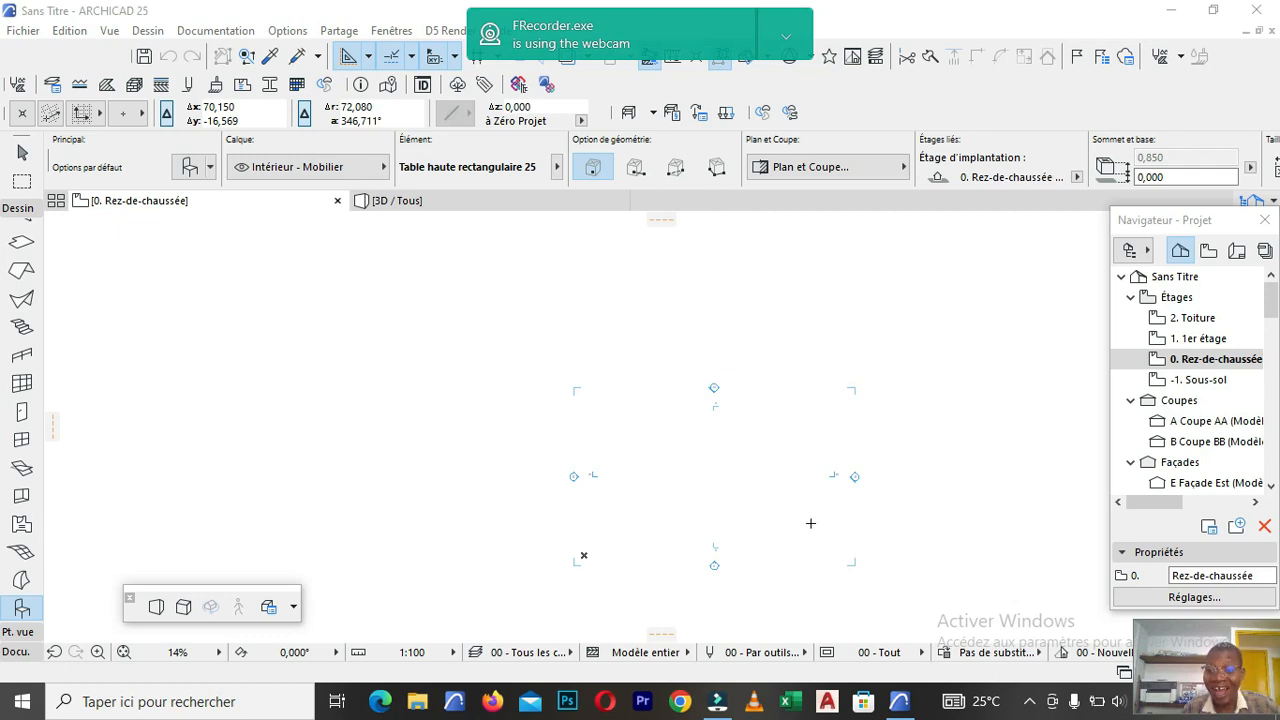
# Hide the notification about the recorder using the webcam.
pyautogui.scroll(-2, 619, 394)
pyautogui.scroll(3, 619, 394)
pyautogui.scroll(1, 619, 394)
pyautogui.click(786, 37)
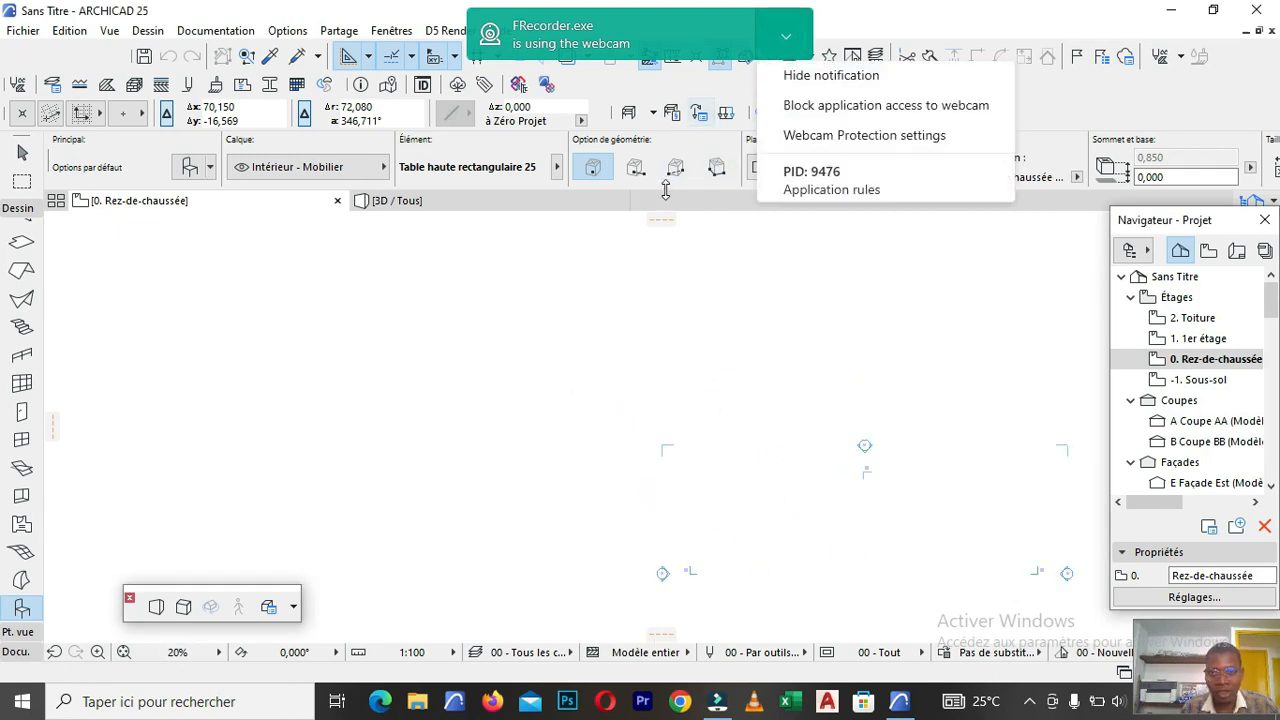
pyautogui.click(785, 76)
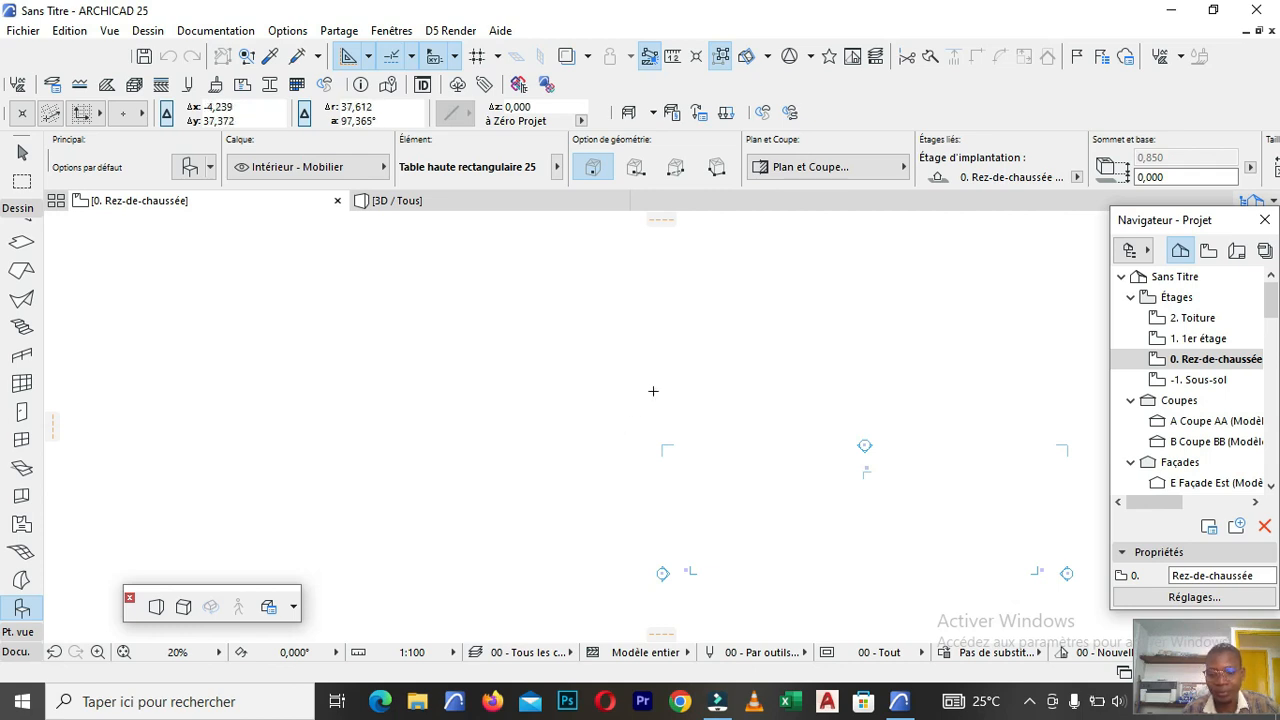
pyautogui.scroll(-4, 542, 367)
pyautogui.scroll(4, 542, 367)
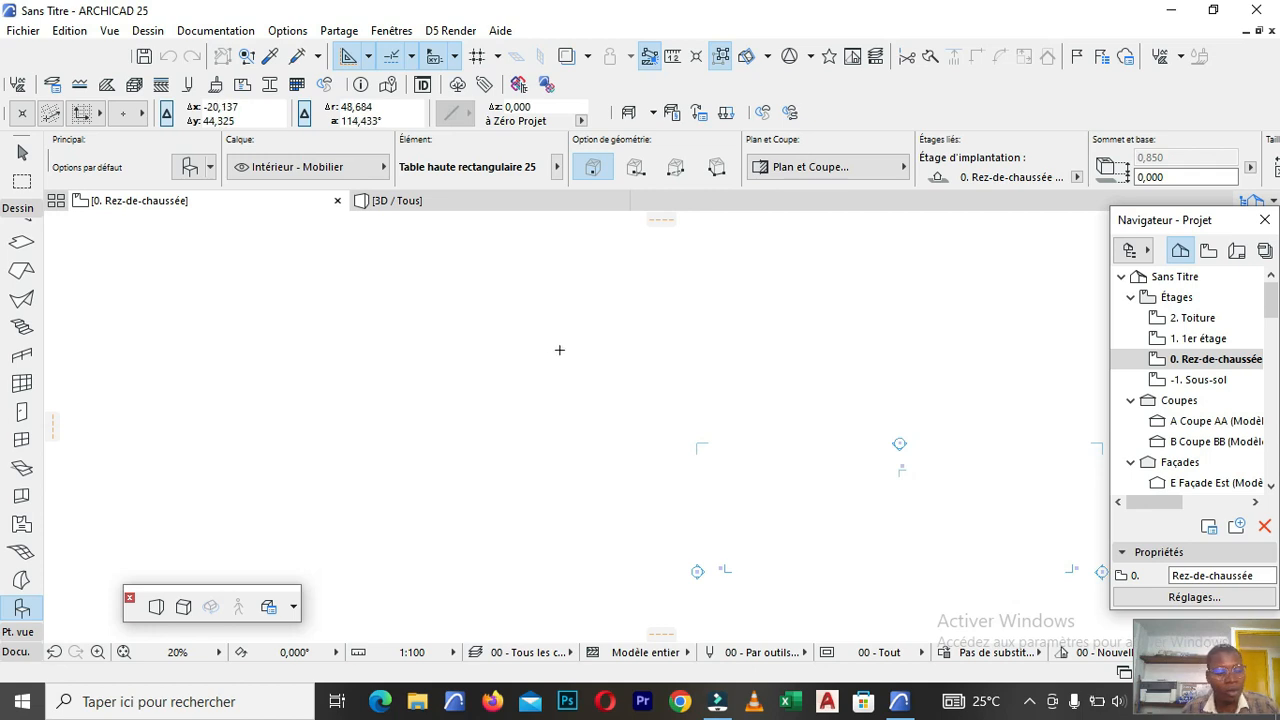
pyautogui.scroll(-2, 639, 356)
pyautogui.scroll(-1, 639, 356)
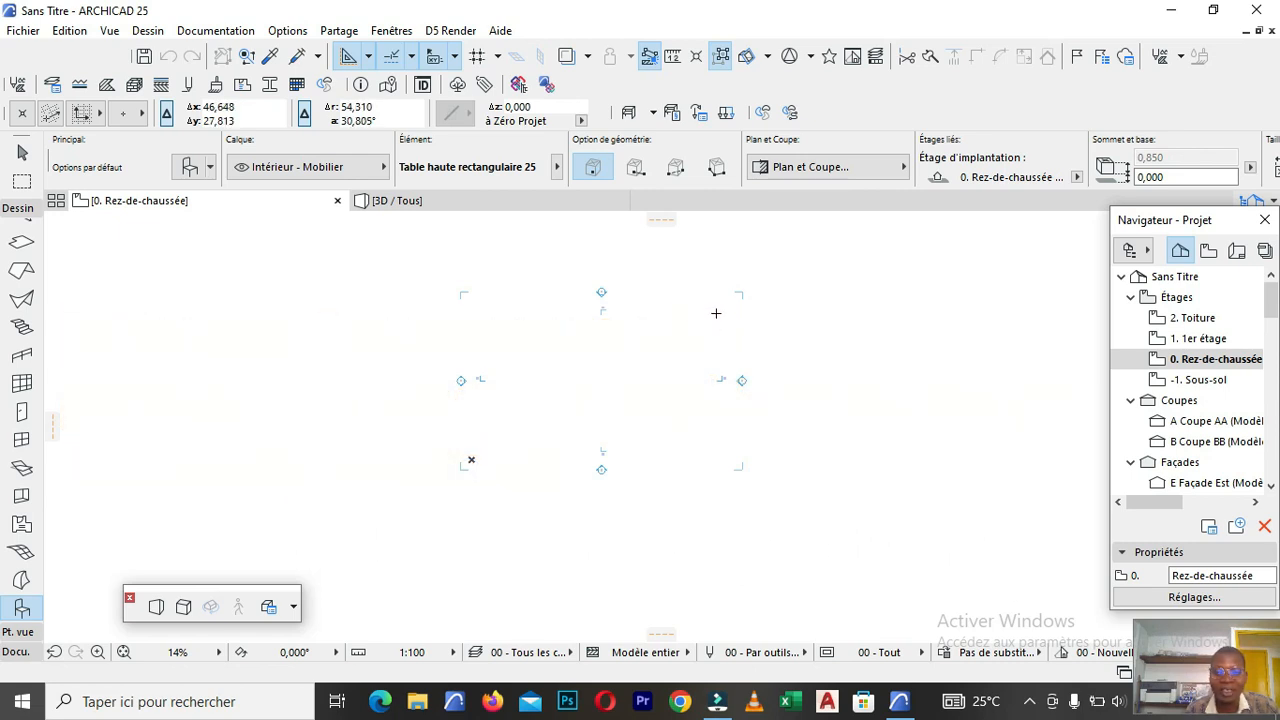
pyautogui.scroll(-3, 710, 310)
pyautogui.scroll(3, 699, 306)
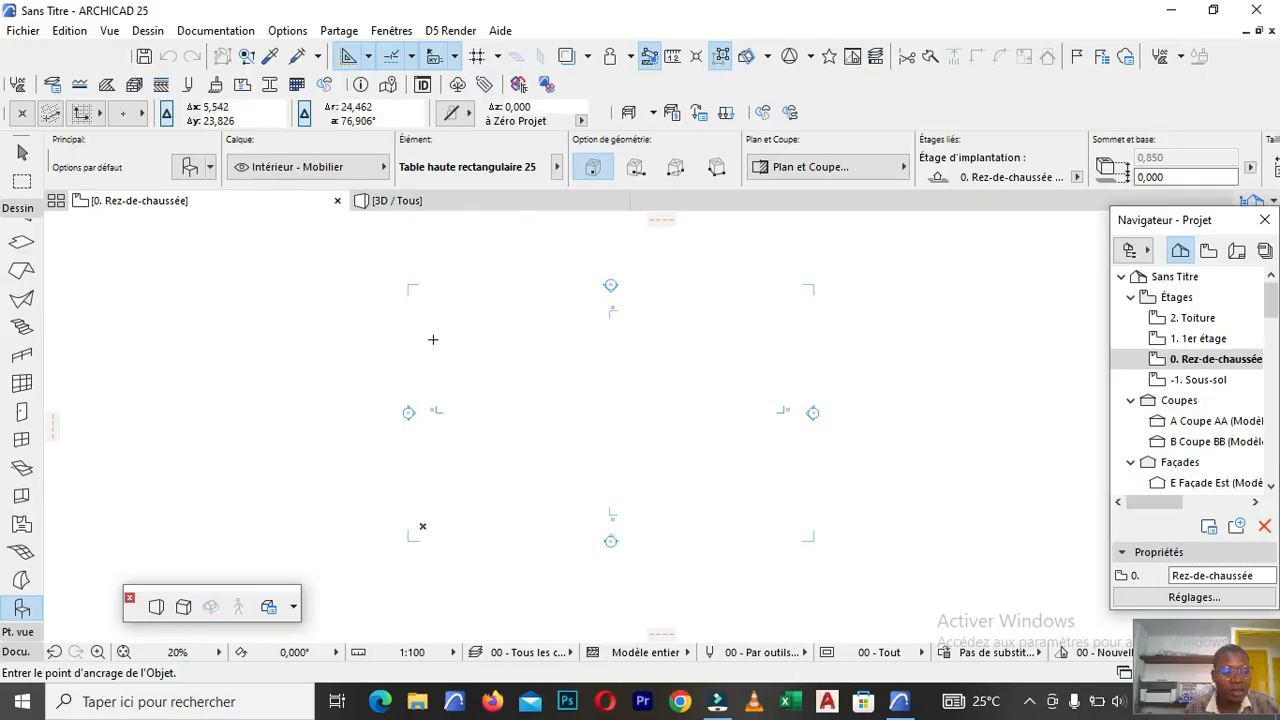
pyautogui.scroll(-2, 449, 343)
pyautogui.scroll(3, 449, 291)
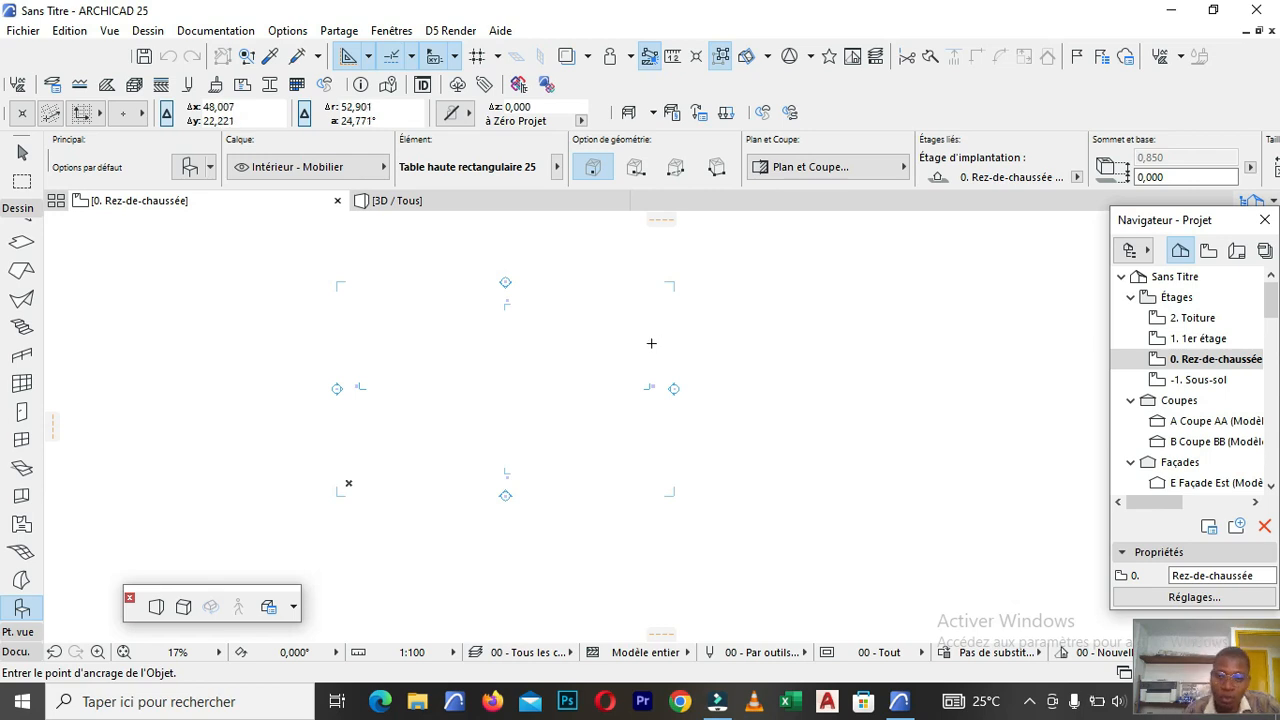
pyautogui.scroll(-3, 650, 396)
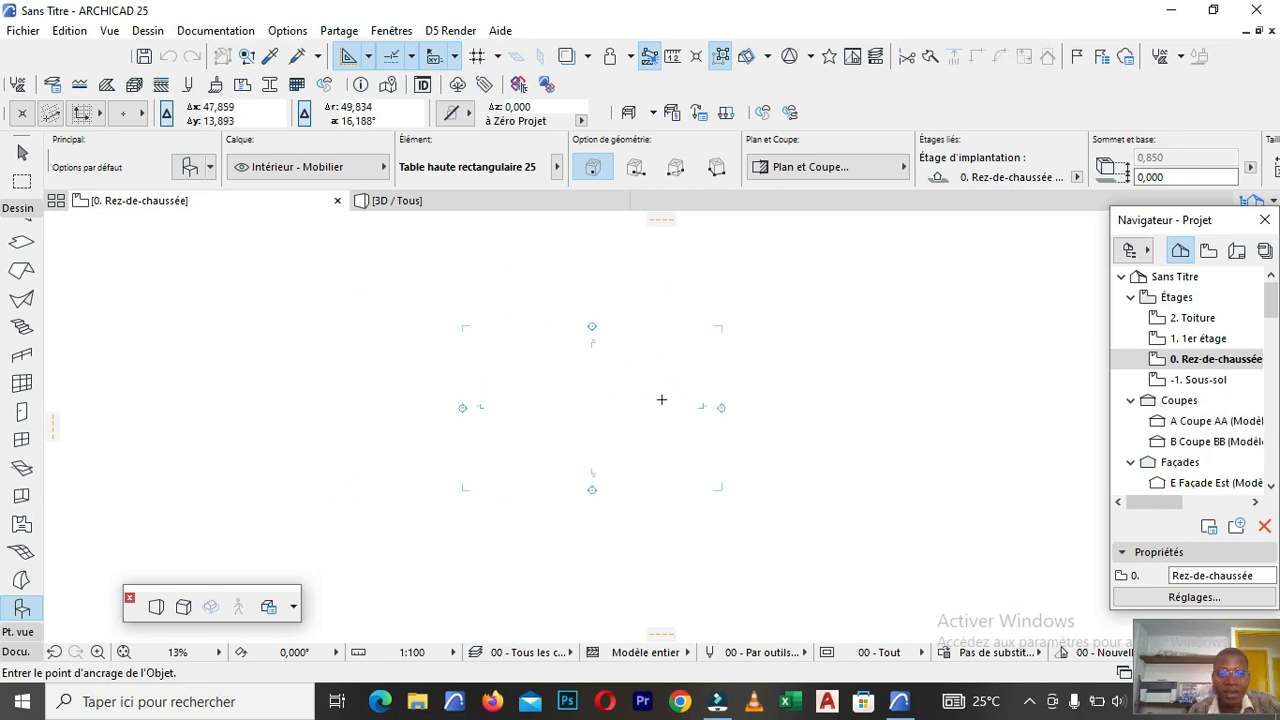
pyautogui.scroll(5, 626, 414)
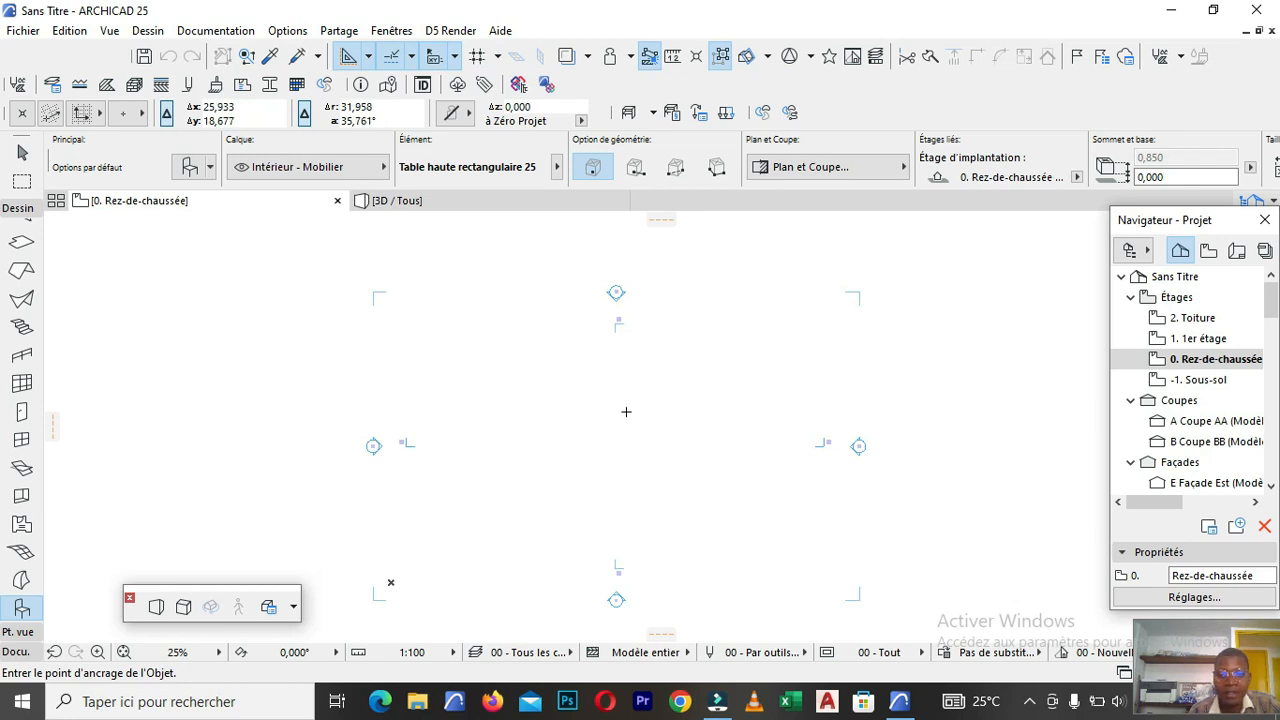
pyautogui.scroll(1, 637, 411)
pyautogui.scroll(-1, 564, 404)
pyautogui.scroll(-3, 564, 404)
pyautogui.scroll(3, 597, 417)
pyautogui.scroll(-2, 416, 380)
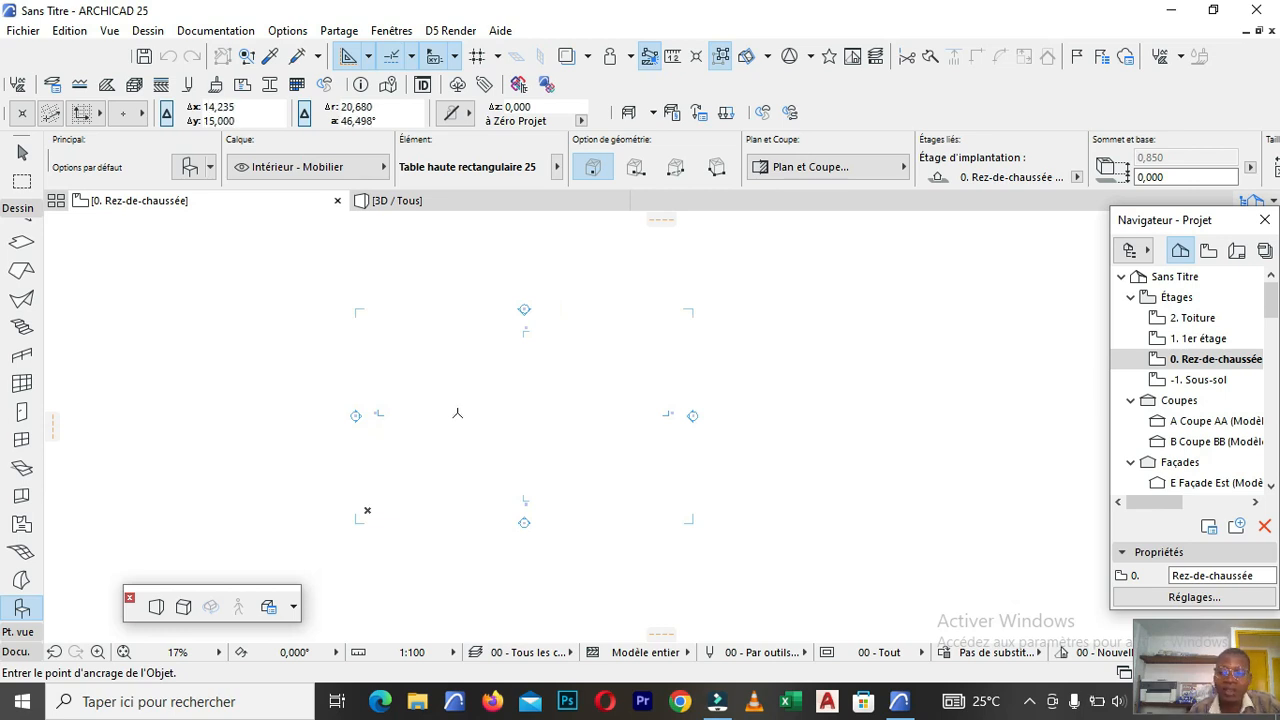
pyautogui.scroll(2, 417, 357)
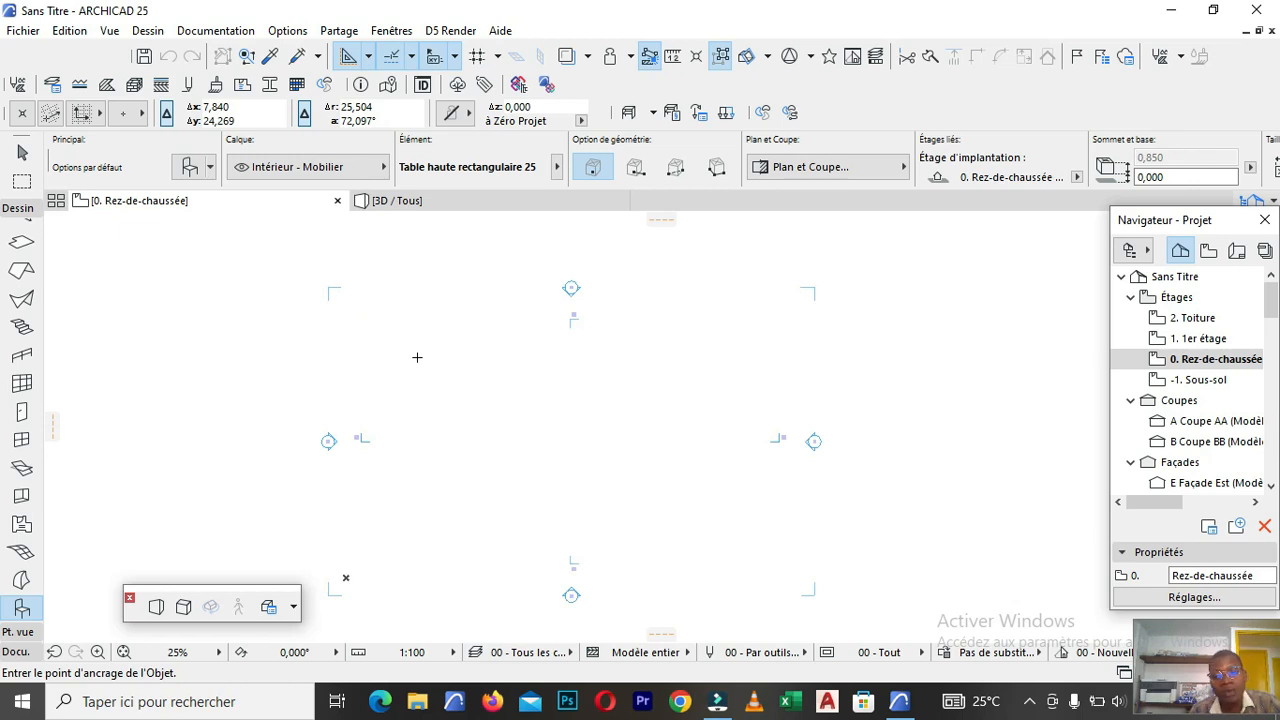
pyautogui.scroll(-5, 417, 357)
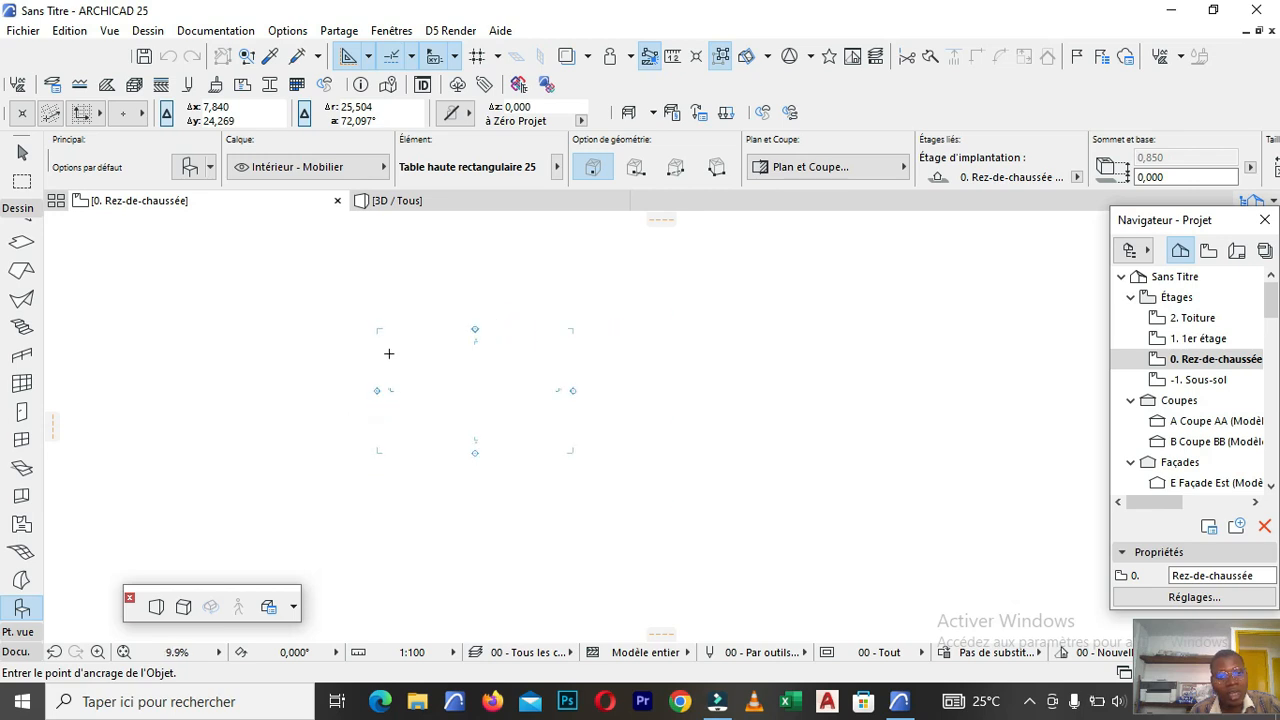
pyautogui.scroll(4, 389, 353)
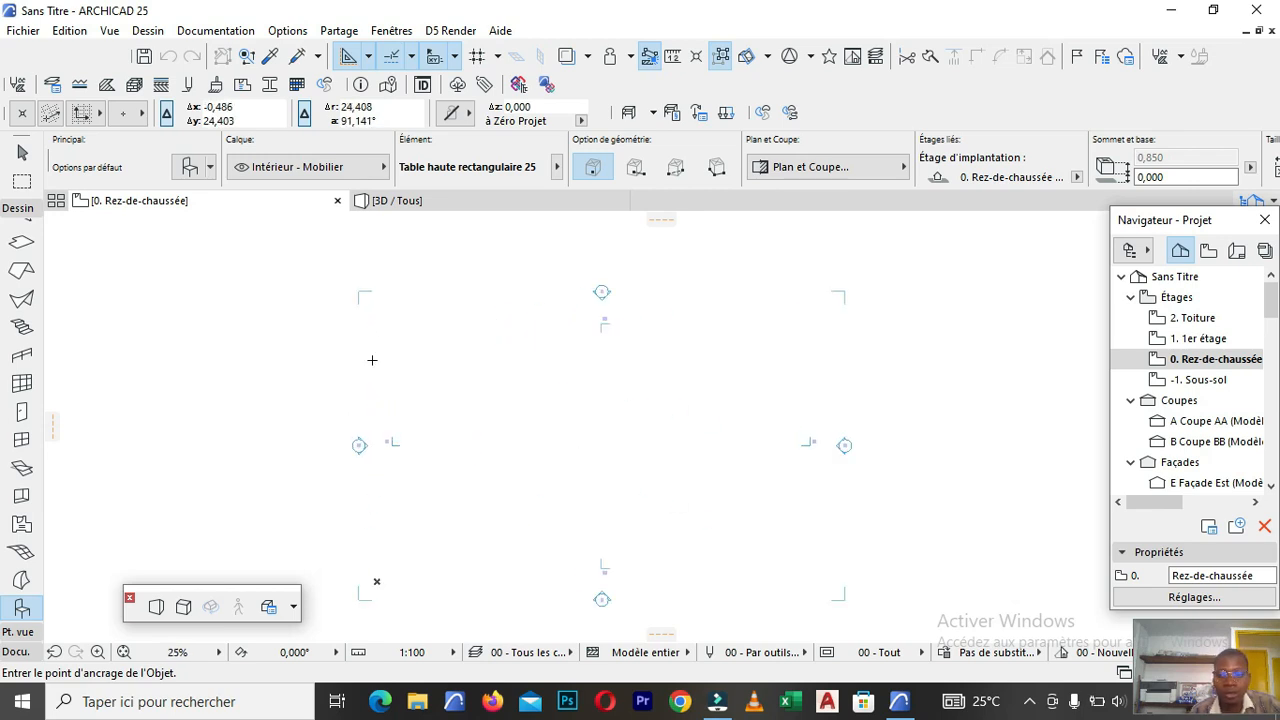
pyautogui.scroll(-3, 447, 351)
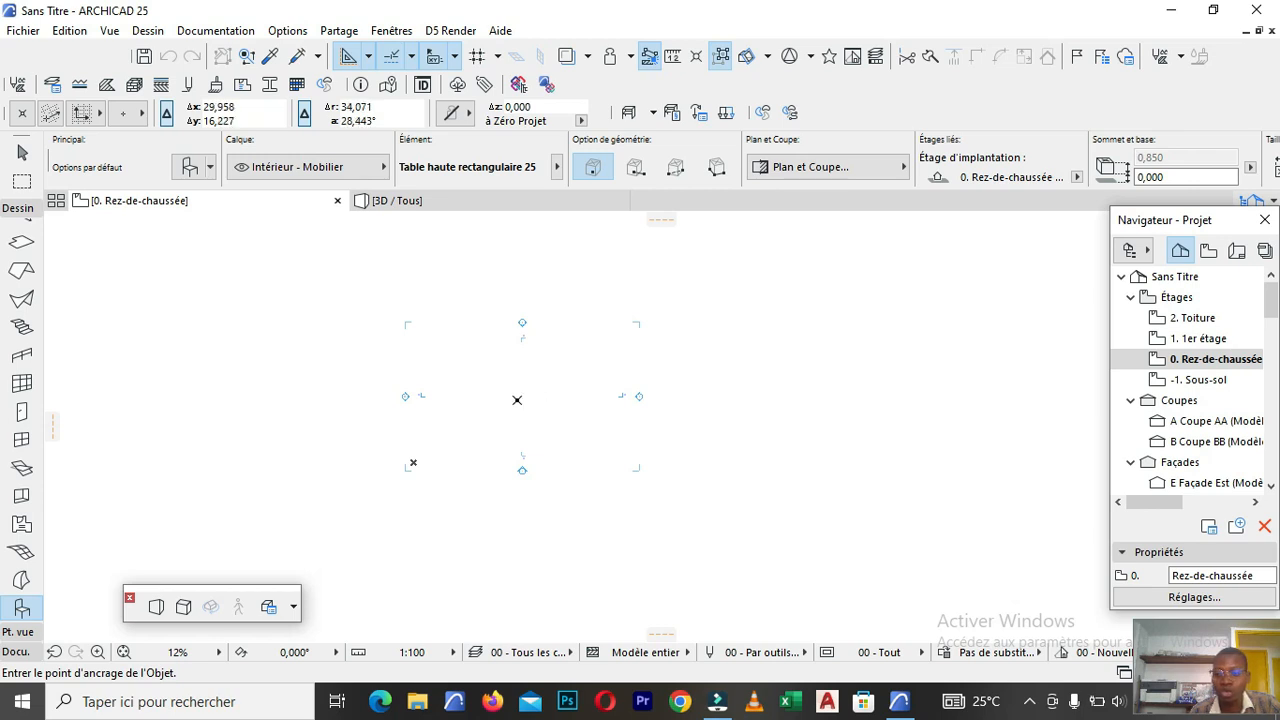
pyautogui.scroll(2, 471, 377)
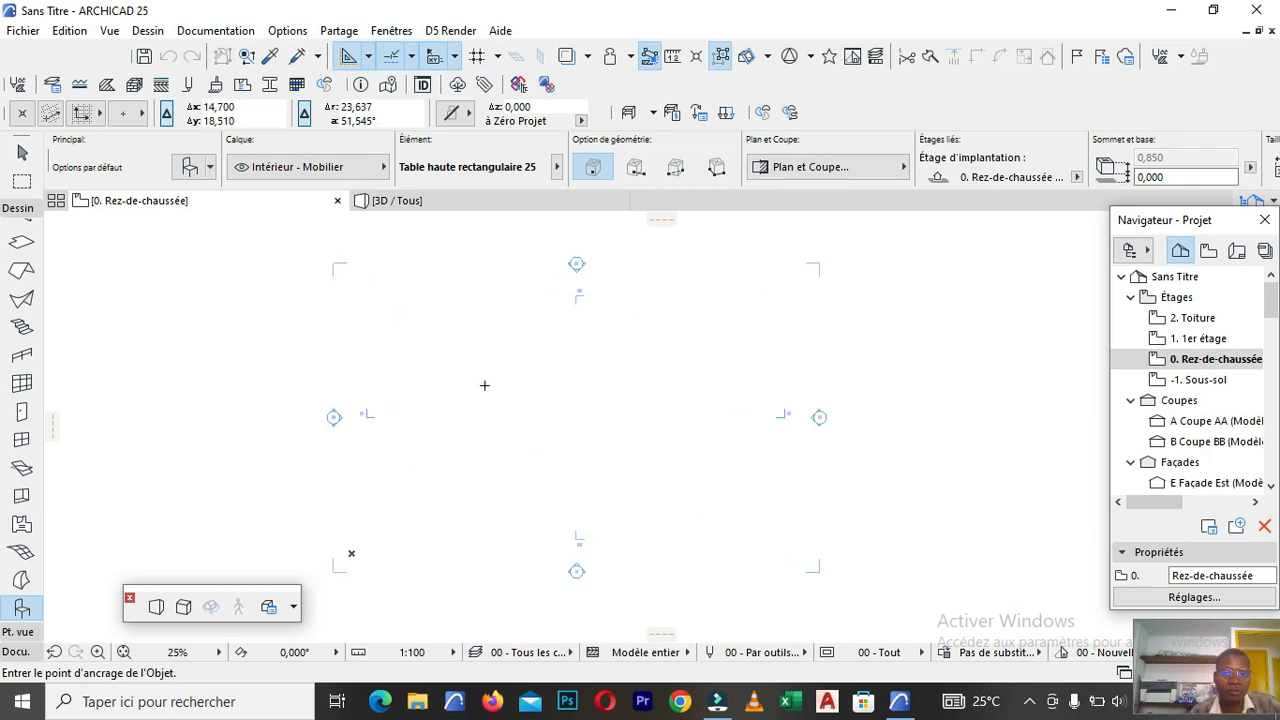
pyautogui.scroll(-1, 487, 390)
pyautogui.scroll(2, 491, 343)
pyautogui.scroll(1, 490, 342)
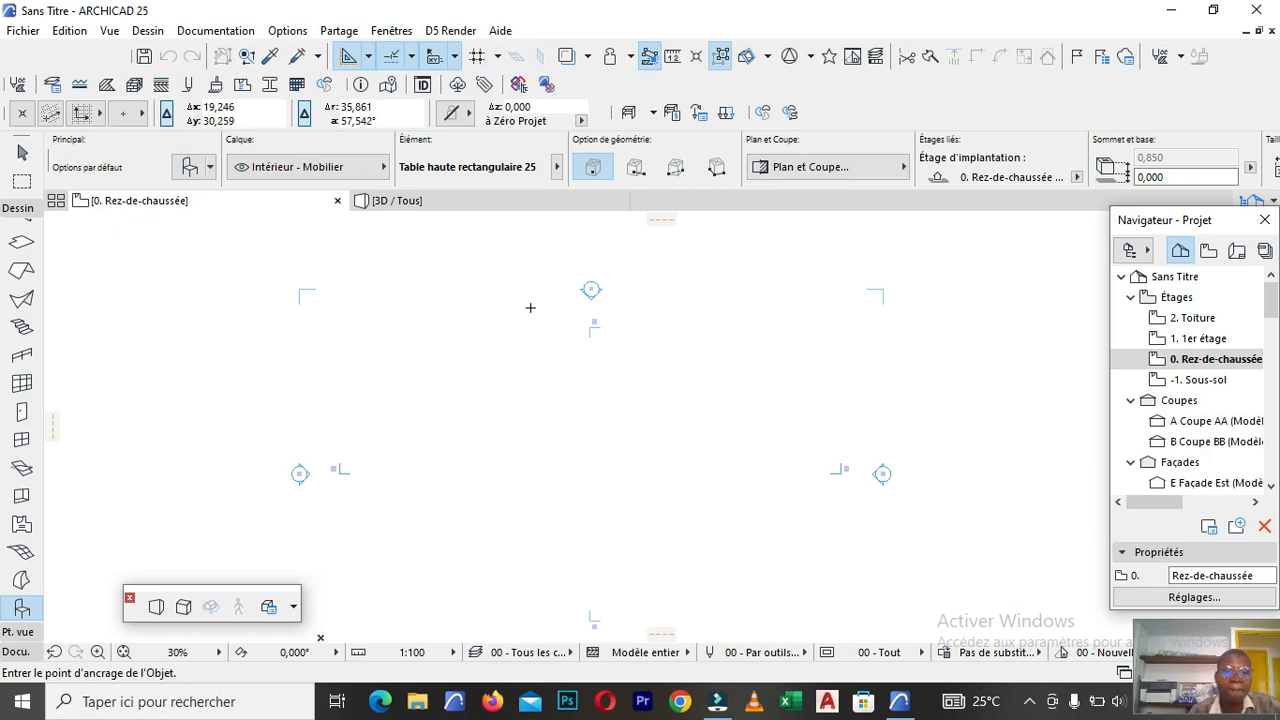
pyautogui.scroll(-1, 517, 362)
pyautogui.scroll(-1, 517, 390)
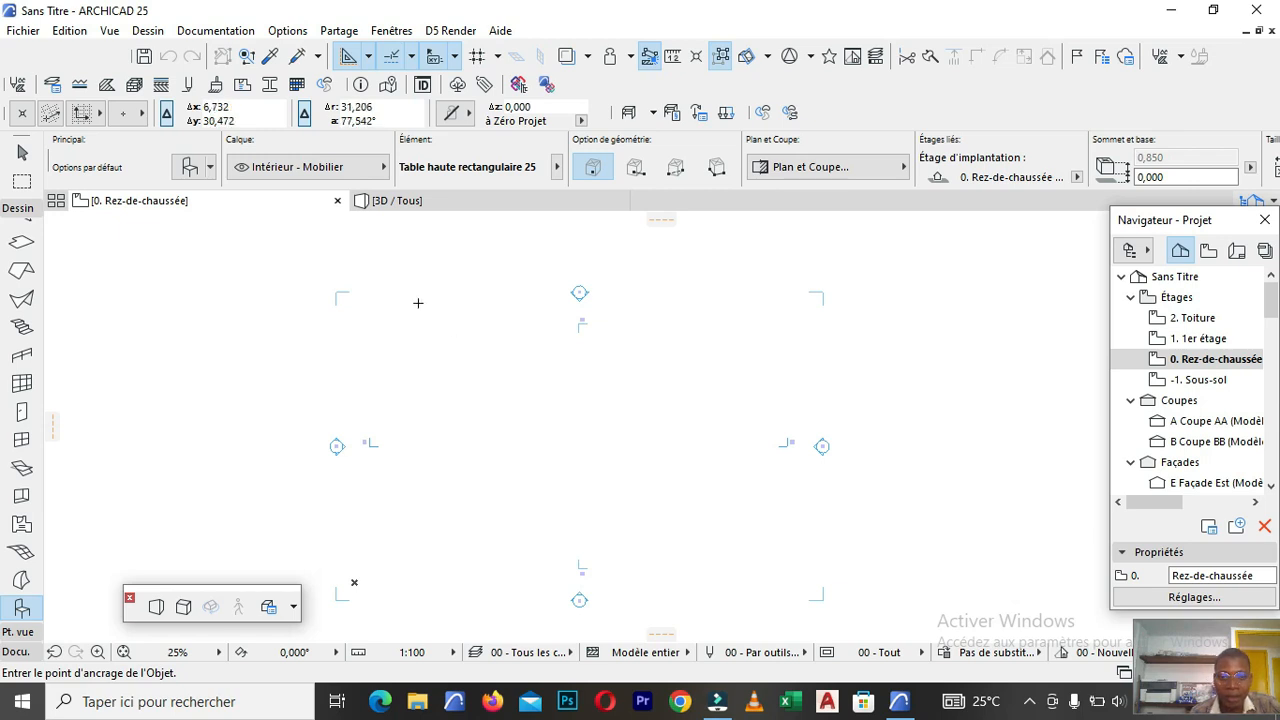
pyautogui.scroll(-2, 517, 391)
pyautogui.scroll(-1, 510, 377)
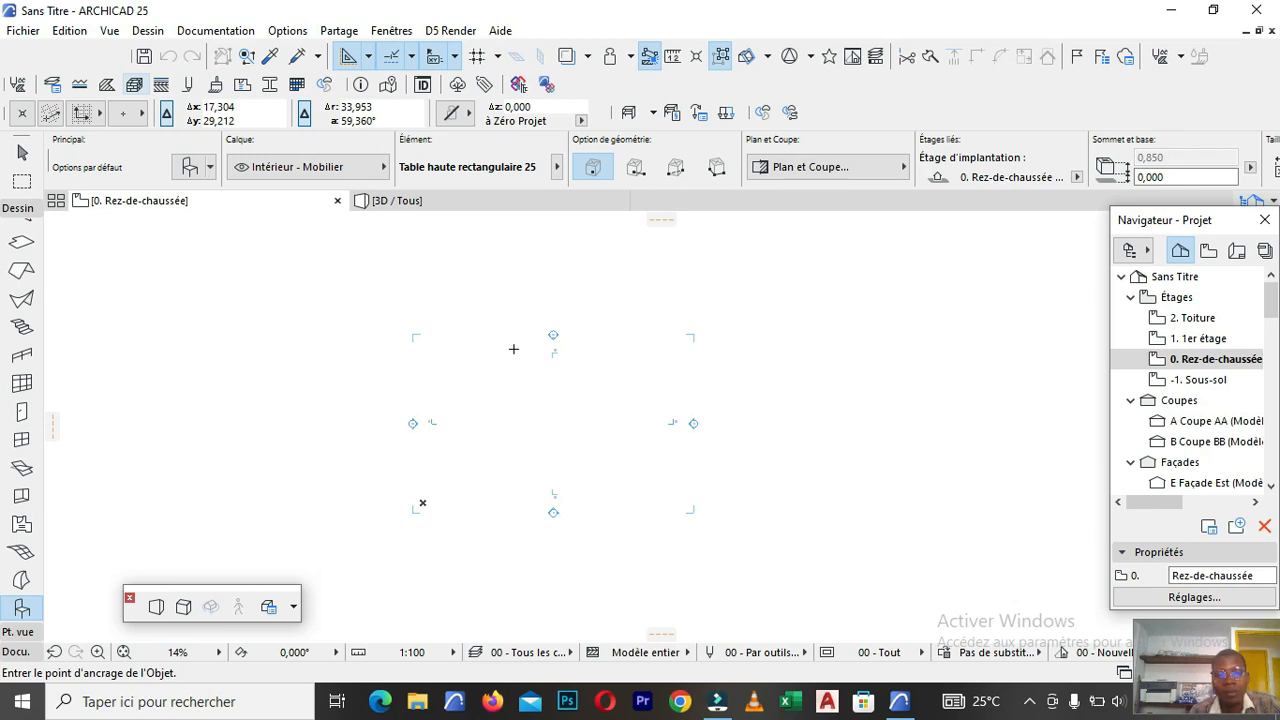
pyautogui.scroll(3, 437, 315)
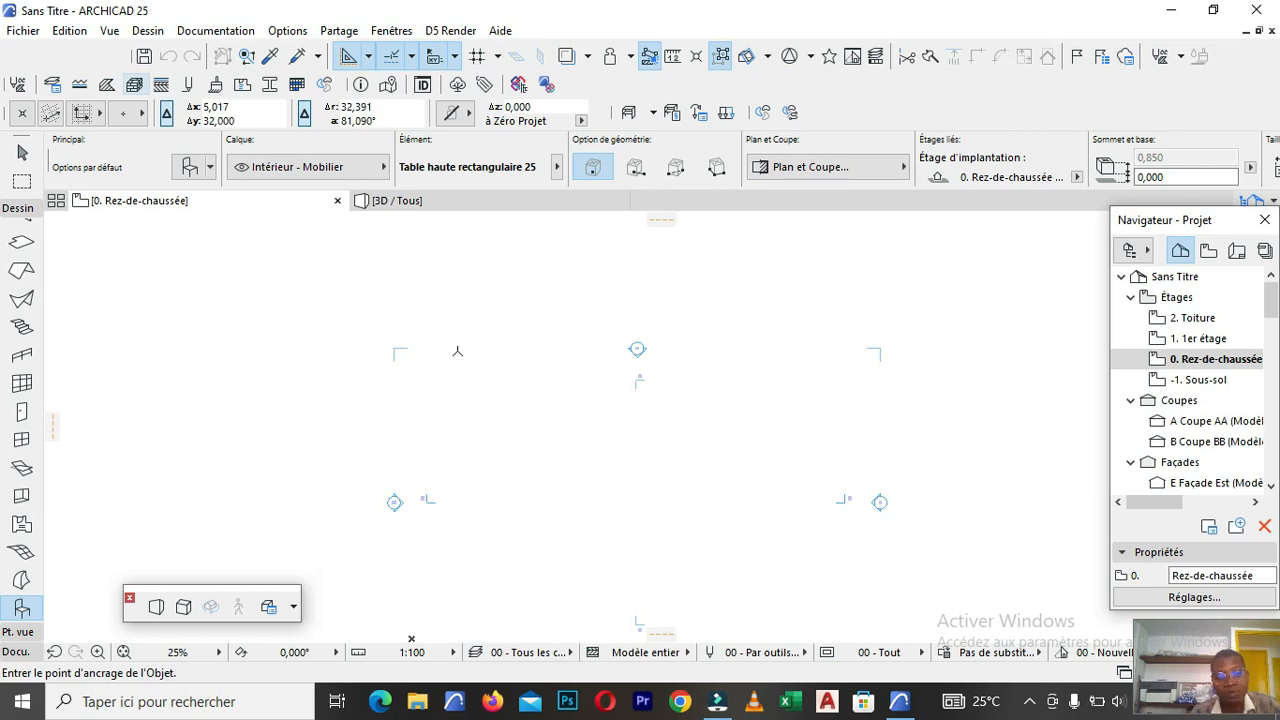
pyautogui.scroll(-3, 458, 365)
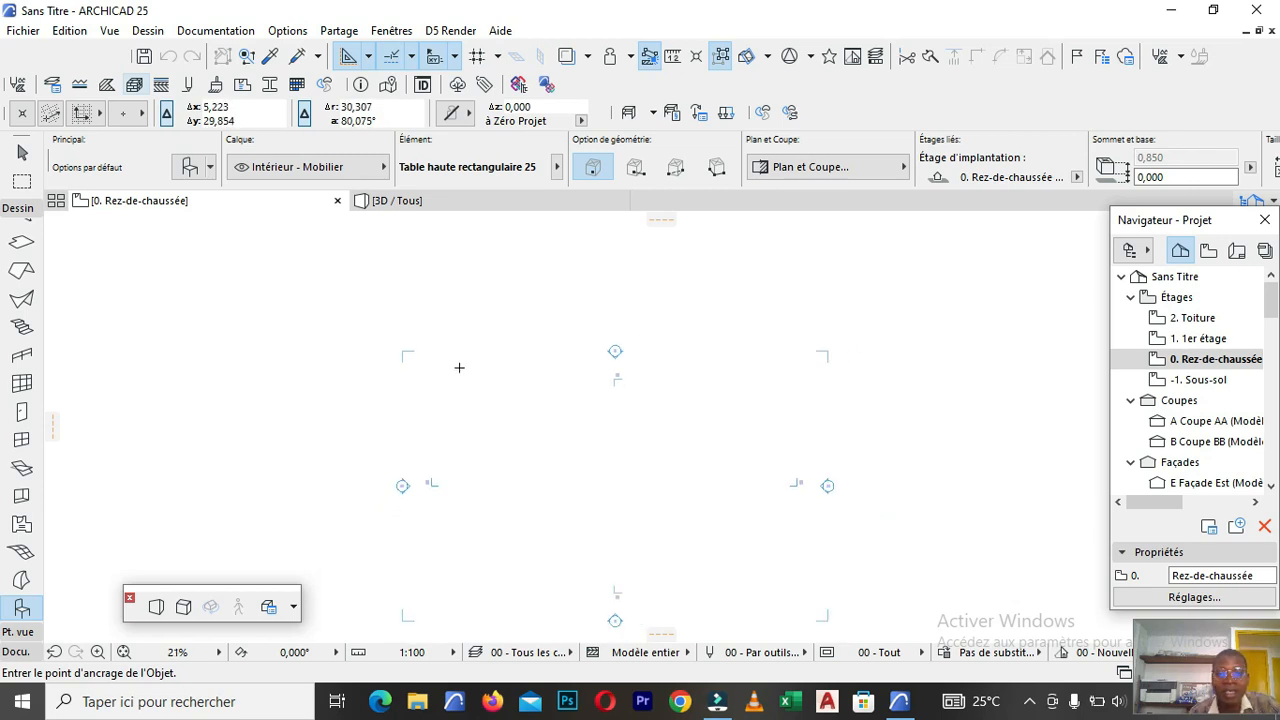
pyautogui.scroll(3, 540, 440)
pyautogui.scroll(-2, 526, 400)
pyautogui.scroll(-1, 533, 384)
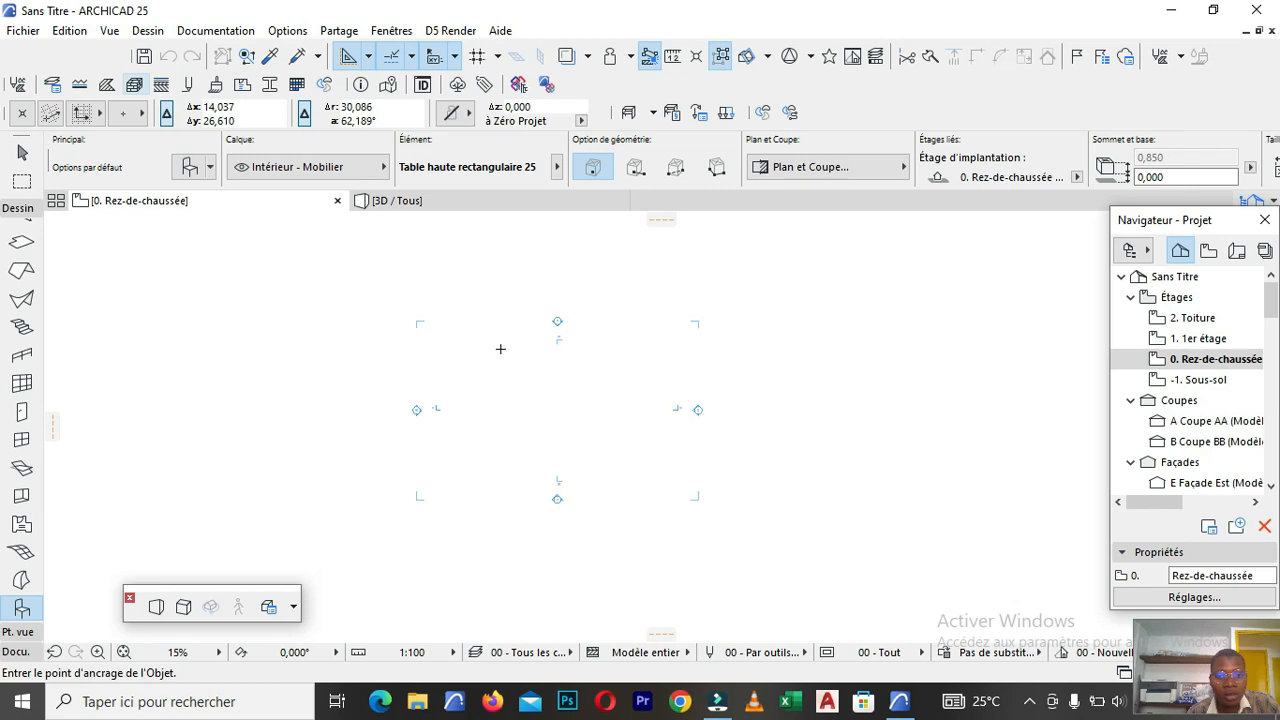
pyautogui.scroll(3, 501, 349)
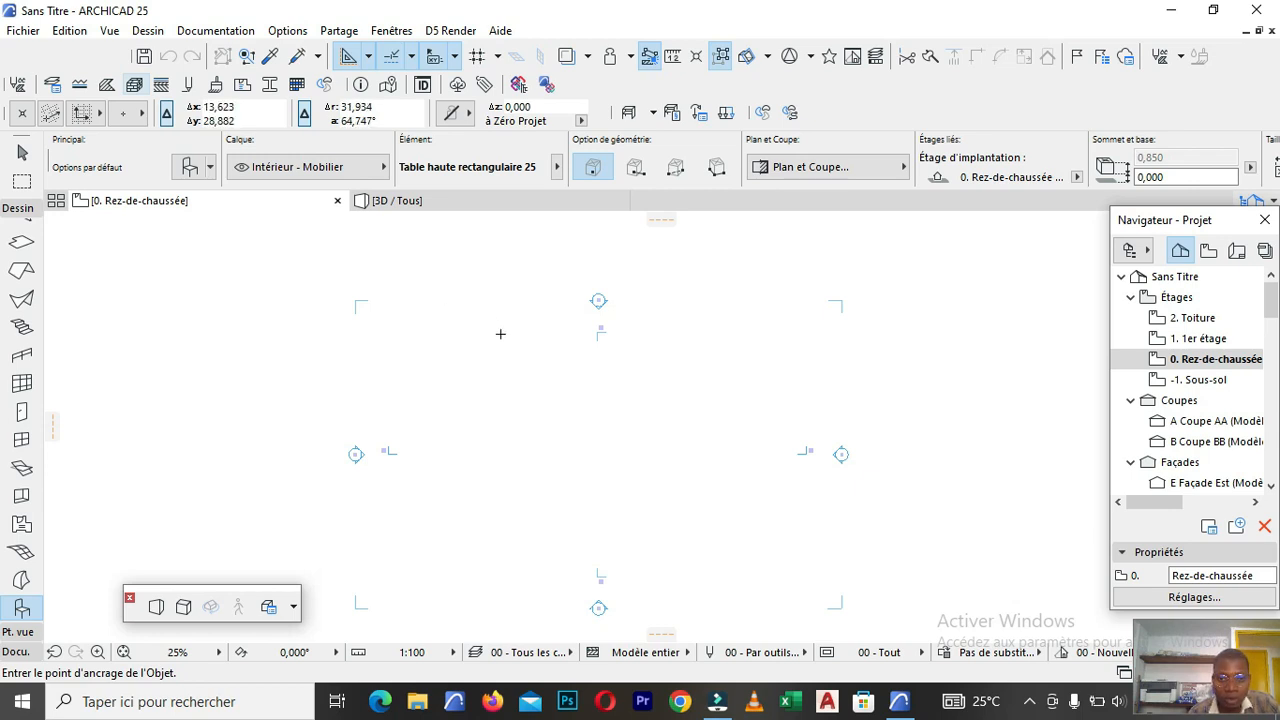
pyautogui.scroll(-3, 503, 334)
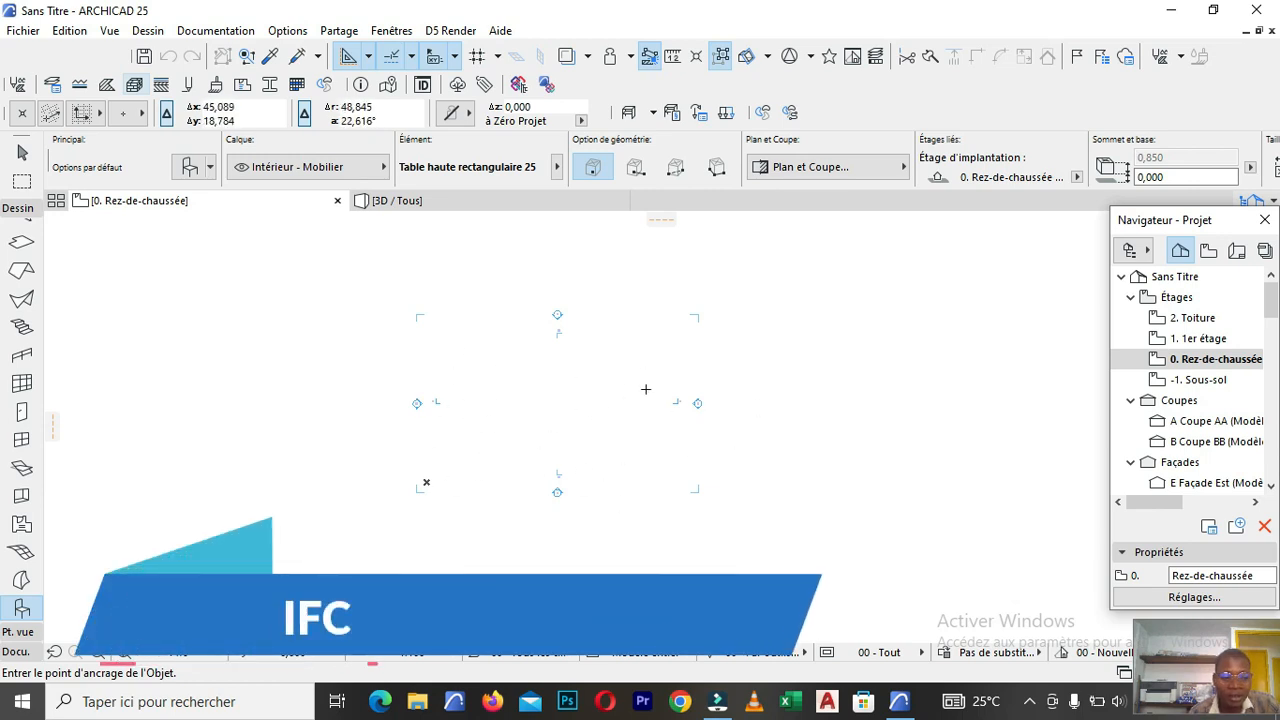
pyautogui.scroll(-1, 540, 332)
pyautogui.scroll(2, 540, 332)
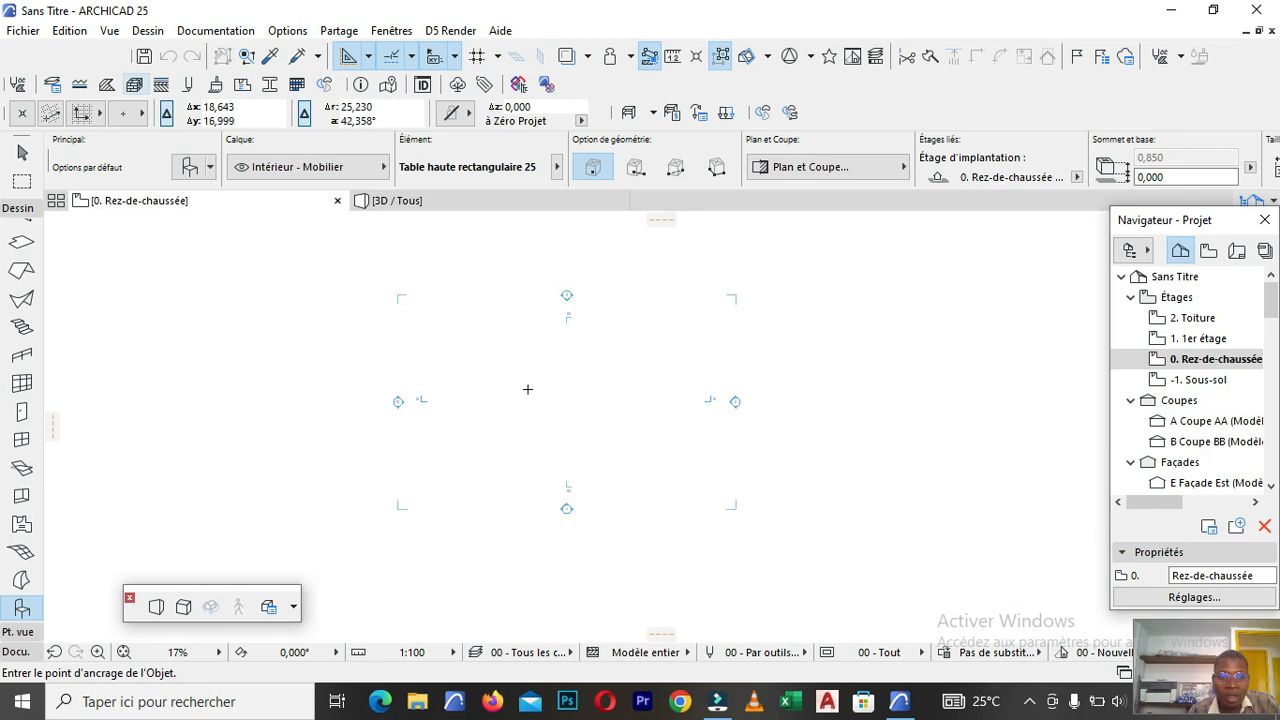
pyautogui.scroll(-1, 528, 389)
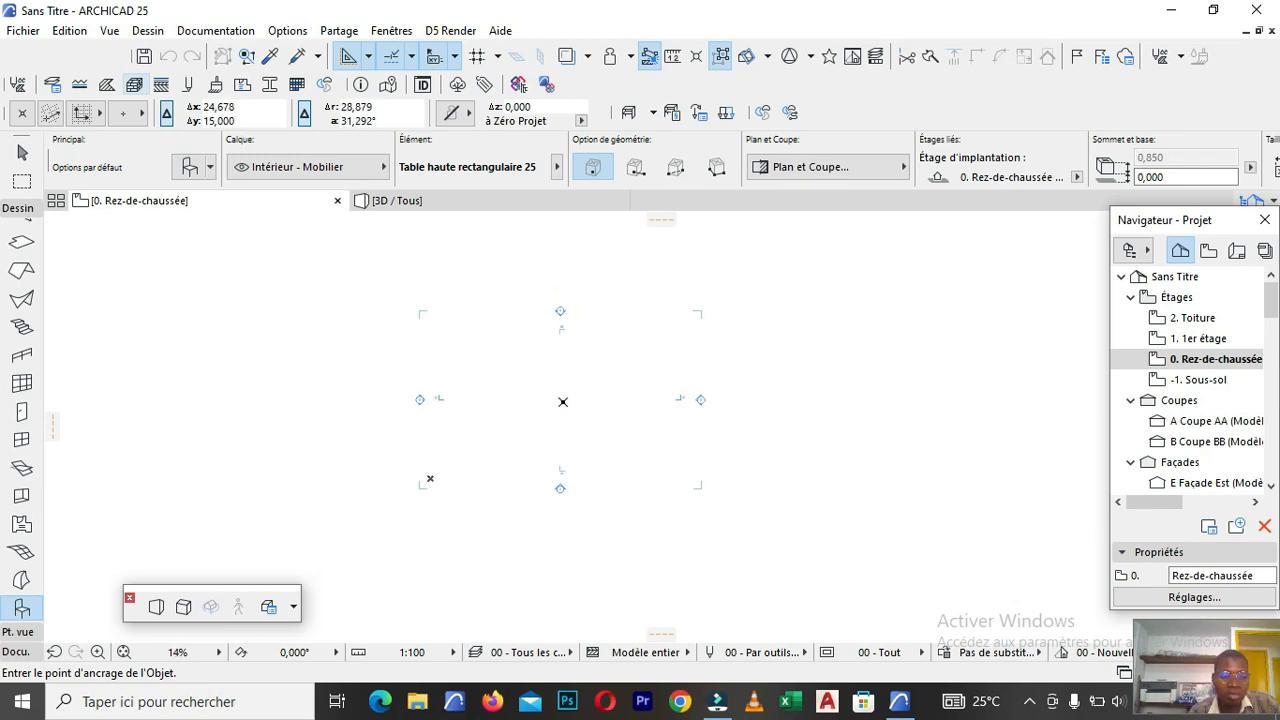
pyautogui.scroll(-1, 523, 357)
pyautogui.scroll(-1, 516, 373)
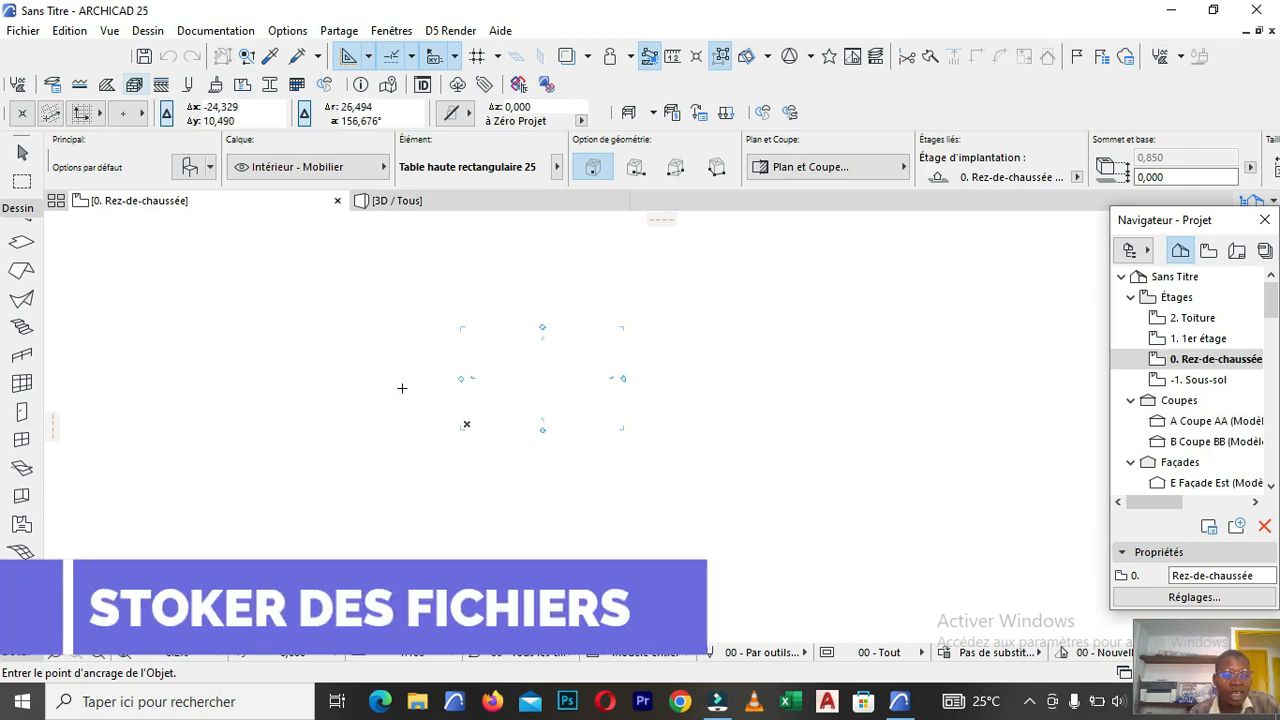
pyautogui.scroll(4, 503, 348)
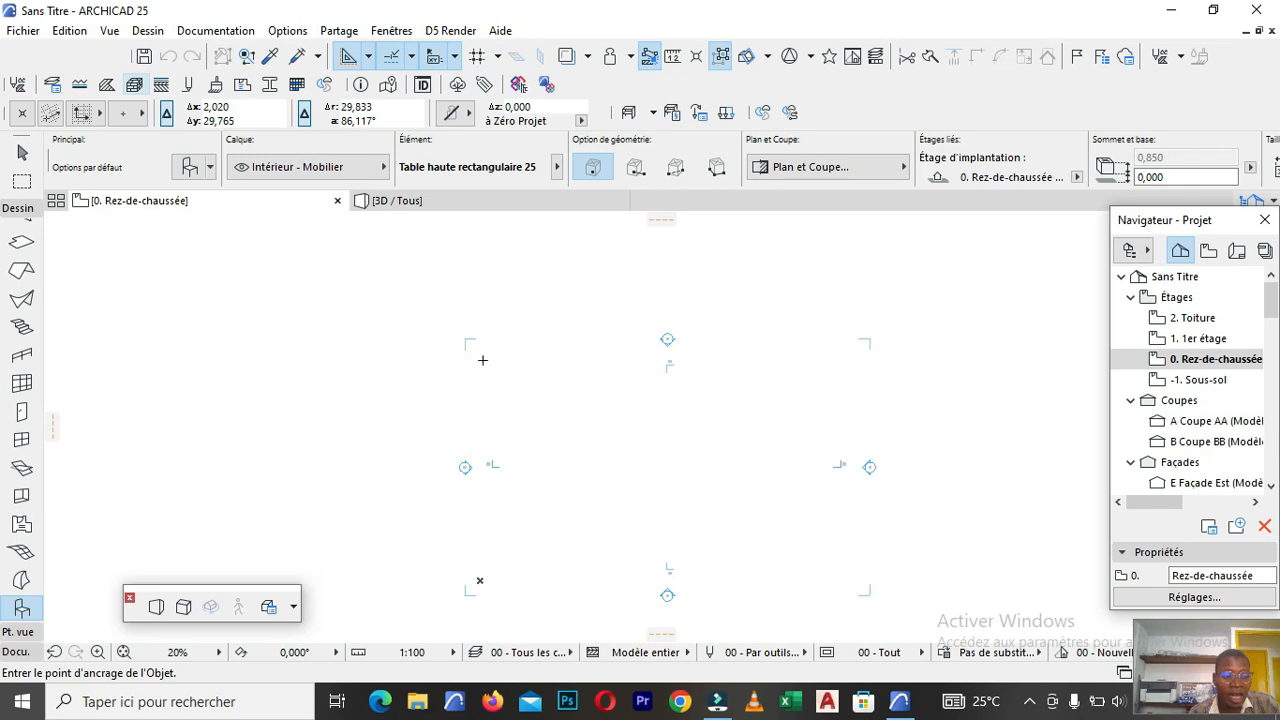
pyautogui.scroll(-4, 509, 377)
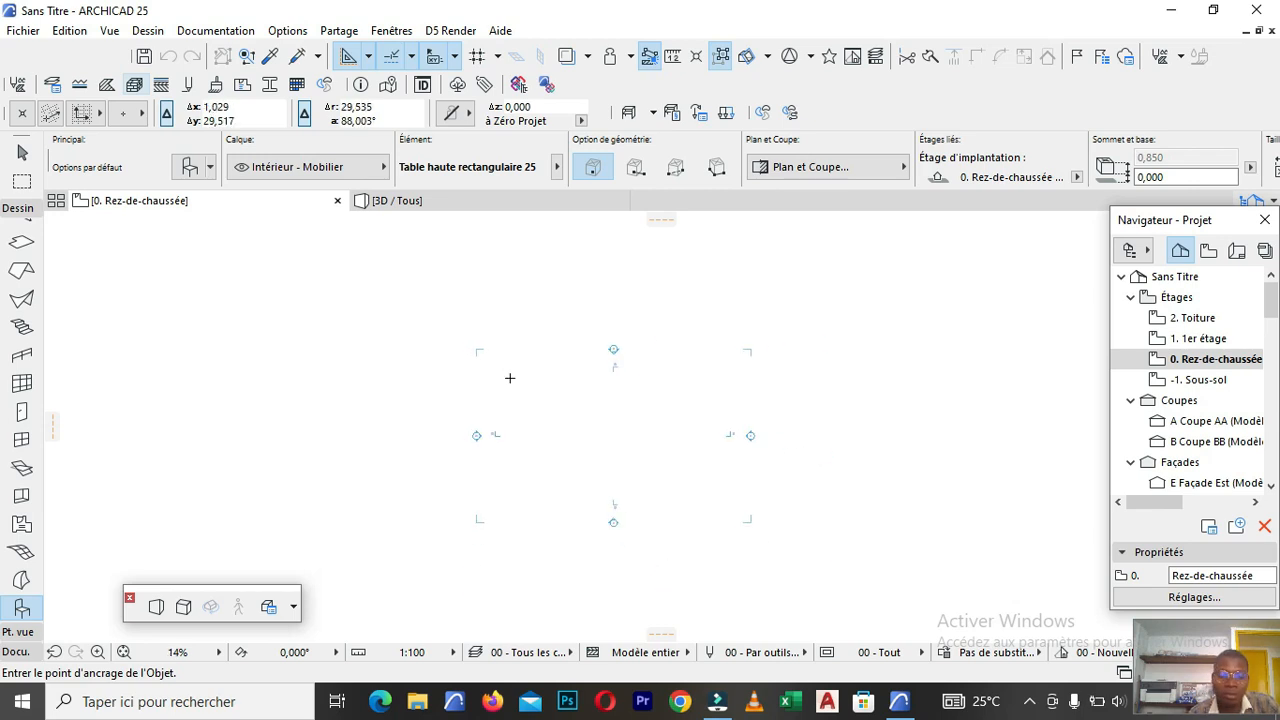
pyautogui.scroll(3, 512, 397)
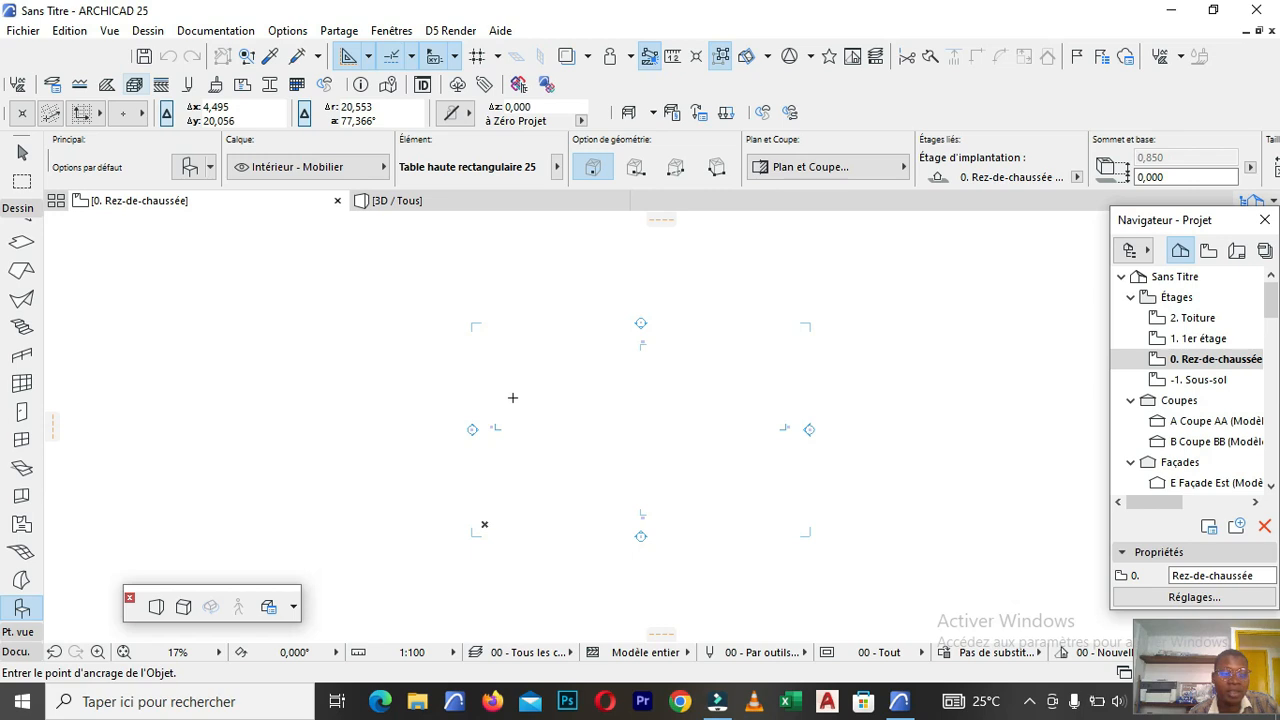
pyautogui.scroll(-2, 501, 365)
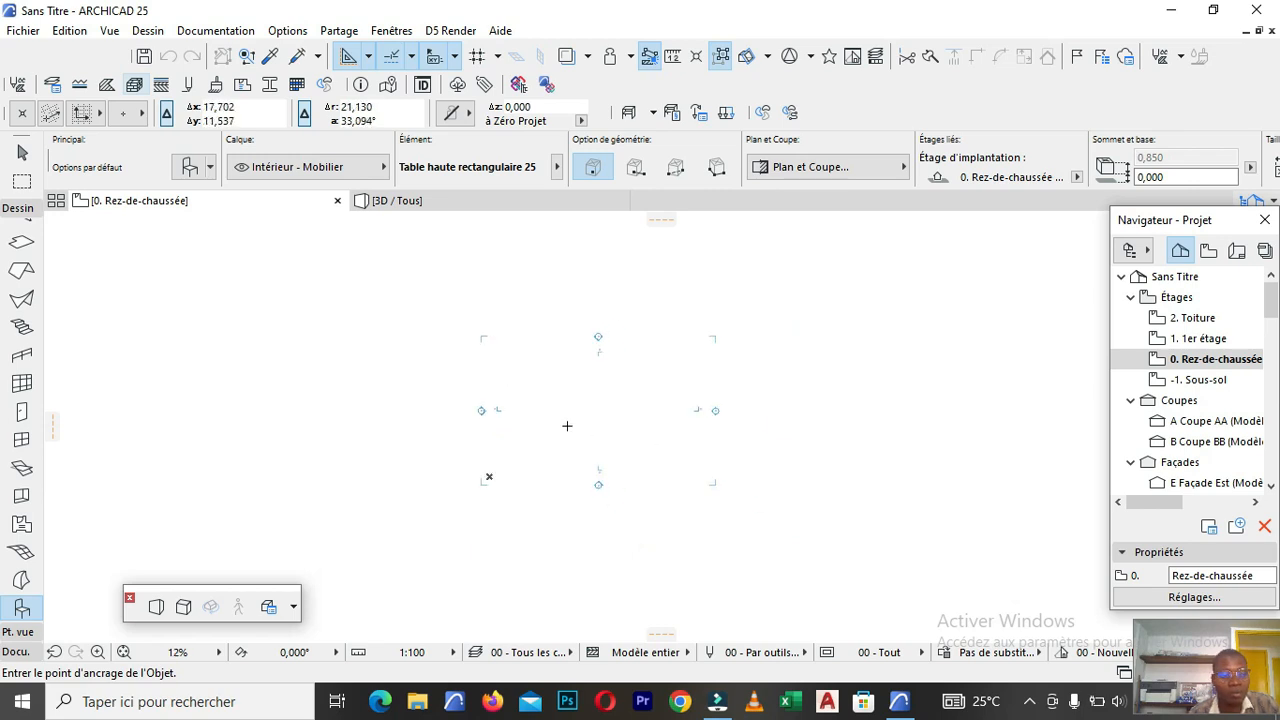
pyautogui.scroll(3, 562, 374)
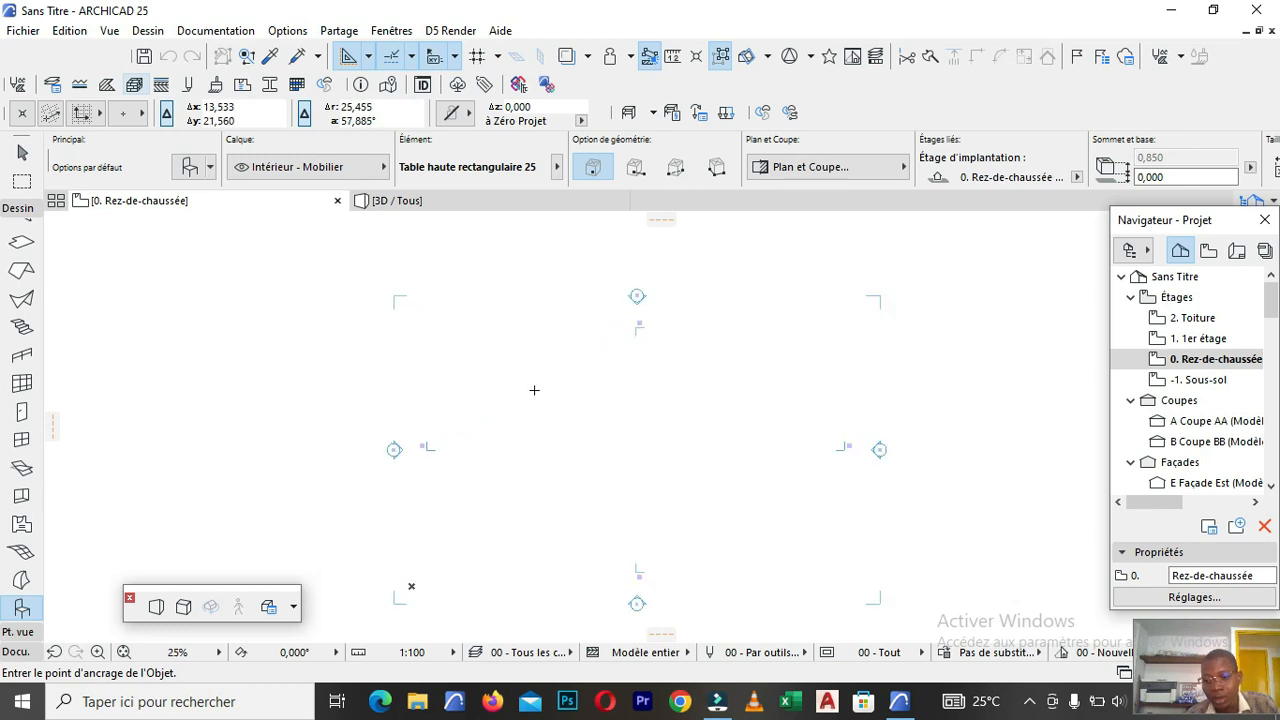
pyautogui.scroll(-1, 536, 388)
pyautogui.scroll(1, 540, 390)
pyautogui.scroll(-2, 520, 392)
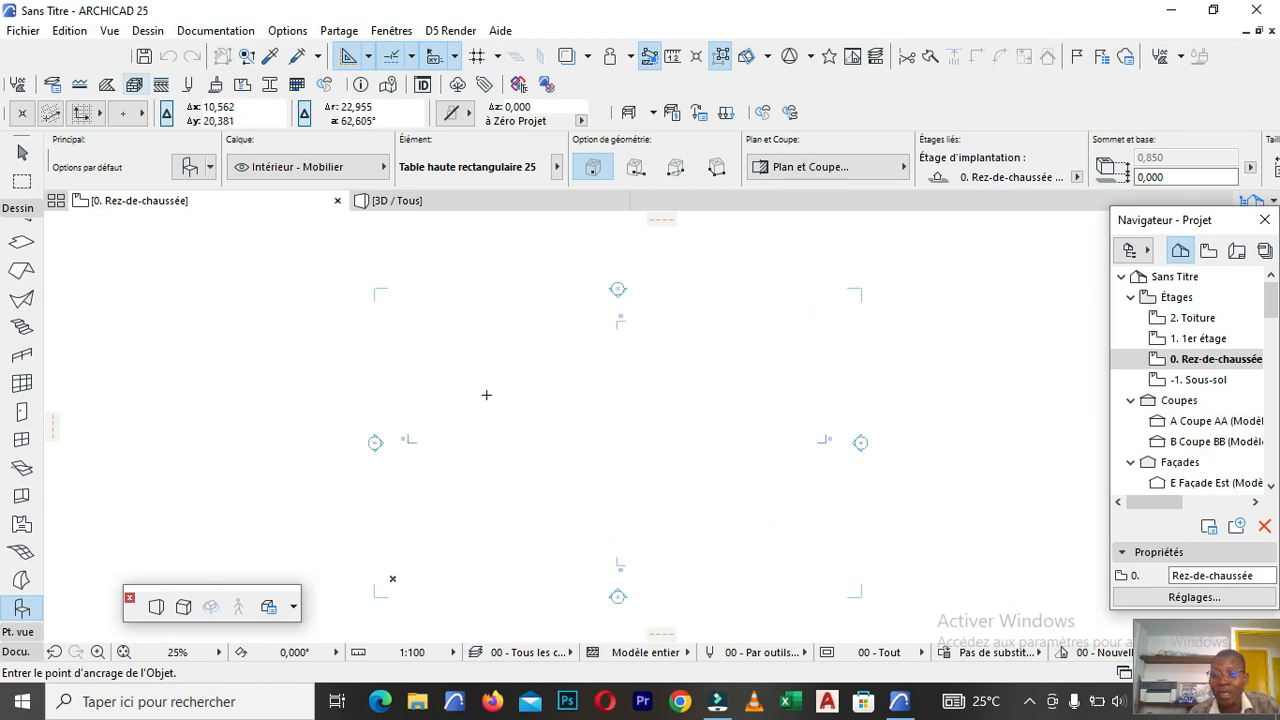
pyautogui.scroll(1, 470, 405)
pyautogui.scroll(1, 459, 412)
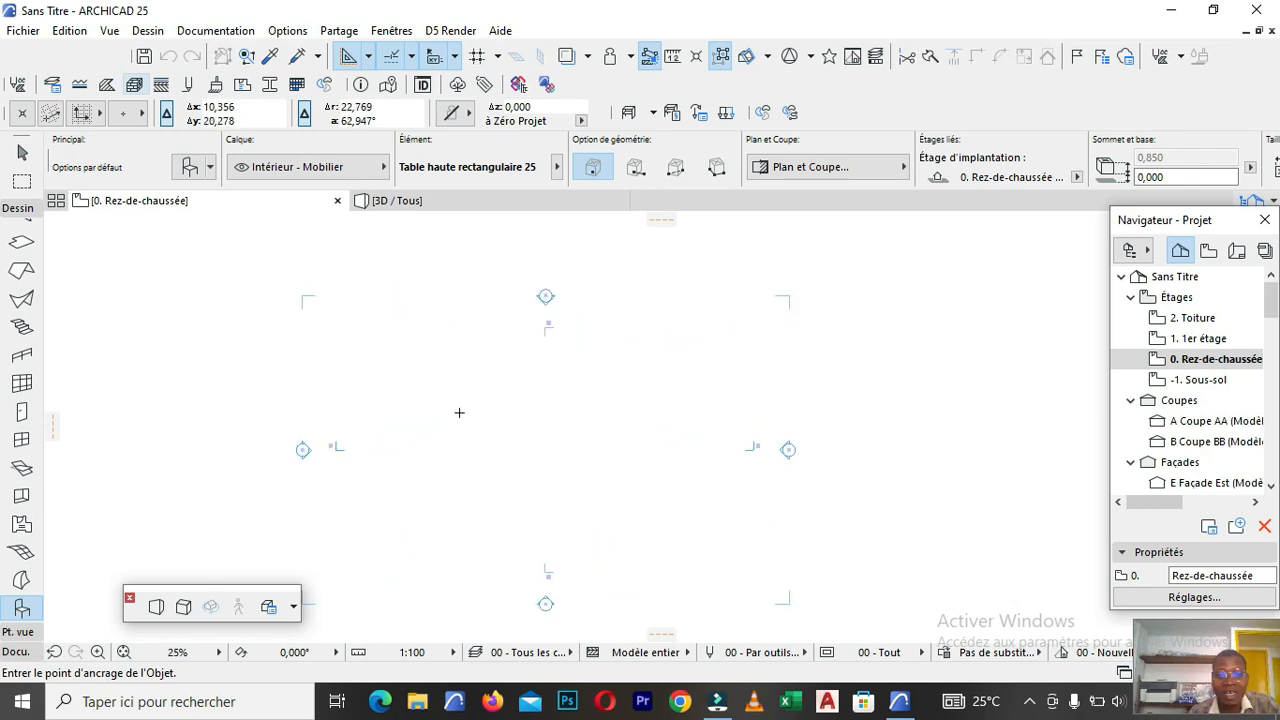
pyautogui.scroll(-2, 448, 425)
pyautogui.scroll(1, 456, 438)
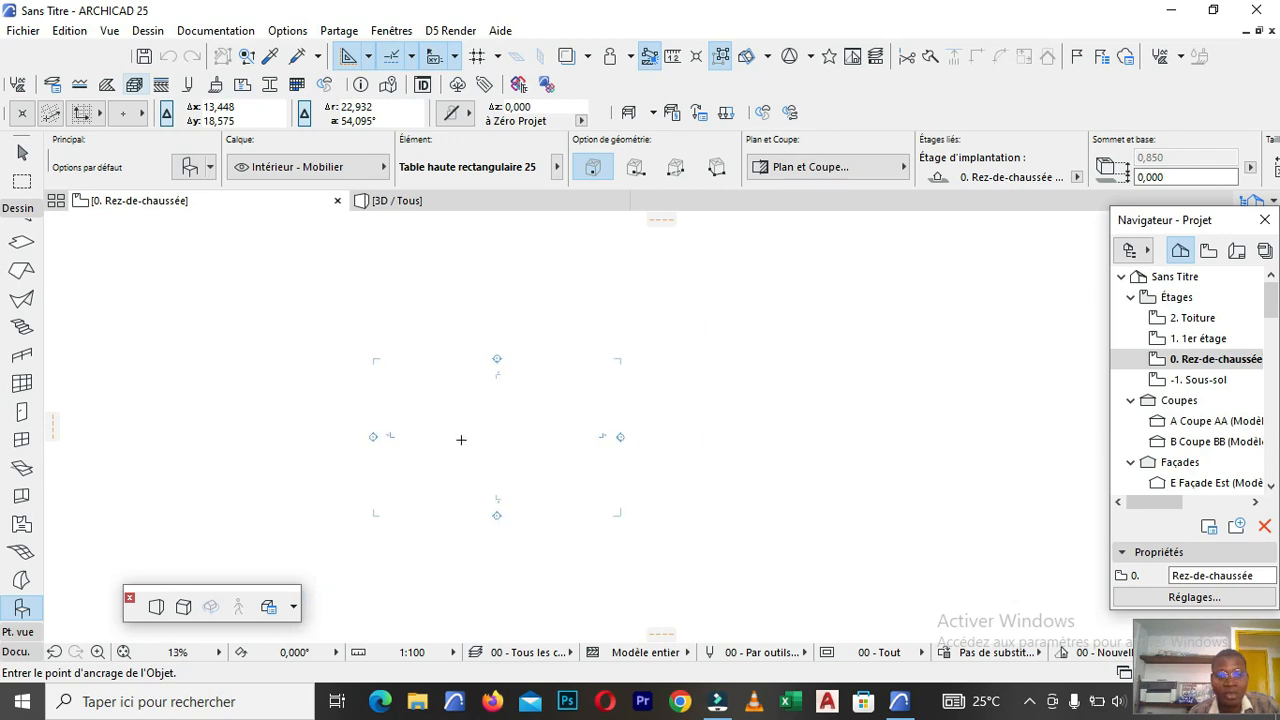
pyautogui.scroll(1, 350, 365)
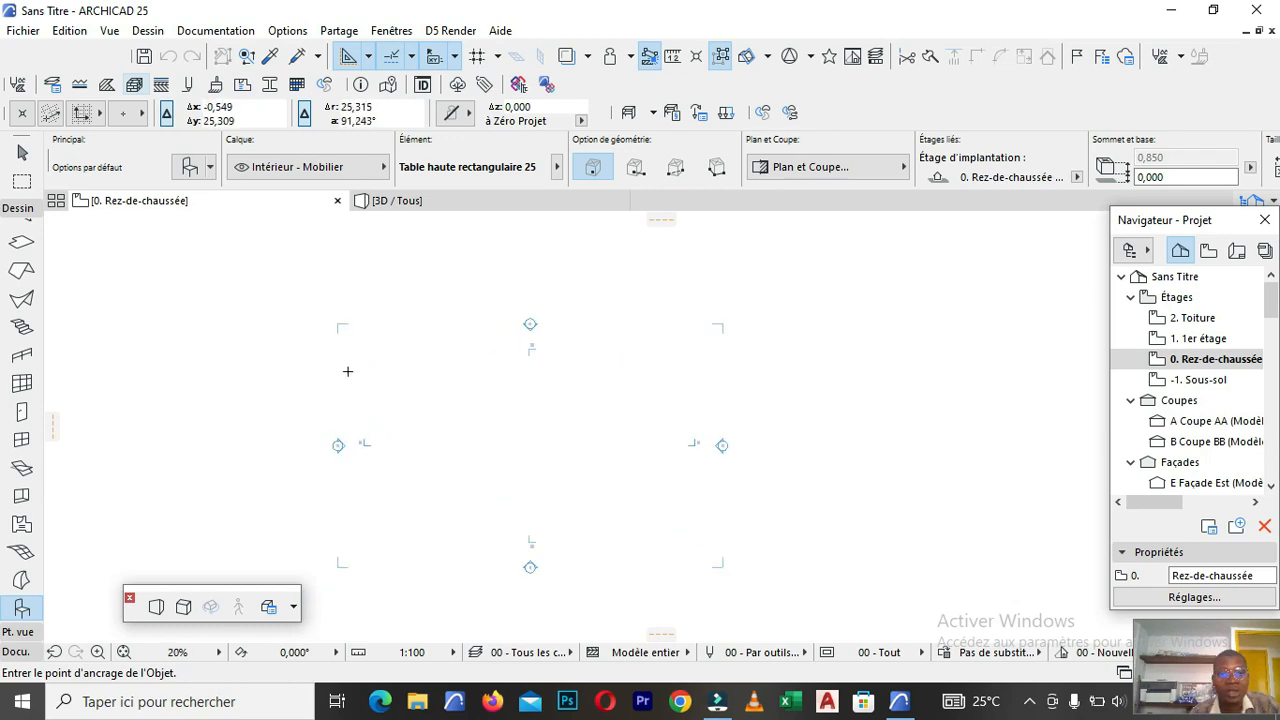
pyautogui.scroll(-2, 456, 380)
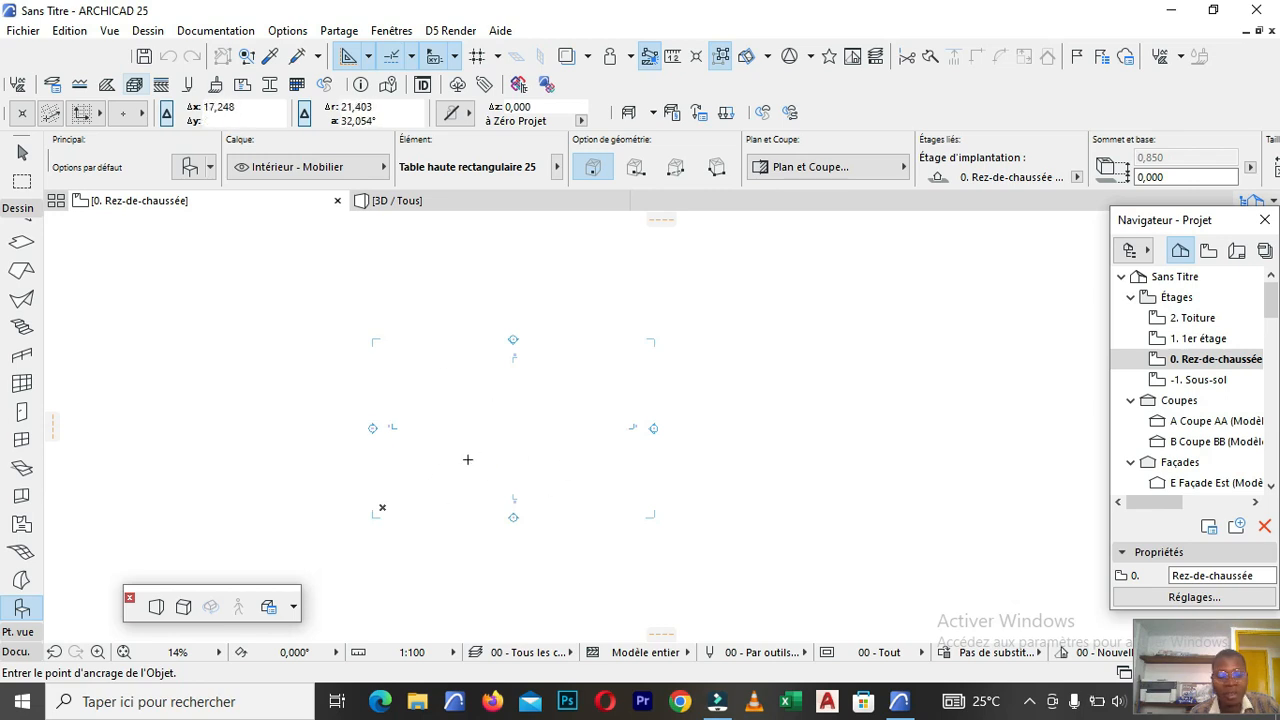
pyautogui.scroll(2, 468, 460)
pyautogui.scroll(2, 426, 408)
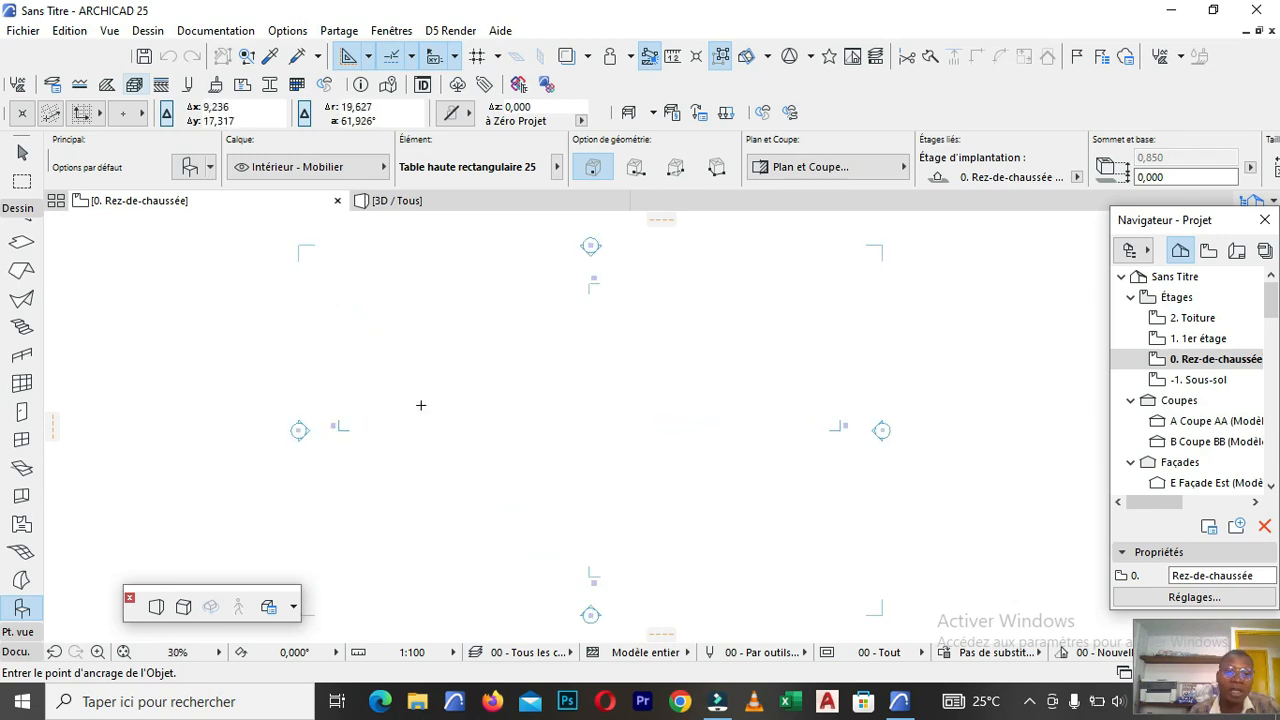
pyautogui.scroll(-3, 571, 404)
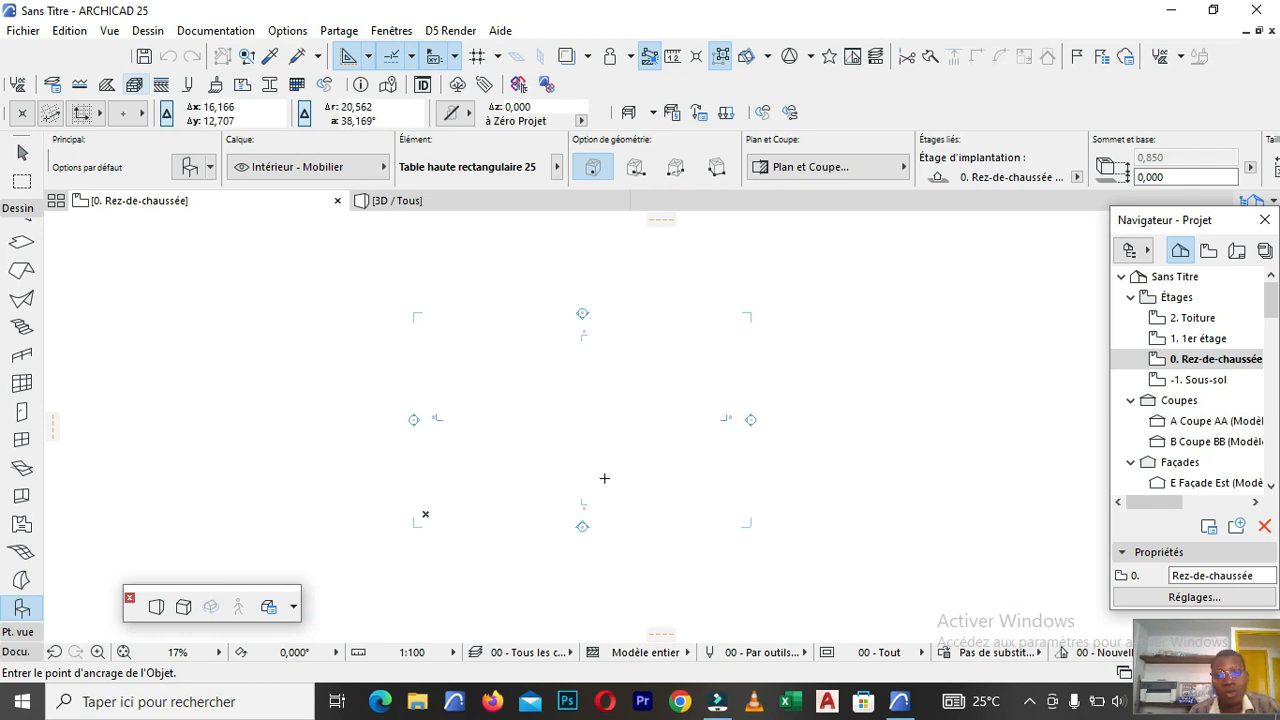
pyautogui.scroll(1, 593, 413)
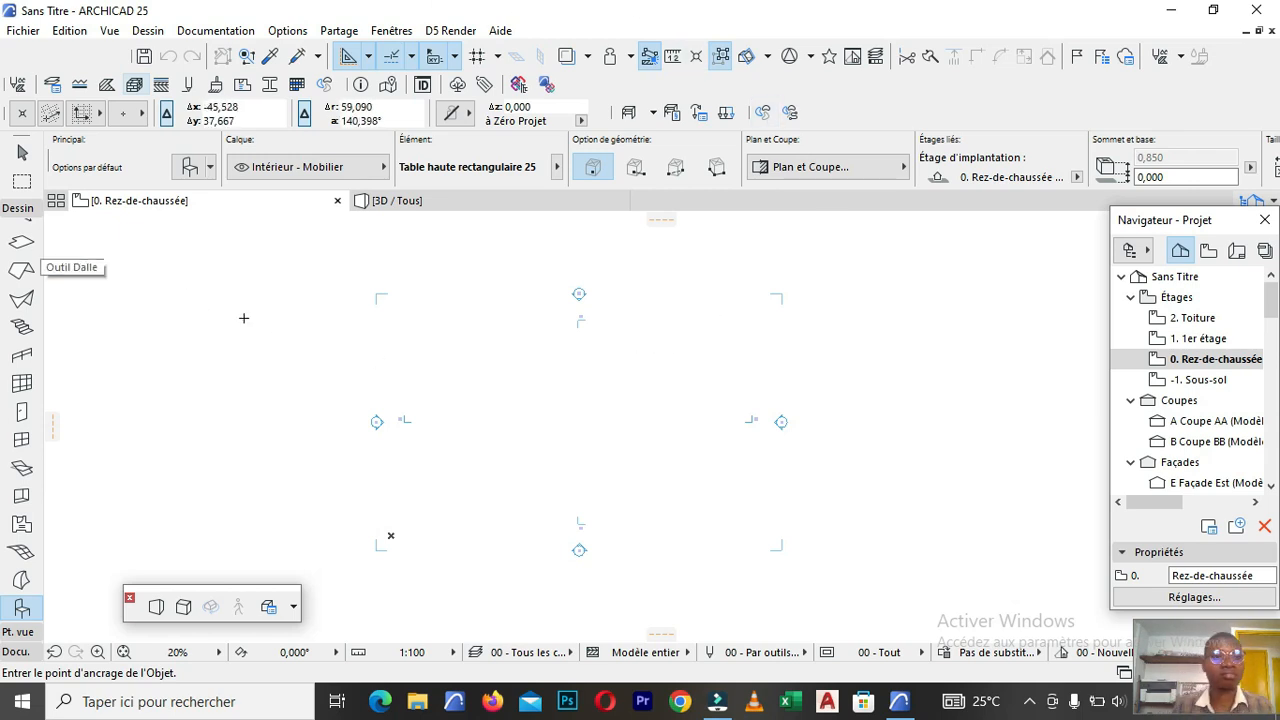
pyautogui.scroll(2, 477, 434)
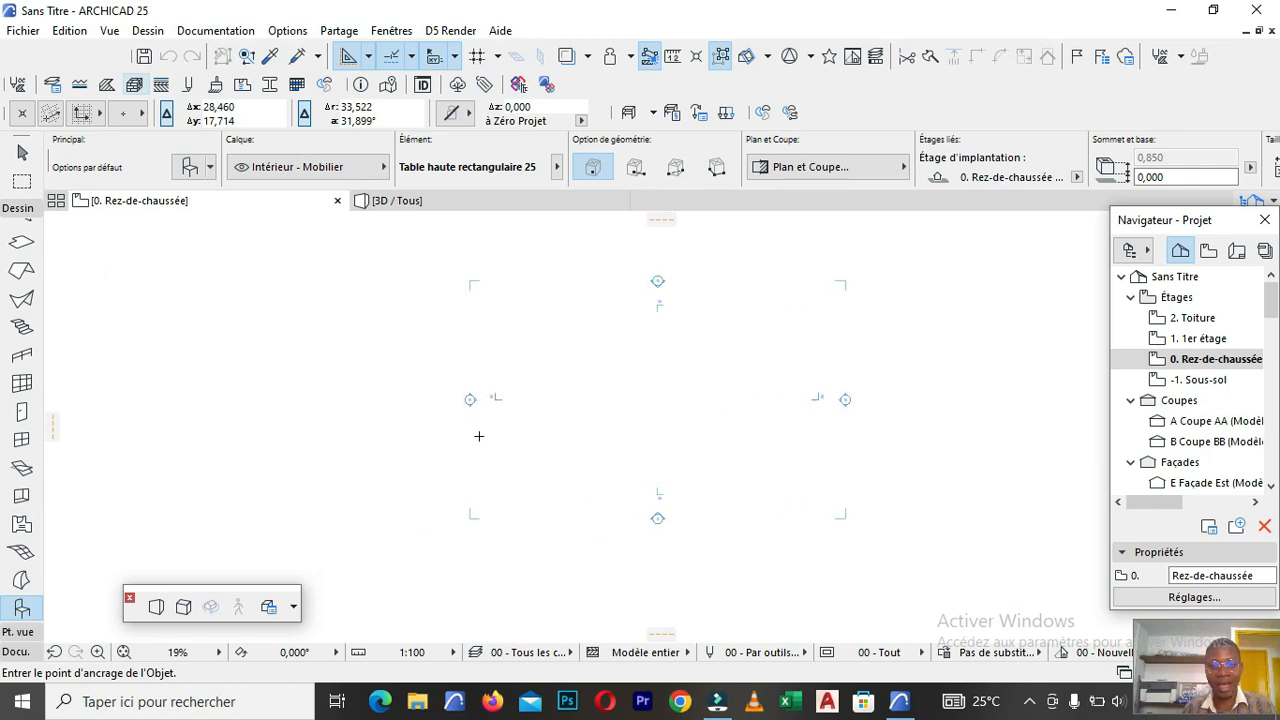
pyautogui.scroll(-3, 510, 320)
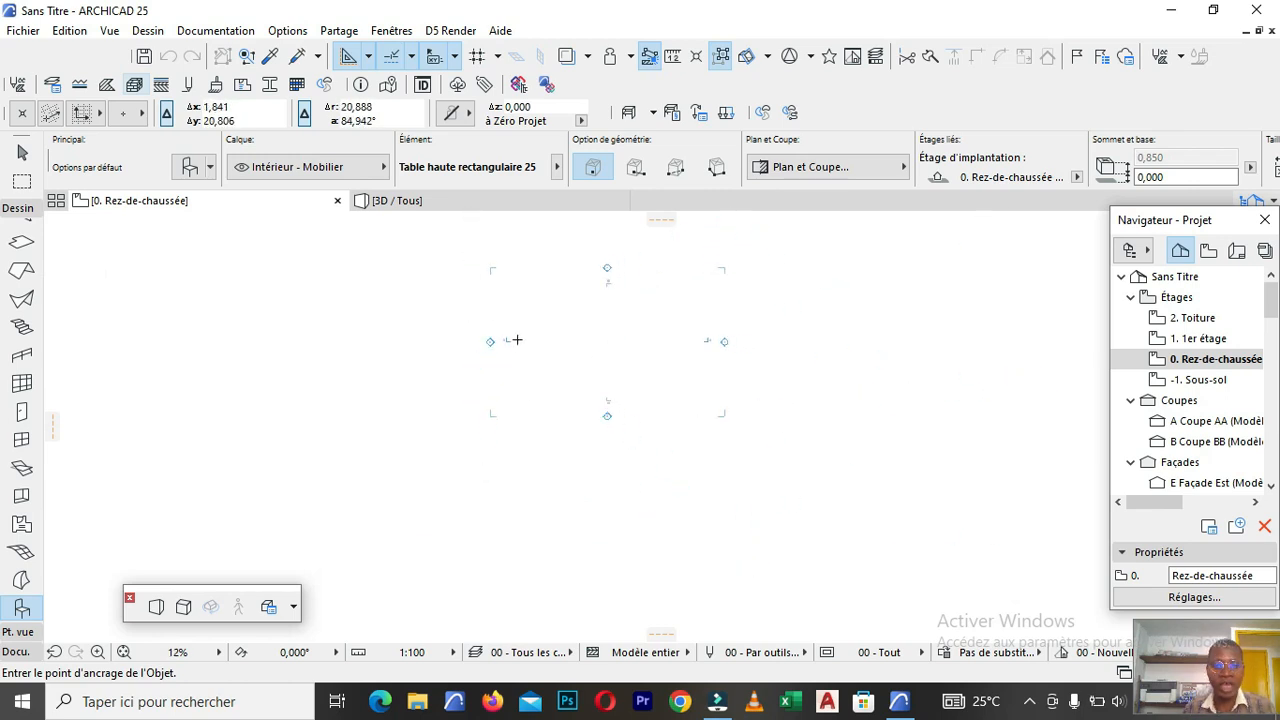
pyautogui.scroll(-4, 540, 320)
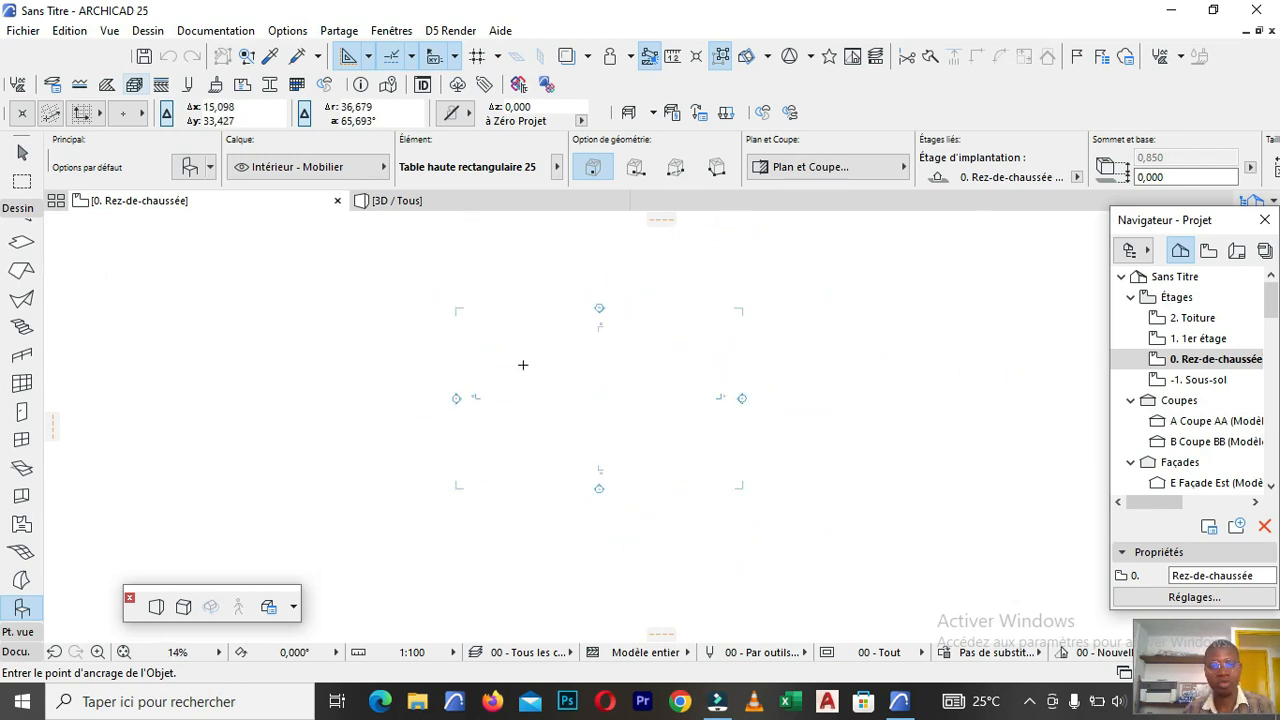
pyautogui.scroll(7, 500, 390)
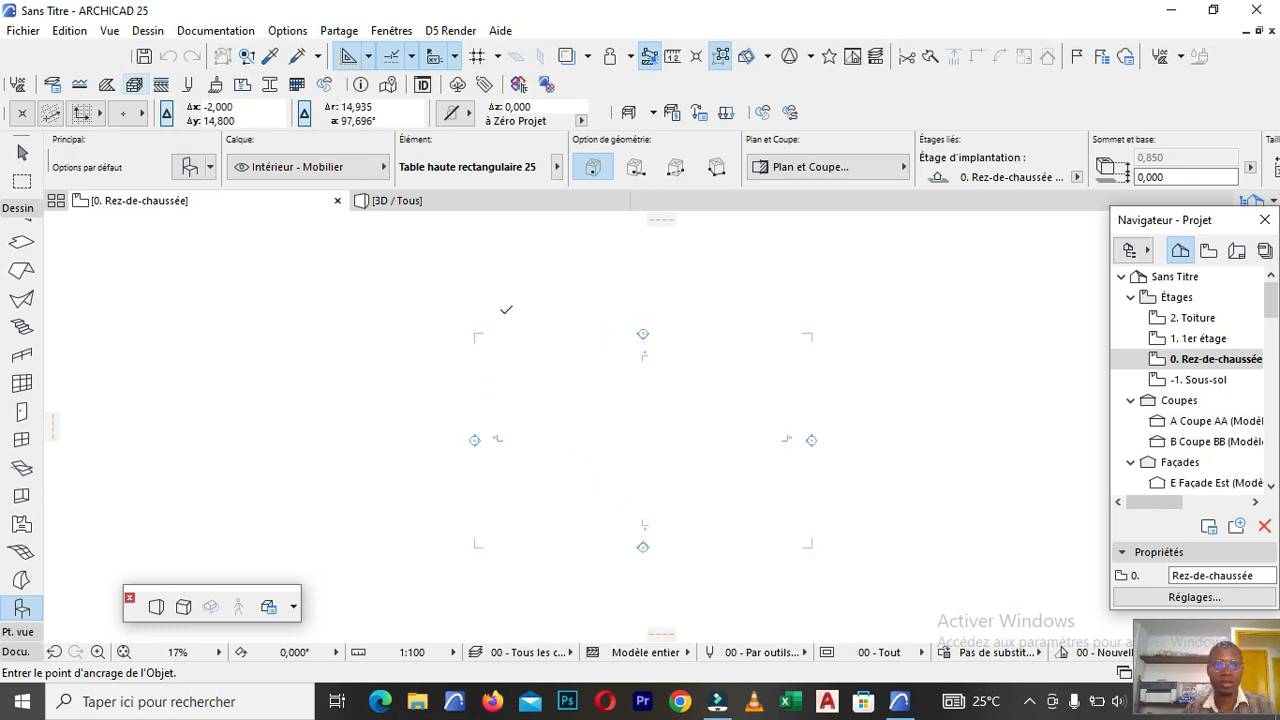
pyautogui.scroll(-3, 414, 338)
pyautogui.scroll(2, 640, 320)
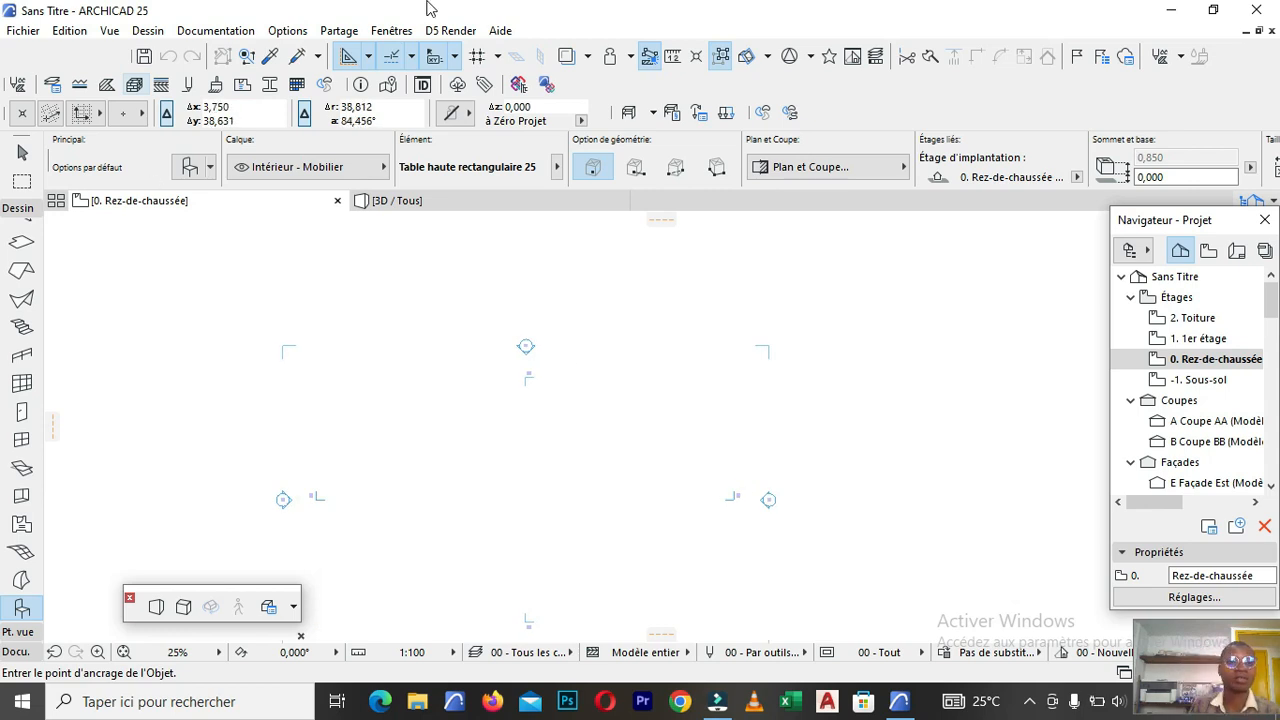
# Create a new project from the template Modèle par défaut 25.tpl with the current work environment profile (Profil actuel).
pyautogui.click(23, 34)
pyautogui.moveTo(68, 60)
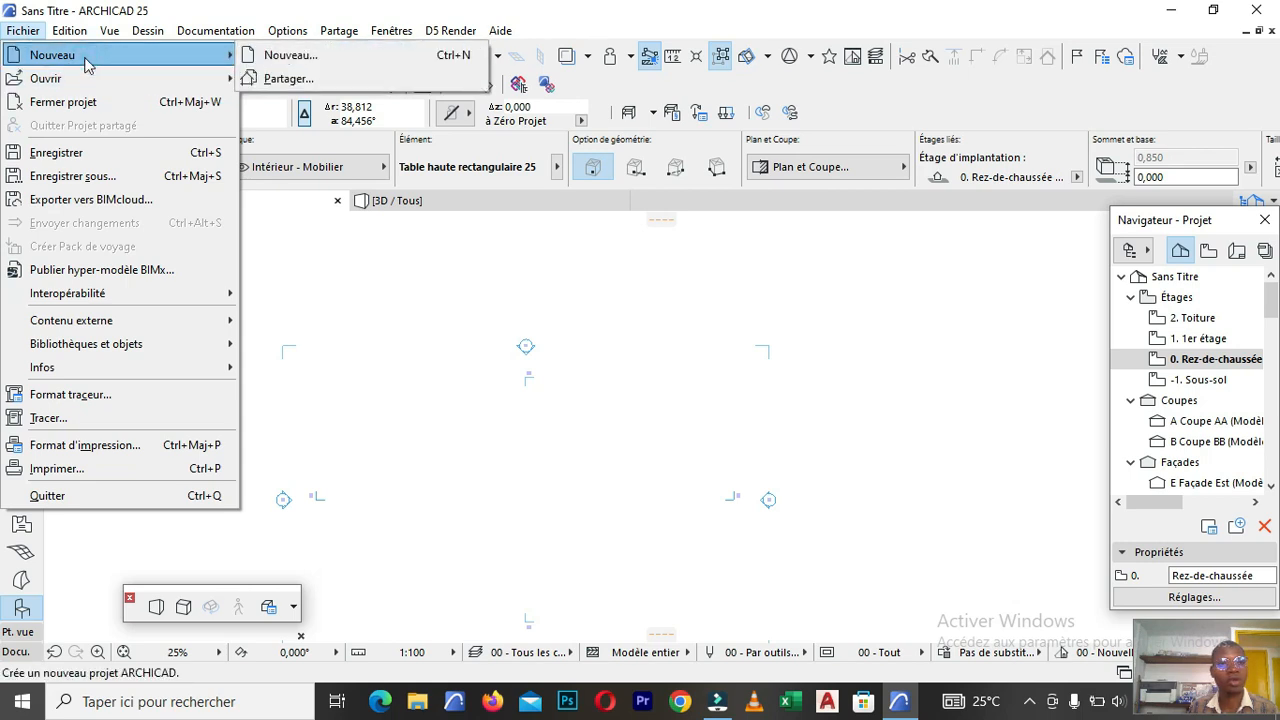
pyautogui.click(40, 32)
pyautogui.click(40, 32)
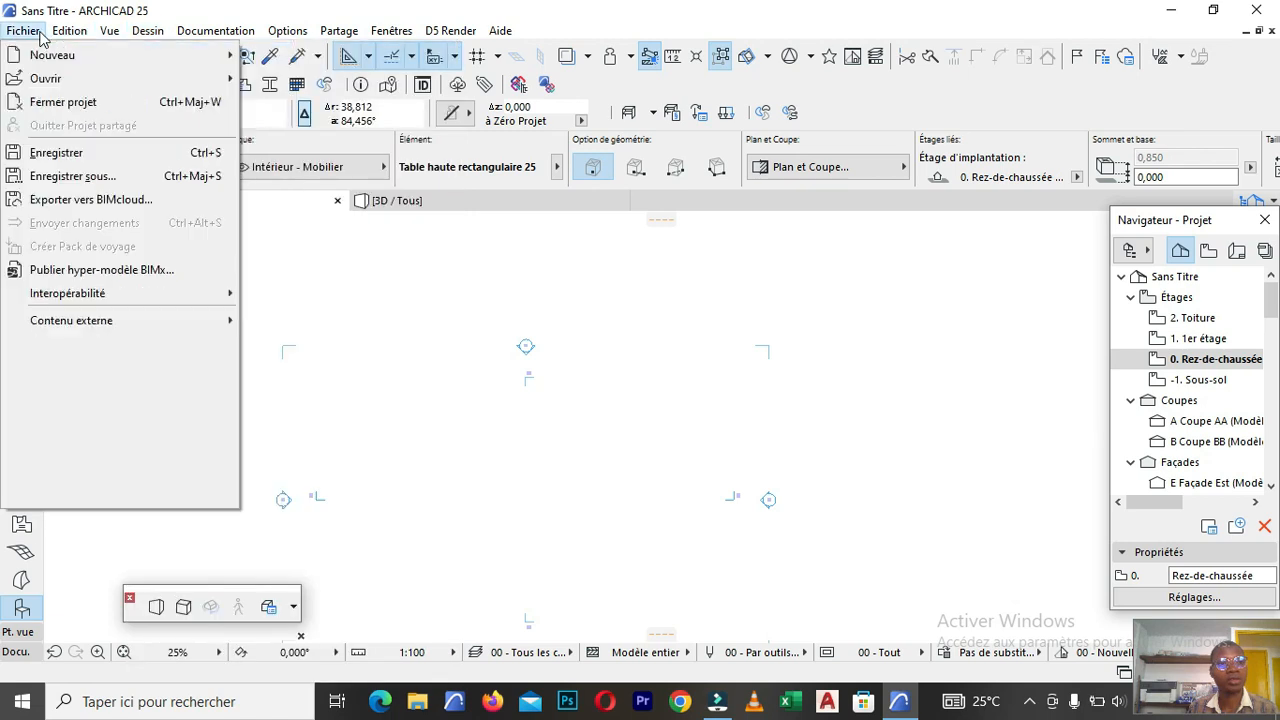
pyautogui.click(109, 31)
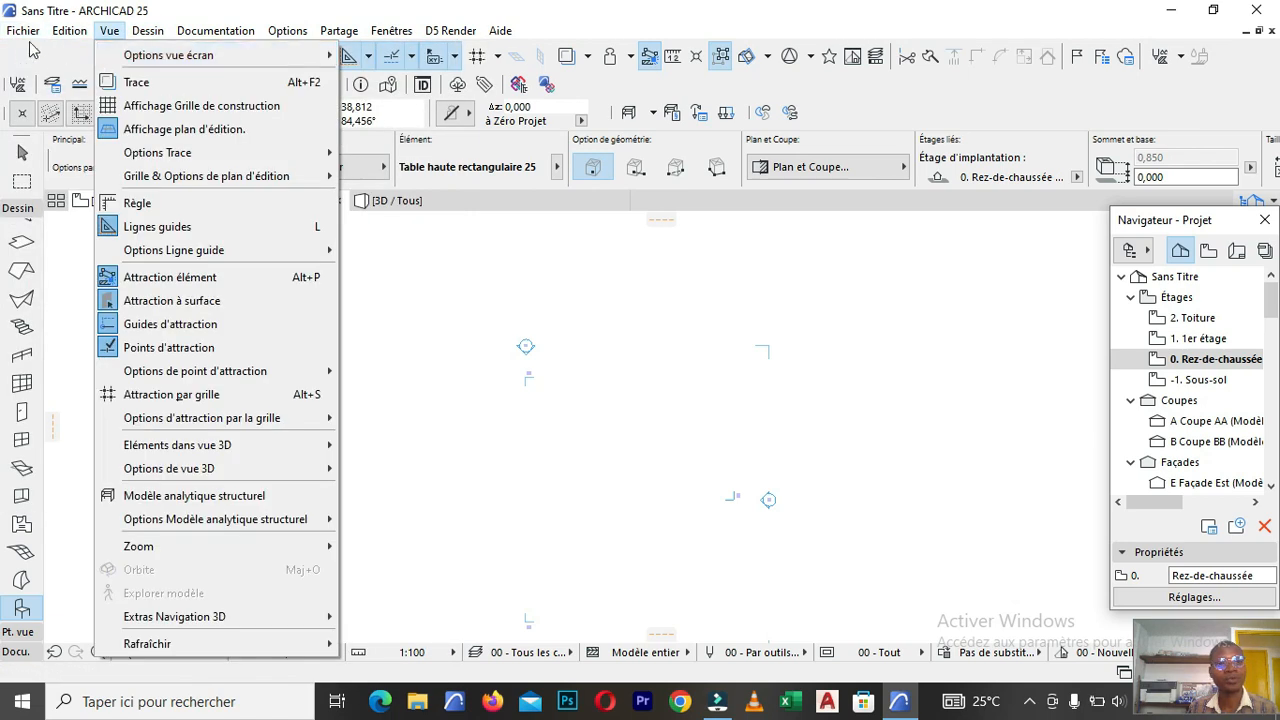
pyautogui.moveTo(32, 31)
pyautogui.moveTo(60, 55)
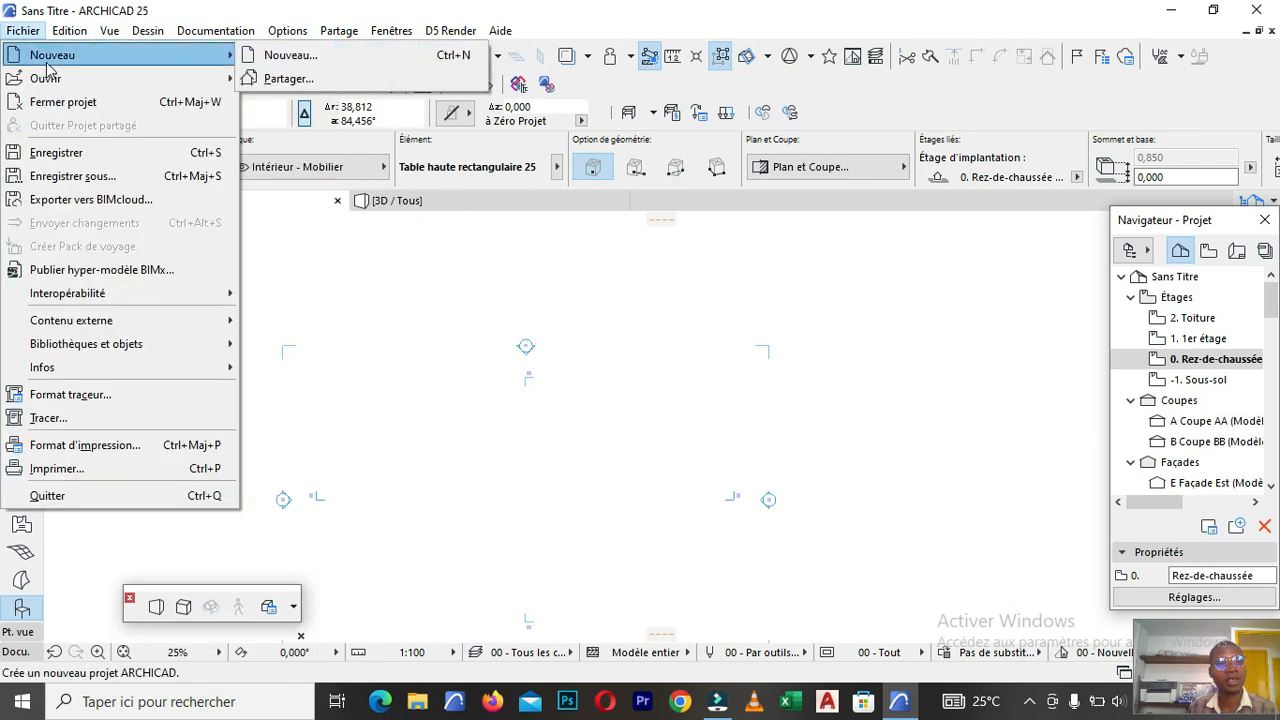
pyautogui.click(272, 56)
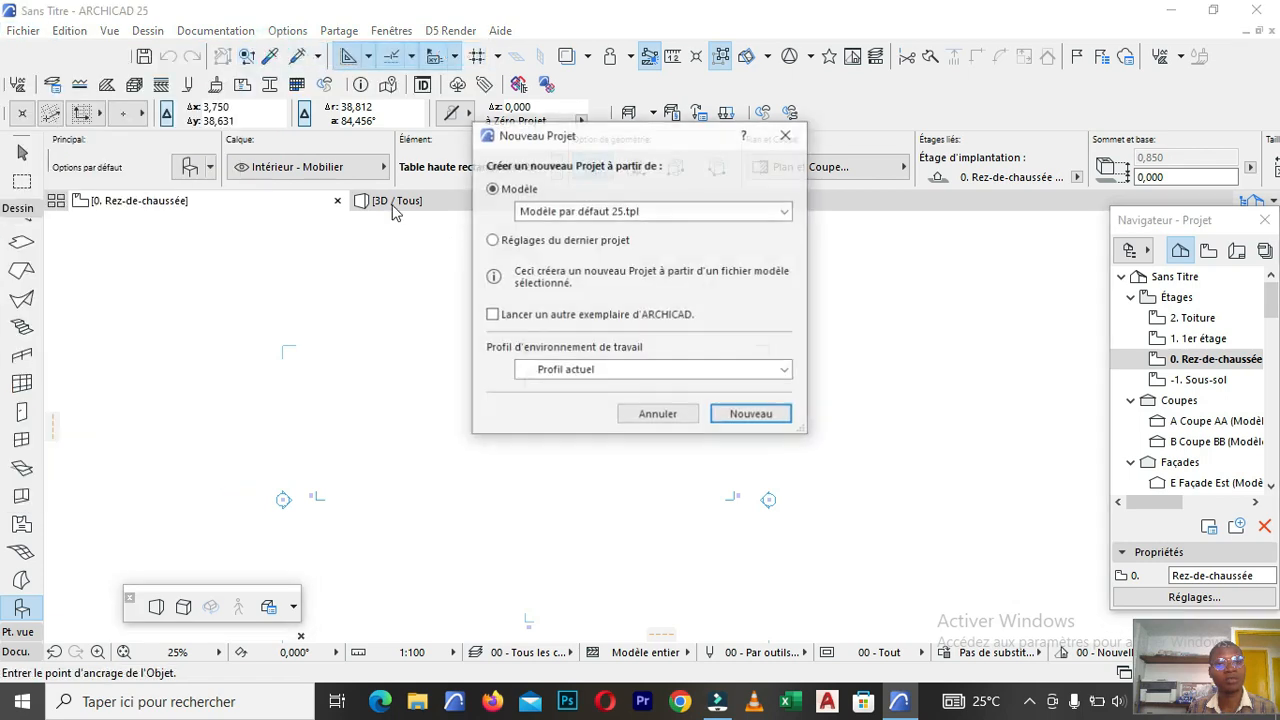
pyautogui.click(750, 416)
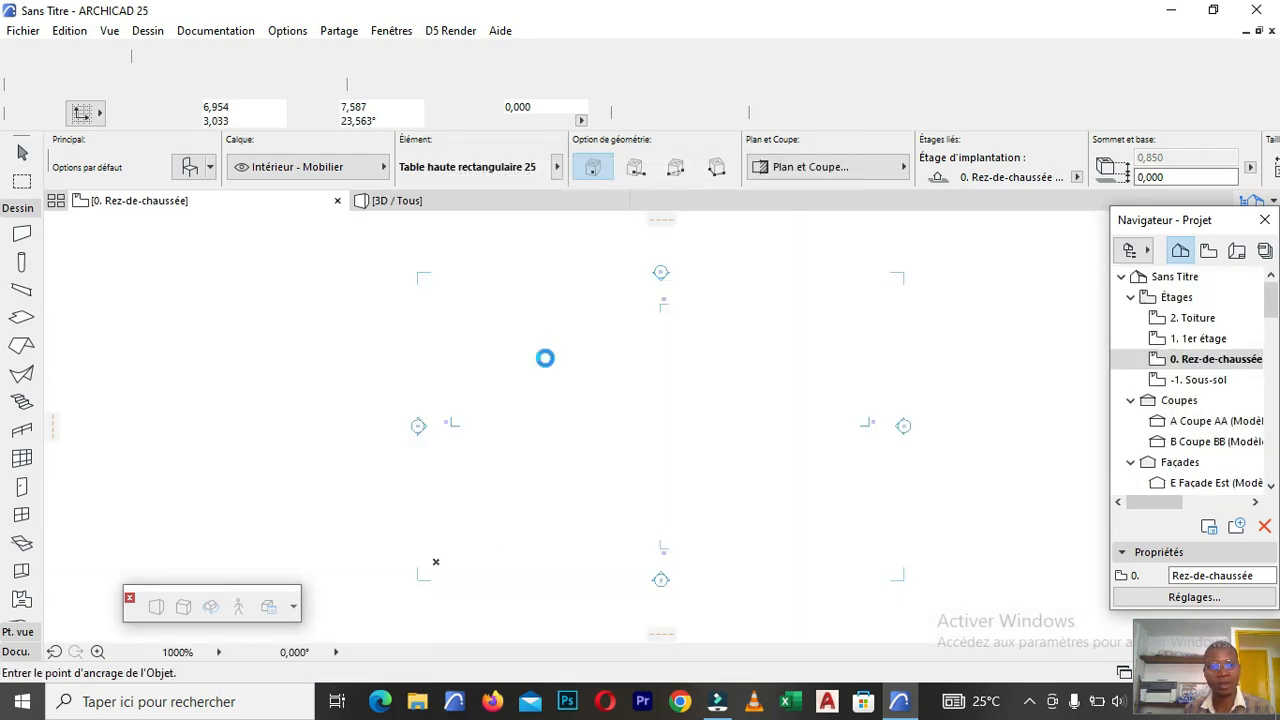
pyautogui.scroll(-8, 529, 358)
pyautogui.scroll(9, 535, 357)
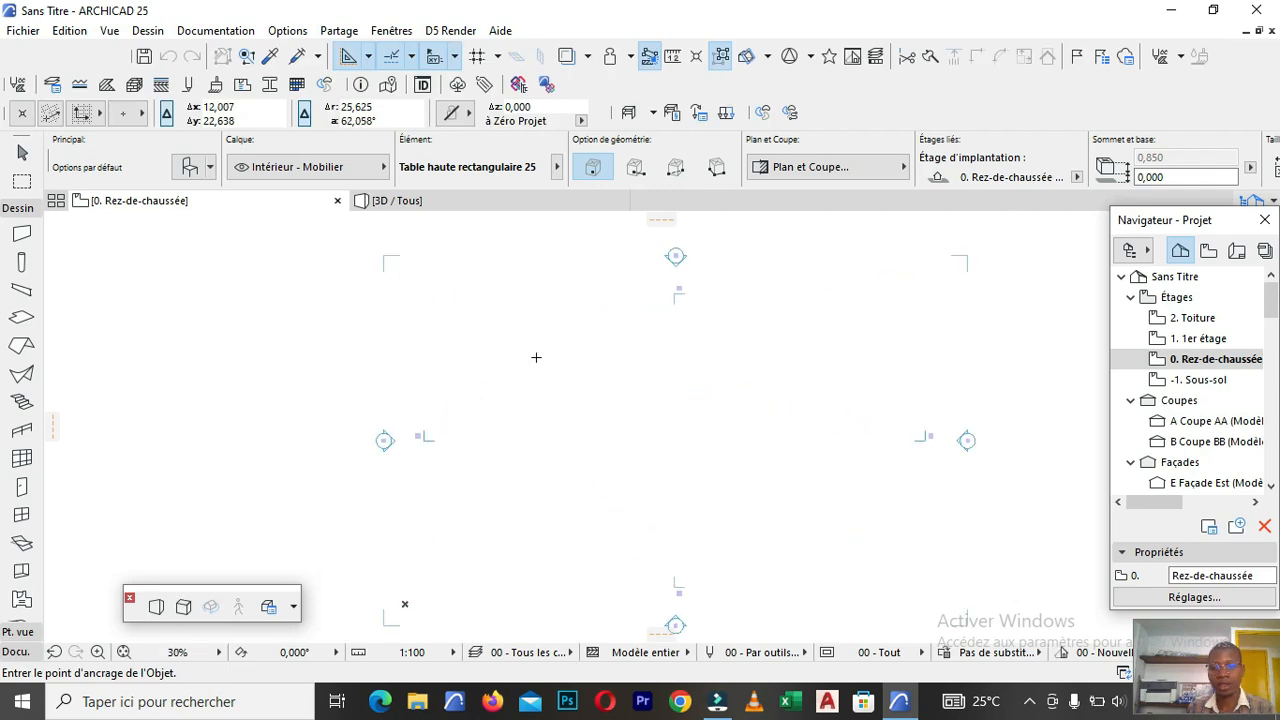
pyautogui.scroll(2, 480, 323)
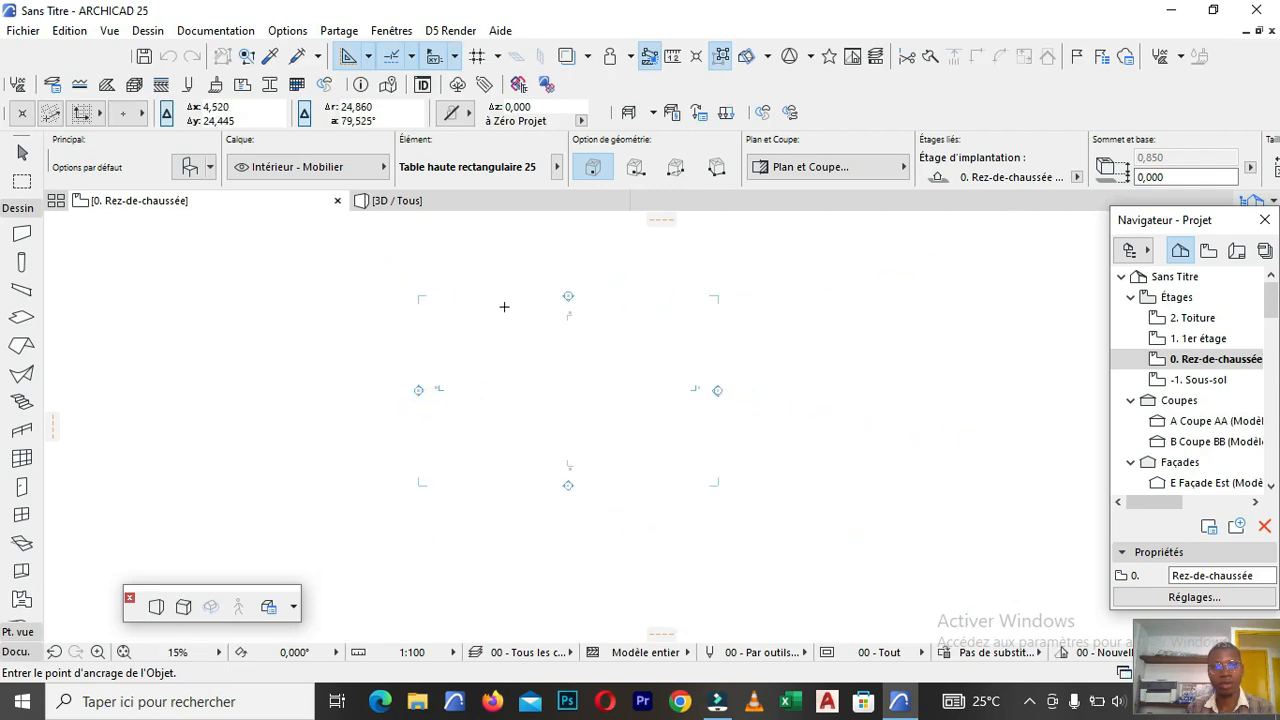
pyautogui.scroll(-4, 523, 317)
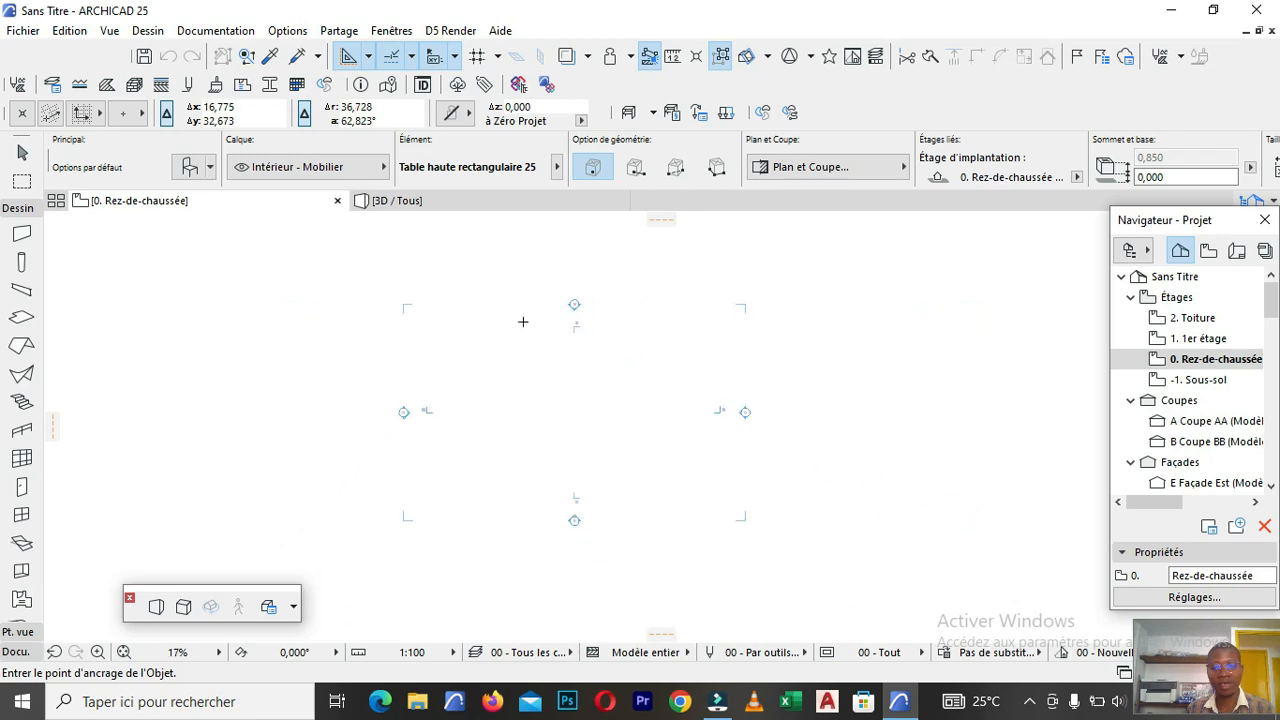
pyautogui.scroll(3, 523, 346)
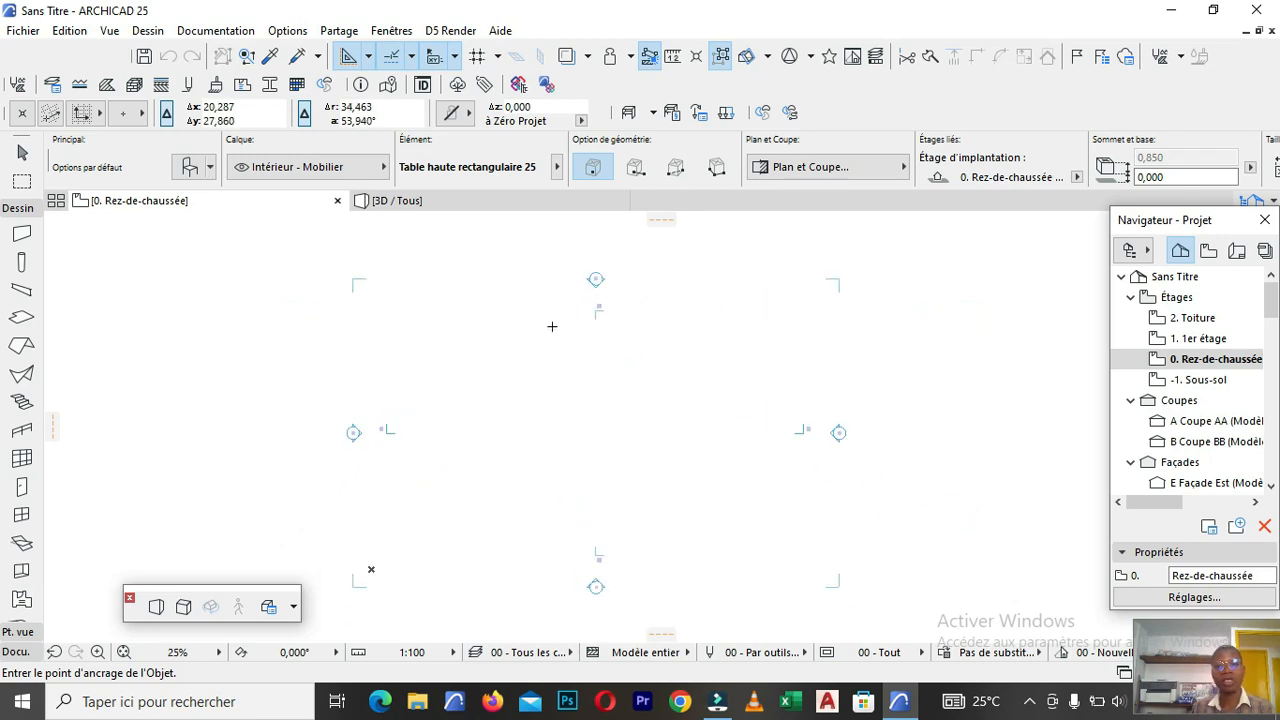
pyautogui.scroll(-1, 510, 340)
pyautogui.scroll(3, 495, 342)
pyautogui.scroll(-2, 390, 345)
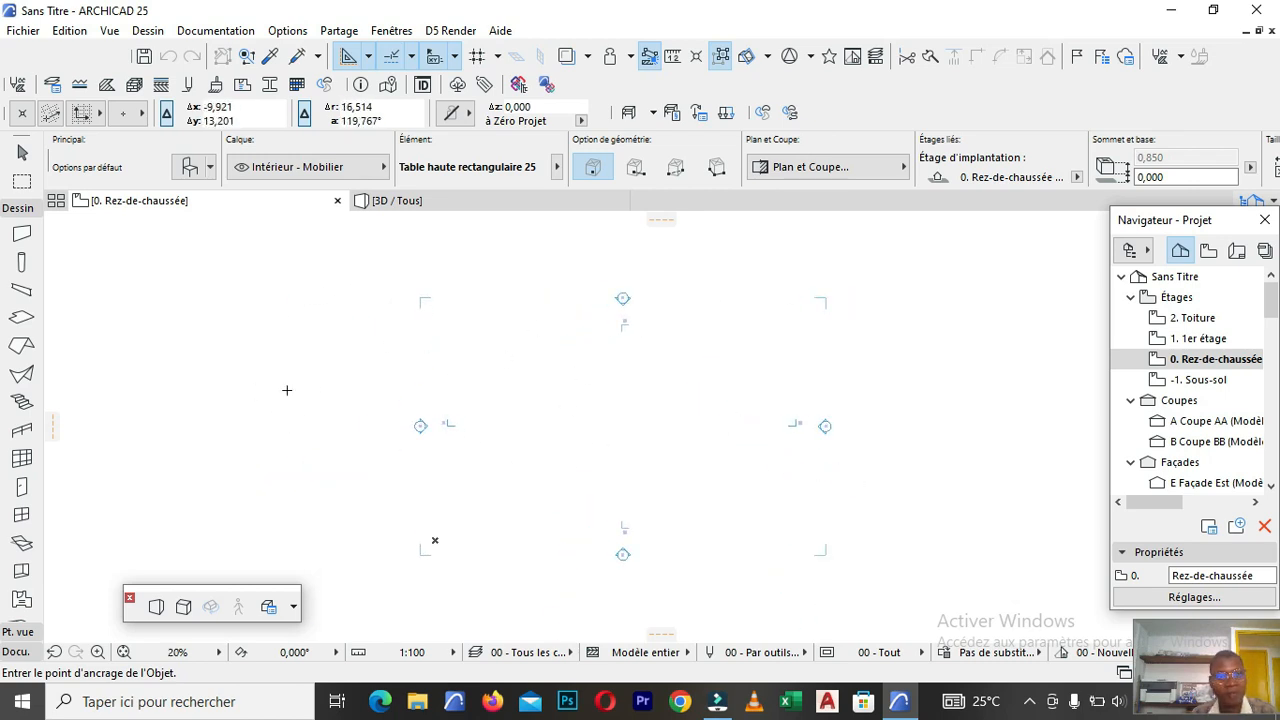
pyautogui.scroll(-1, 320, 354)
pyautogui.scroll(1, 557, 334)
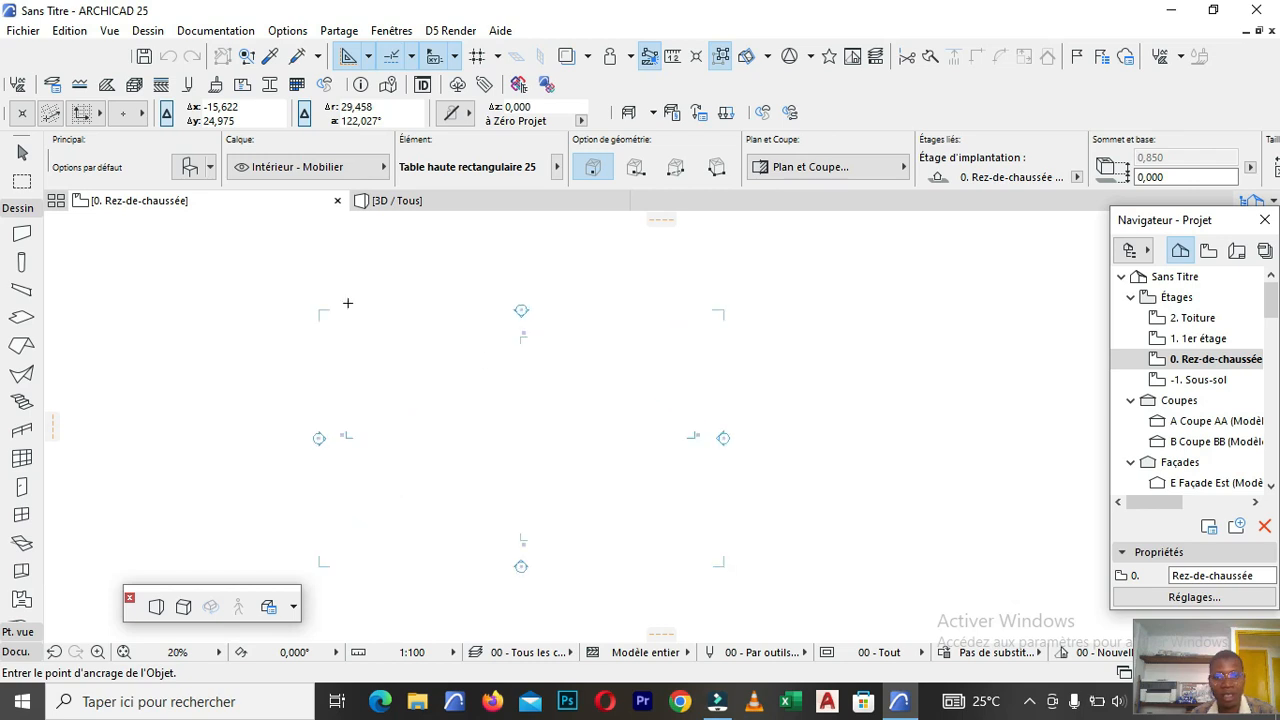
pyautogui.scroll(-1, 452, 344)
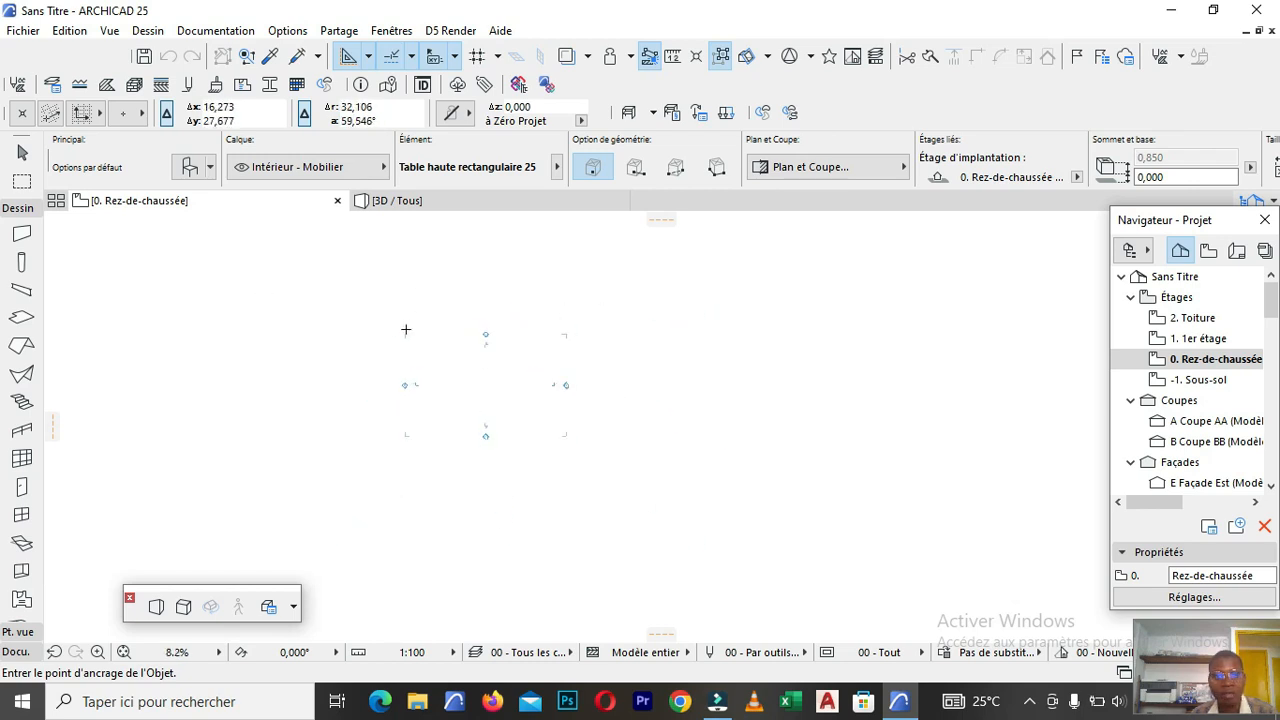
pyautogui.scroll(1, 252, 302)
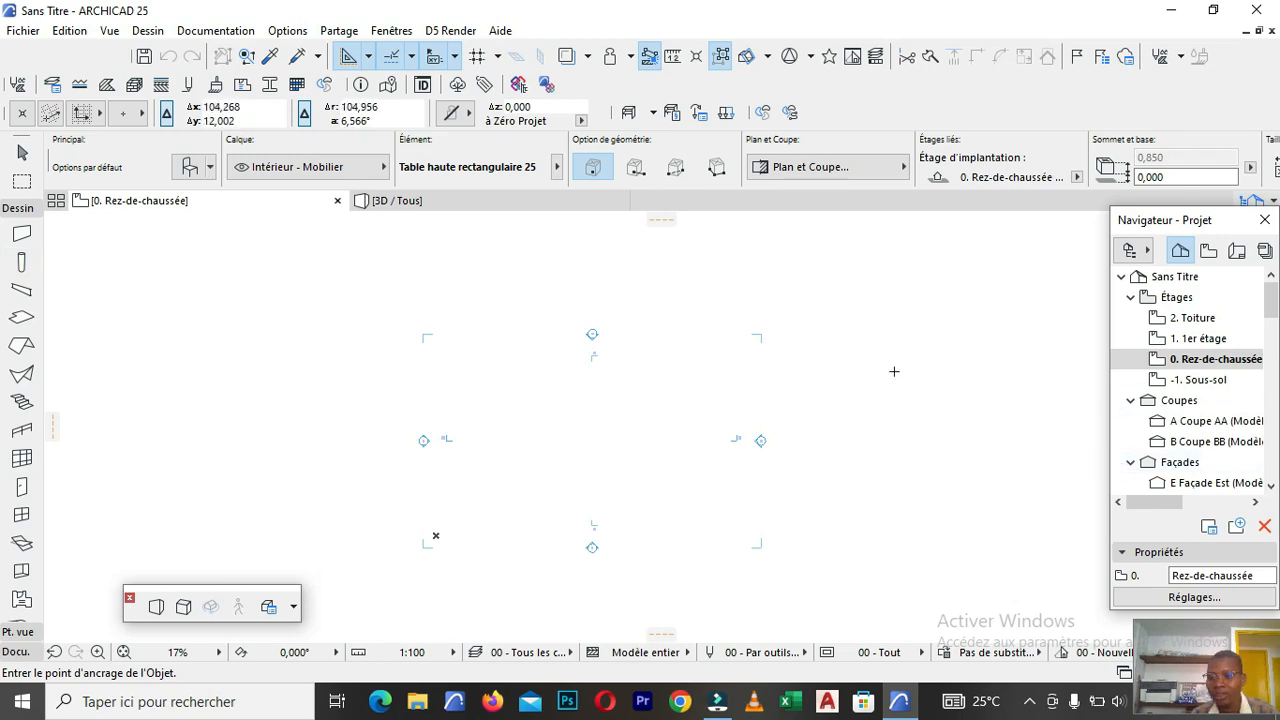
# Examine the Navigator's project map, from the storeys, sections and elevations to the 3D views, schedules, lists and project info.
pyautogui.click(1181, 231)
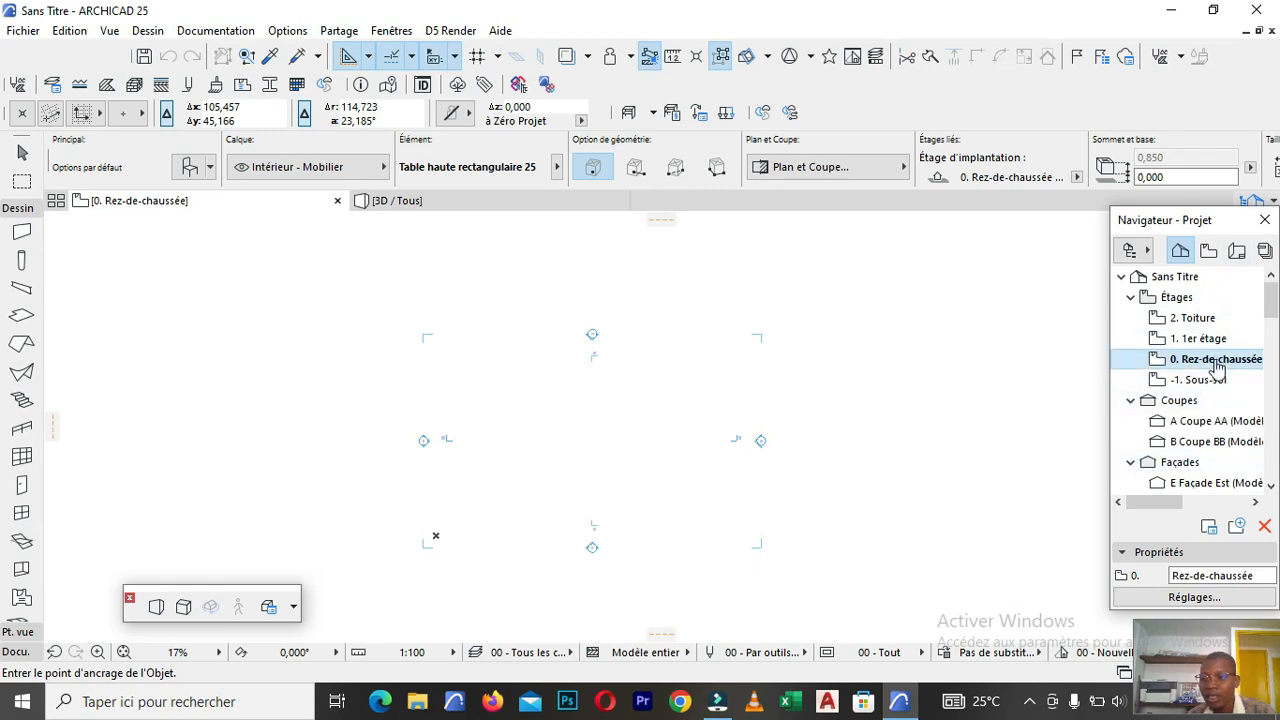
pyautogui.scroll(-8, 1200, 380)
pyautogui.scroll(1, 1167, 403)
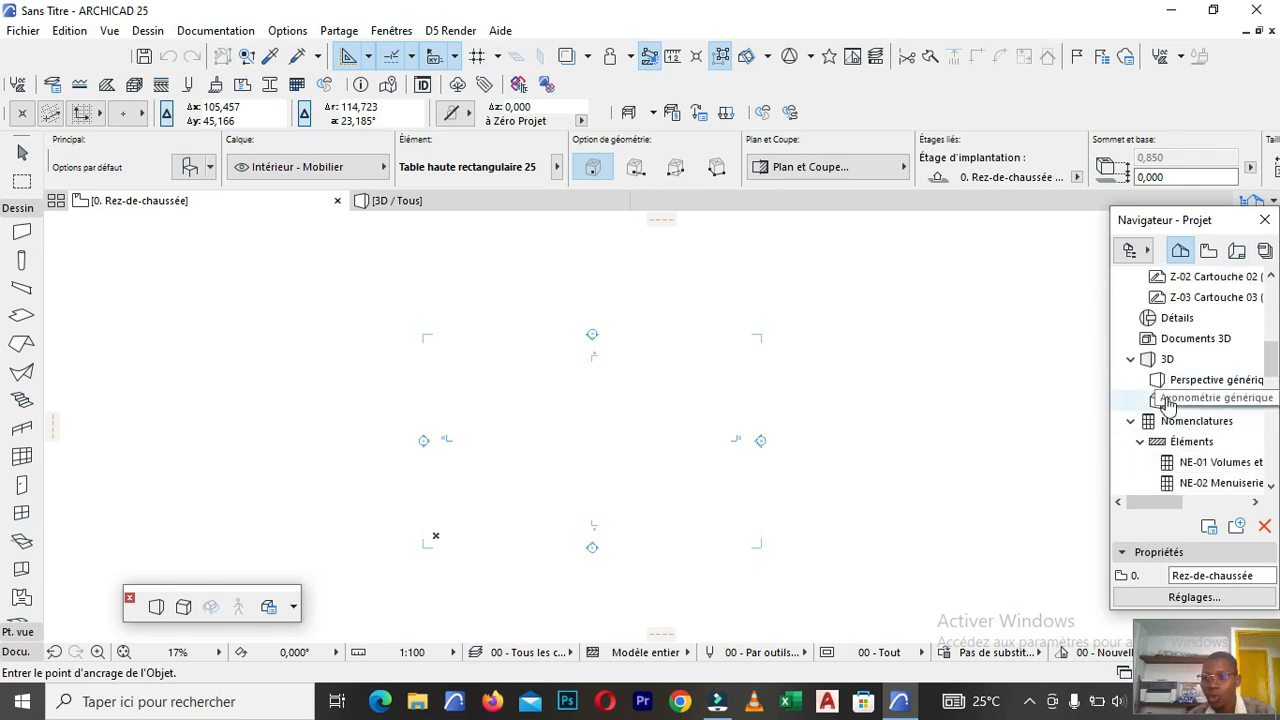
pyautogui.scroll(-6, 1180, 400)
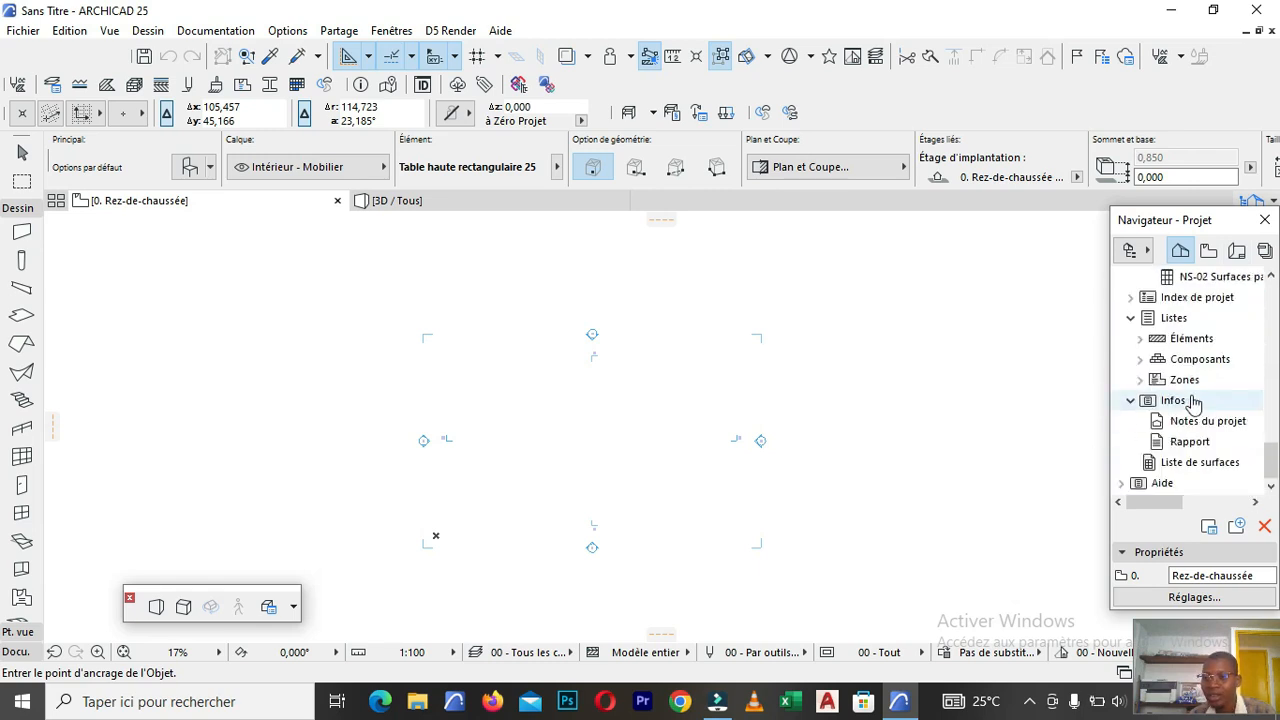
pyautogui.scroll(8, 1190, 418)
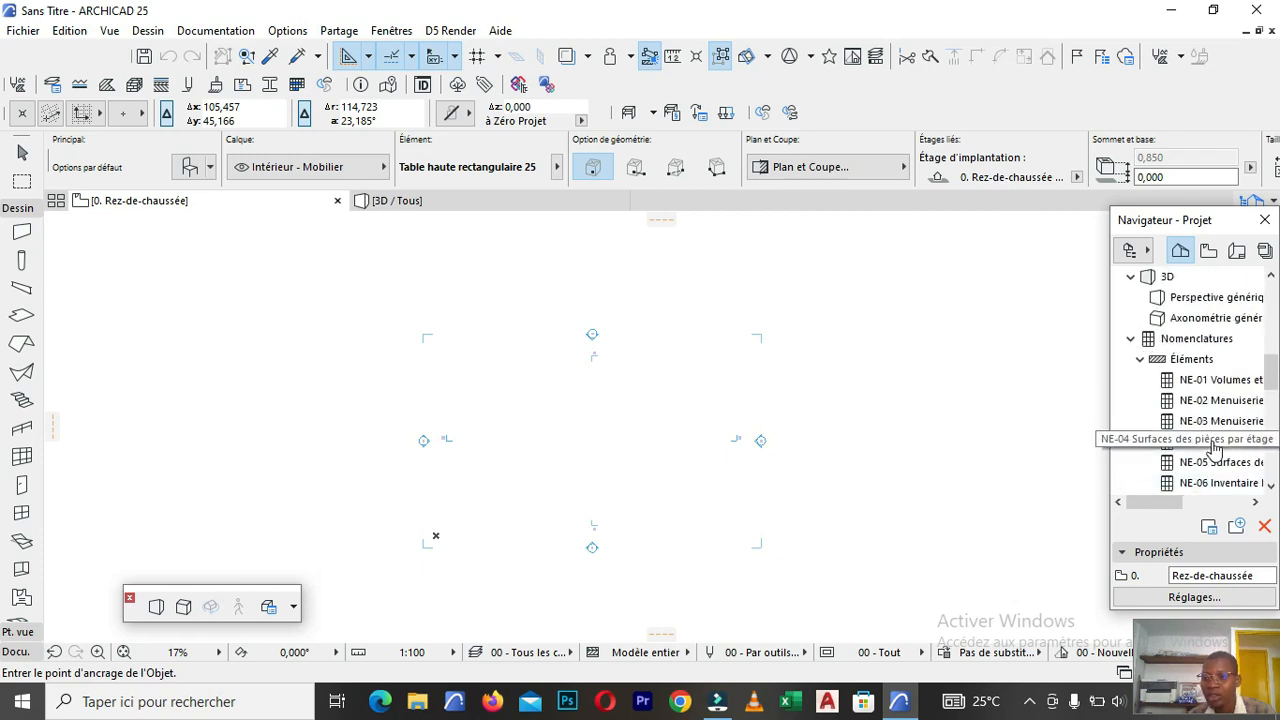
pyautogui.scroll(8, 1205, 400)
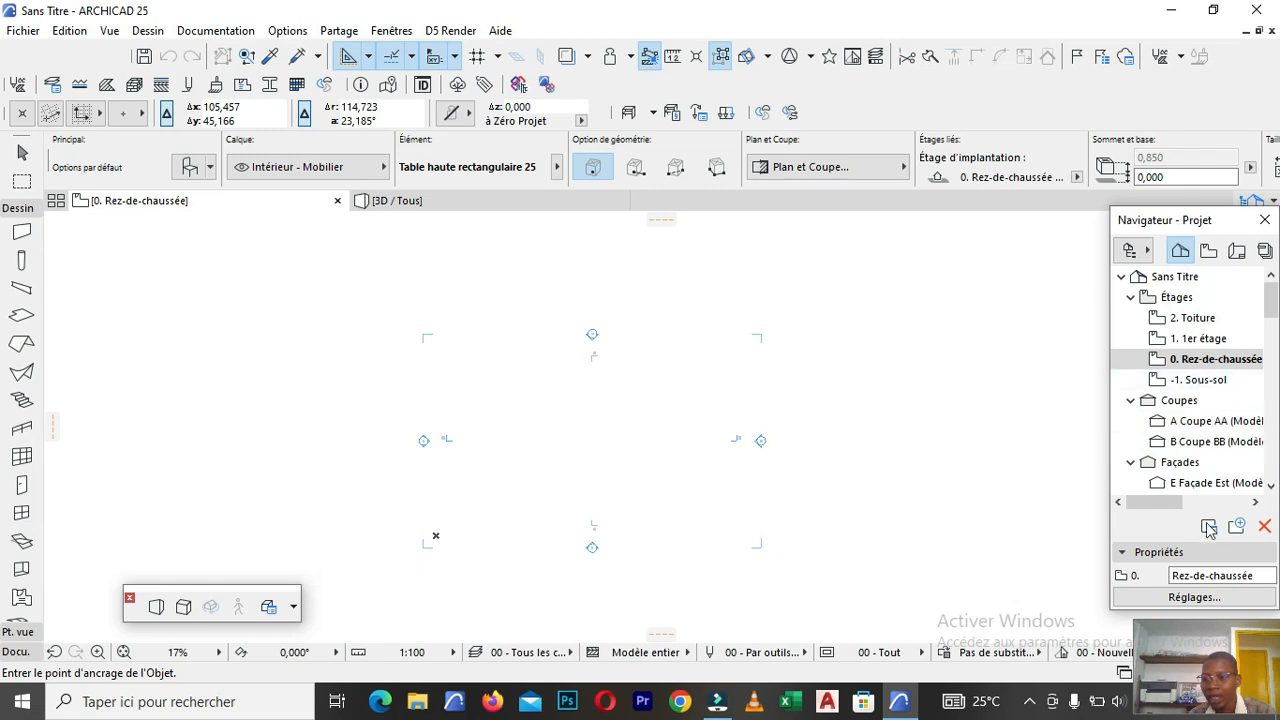
# Look through the Navigator's view map, layout book and publisher sets, and return to the project map.
pyautogui.click(1212, 254)
pyautogui.click(1237, 251)
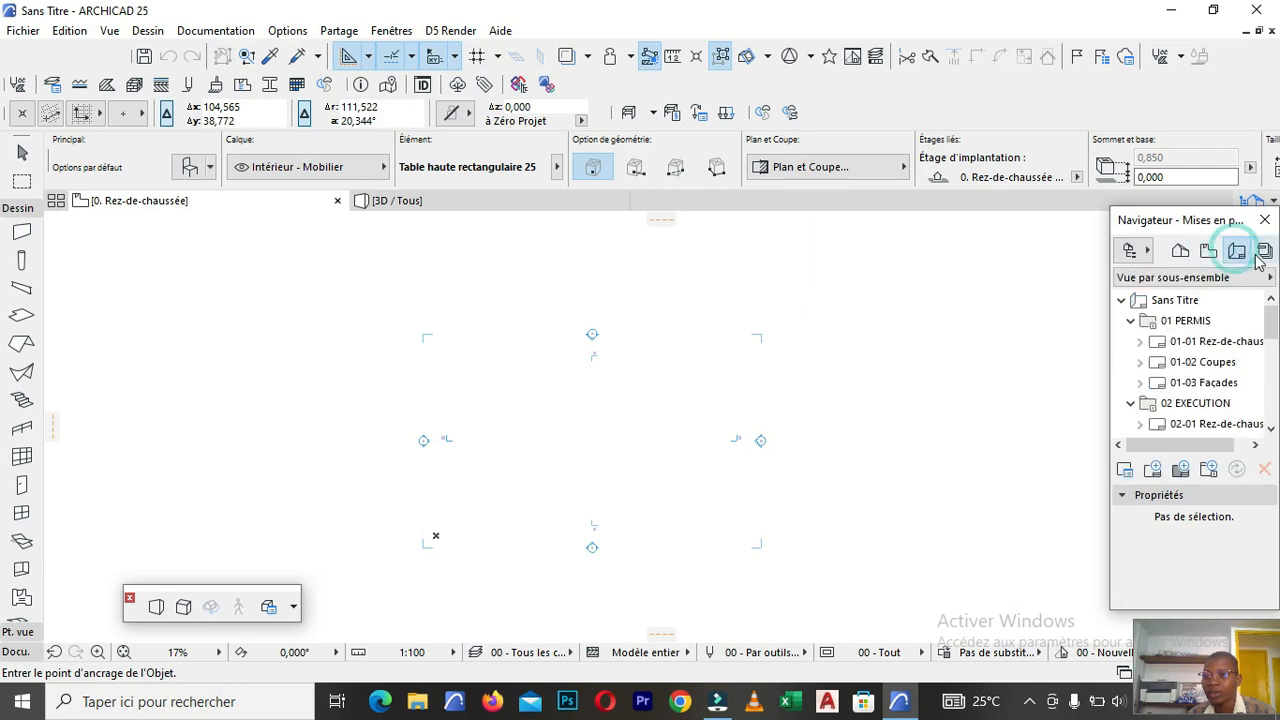
pyautogui.click(1265, 251)
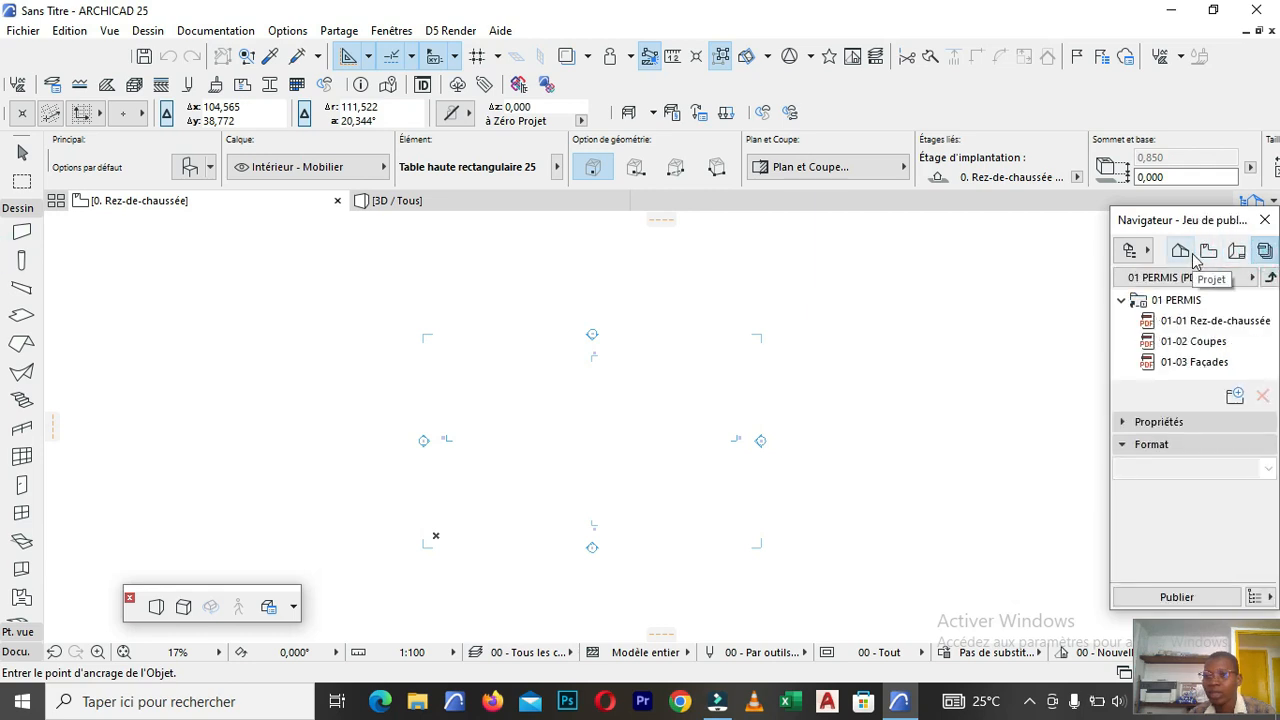
pyautogui.click(1182, 252)
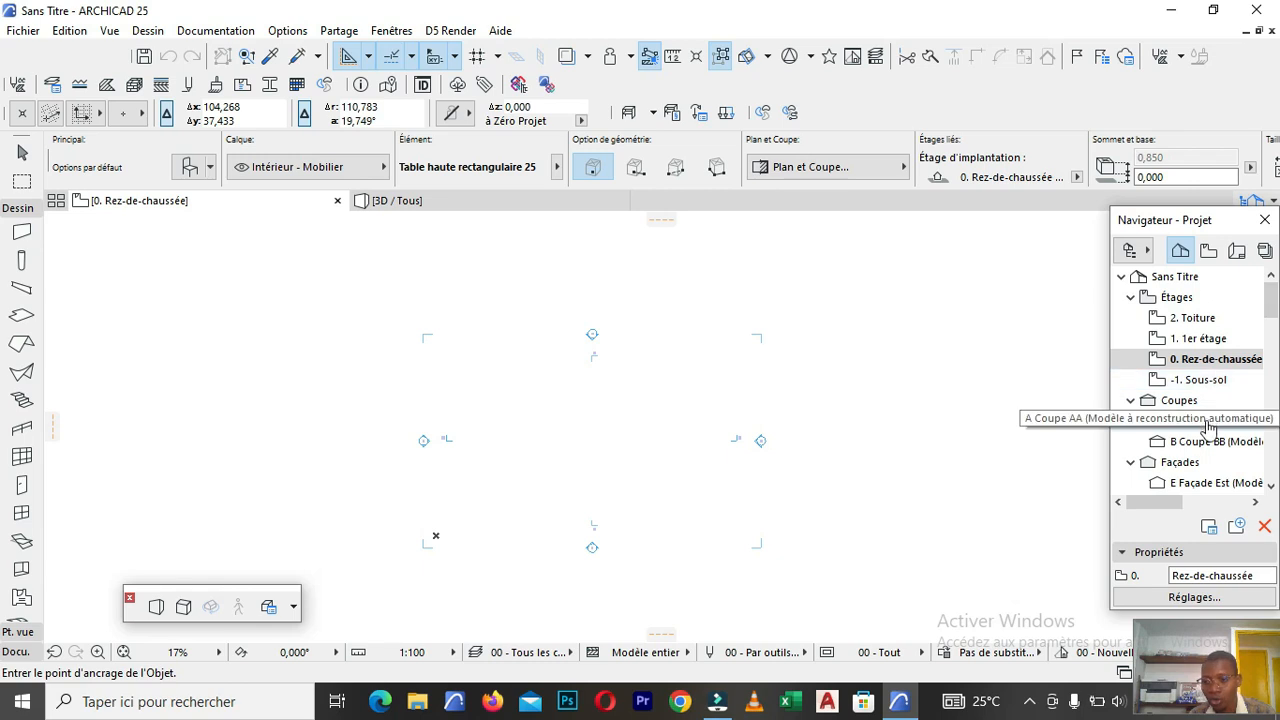
pyautogui.scroll(-5, 1210, 400)
pyautogui.scroll(5, 1208, 413)
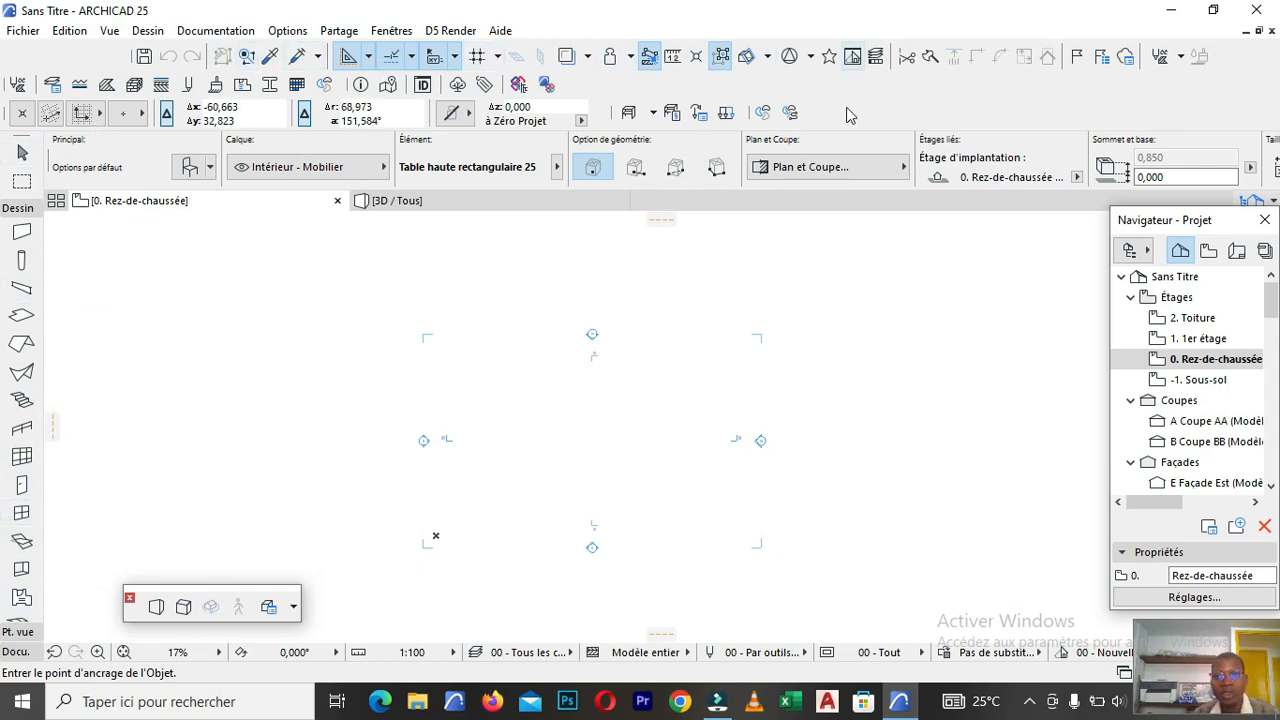
# Look through the work environment options, the list of available toolbars, and the file and editing commands.
pyautogui.click(289, 32)
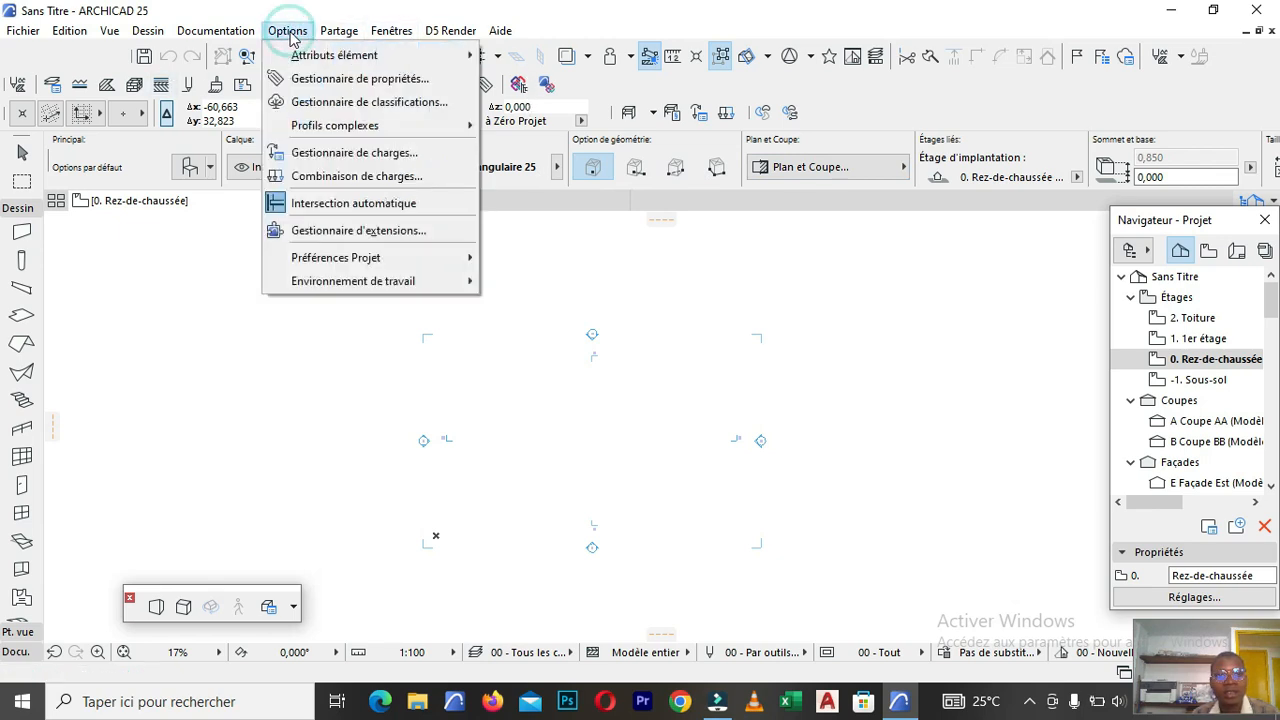
pyautogui.moveTo(357, 266)
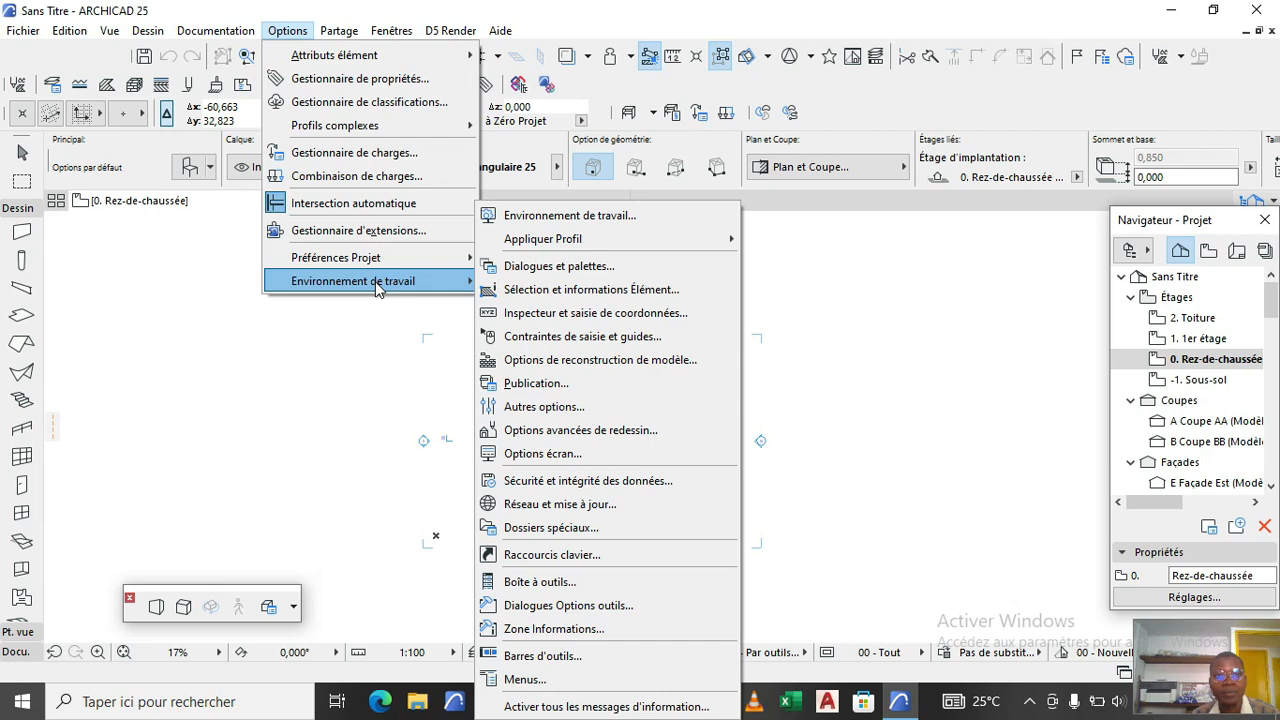
pyautogui.moveTo(381, 28)
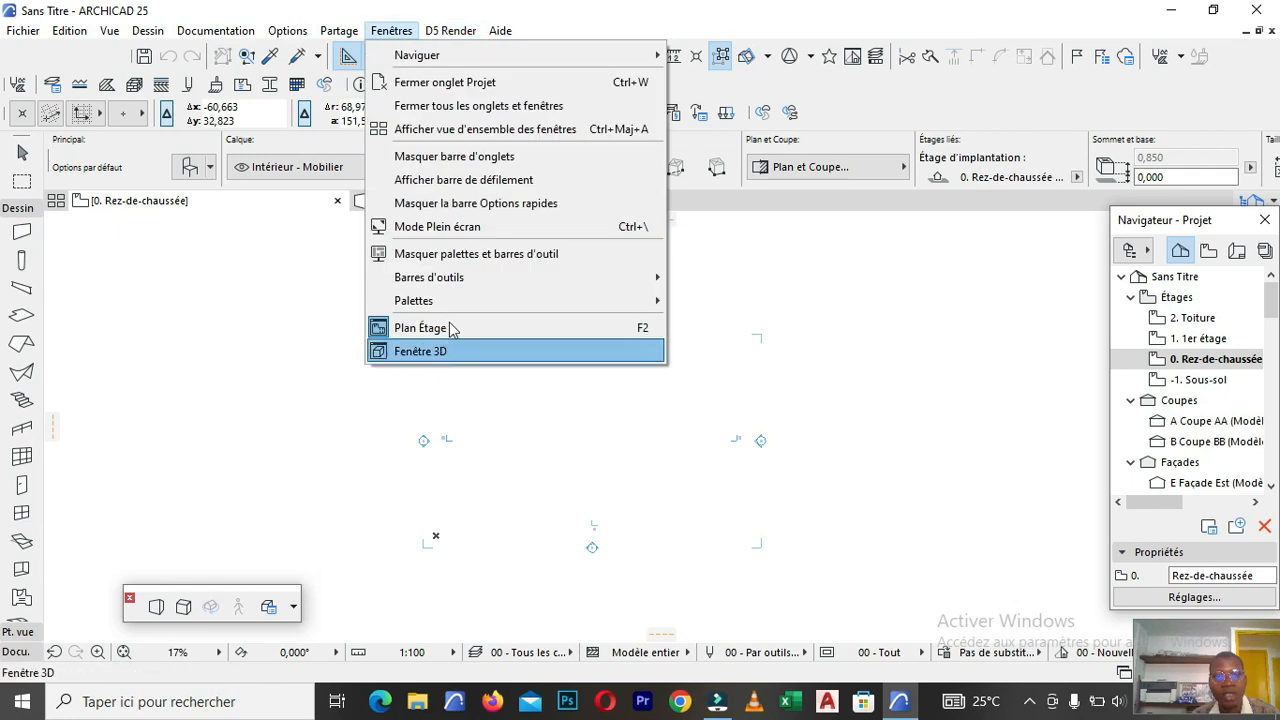
pyautogui.moveTo(460, 308)
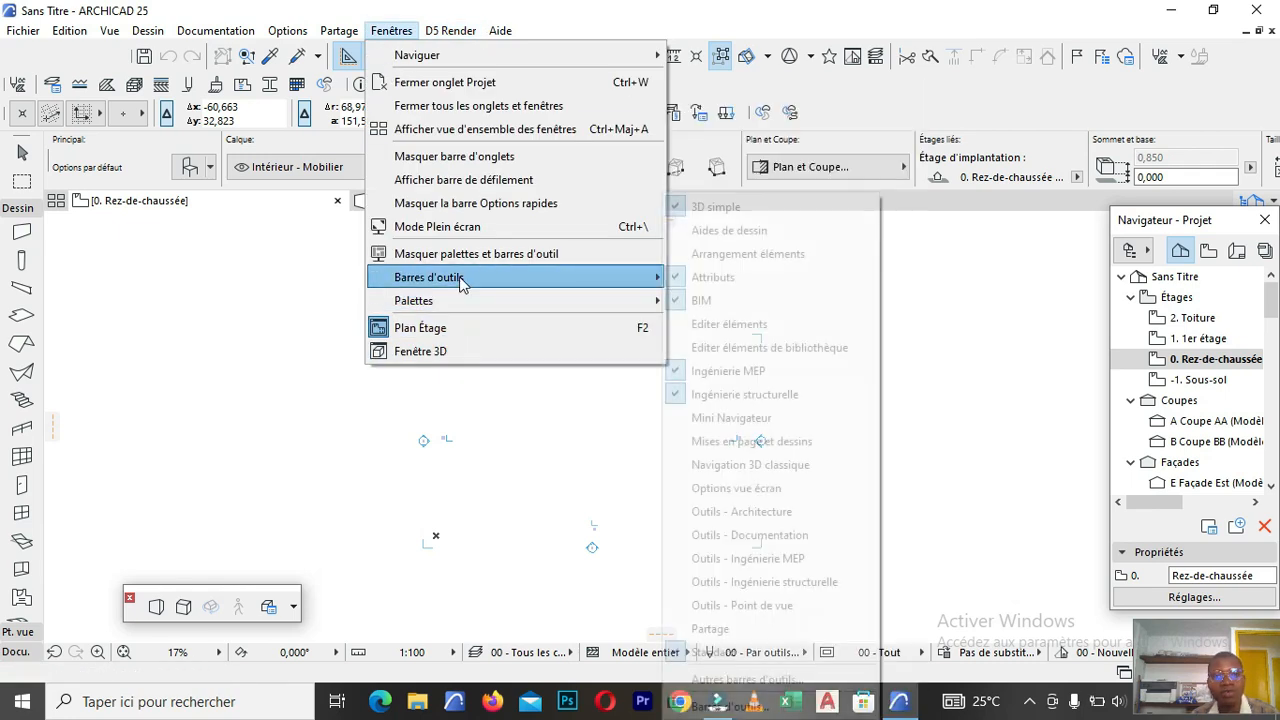
pyautogui.moveTo(430, 278)
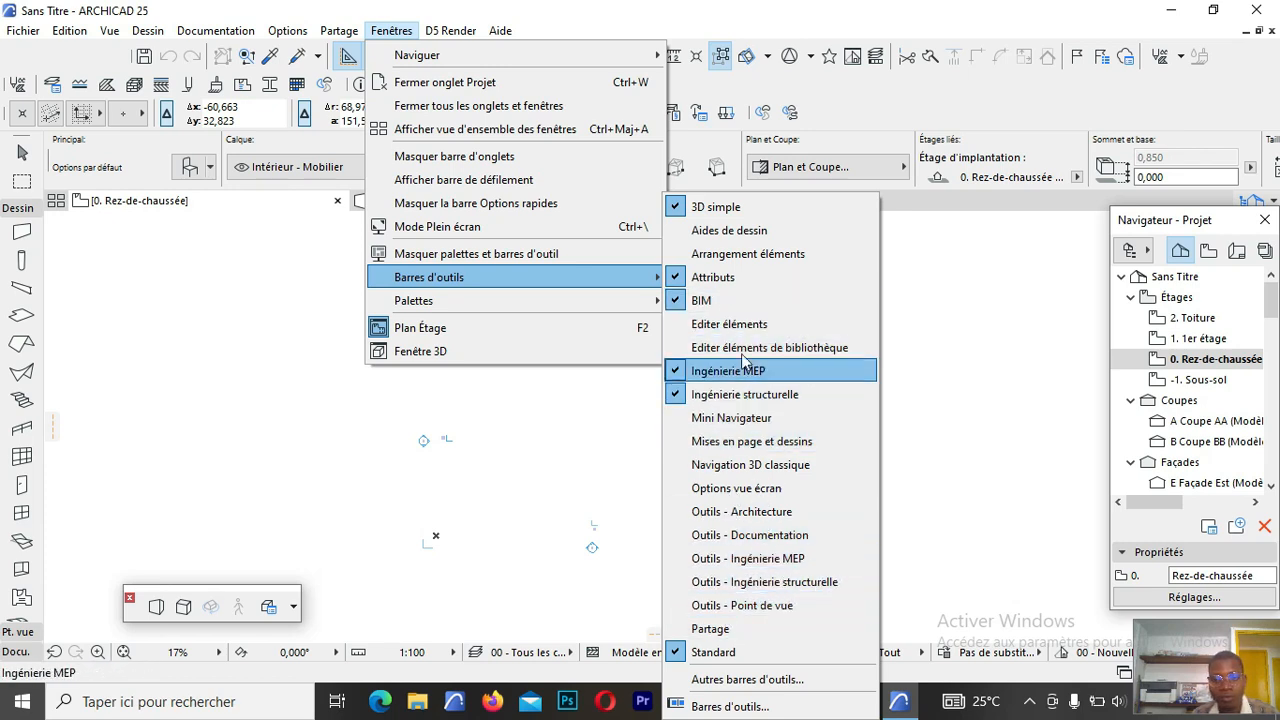
pyautogui.click(530, 490)
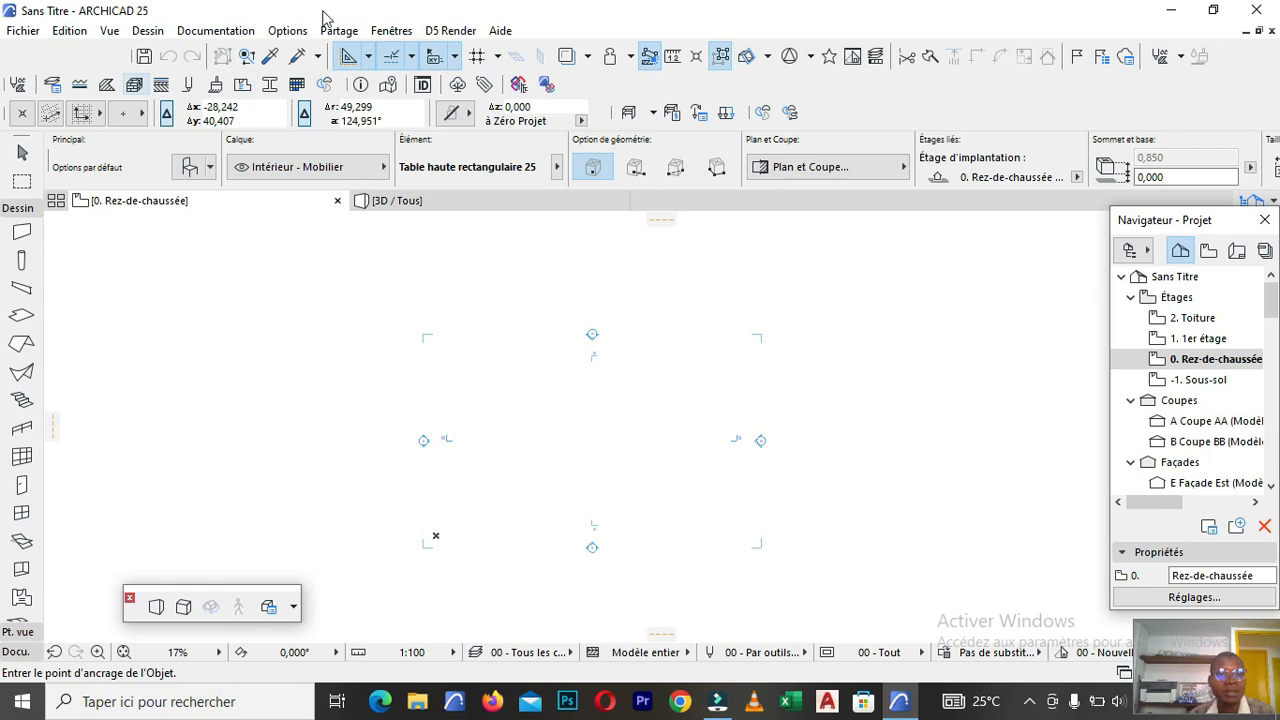
pyautogui.click(22, 31)
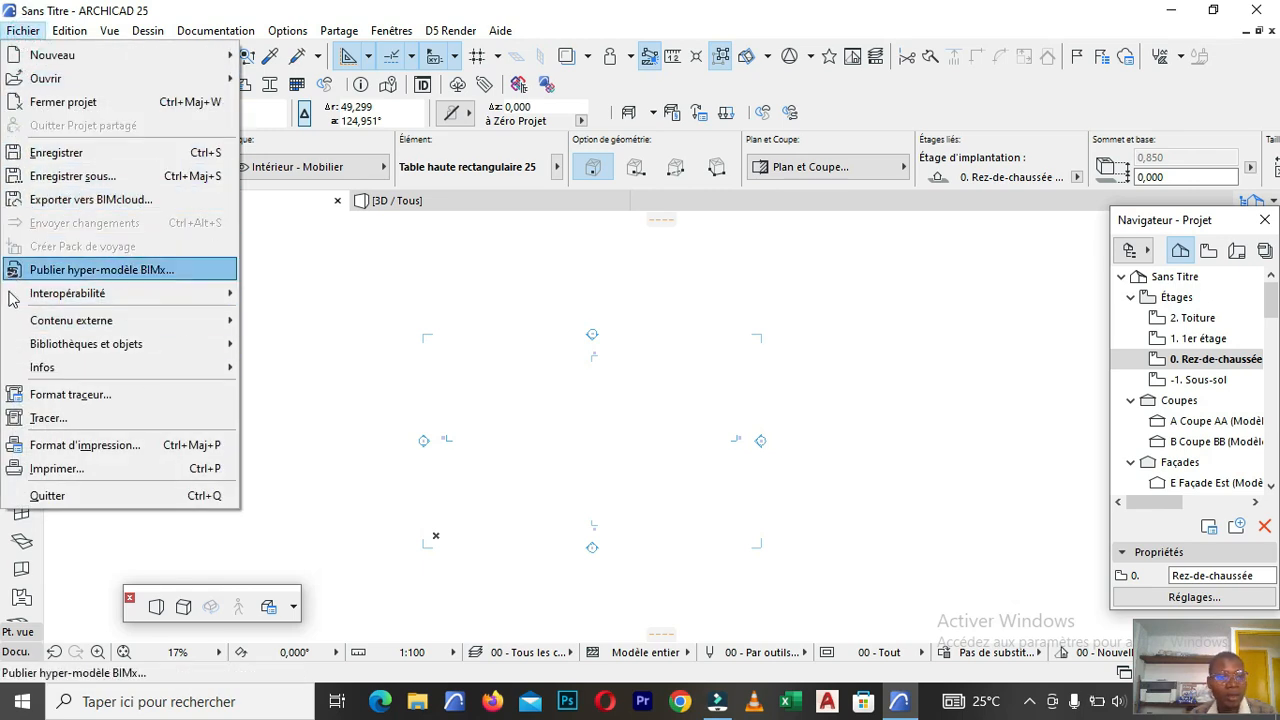
pyautogui.moveTo(69, 30)
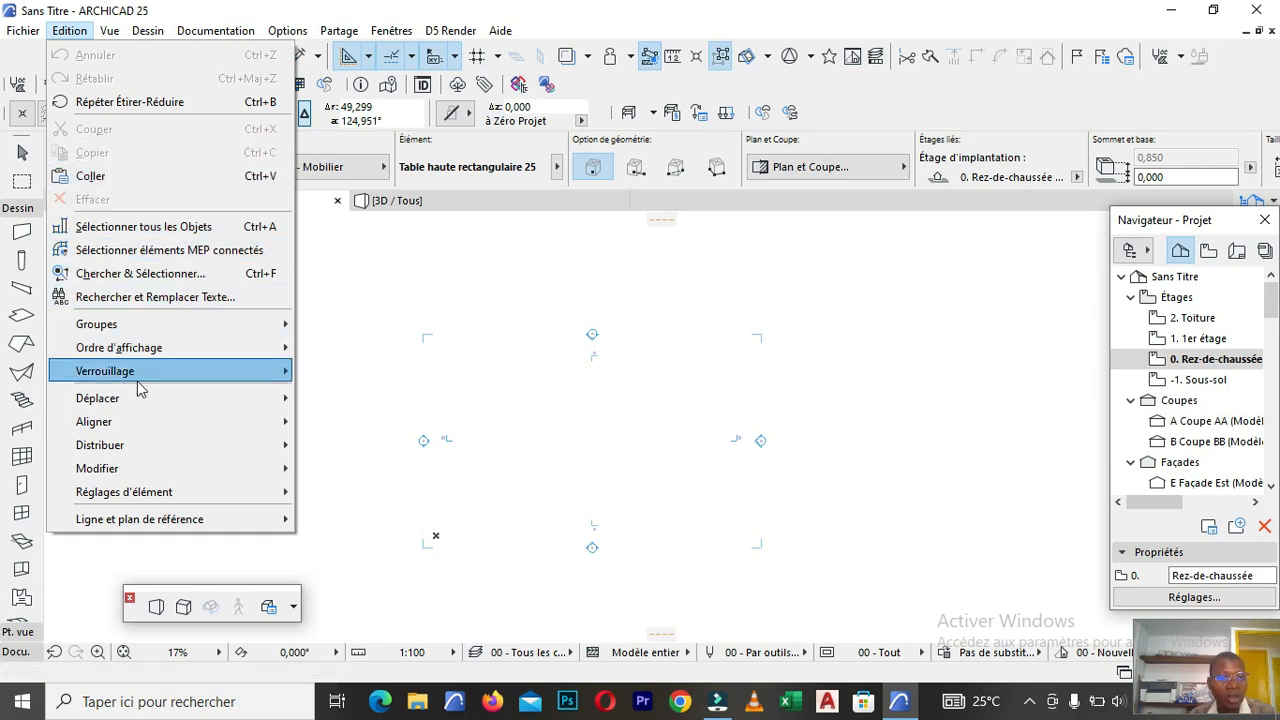
pyautogui.moveTo(276, 322)
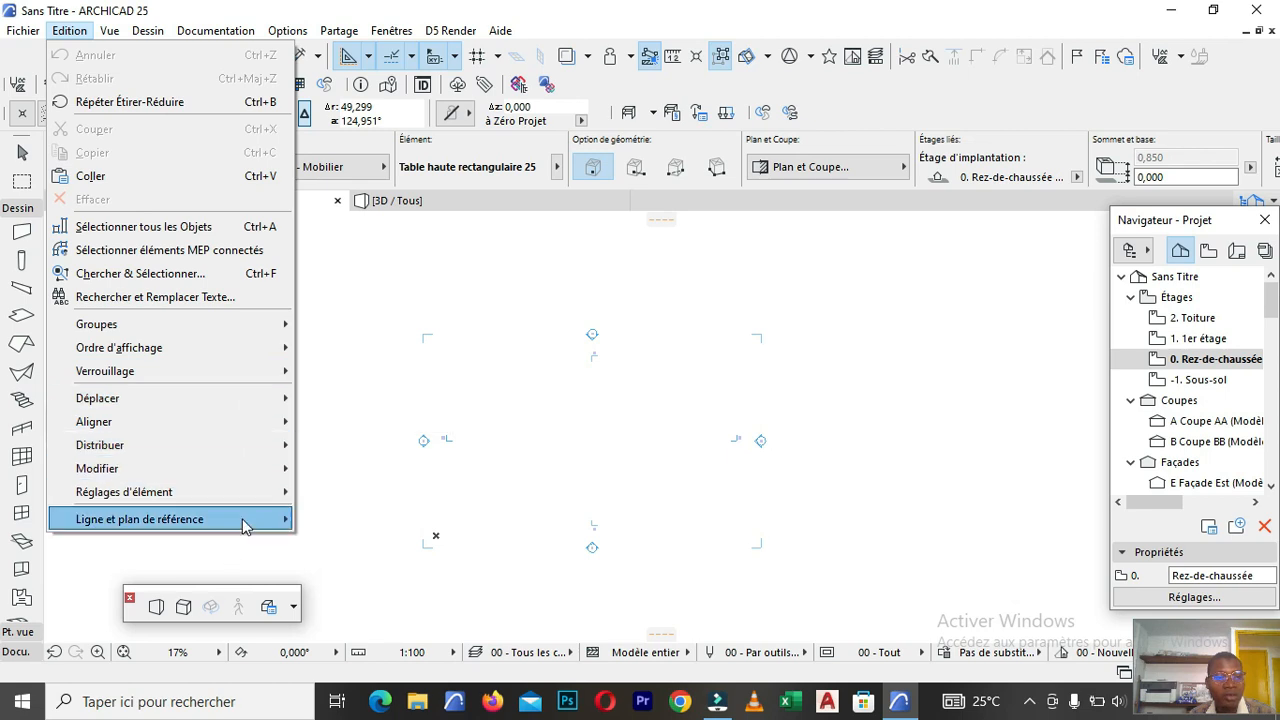
# Turn on the Trace reference display for the ground-floor plan.
pyautogui.moveTo(110, 33)
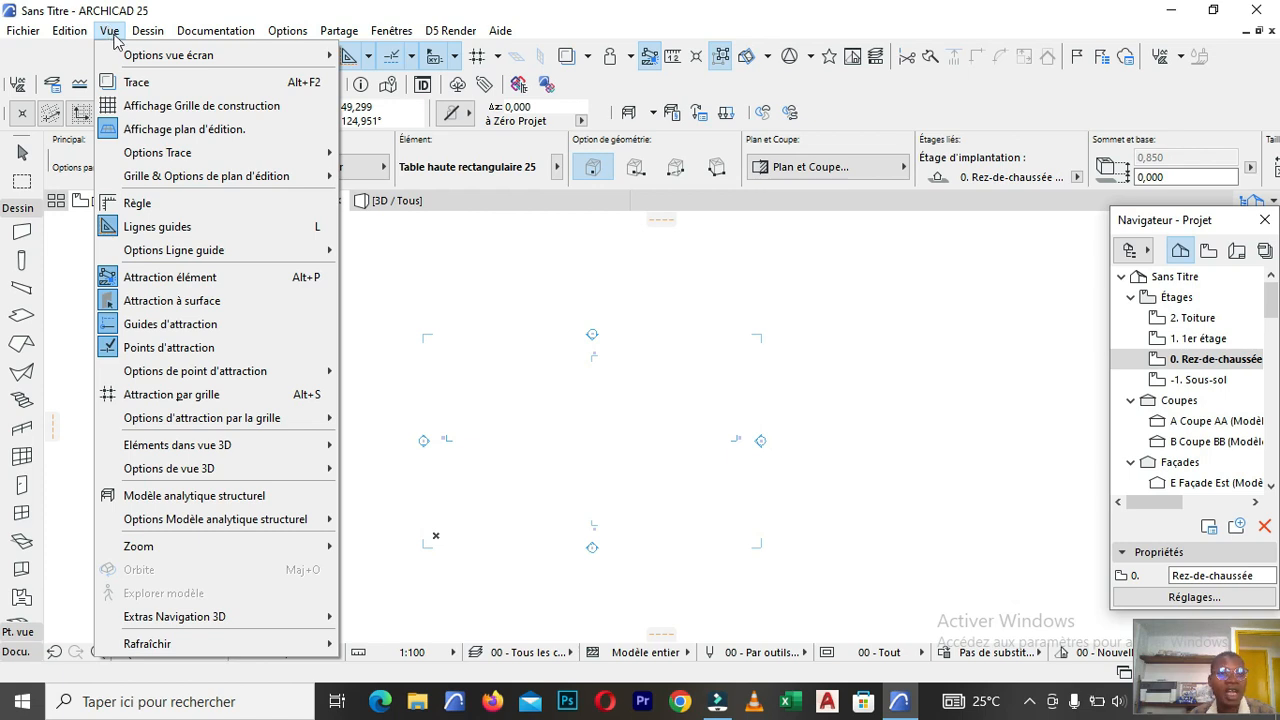
pyautogui.moveTo(125, 53)
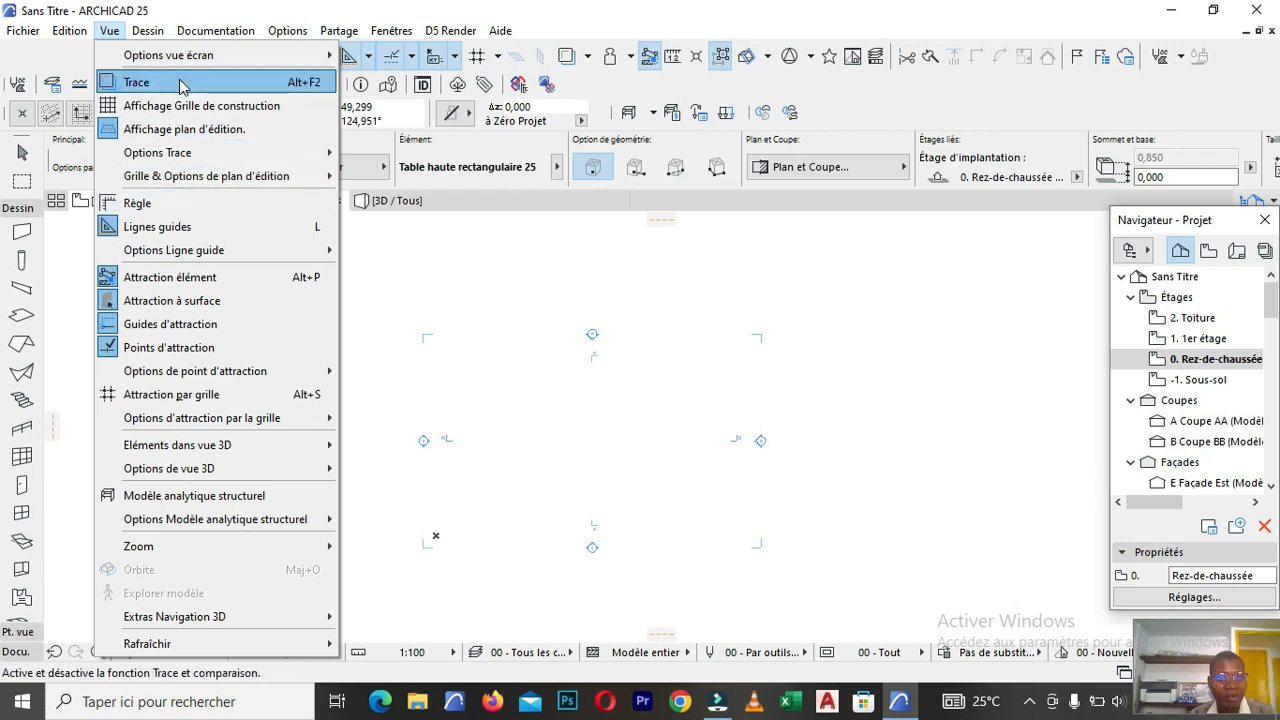
pyautogui.click(181, 84)
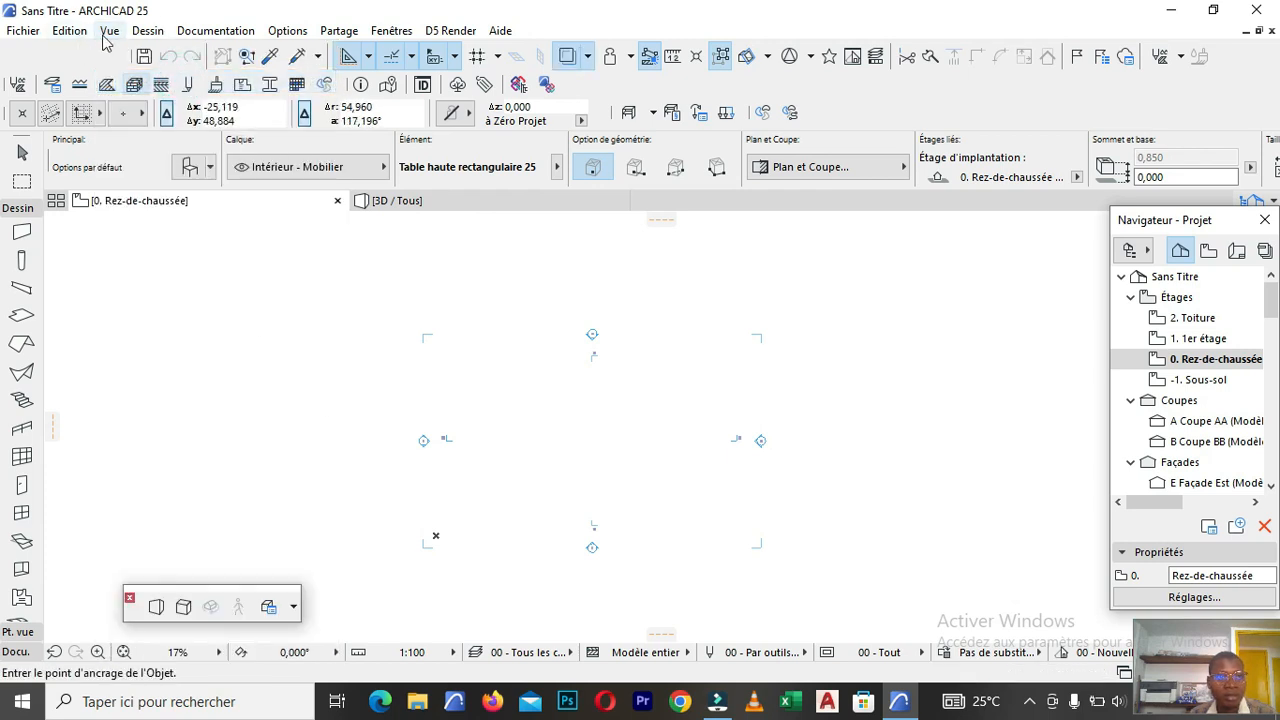
# Show the construction grid on the ground-floor plan through the Grilles & fond settings.
pyautogui.click(106, 31)
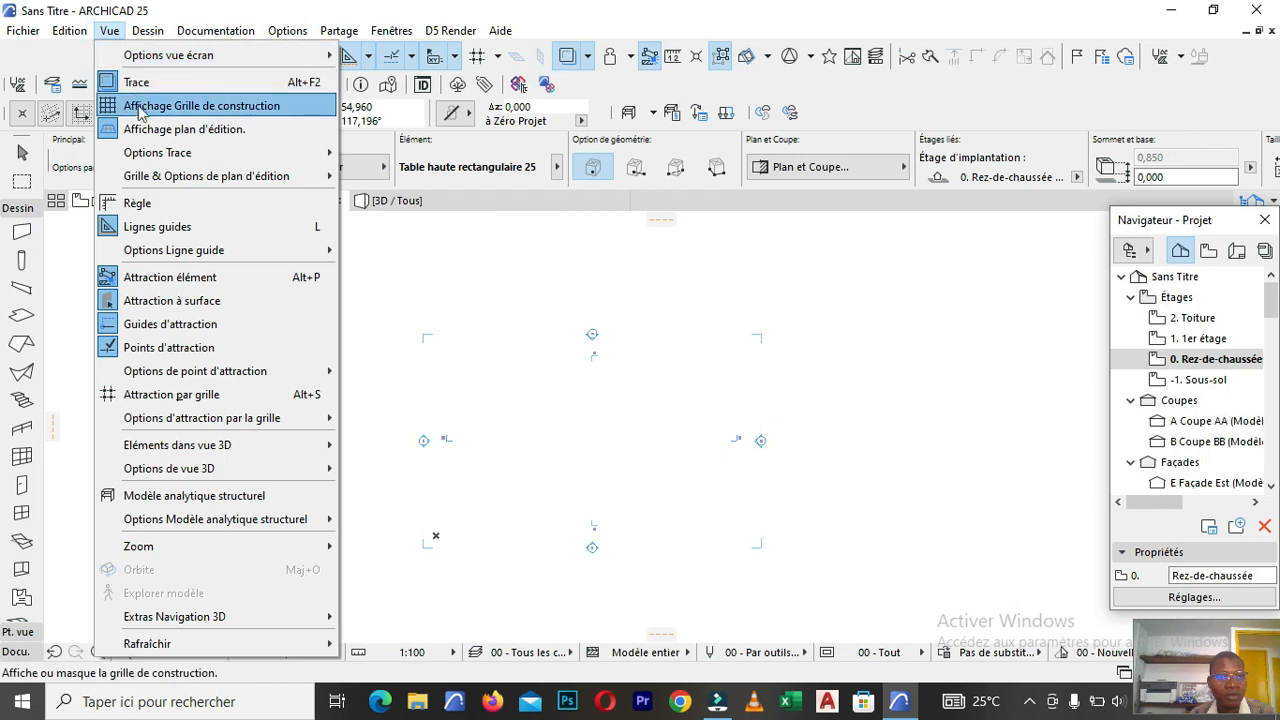
pyautogui.moveTo(170, 153)
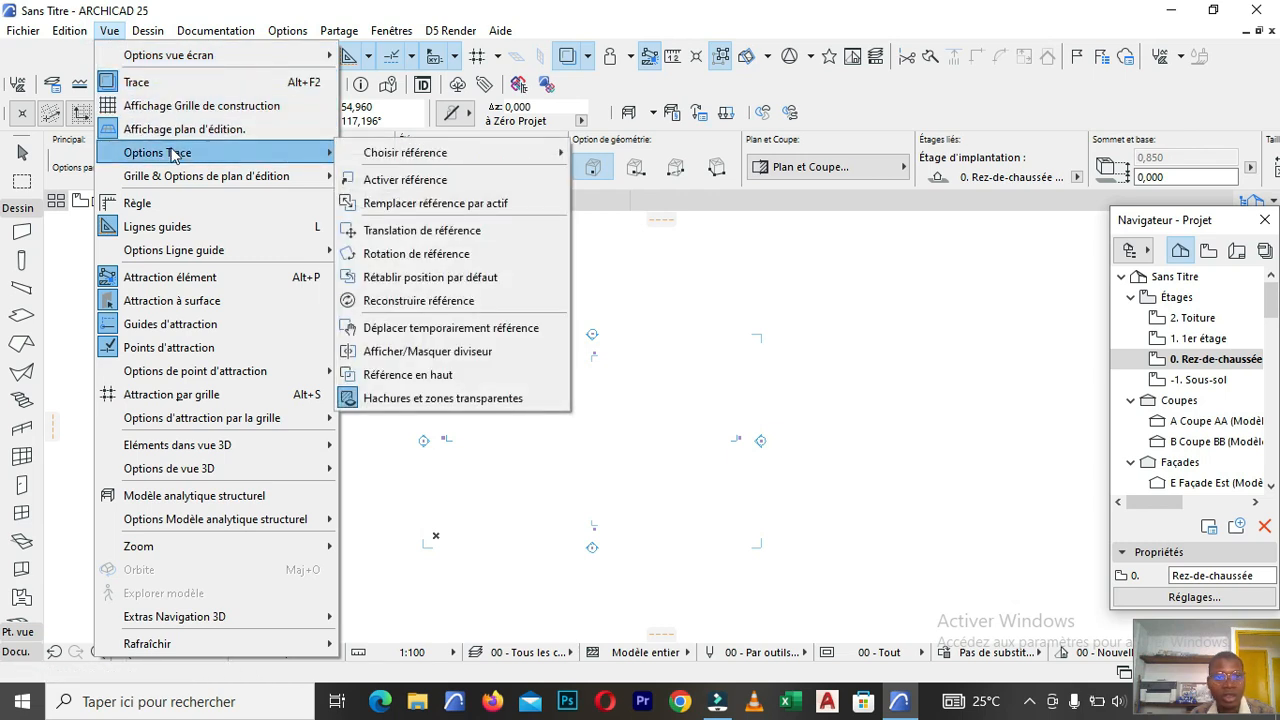
pyautogui.moveTo(175, 175)
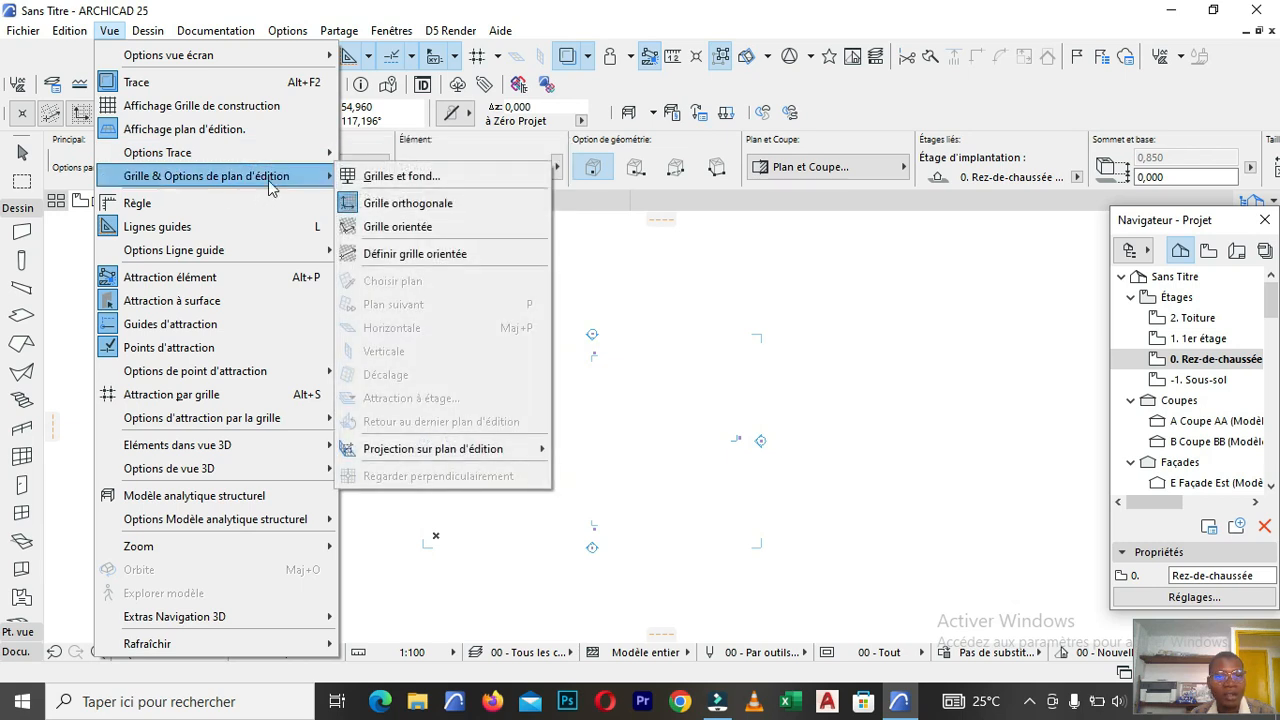
pyautogui.moveTo(326, 178)
pyautogui.click(379, 178)
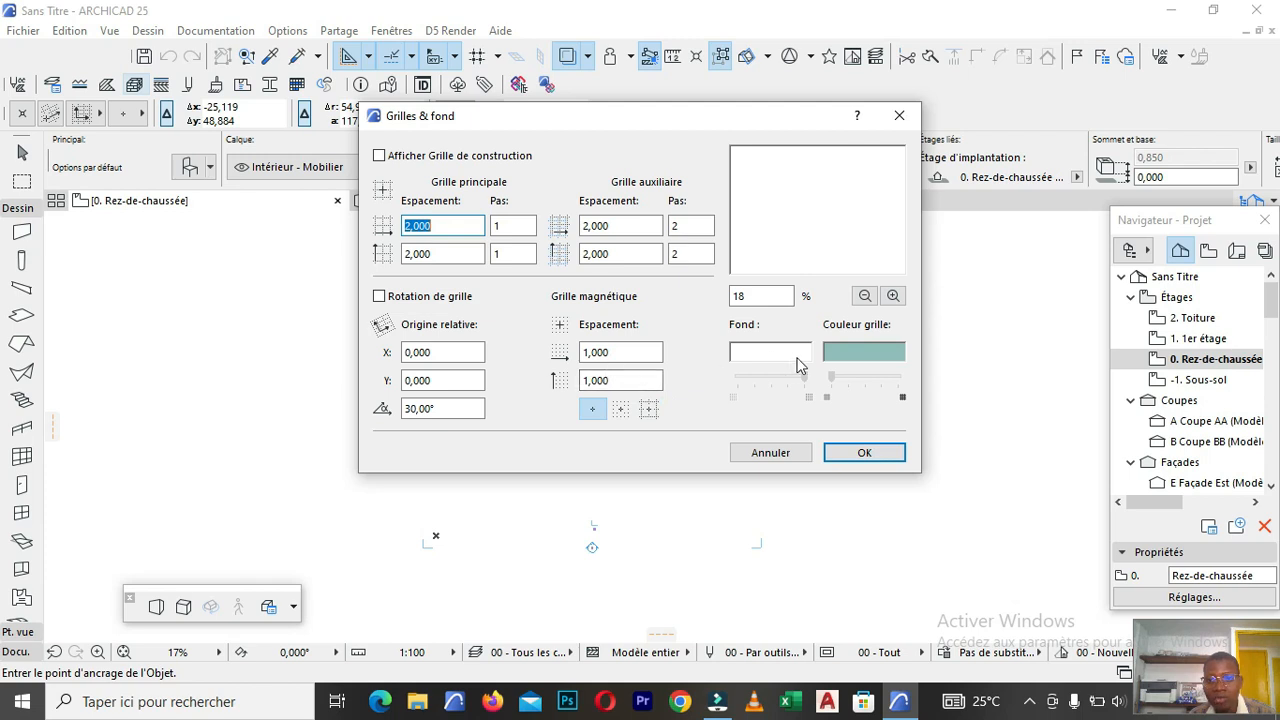
pyautogui.click(379, 156)
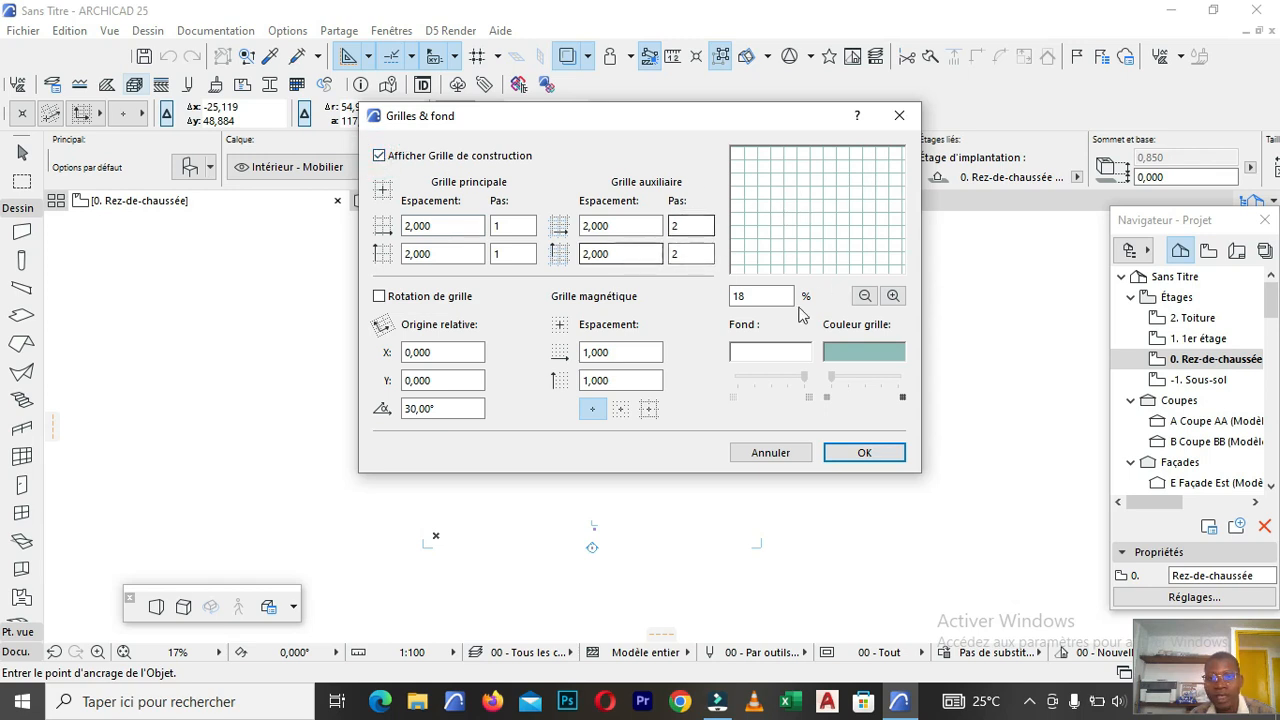
pyautogui.click(864, 453)
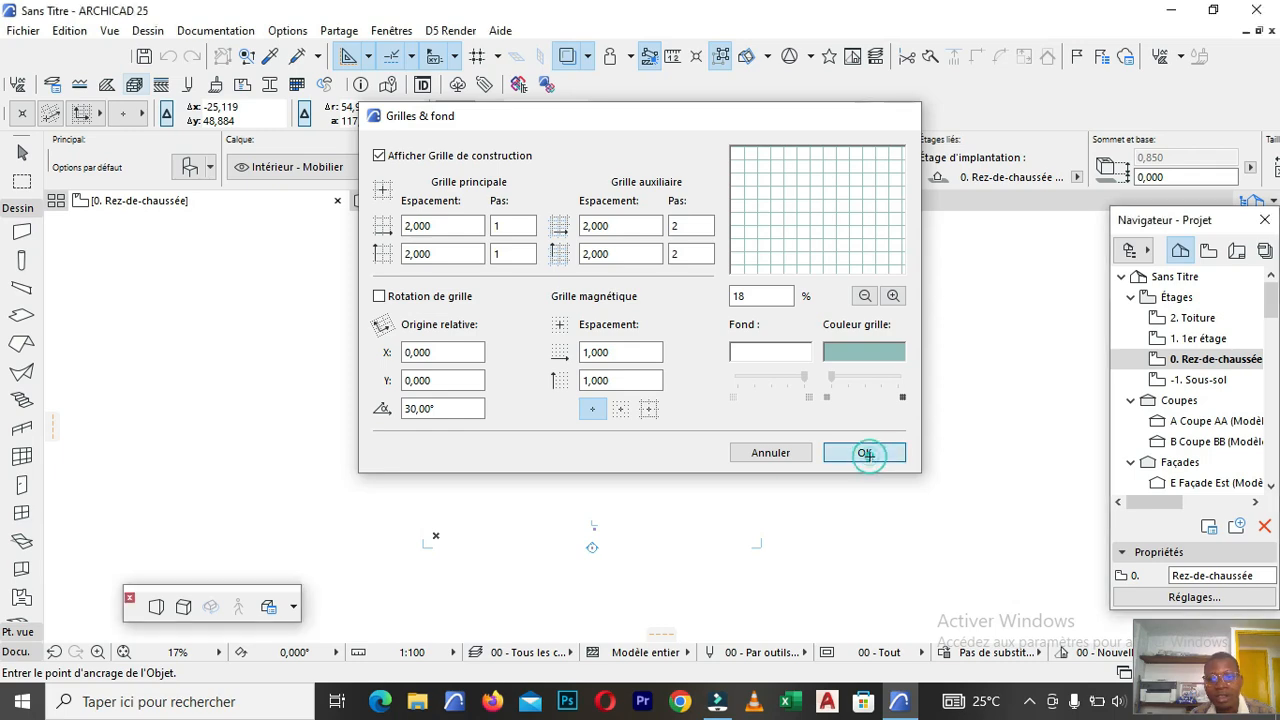
pyautogui.scroll(-3, 579, 390)
pyautogui.scroll(3, 579, 390)
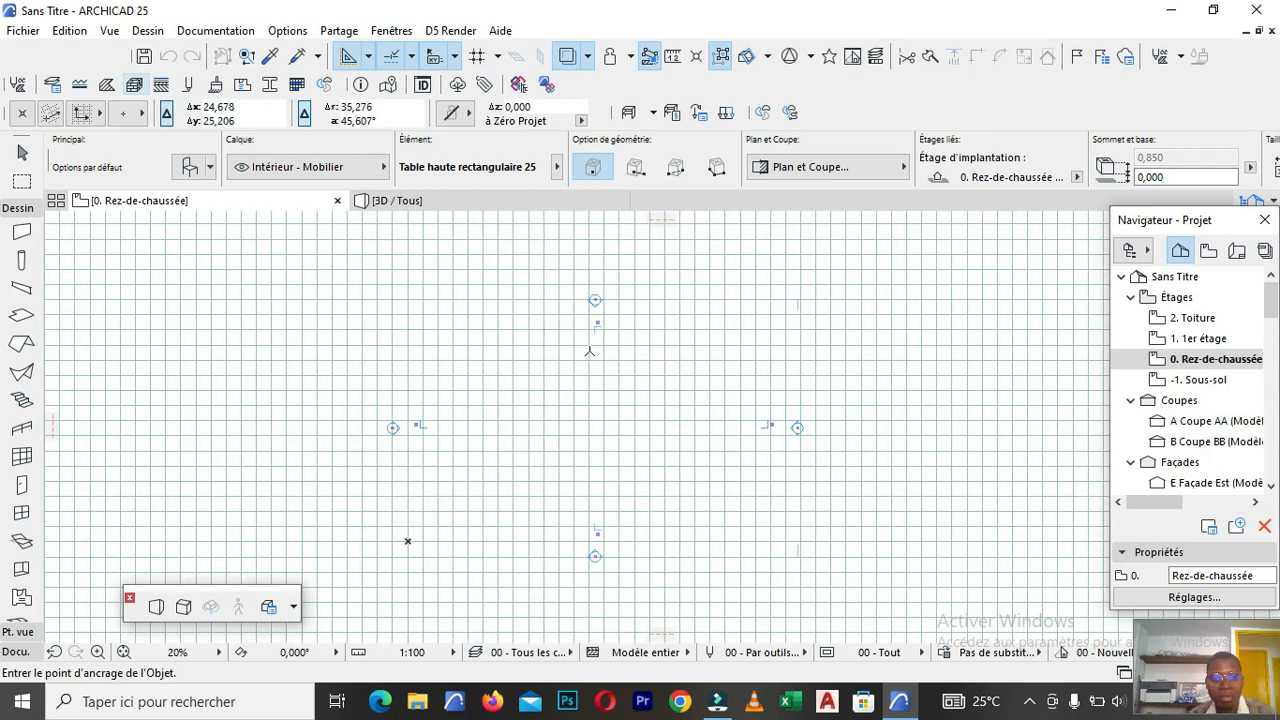
pyautogui.scroll(4, 589, 340)
pyautogui.scroll(-3, 587, 325)
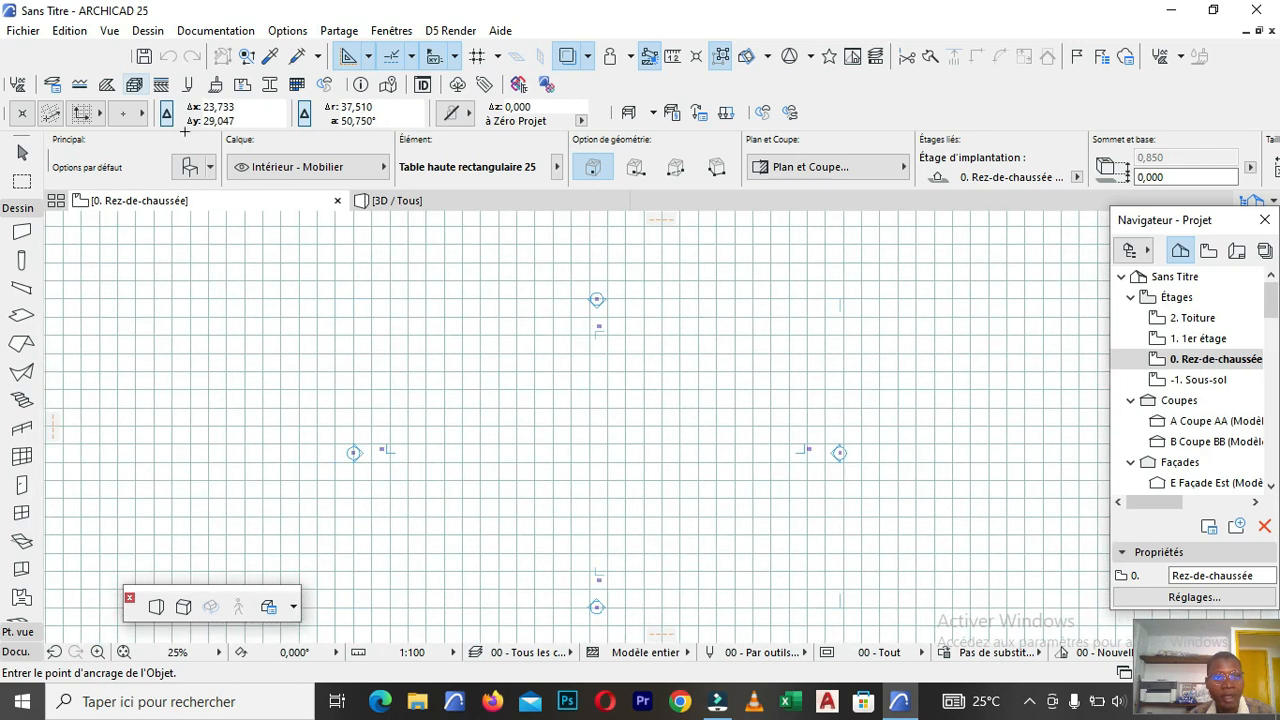
# Hide the construction grid on the ground-floor plan again through the Grilles & fond settings.
pyautogui.click(110, 32)
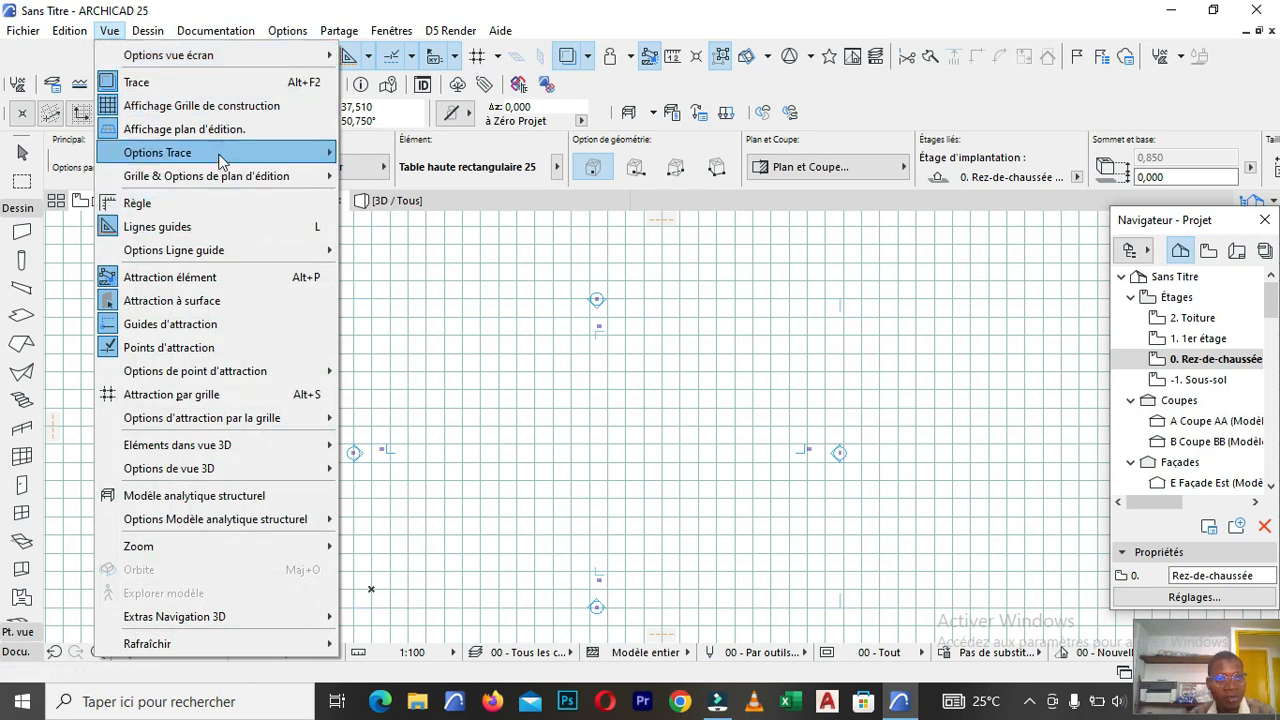
pyautogui.moveTo(220, 155)
pyautogui.moveTo(220, 177)
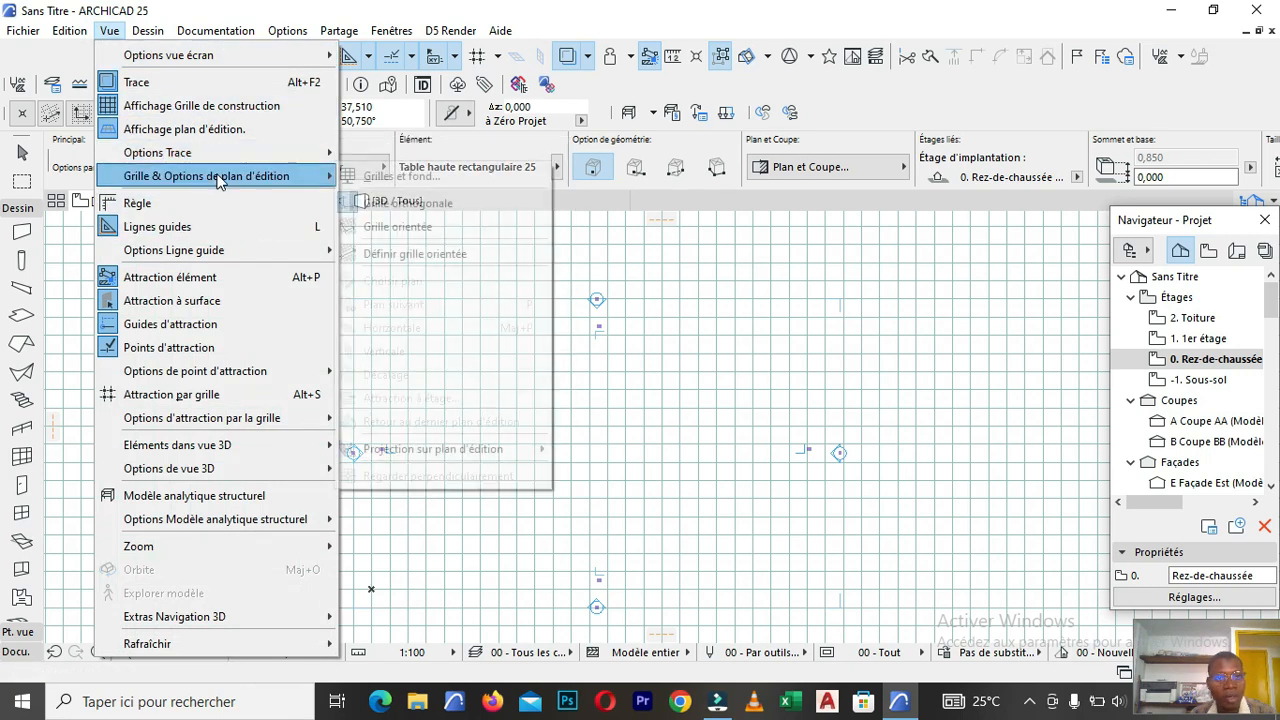
pyautogui.click(404, 176)
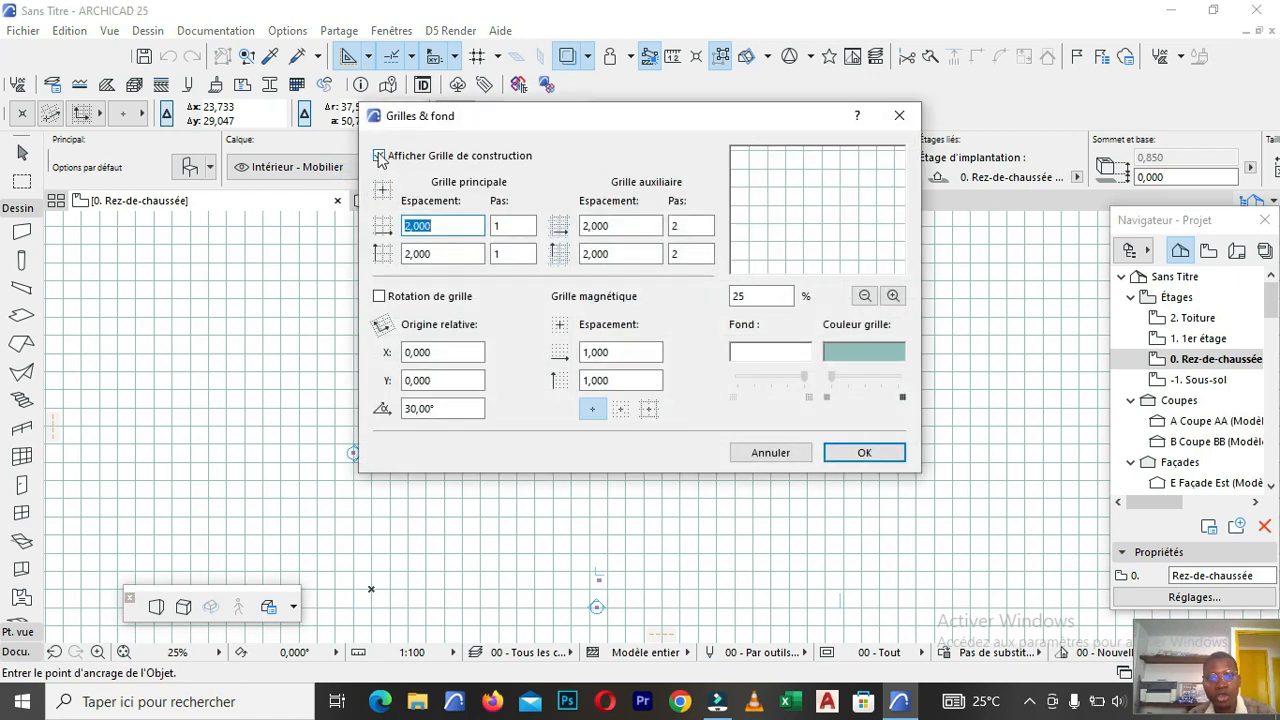
pyautogui.click(379, 156)
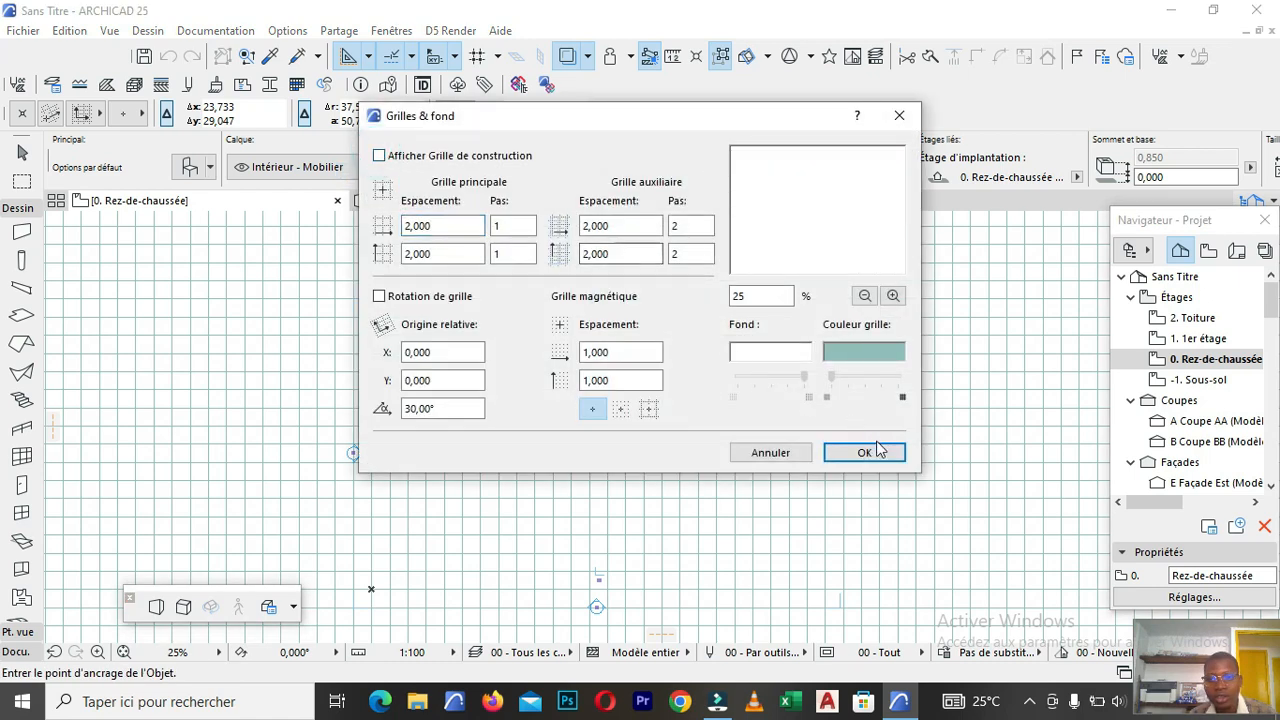
pyautogui.click(878, 451)
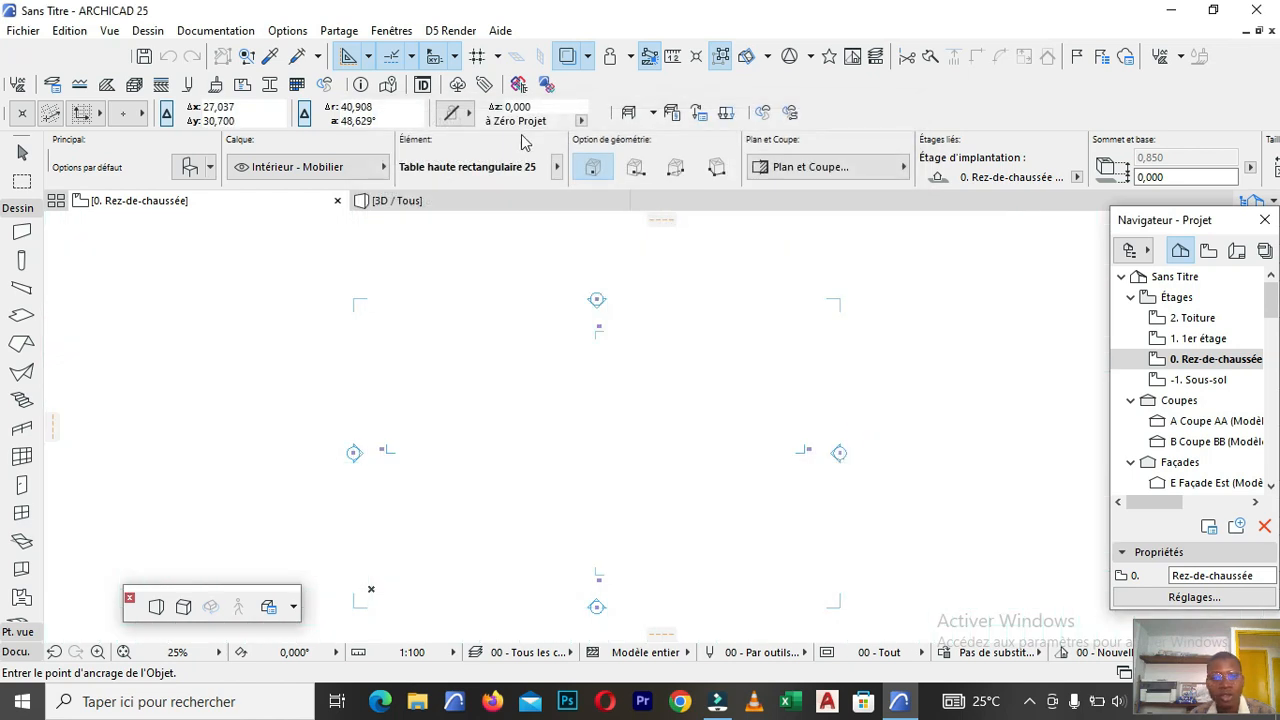
pyautogui.scroll(3, 486, 389)
pyautogui.scroll(-4, 469, 367)
pyautogui.scroll(2, 494, 306)
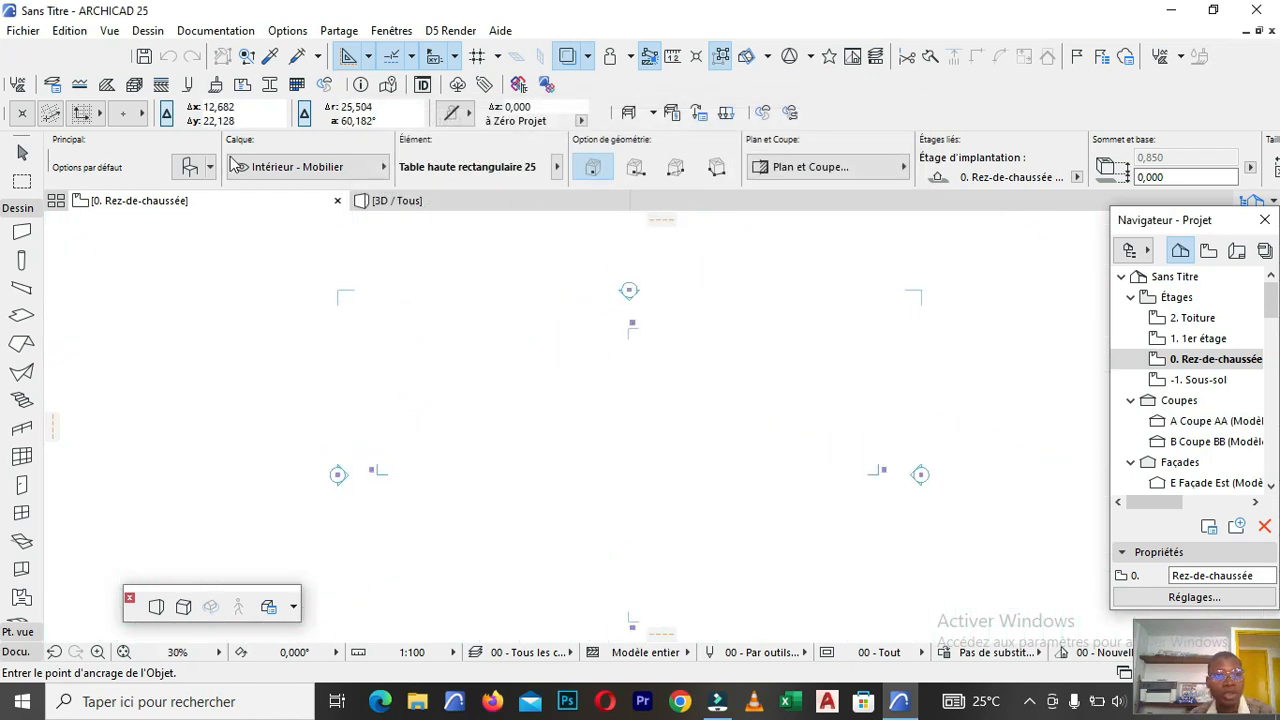
# Set the 2D window's background colour to black in the Grilles & fond settings.
pyautogui.click(110, 31)
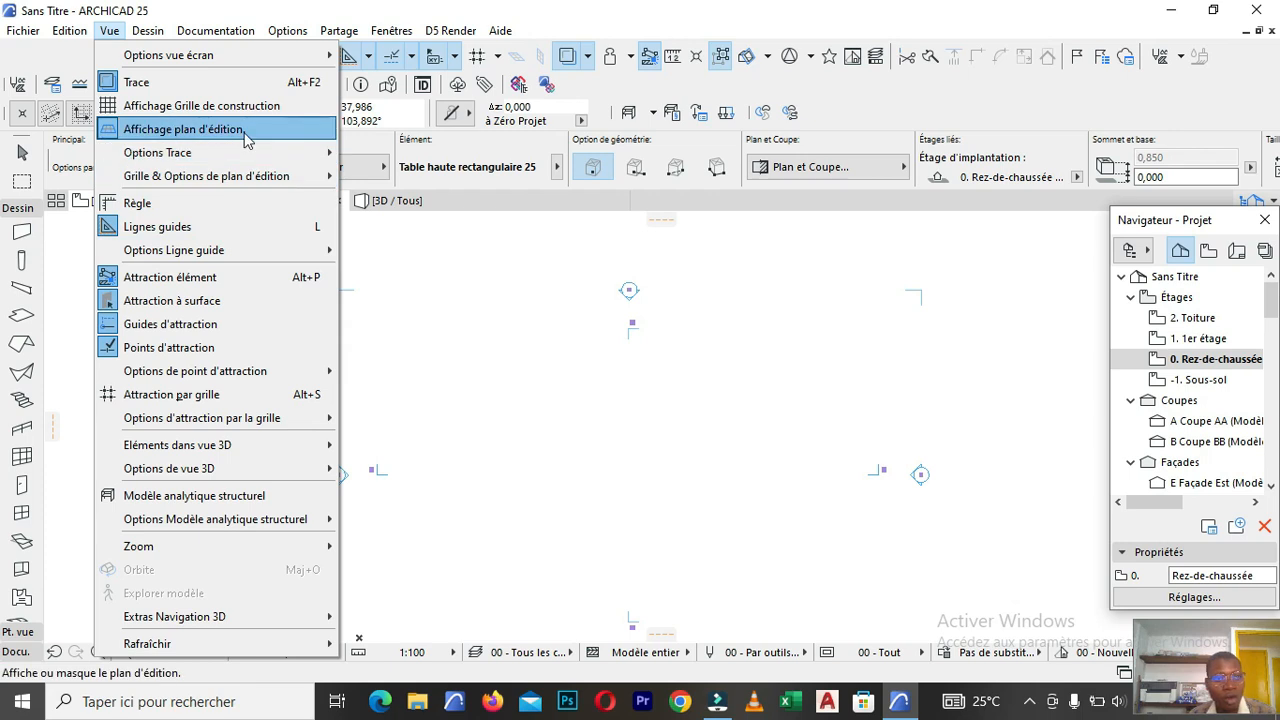
pyautogui.moveTo(193, 178)
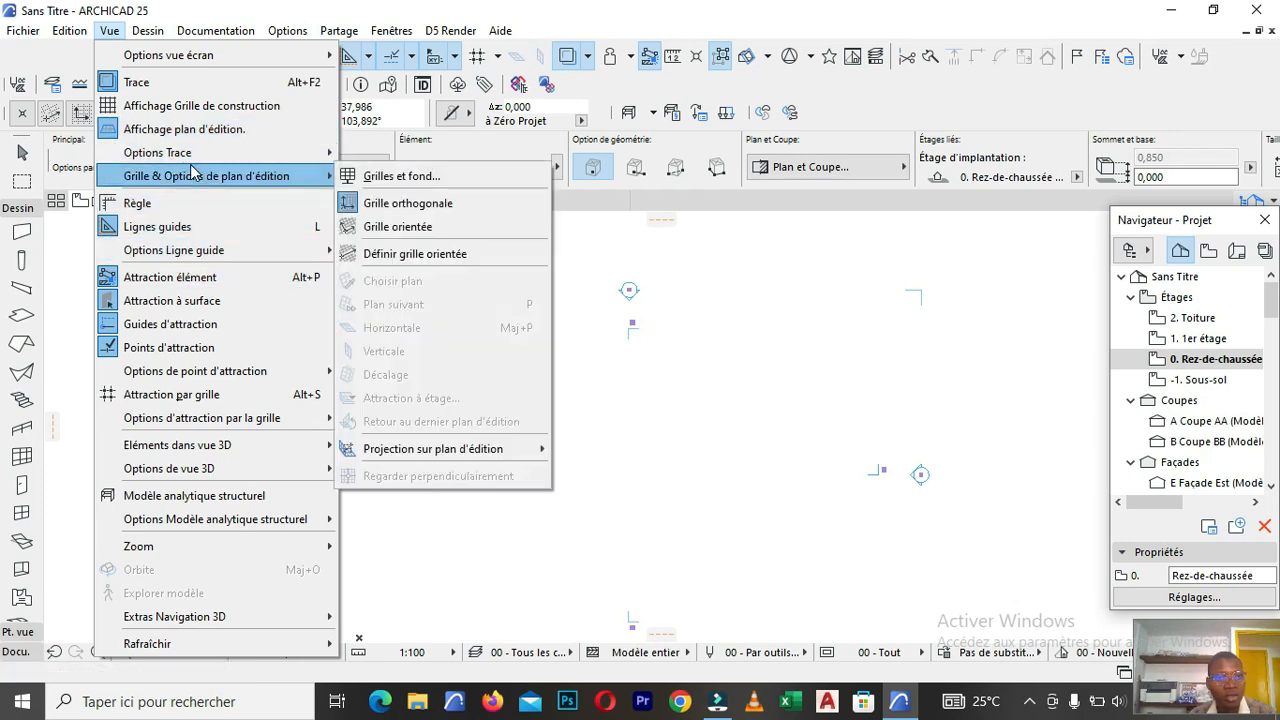
pyautogui.click(412, 176)
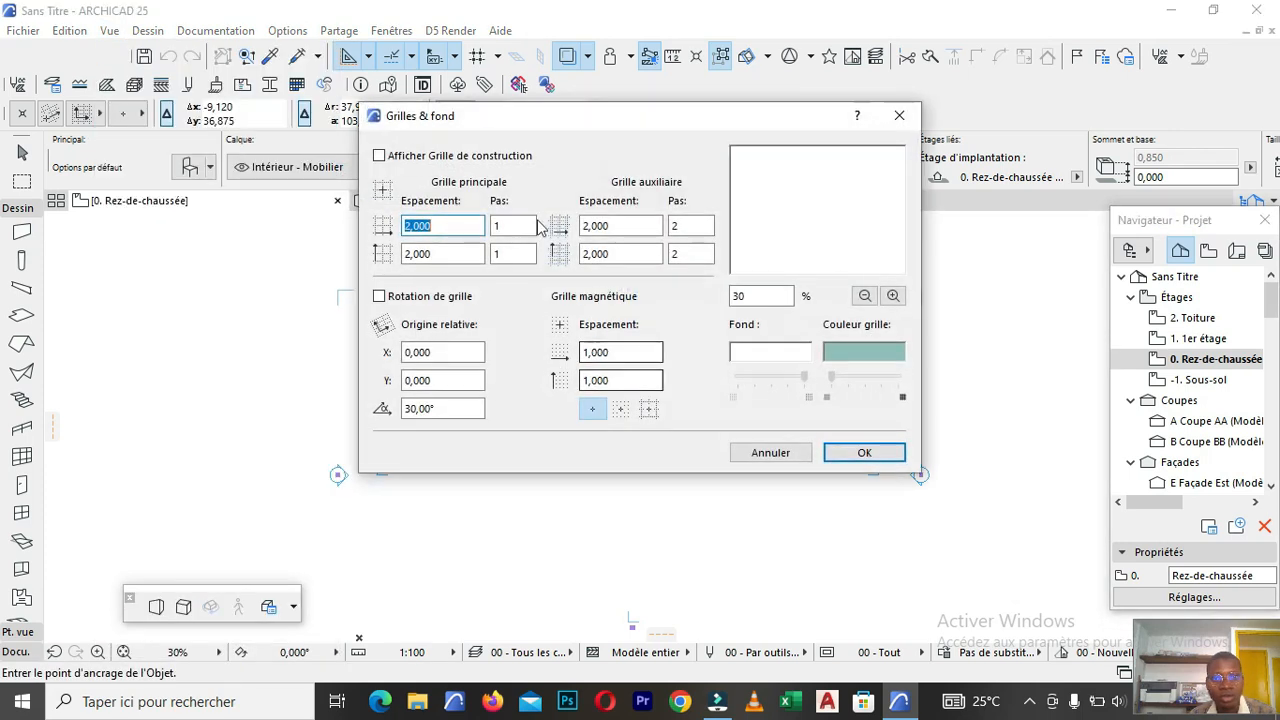
pyautogui.click(798, 356)
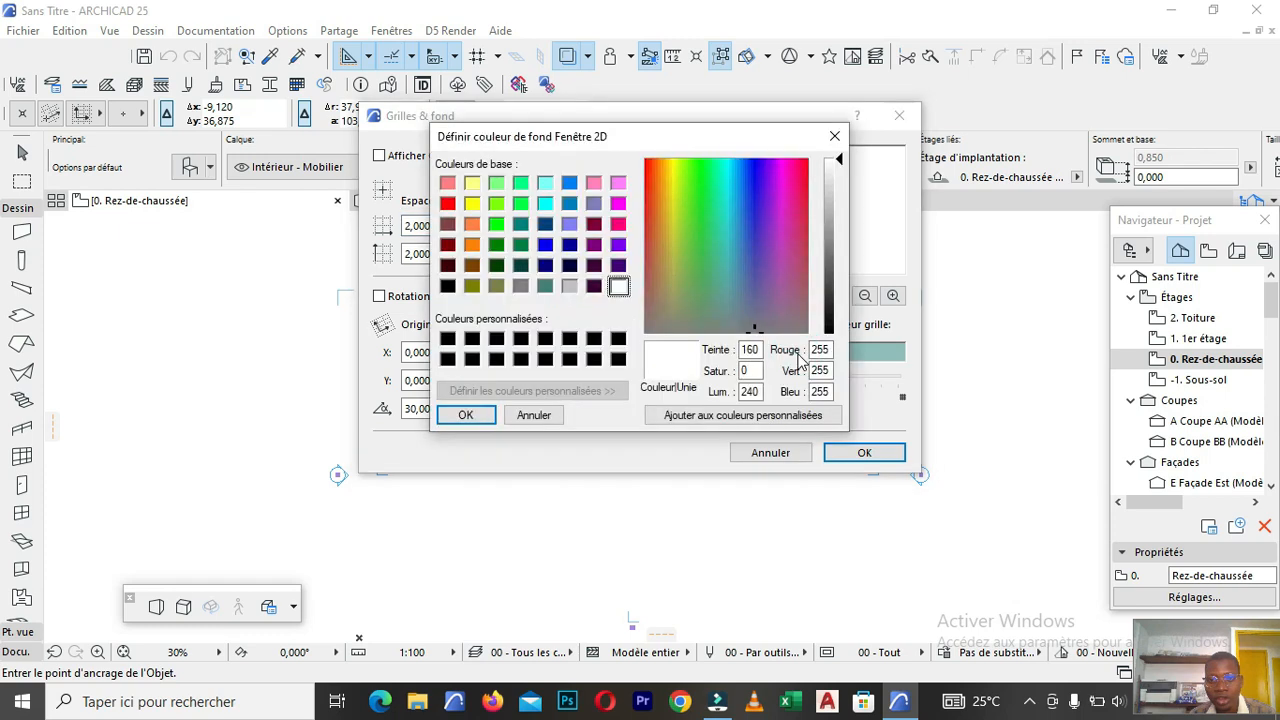
pyautogui.click(447, 340)
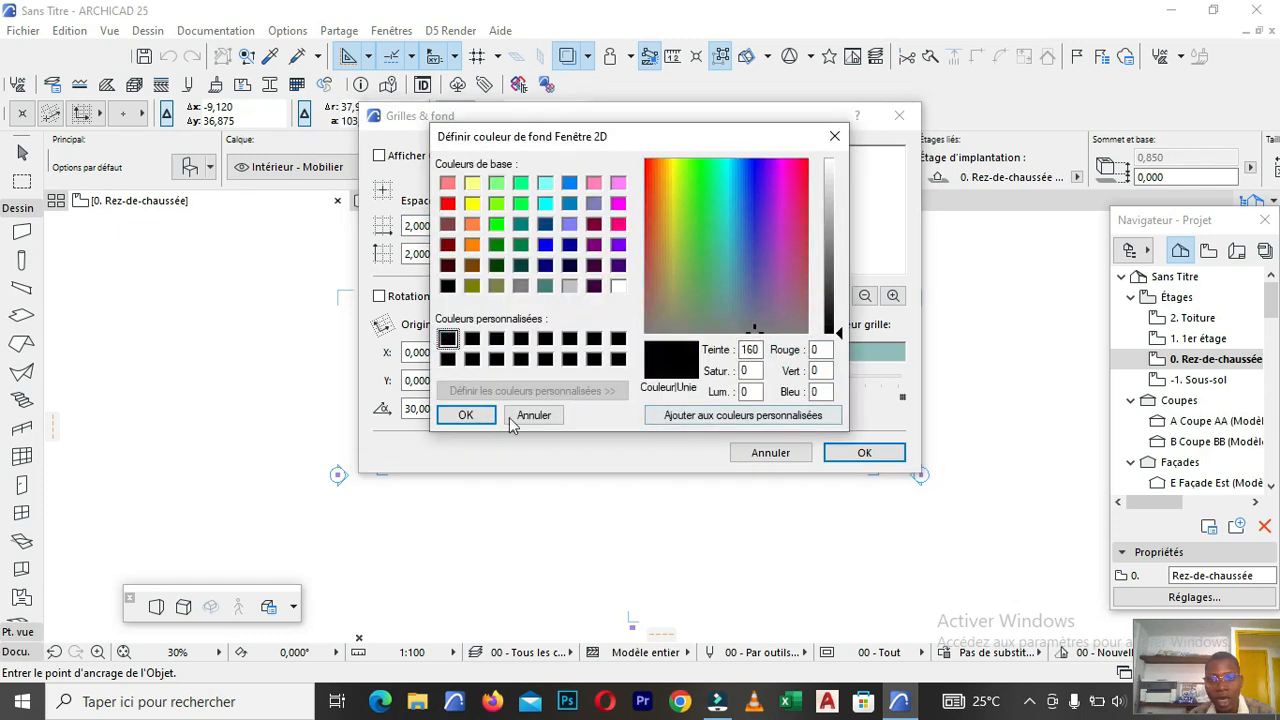
pyautogui.click(470, 417)
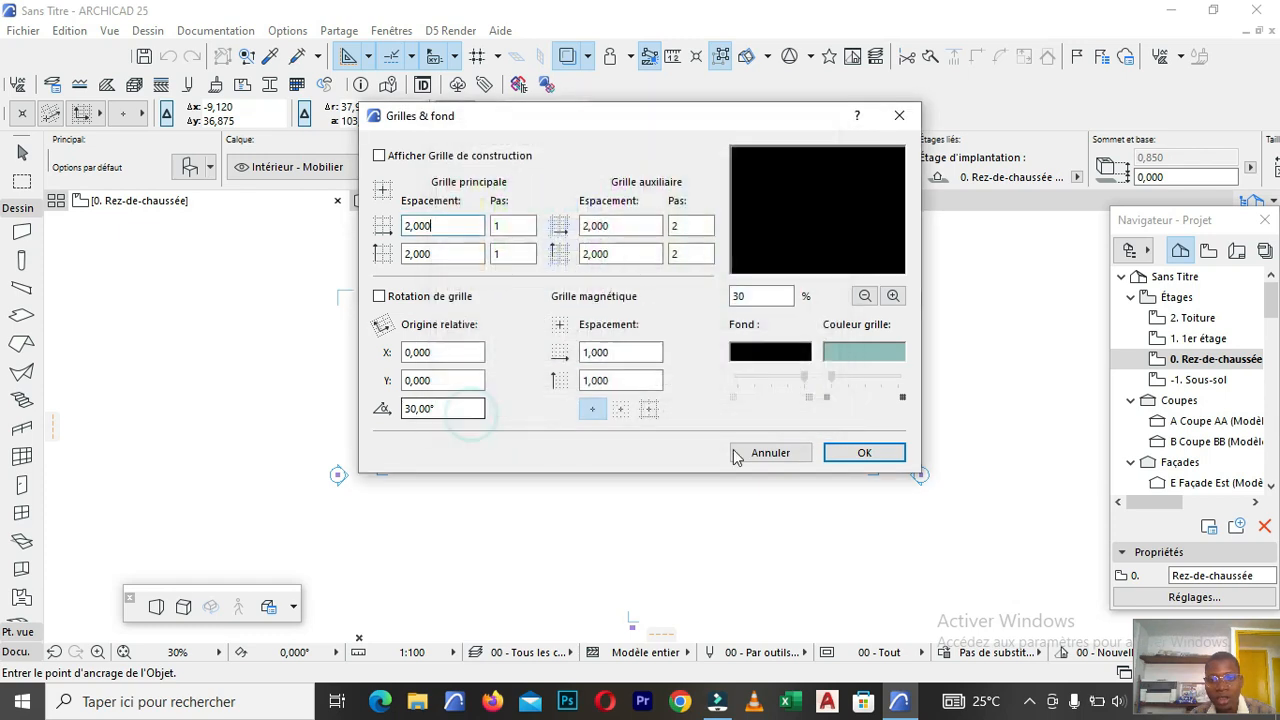
pyautogui.click(862, 453)
pyautogui.scroll(-3, 563, 423)
pyautogui.scroll(3, 588, 385)
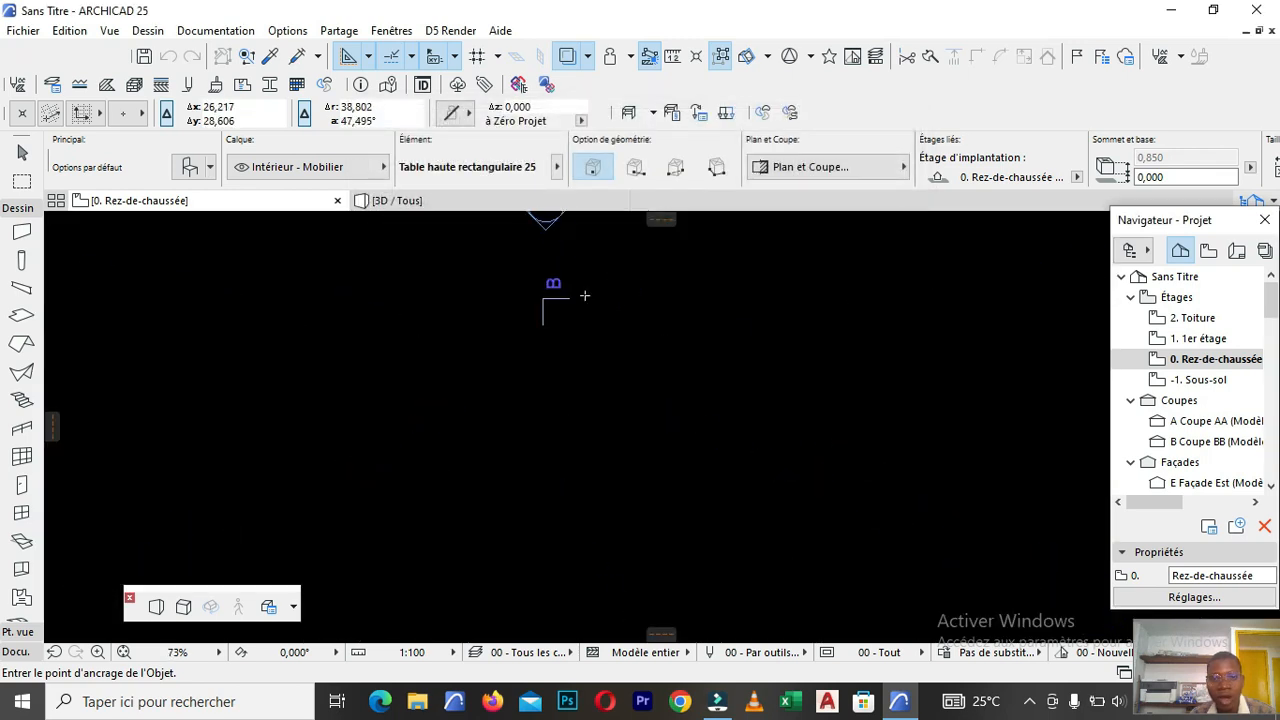
pyautogui.scroll(4, 587, 305)
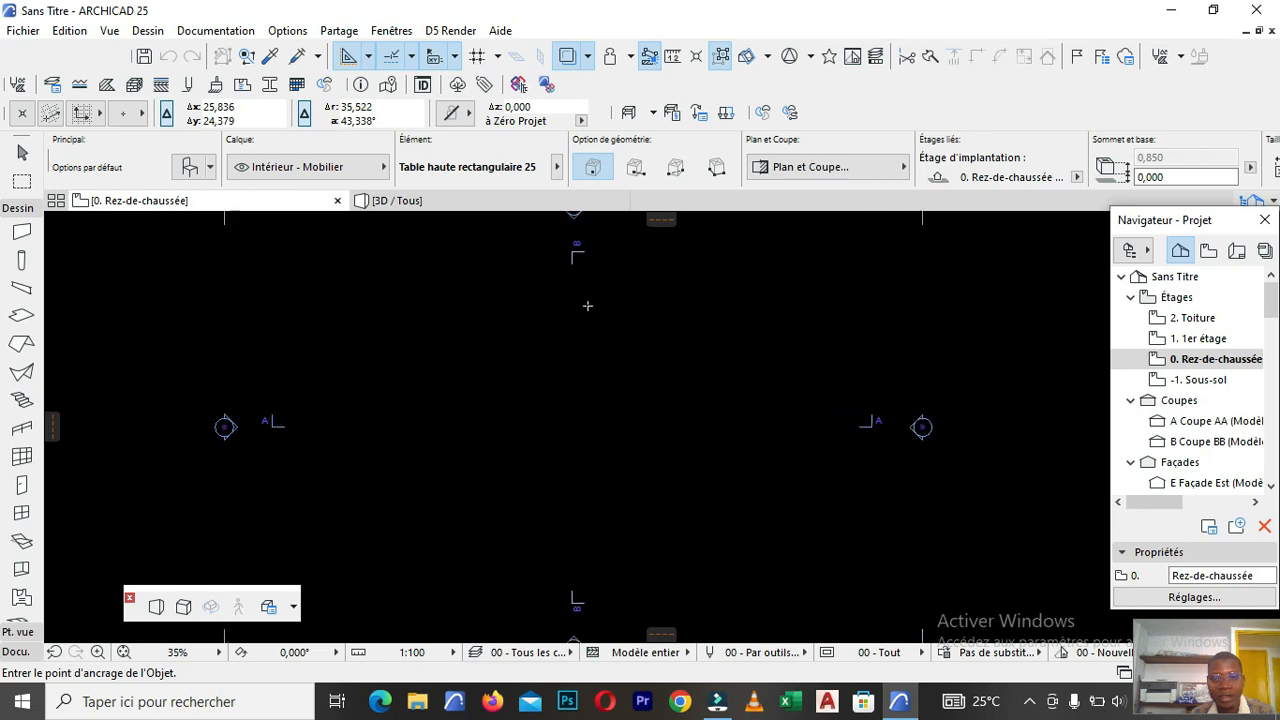
pyautogui.scroll(1, 506, 297)
pyautogui.scroll(-4, 517, 377)
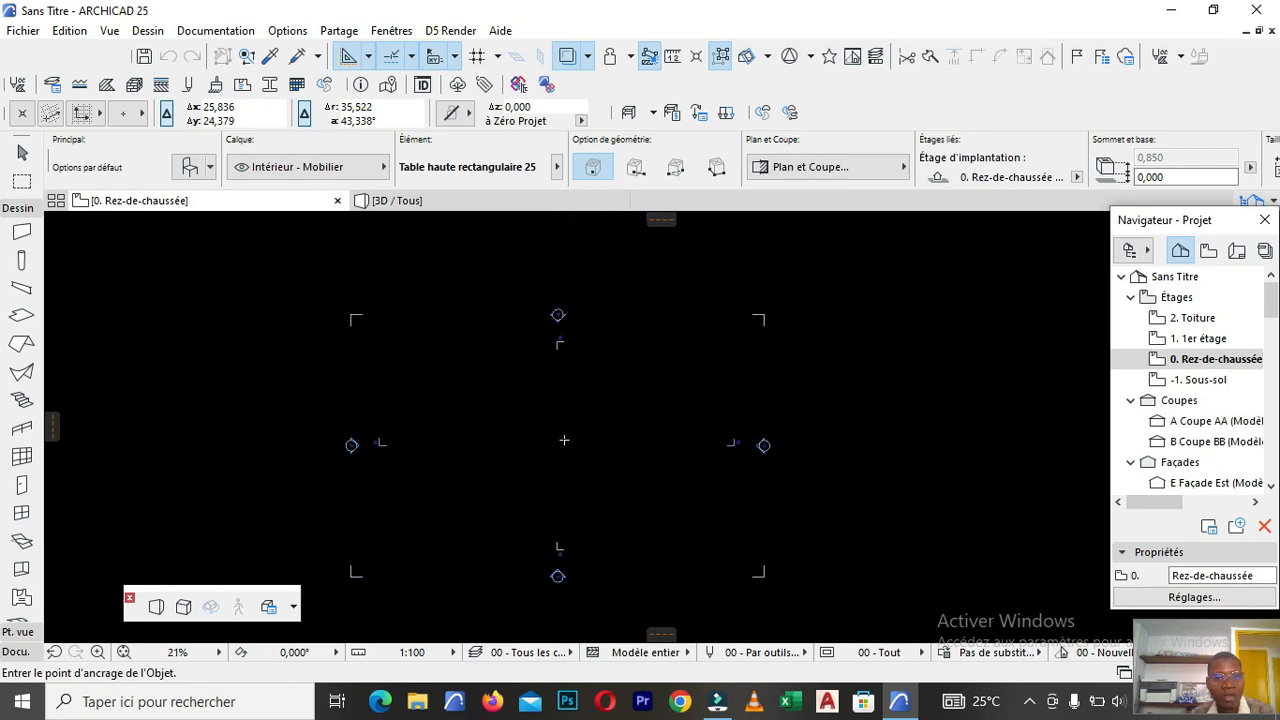
# Set the 2D window's background colour back to white in the Grilles & fond settings.
pyautogui.scroll(2, 537, 409)
pyautogui.scroll(1, 541, 426)
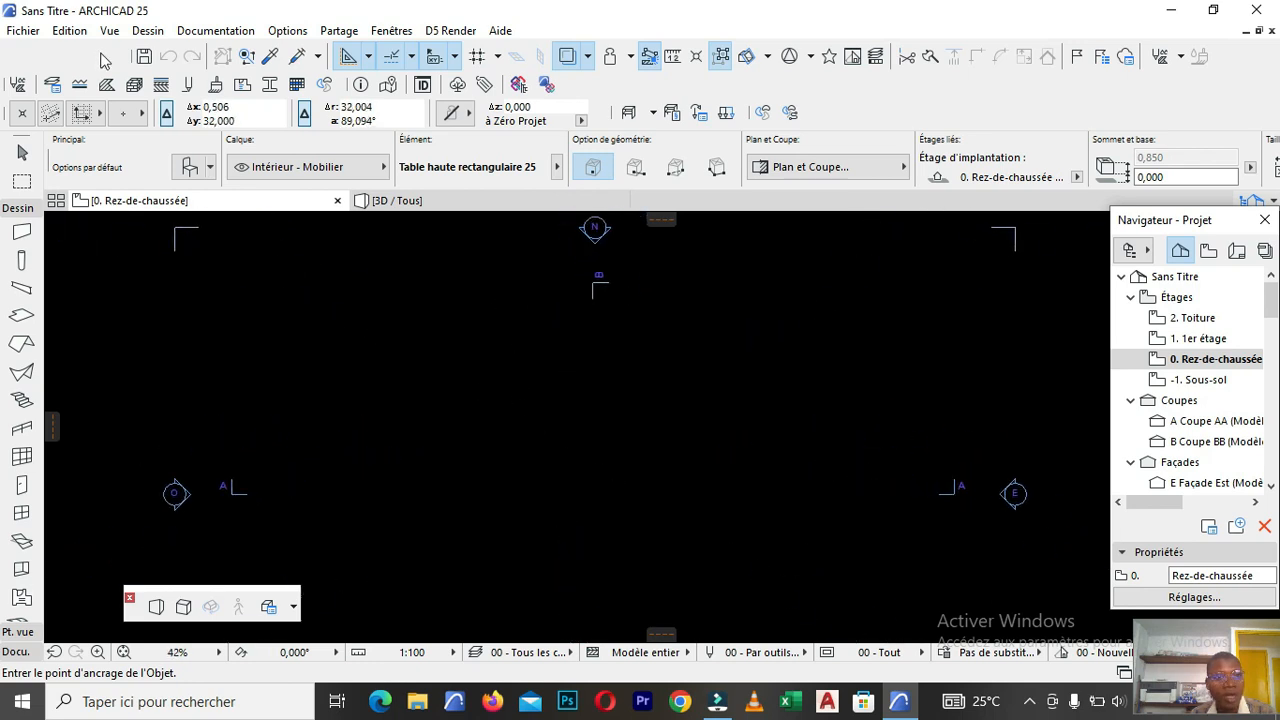
pyautogui.click(70, 31)
pyautogui.click(109, 31)
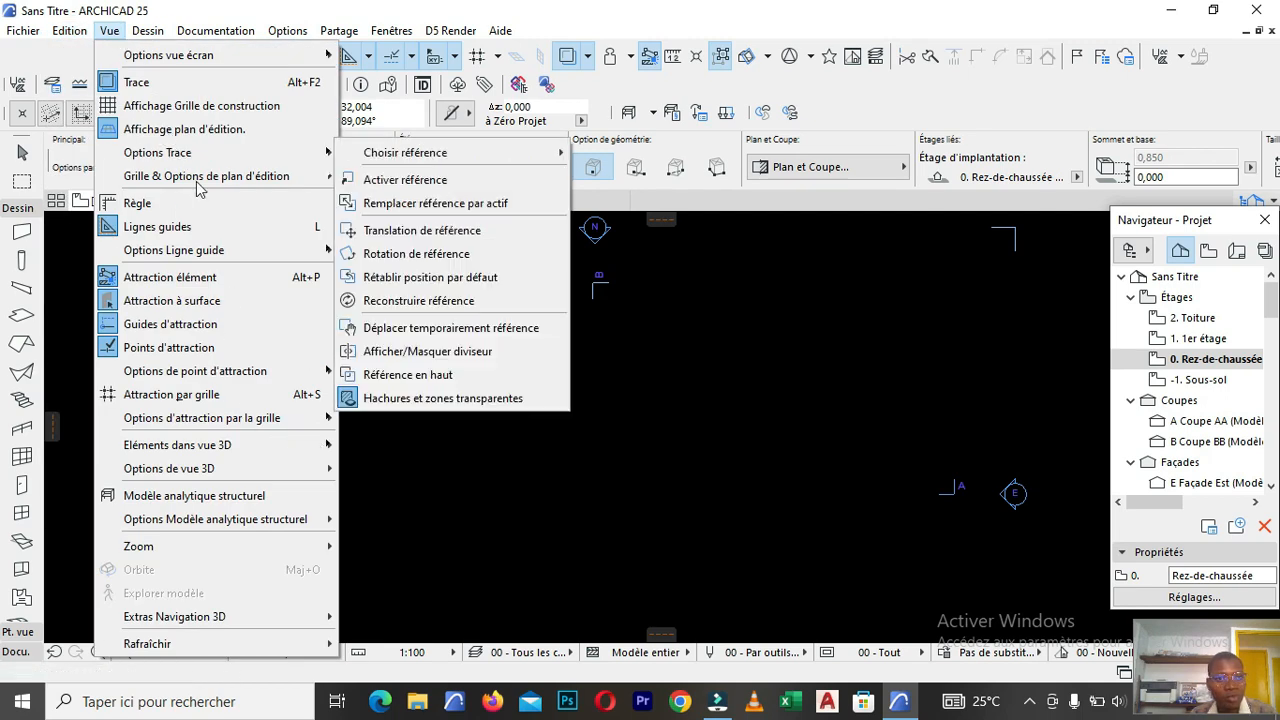
pyautogui.moveTo(260, 176)
pyautogui.click(398, 176)
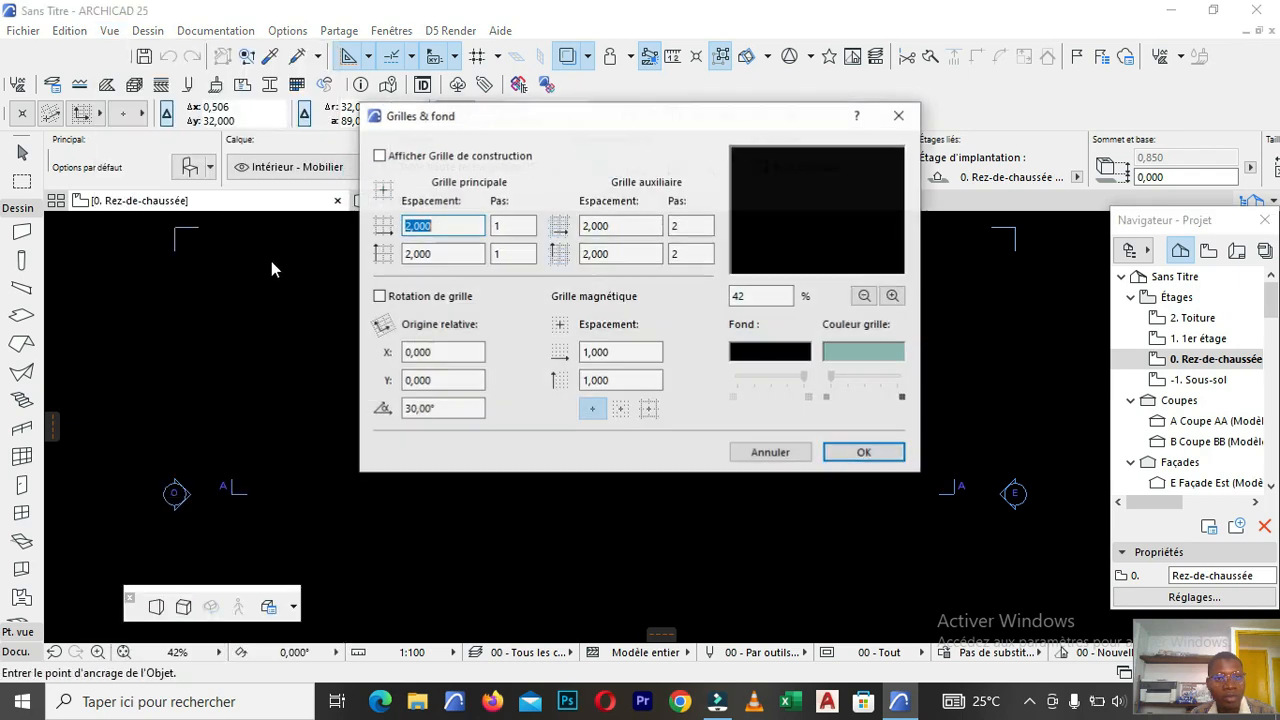
pyautogui.click(781, 353)
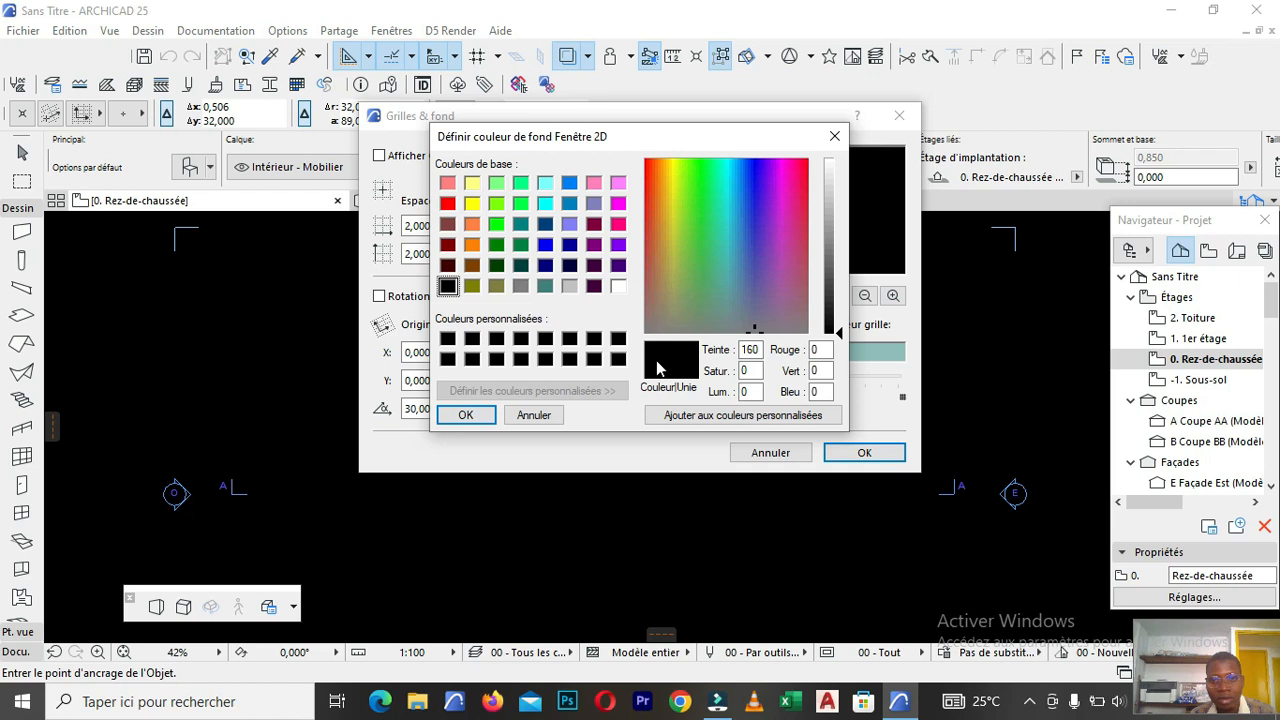
pyautogui.click(618, 286)
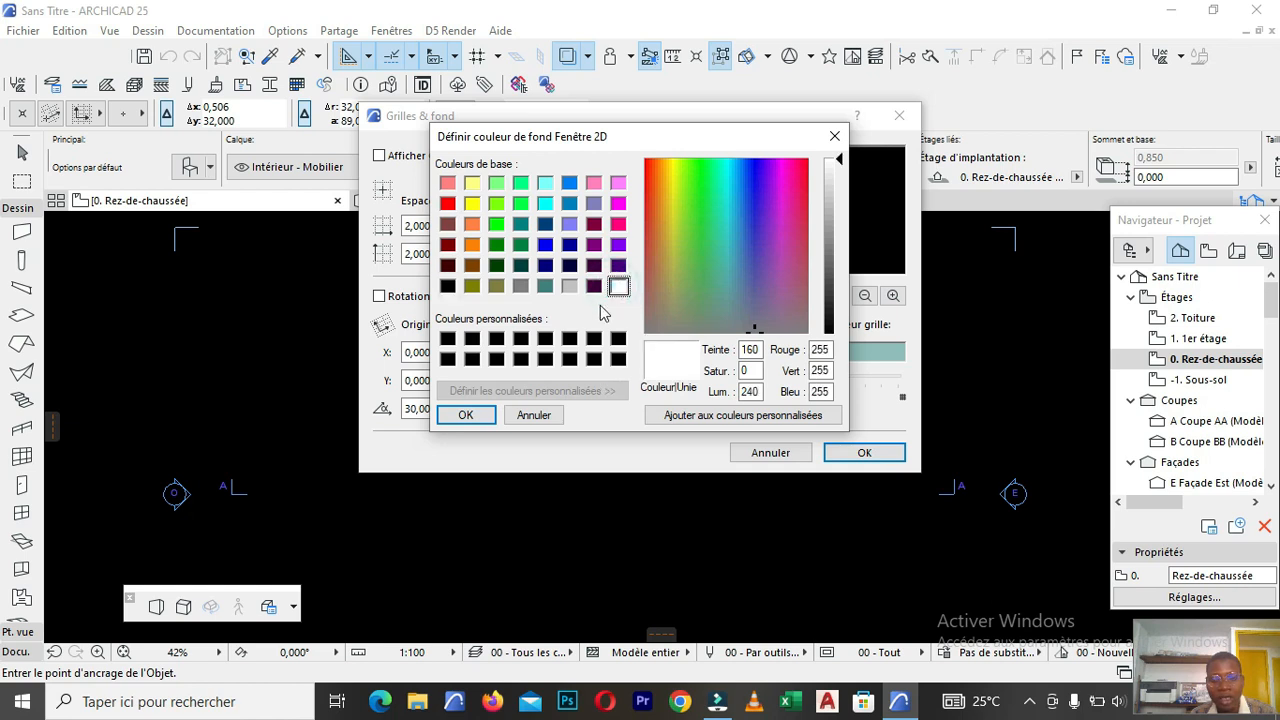
pyautogui.click(467, 416)
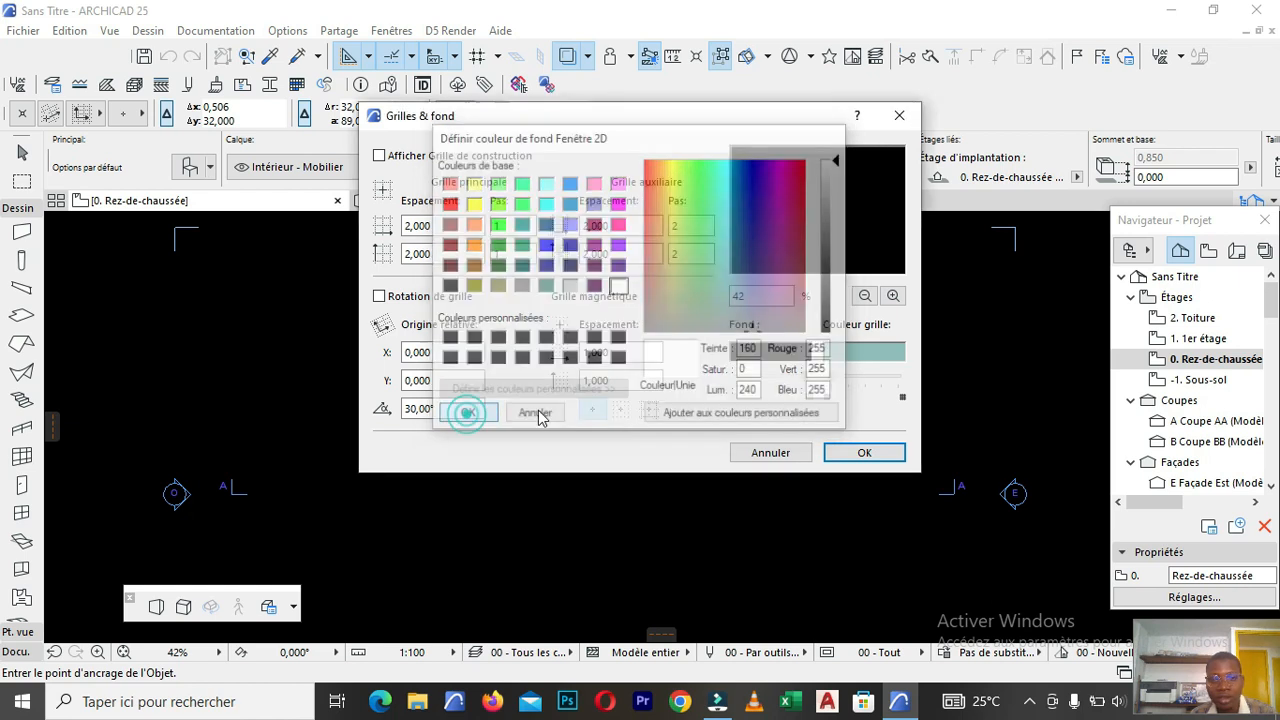
pyautogui.click(851, 452)
pyautogui.scroll(-4, 560, 415)
pyautogui.scroll(5, 549, 409)
pyautogui.scroll(-5, 520, 374)
pyautogui.scroll(2, 514, 386)
pyautogui.scroll(3, 497, 343)
pyautogui.scroll(-5, 477, 337)
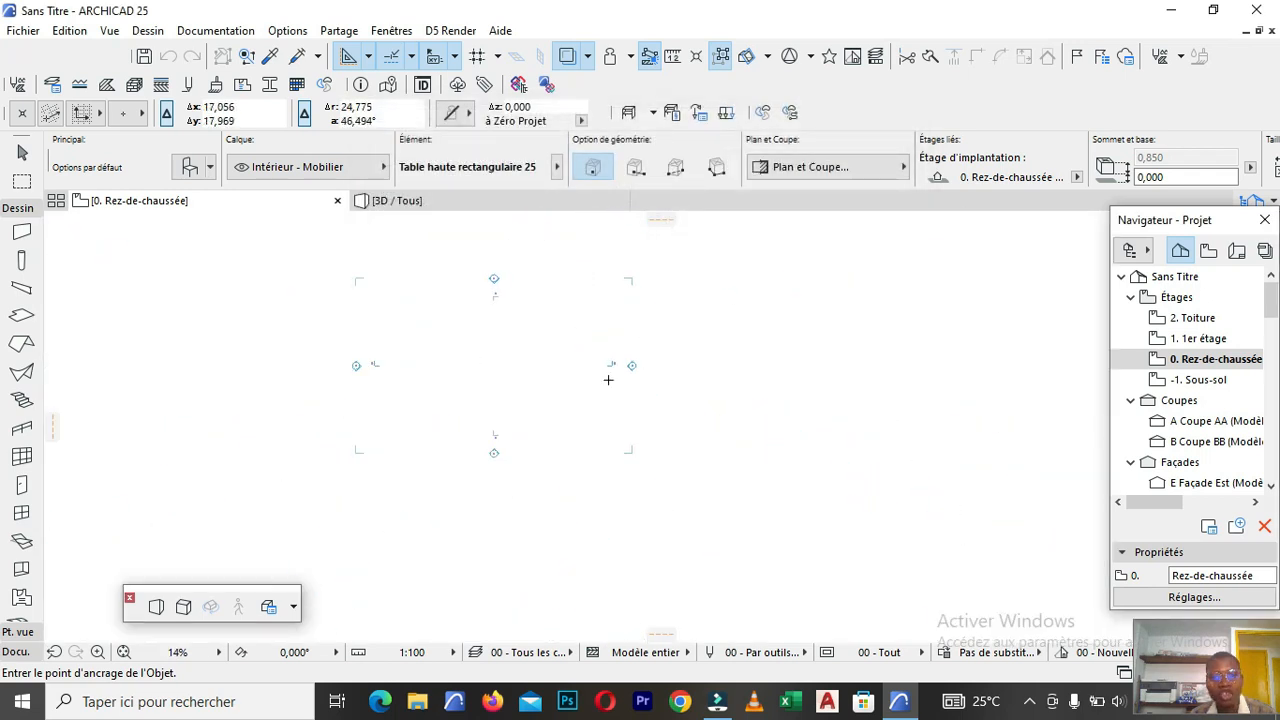
pyautogui.scroll(2, 449, 350)
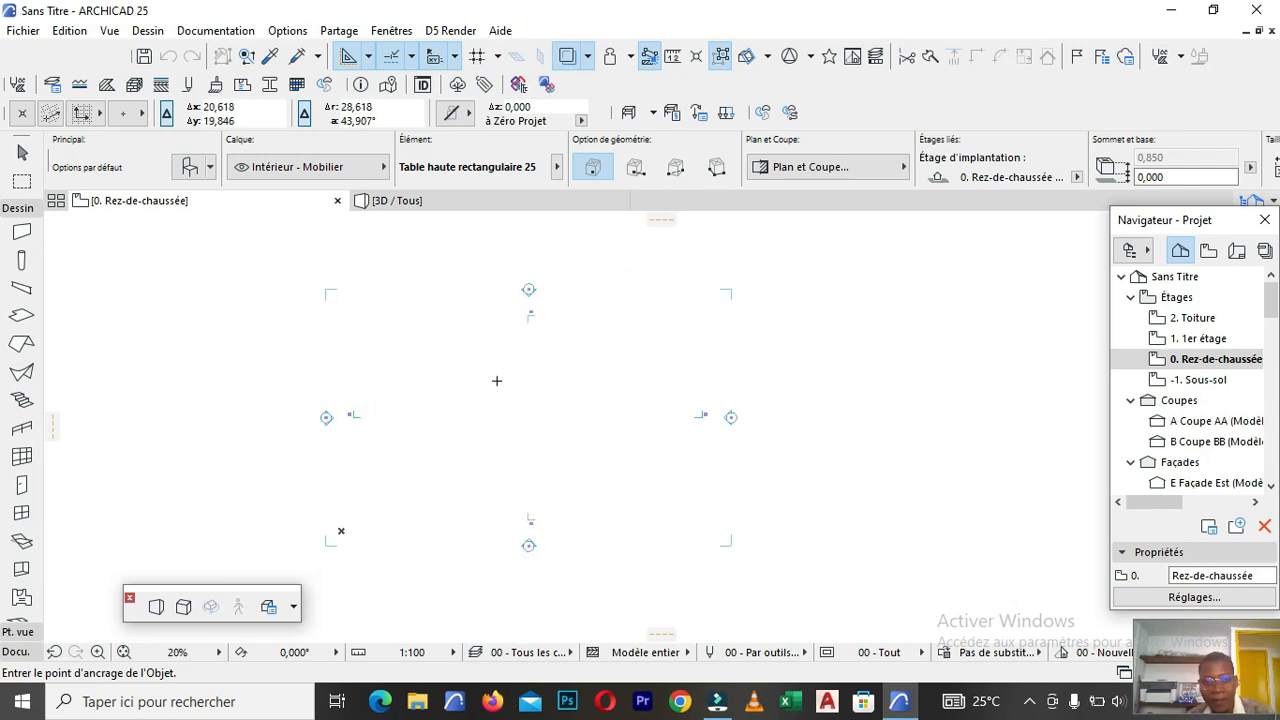
# Open the story settings (Options Étages) for the project.
pyautogui.click(110, 31)
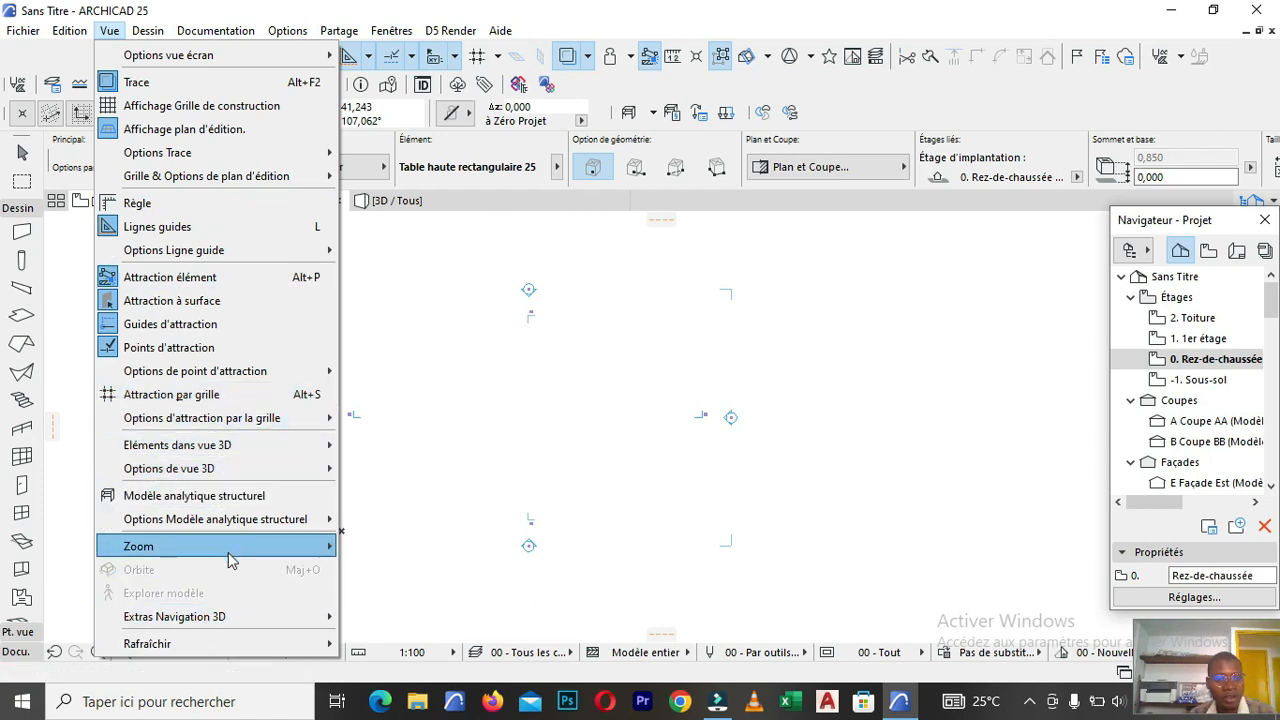
pyautogui.moveTo(306, 455)
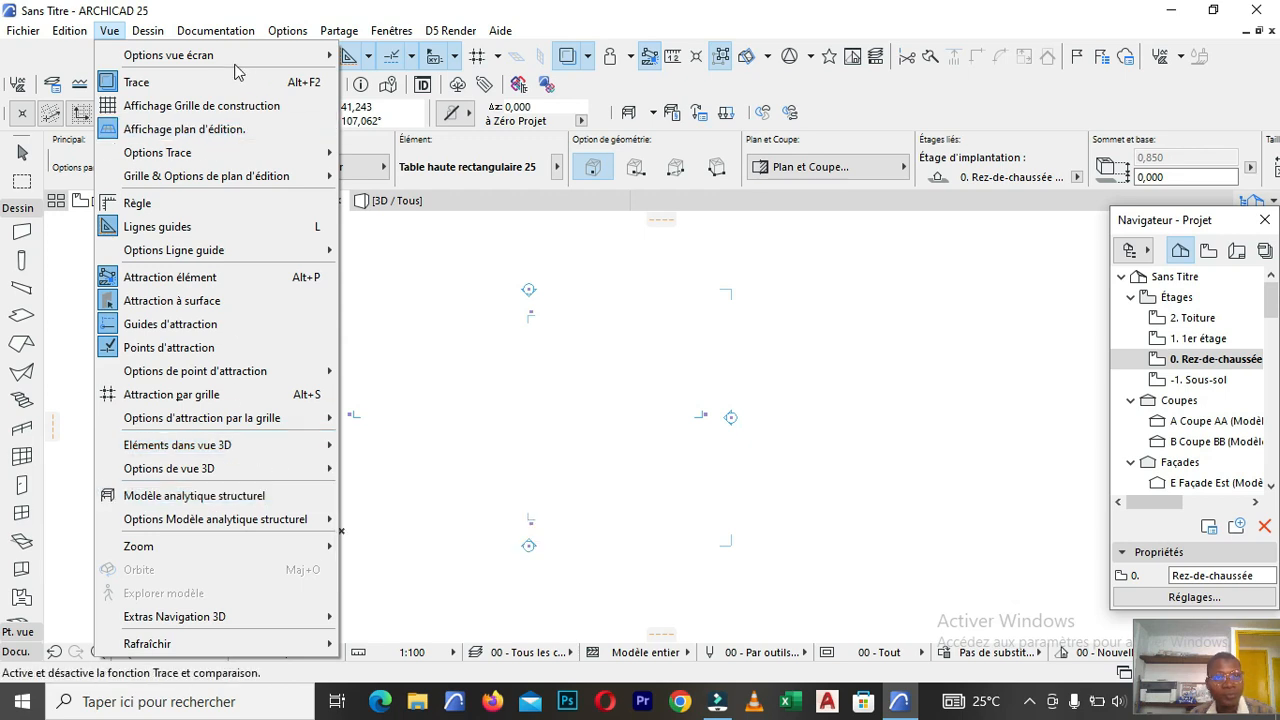
pyautogui.moveTo(216, 30)
pyautogui.moveTo(140, 33)
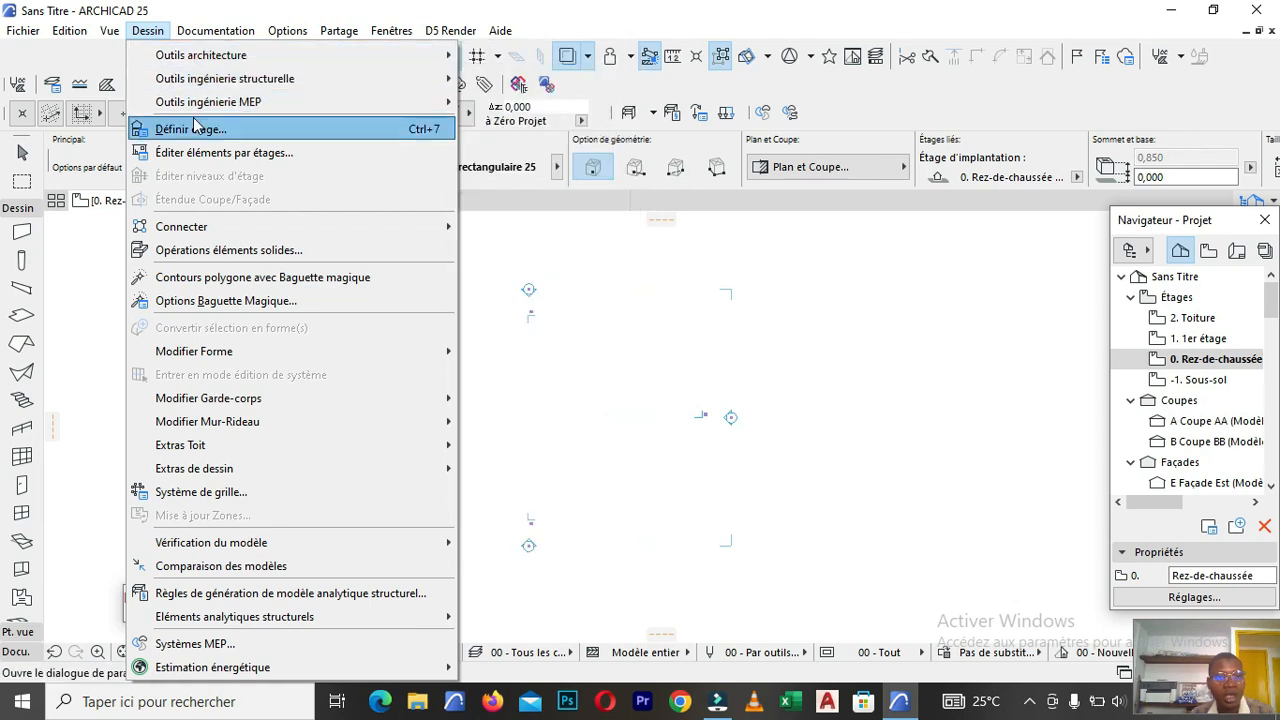
pyautogui.moveTo(259, 108)
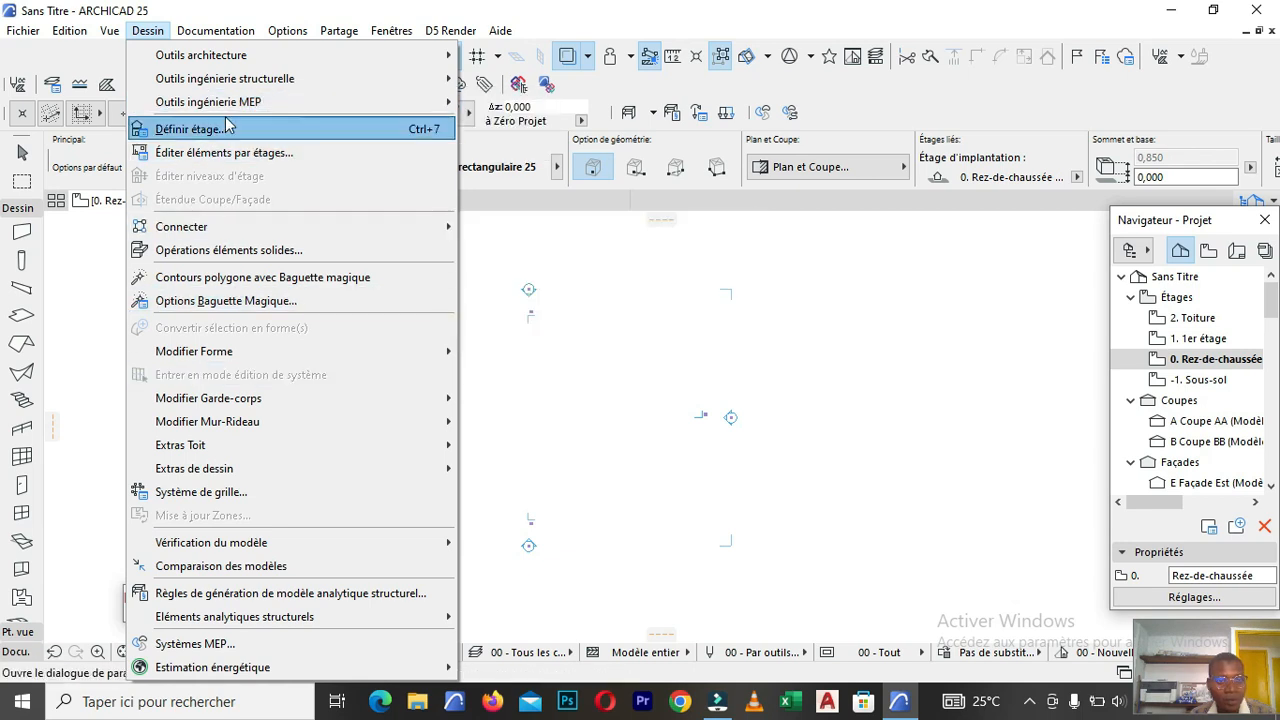
pyautogui.click(225, 139)
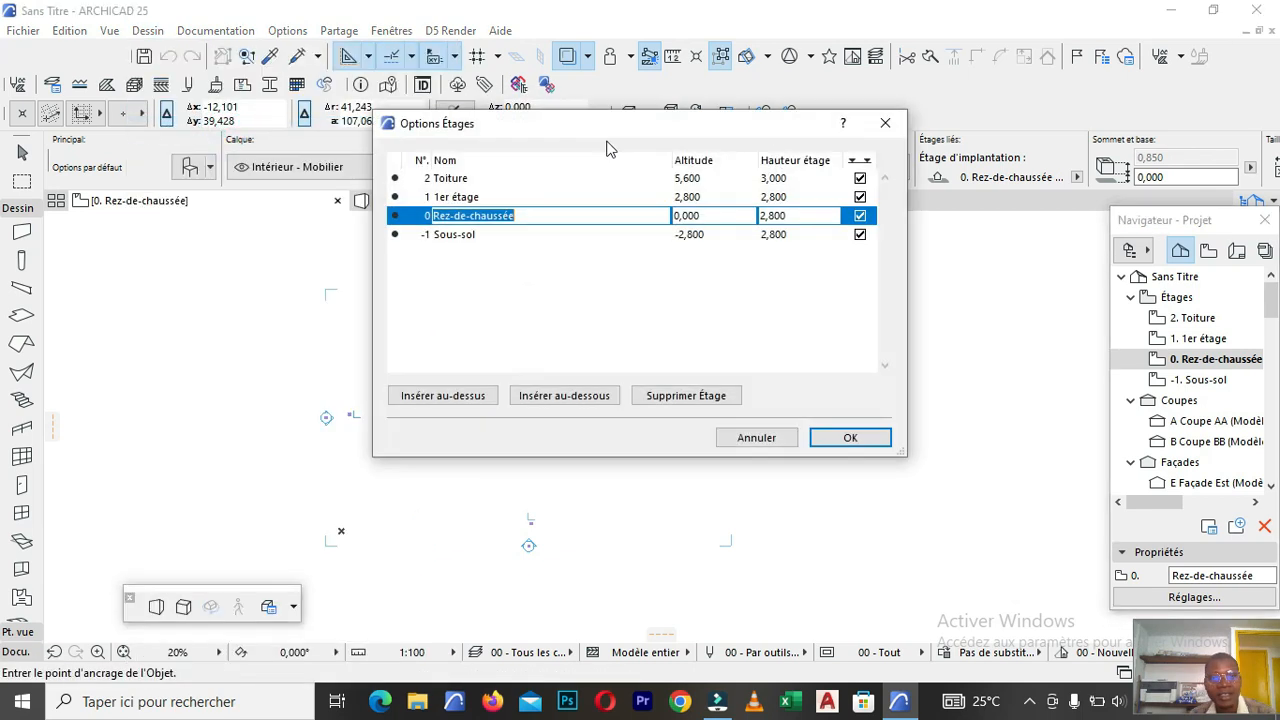
# Set the altitude of the Sous-sol story to -50,000.
pyautogui.click(540, 233)
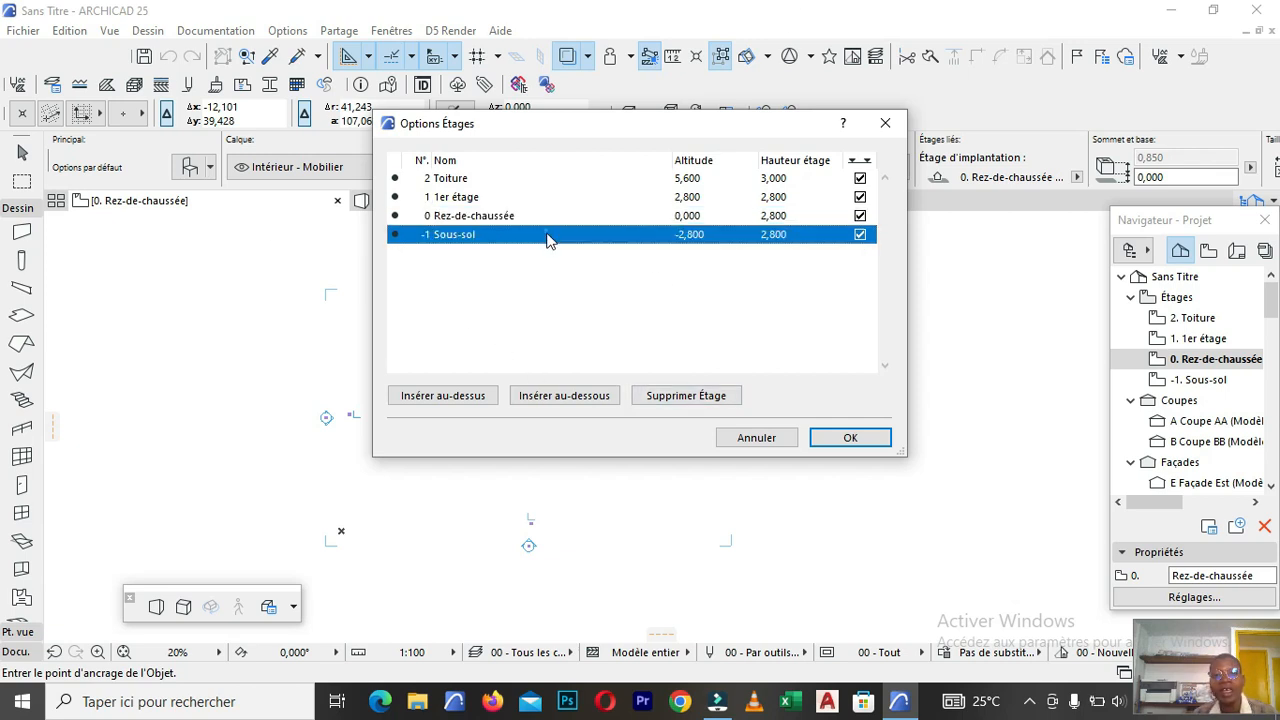
pyautogui.click(703, 236)
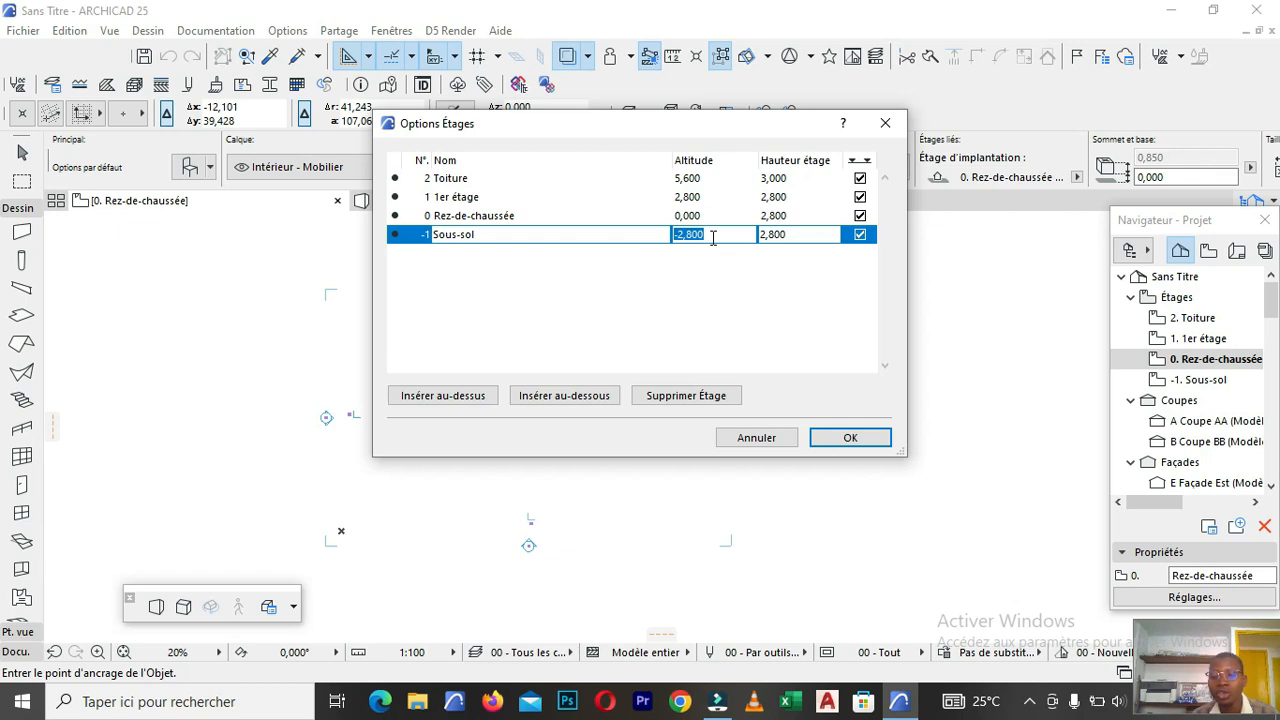
pyautogui.click(713, 236)
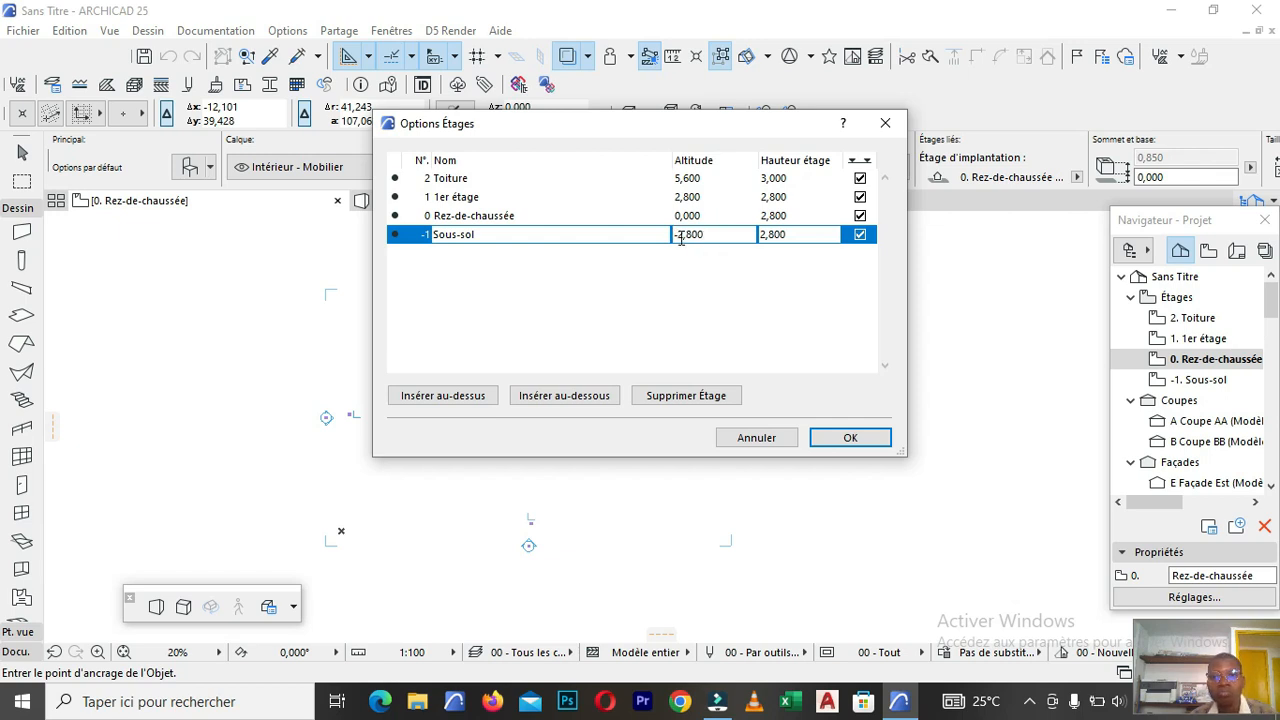
pyautogui.click(679, 238)
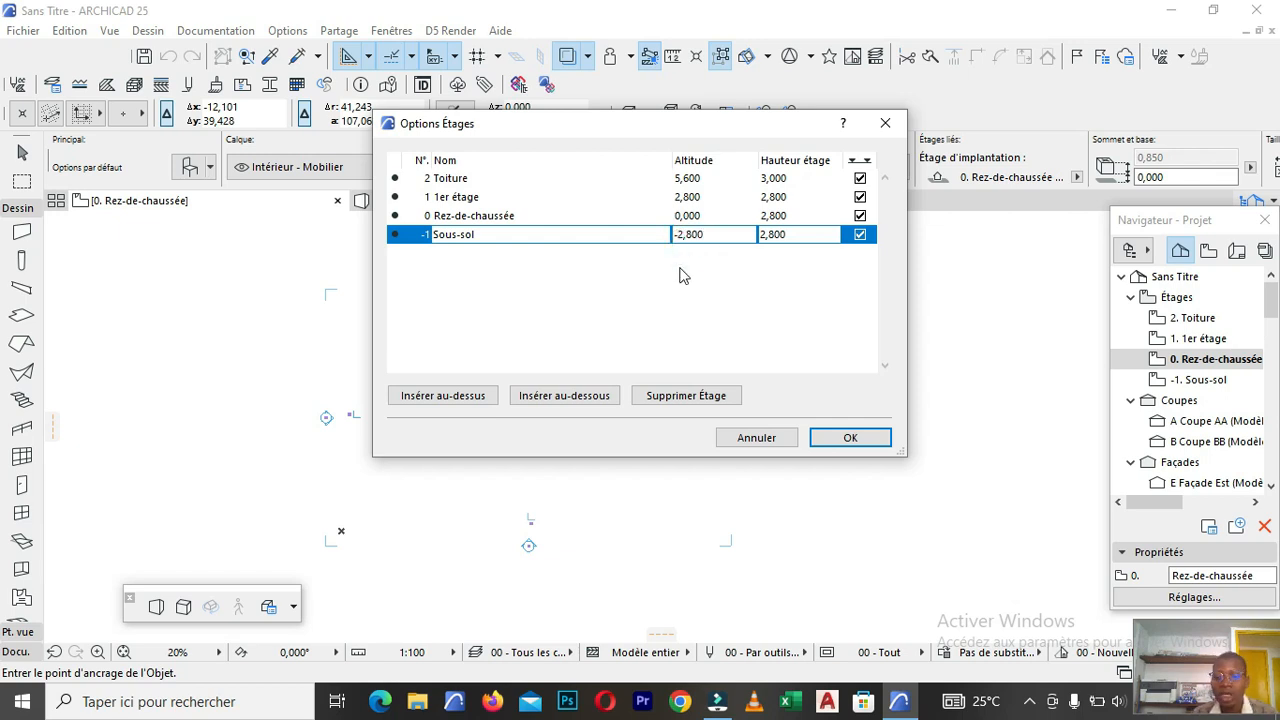
pyautogui.press('Return')
pyautogui.write('50')
pyautogui.press('Return')
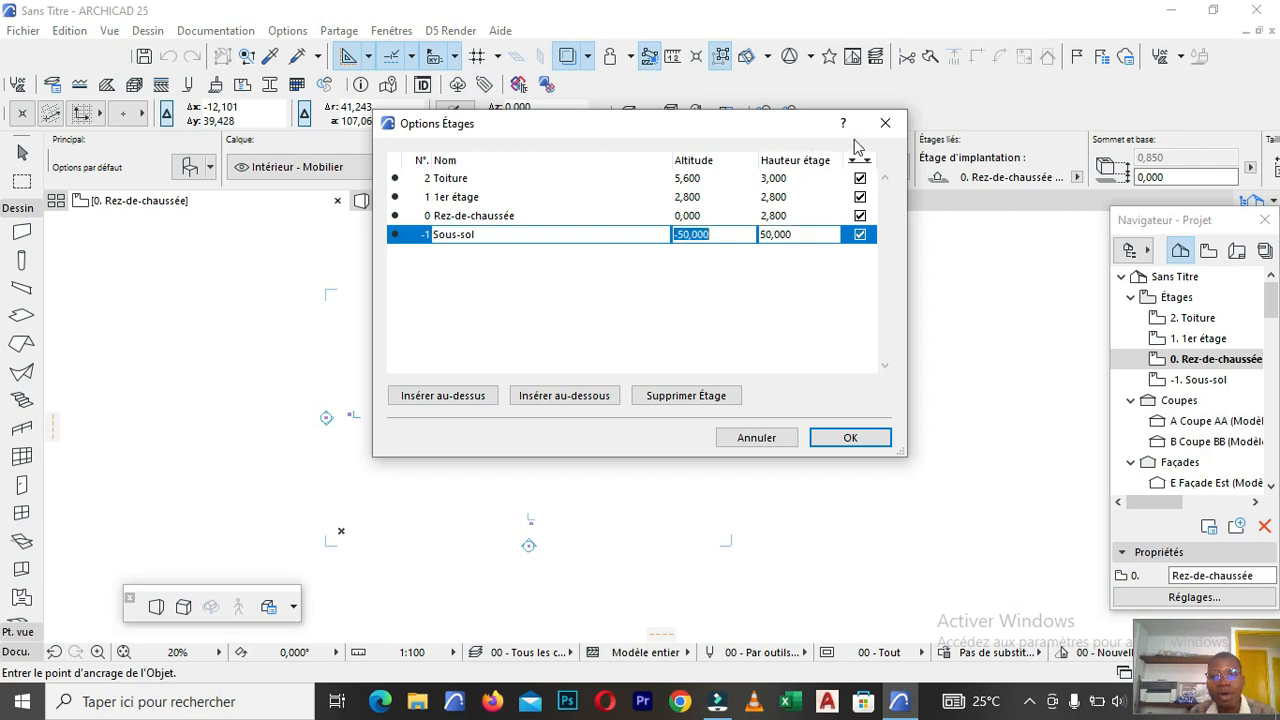
# Set the altitude of the Sous-sol story to -0,5.
pyautogui.click(700, 234)
pyautogui.click(733, 234)
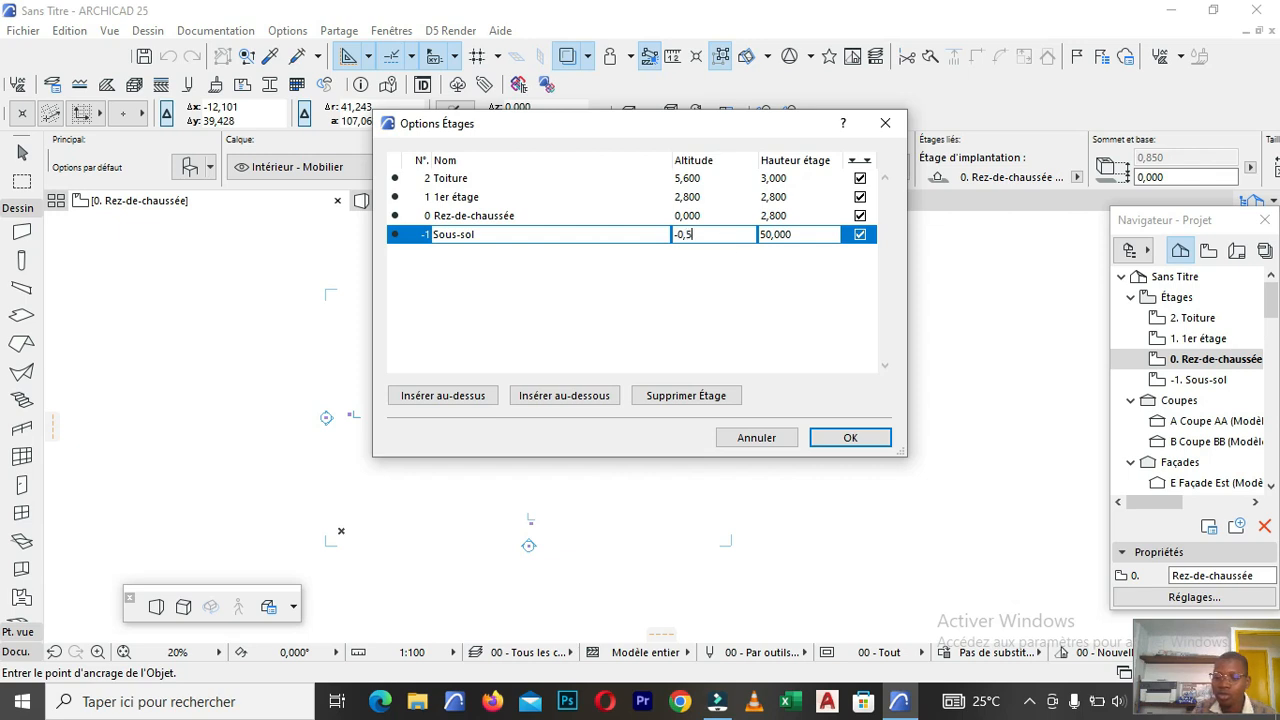
pyautogui.press('Return')
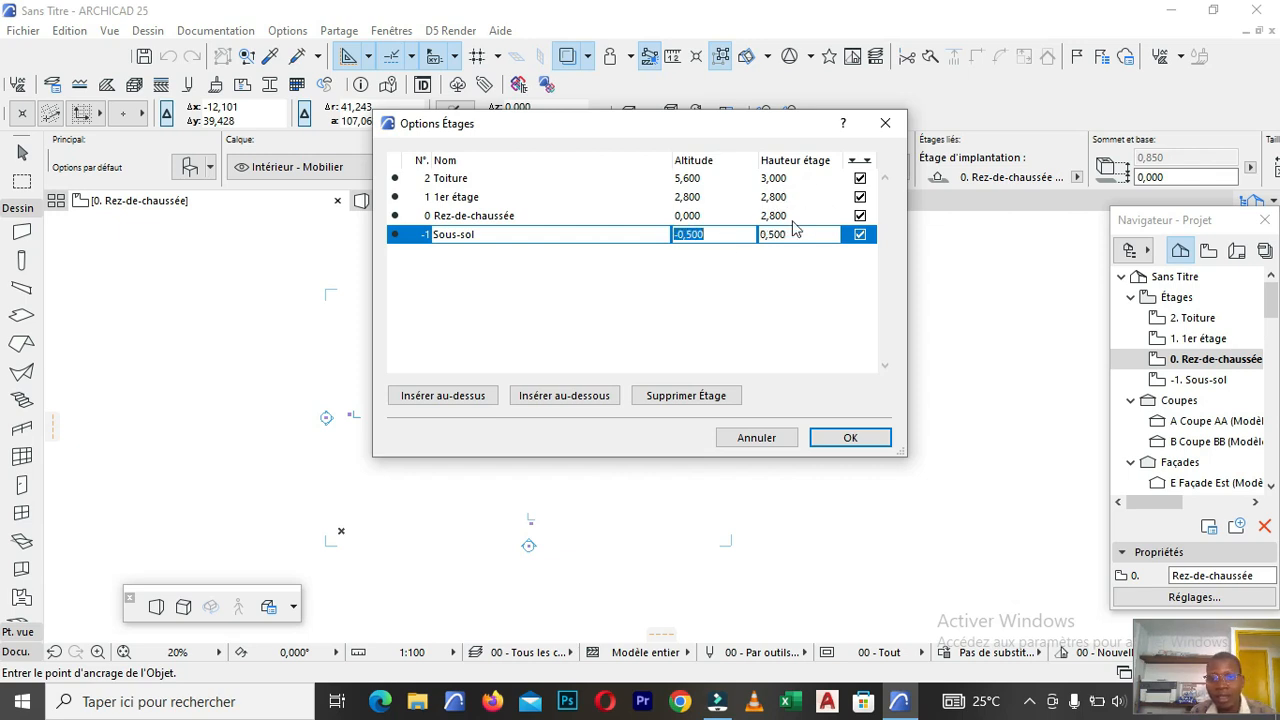
# Examine how the altitude and story height of the Sous-sol story relate to each other.
pyautogui.click(791, 234)
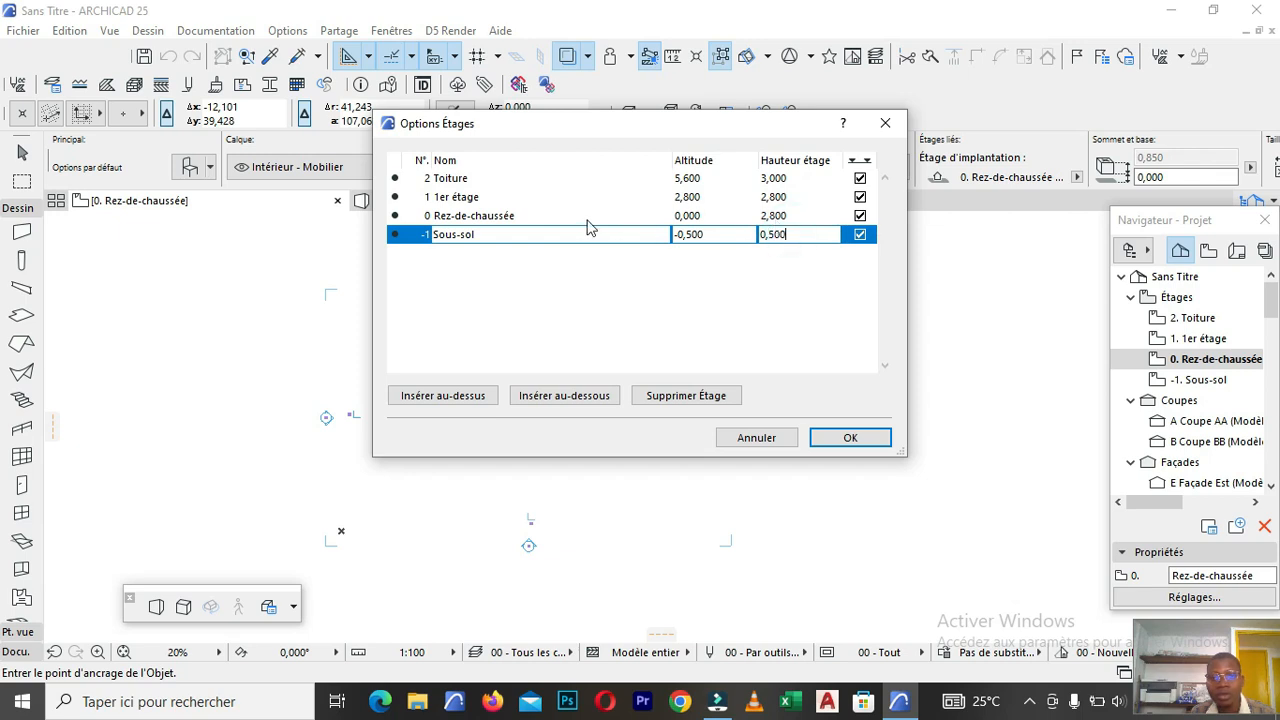
pyautogui.click(802, 238)
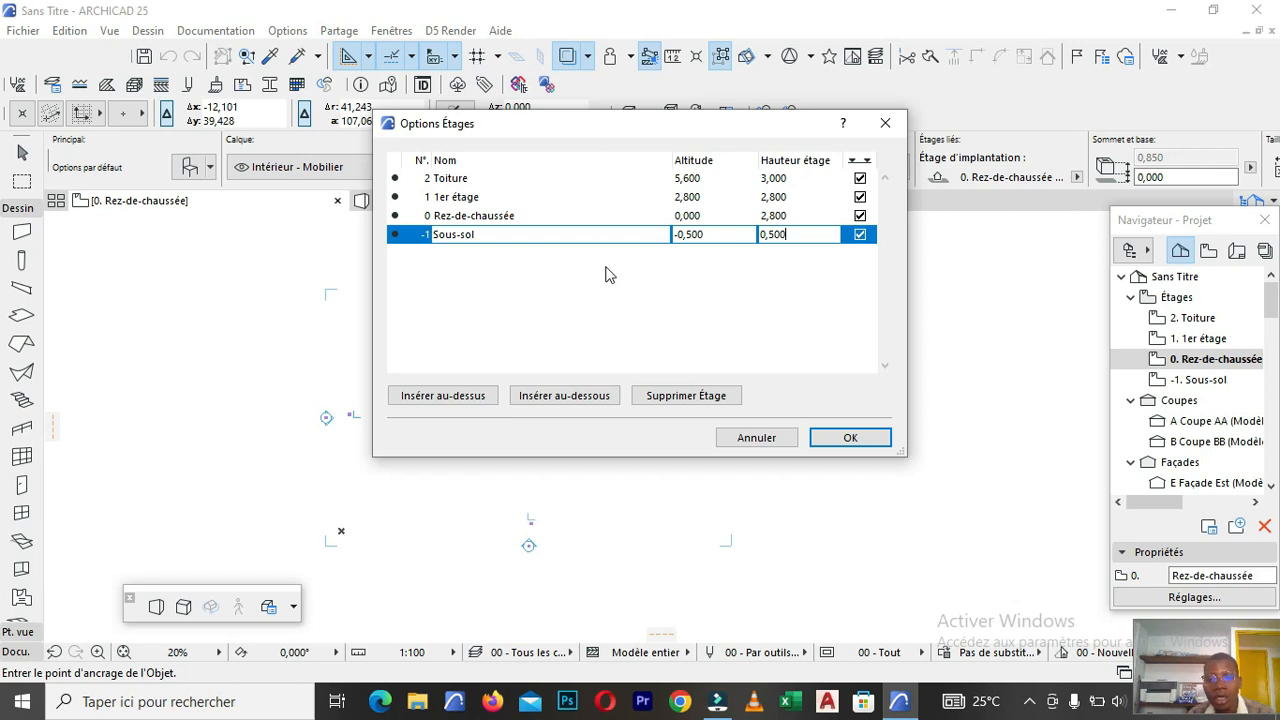
pyautogui.click(705, 239)
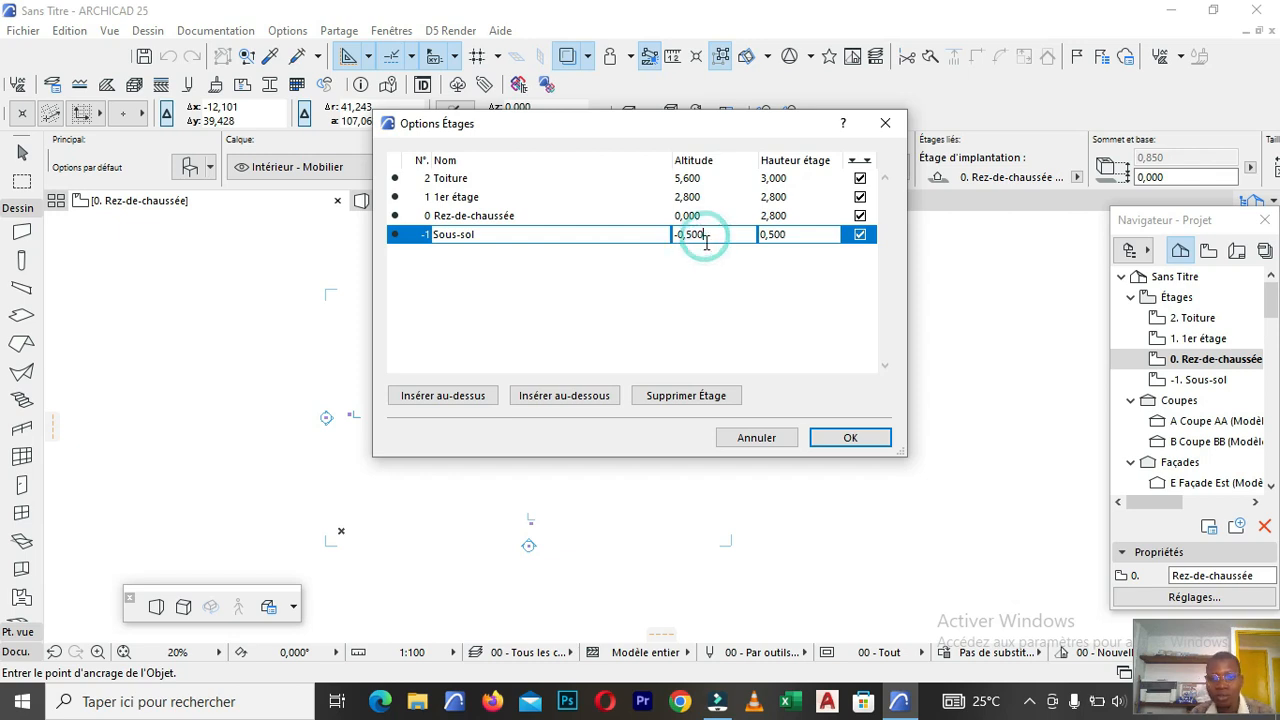
pyautogui.click(716, 232)
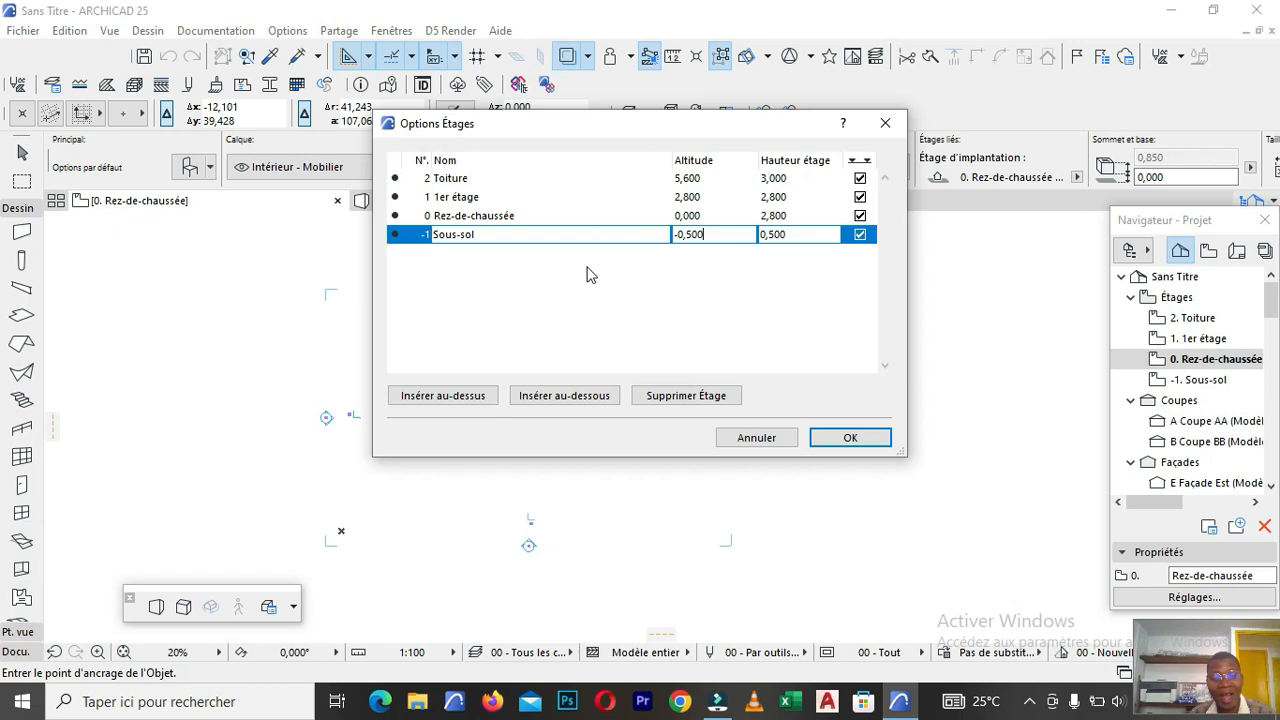
pyautogui.click(705, 236)
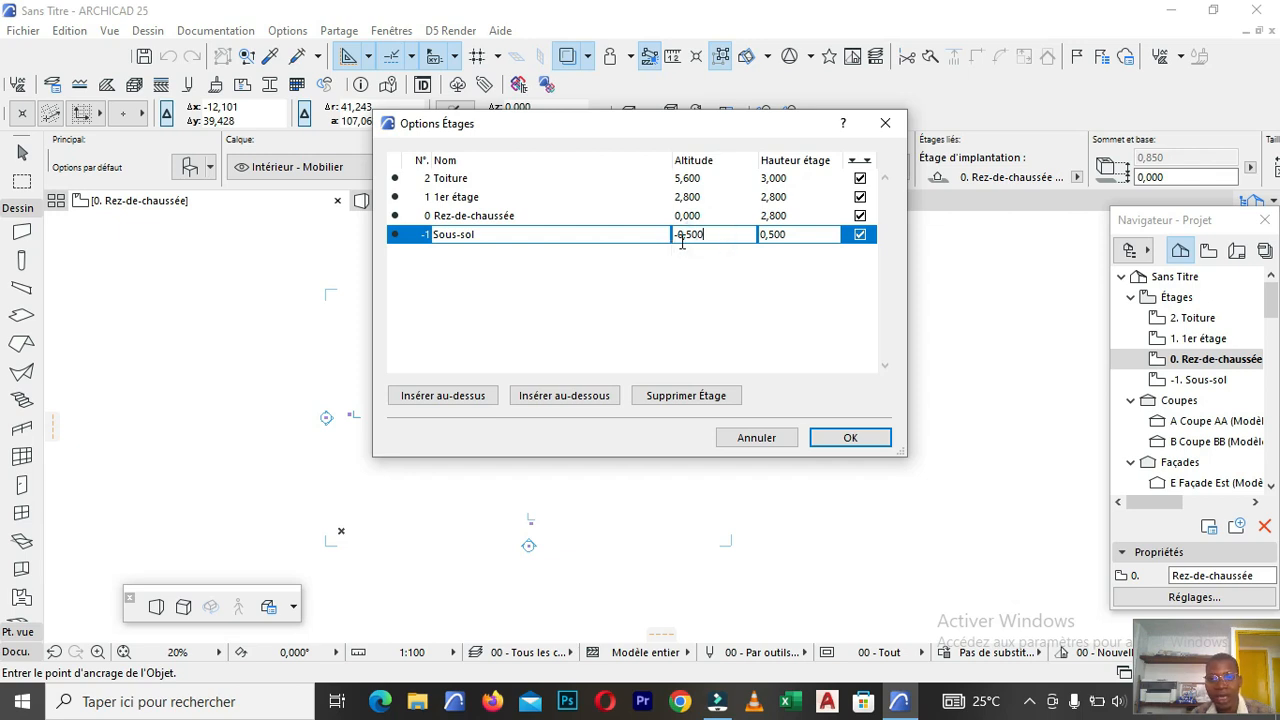
pyautogui.click(710, 237)
pyautogui.click(716, 235)
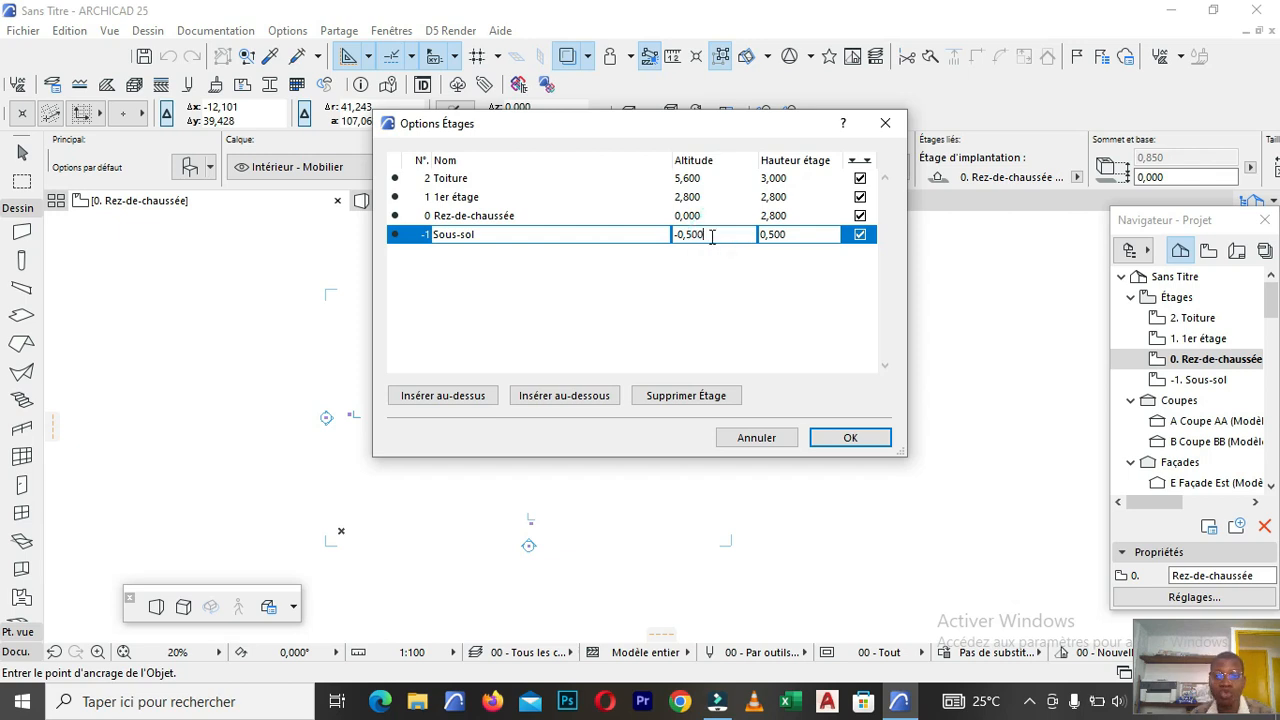
pyautogui.click(714, 235)
pyautogui.click(701, 250)
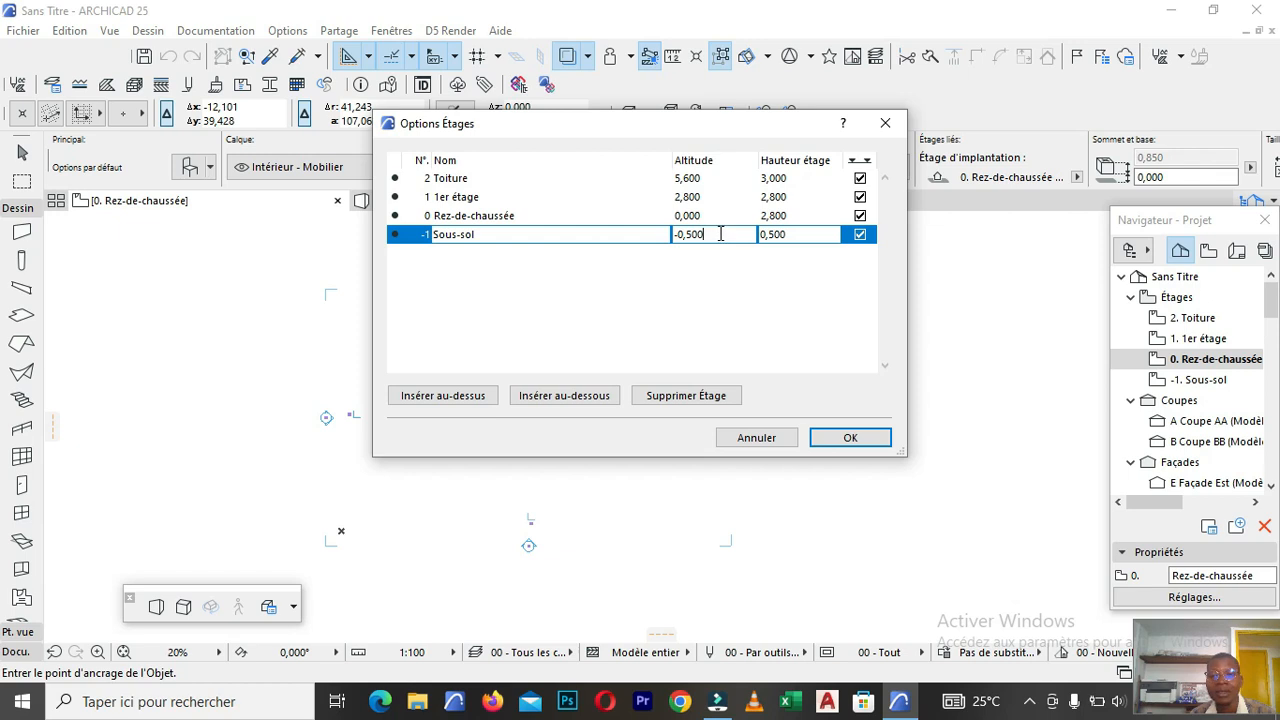
pyautogui.click(719, 237)
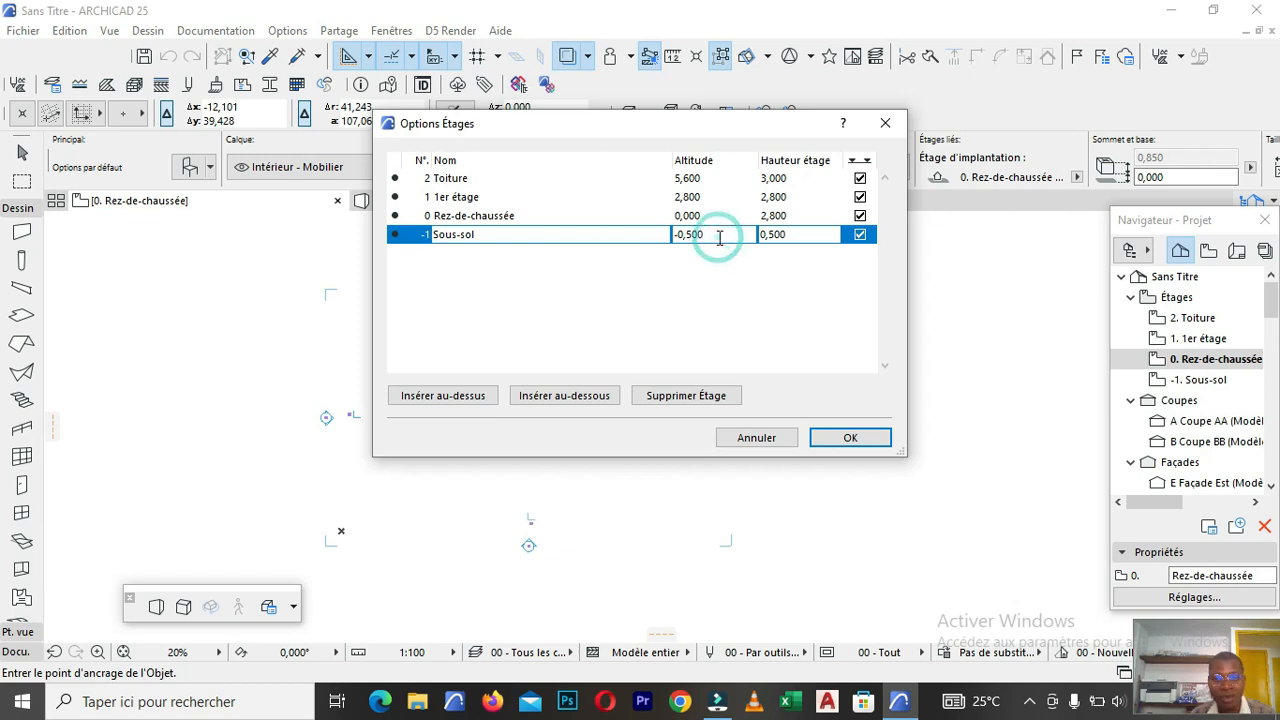
pyautogui.click(793, 234)
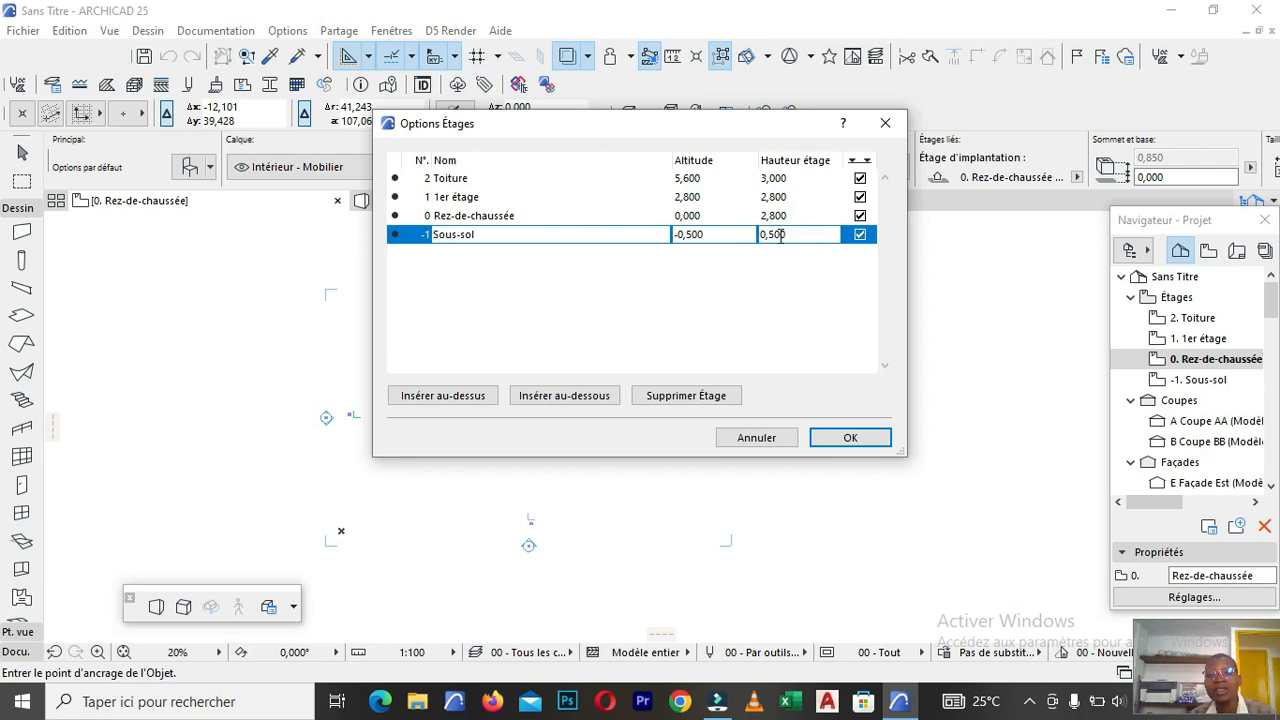
pyautogui.click(800, 233)
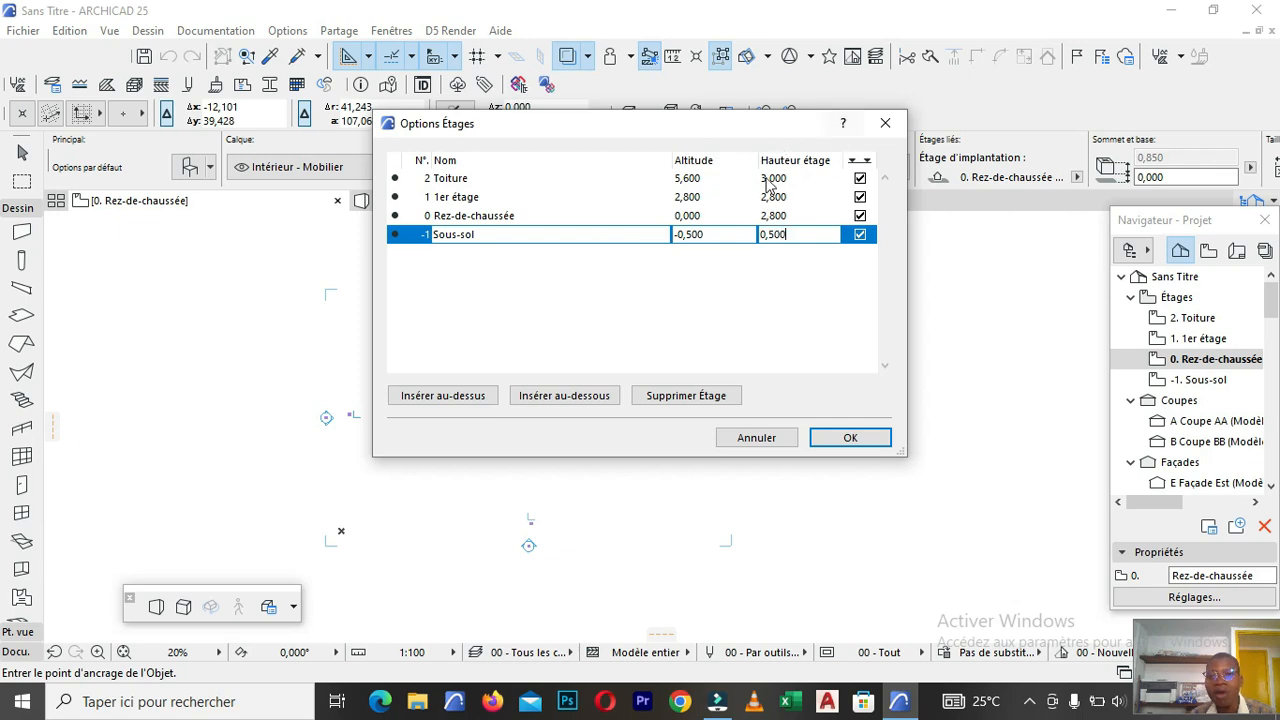
pyautogui.moveTo(767, 194); pyautogui.dragTo(768, 213)
pyautogui.click(777, 236)
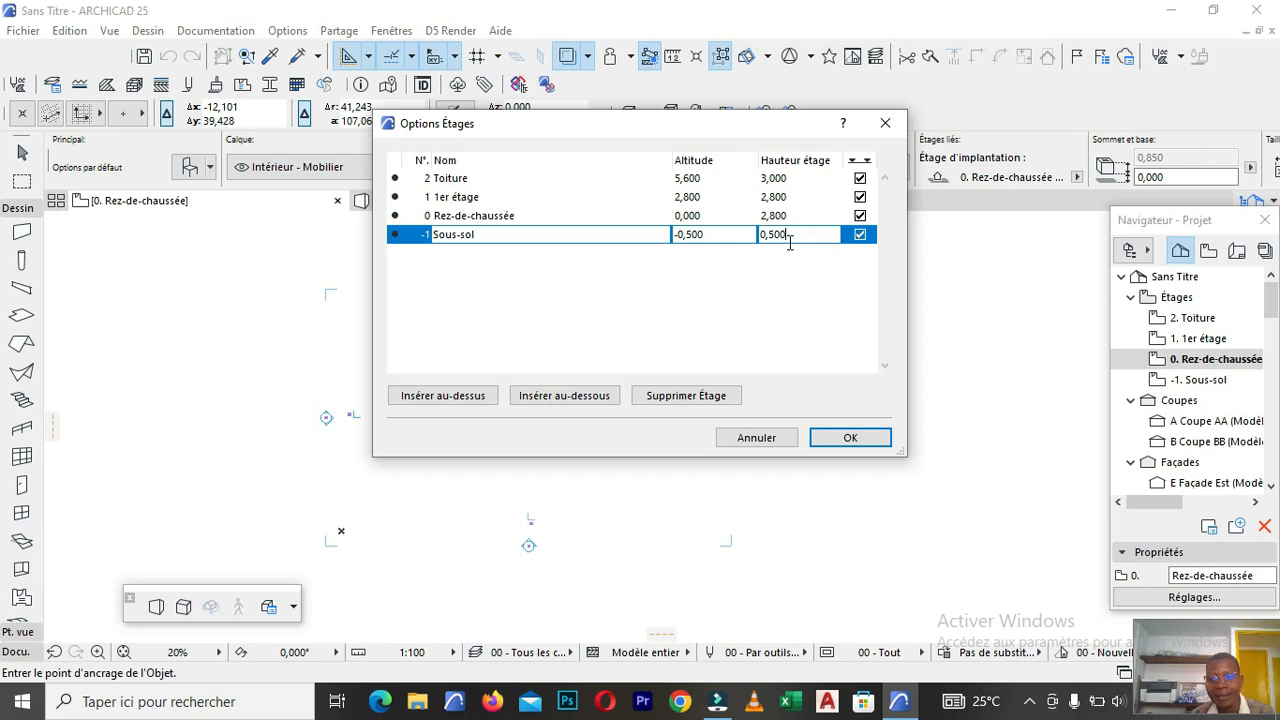
pyautogui.click(786, 234)
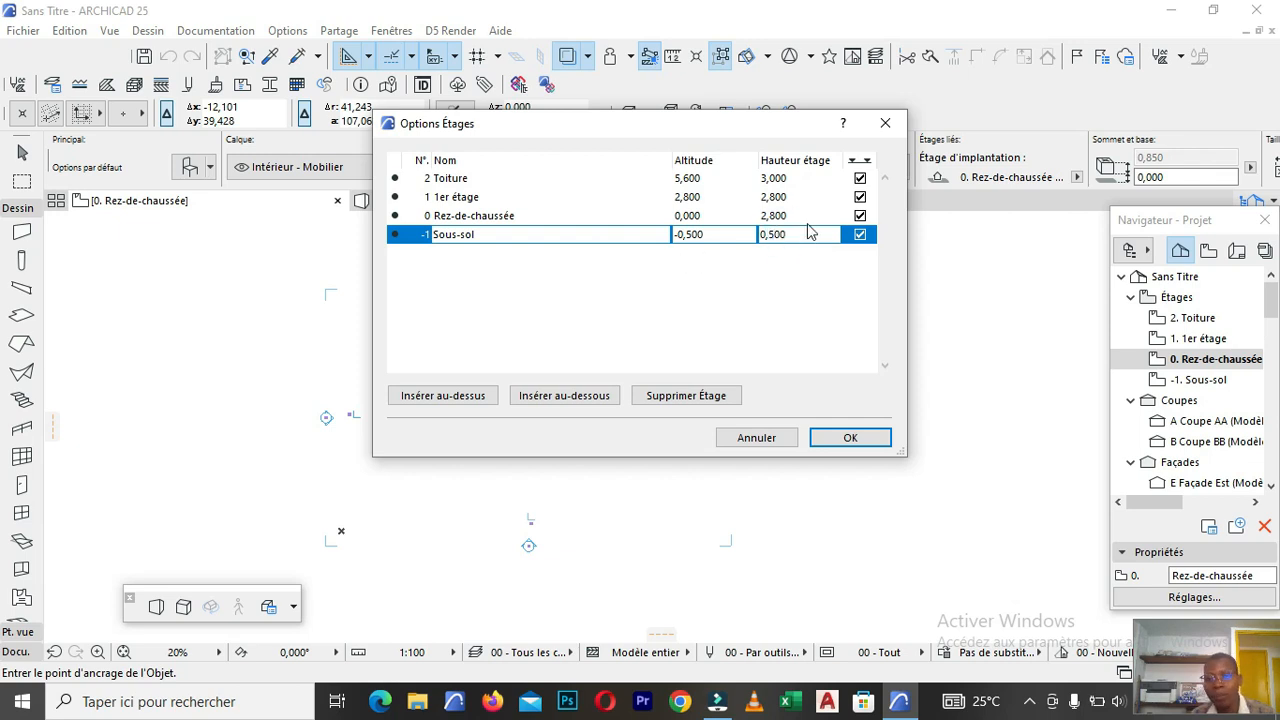
pyautogui.click(806, 216)
pyautogui.click(798, 234)
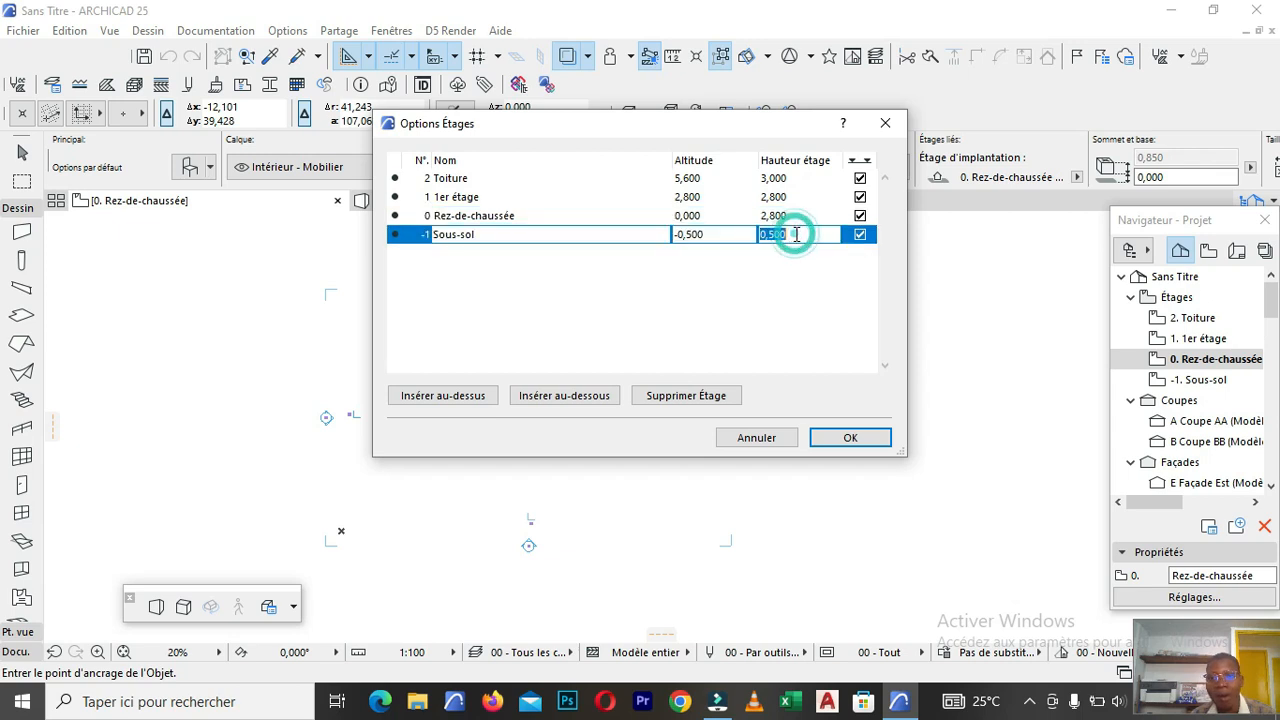
# Set the story height of the Rez-de-chaussée to 3,800.
pyautogui.click(525, 216)
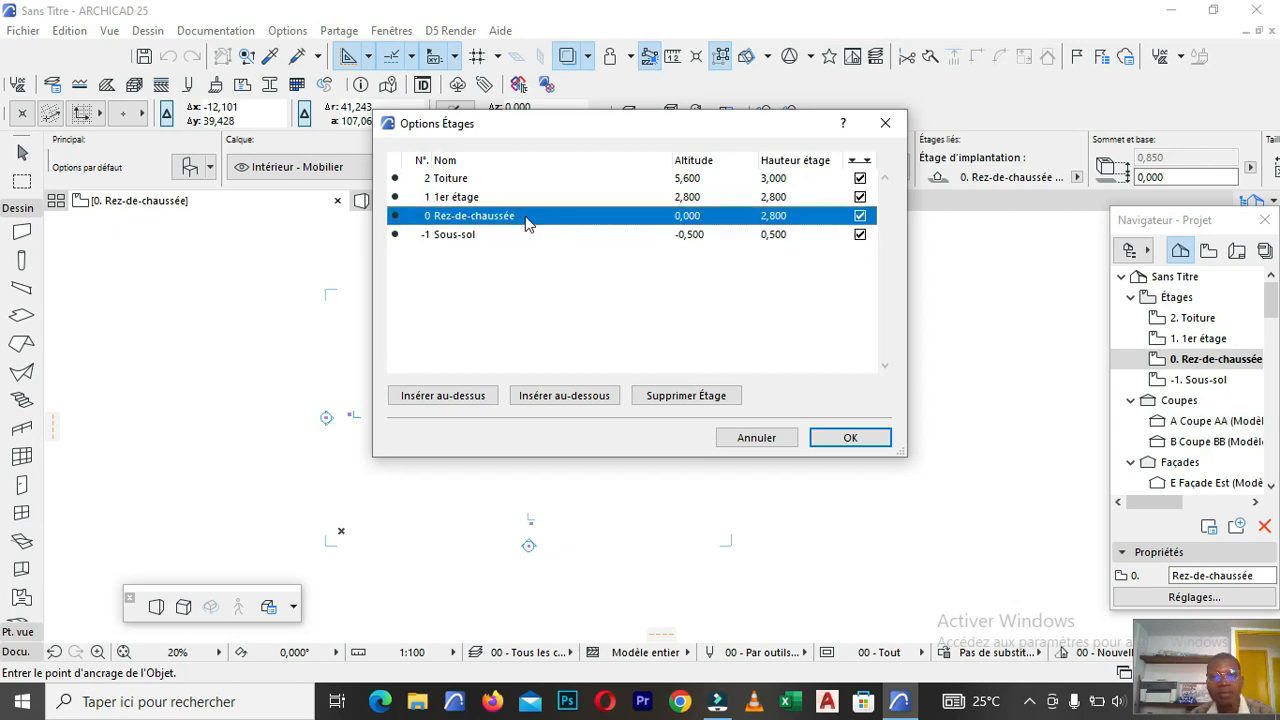
pyautogui.click(802, 216)
pyautogui.moveTo(802, 216); pyautogui.dragTo(750, 223)
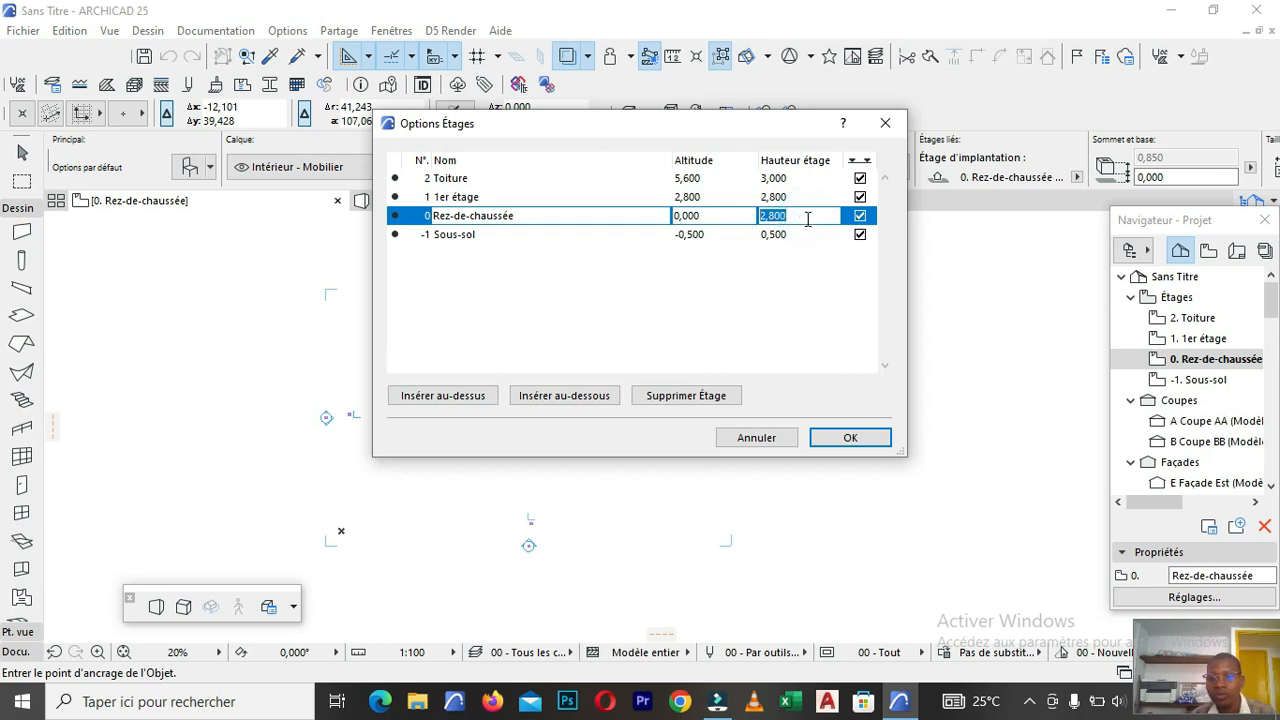
pyautogui.click(765, 217)
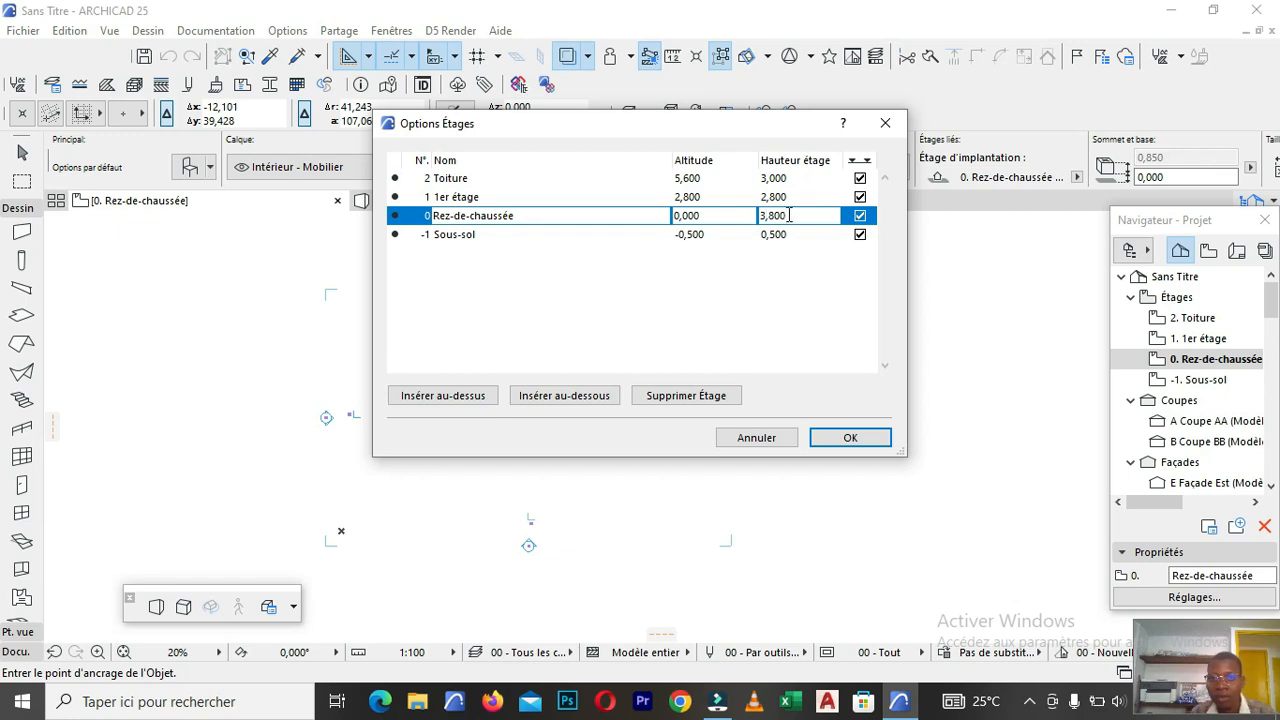
# Set the story height of the Rez-de-chaussée to 3,200.
pyautogui.doubleClick(803, 212)
pyautogui.press('BackSpace')
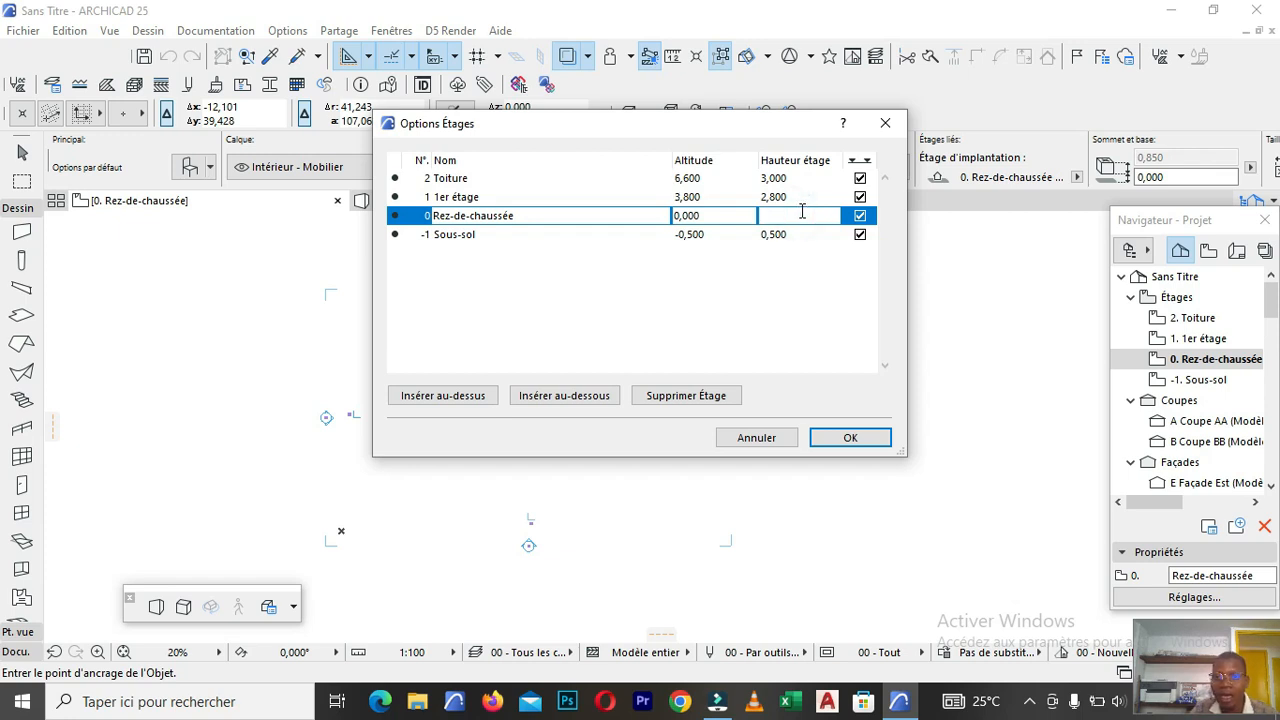
pyautogui.write('3,200')
pyautogui.press('Return')
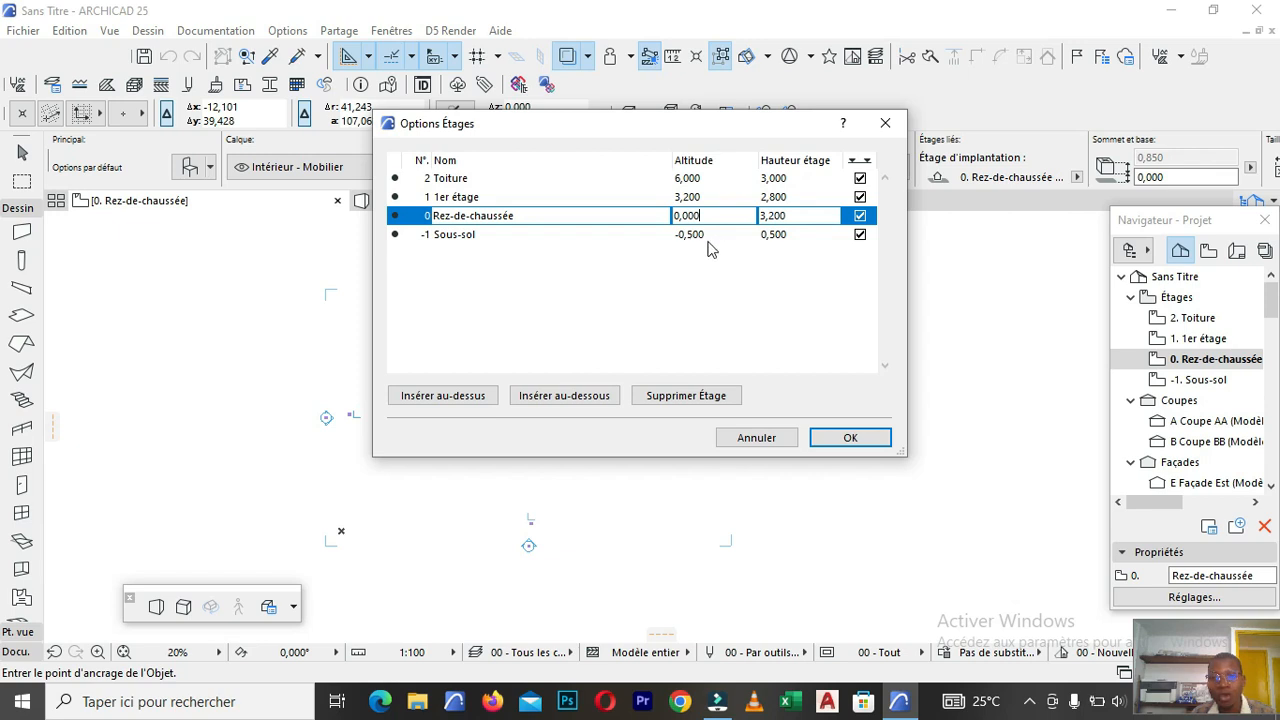
# Set the story height of the 1er étage to 3,20.
pyautogui.click(778, 197)
pyautogui.click(492, 196)
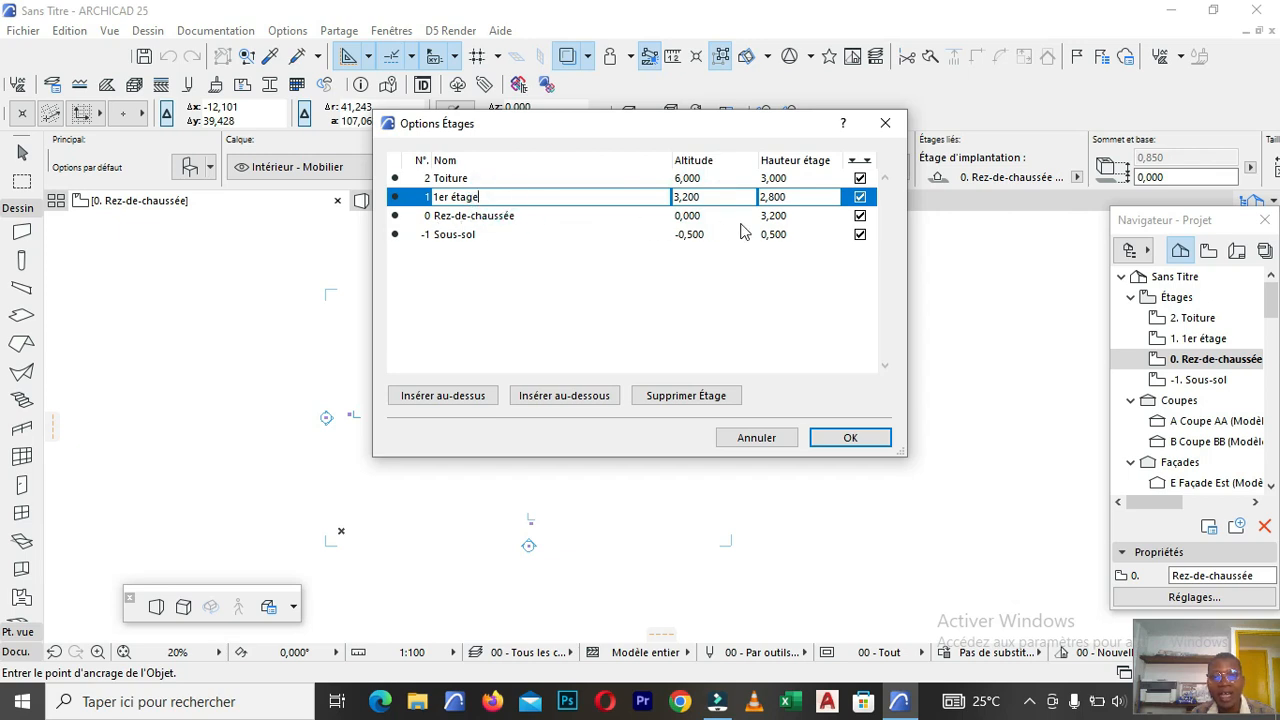
pyautogui.click(790, 197)
pyautogui.moveTo(799, 197); pyautogui.dragTo(686, 197)
pyautogui.write('3,20')
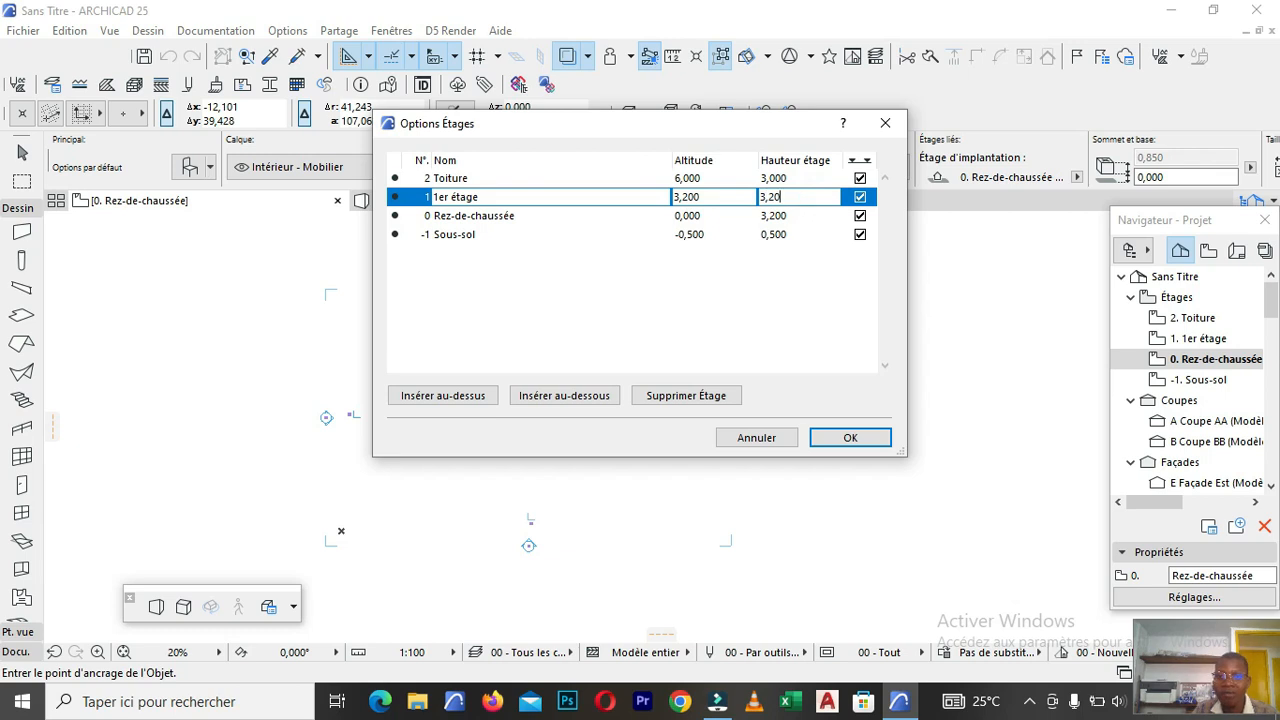
pyautogui.click(709, 199)
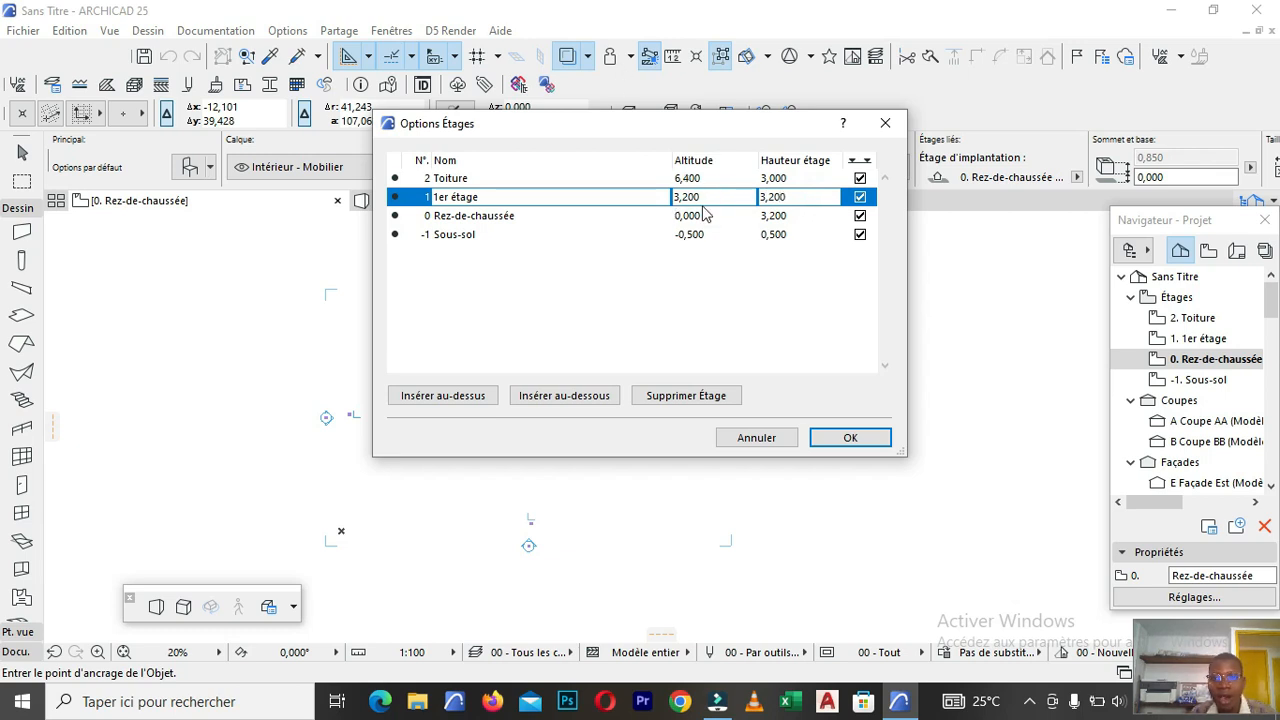
# Examine how the story heights of the Rez-de-chaussée and 1er étage determine the altitudes of the stories above them.
pyautogui.click(709, 199)
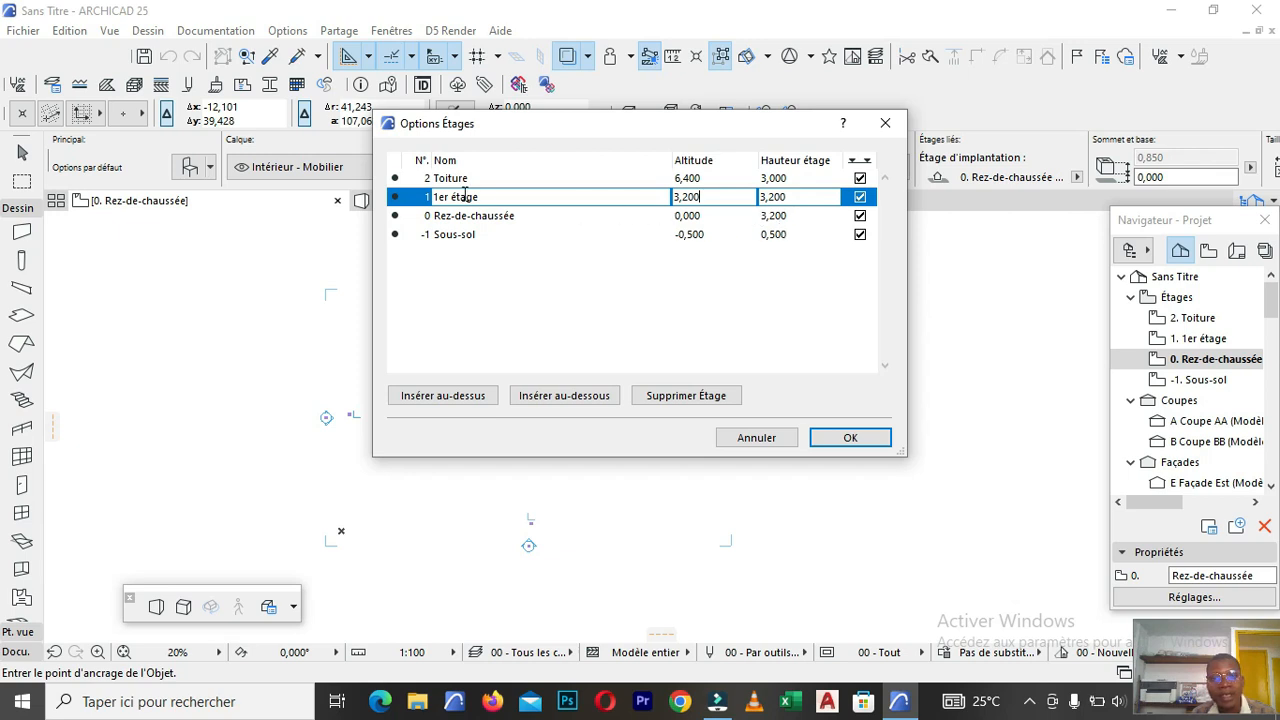
pyautogui.press('Down')
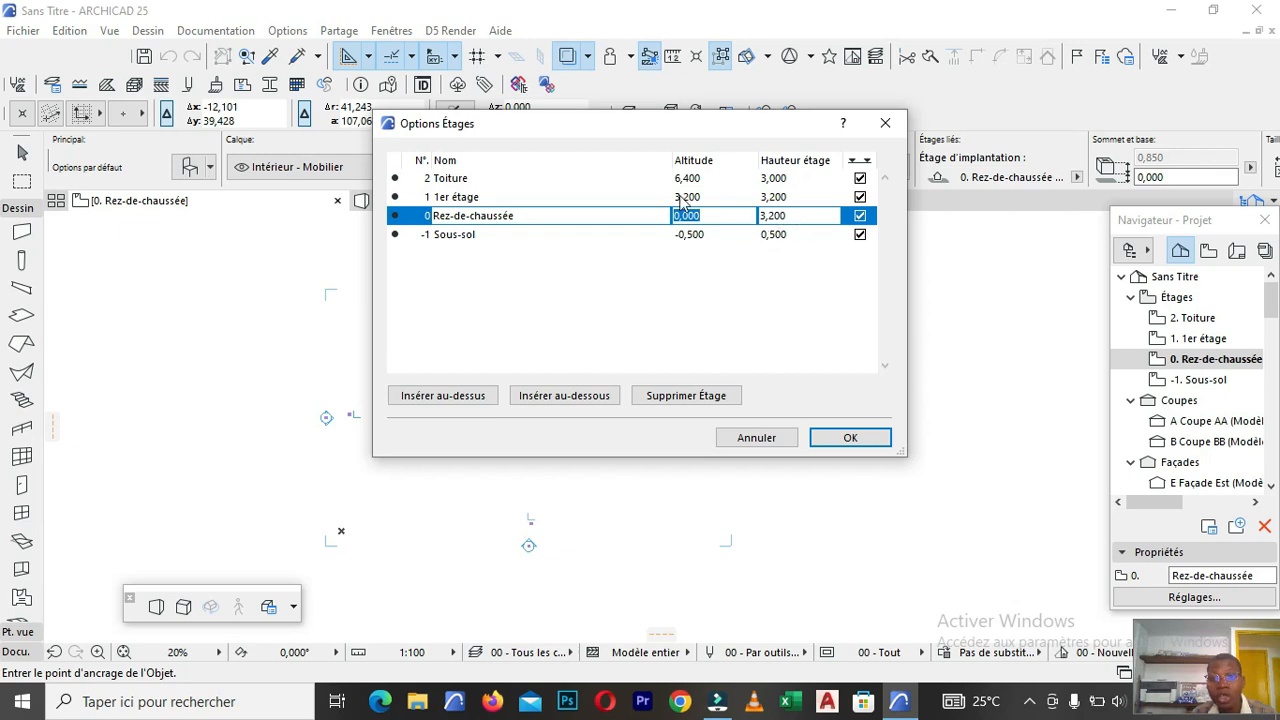
pyautogui.click(684, 197)
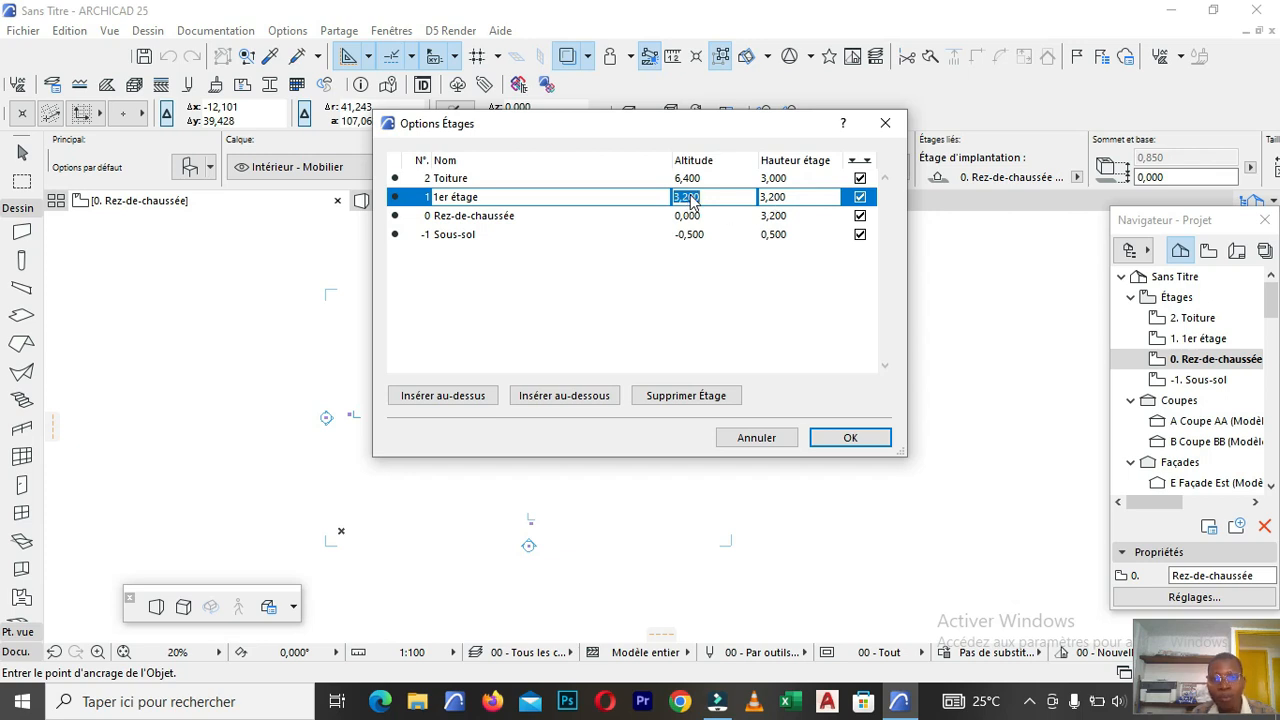
pyautogui.click(732, 199)
pyautogui.click(786, 196)
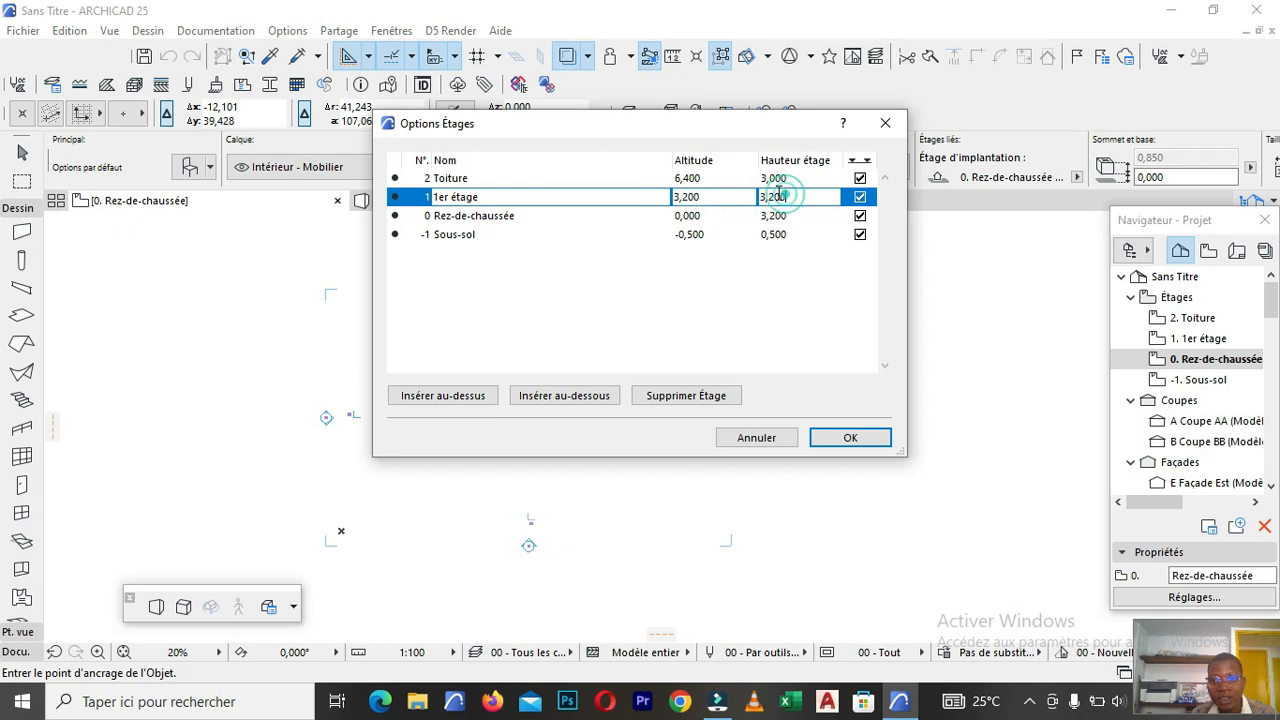
pyautogui.click(705, 200)
pyautogui.click(807, 196)
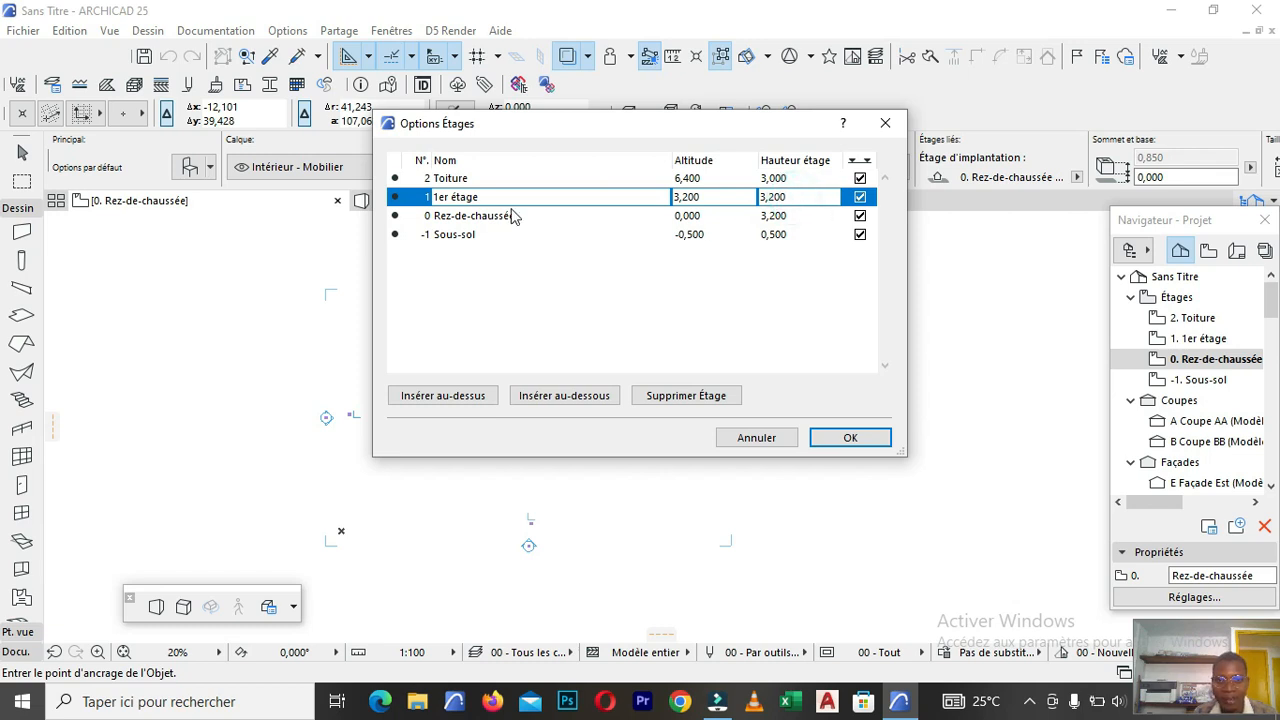
pyautogui.click(462, 180)
pyautogui.click(462, 180)
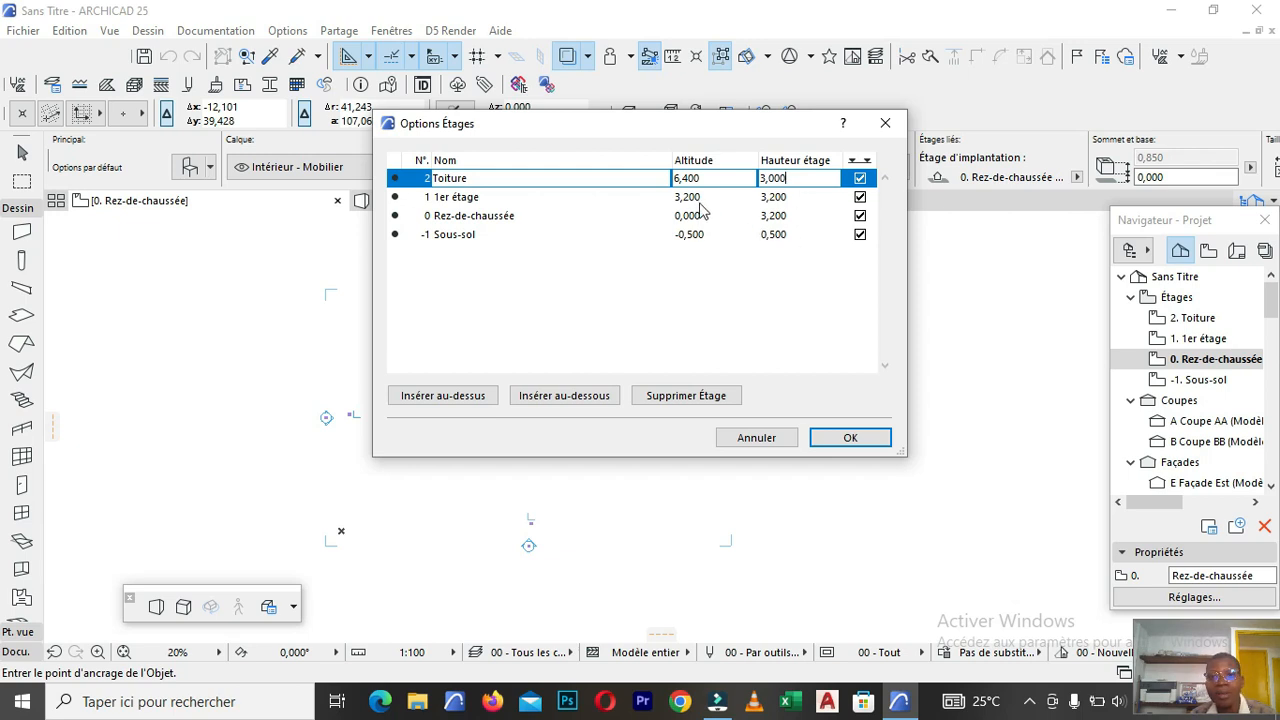
pyautogui.click(777, 218)
pyautogui.click(774, 213)
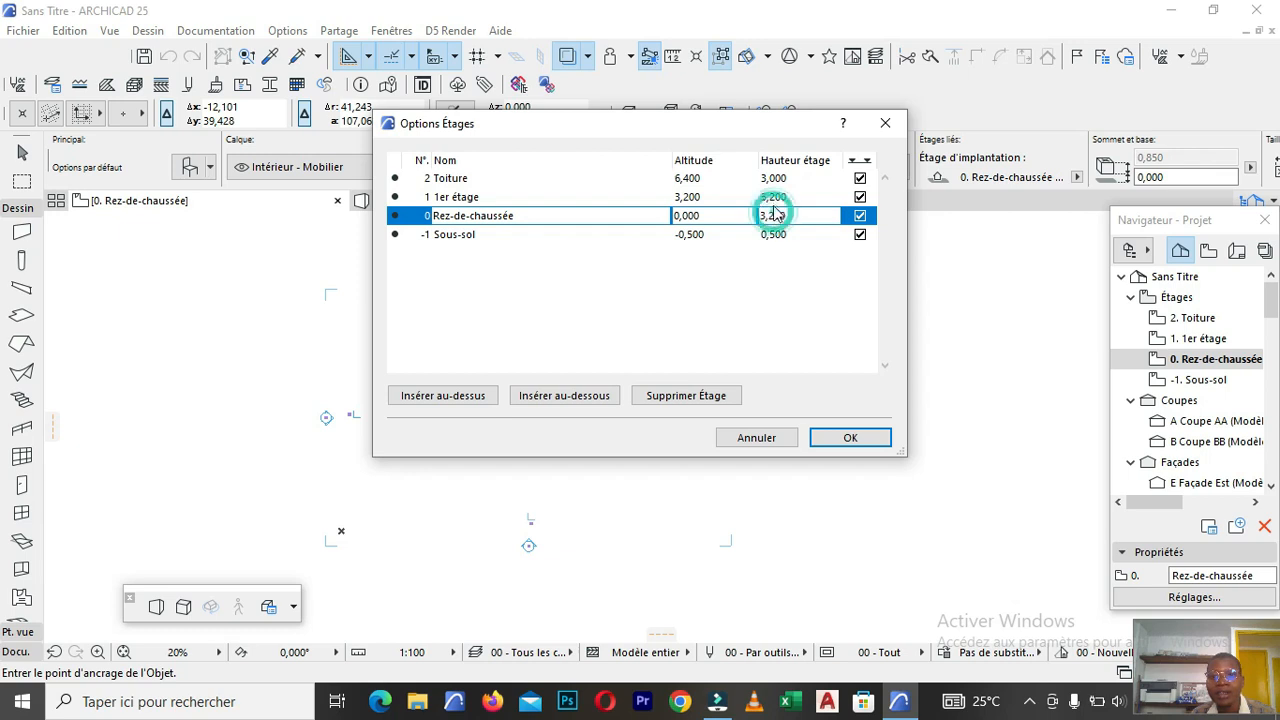
pyautogui.press('Up')
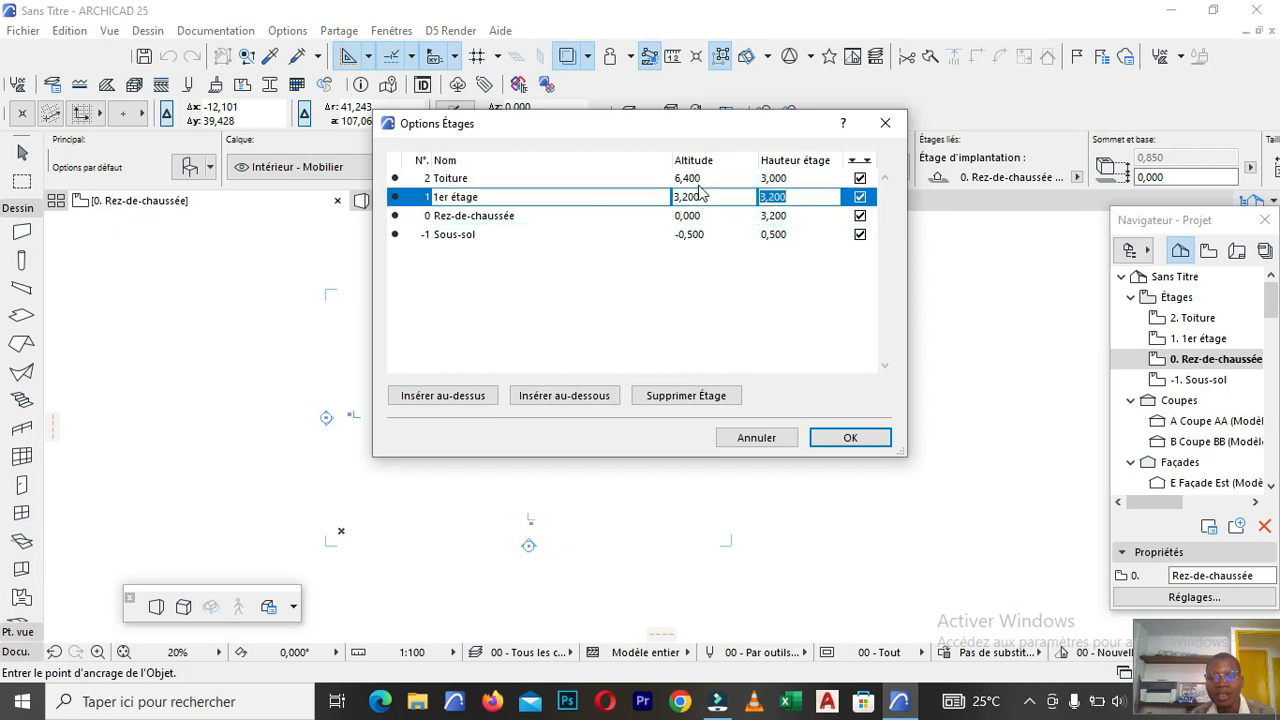
pyautogui.click(790, 199)
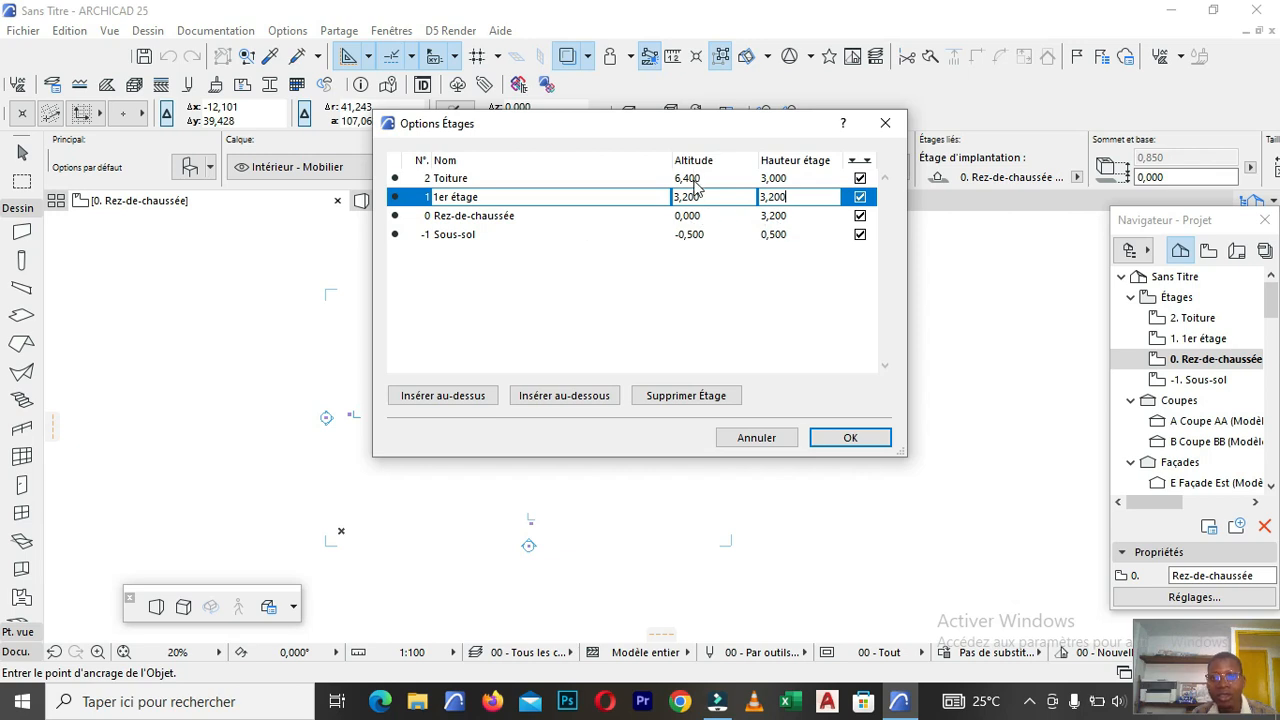
# Set the story height of the Toiture story to 2.
pyautogui.click(791, 179)
pyautogui.click(792, 183)
pyautogui.moveTo(789, 182); pyautogui.dragTo(737, 175)
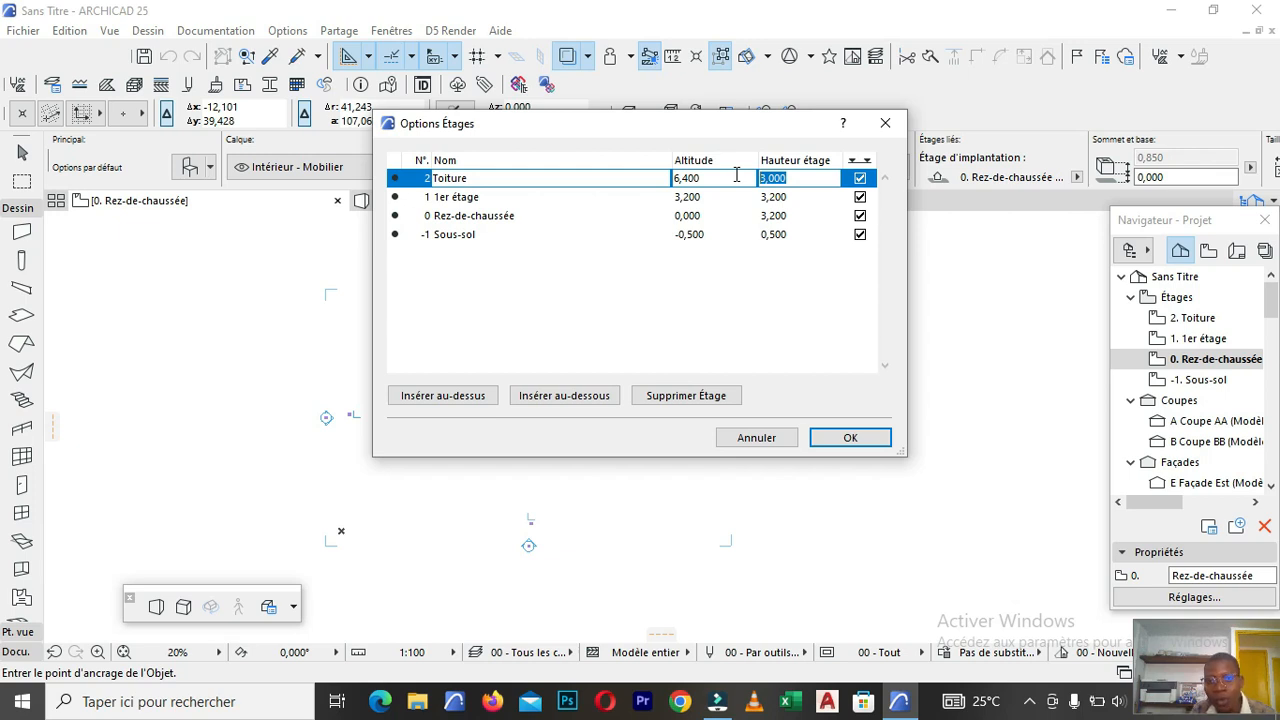
pyautogui.write('2')
pyautogui.press('Return')
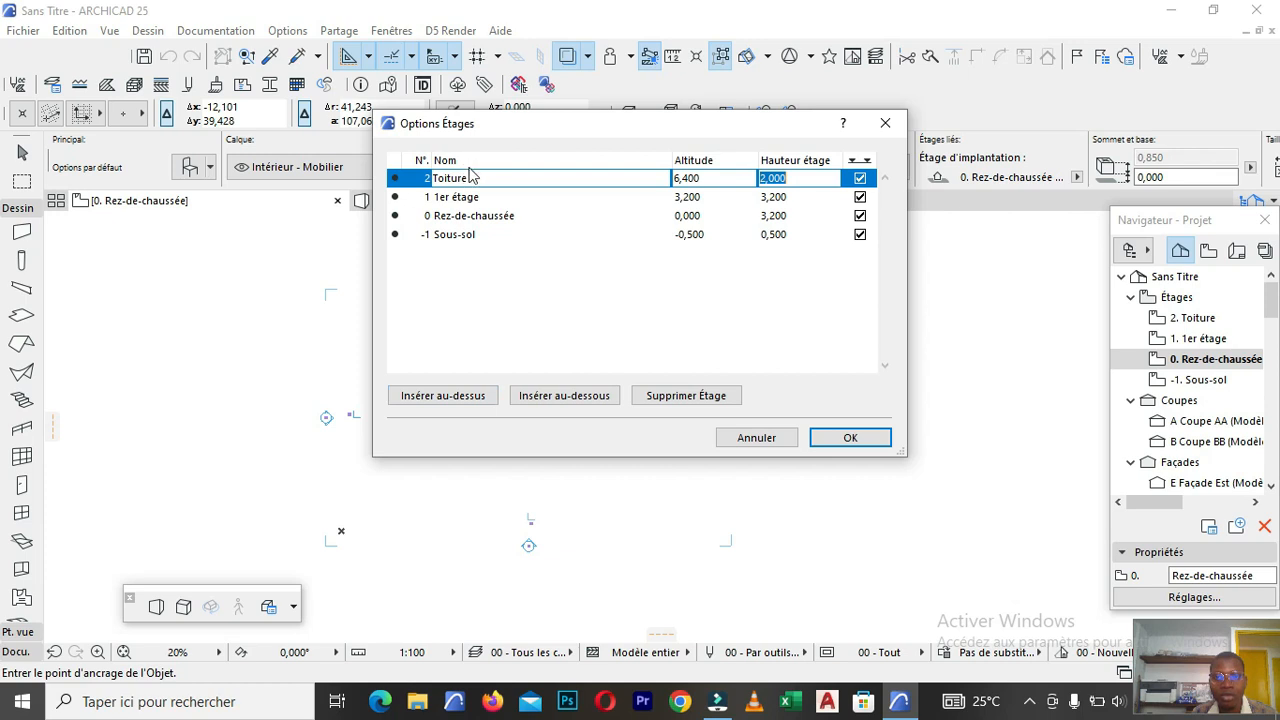
# Try inserting one story above Toiture and another below that new story, and delete both added stories.
pyautogui.click(457, 395)
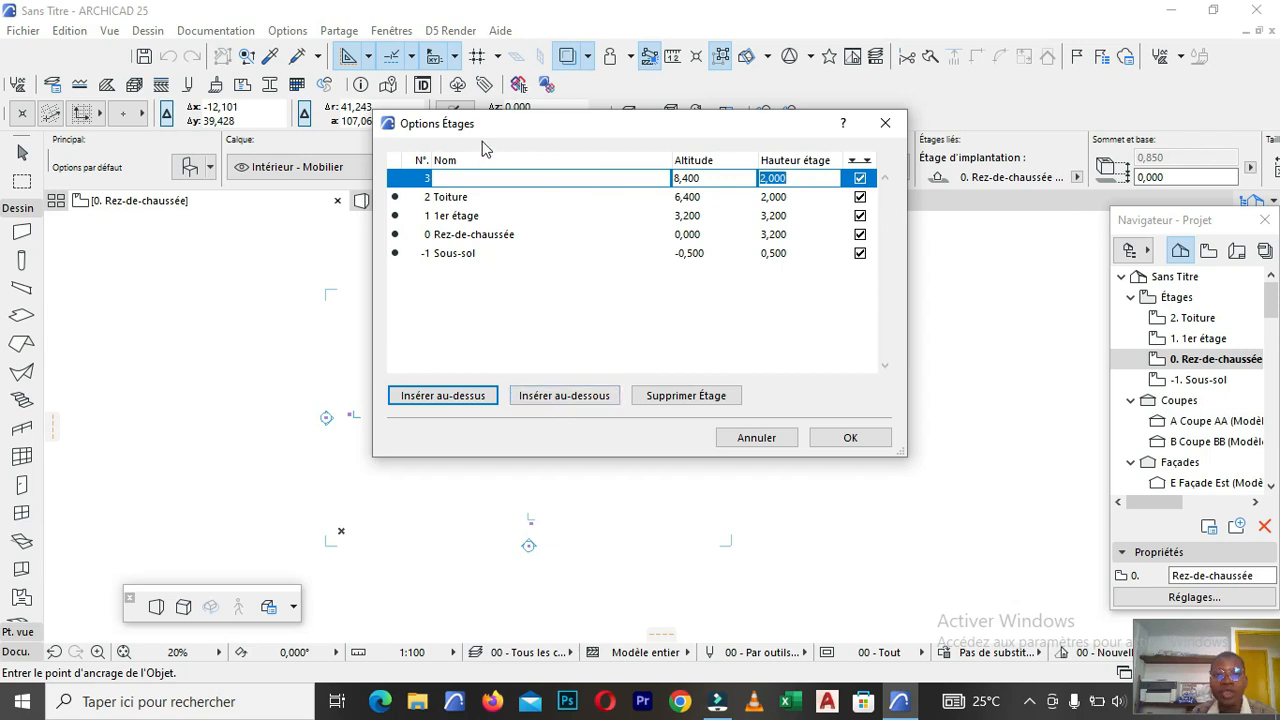
pyautogui.click(590, 397)
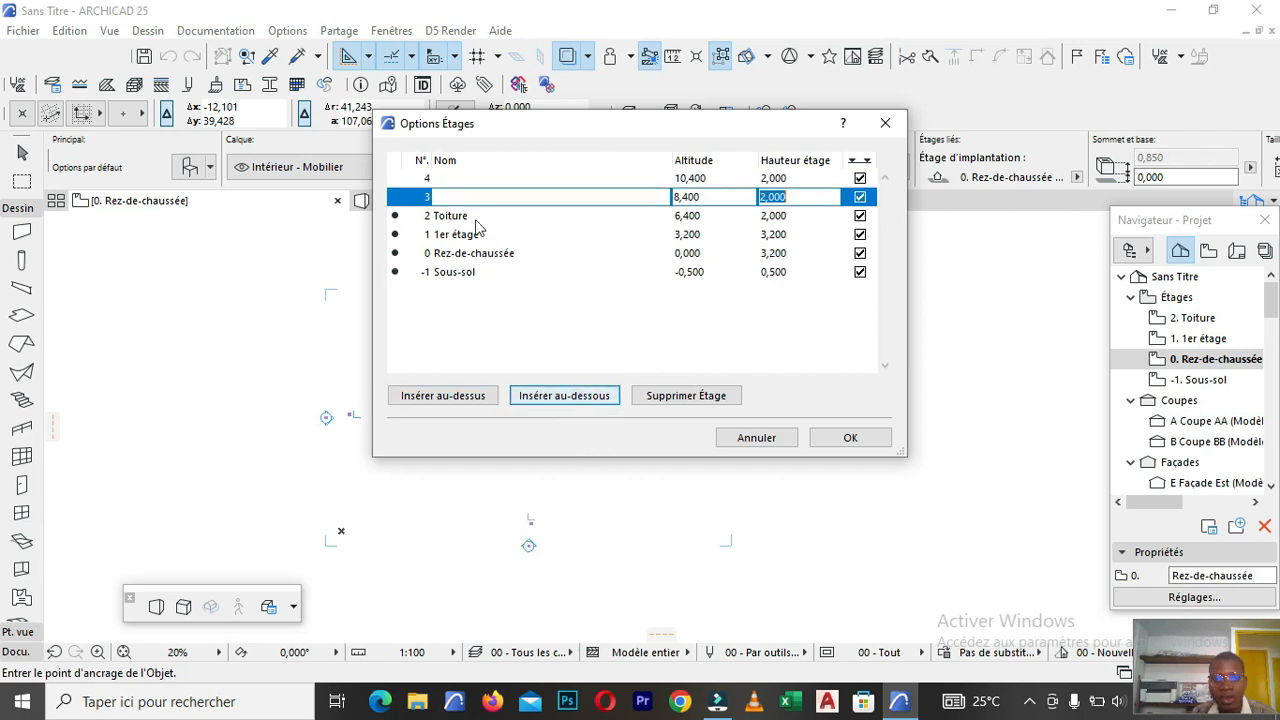
pyautogui.click(700, 398)
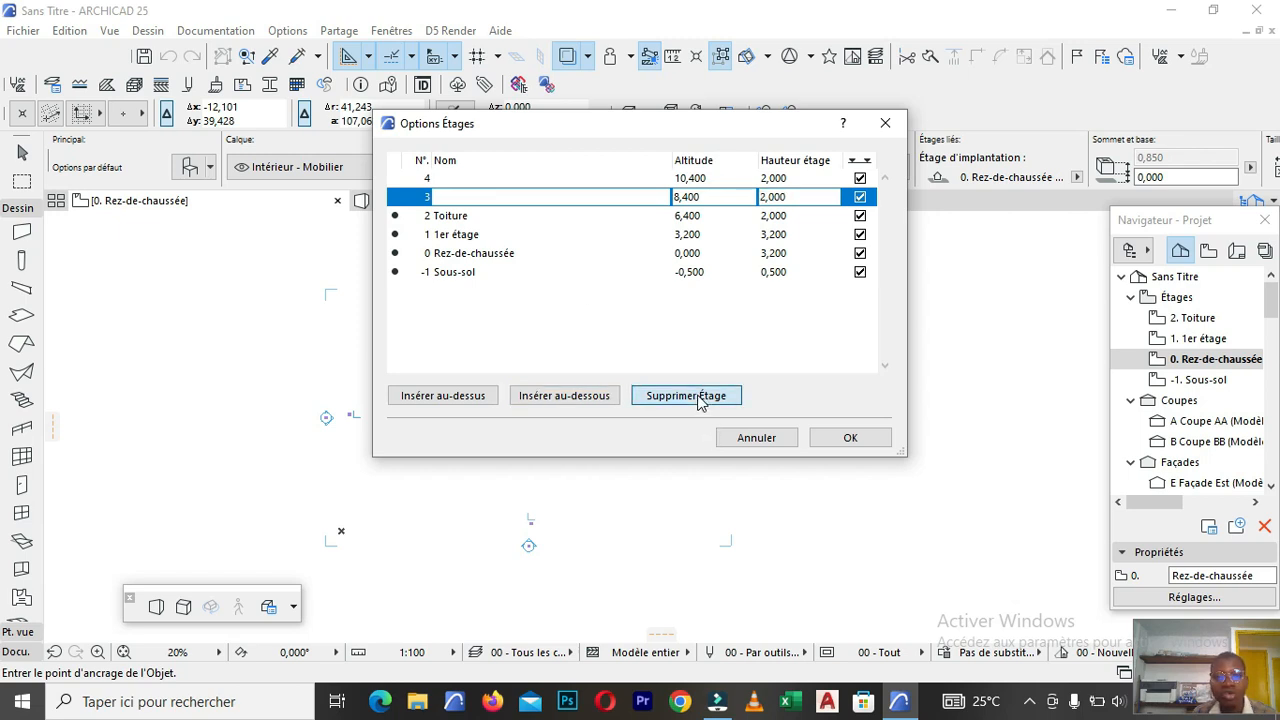
pyautogui.click(686, 398)
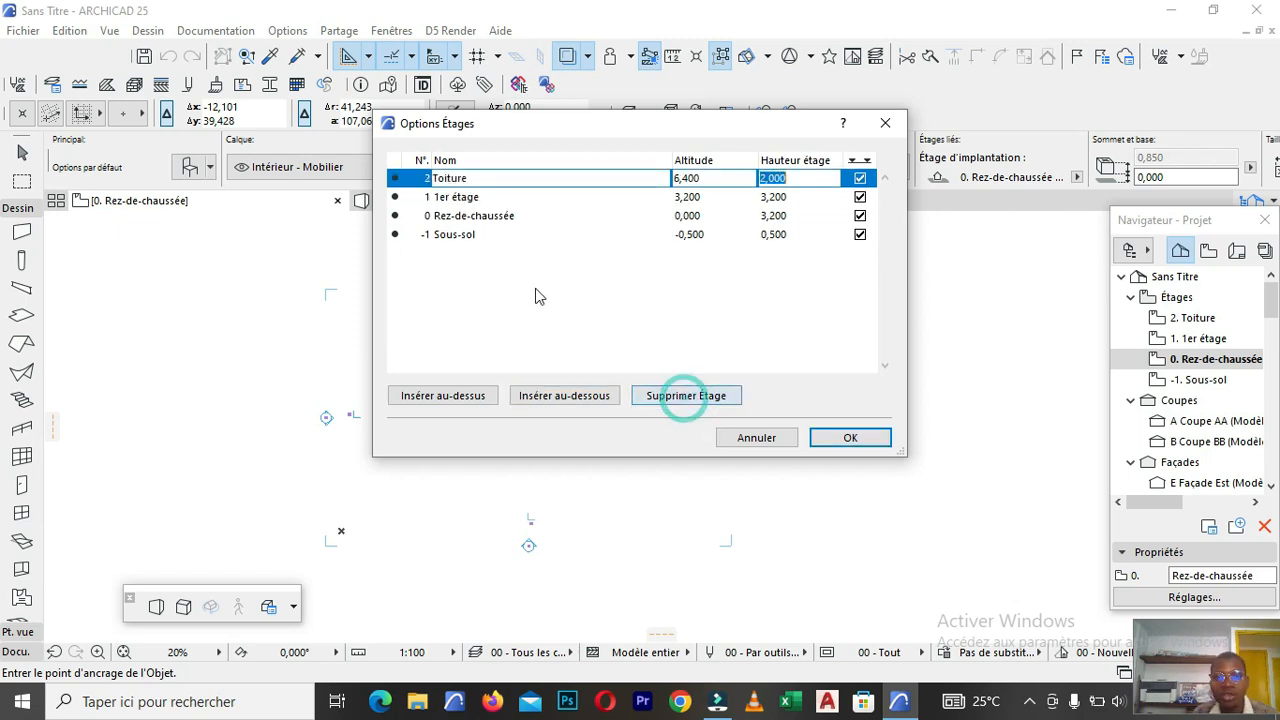
# Accept the modified story settings.
pyautogui.click(850, 438)
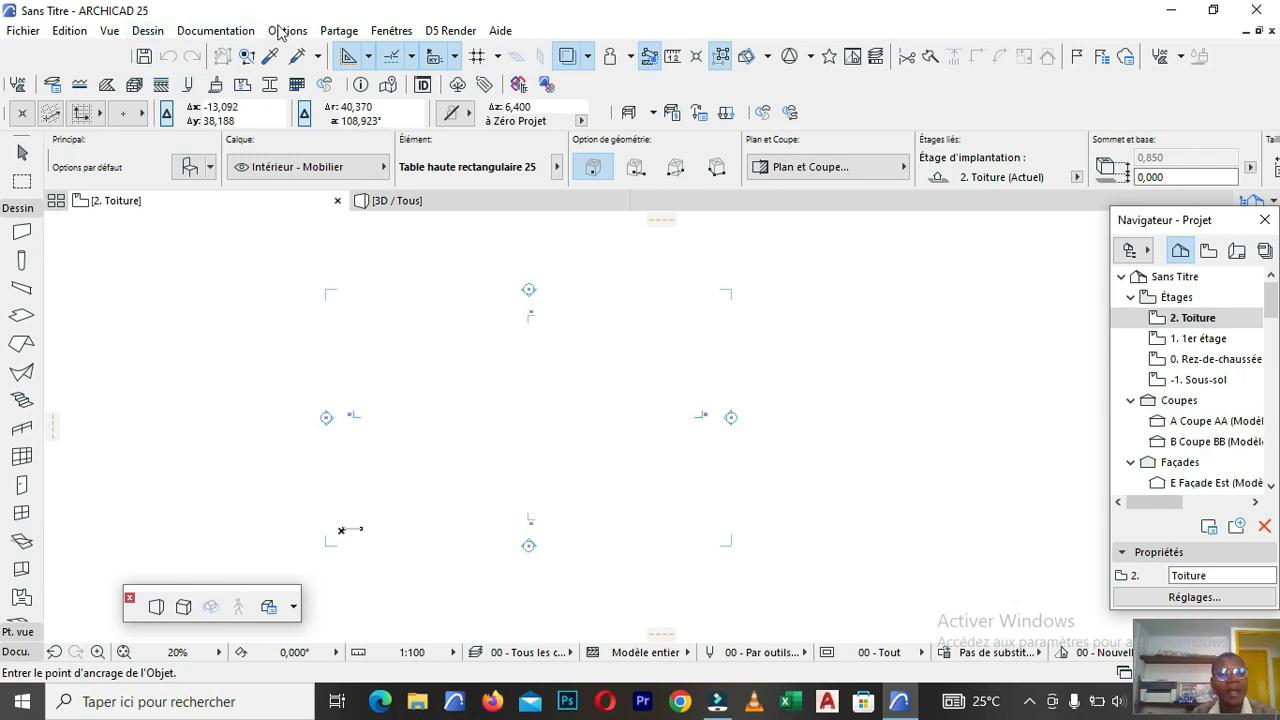
# Examine the available design and documentation commands, including the documentation tools, pen sets and publishing.
pyautogui.click(147, 31)
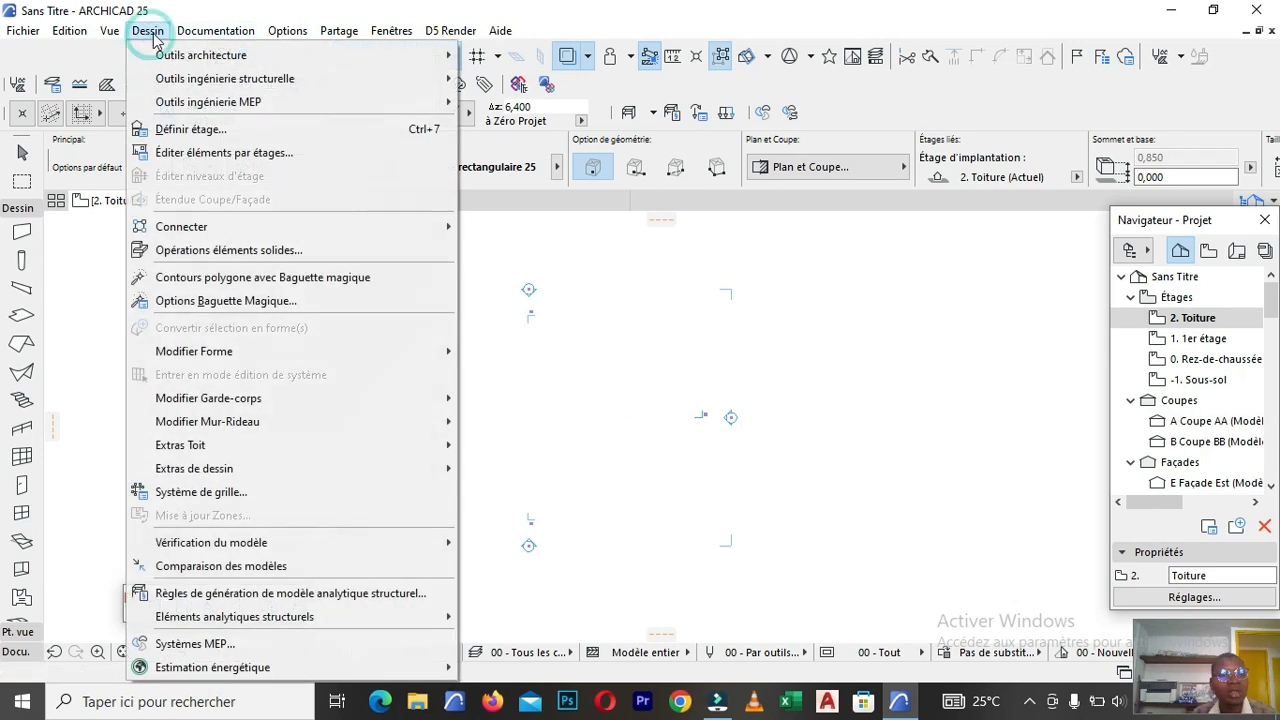
pyautogui.moveTo(190, 36)
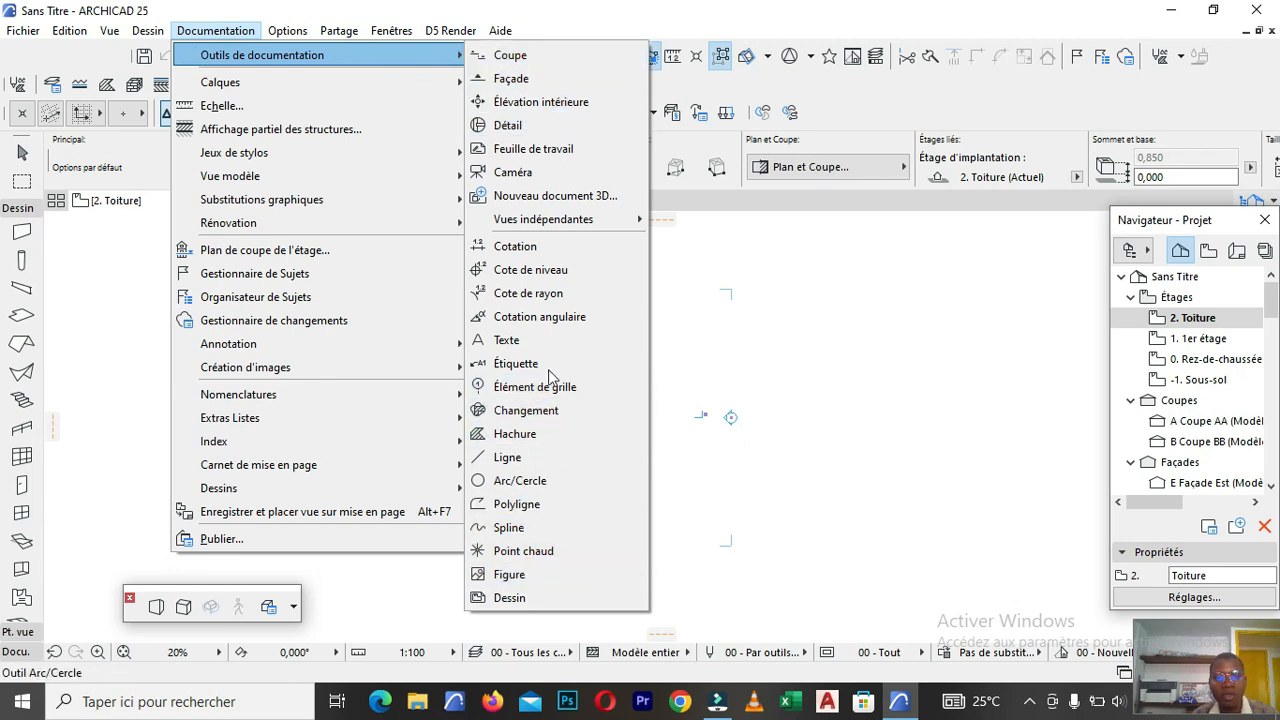
pyautogui.moveTo(224, 88)
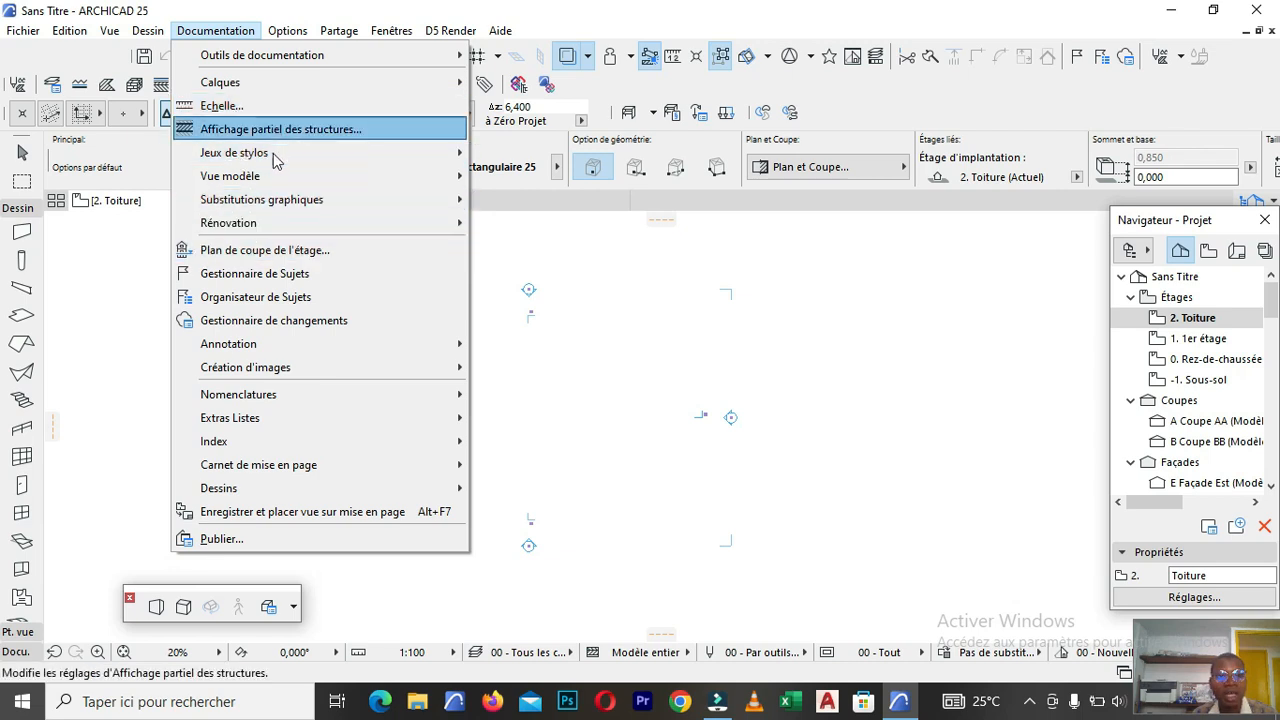
pyautogui.moveTo(268, 156)
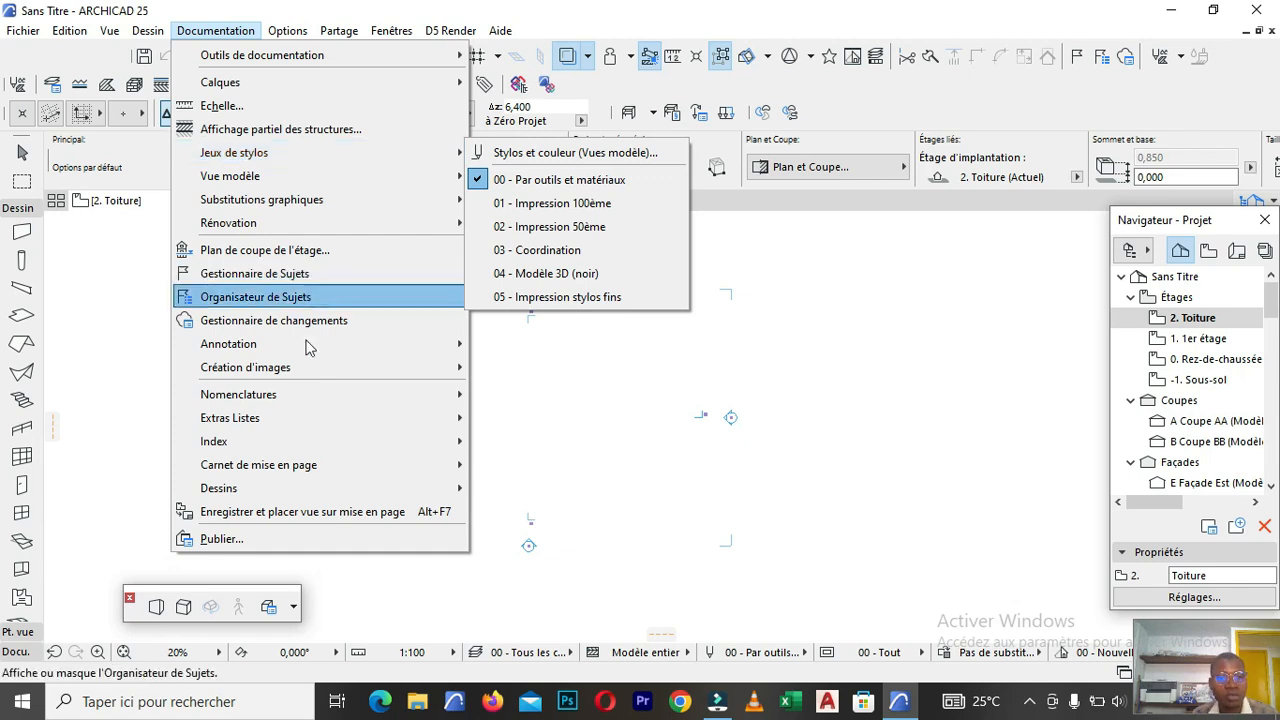
pyautogui.moveTo(317, 366)
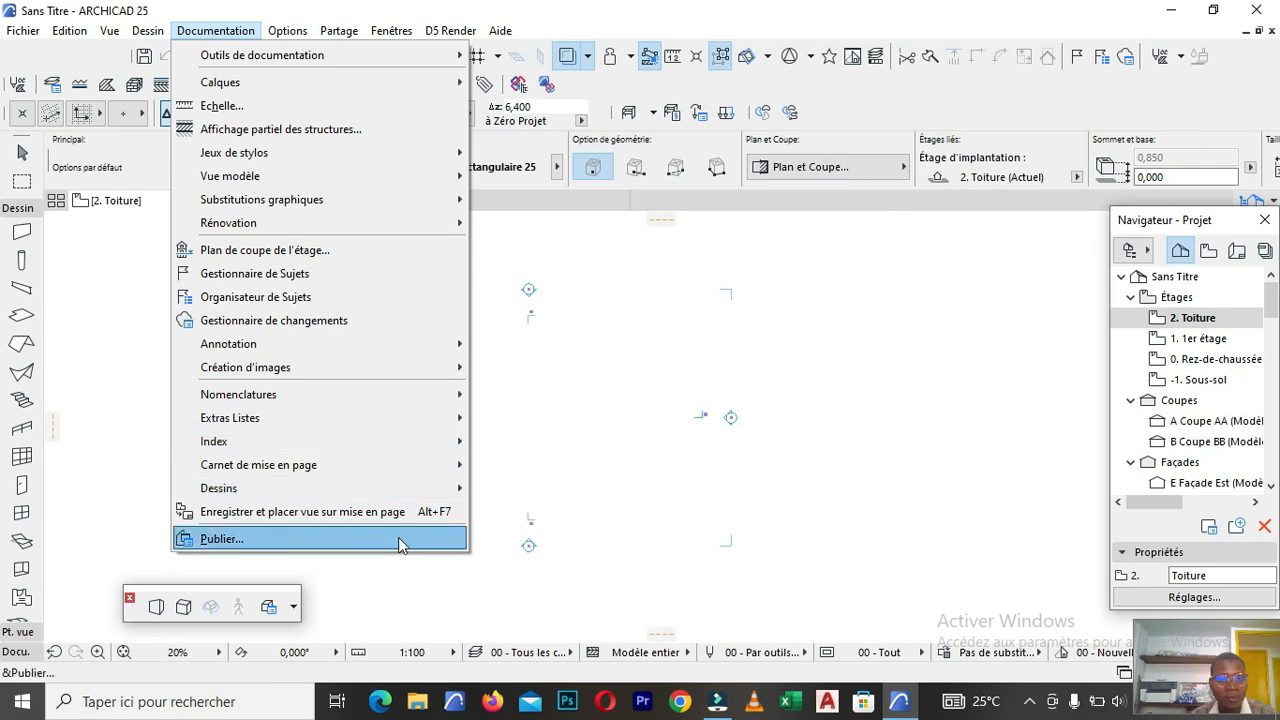
pyautogui.click(553, 358)
# Examine the available option, teamwork sharing and window commands, including the element attributes and palettes.
pyautogui.click(284, 32)
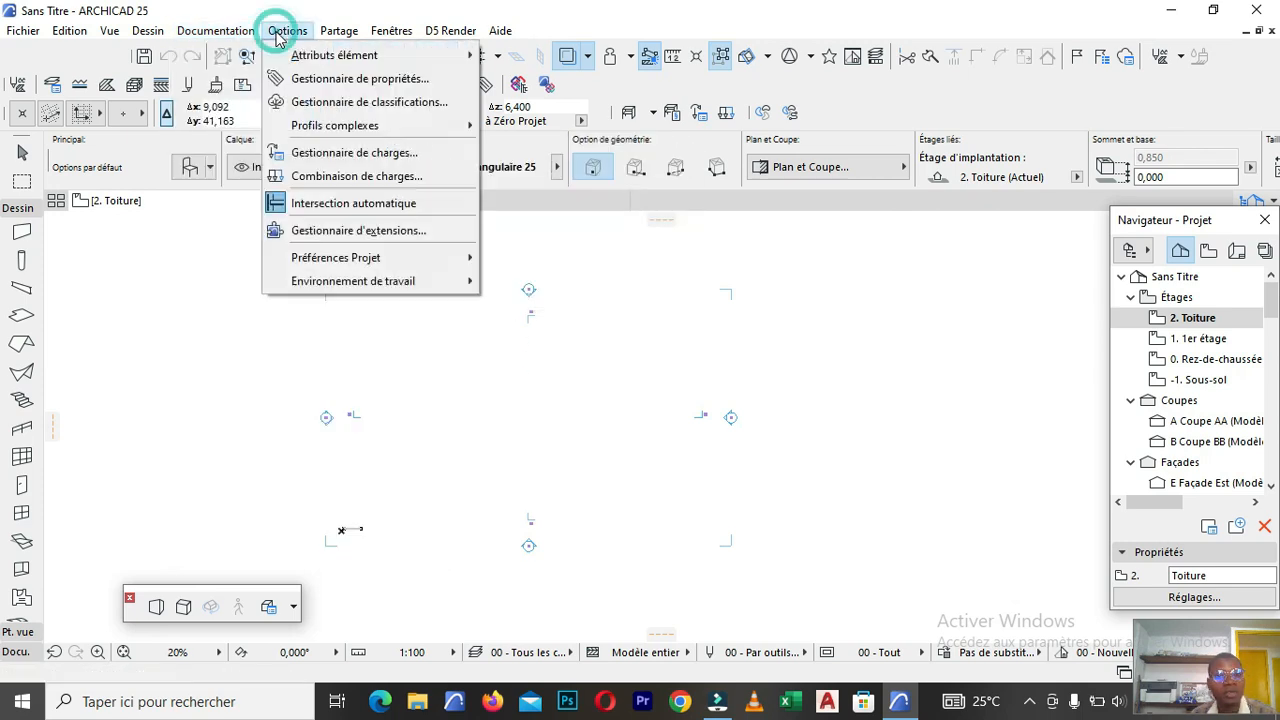
pyautogui.moveTo(285, 58)
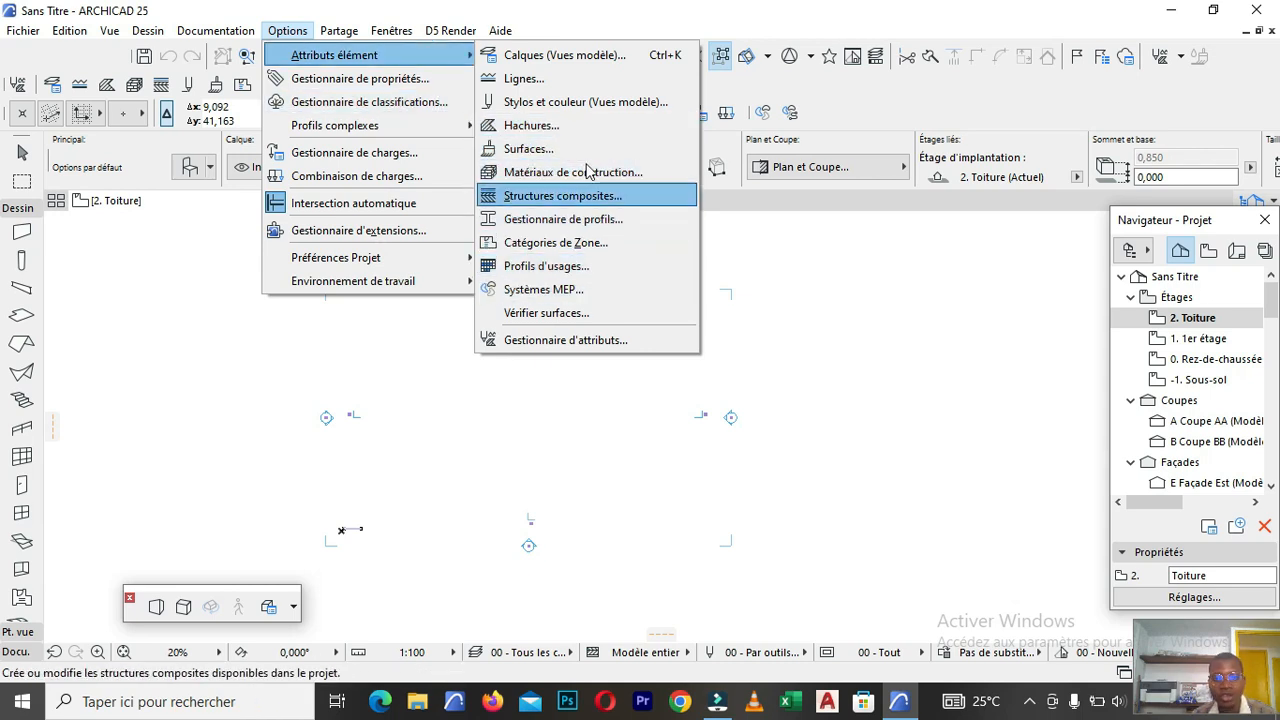
pyautogui.click(338, 386)
pyautogui.click(339, 31)
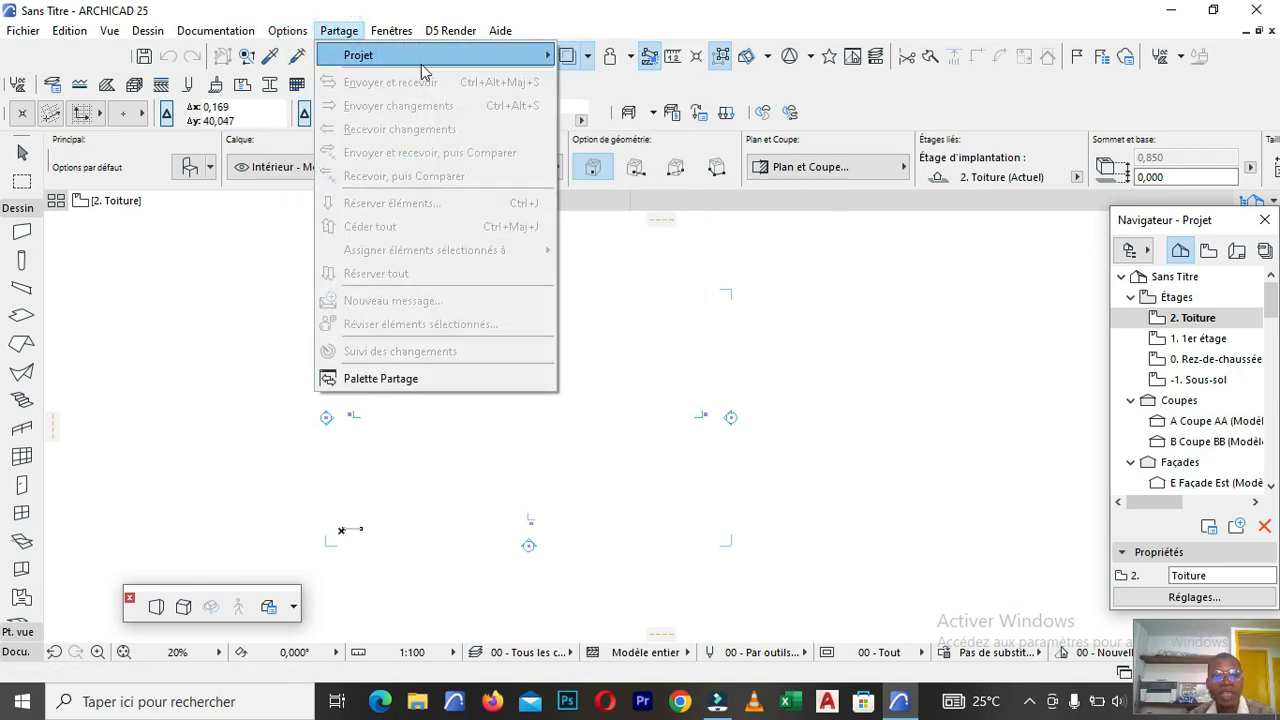
pyautogui.click(340, 30)
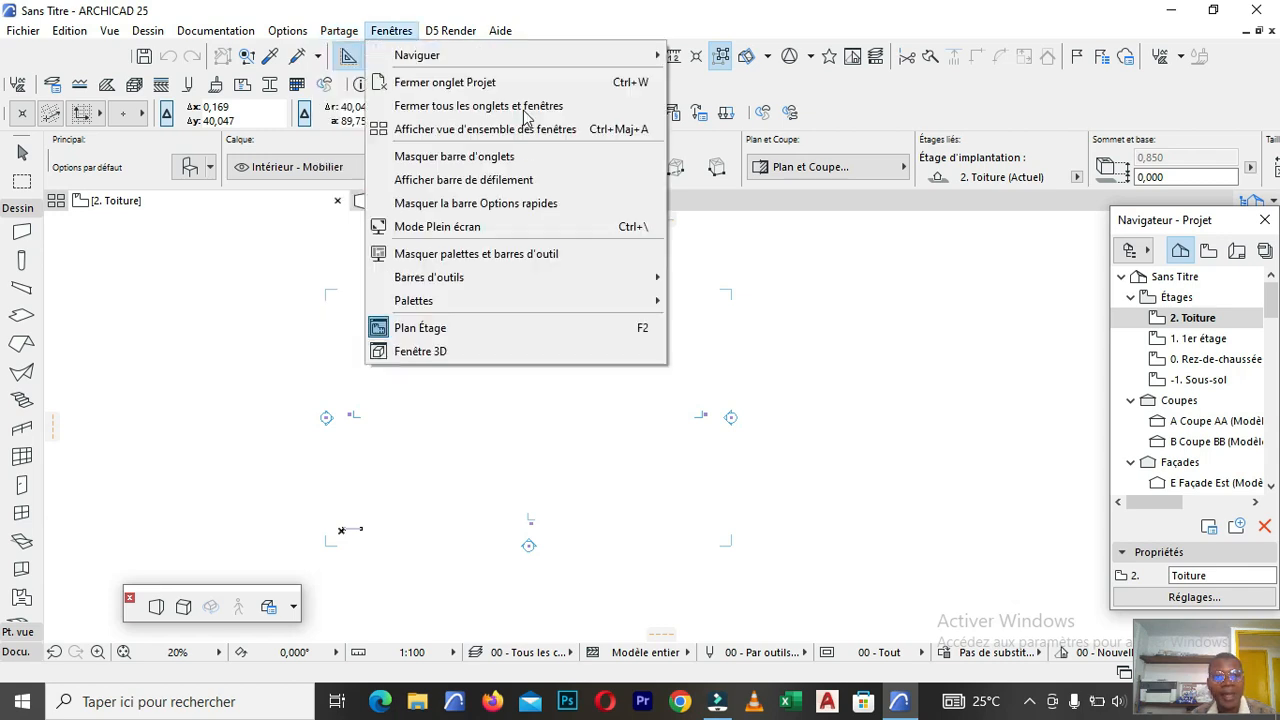
pyautogui.click(338, 30)
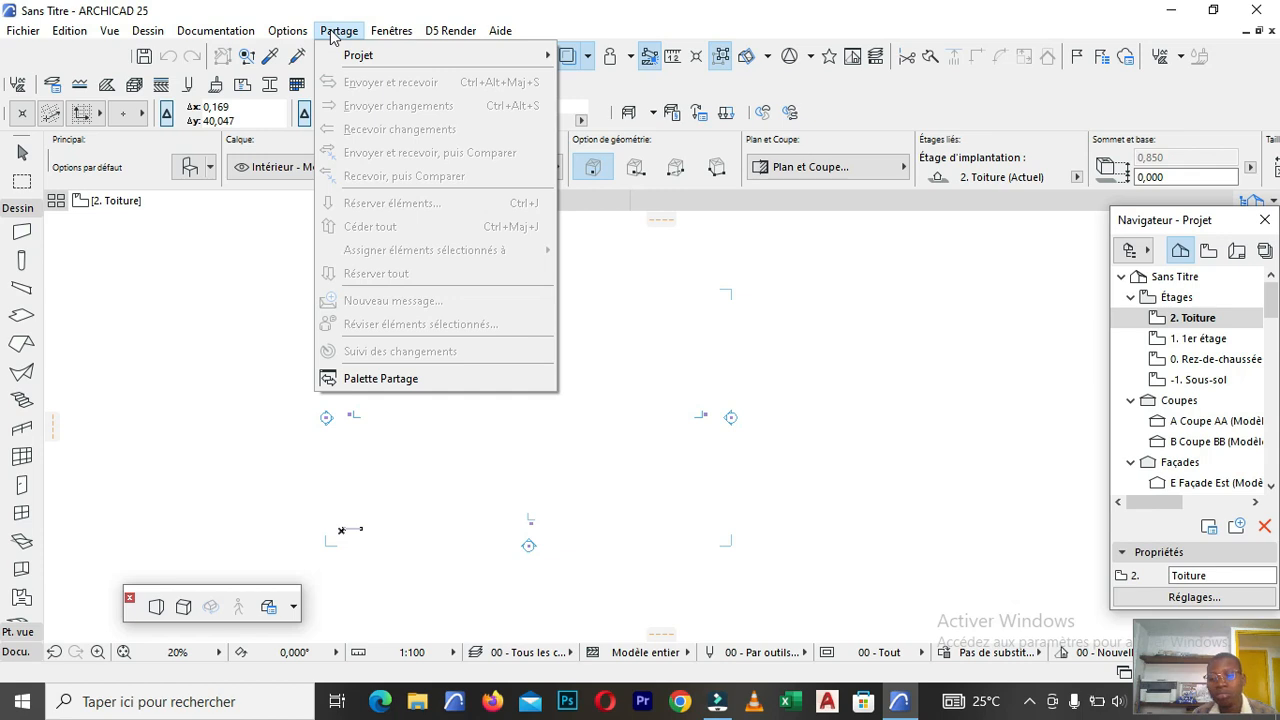
pyautogui.moveTo(393, 31)
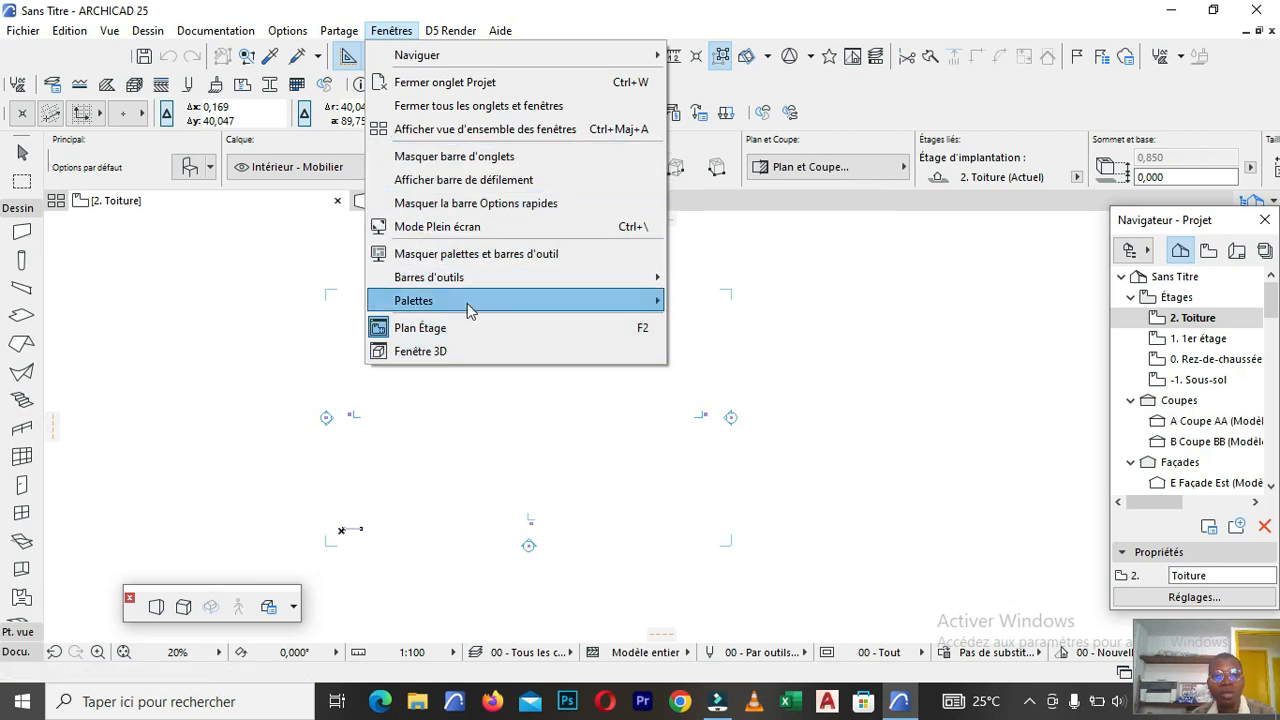
pyautogui.moveTo(467, 303)
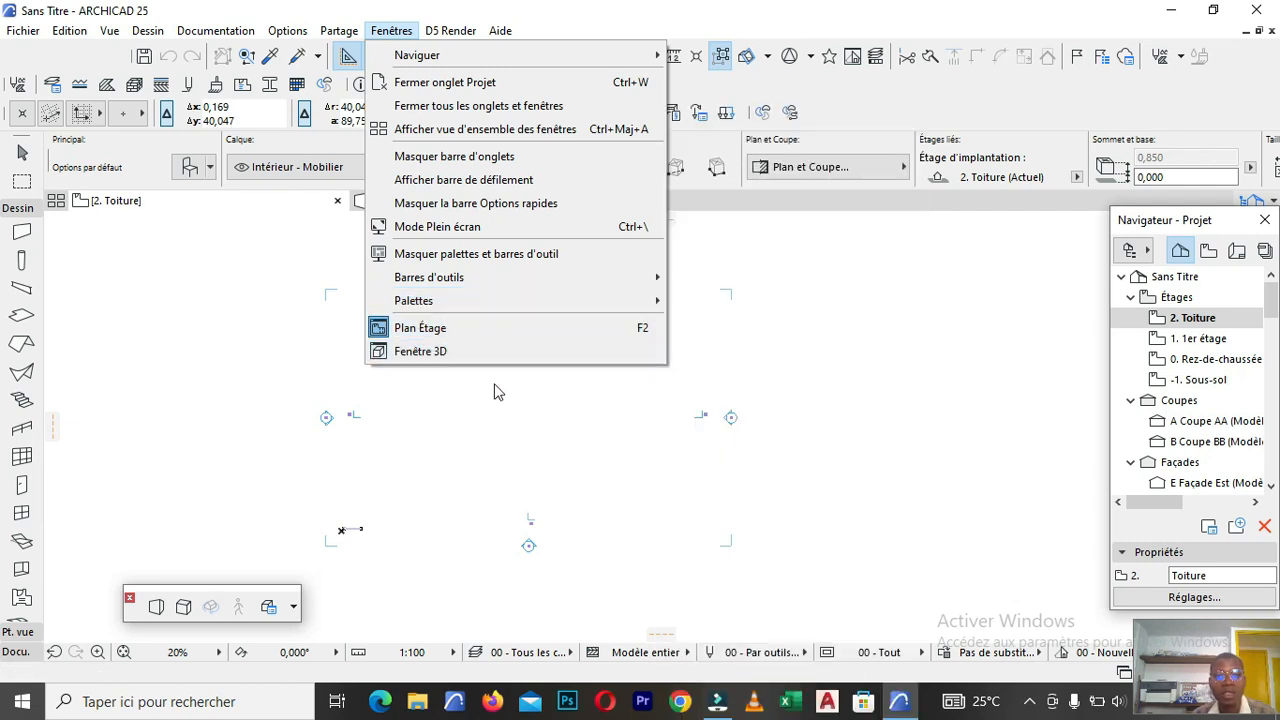
pyautogui.click(608, 478)
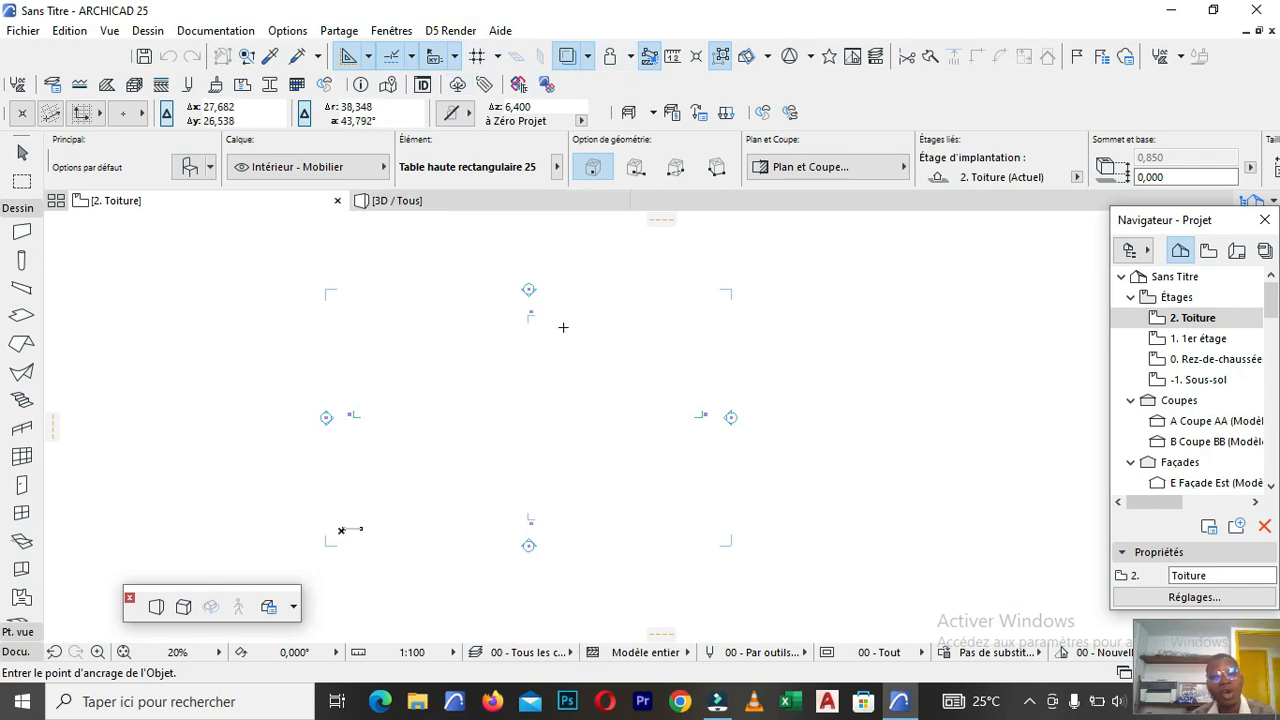
pyautogui.scroll(-2, 552, 340)
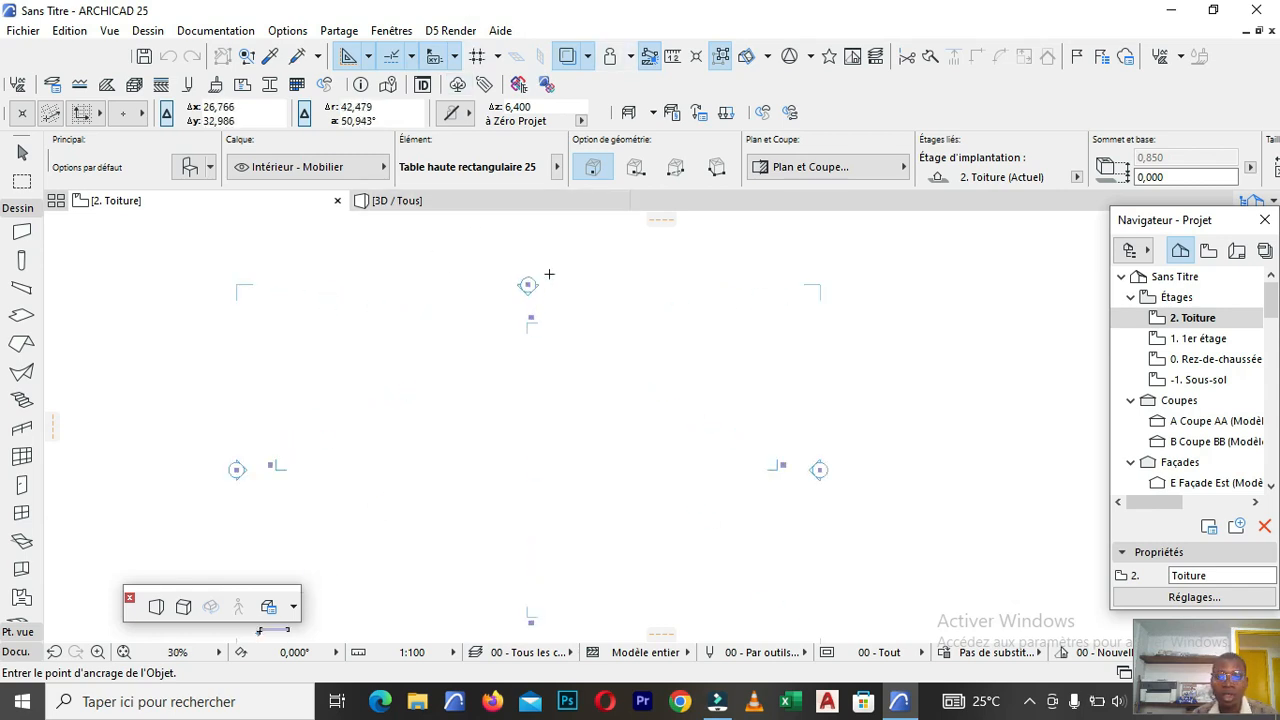
pyautogui.scroll(2, 543, 280)
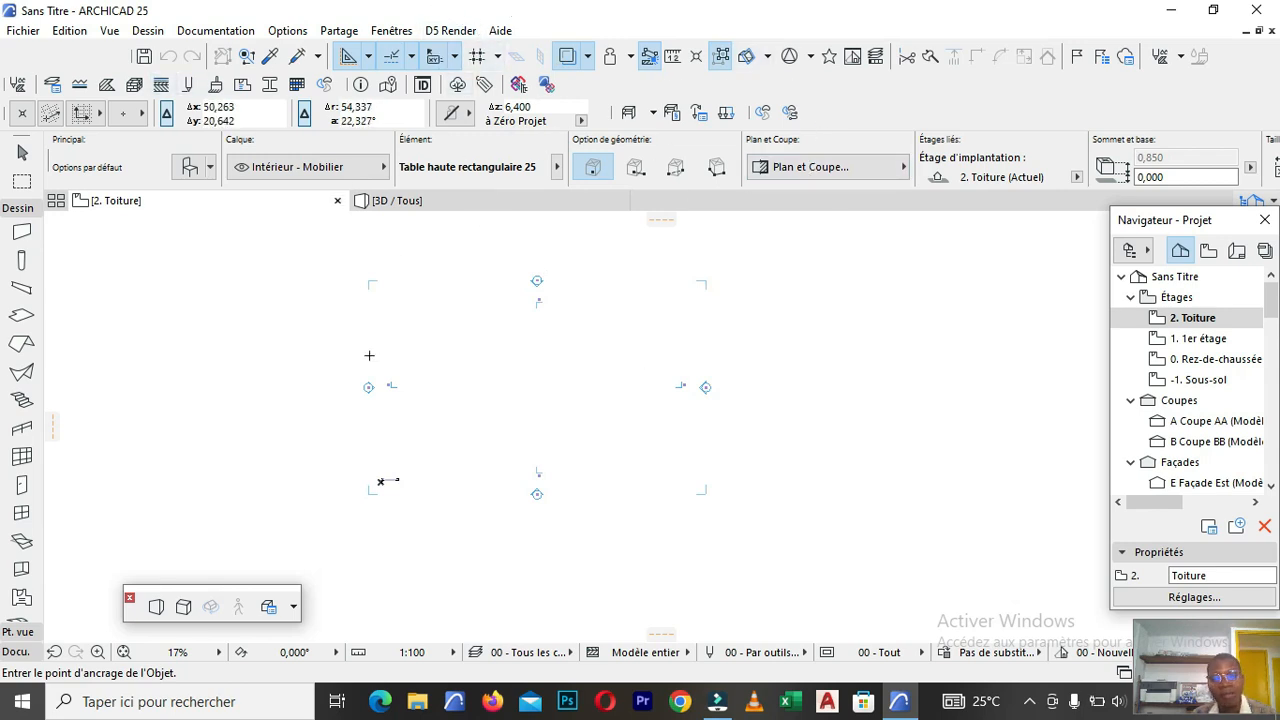
pyautogui.scroll(3, 532, 318)
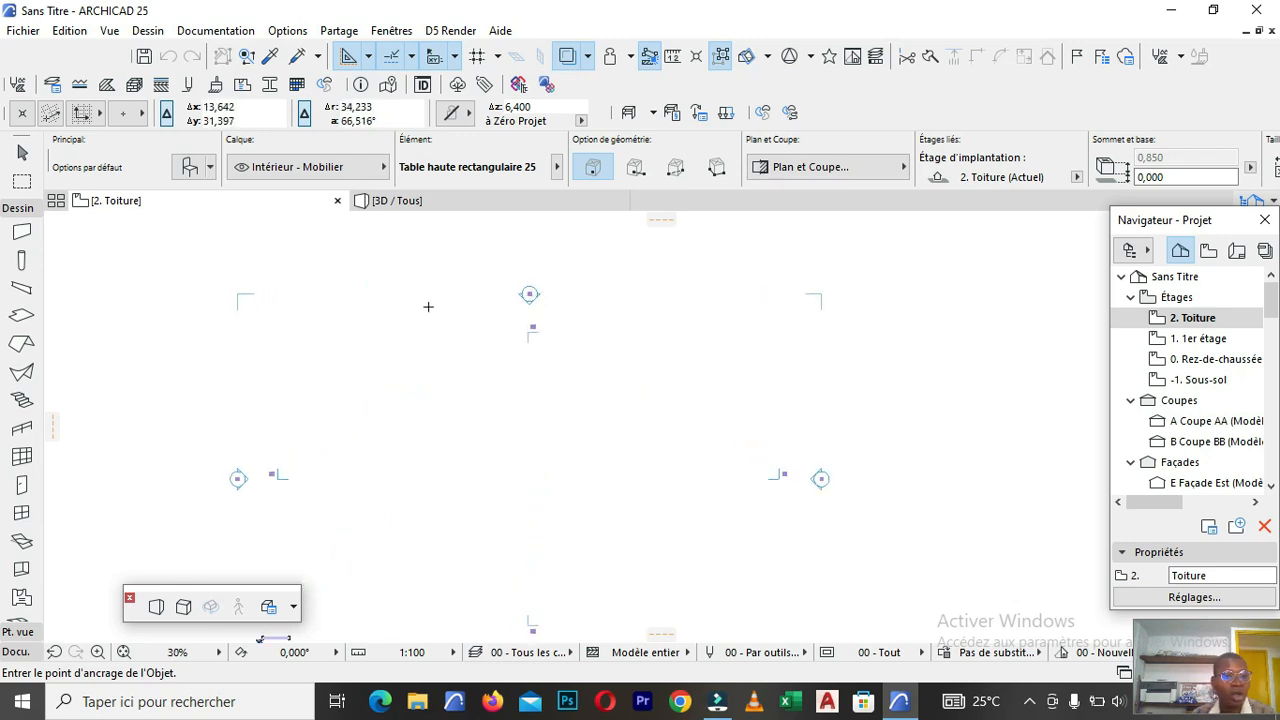
pyautogui.scroll(-3, 437, 306)
pyautogui.scroll(3, 449, 422)
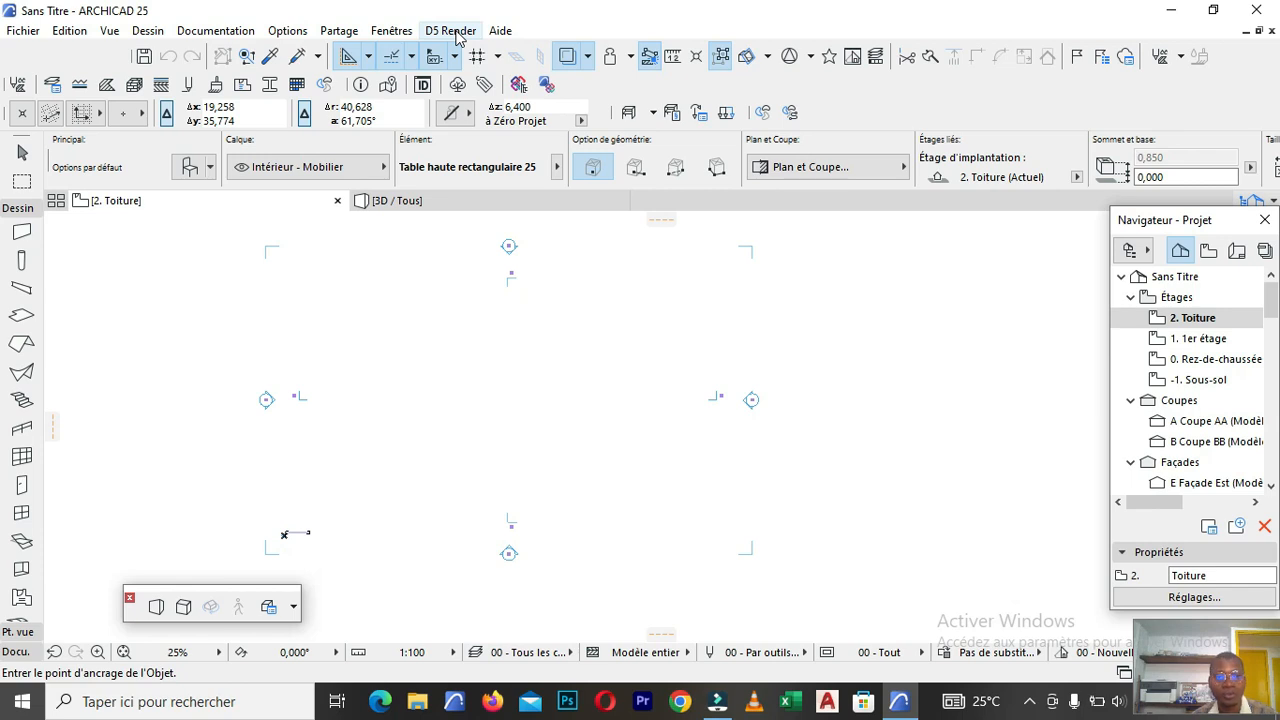
# Examine the available help commands, including online training, updates and licence information.
pyautogui.click(500, 32)
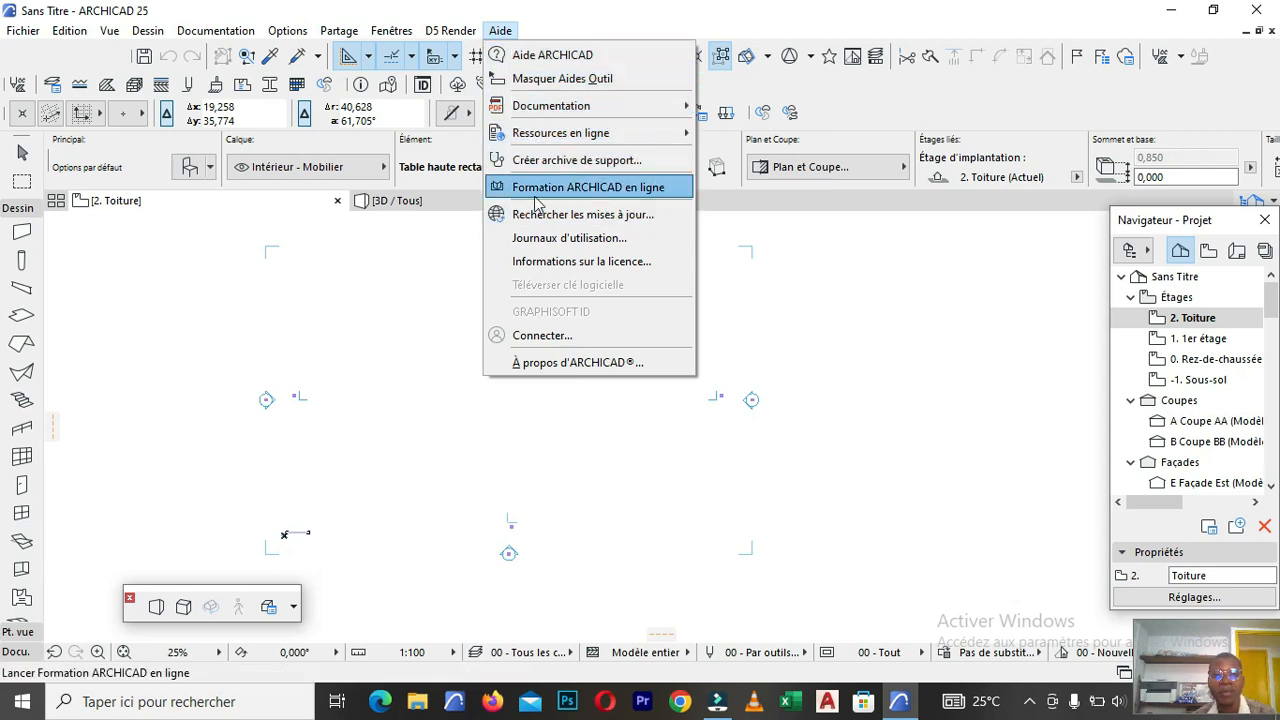
pyautogui.click(358, 314)
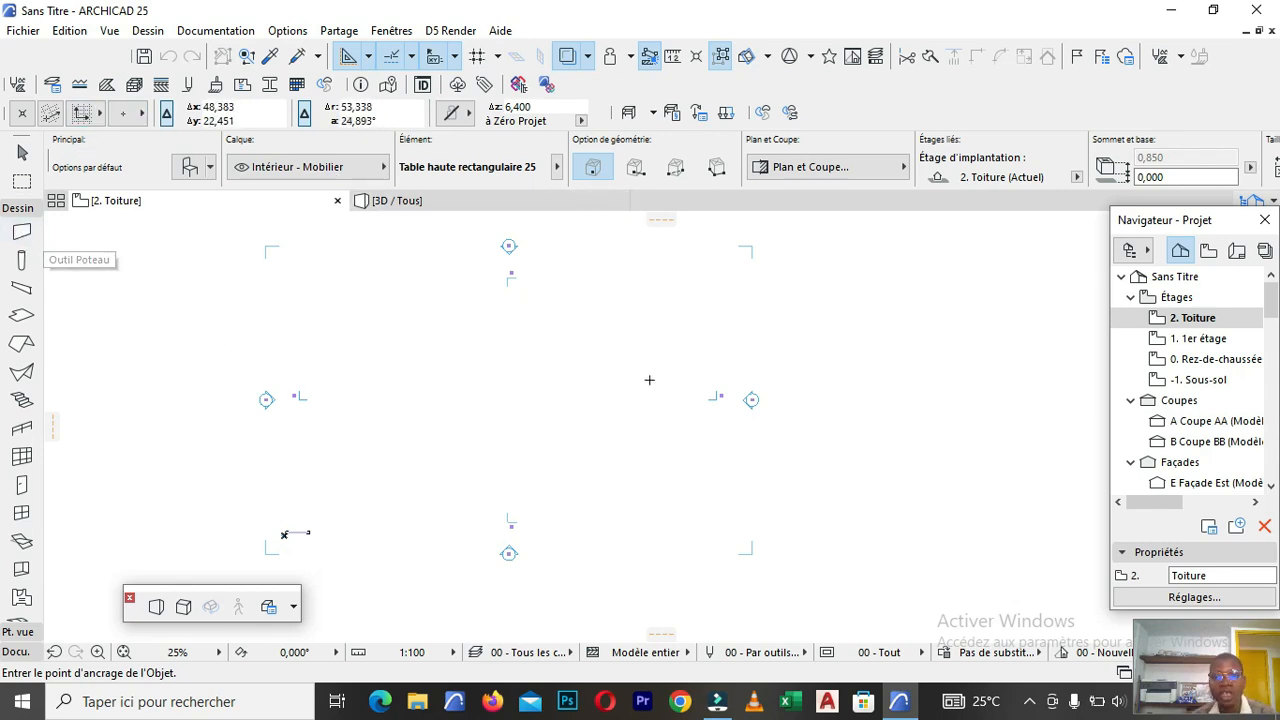
pyautogui.scroll(-3, 634, 360)
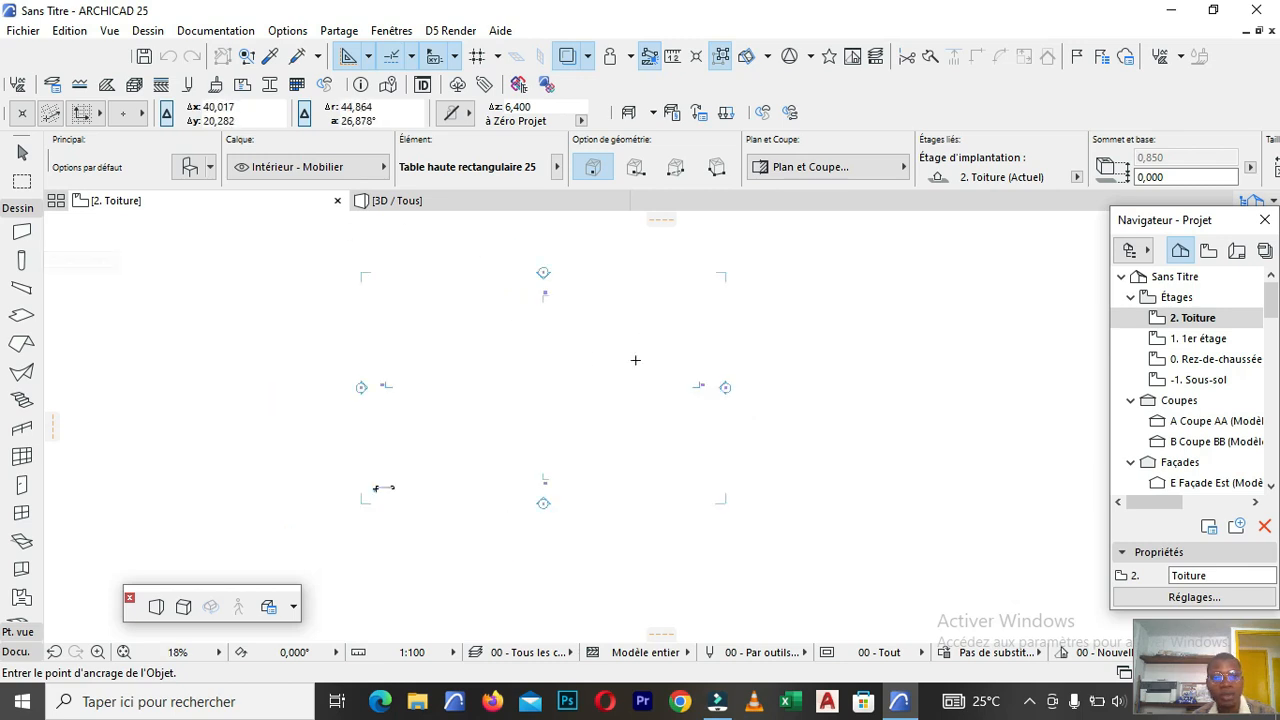
pyautogui.scroll(2, 546, 318)
pyautogui.scroll(-1, 600, 422)
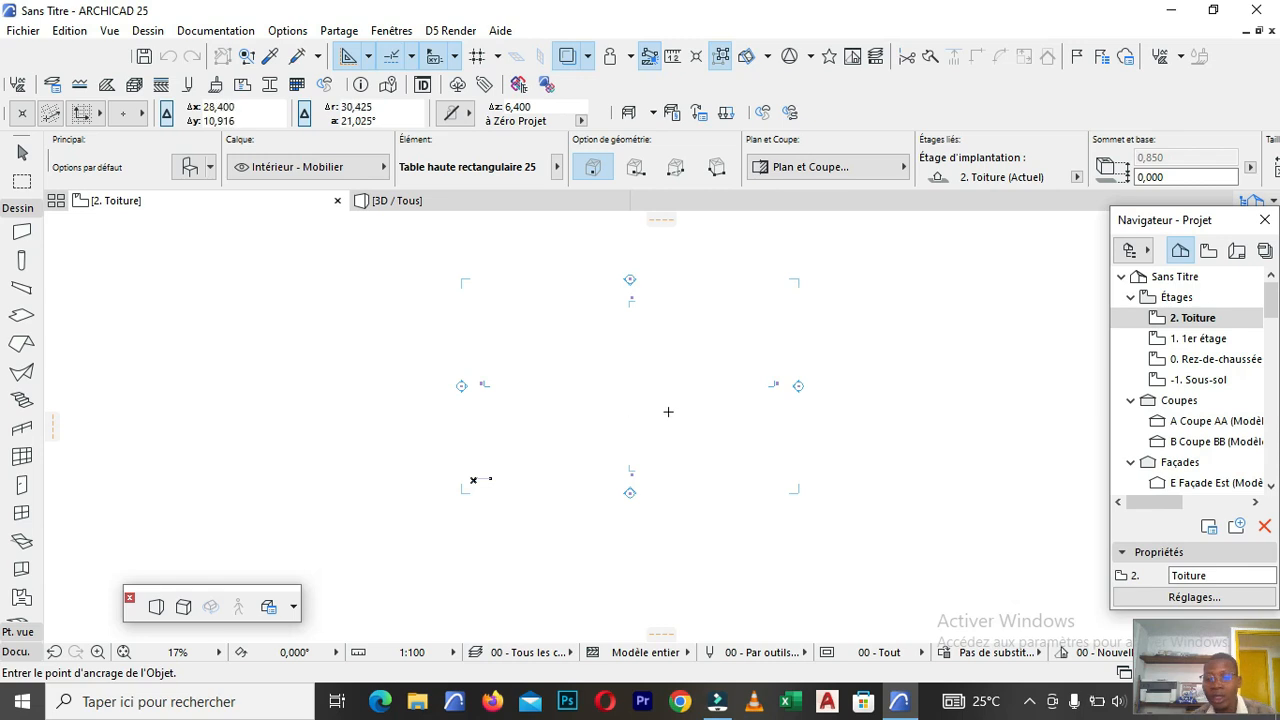
pyautogui.scroll(3, 640, 295)
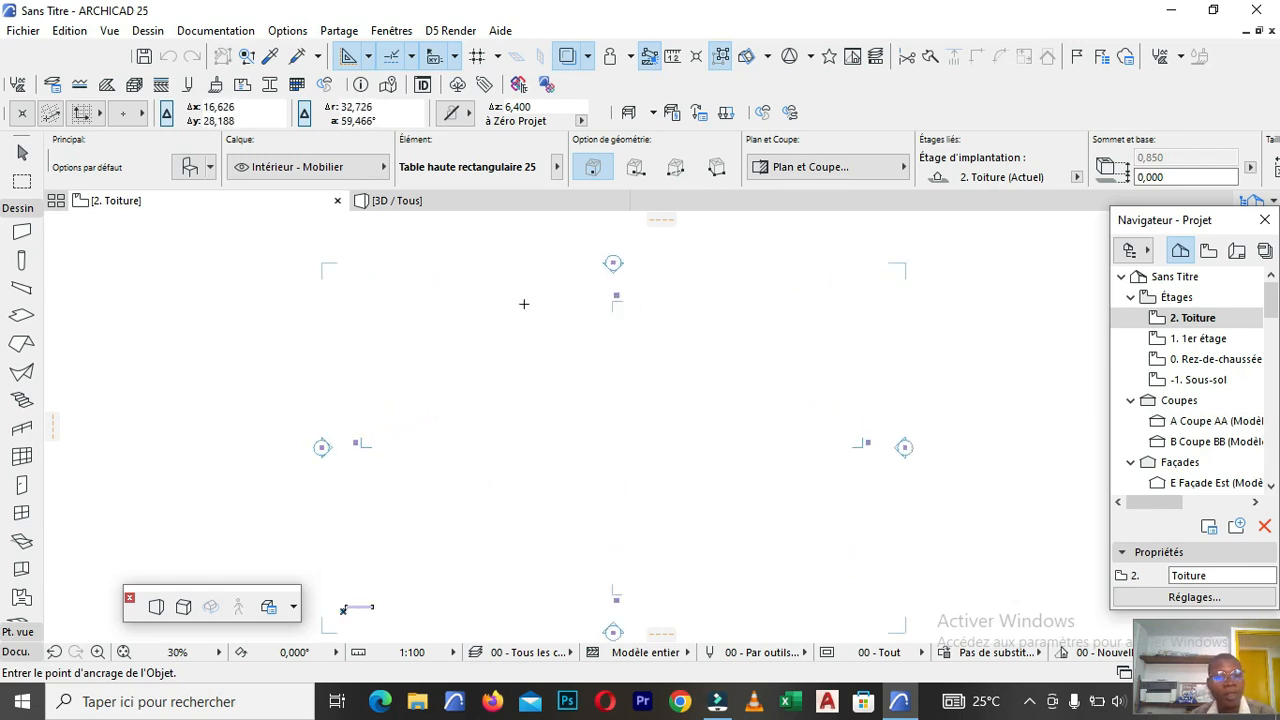
pyautogui.scroll(-4, 523, 304)
pyautogui.scroll(2, 494, 354)
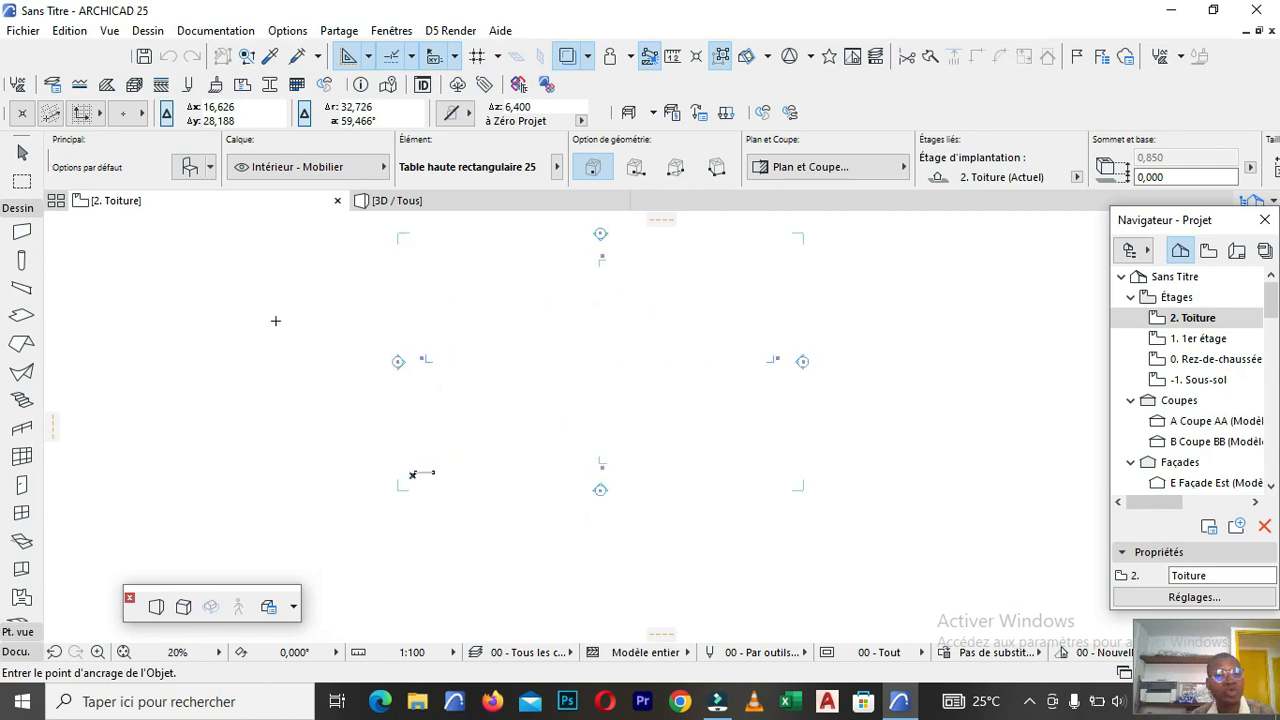
pyautogui.scroll(-2, 477, 289)
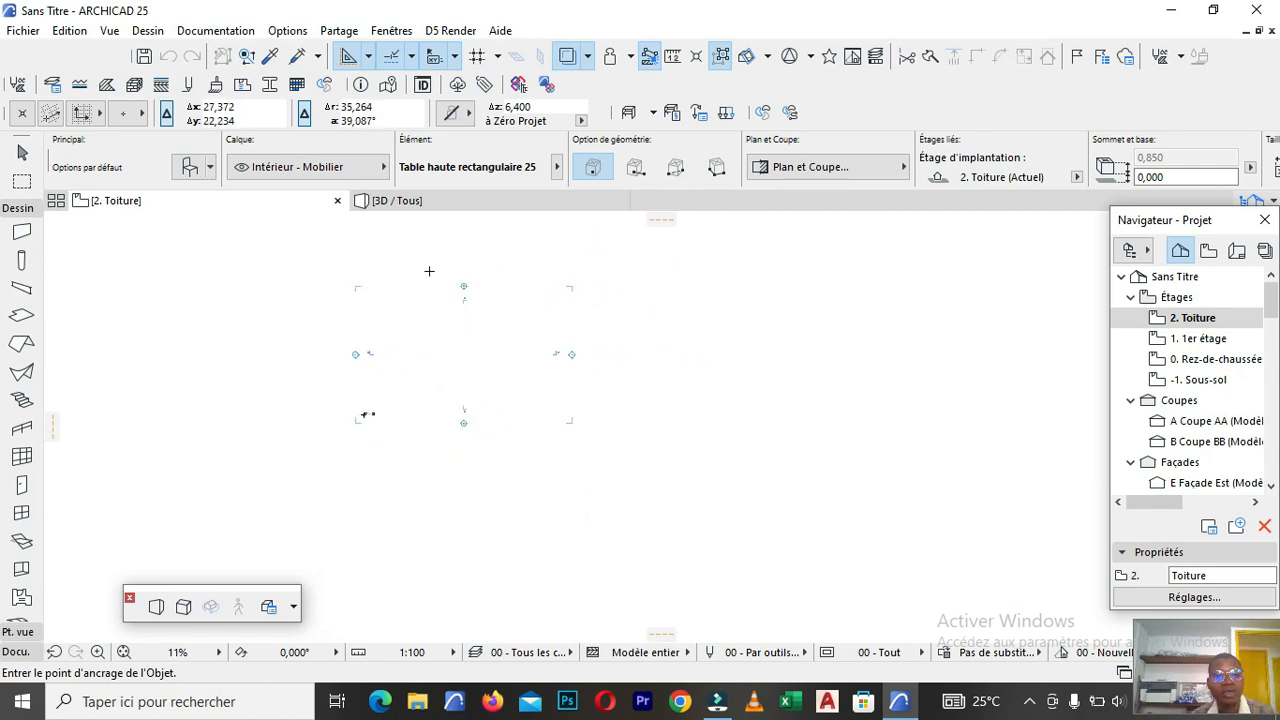
pyautogui.scroll(1, 429, 262)
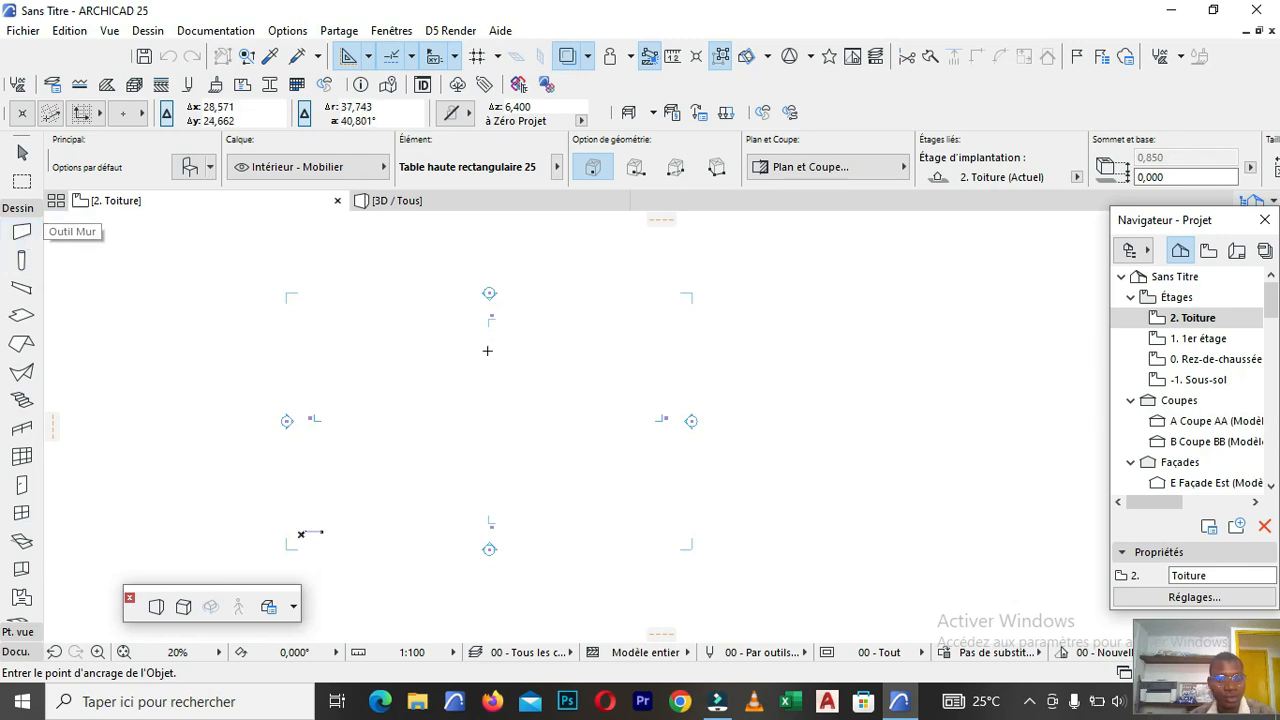
pyautogui.scroll(-1, 417, 349)
pyautogui.scroll(3, 273, 294)
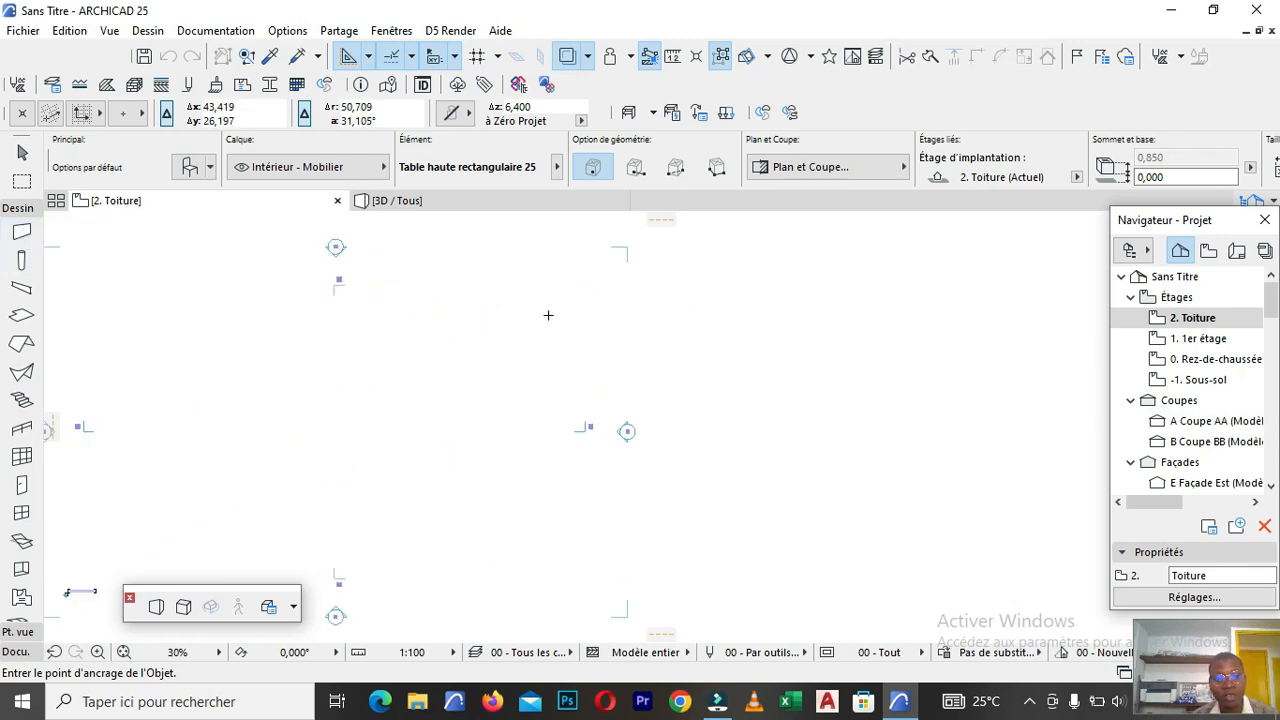
pyautogui.scroll(-4, 397, 346)
pyautogui.scroll(2, 274, 297)
pyautogui.scroll(2, 484, 310)
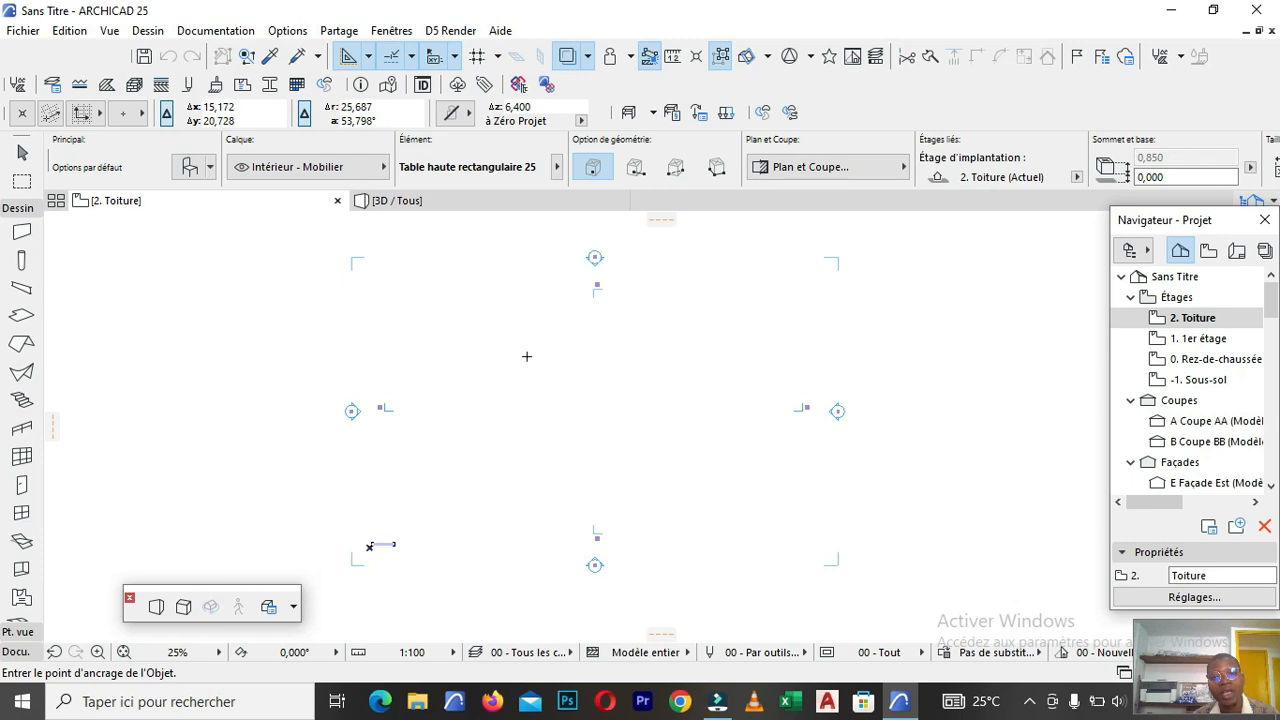
pyautogui.scroll(-2, 550, 358)
pyautogui.scroll(2, 487, 297)
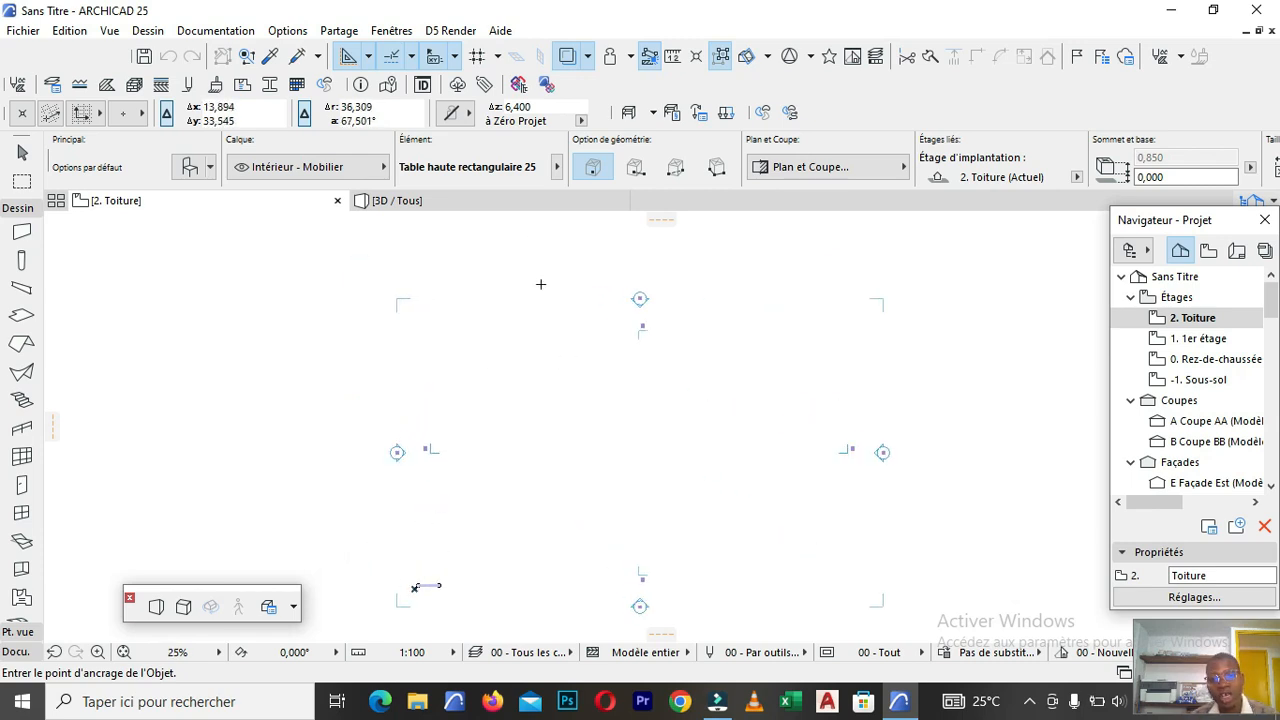
pyautogui.scroll(-4, 543, 283)
pyautogui.scroll(3, 585, 272)
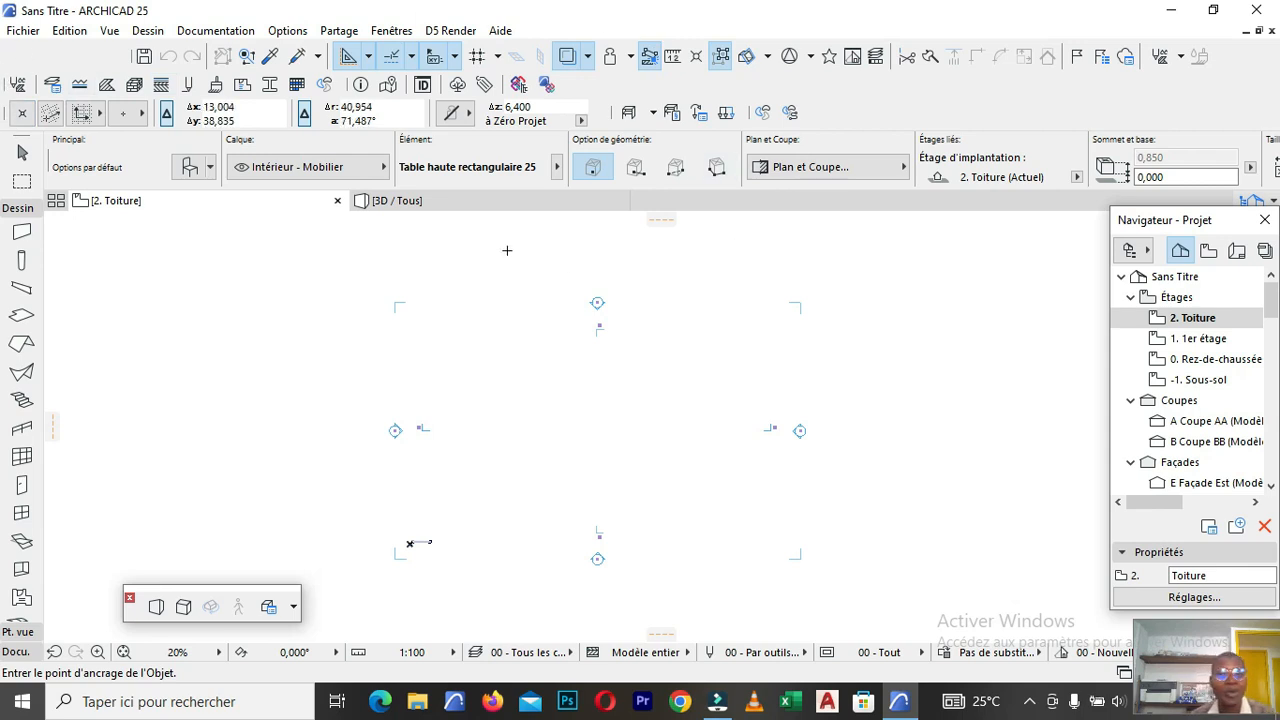
pyautogui.scroll(-1, 565, 348)
pyautogui.scroll(-1, 612, 318)
pyautogui.scroll(3, 530, 330)
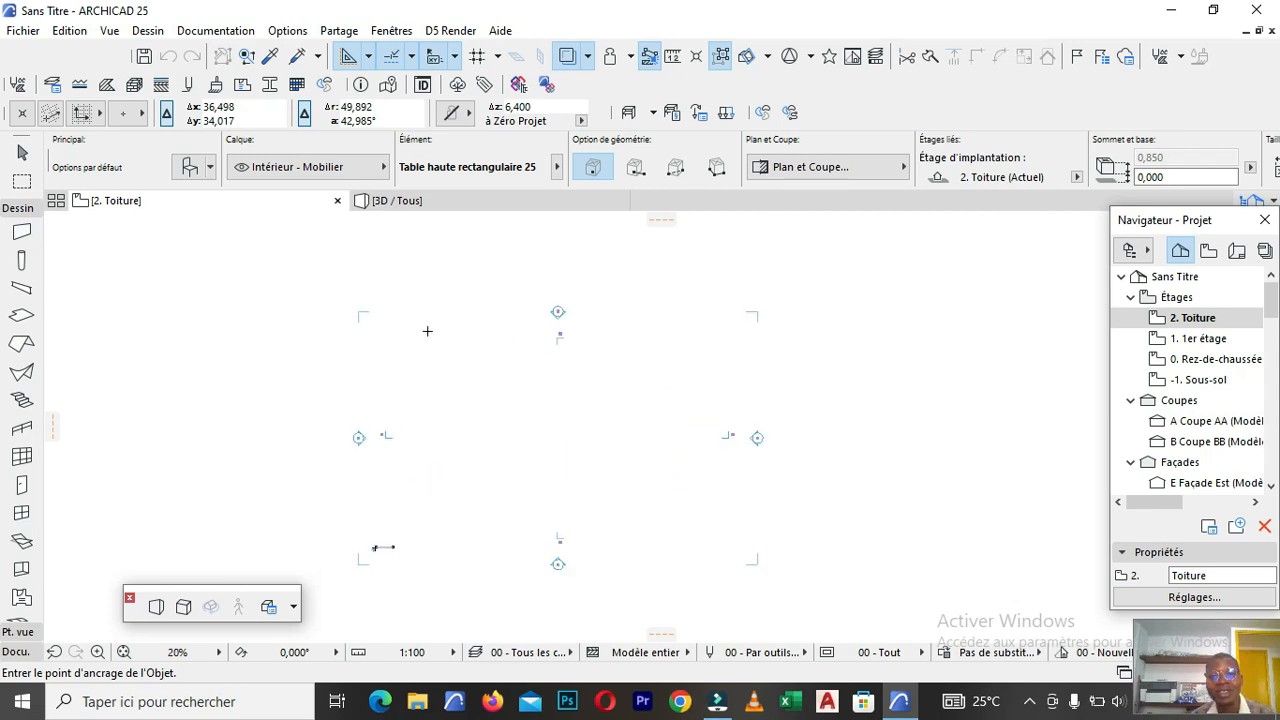
pyautogui.scroll(-2, 467, 304)
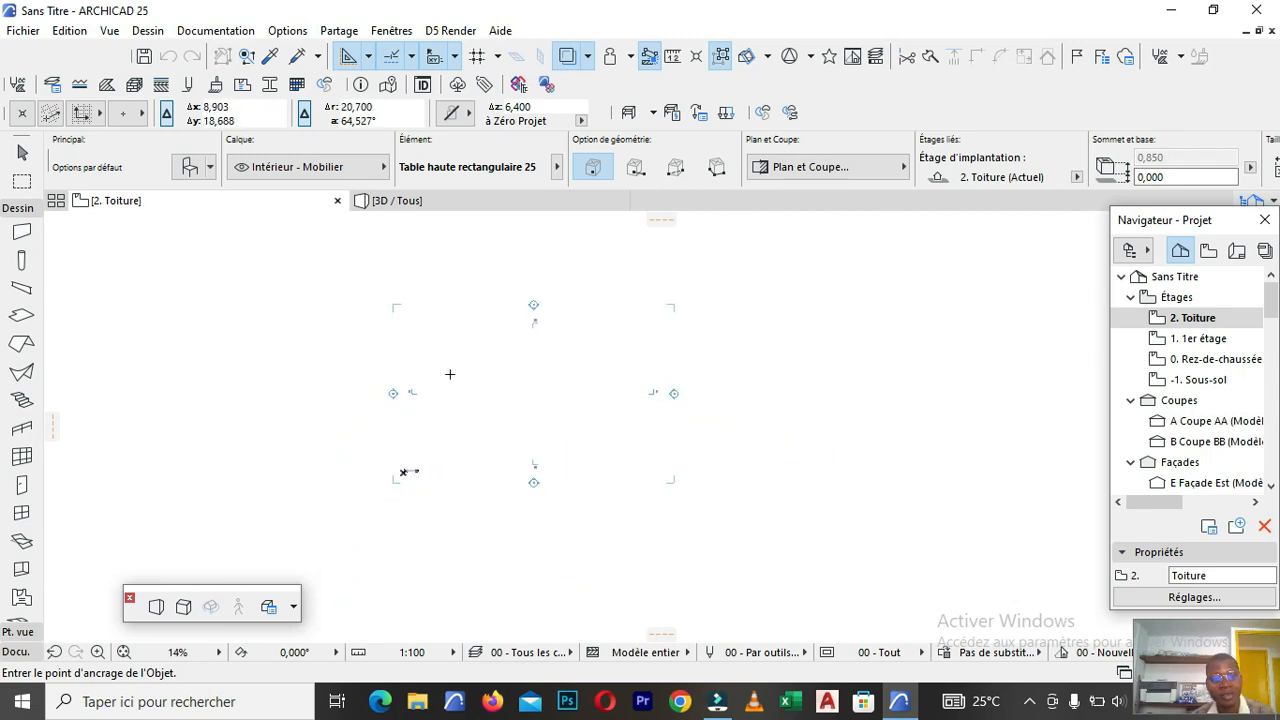
pyautogui.scroll(2, 440, 400)
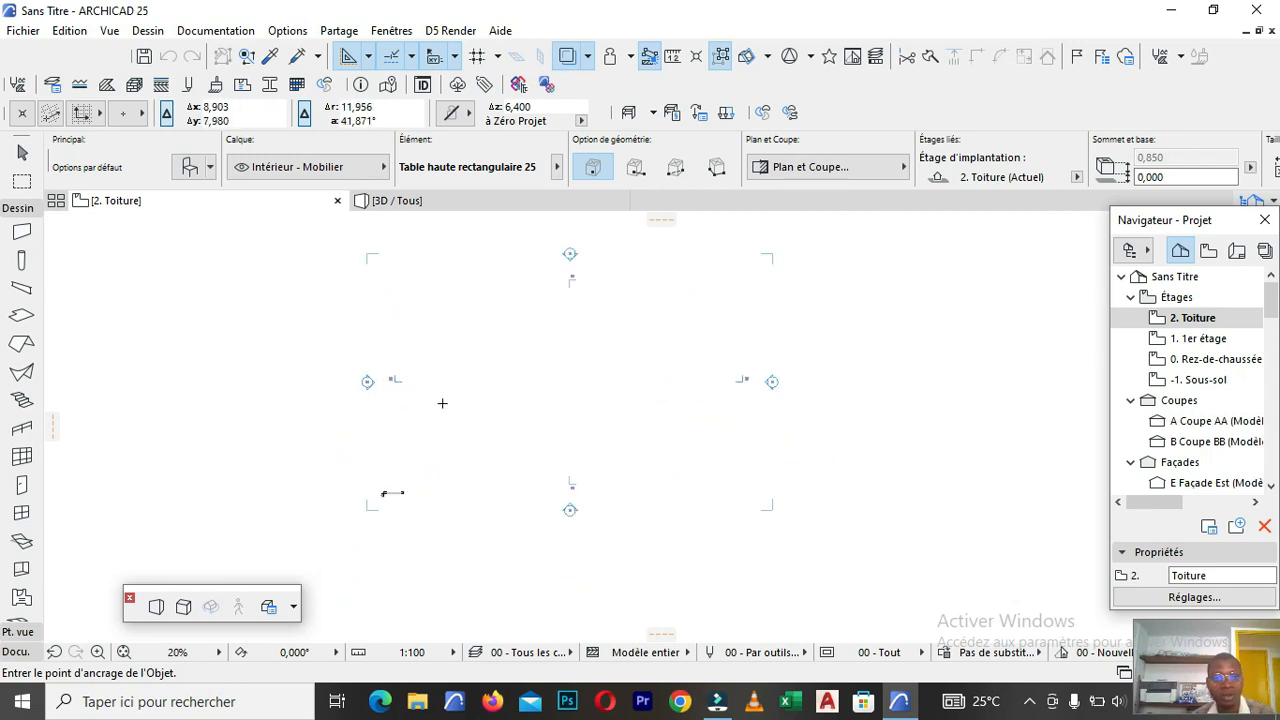
pyautogui.scroll(-1, 420, 390)
pyautogui.scroll(-1, 460, 331)
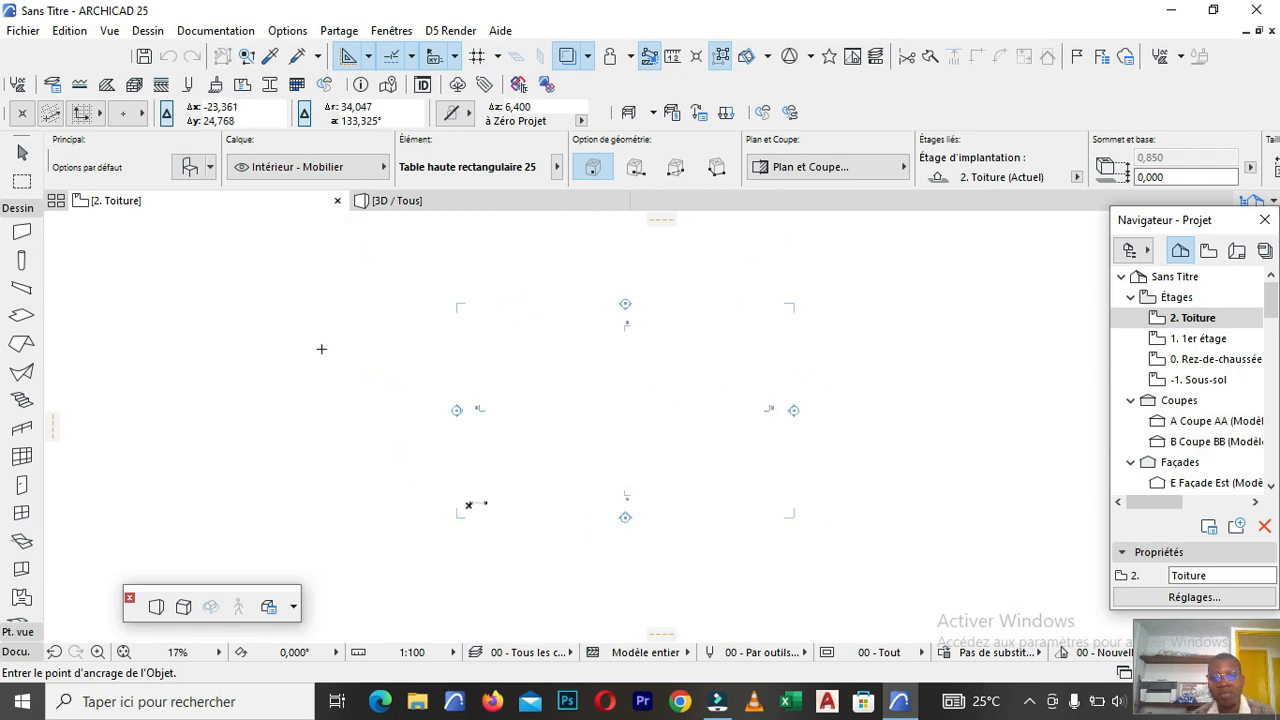
pyautogui.scroll(-1, 318, 341)
pyautogui.scroll(4, 479, 351)
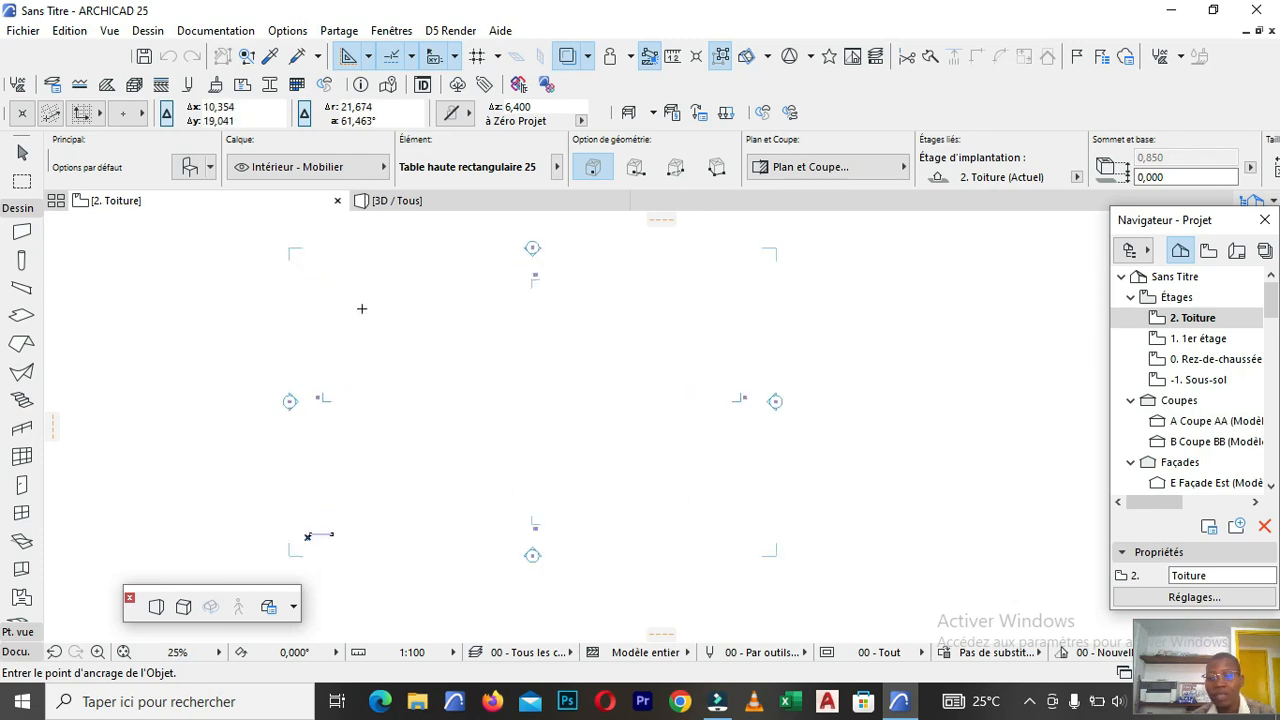
pyautogui.scroll(-3, 497, 389)
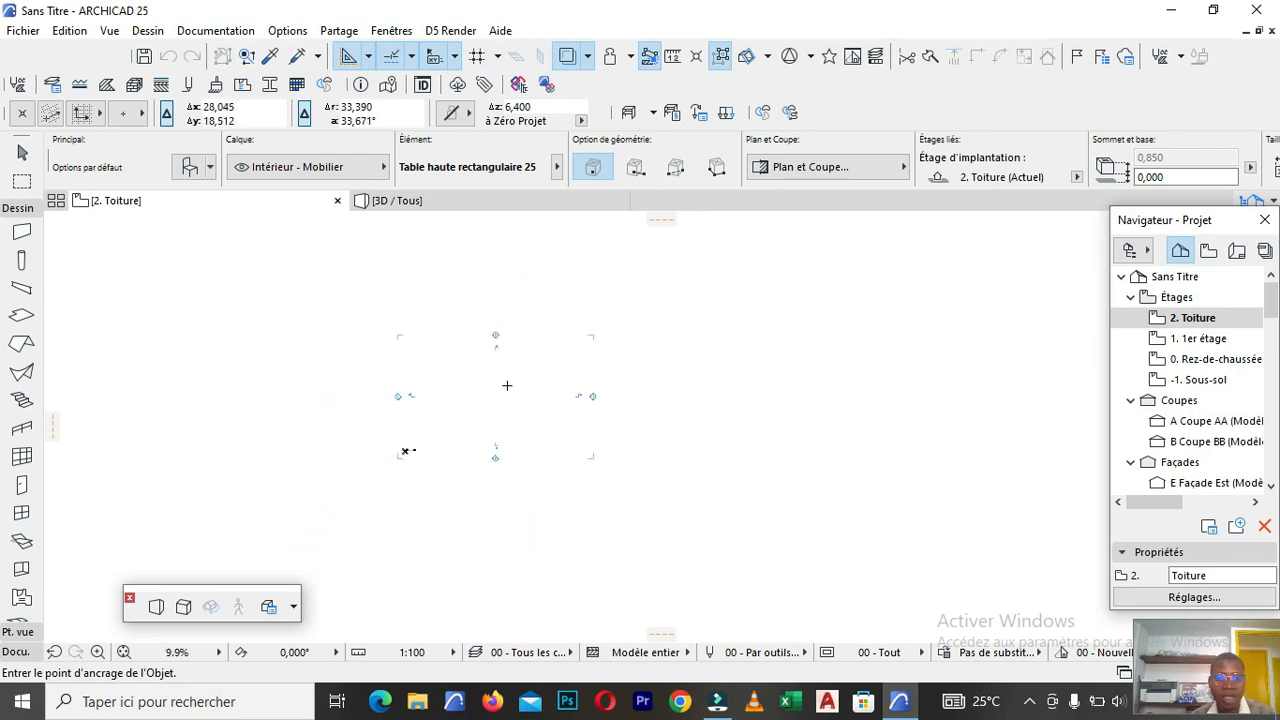
pyautogui.scroll(1, 436, 447)
pyautogui.scroll(2, 437, 447)
pyautogui.scroll(2, 354, 457)
pyautogui.scroll(-3, 360, 465)
pyautogui.scroll(3, 469, 303)
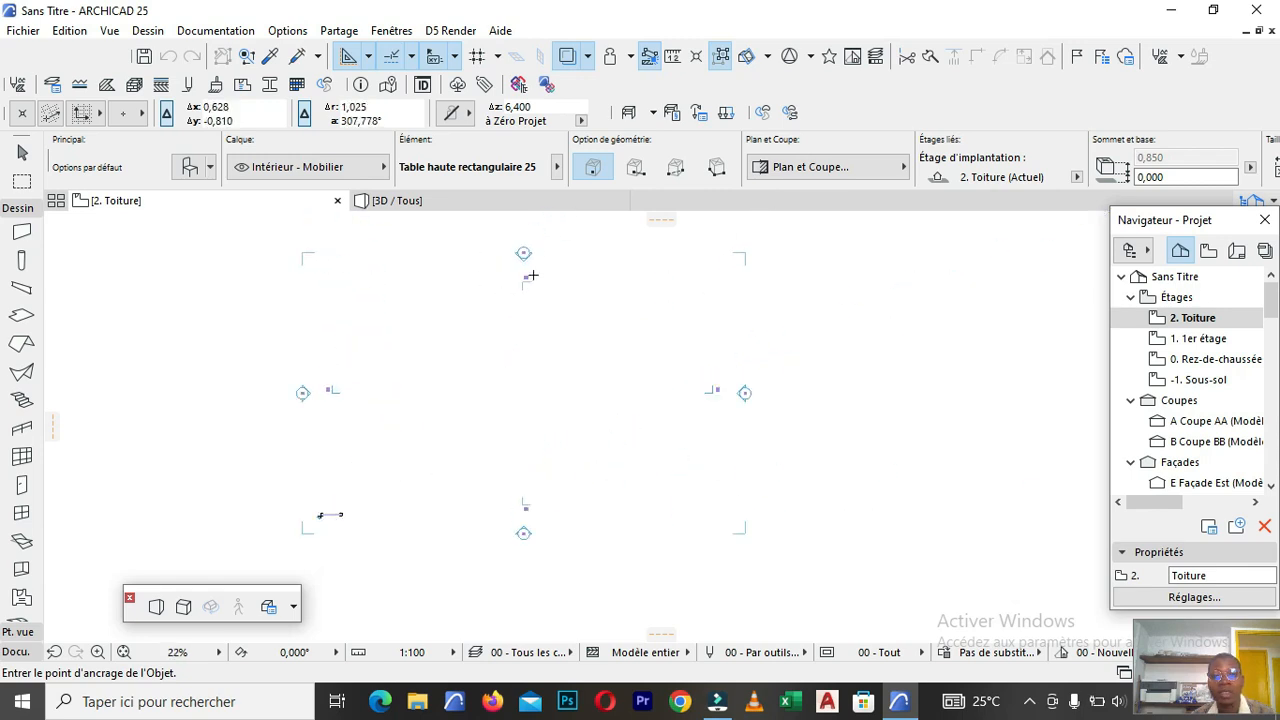
pyautogui.scroll(-1, 570, 310)
pyautogui.scroll(-1, 431, 371)
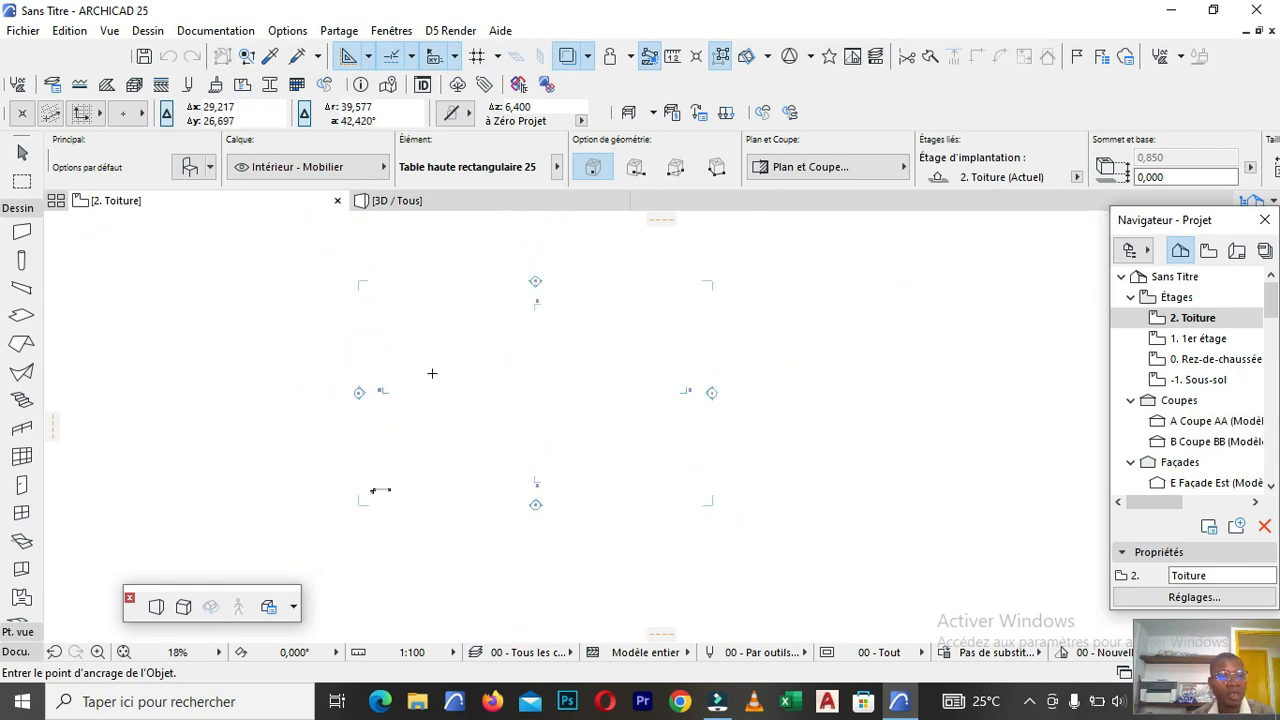
pyautogui.scroll(3, 409, 349)
pyautogui.scroll(-2, 405, 345)
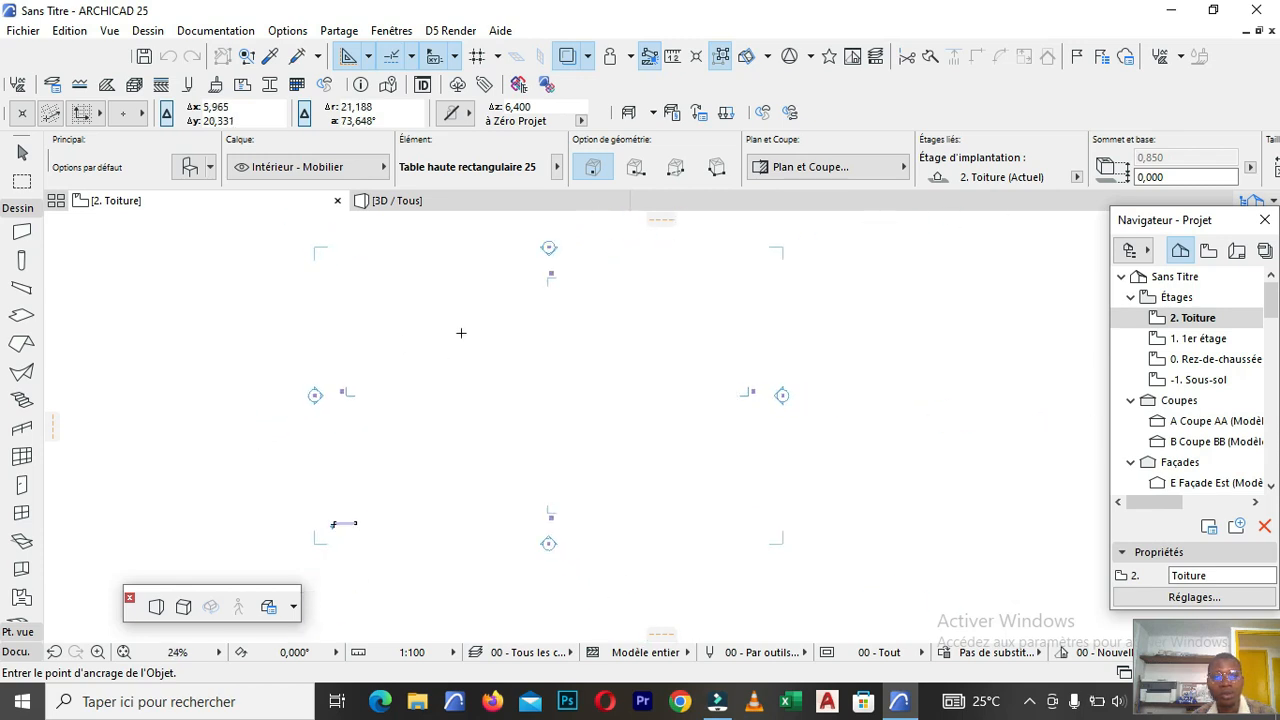
pyautogui.scroll(1, 524, 268)
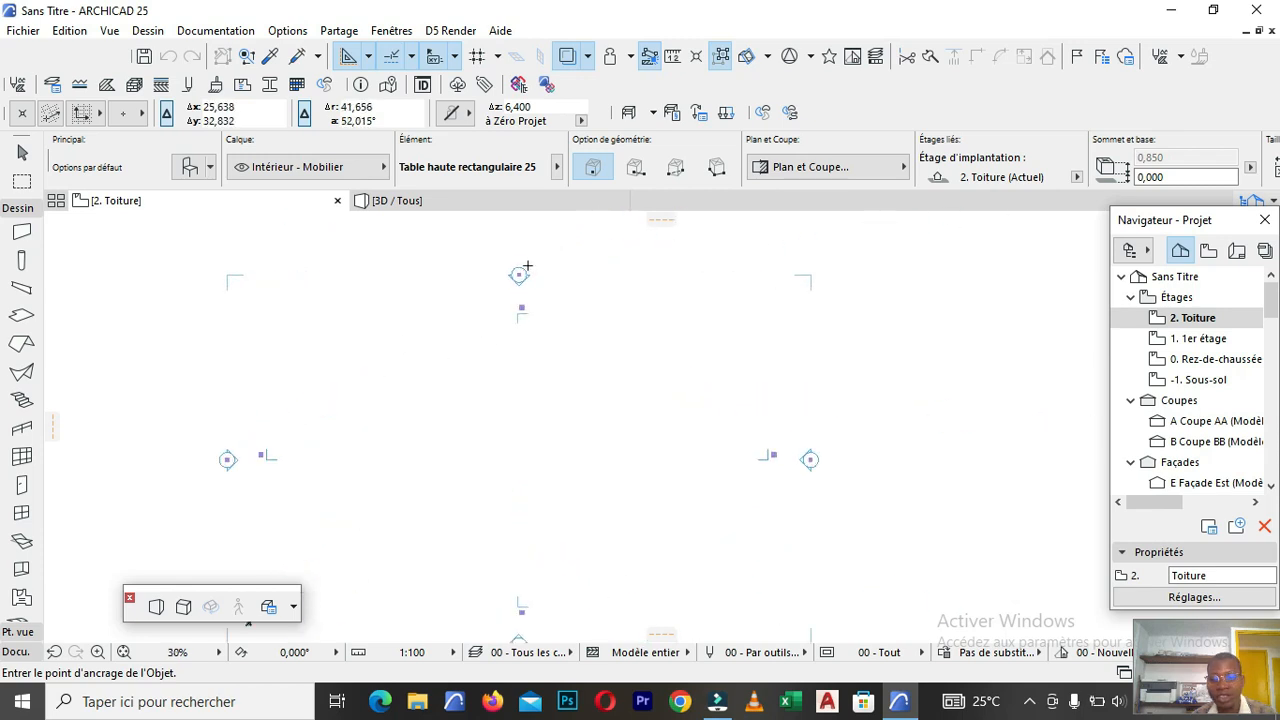
pyautogui.scroll(-3, 245, 480)
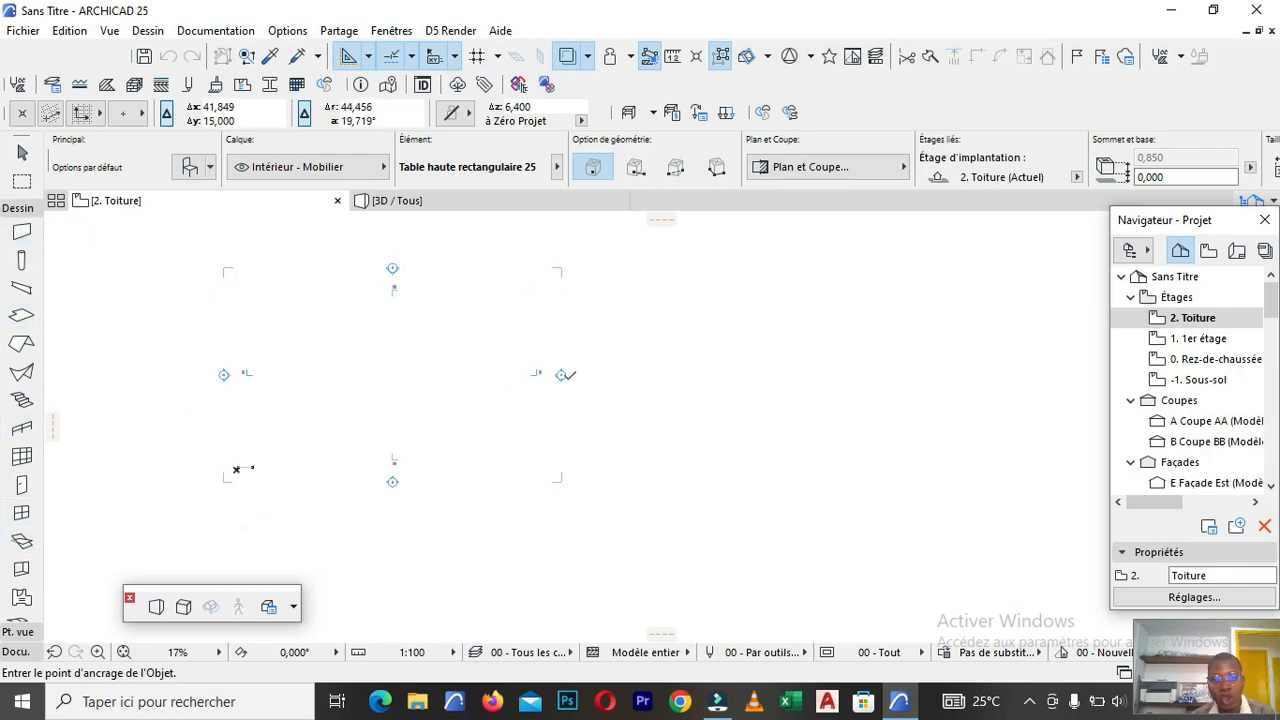
pyautogui.scroll(-3, 718, 388)
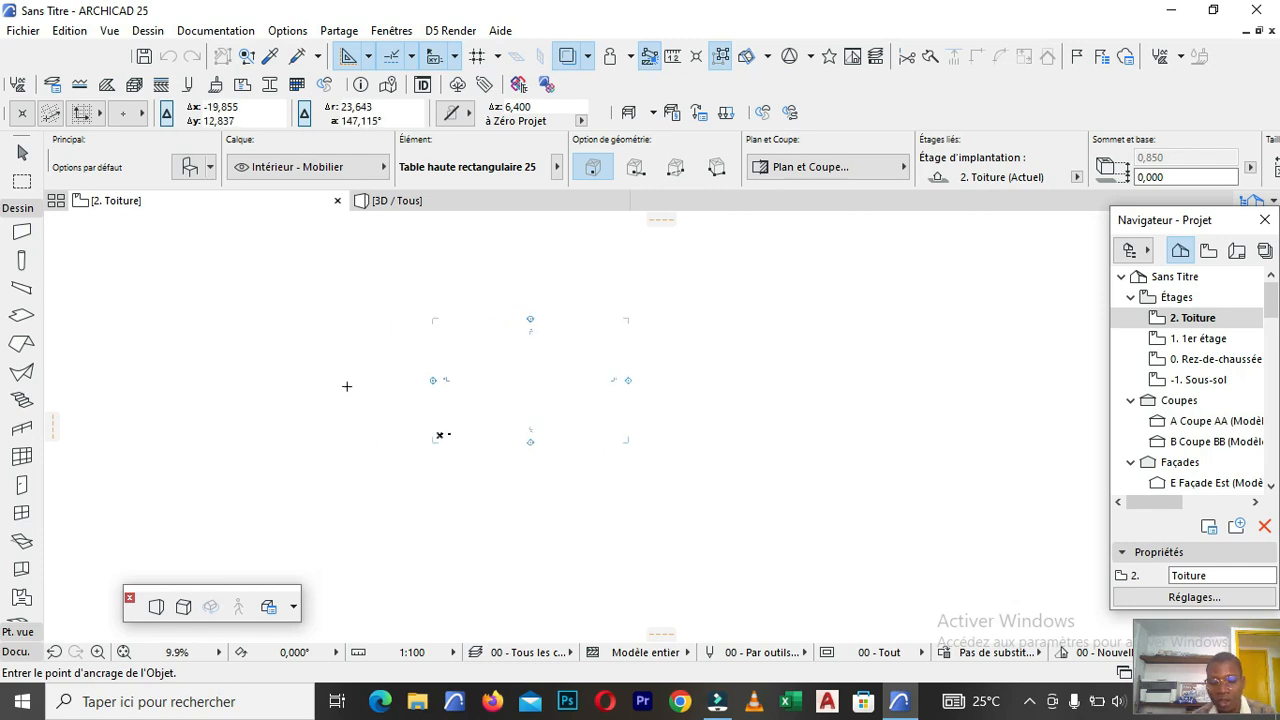
pyautogui.scroll(2, 420, 358)
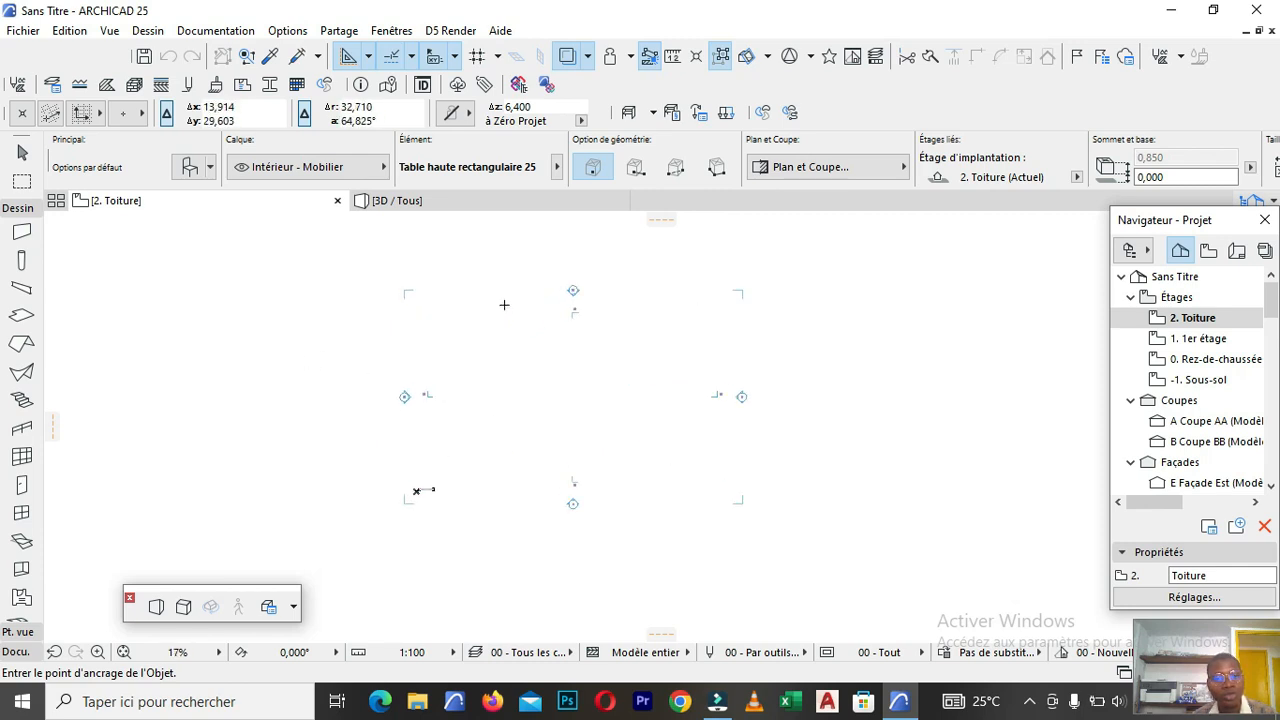
pyautogui.scroll(-1, 317, 314)
pyautogui.scroll(1, 417, 302)
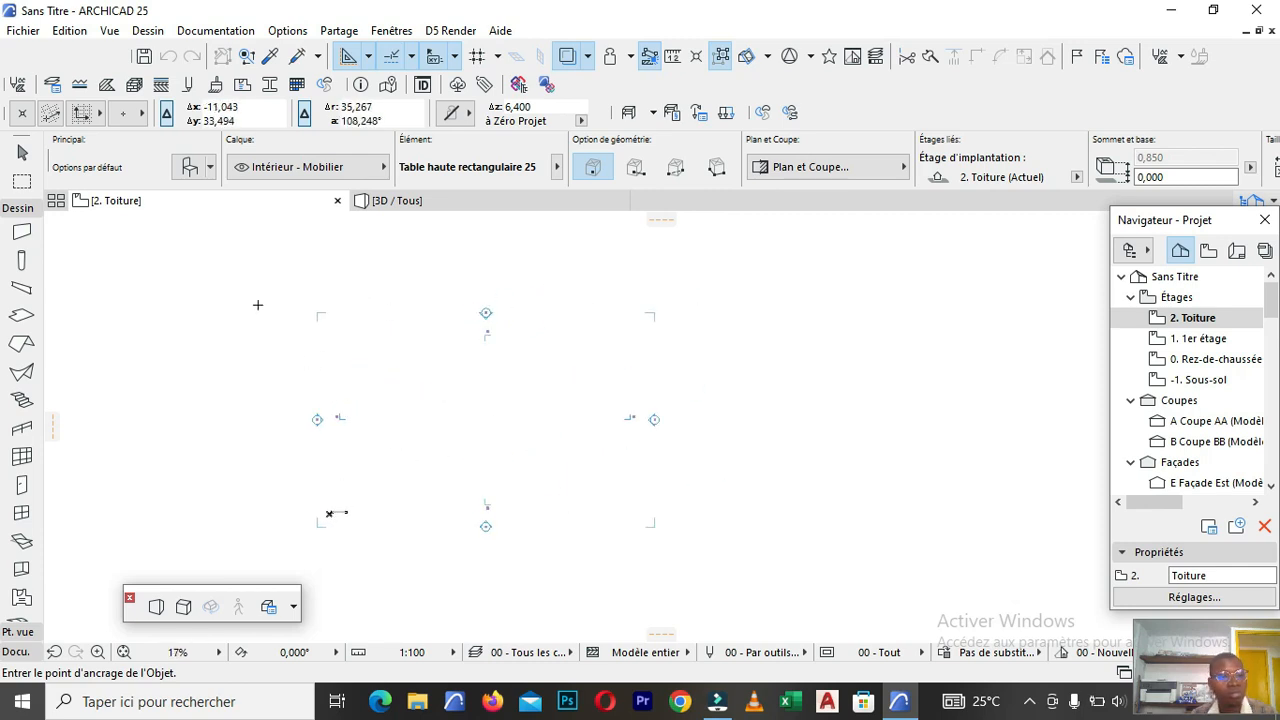
pyautogui.click(24, 232)
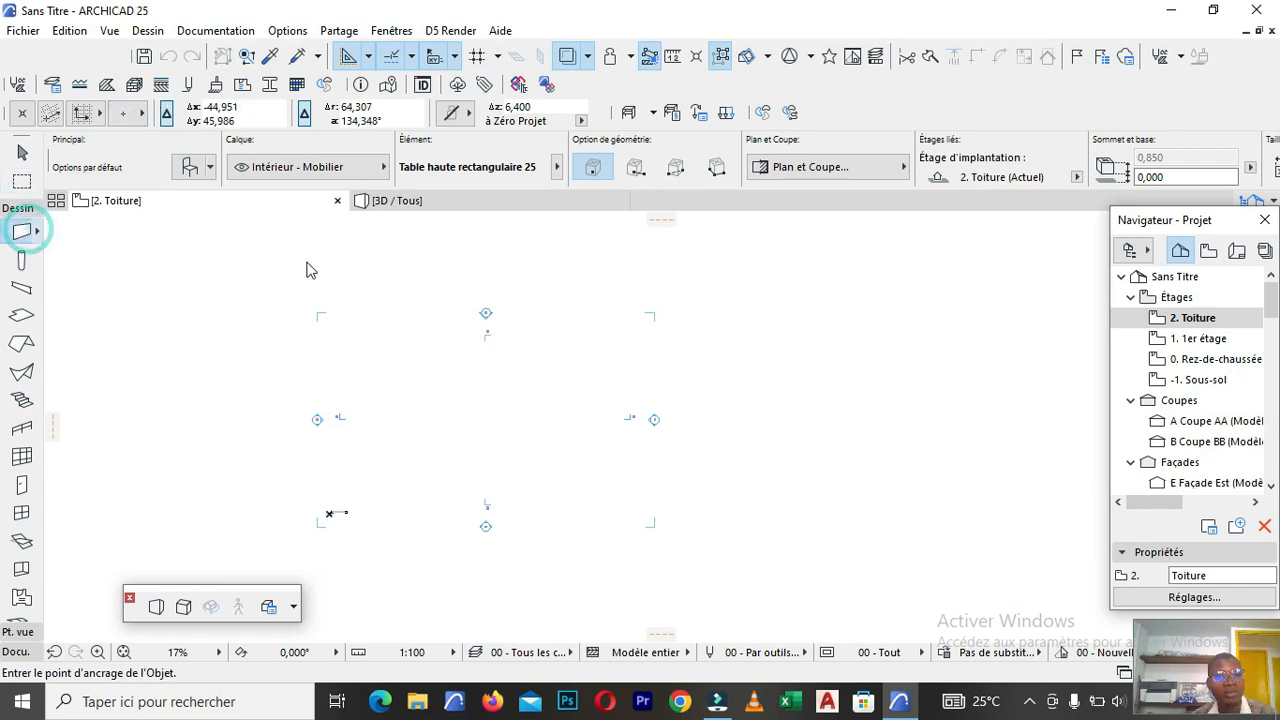
pyautogui.click(35, 233)
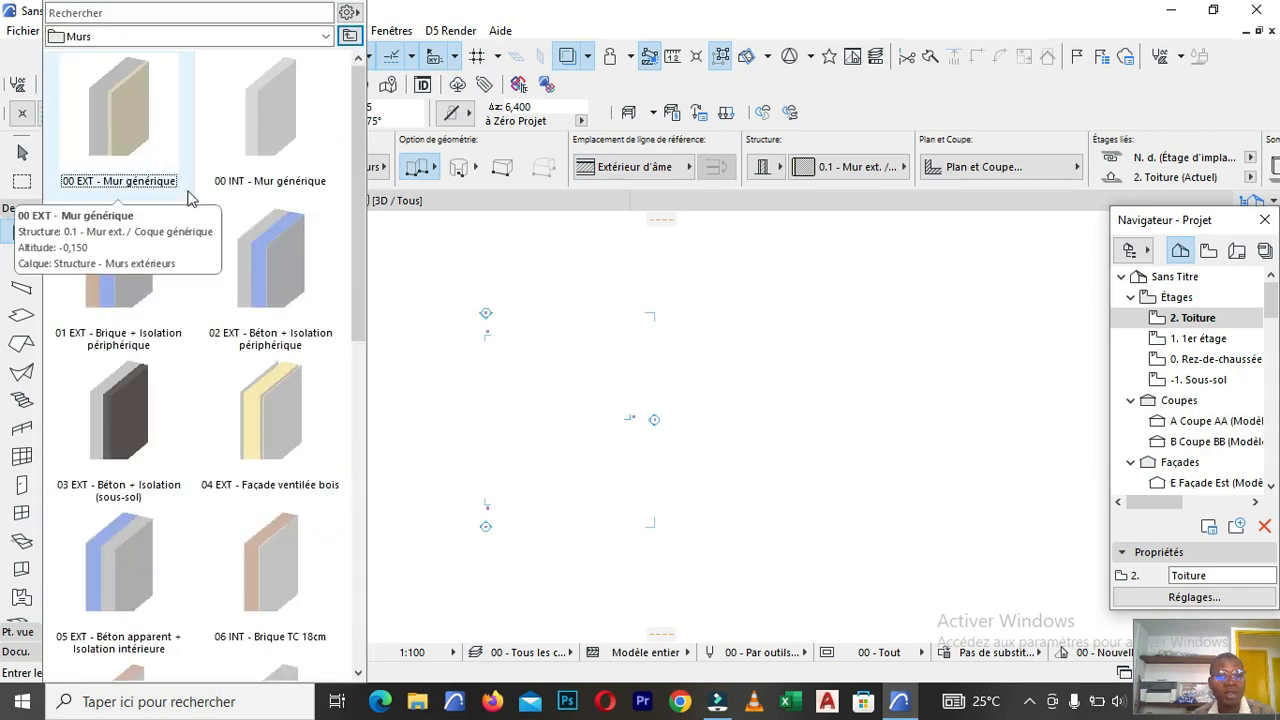
pyautogui.click(526, 270)
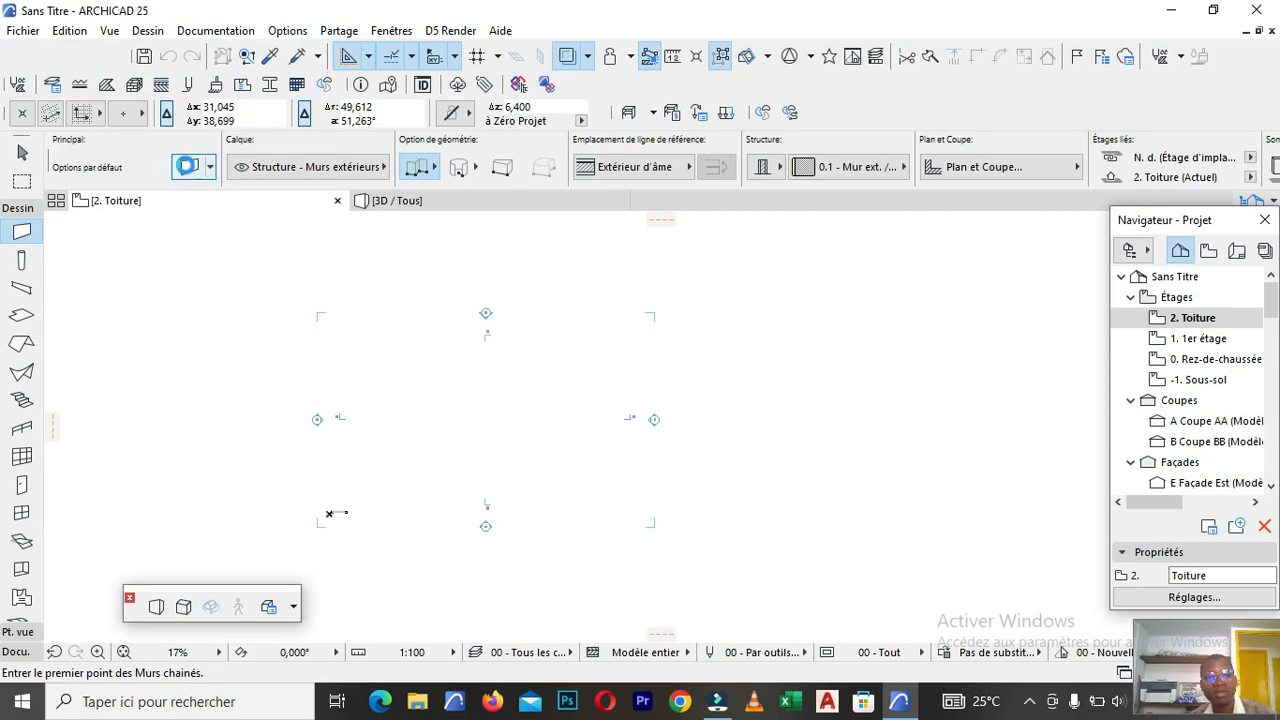
pyautogui.click(187, 167)
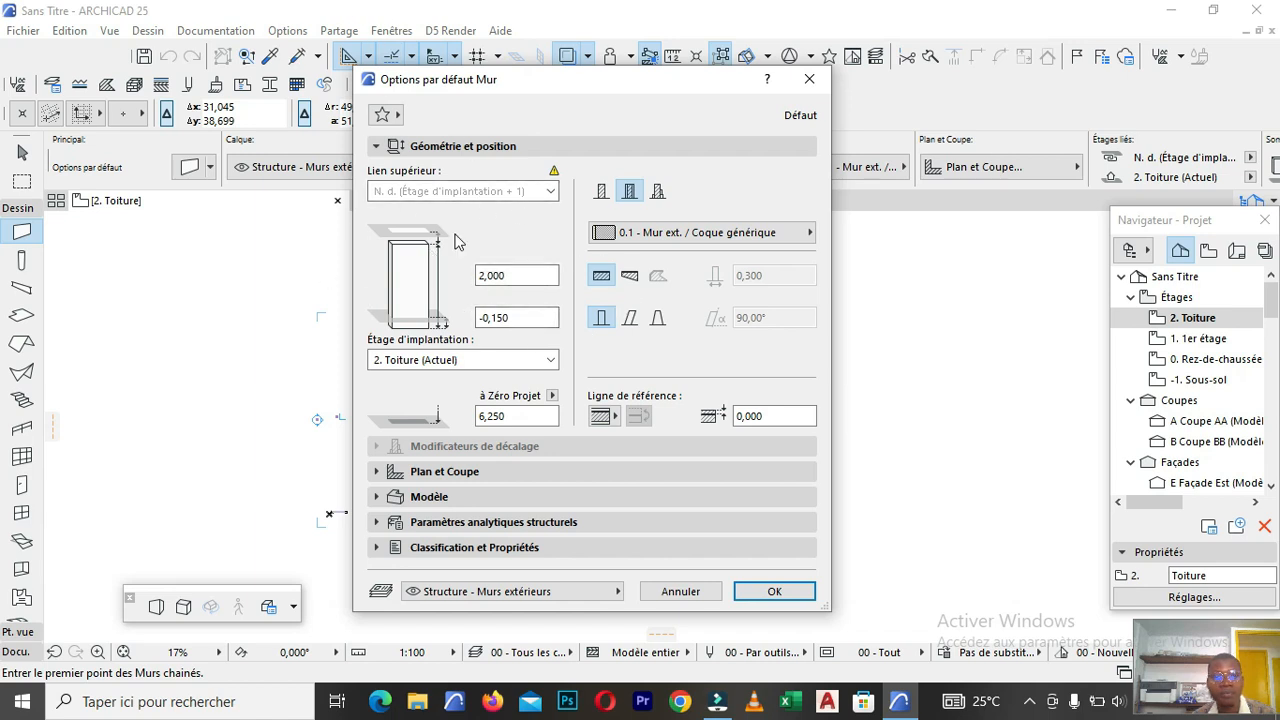
pyautogui.click(548, 192)
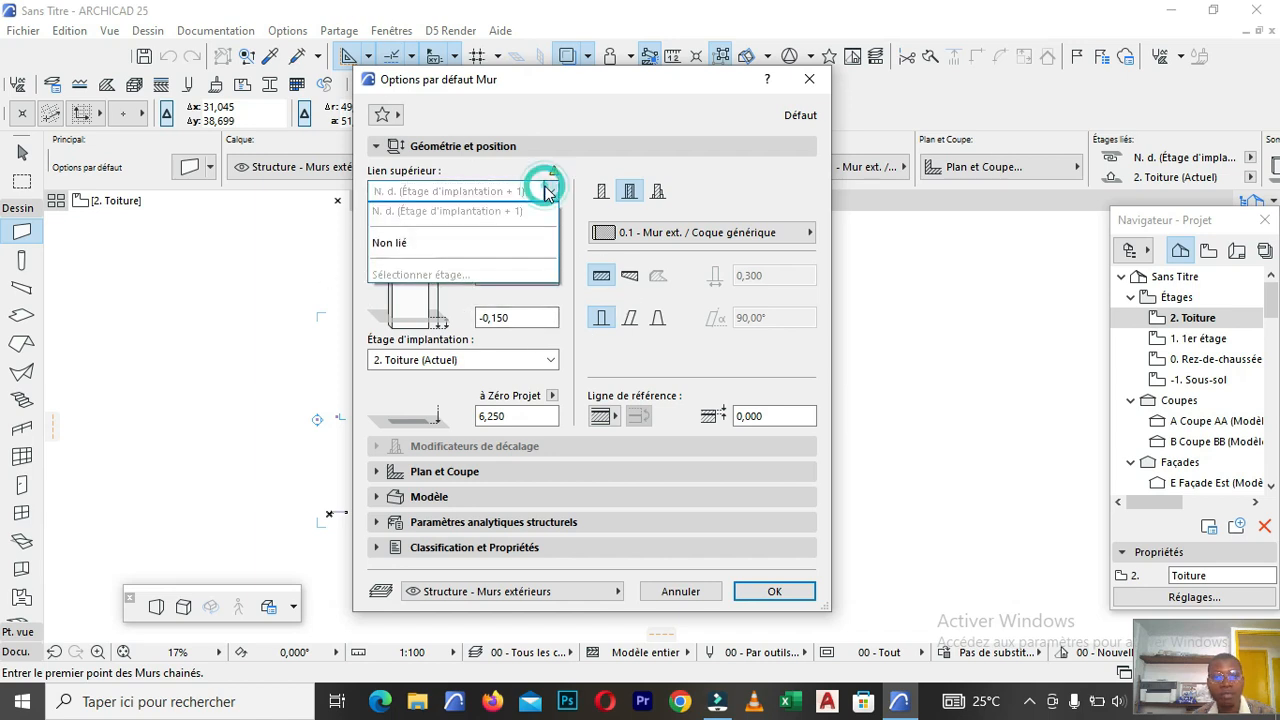
pyautogui.click(495, 245)
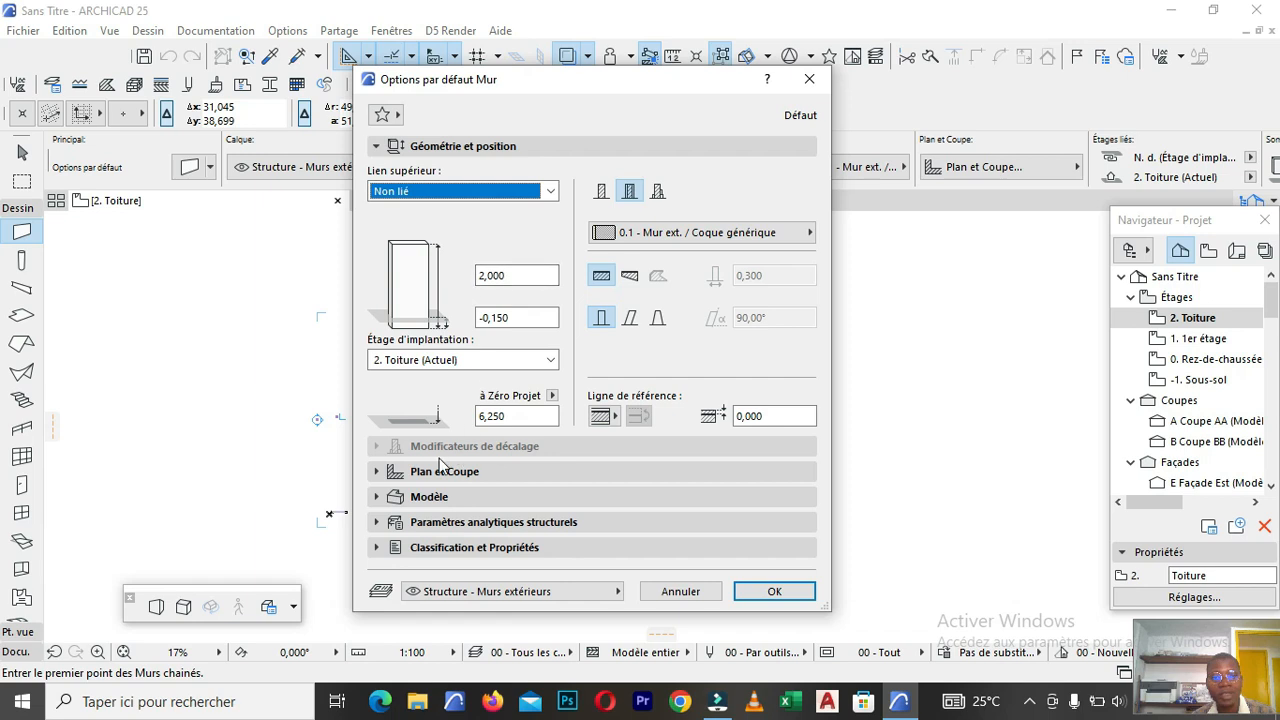
pyautogui.click(500, 276)
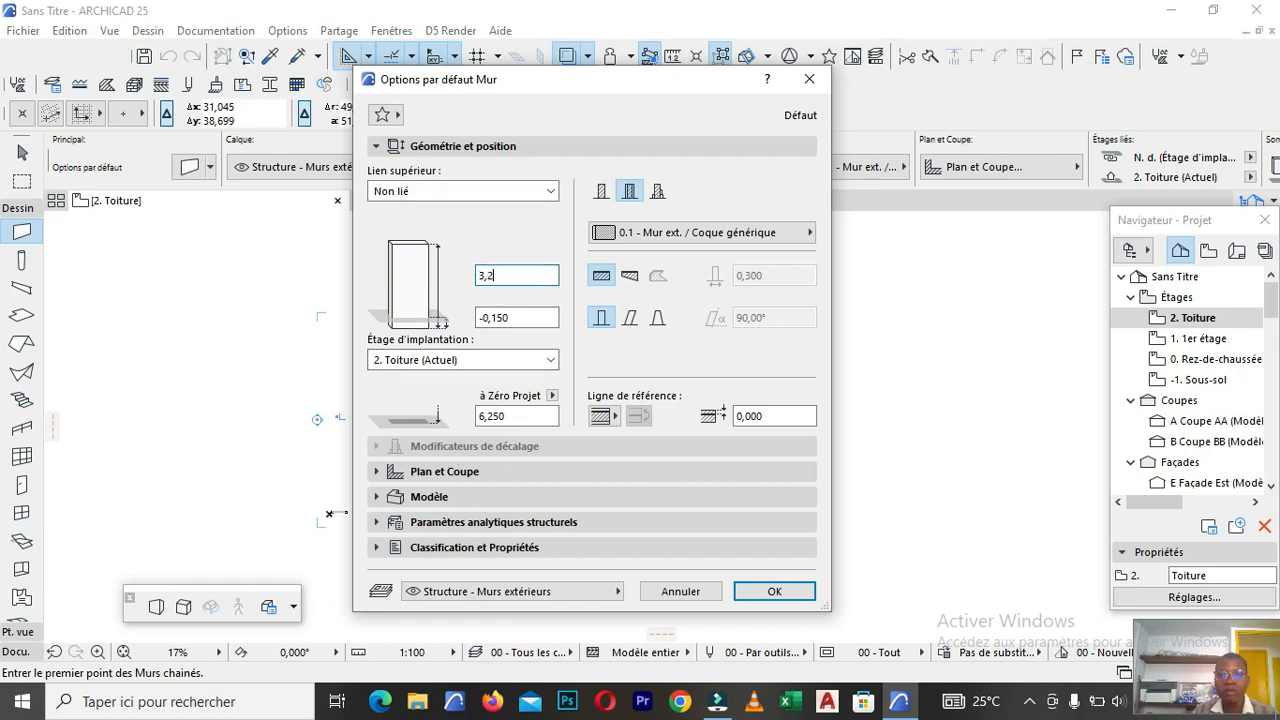
pyautogui.click(520, 318)
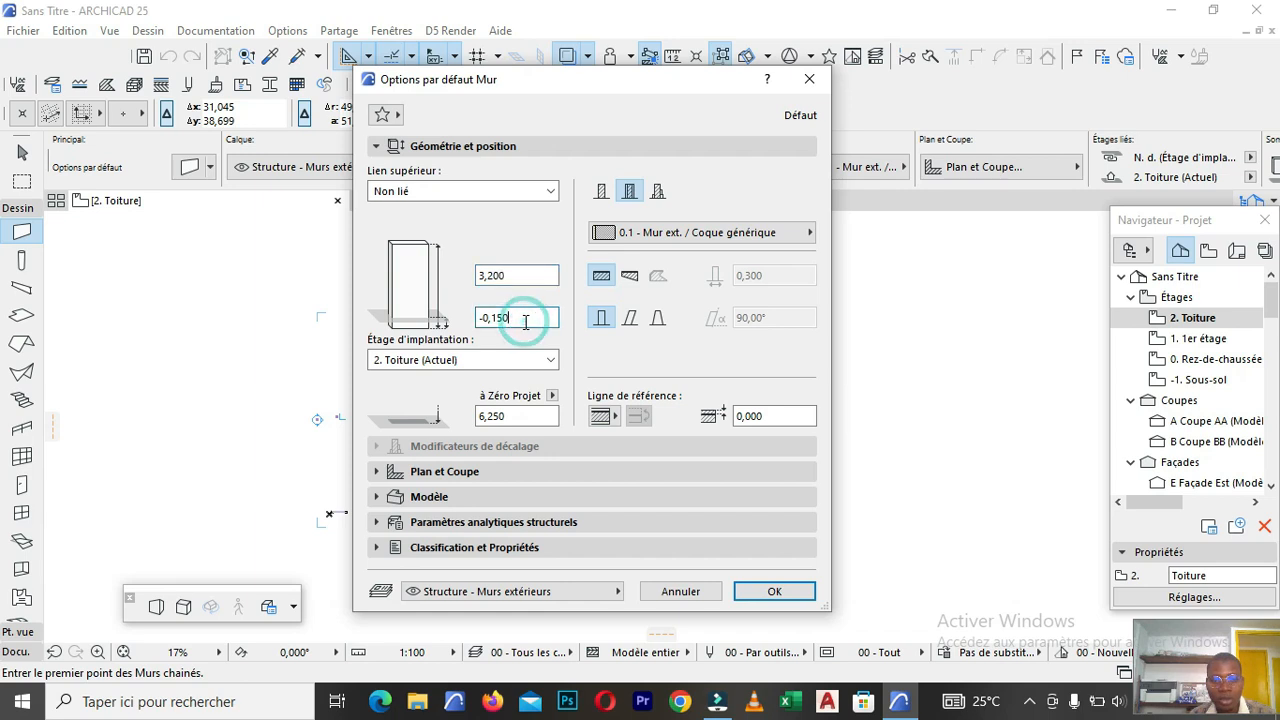
pyautogui.moveTo(523, 318); pyautogui.dragTo(487, 330)
pyautogui.click(519, 318)
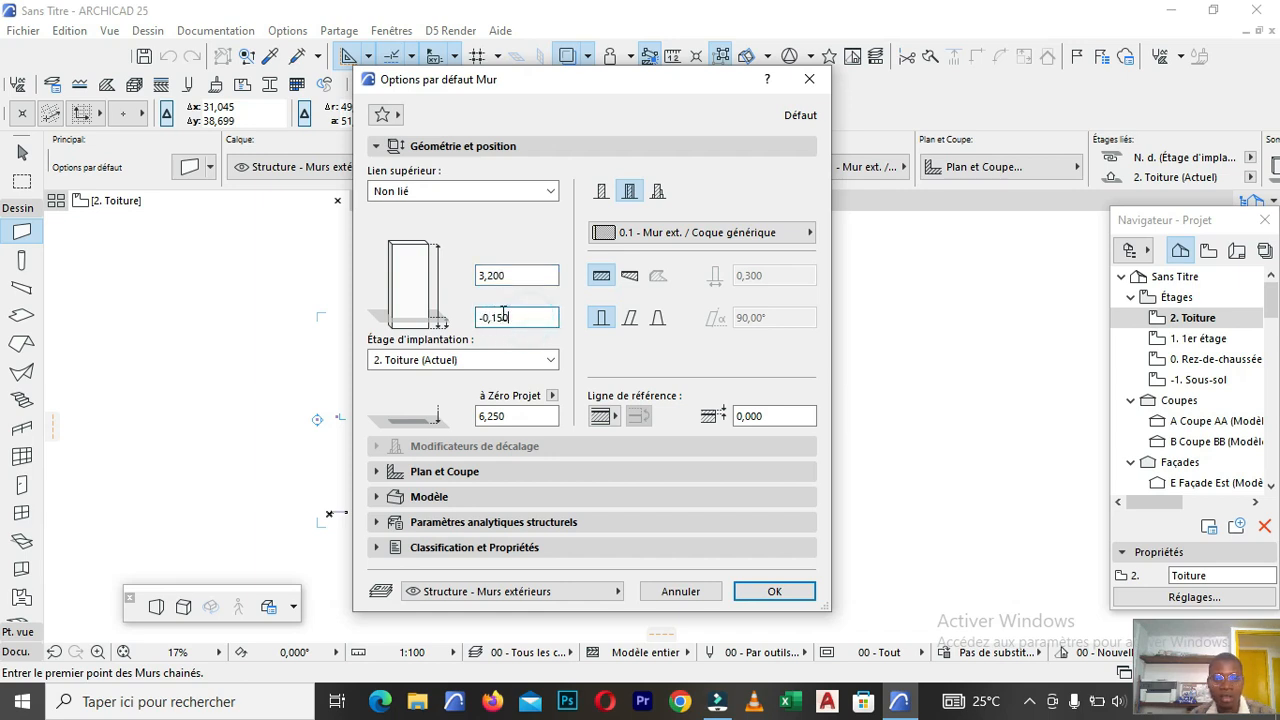
pyautogui.doubleClick(519, 318)
pyautogui.write('0')
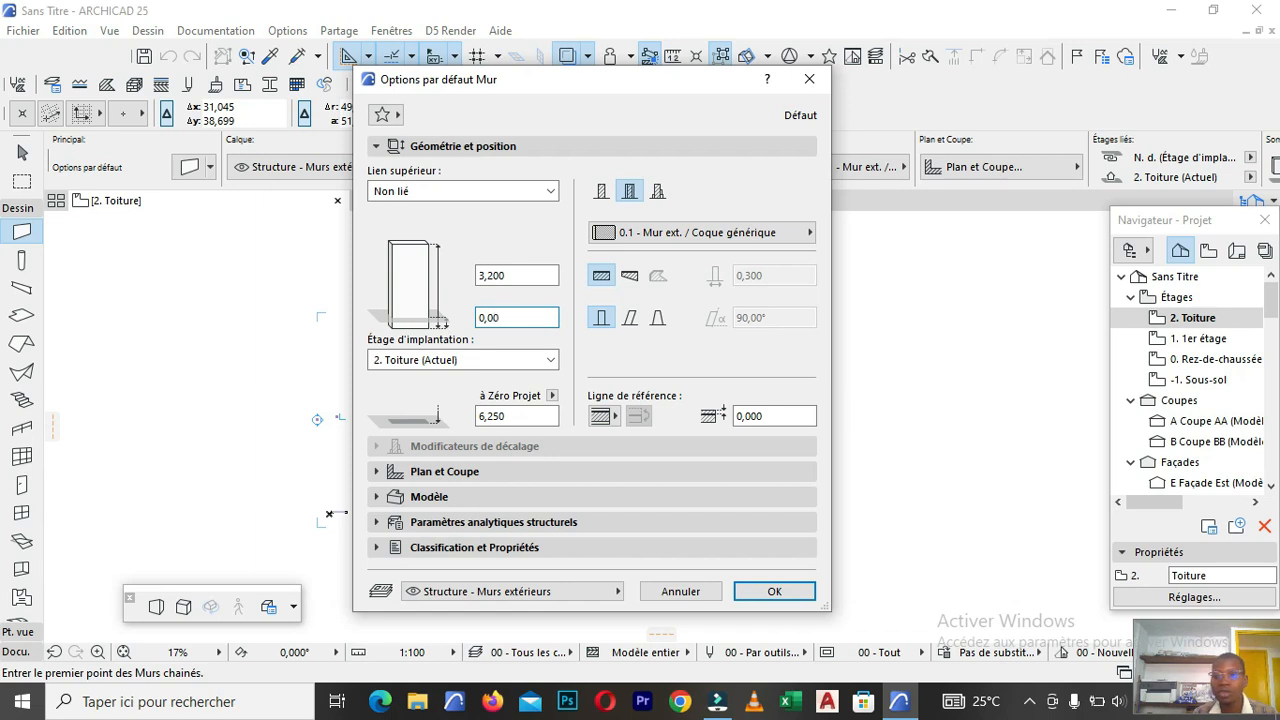
pyautogui.write(',00')
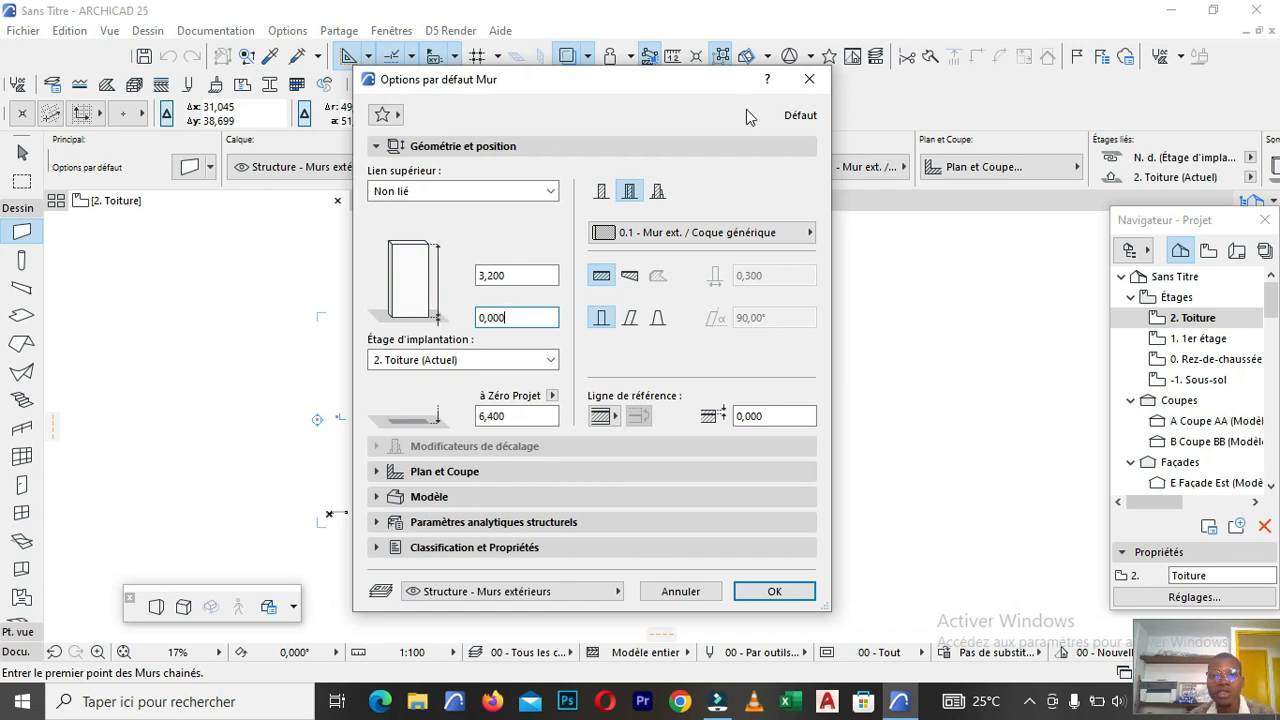
pyautogui.click(809, 79)
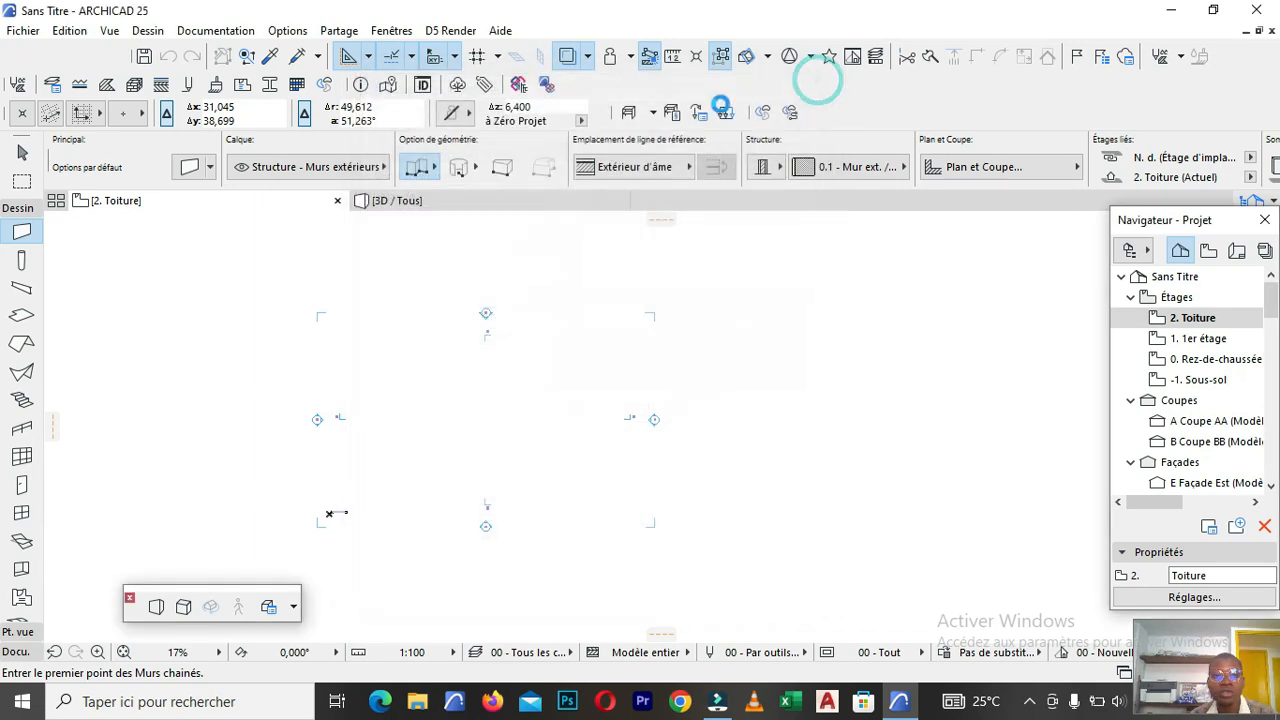
# Open the ground floor plan, 0. Rez-de-chaussée.
pyautogui.click(1200, 338)
pyautogui.click(1204, 362)
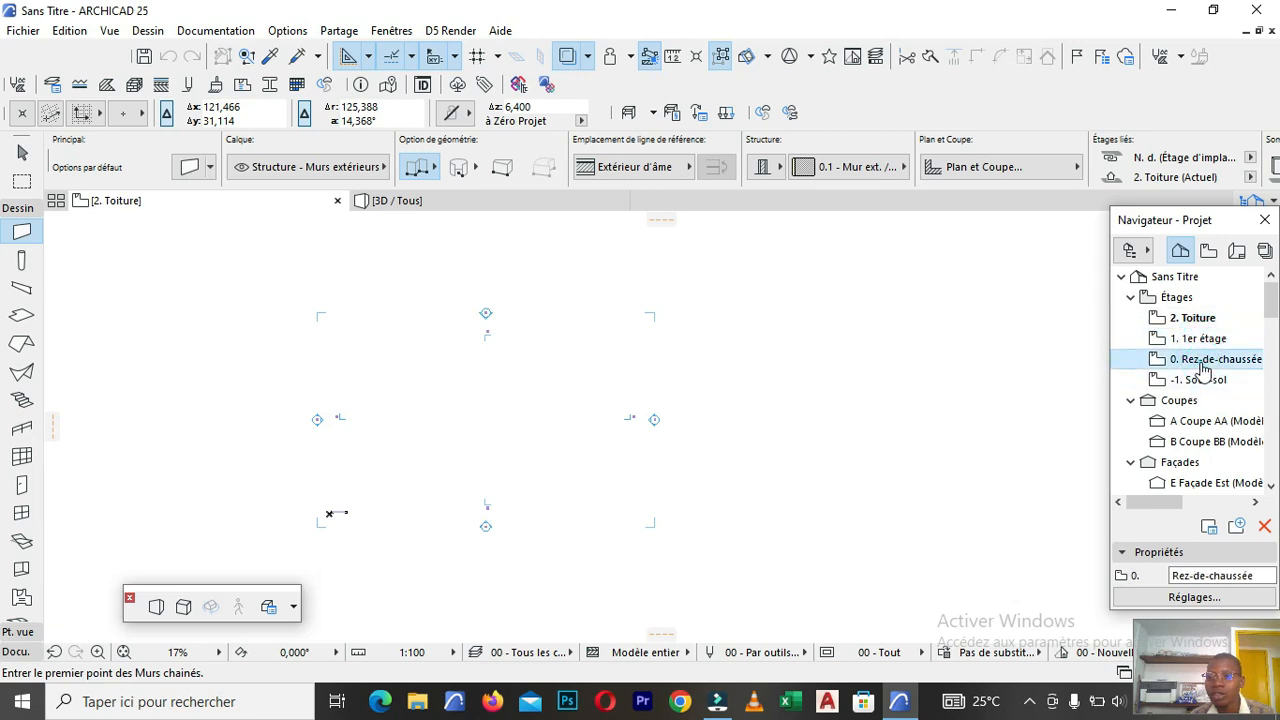
pyautogui.doubleClick(1203, 362)
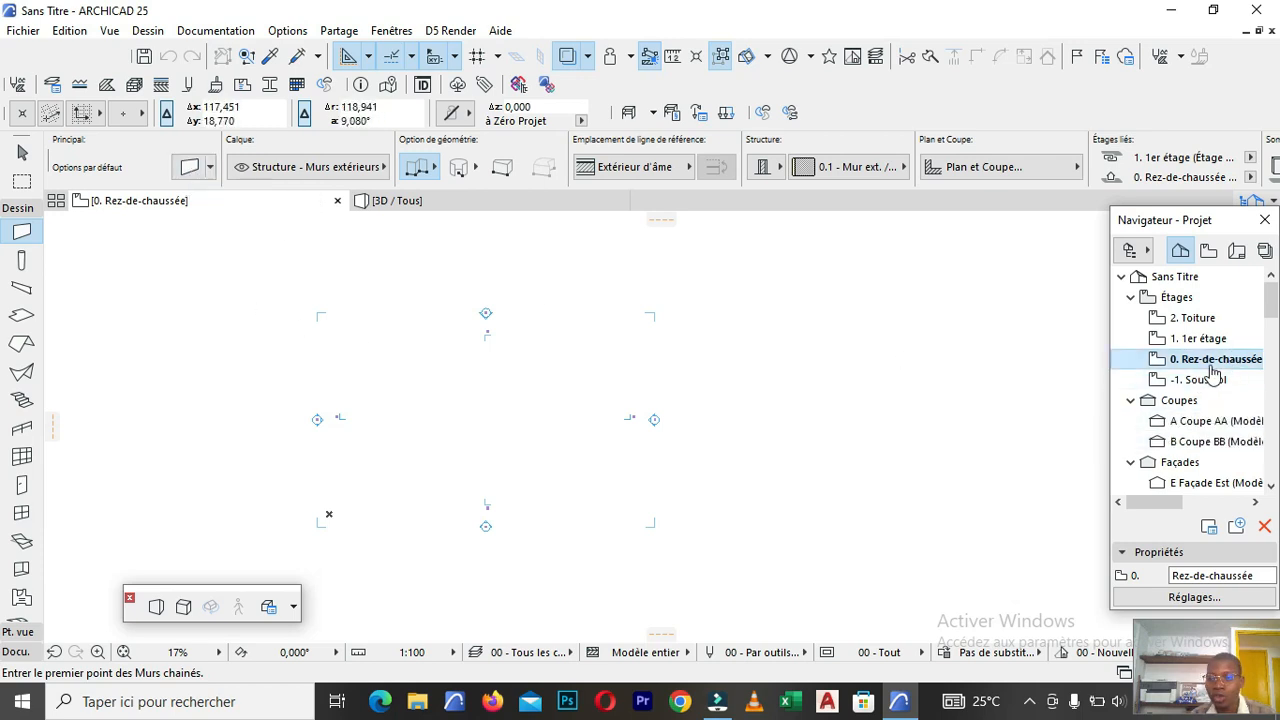
# Delete all section and elevation markers from the ground floor plan, together with their viewpoints.
pyautogui.scroll(3, 463, 331)
pyautogui.scroll(-4, 595, 344)
pyautogui.scroll(4, 595, 344)
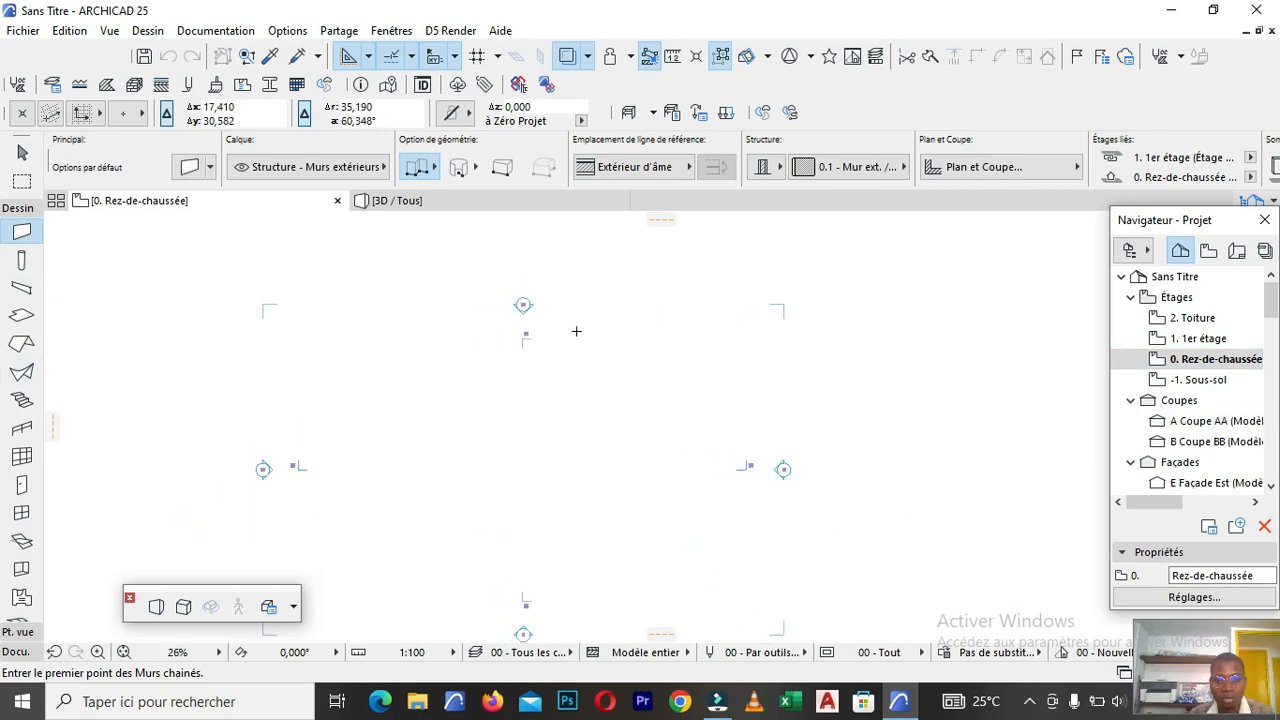
pyautogui.scroll(-3, 543, 290)
pyautogui.scroll(-1, 555, 330)
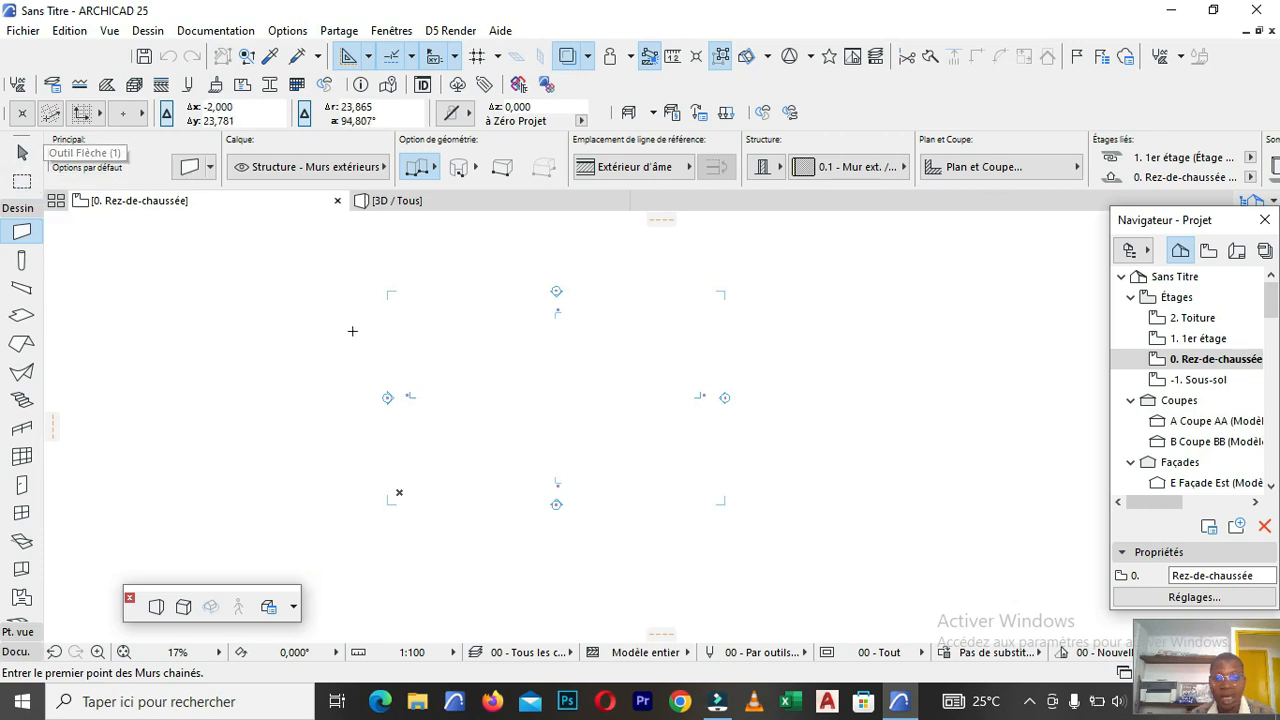
pyautogui.click(22, 152)
pyautogui.scroll(2, 545, 300)
pyautogui.scroll(3, 600, 305)
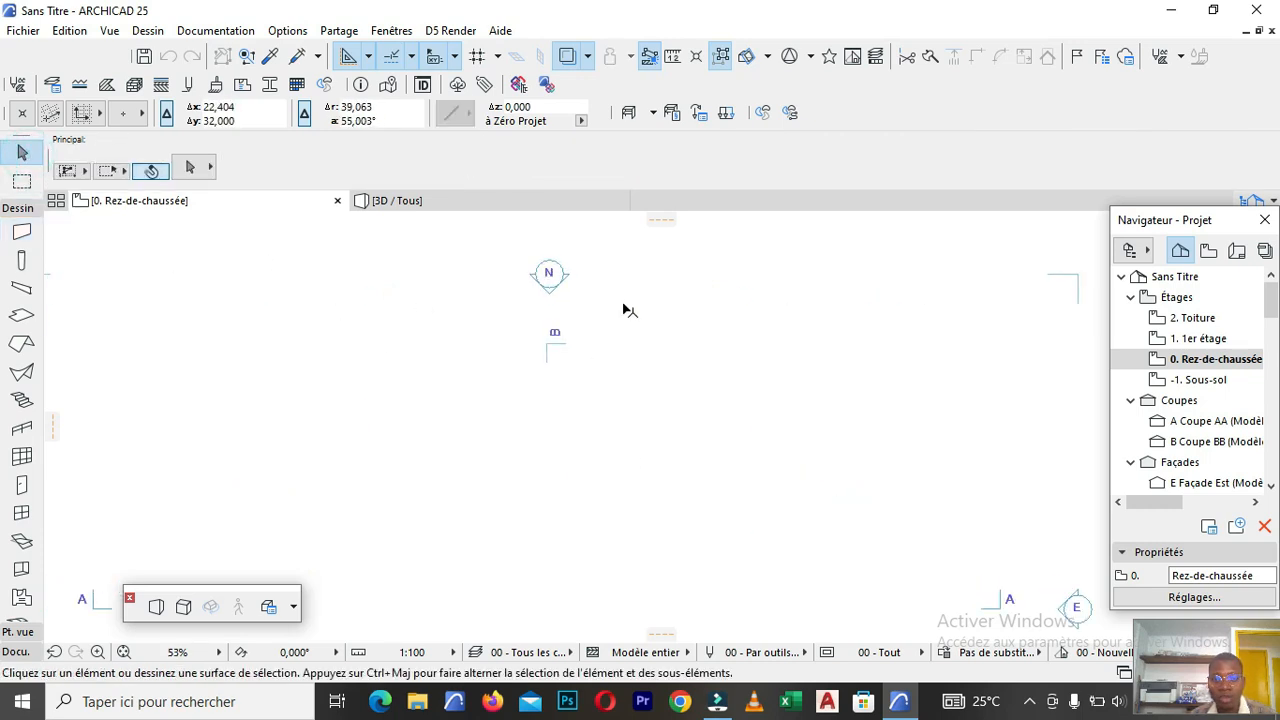
pyautogui.scroll(-6, 589, 363)
pyautogui.click(789, 541)
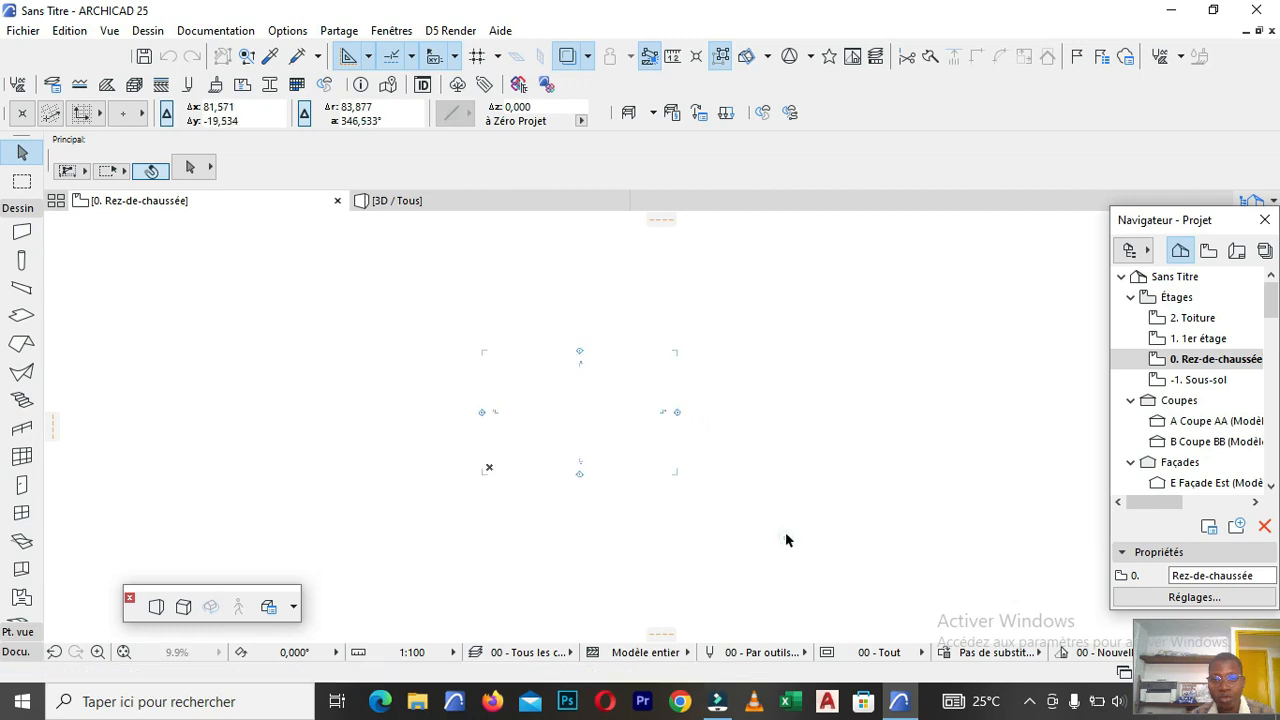
pyautogui.click(393, 308)
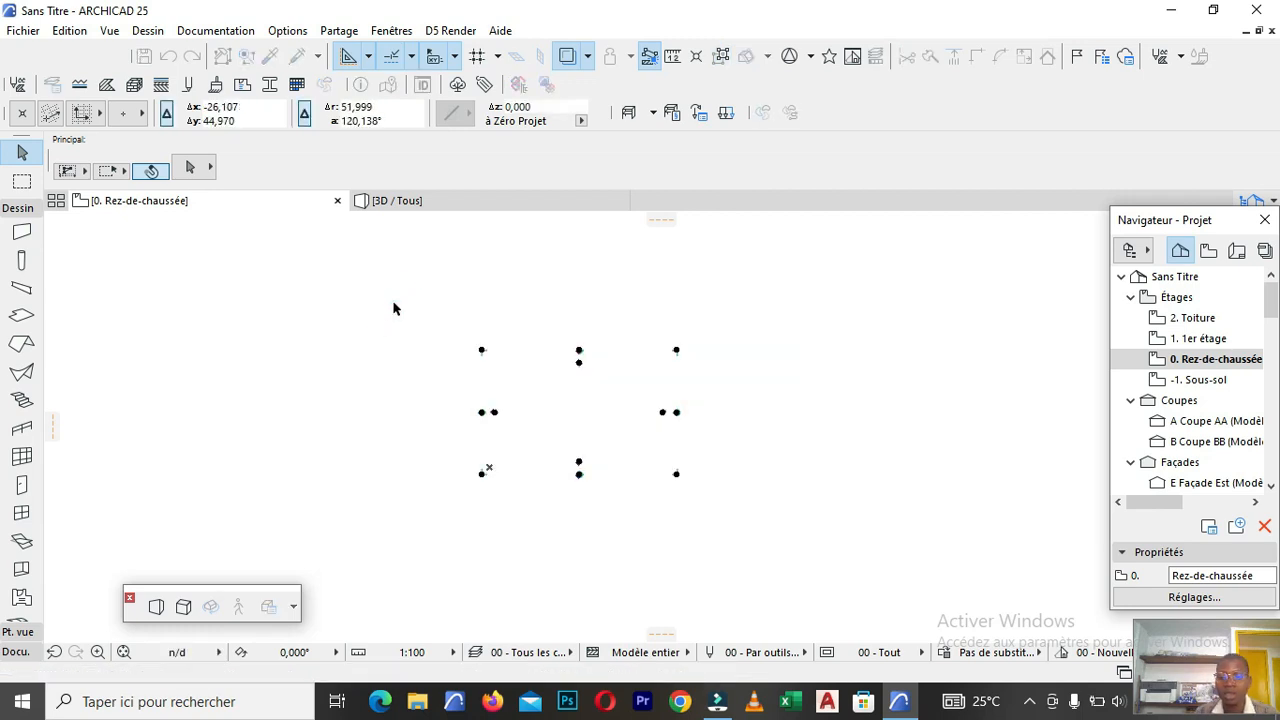
pyautogui.press('Delete')
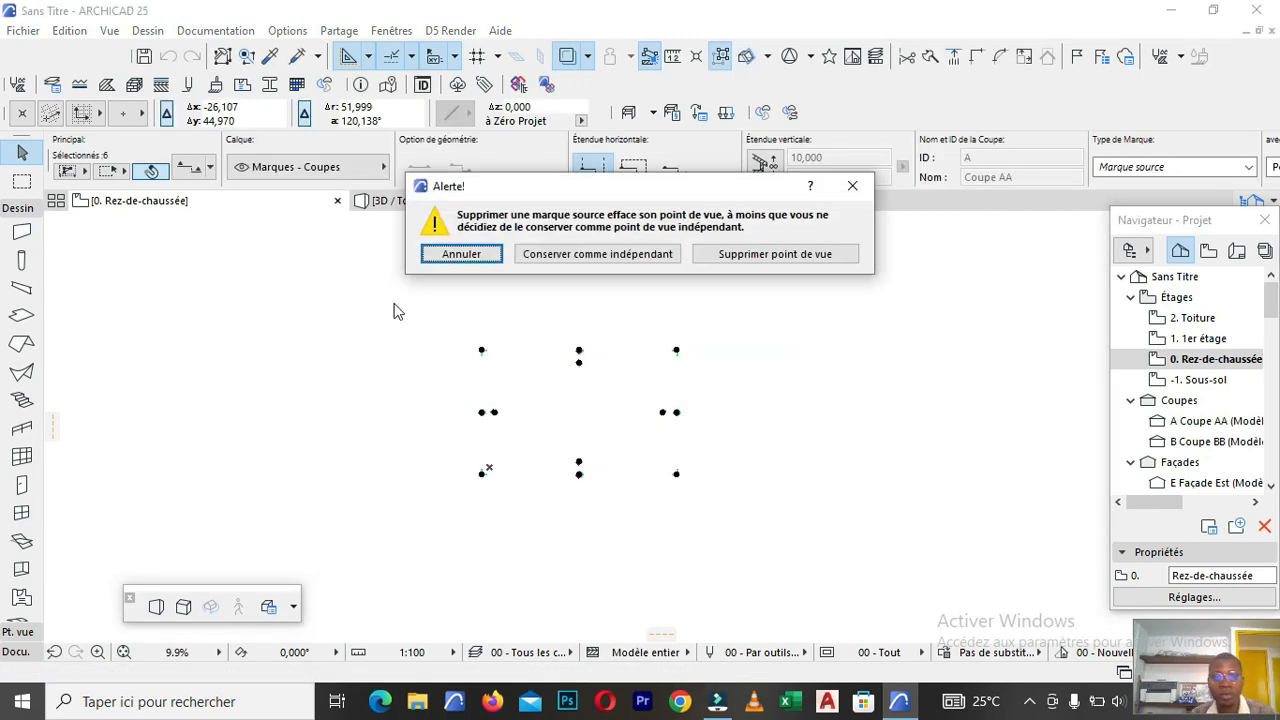
pyautogui.click(720, 256)
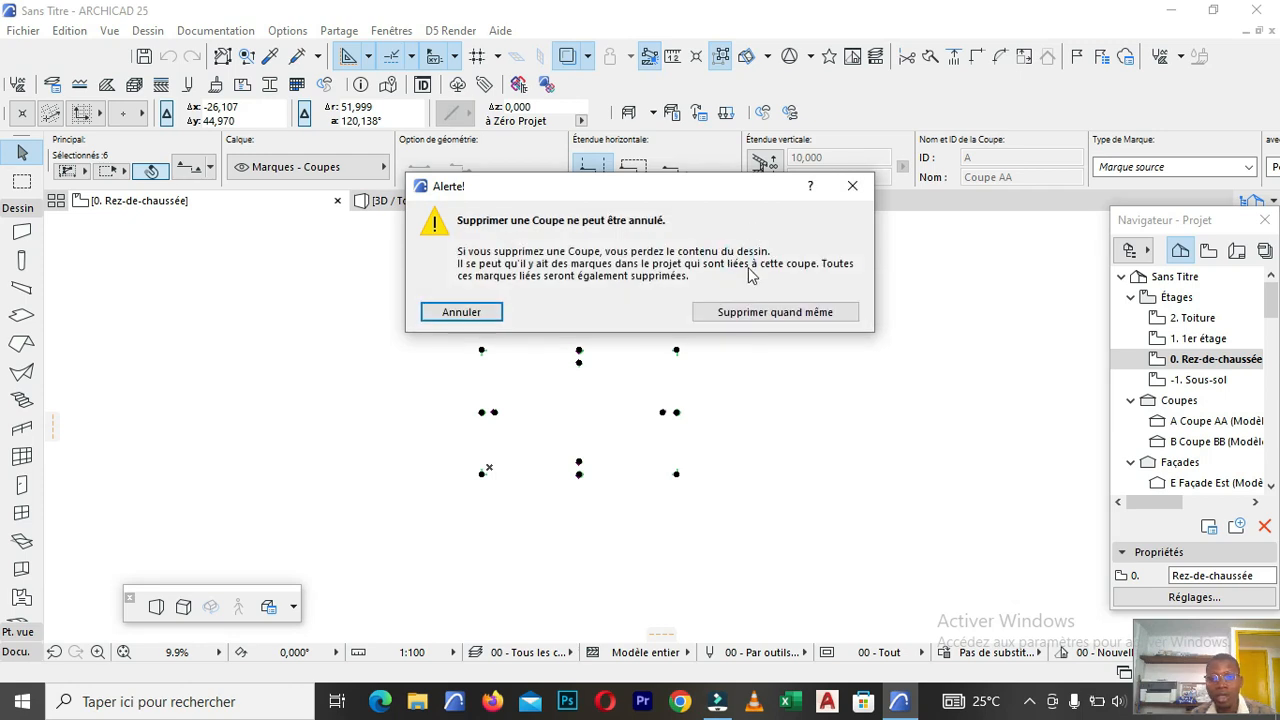
pyautogui.click(740, 312)
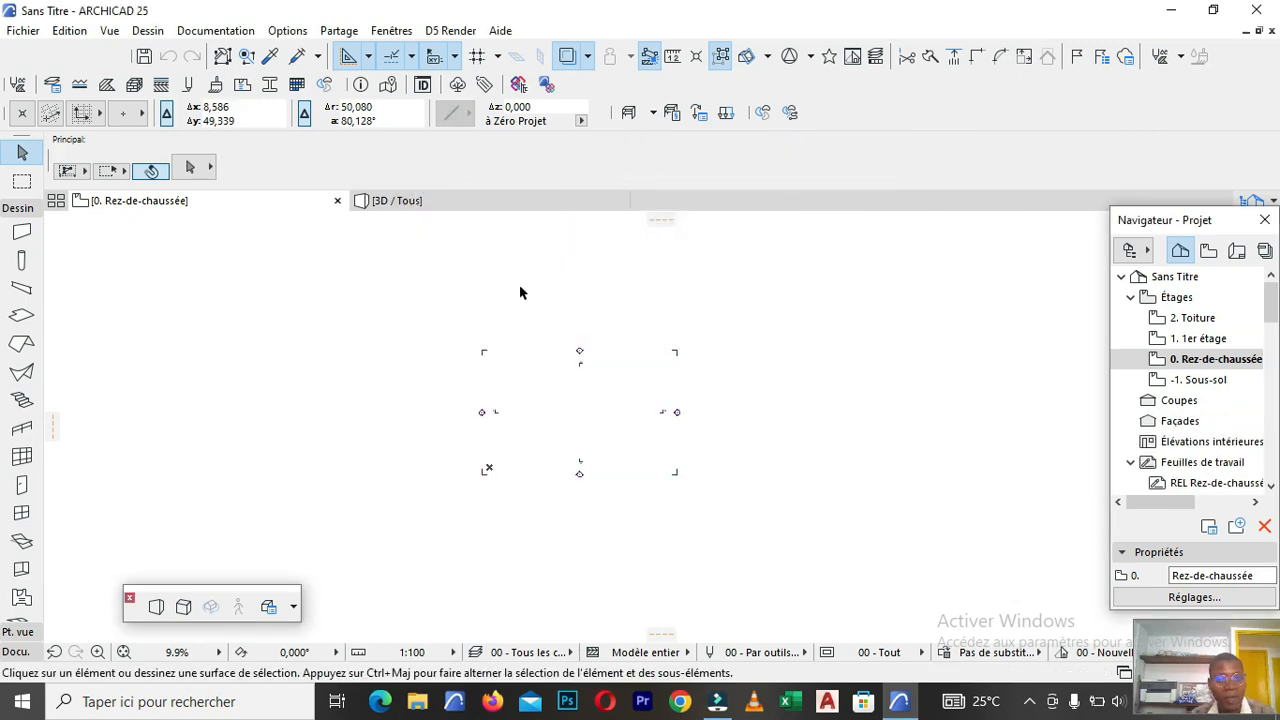
pyautogui.scroll(4, 527, 330)
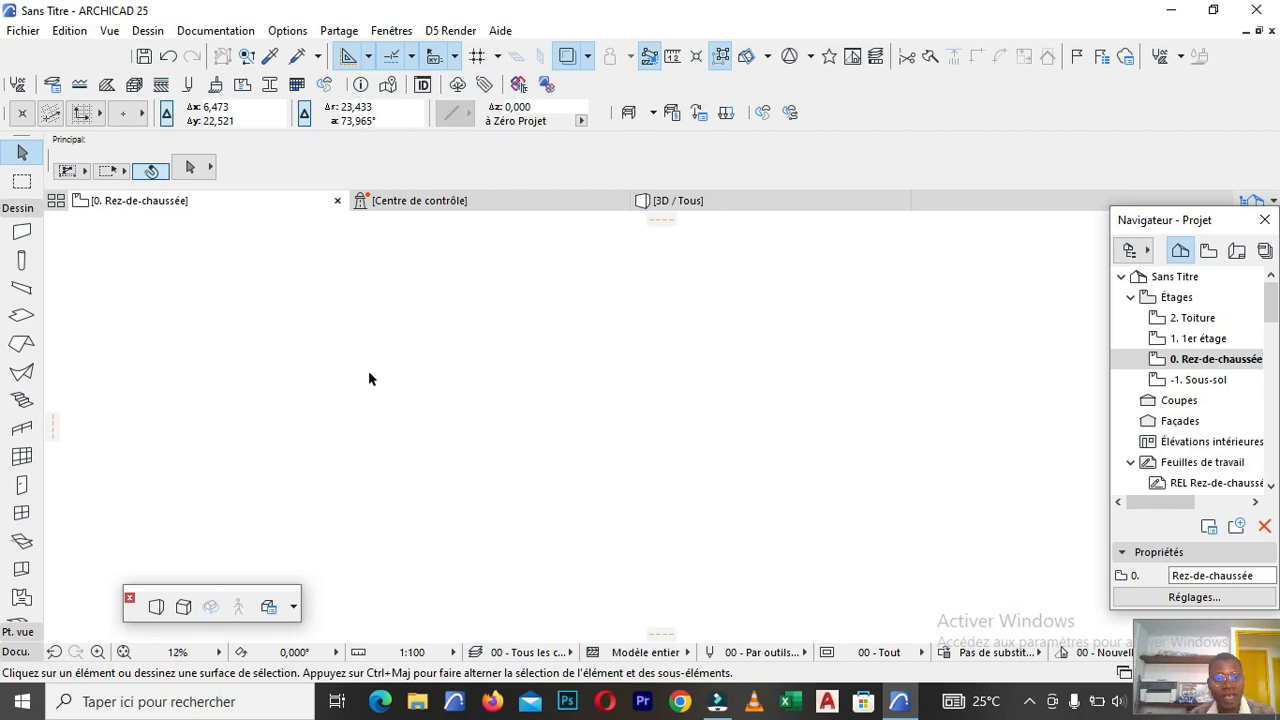
pyautogui.scroll(1, 368, 413)
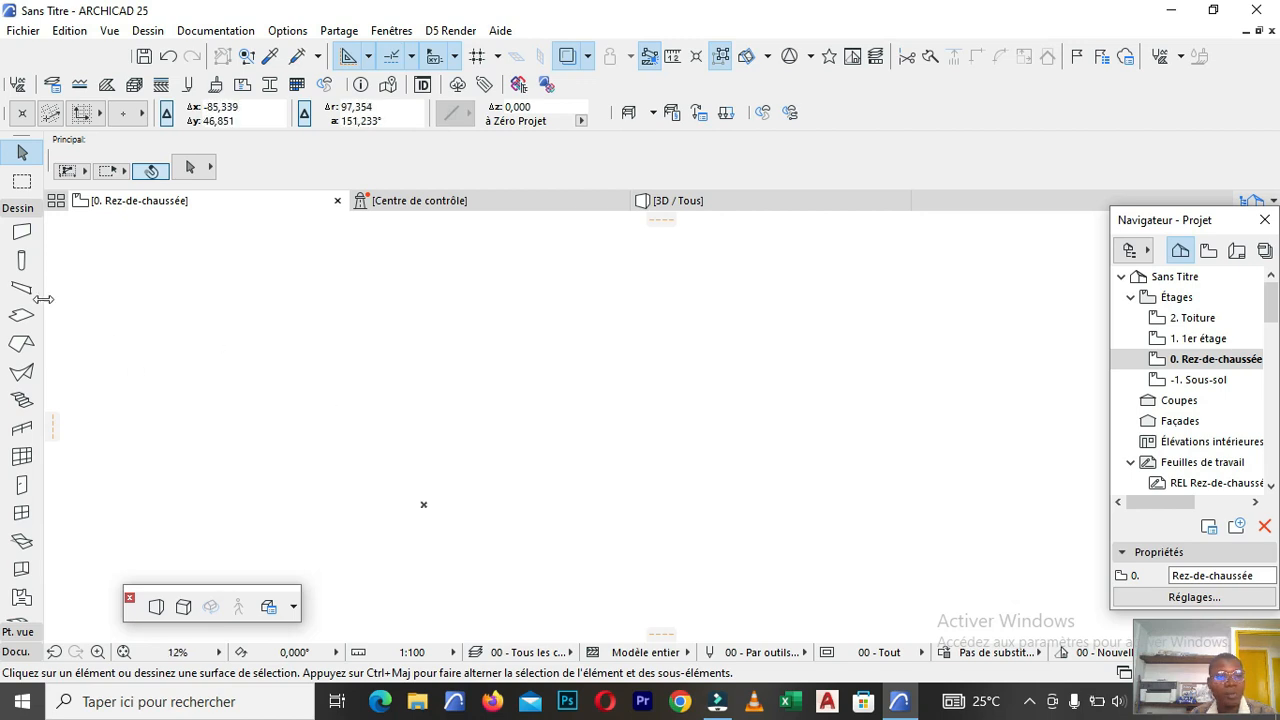
# Open the default settings of the Wall tool and set the wall's top link to Non lié.
pyautogui.click(22, 233)
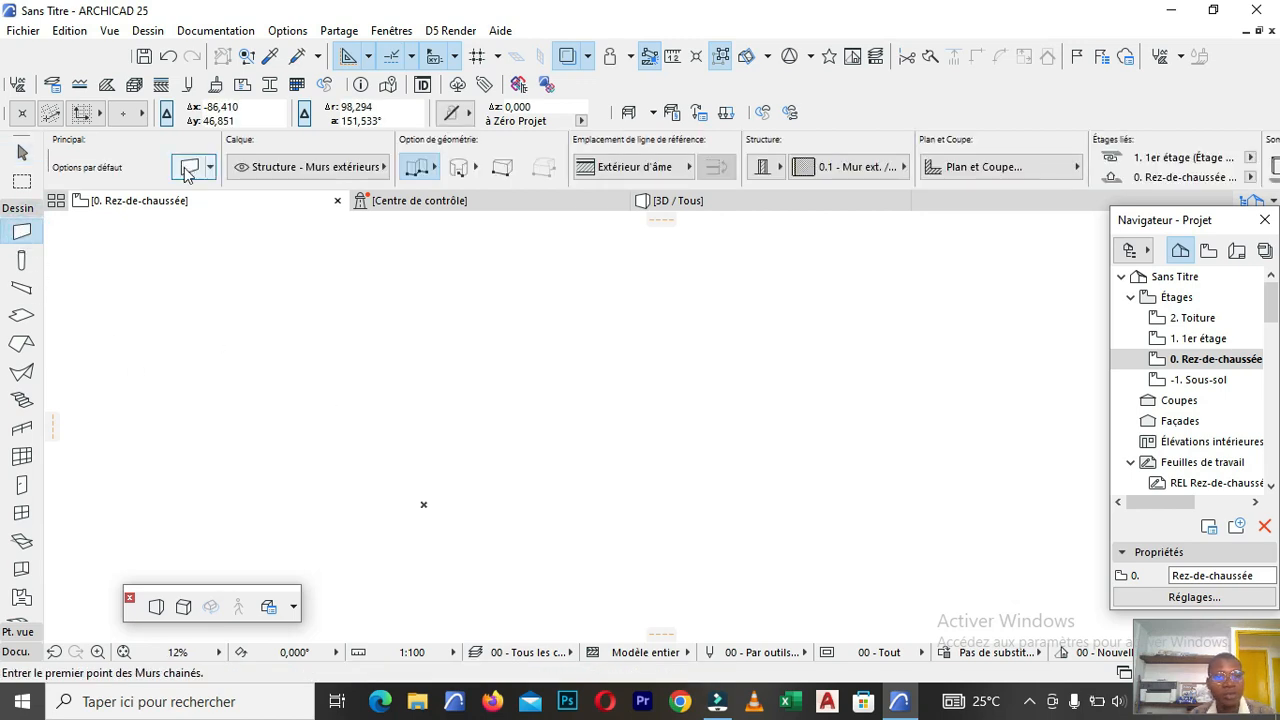
pyautogui.click(189, 167)
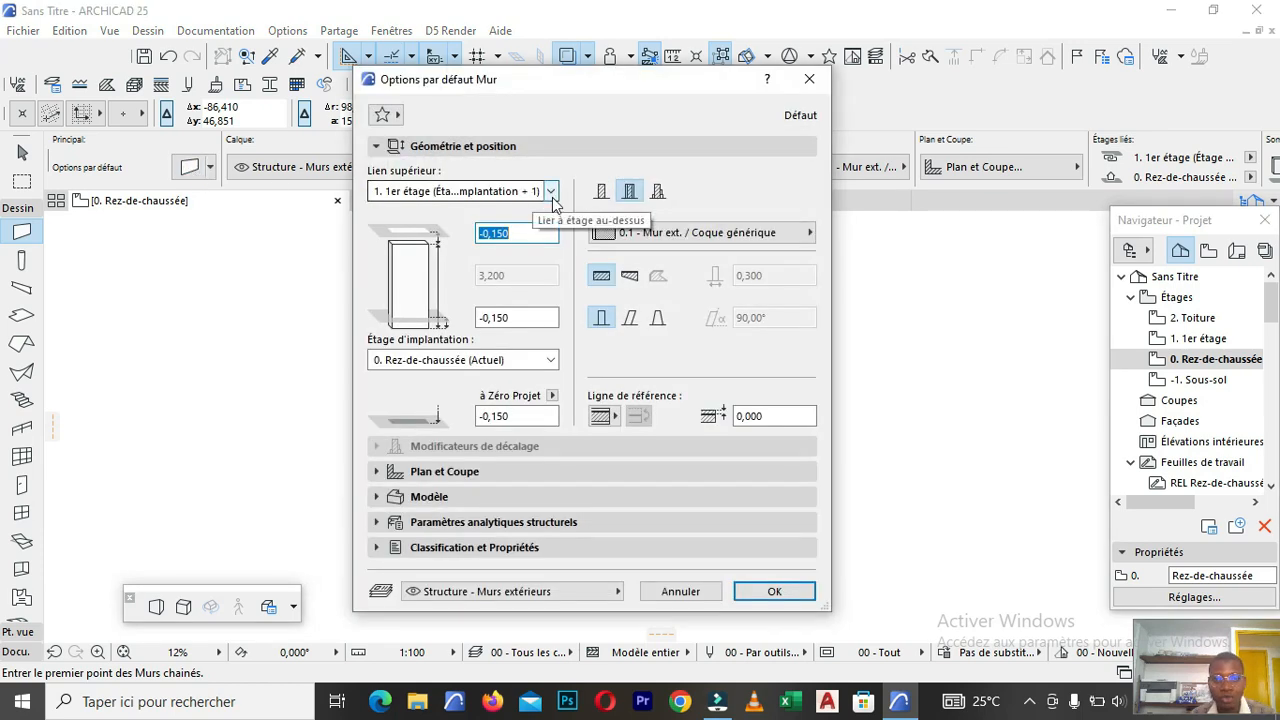
pyautogui.click(530, 233)
pyautogui.click(533, 191)
pyautogui.click(420, 258)
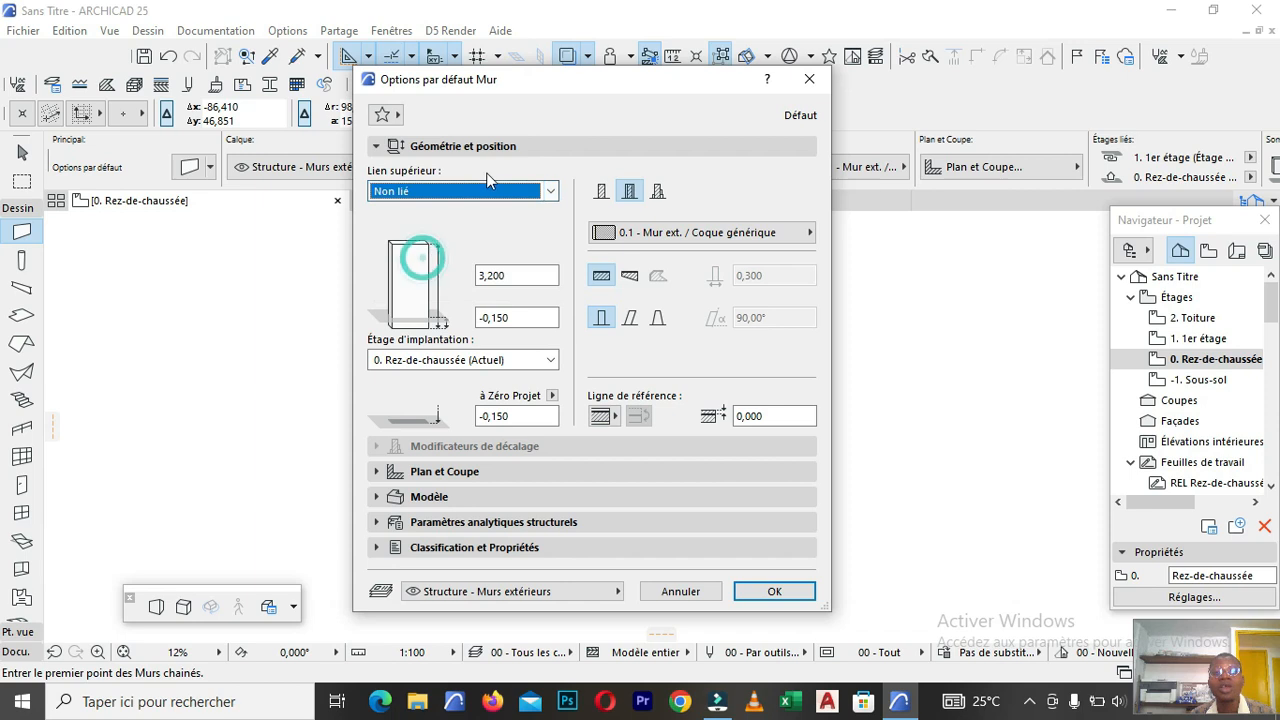
# Set the default wall's base offset to 0,000 and switch its structure from composite to basic.
pyautogui.click(526, 275)
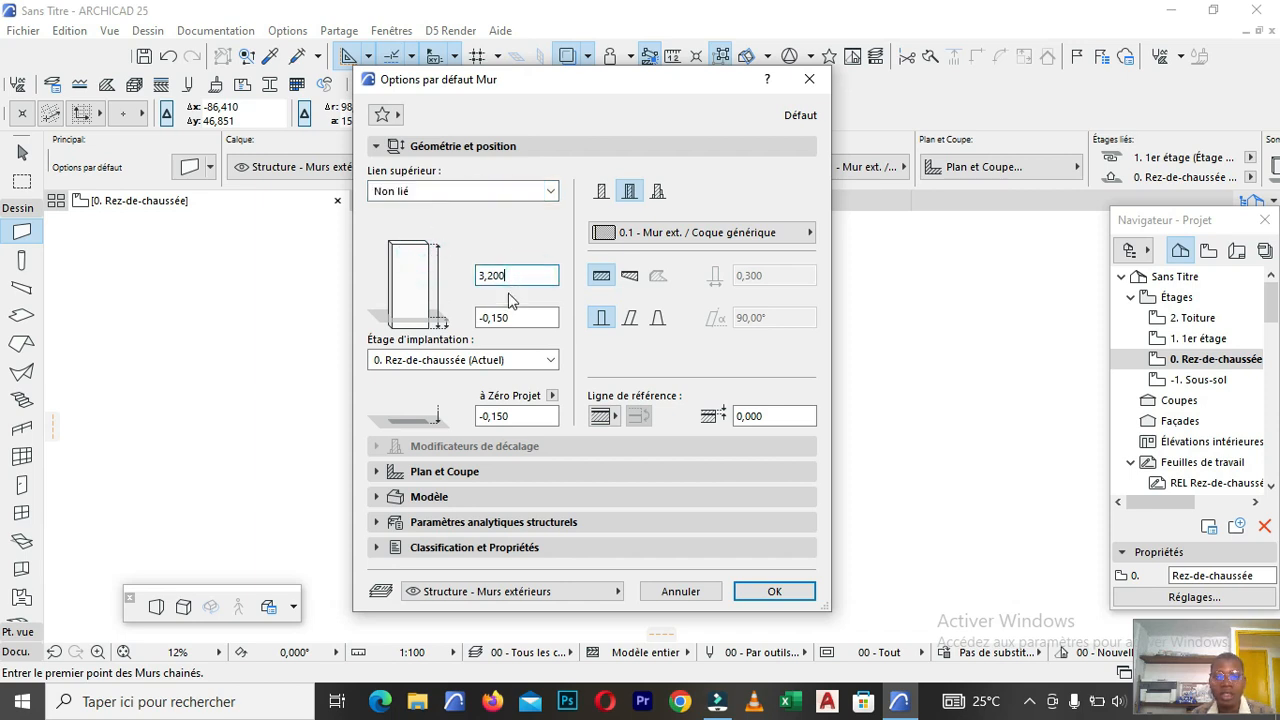
pyautogui.click(521, 273)
pyautogui.doubleClick(521, 318)
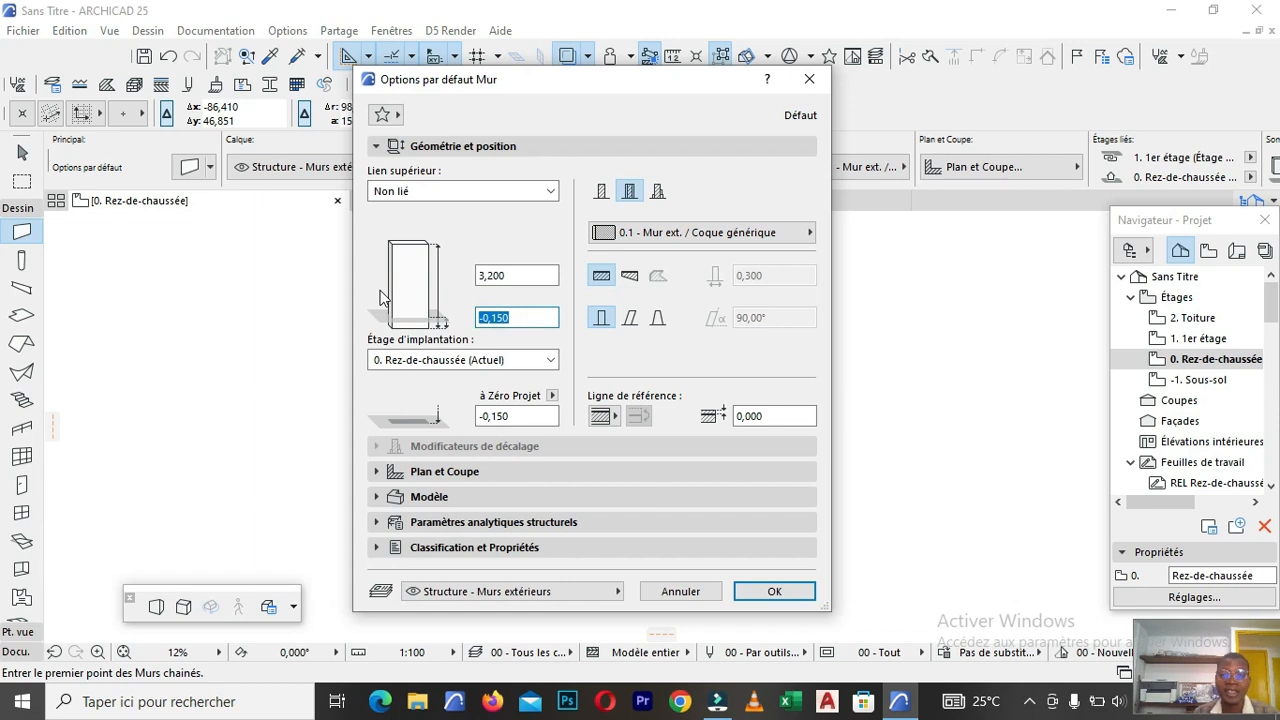
pyautogui.write('00')
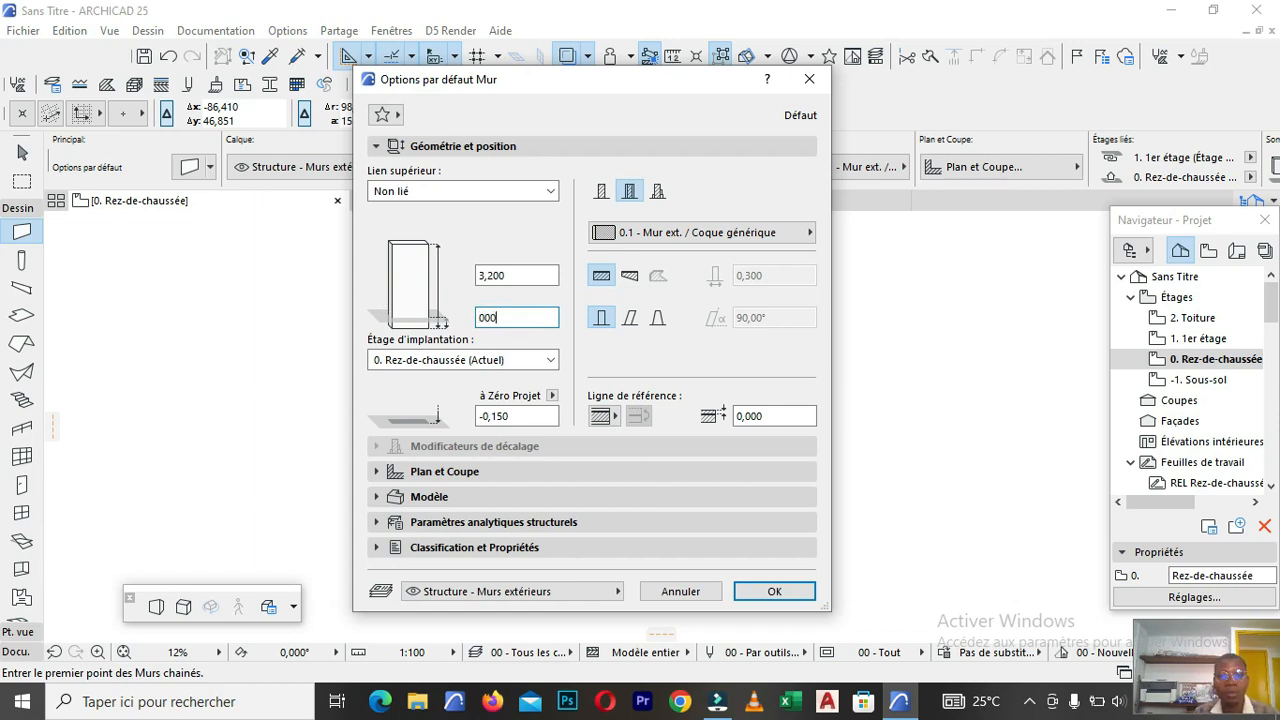
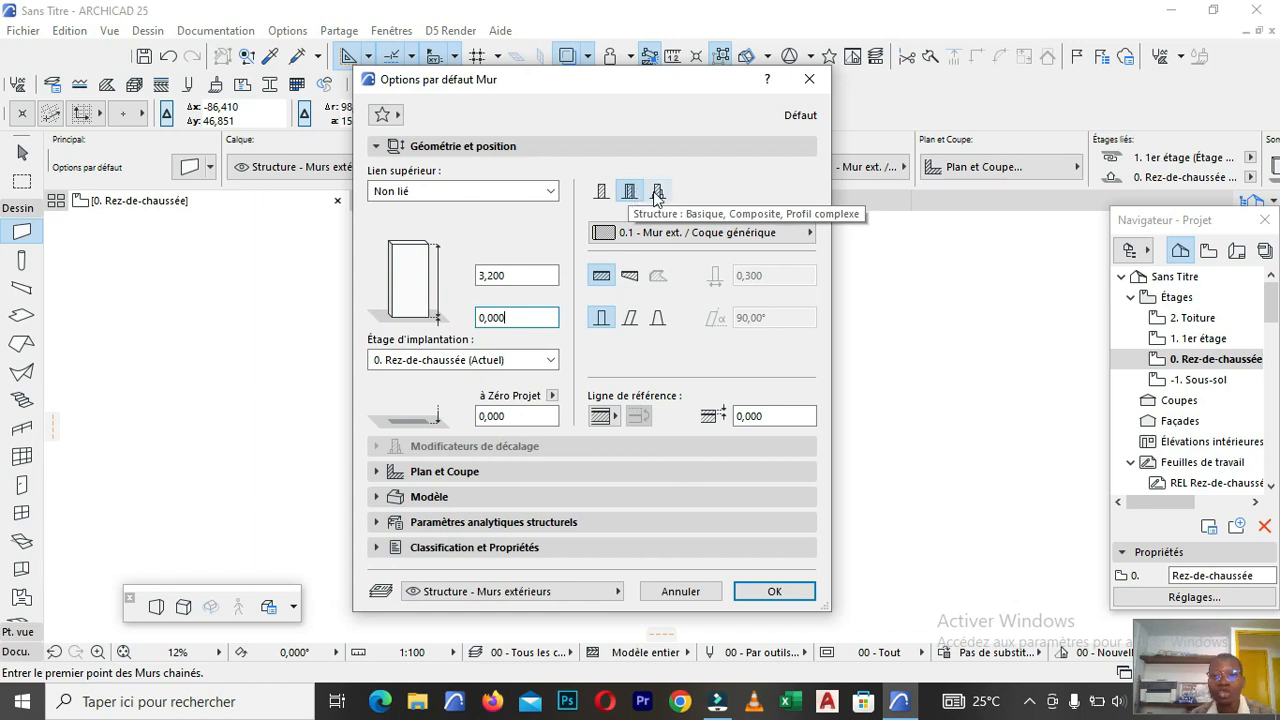
pyautogui.click(600, 193)
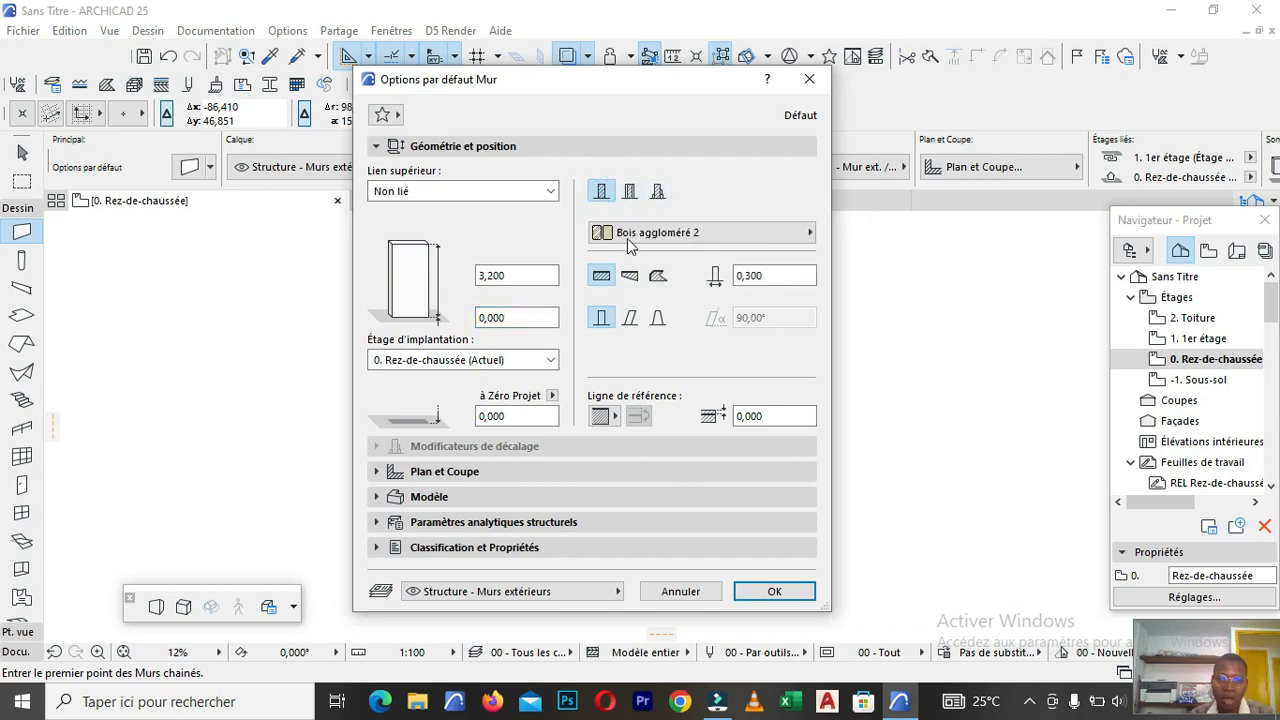
# Set the default wall's building material to Brique ciment (intérieur).
pyautogui.click(687, 240)
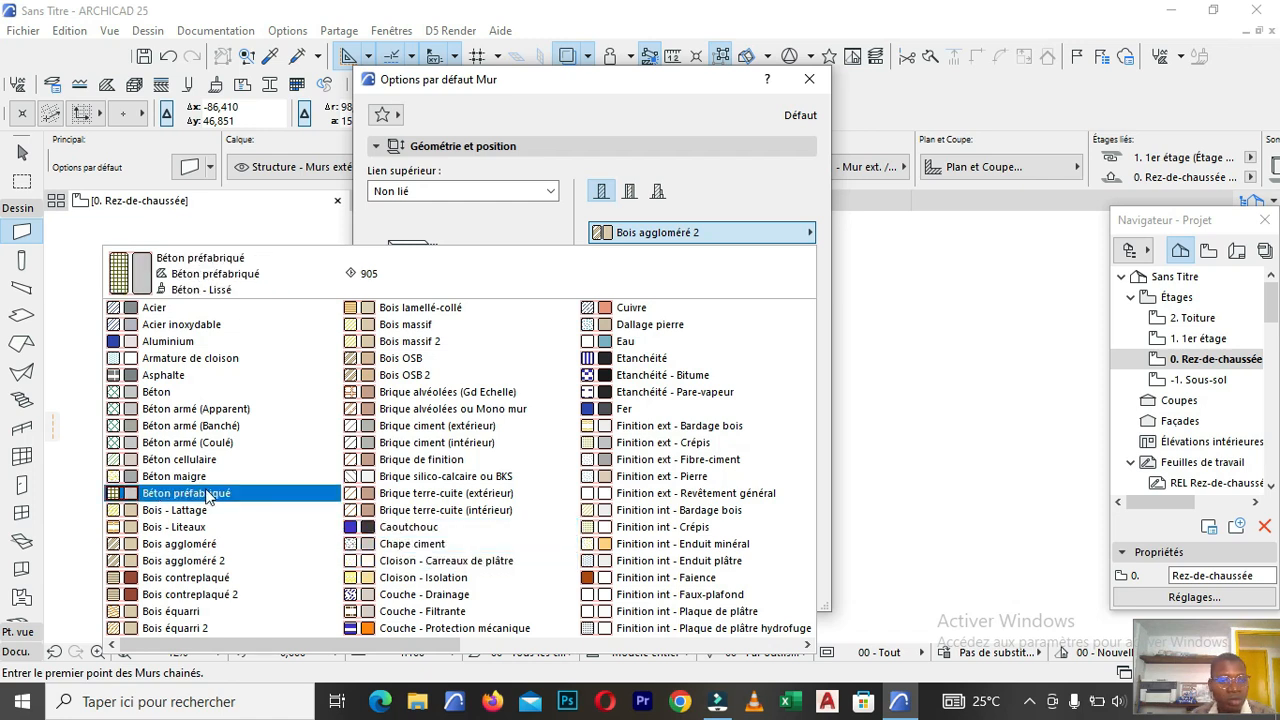
pyautogui.scroll(-3, 490, 510)
pyautogui.scroll(3, 485, 500)
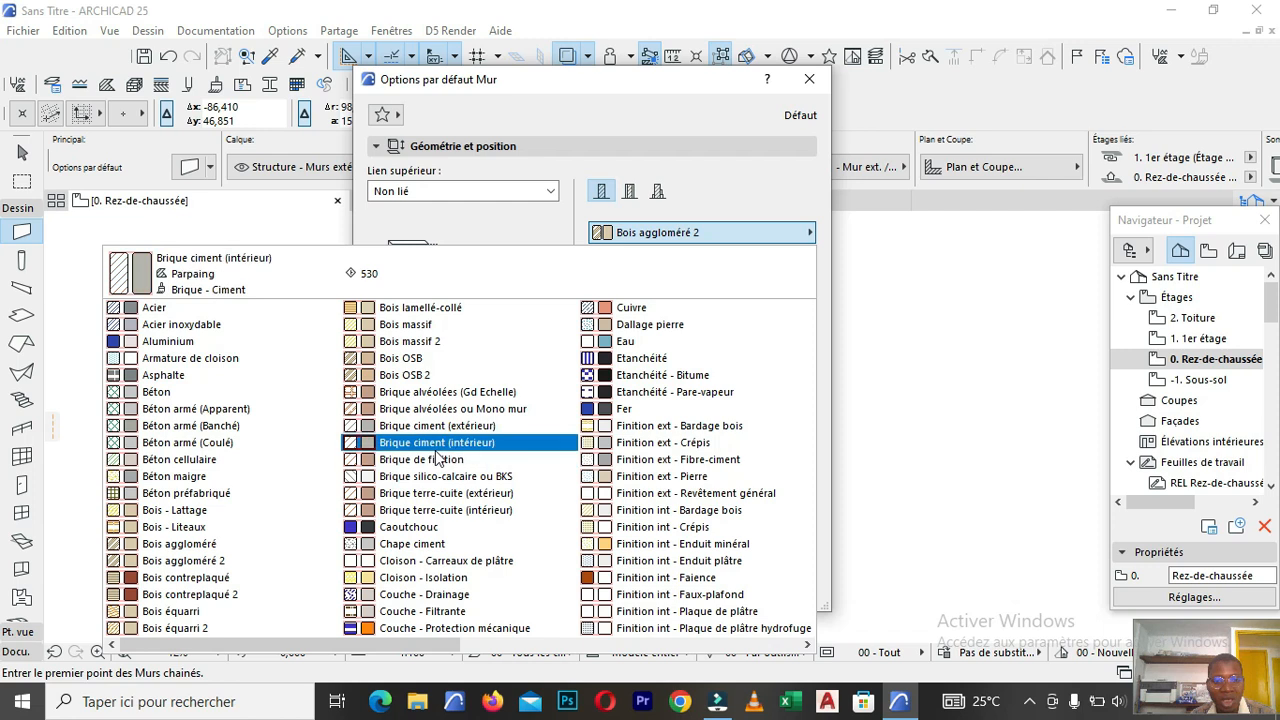
pyautogui.click(435, 447)
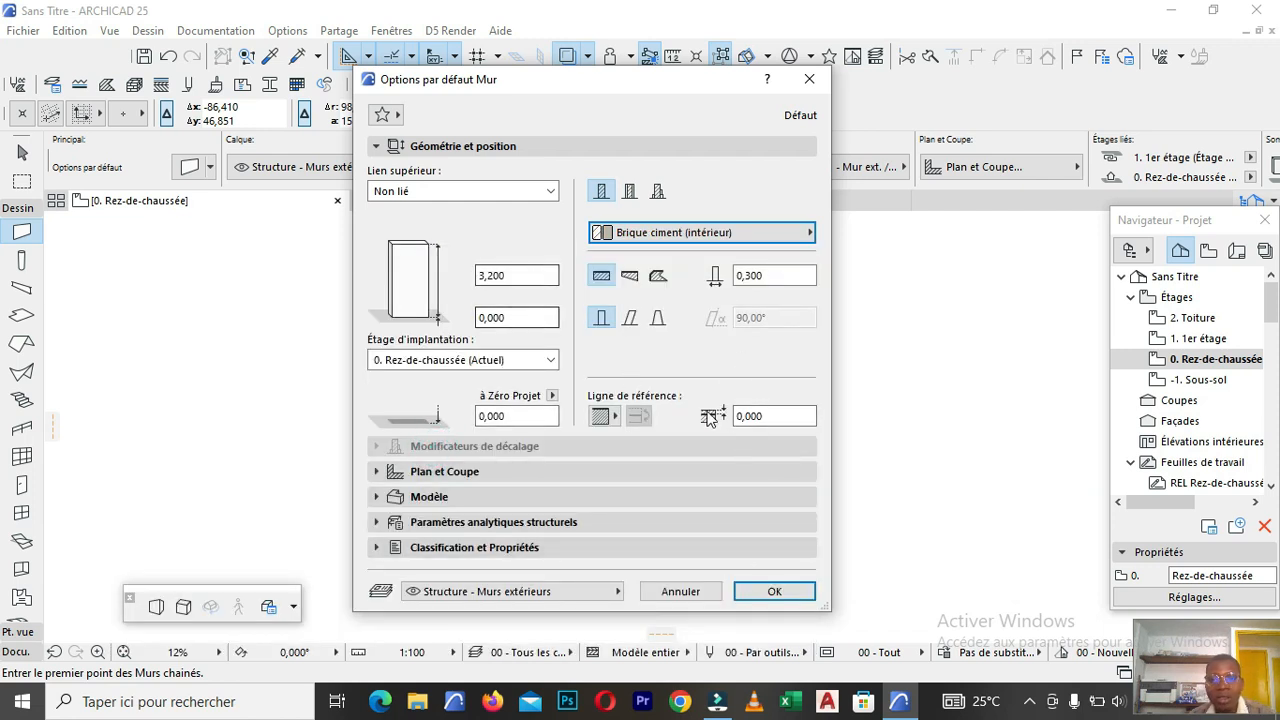
# Set the default wall's thickness to 0,15 and place its reference line at Centre.
pyautogui.click(765, 275)
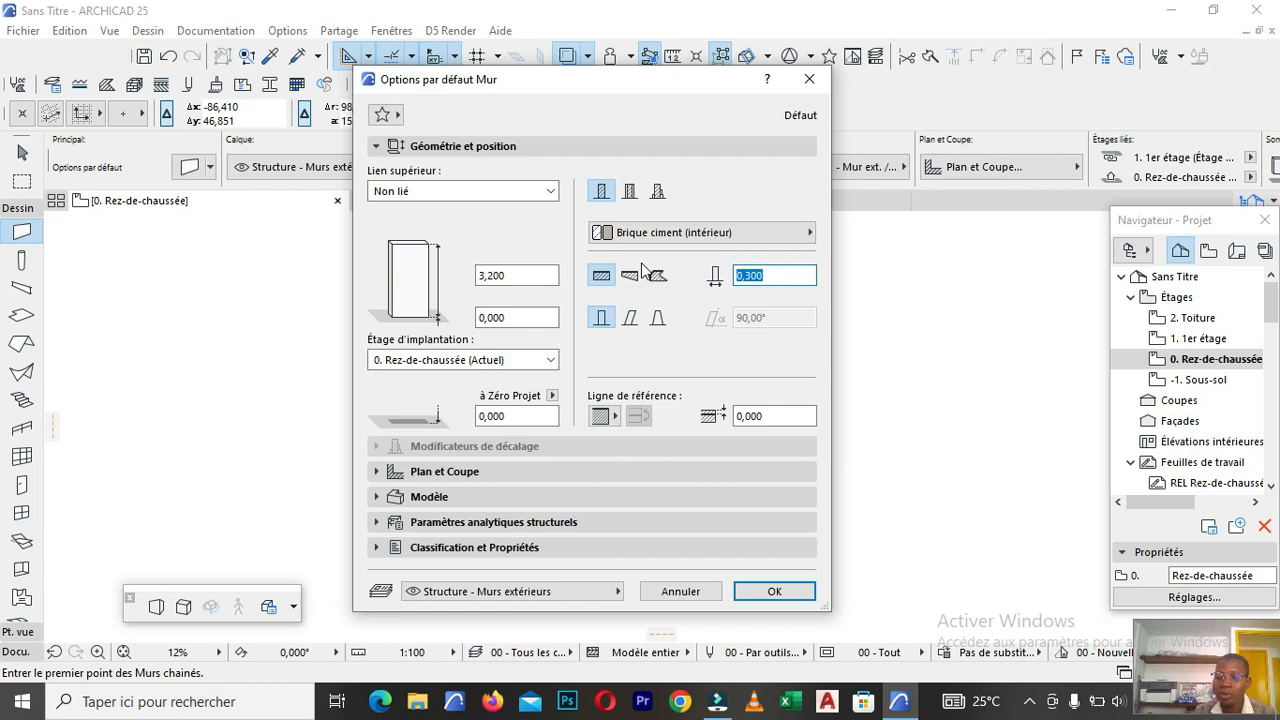
pyautogui.write('0,15')
pyautogui.click(615, 418)
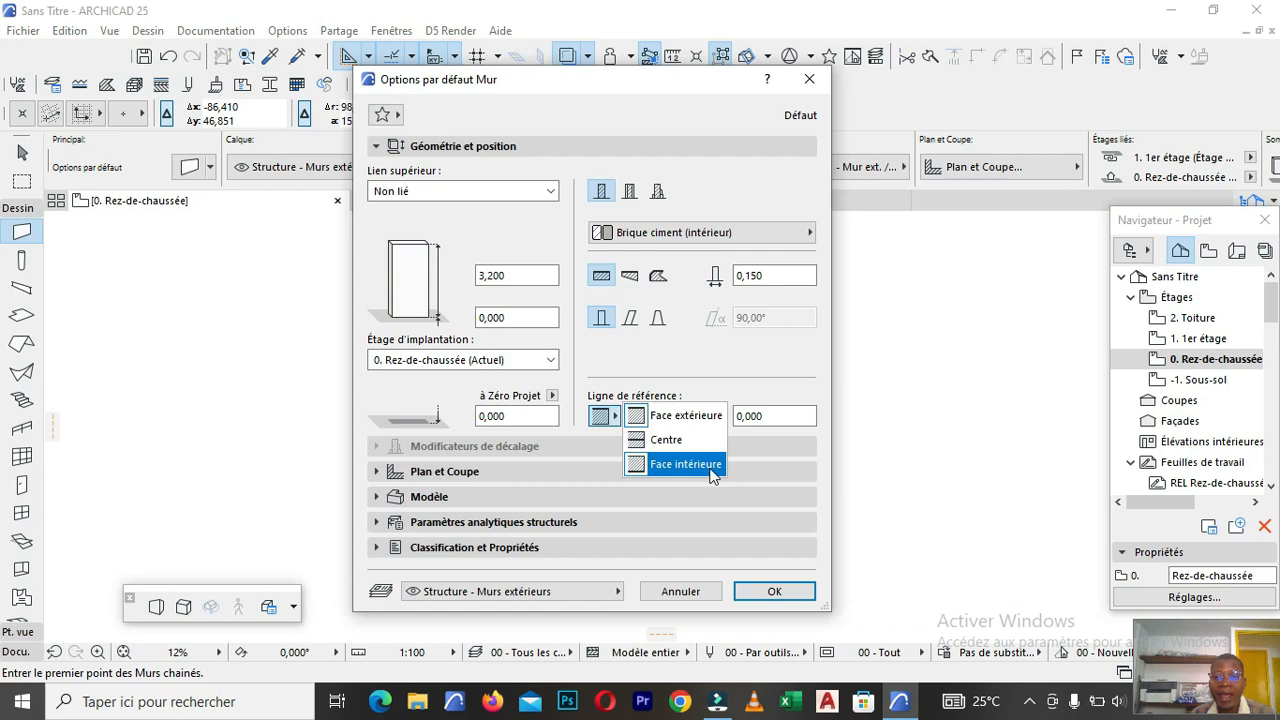
pyautogui.click(652, 441)
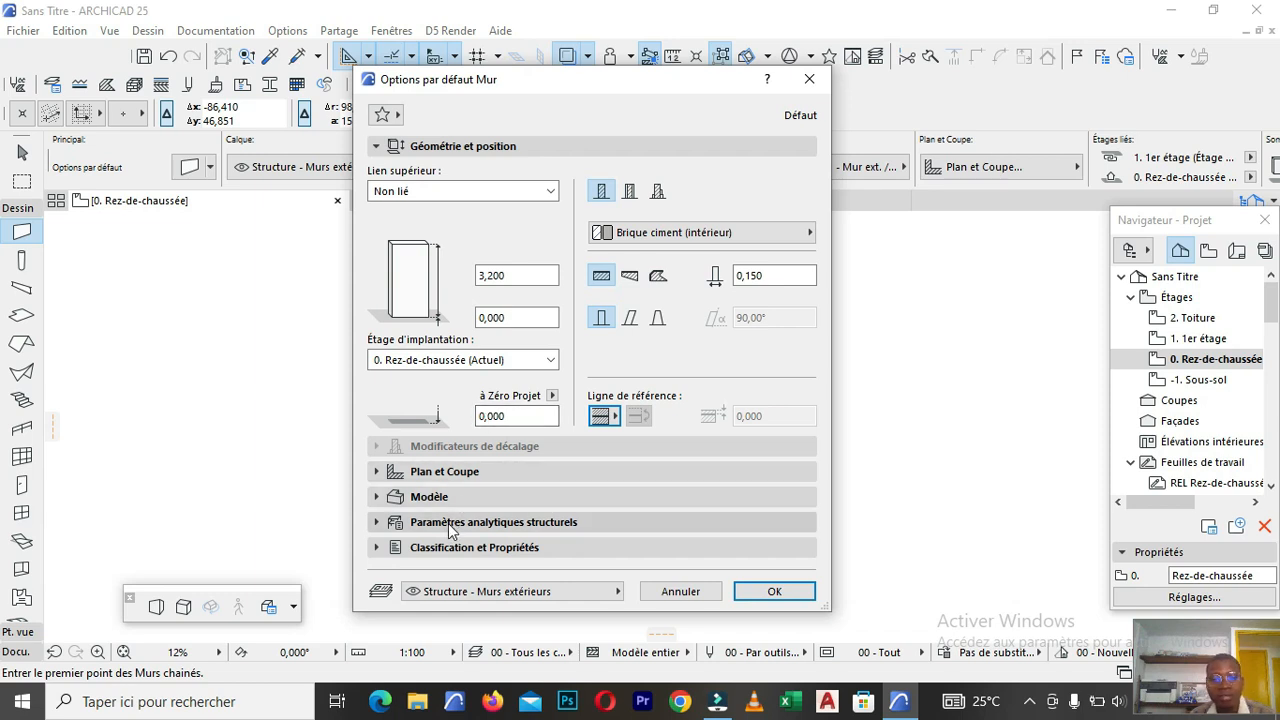
# Review the default wall's Plan et Coupe settings for floor plan display, cut surfaces and contours.
pyautogui.click(437, 478)
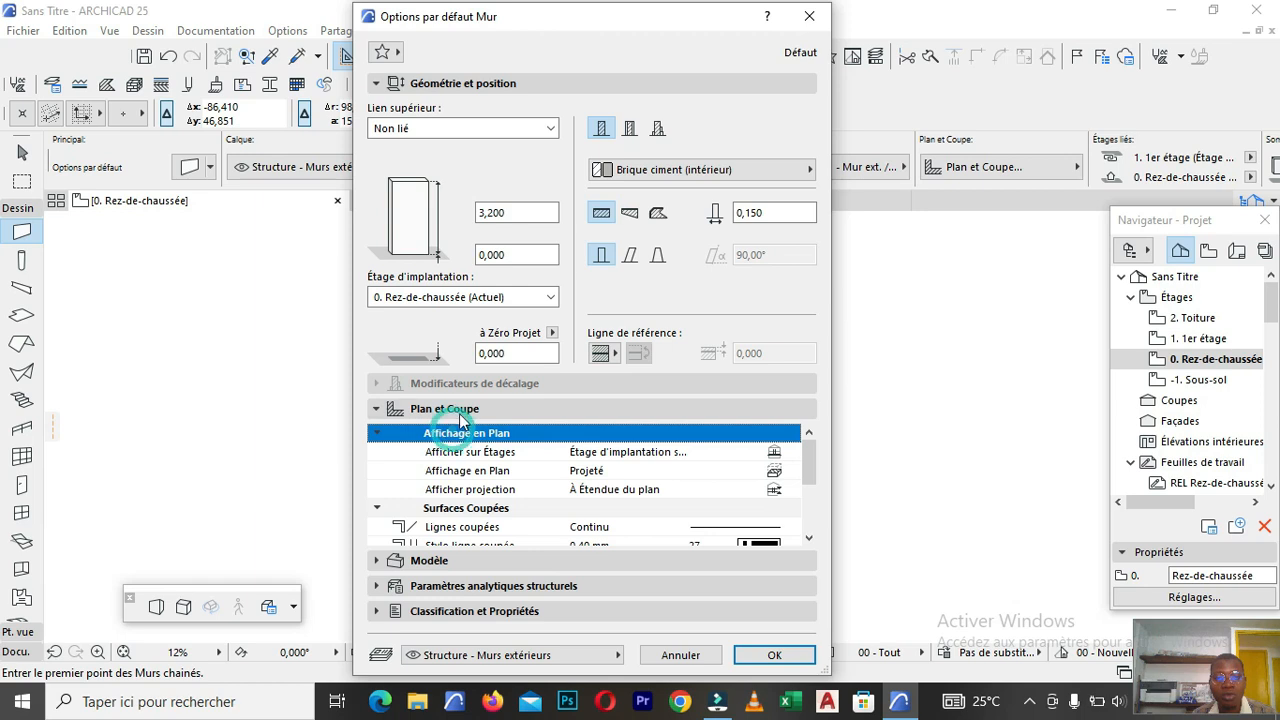
pyautogui.click(456, 409)
pyautogui.click(458, 410)
pyautogui.click(458, 410)
pyautogui.click(458, 410)
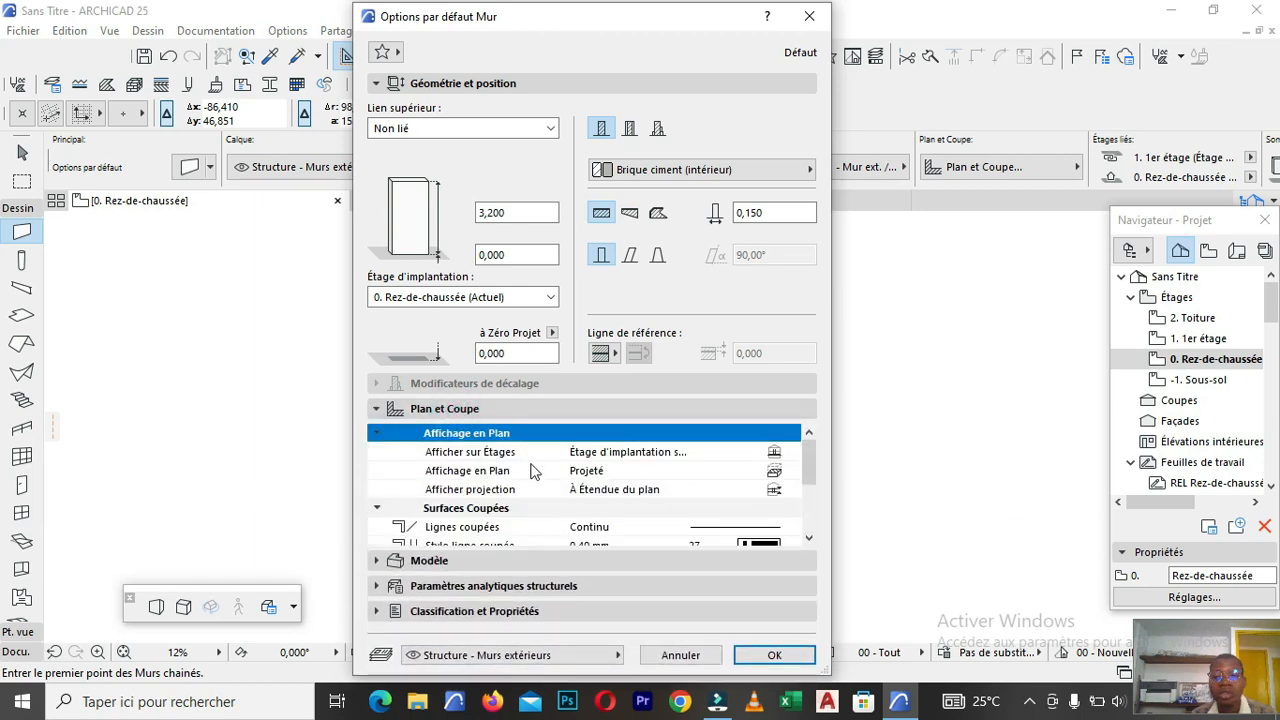
pyautogui.scroll(-4, 660, 505)
pyautogui.scroll(4, 666, 535)
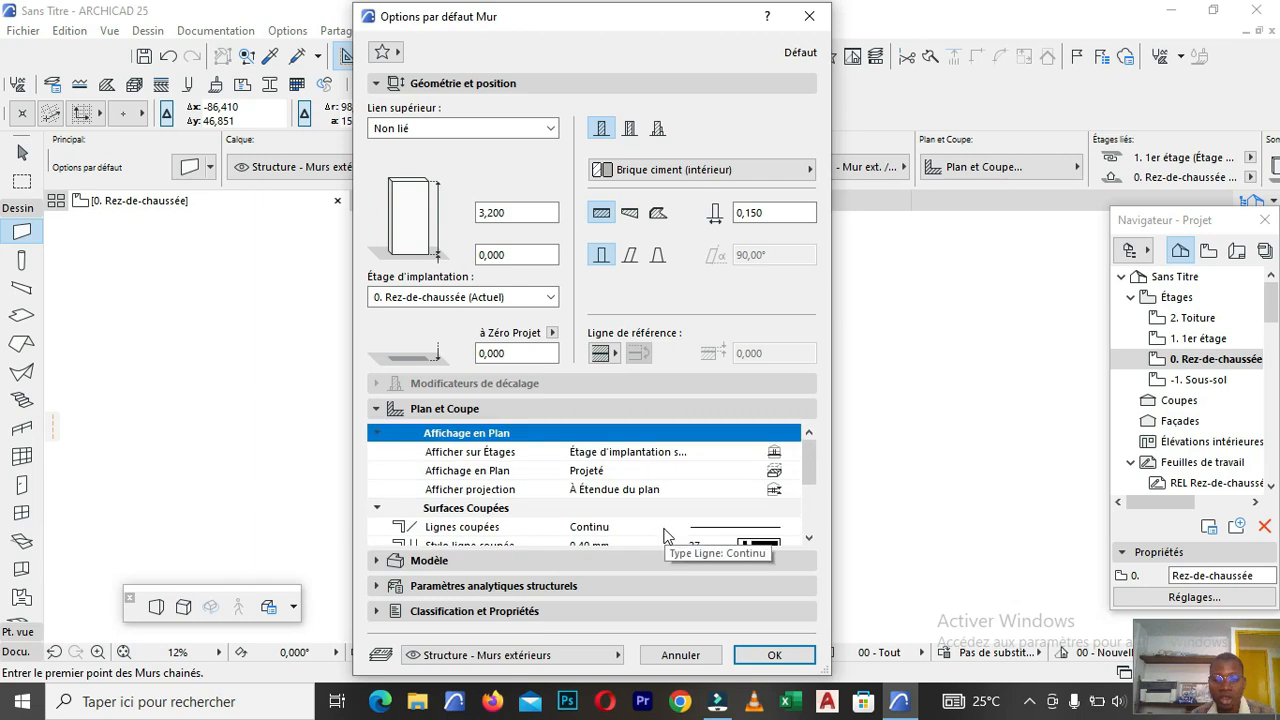
pyautogui.scroll(-3, 670, 509)
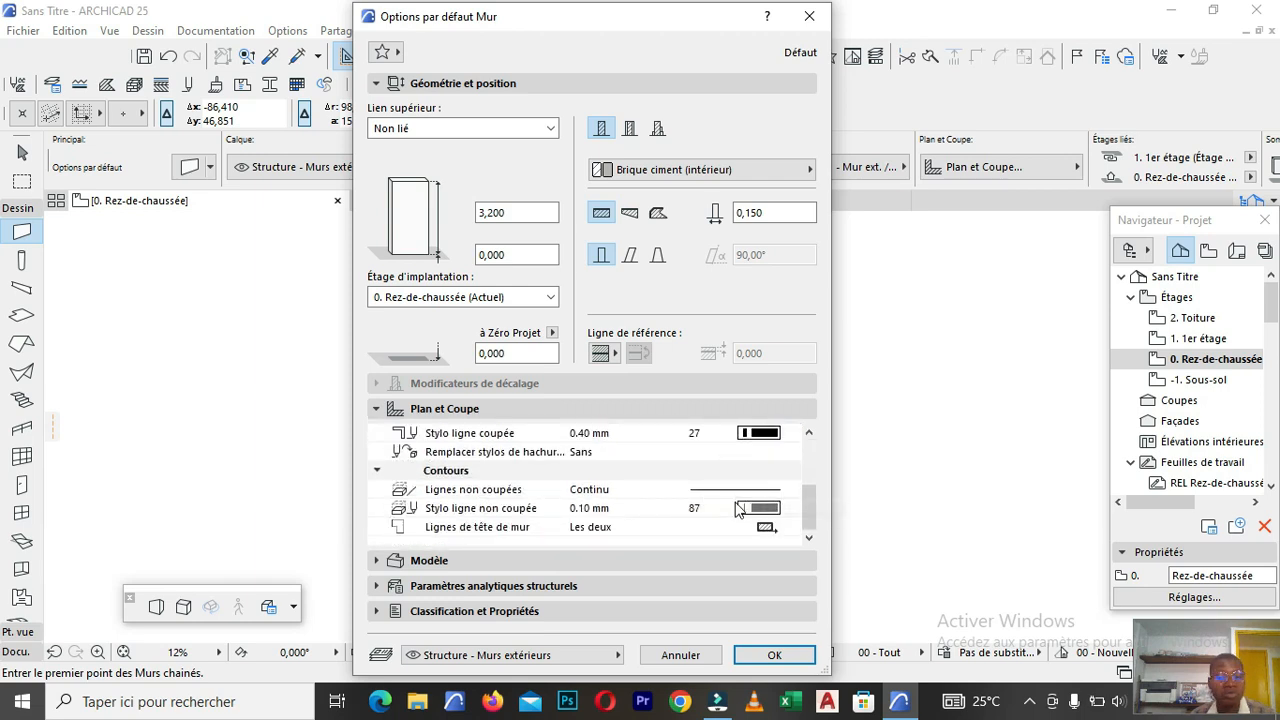
pyautogui.scroll(3, 717, 508)
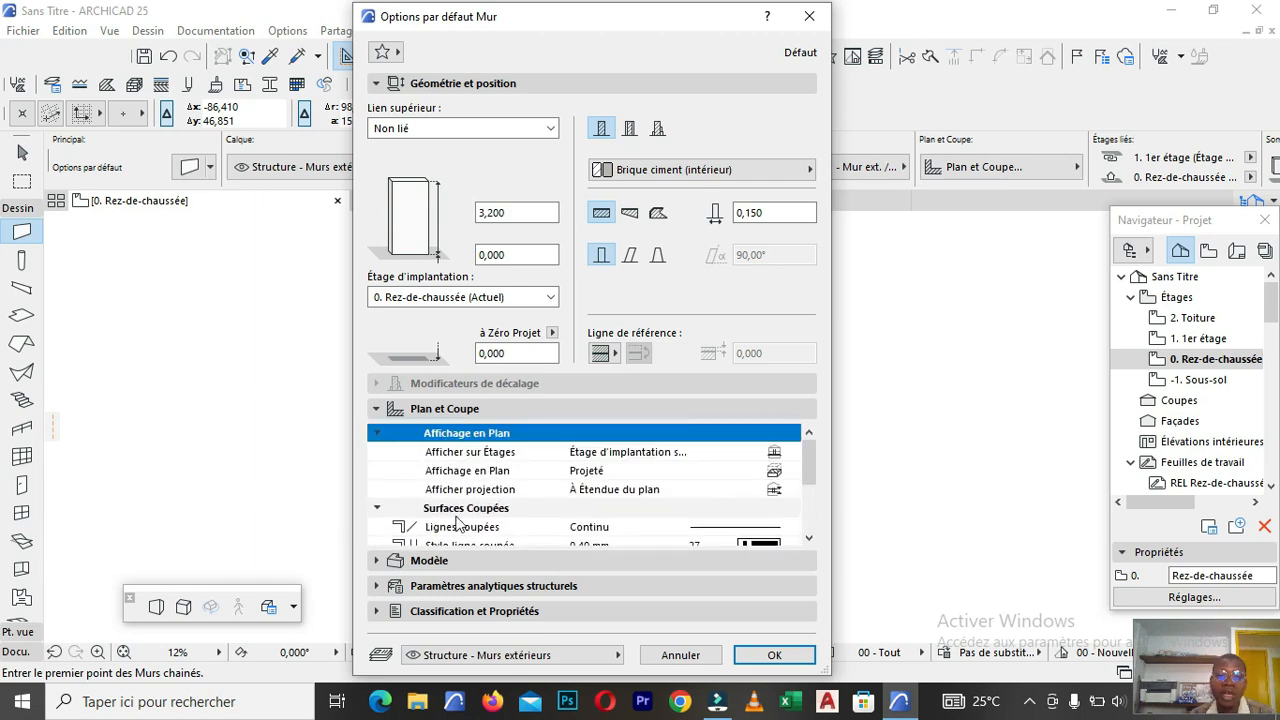
pyautogui.scroll(-3, 551, 496)
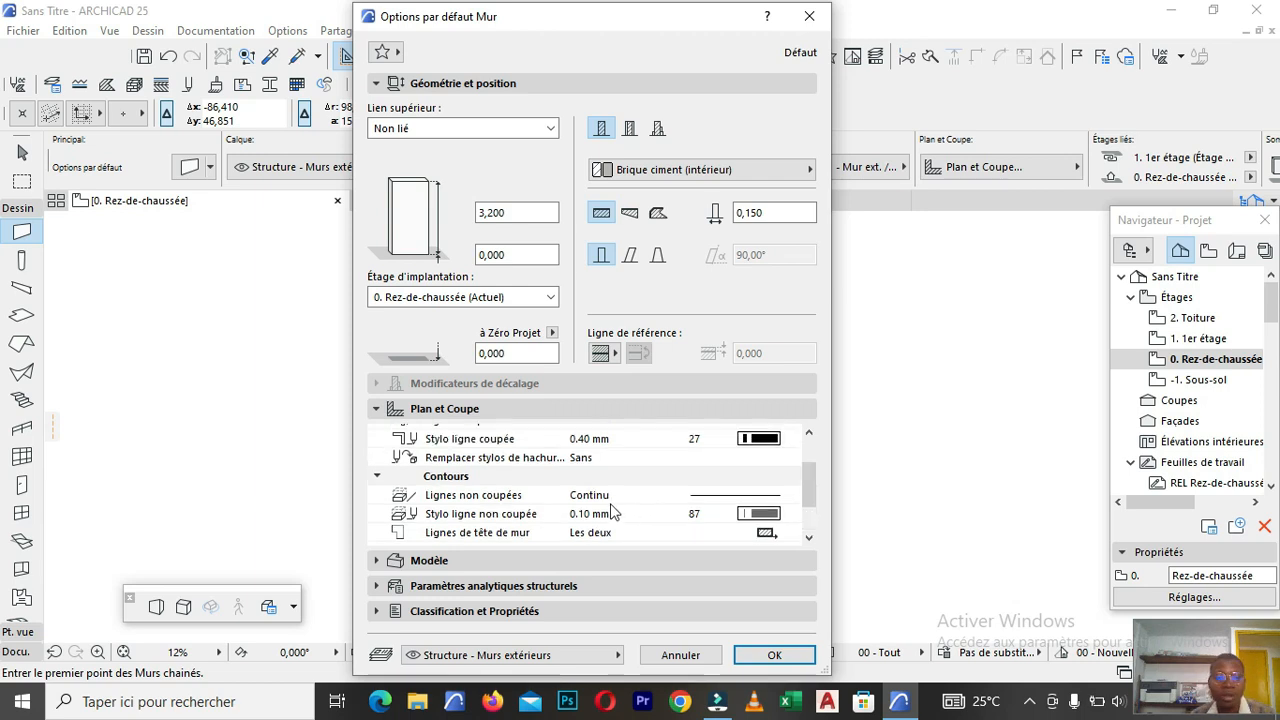
pyautogui.scroll(3, 628, 510)
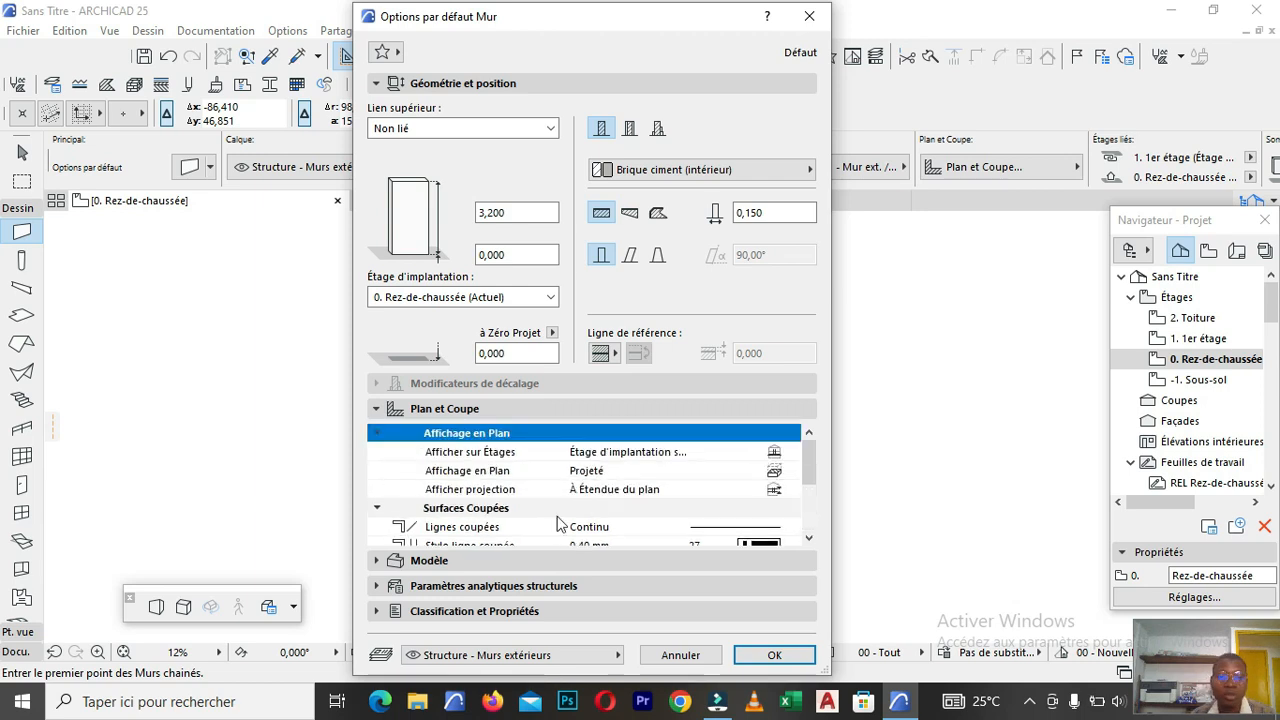
# Enable the surface overrides in the default wall's Modèle settings and set the first surface to Peinture - Pêche.
pyautogui.click(445, 560)
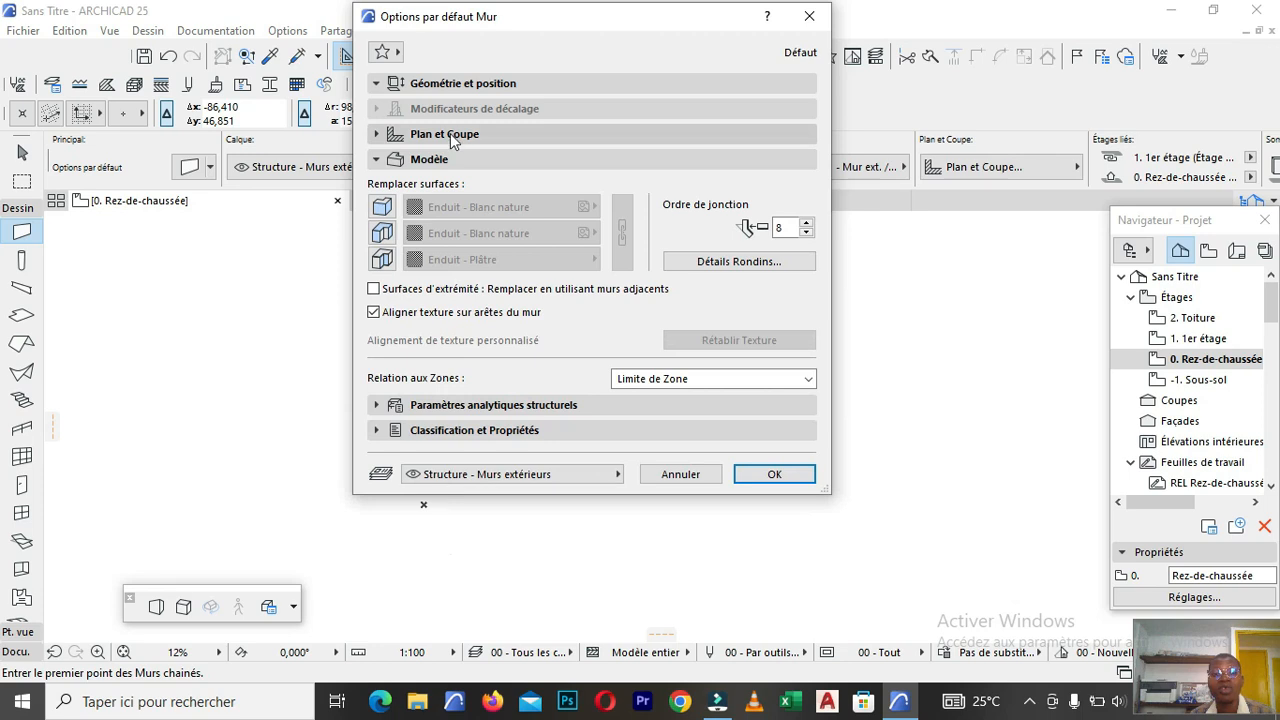
pyautogui.click(382, 207)
pyautogui.click(382, 233)
pyautogui.click(382, 259)
pyautogui.click(460, 207)
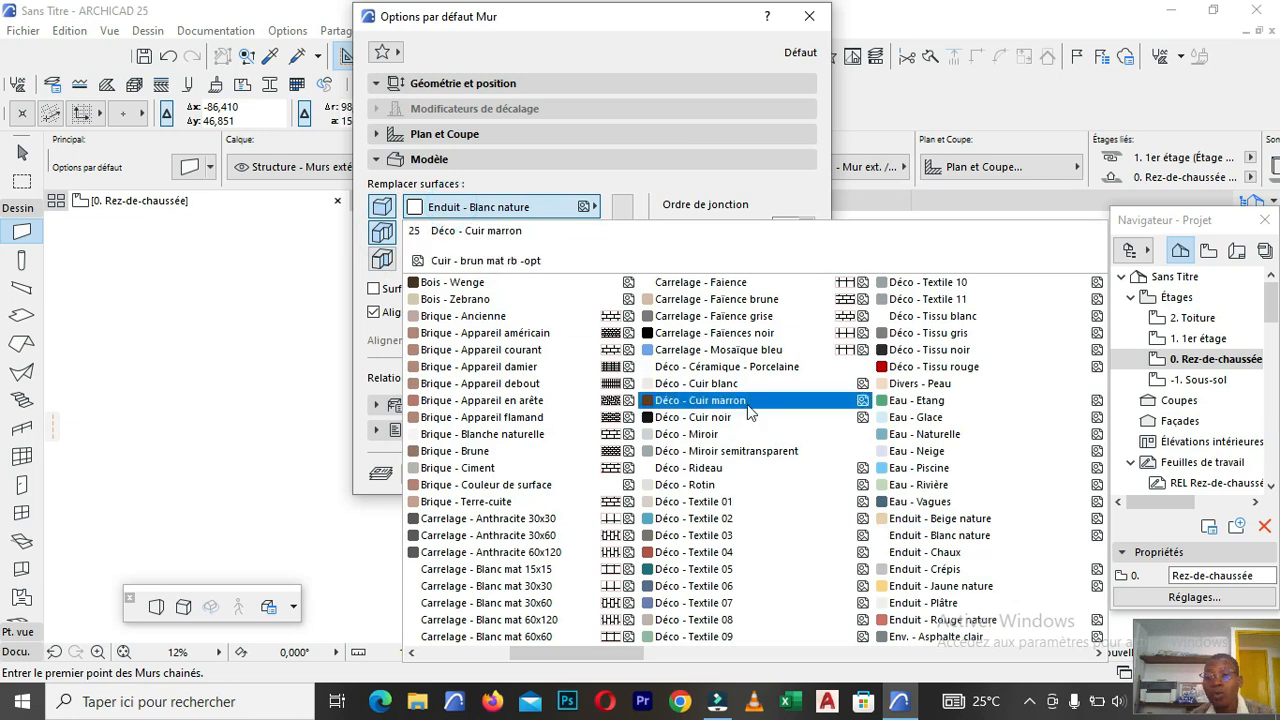
pyautogui.scroll(-5, 615, 385)
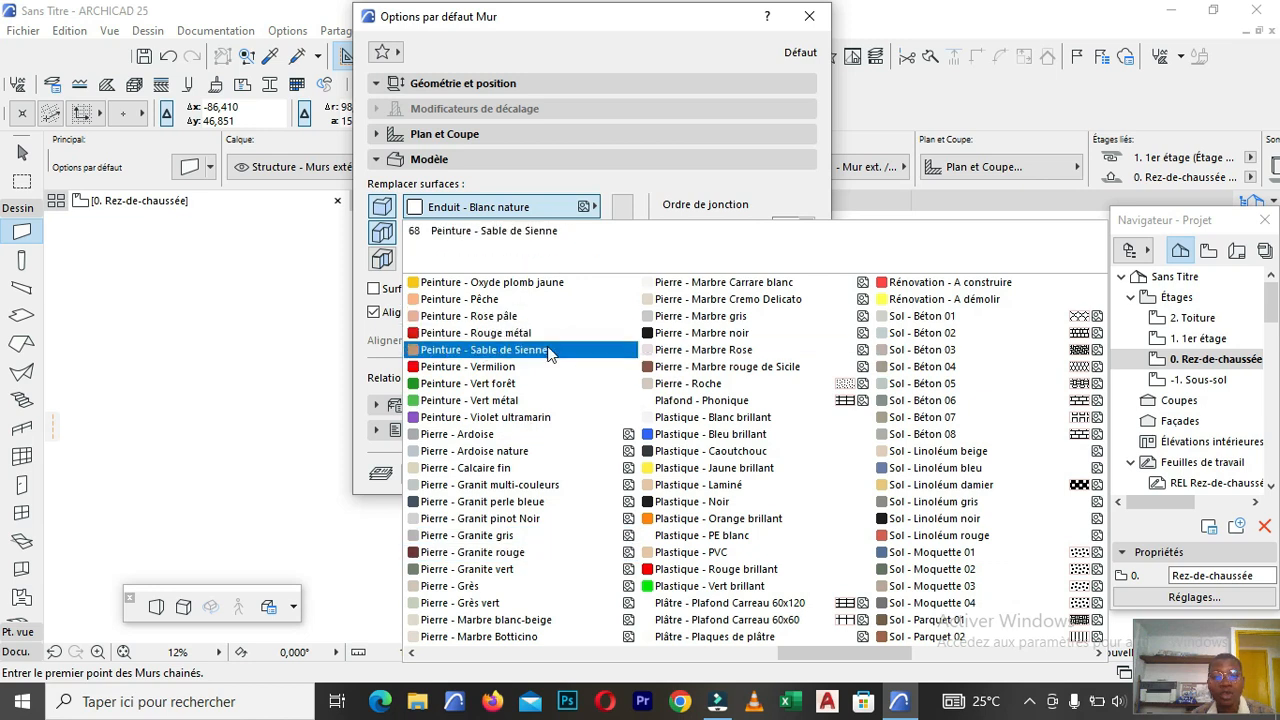
pyautogui.click(509, 299)
# Unlink the wall's surface overrides, enable the third one with Enduit - Plâtre, and accept the default wall settings.
pyautogui.click(622, 230)
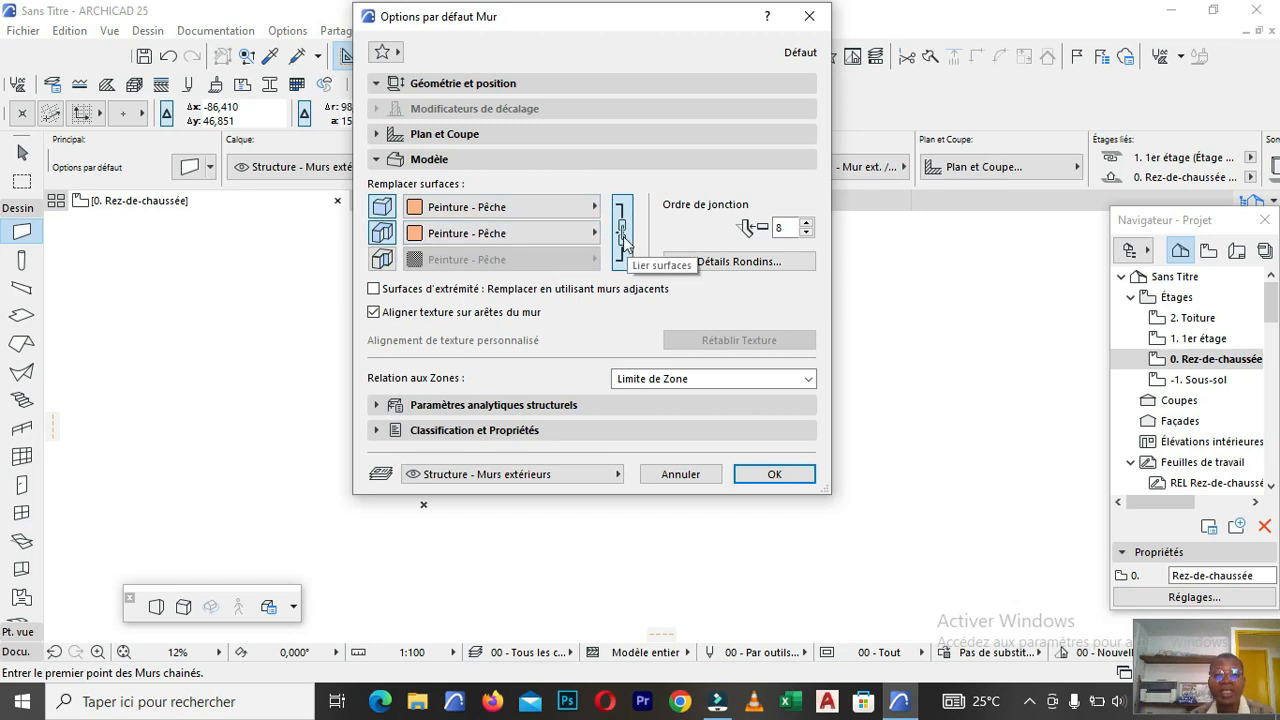
pyautogui.click(624, 232)
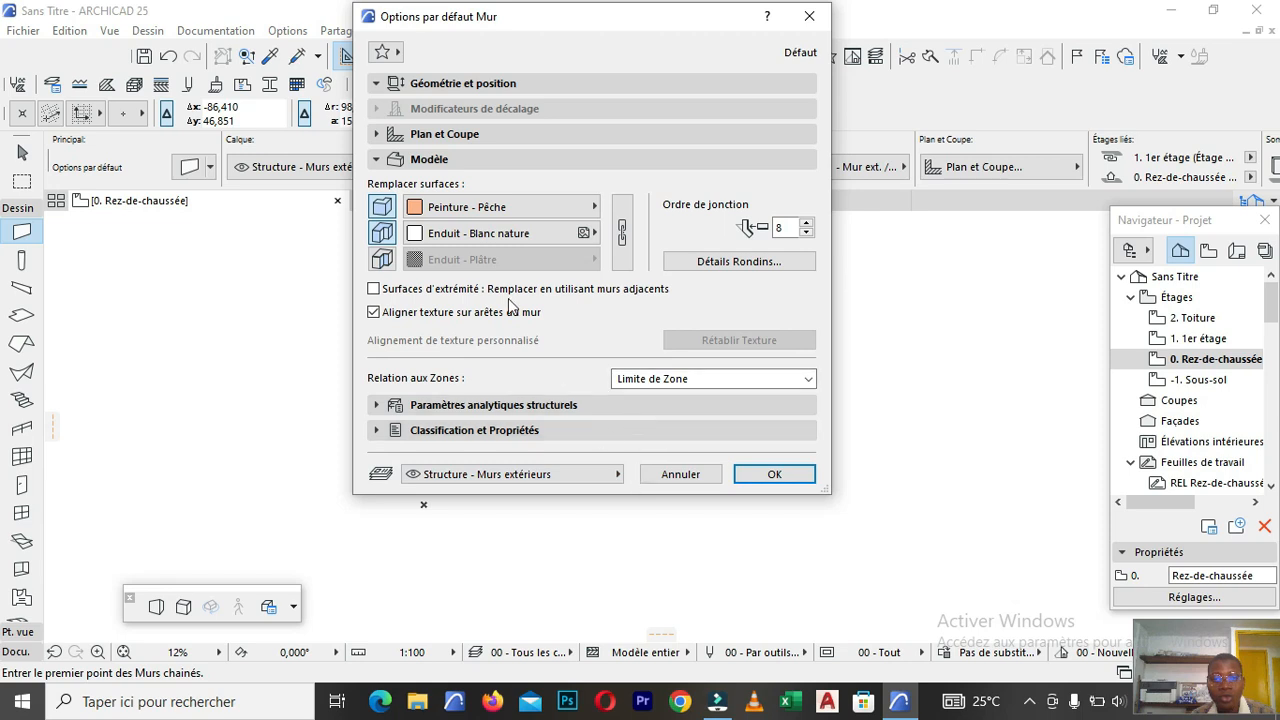
pyautogui.click(381, 259)
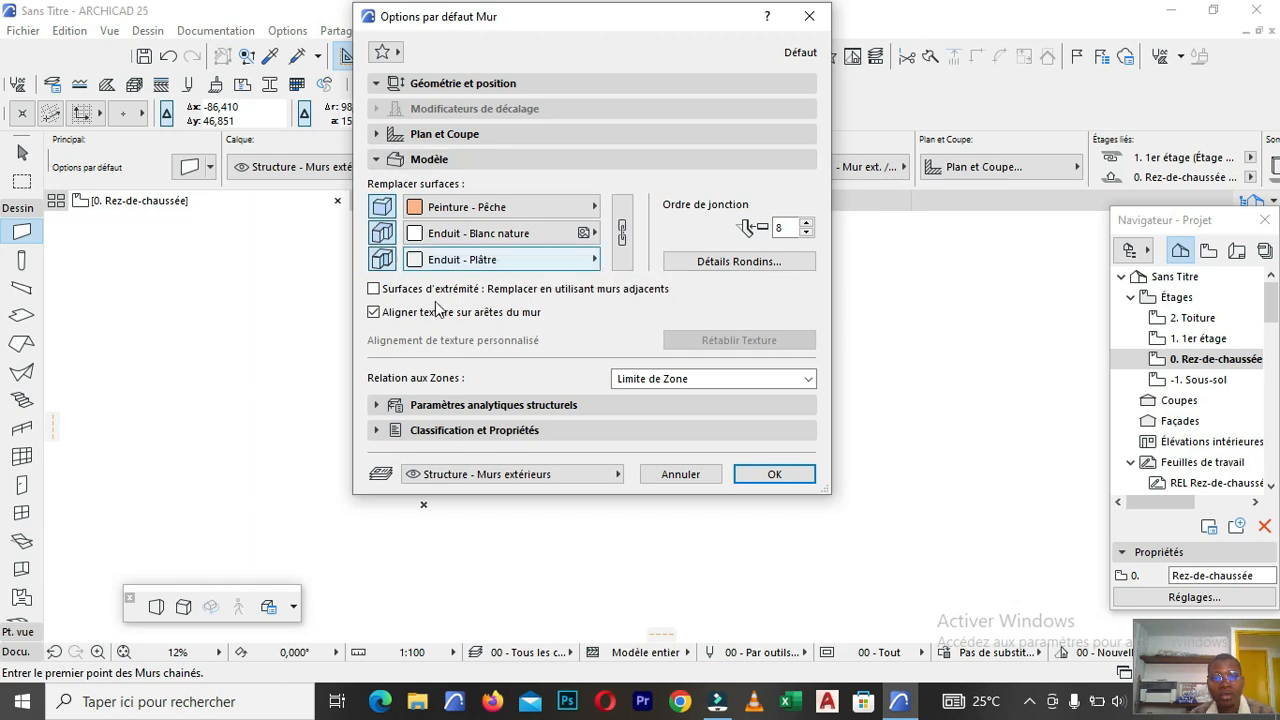
pyautogui.click(518, 259)
pyautogui.click(527, 259)
pyautogui.click(622, 232)
pyautogui.click(622, 235)
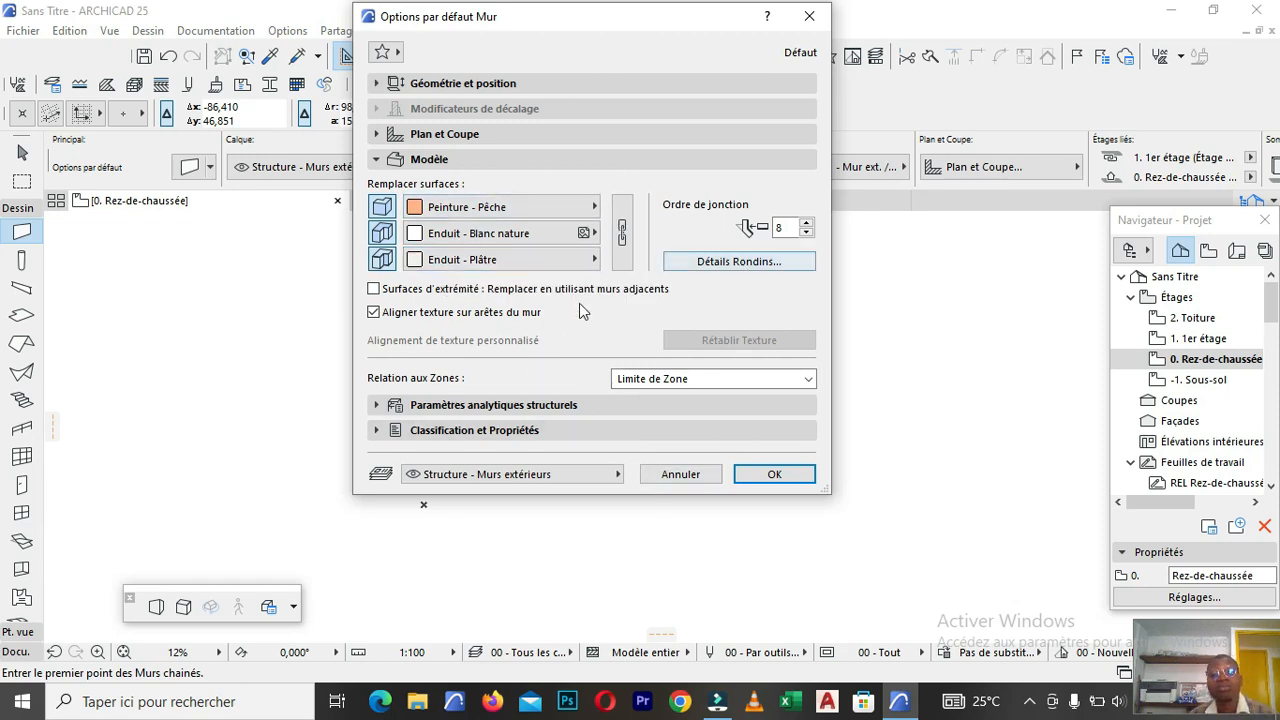
pyautogui.click(775, 474)
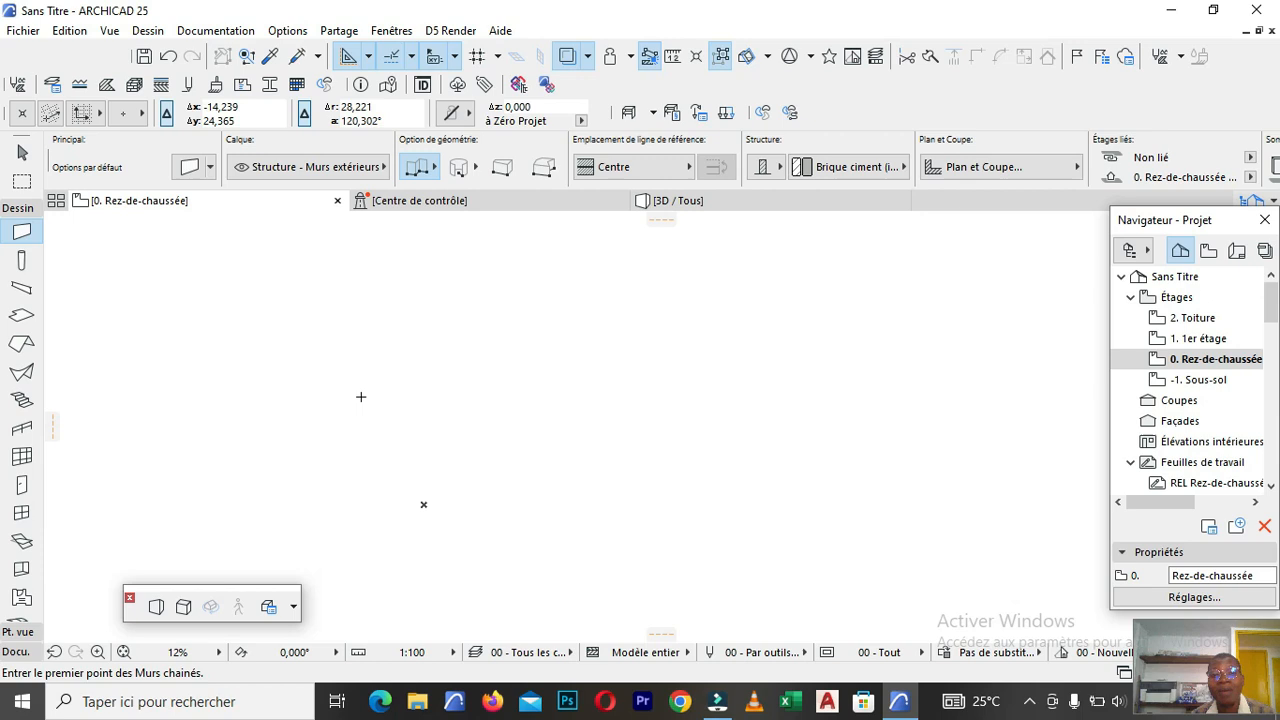
# Draw the first segment of a chained wall horizontally on the ground floor plan, with a distance of 10.
pyautogui.click(326, 330)
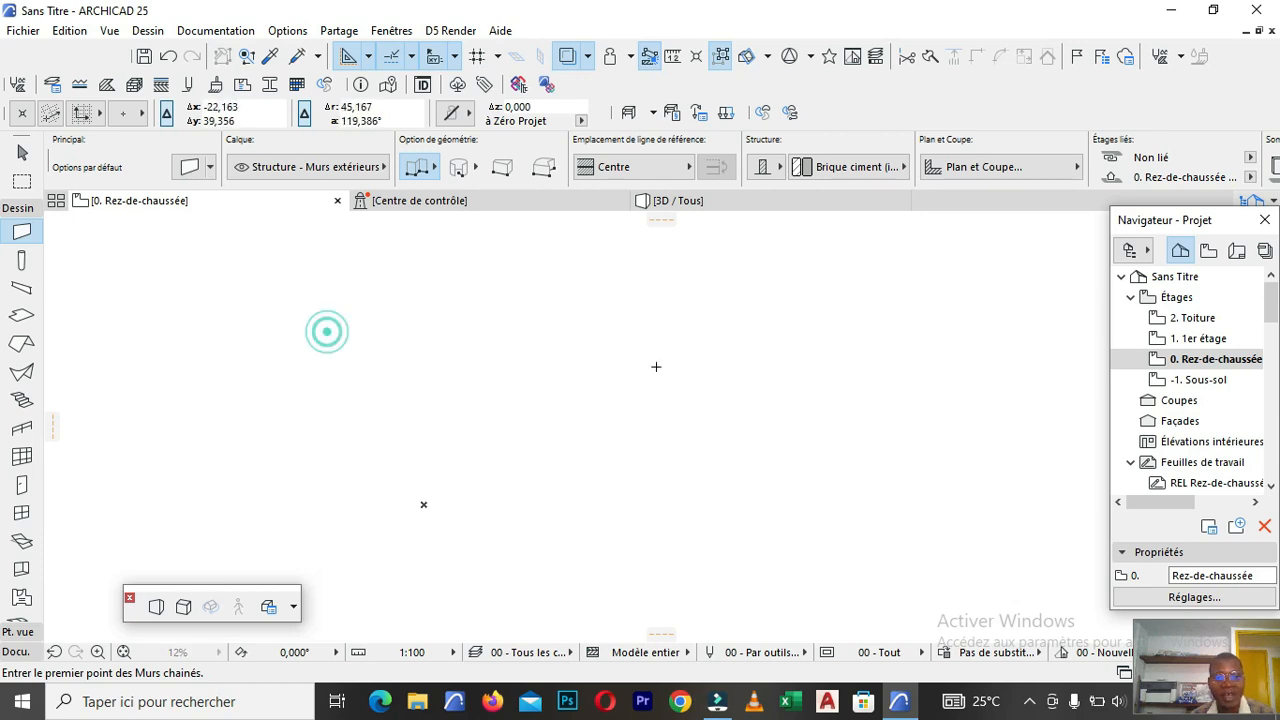
pyautogui.press('Escape')
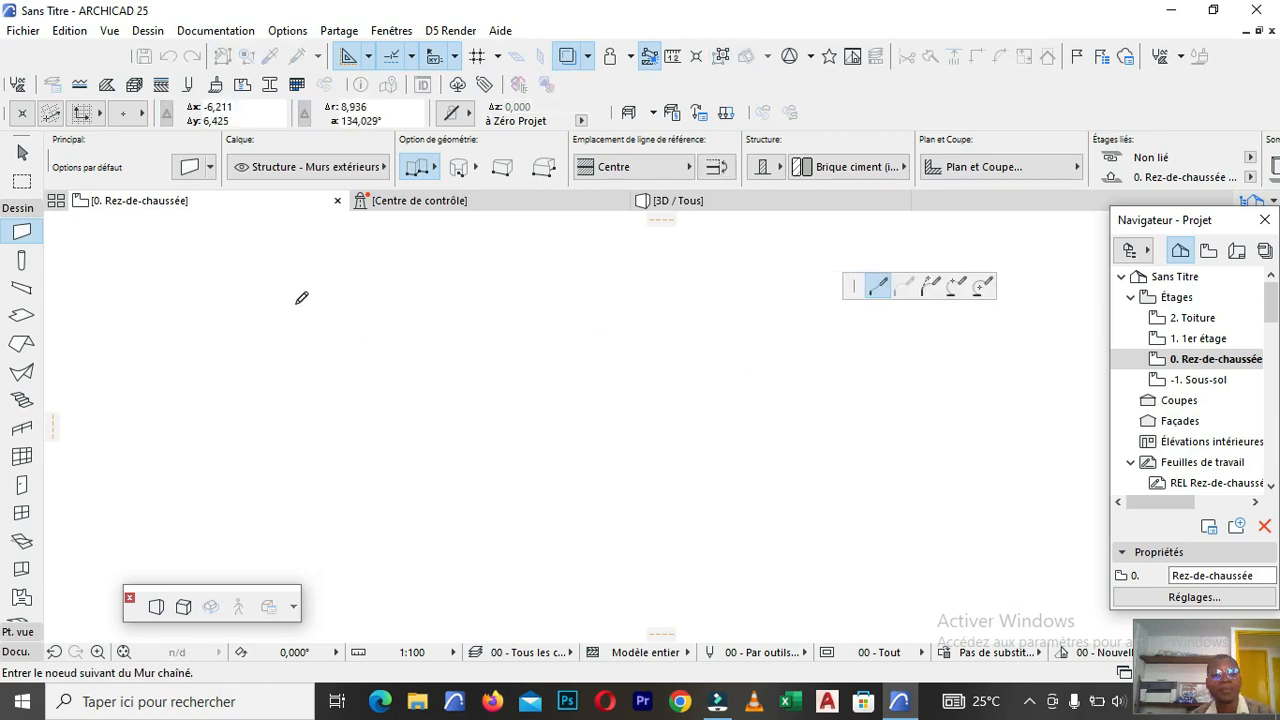
pyautogui.click(395, 430)
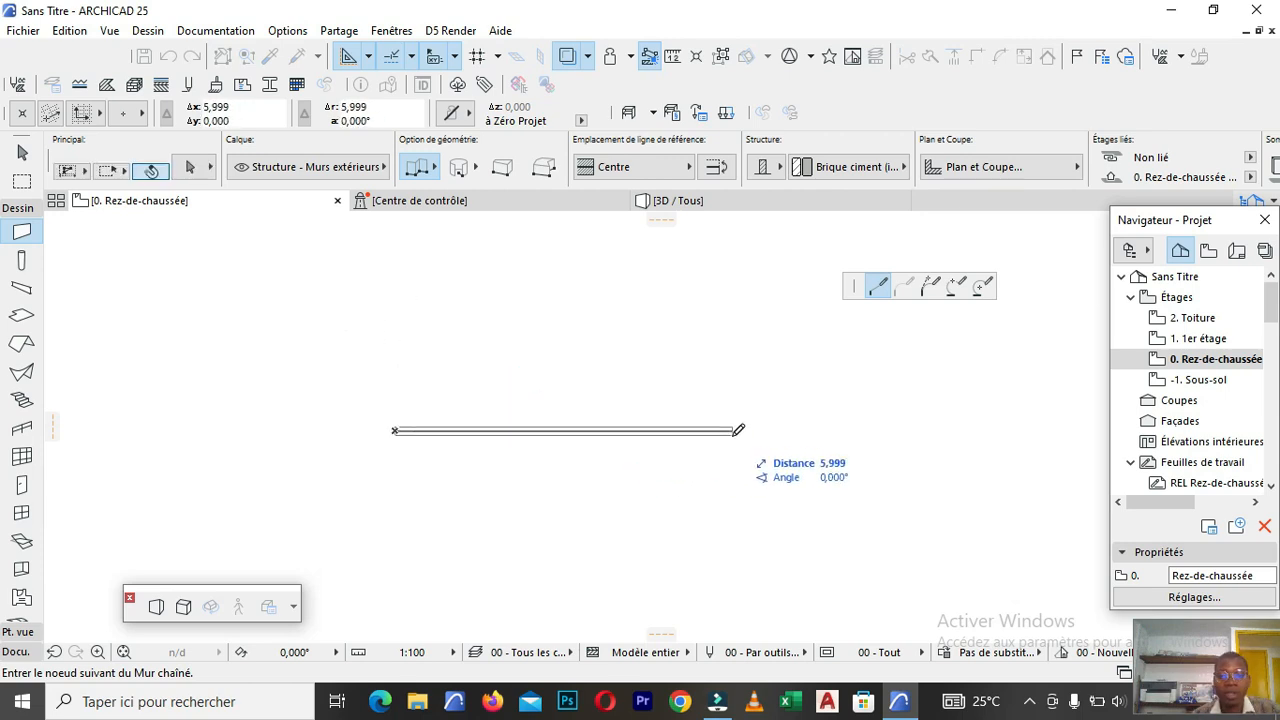
pyautogui.press('Tab')
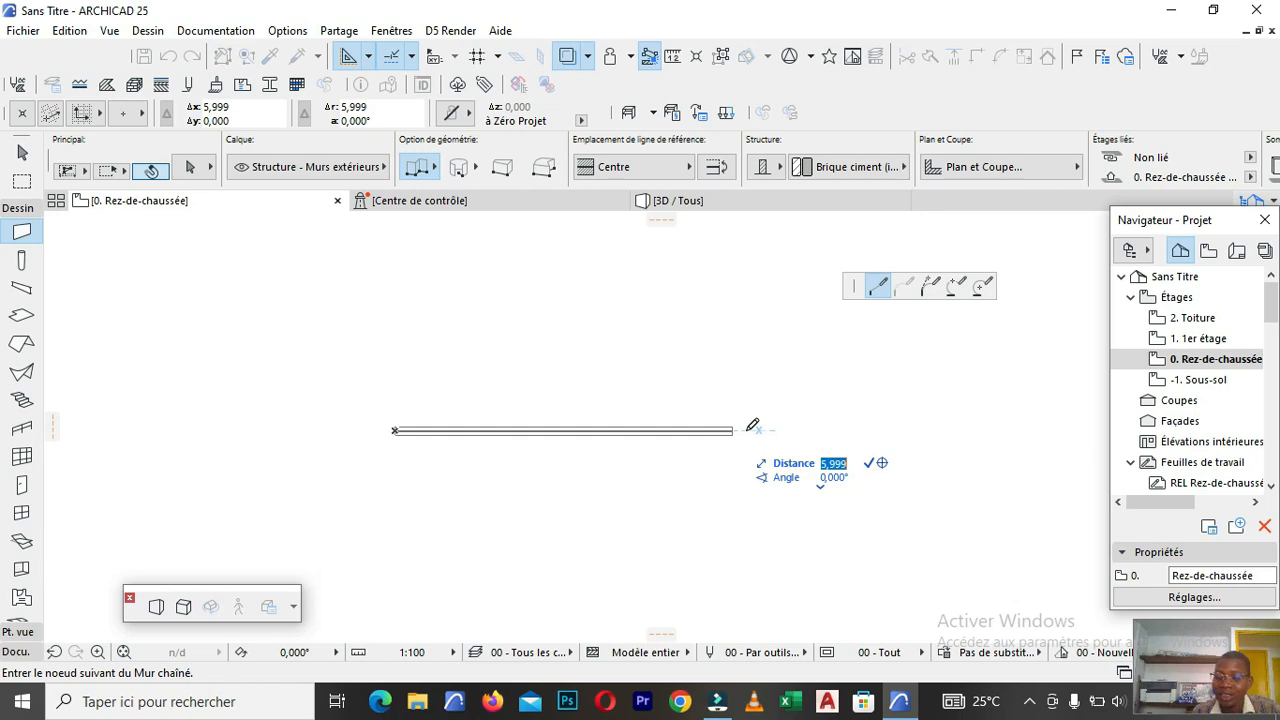
pyautogui.write('10')
pyautogui.press('BackSpace')
pyautogui.press('BackSpace')
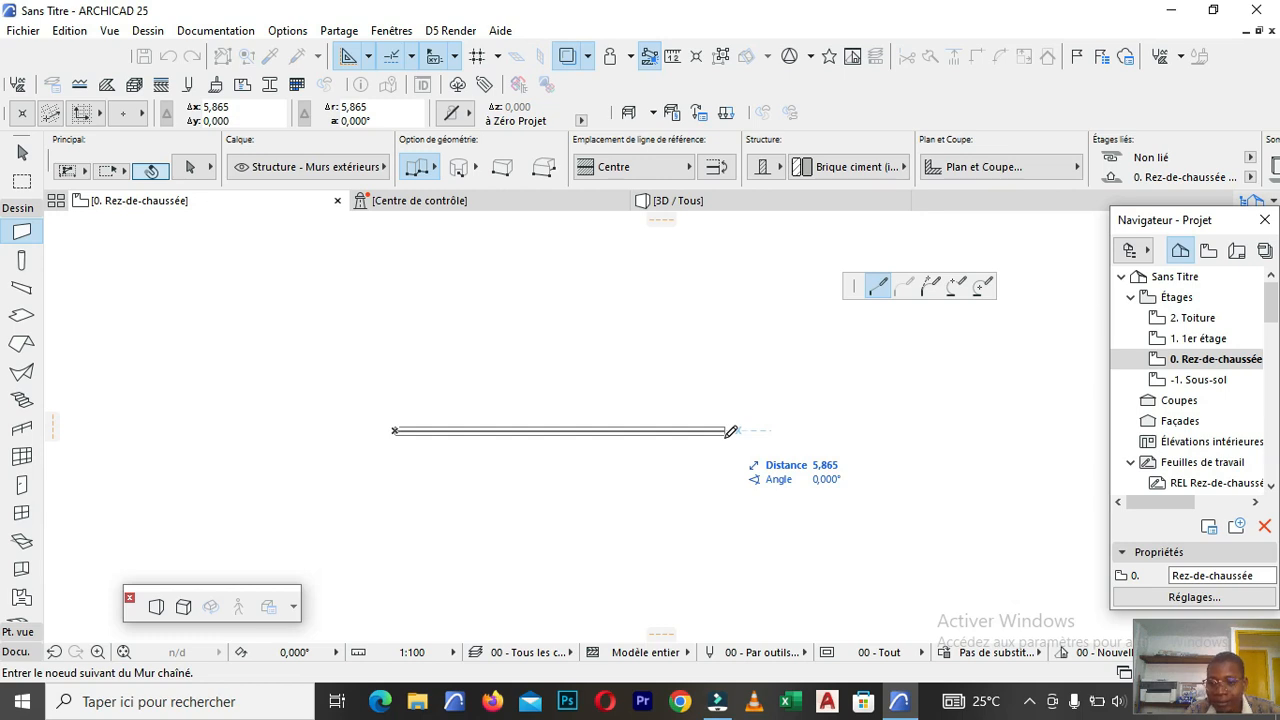
pyautogui.press('Tab')
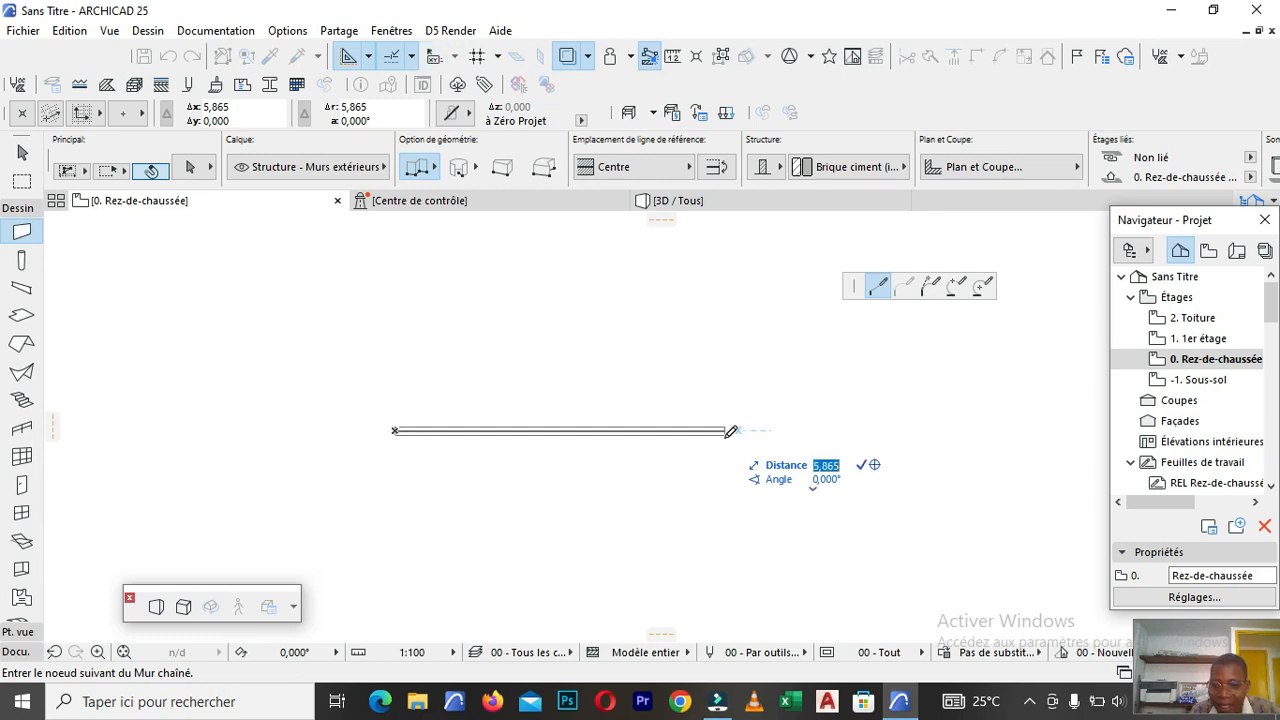
pyautogui.write('1')
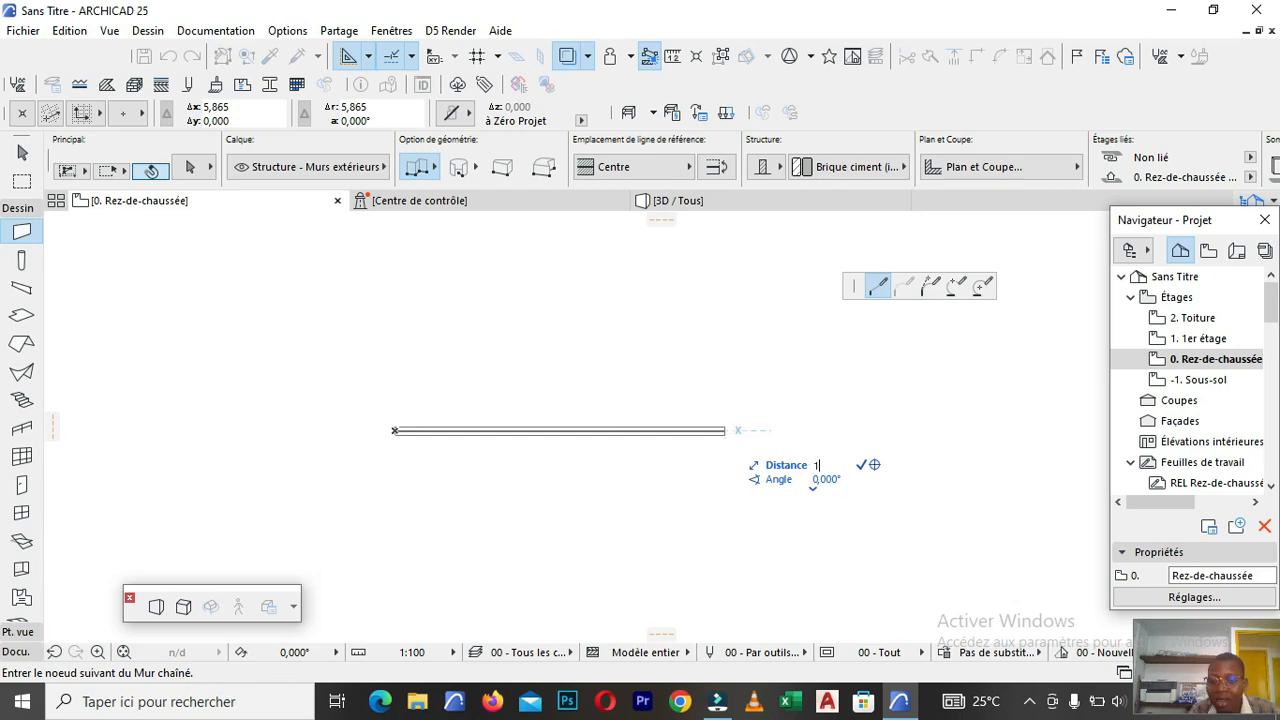
pyautogui.write('0')
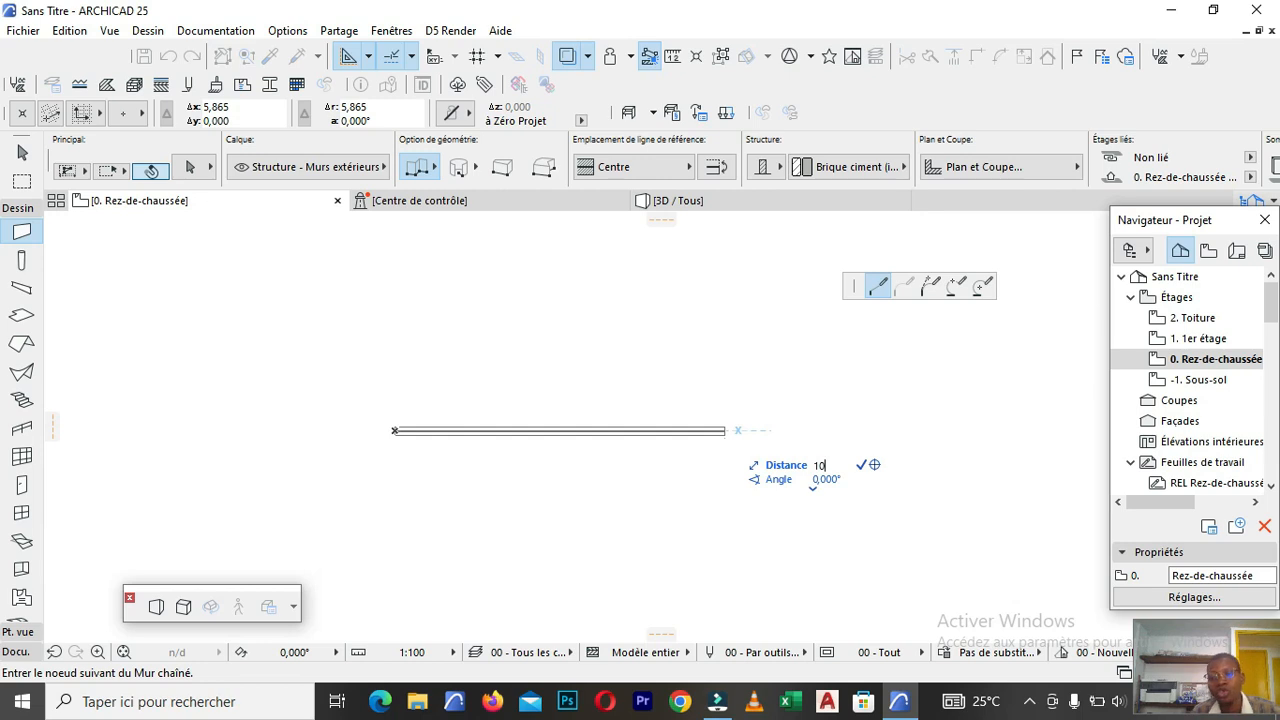
pyautogui.press('Return')
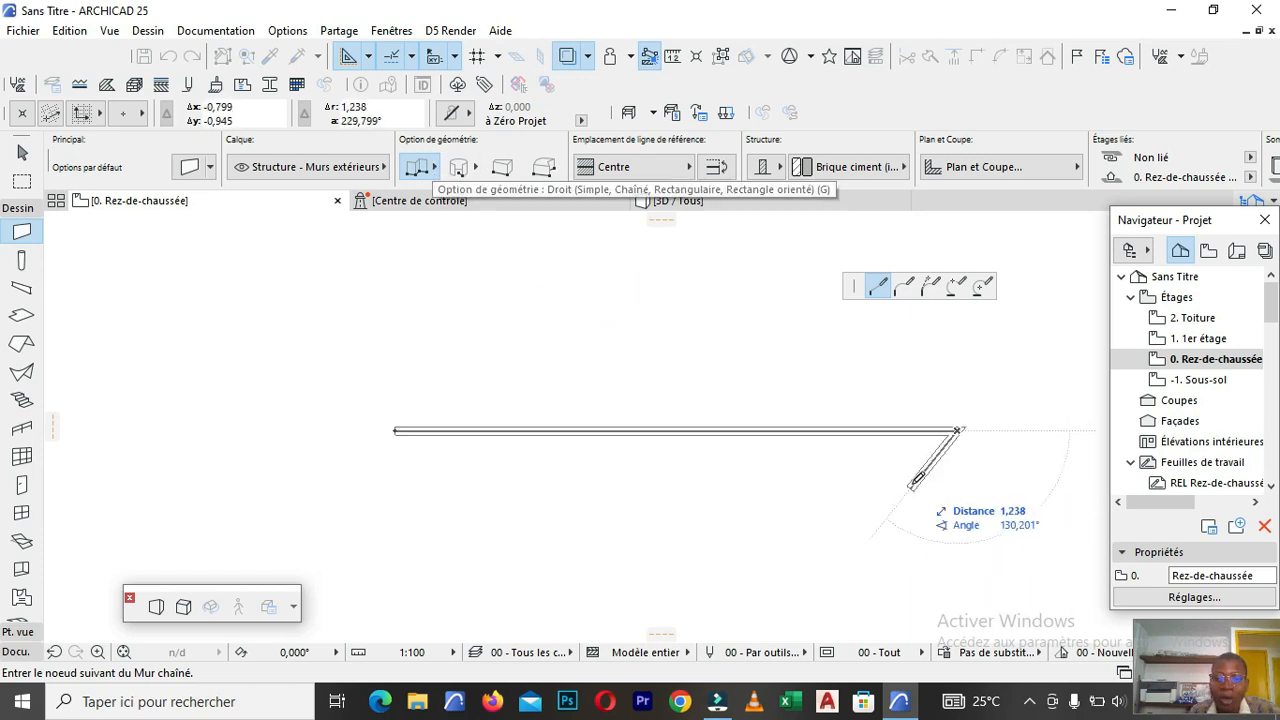
# Keep the chained wall geometry and draw the second segment vertically downward from the first one's right end, with a distance of 5.
pyautogui.click(436, 172)
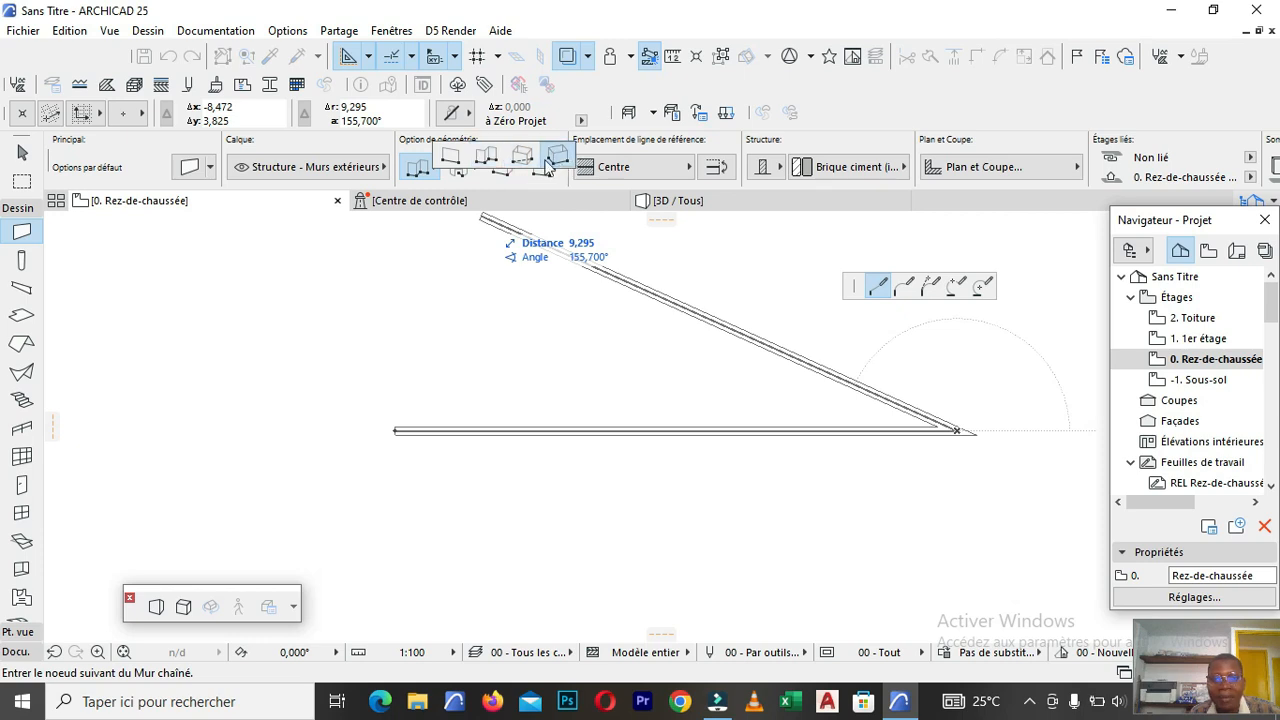
pyautogui.click(487, 160)
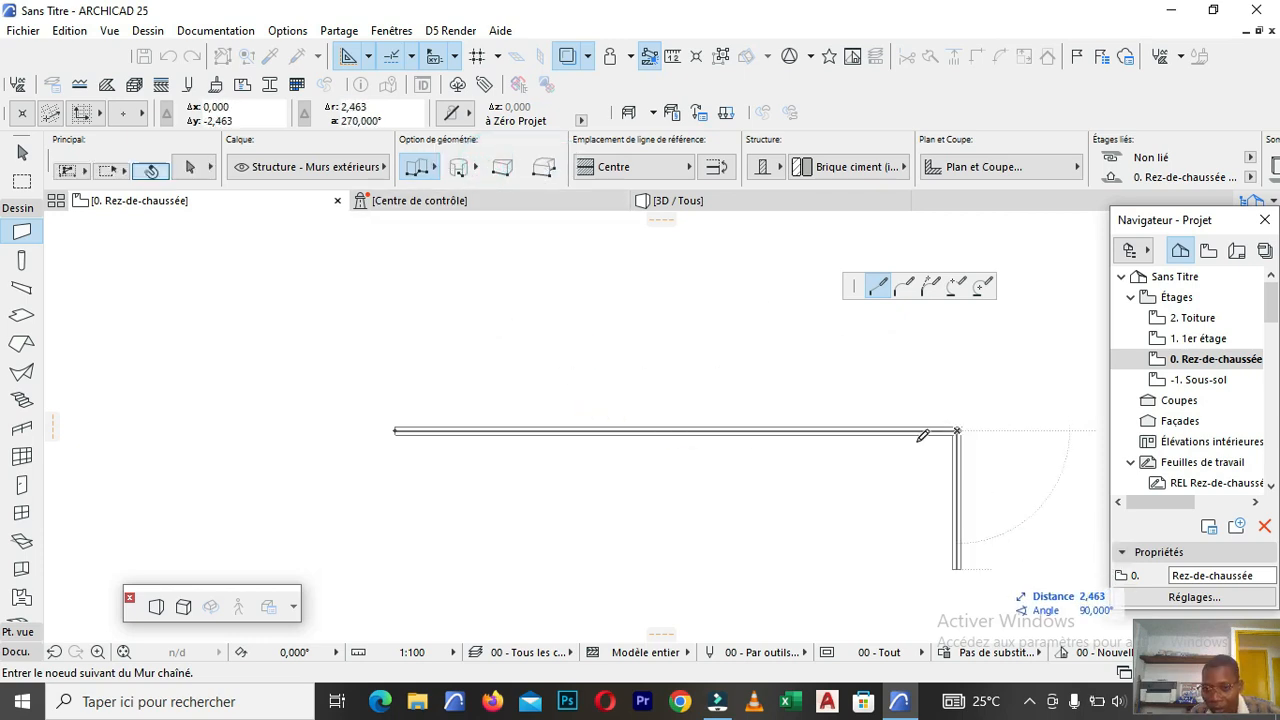
pyautogui.scroll(-3, 889, 420)
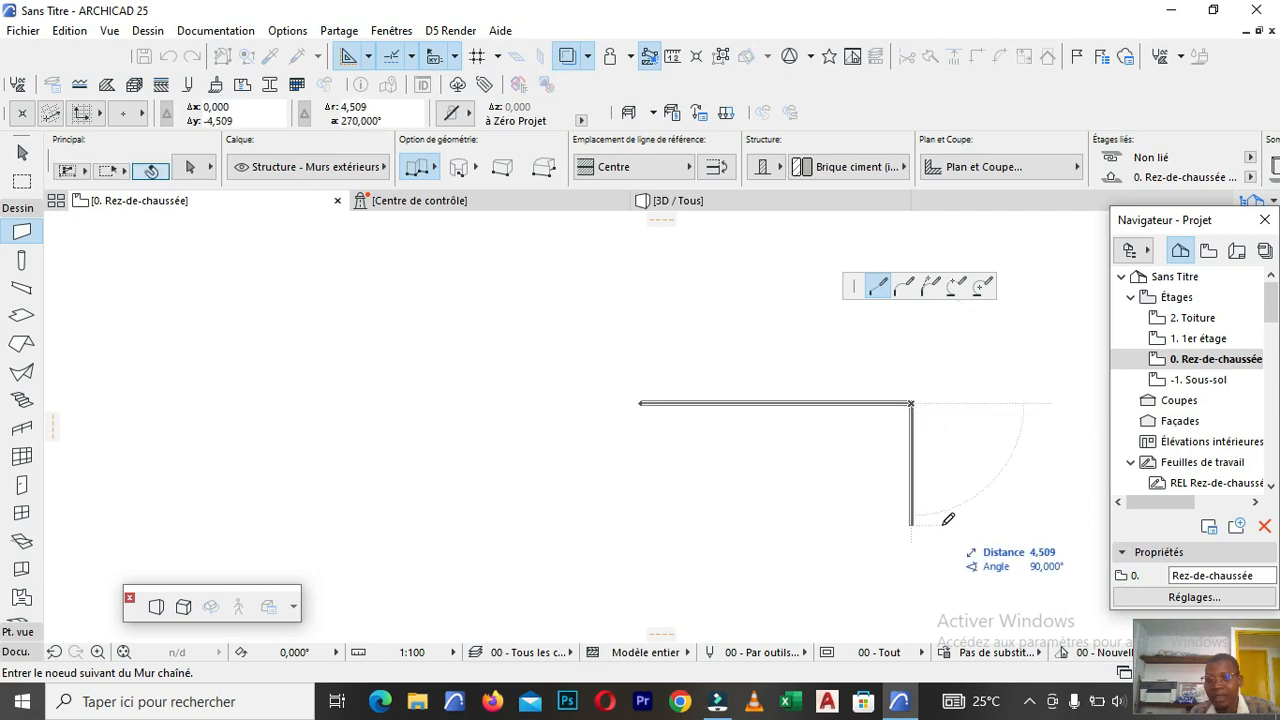
pyautogui.press('Tab')
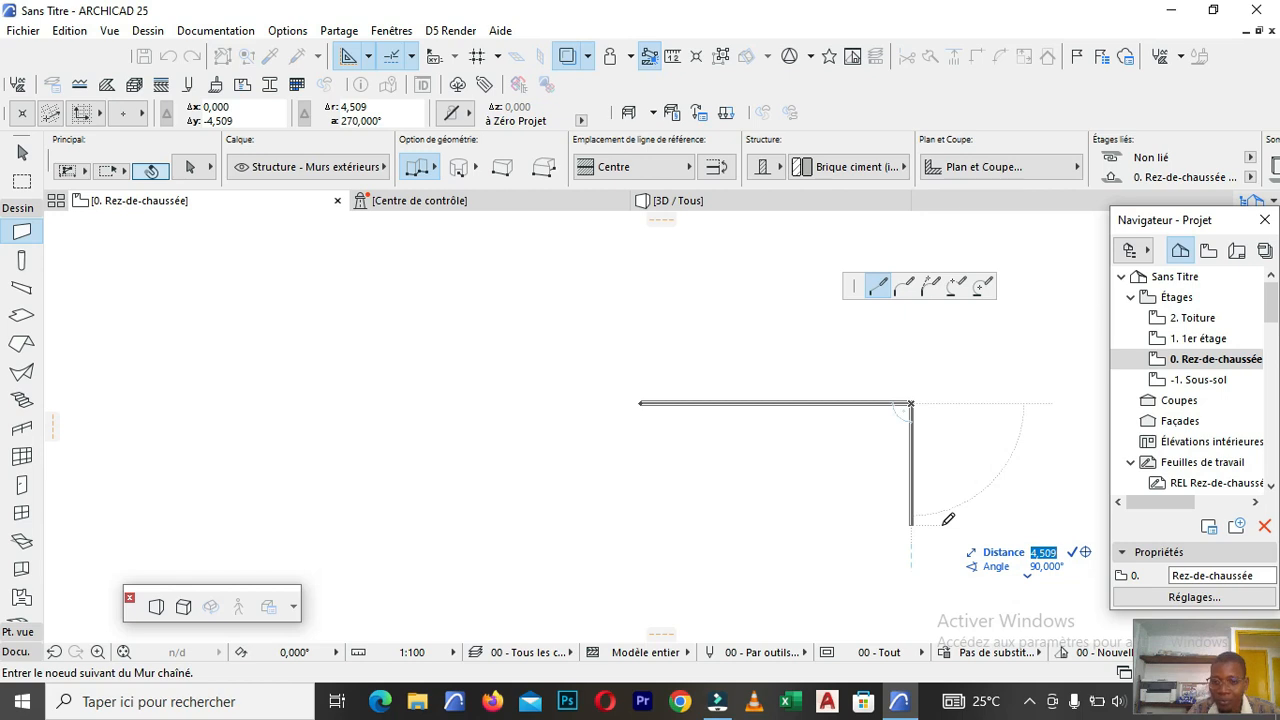
pyautogui.write('5')
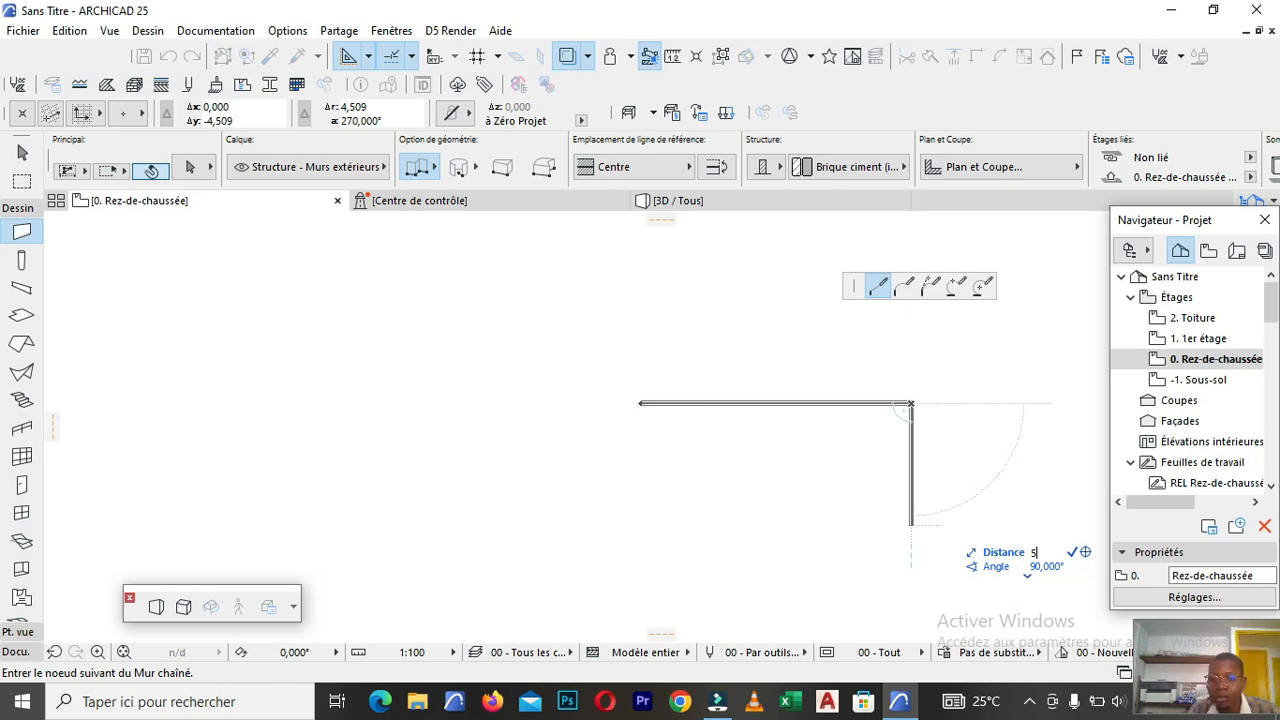
pyautogui.press('Return')
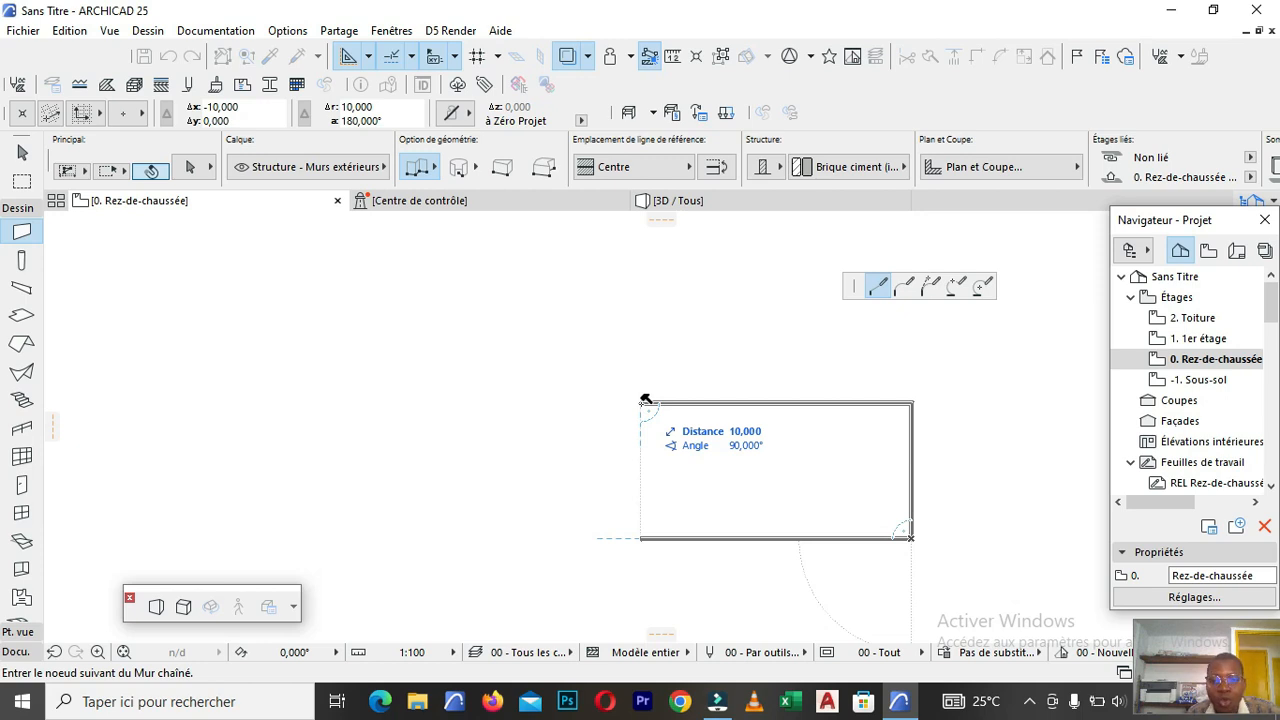
# Complete the rectangular chained wall with a bottom segment of 10 and a left segment of 5, ending at the starting corner.
pyautogui.press('Escape')
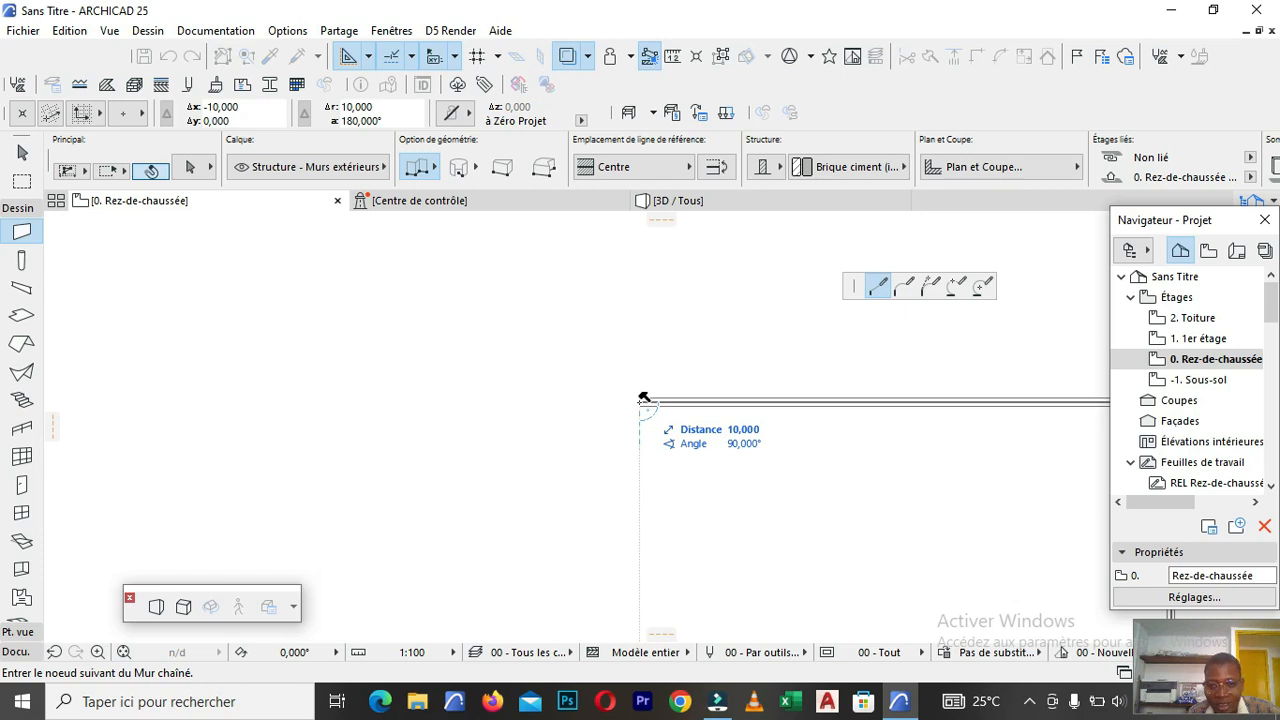
pyautogui.click(644, 398)
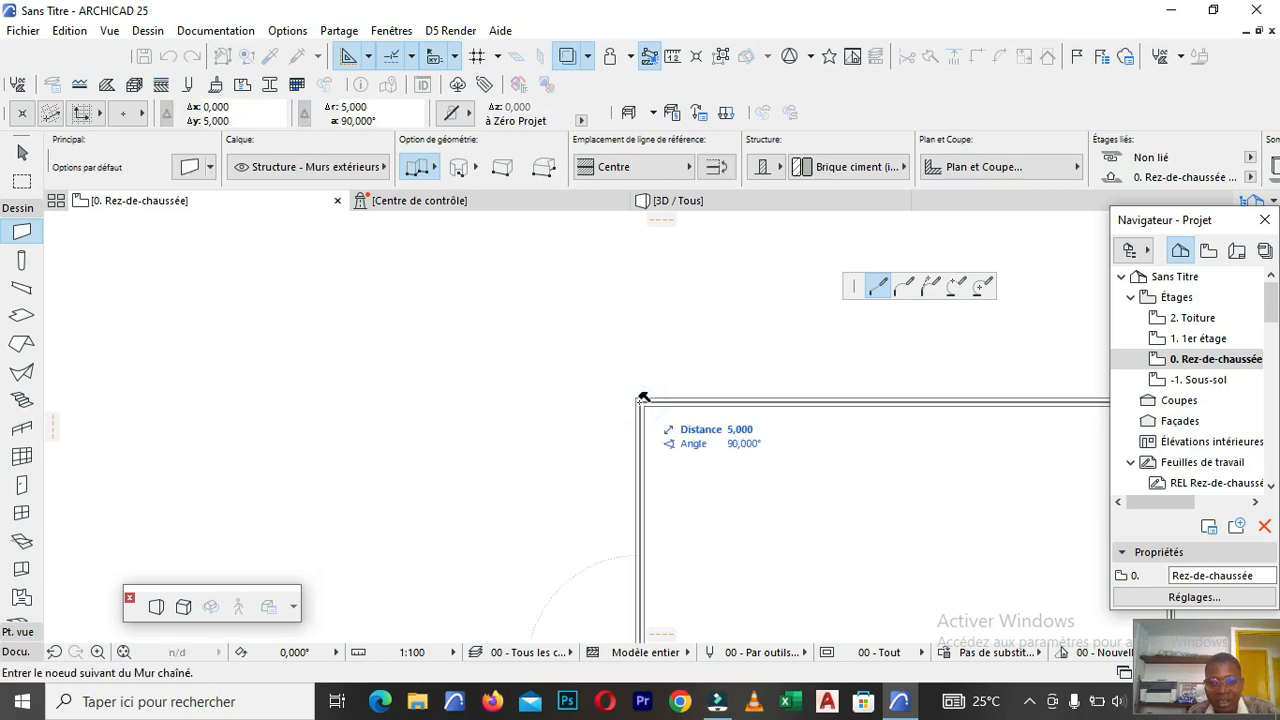
pyautogui.doubleClick(644, 398)
pyautogui.scroll(-4, 600, 375)
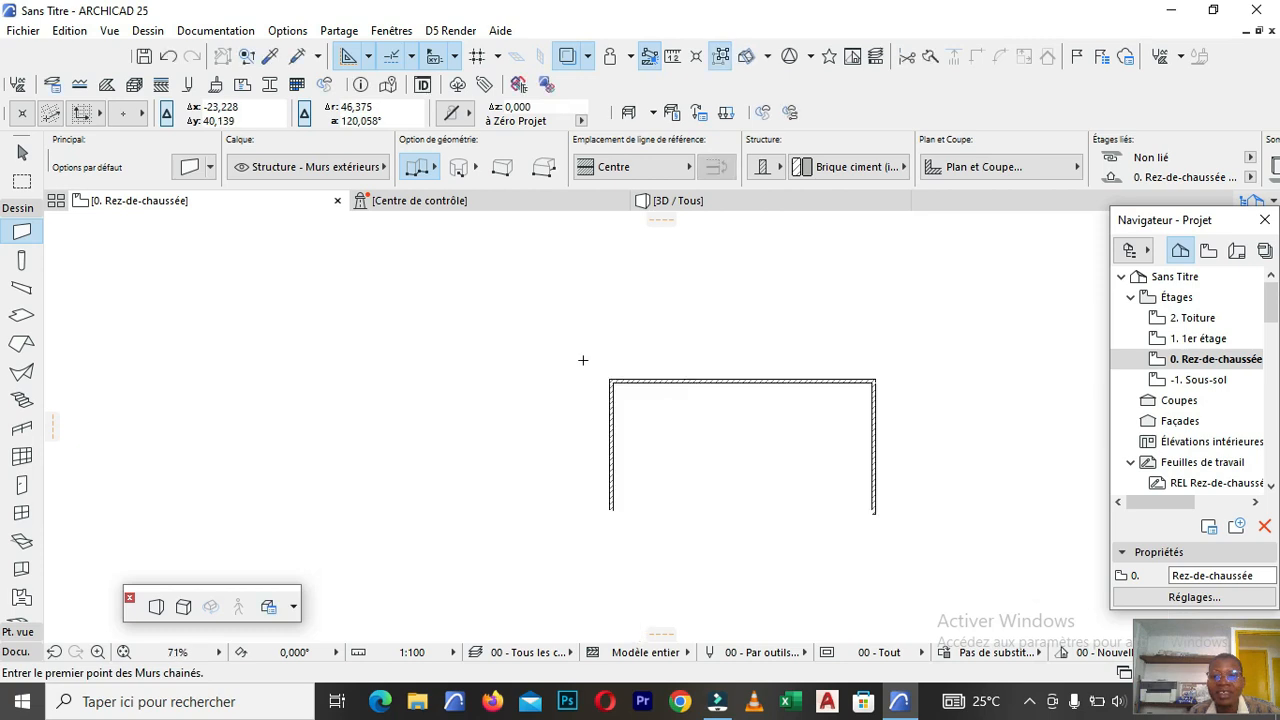
pyautogui.scroll(8, 631, 399)
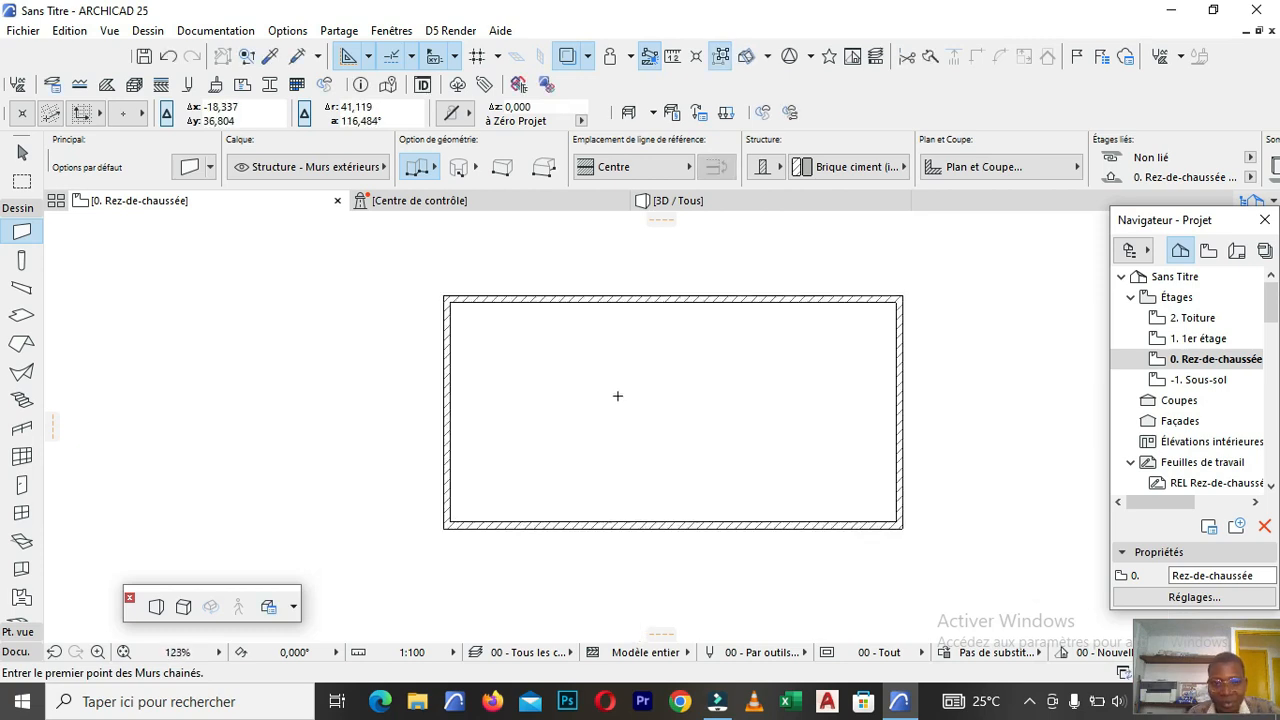
pyautogui.scroll(-3, 550, 398)
pyautogui.scroll(1, 548, 335)
pyautogui.scroll(1, 540, 330)
pyautogui.scroll(-2, 250, 300)
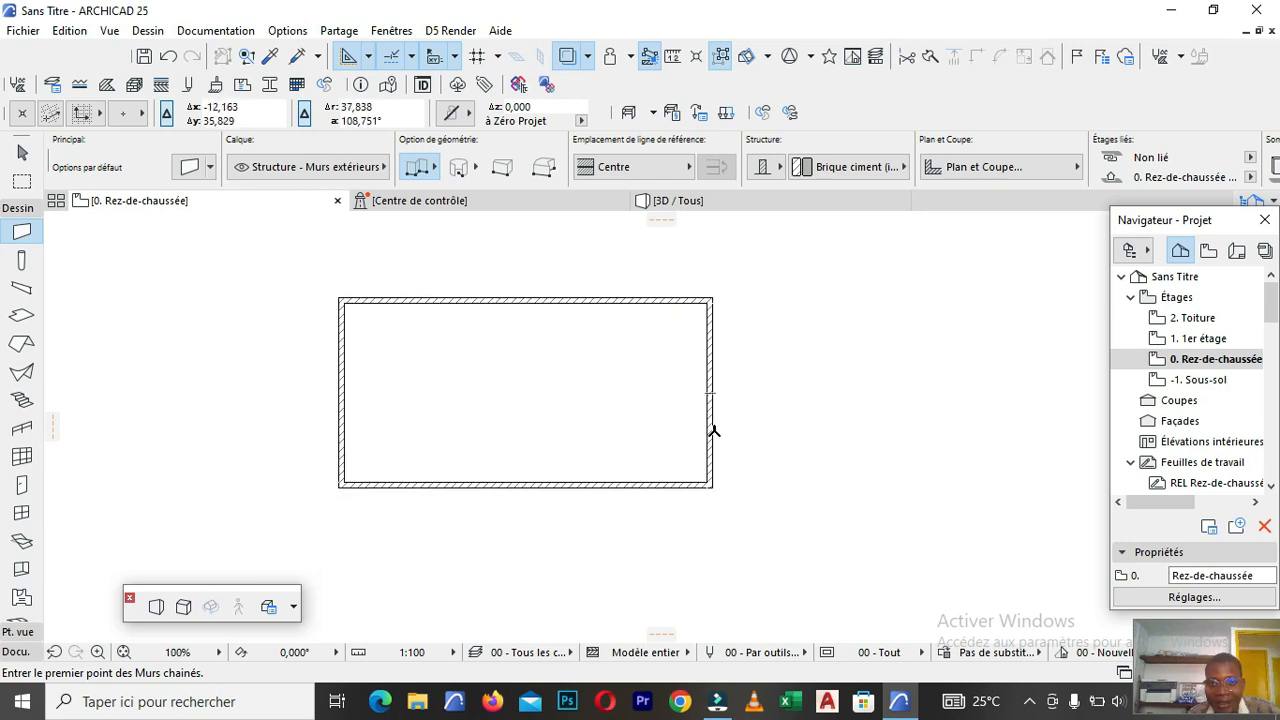
# Enclose the four walls in a rectangular selection zone on the floor plan, display that zone in 3D and fit it in view.
pyautogui.click(21, 181)
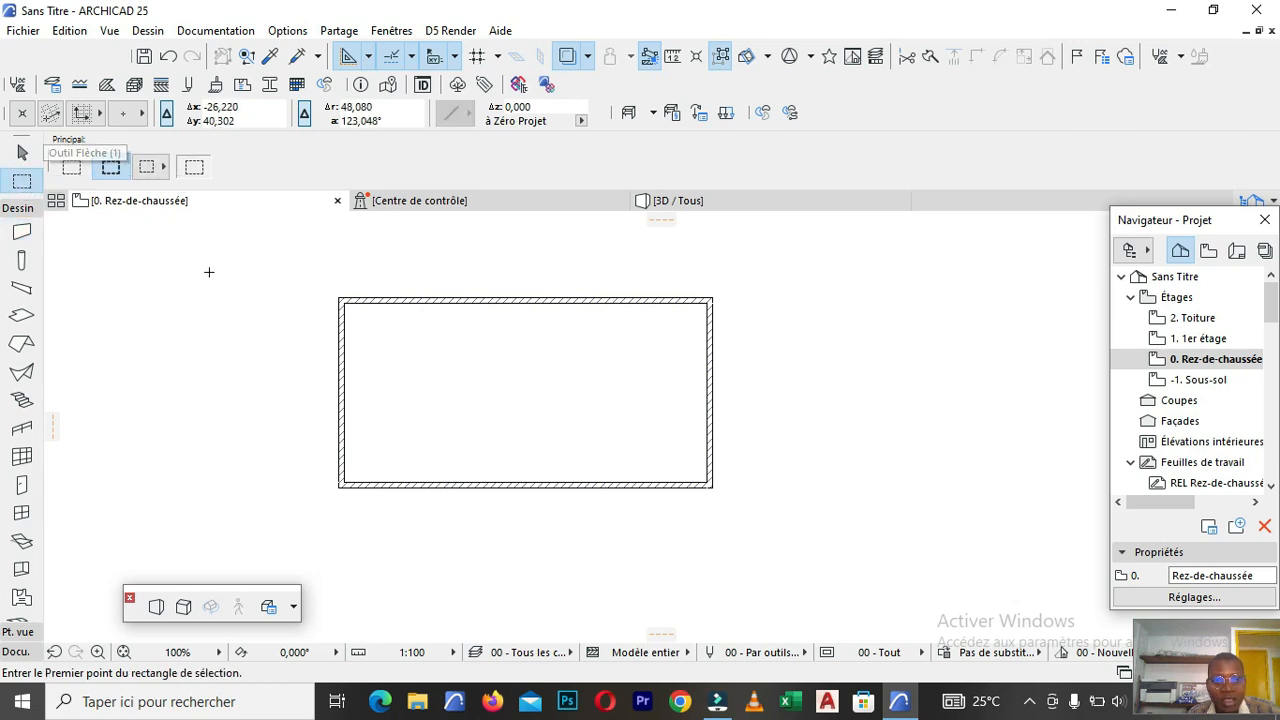
pyautogui.click(245, 255)
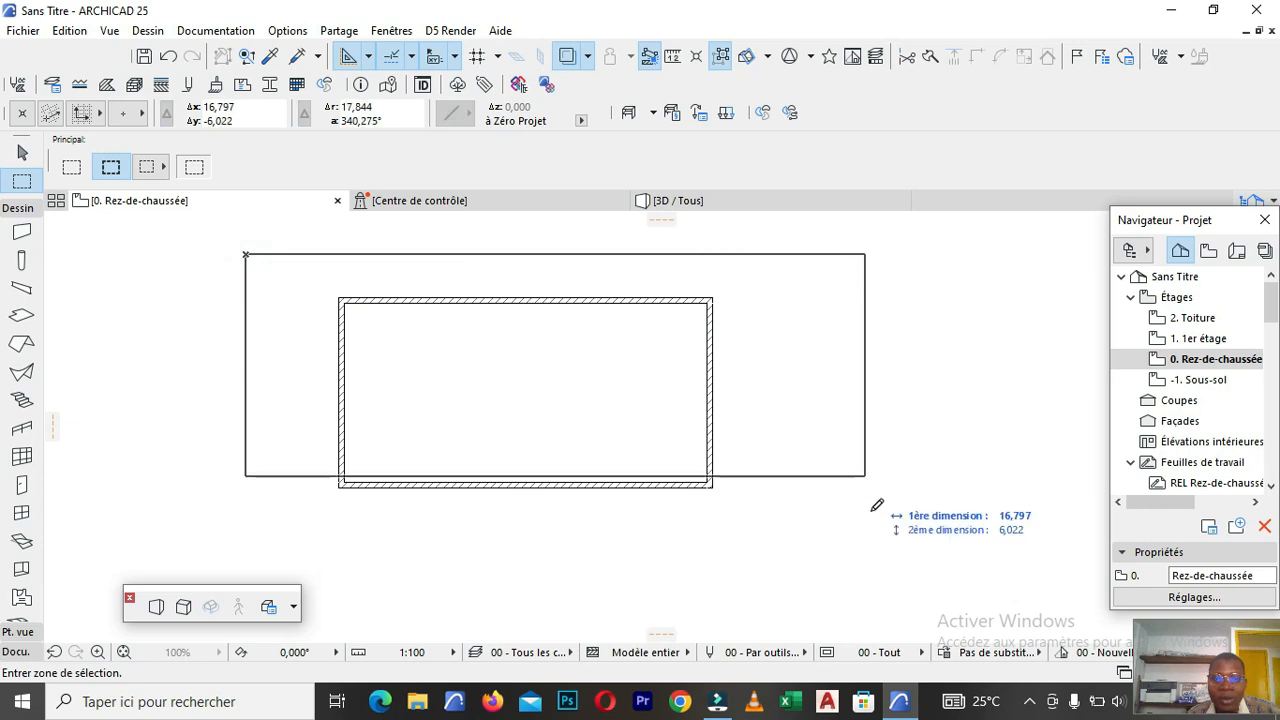
pyautogui.click(856, 573)
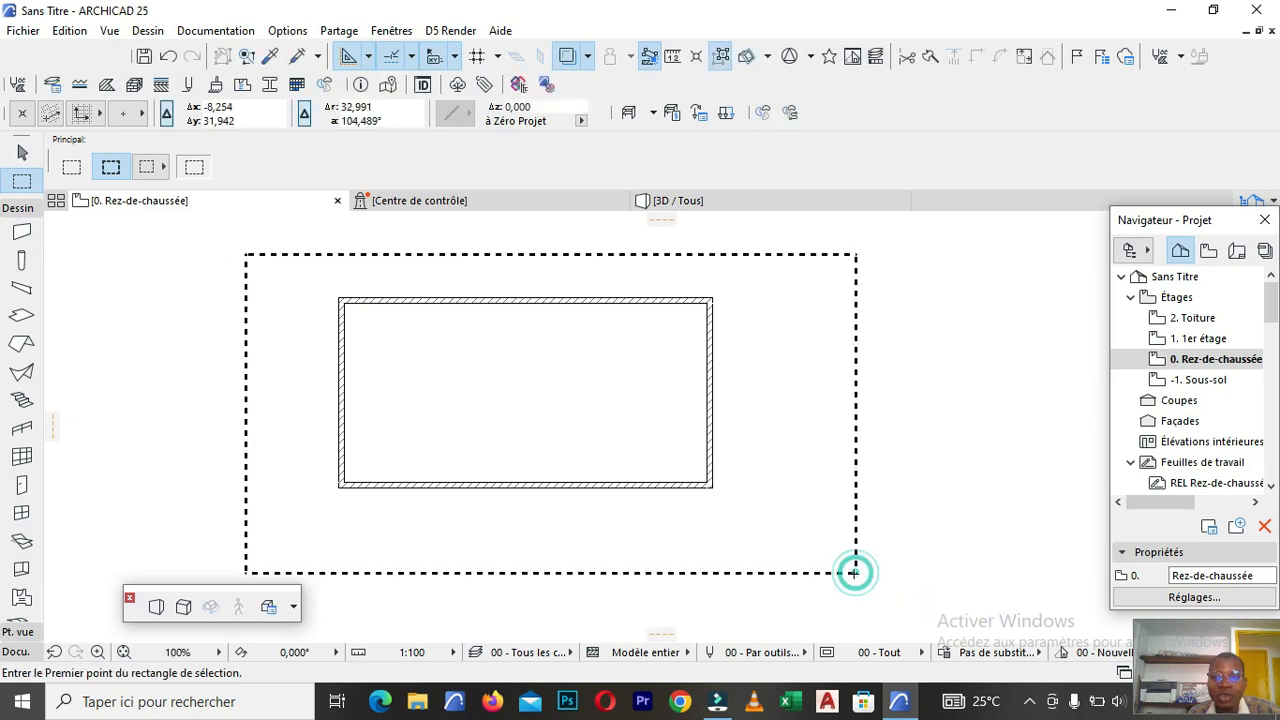
pyautogui.rightClick(793, 354)
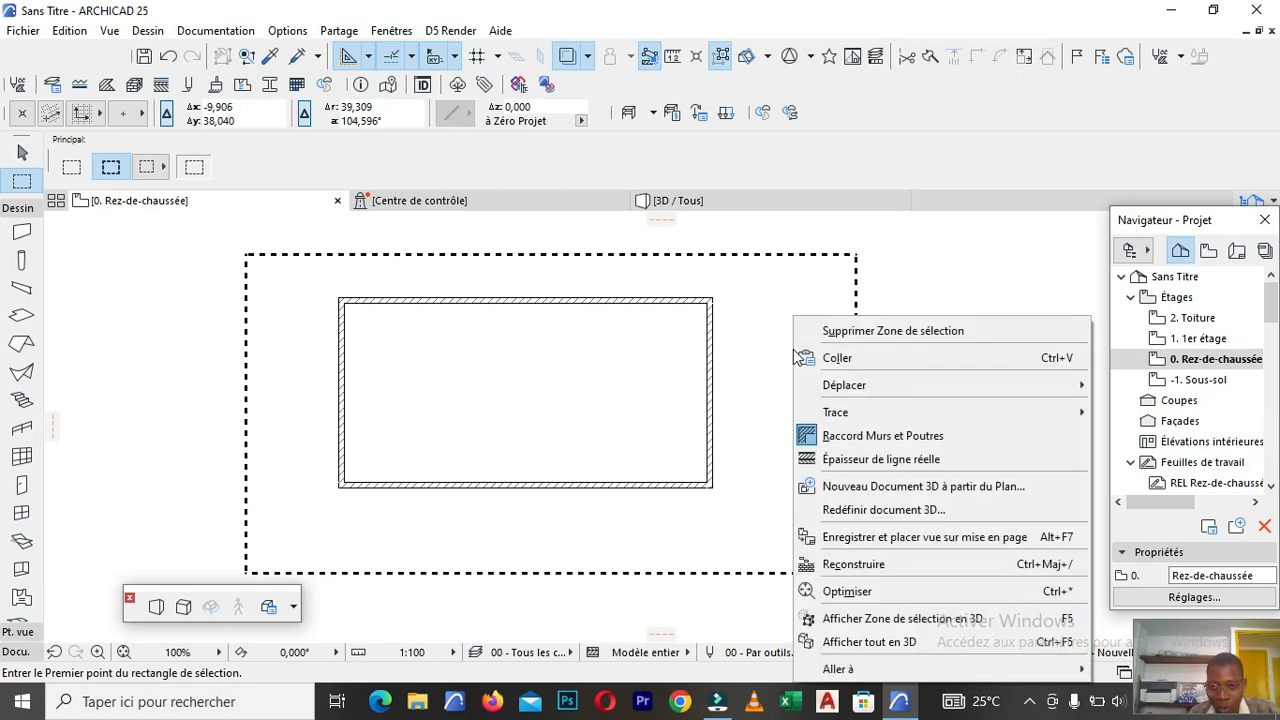
pyautogui.click(853, 620)
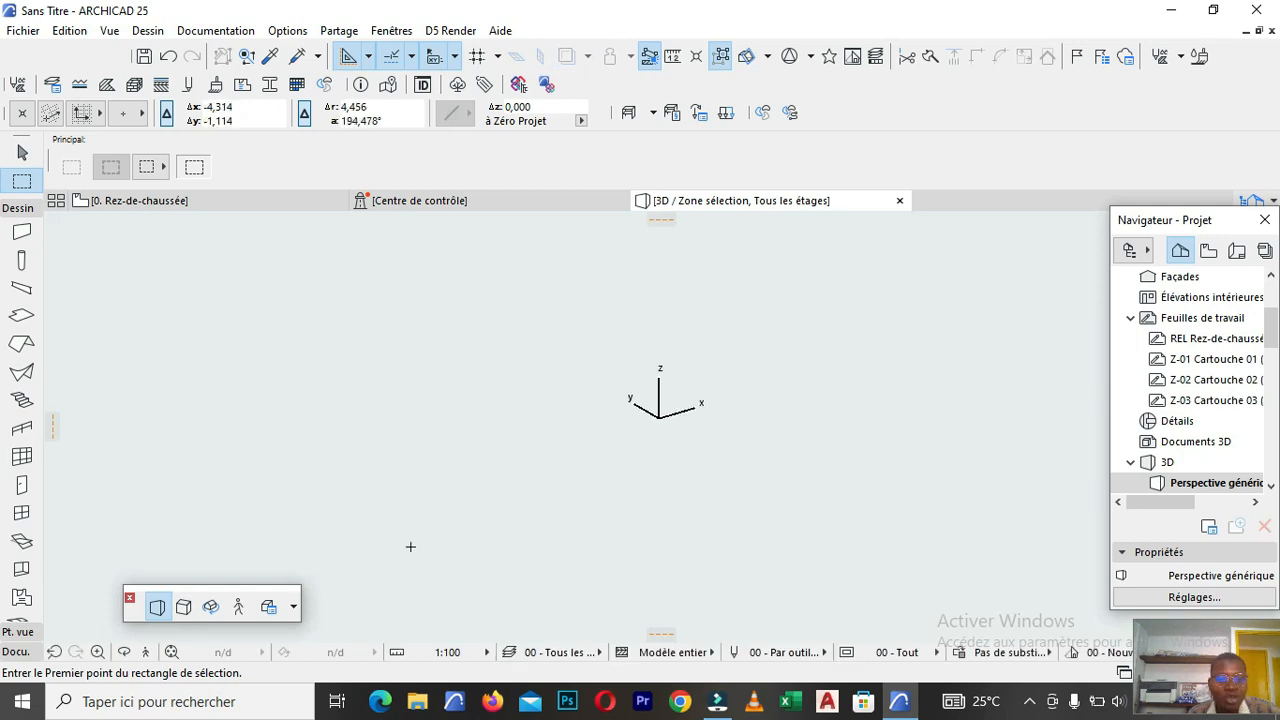
pyautogui.click(172, 652)
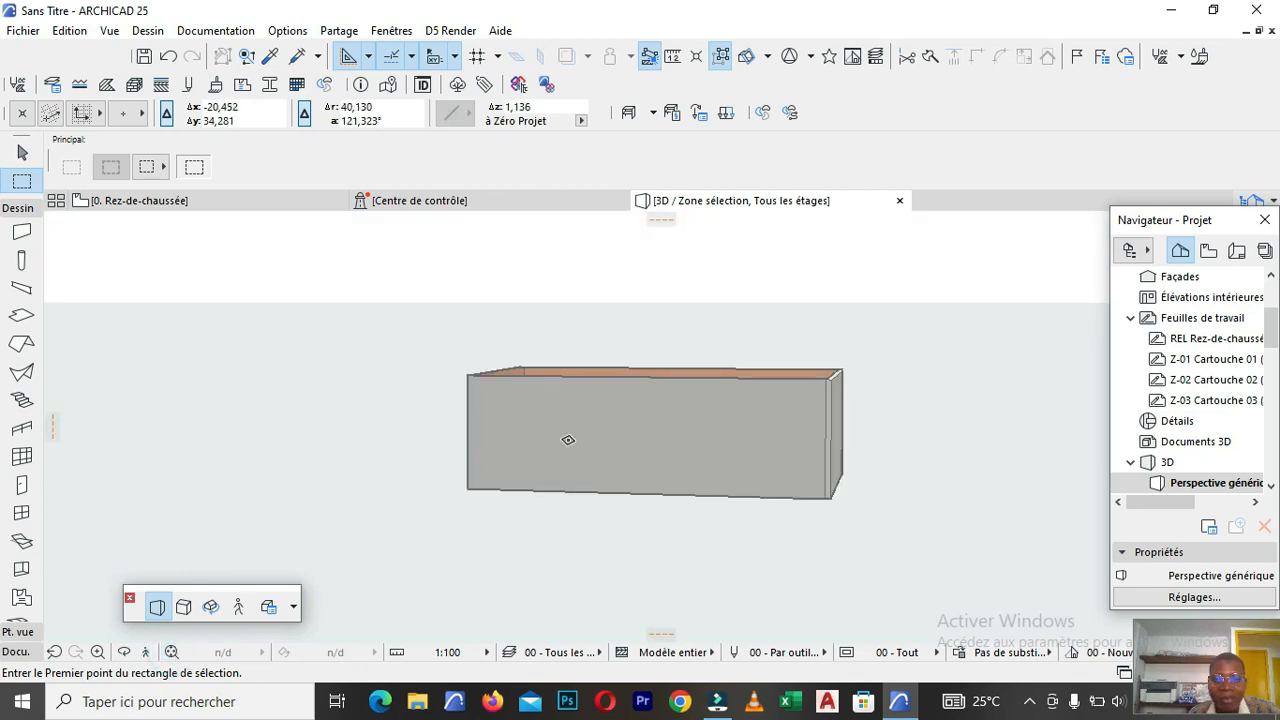
# Orbit around the four walls in 3D to examine their inner and outer surfaces and corner joints from several angles.
pyautogui.click(124, 652)
pyautogui.moveTo(760, 380); pyautogui.dragTo(439, 449)
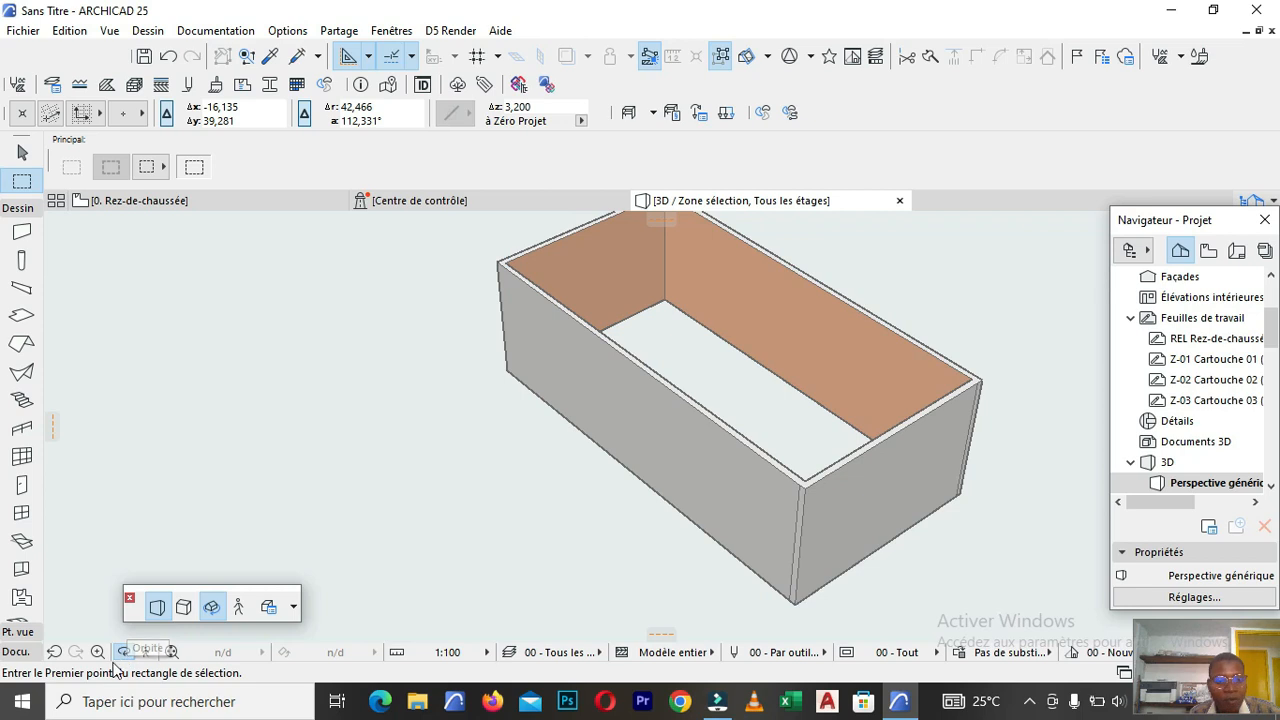
pyautogui.click(535, 368)
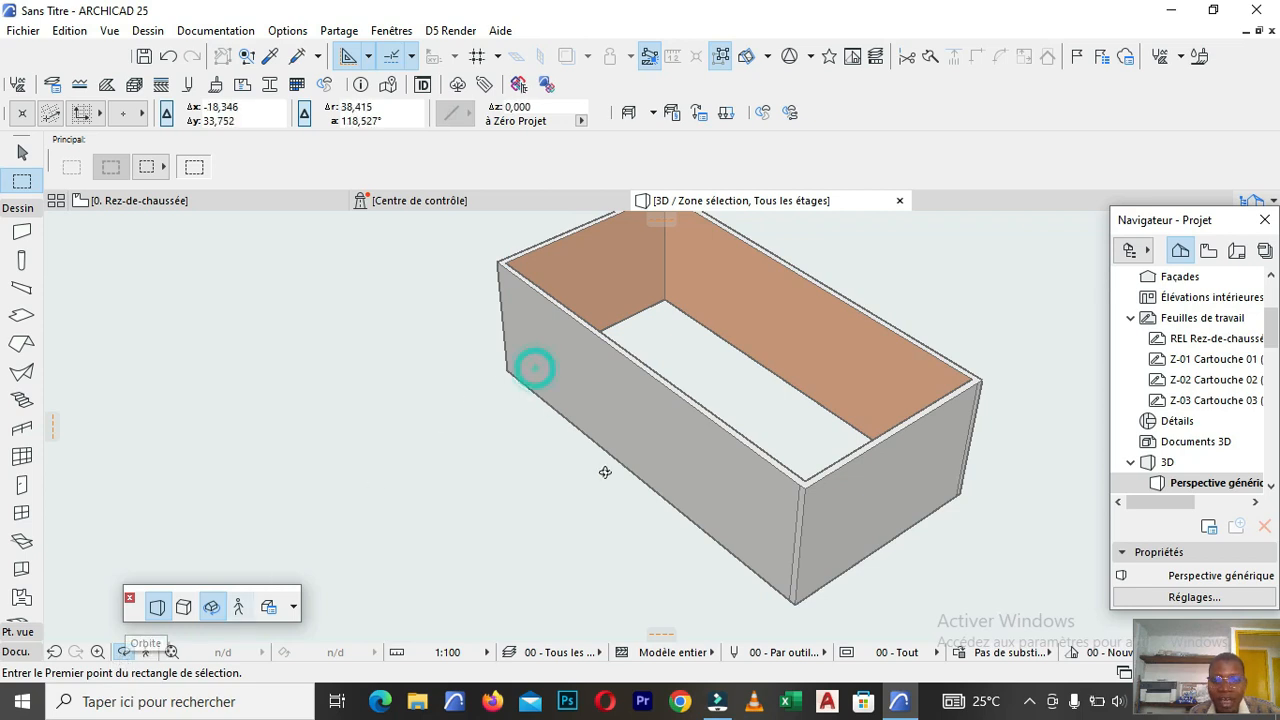
pyautogui.moveTo(606, 380); pyautogui.dragTo(568, 332)
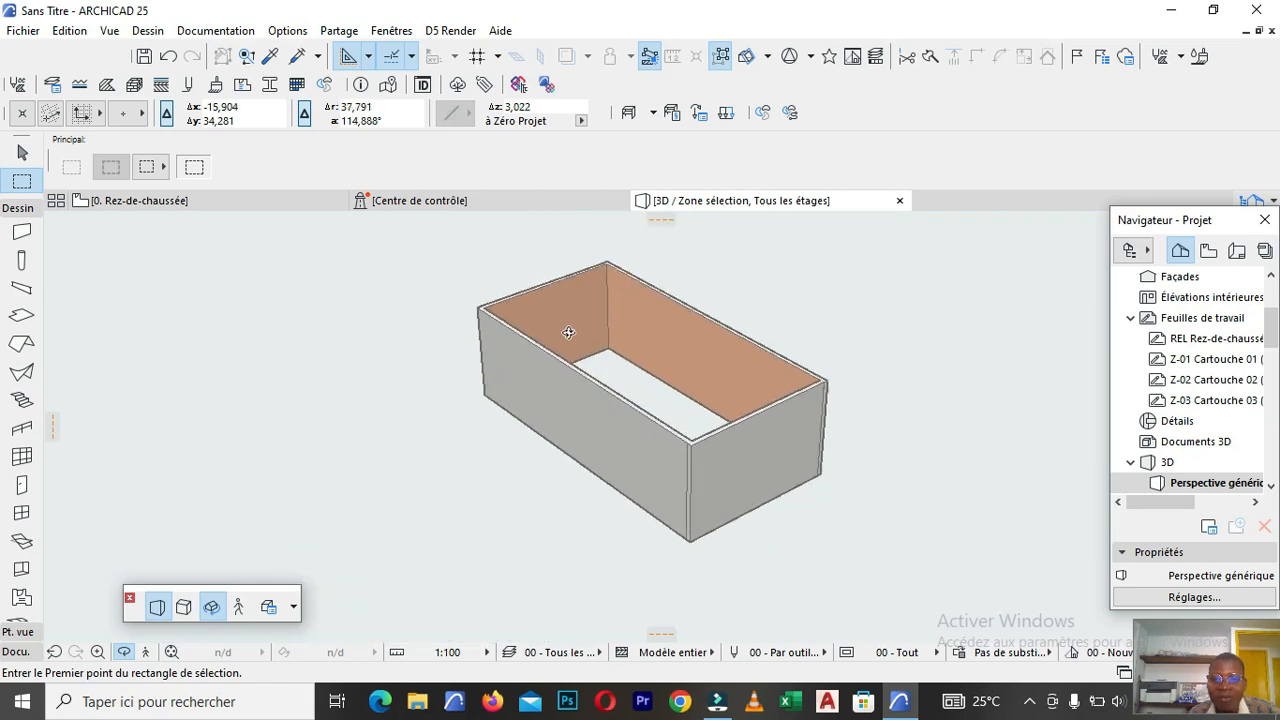
pyautogui.scroll(4, 568, 332)
pyautogui.scroll(4, 589, 274)
pyautogui.moveTo(419, 332); pyautogui.dragTo(363, 263)
pyautogui.scroll(-3, 343, 353)
pyautogui.moveTo(574, 340); pyautogui.dragTo(414, 329)
pyautogui.scroll(2, 349, 354)
pyautogui.scroll(3, 660, 390)
pyautogui.scroll(-6, 754, 383)
pyautogui.moveTo(725, 398); pyautogui.dragTo(623, 286)
pyautogui.scroll(5, 666, 317)
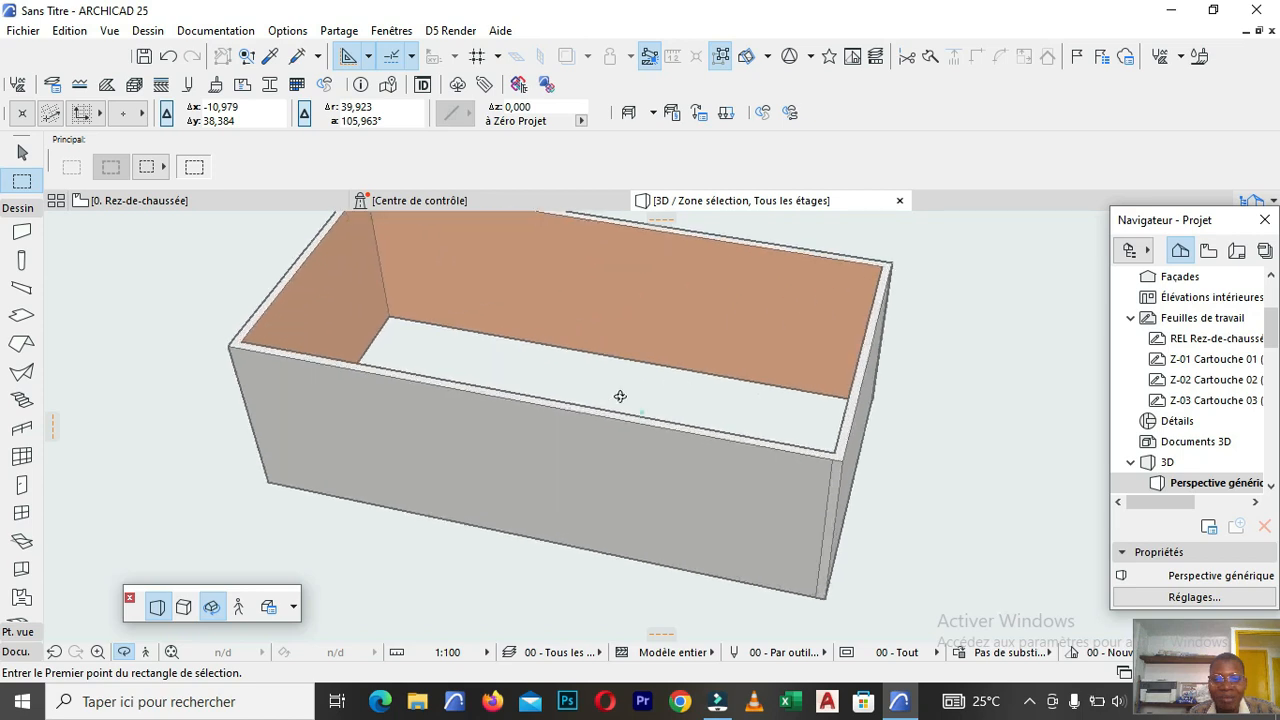
pyautogui.scroll(-3, 474, 366)
pyautogui.scroll(-2, 426, 403)
pyautogui.moveTo(426, 403); pyautogui.dragTo(577, 430)
pyautogui.scroll(5, 615, 353)
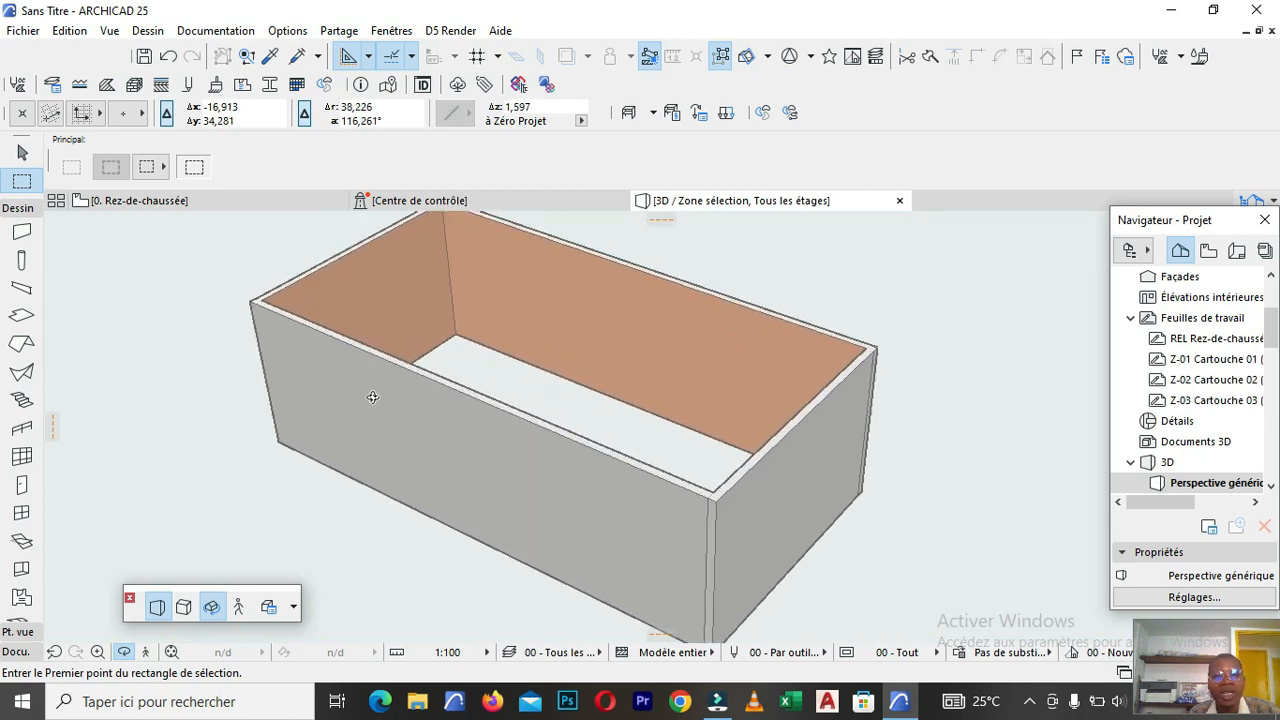
# Return to the Rez-de-chaussée floor plan and collapse the Dessin tool group.
pyautogui.click(157, 204)
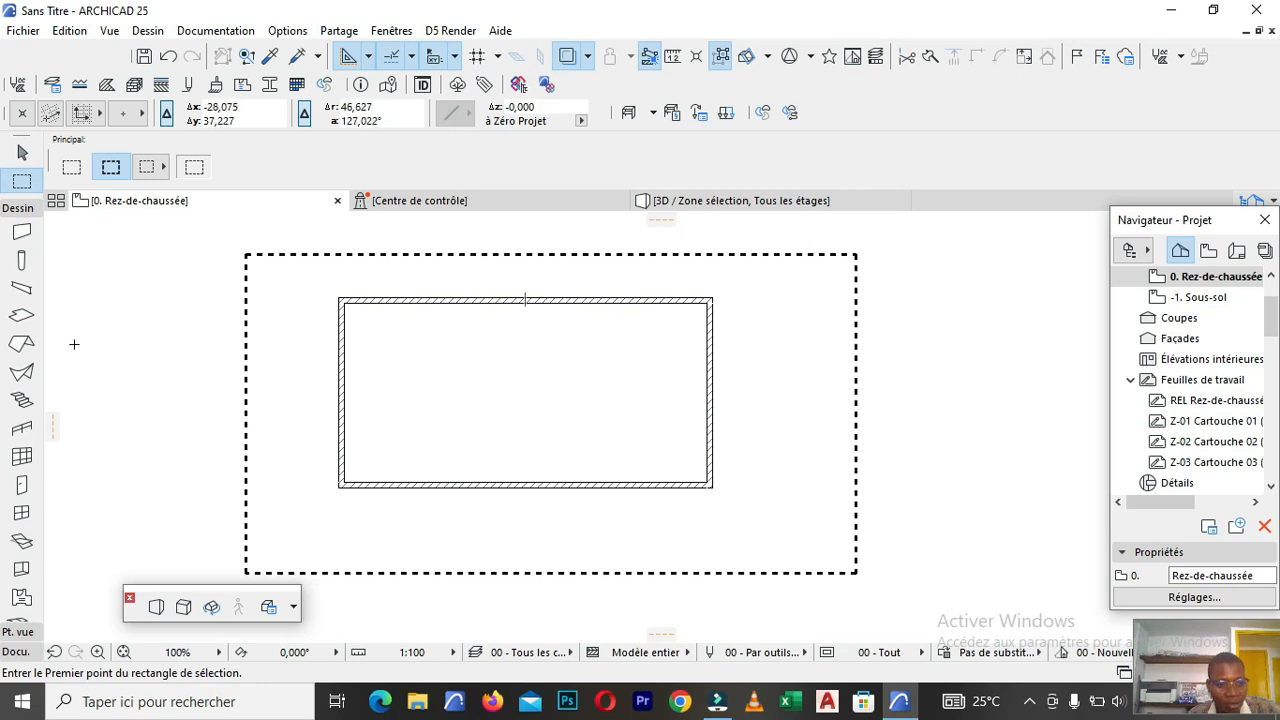
pyautogui.click(17, 208)
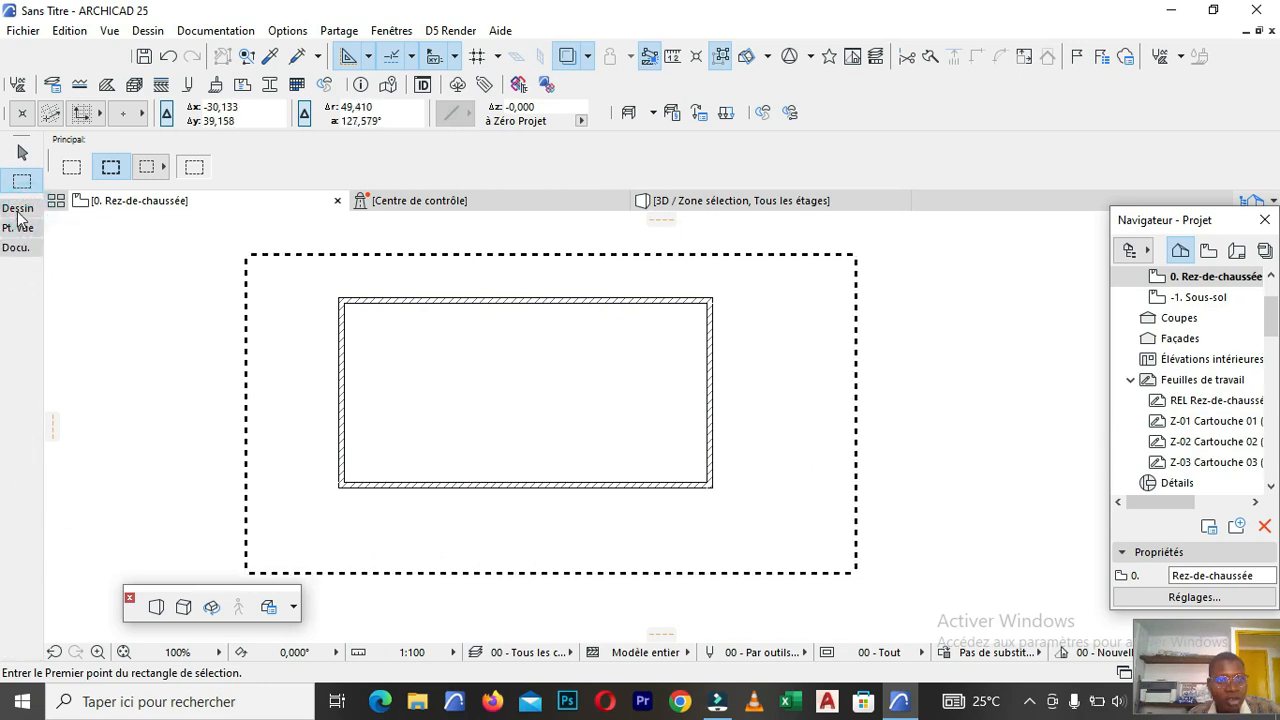
pyautogui.click(17, 208)
pyautogui.click(18, 208)
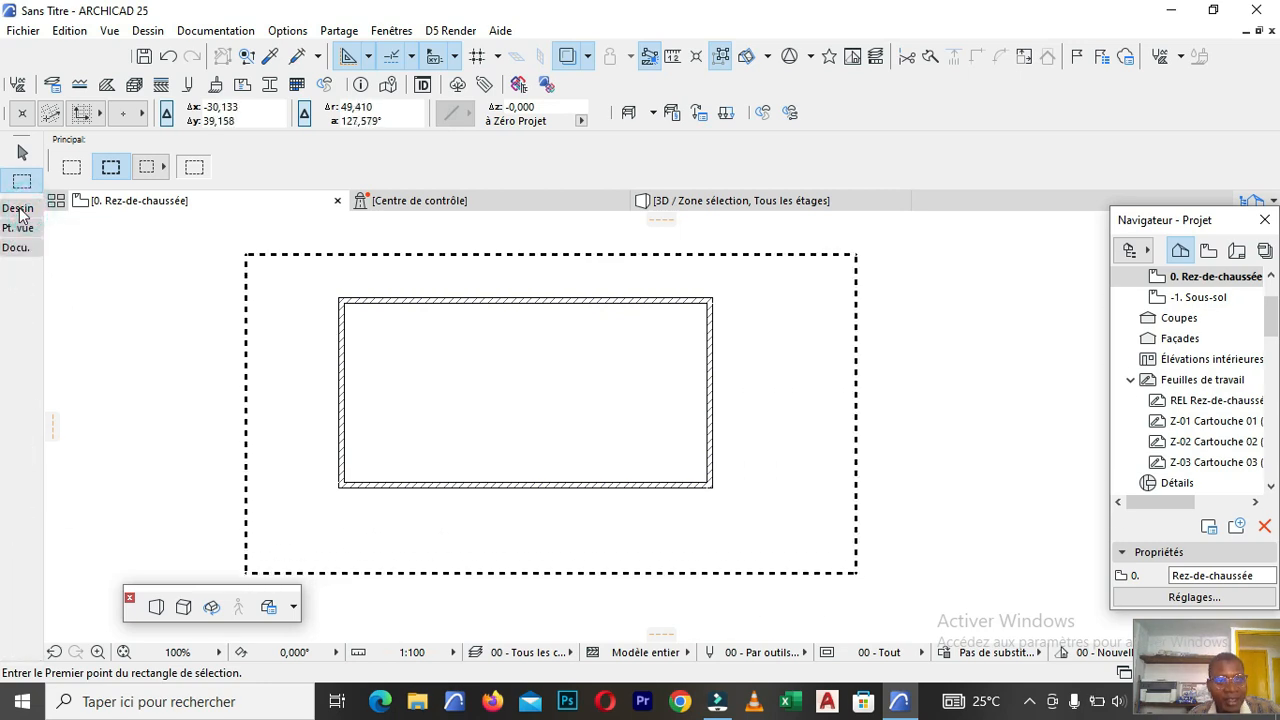
pyautogui.click(18, 209)
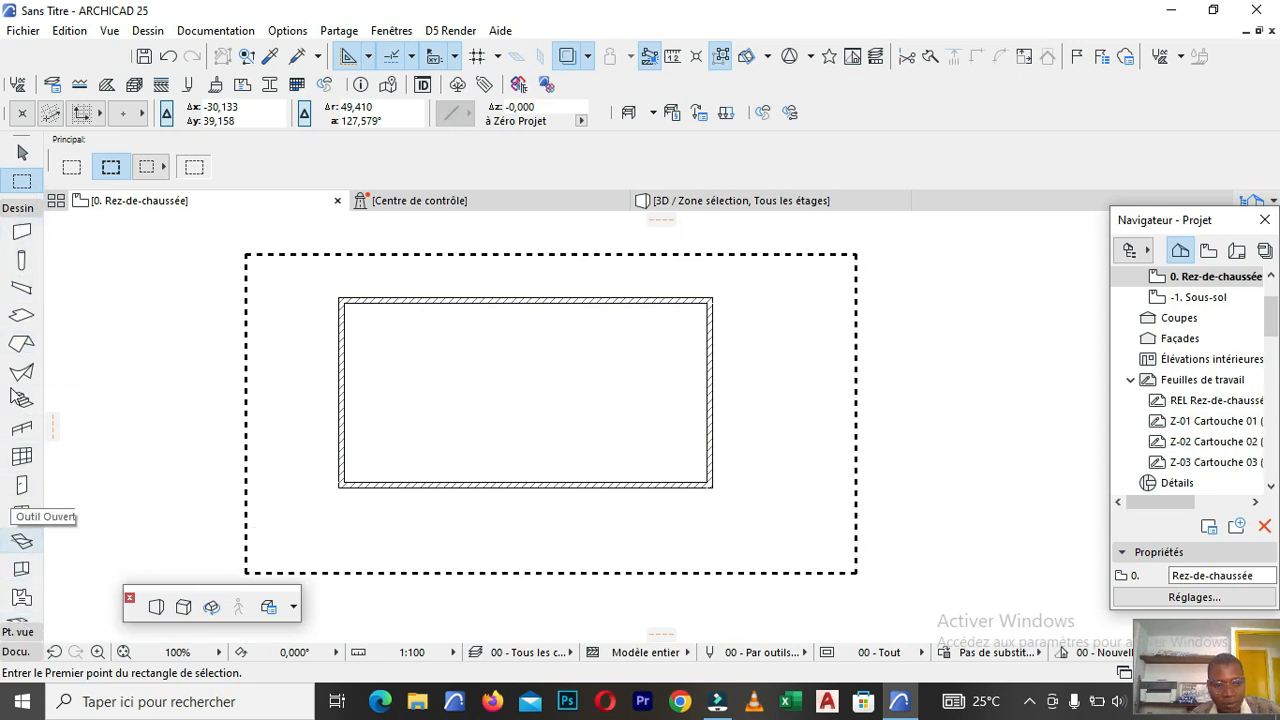
pyautogui.click(22, 209)
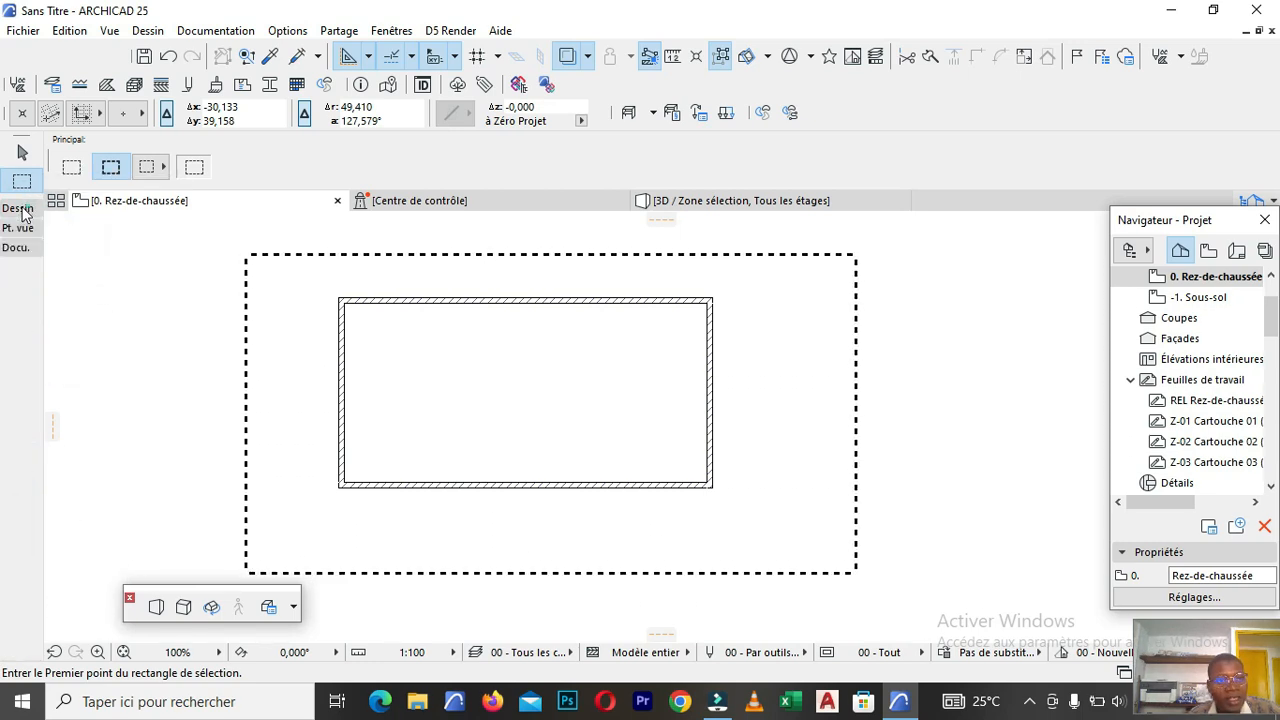
# Examine the tools available in the Dessin, Pt. vue and Docu. groups of the toolbox.
pyautogui.click(18, 228)
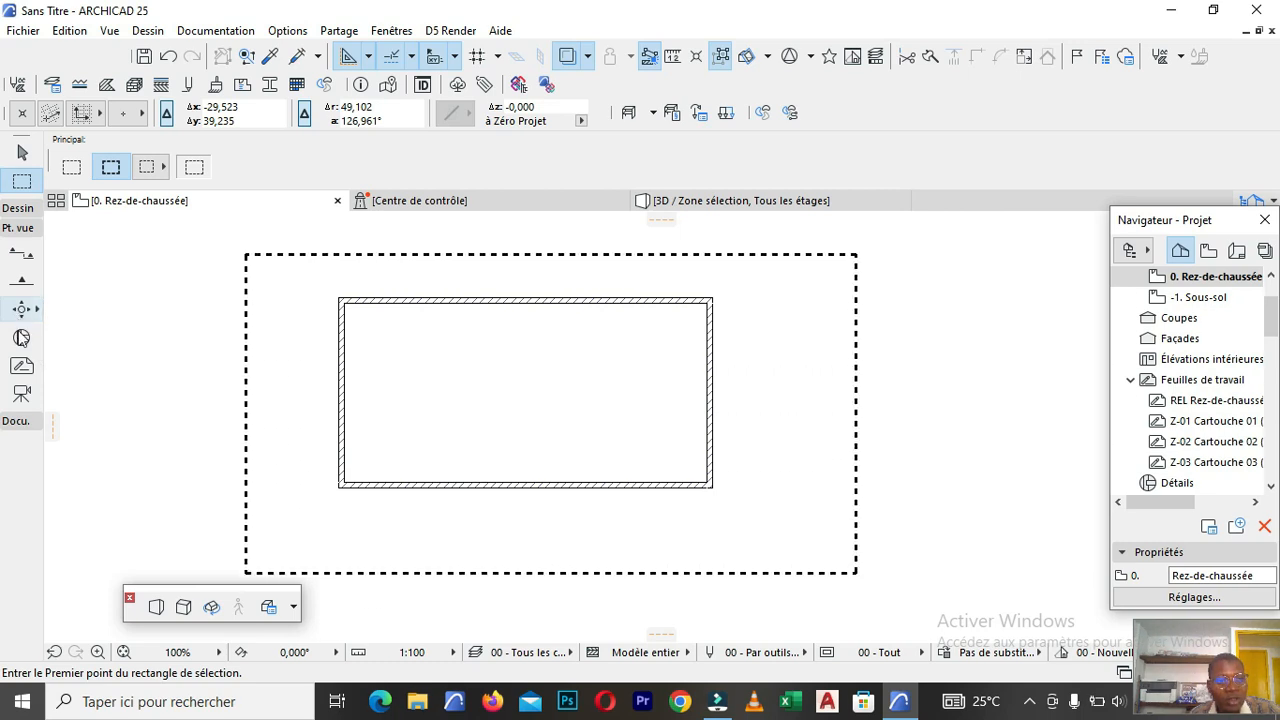
pyautogui.click(22, 421)
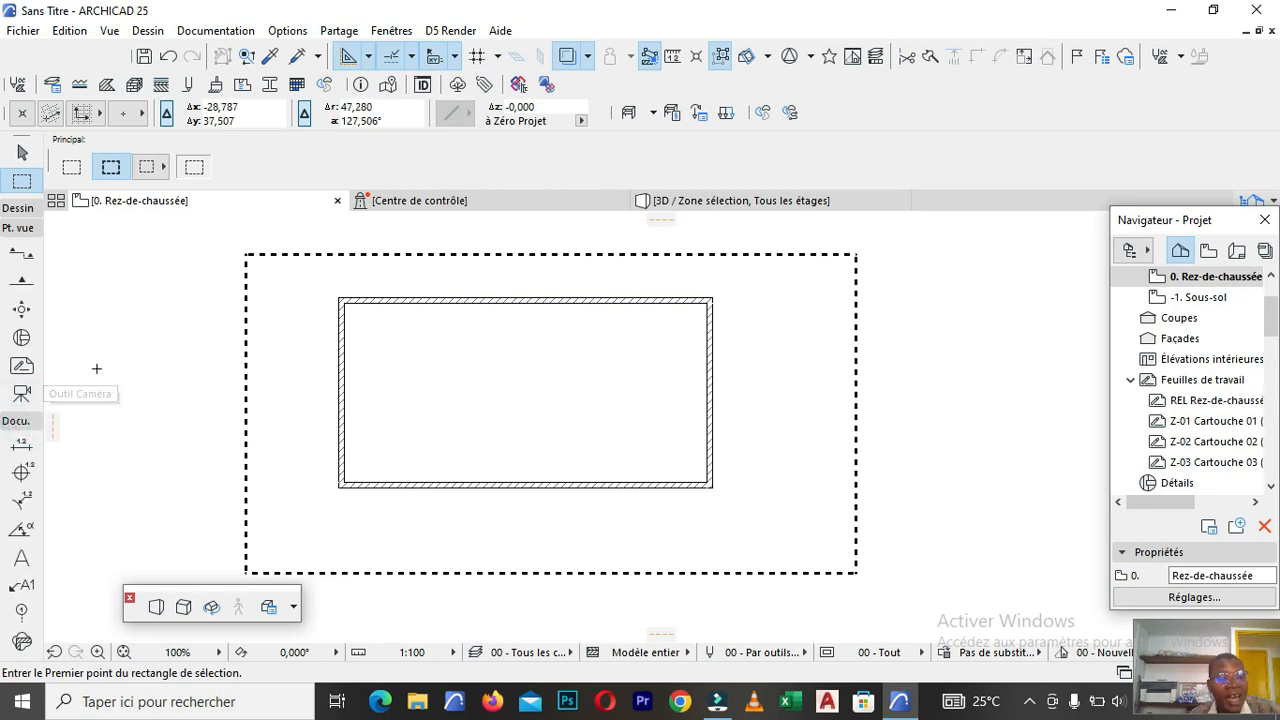
pyautogui.click(28, 218)
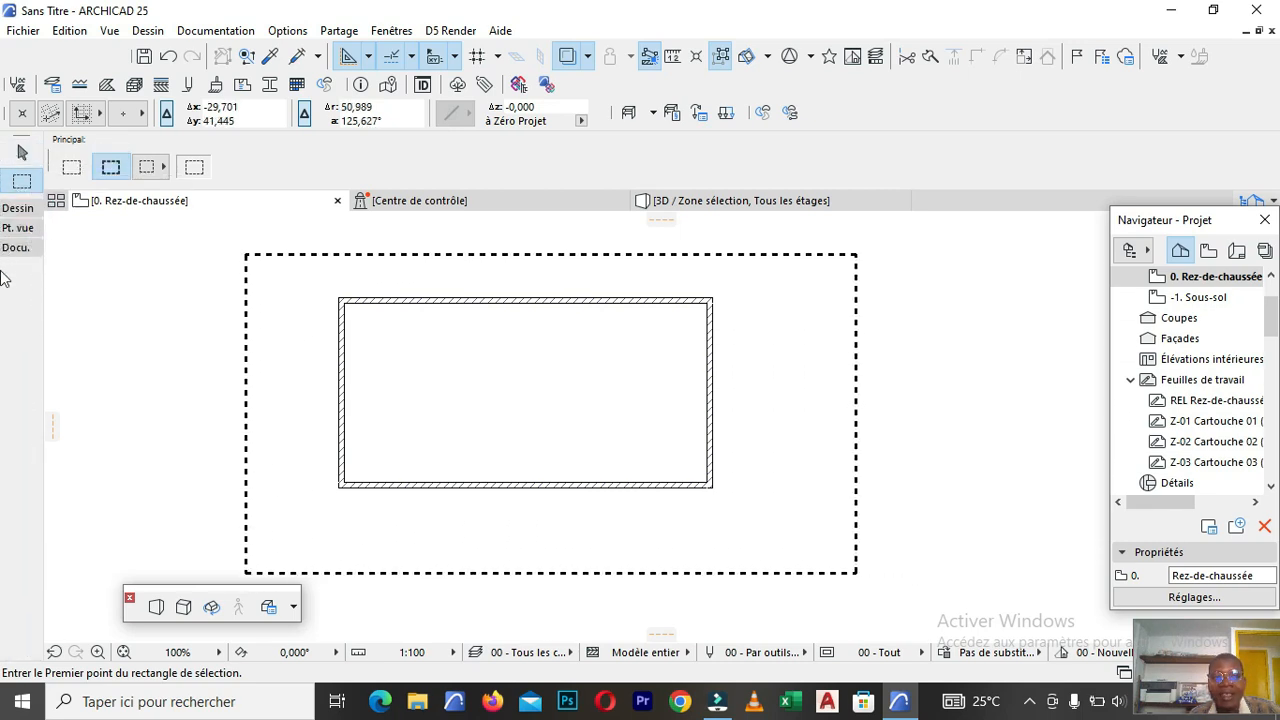
pyautogui.click(18, 228)
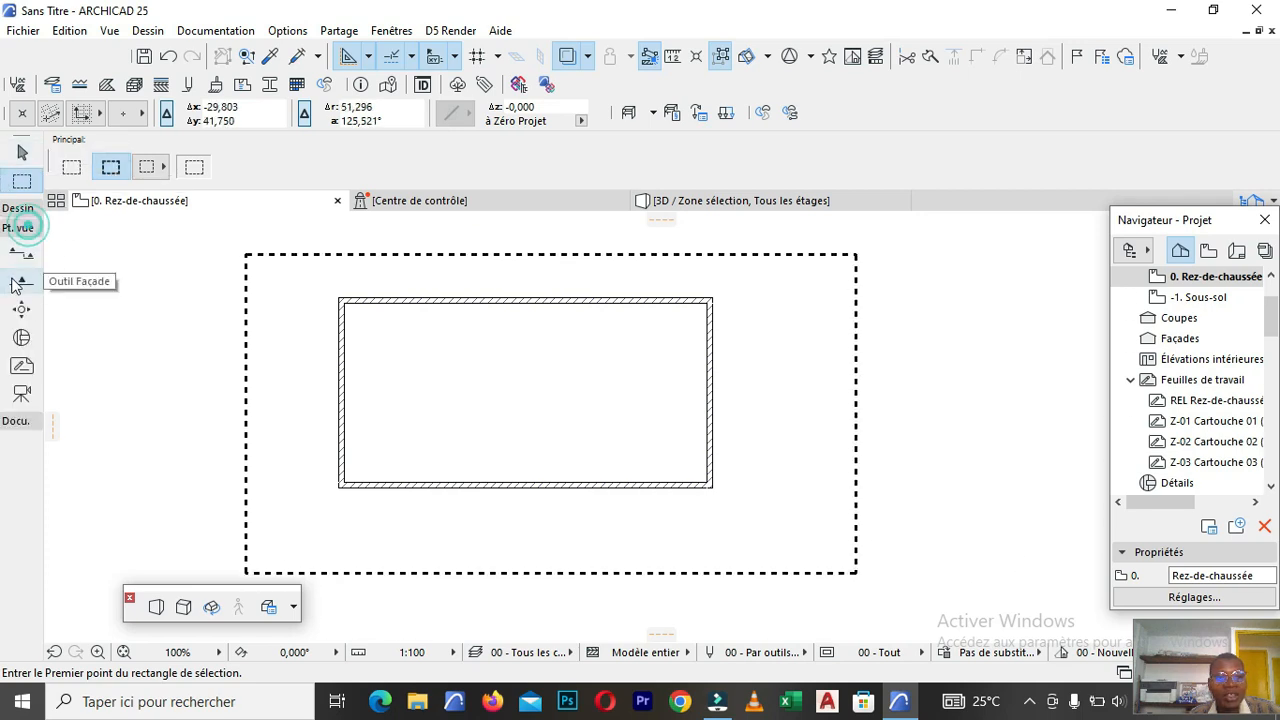
pyautogui.click(122, 245)
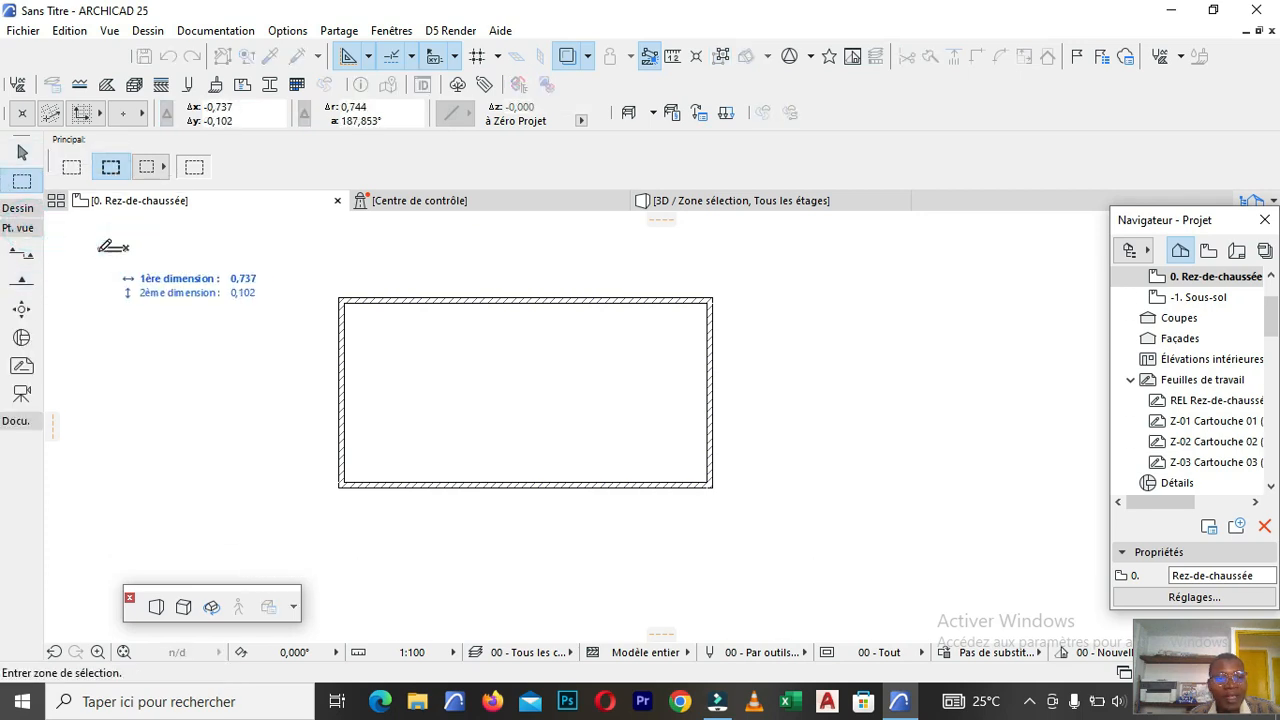
pyautogui.press('Escape')
pyautogui.click(24, 209)
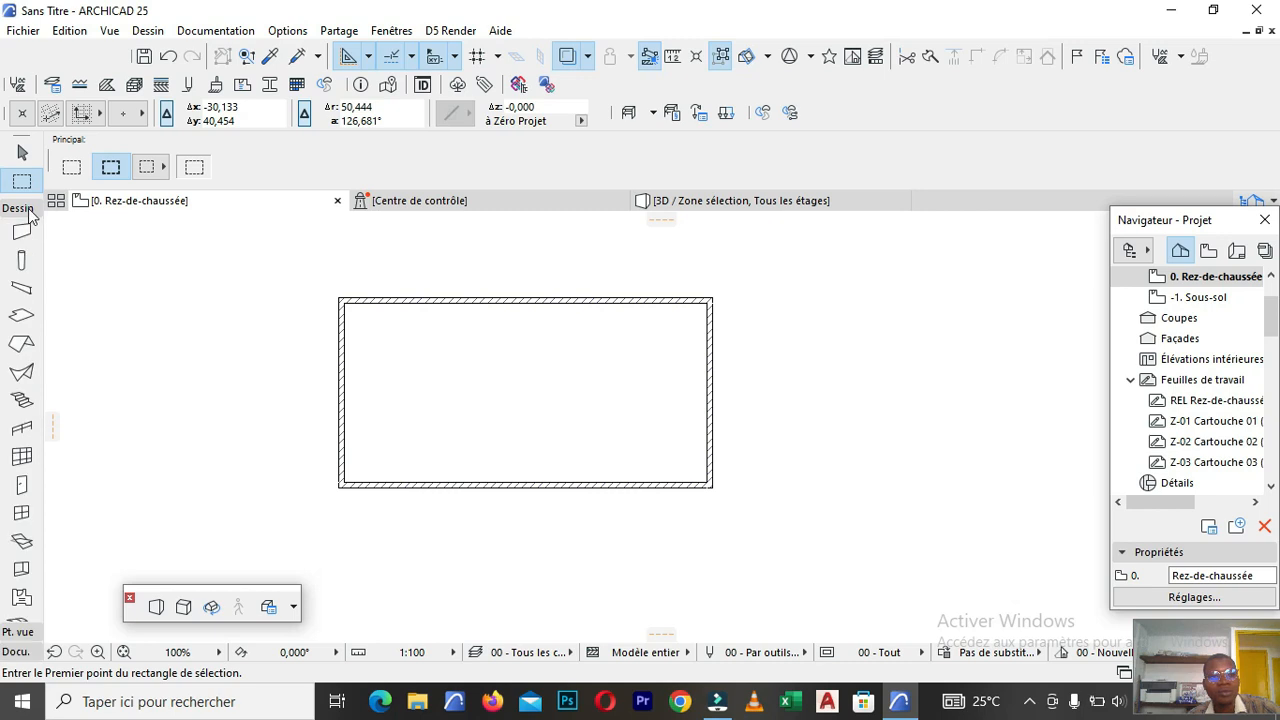
pyautogui.click(28, 209)
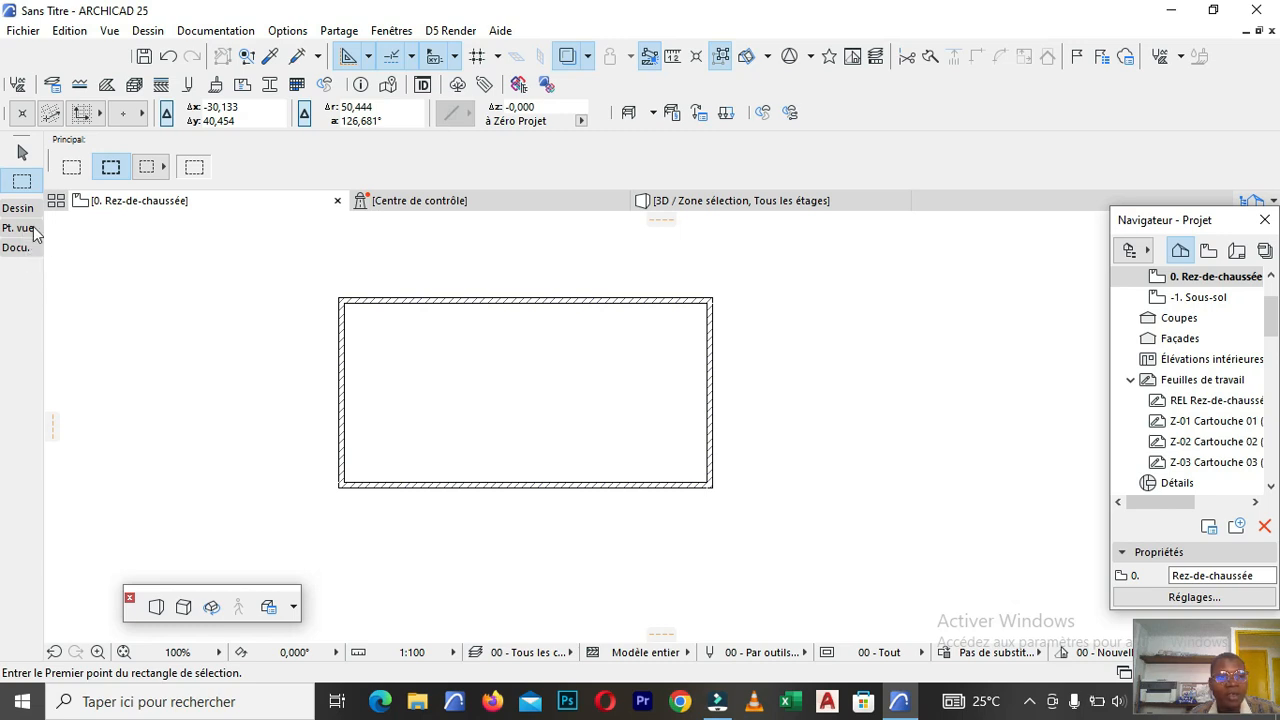
pyautogui.click(32, 229)
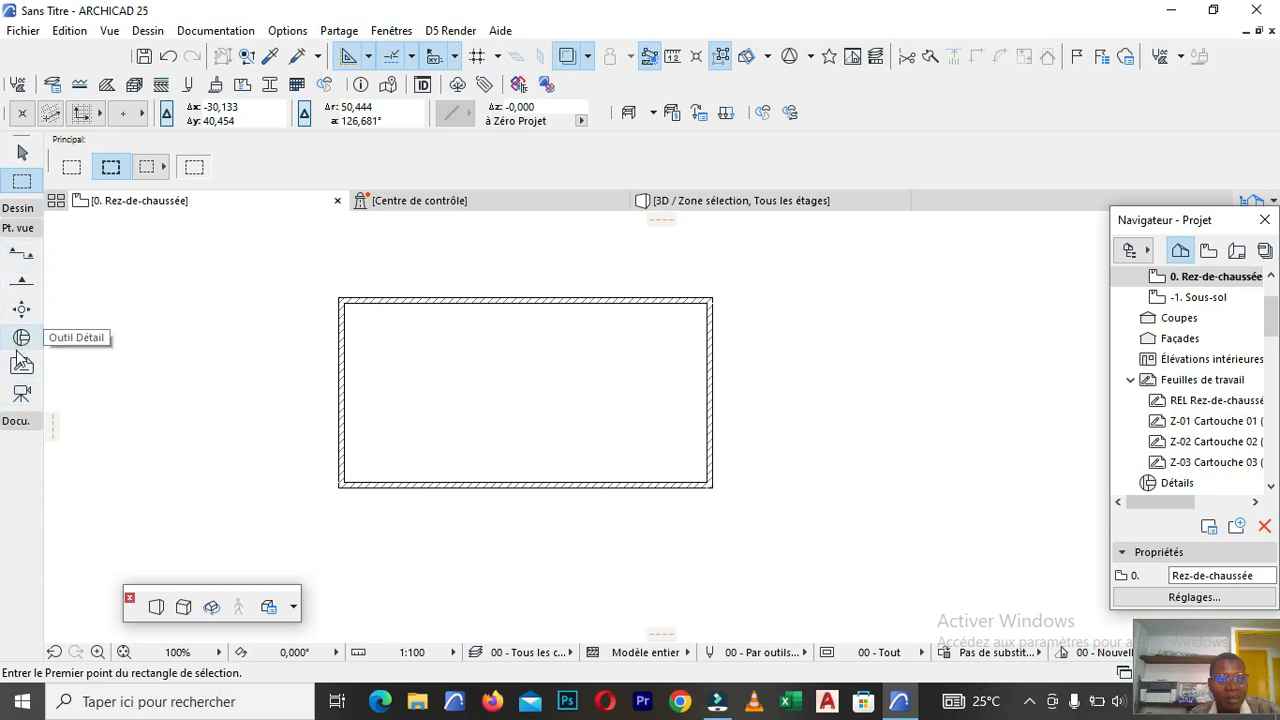
pyautogui.click(23, 428)
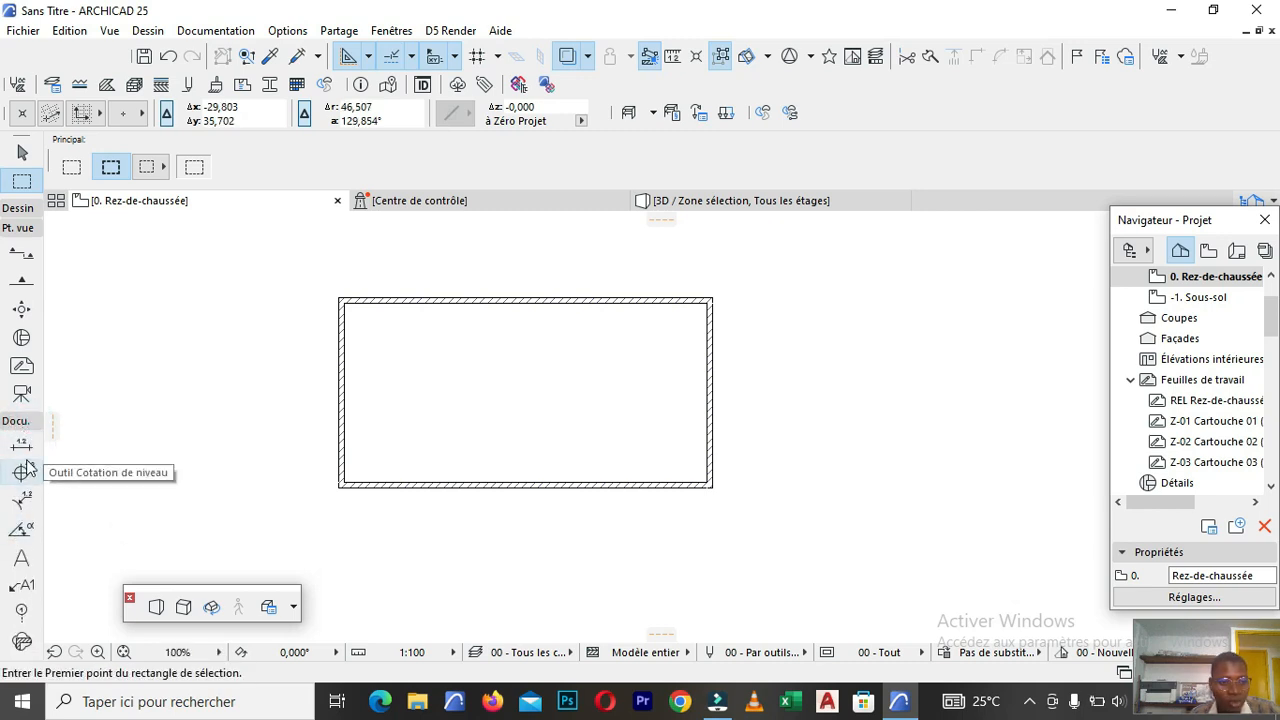
pyautogui.scroll(-3, 24, 557)
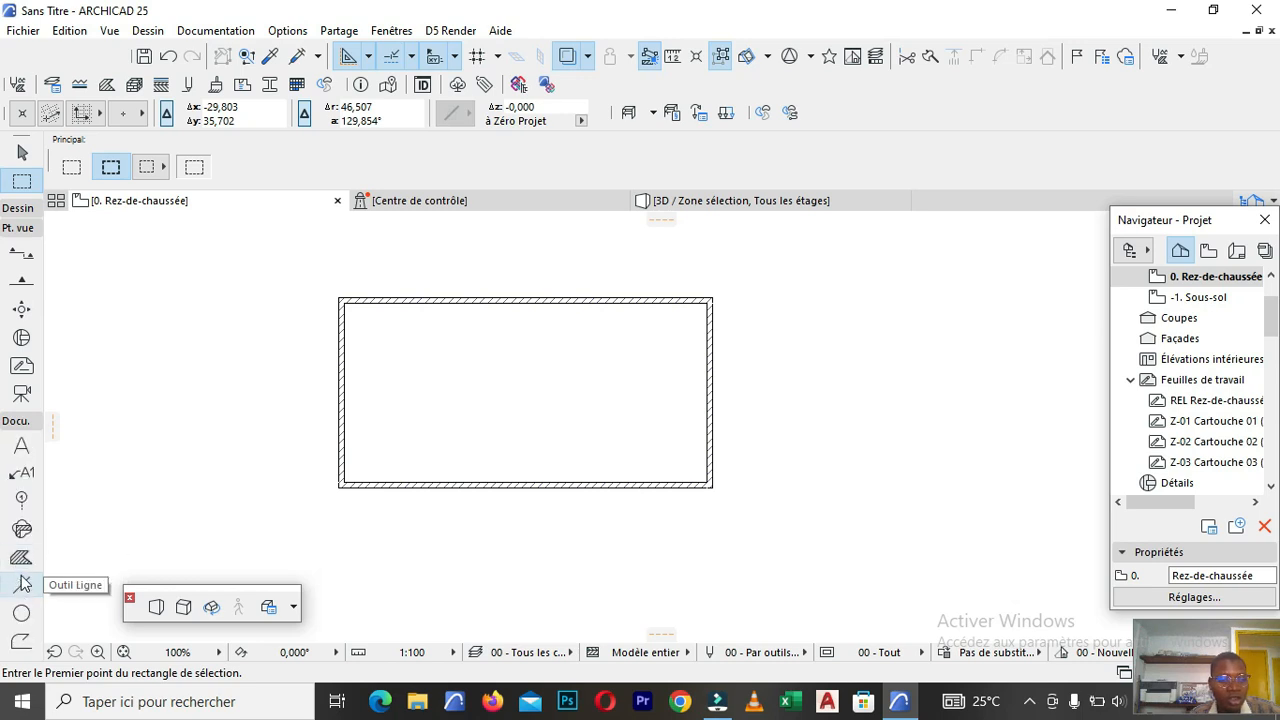
pyautogui.scroll(3, 22, 560)
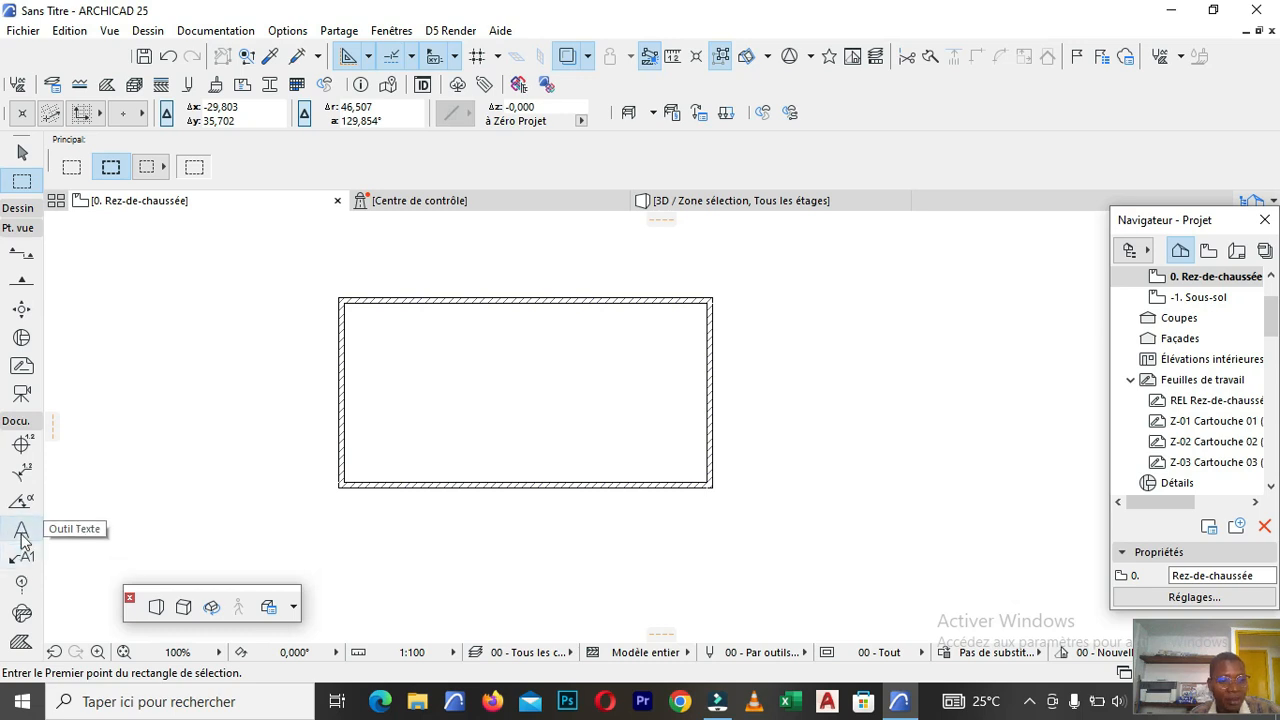
pyautogui.scroll(-7, 22, 536)
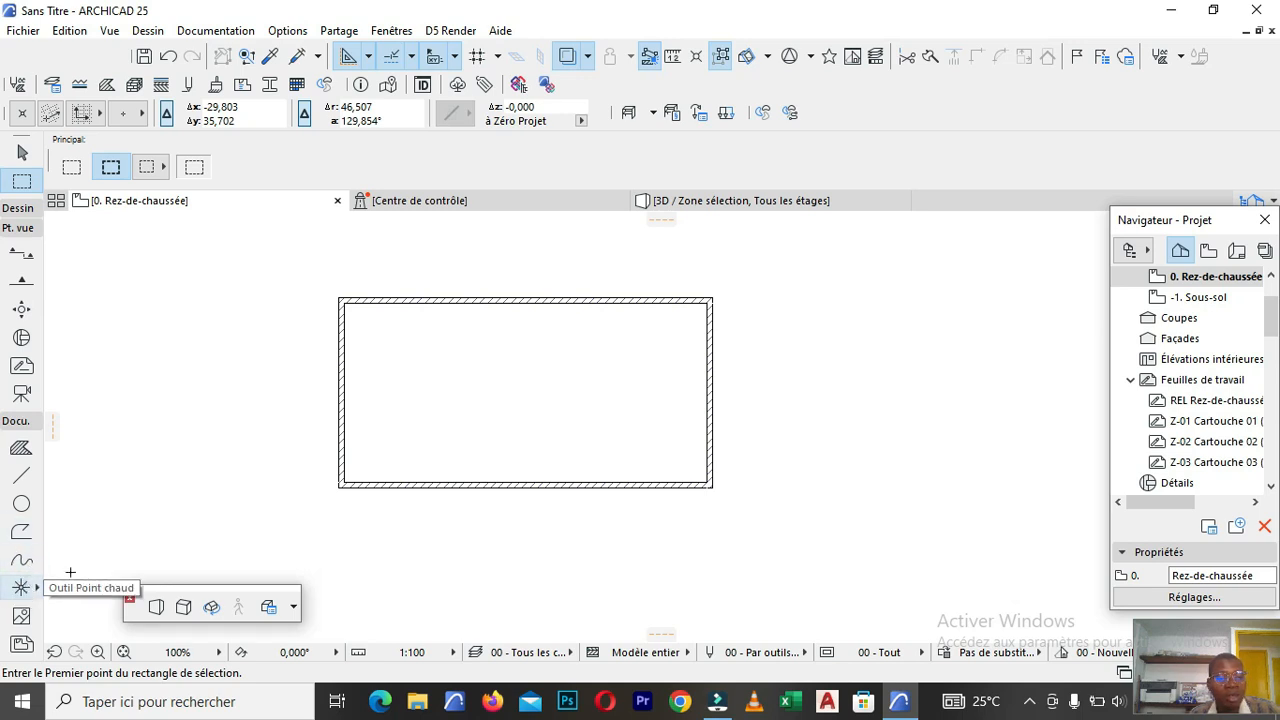
pyautogui.scroll(1, 15, 470)
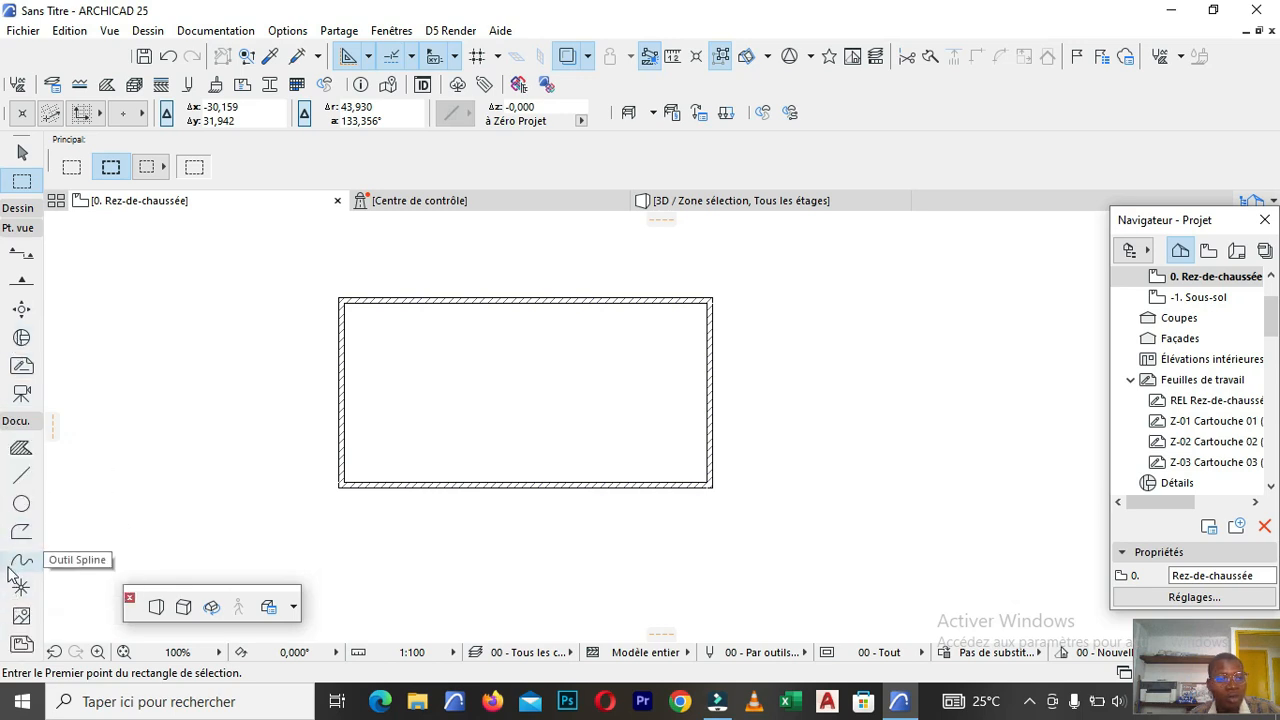
pyautogui.scroll(1, 12, 524)
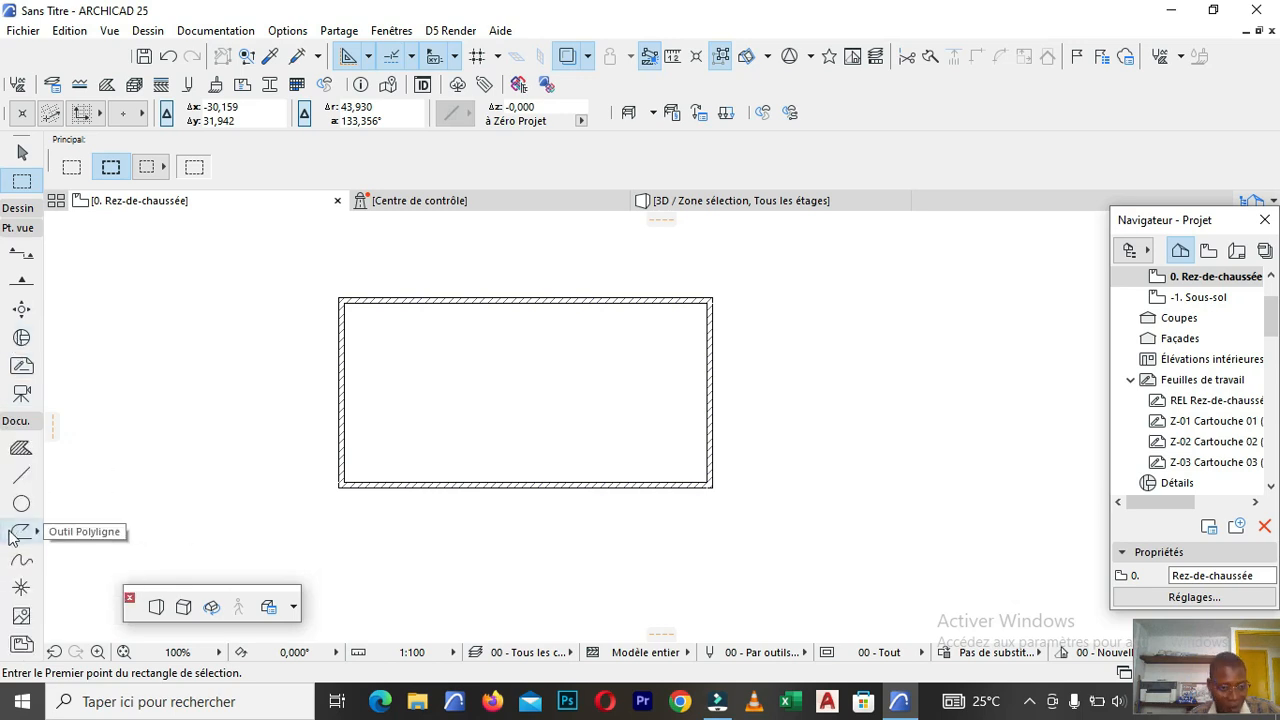
pyautogui.scroll(4, 12, 528)
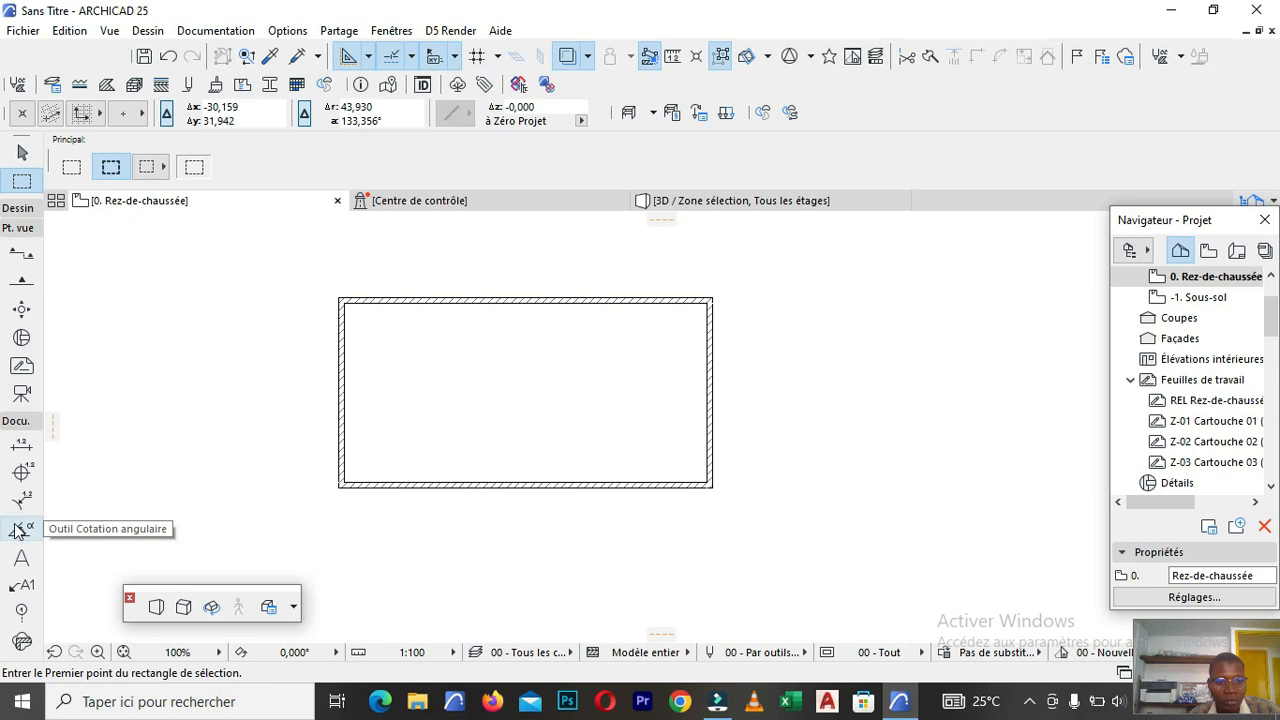
# Dimension the upper wall's outer length between its two outside corners and place the dimension line above the wall.
pyautogui.click(22, 445)
pyautogui.scroll(5, 400, 290)
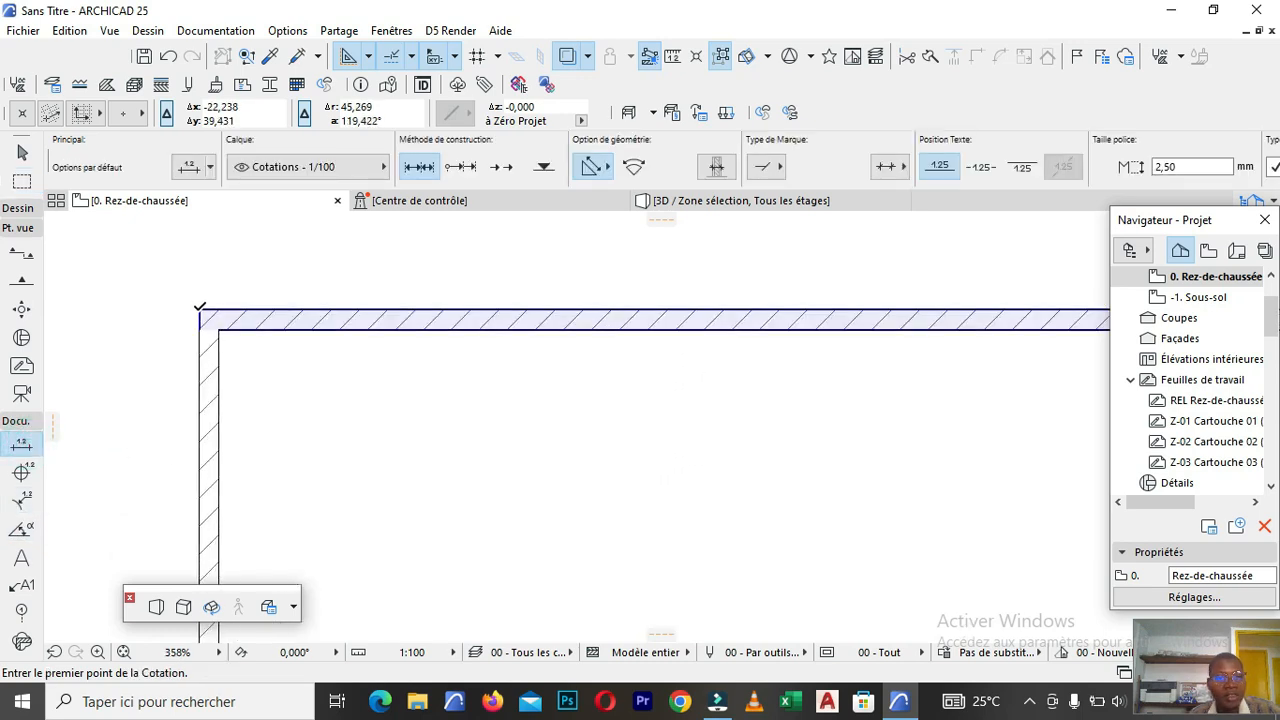
pyautogui.click(200, 308)
pyautogui.scroll(-4, 423, 351)
pyautogui.scroll(4, 654, 306)
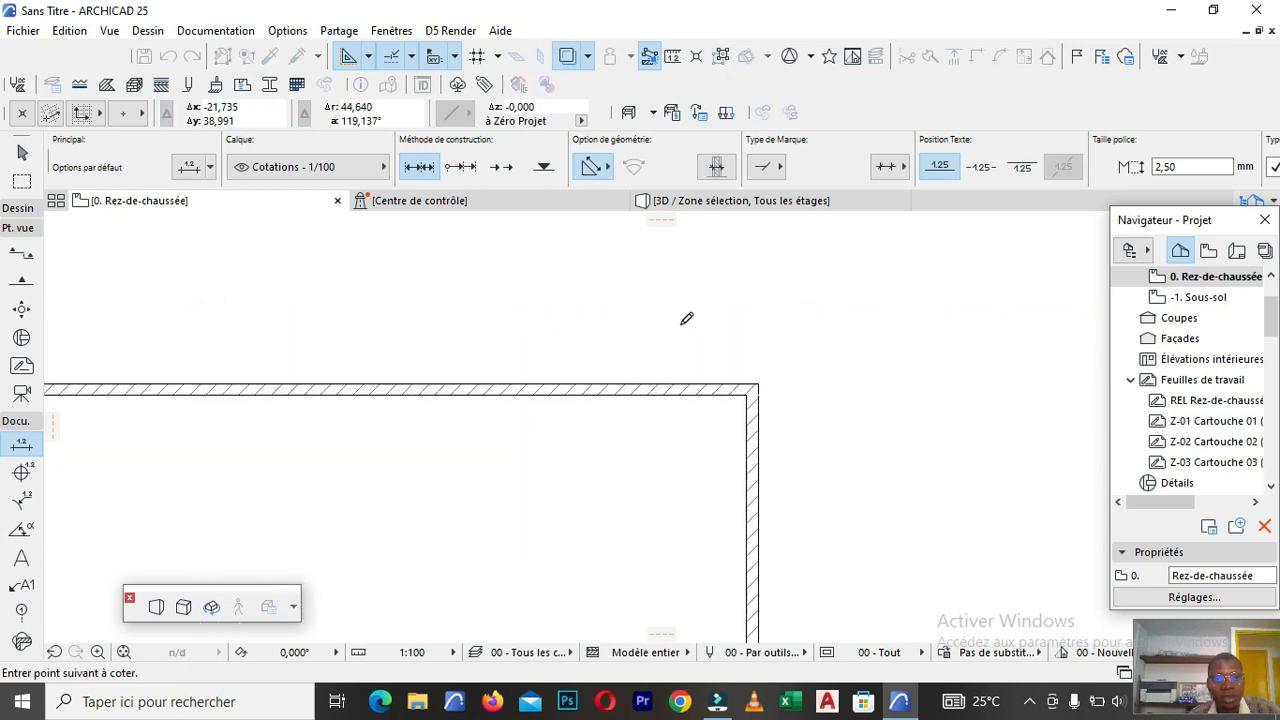
pyautogui.click(877, 445)
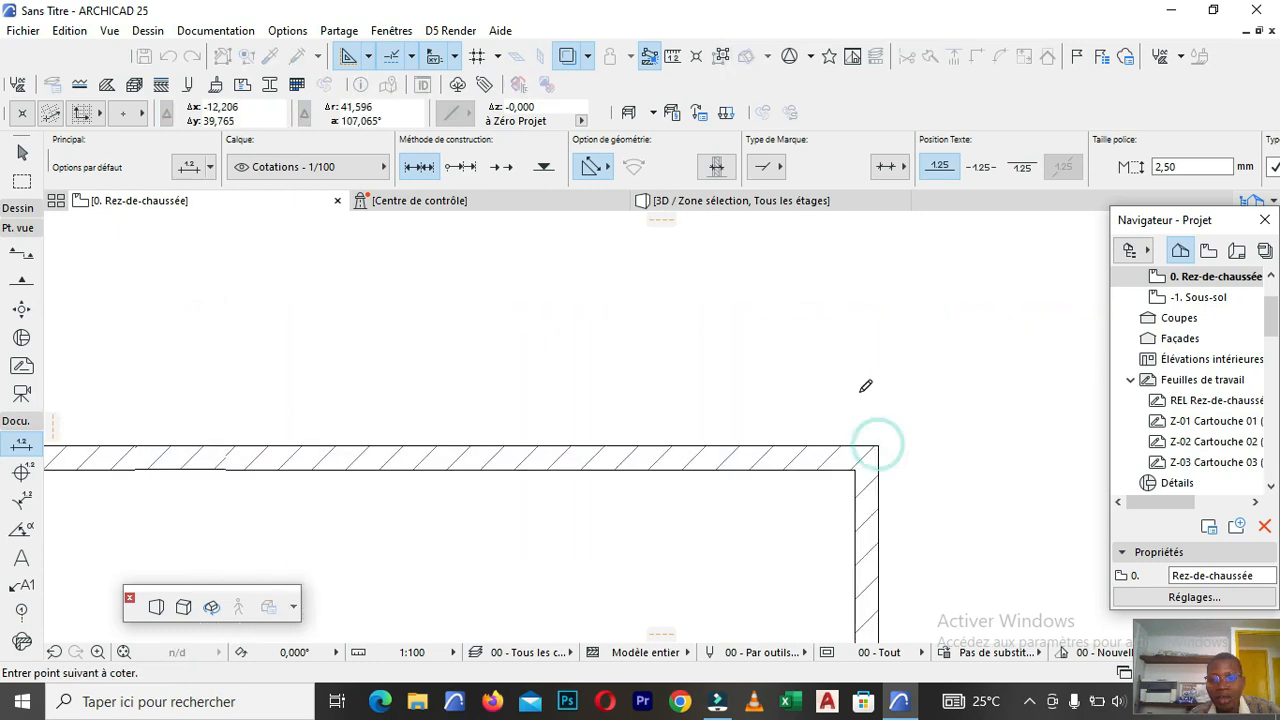
pyautogui.scroll(-3, 650, 403)
pyautogui.doubleClick(529, 369)
pyautogui.click(523, 370)
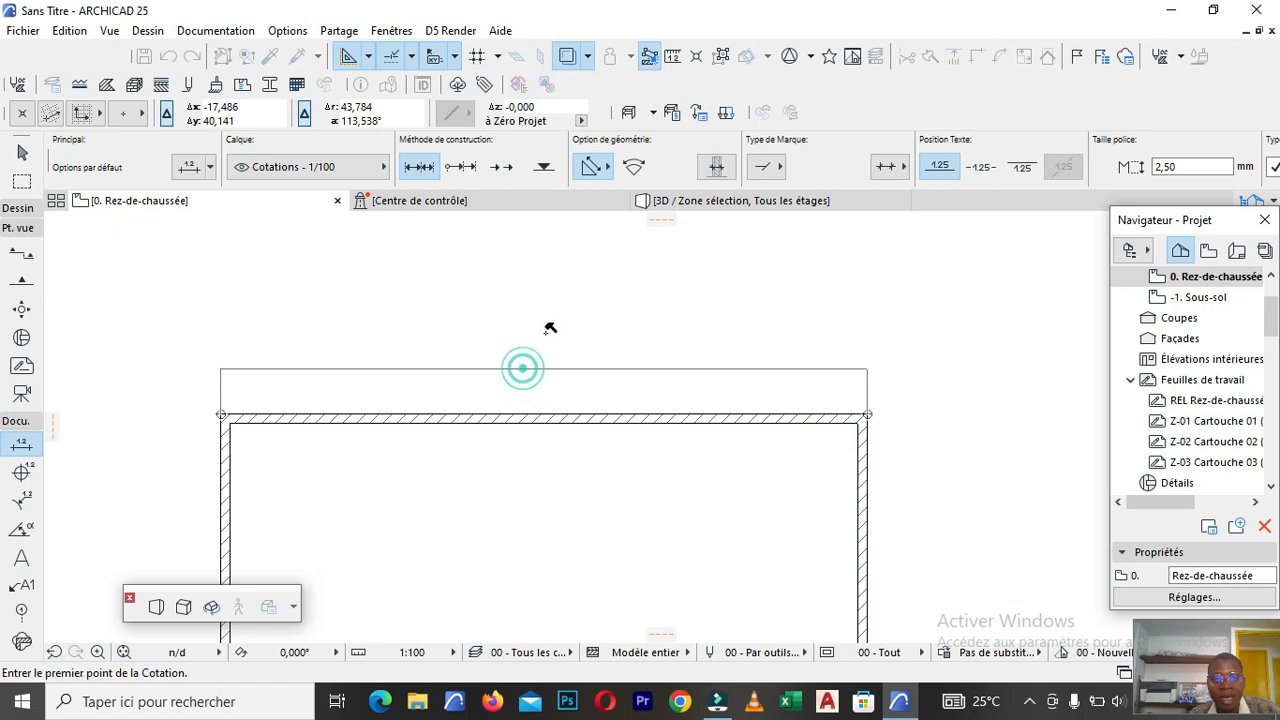
# Set the default dimension marker type to the circle with a cross.
pyautogui.scroll(-3, 526, 339)
pyautogui.scroll(3, 526, 338)
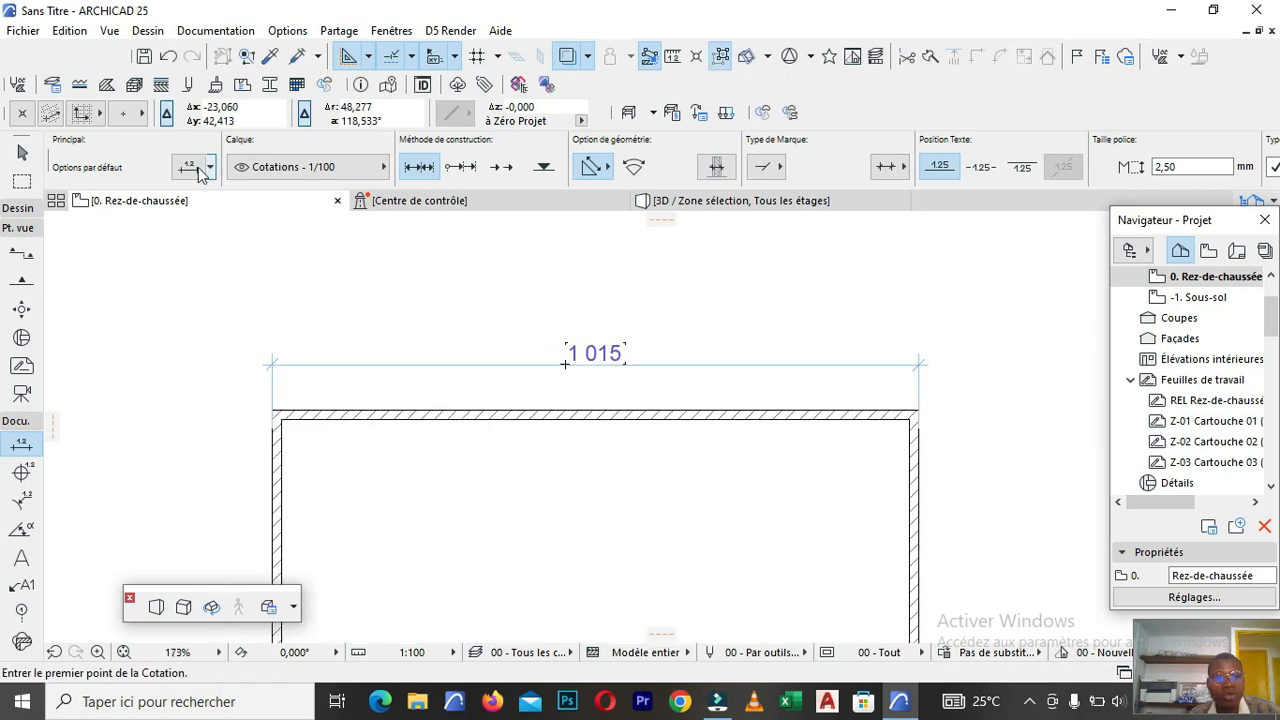
pyautogui.scroll(-3, 355, 322)
pyautogui.scroll(2, 349, 314)
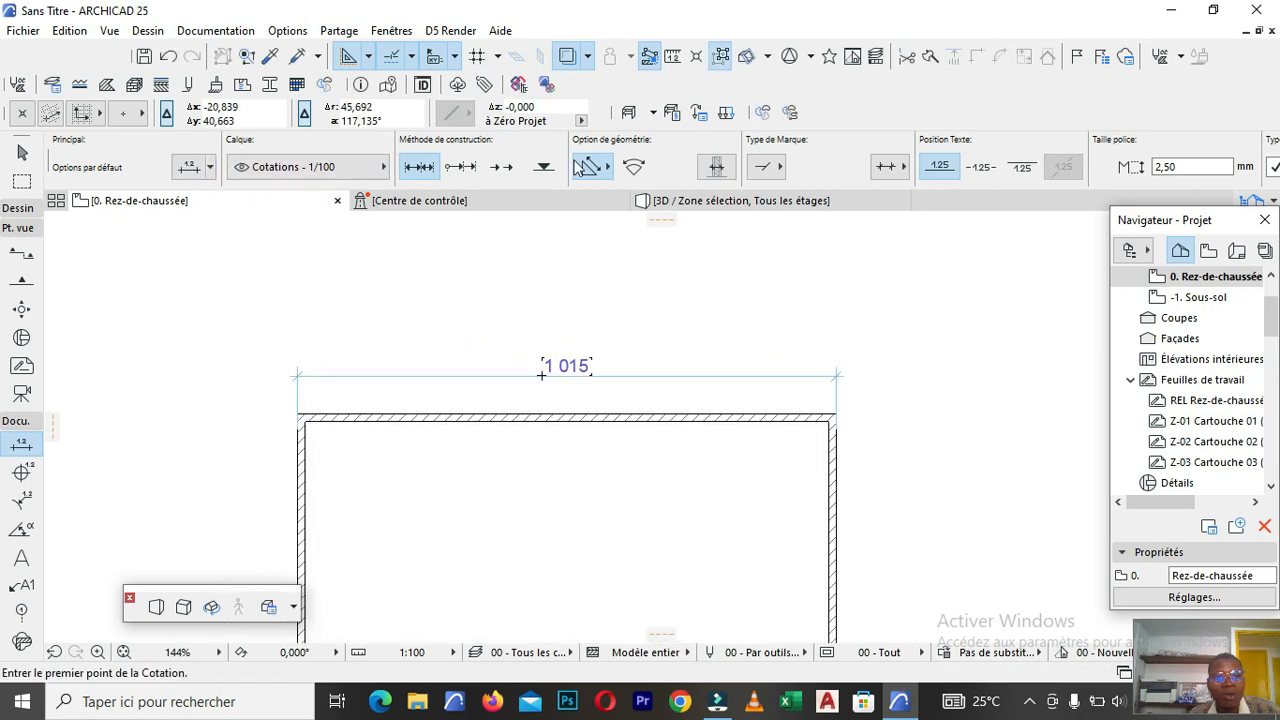
pyautogui.click(766, 167)
pyautogui.click(766, 167)
pyautogui.scroll(3, 846, 383)
pyautogui.scroll(-2, 815, 383)
pyautogui.scroll(2, 250, 393)
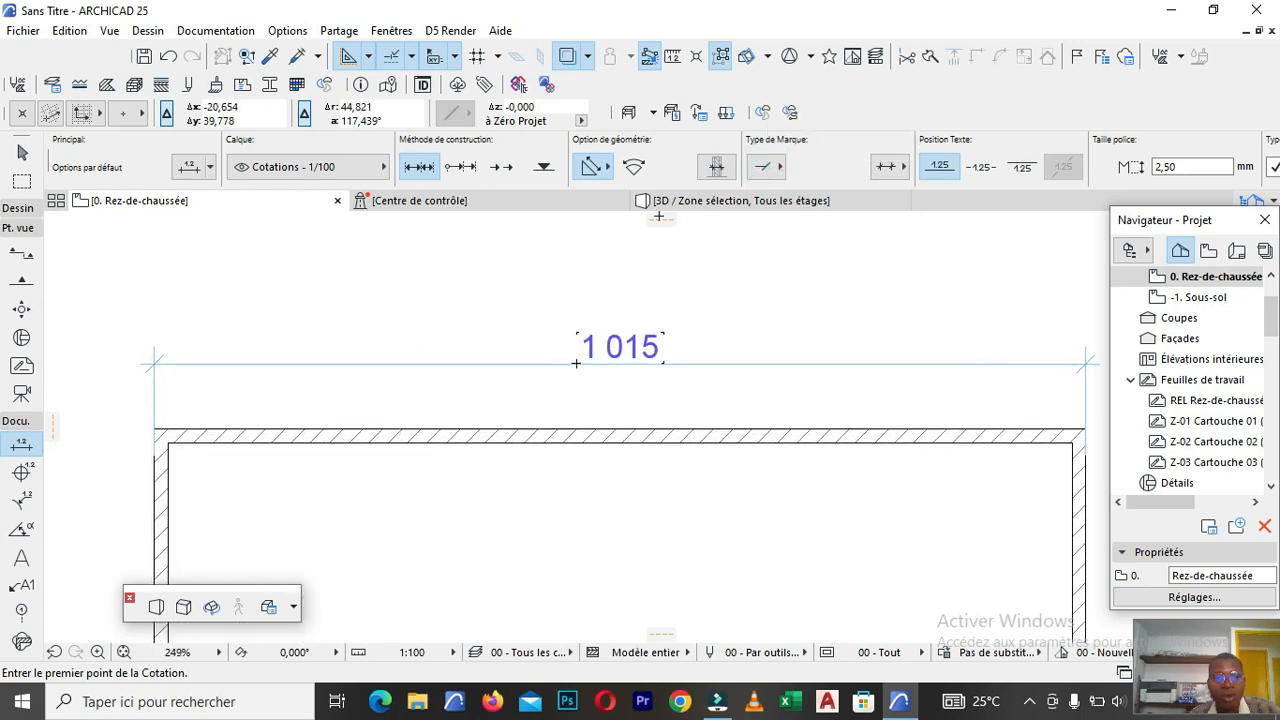
pyautogui.click(766, 167)
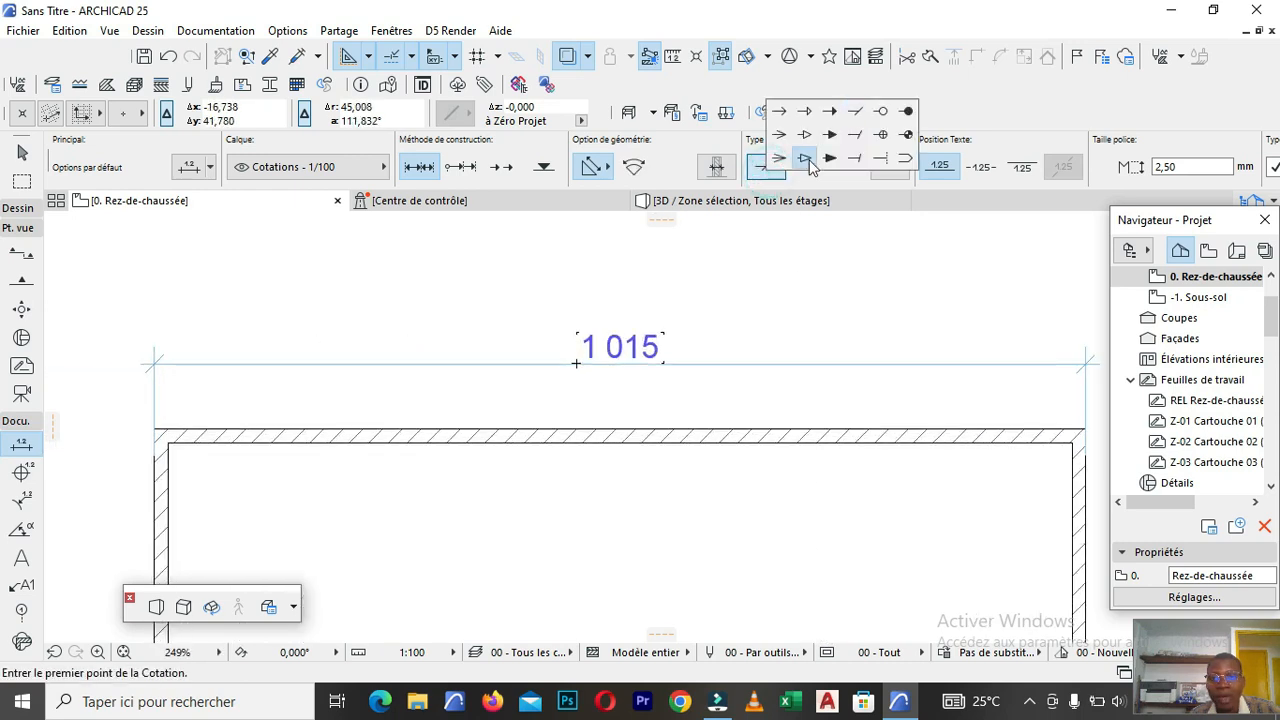
pyautogui.click(882, 135)
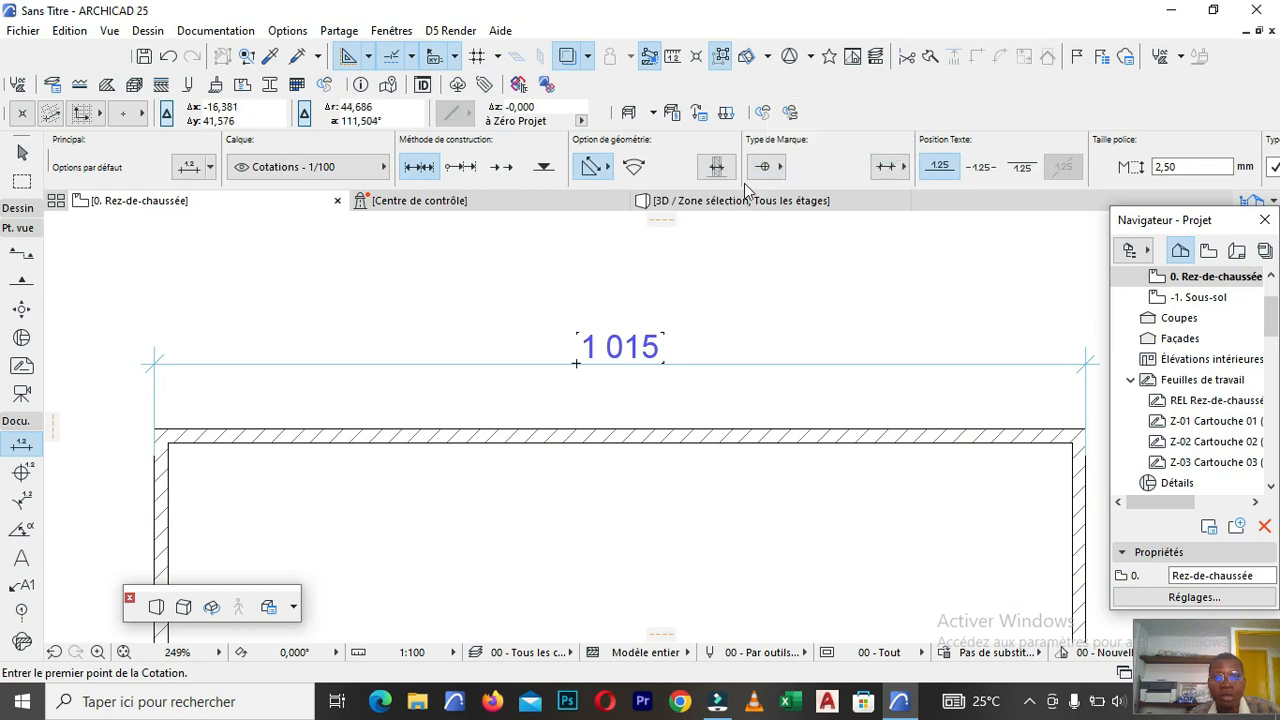
# Change the marker type of the existing dimension above the upper wall to the circle with a cross, and deselect it.
pyautogui.click(529, 366)
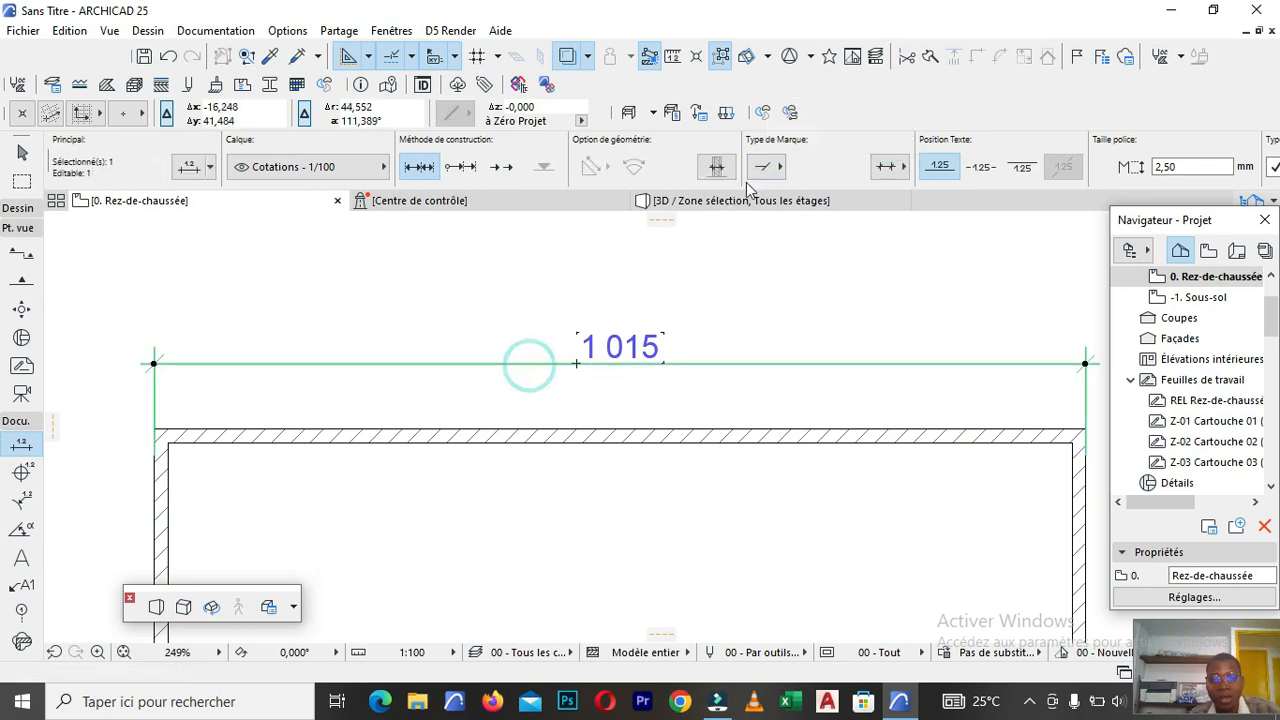
pyautogui.click(766, 167)
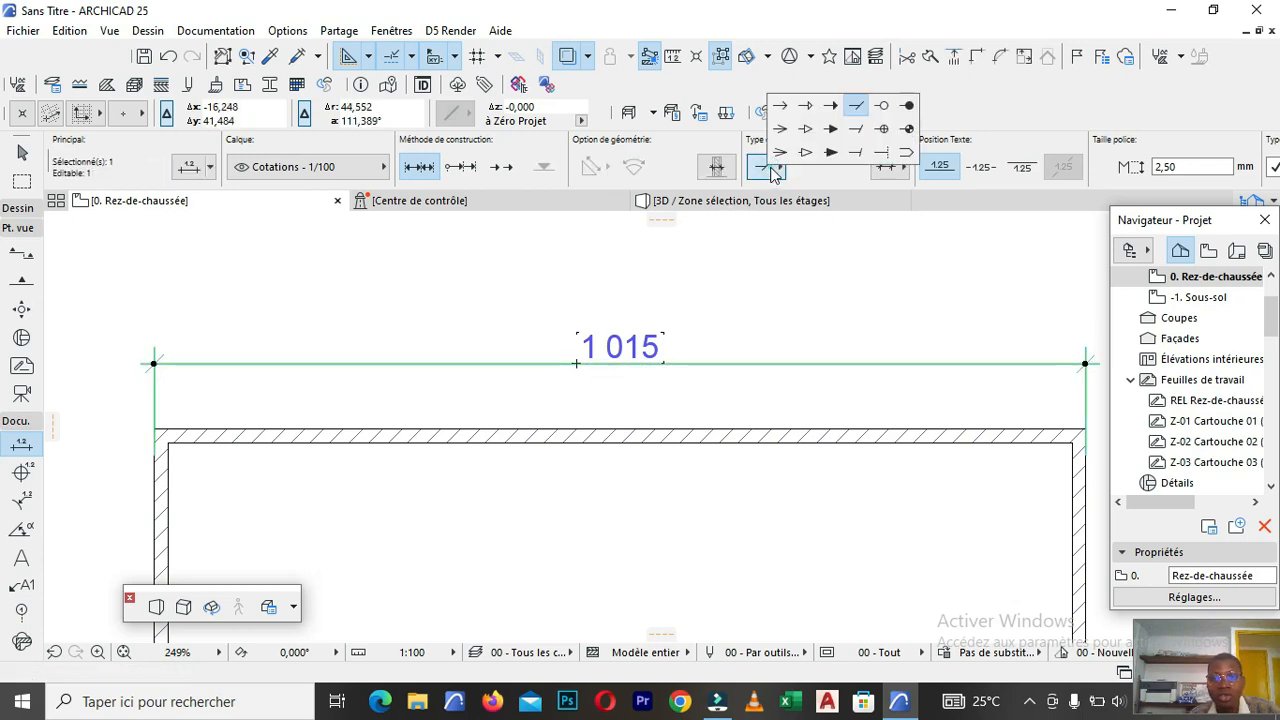
pyautogui.click(882, 131)
pyautogui.scroll(5, 123, 363)
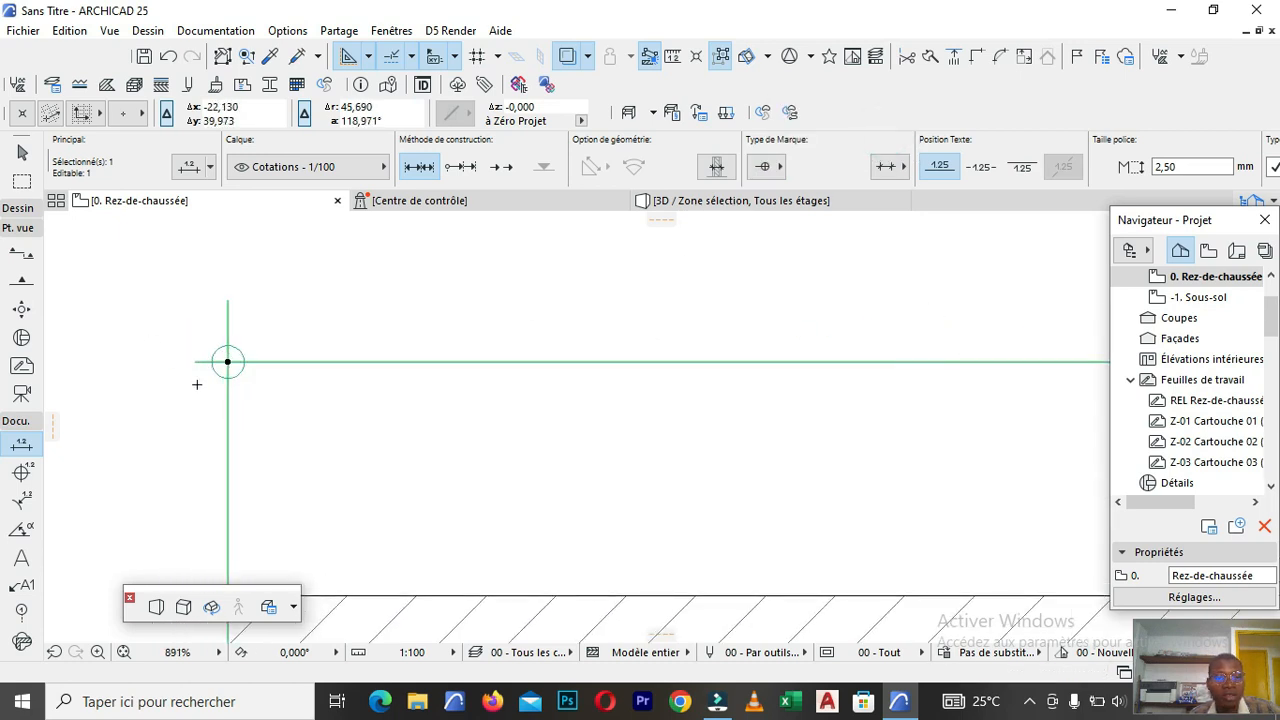
pyautogui.click(363, 298)
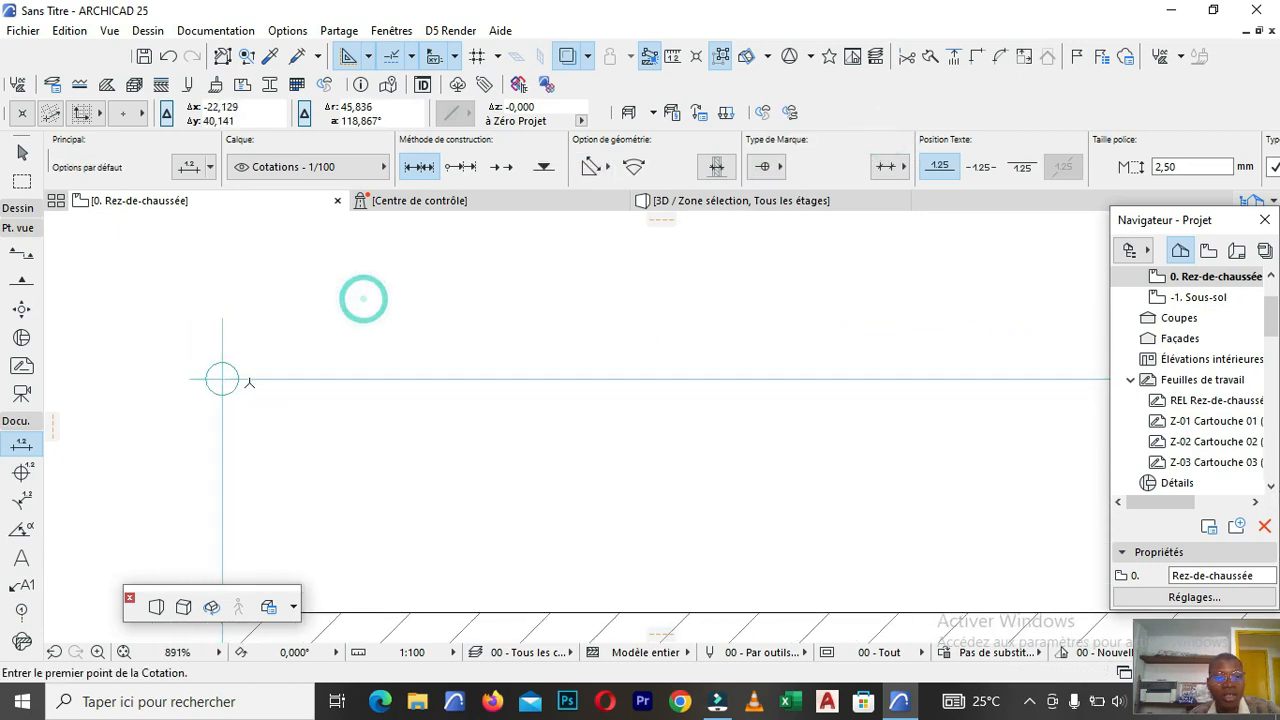
pyautogui.scroll(-9, 229, 350)
pyautogui.scroll(3, 545, 417)
pyautogui.scroll(-5, 623, 391)
pyautogui.scroll(1, 470, 370)
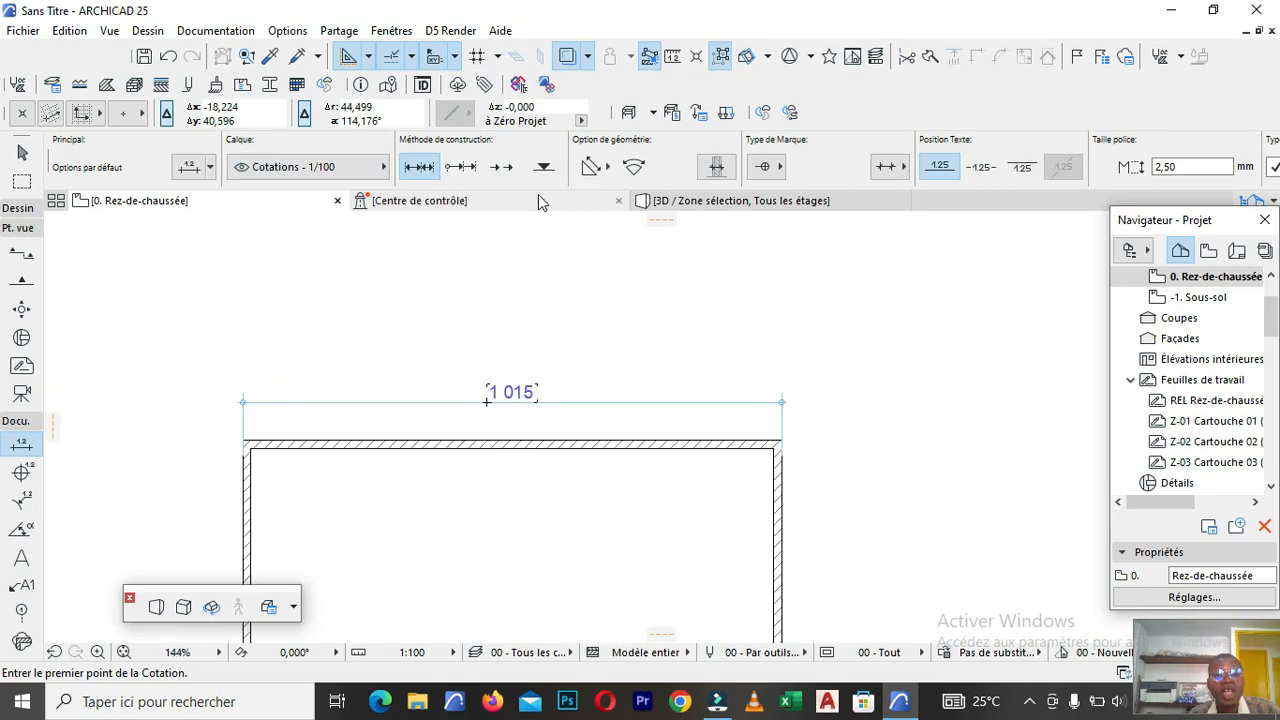
# Set the text pen in the default dimension settings to red pen 100.
pyautogui.click(190, 170)
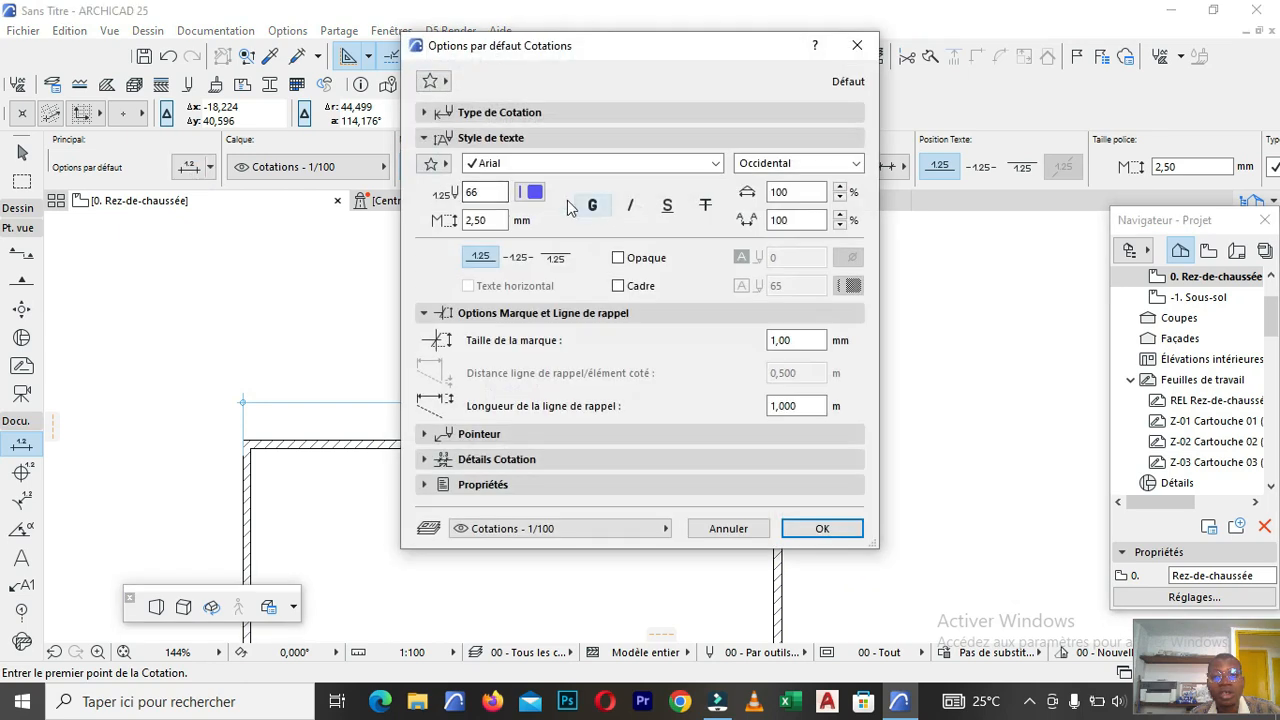
pyautogui.click(533, 192)
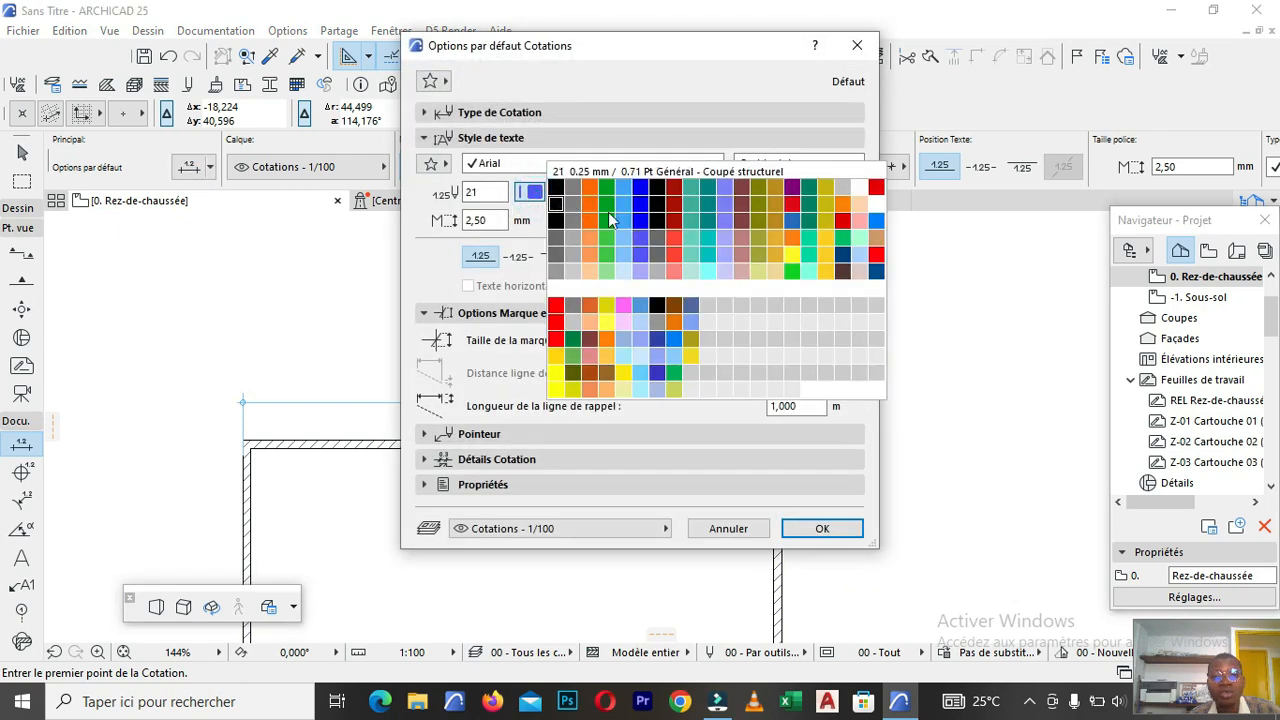
pyautogui.click(878, 253)
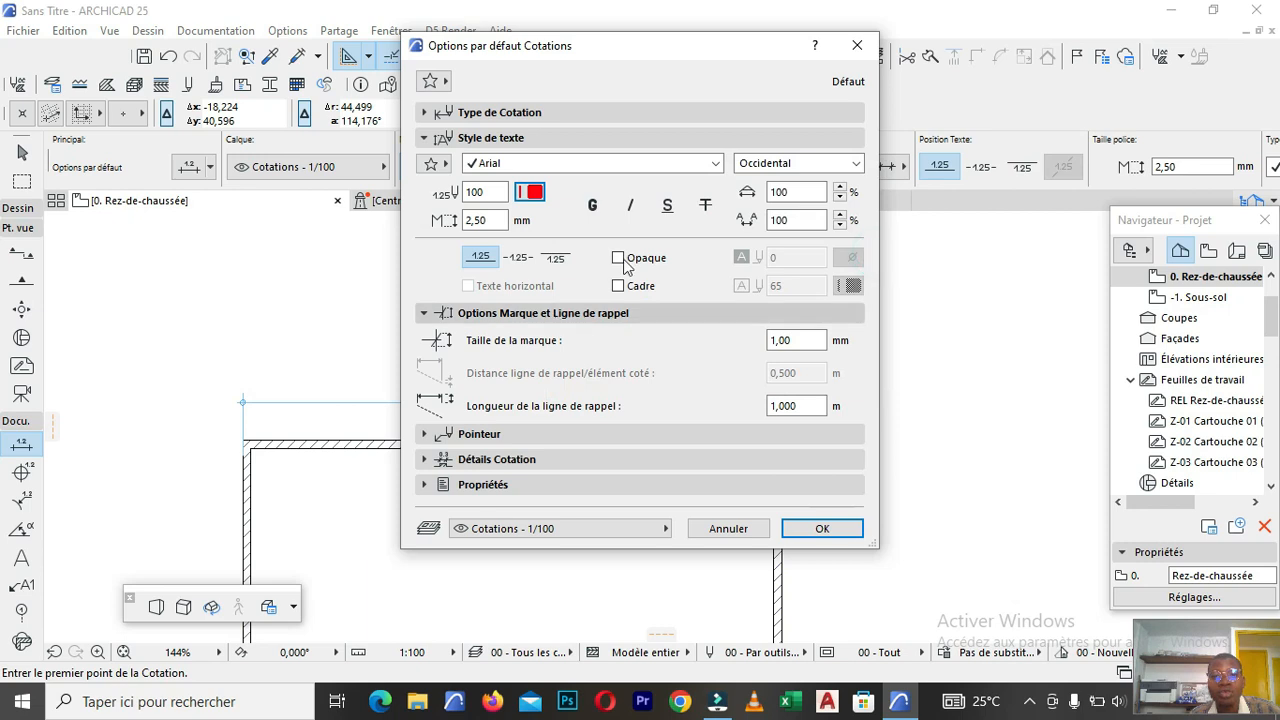
# Set the default dimension marker size to 0,50 mm and the witness line length to 0,500 m, and apply the settings.
pyautogui.doubleClick(800, 342)
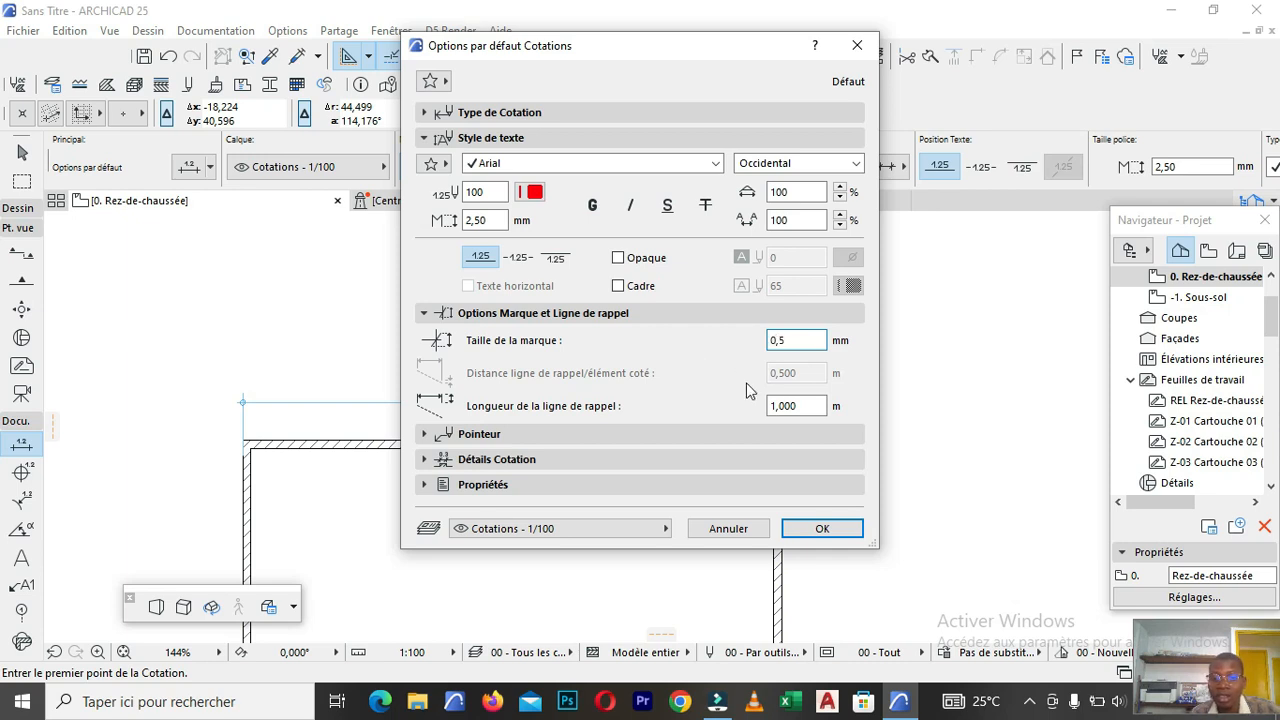
pyautogui.doubleClick(803, 408)
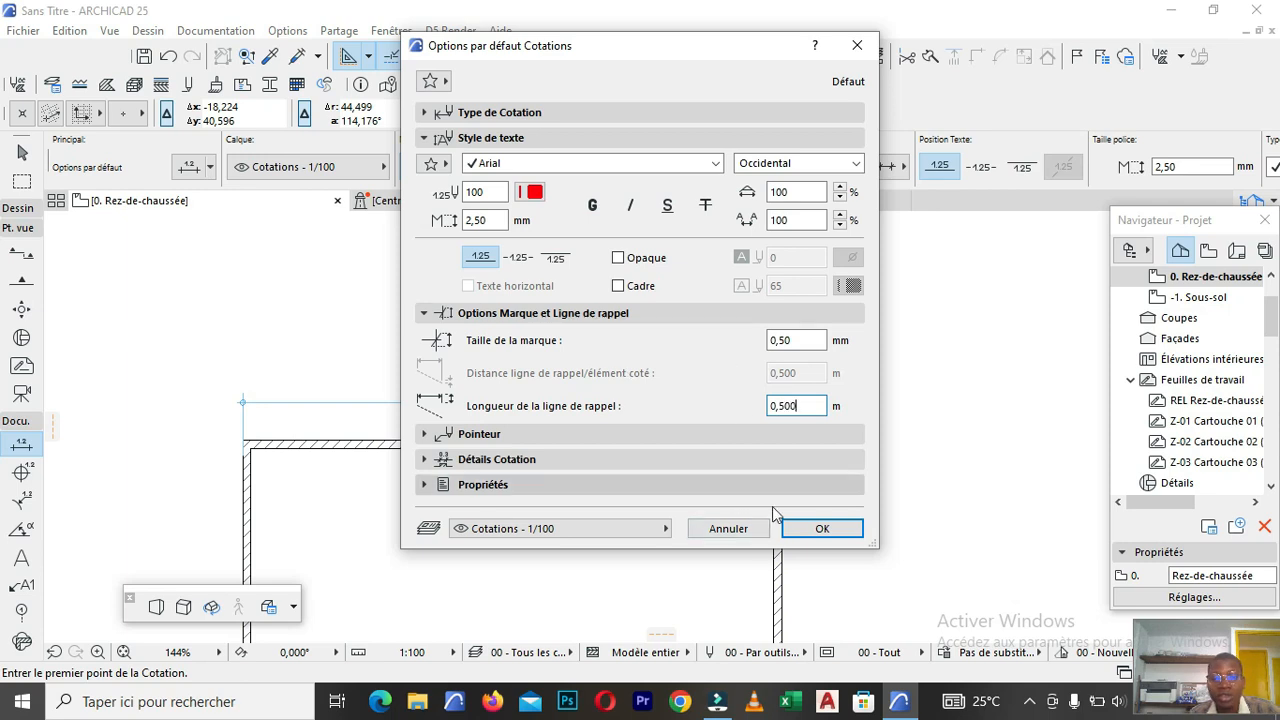
pyautogui.click(822, 528)
pyautogui.scroll(4, 466, 397)
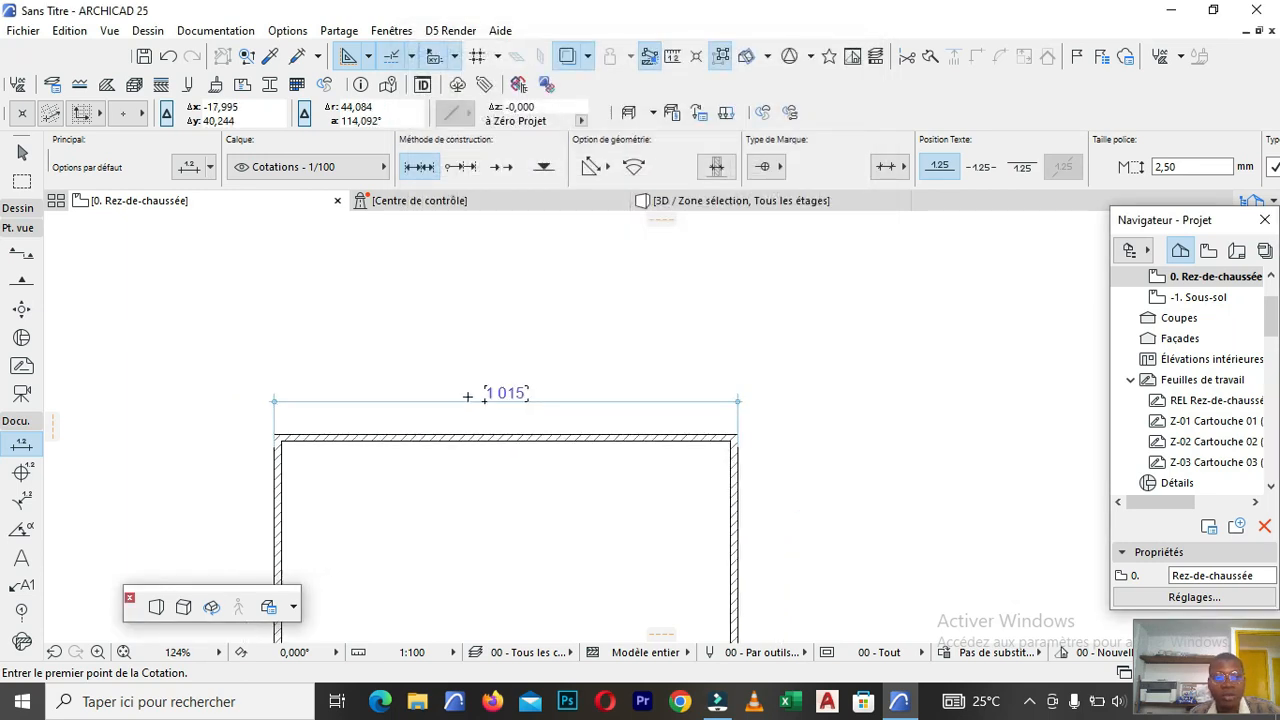
# Select the existing dimension above the upper wall and set its text pen to black pen 1.
pyautogui.scroll(-5, 459, 377)
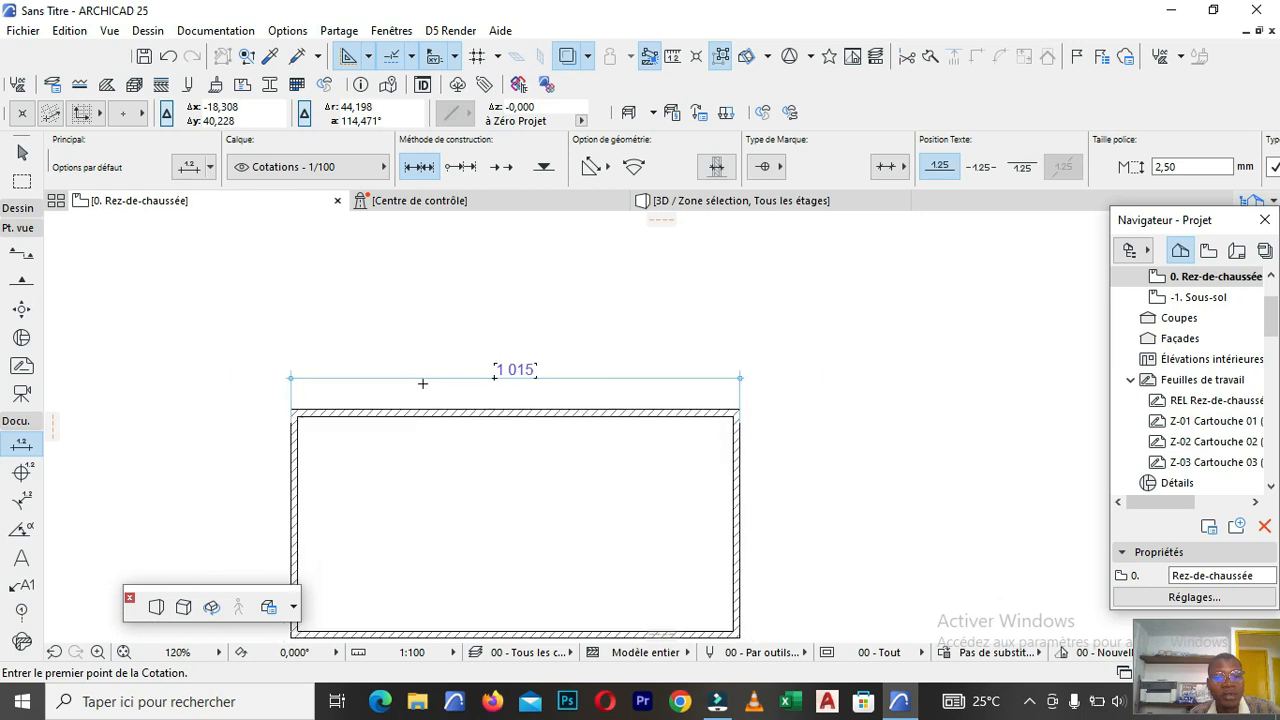
pyautogui.click(425, 378)
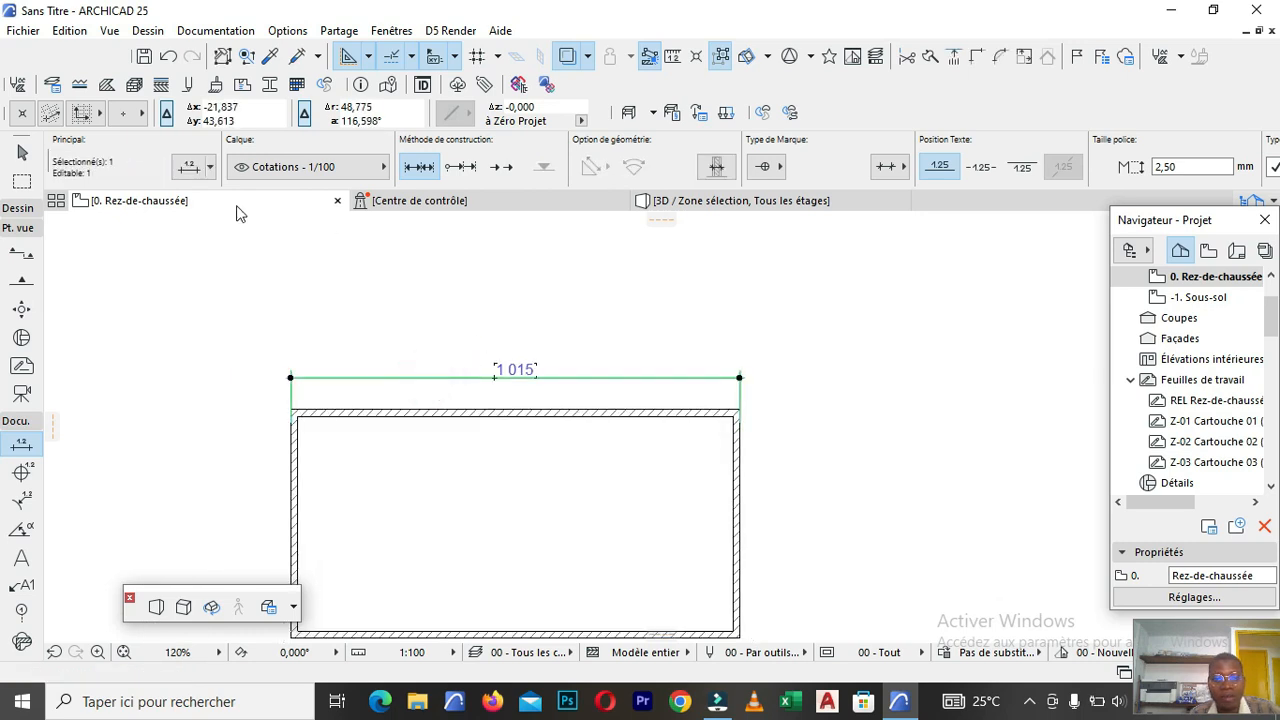
pyautogui.click(192, 168)
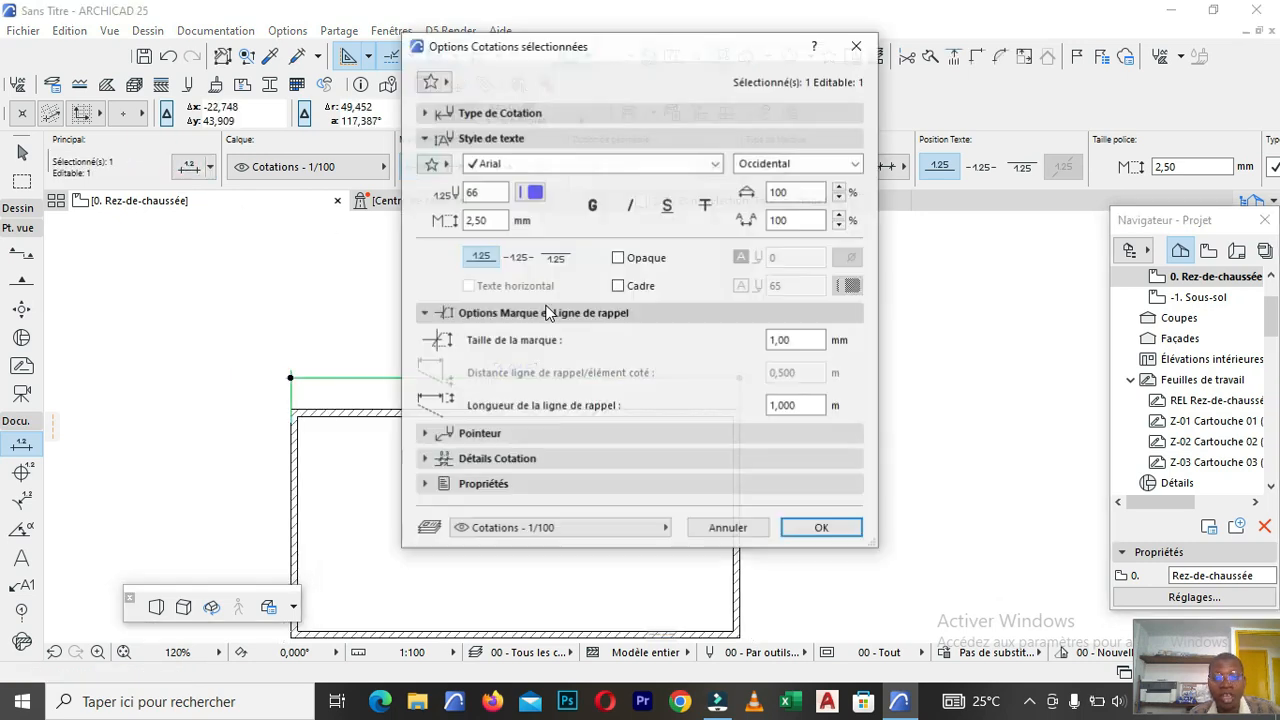
pyautogui.click(535, 193)
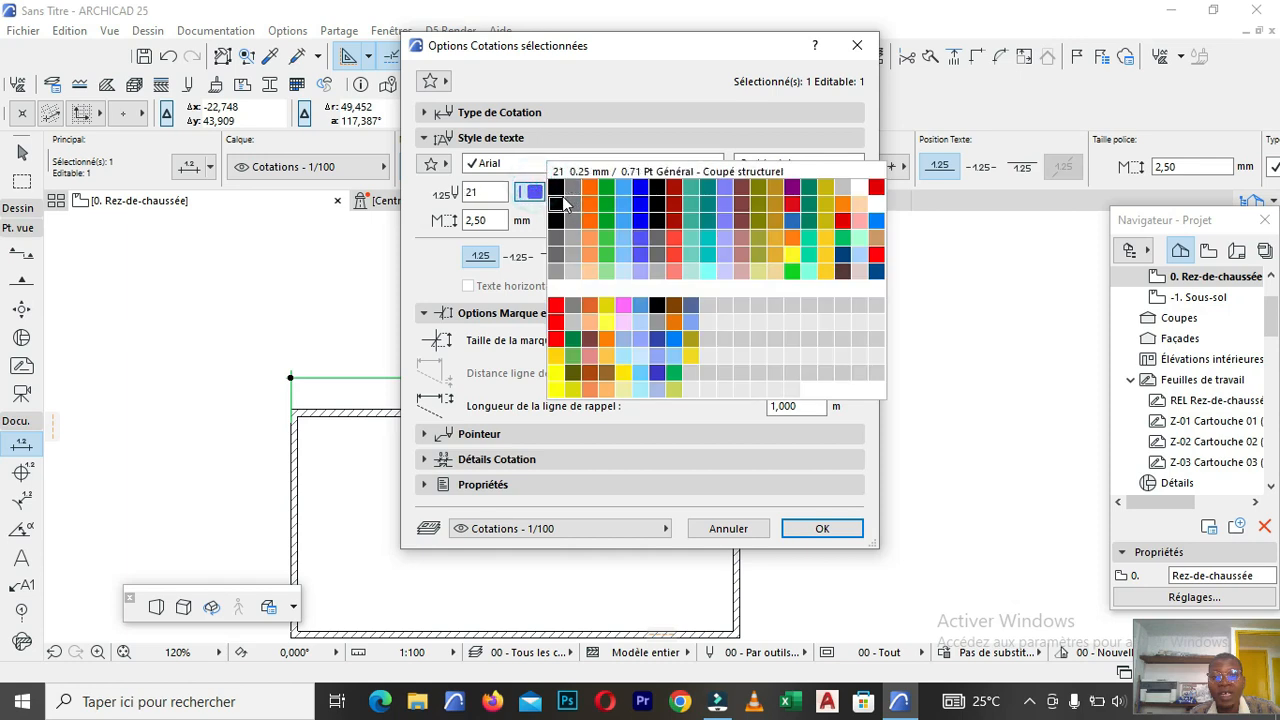
pyautogui.click(554, 188)
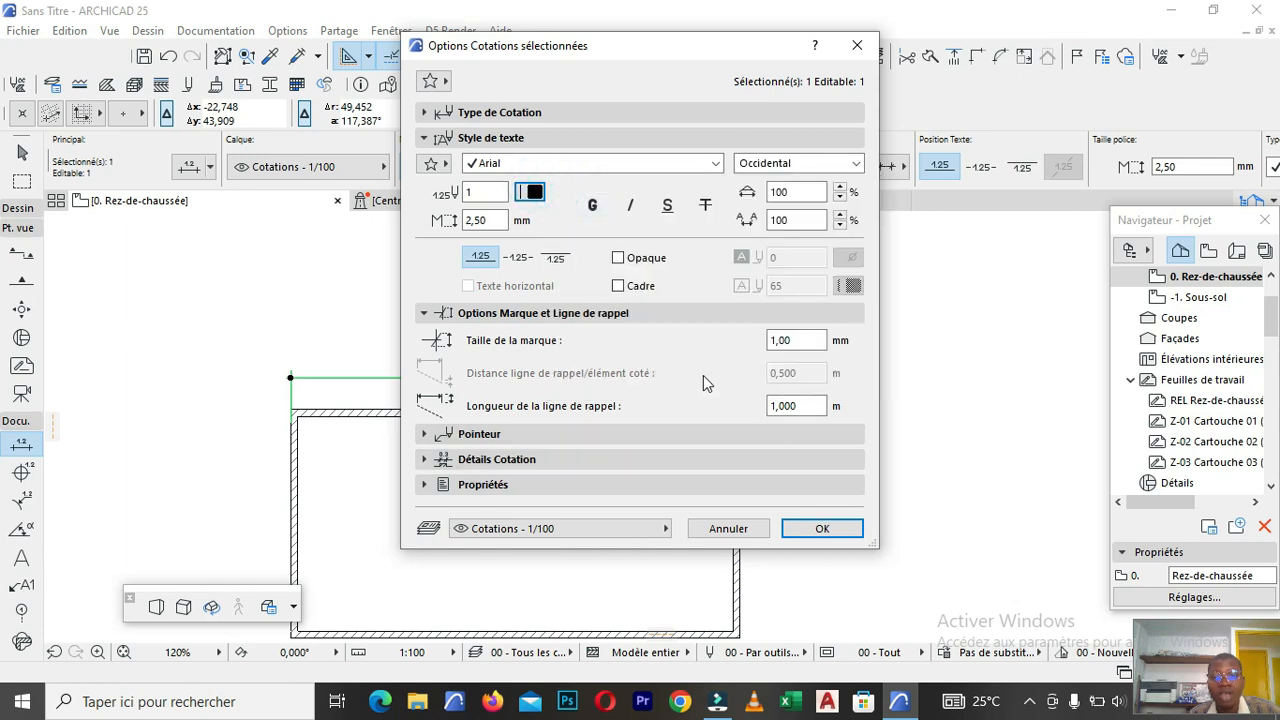
# Set the selected dimension's marker size to 0,50 mm and witness line length to 0,500 m, apply the settings, and deselect it.
pyautogui.moveTo(805, 348); pyautogui.dragTo(725, 342)
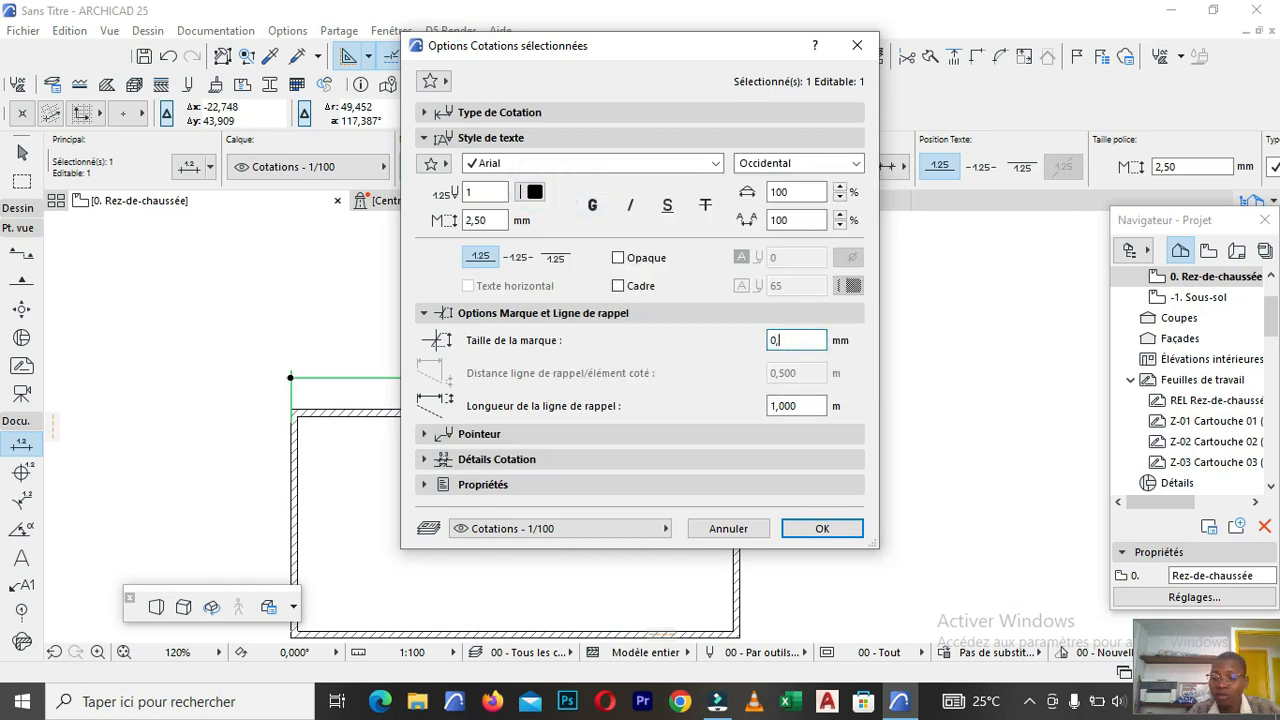
pyautogui.write('0,5')
pyautogui.moveTo(810, 406); pyautogui.dragTo(743, 413)
pyautogui.write('0,5')
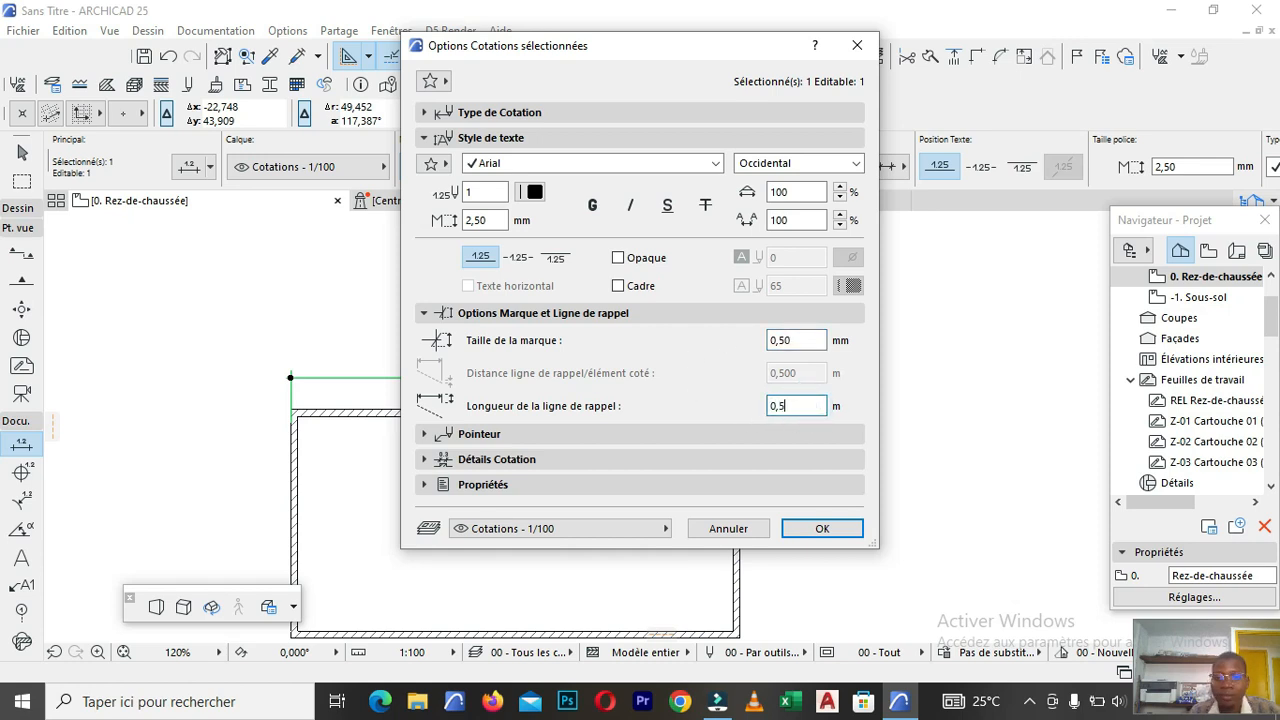
pyautogui.click(845, 540)
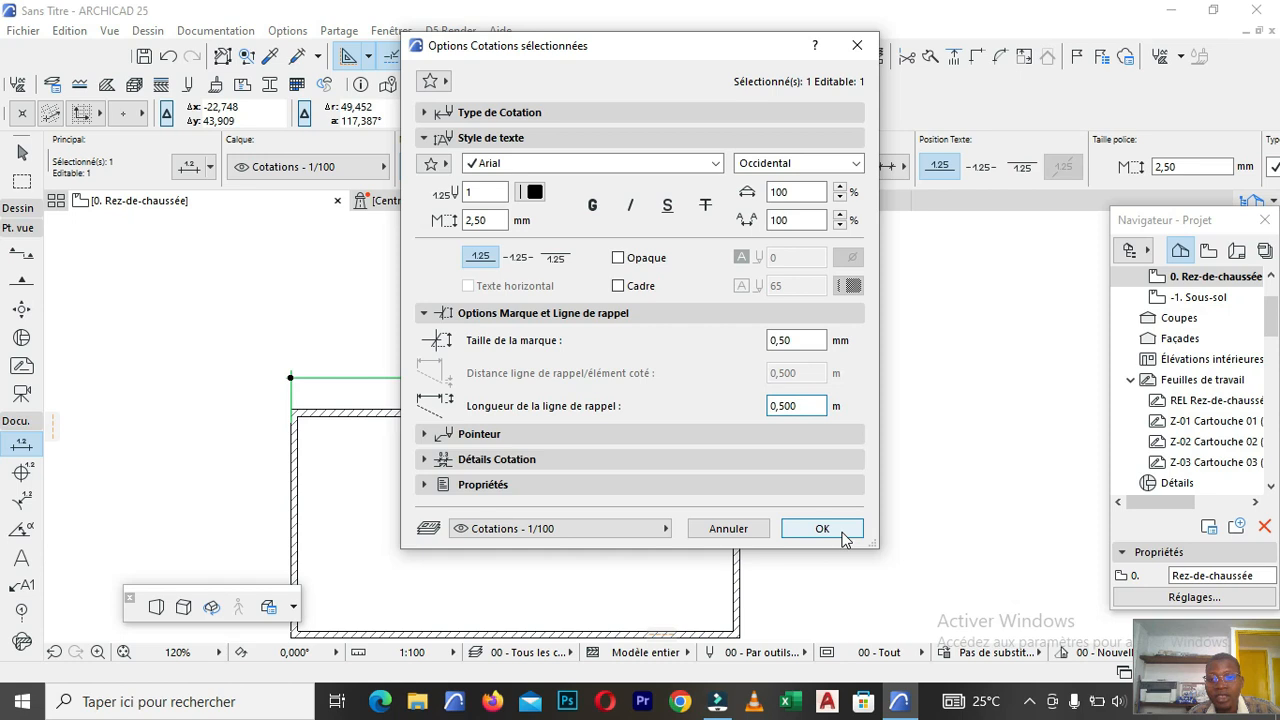
pyautogui.scroll(-2, 527, 412)
pyautogui.scroll(5, 531, 400)
pyautogui.scroll(-3, 639, 338)
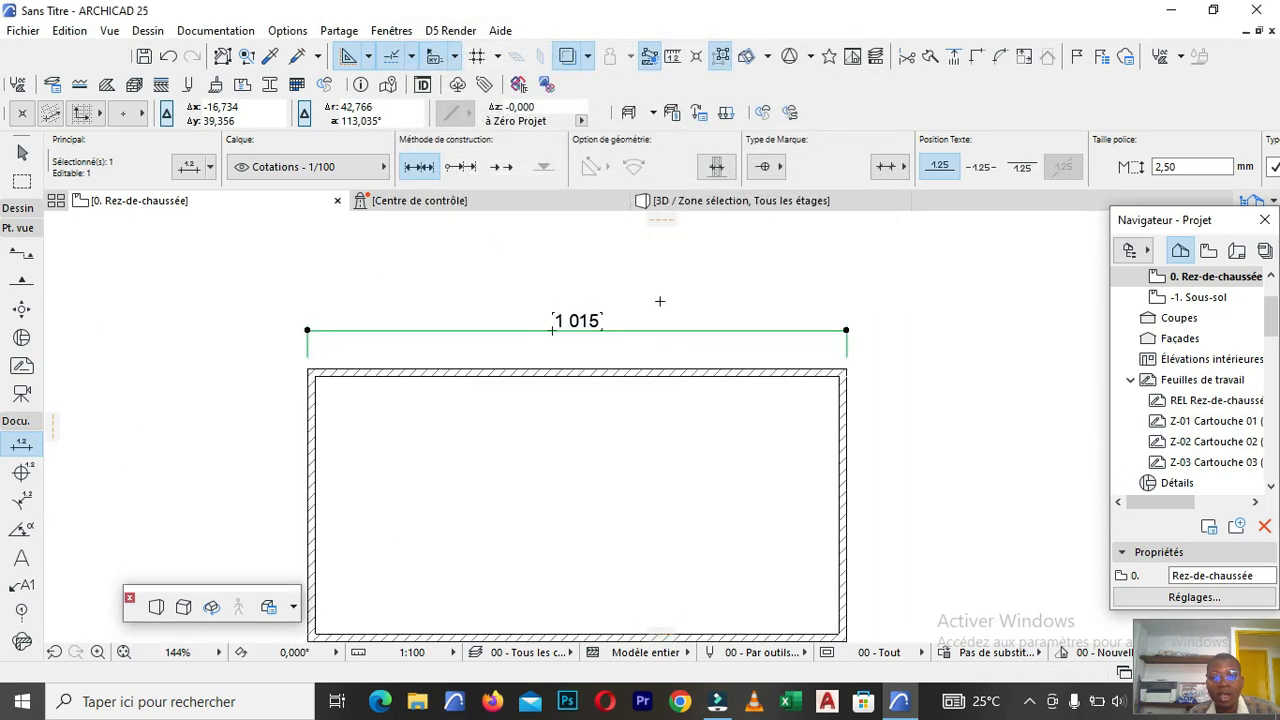
pyautogui.press('Escape')
# Set the marker line pen and witness line pen of the dimension above the upper wall to red pen 161, and deselect it.
pyautogui.scroll(2, 364, 318)
pyautogui.scroll(2, 364, 318)
pyautogui.scroll(-4, 600, 330)
pyautogui.scroll(4, 692, 330)
pyautogui.click(676, 330)
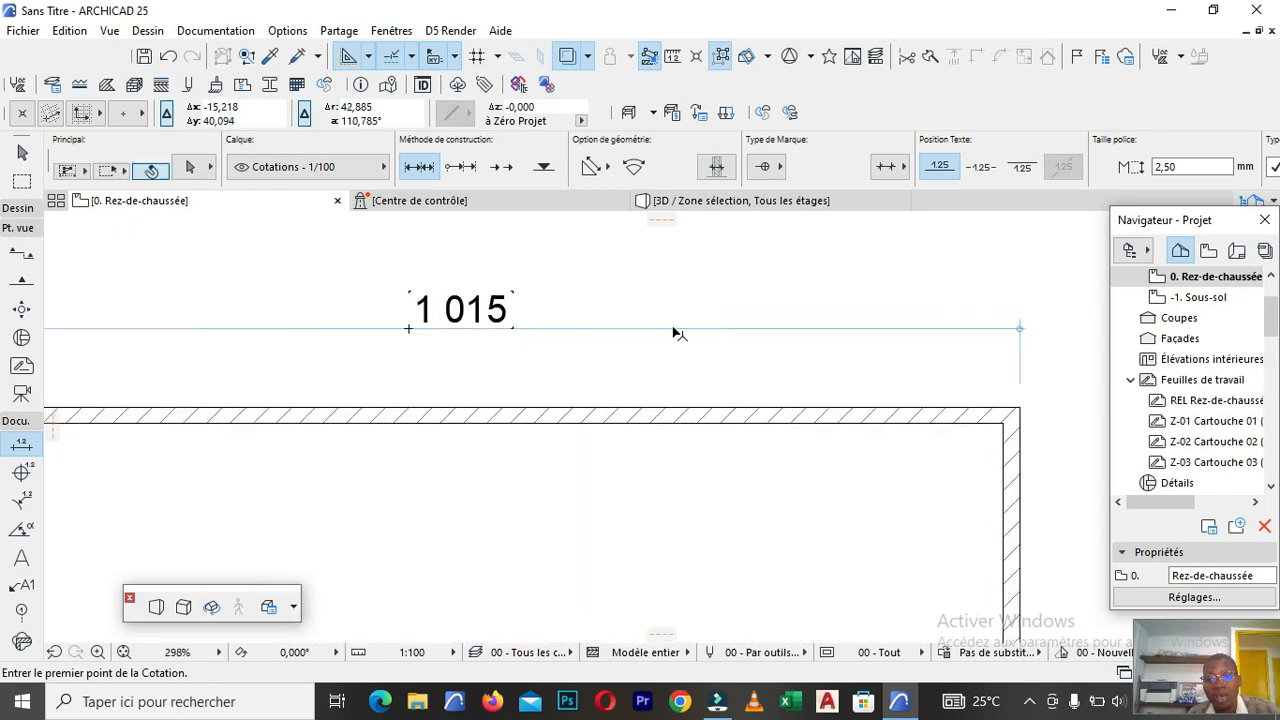
pyautogui.scroll(-3, 631, 324)
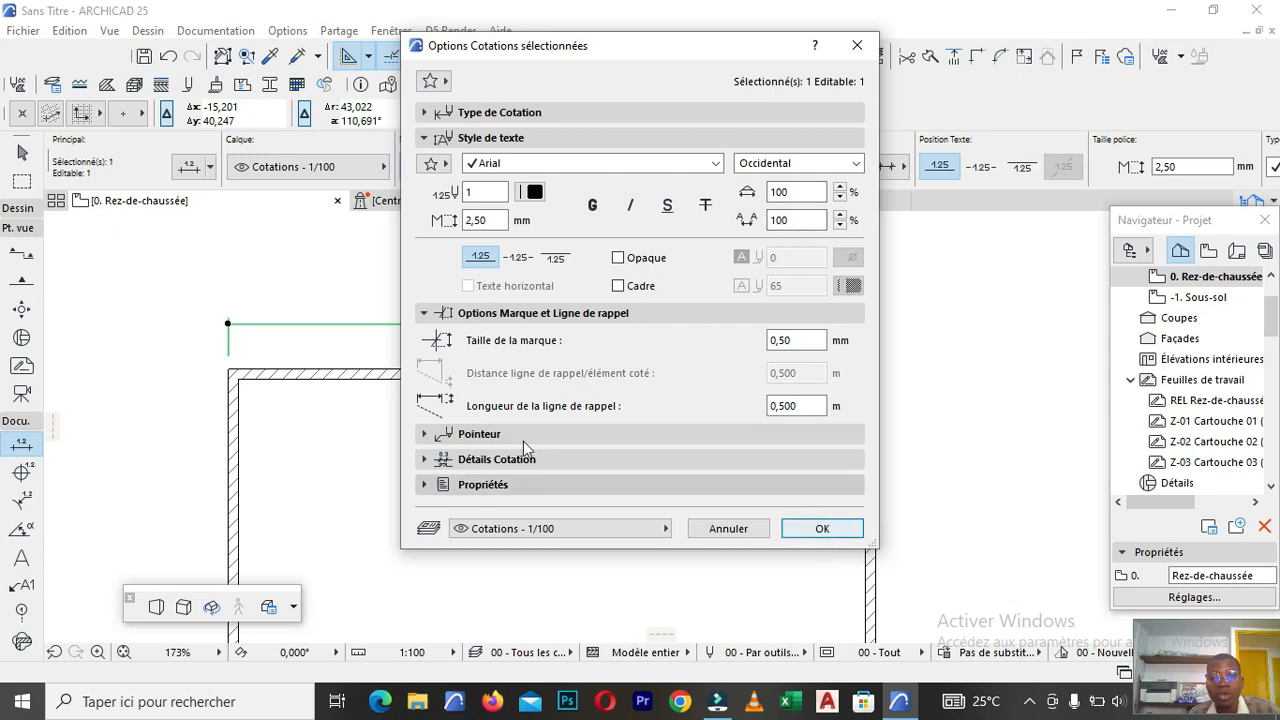
pyautogui.click(563, 113)
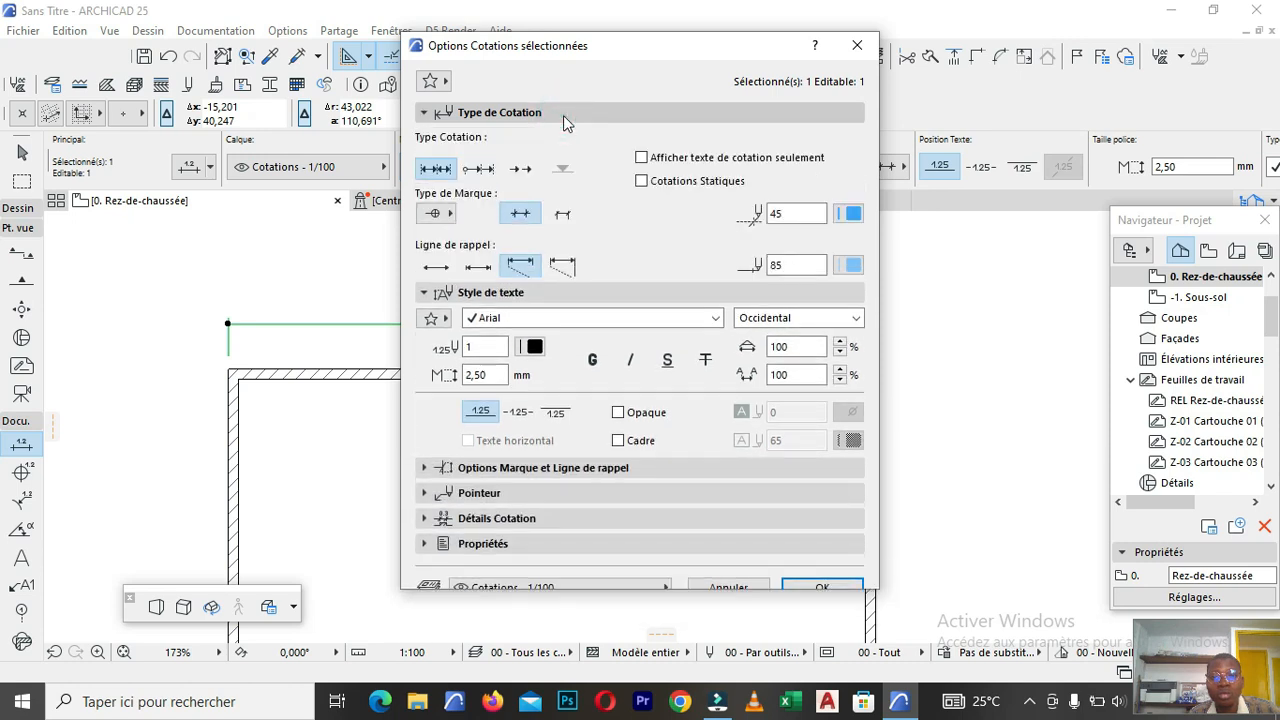
pyautogui.click(847, 214)
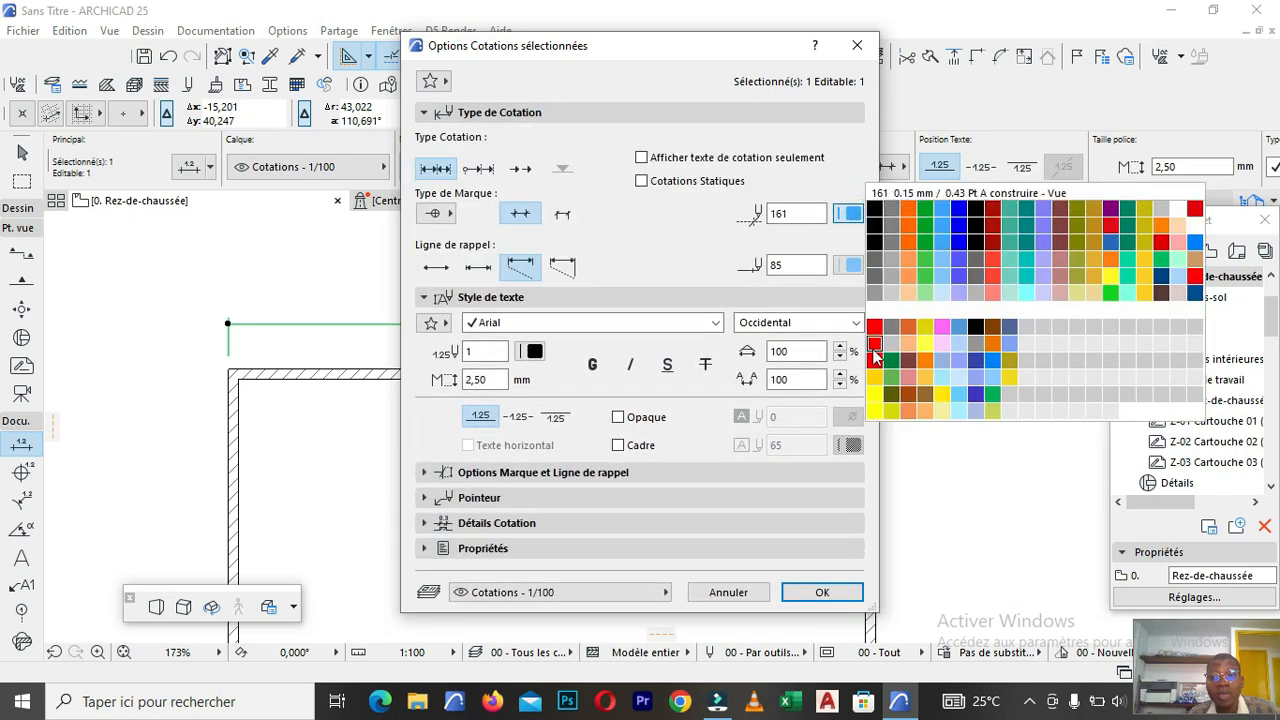
pyautogui.click(874, 343)
pyautogui.click(848, 265)
pyautogui.click(874, 396)
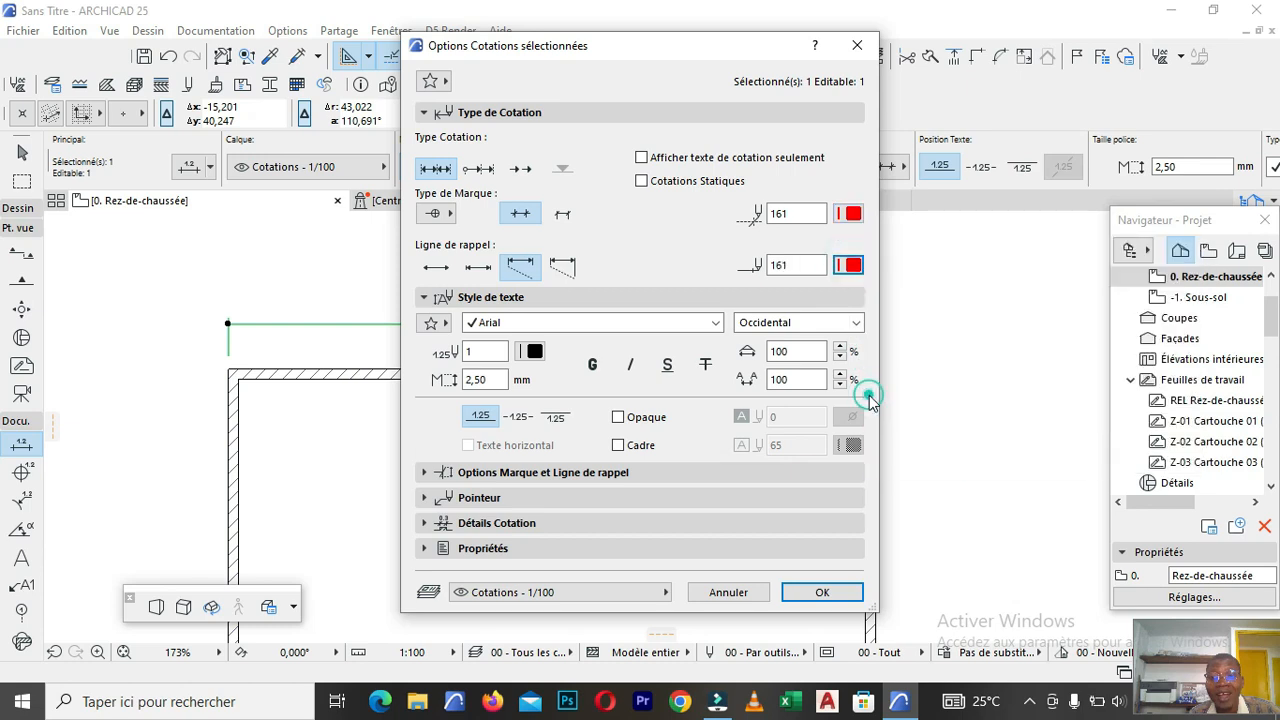
pyautogui.click(822, 592)
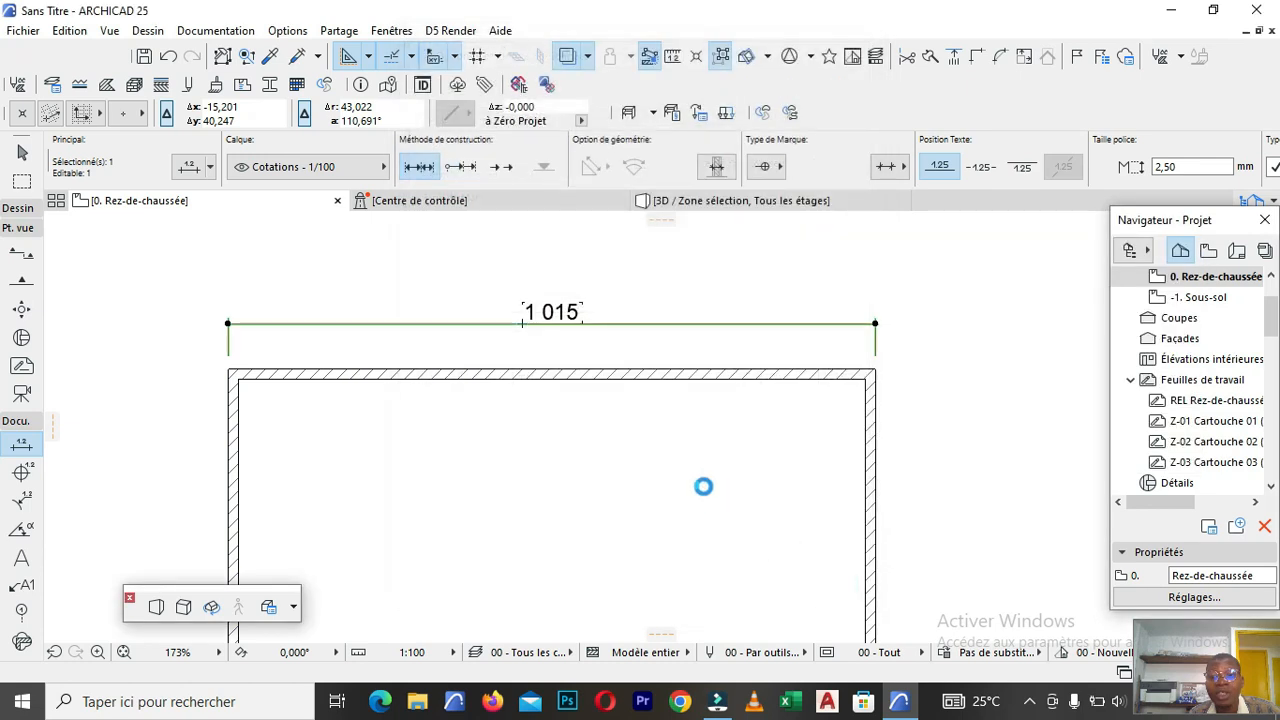
pyautogui.press('Escape')
# Pick up the settings of the red dimension above the upper wall as the default dimension settings.
pyautogui.scroll(-4, 643, 363)
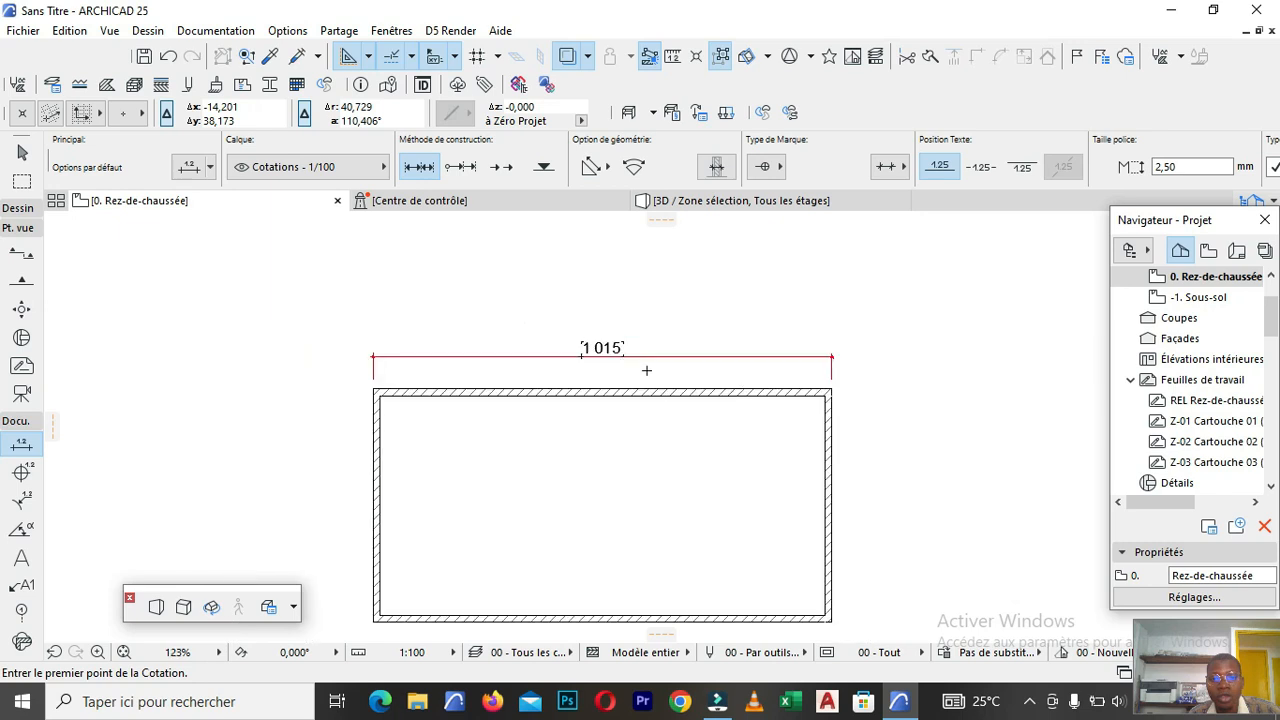
pyautogui.scroll(5, 627, 428)
pyautogui.scroll(1, 627, 428)
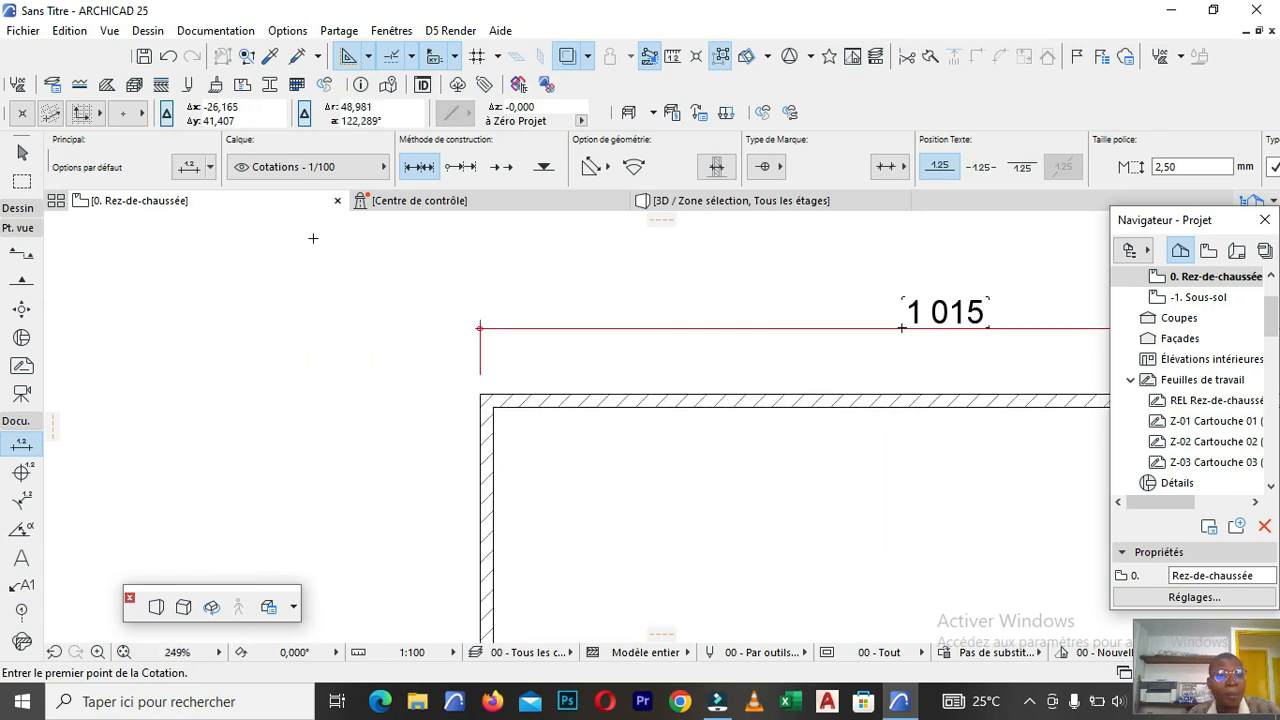
pyautogui.scroll(-4, 391, 320)
pyautogui.scroll(4, 428, 334)
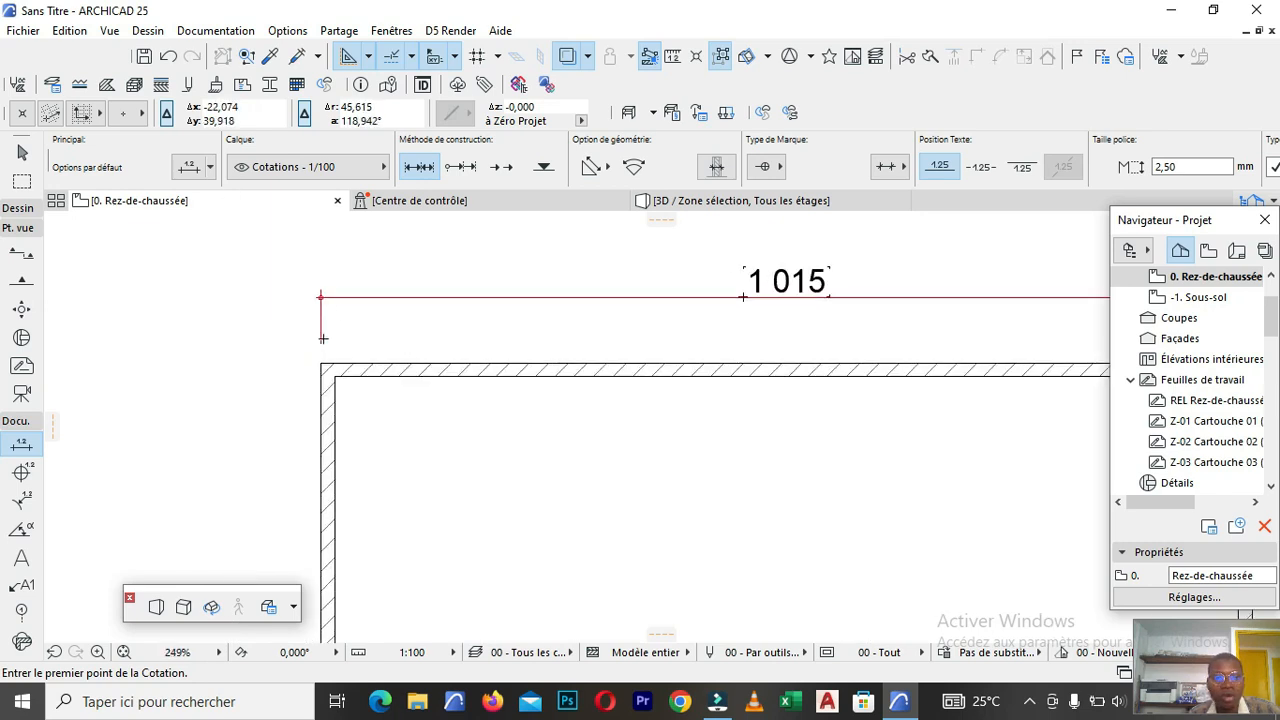
pyautogui.scroll(2, 320, 352)
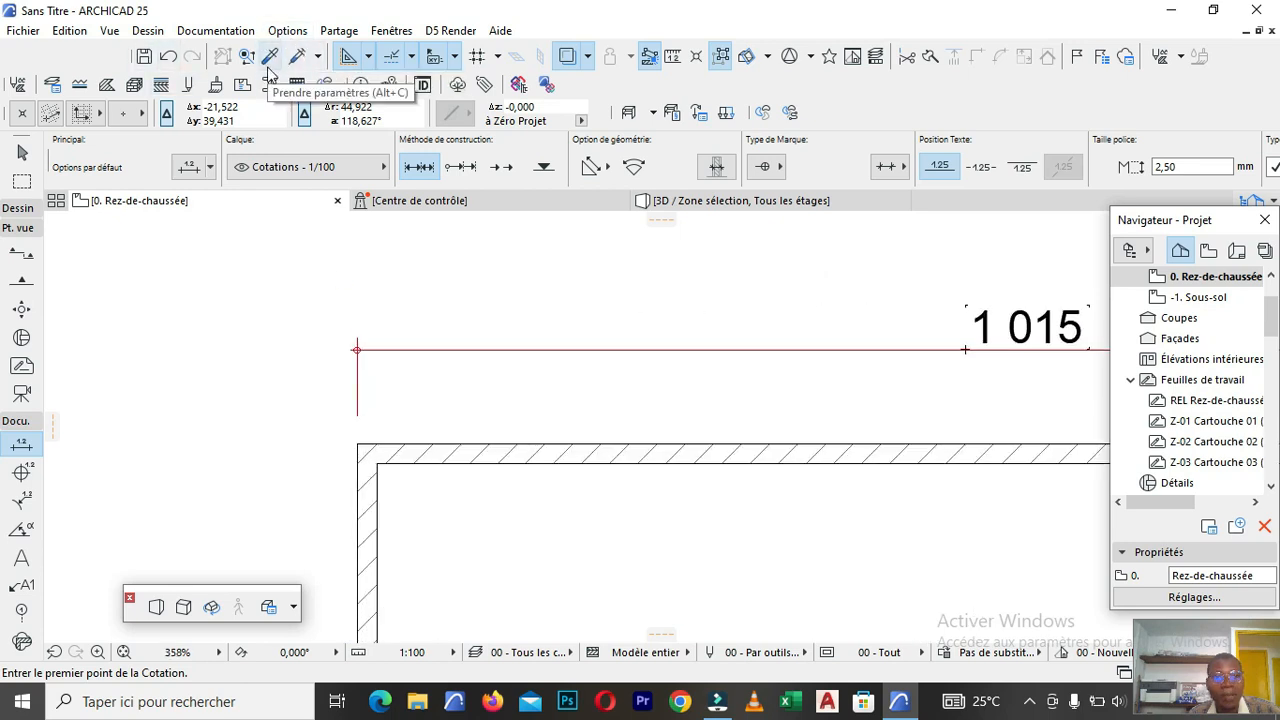
pyautogui.click(268, 62)
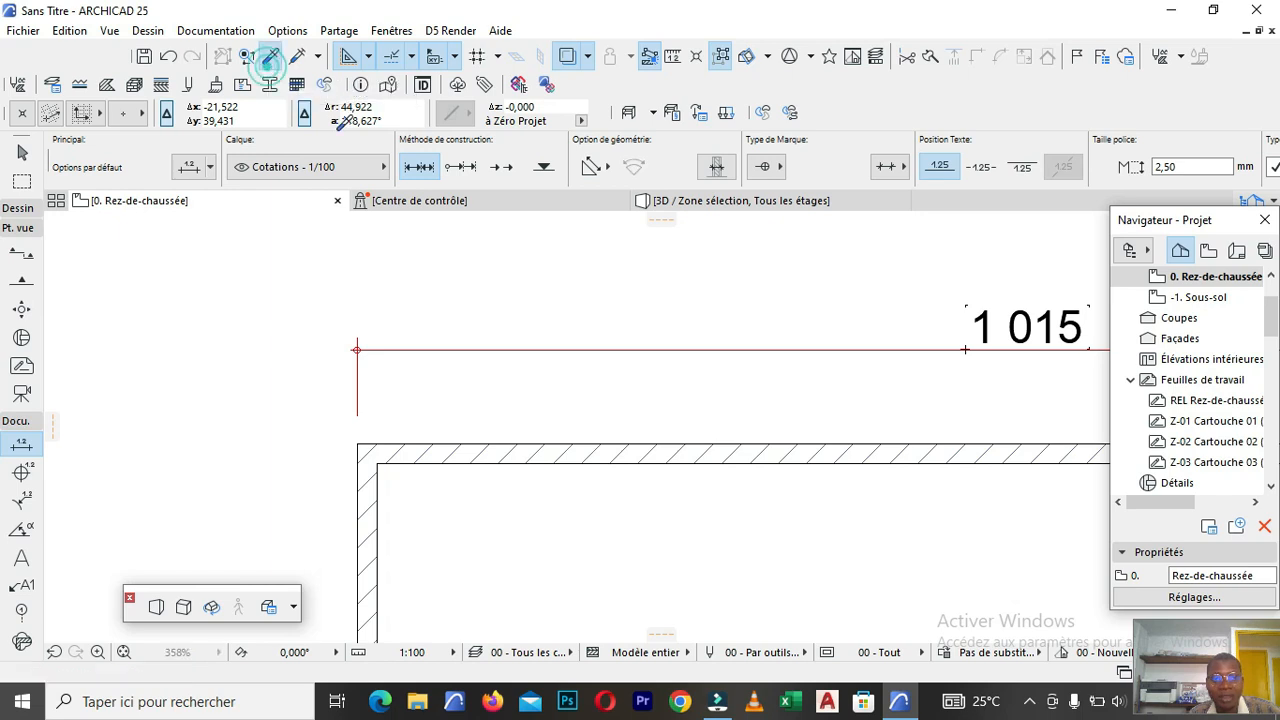
pyautogui.click(444, 344)
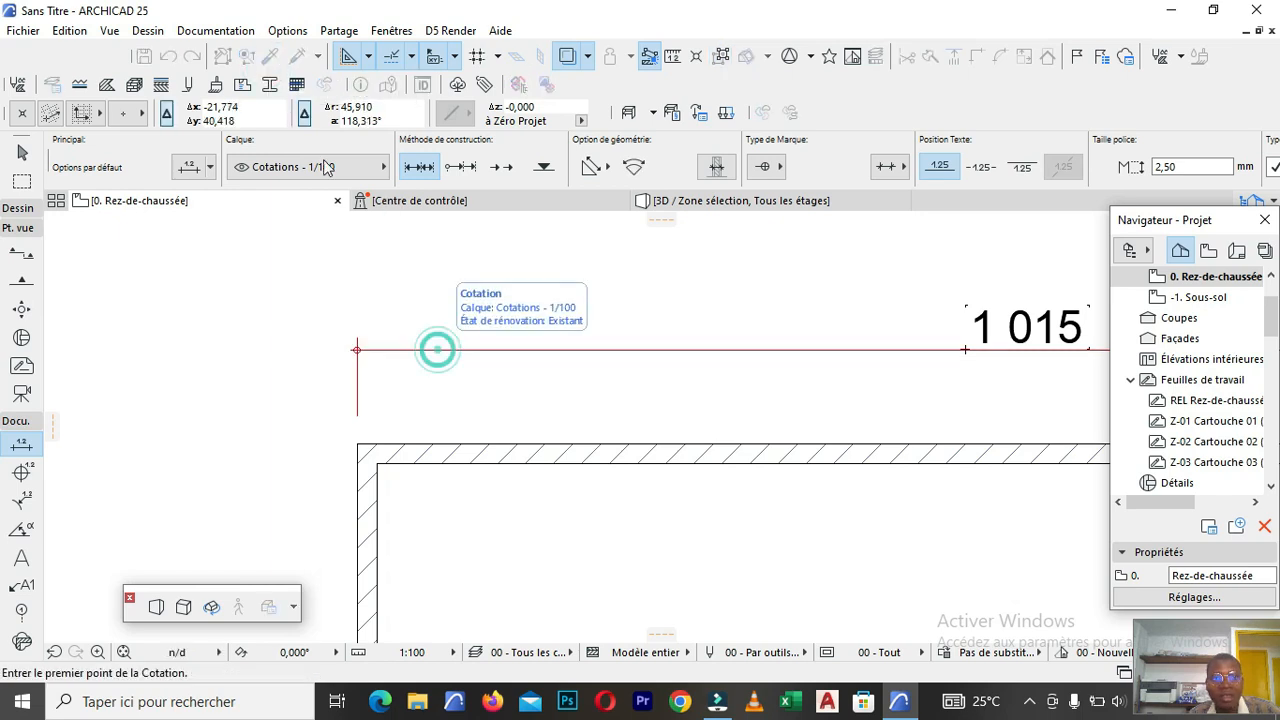
pyautogui.click(297, 57)
pyautogui.scroll(-2, 460, 302)
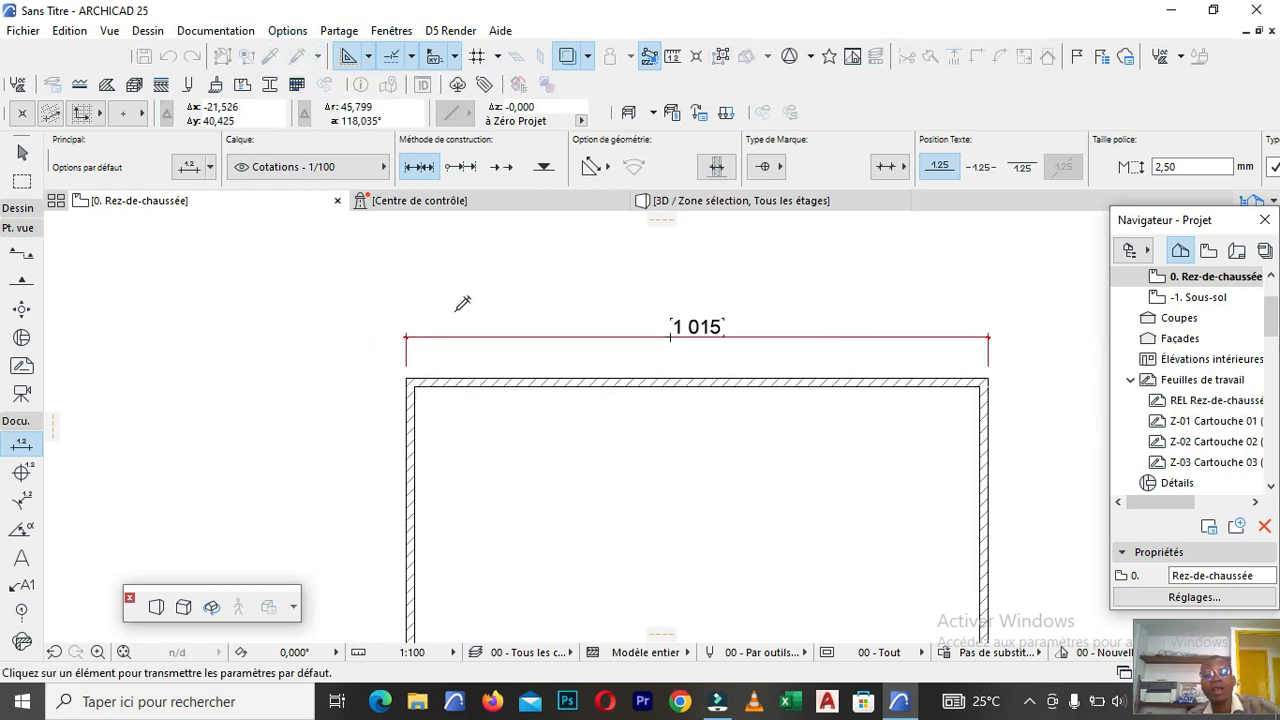
pyautogui.click(460, 302)
# Dimension the full outer length of the left wall, placing the dimension line outside the building, left of the wall.
pyautogui.scroll(-2, 455, 310)
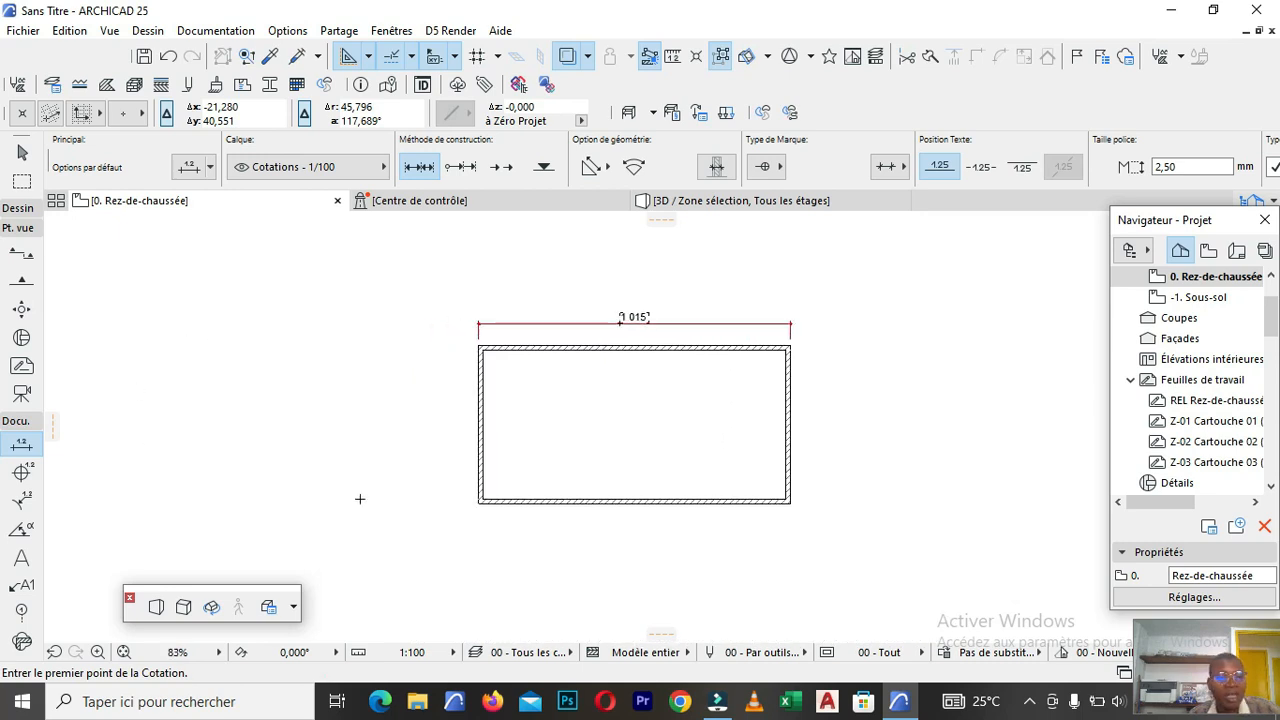
pyautogui.scroll(4, 442, 390)
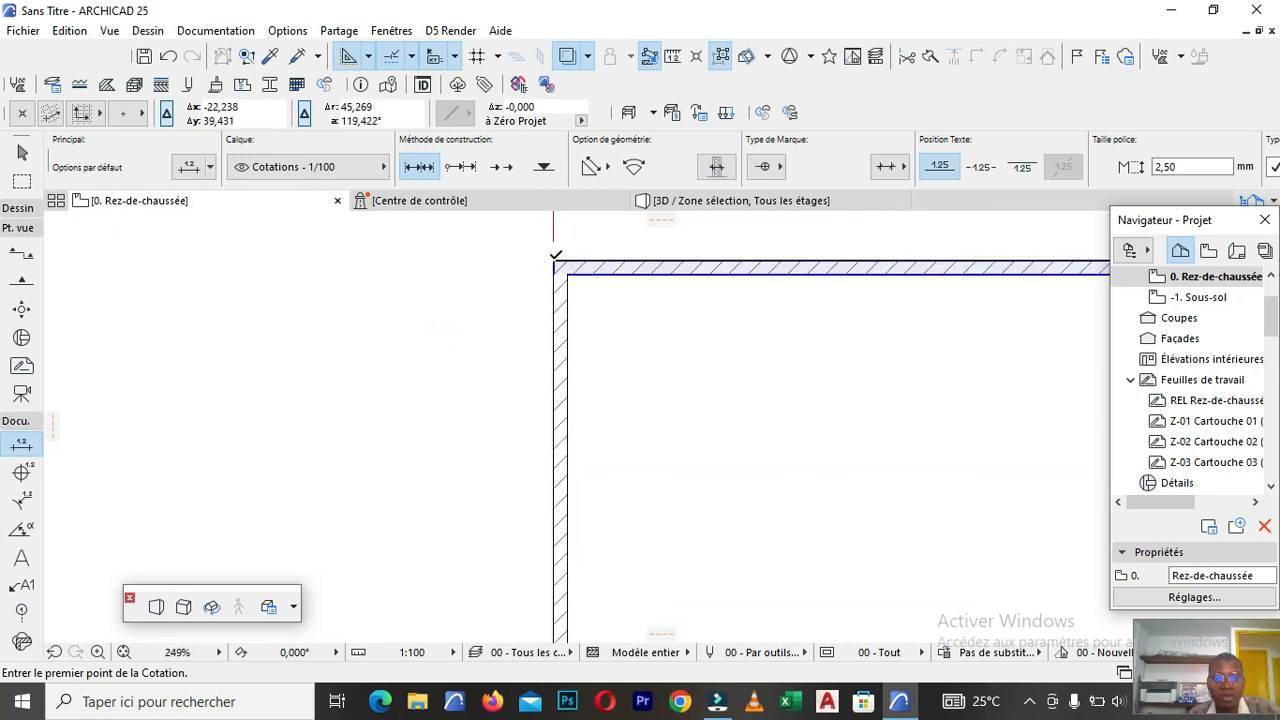
pyautogui.click(556, 260)
pyautogui.scroll(-3, 497, 423)
pyautogui.scroll(3, 523, 450)
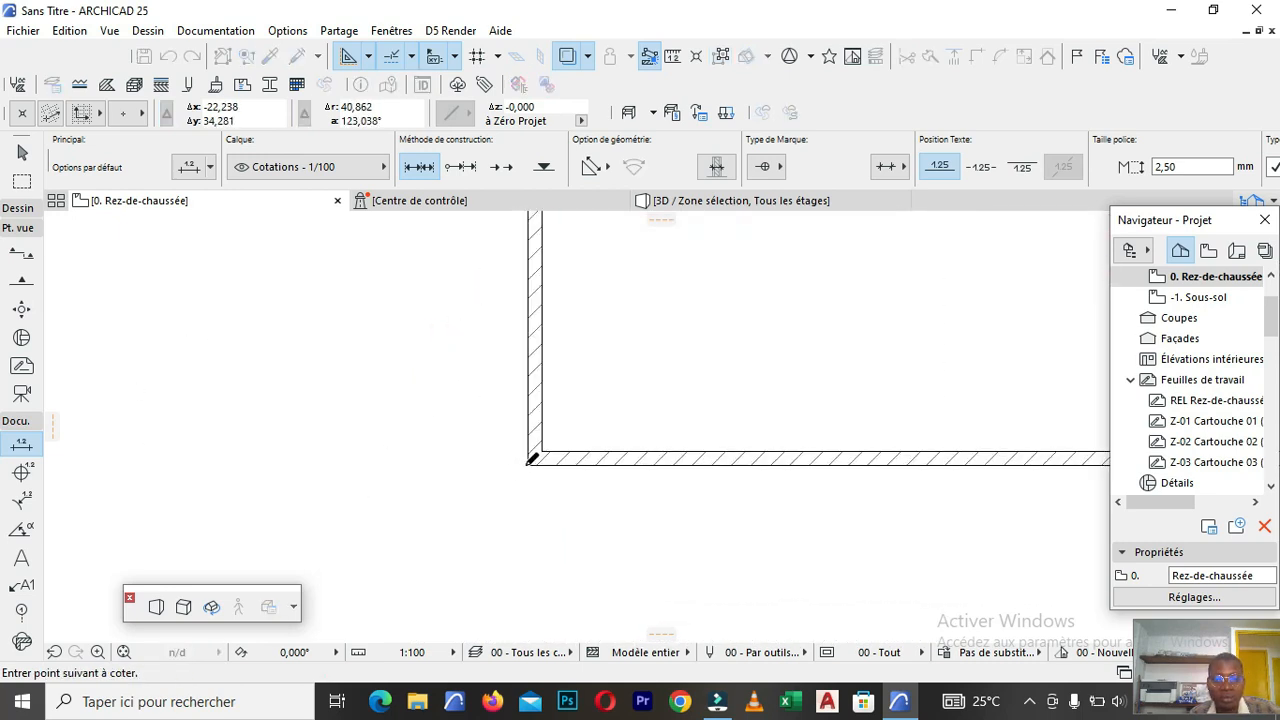
pyautogui.click(535, 462)
pyautogui.scroll(-2, 525, 485)
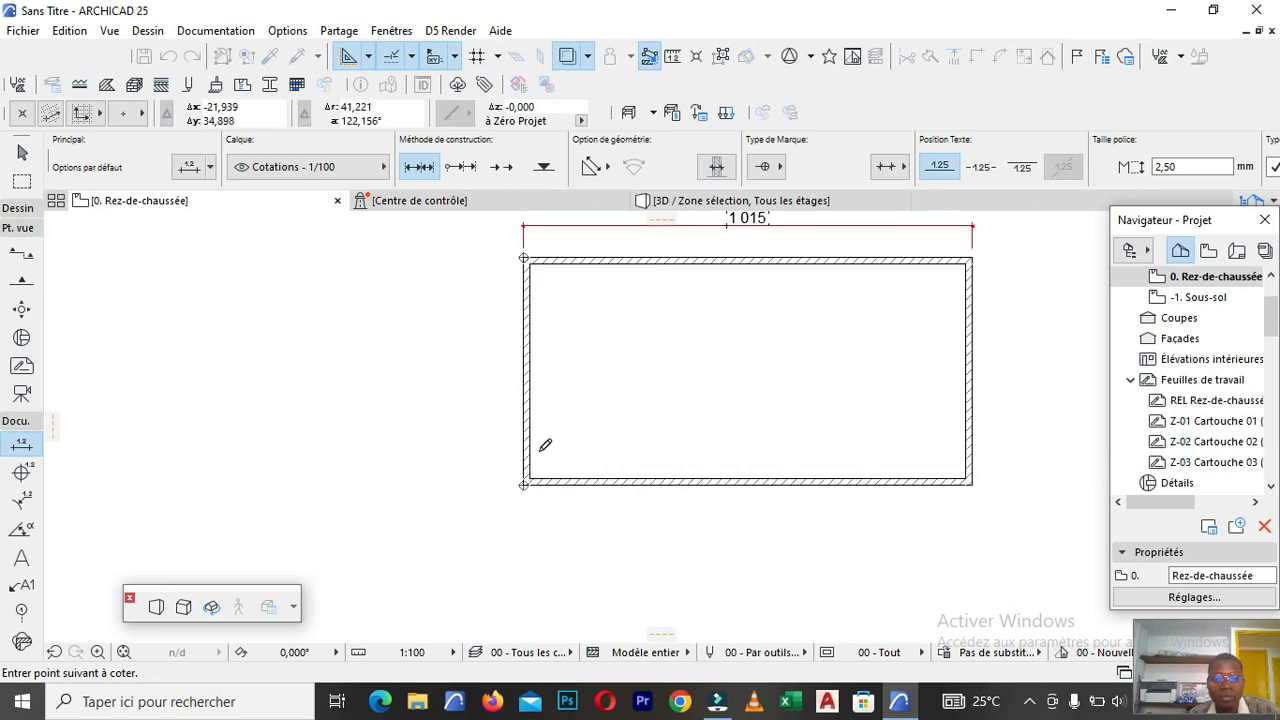
pyautogui.doubleClick(480, 383)
pyautogui.click(478, 383)
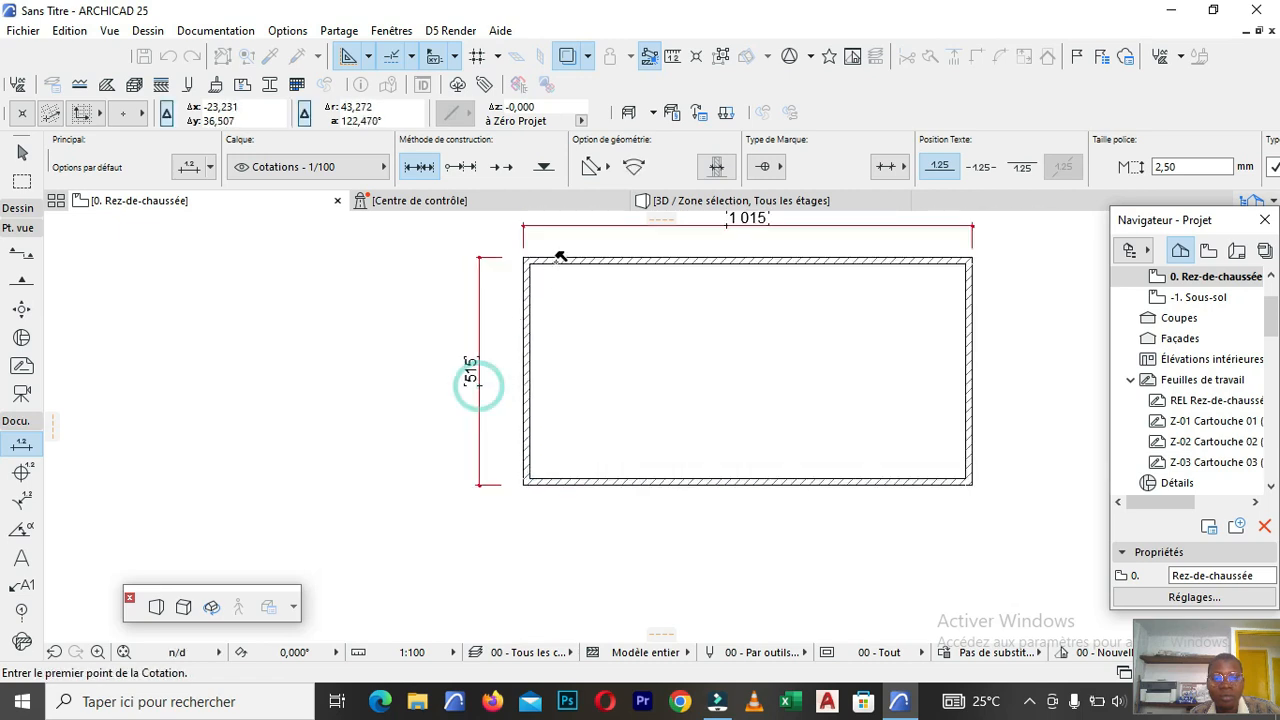
# Examine the markers and witness lines of the upper and left dimensions around the building's upper-left corner.
pyautogui.scroll(-3, 509, 318)
pyautogui.scroll(5, 509, 318)
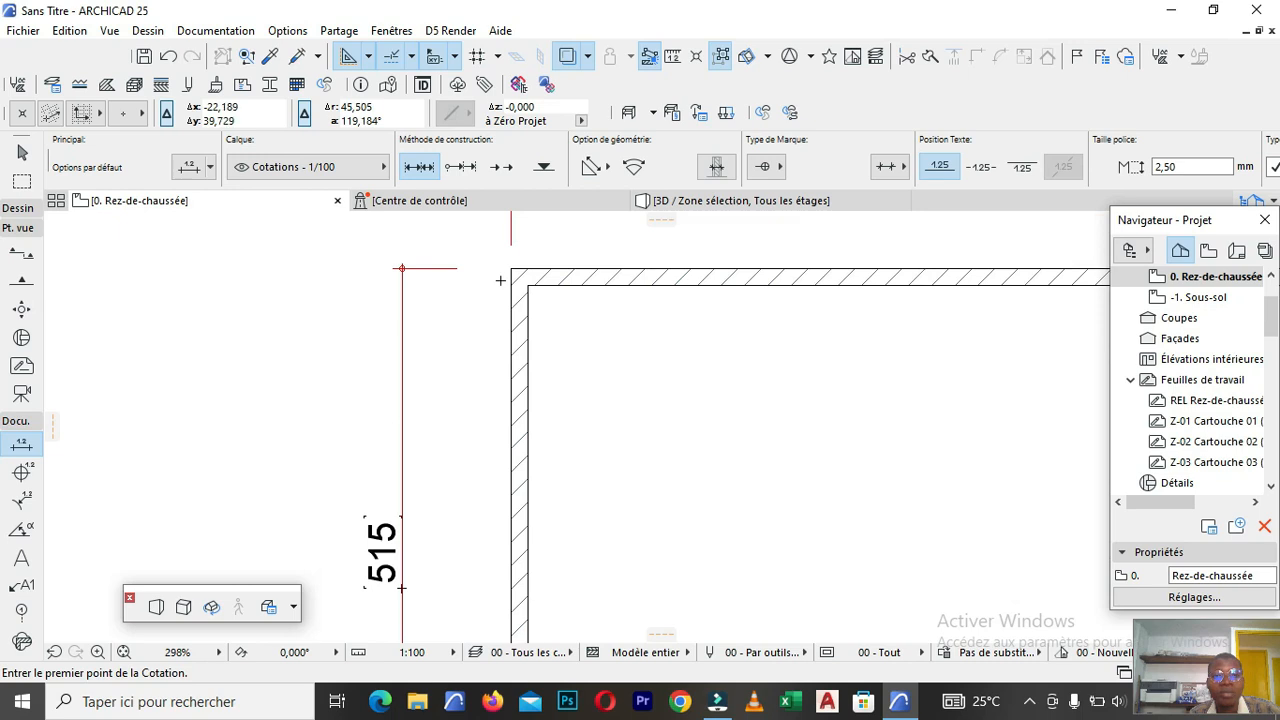
pyautogui.scroll(-5, 488, 345)
pyautogui.scroll(5, 470, 341)
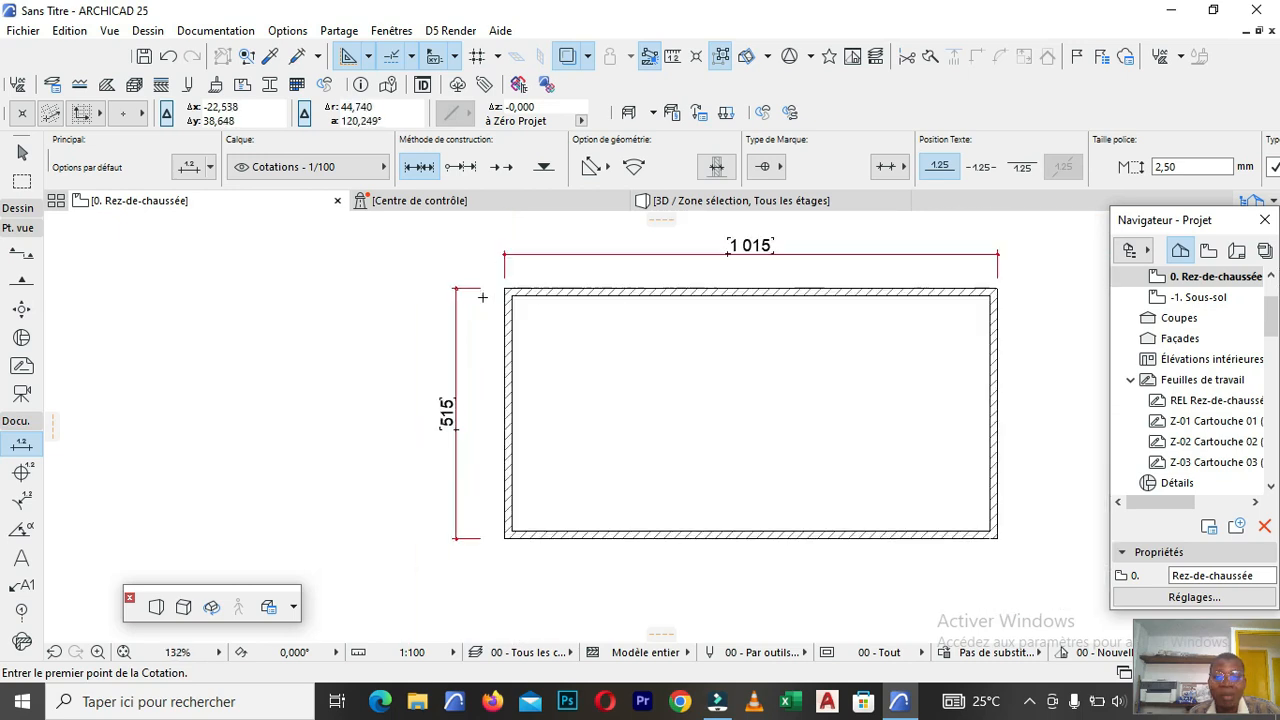
pyautogui.scroll(-5, 470, 341)
pyautogui.scroll(5, 515, 336)
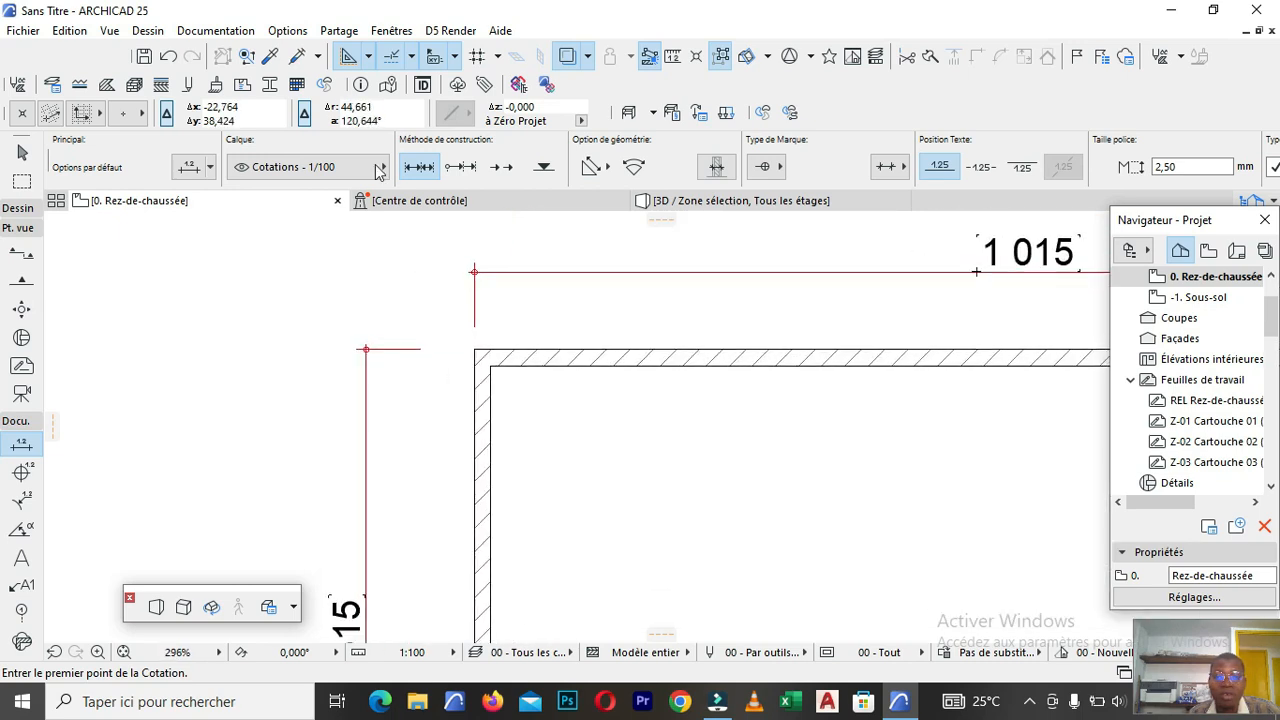
pyautogui.scroll(-5, 360, 390)
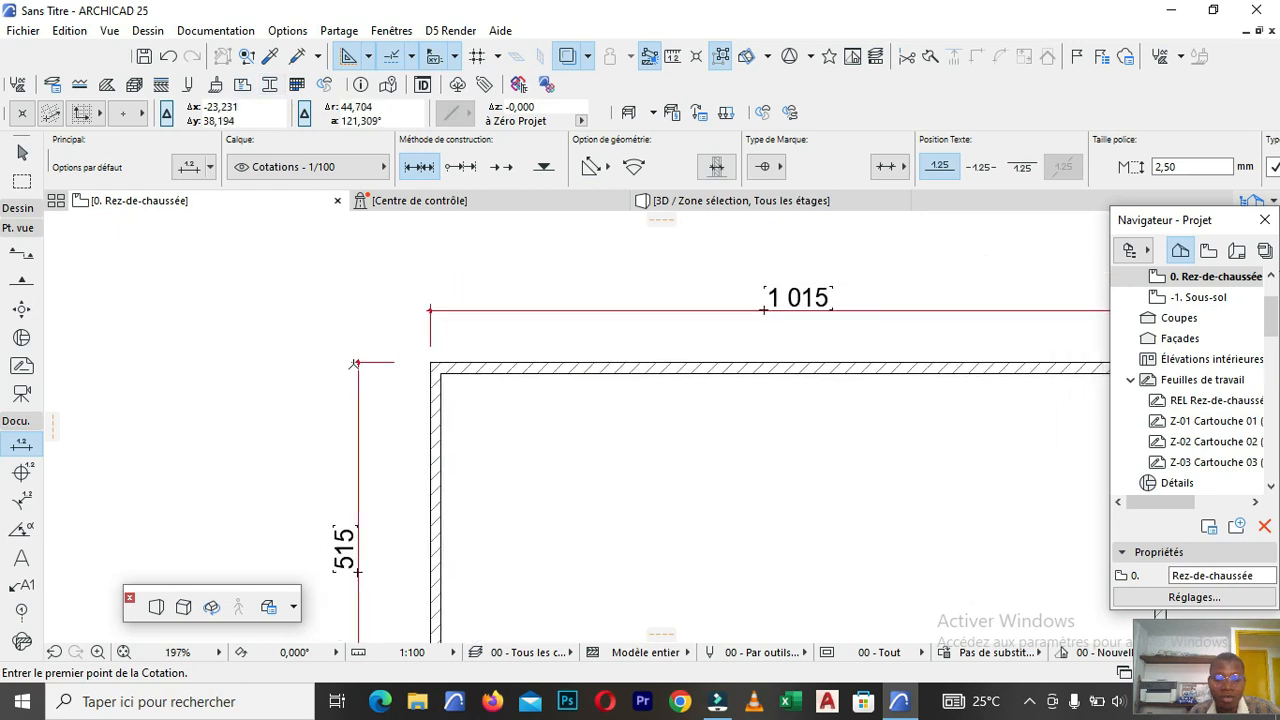
pyautogui.scroll(-6, 457, 423)
pyautogui.scroll(2, 471, 422)
pyautogui.scroll(3, 471, 422)
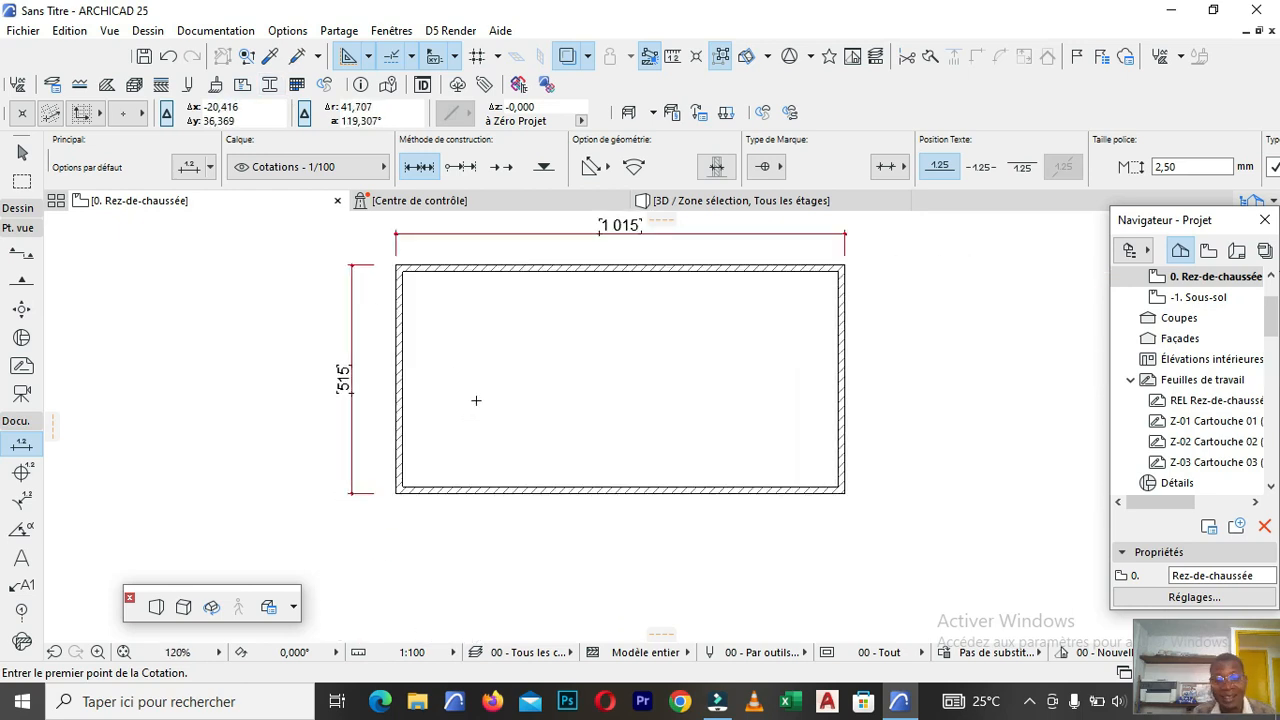
pyautogui.scroll(-4, 501, 435)
pyautogui.scroll(5, 477, 390)
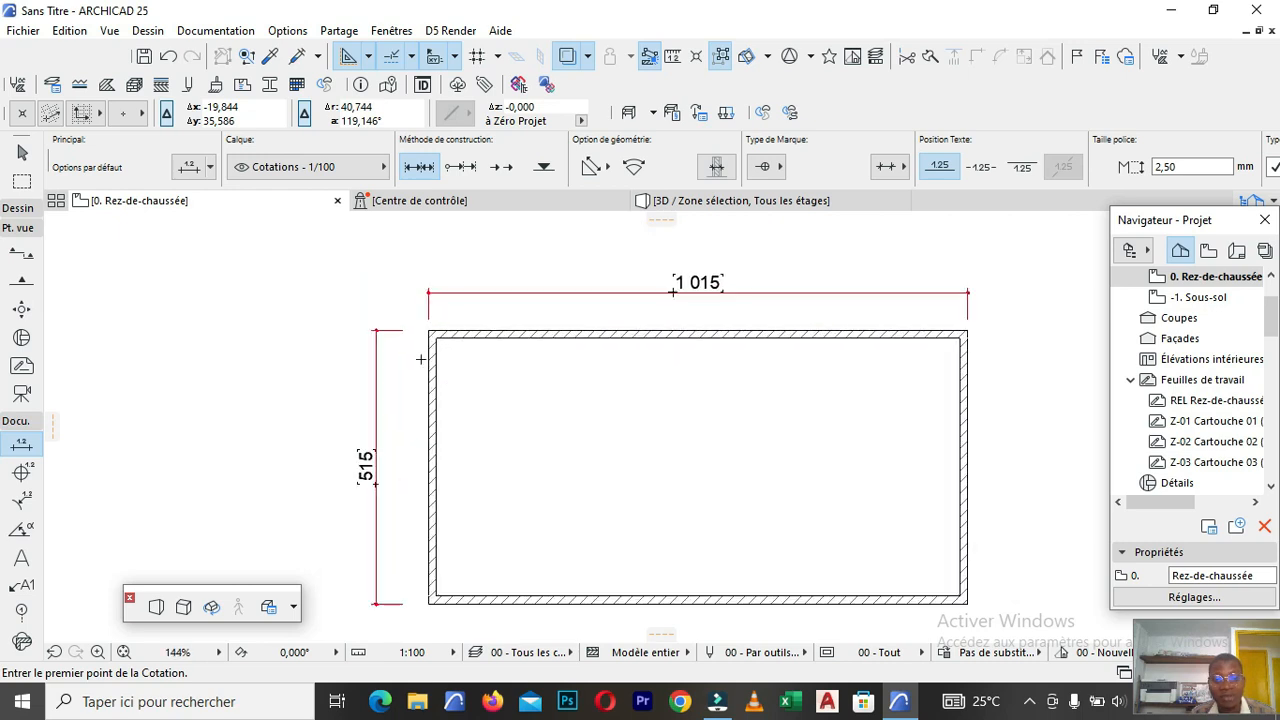
pyautogui.scroll(-5, 404, 315)
pyautogui.scroll(5, 426, 340)
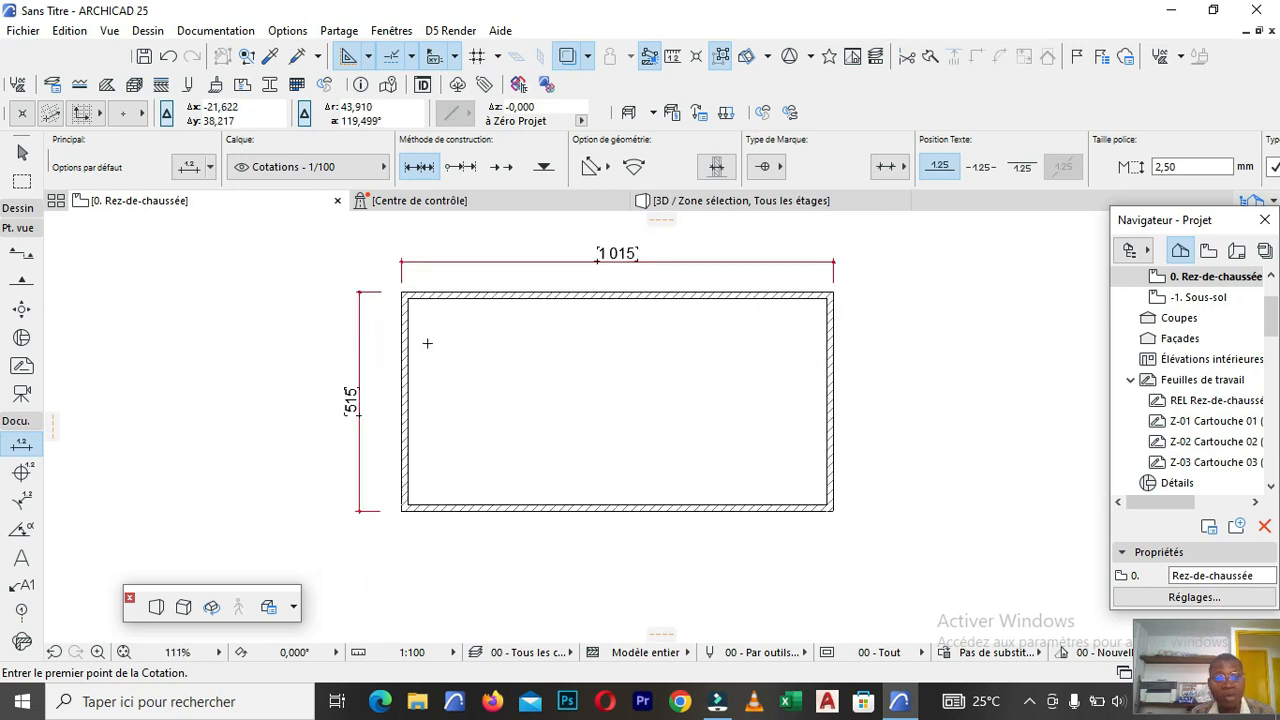
pyautogui.scroll(-3, 537, 380)
pyautogui.scroll(4, 490, 338)
pyautogui.scroll(-6, 485, 330)
pyautogui.scroll(-1, 477, 316)
pyautogui.scroll(-2, 503, 335)
pyautogui.scroll(5, 503, 323)
pyautogui.scroll(-3, 509, 320)
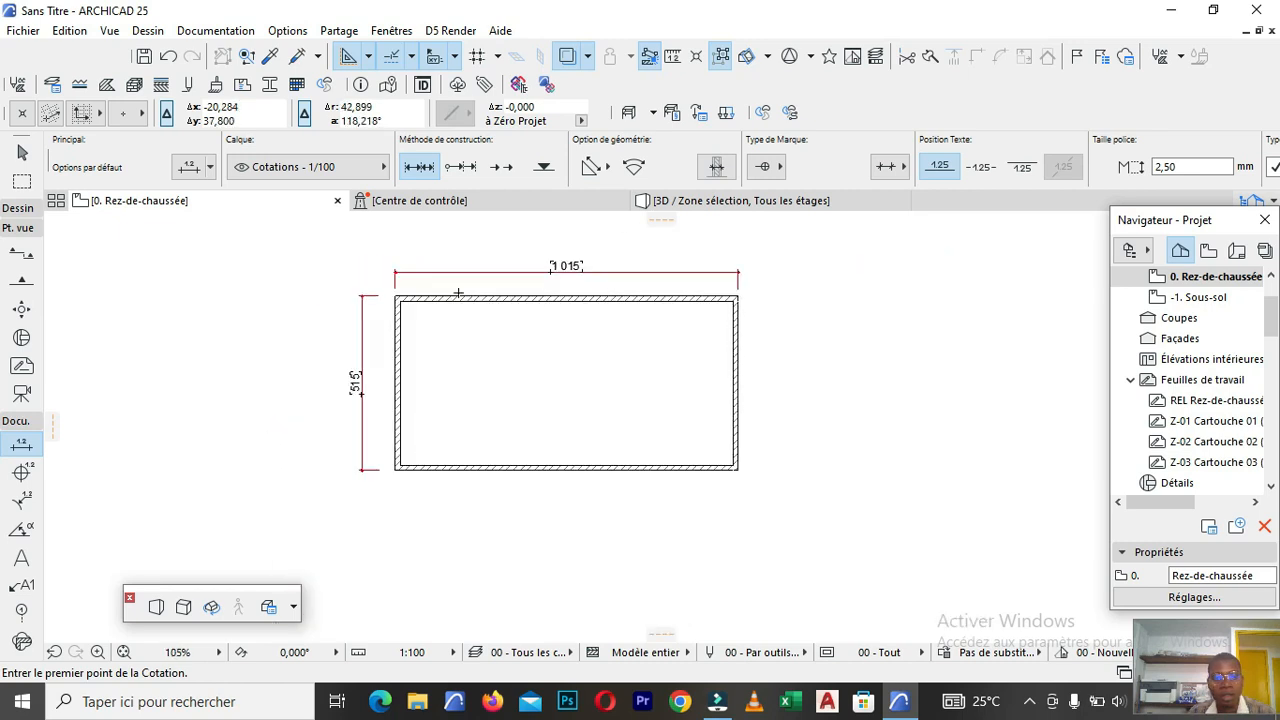
pyautogui.scroll(4, 610, 455)
pyautogui.scroll(-4, 731, 400)
pyautogui.scroll(3, 671, 340)
pyautogui.scroll(-3, 477, 351)
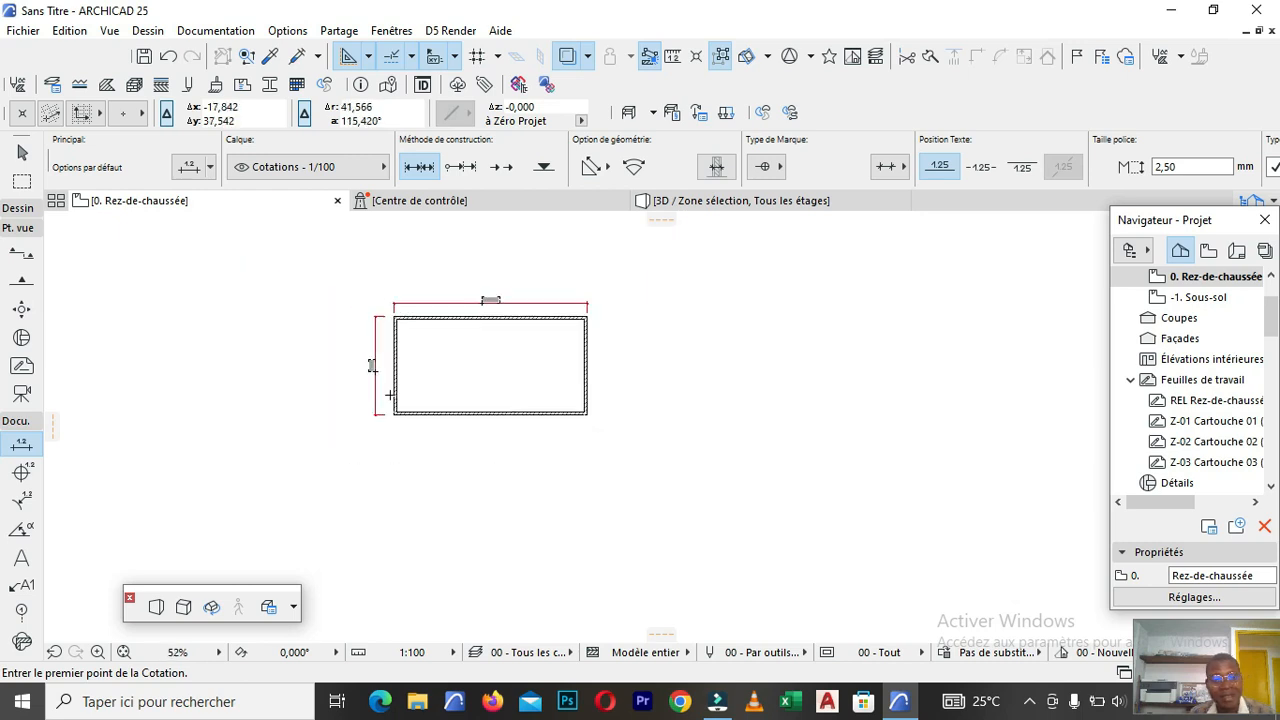
pyautogui.scroll(3, 400, 441)
pyautogui.scroll(-3, 432, 469)
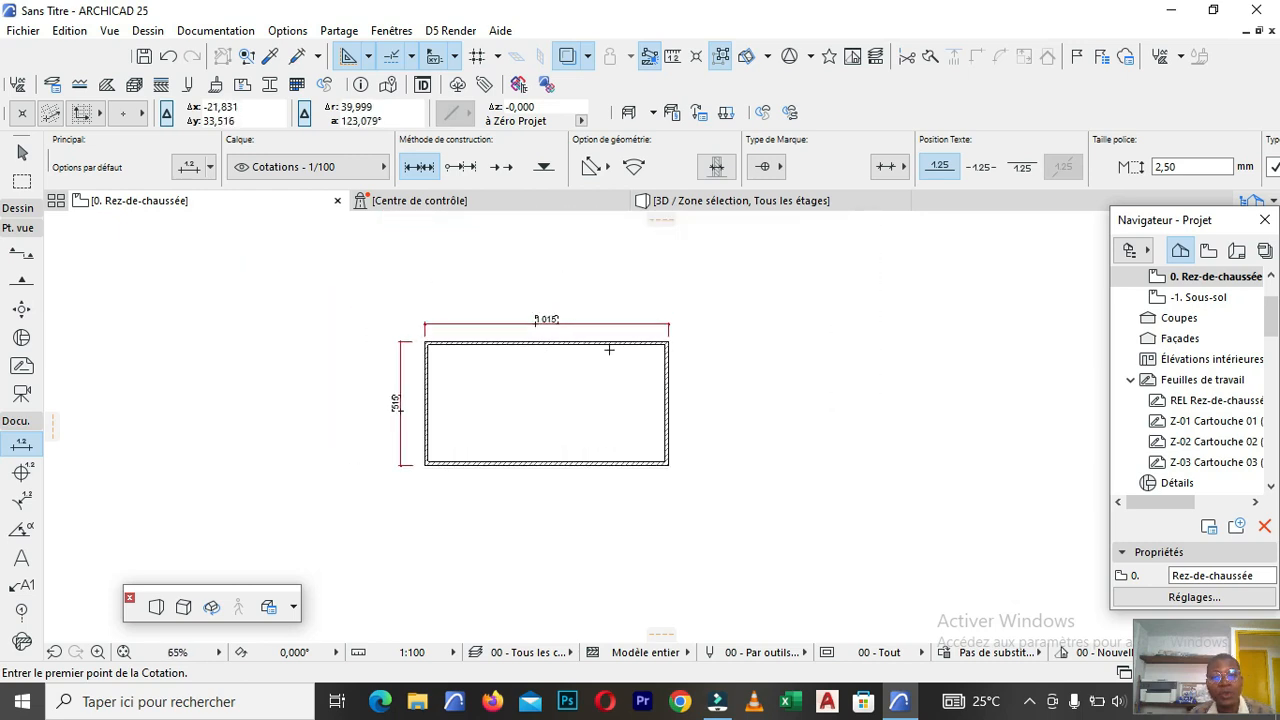
pyautogui.scroll(4, 609, 349)
pyautogui.scroll(-3, 487, 337)
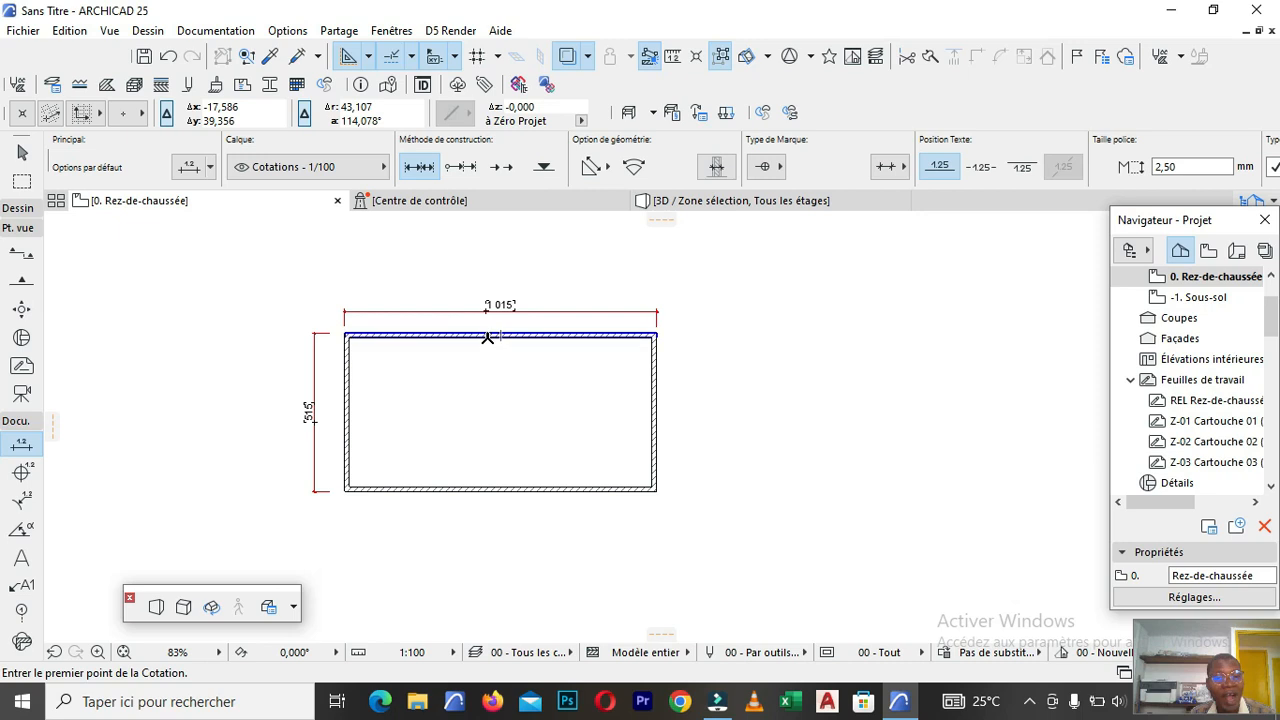
pyautogui.scroll(-4, 465, 345)
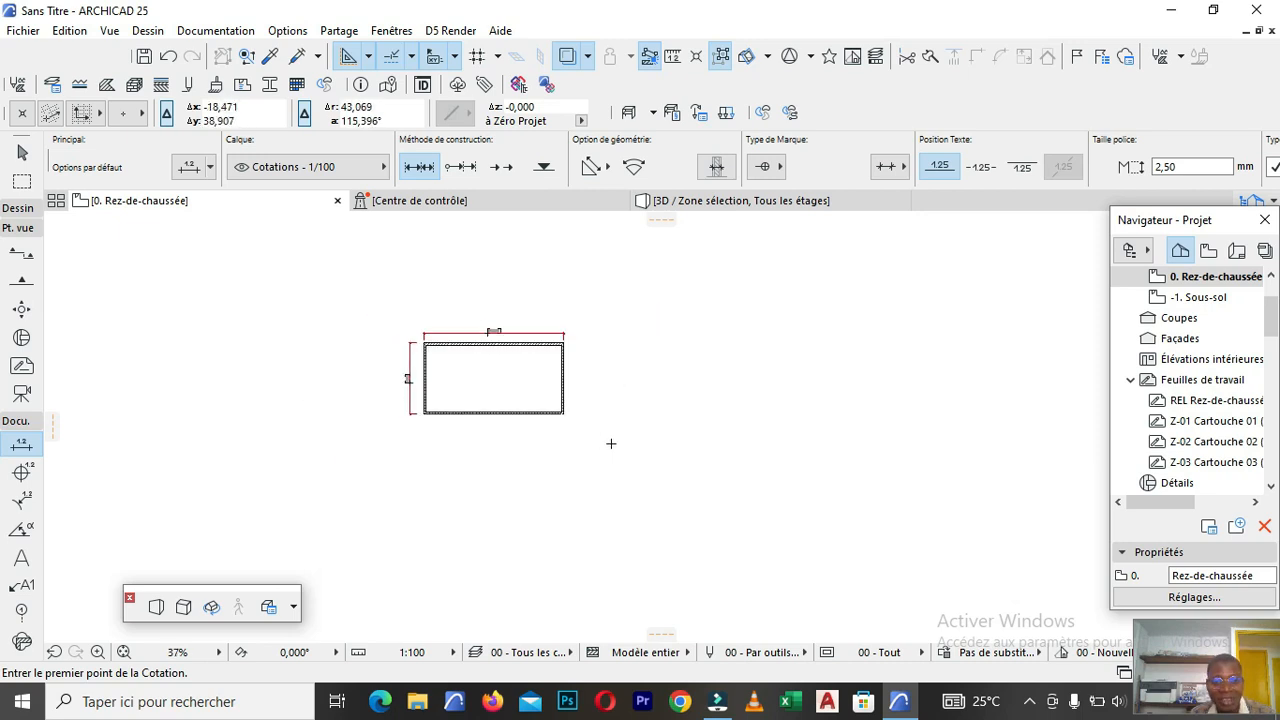
pyautogui.scroll(-2, 597, 437)
pyautogui.scroll(1, 700, 425)
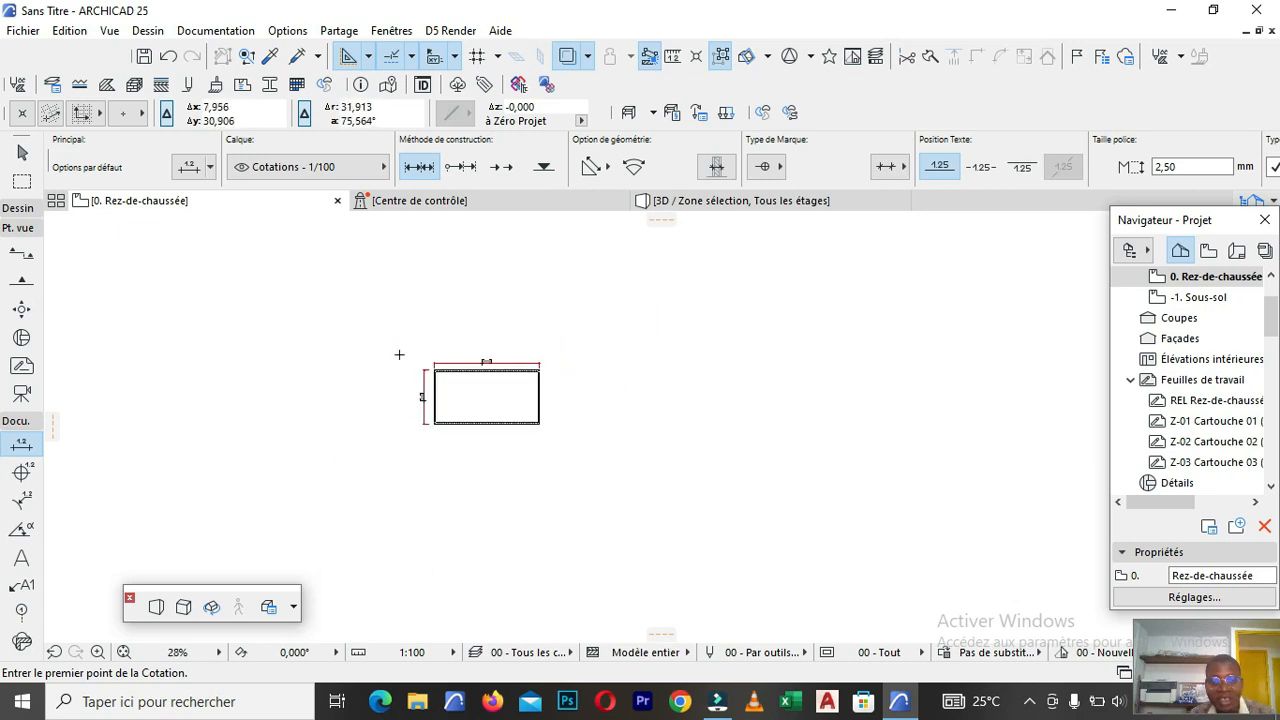
pyautogui.scroll(5, 440, 385)
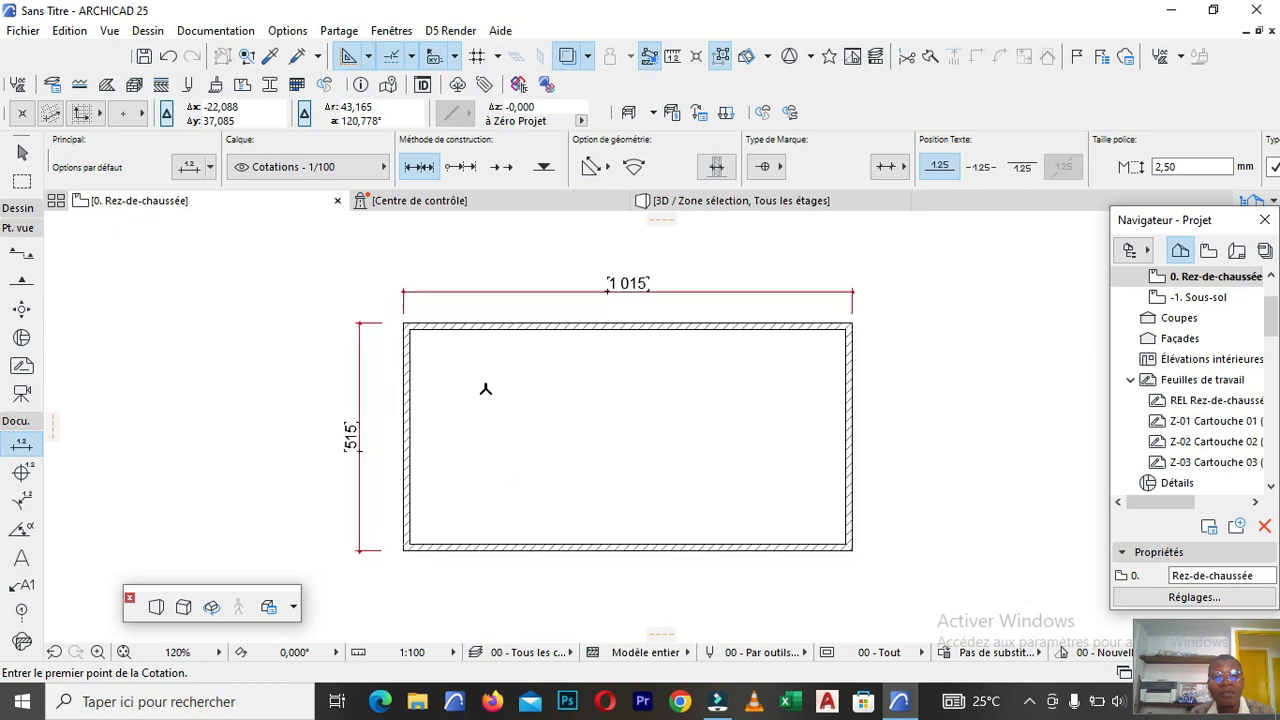
pyautogui.scroll(-3, 434, 392)
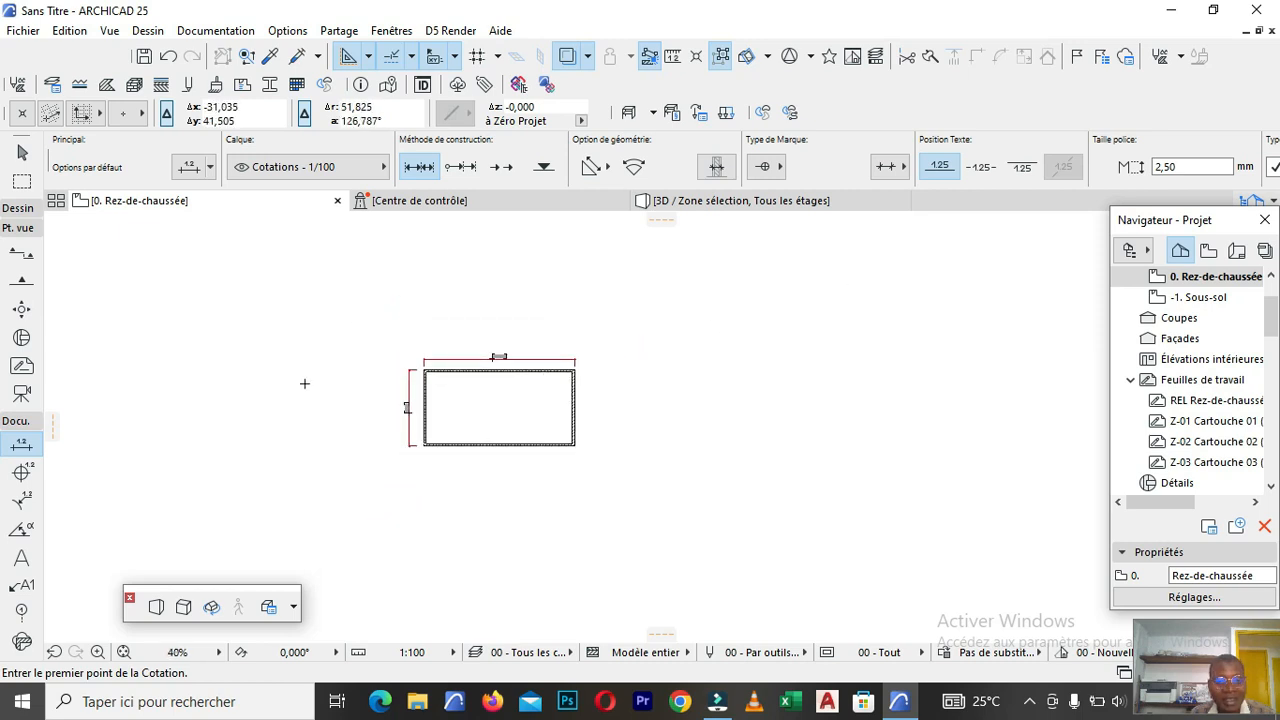
pyautogui.scroll(4, 580, 390)
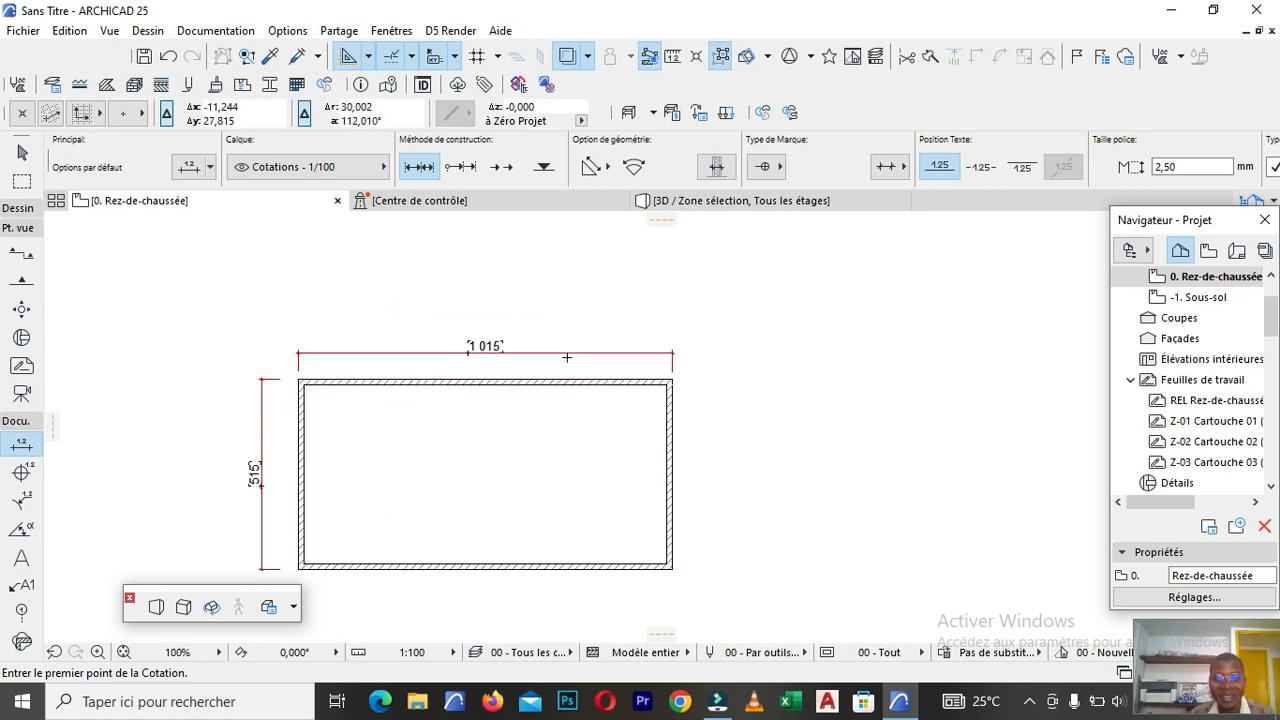
pyautogui.scroll(-2, 654, 298)
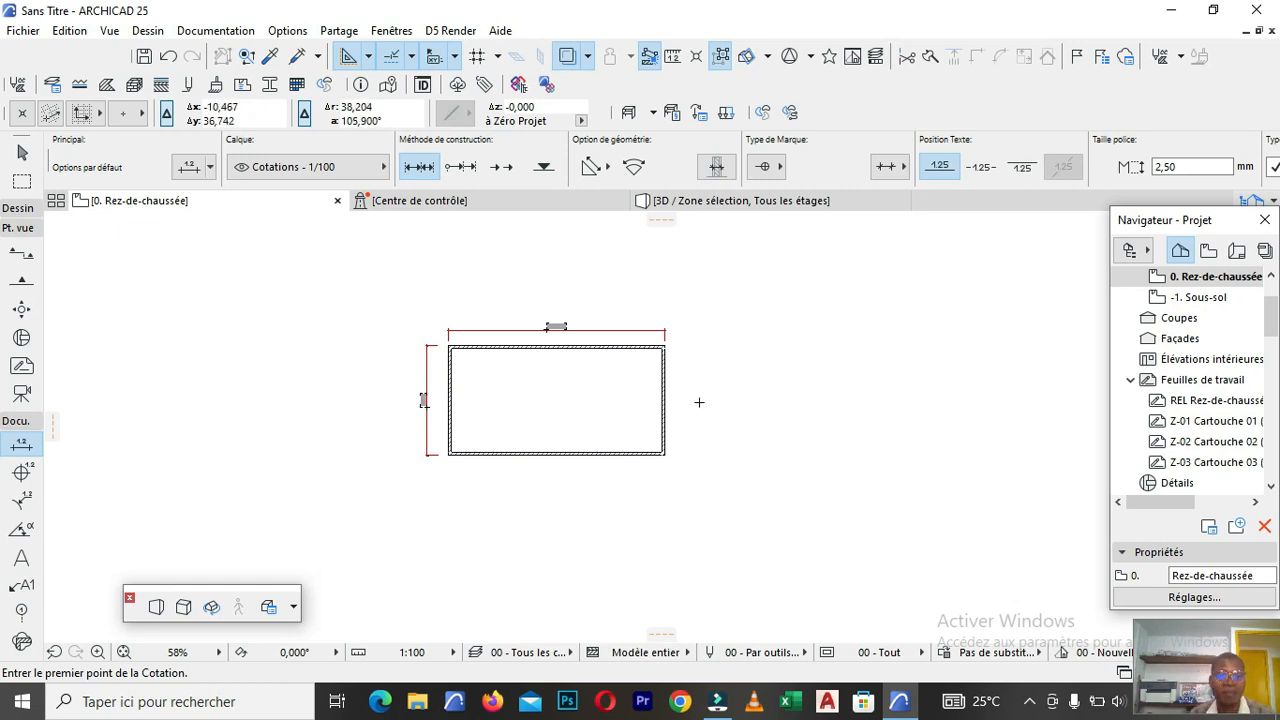
pyautogui.scroll(-3, 468, 373)
pyautogui.scroll(5, 492, 386)
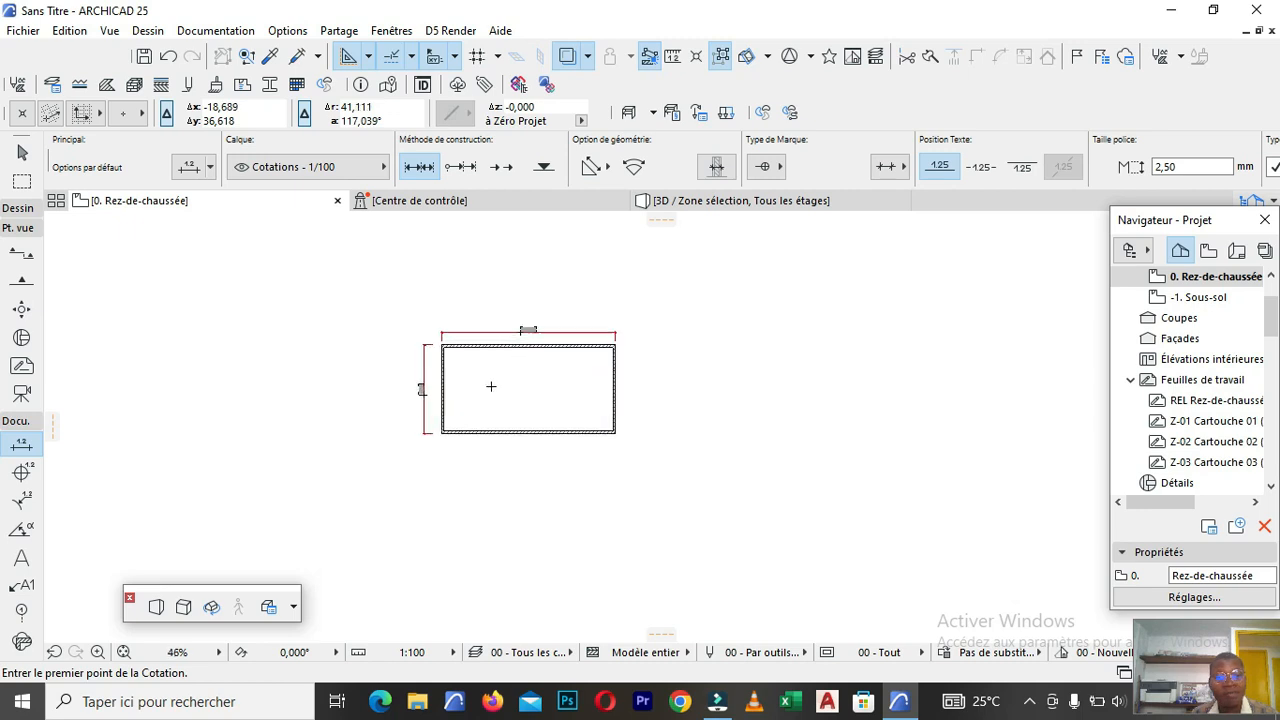
pyautogui.scroll(-2, 461, 389)
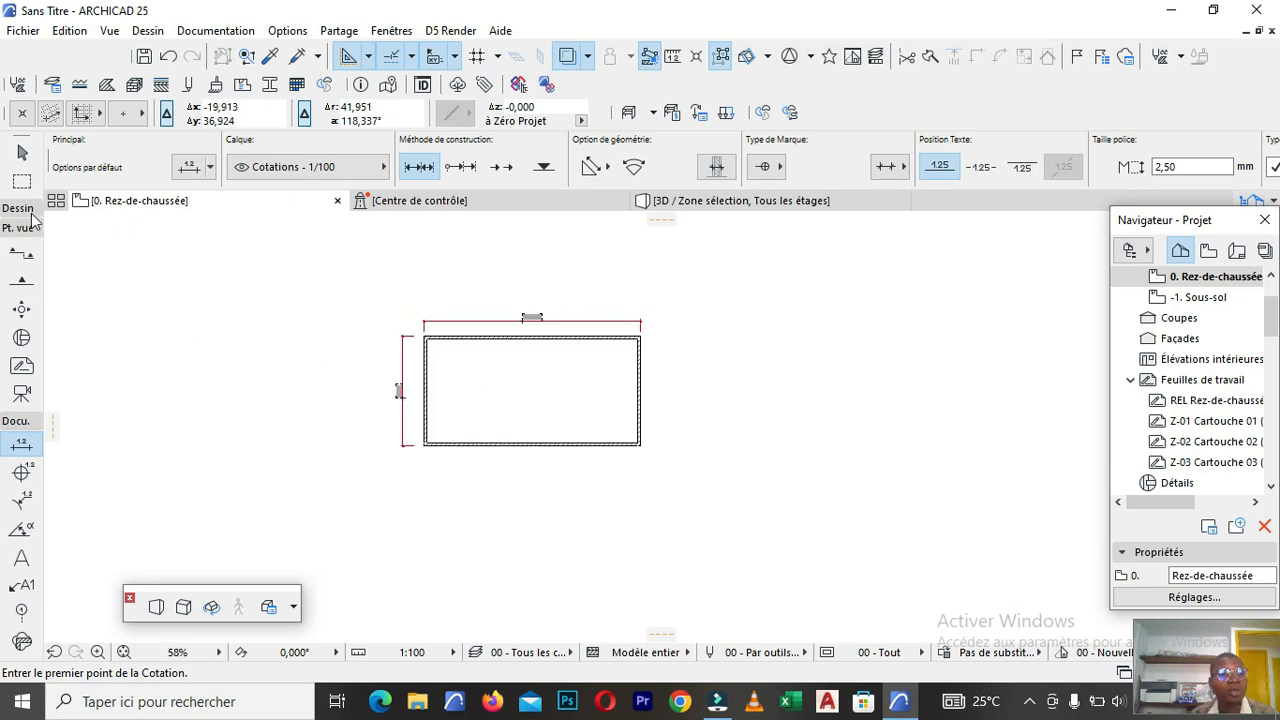
# Set the default column's cross-section to 0,200 by 0,200 and confirm the column settings.
pyautogui.click(22, 208)
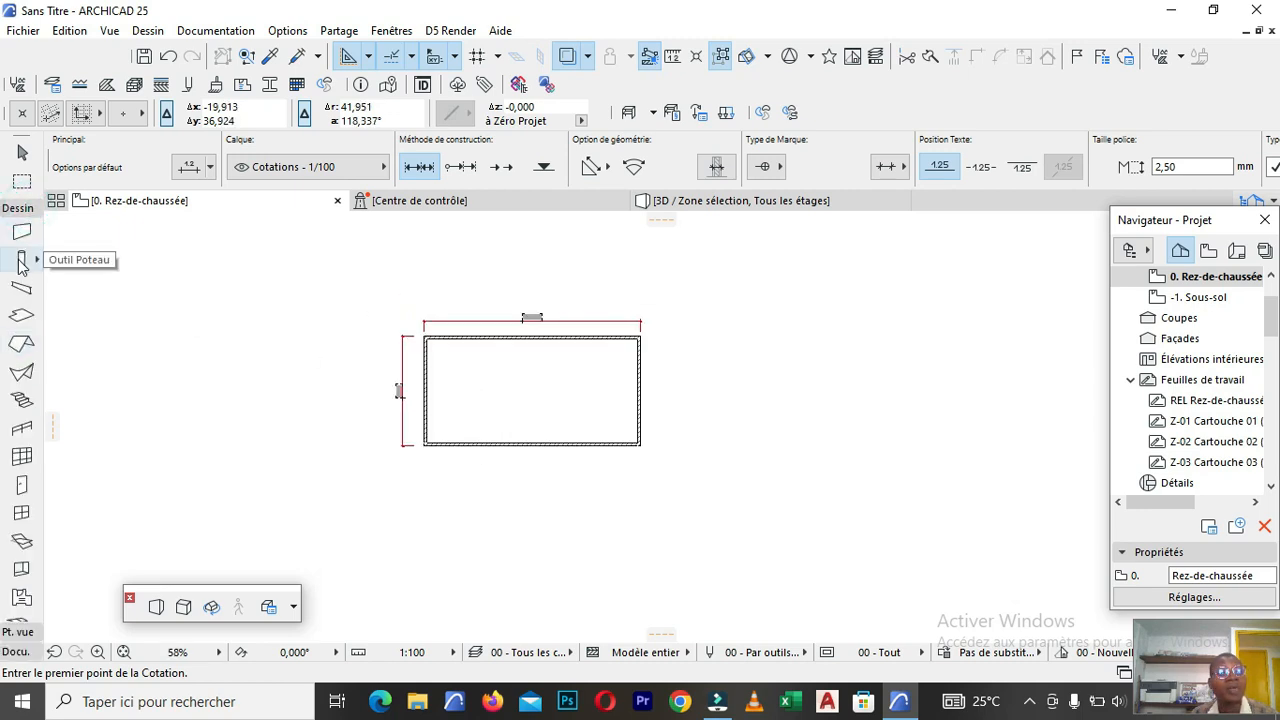
pyautogui.click(22, 260)
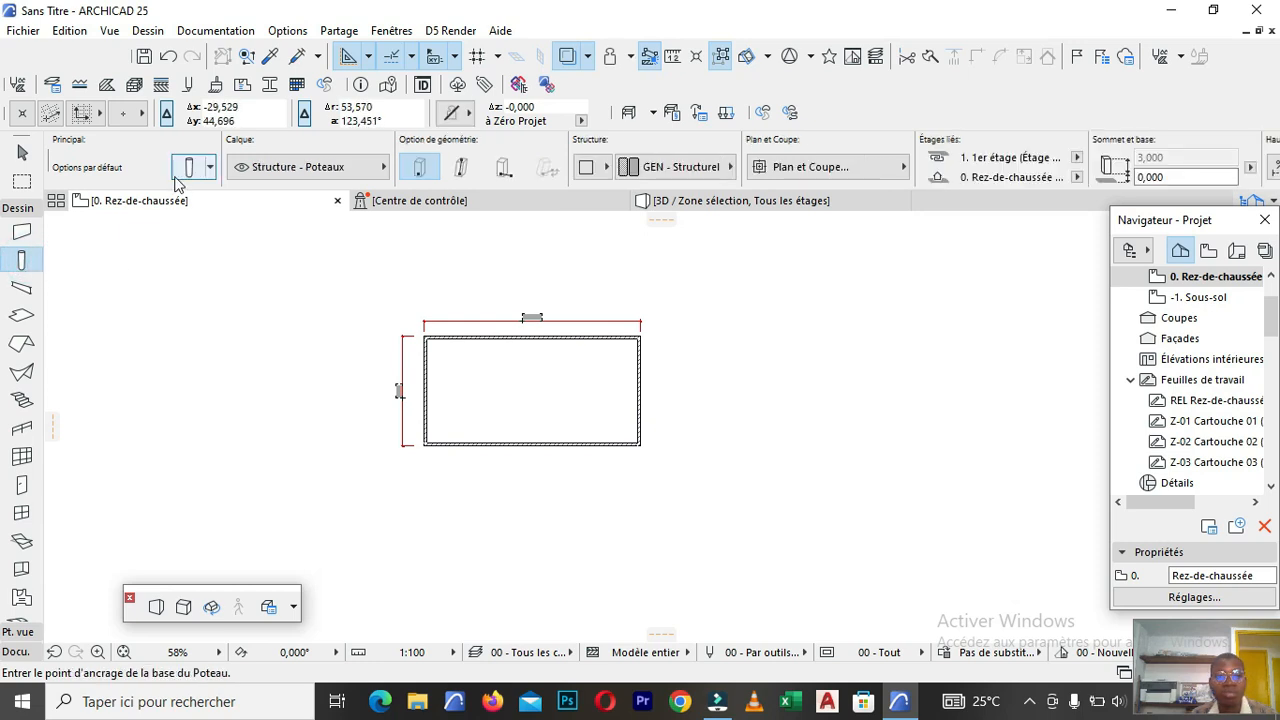
pyautogui.click(188, 167)
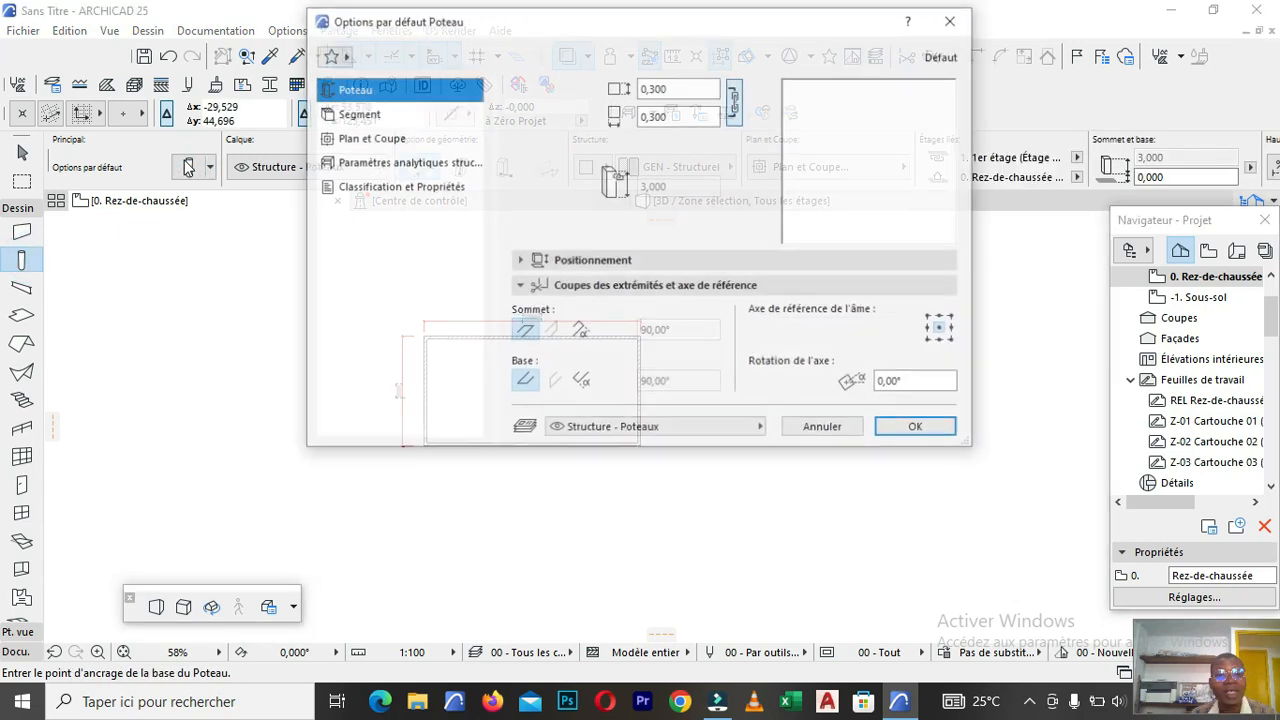
pyautogui.doubleClick(655, 89)
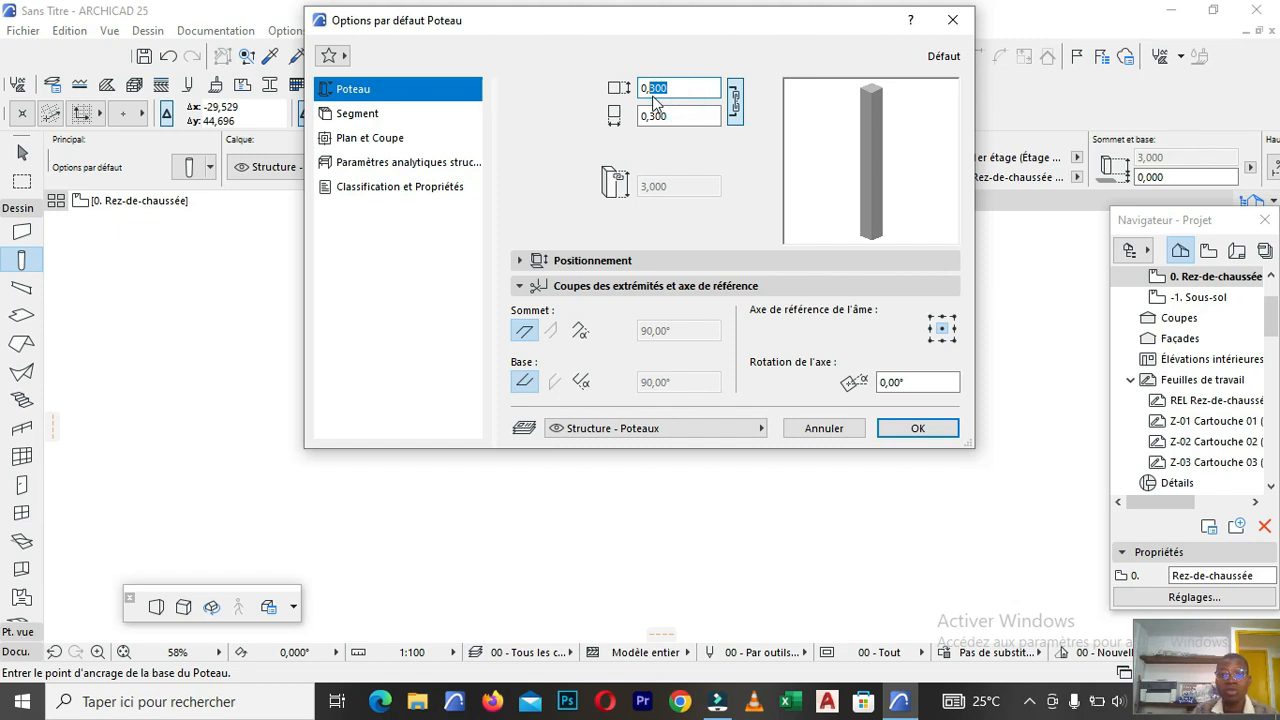
pyautogui.write('200')
pyautogui.click(674, 117)
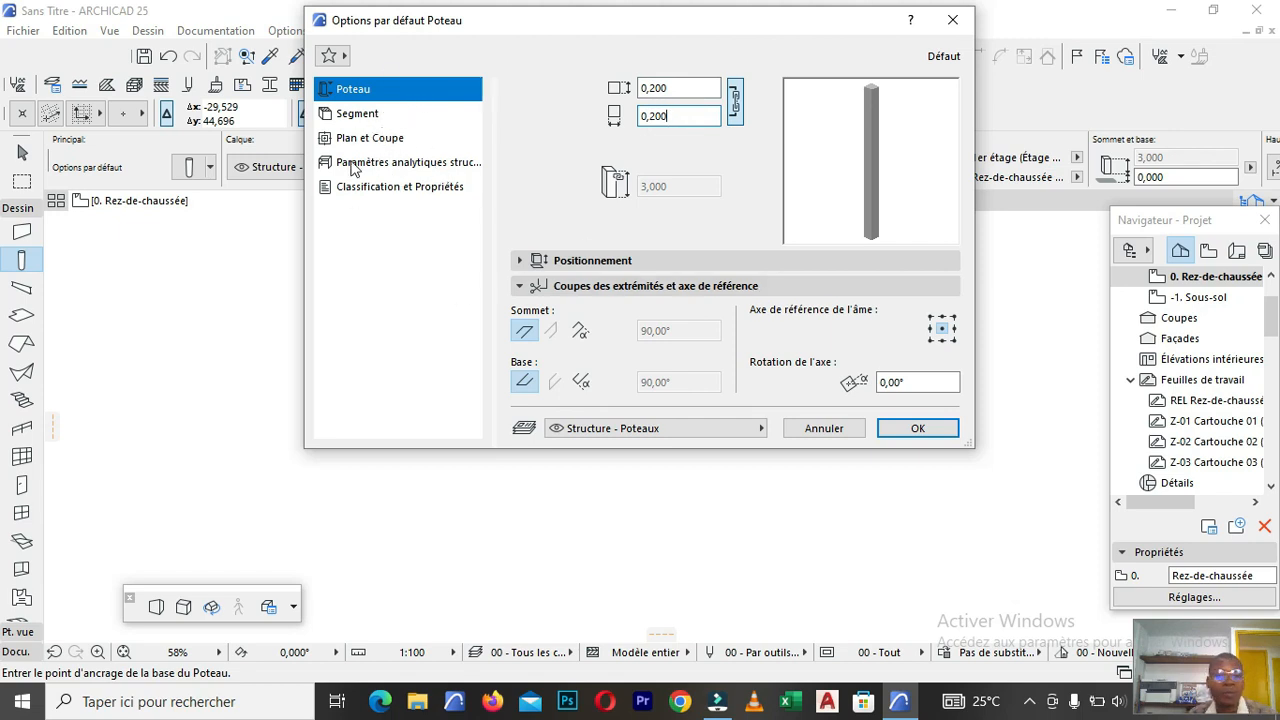
pyautogui.click(900, 432)
# Place a column on the wall axes at the building's upper-left and upper-right corners.
pyautogui.scroll(5, 427, 356)
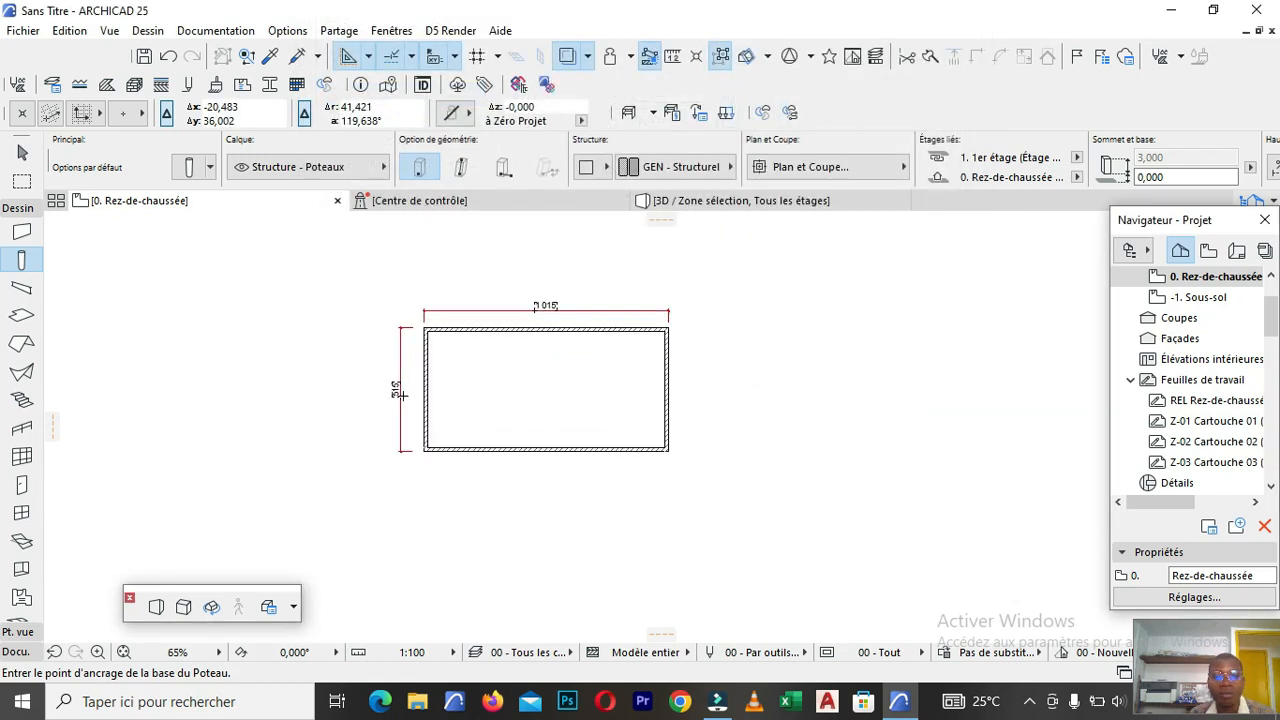
pyautogui.scroll(-2, 427, 356)
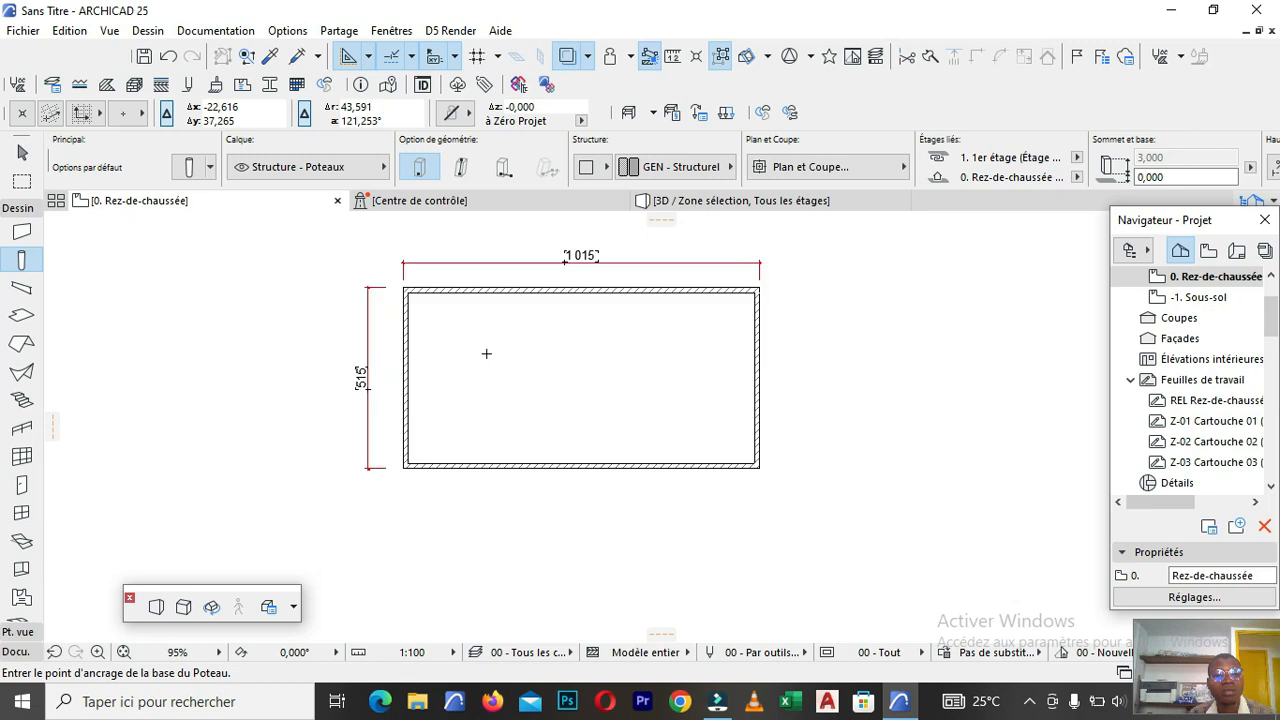
pyautogui.scroll(5, 387, 277)
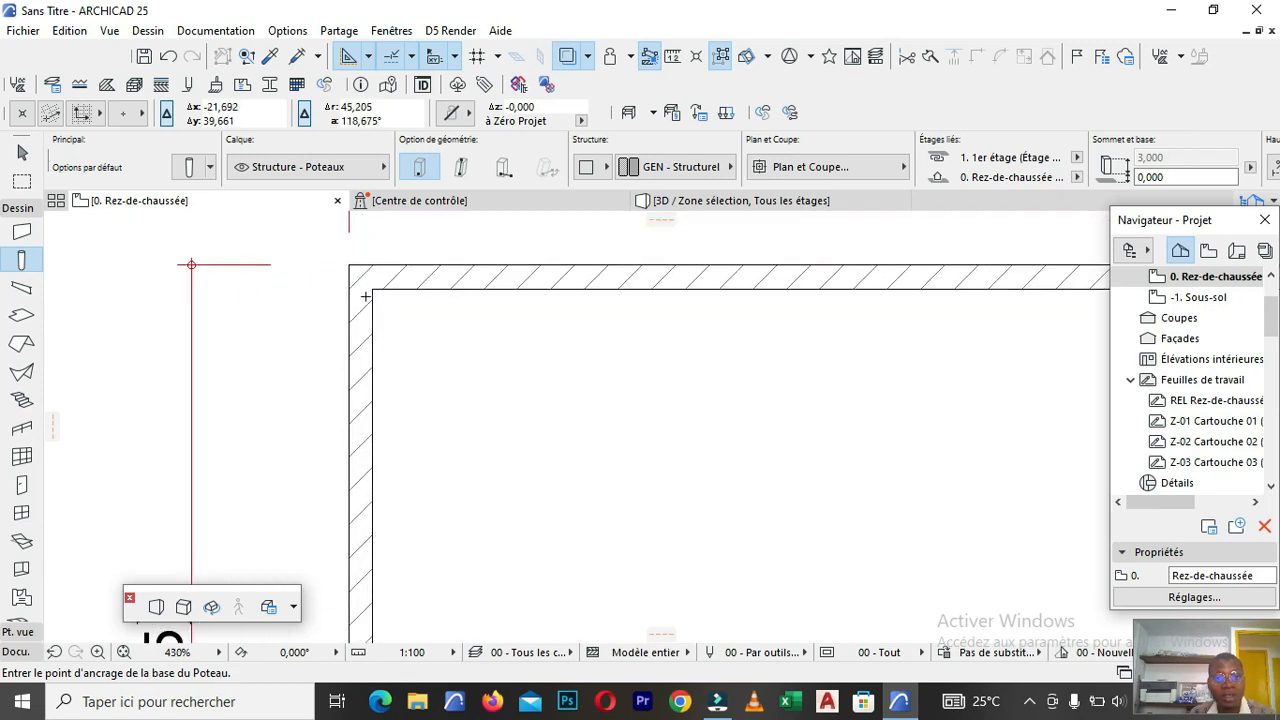
pyautogui.click(361, 276)
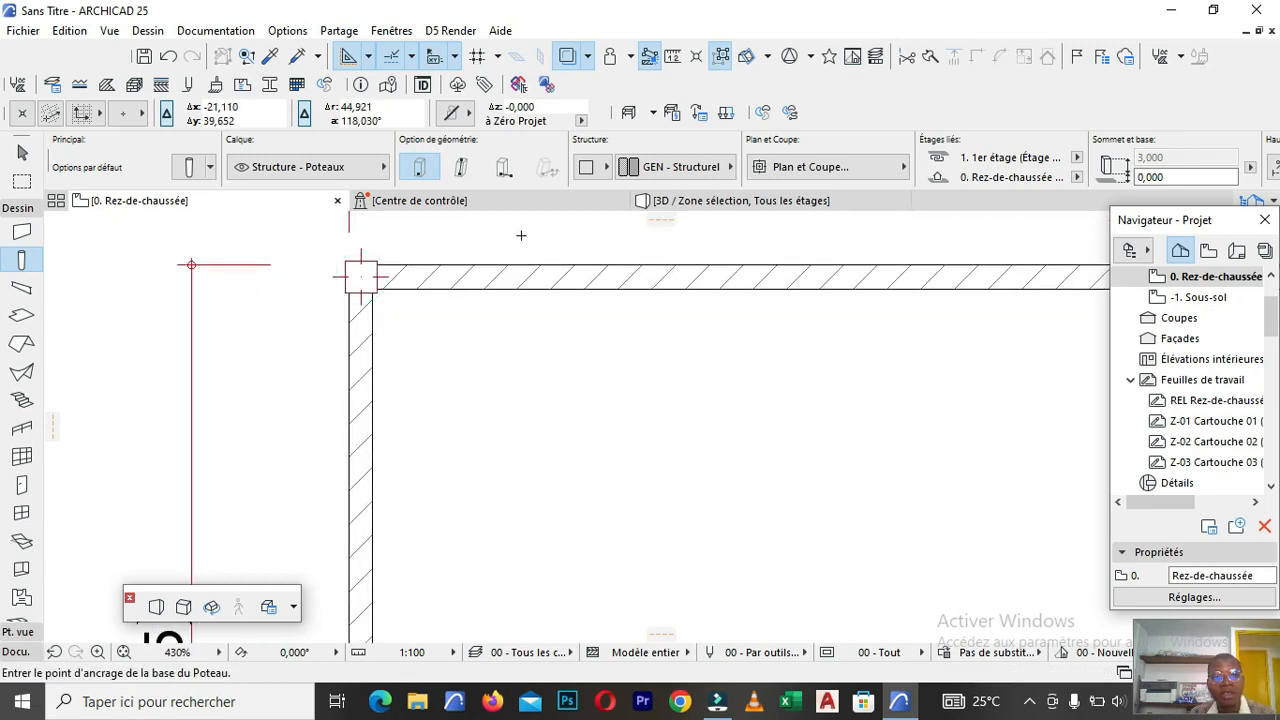
pyautogui.scroll(-5, 471, 267)
pyautogui.scroll(4, 655, 316)
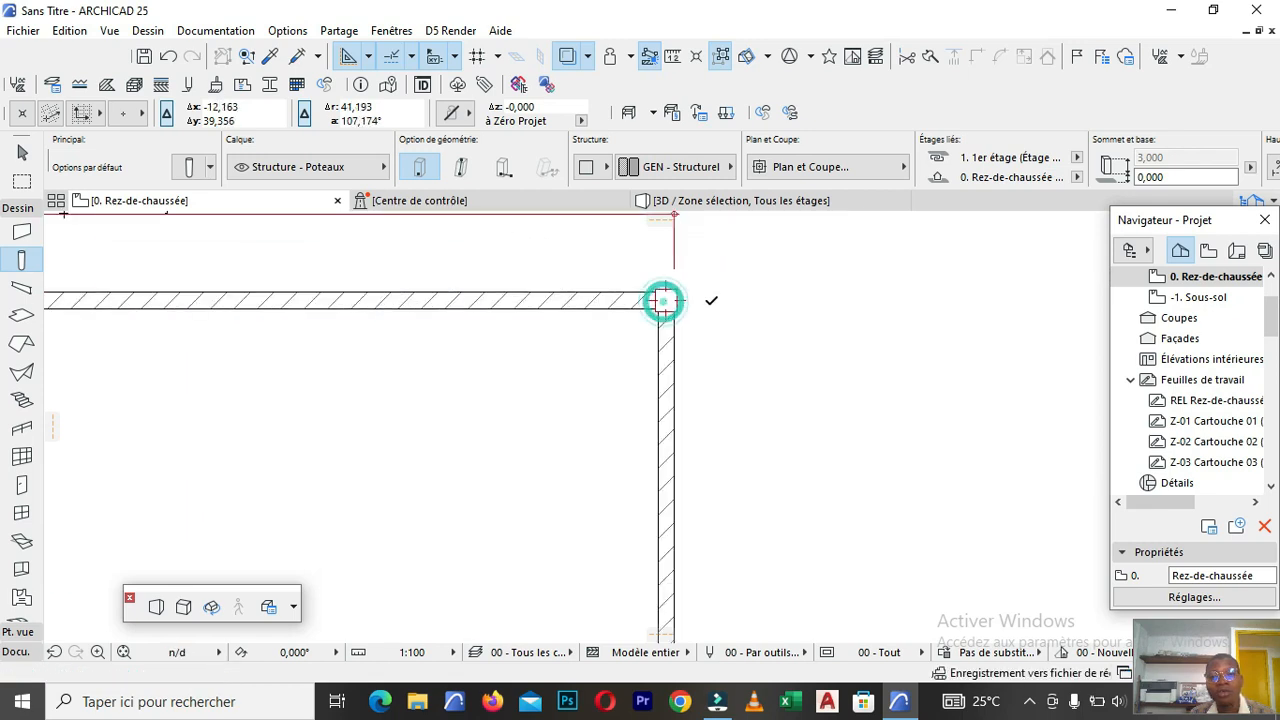
pyautogui.click(662, 298)
# Place a column on the wall axes at the building's lower-left and lower-right corners.
pyautogui.scroll(-5, 662, 298)
pyautogui.scroll(1, 548, 414)
pyautogui.scroll(5, 533, 418)
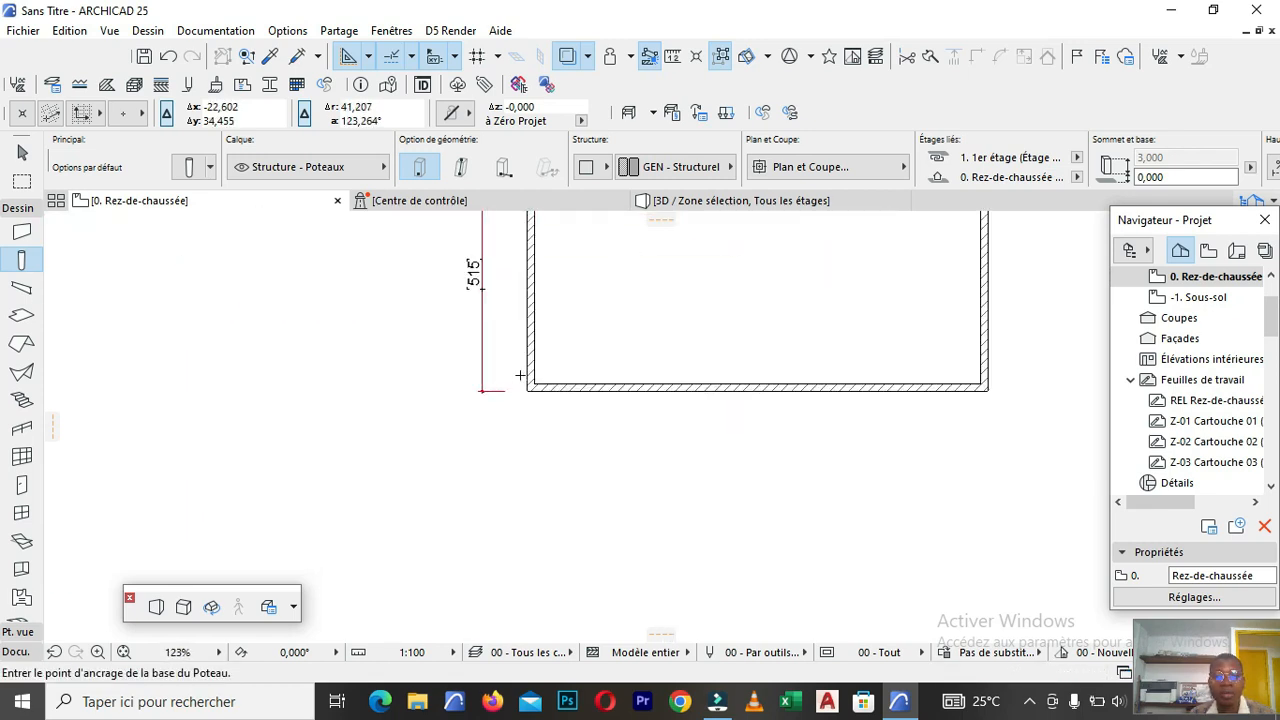
pyautogui.click(547, 406)
pyautogui.scroll(-5, 466, 391)
pyautogui.scroll(3, 700, 390)
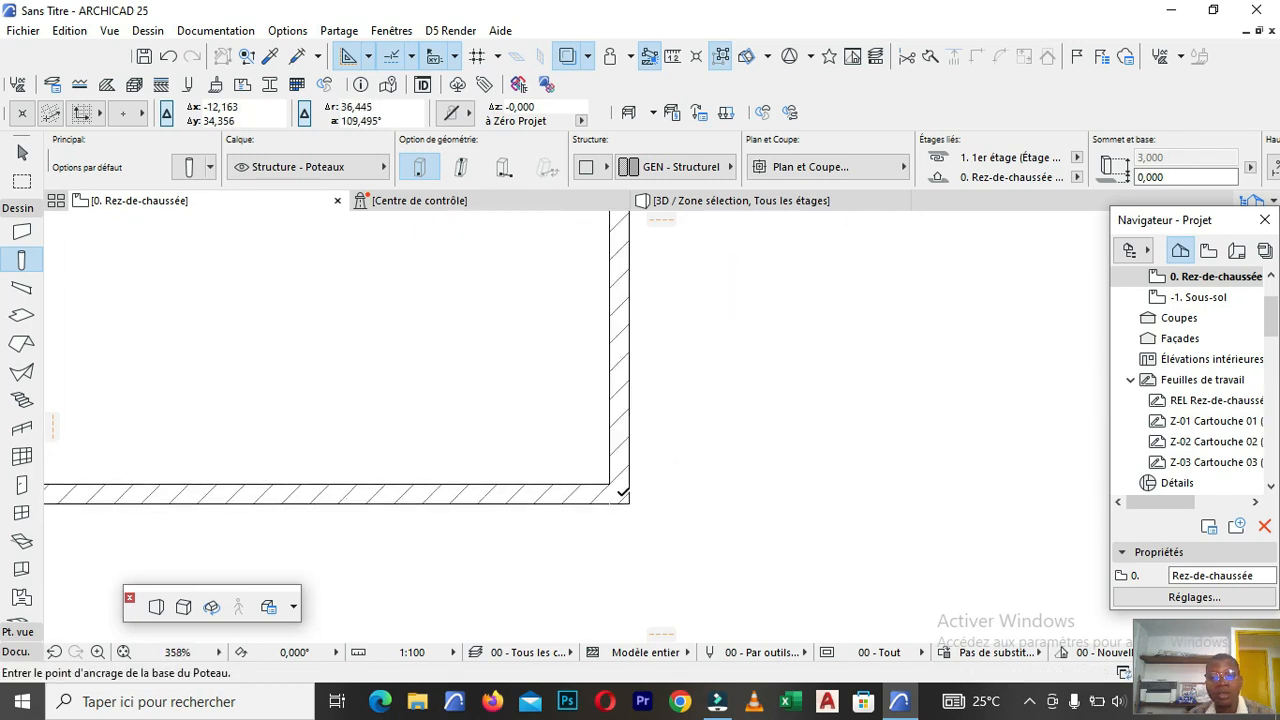
pyautogui.scroll(-7, 717, 437)
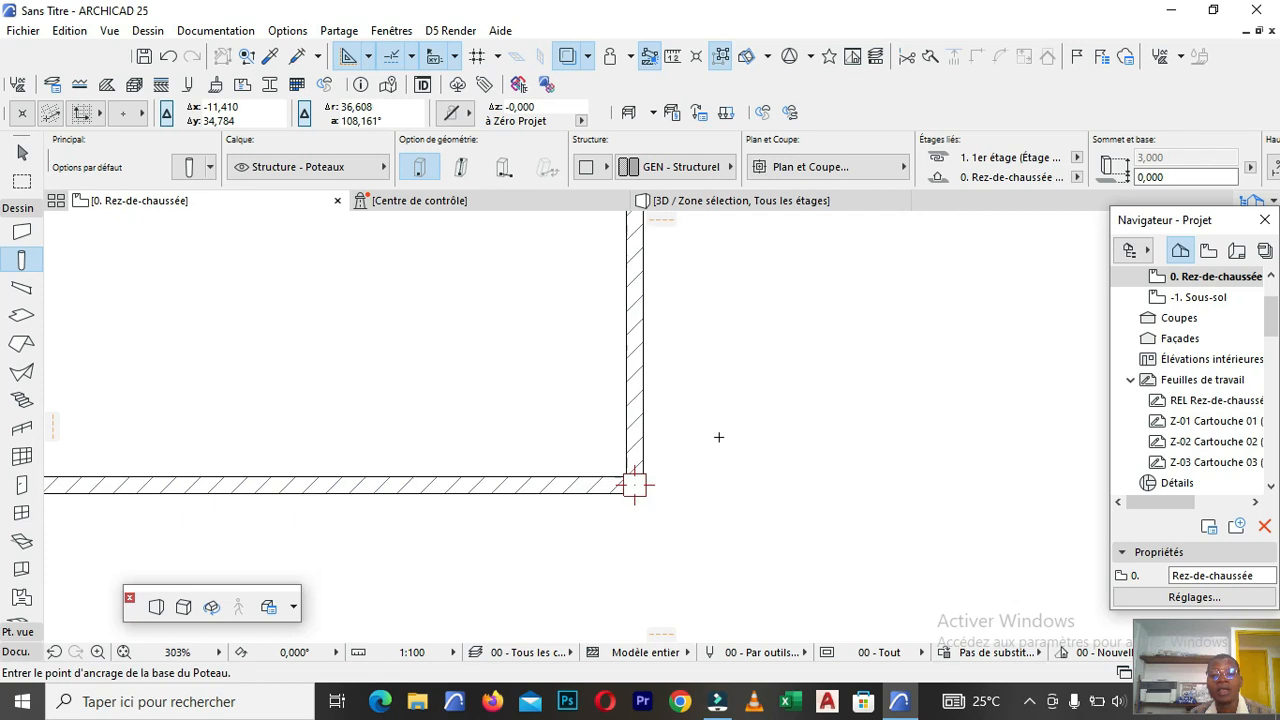
pyautogui.scroll(3, 595, 376)
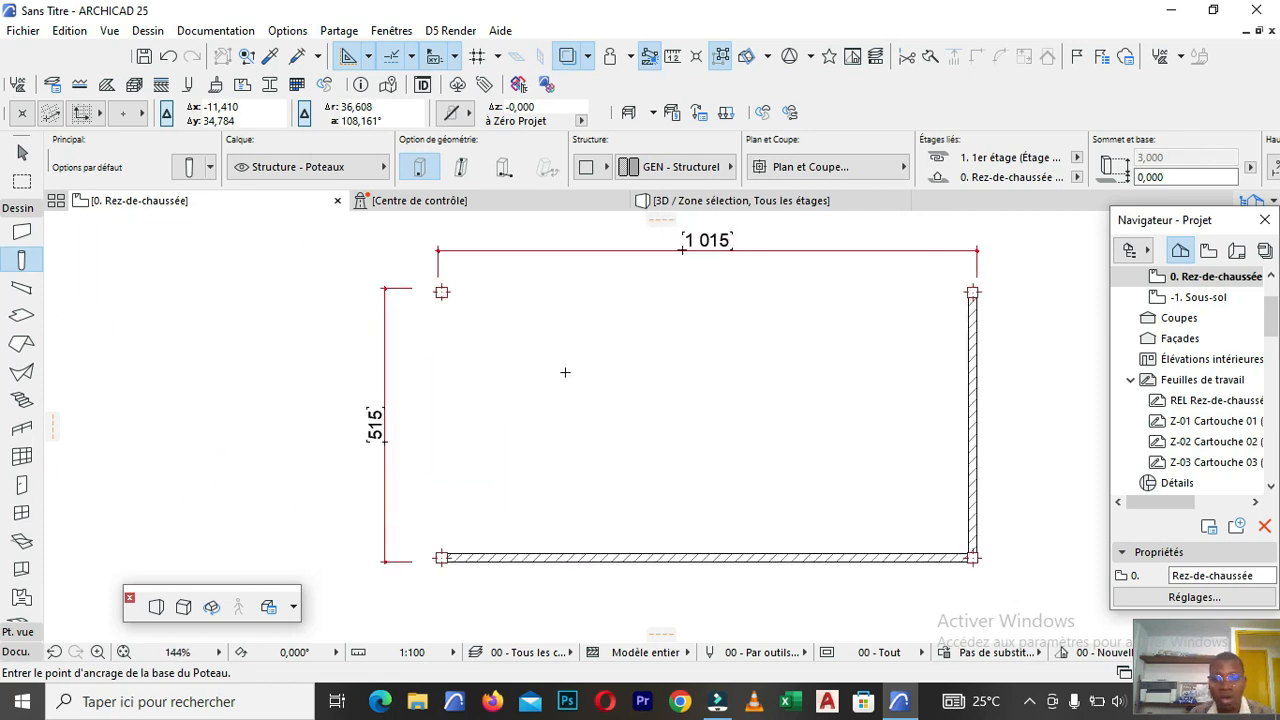
pyautogui.scroll(-2, 391, 368)
pyautogui.scroll(2, 598, 398)
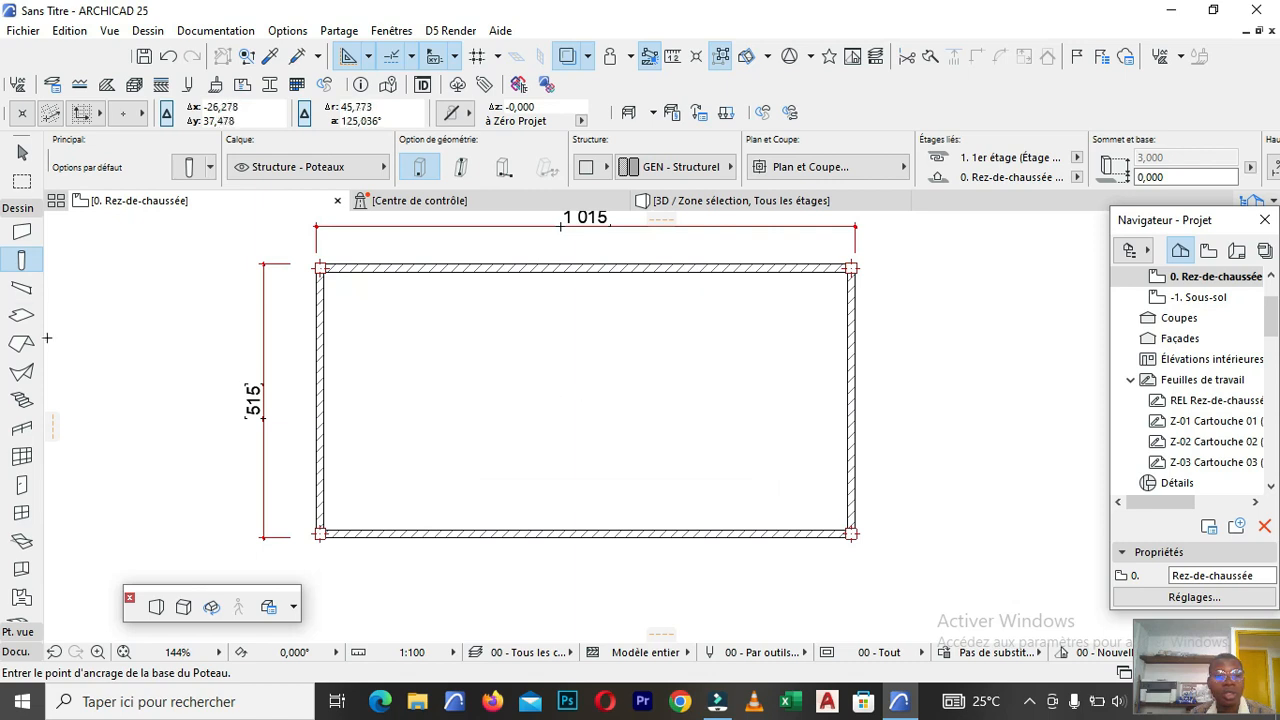
# Activate the Beam tool, open the -1. Sous-sol floor plan and start a chained beam in its empty area.
pyautogui.click(20, 292)
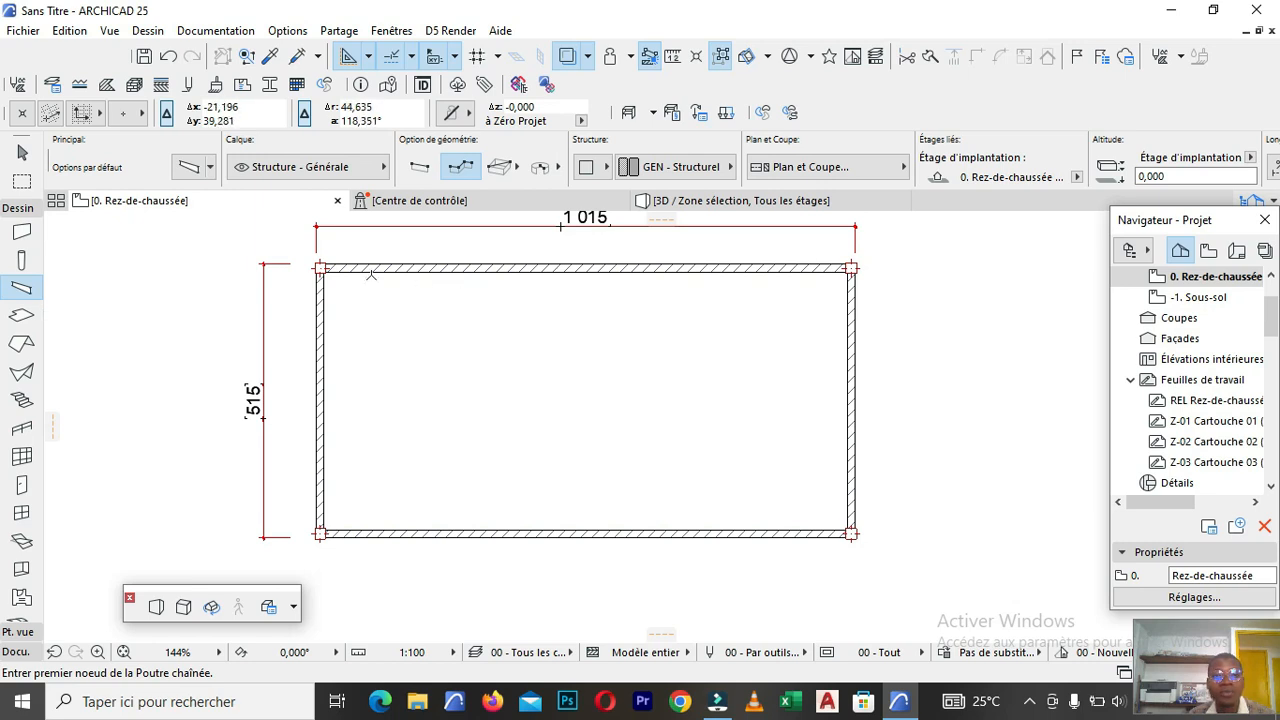
pyautogui.click(1222, 298)
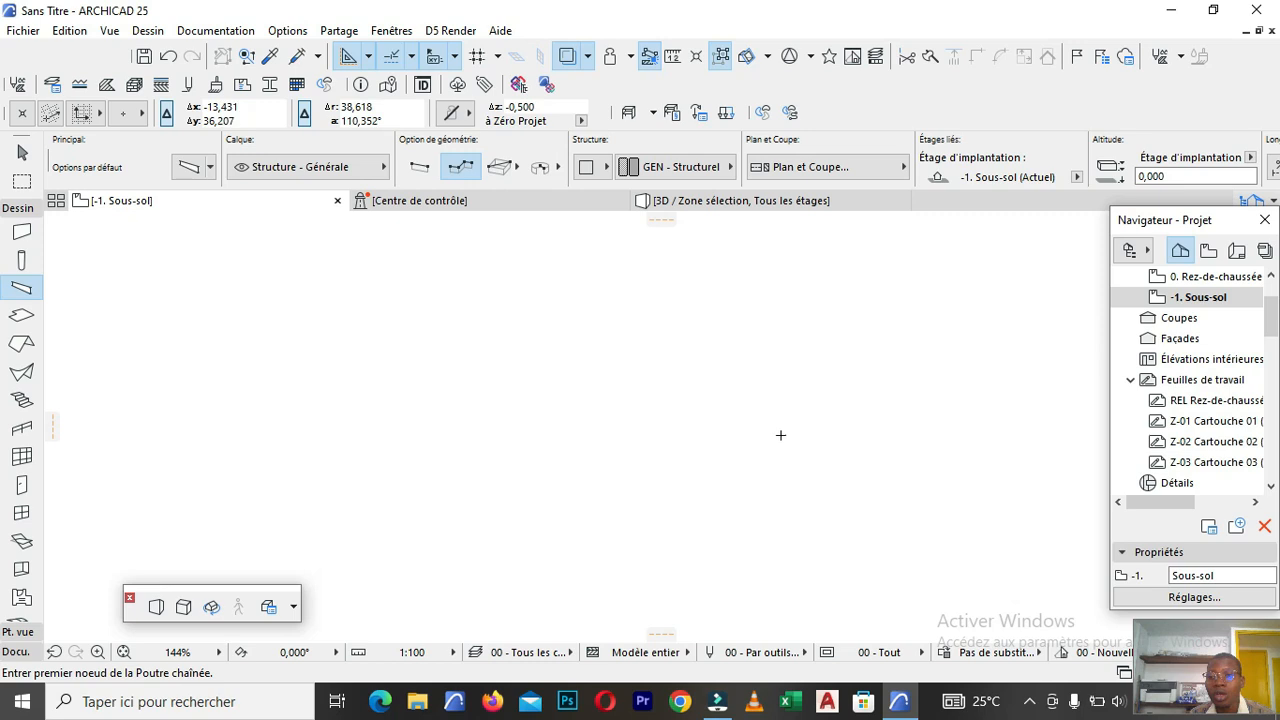
pyautogui.doubleClick(1211, 303)
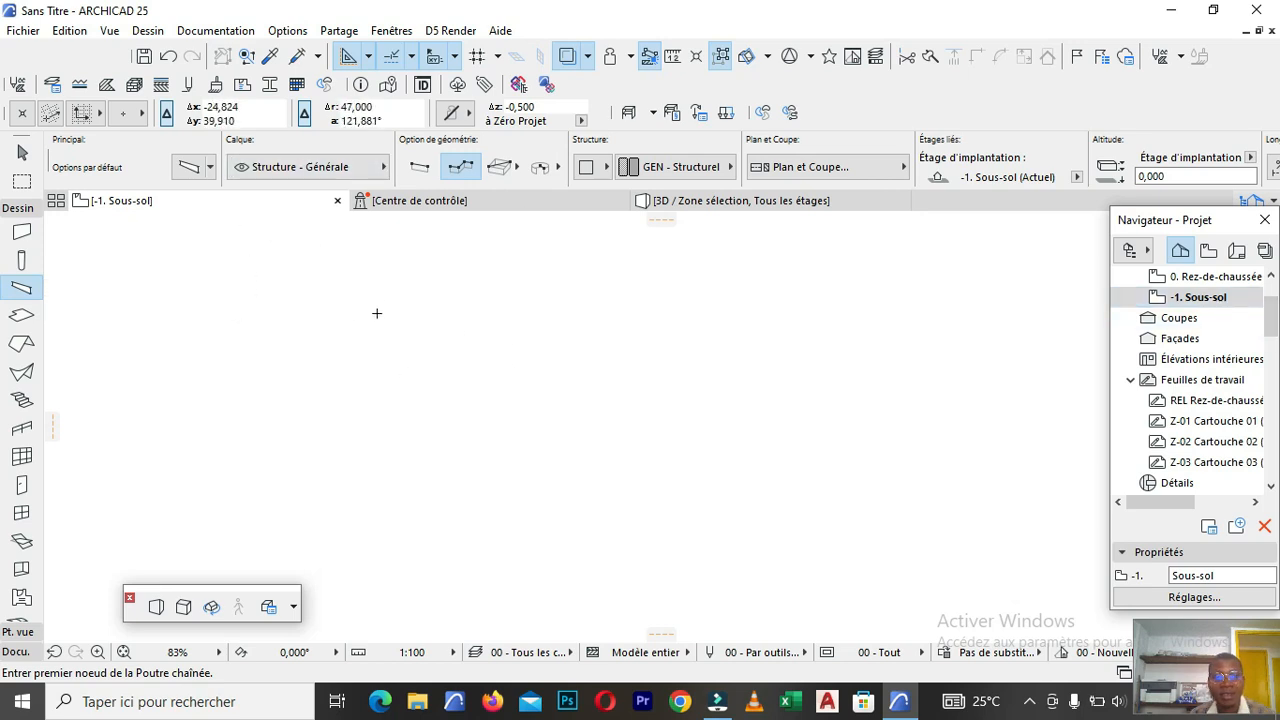
pyautogui.click(328, 313)
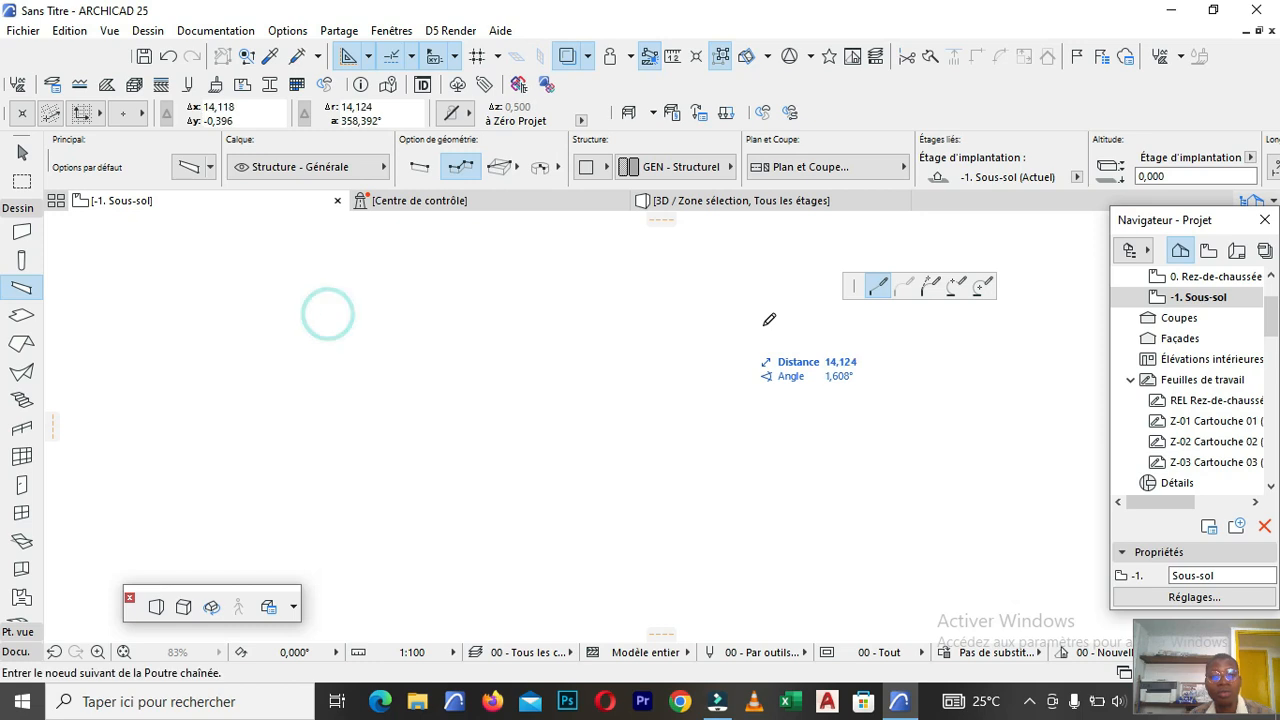
# Open the default beam settings and set the beam's height and width to 0,200 each.
pyautogui.click(192, 166)
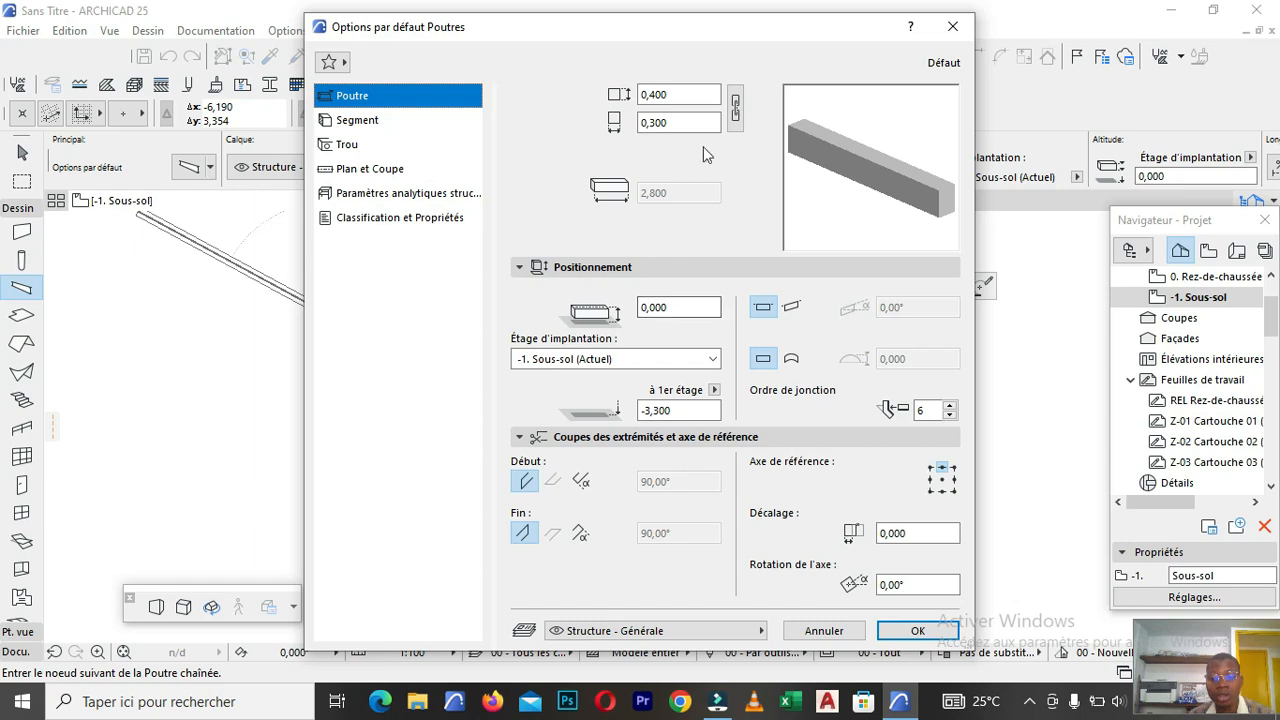
pyautogui.click(685, 97)
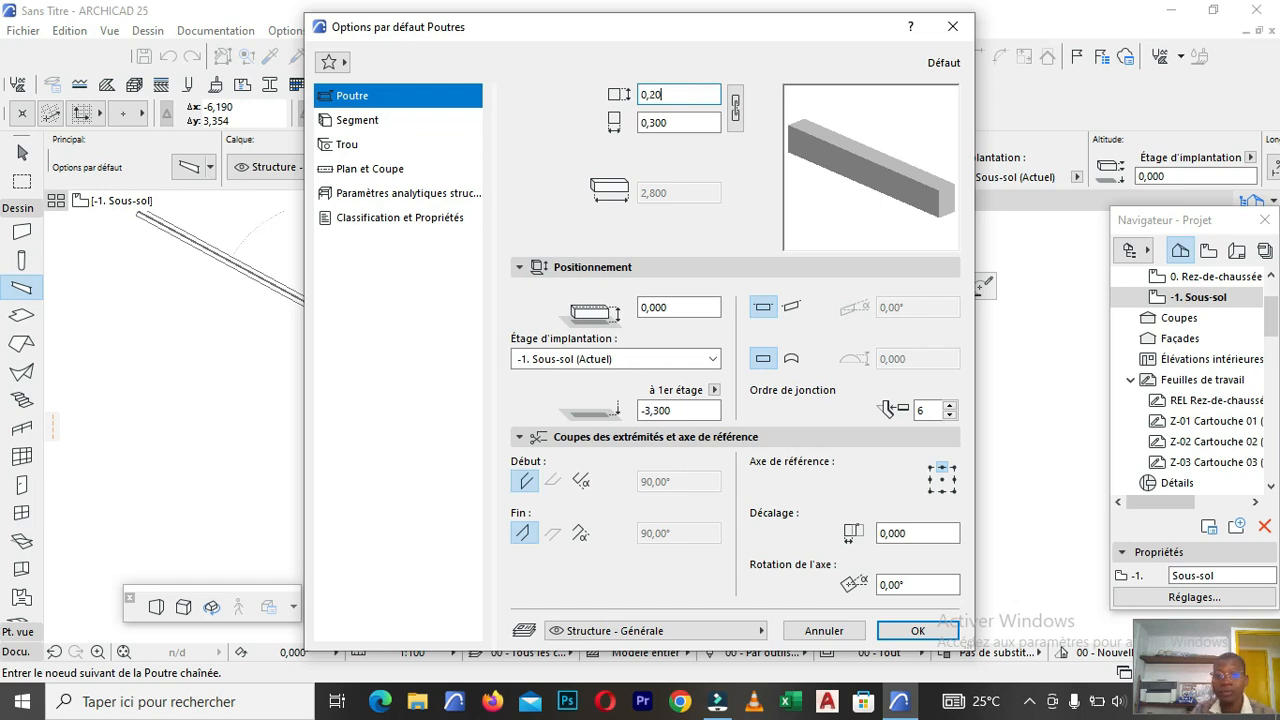
pyautogui.write('0,200')
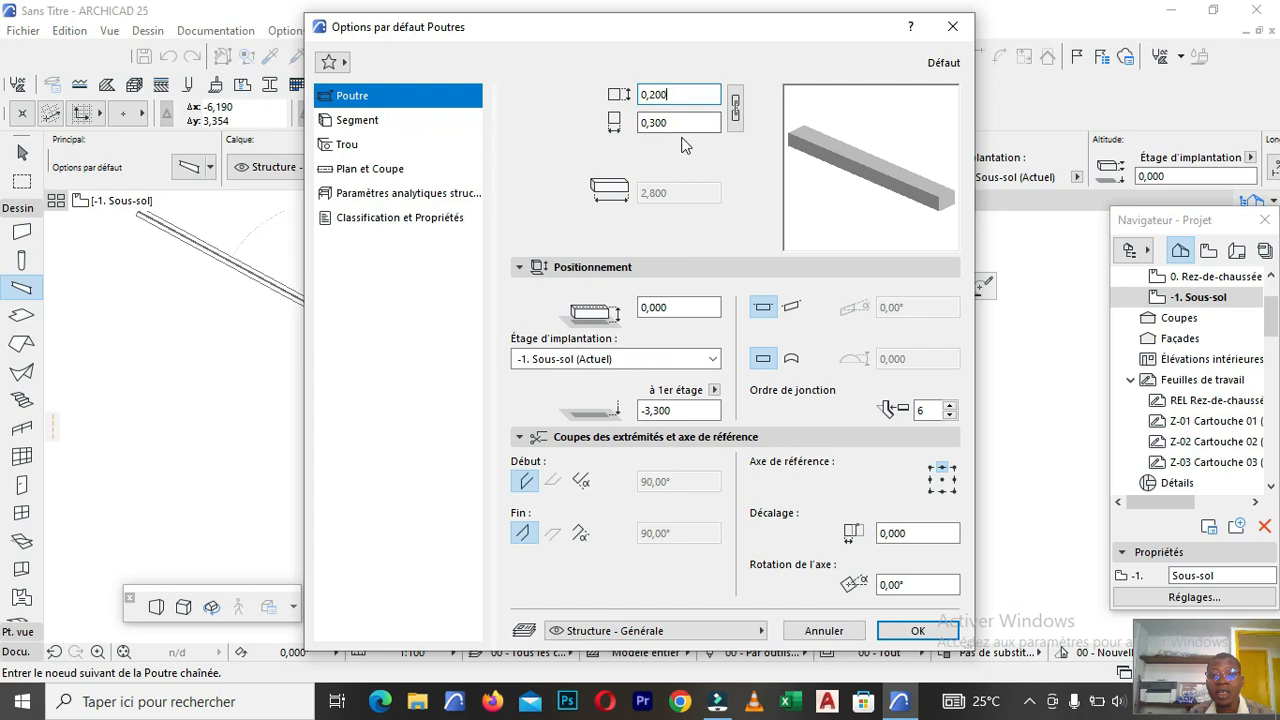
pyautogui.click(679, 128)
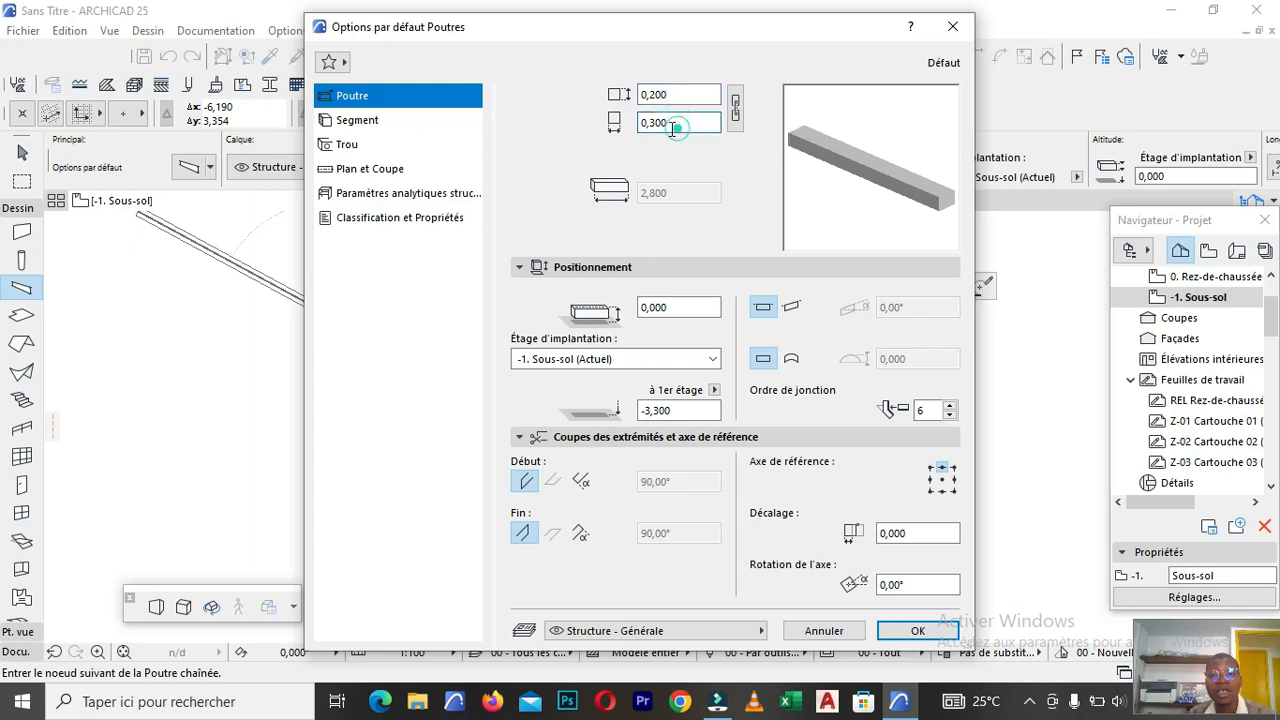
pyautogui.moveTo(676, 128); pyautogui.dragTo(625, 138)
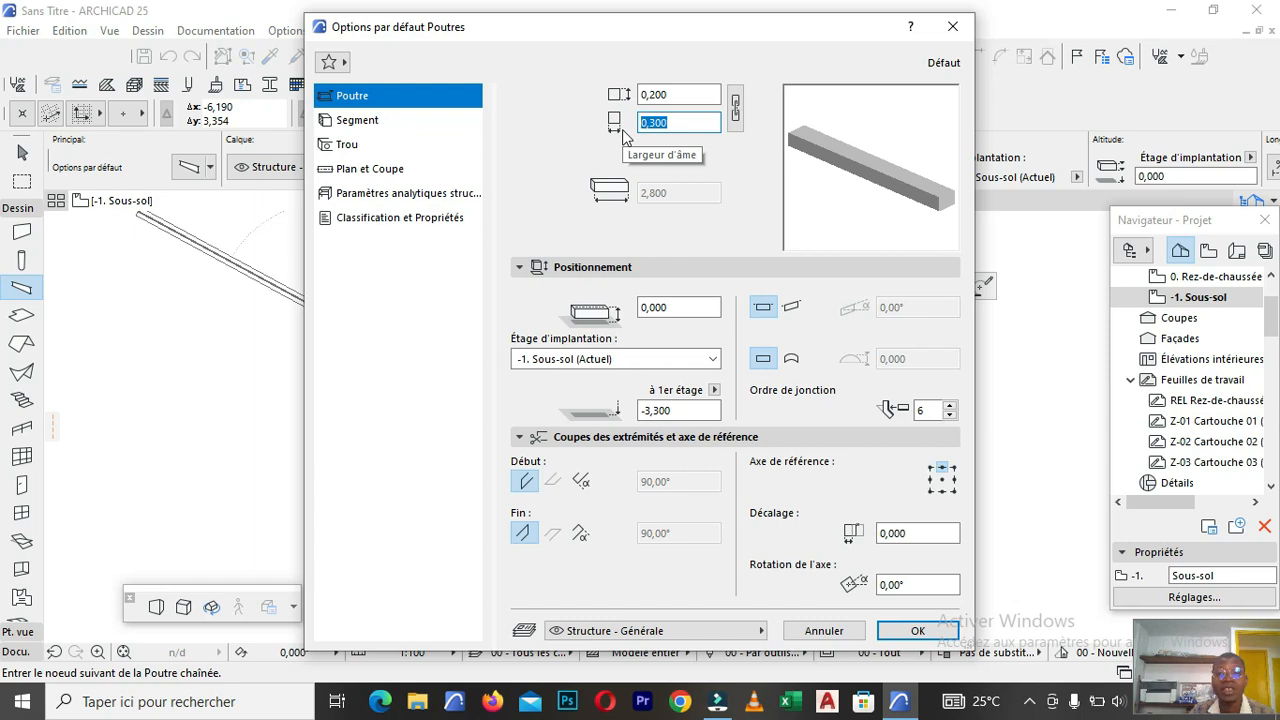
pyautogui.write('0,200')
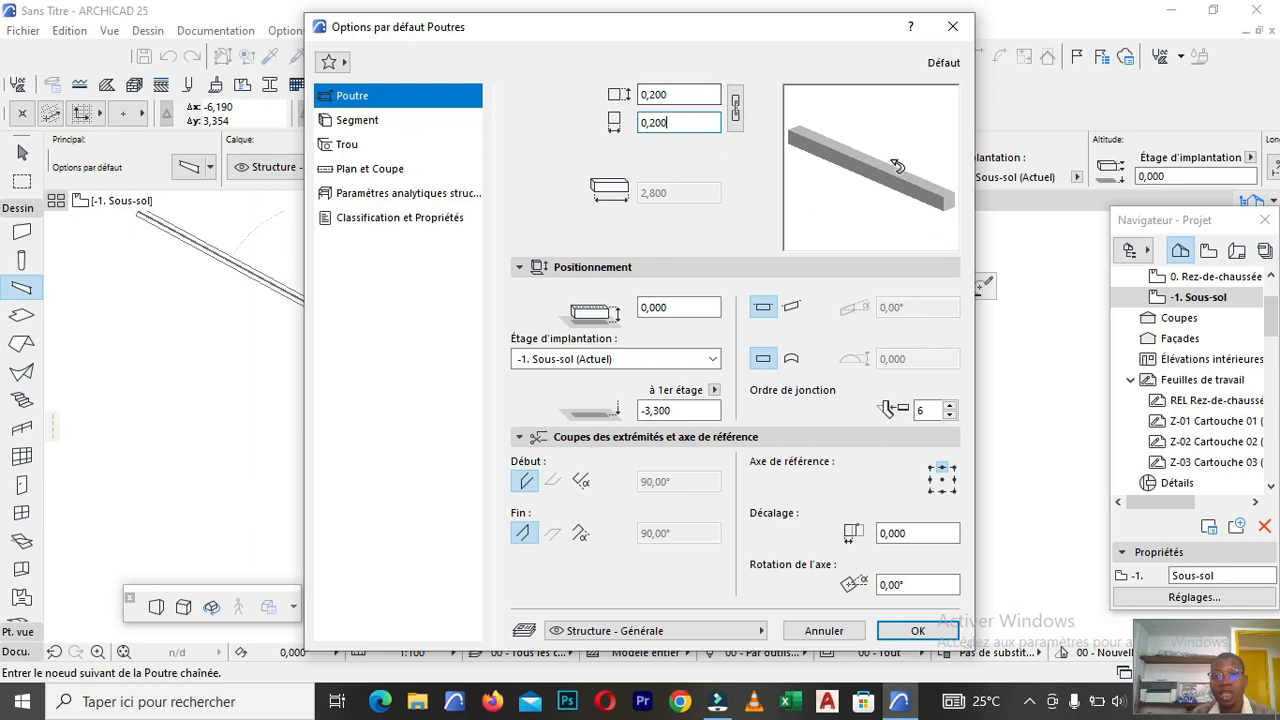
# Set the default beam's height to 0,500, leave the home storey at -1. Sous-sol and confirm the settings.
pyautogui.doubleClick(666, 94)
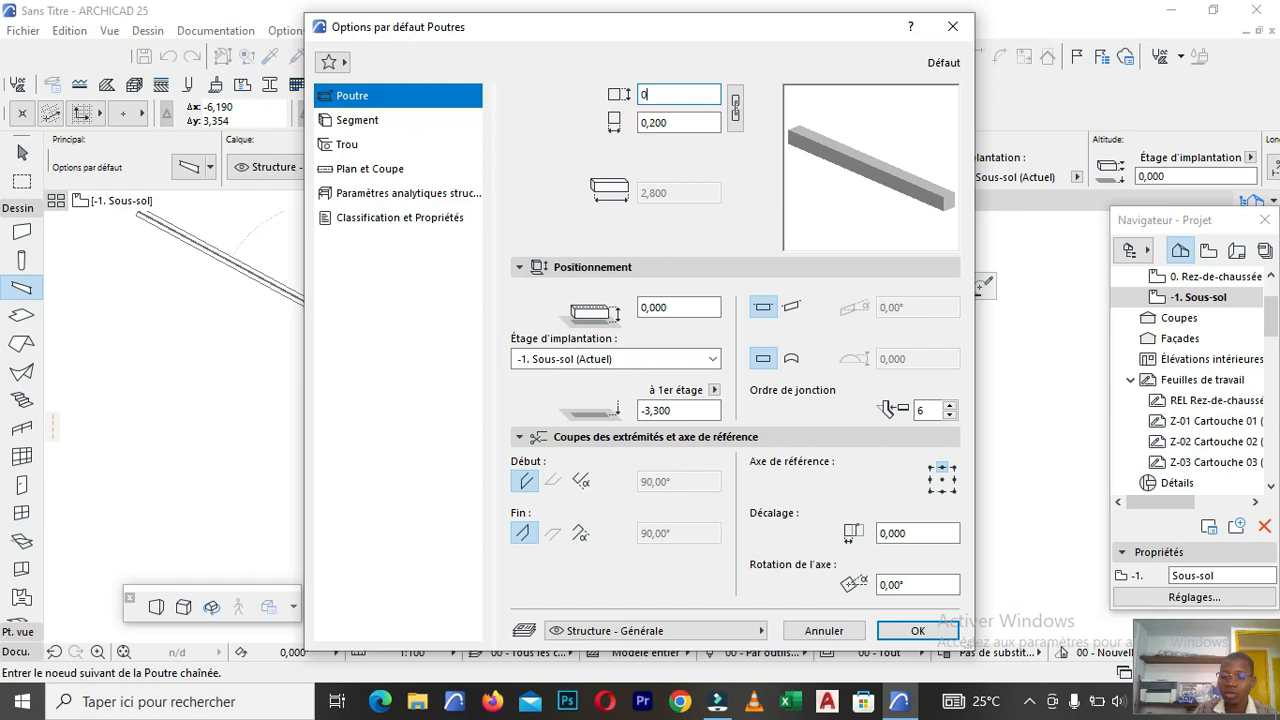
pyautogui.write('0,500')
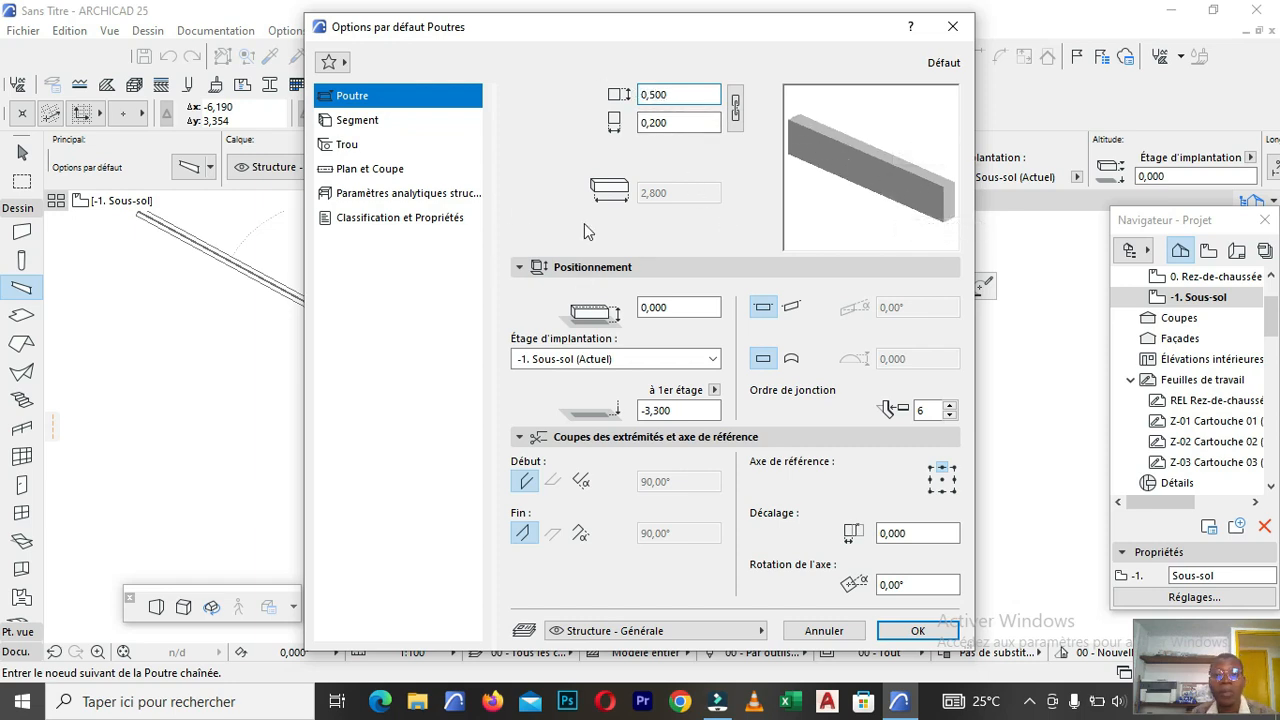
pyautogui.click(705, 360)
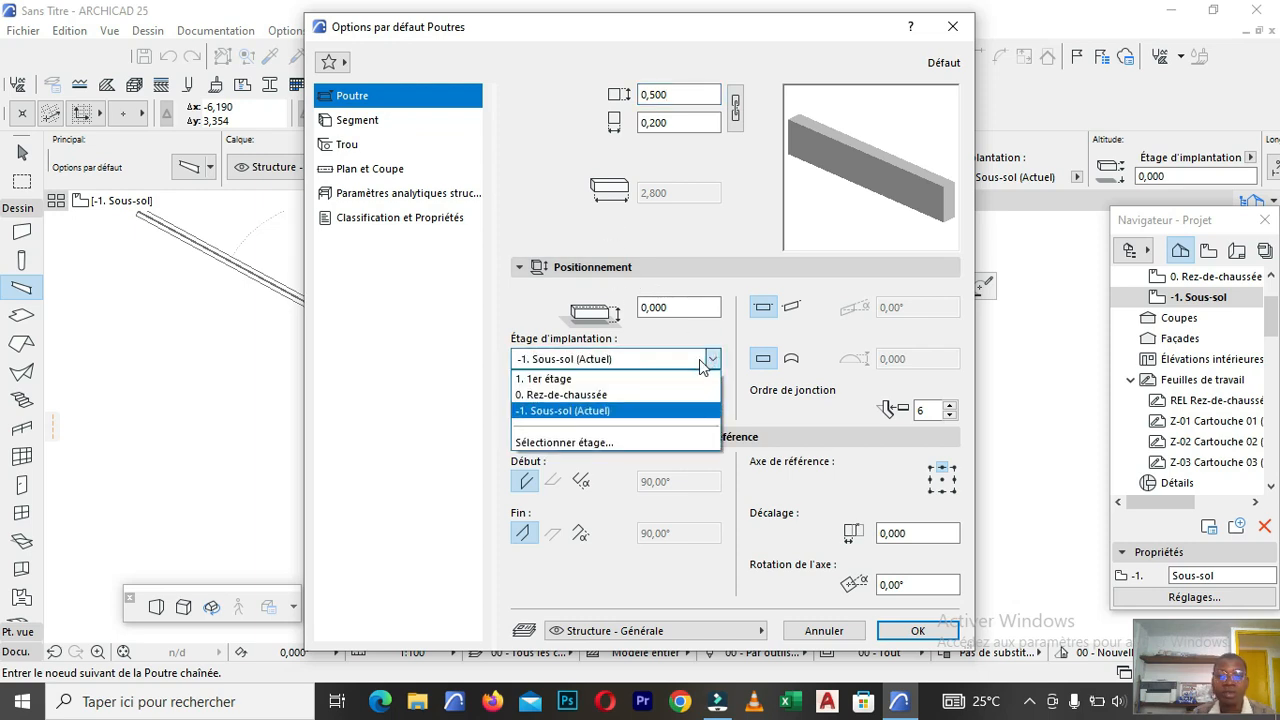
pyautogui.click(705, 360)
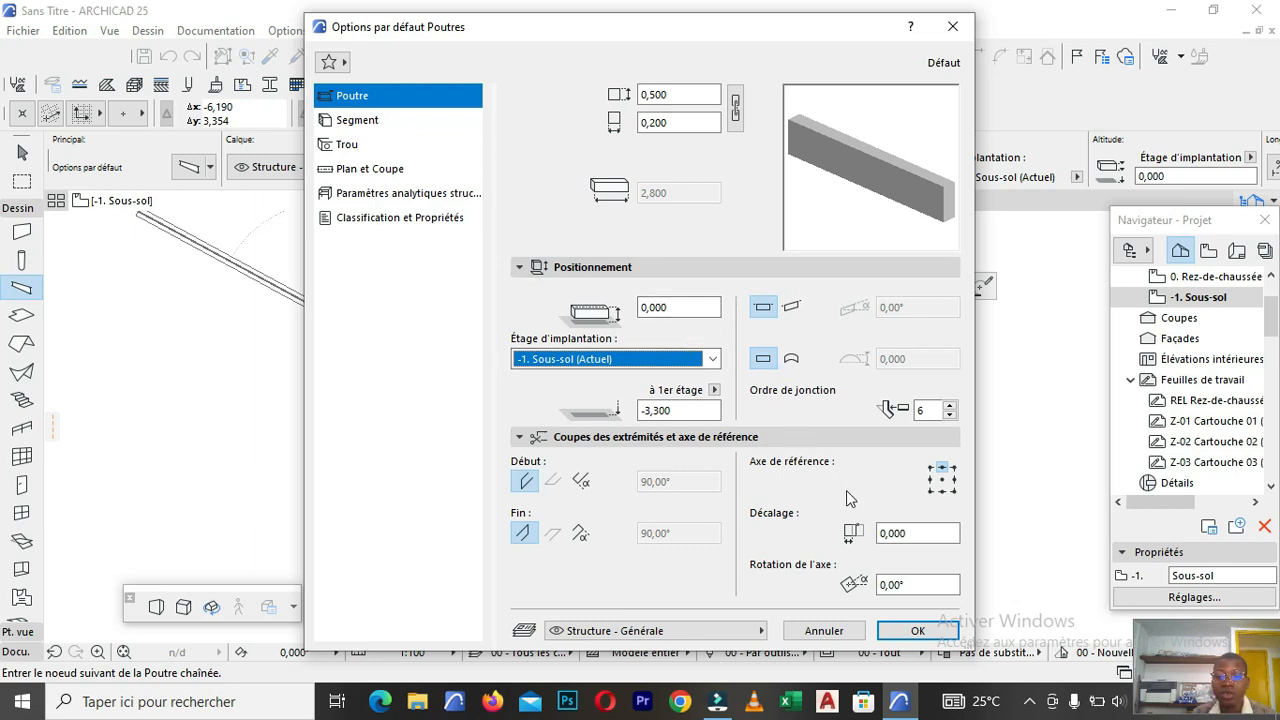
pyautogui.click(915, 630)
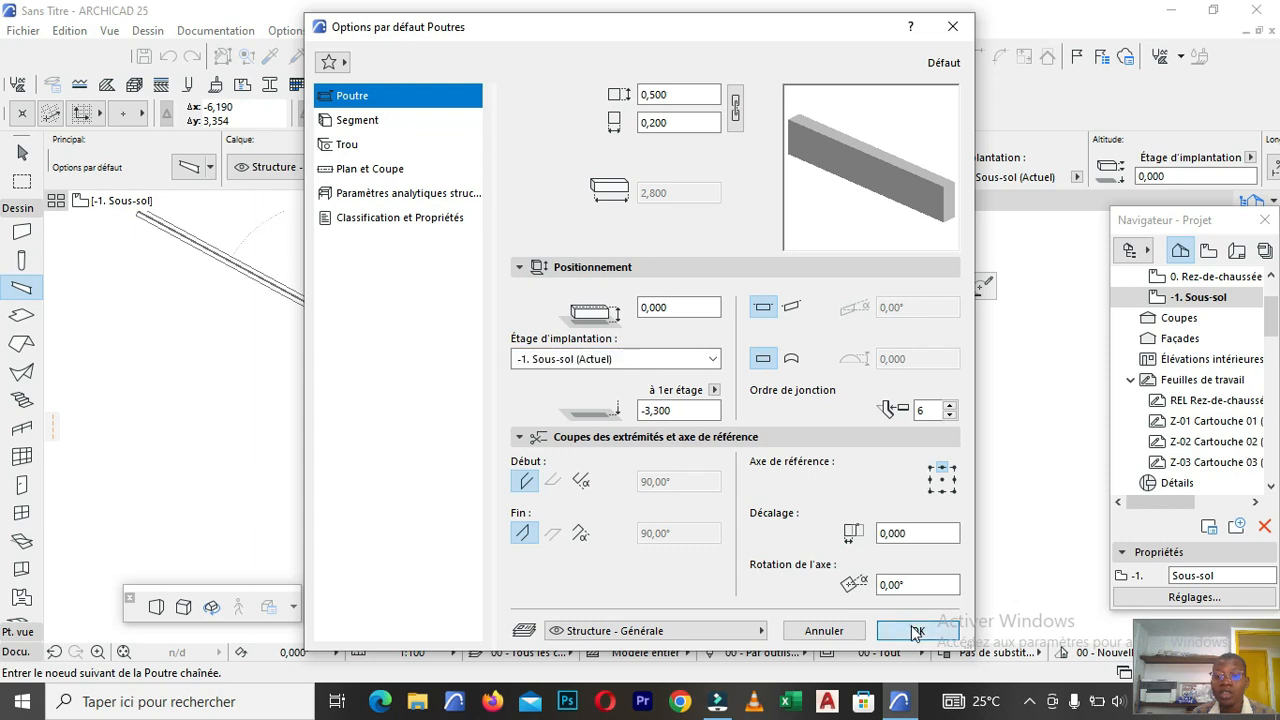
pyautogui.click(328, 315)
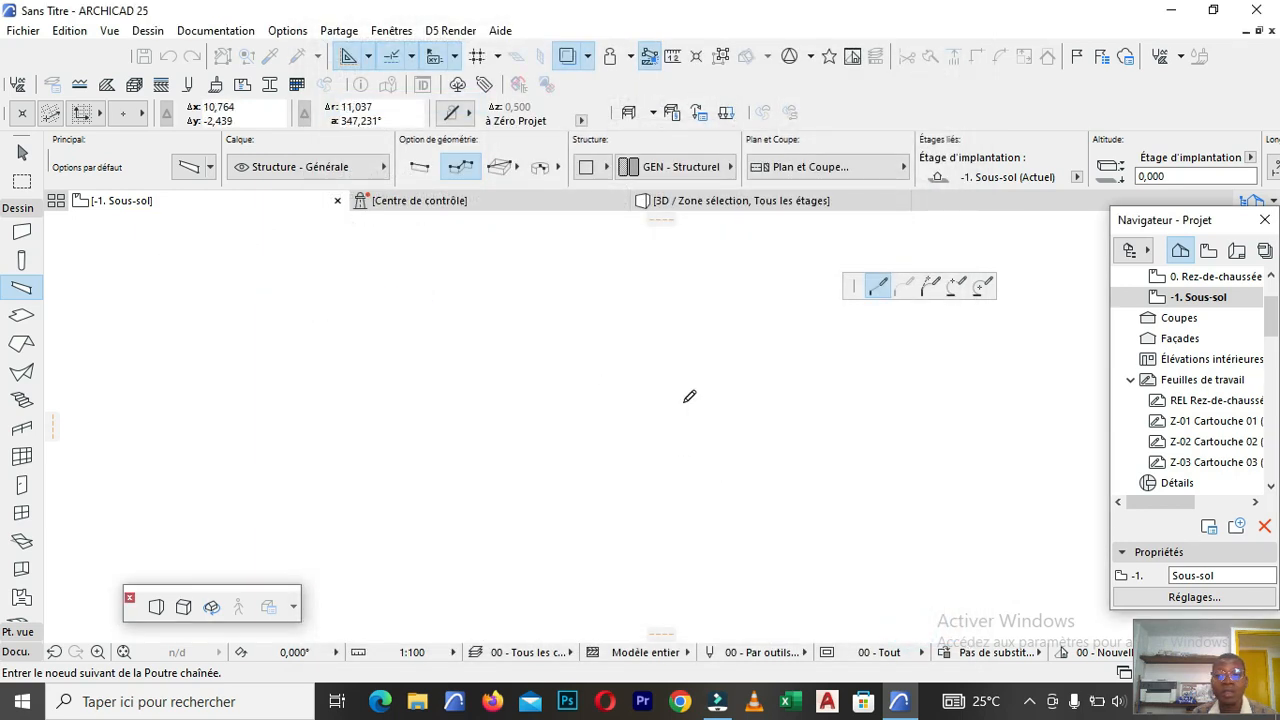
pyautogui.scroll(-3, 614, 384)
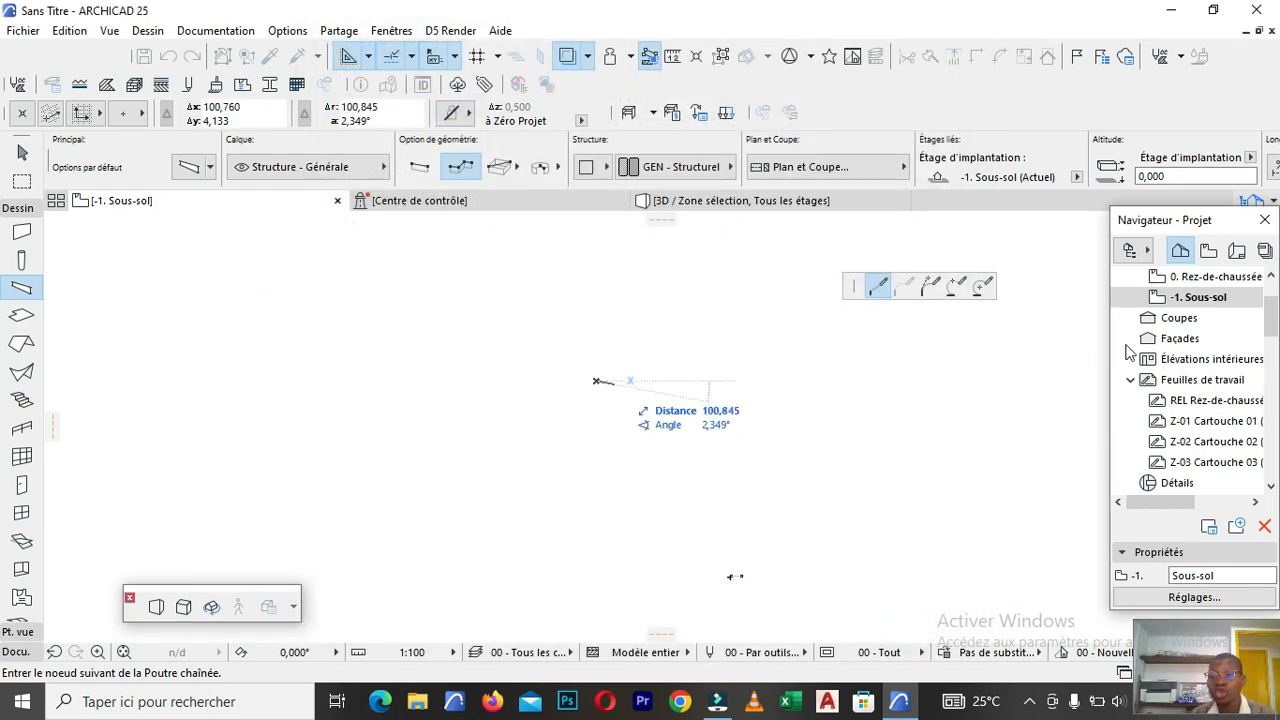
pyautogui.scroll(-2, 579, 347)
pyautogui.scroll(3, 603, 294)
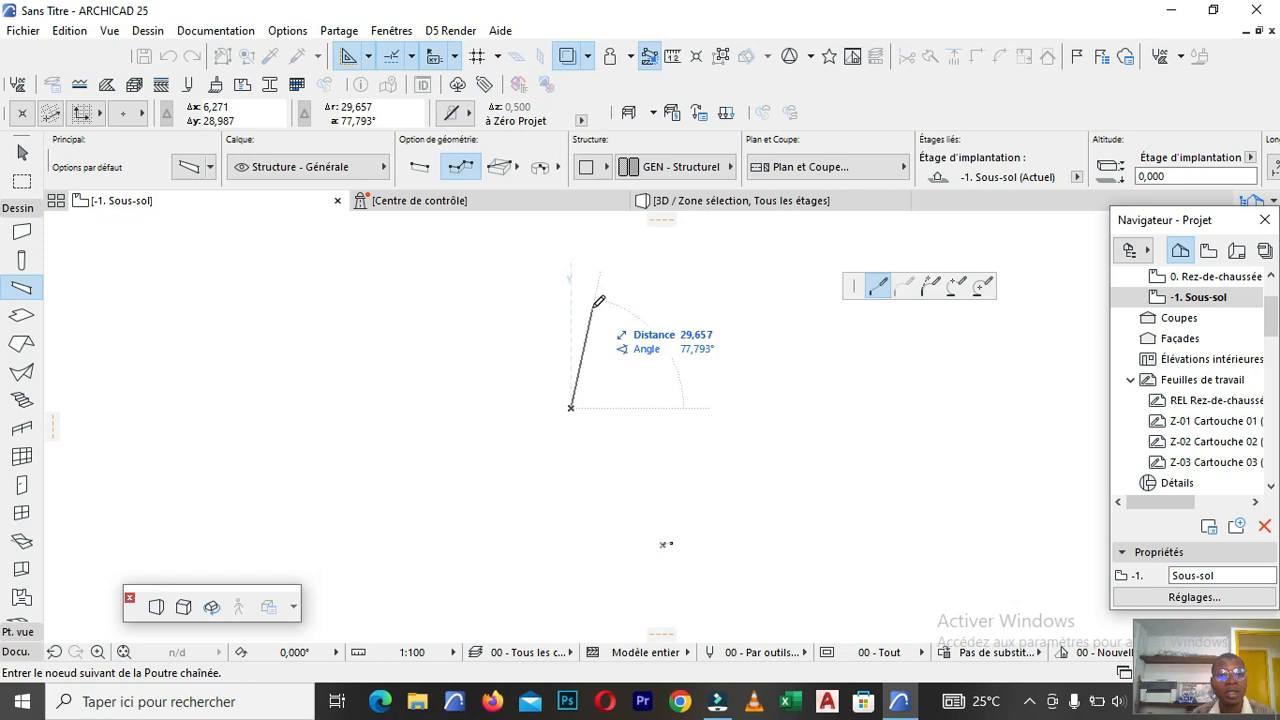
pyautogui.scroll(3, 576, 311)
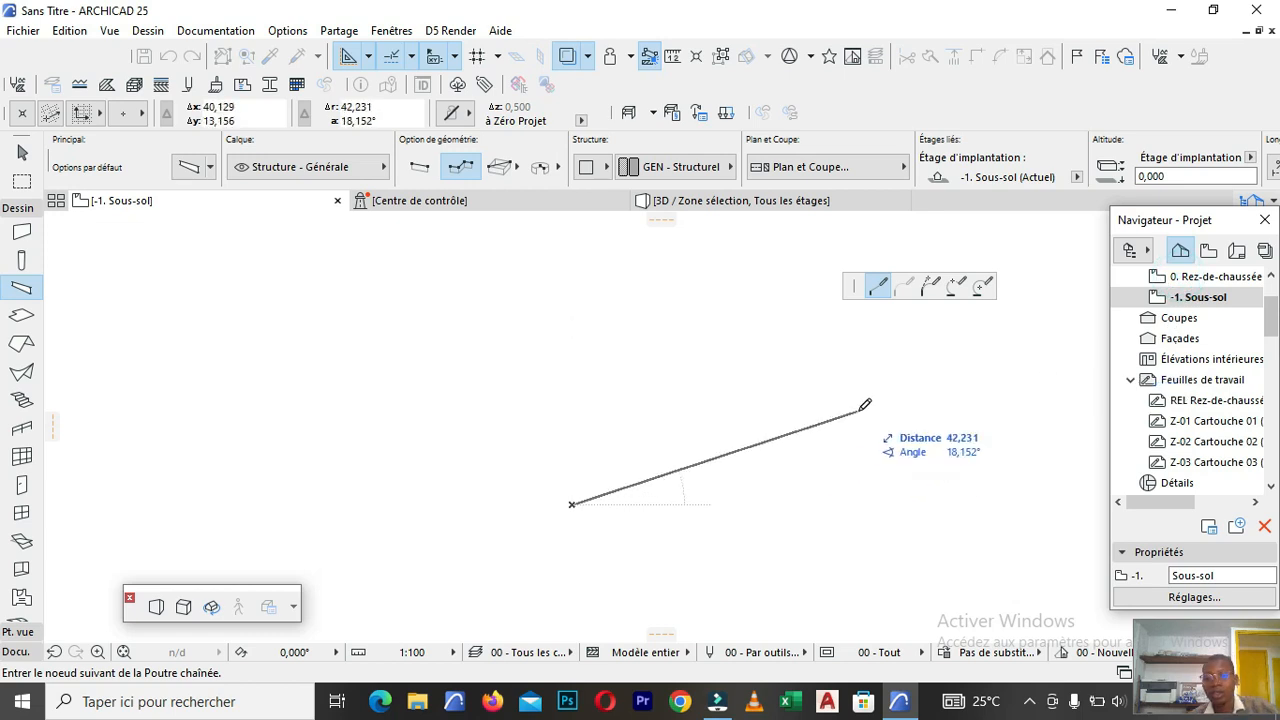
# Open the 0. Rez-de-chaussée floor plan and examine the dimensioned walls and corner columns.
pyautogui.click(1198, 280)
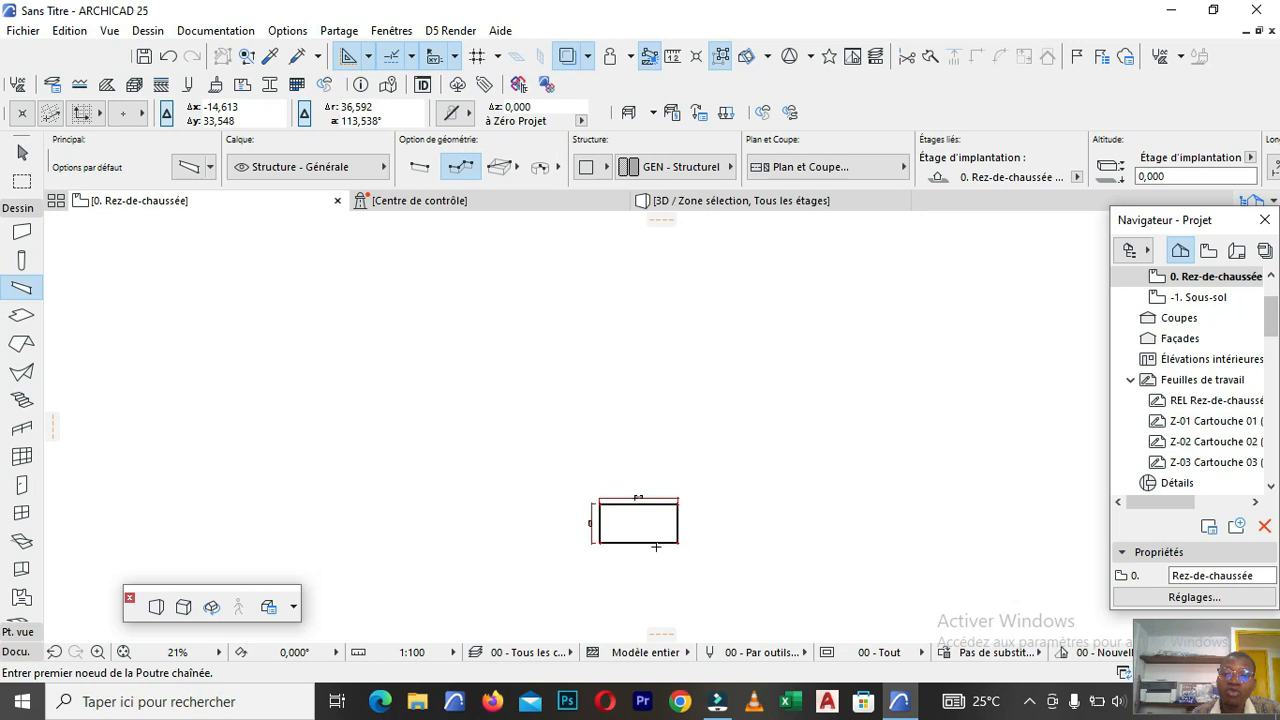
pyautogui.scroll(3, 606, 536)
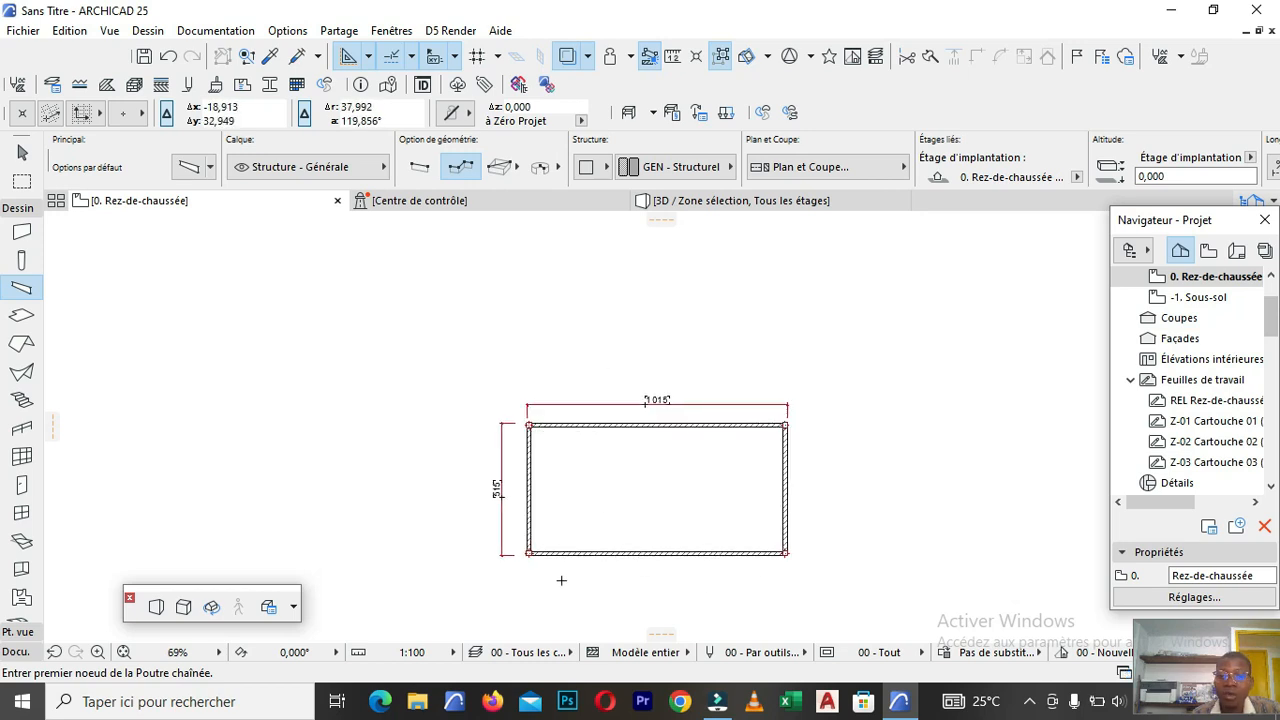
pyautogui.scroll(3, 582, 521)
pyautogui.scroll(2, 582, 521)
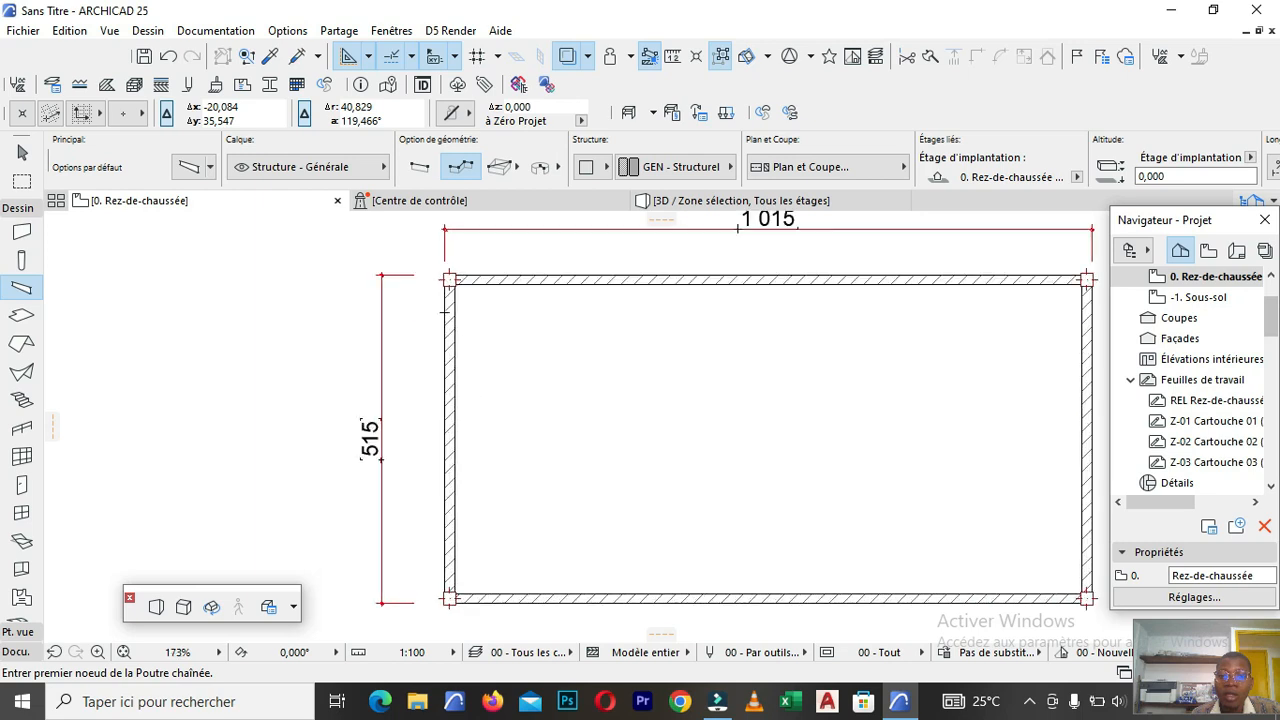
pyautogui.scroll(-5, 436, 319)
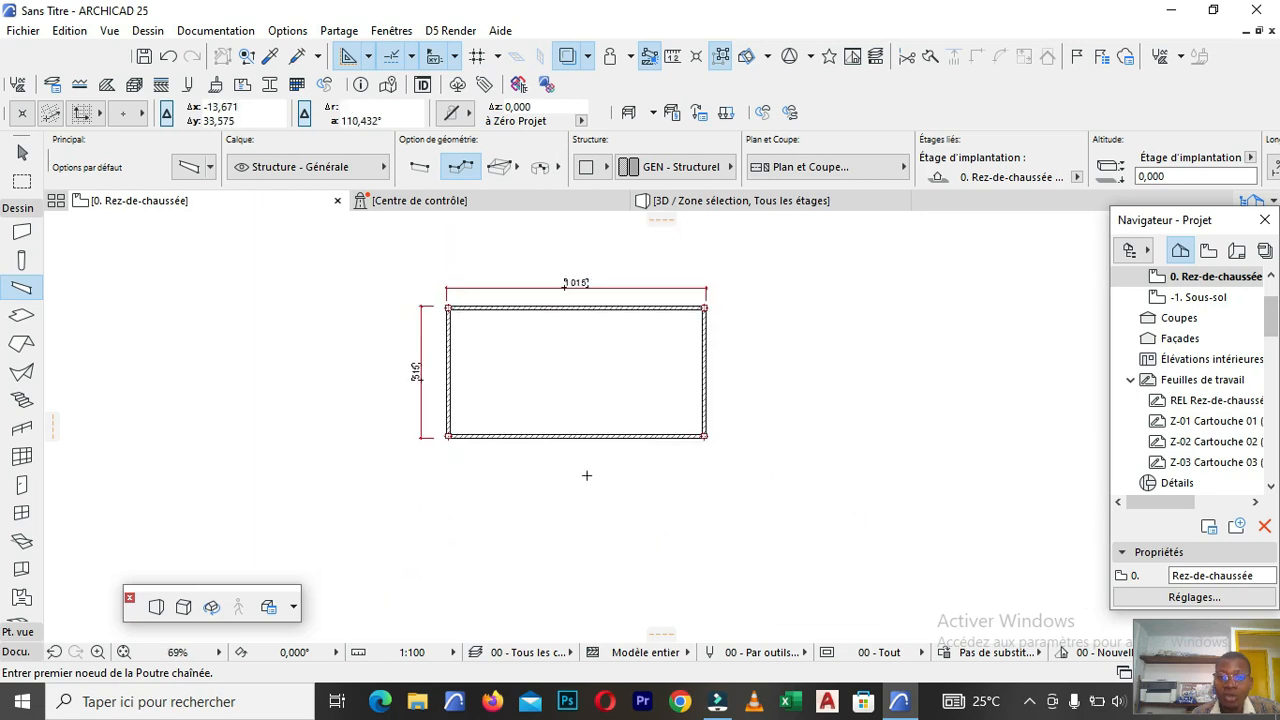
pyautogui.scroll(3, 587, 471)
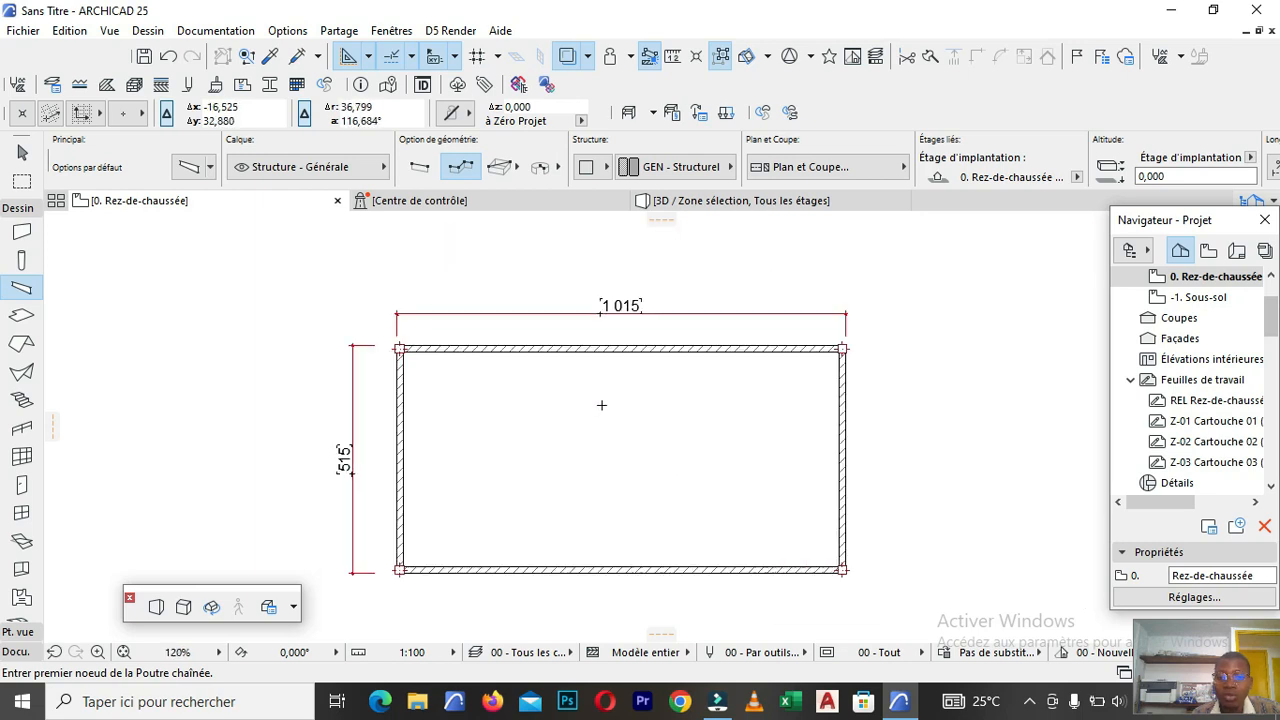
# Try to display the -1. Sous-sol storey as a trace reference from the ground-floor plan.
pyautogui.click(1198, 298)
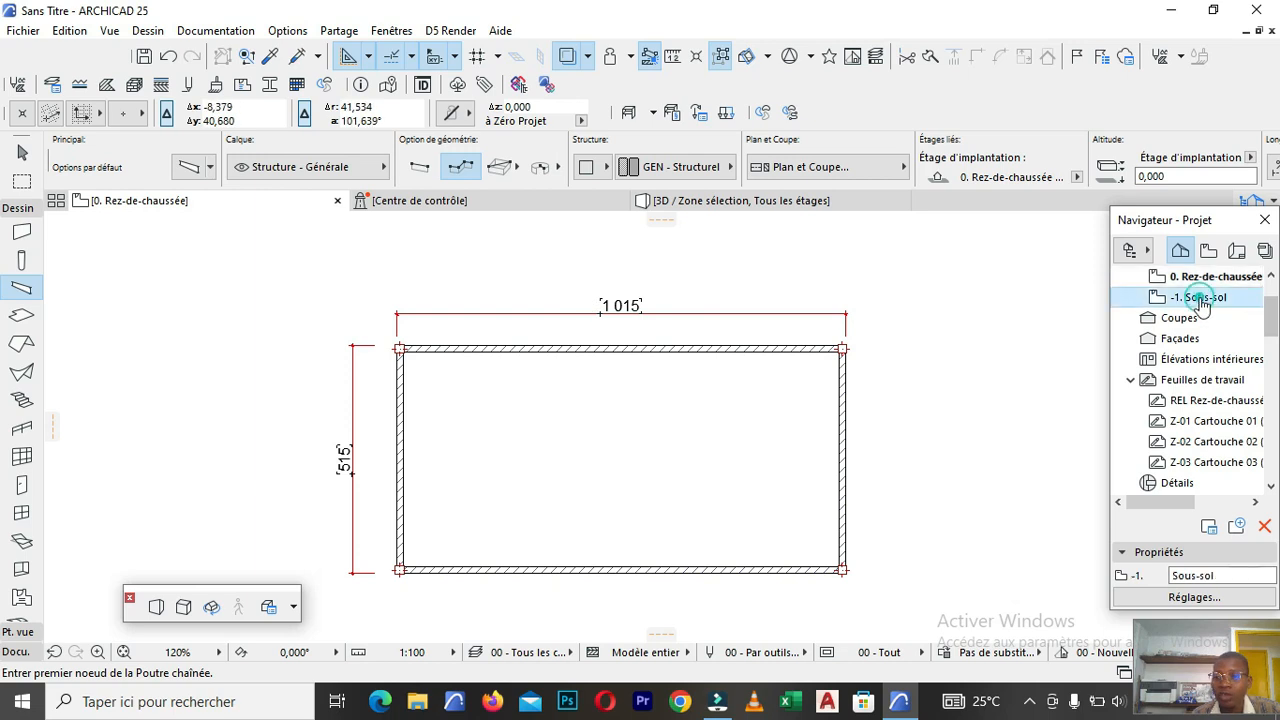
pyautogui.doubleClick(1200, 300)
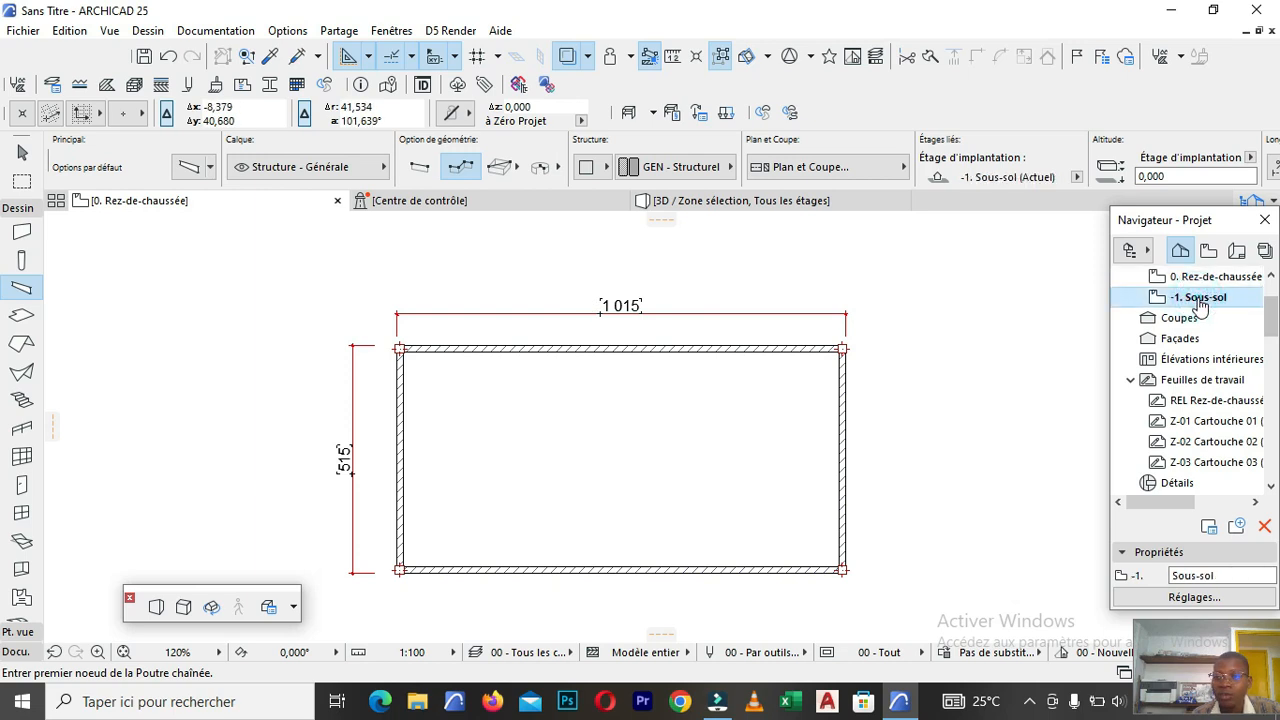
pyautogui.click(1208, 279)
pyautogui.doubleClick(1208, 279)
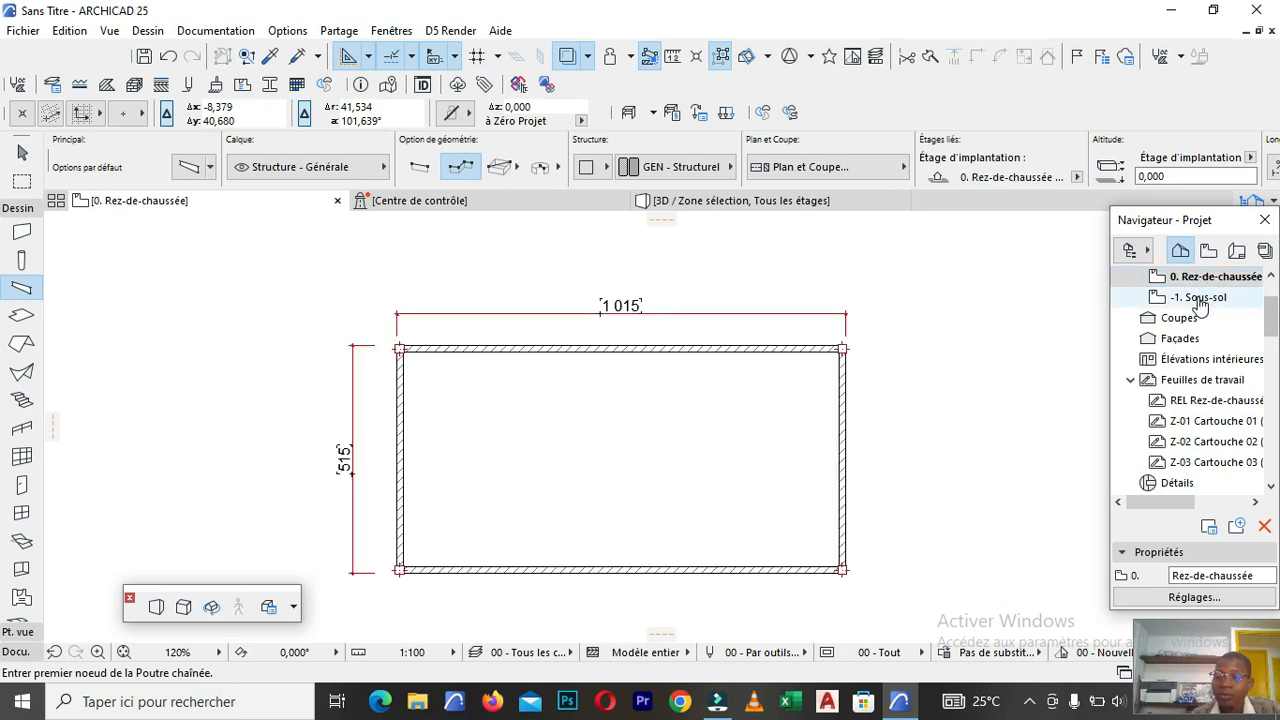
pyautogui.rightClick(1199, 303)
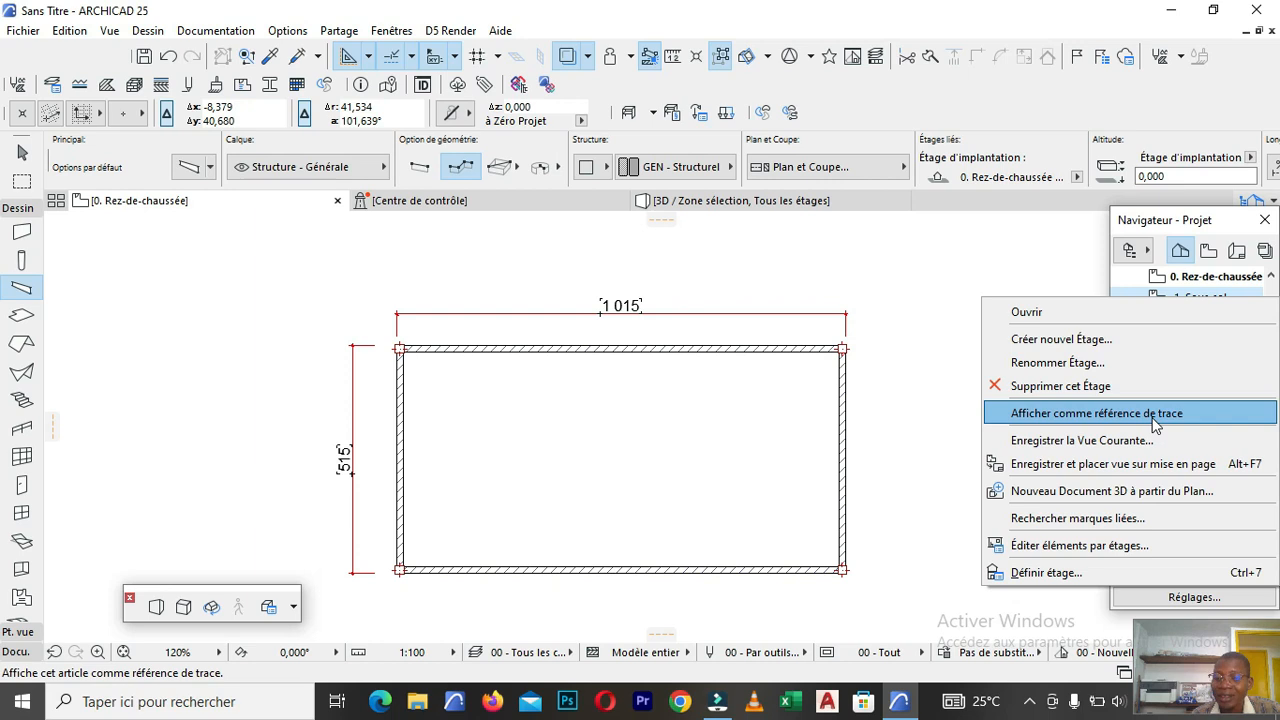
pyautogui.click(1155, 414)
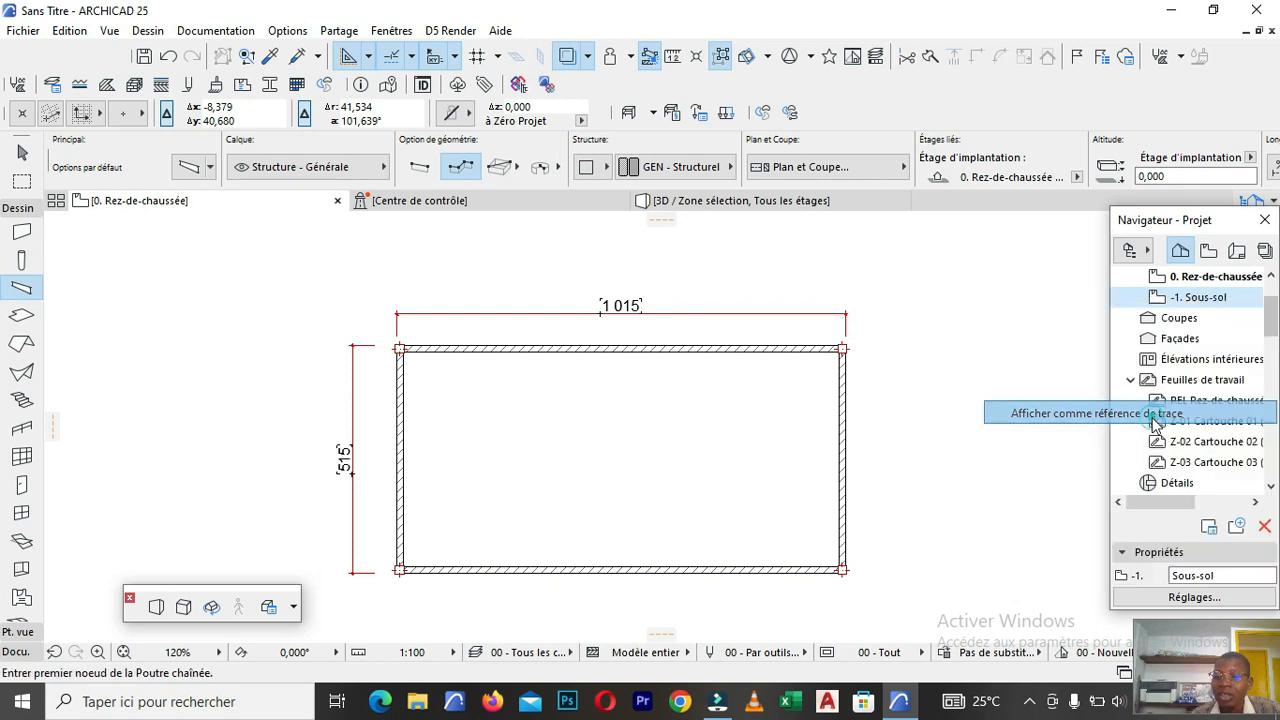
# Open the -1. Sous-sol floor plan and display the 0. Rez-de-chaussée storey as its trace reference.
pyautogui.doubleClick(1214, 305)
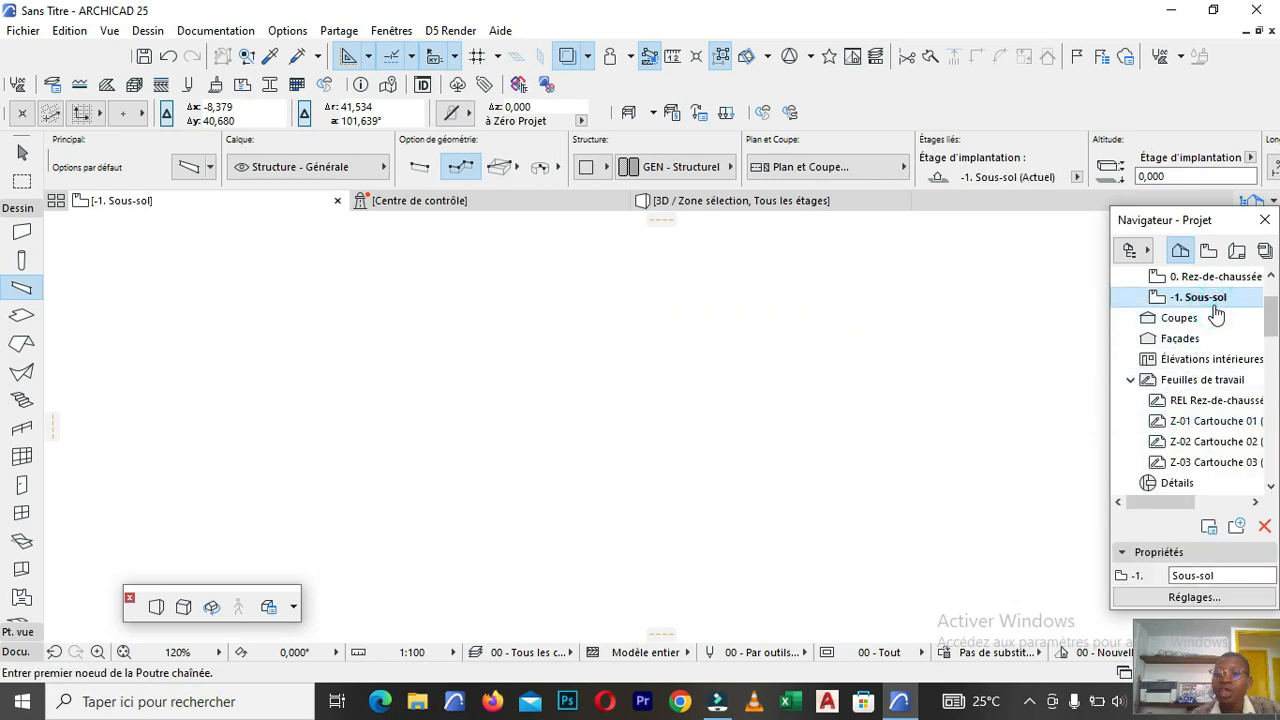
pyautogui.click(1215, 280)
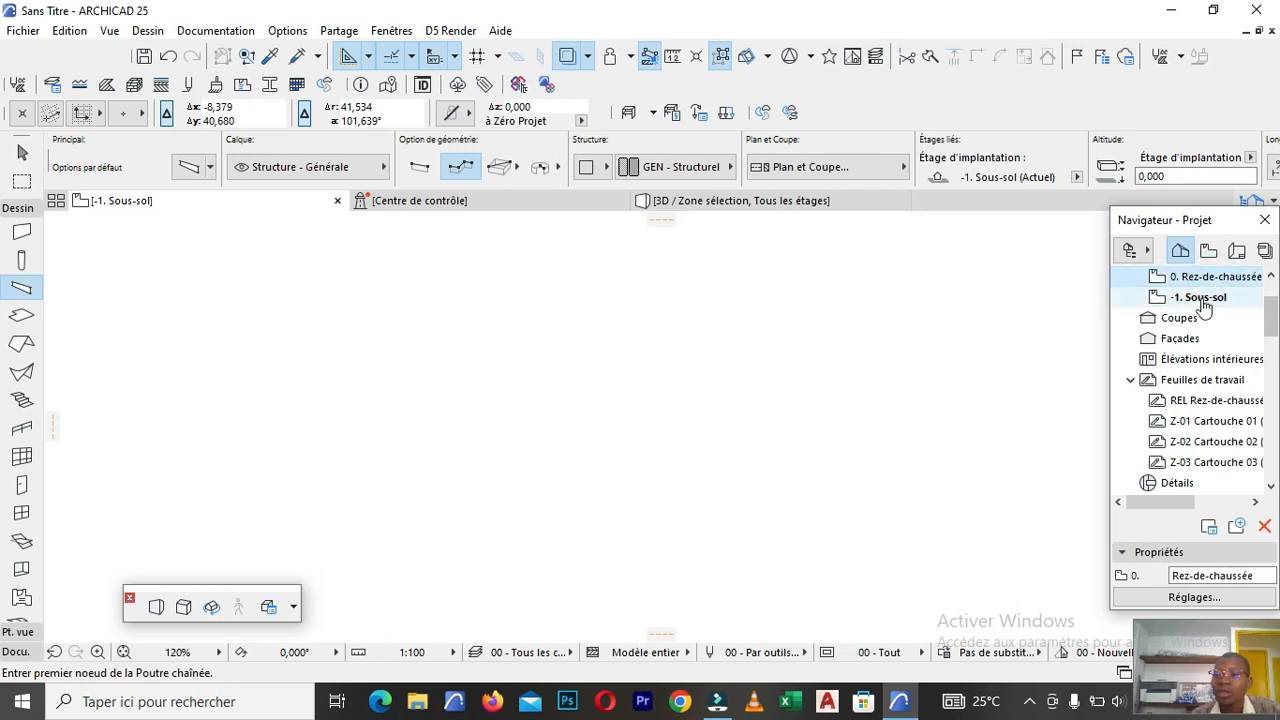
pyautogui.rightClick(1204, 305)
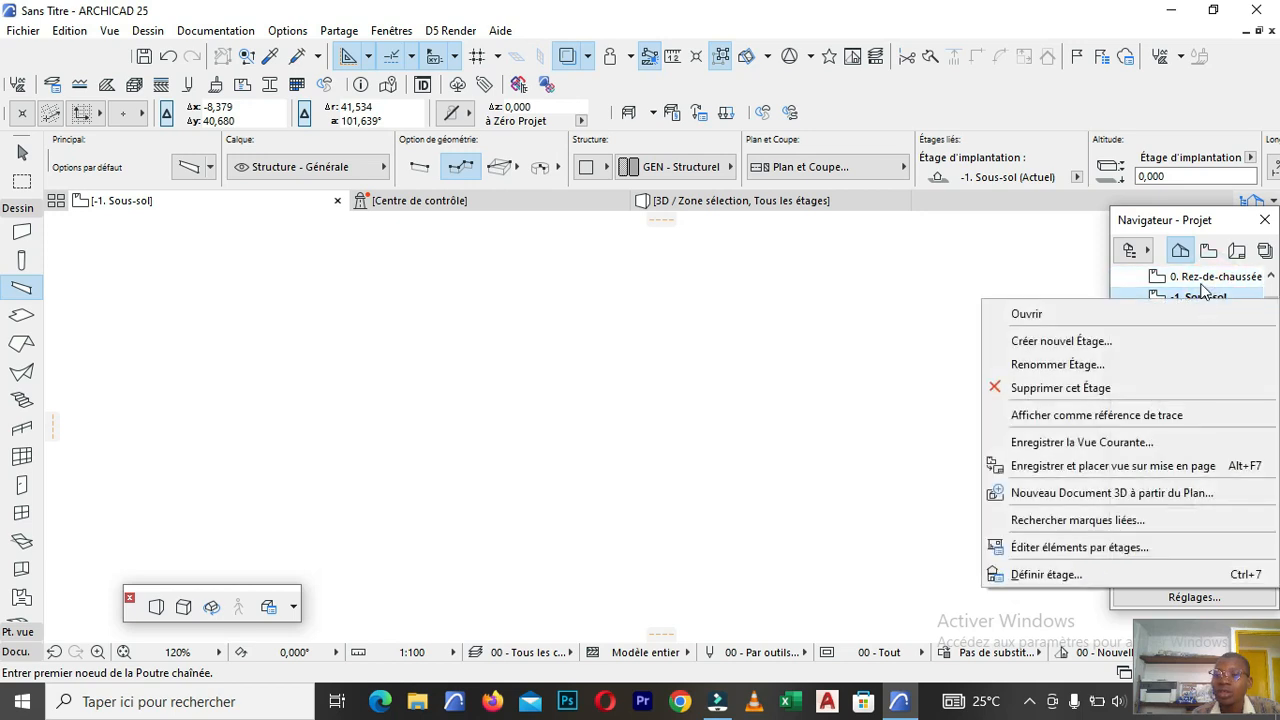
pyautogui.click(1203, 290)
pyautogui.rightClick(1192, 279)
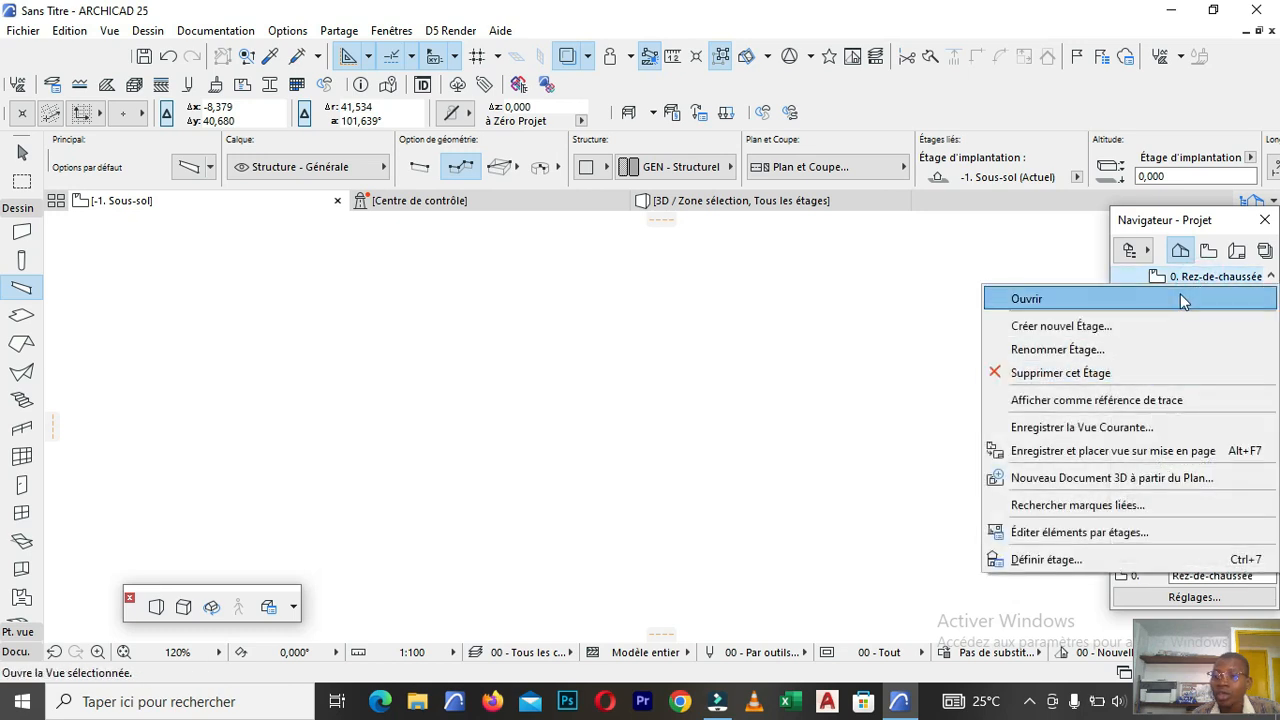
pyautogui.click(831, 274)
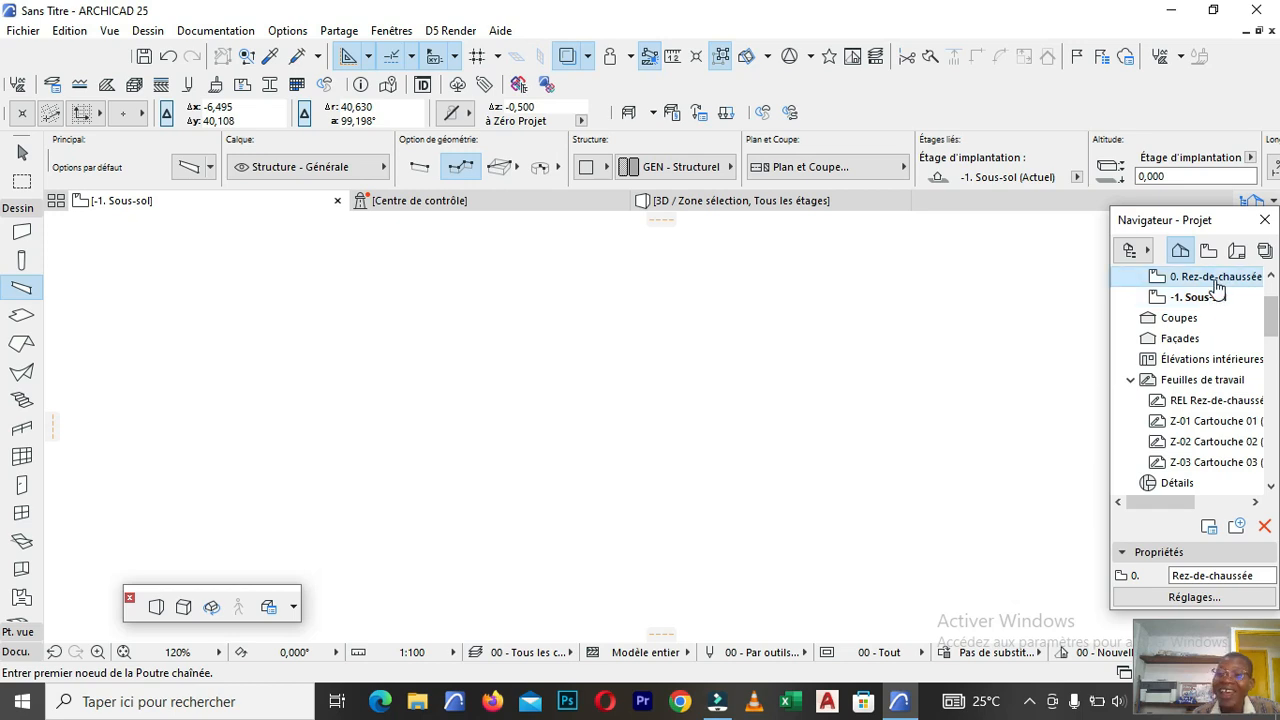
pyautogui.rightClick(1216, 285)
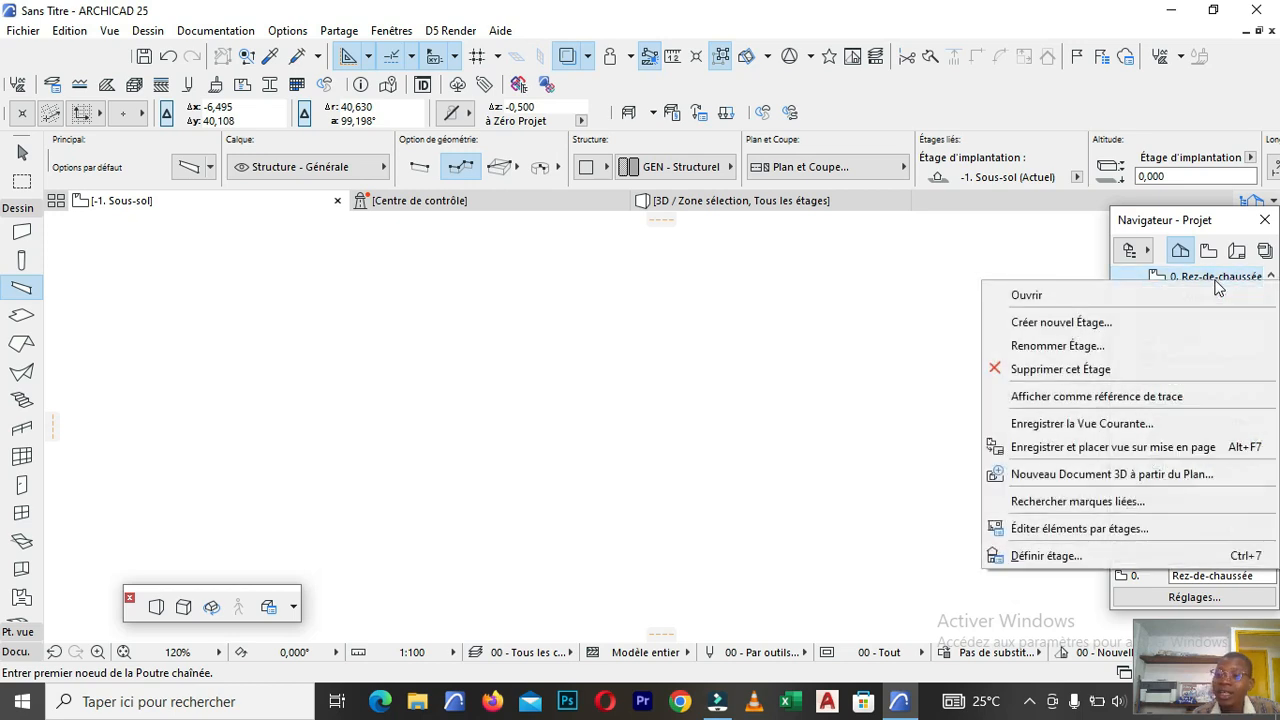
pyautogui.click(1092, 397)
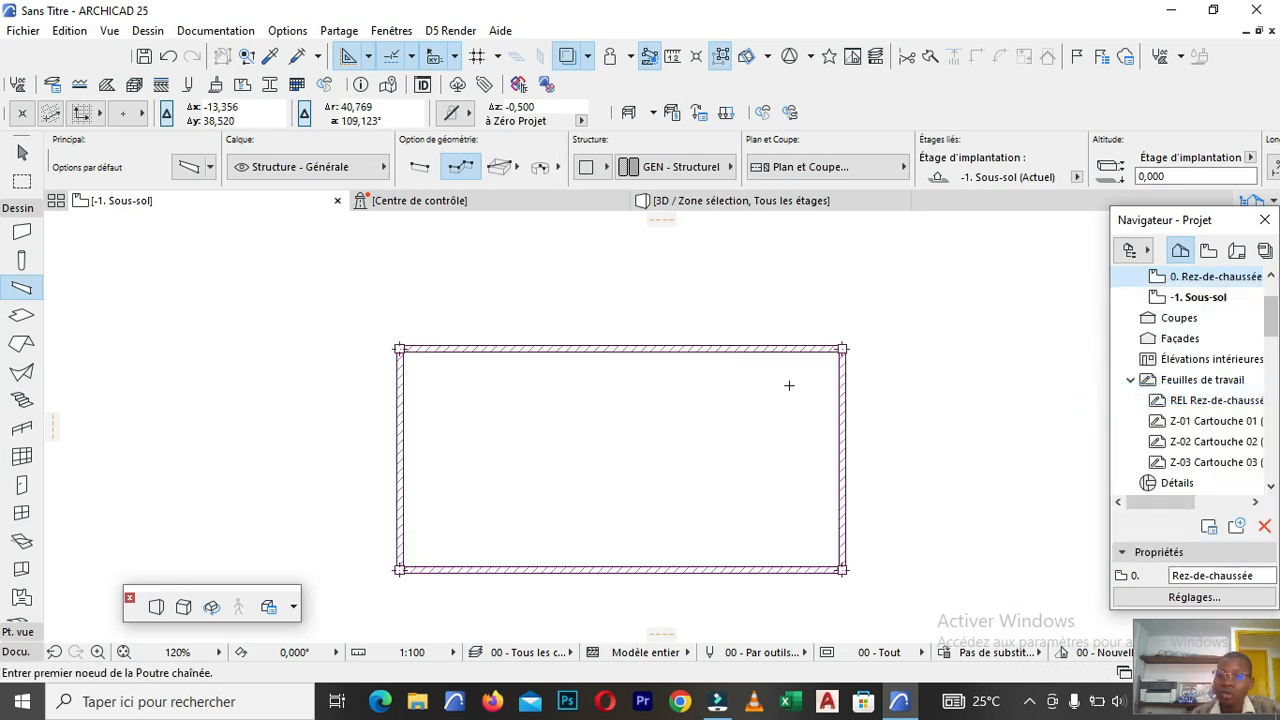
pyautogui.scroll(-2, 789, 385)
pyautogui.scroll(4, 757, 390)
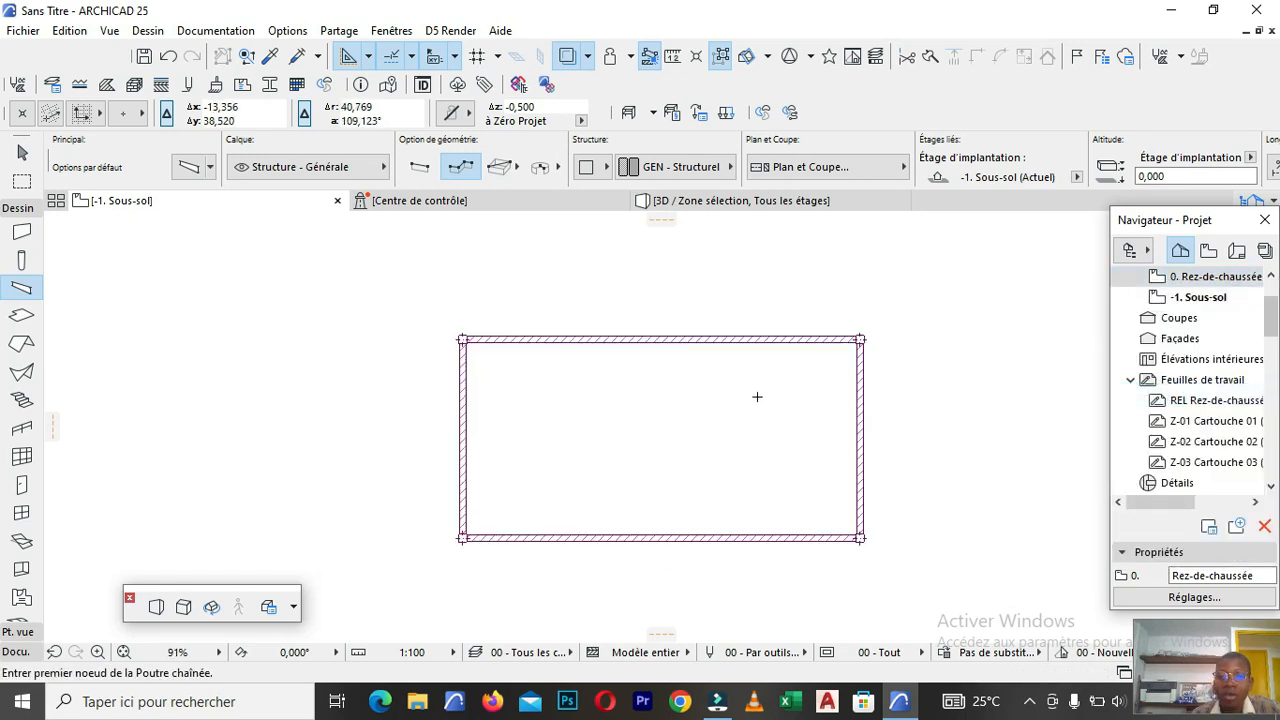
pyautogui.scroll(-1, 451, 295)
pyautogui.scroll(-2, 420, 330)
pyautogui.scroll(5, 366, 282)
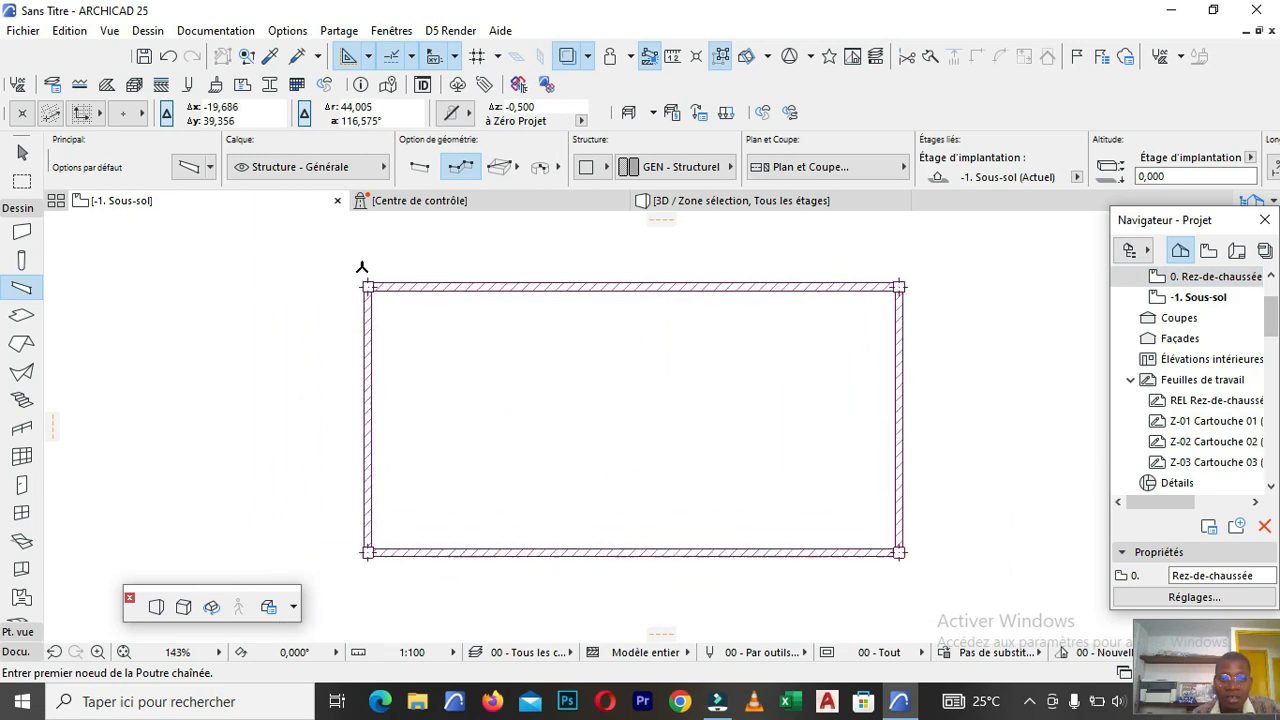
pyautogui.scroll(-5, 376, 310)
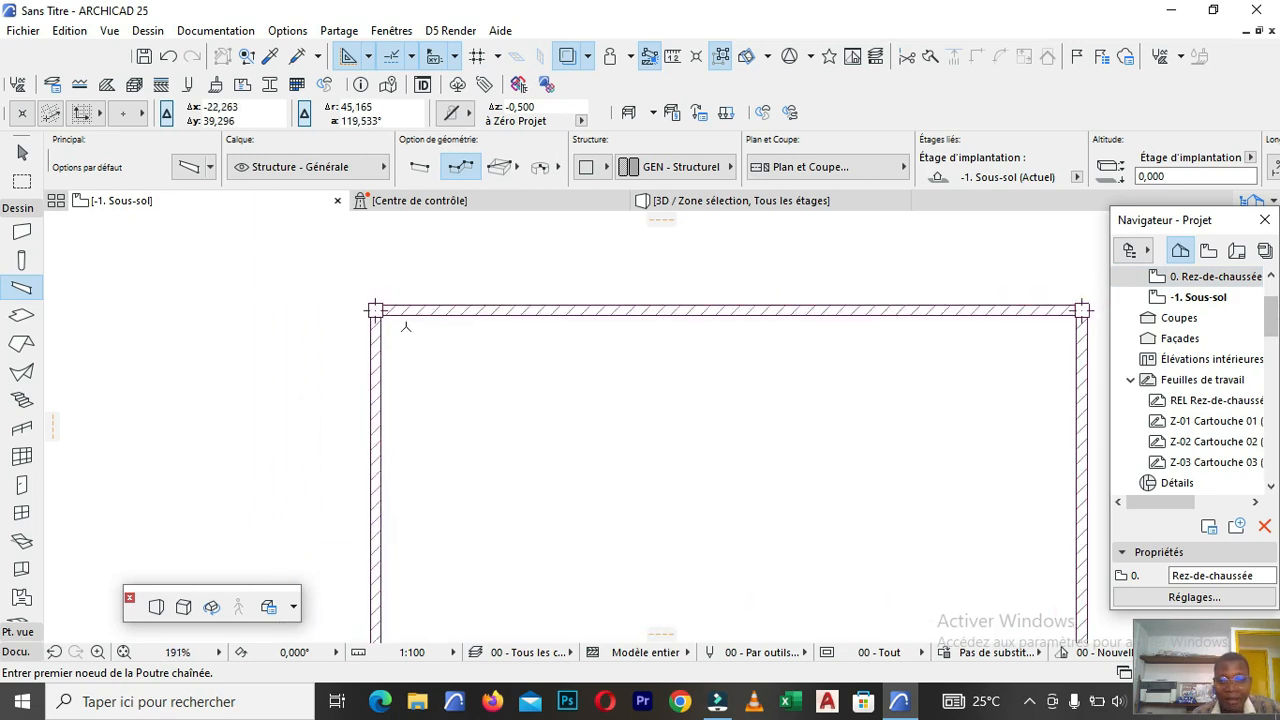
# Draw the first beam, about 10 m long, along the upper wall from the upper-left column's centre to the upper-right column's centre.
pyautogui.scroll(-3, 563, 391)
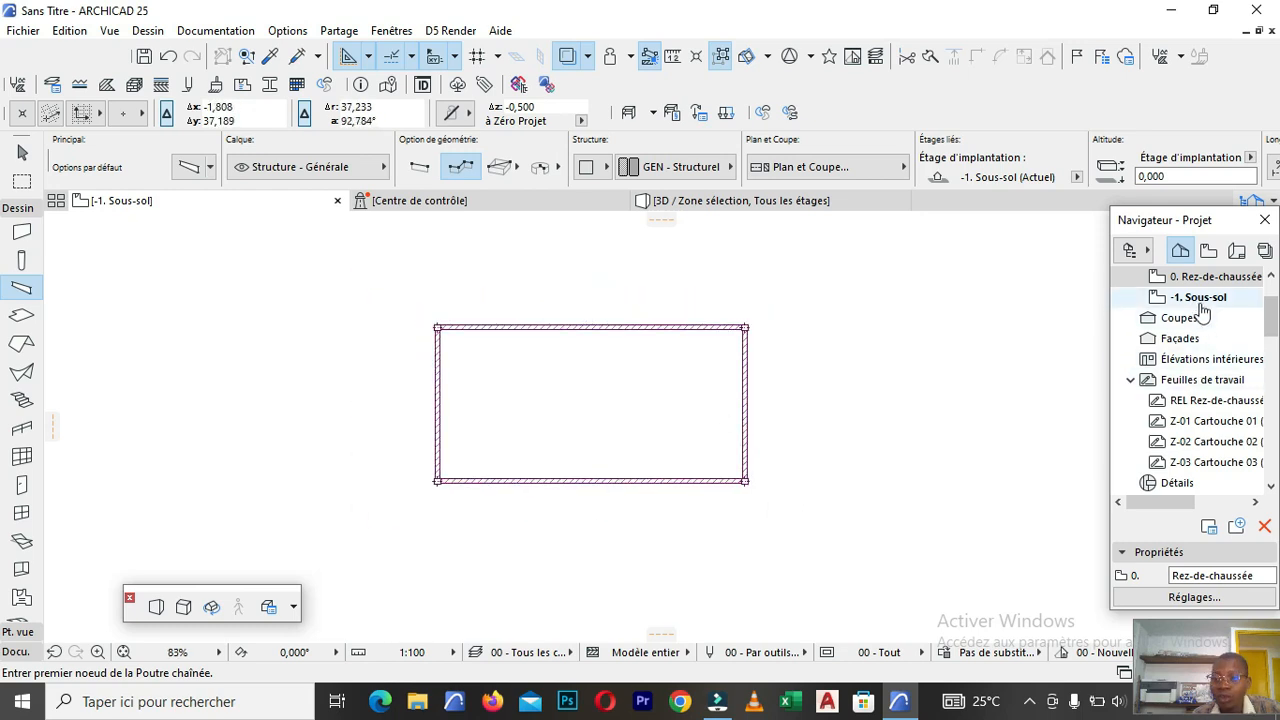
pyautogui.scroll(6, 460, 290)
pyautogui.scroll(8, 369, 293)
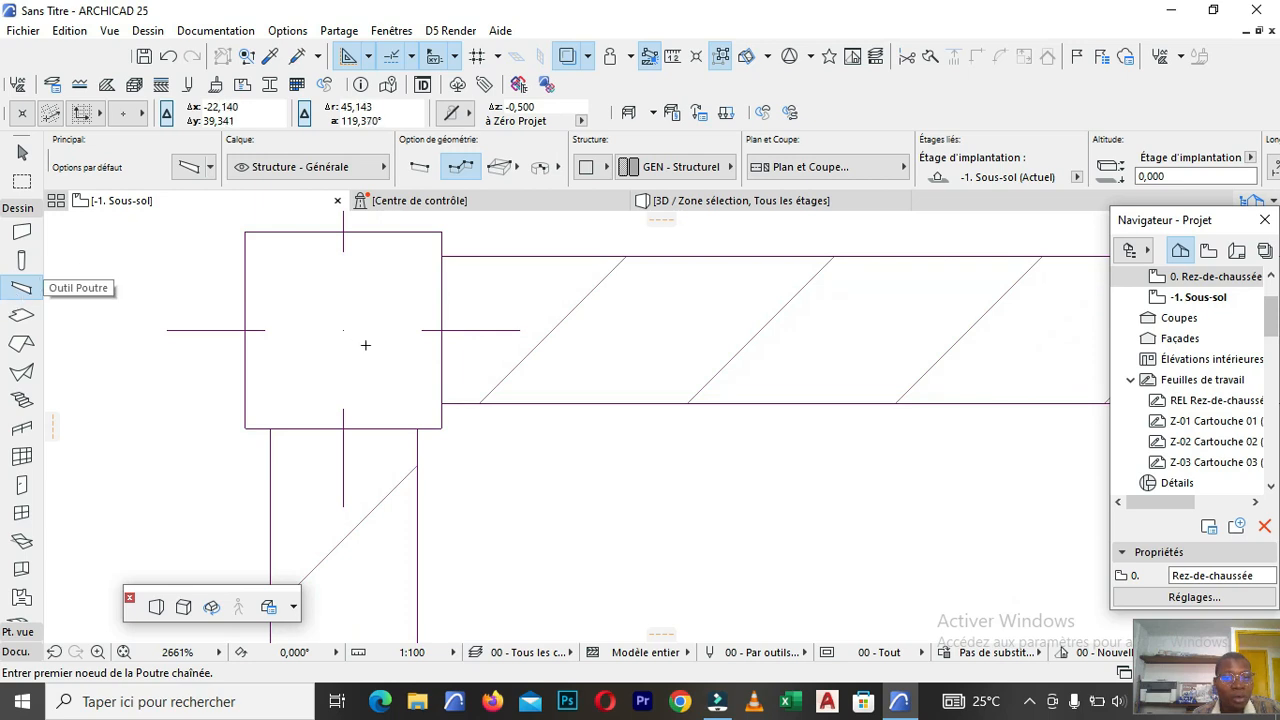
pyautogui.click(343, 329)
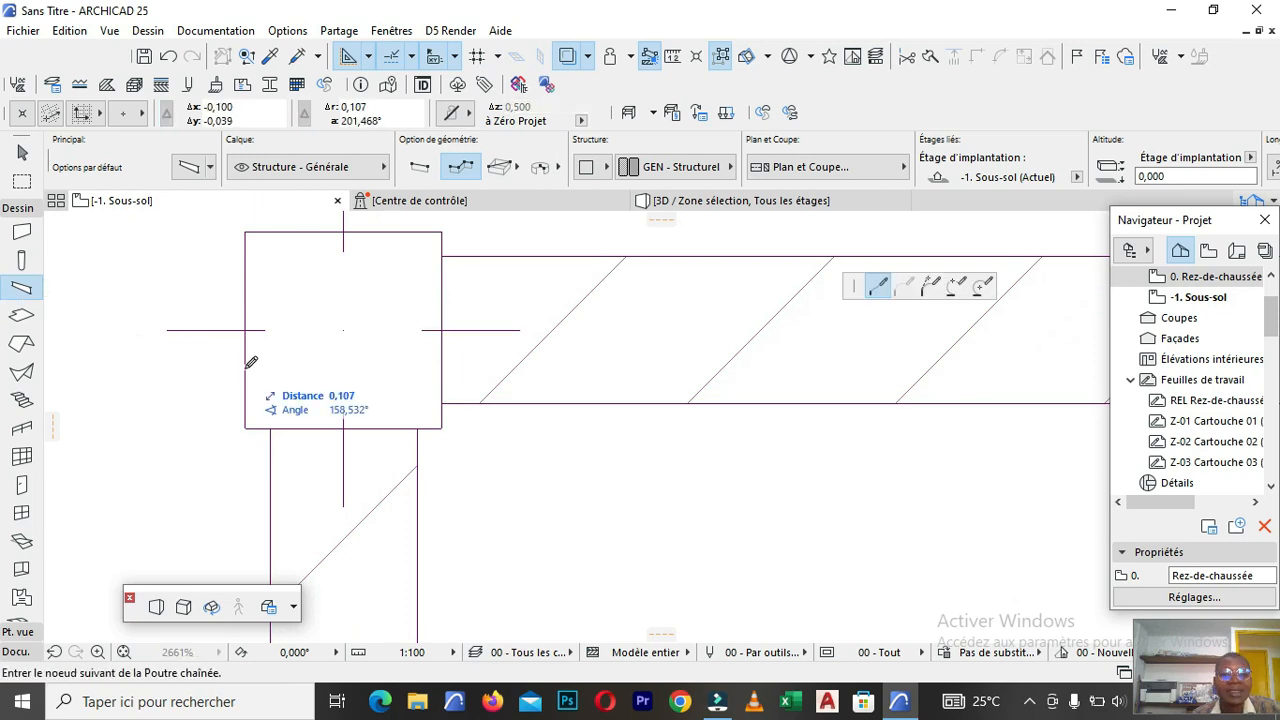
pyautogui.scroll(-9, 410, 333)
pyautogui.scroll(-2, 604, 350)
pyautogui.scroll(4, 908, 337)
pyautogui.scroll(-2, 702, 372)
pyautogui.scroll(5, 926, 356)
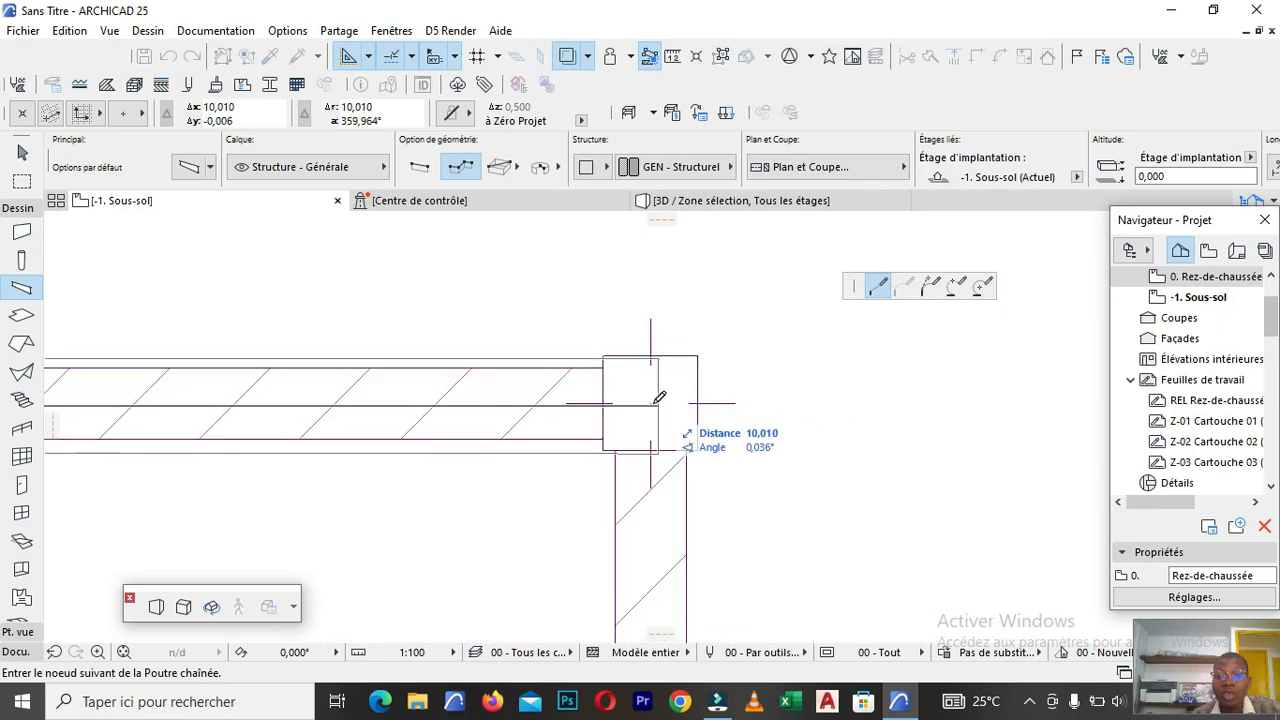
pyautogui.click(651, 401)
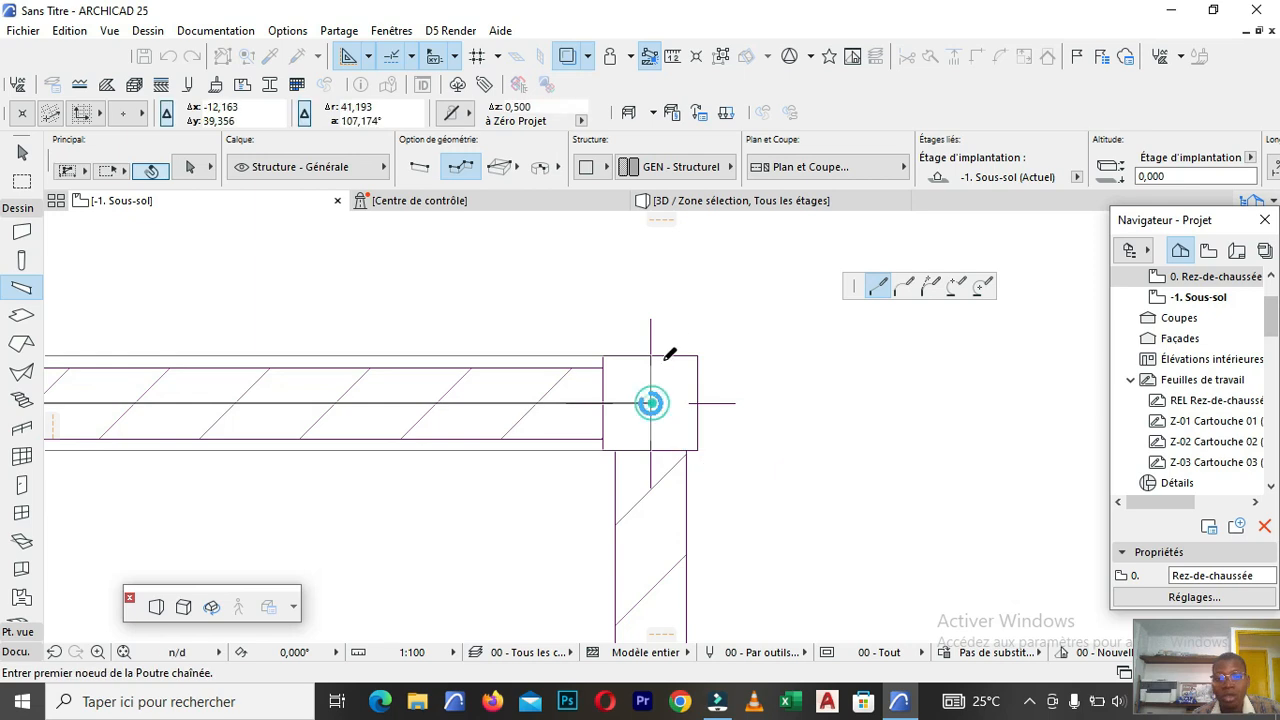
# Continue the beam chain 5,000 down the right wall to the lower-right column's centre.
pyautogui.scroll(-3, 706, 318)
pyautogui.scroll(-4, 708, 331)
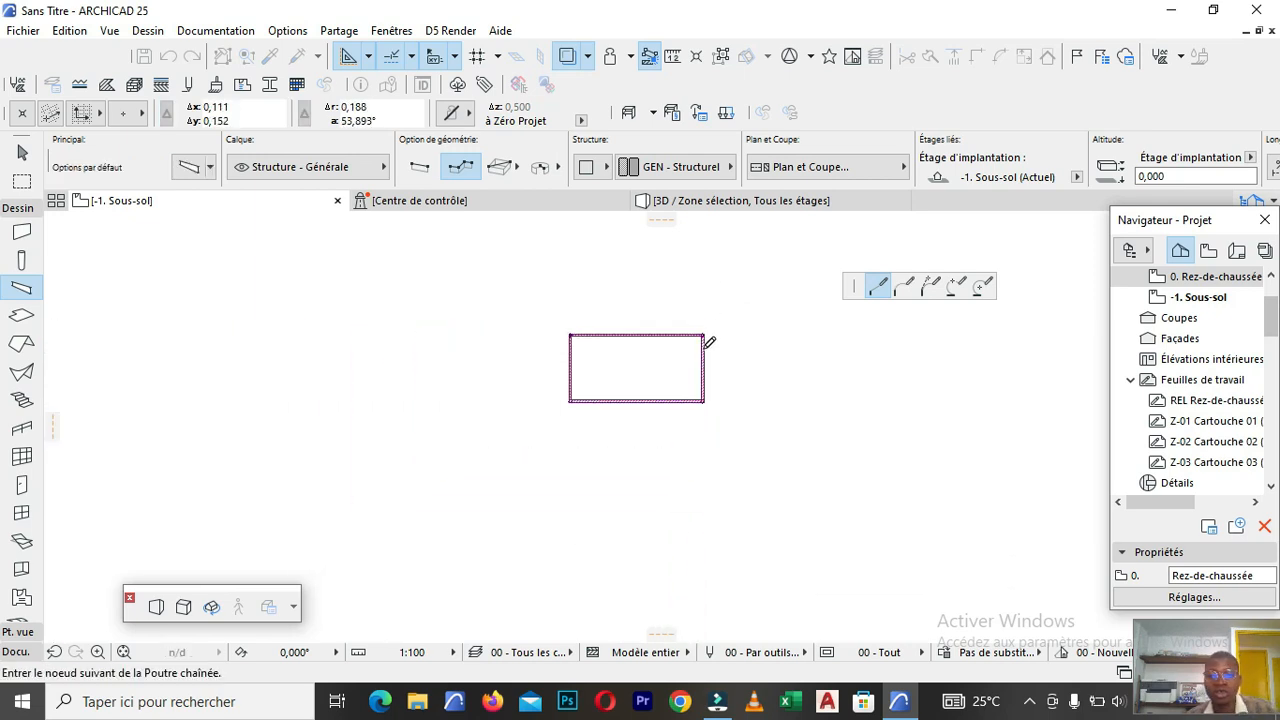
pyautogui.scroll(2, 702, 343)
pyautogui.scroll(4, 709, 412)
pyautogui.scroll(3, 720, 390)
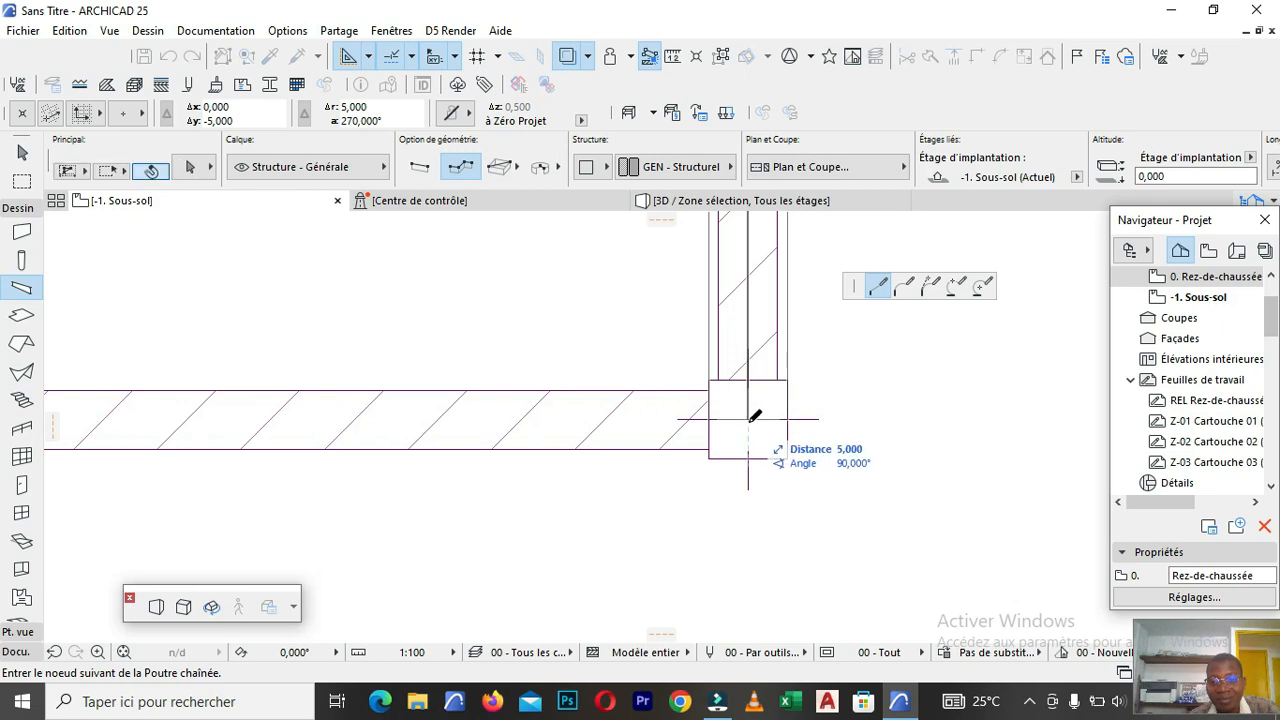
pyautogui.click(749, 418)
# Extend the beam chain about 10 m along the lower wall to the lower-left column's centre.
pyautogui.scroll(-4, 740, 420)
pyautogui.scroll(5, 384, 413)
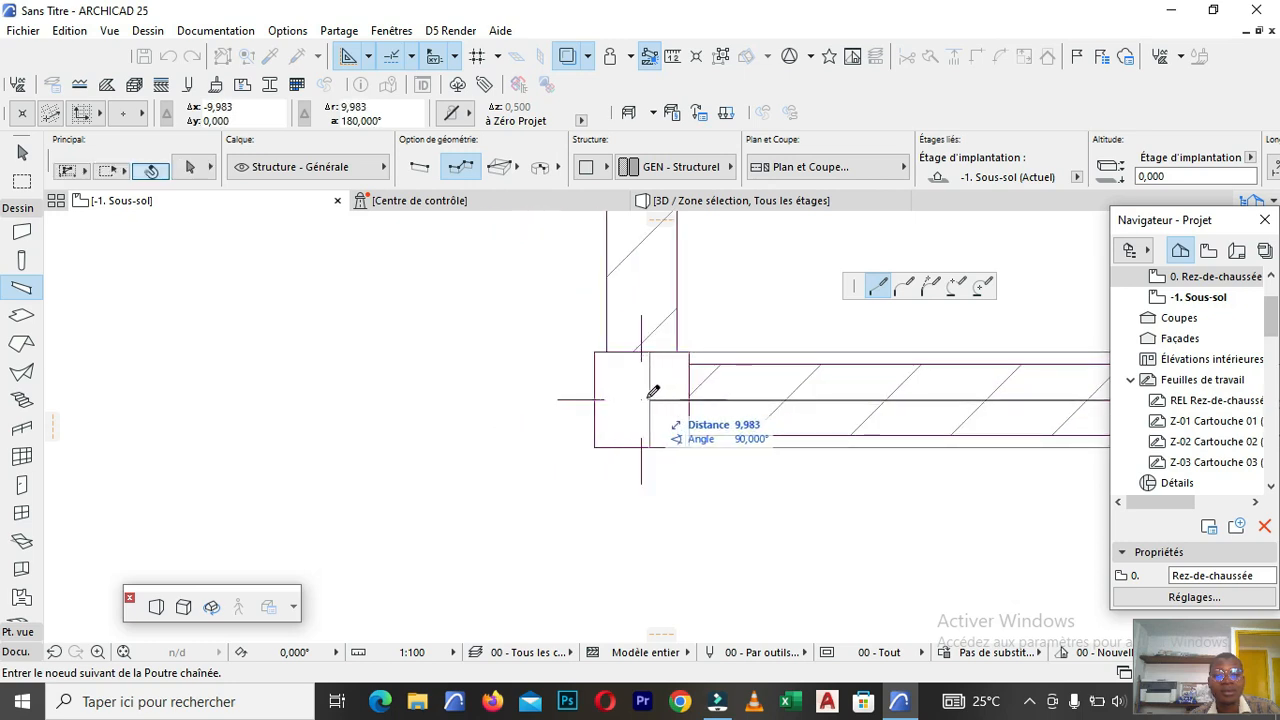
pyautogui.click(643, 400)
# Try to close the beam chain along the left wall and finish it at the upper-left column's centre.
pyautogui.scroll(-2, 654, 490)
pyautogui.scroll(-5, 658, 485)
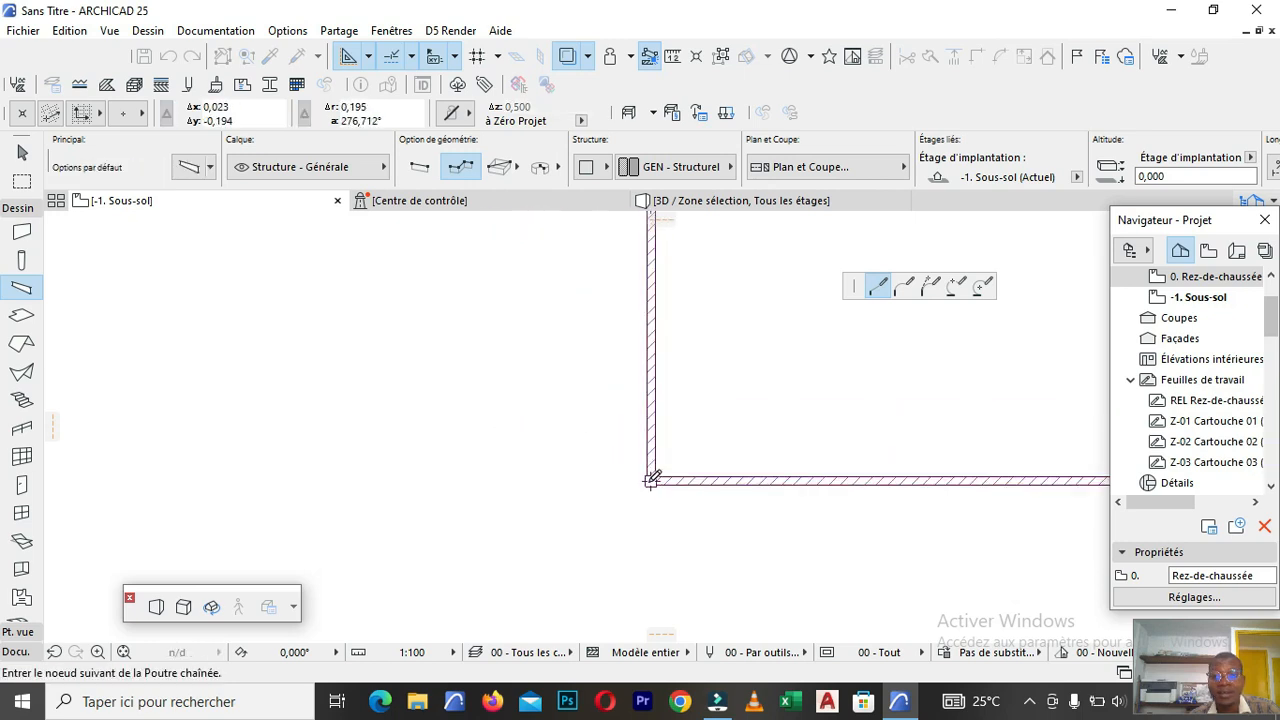
pyautogui.scroll(3, 660, 375)
pyautogui.scroll(1, 663, 337)
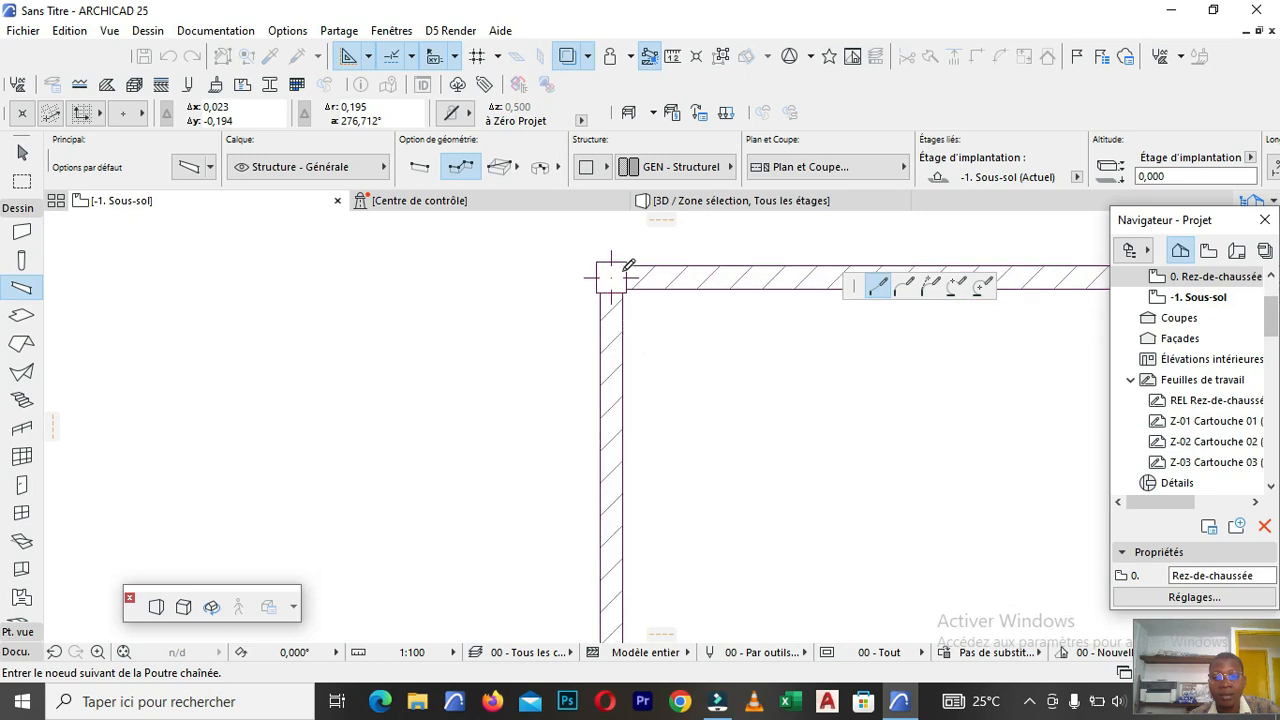
pyautogui.scroll(3, 612, 275)
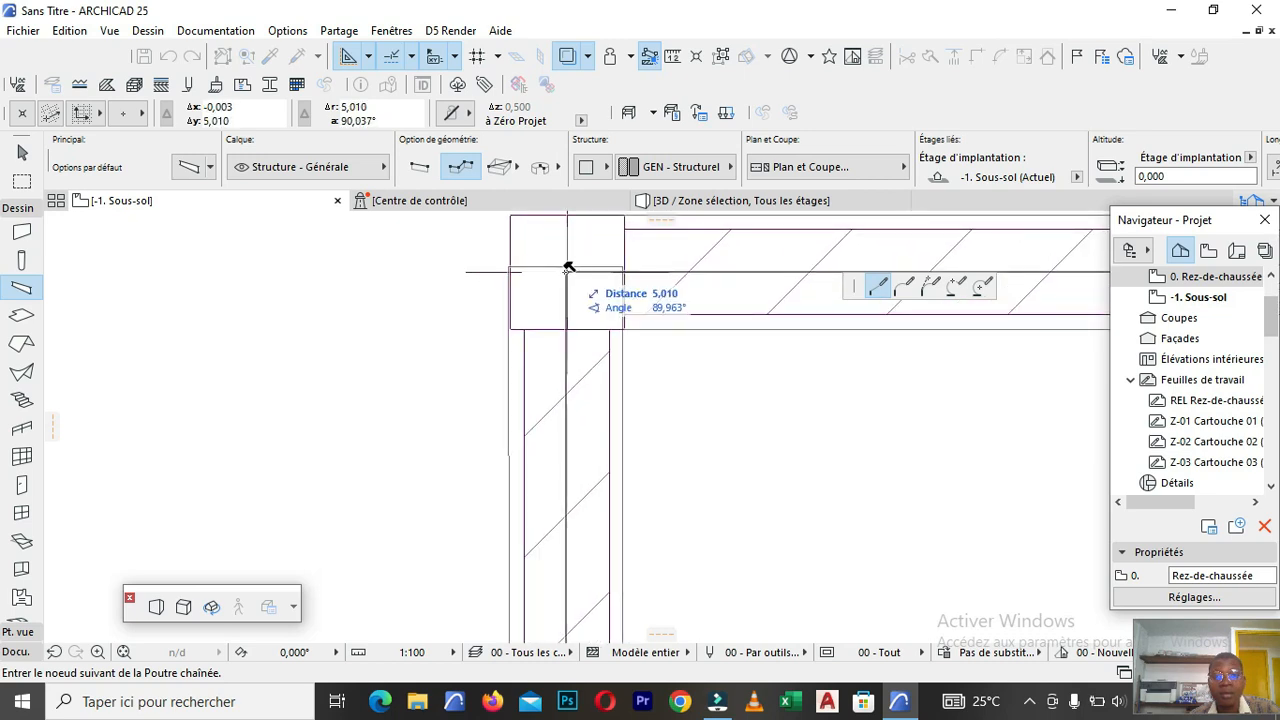
pyautogui.click(571, 271)
pyautogui.doubleClick(571, 271)
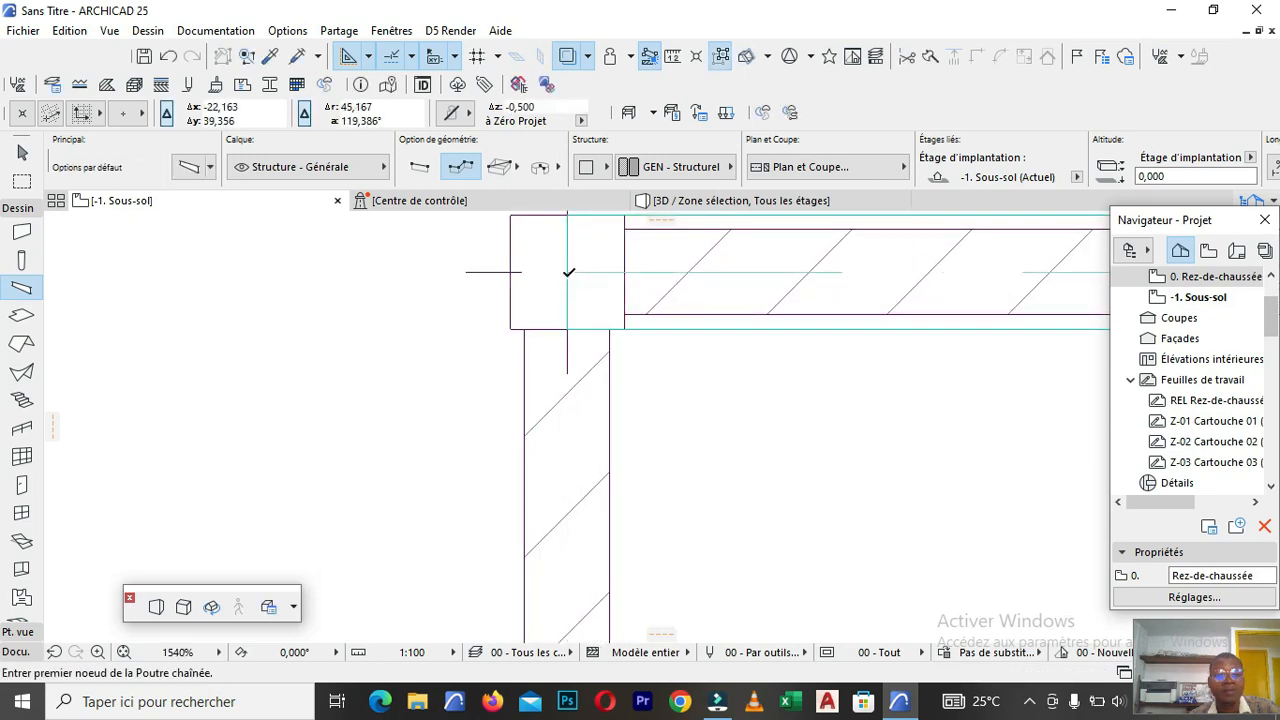
# Draw the missing left-wall beam, 5,000 long, from the lower-left column's centre to the upper-left column's centre.
pyautogui.scroll(-6, 573, 305)
pyautogui.scroll(2, 572, 302)
pyautogui.scroll(-4, 572, 355)
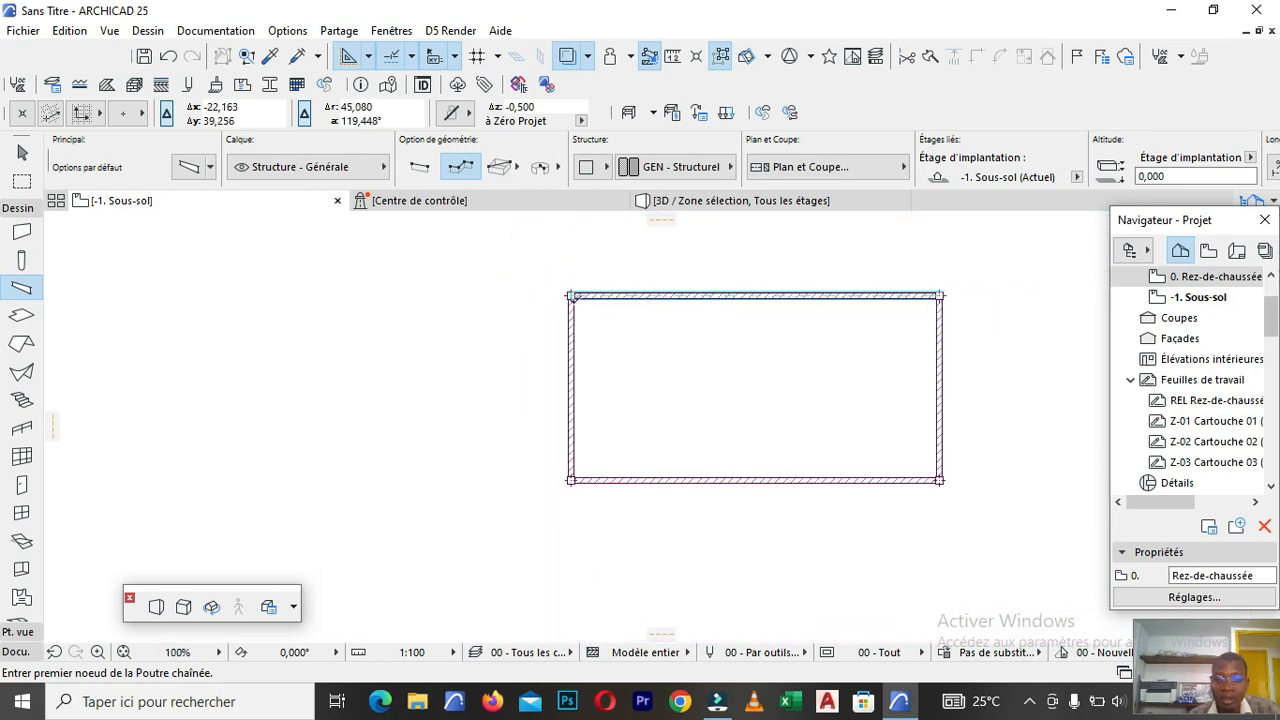
pyautogui.scroll(3, 576, 304)
pyautogui.scroll(2, 575, 303)
pyautogui.scroll(-4, 560, 310)
pyautogui.scroll(5, 576, 502)
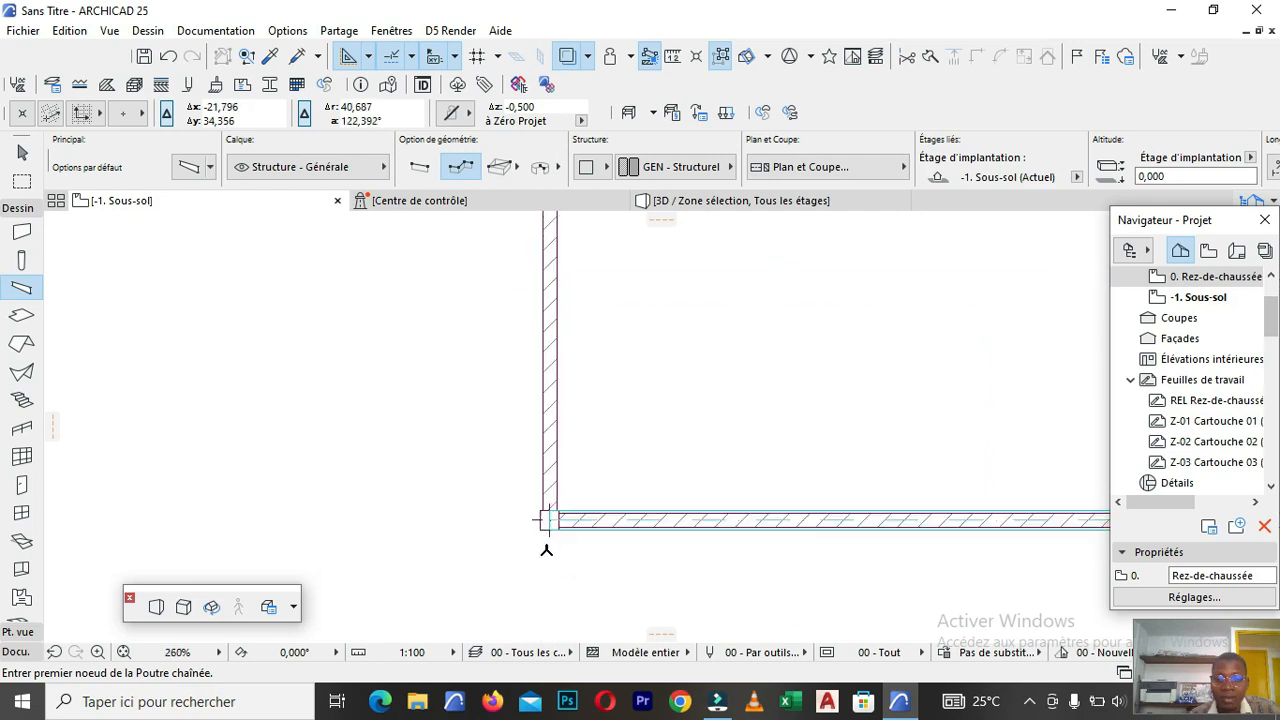
pyautogui.click(545, 490)
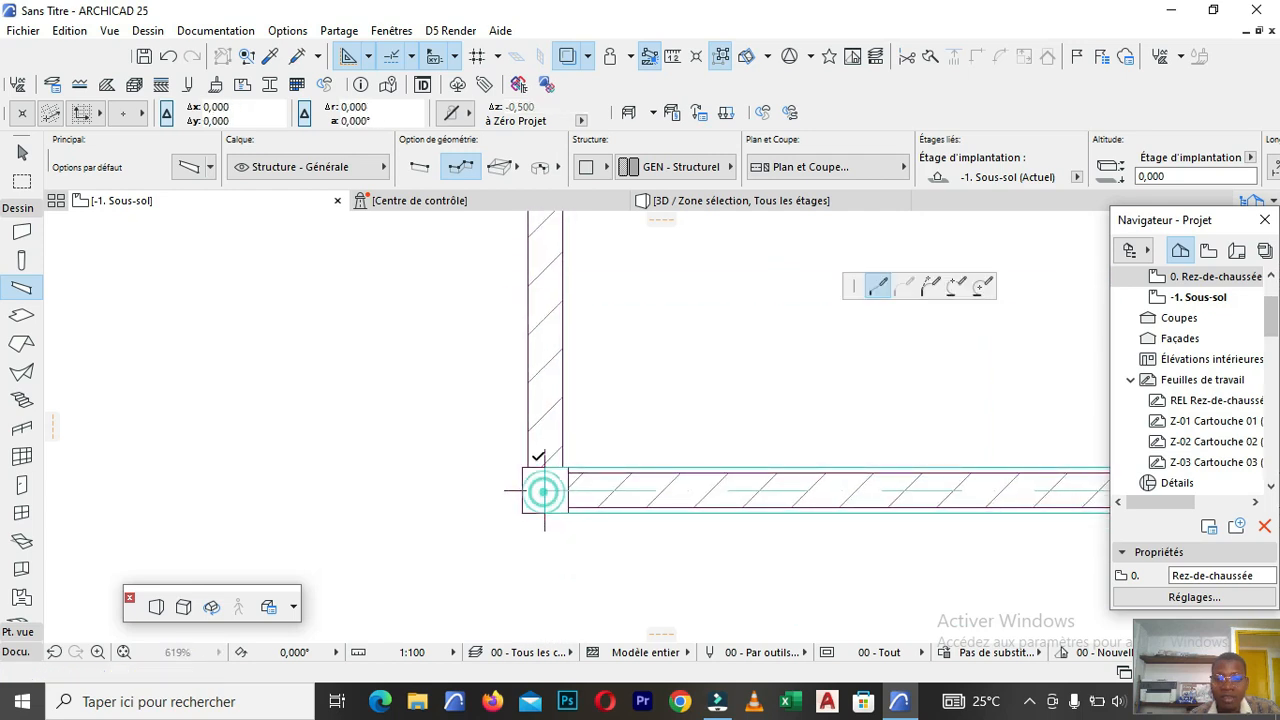
pyautogui.scroll(-5, 545, 475)
pyautogui.scroll(-2, 551, 472)
pyautogui.scroll(6, 553, 428)
pyautogui.write('5')
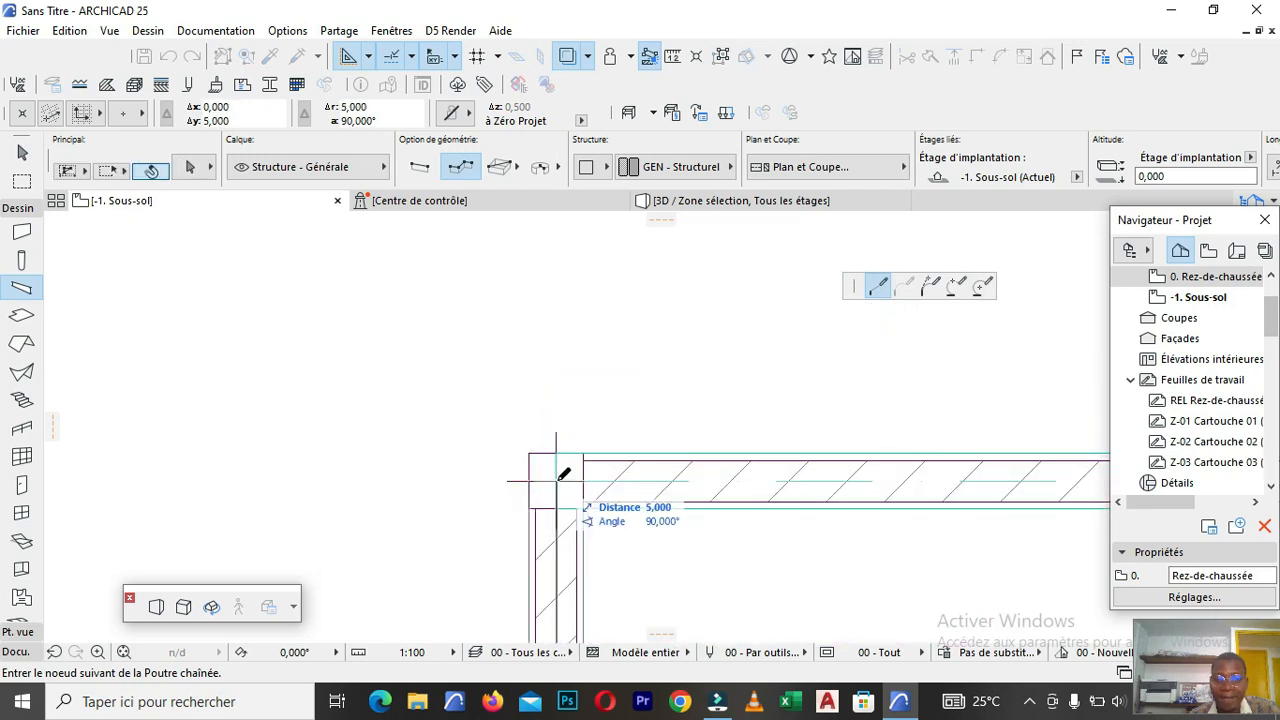
pyautogui.press('Return')
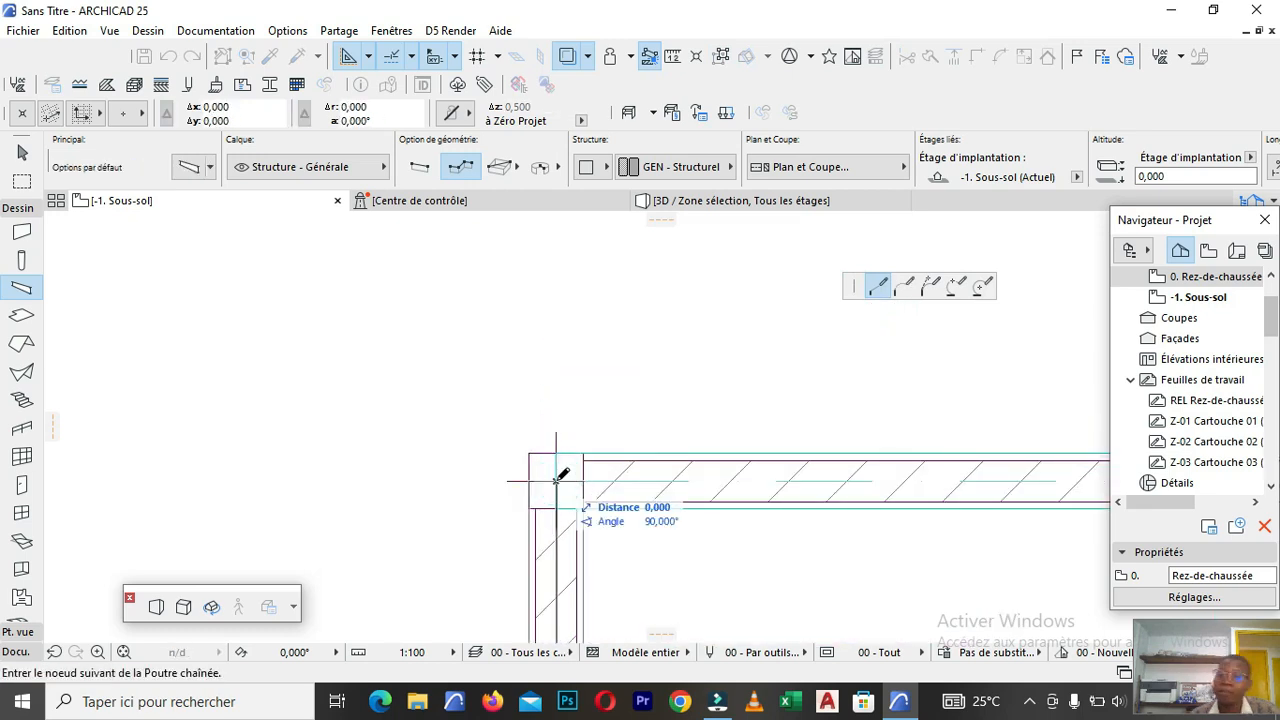
pyautogui.click(559, 476)
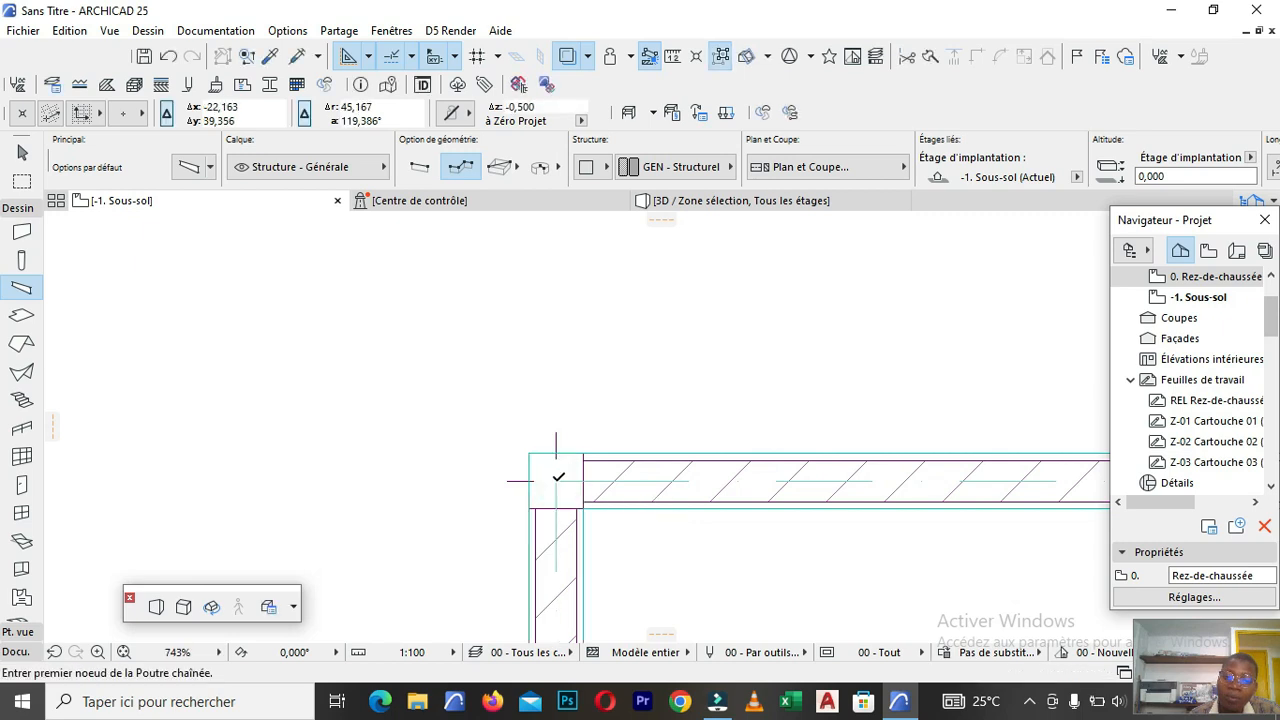
# Frame the whole building with a selection zone on the 0. Rez-de-chaussée plan and show that zone in 3D.
pyautogui.scroll(-8, 576, 349)
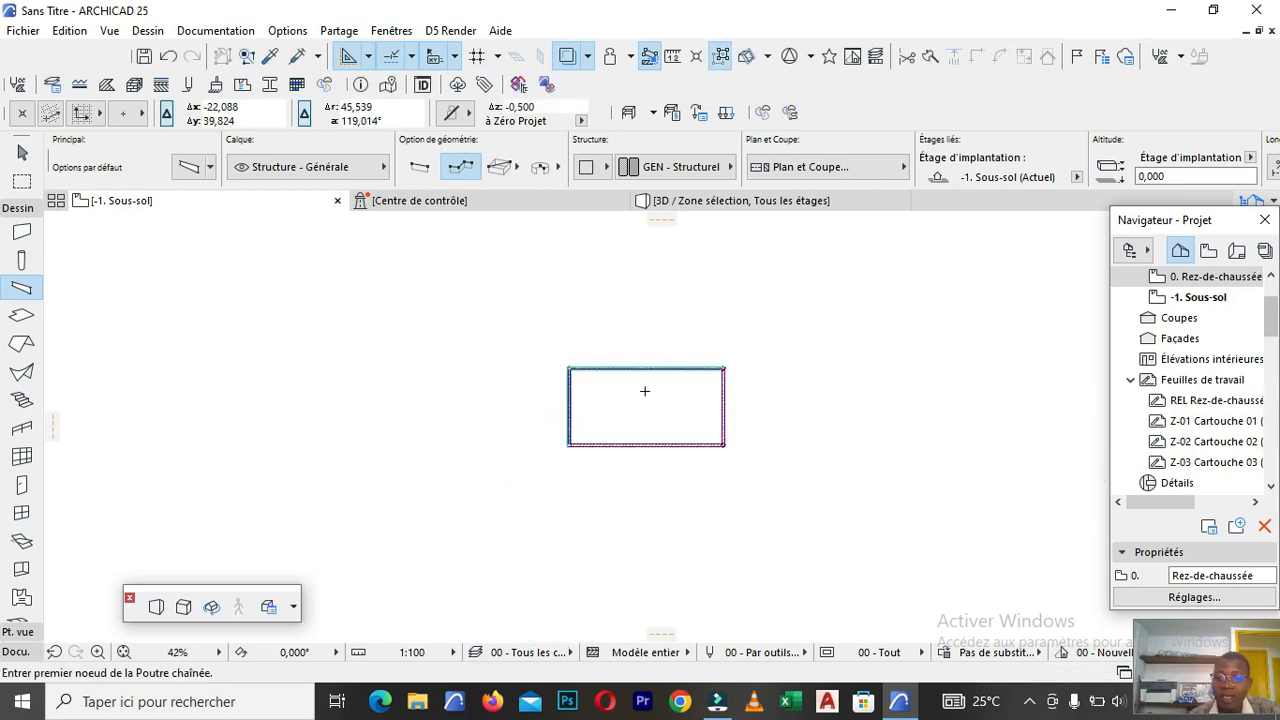
pyautogui.scroll(2, 654, 396)
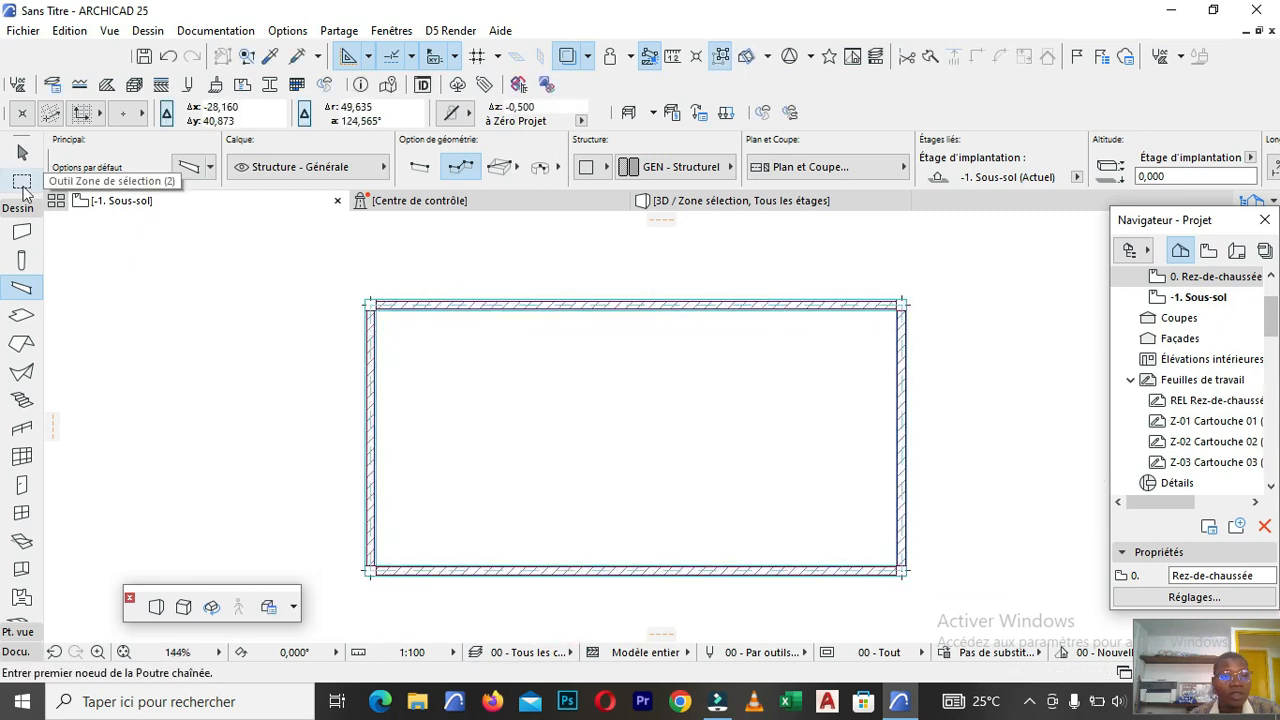
pyautogui.click(21, 181)
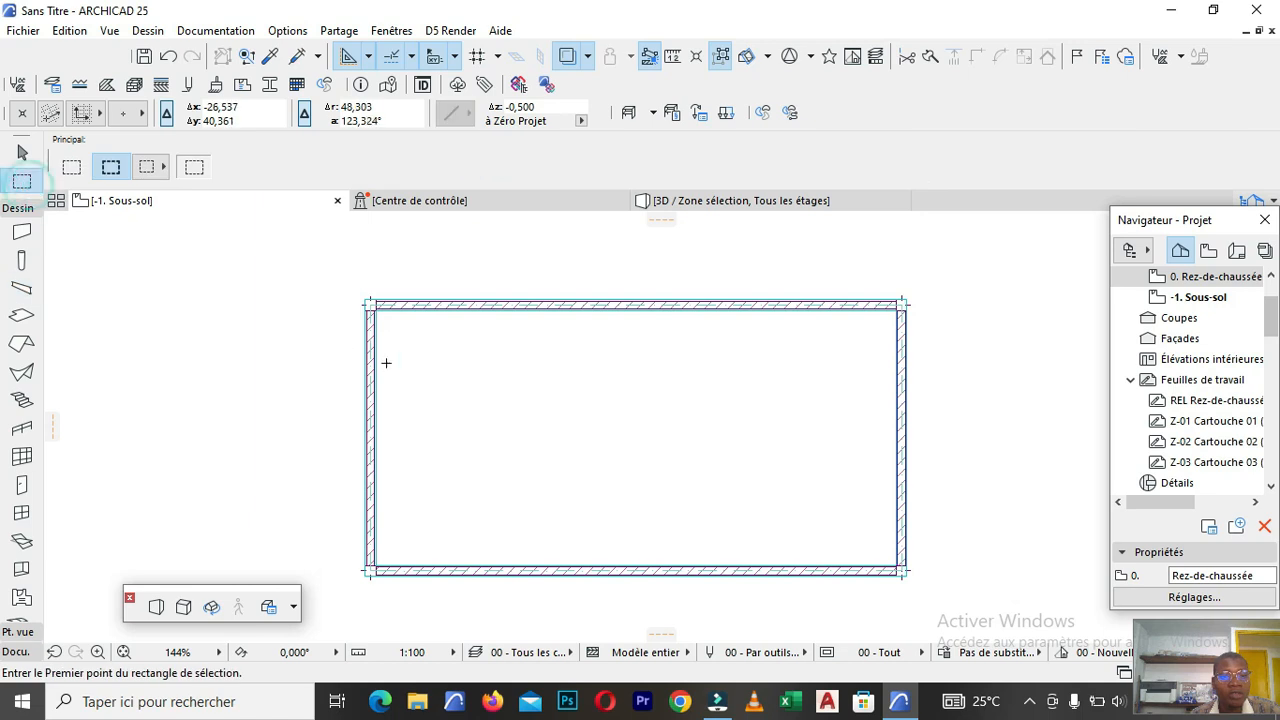
pyautogui.doubleClick(1237, 285)
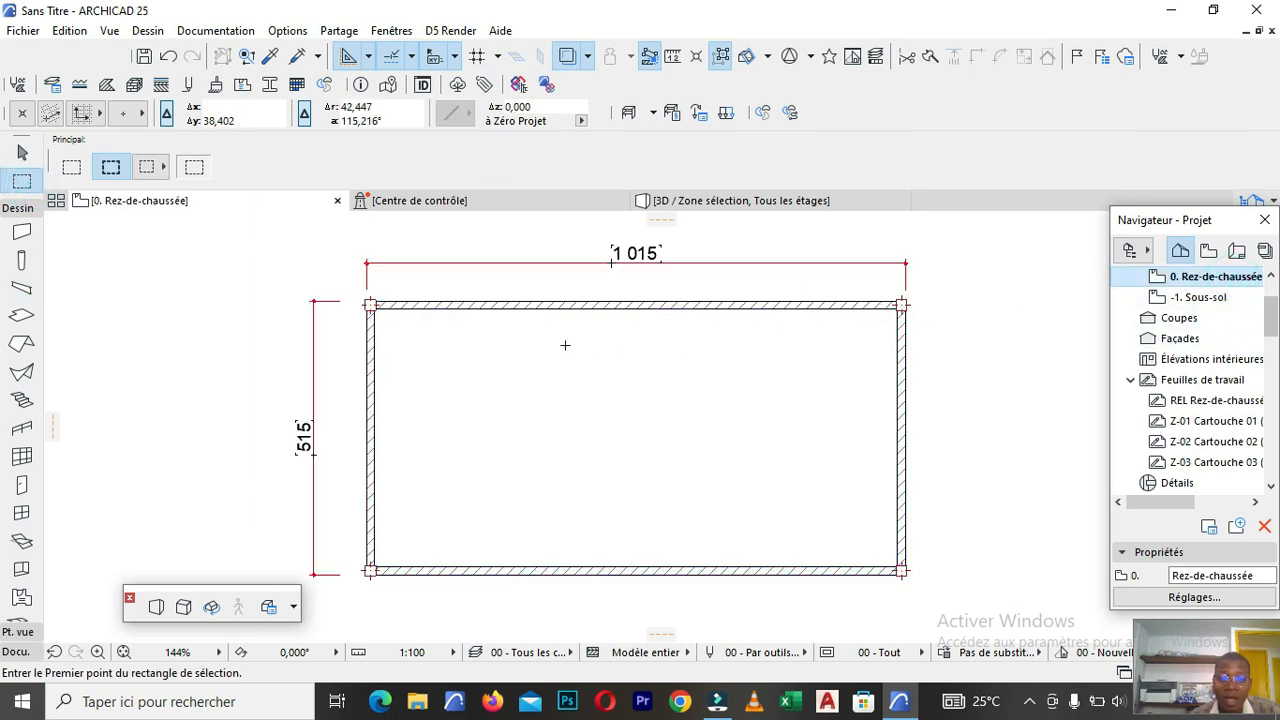
pyautogui.scroll(-4, 562, 346)
pyautogui.click(358, 271)
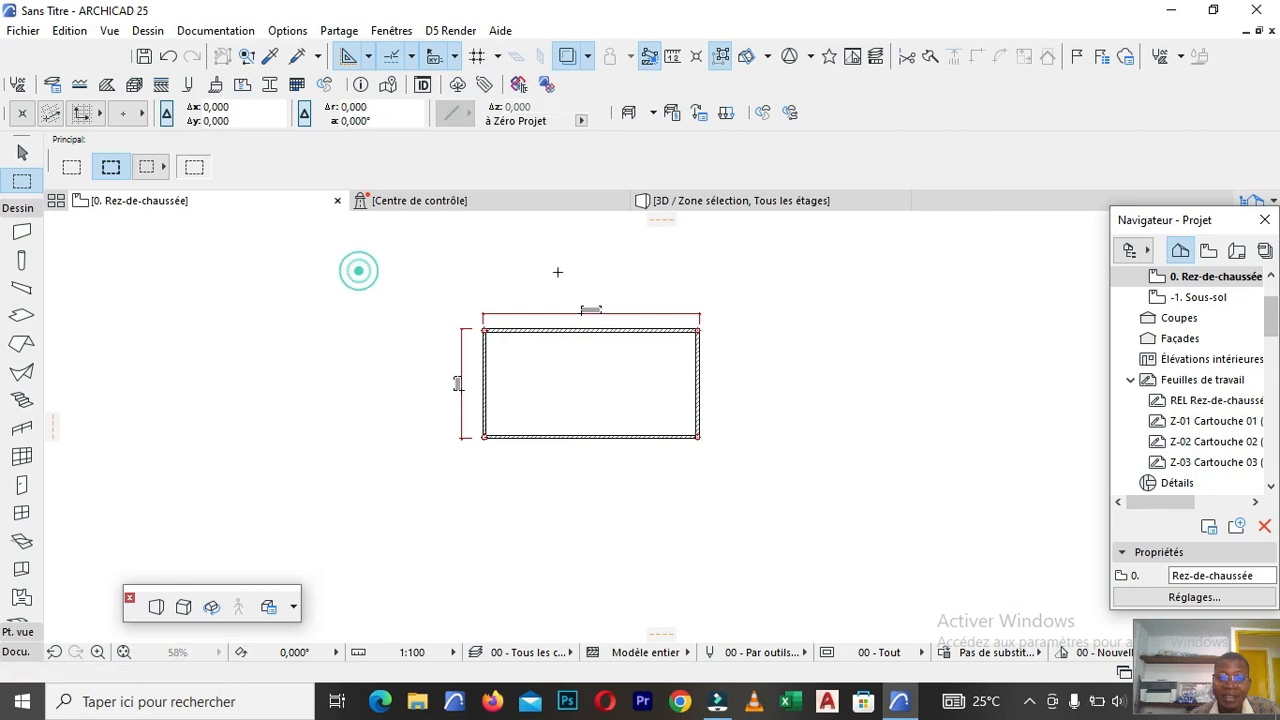
pyautogui.click(858, 505)
pyautogui.rightClick(746, 373)
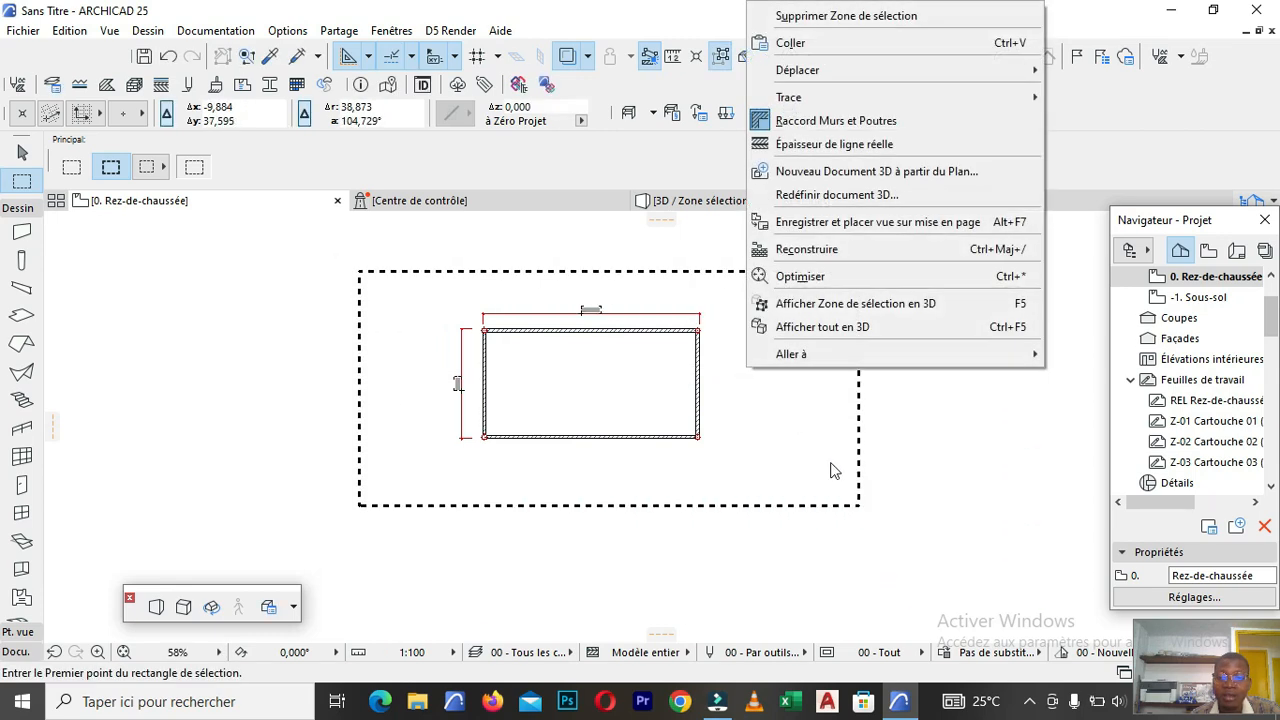
pyautogui.click(850, 304)
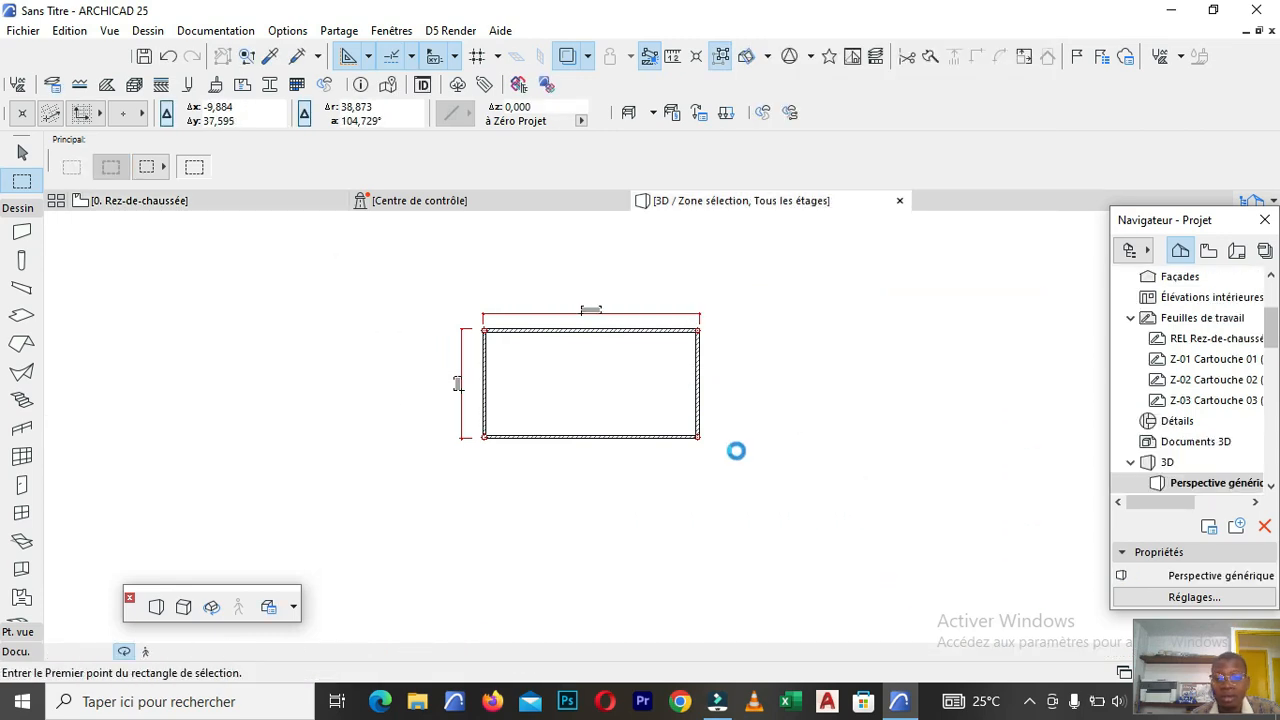
# Examine from several angles in 3D how the basement beams sit below the walls and corner columns.
pyautogui.scroll(-5, 740, 452)
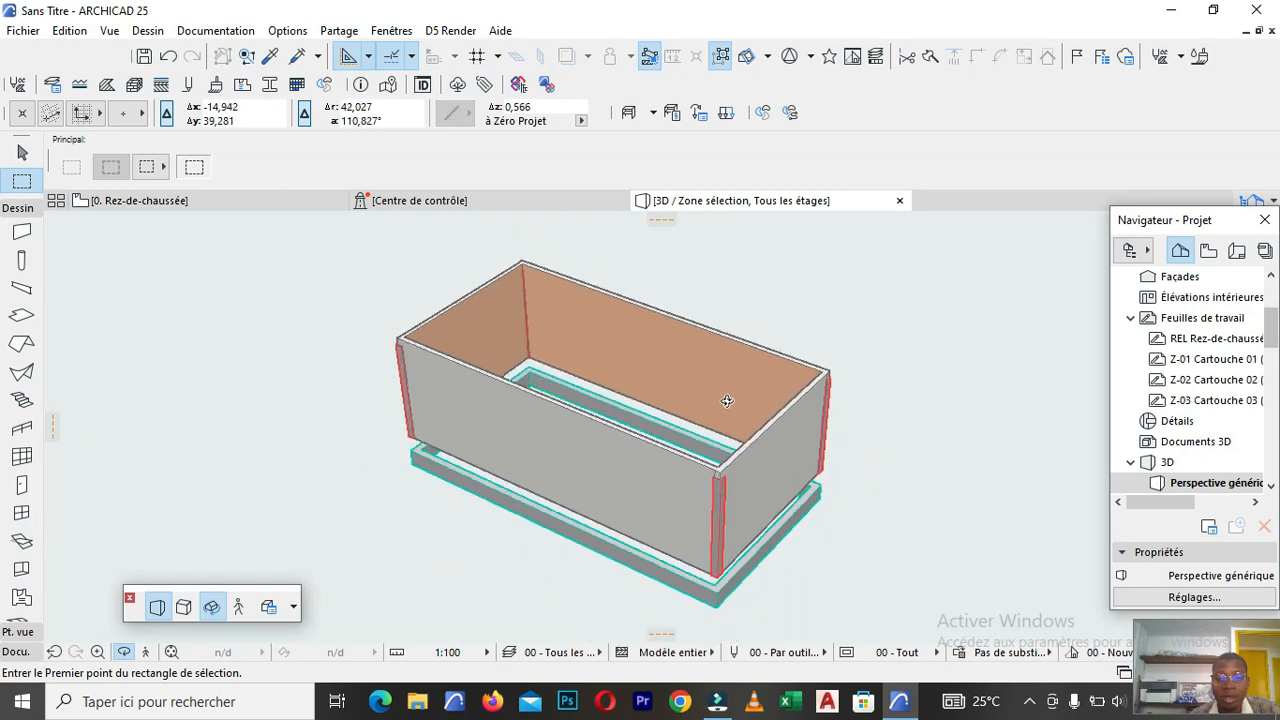
pyautogui.scroll(-2, 715, 443)
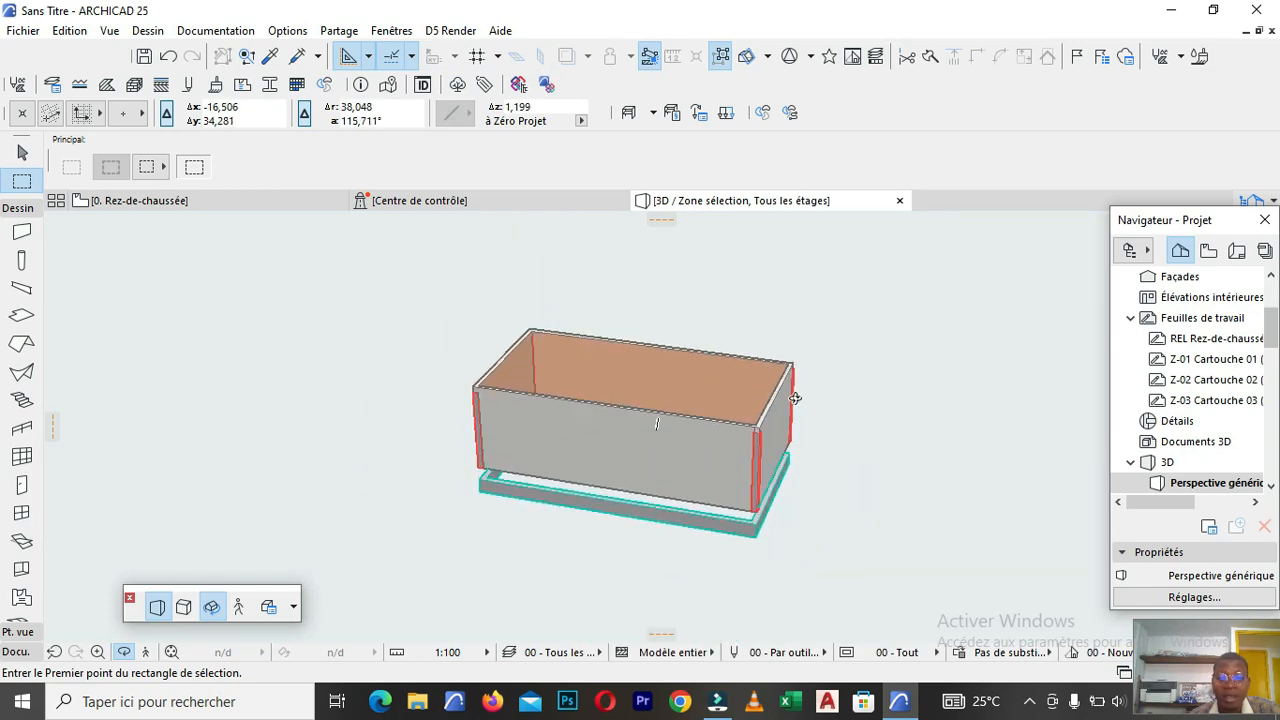
pyautogui.keyDown('shift'); pyautogui.moveTo(606, 451); pyautogui.dragTo(421, 556, button='middle'); pyautogui.keyUp('shift')
pyautogui.scroll(4, 494, 520)
pyautogui.scroll(2, 494, 520)
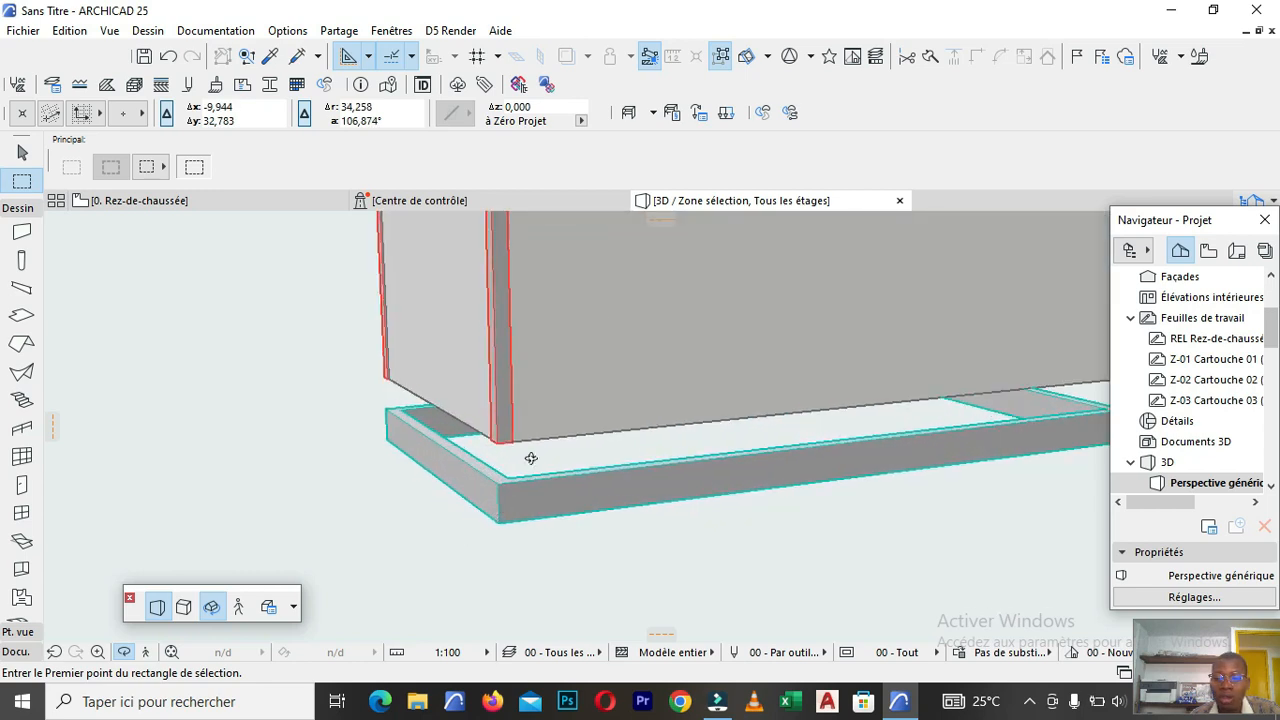
pyautogui.scroll(-3, 601, 308)
pyautogui.scroll(1, 606, 342)
pyautogui.keyDown('shift'); pyautogui.moveTo(635, 447); pyautogui.dragTo(838, 396, button='middle'); pyautogui.keyUp('shift')
pyautogui.scroll(-1, 836, 394)
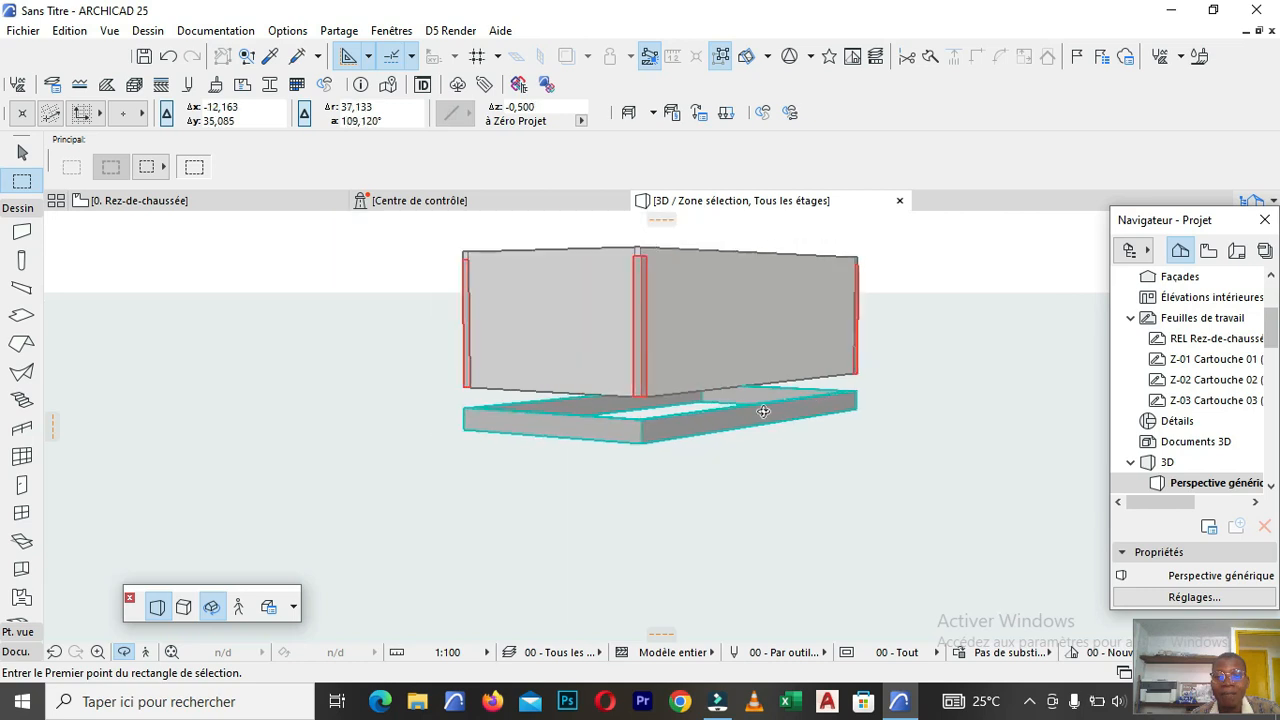
pyautogui.scroll(3, 718, 408)
pyautogui.scroll(-1, 591, 408)
pyautogui.scroll(1, 600, 400)
pyautogui.scroll(1, 634, 448)
pyautogui.scroll(-2, 640, 445)
pyautogui.scroll(1, 635, 390)
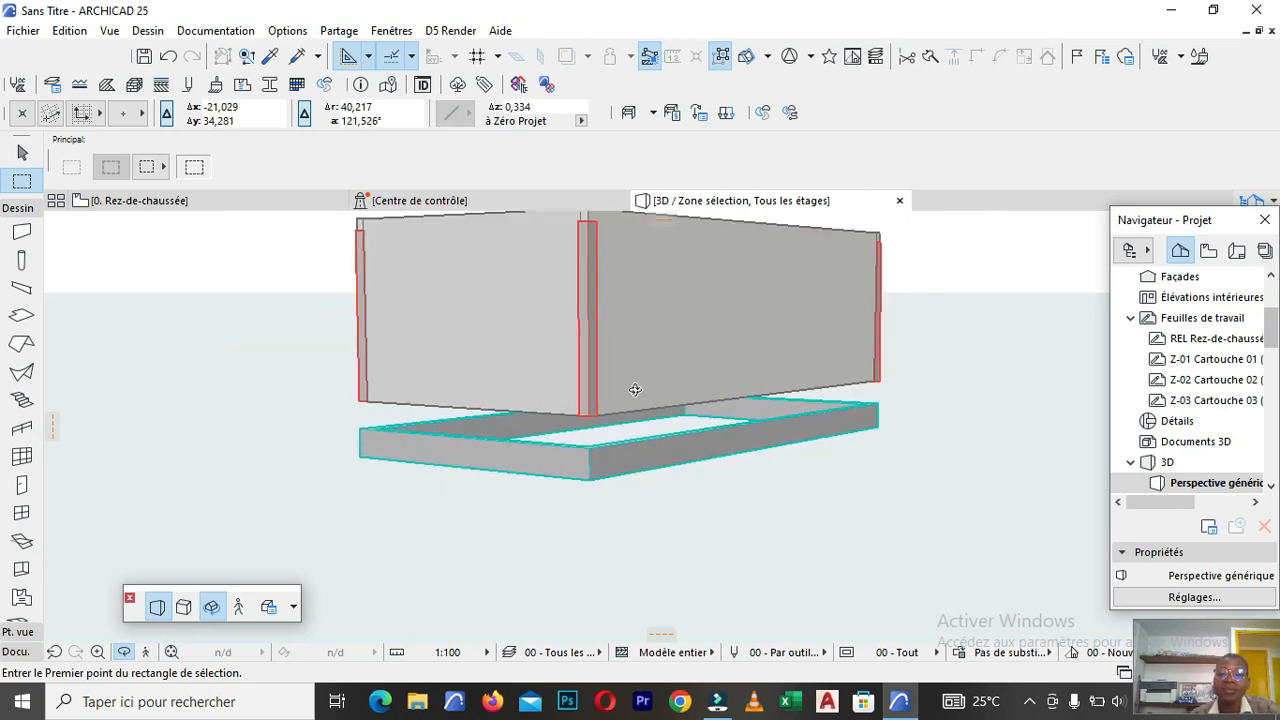
pyautogui.press('Escape')
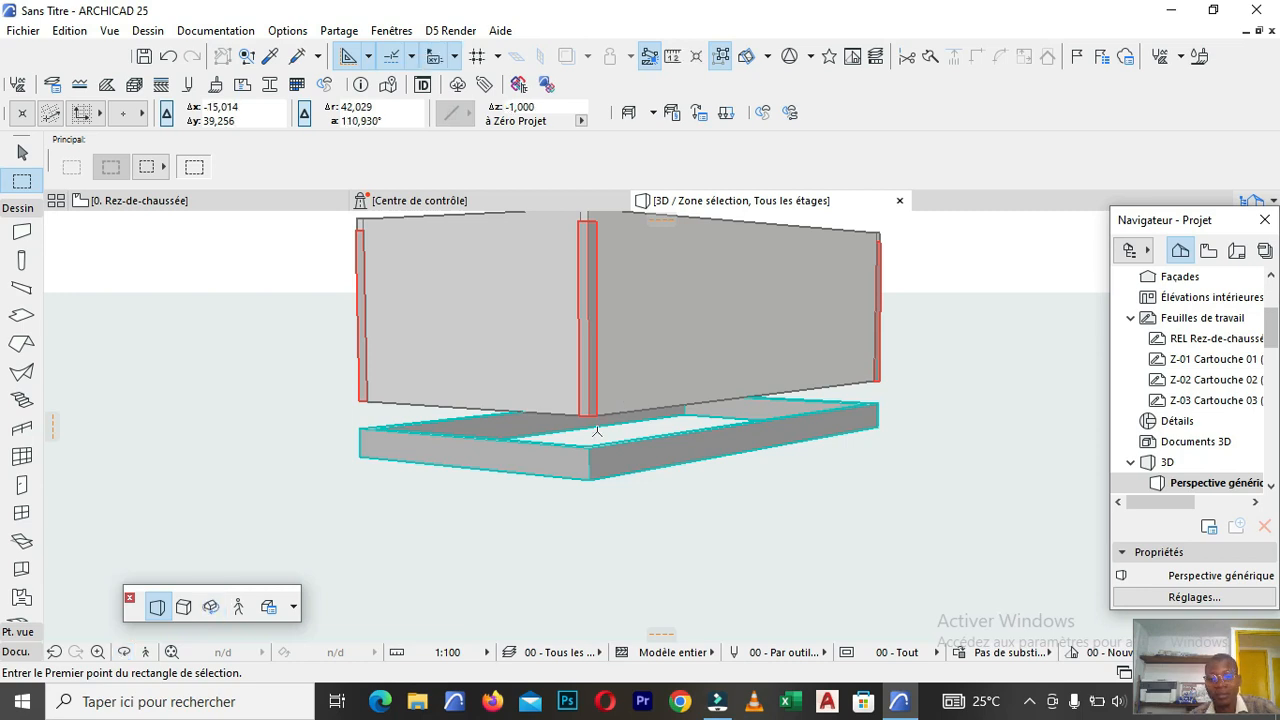
# Select the four basement beams in 3D and review their storey and elevation settings without changing them.
pyautogui.click(733, 416)
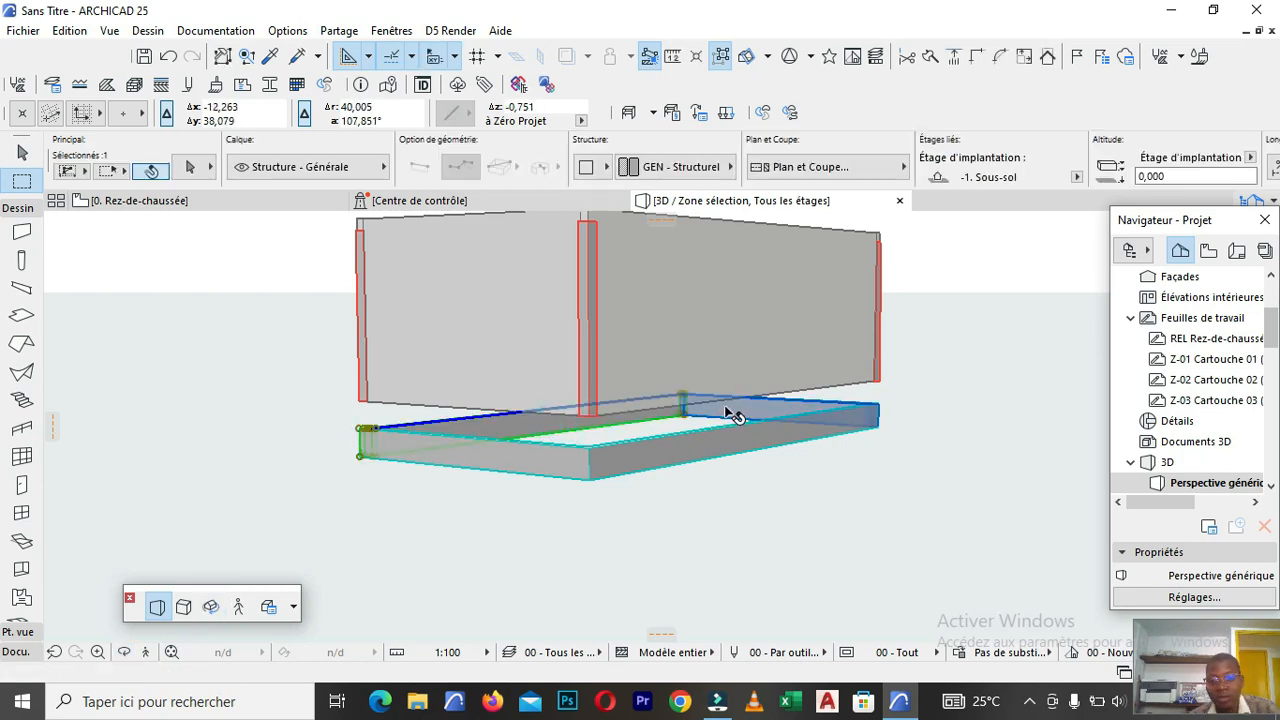
pyautogui.keyDown('shift'); pyautogui.click(533, 472); pyautogui.keyUp('shift')
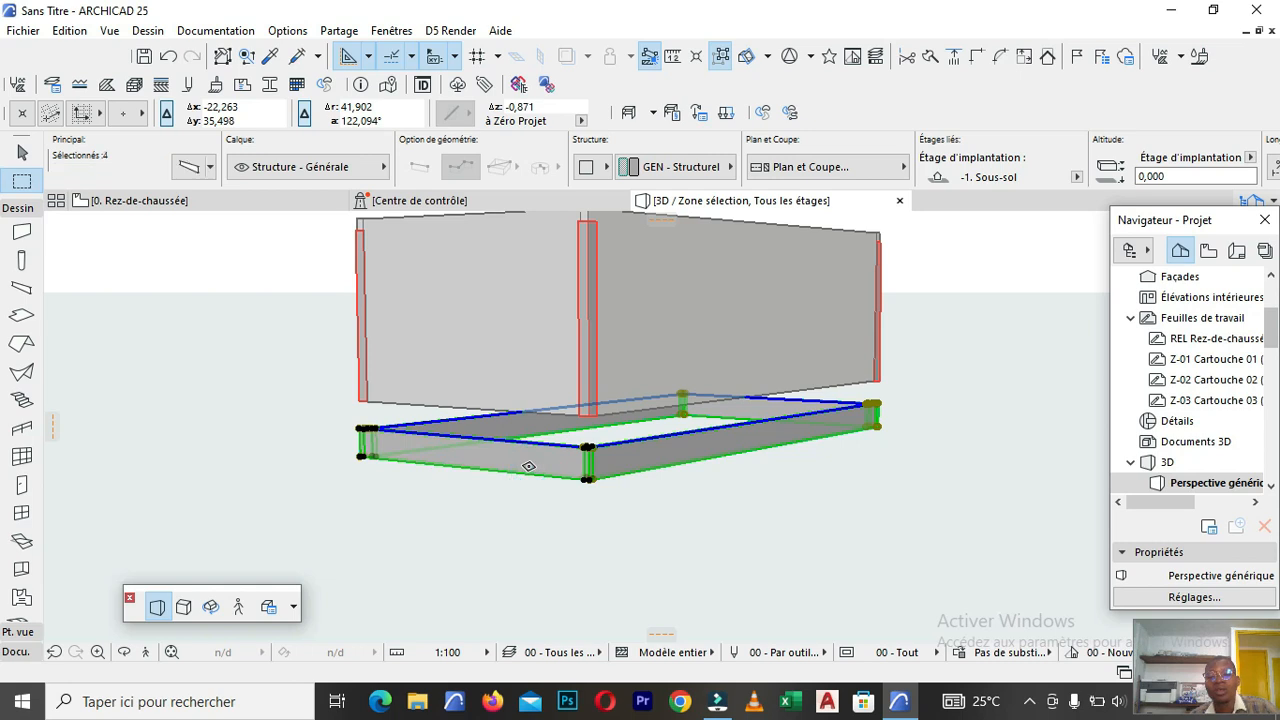
pyautogui.click(191, 166)
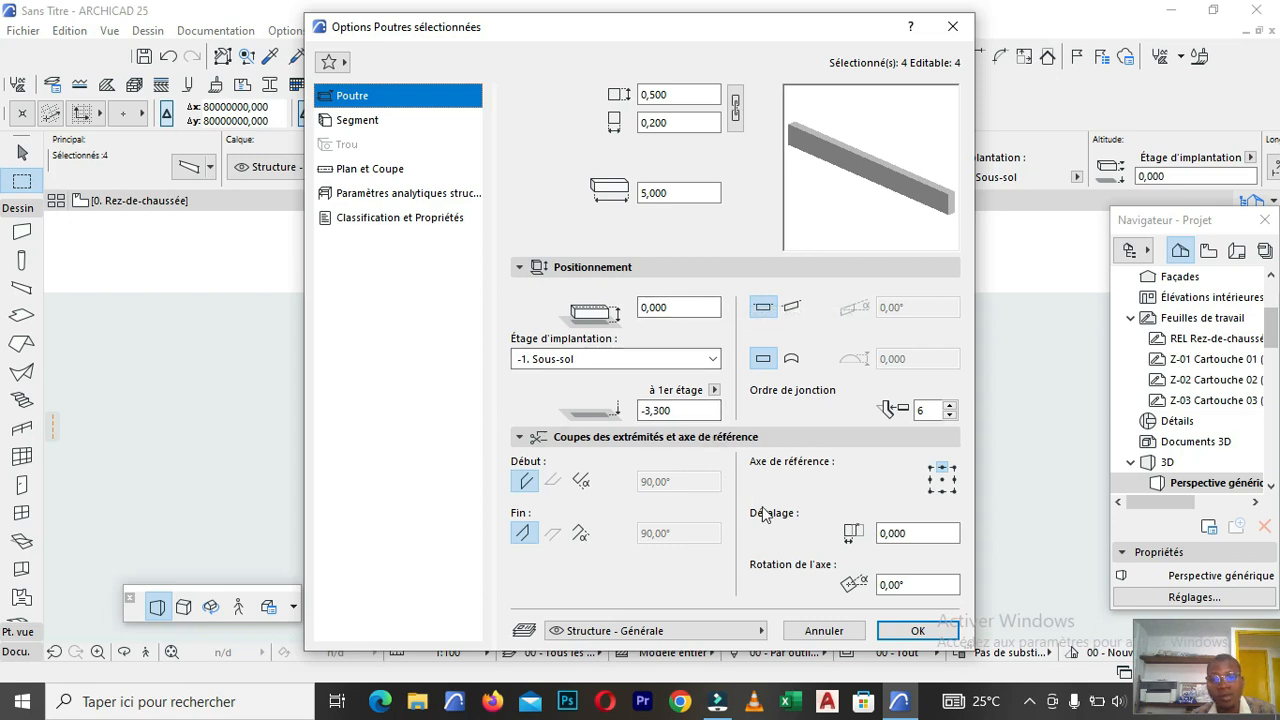
pyautogui.click(715, 358)
pyautogui.click(690, 408)
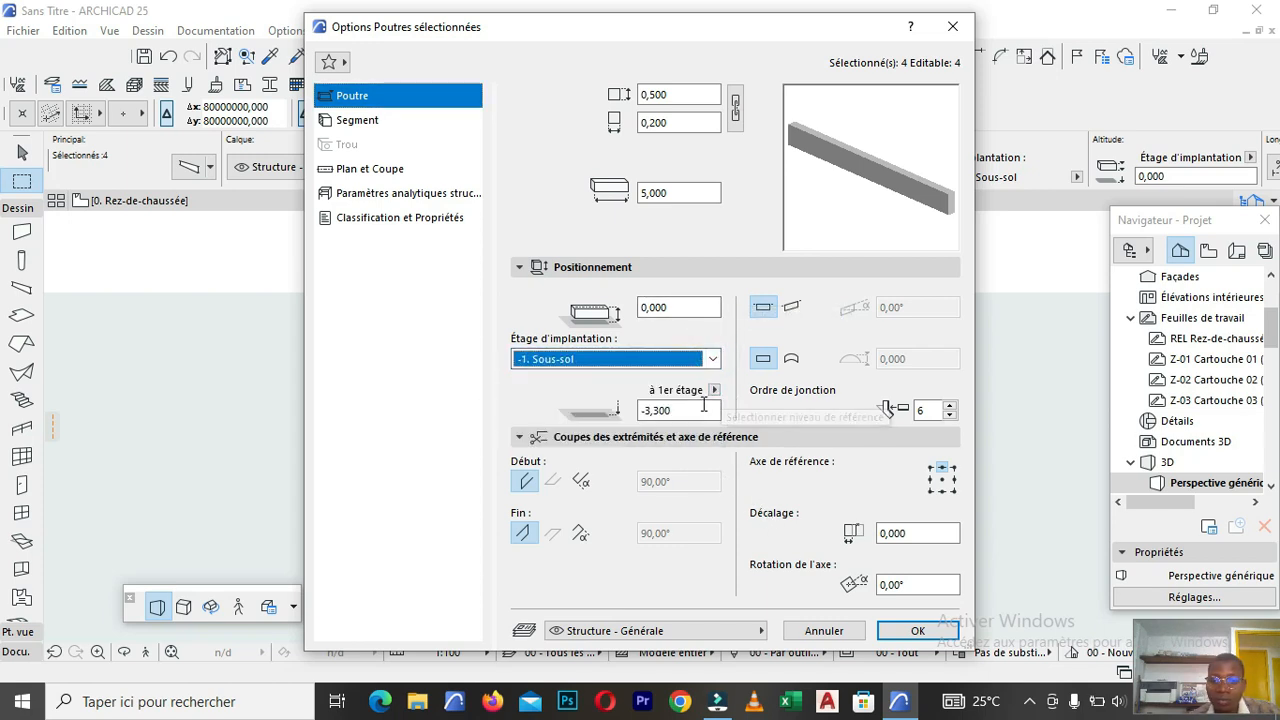
pyautogui.click(685, 411)
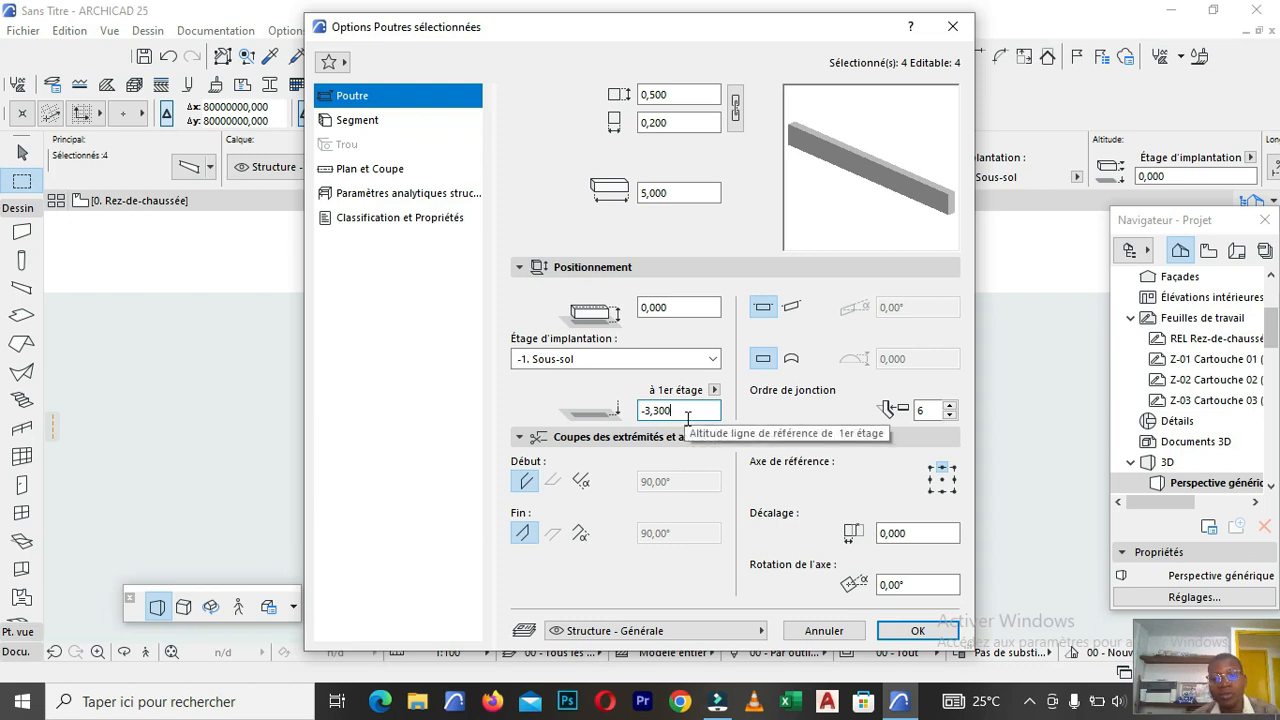
pyautogui.click(953, 26)
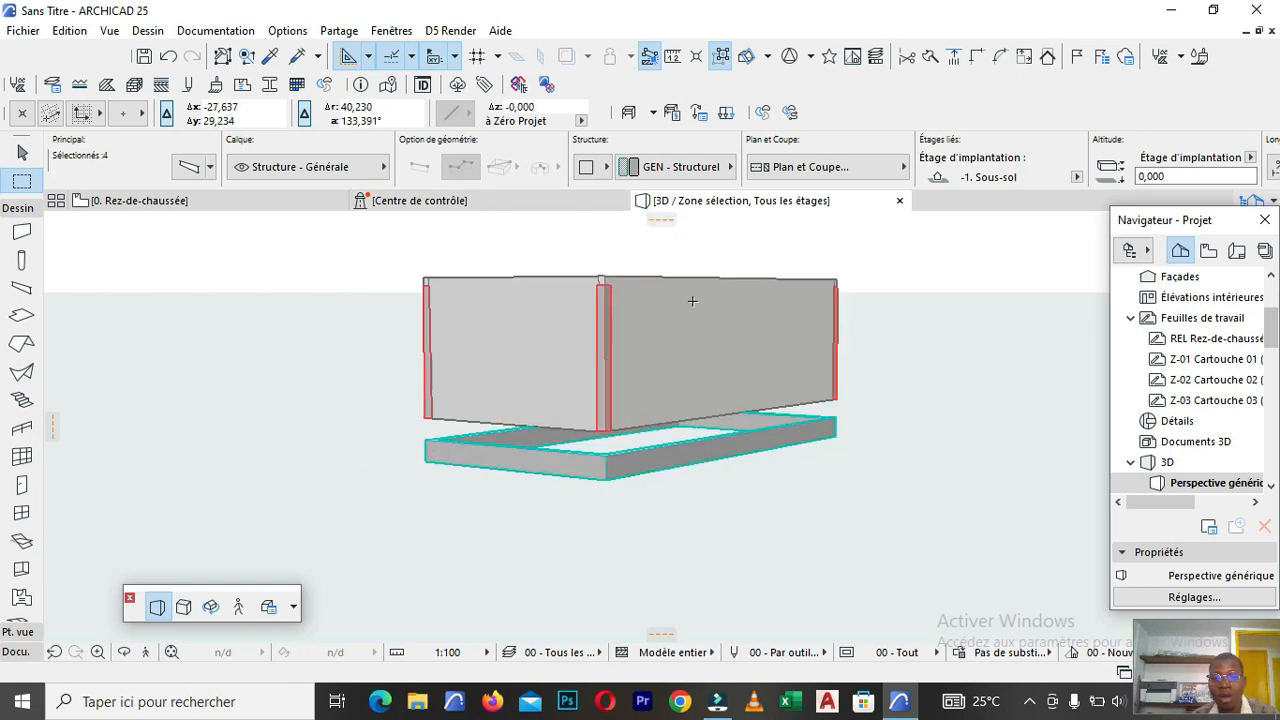
# Move the four selected beams up 0,500 from their front corner so their tops meet the base of the columns.
pyautogui.scroll(2, 691, 297)
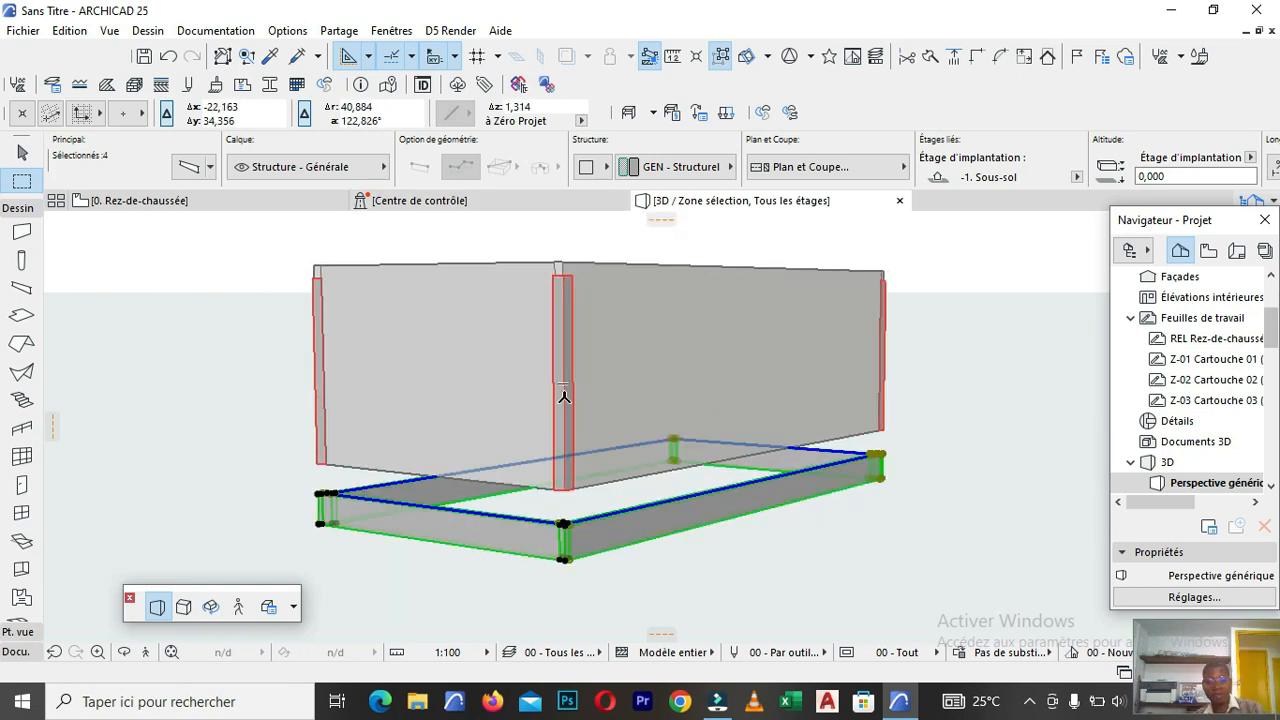
pyautogui.scroll(2, 585, 458)
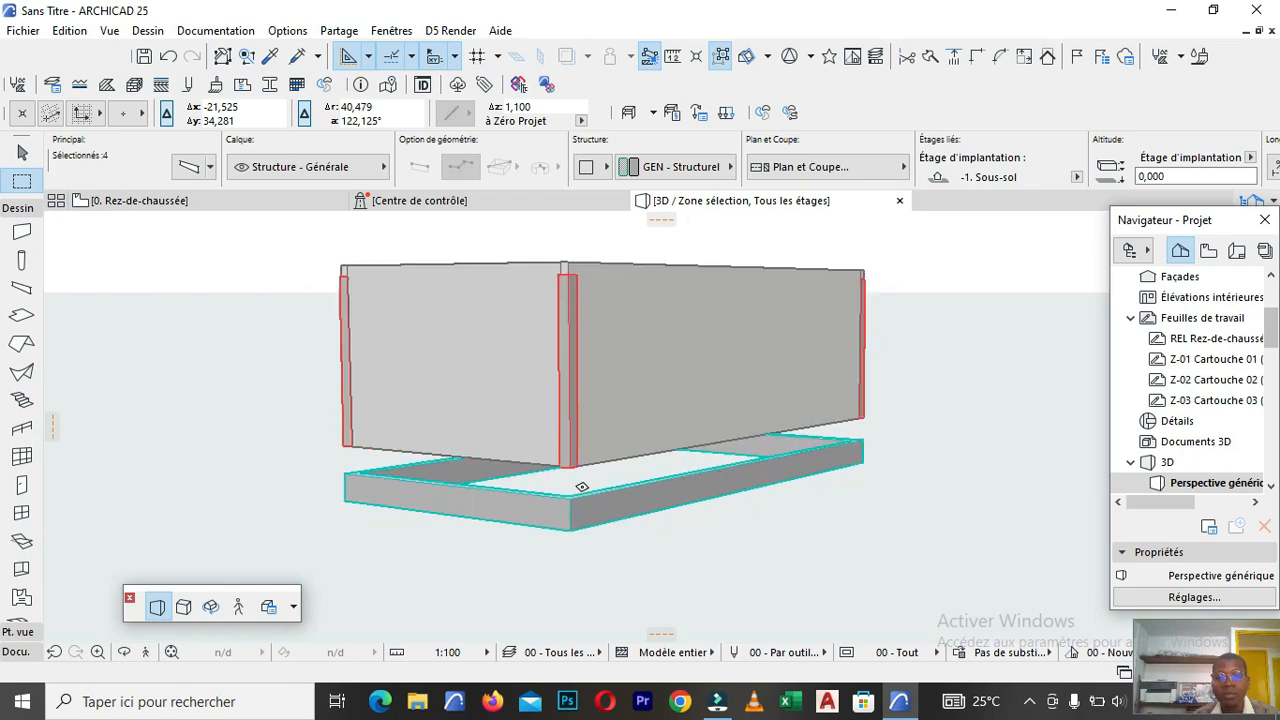
pyautogui.scroll(1, 559, 486)
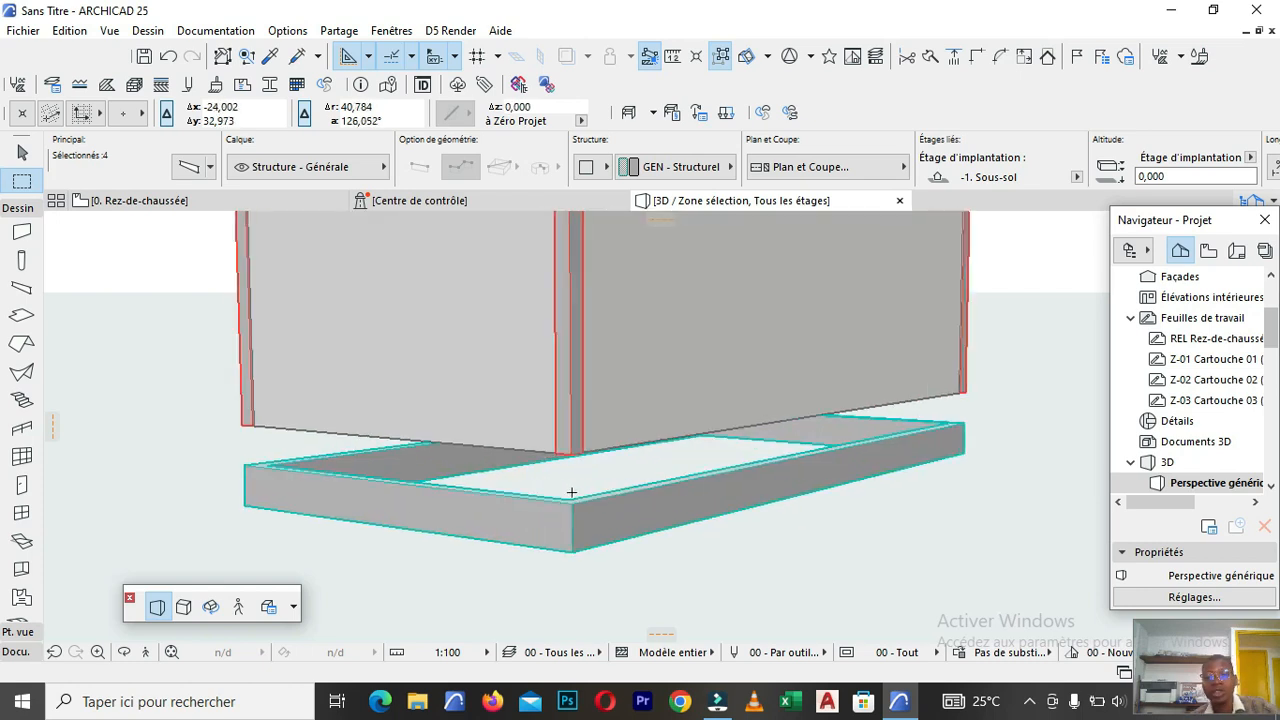
pyautogui.hotkey('ctrl', 'd')
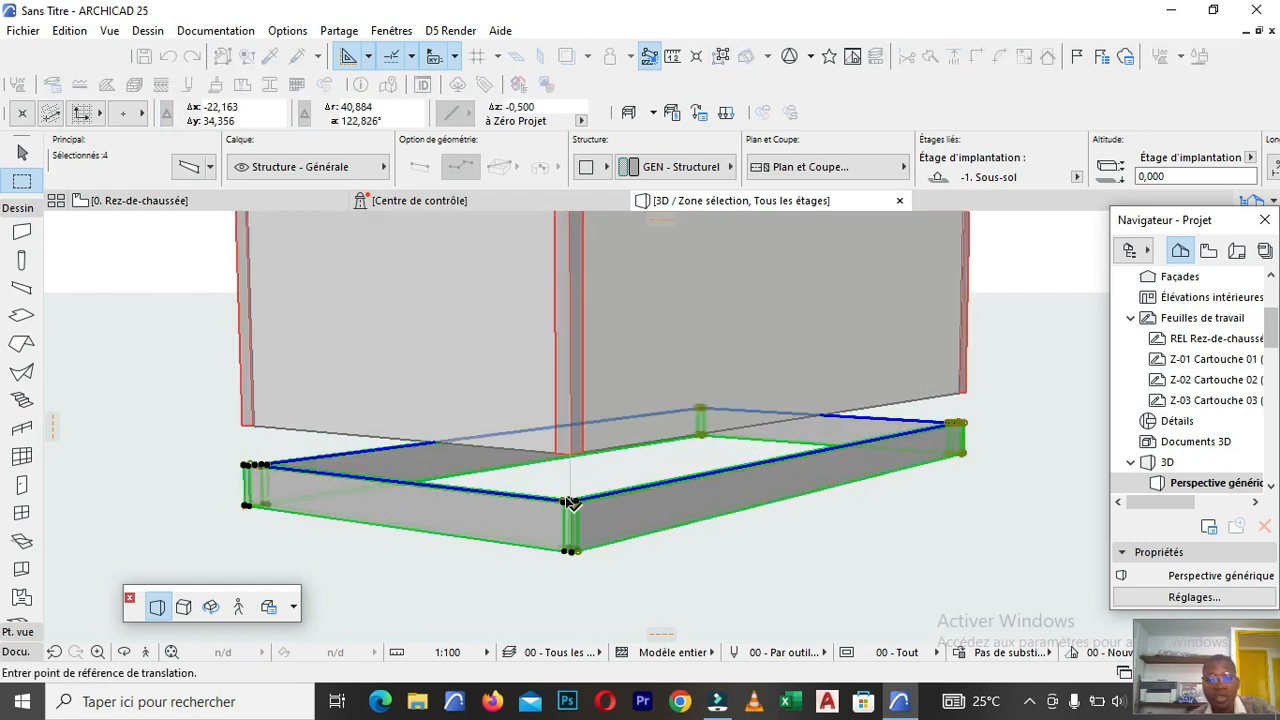
pyautogui.click(570, 503)
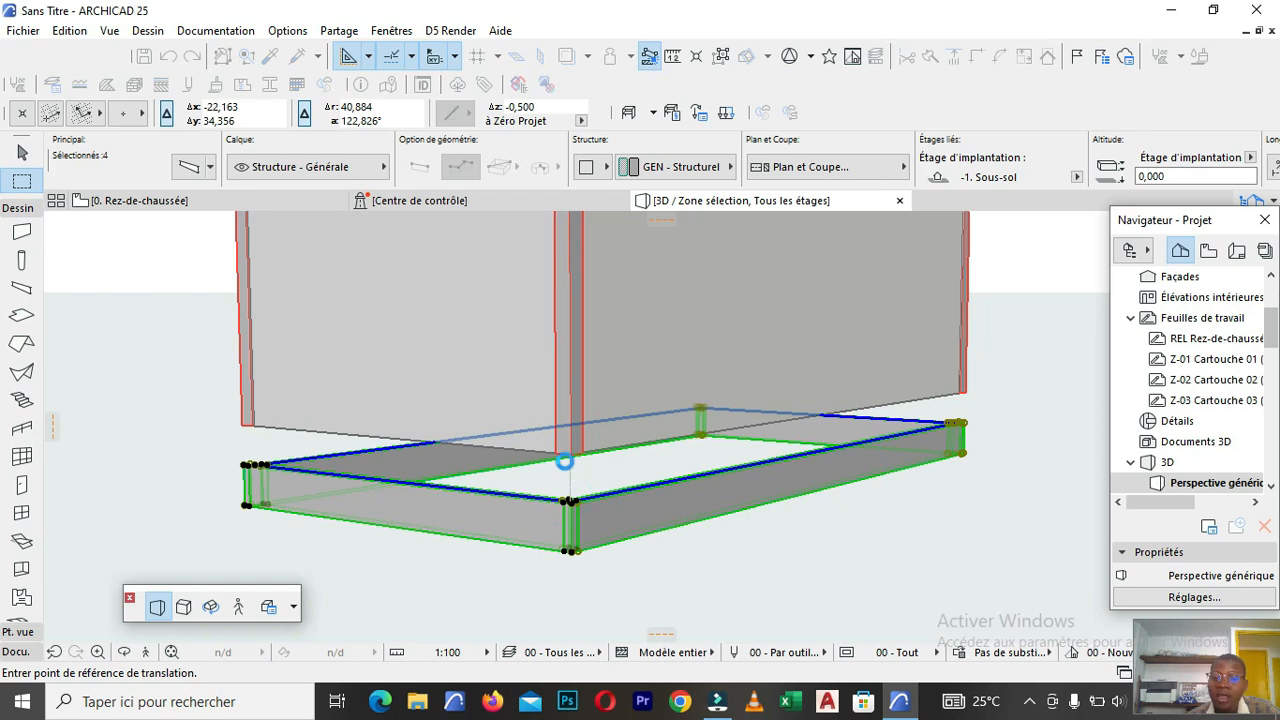
pyautogui.click(565, 461)
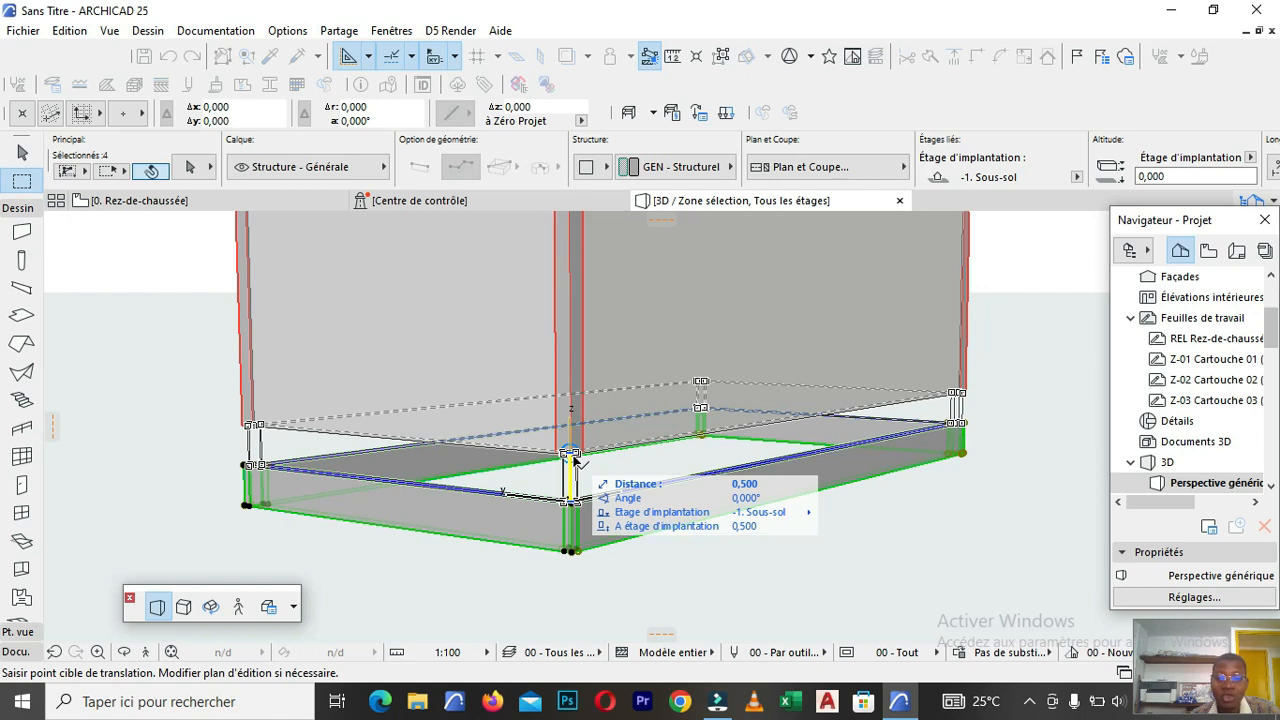
pyautogui.click(573, 458)
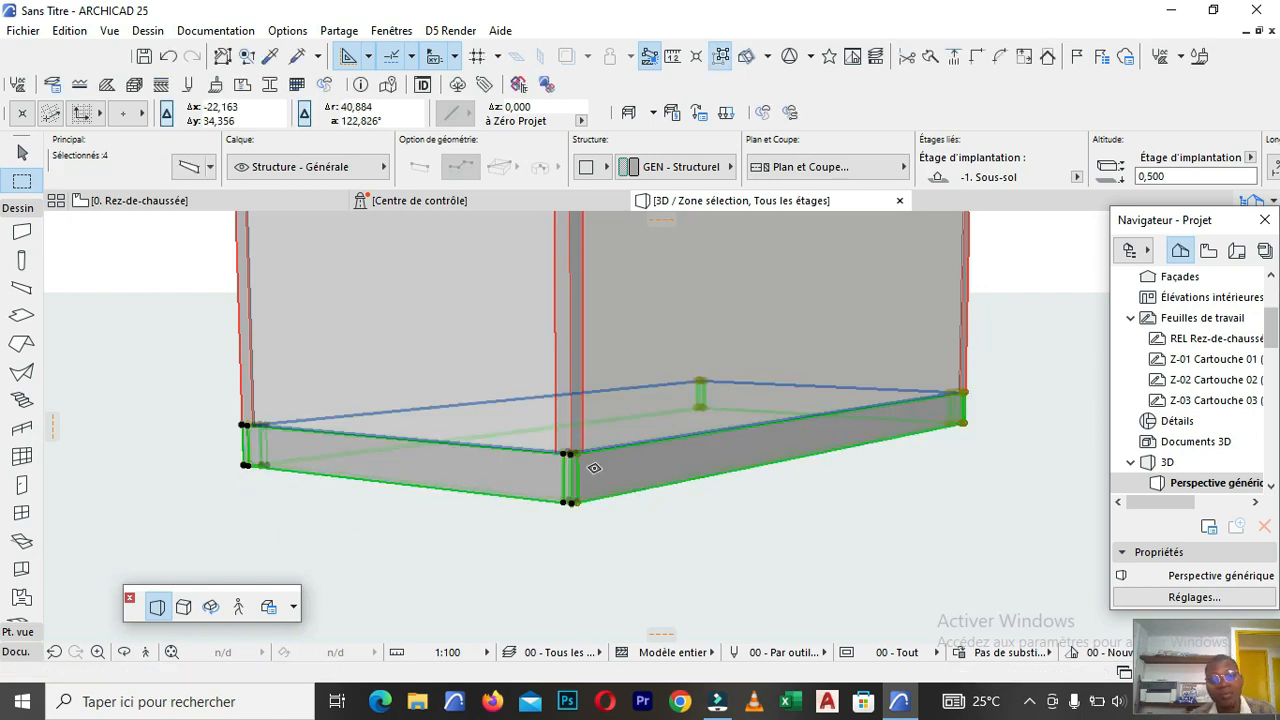
# Examine from several angles in 3D how the raised beams sit against the walls and corner columns.
pyautogui.scroll(-2, 595, 468)
pyautogui.keyDown('shift'); pyautogui.moveTo(595, 468); pyautogui.dragTo(580, 522, button='middle'); pyautogui.keyUp('shift')
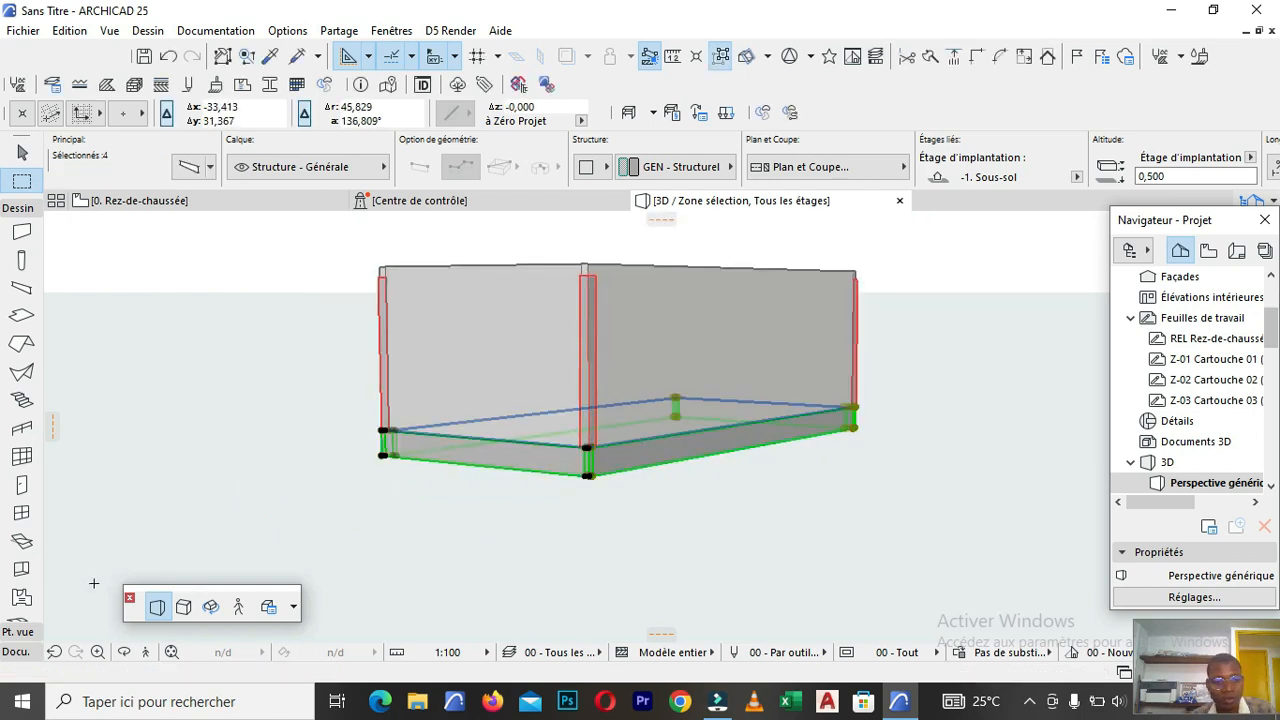
pyautogui.click(218, 611)
pyautogui.moveTo(581, 318); pyautogui.dragTo(415, 352)
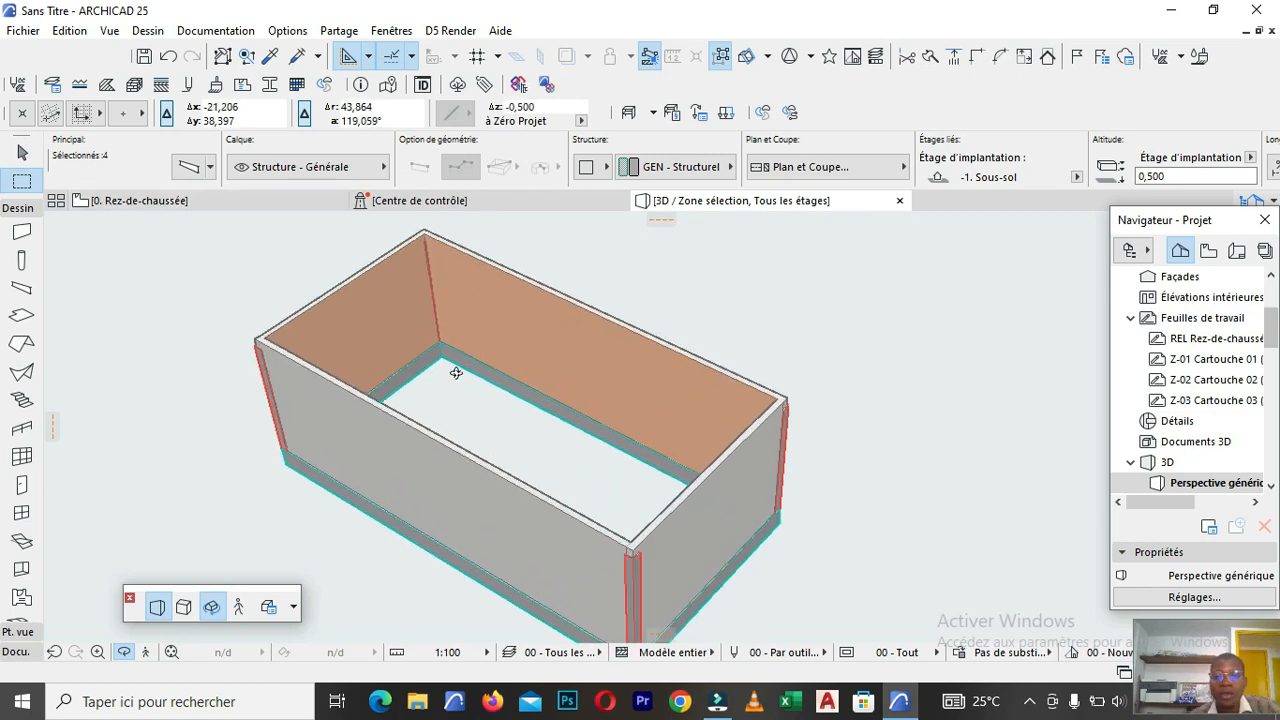
pyautogui.scroll(-2, 513, 397)
pyautogui.moveTo(513, 397); pyautogui.dragTo(445, 456)
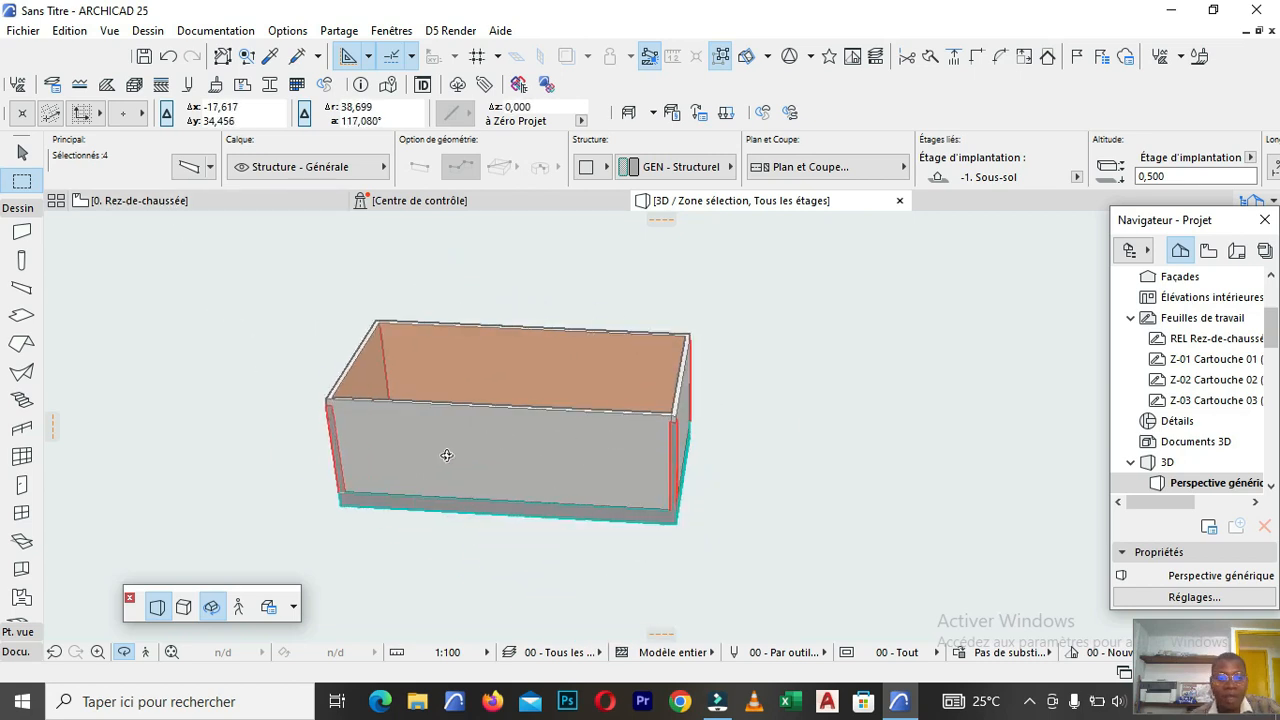
# On the 0. Rez-de-chaussée plan, set the Slab tool's defaults to a basic Béton armé (Coulé) structure with a thickness of 0,10.
pyautogui.click(135, 201)
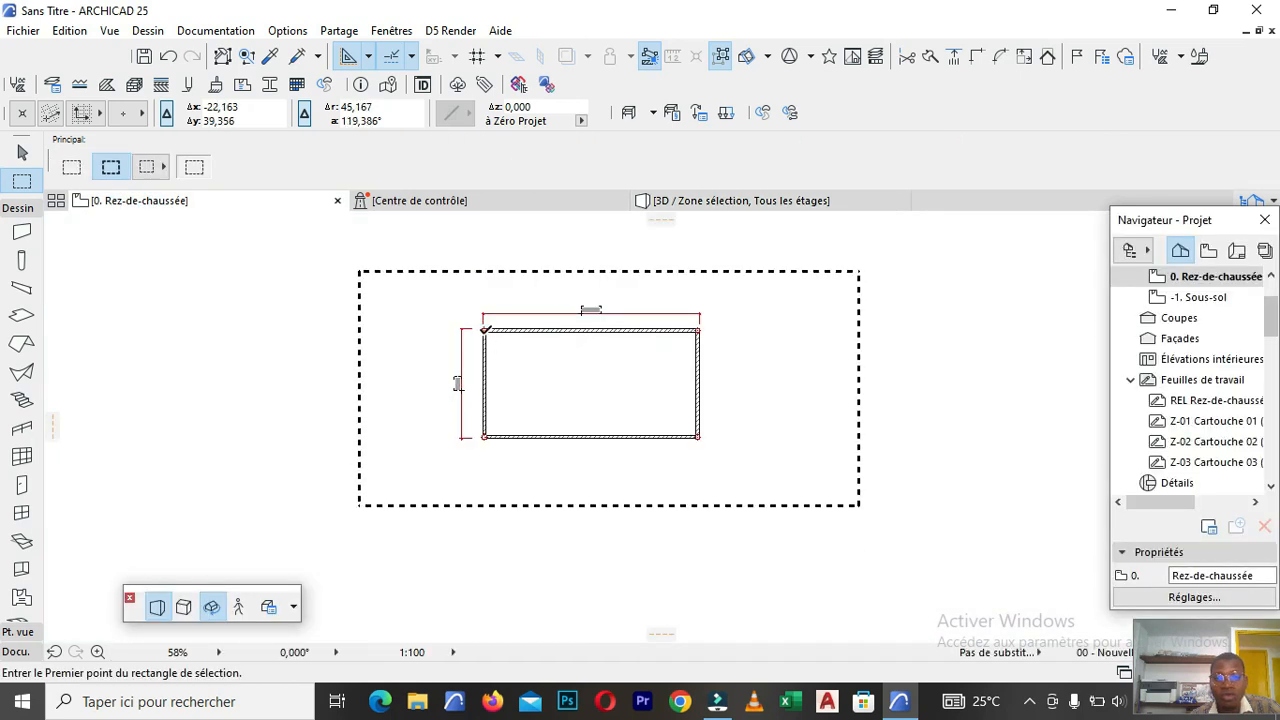
pyautogui.scroll(5, 483, 330)
pyautogui.scroll(-5, 470, 325)
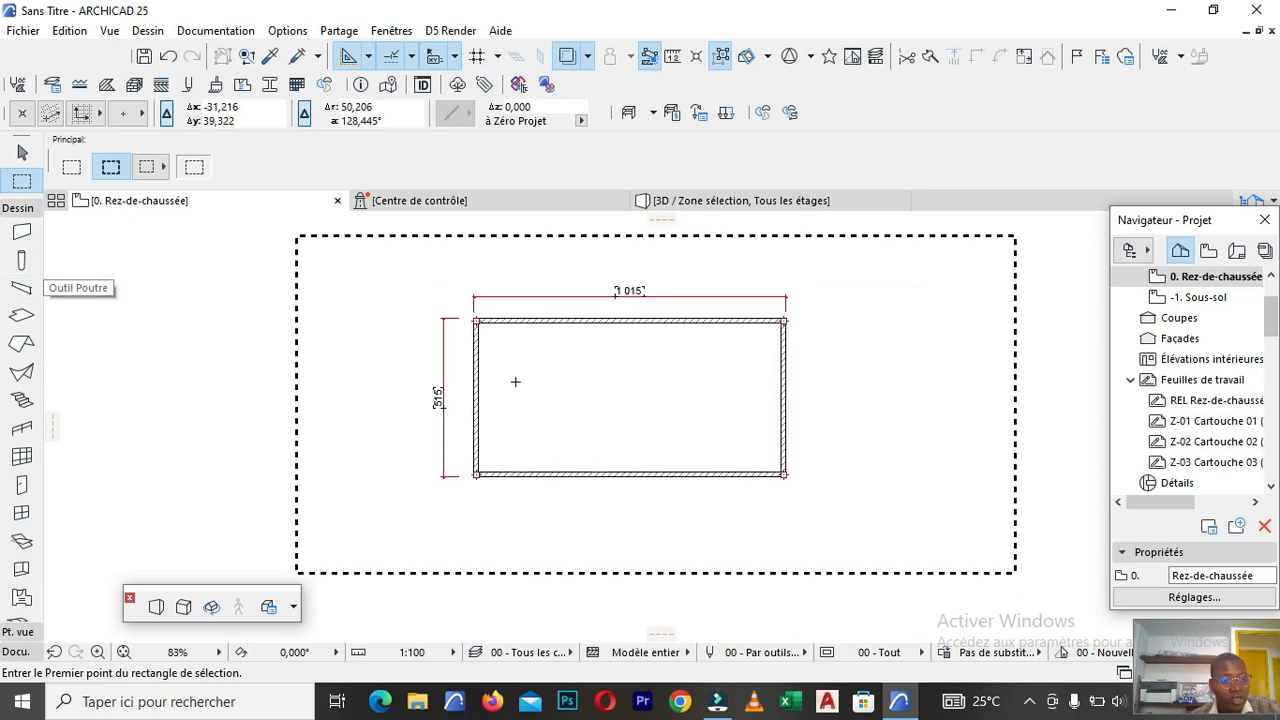
pyautogui.click(22, 315)
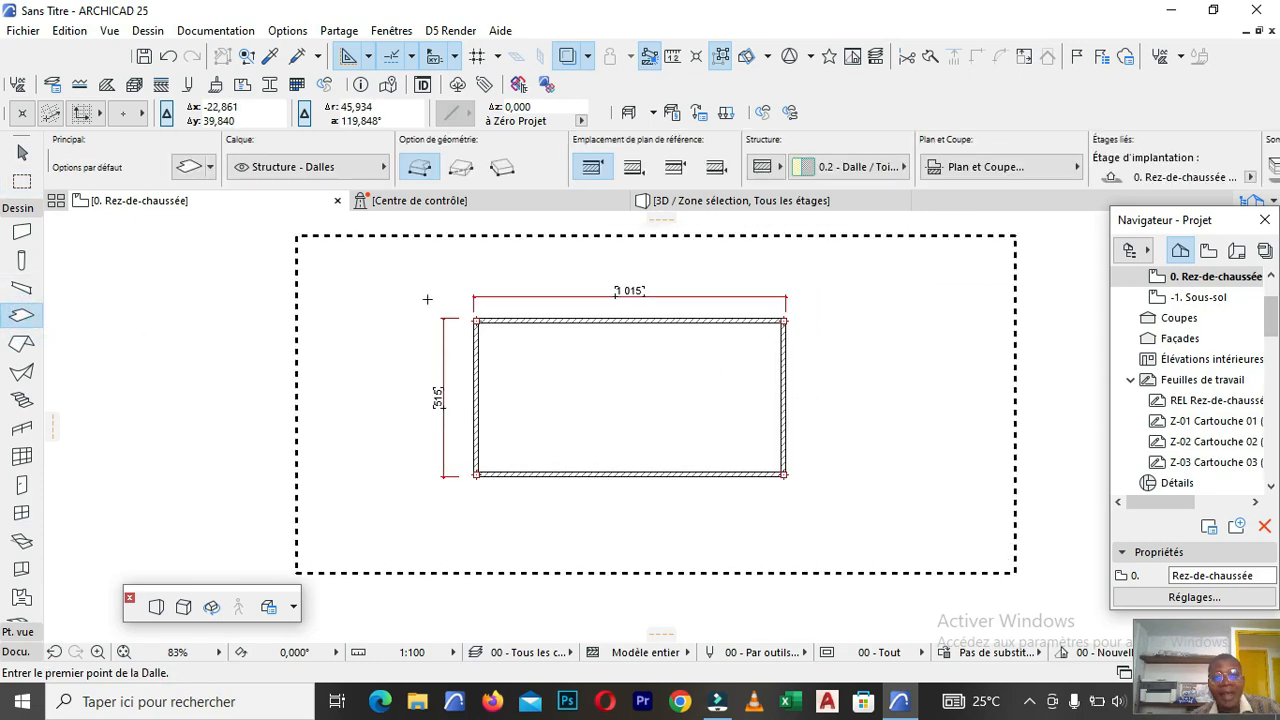
pyautogui.click(192, 168)
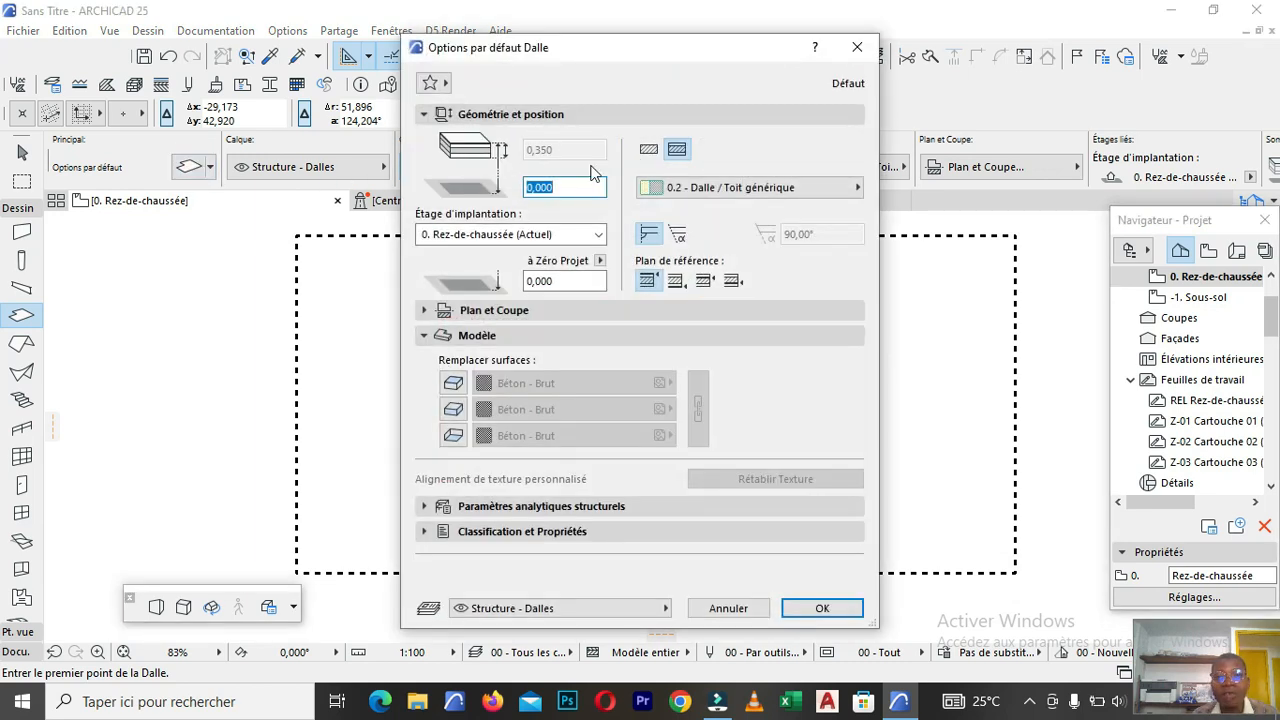
pyautogui.click(648, 150)
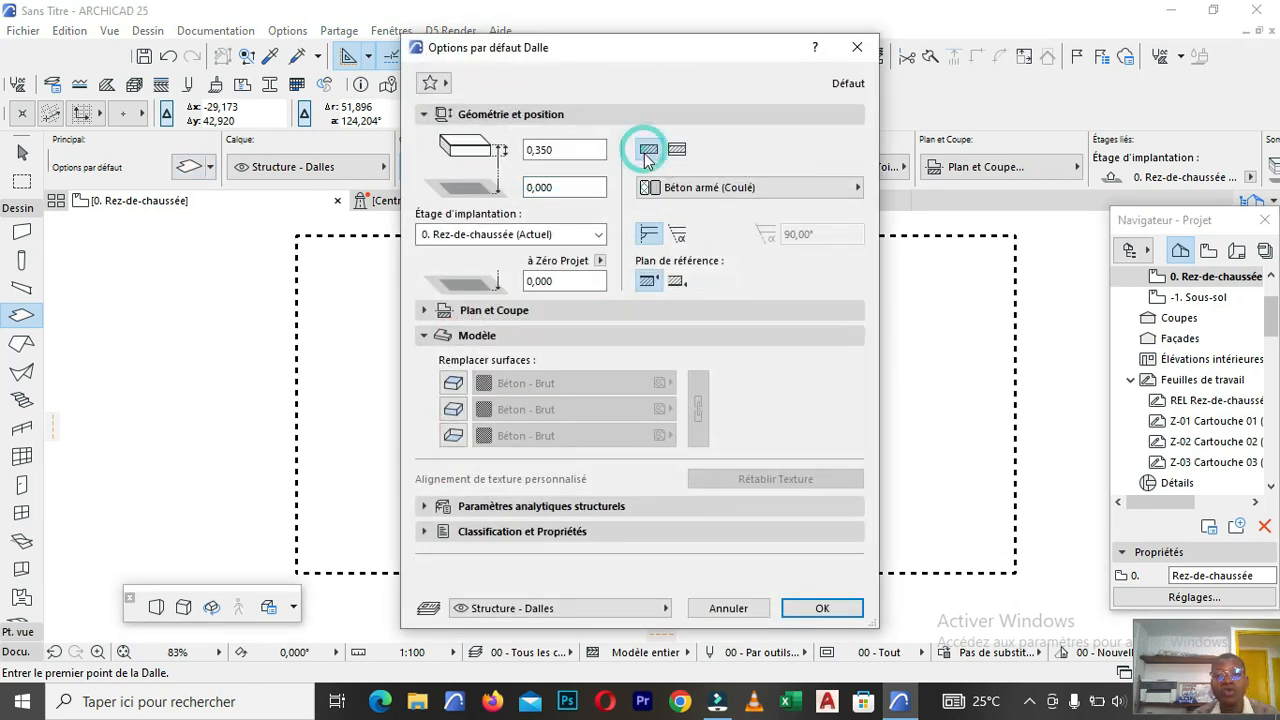
pyautogui.click(580, 150)
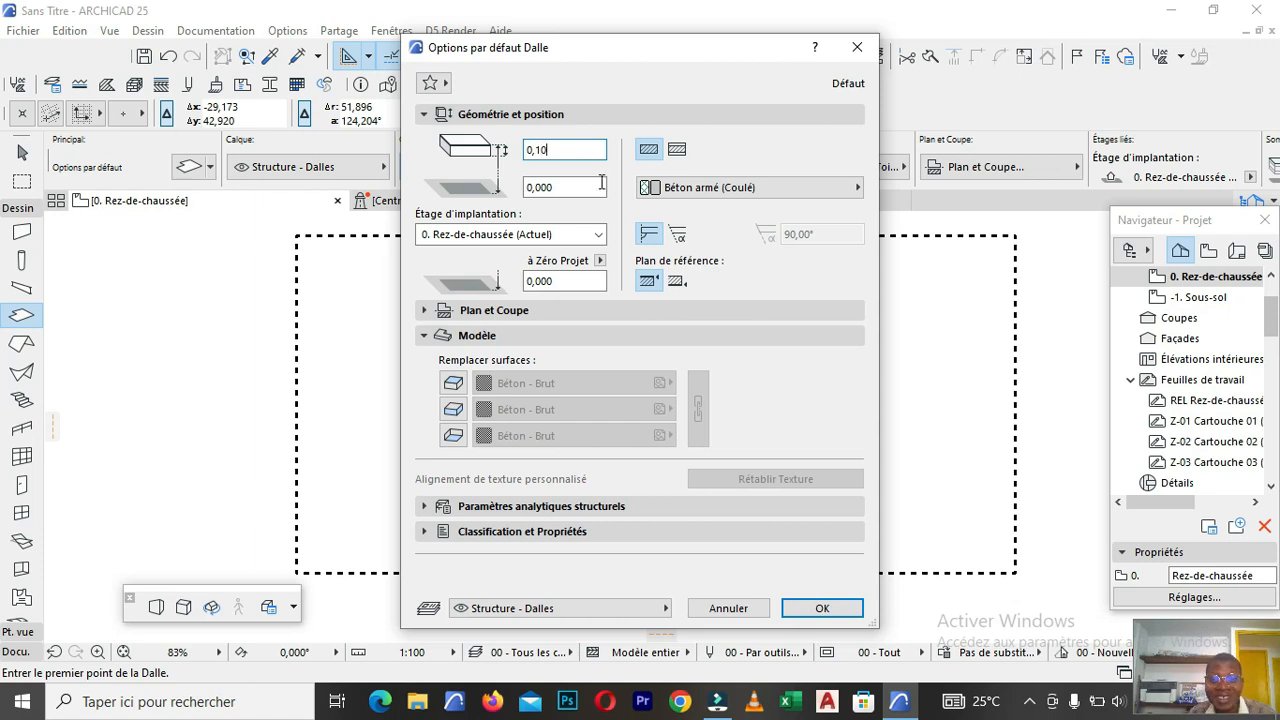
# Override only the default slab's top surface with Béton - Brut and accept the slab settings.
pyautogui.click(453, 384)
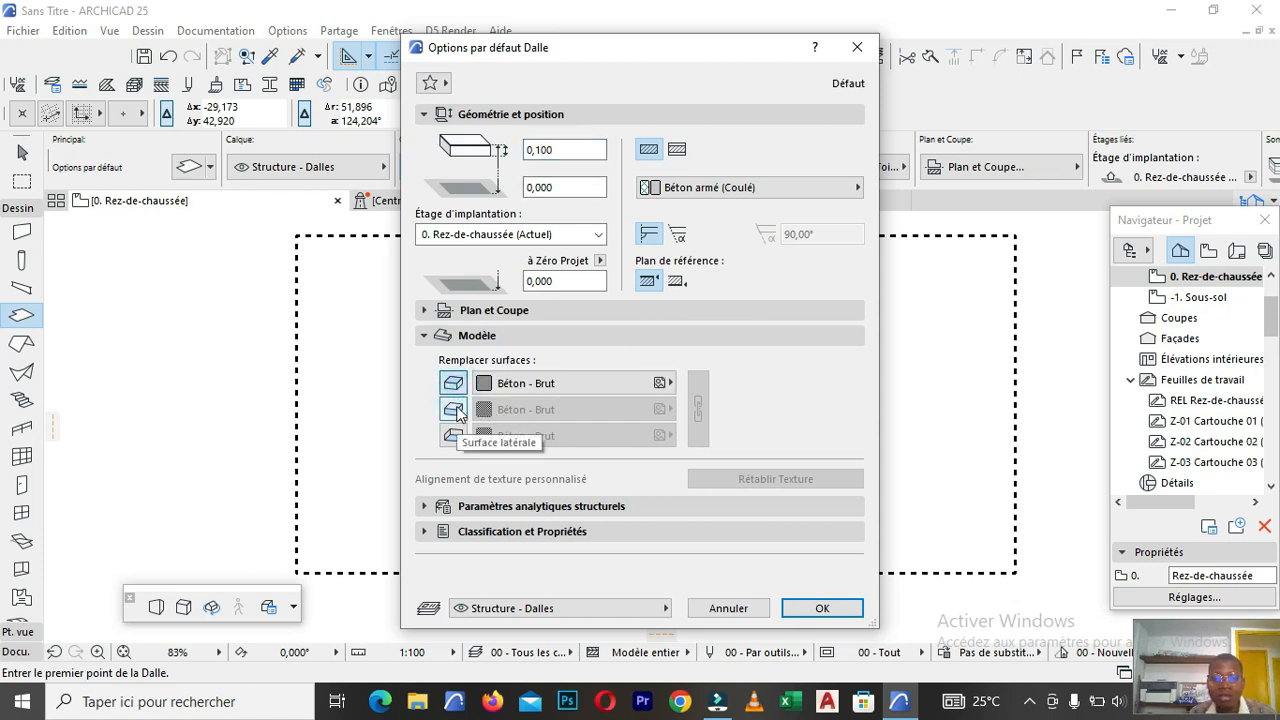
pyautogui.click(453, 409)
pyautogui.click(453, 384)
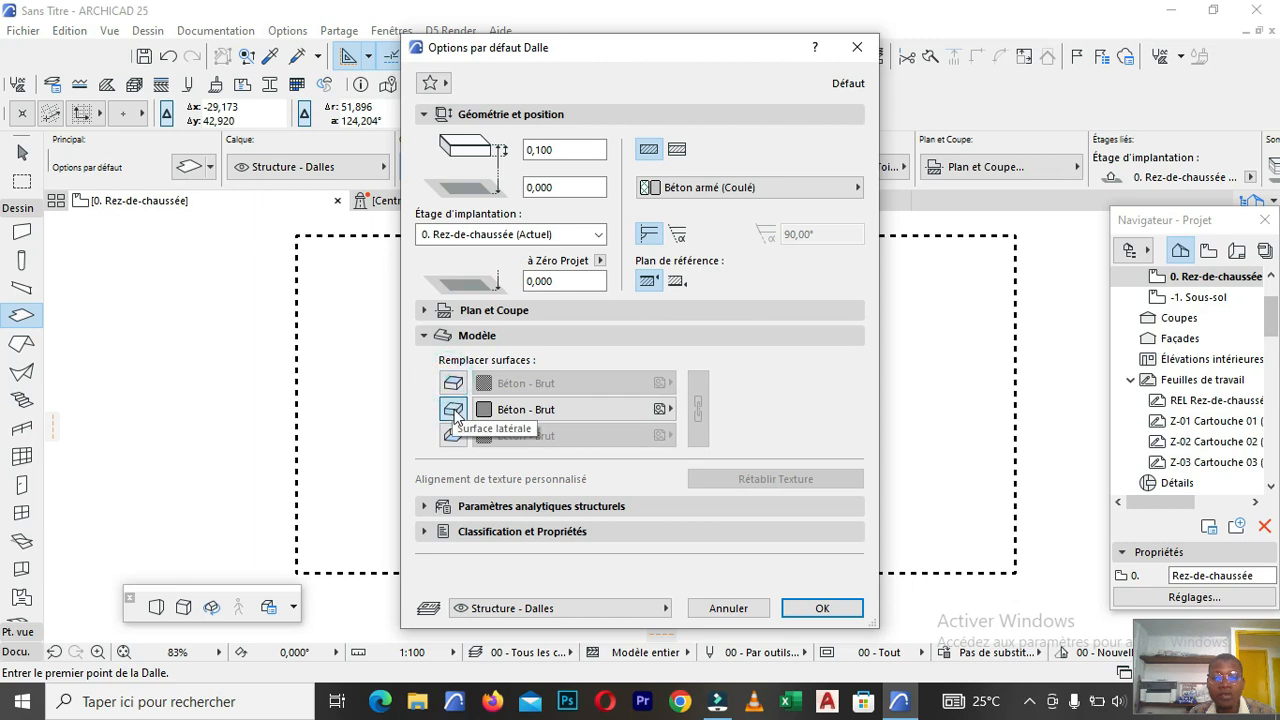
pyautogui.click(453, 409)
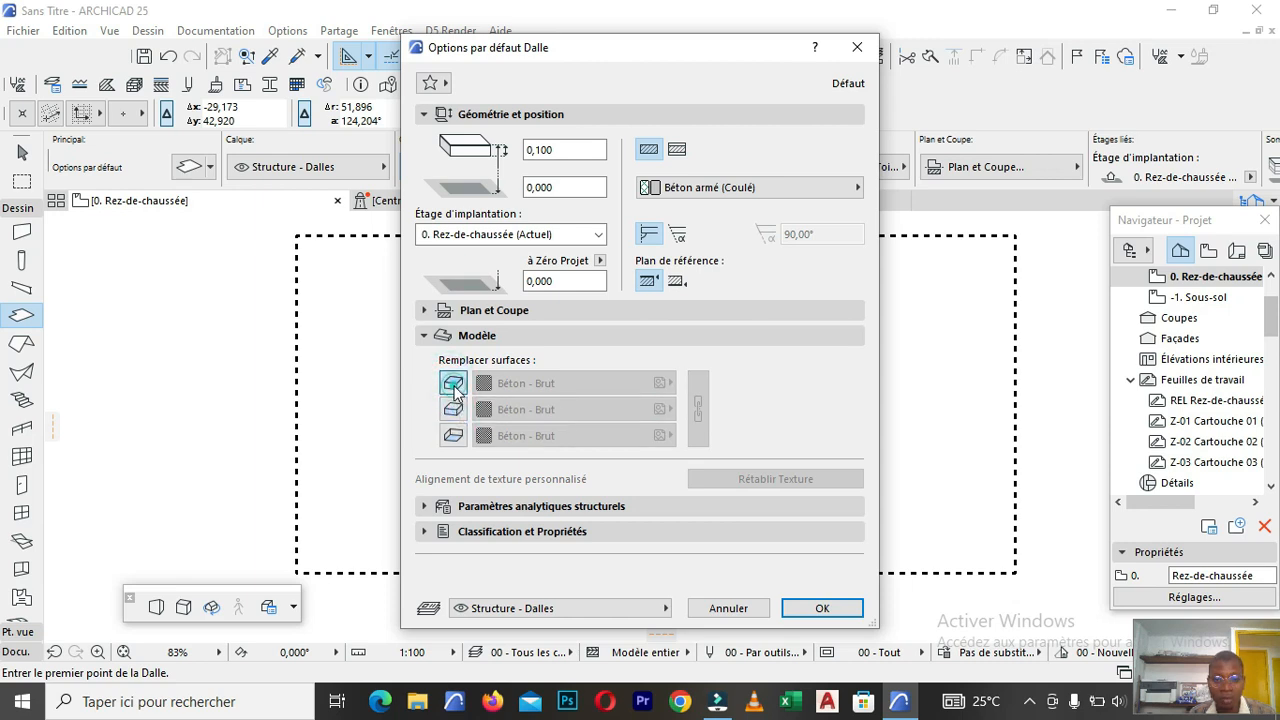
pyautogui.click(453, 384)
pyautogui.click(515, 390)
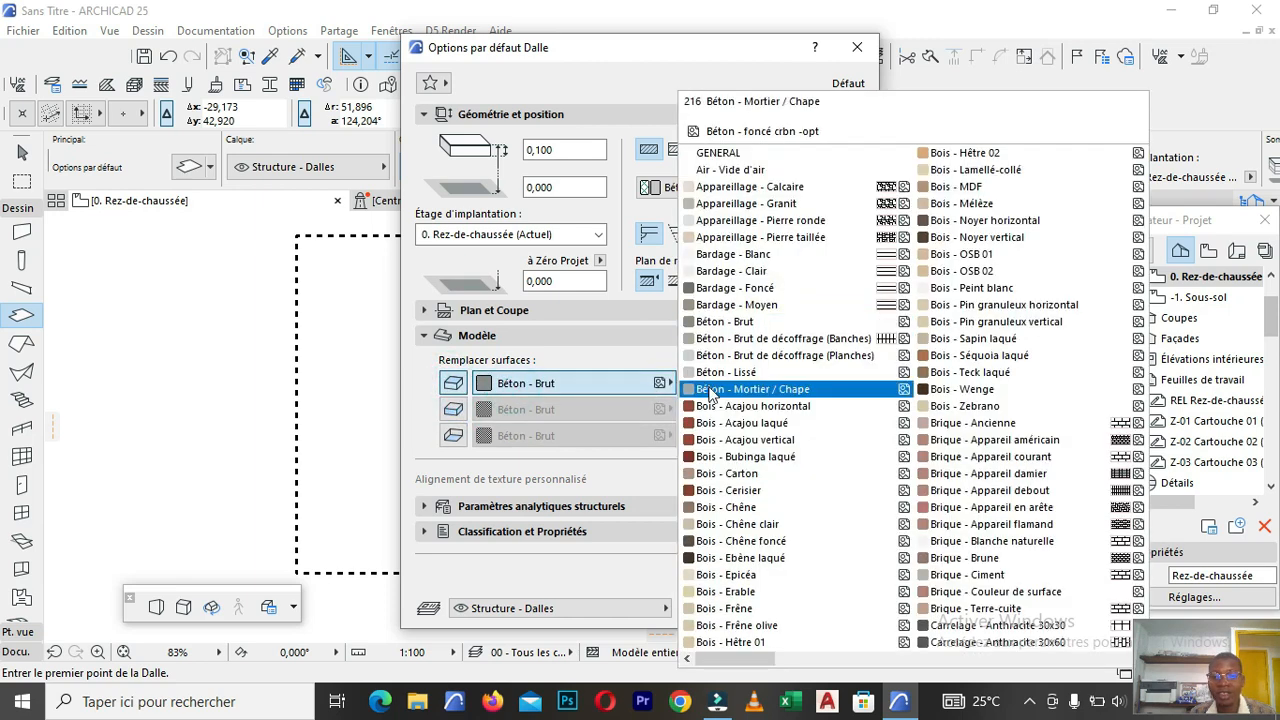
pyautogui.click(453, 384)
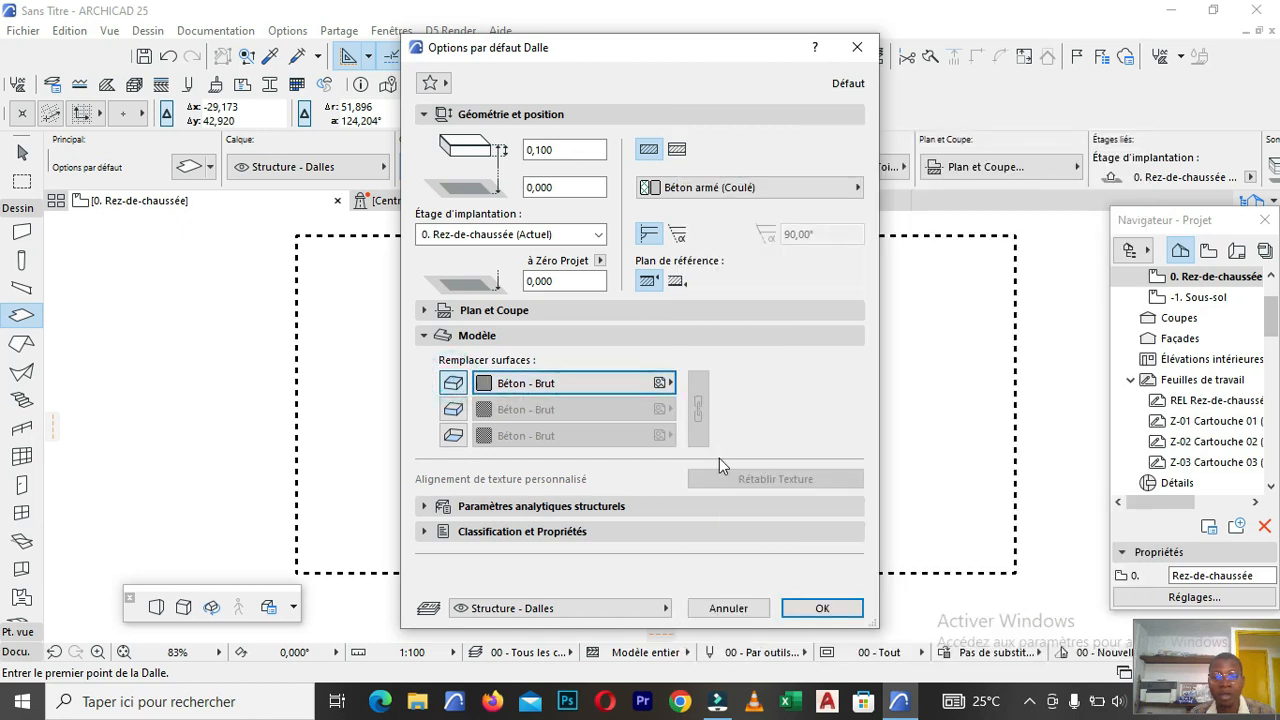
pyautogui.click(821, 608)
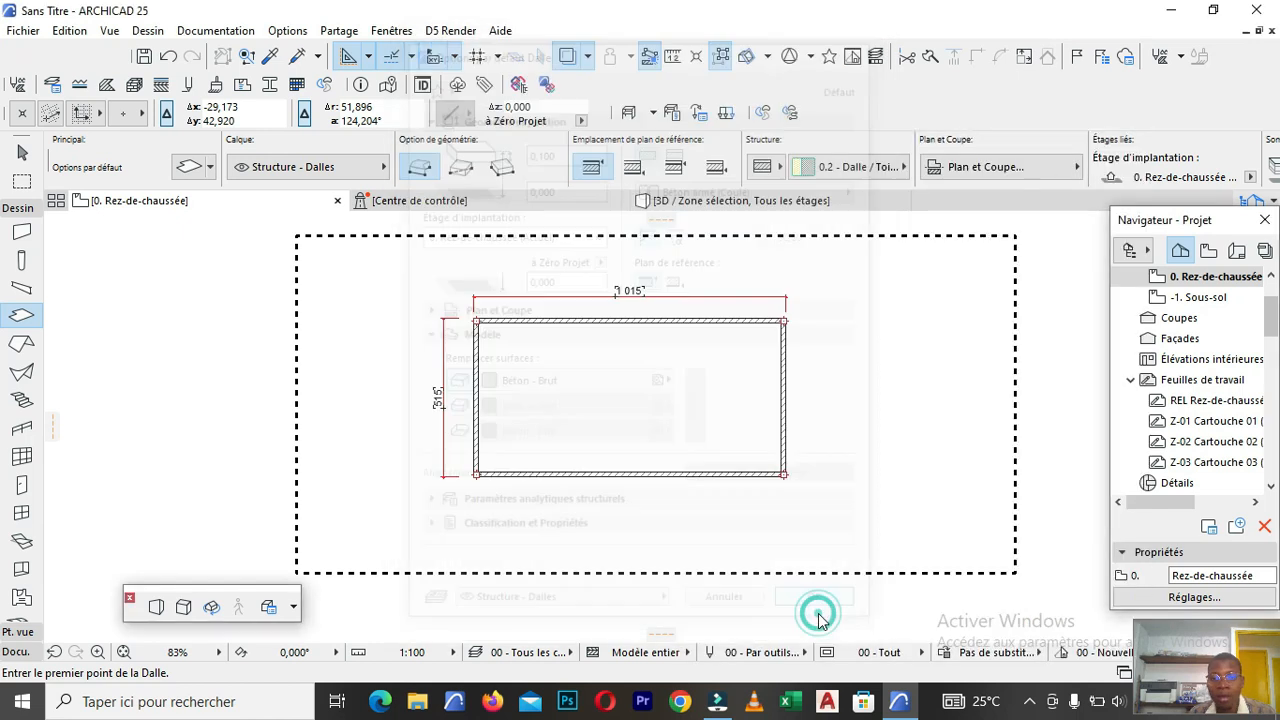
# Draw a rectangular slab about 10,15 long from the walls' upper-left outer corner to their lower-right outer corner.
pyautogui.scroll(10, 476, 320)
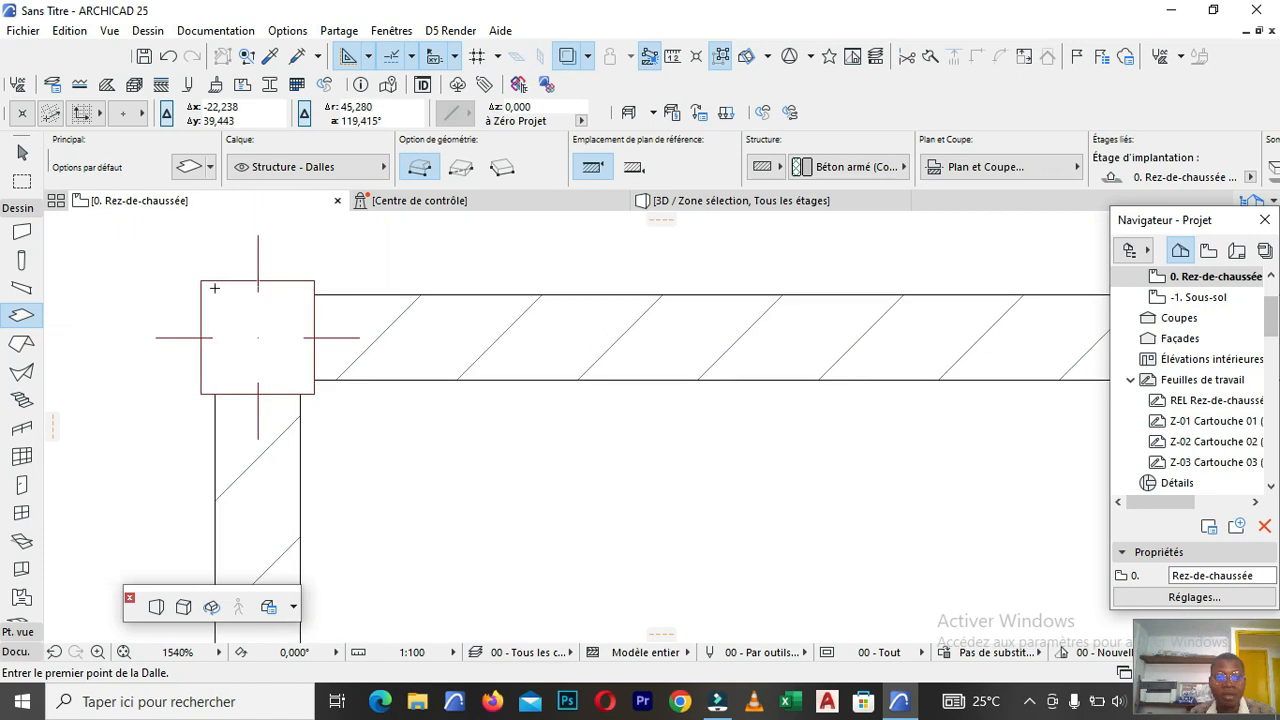
pyautogui.click(214, 288)
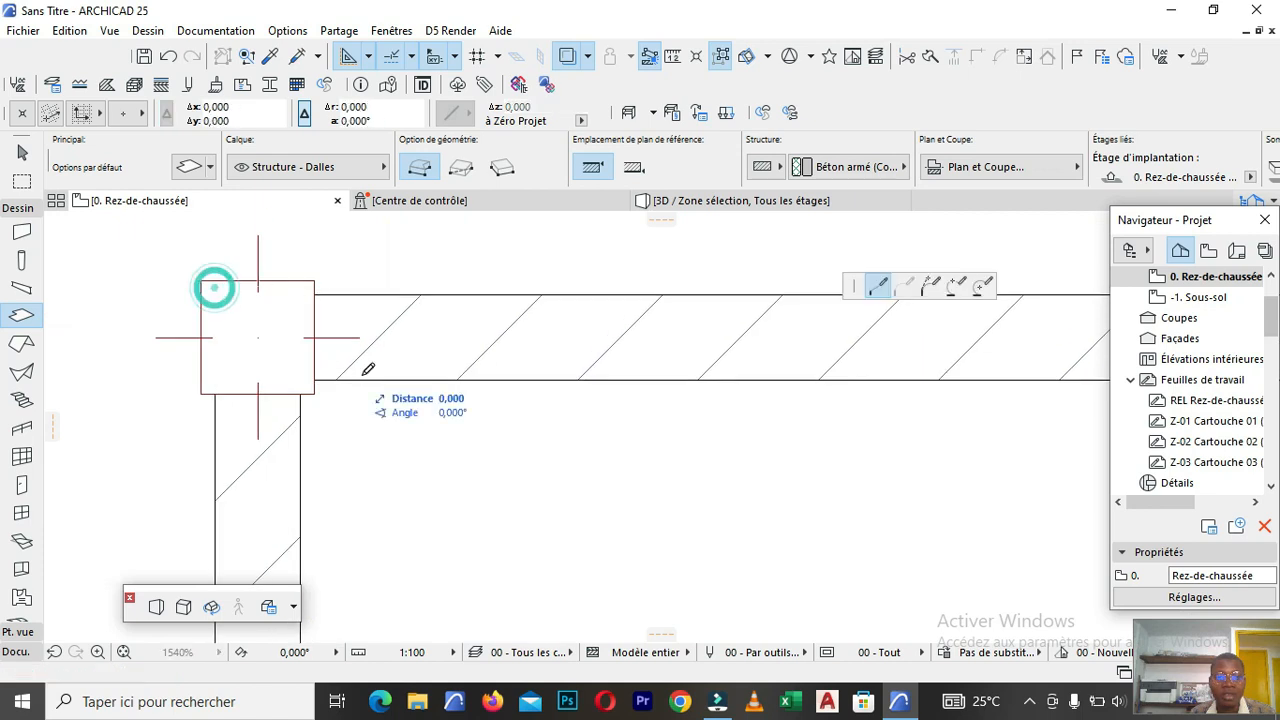
pyautogui.click(472, 166)
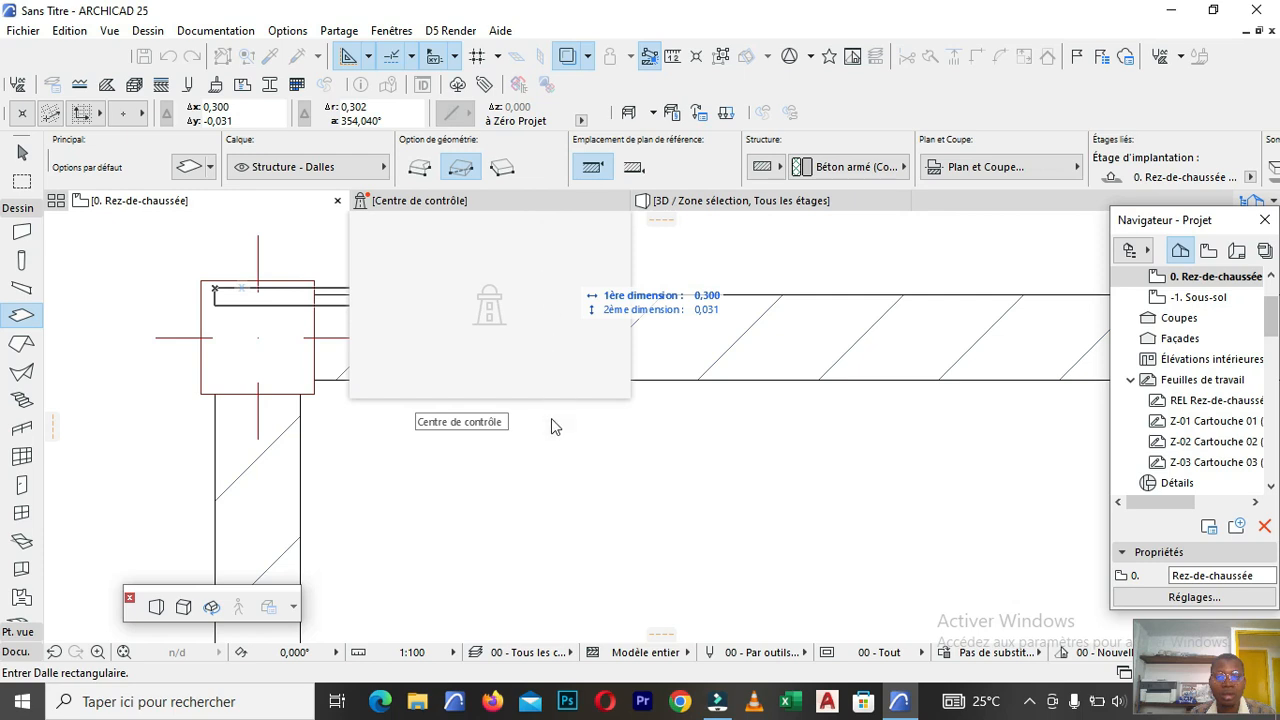
pyautogui.scroll(-5, 686, 434)
pyautogui.scroll(-6, 670, 361)
pyautogui.scroll(3, 905, 492)
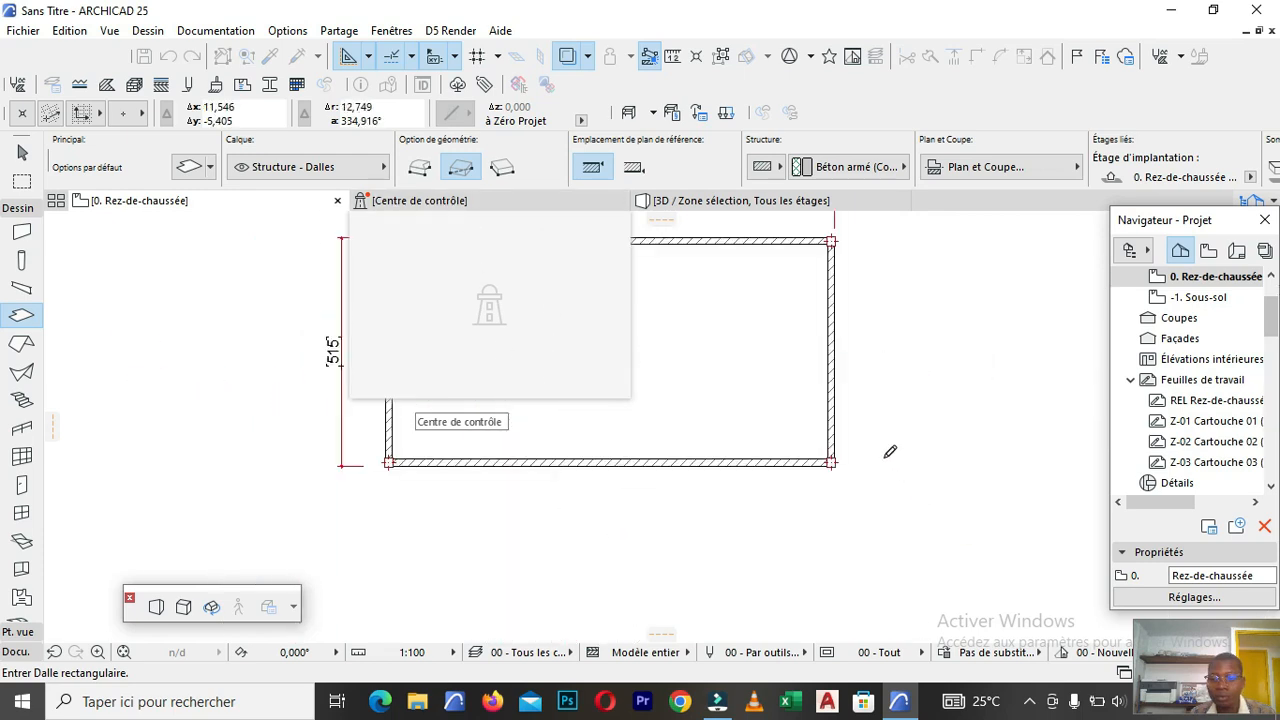
pyautogui.scroll(6, 800, 462)
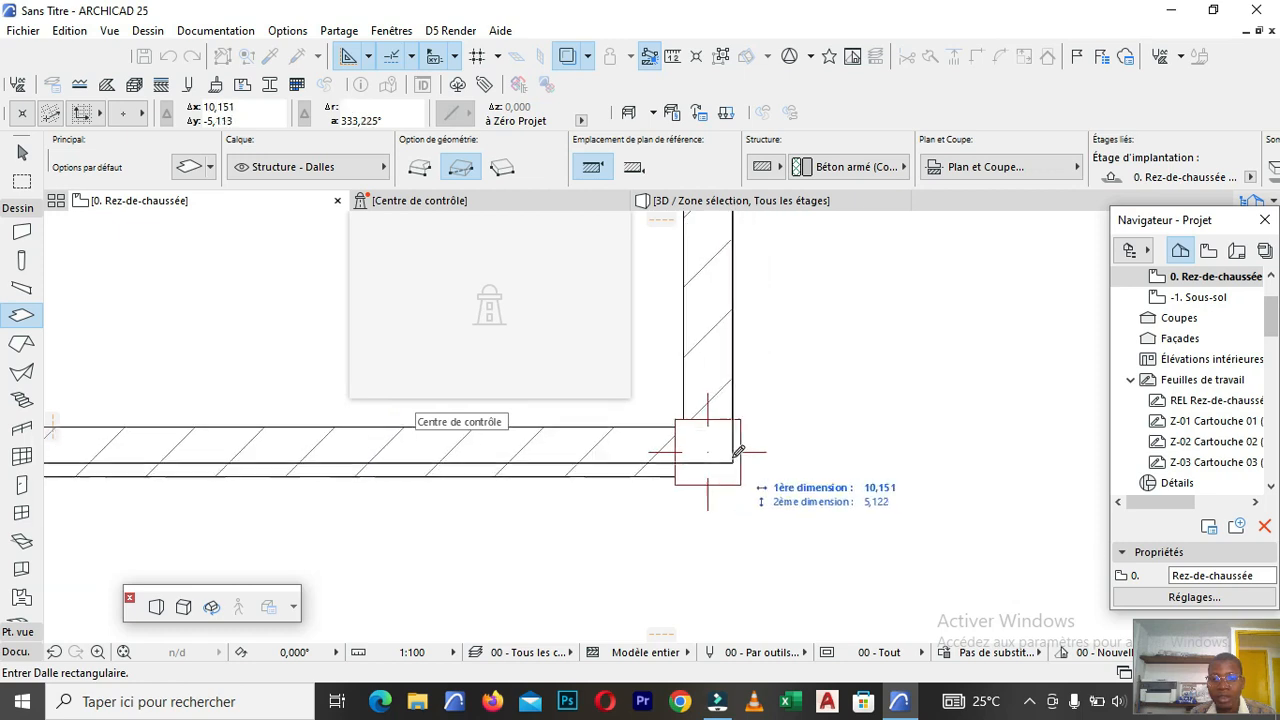
pyautogui.click(738, 452)
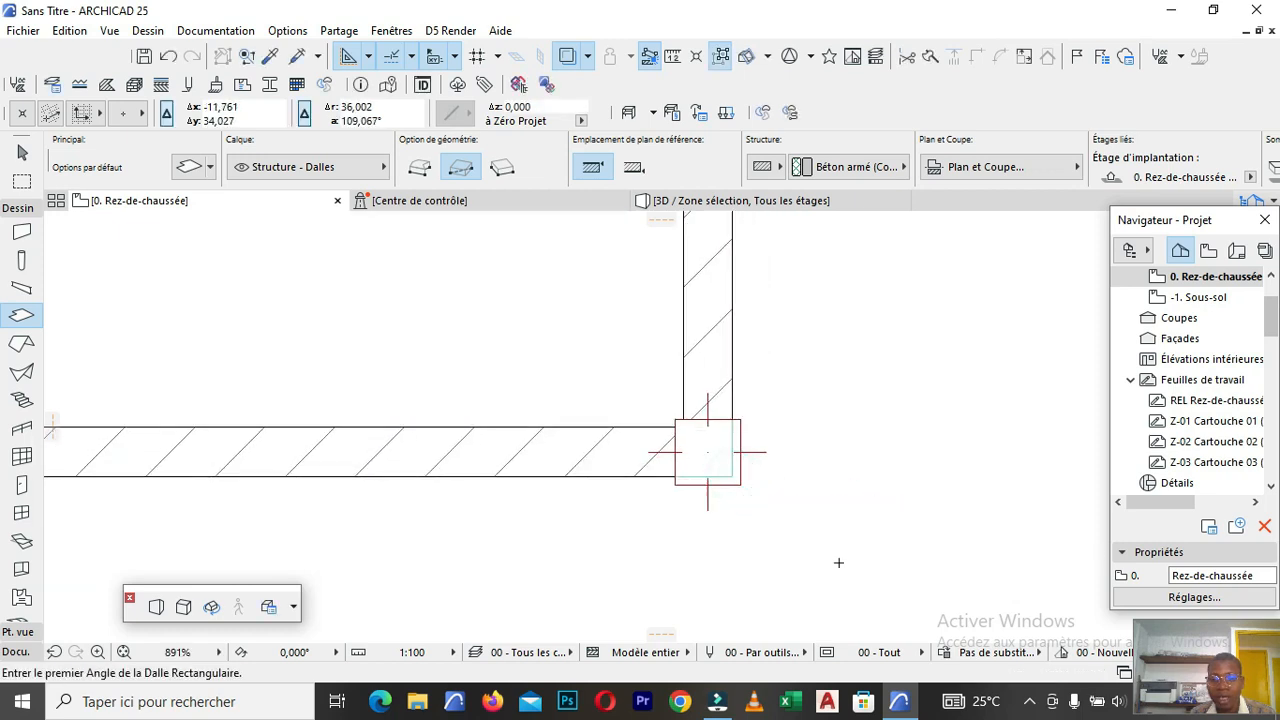
pyautogui.scroll(-8, 814, 536)
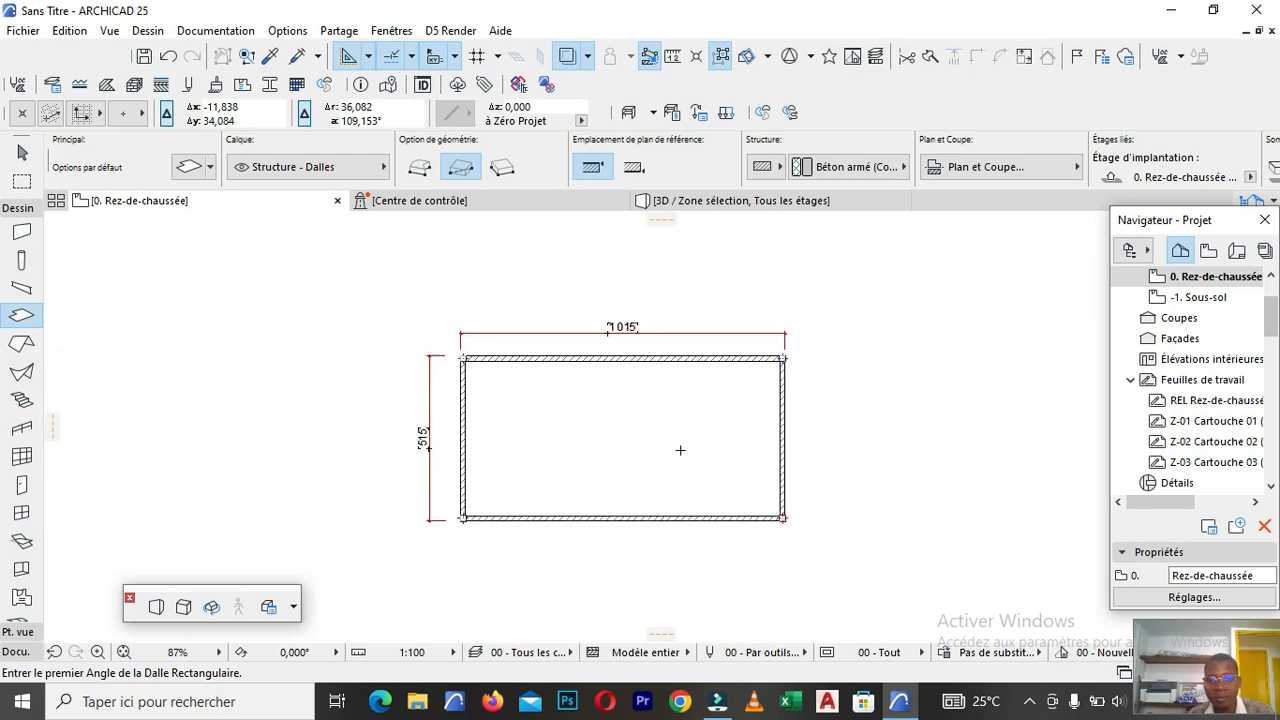
# Display the area enclosed by the selection zone in 3D and examine the new slab against the walls and beams.
pyautogui.scroll(1, 680, 450)
pyautogui.keyDown('shift'); pyautogui.click(565, 432); pyautogui.keyUp('shift')
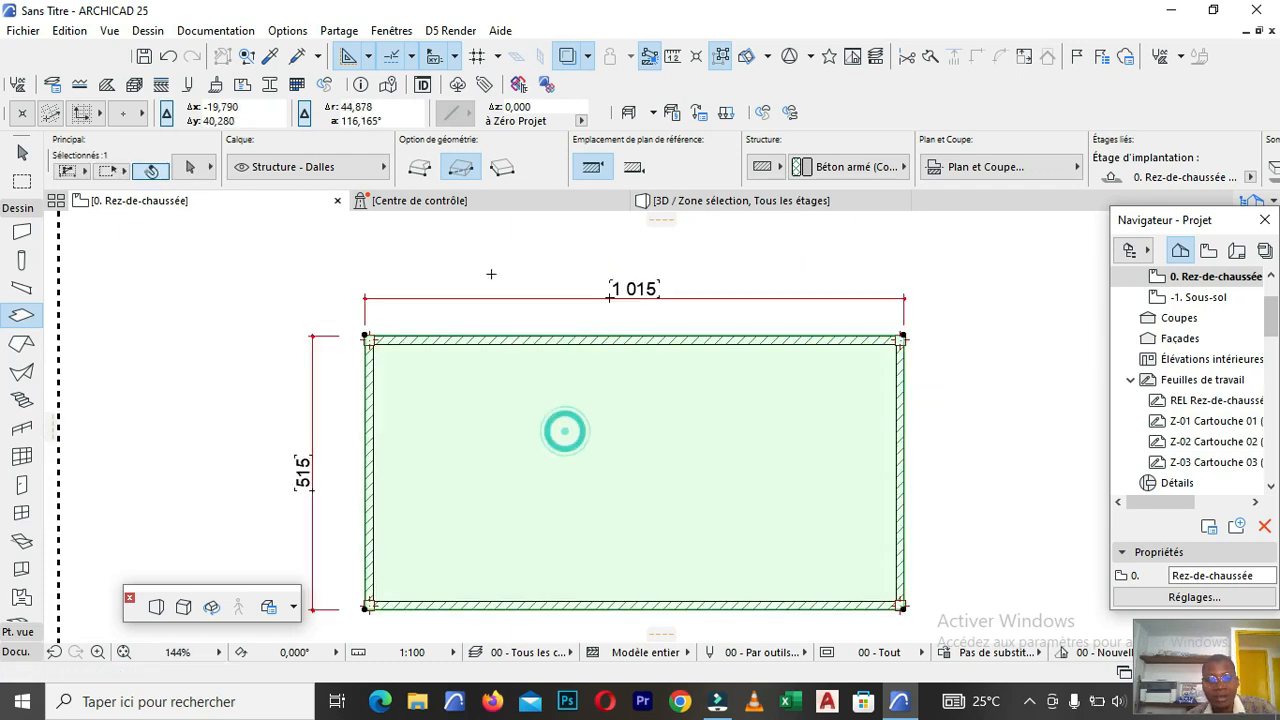
pyautogui.press('Escape')
pyautogui.scroll(-5, 563, 274)
pyautogui.rightClick(609, 330)
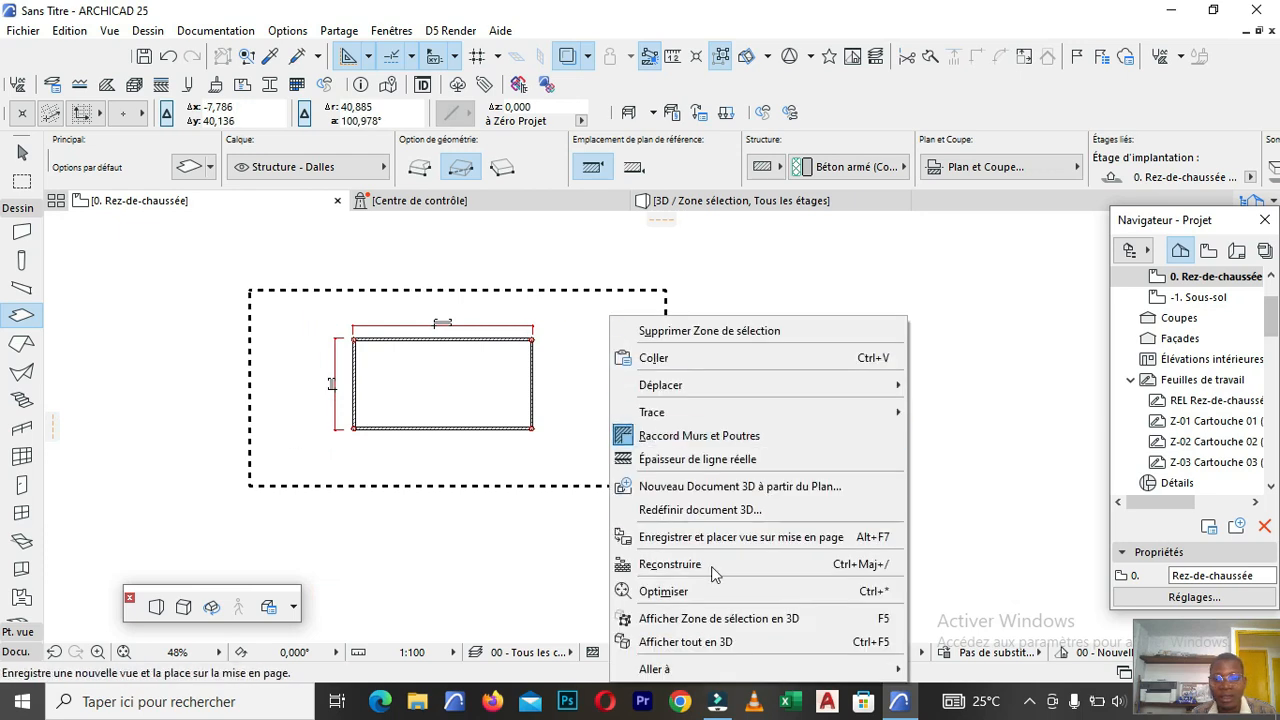
pyautogui.click(716, 620)
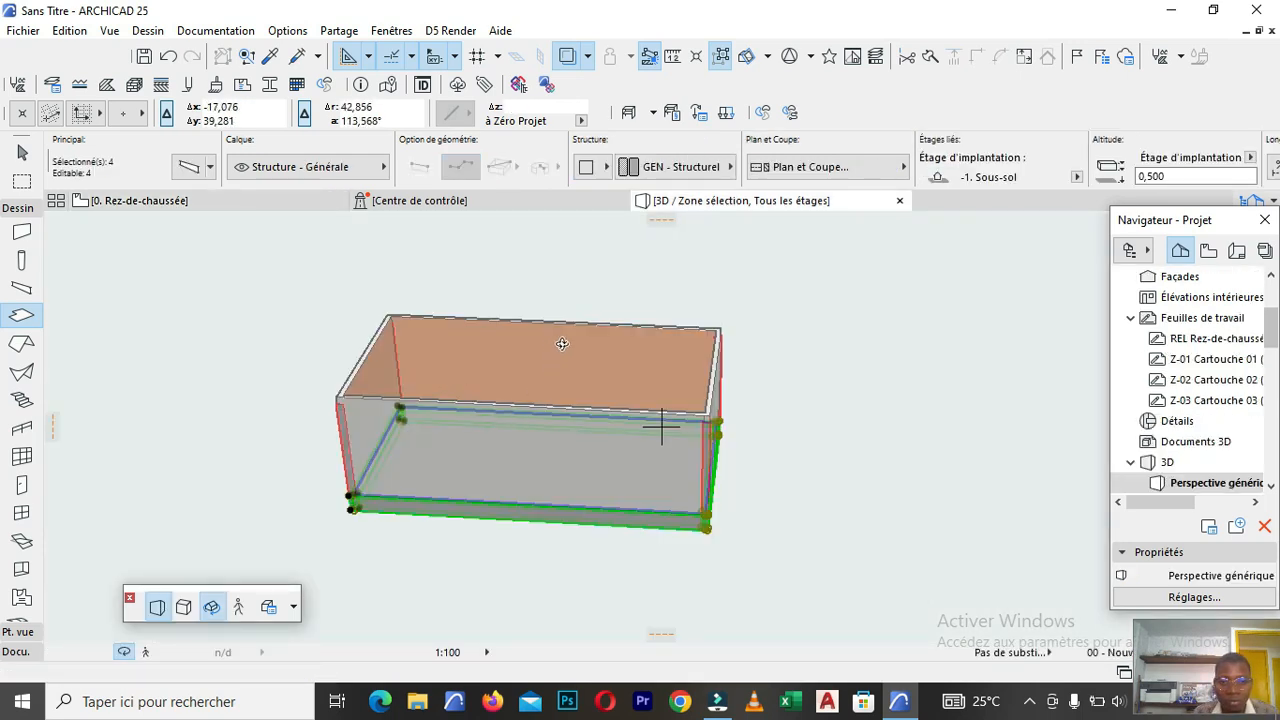
pyautogui.moveTo(562, 344); pyautogui.dragTo(560, 374)
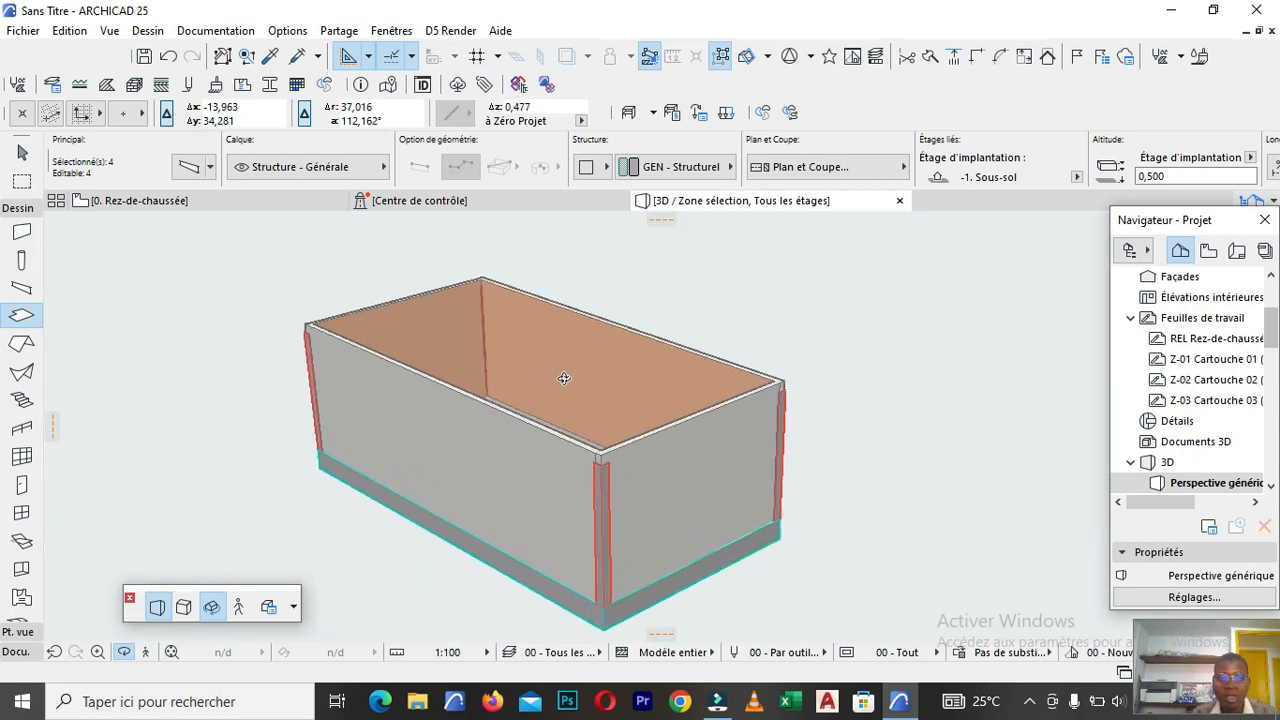
# On the 0. Rez-de-chaussée plan, set the Roof tool's defaults to a basic Bois massif structure with a thickness of 0,02.
pyautogui.click(187, 202)
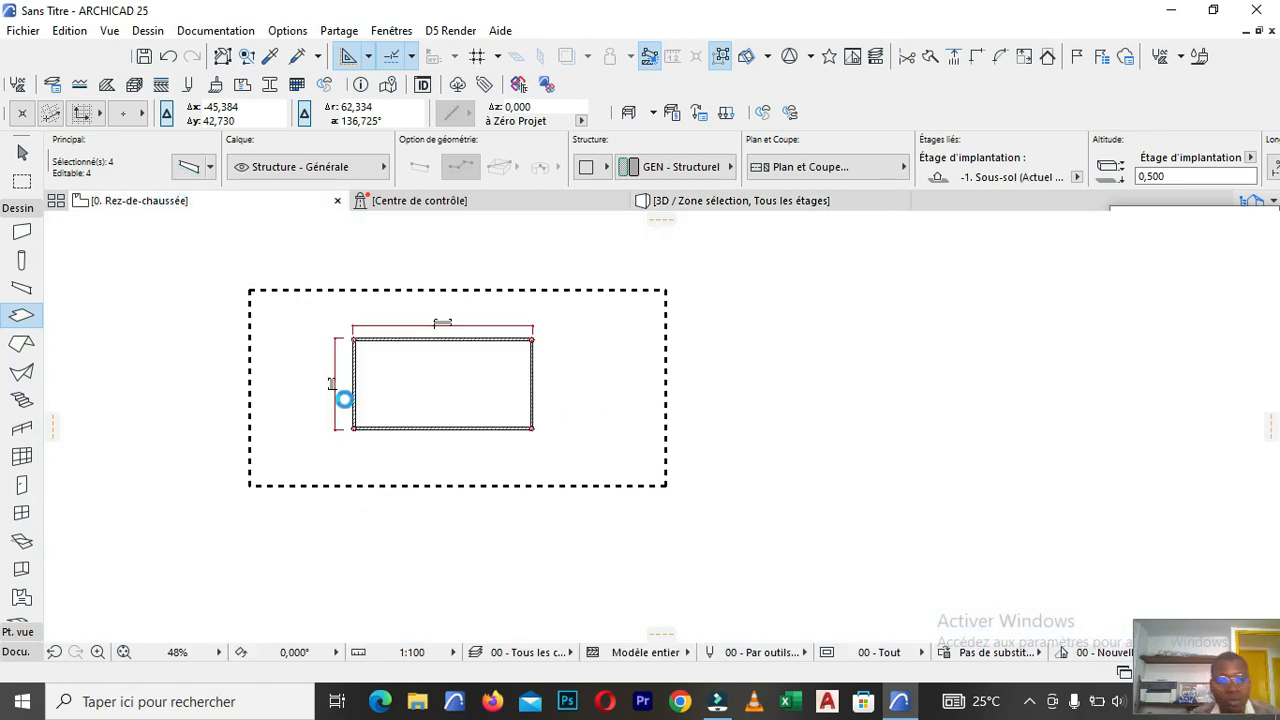
pyautogui.scroll(2, 366, 371)
pyautogui.scroll(1, 367, 373)
pyautogui.scroll(-2, 367, 373)
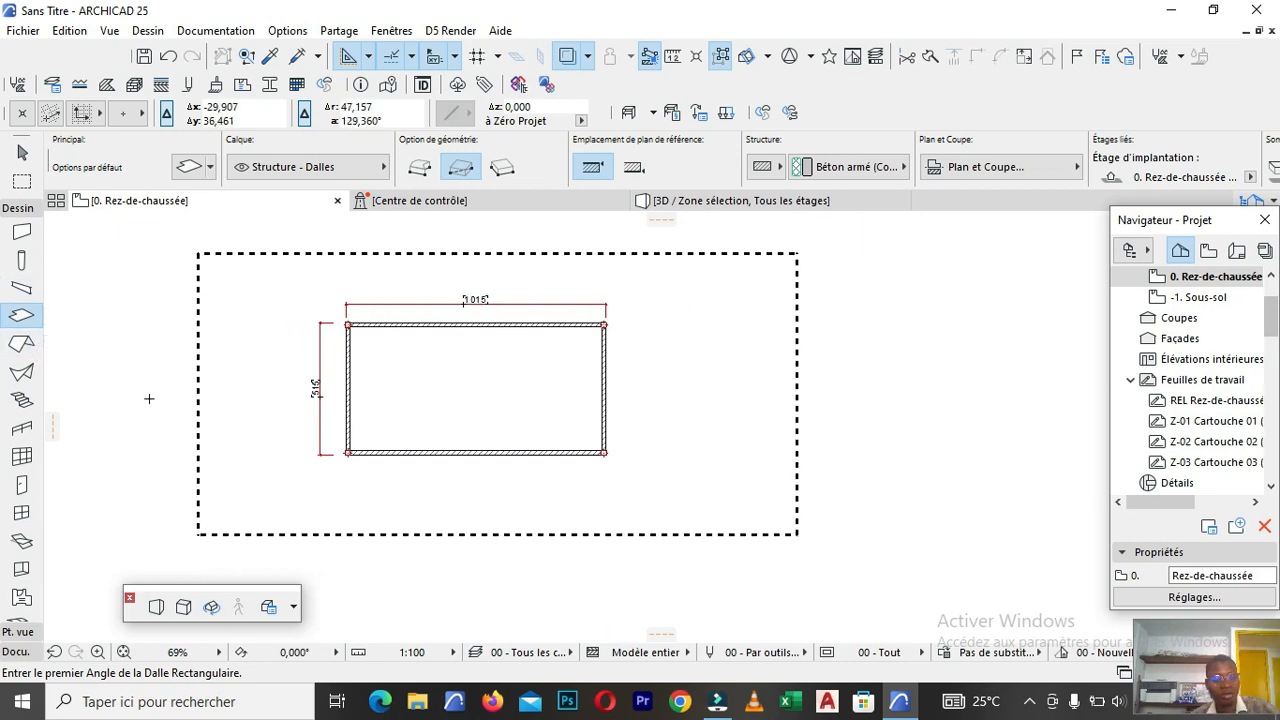
pyautogui.click(24, 346)
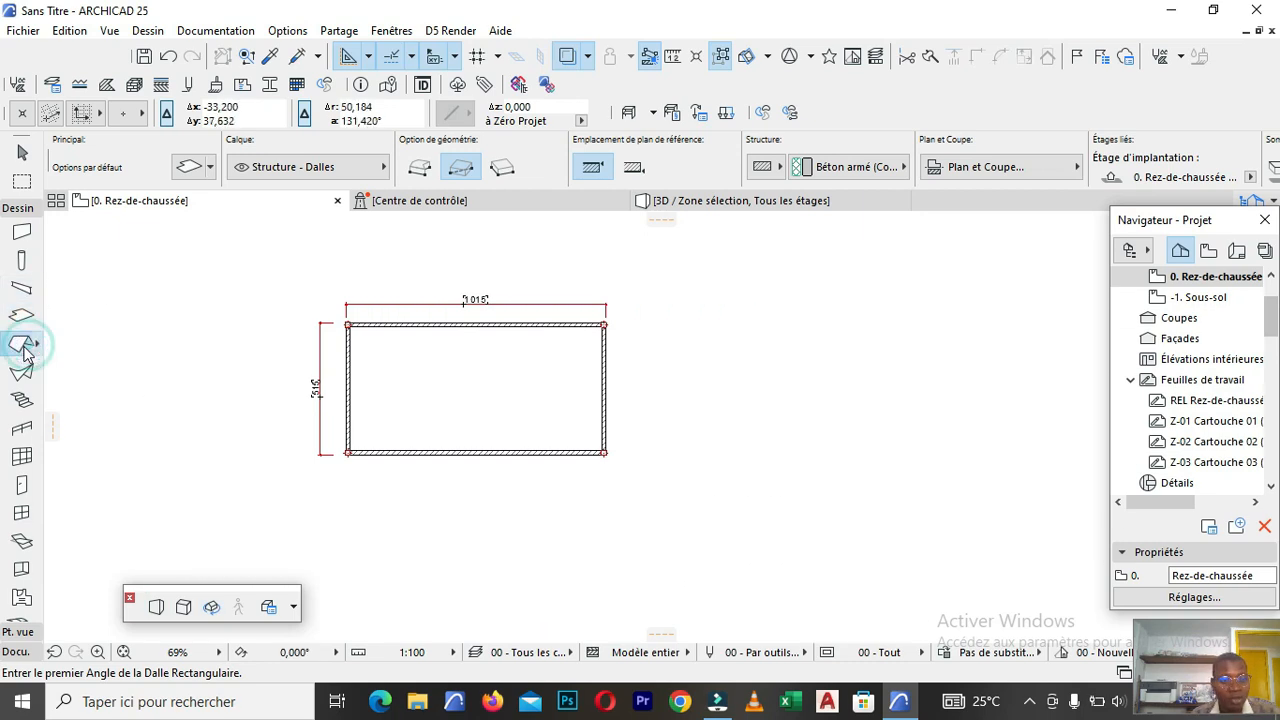
pyautogui.scroll(5, 404, 334)
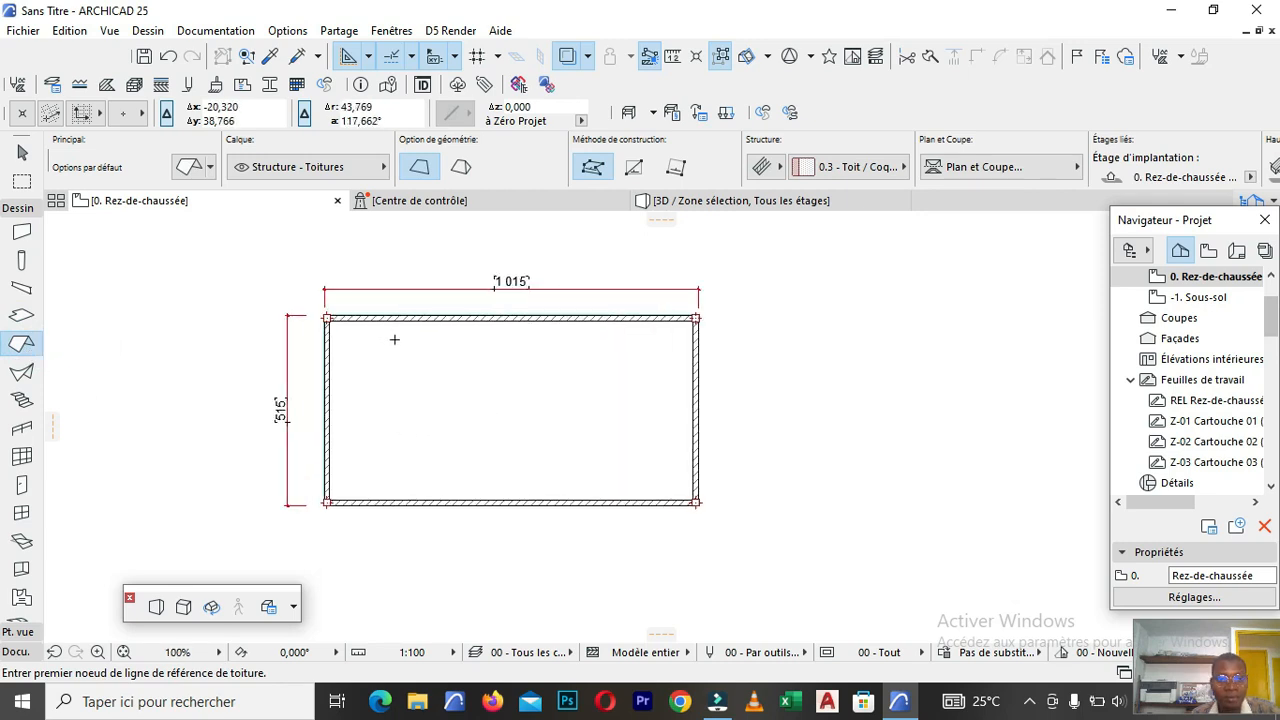
pyautogui.click(197, 170)
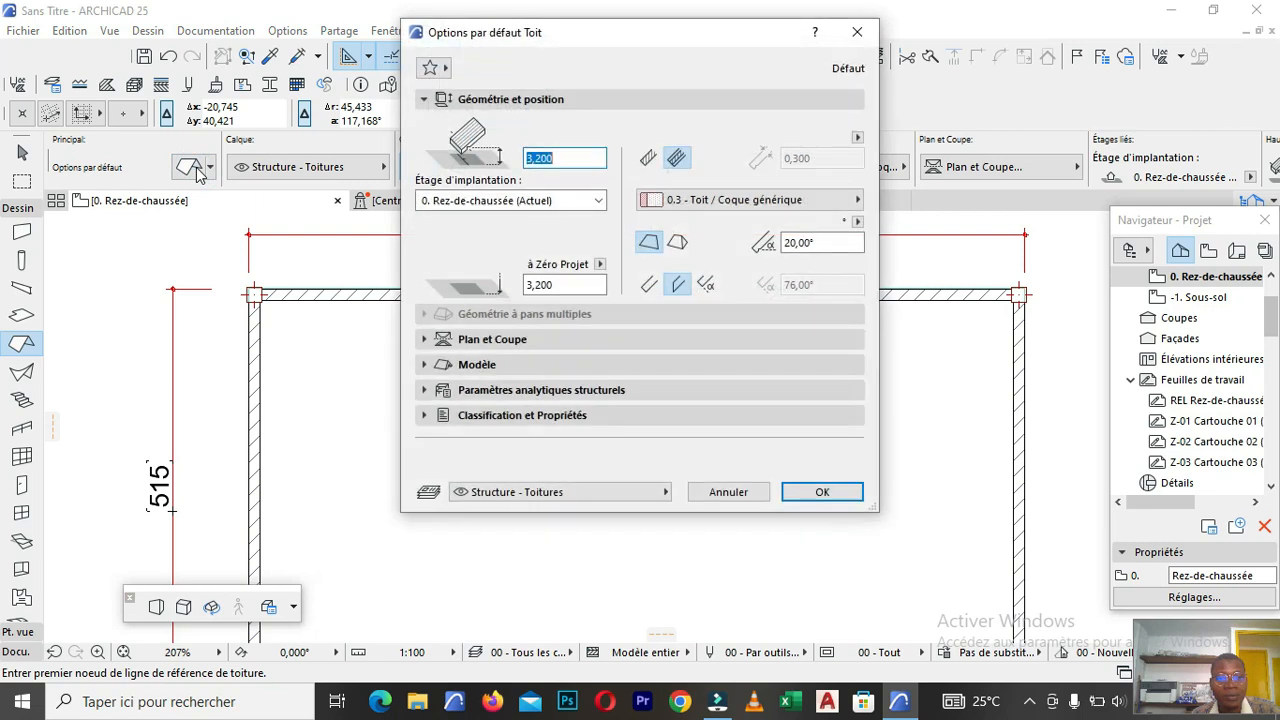
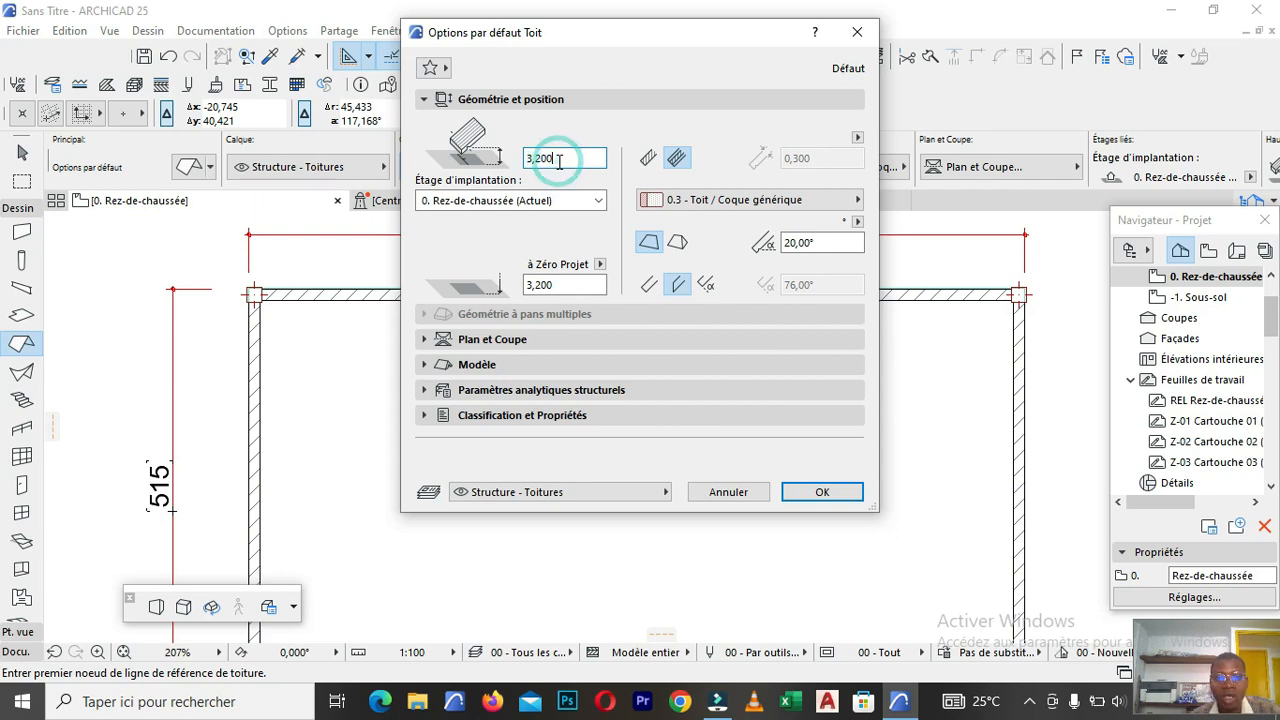
pyautogui.click(649, 157)
pyautogui.click(815, 157)
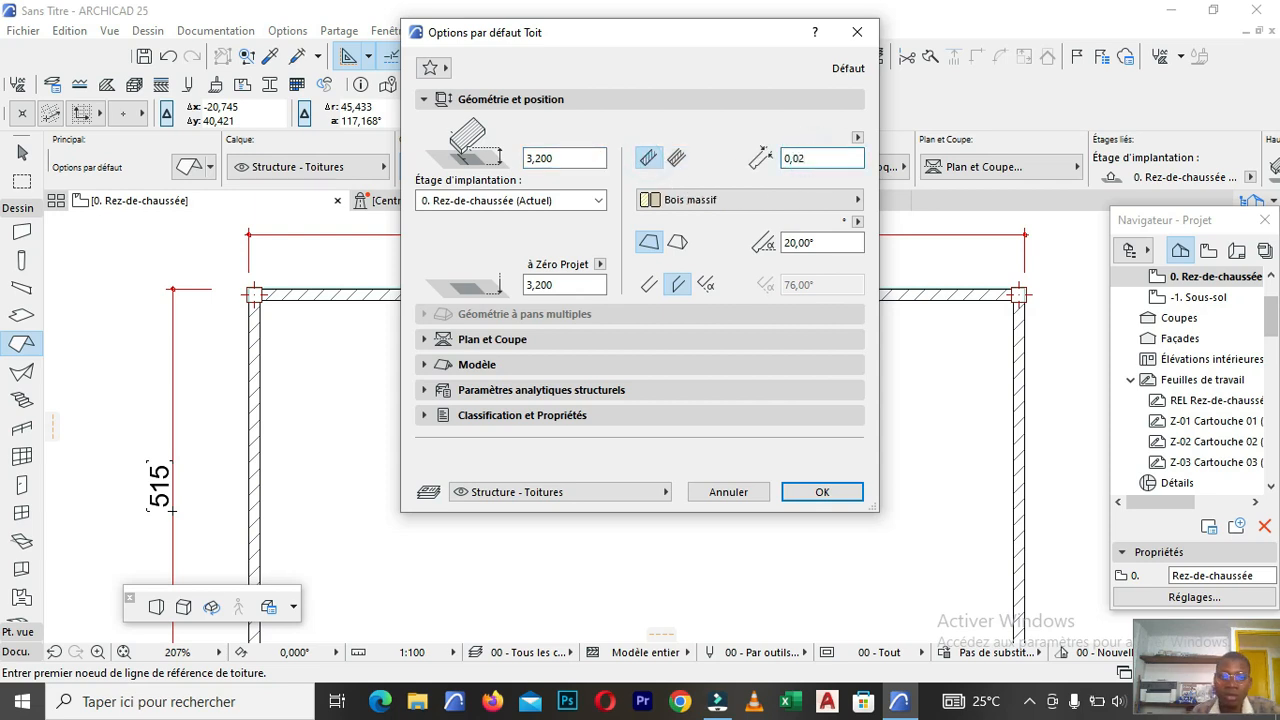
pyautogui.click(822, 492)
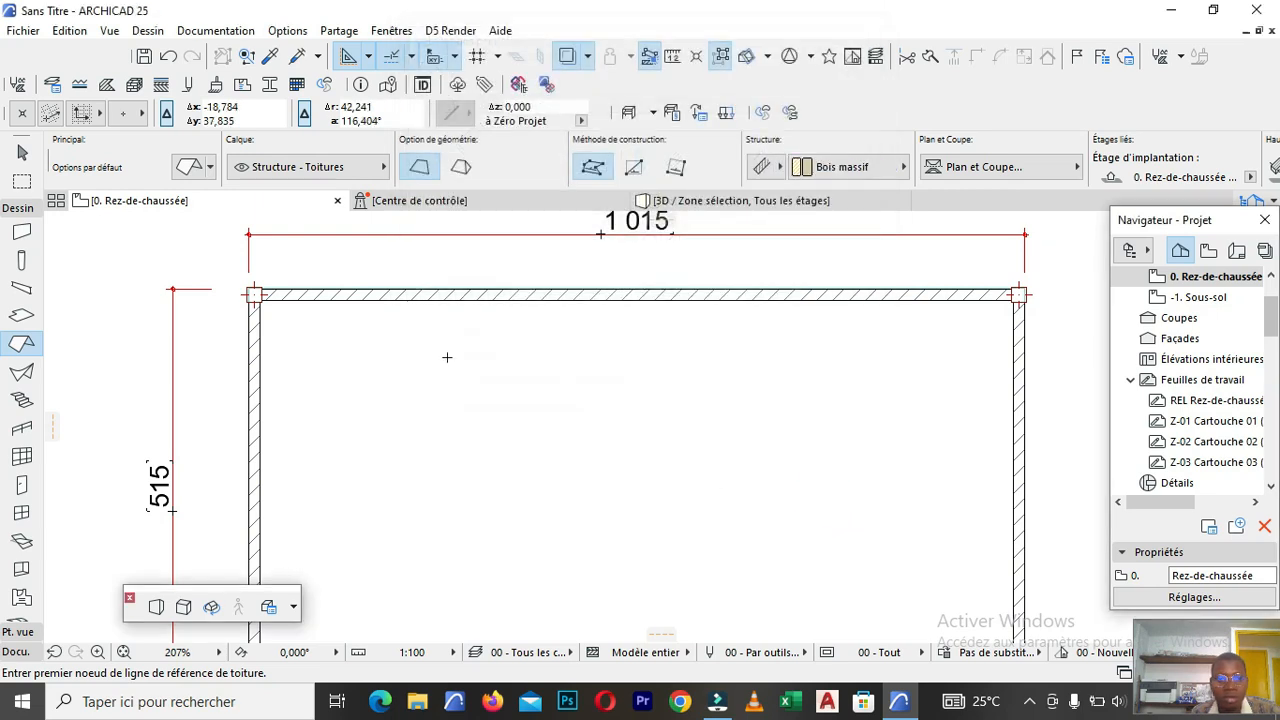
# Begin a multi-plane roof outline at the upper-left column's outer corner, running about 10,175 horizontally and down to the lower-right wall corner.
pyautogui.click(461, 167)
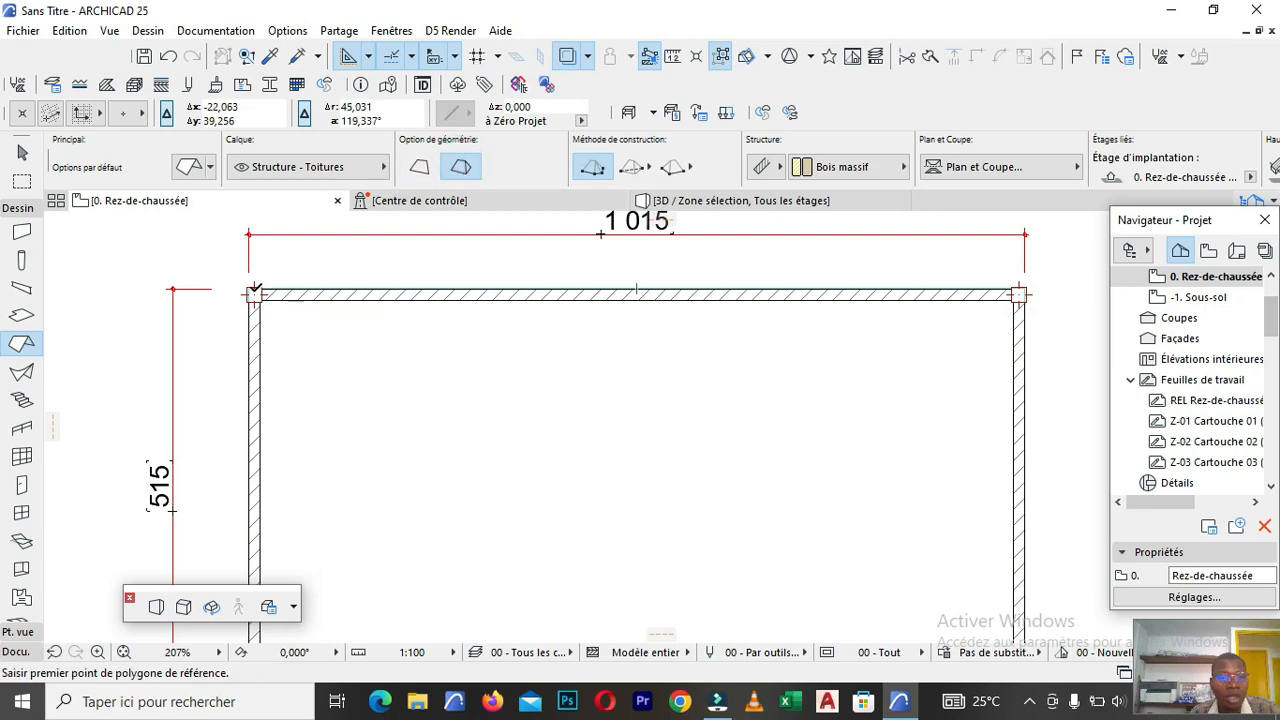
pyautogui.click(253, 293)
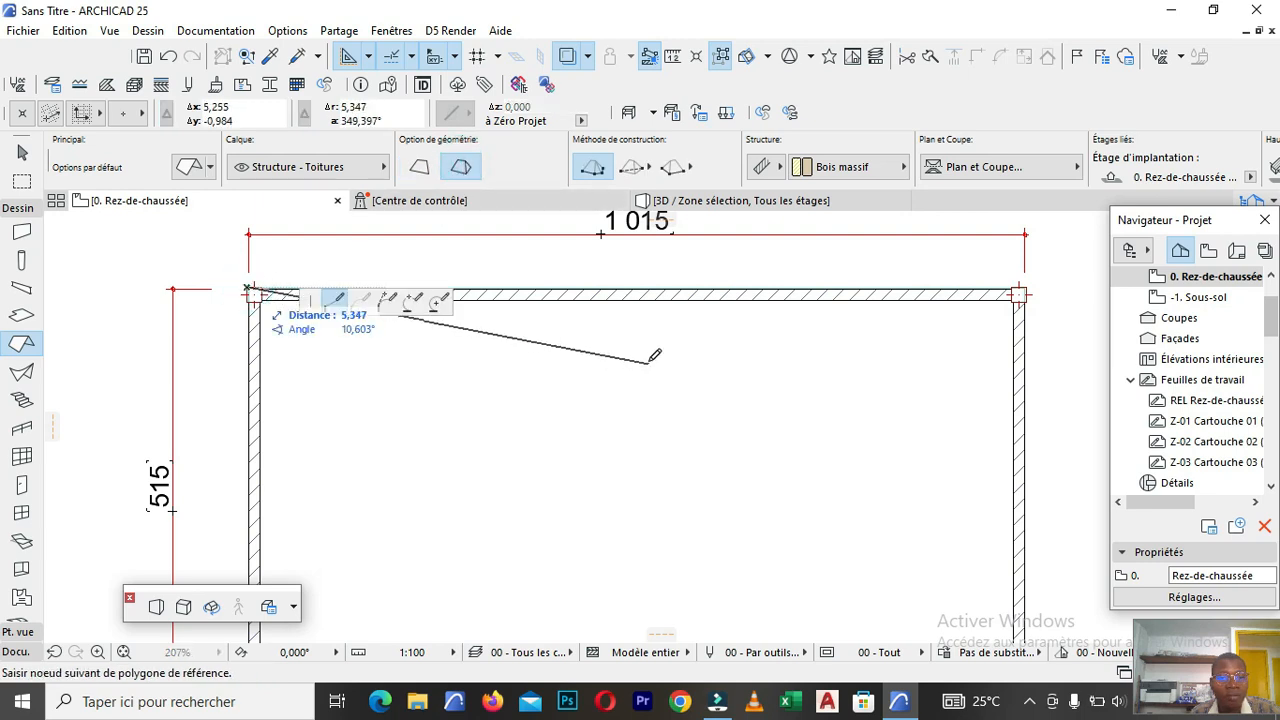
pyautogui.scroll(-4, 695, 281)
pyautogui.scroll(8, 704, 278)
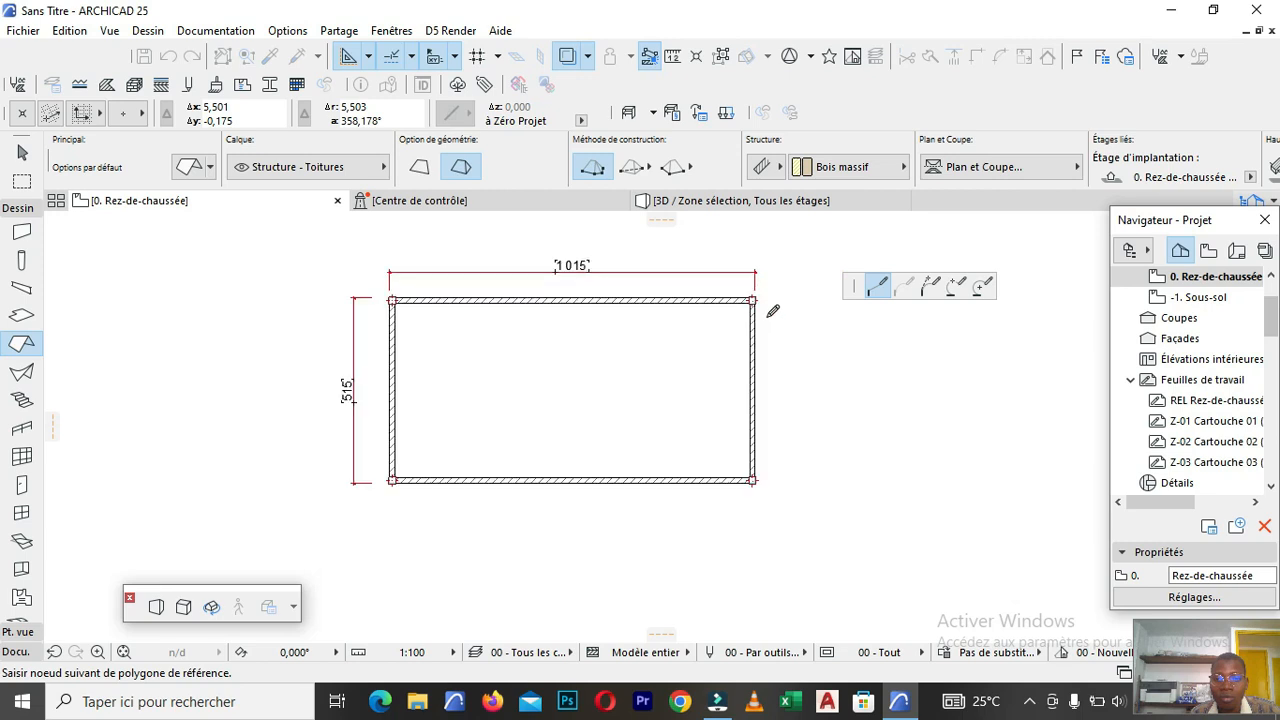
pyautogui.scroll(1, 752, 291)
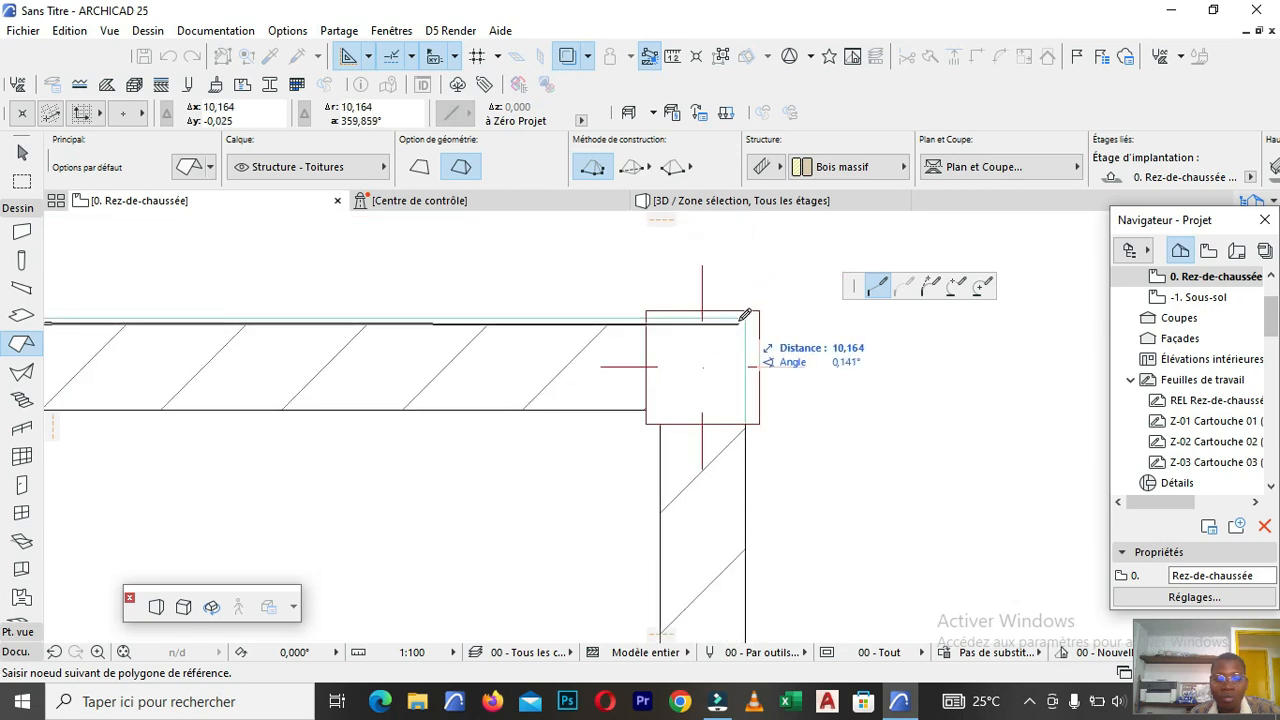
pyautogui.press('shift')
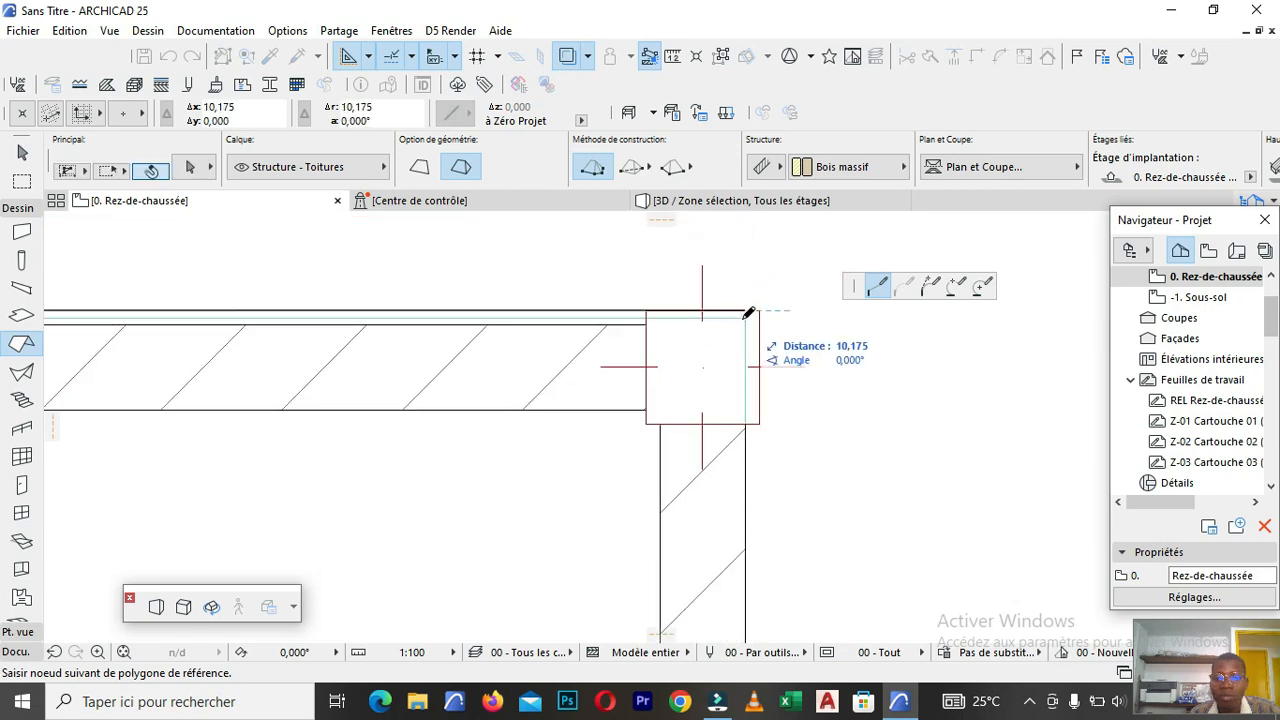
pyautogui.click(748, 313)
pyautogui.scroll(-3, 748, 313)
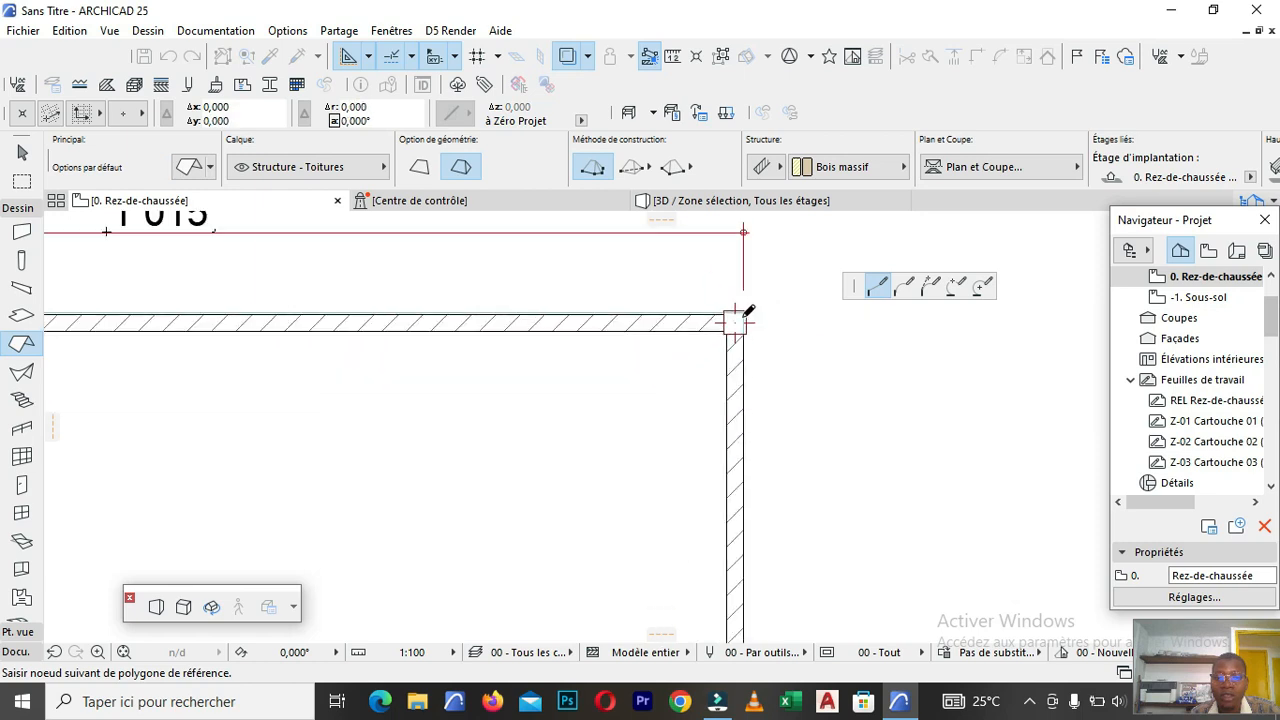
pyautogui.scroll(5, 757, 470)
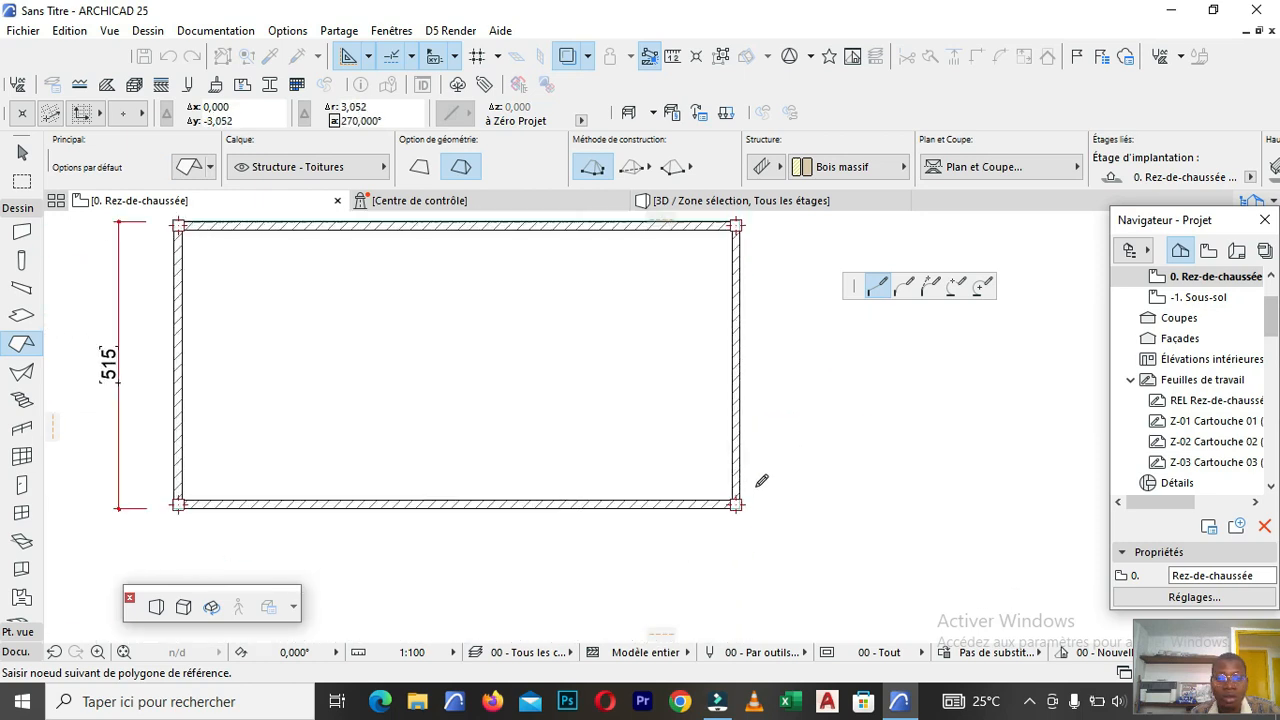
pyautogui.scroll(5, 737, 466)
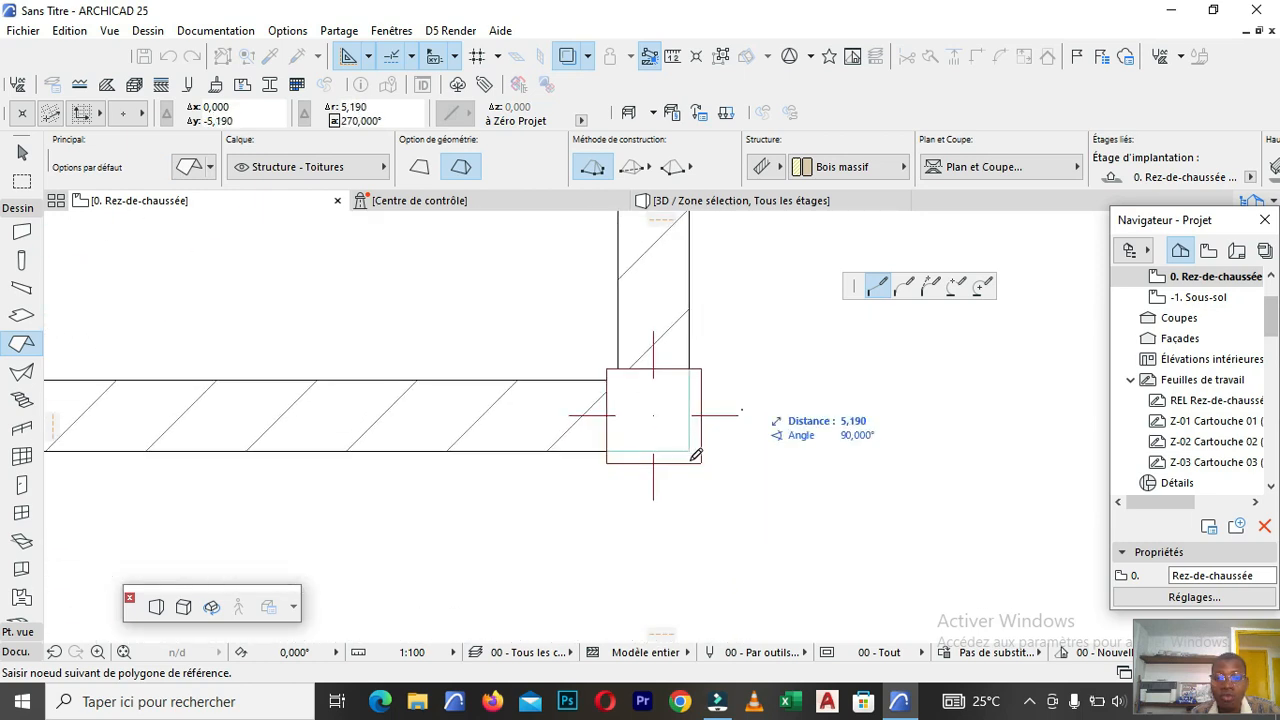
pyautogui.click(688, 450)
# Complete the roof outline along the lower wall to its left corner and back up to the starting point.
pyautogui.scroll(-3, 821, 495)
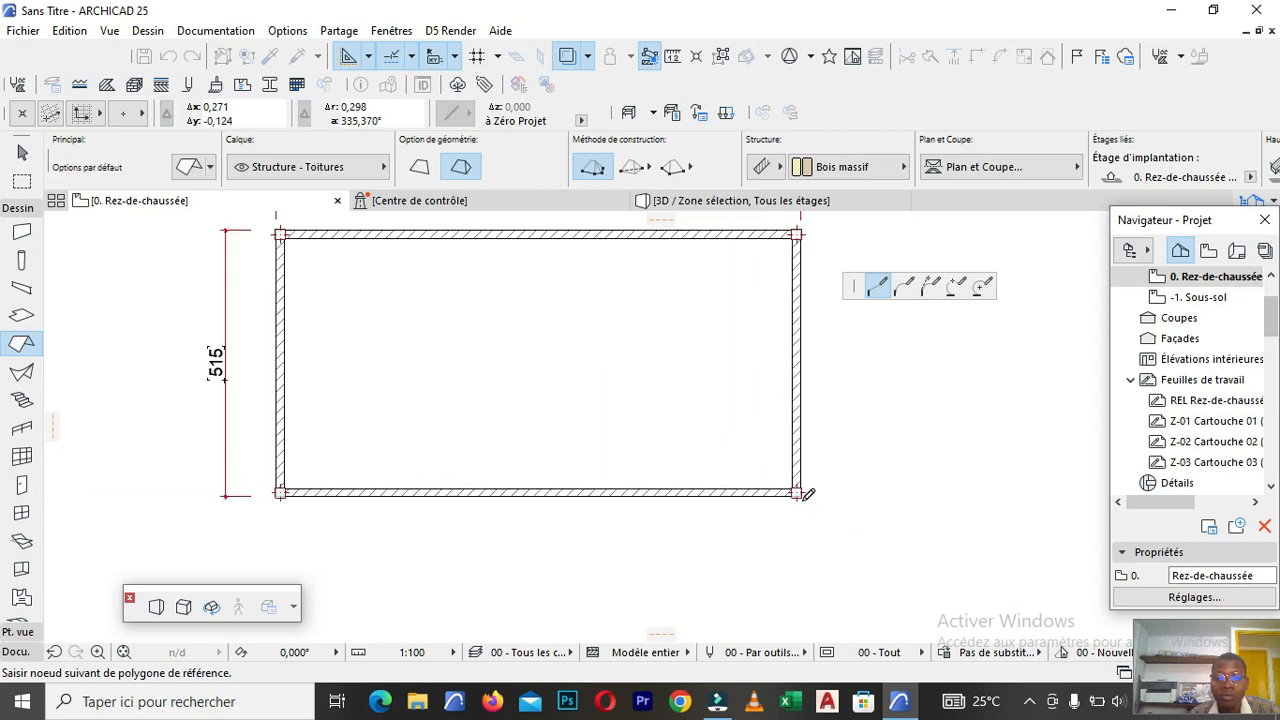
pyautogui.scroll(-2, 807, 494)
pyautogui.scroll(6, 491, 500)
pyautogui.scroll(5, 495, 500)
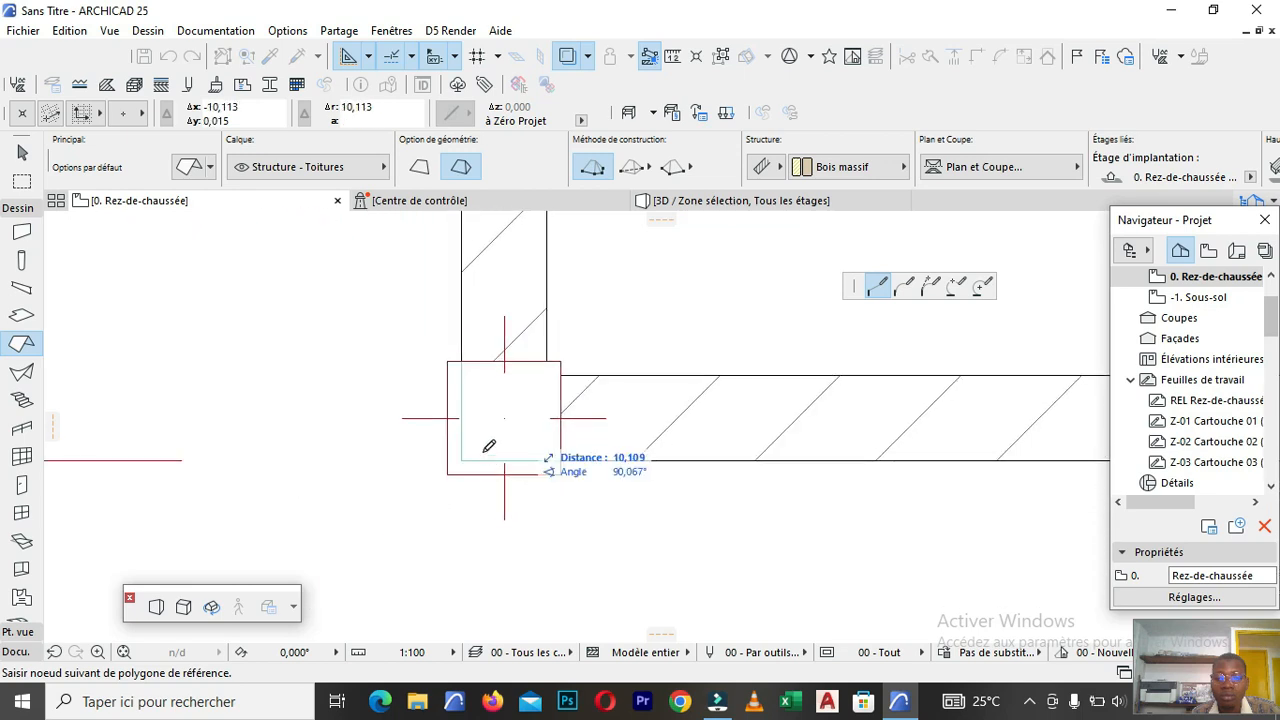
pyautogui.press('shift')
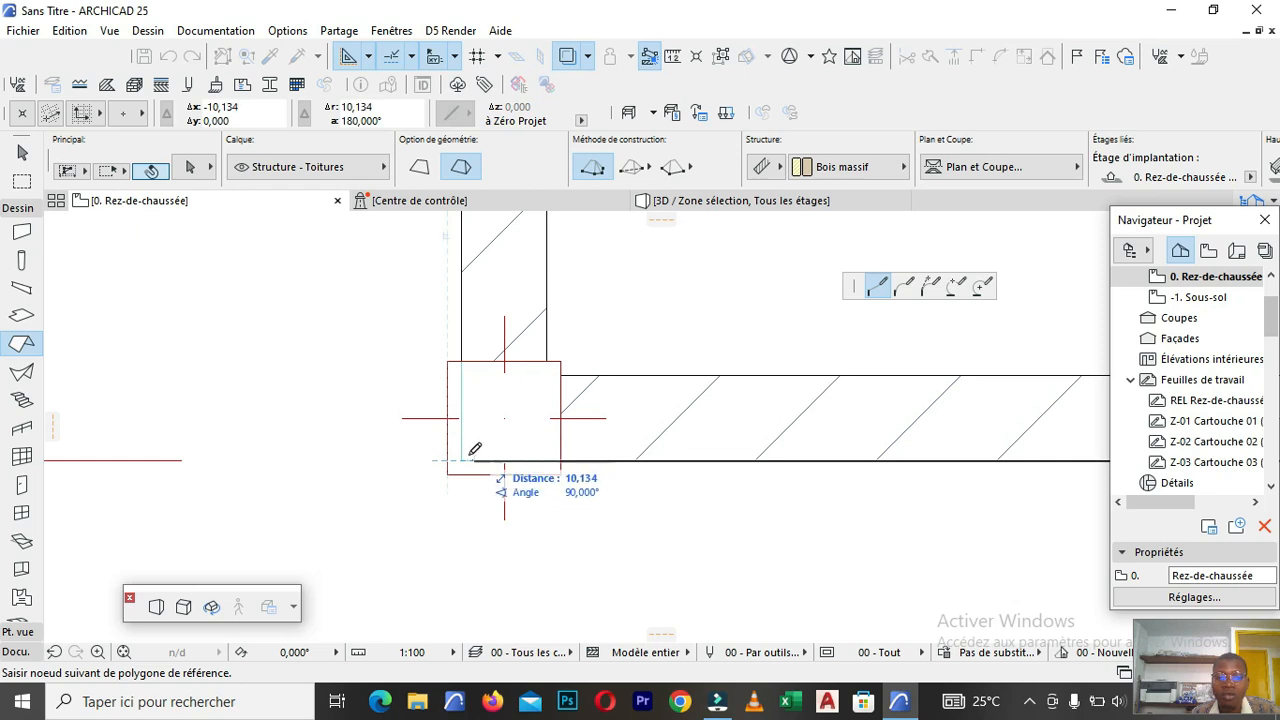
pyautogui.click(470, 452)
pyautogui.scroll(-3, 478, 470)
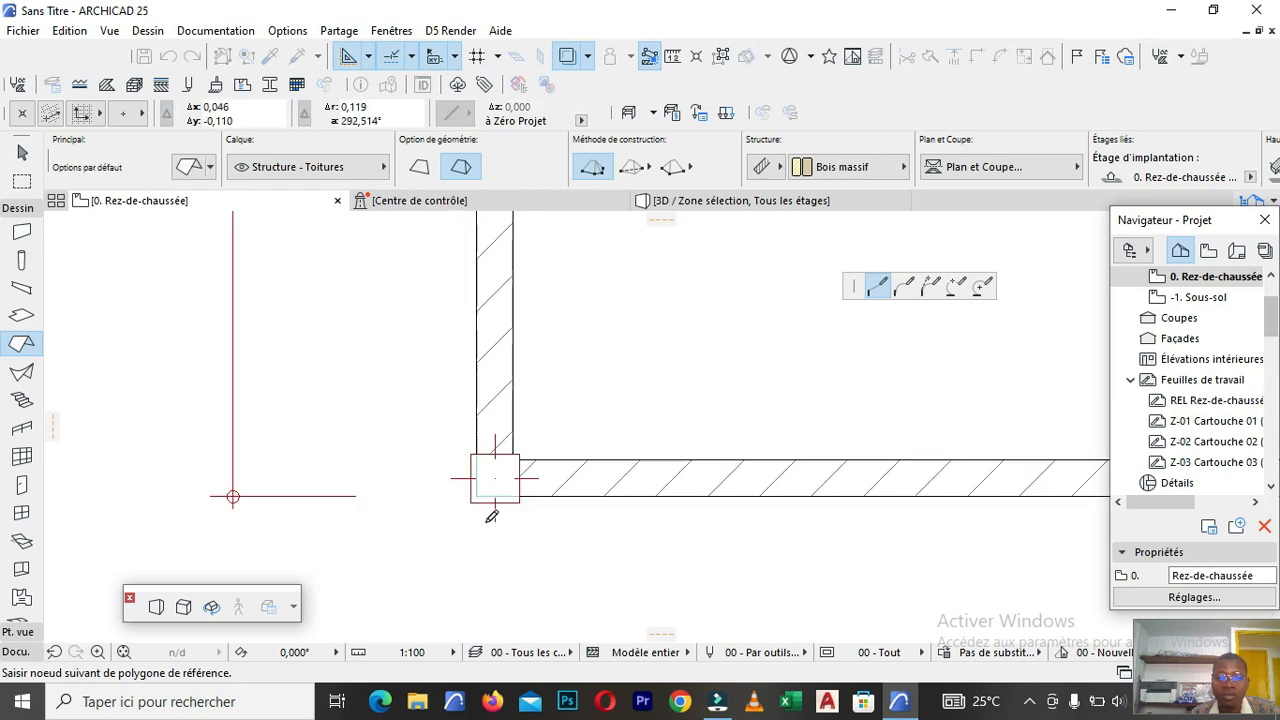
pyautogui.scroll(5, 485, 290)
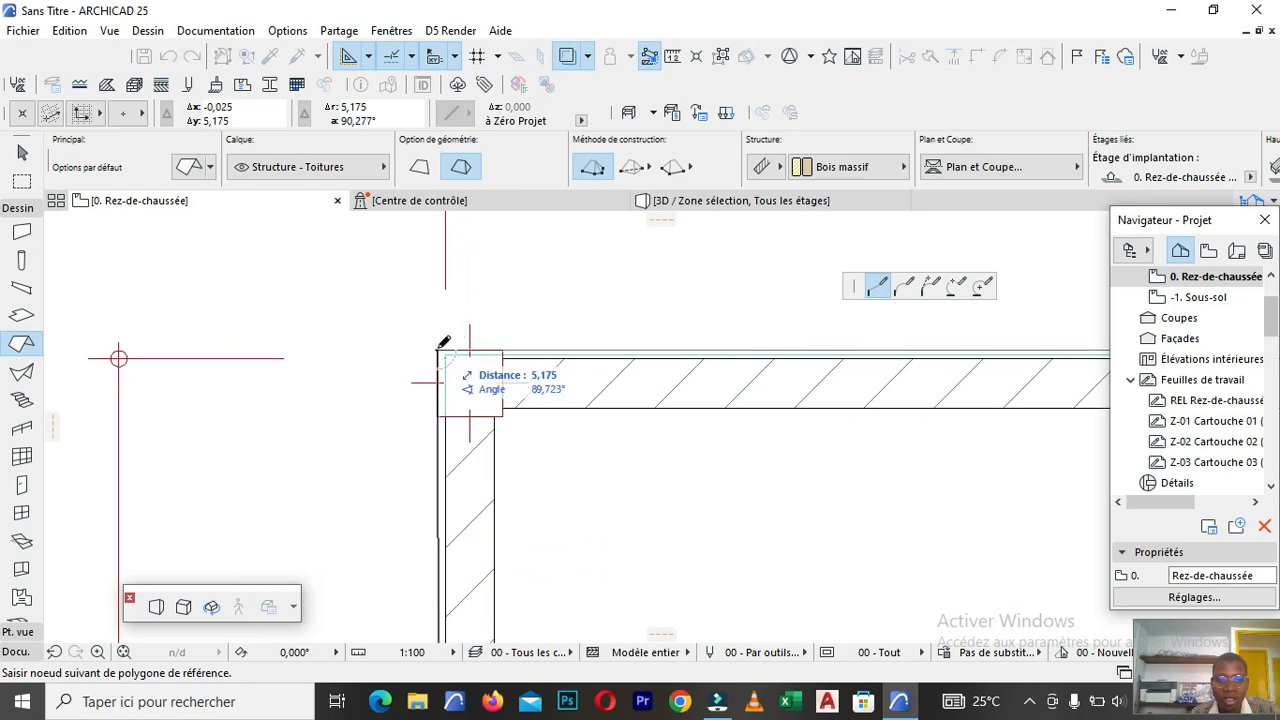
pyautogui.click(440, 346)
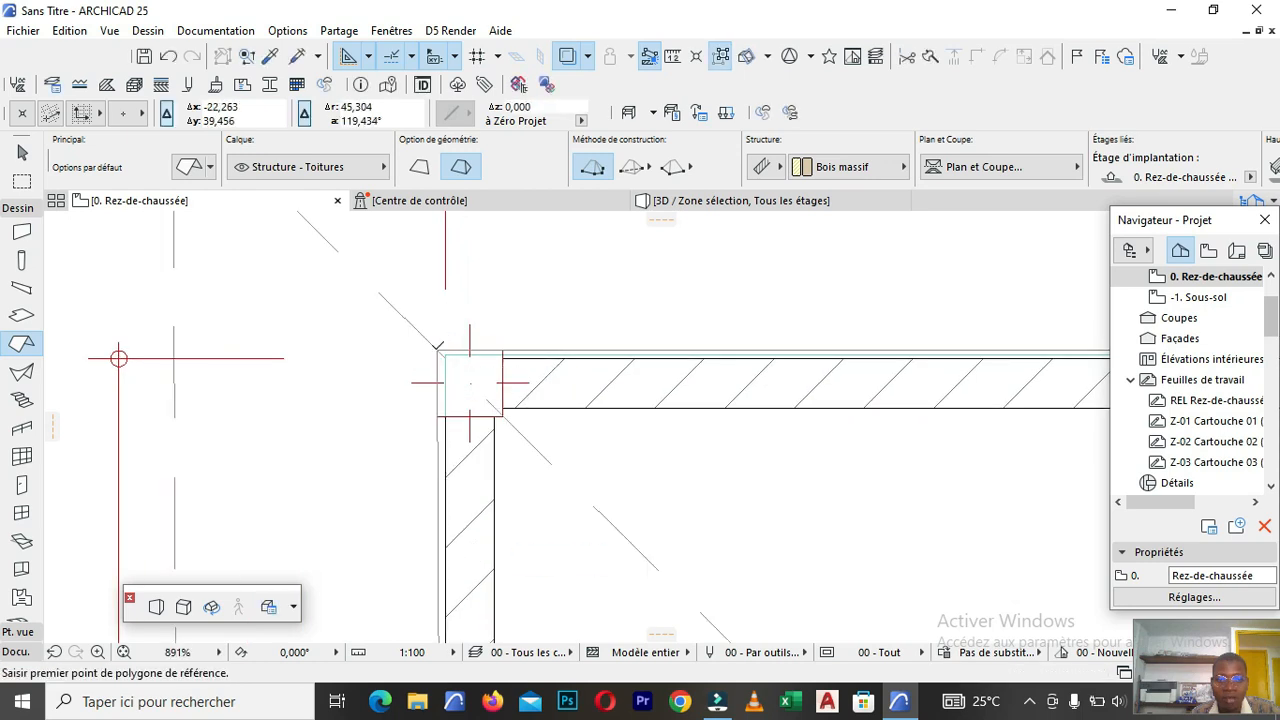
# Examine the new multi-plane roof's edges, hips and ridge on the plan.
pyautogui.scroll(-4, 440, 346)
pyautogui.scroll(2, 437, 345)
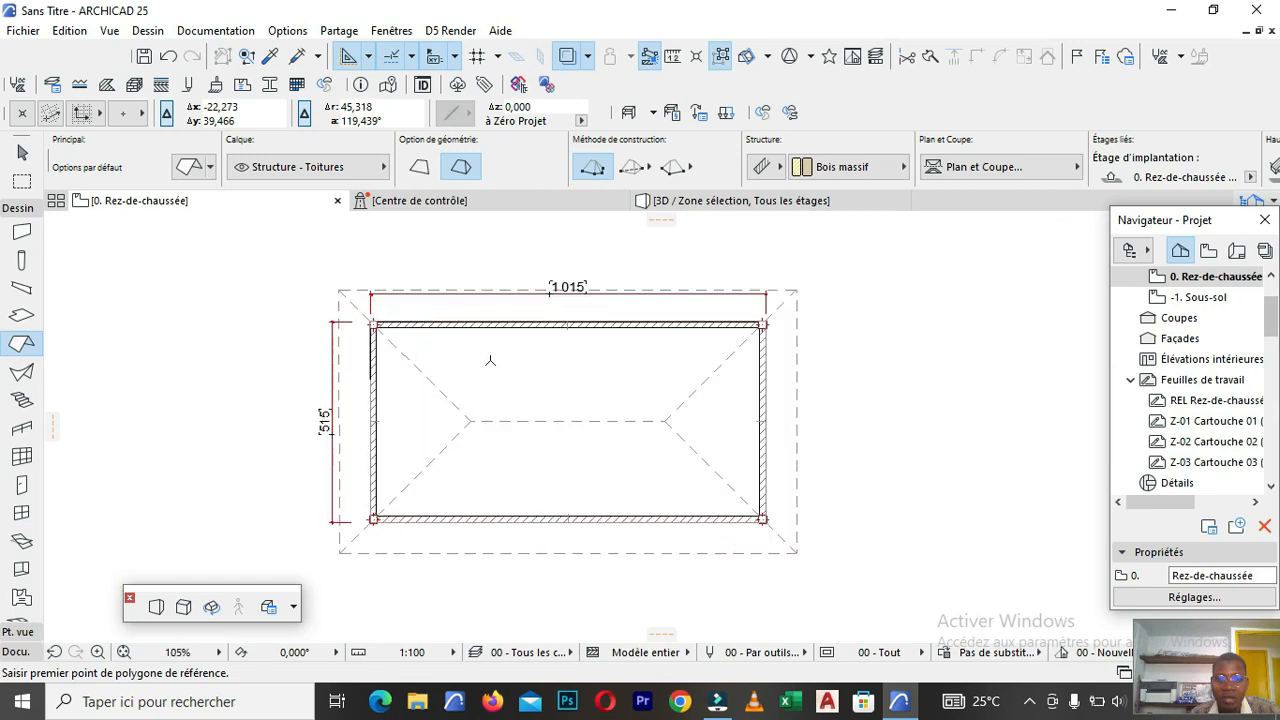
pyautogui.scroll(-5, 209, 259)
pyautogui.scroll(3, 374, 389)
pyautogui.scroll(-3, 653, 368)
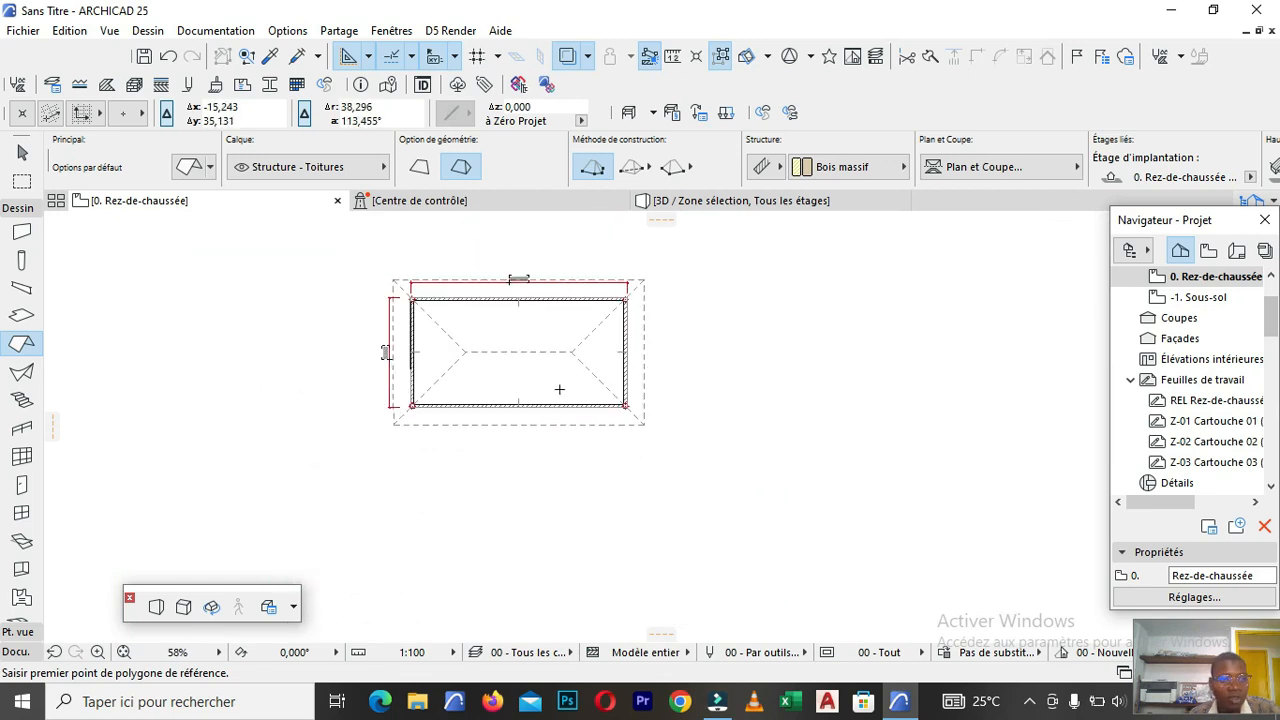
pyautogui.scroll(4, 386, 352)
pyautogui.scroll(-4, 394, 357)
pyautogui.scroll(3, 540, 340)
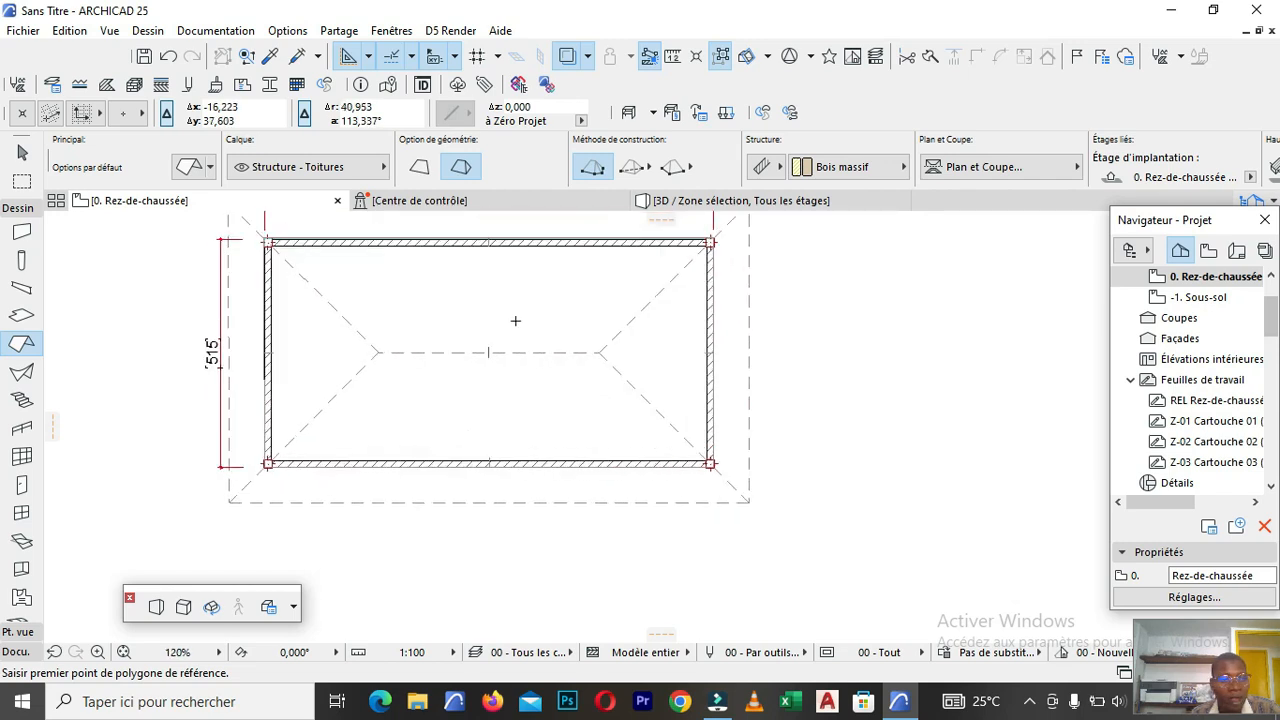
# Draw an L-shaped stair with a winder turn inside the upper-left corner, about 2,75 horizontally and then about 3,095 vertically downward.
pyautogui.click(28, 403)
pyautogui.scroll(4, 338, 262)
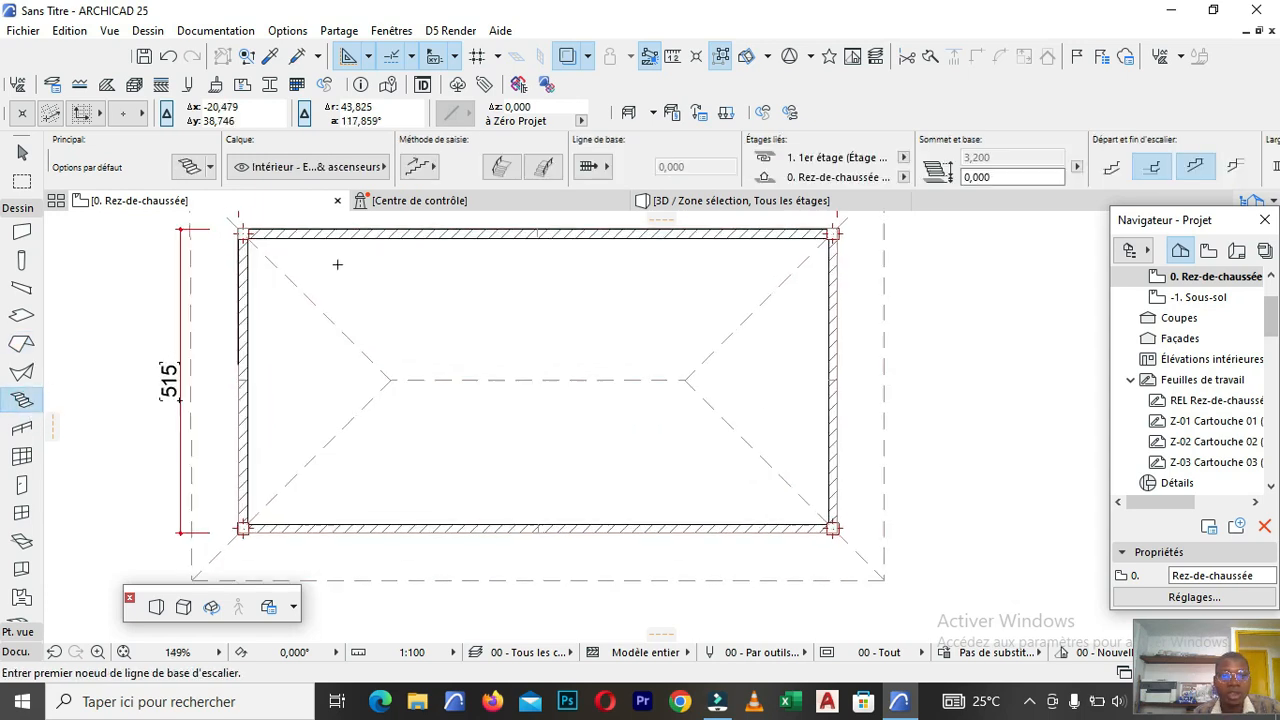
pyautogui.click(258, 271)
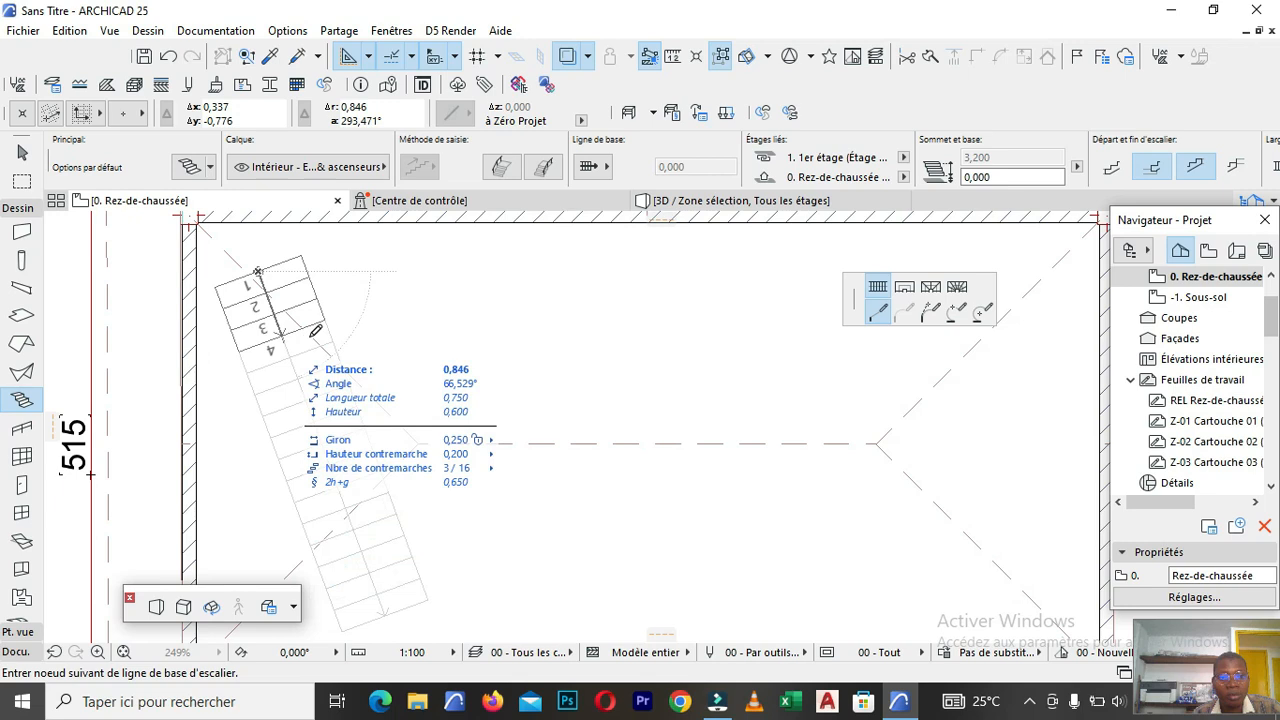
pyautogui.scroll(-2, 465, 253)
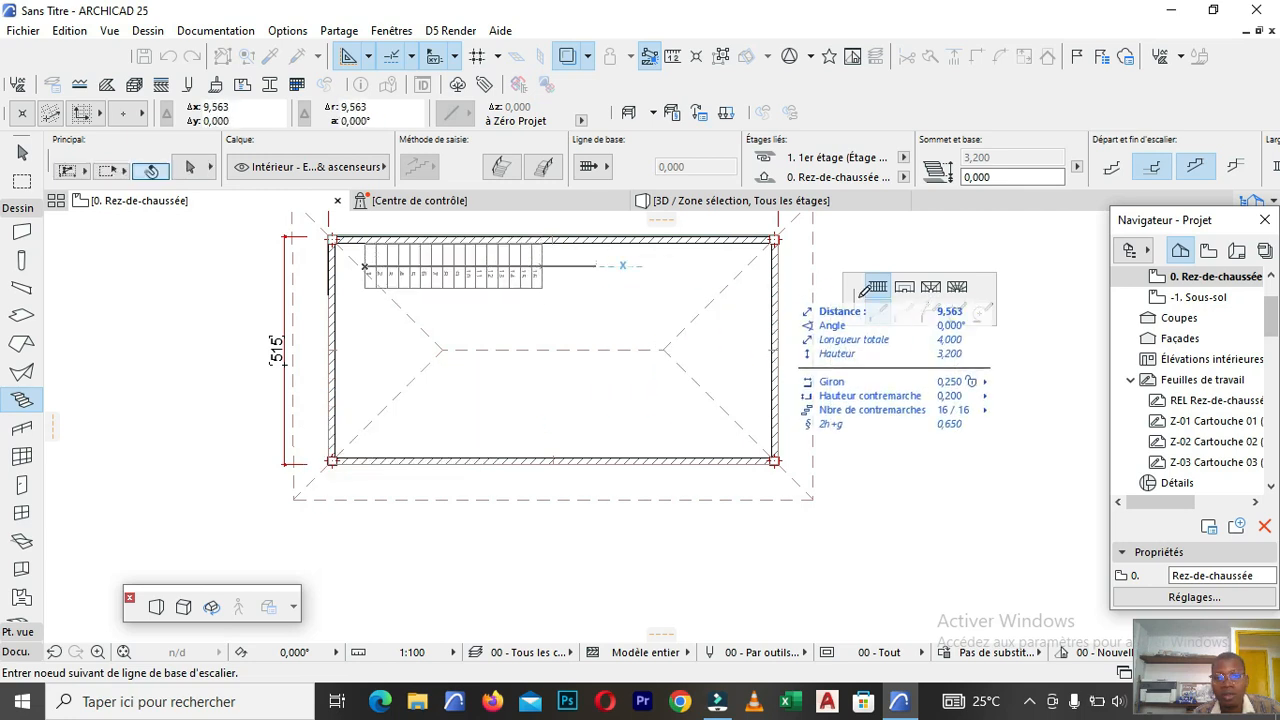
pyautogui.click(931, 287)
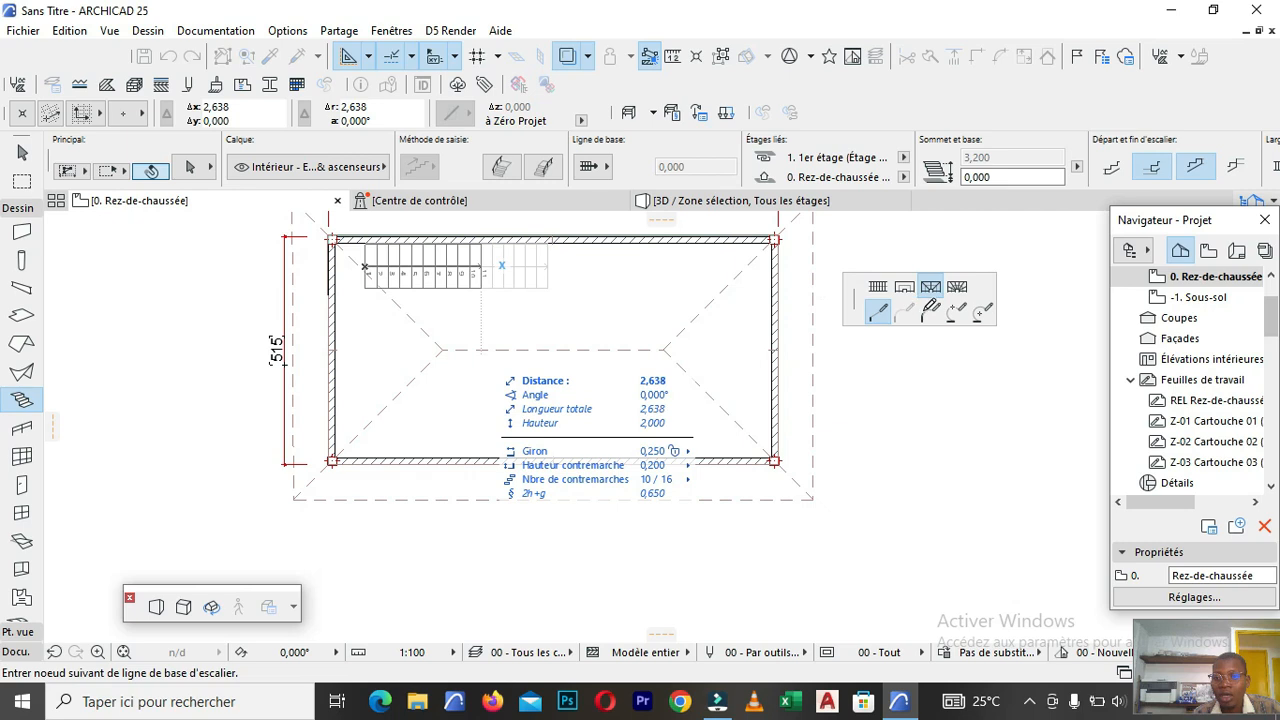
pyautogui.click(951, 294)
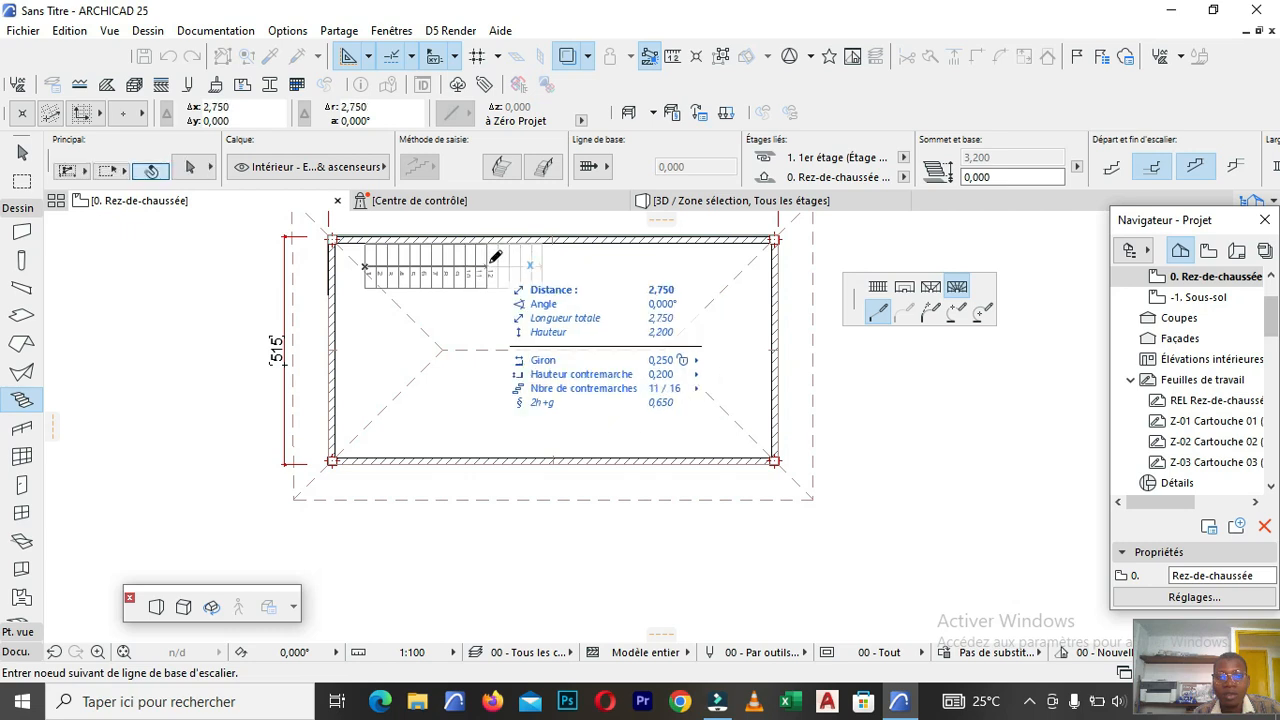
pyautogui.doubleClick(521, 336)
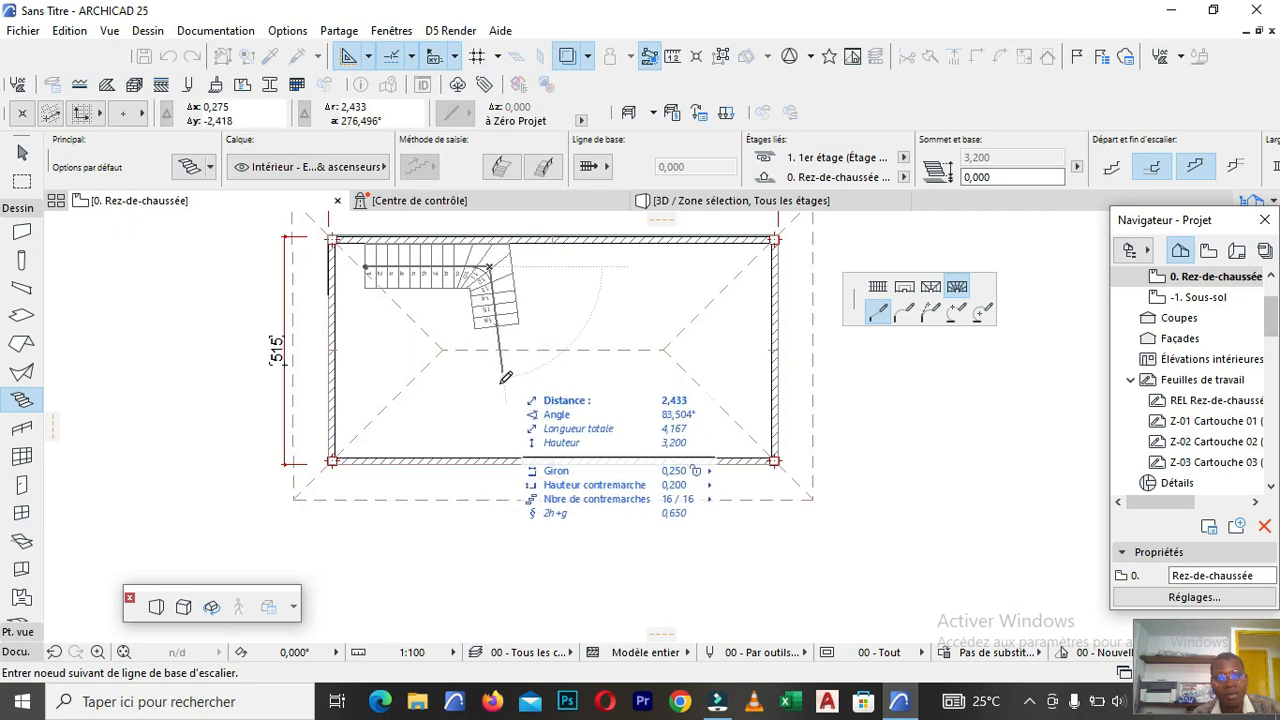
pyautogui.press('shift')
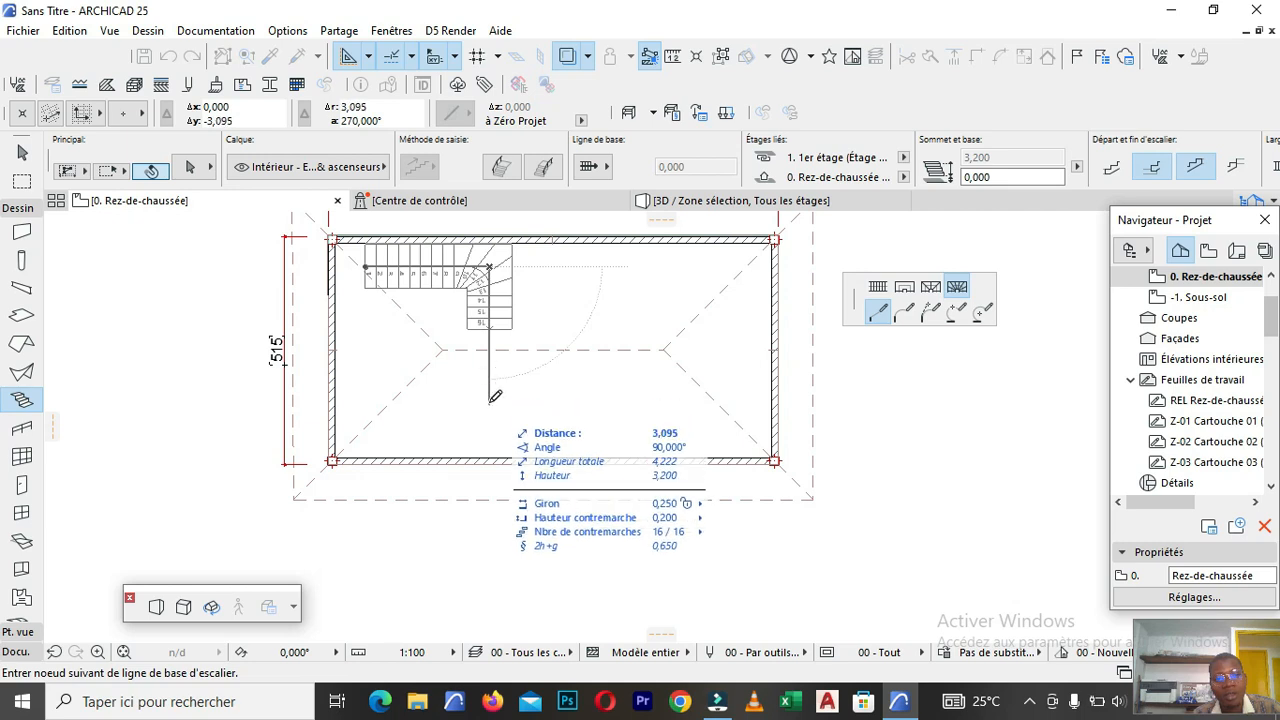
pyautogui.click(490, 400)
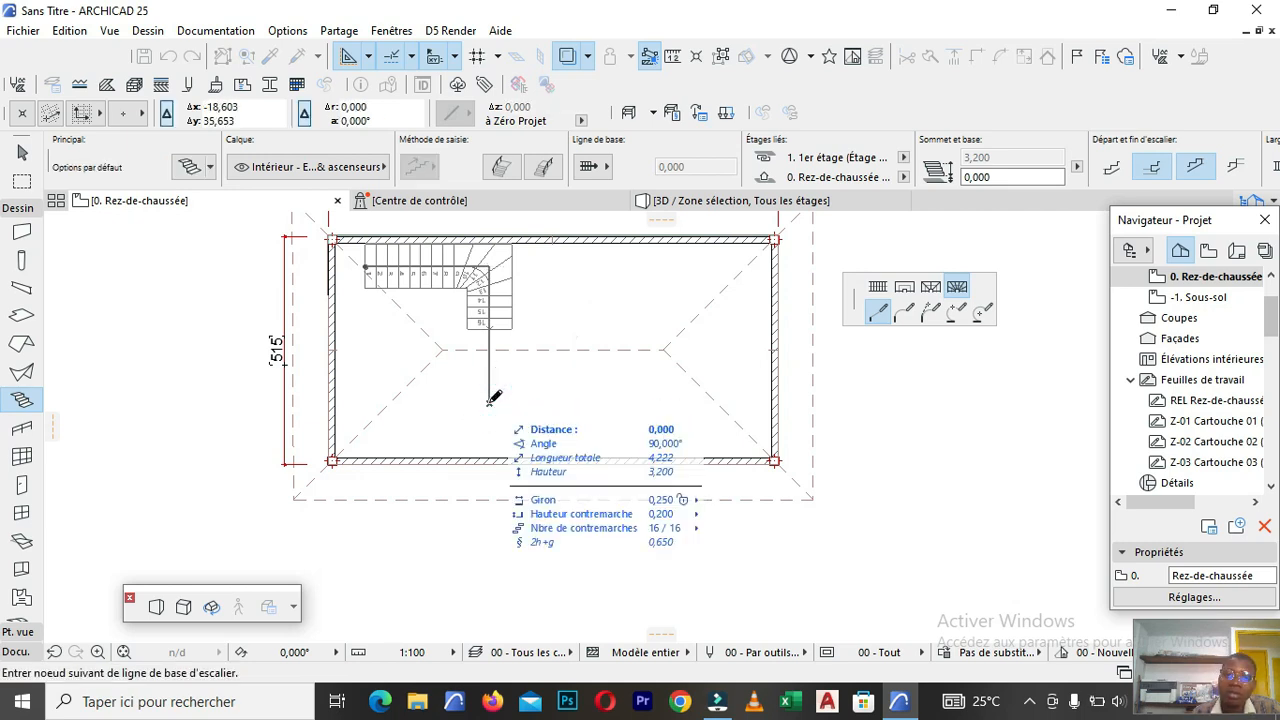
pyautogui.click(490, 400)
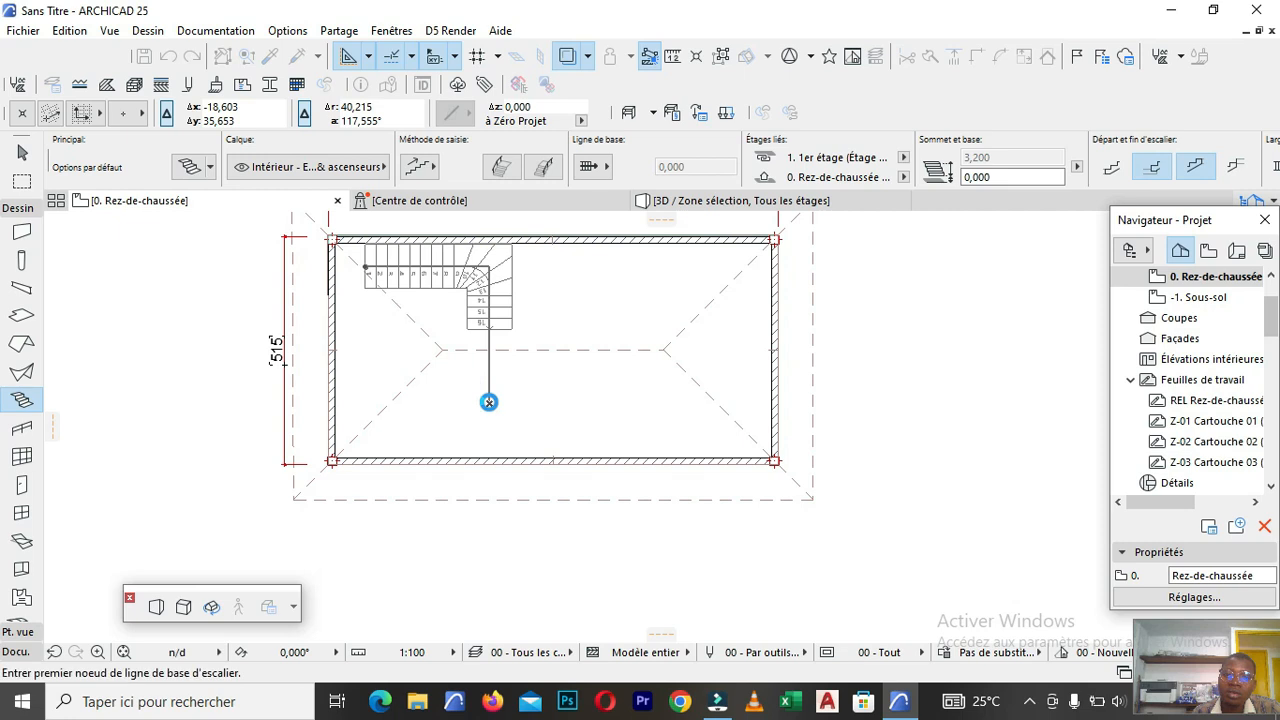
# Move the stair along the upper wall so its outer corner sits in the room's upper-right inner corner.
pyautogui.scroll(6, 488, 402)
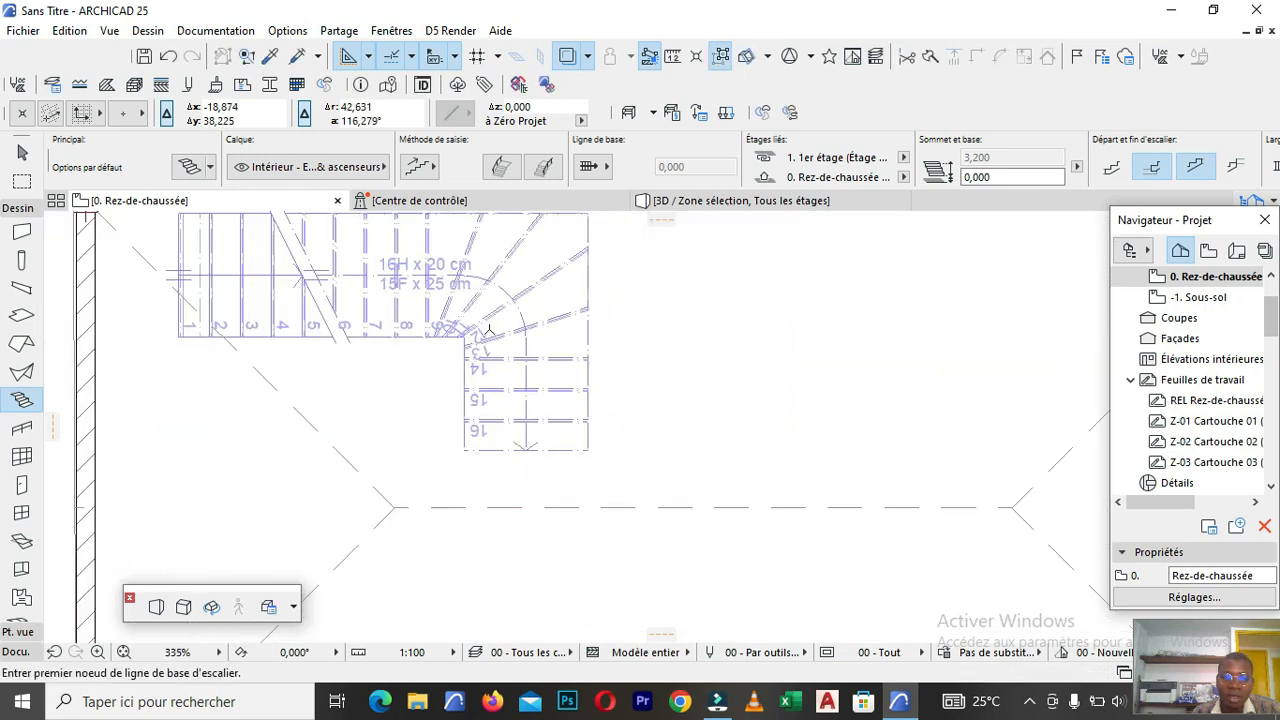
pyautogui.scroll(2, 488, 330)
pyautogui.scroll(-2, 491, 340)
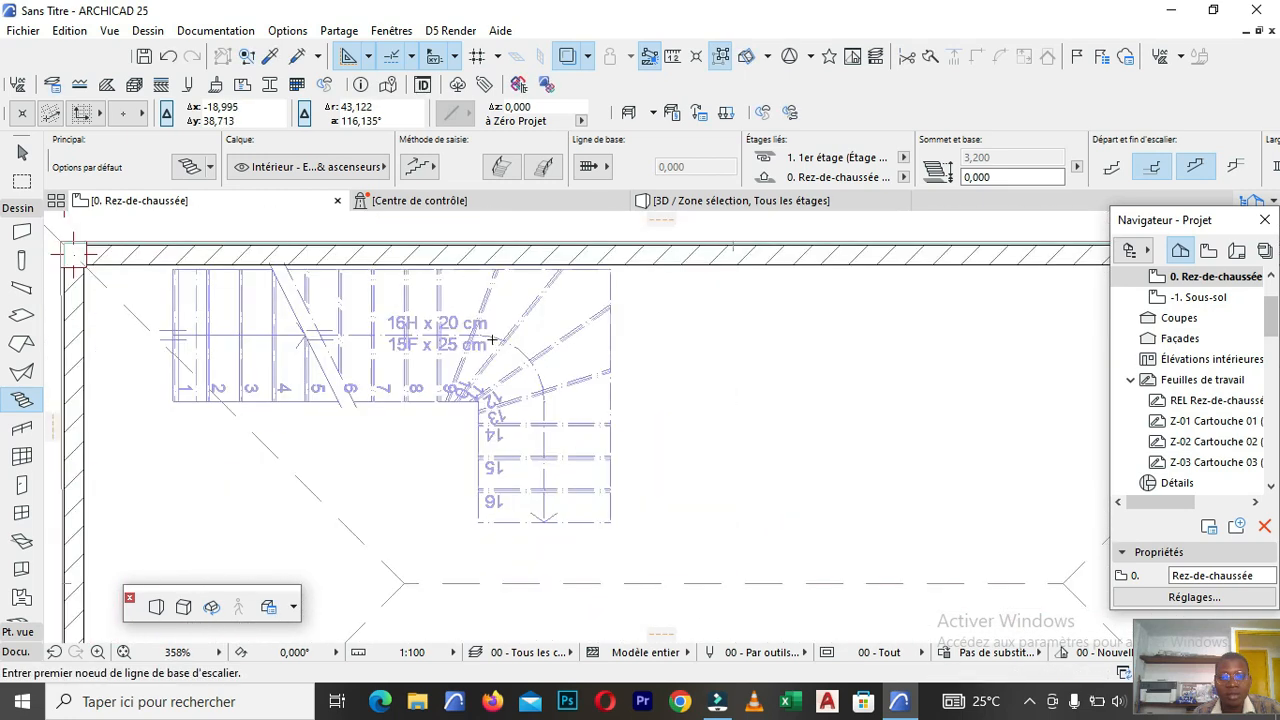
pyautogui.scroll(-8, 491, 342)
pyautogui.keyDown('shift'); pyautogui.click(495, 344); pyautogui.keyUp('shift')
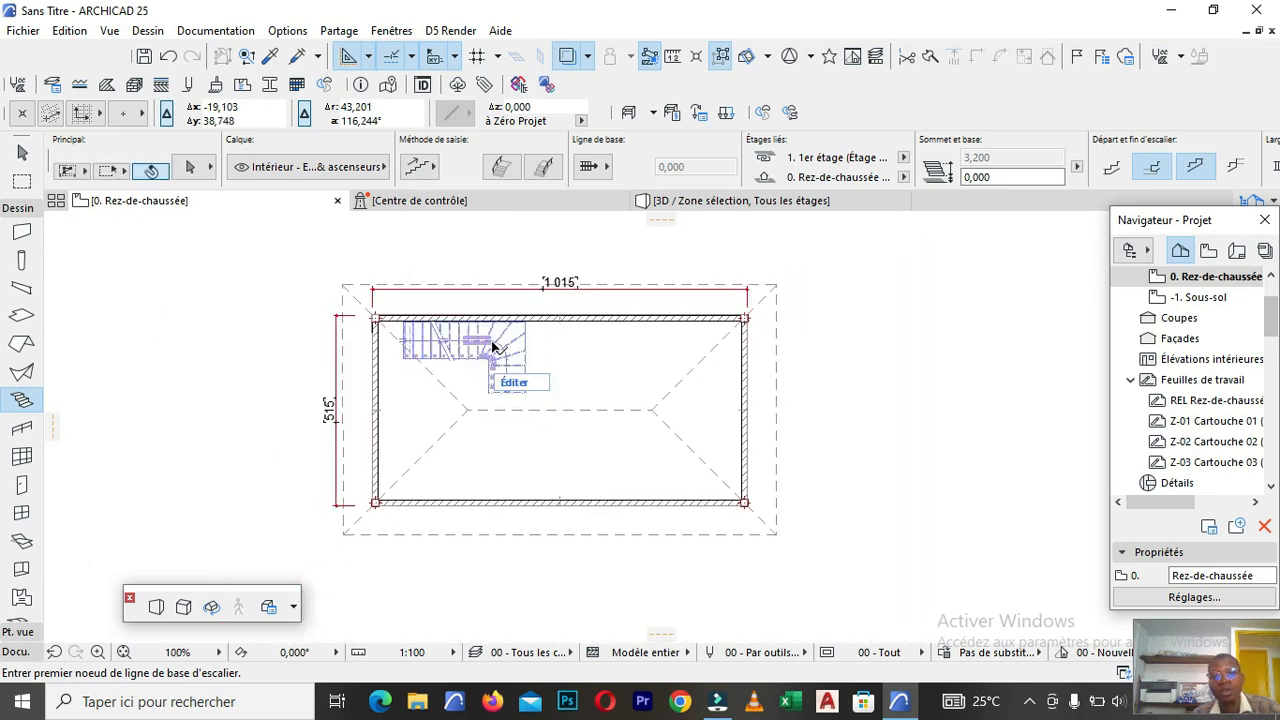
pyautogui.hotkey('ctrl', 'd')
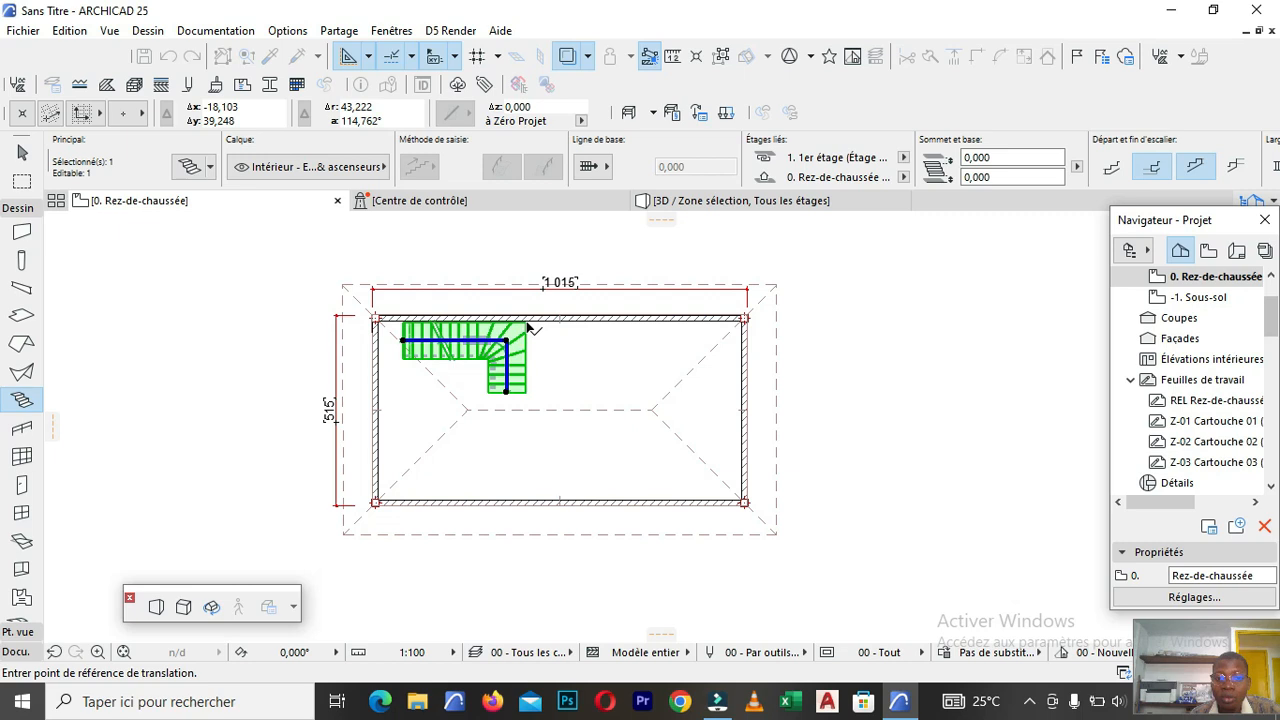
pyautogui.click(528, 323)
pyautogui.scroll(3, 740, 322)
pyautogui.scroll(4, 754, 330)
pyautogui.click(760, 326)
pyautogui.scroll(-6, 750, 326)
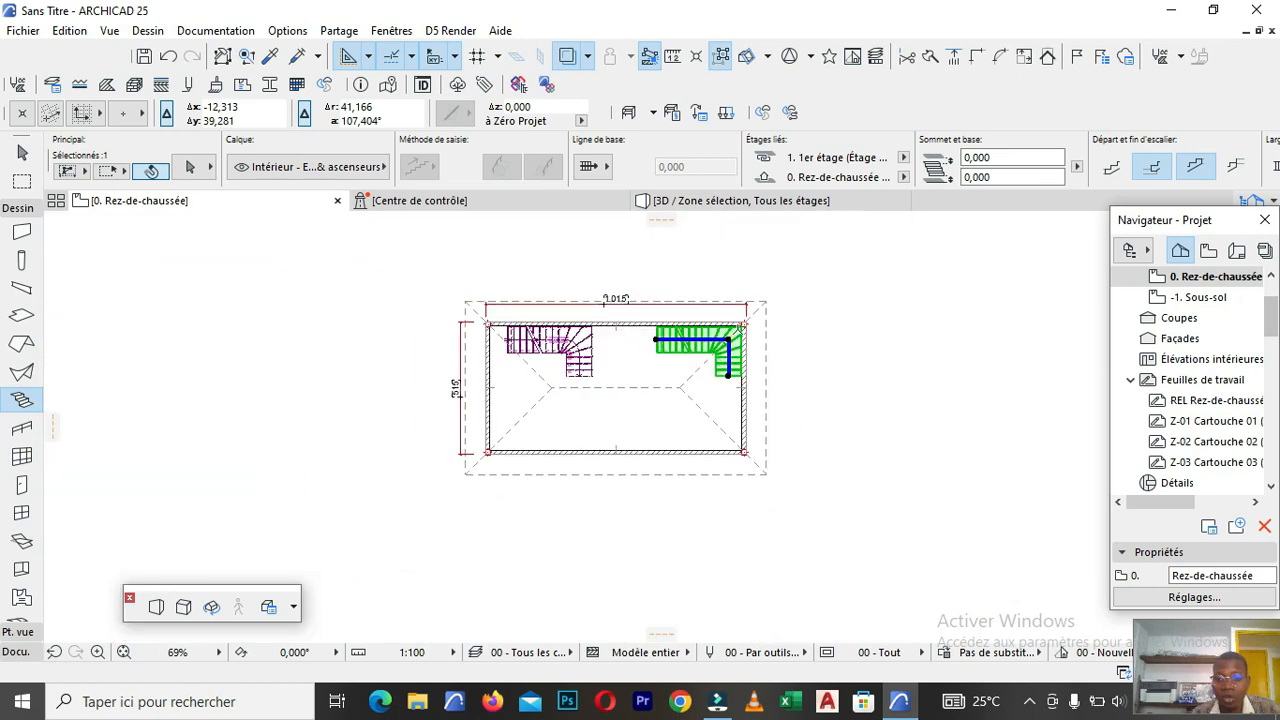
pyautogui.press('Escape')
pyautogui.scroll(-4, 546, 356)
pyautogui.scroll(5, 546, 356)
pyautogui.scroll(-6, 606, 369)
pyautogui.scroll(4, 670, 396)
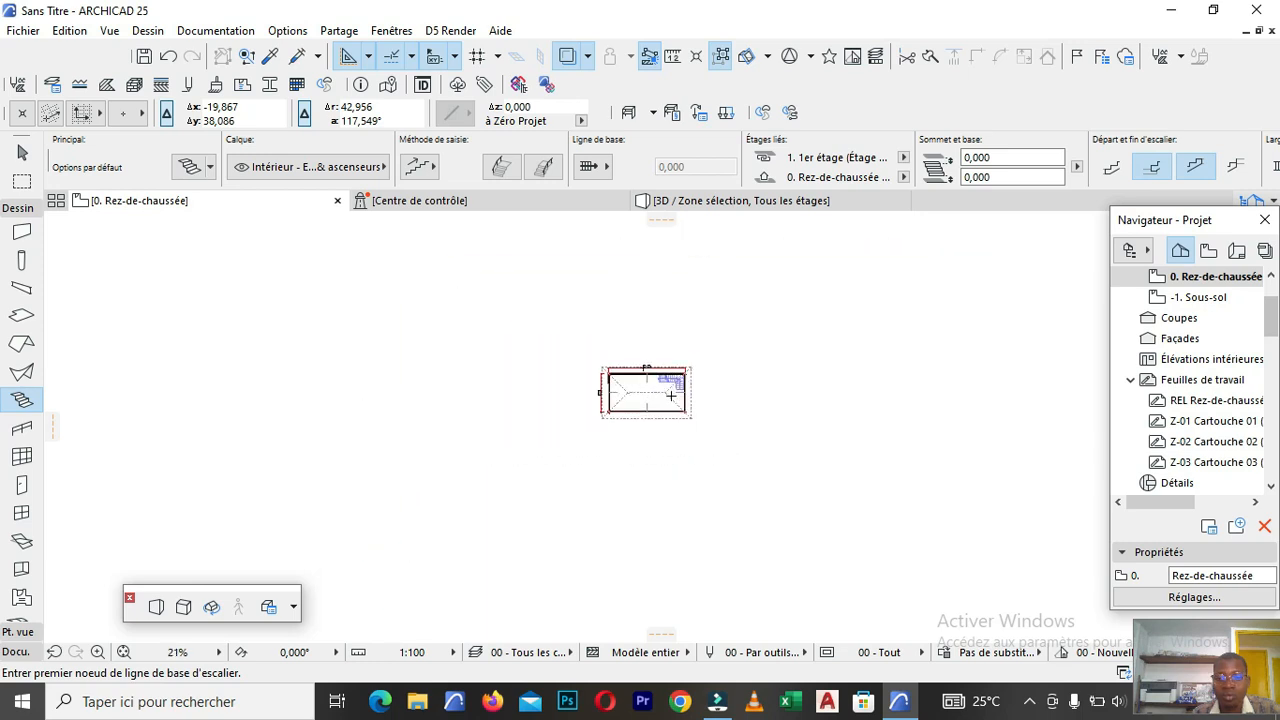
pyautogui.click(21, 428)
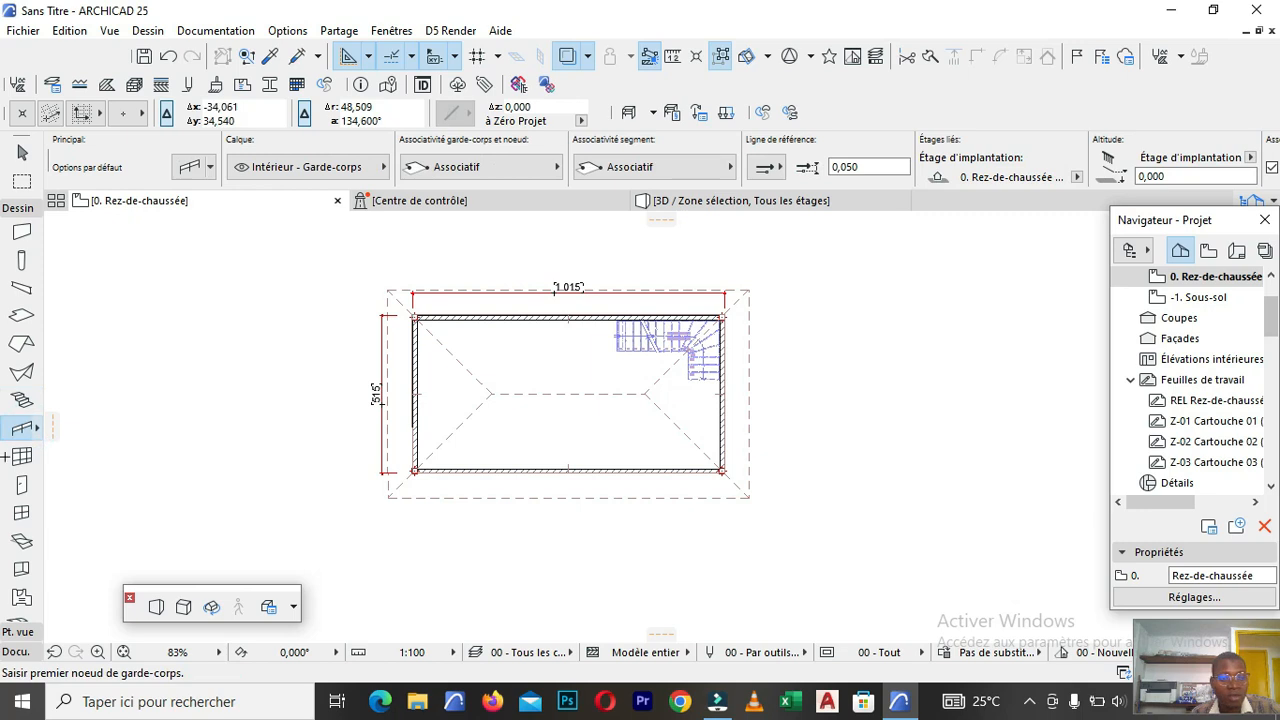
pyautogui.scroll(3, 463, 430)
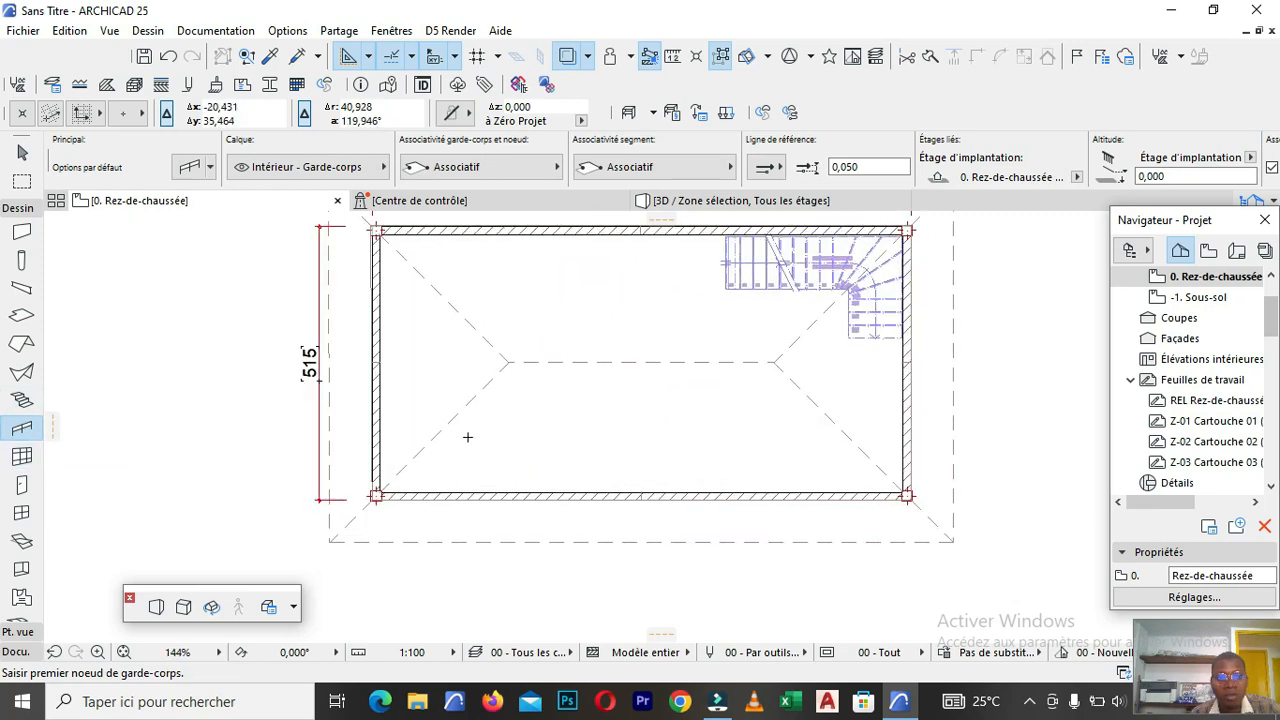
pyautogui.scroll(-3, 463, 369)
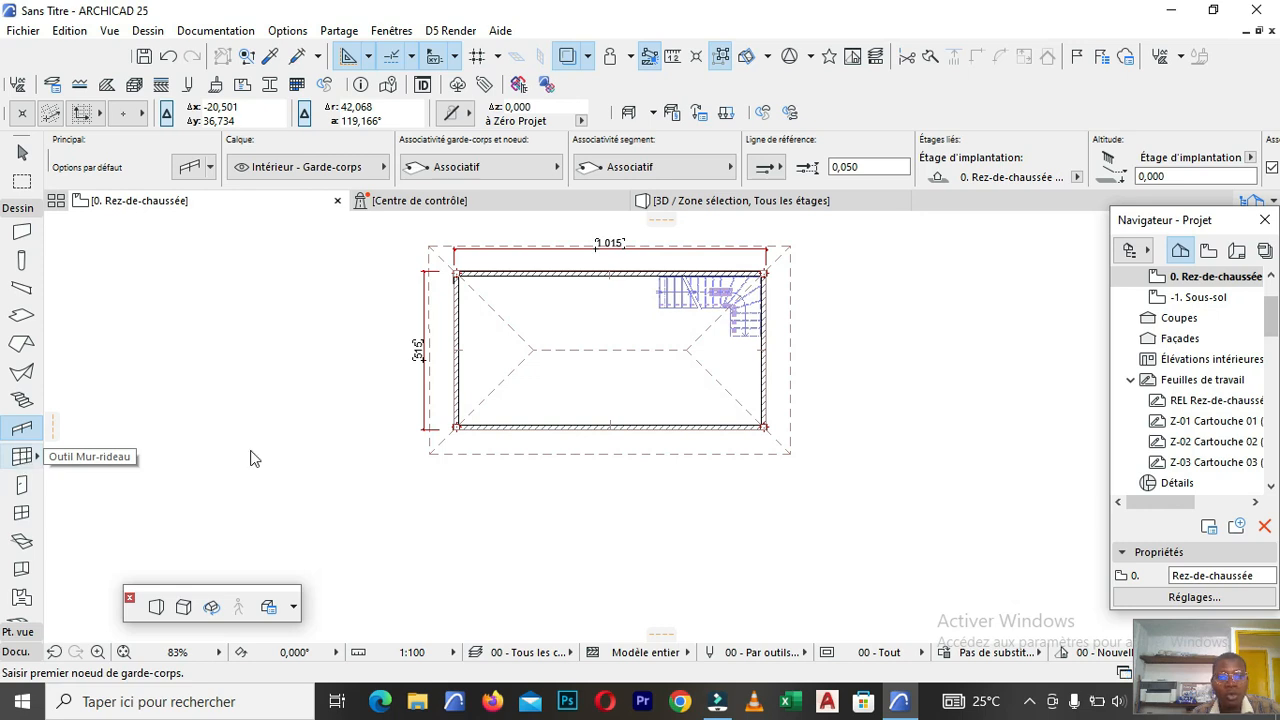
pyautogui.scroll(5, 668, 420)
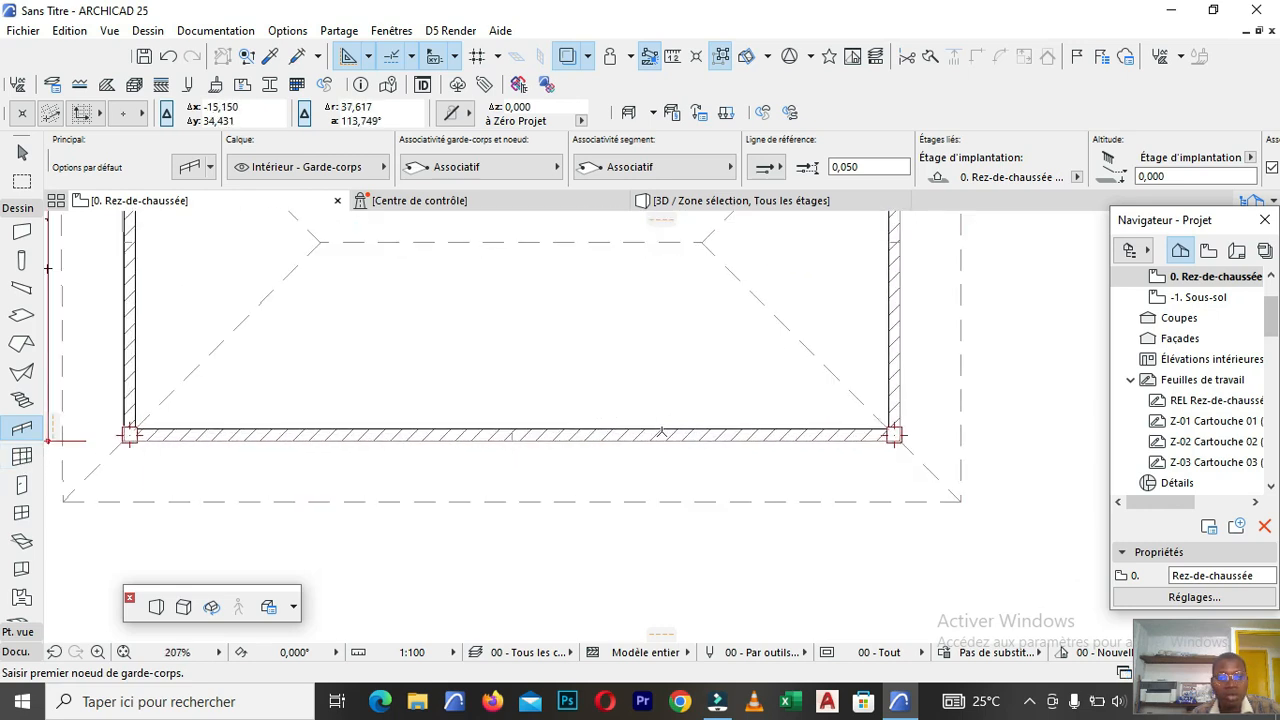
pyautogui.scroll(-3, 662, 433)
pyautogui.scroll(3, 393, 443)
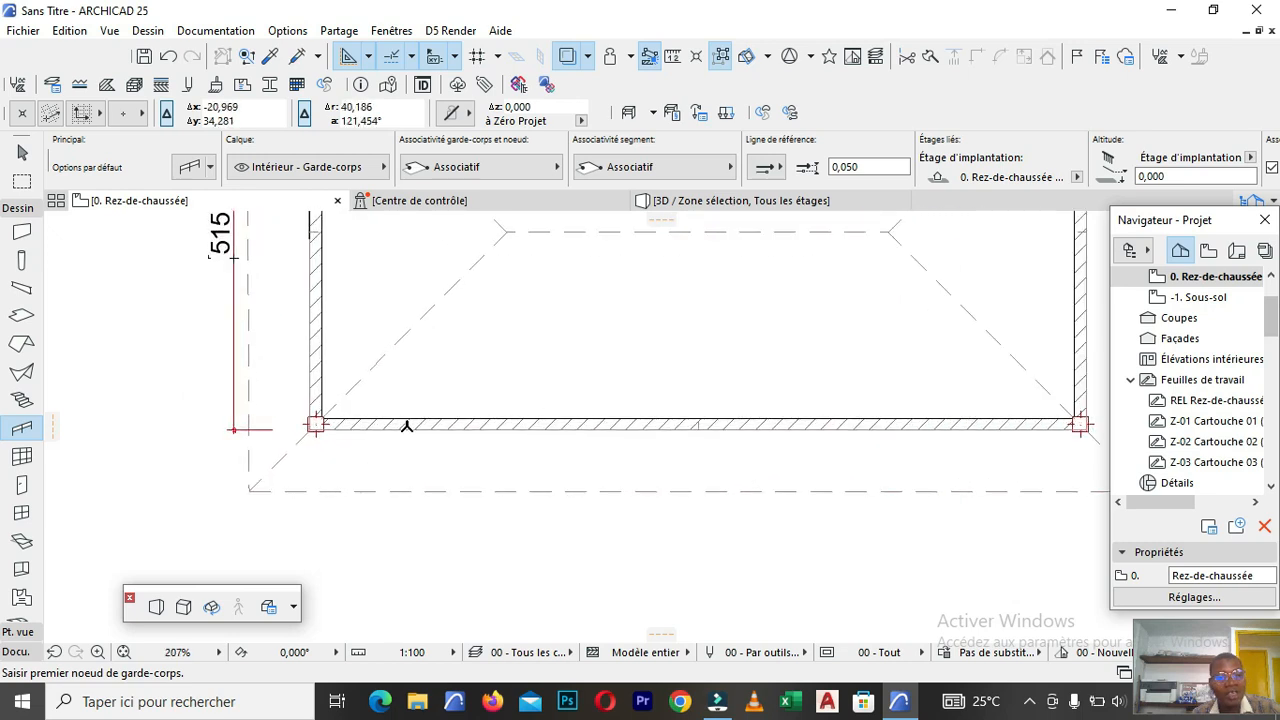
# Set the Door tool's default to Porte double 25 from Portes battantes 25, sized 1,500 by 2,100.
pyautogui.click(22, 486)
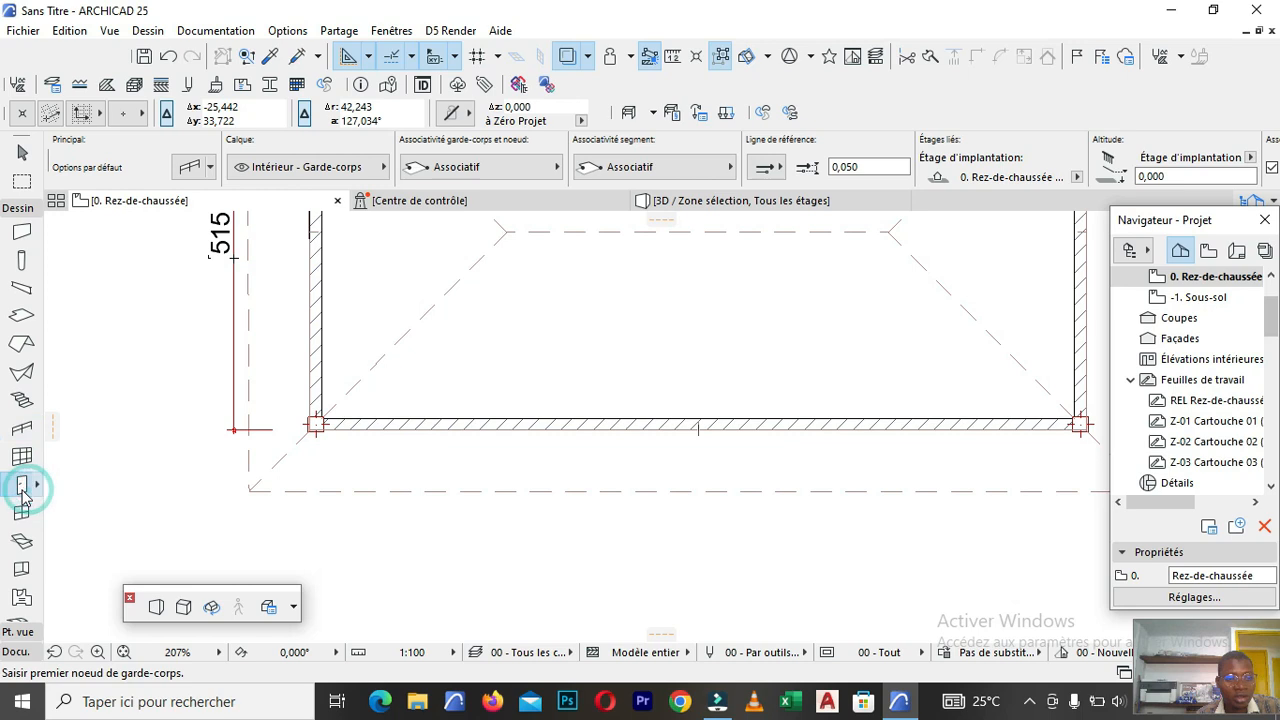
pyautogui.scroll(-5, 446, 366)
pyautogui.scroll(5, 457, 385)
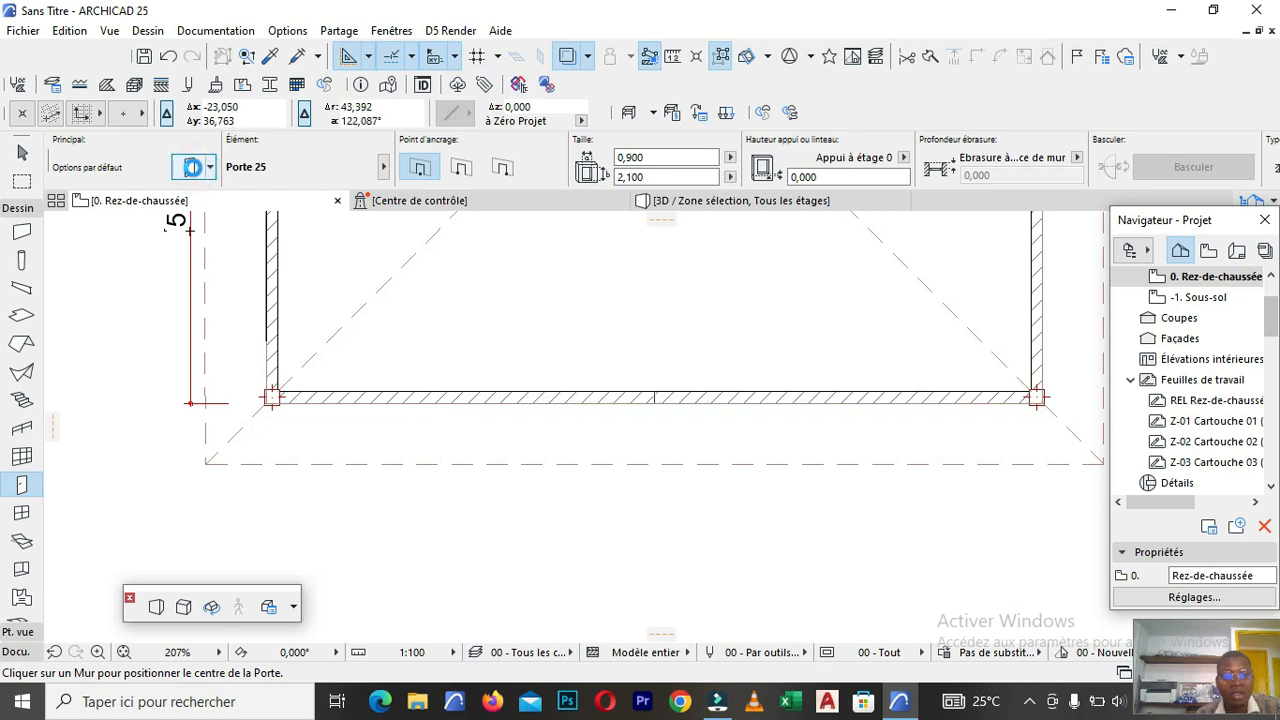
pyautogui.click(192, 167)
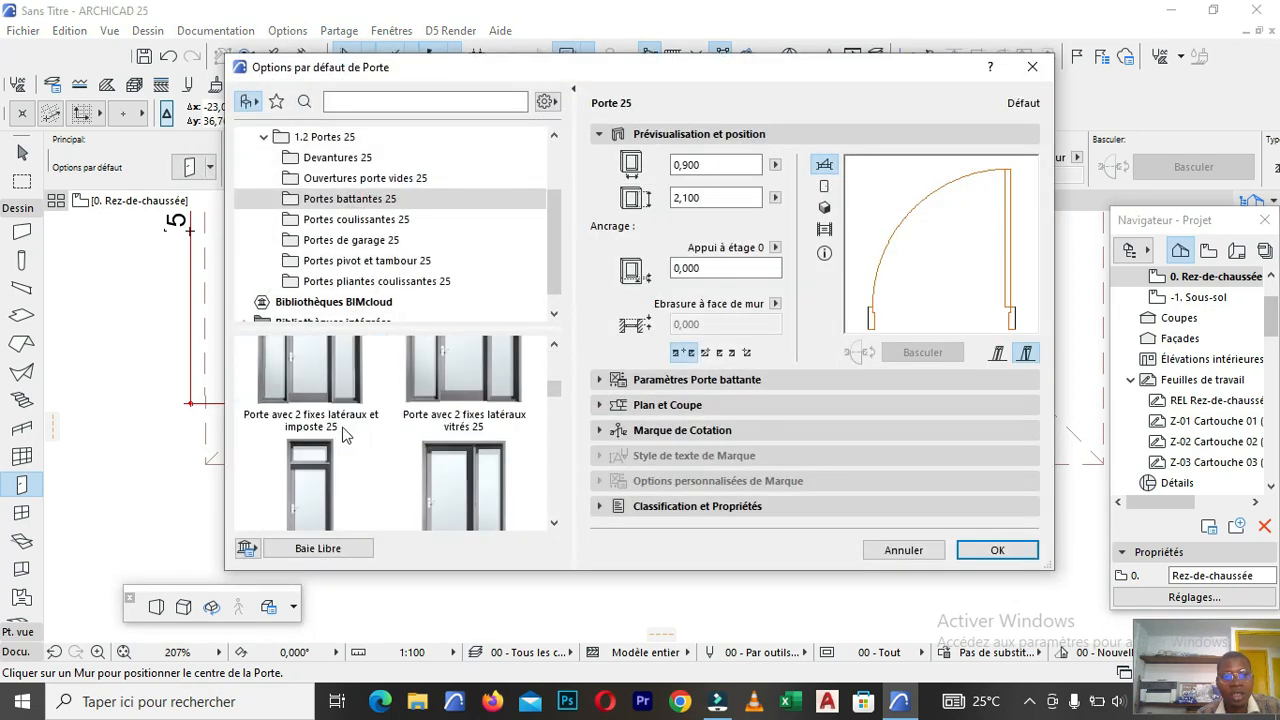
pyautogui.scroll(-1, 361, 435)
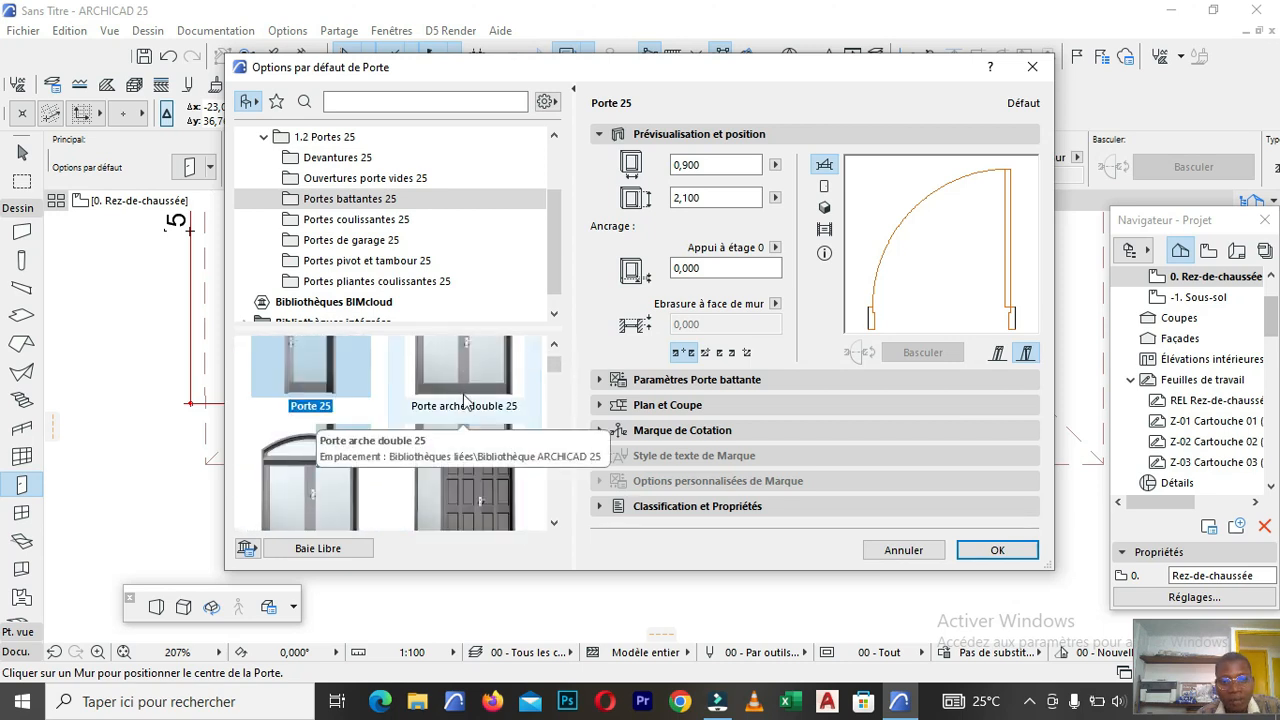
pyautogui.scroll(-3, 463, 410)
pyautogui.scroll(-3, 465, 398)
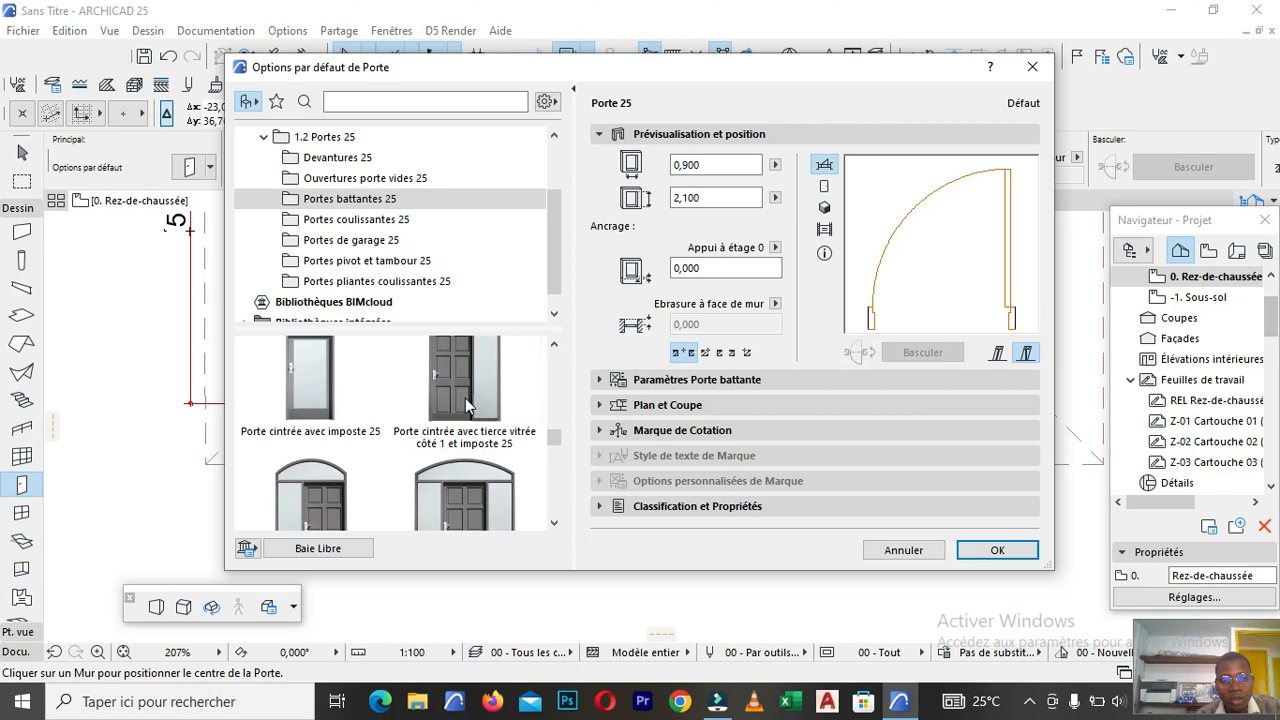
pyautogui.scroll(1, 286, 515)
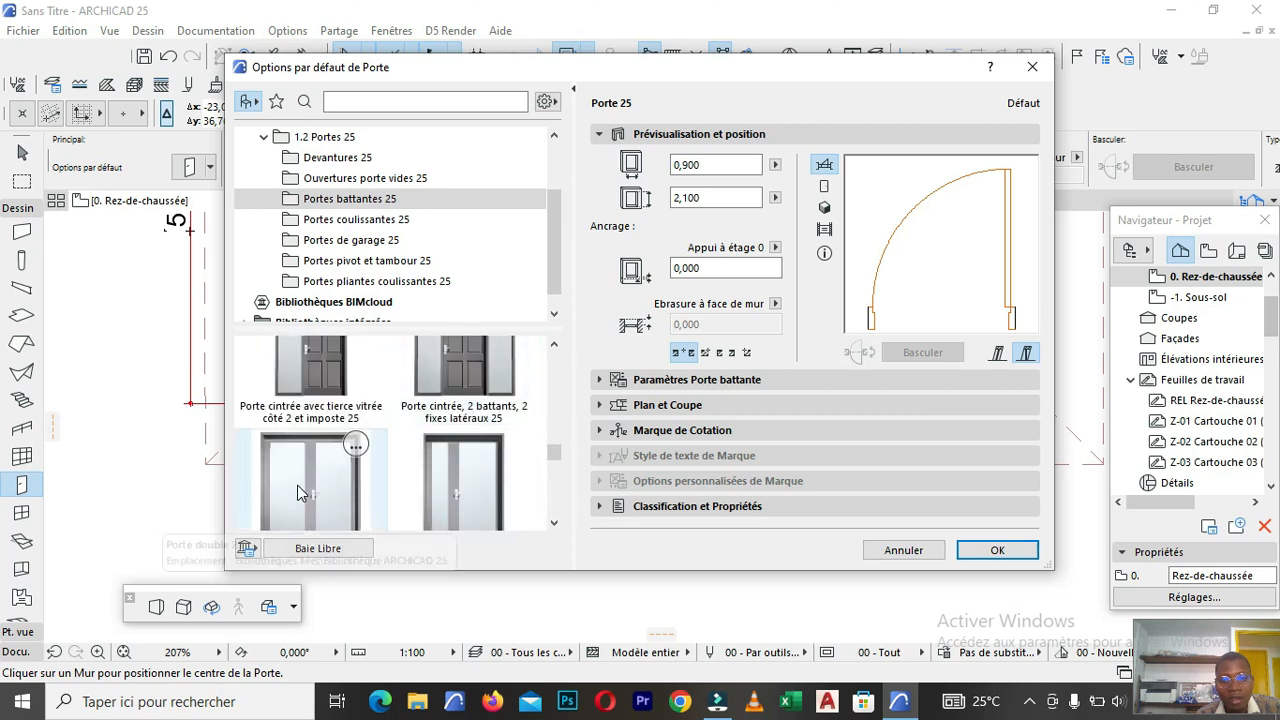
pyautogui.click(297, 485)
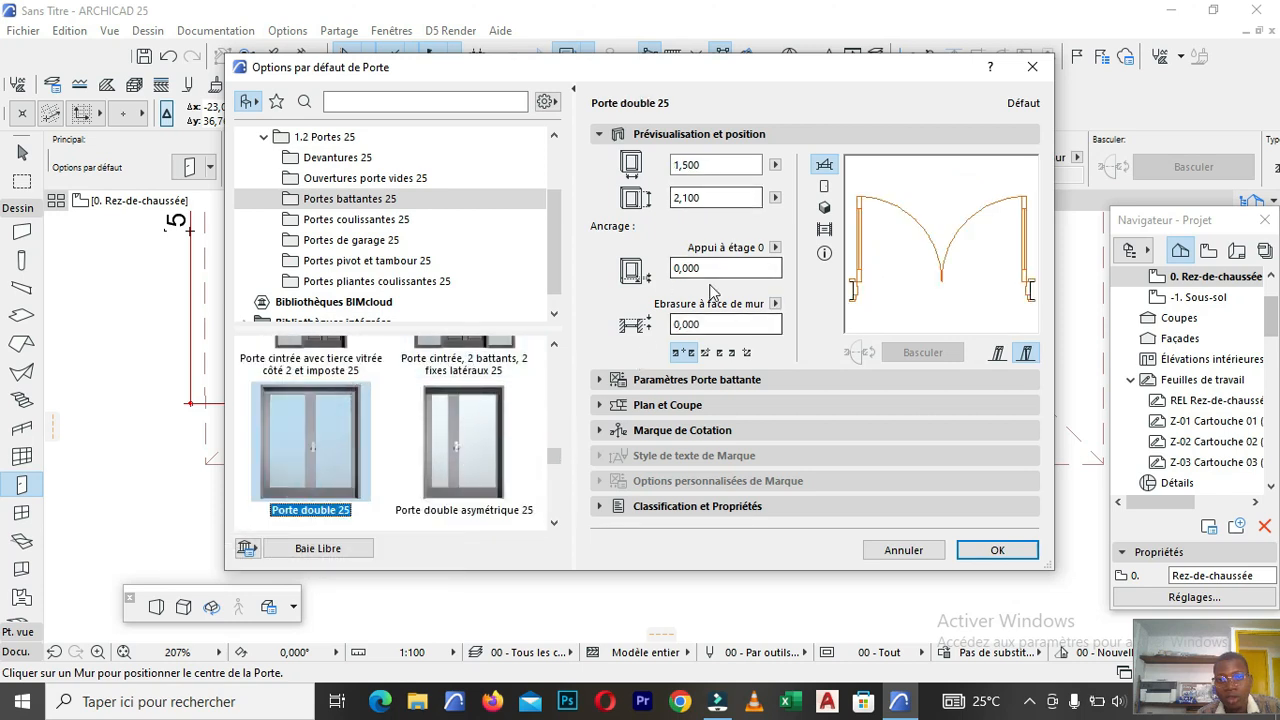
pyautogui.click(986, 558)
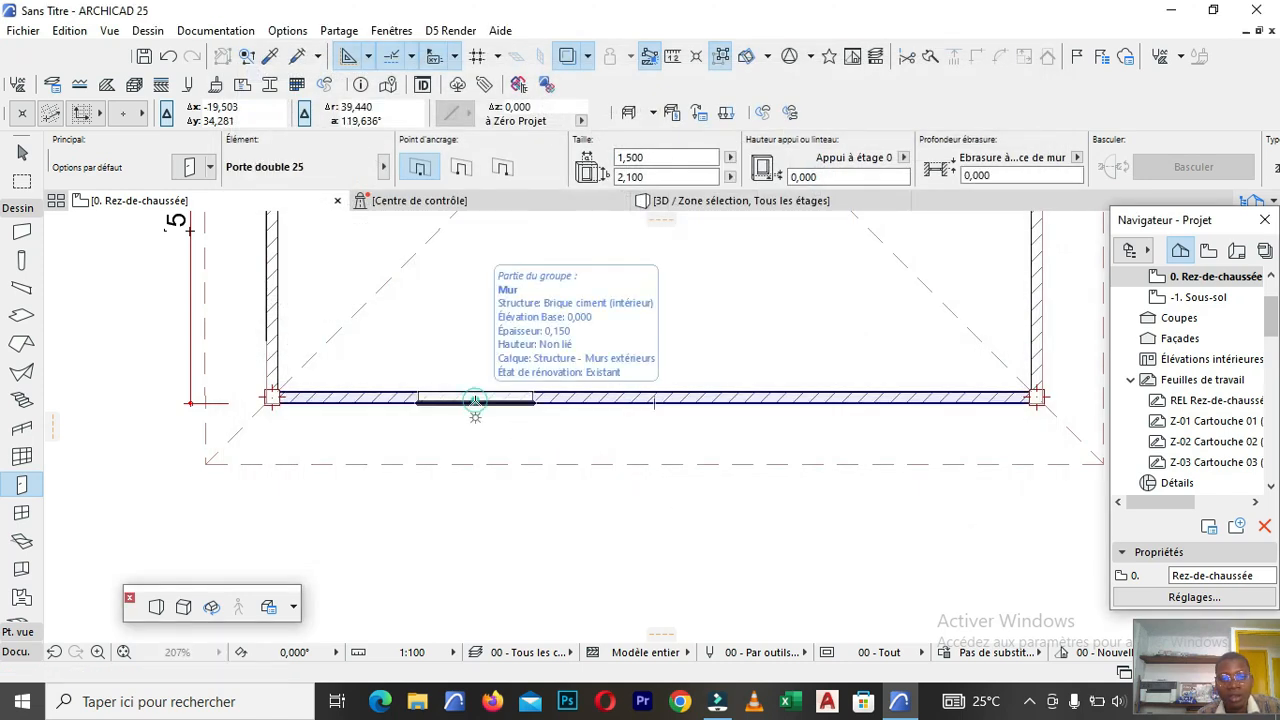
# Place two double doors in the lower wall, one in each half, with their leaves opening outward.
pyautogui.click(481, 494)
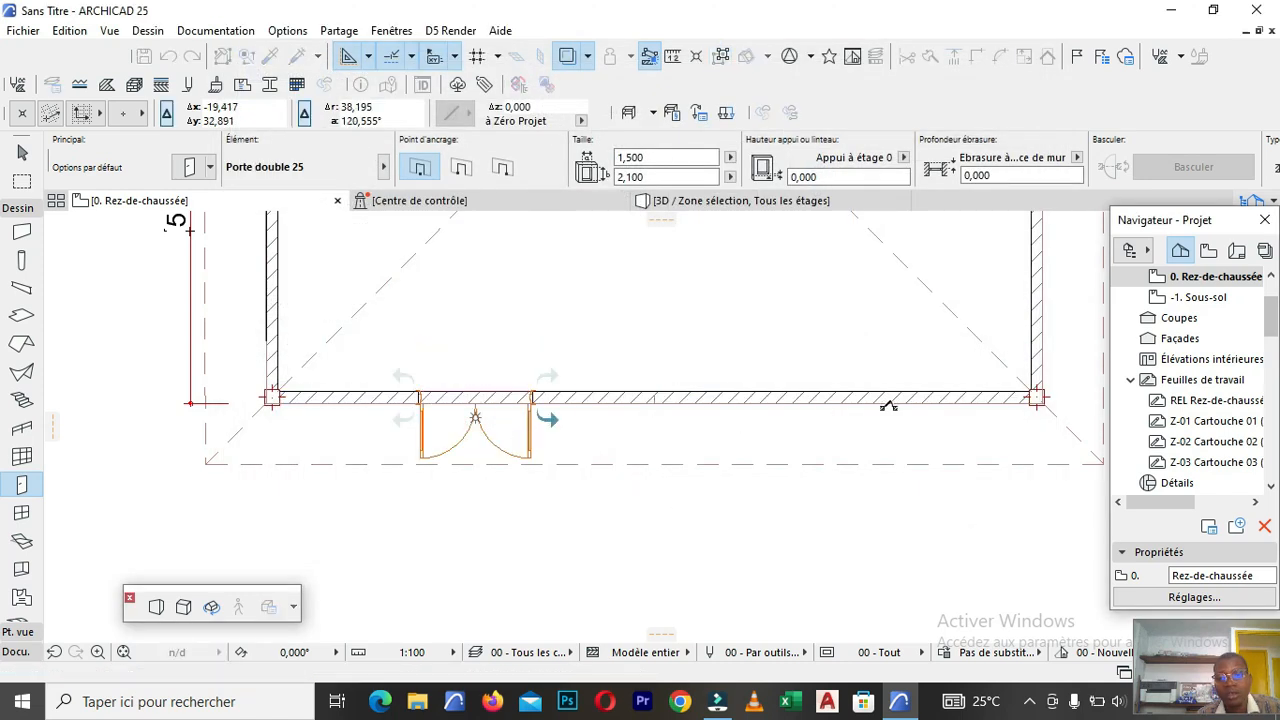
pyautogui.click(857, 403)
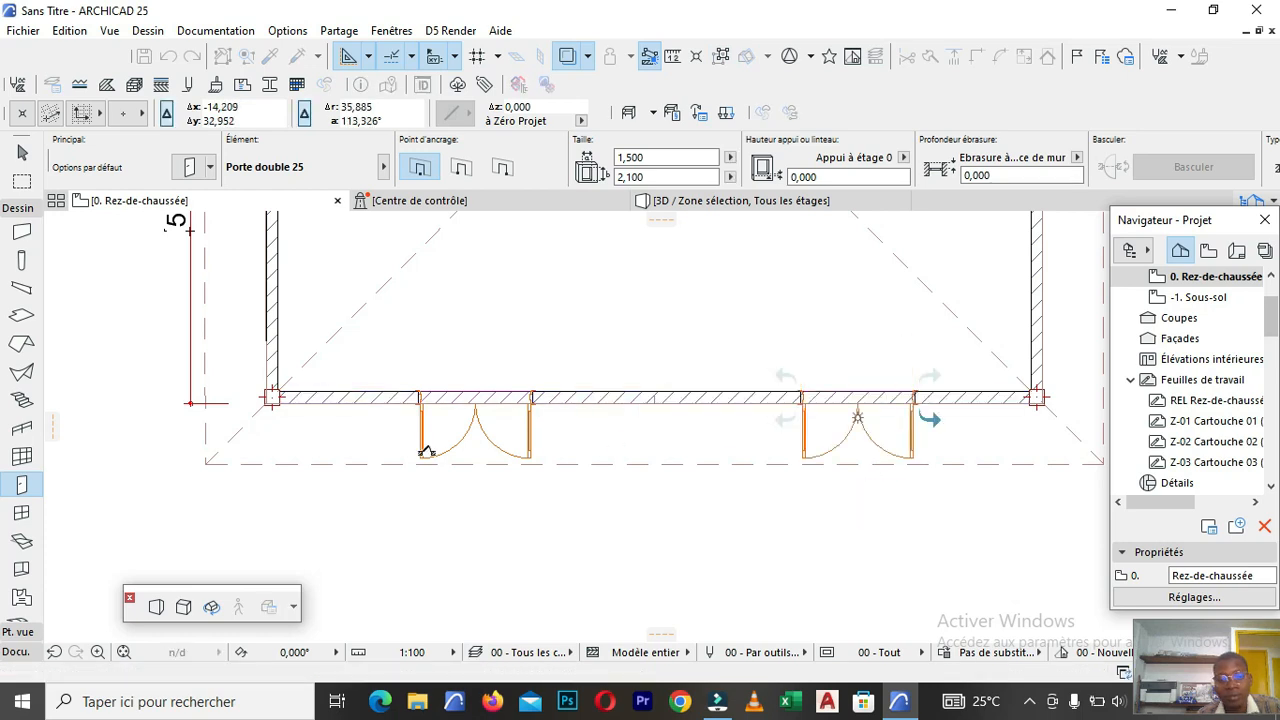
pyautogui.scroll(-4, 471, 351)
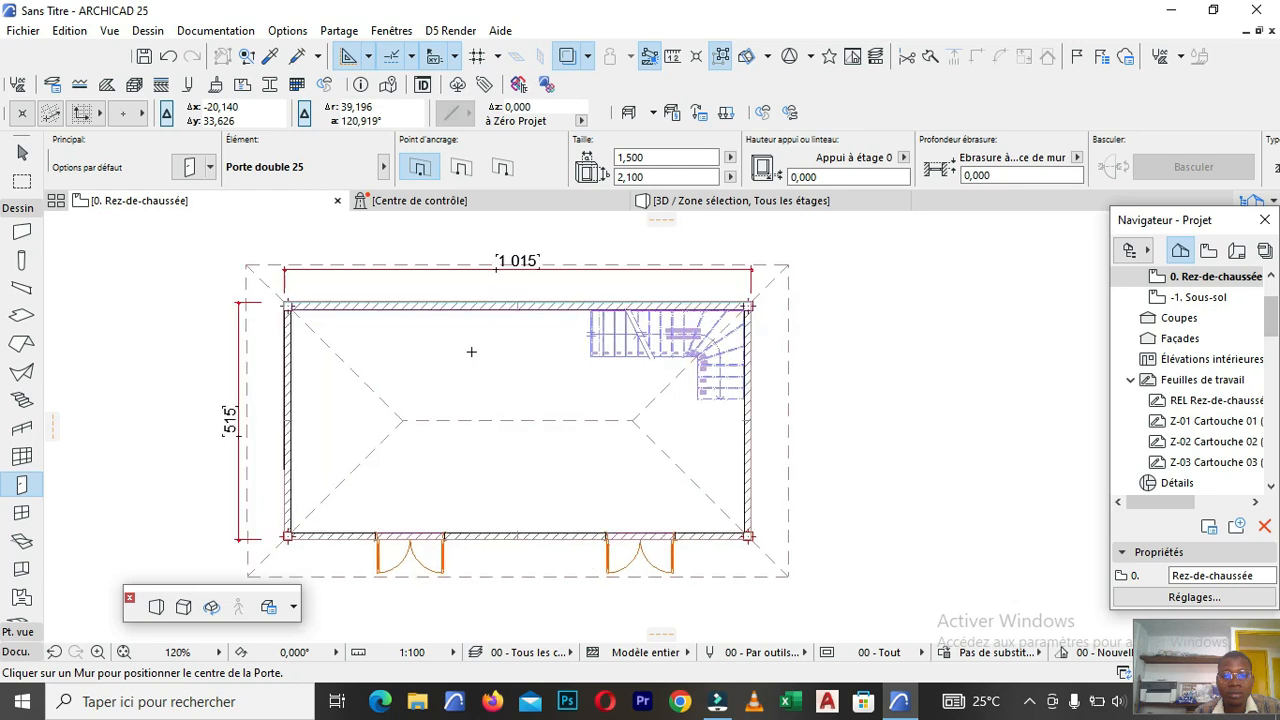
pyautogui.scroll(3, 485, 350)
pyautogui.scroll(-5, 540, 380)
pyautogui.scroll(1, 517, 417)
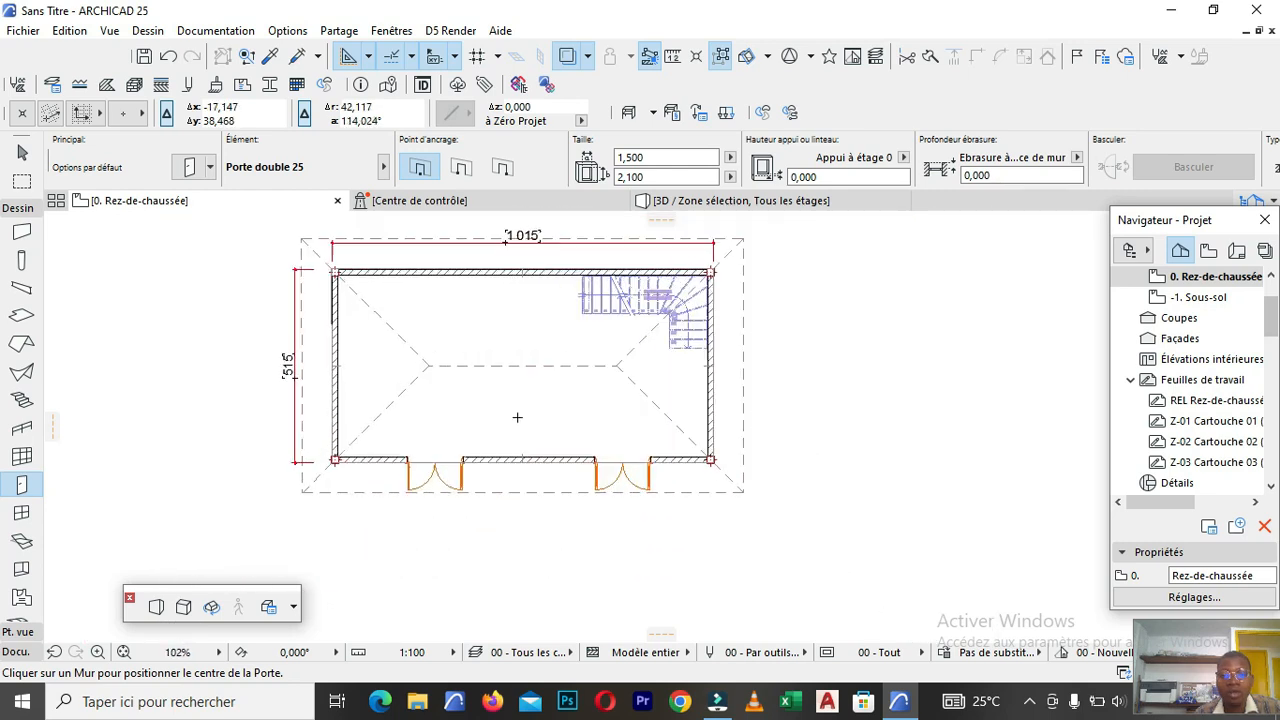
pyautogui.scroll(3, 517, 417)
pyautogui.scroll(-5, 575, 375)
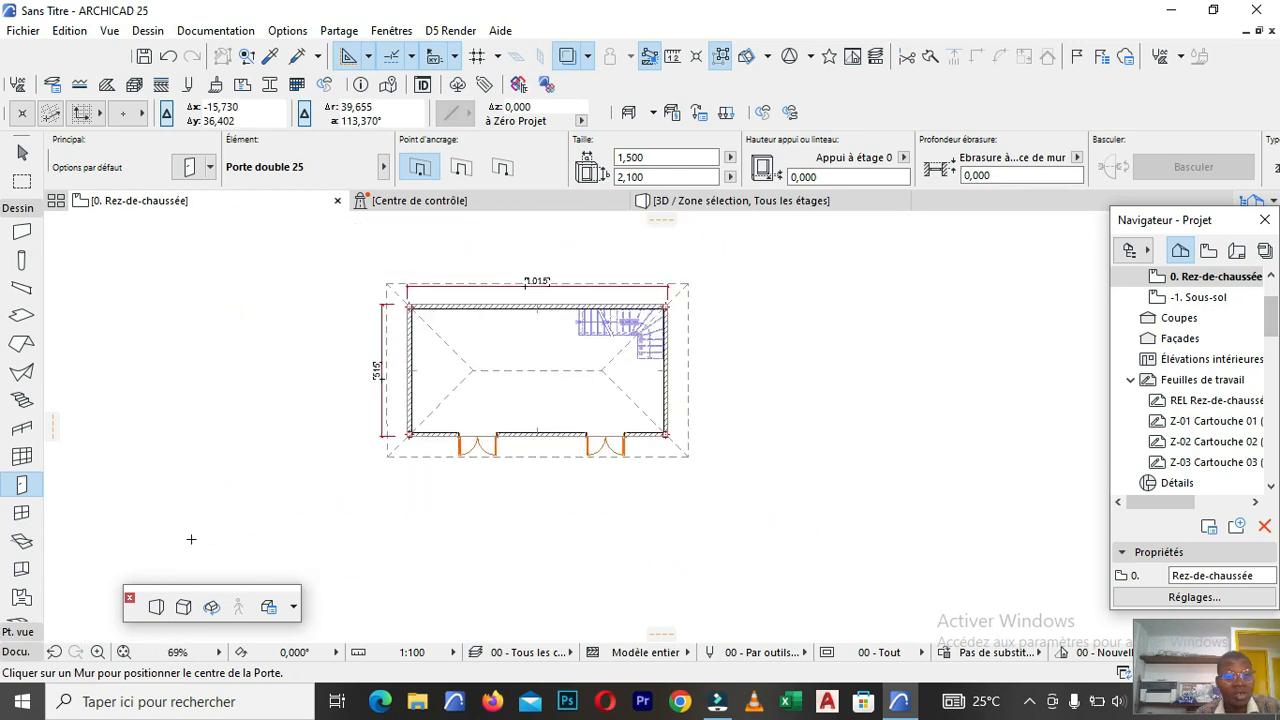
# Set the Window tool's default to Fenêtre double 25 from Fenêtres basiques 25, sized 1,500 by 1,500.
pyautogui.click(22, 513)
pyautogui.scroll(5, 400, 355)
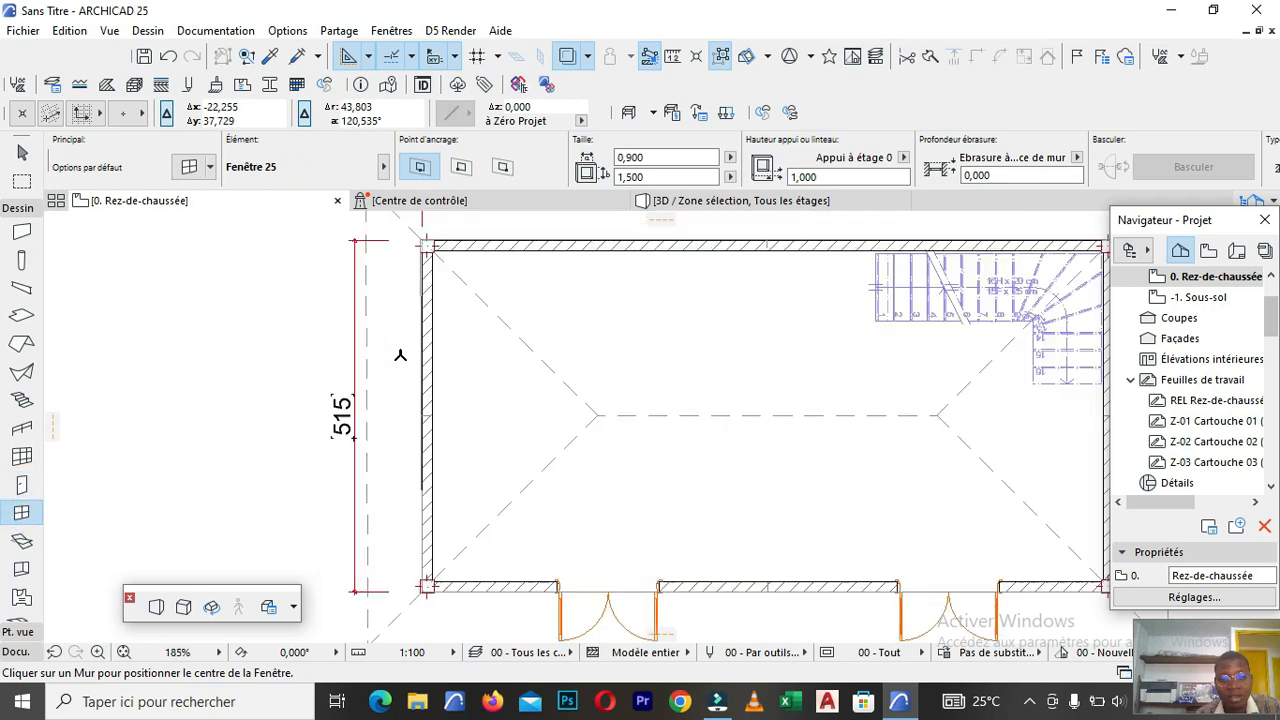
pyautogui.scroll(-5, 400, 355)
pyautogui.scroll(3, 434, 375)
pyautogui.scroll(2, 414, 434)
pyautogui.scroll(-3, 412, 435)
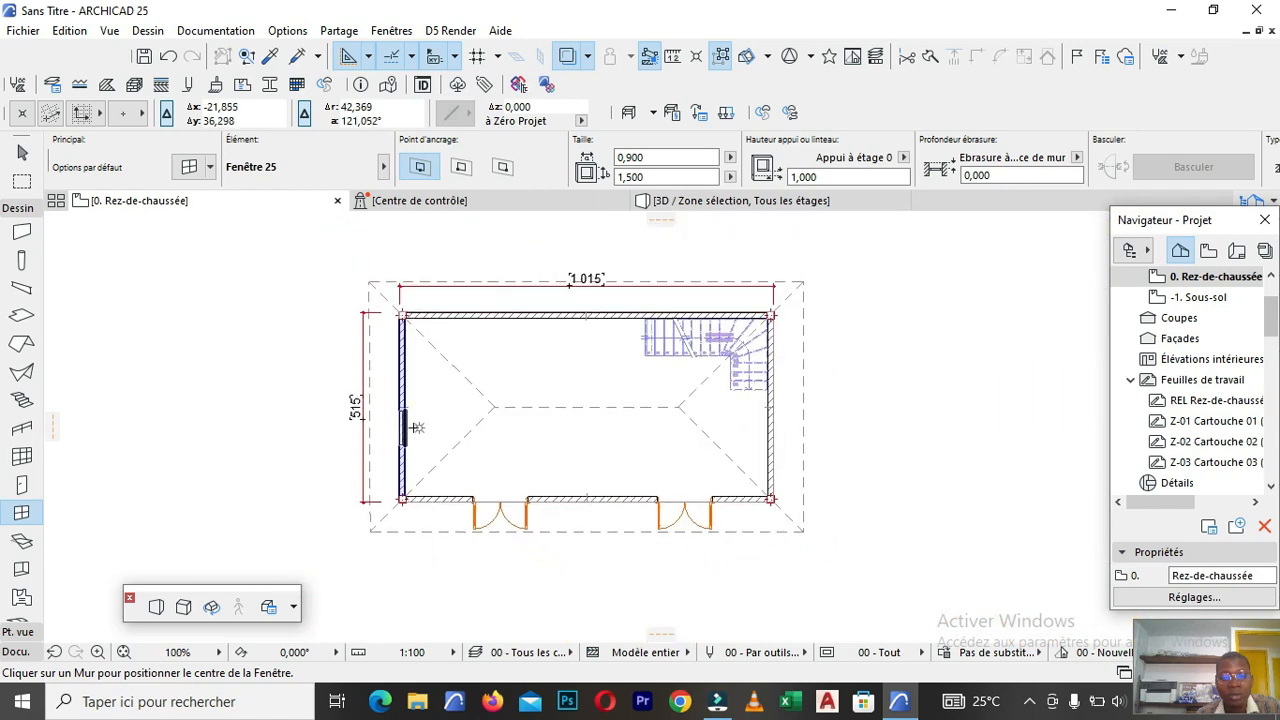
pyautogui.scroll(5, 415, 440)
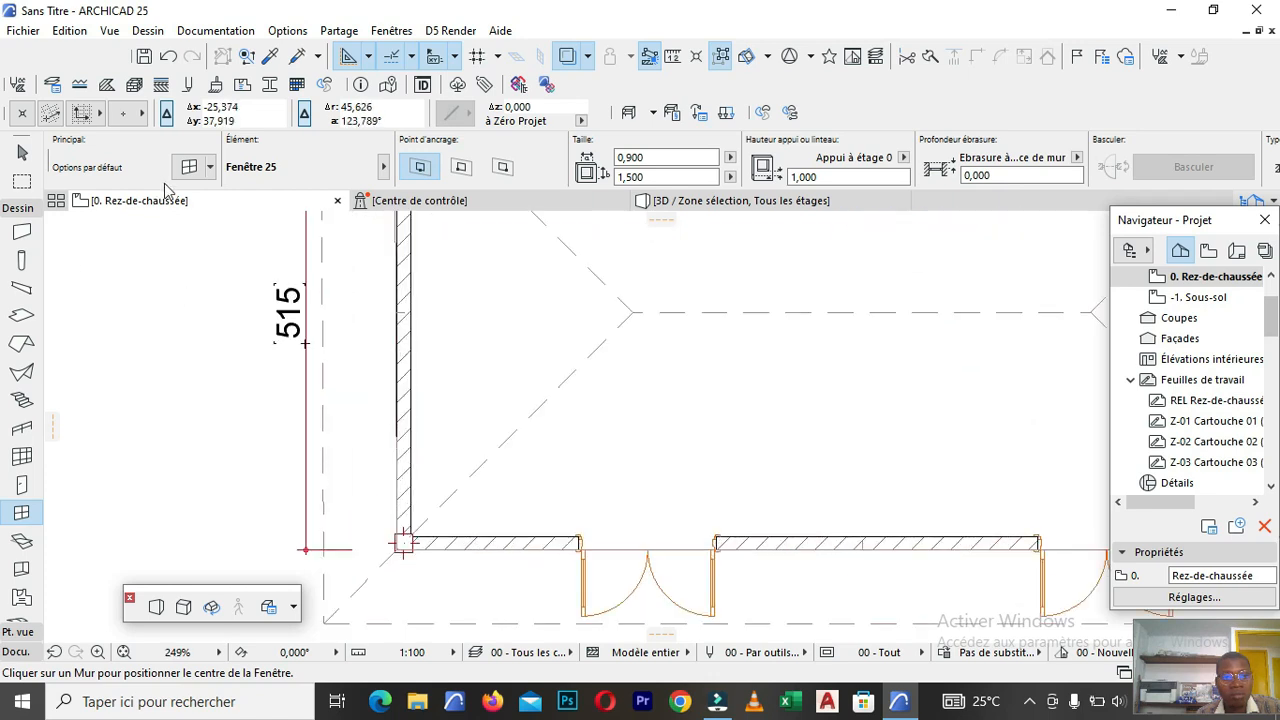
pyautogui.click(197, 170)
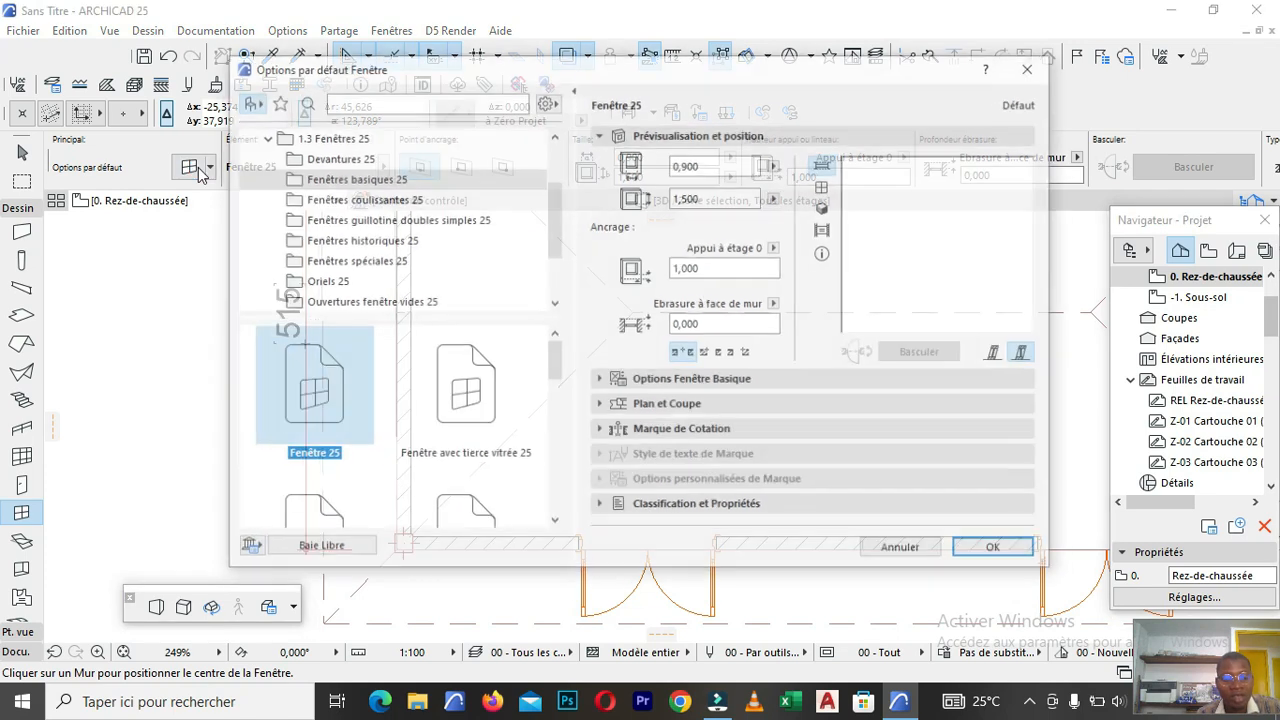
pyautogui.scroll(-5, 400, 463)
pyautogui.scroll(5, 400, 463)
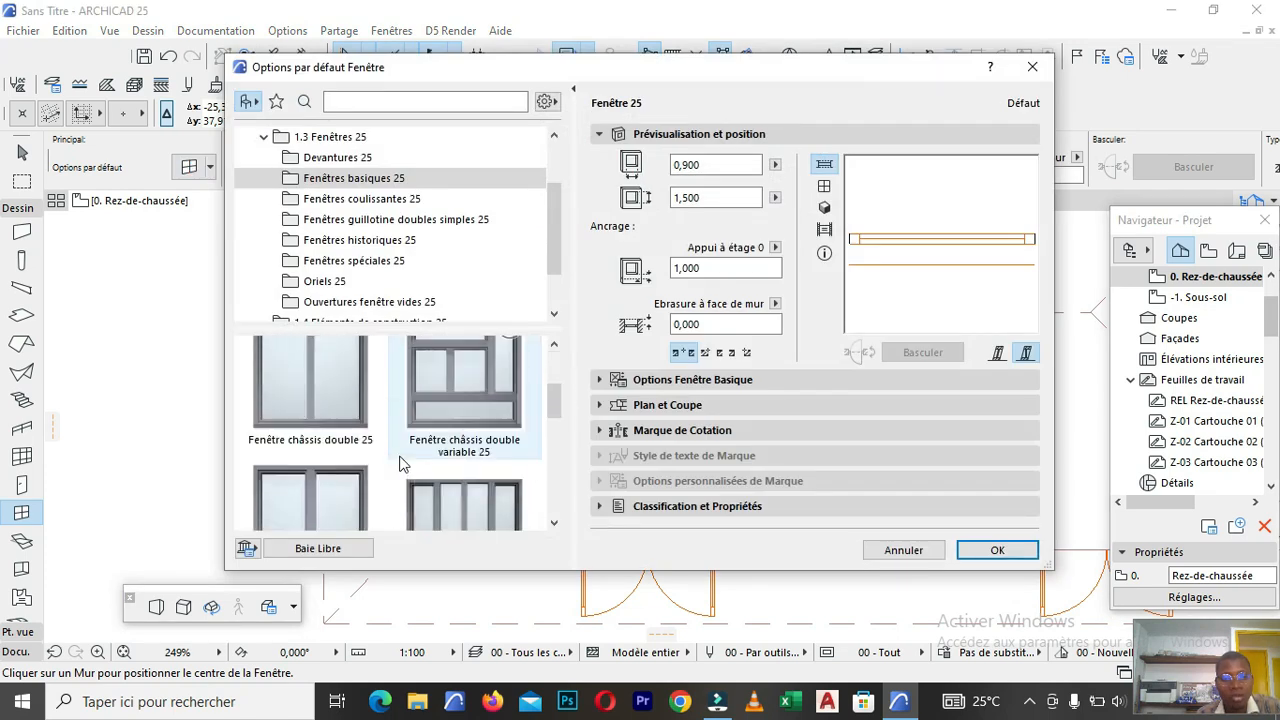
pyautogui.scroll(-3, 400, 463)
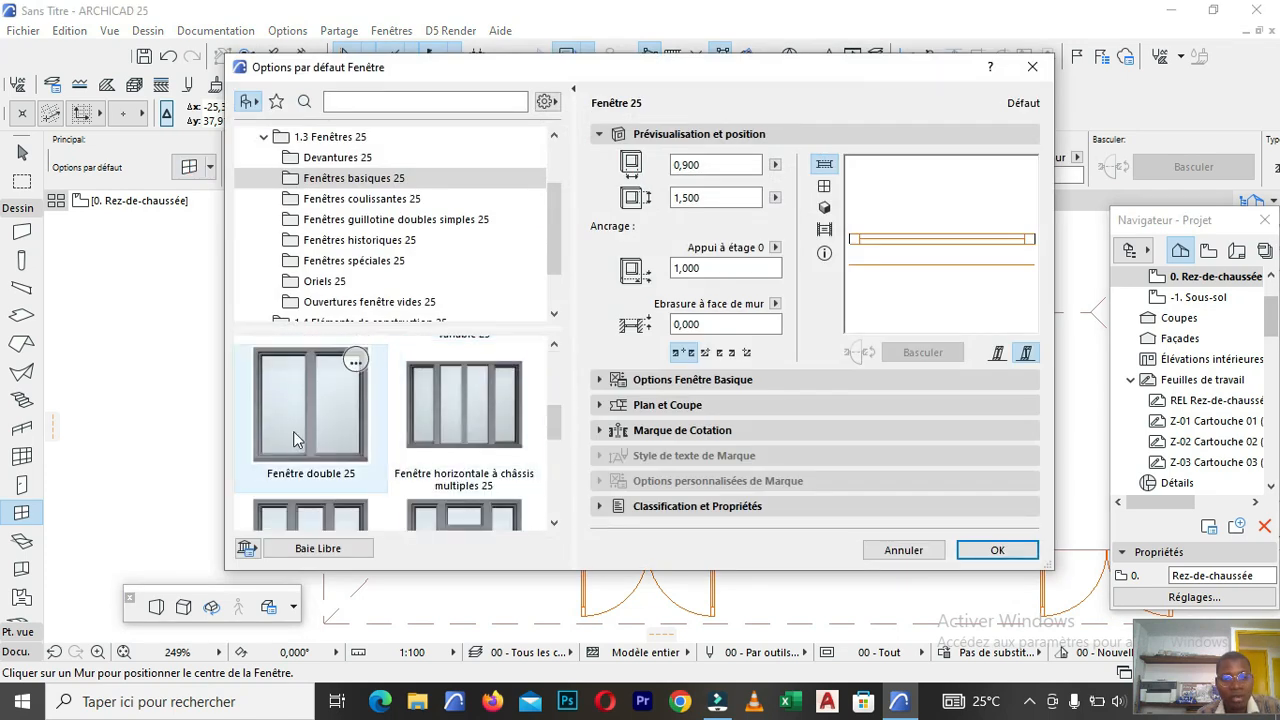
pyautogui.click(322, 418)
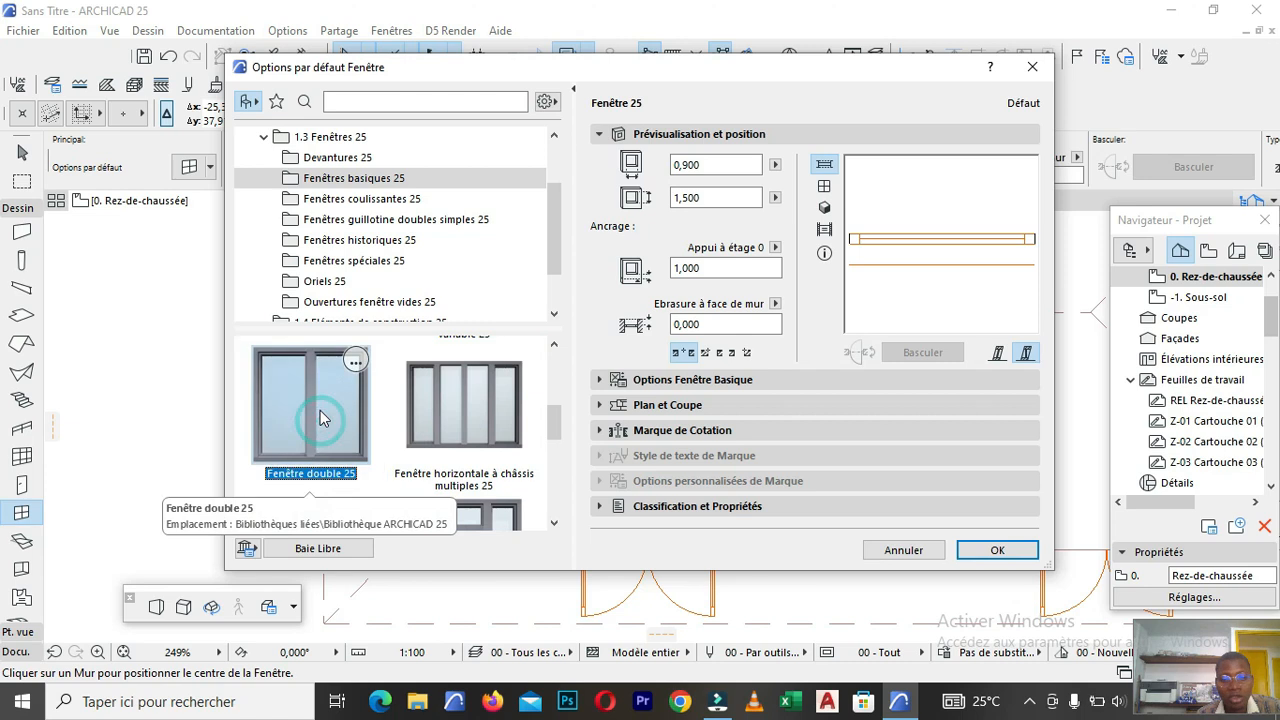
pyautogui.click(1001, 550)
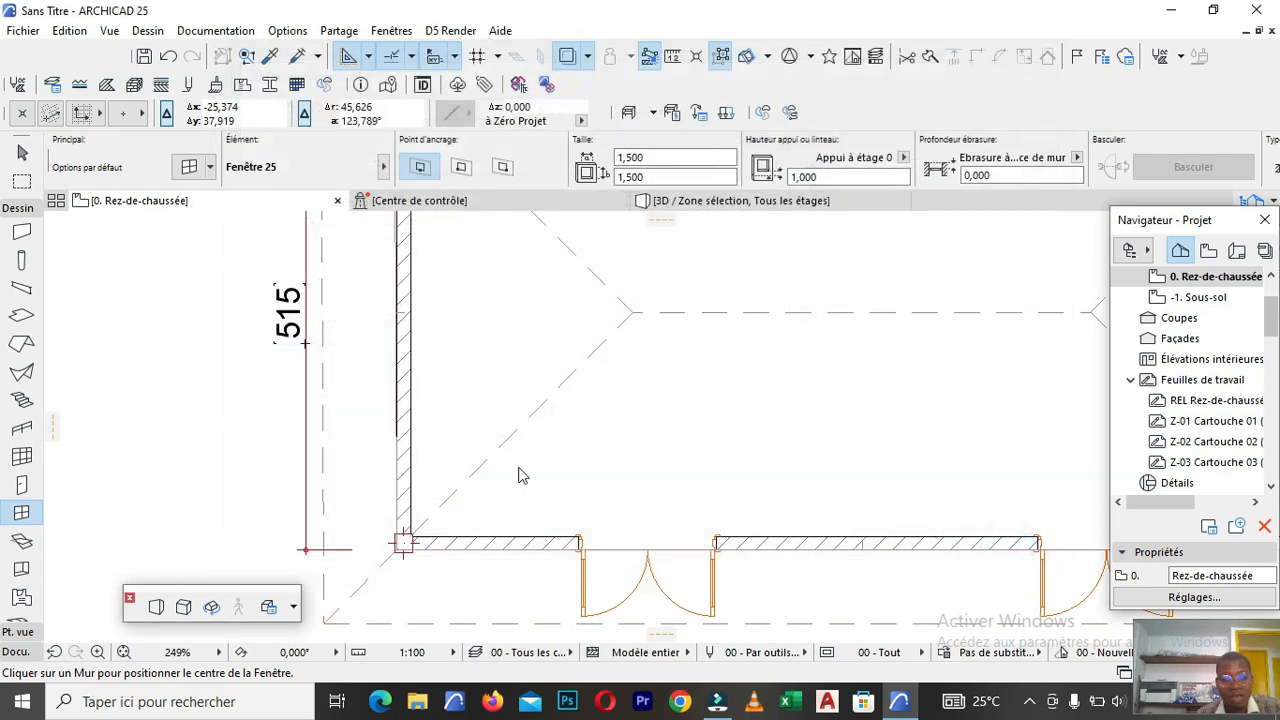
# Place a double window in the lower wall, midway between the two double doors, oriented toward the outside.
pyautogui.scroll(-3, 482, 454)
pyautogui.scroll(-1, 482, 454)
pyautogui.scroll(-1, 693, 496)
pyautogui.scroll(1, 671, 511)
pyautogui.scroll(3, 600, 497)
pyautogui.scroll(-3, 600, 497)
pyautogui.scroll(5, 363, 488)
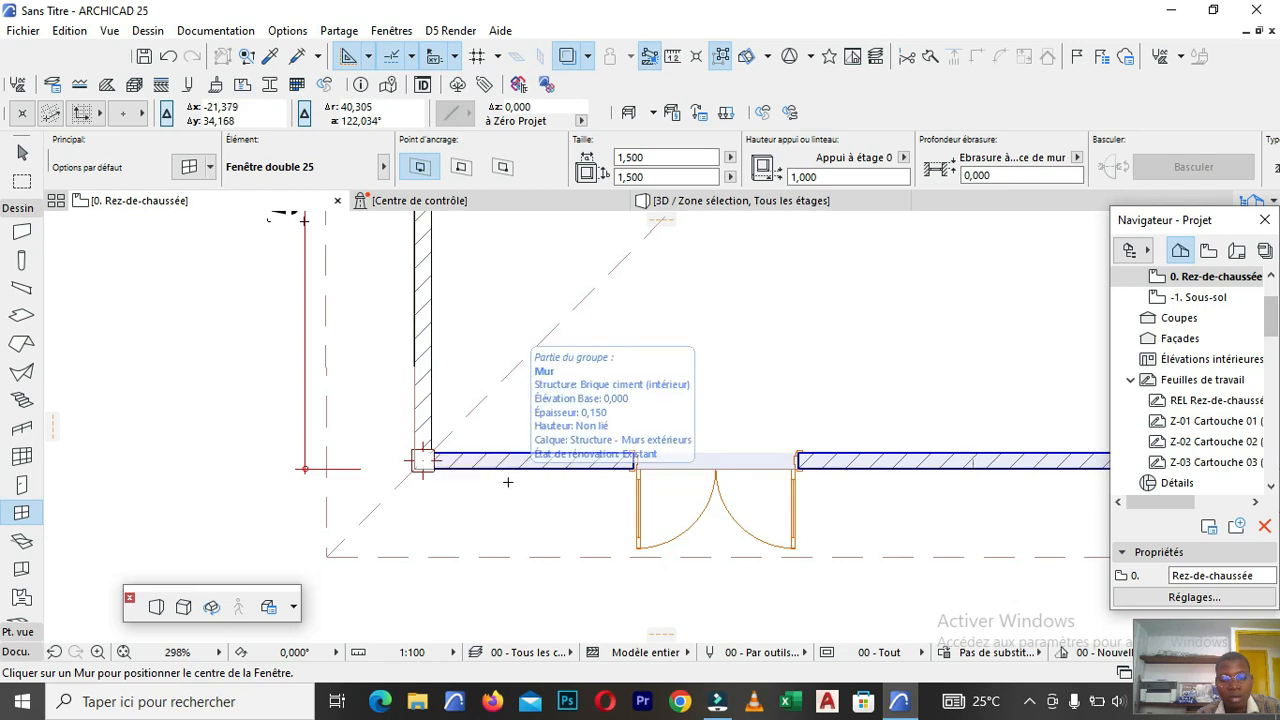
pyautogui.scroll(-5, 478, 453)
pyautogui.scroll(4, 500, 455)
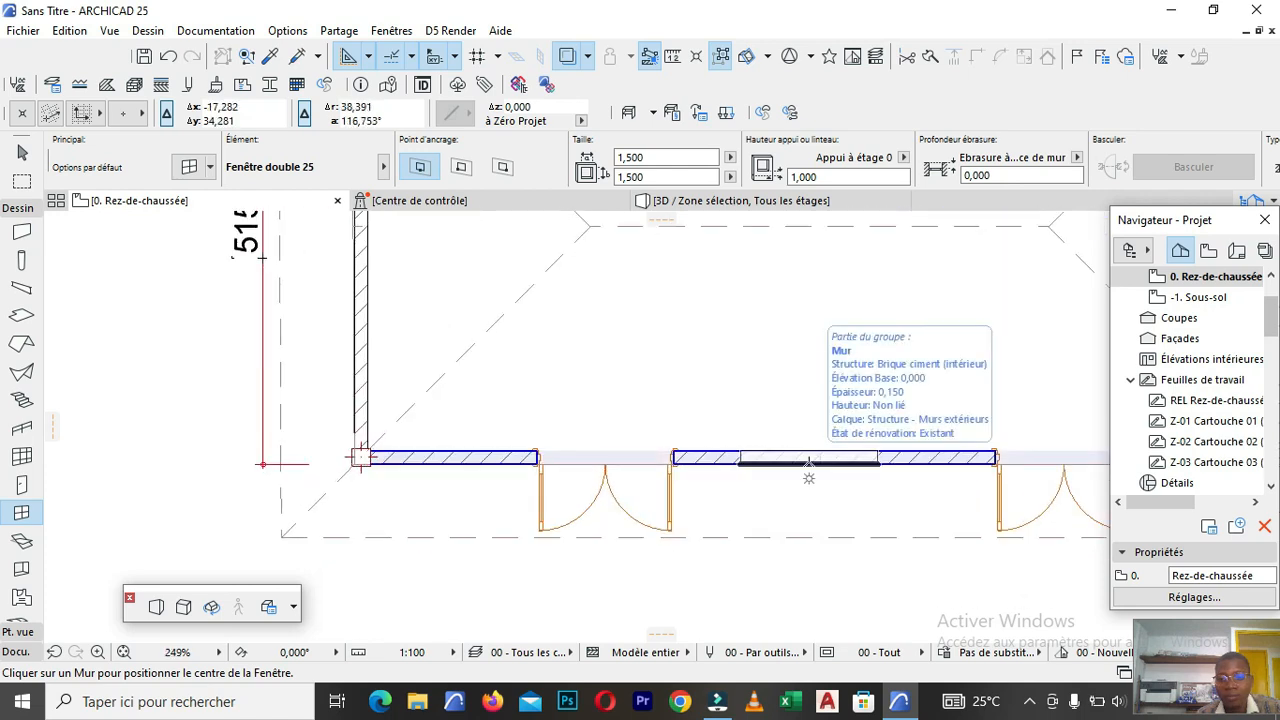
pyautogui.click(809, 461)
pyautogui.click(827, 520)
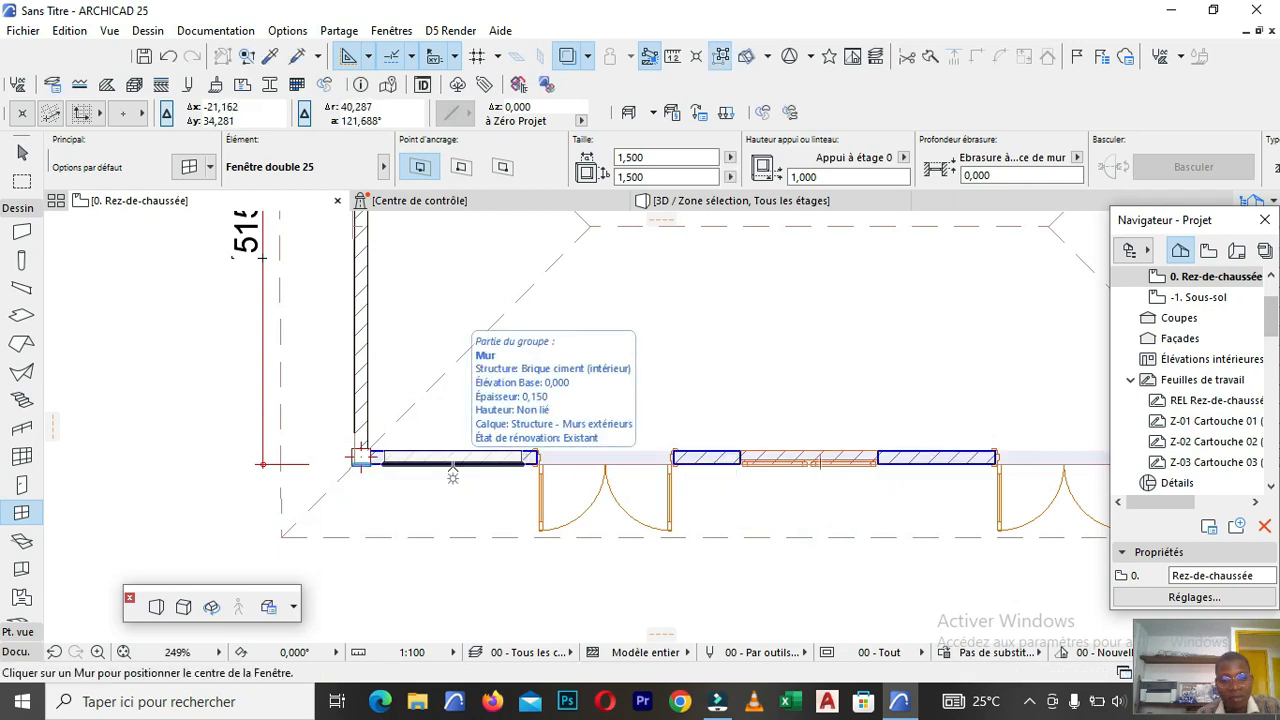
# Try placing a second double window in the lower wall, between the lower-left column and the left double door.
pyautogui.click(451, 477)
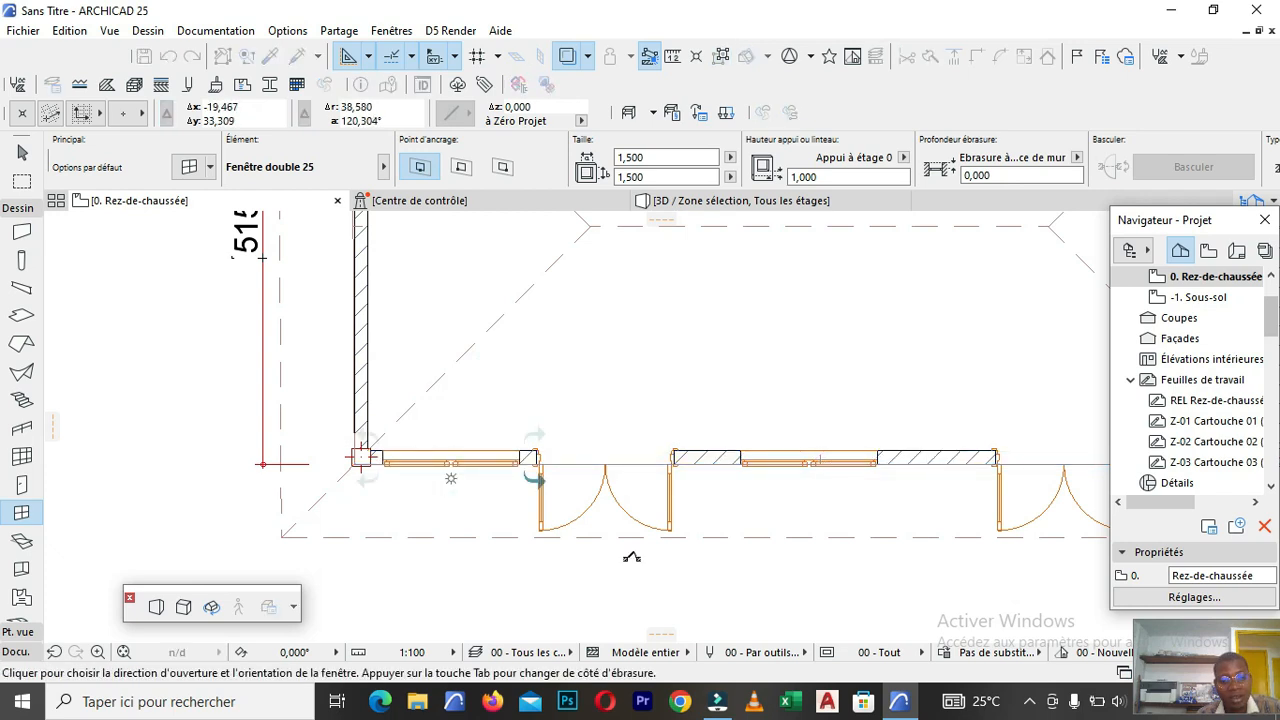
pyautogui.scroll(-4, 440, 461)
pyautogui.scroll(4, 751, 427)
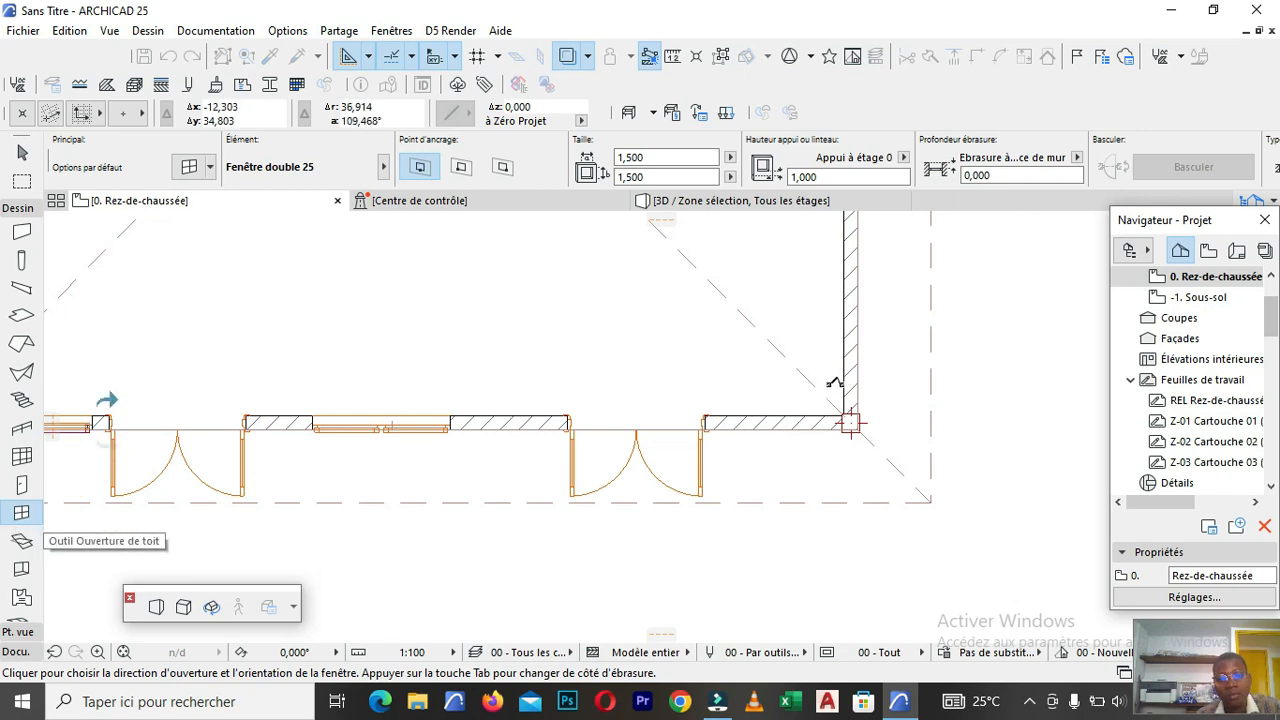
pyautogui.scroll(-4, 851, 423)
pyautogui.scroll(5, 737, 331)
pyautogui.scroll(-3, 570, 292)
pyautogui.scroll(3, 574, 286)
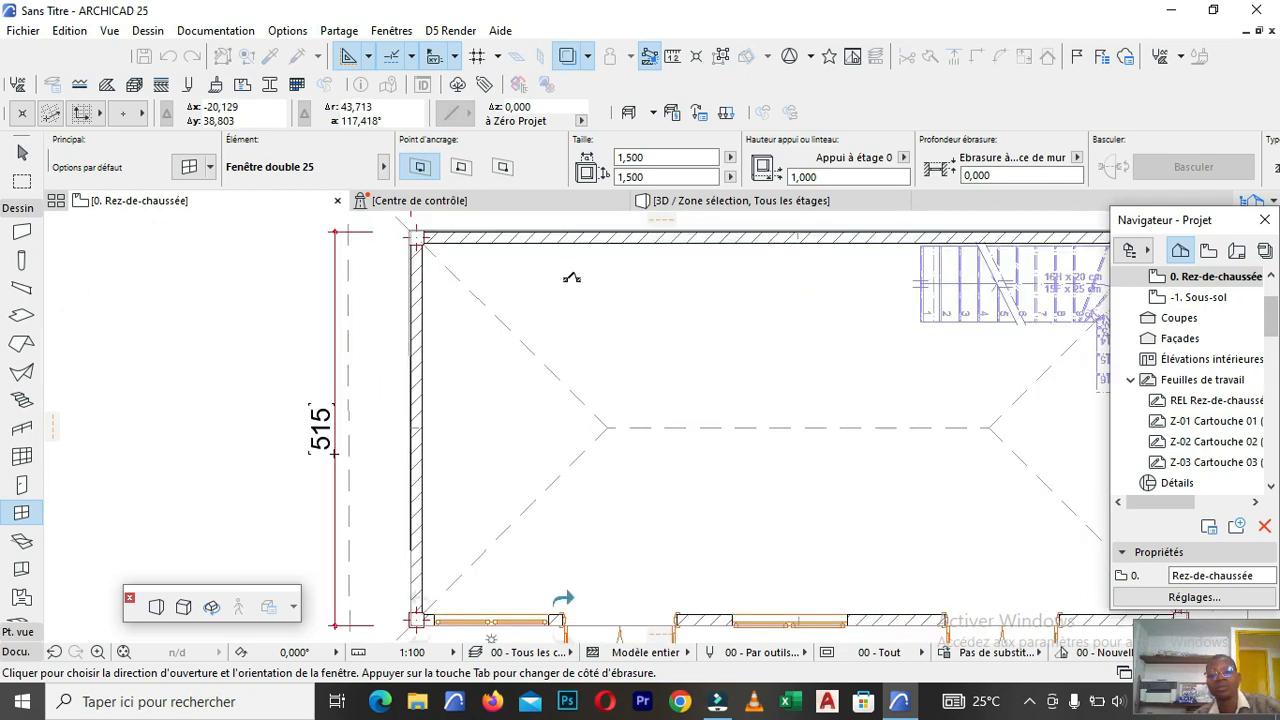
pyautogui.click(571, 278)
pyautogui.scroll(-3, 640, 366)
pyautogui.scroll(3, 545, 370)
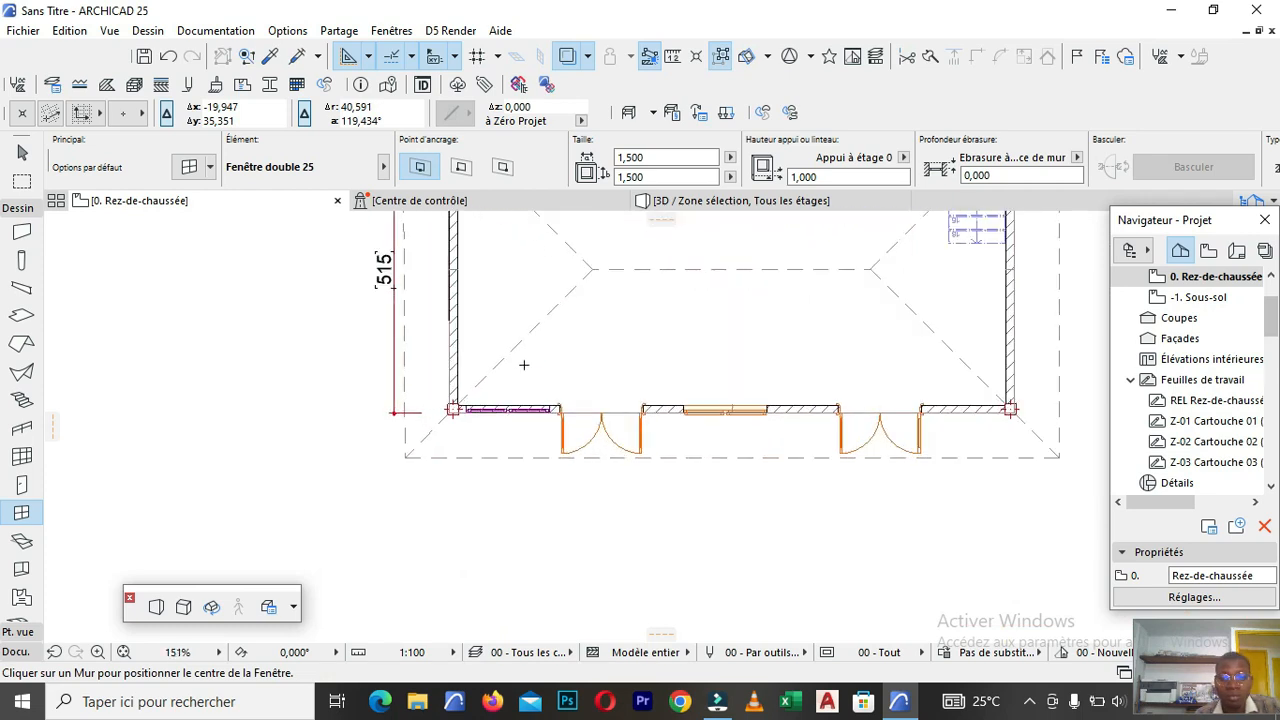
pyautogui.scroll(1, 538, 357)
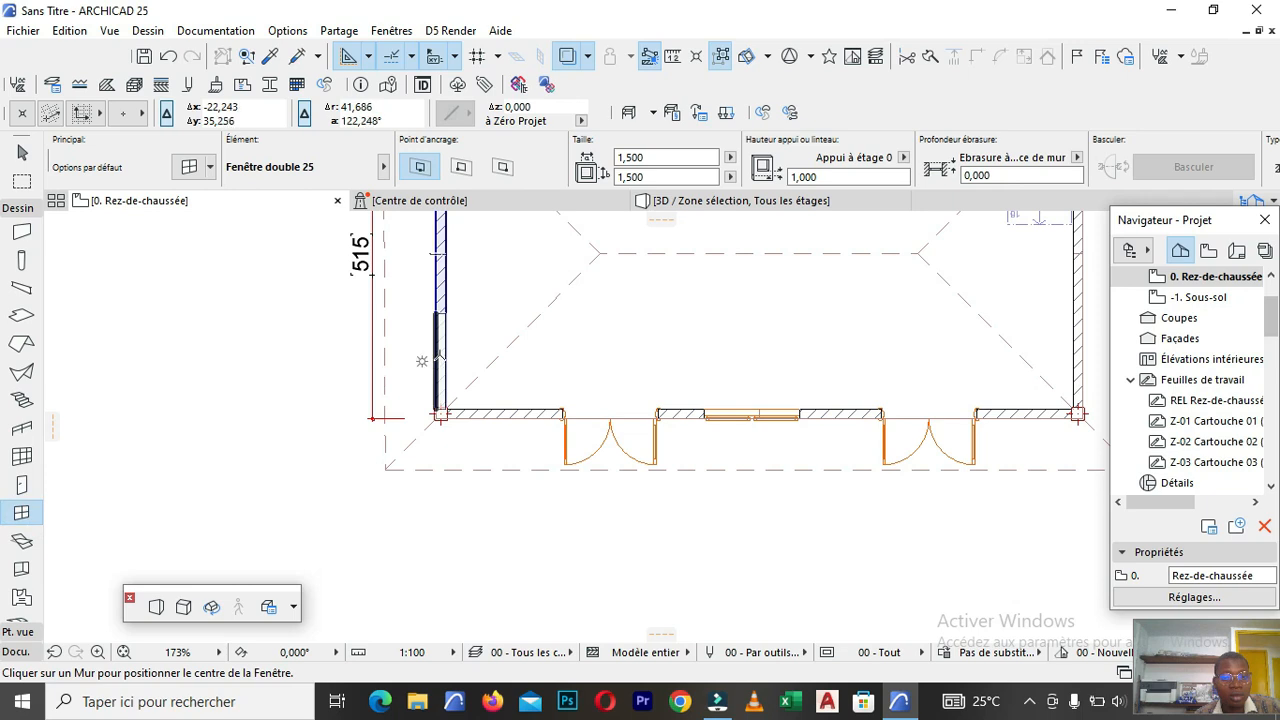
# Pick up the settings of the double window between the doors as the Window tool's defaults.
pyautogui.scroll(-4, 445, 405)
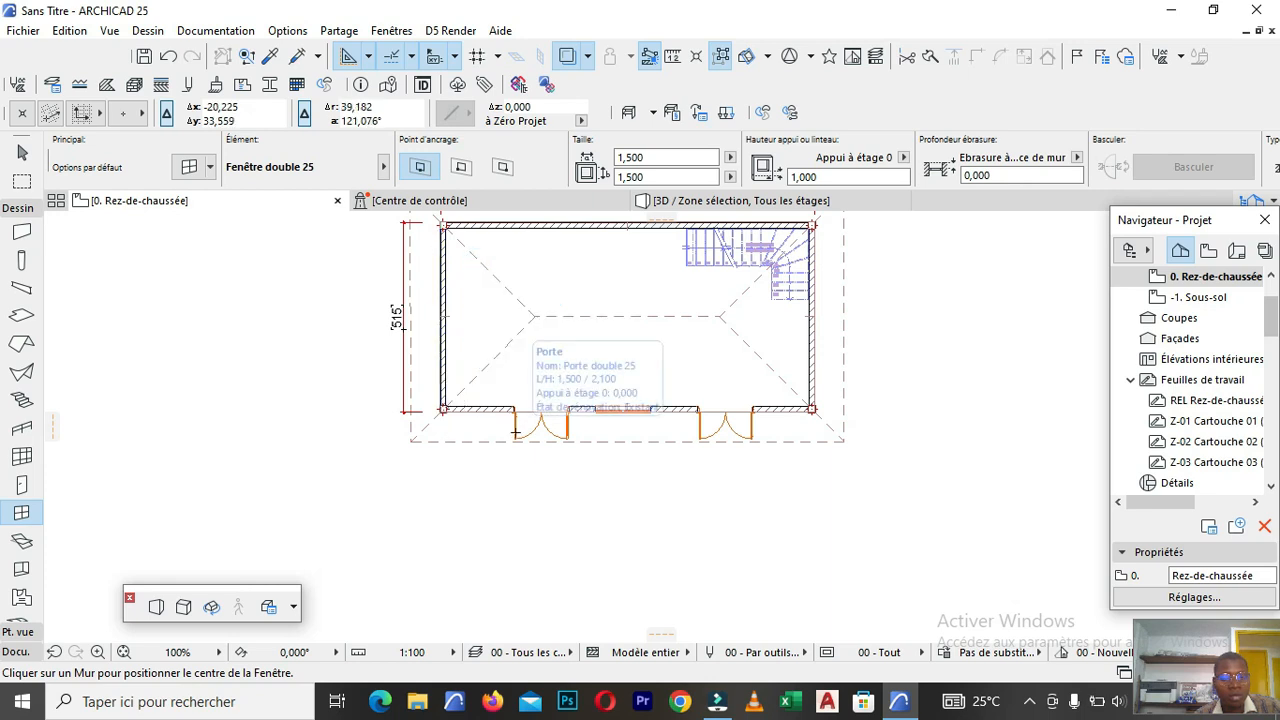
pyautogui.scroll(2, 525, 440)
pyautogui.scroll(-3, 512, 358)
pyautogui.scroll(3, 484, 361)
pyautogui.scroll(3, 484, 361)
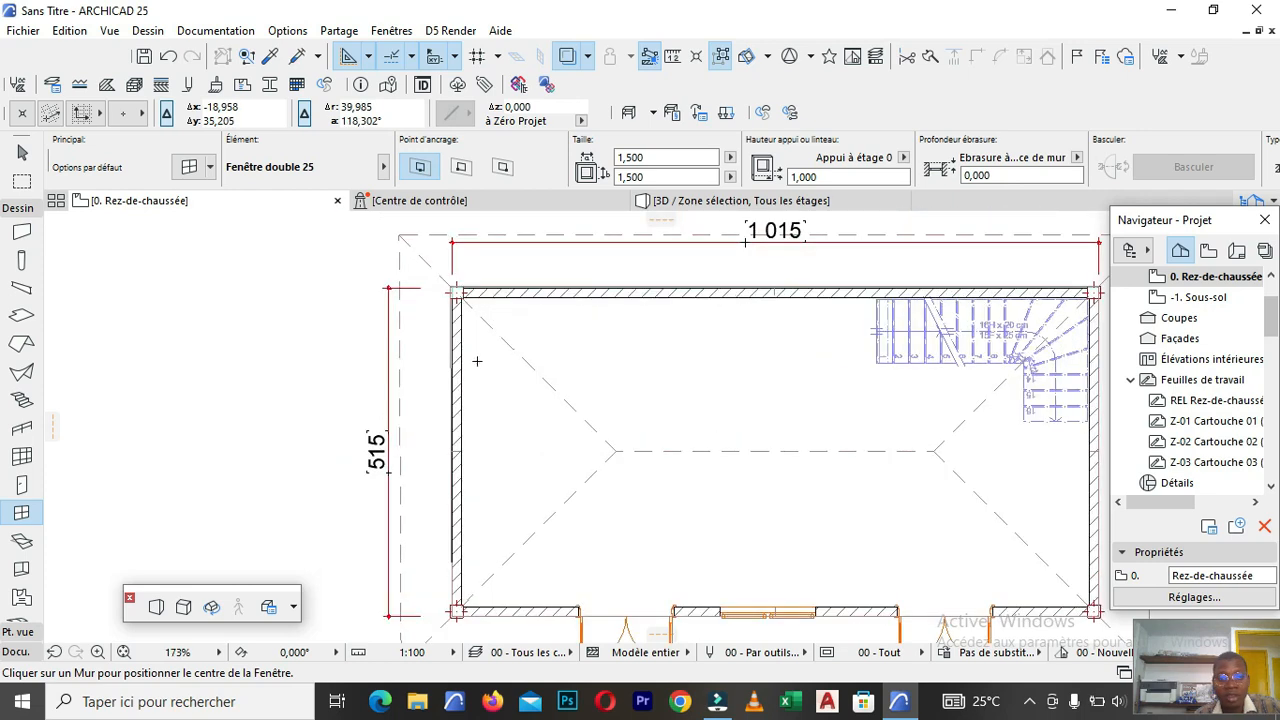
pyautogui.scroll(-5, 342, 224)
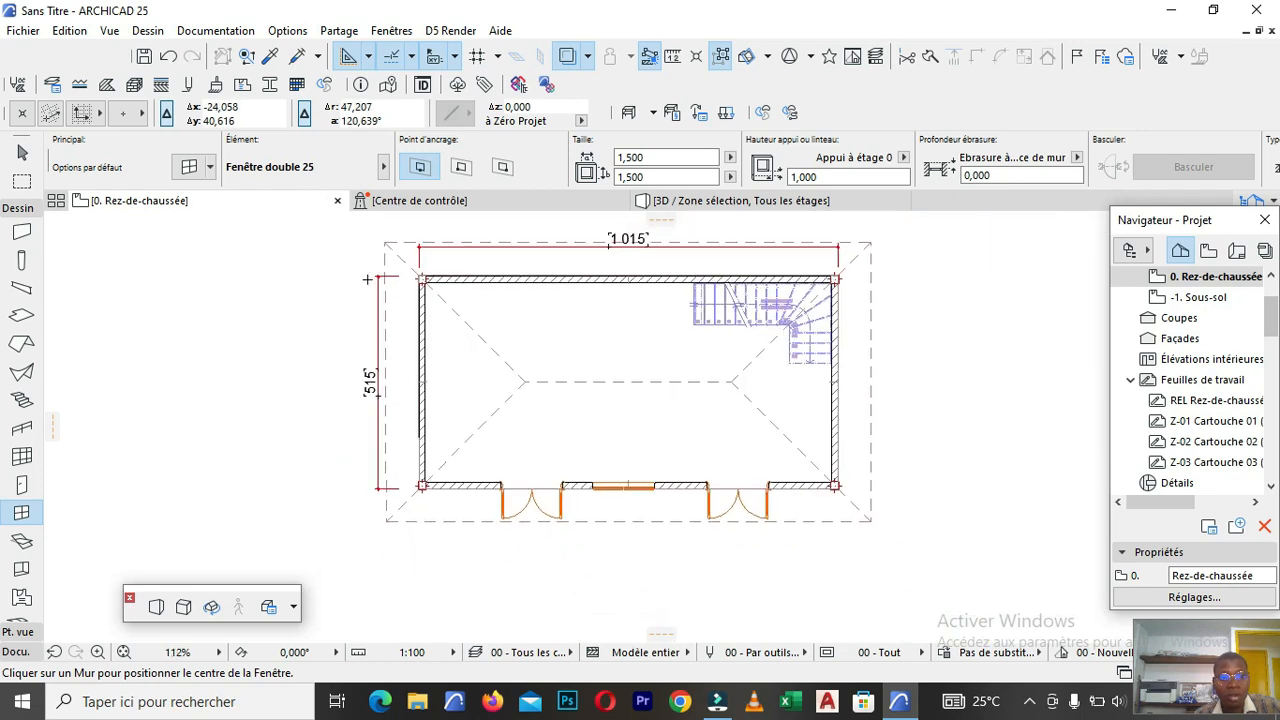
pyautogui.click(269, 58)
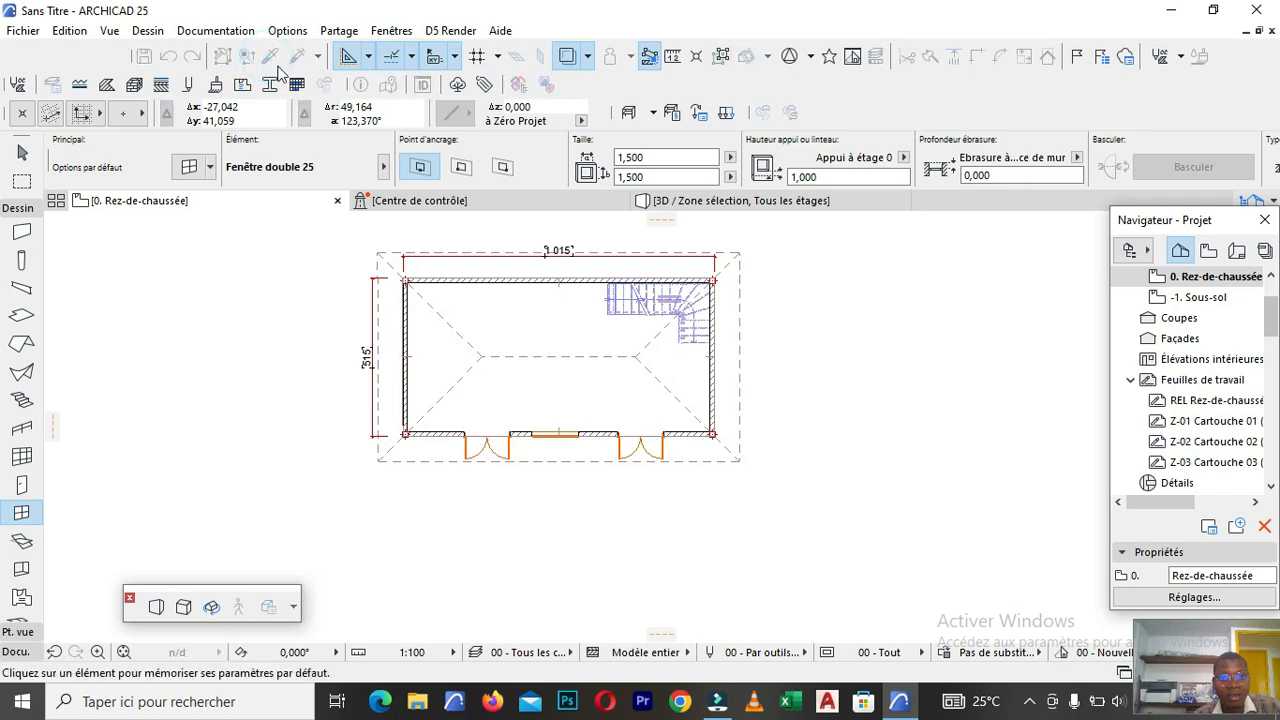
pyautogui.scroll(6, 539, 450)
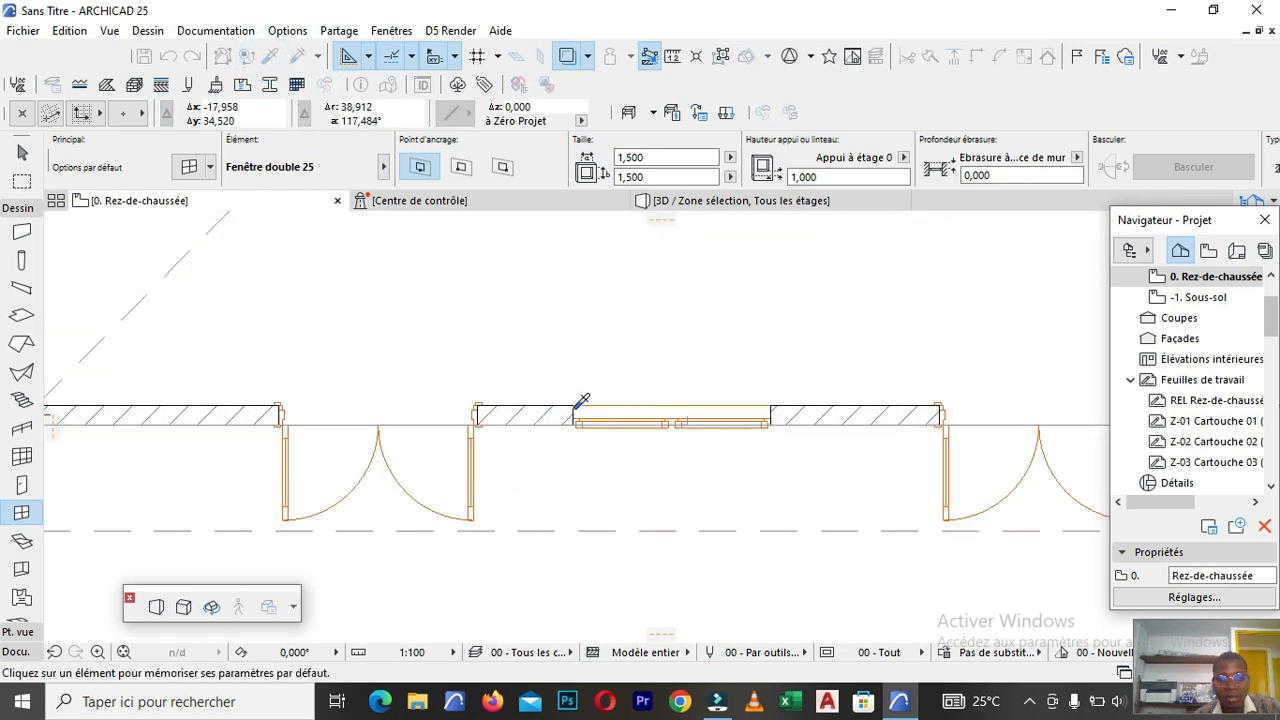
pyautogui.click(578, 404)
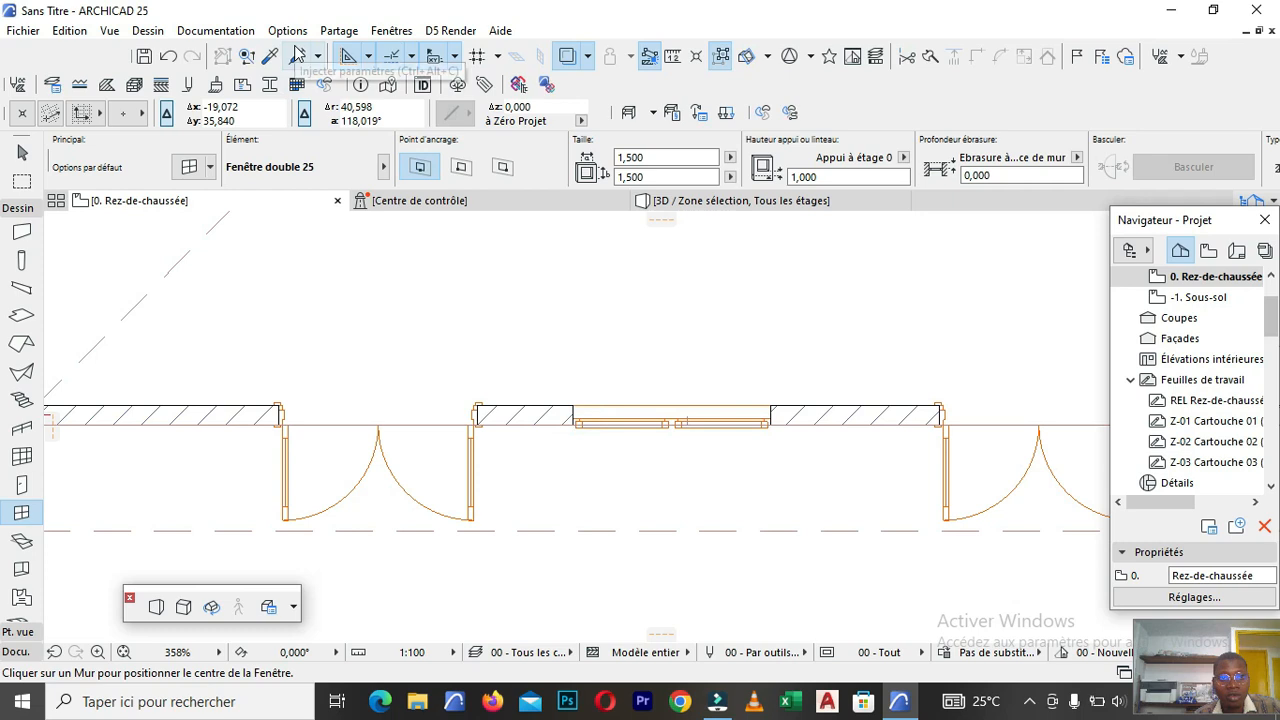
# Place a double window in the lower half of the building's left wall.
pyautogui.scroll(-2, 503, 346)
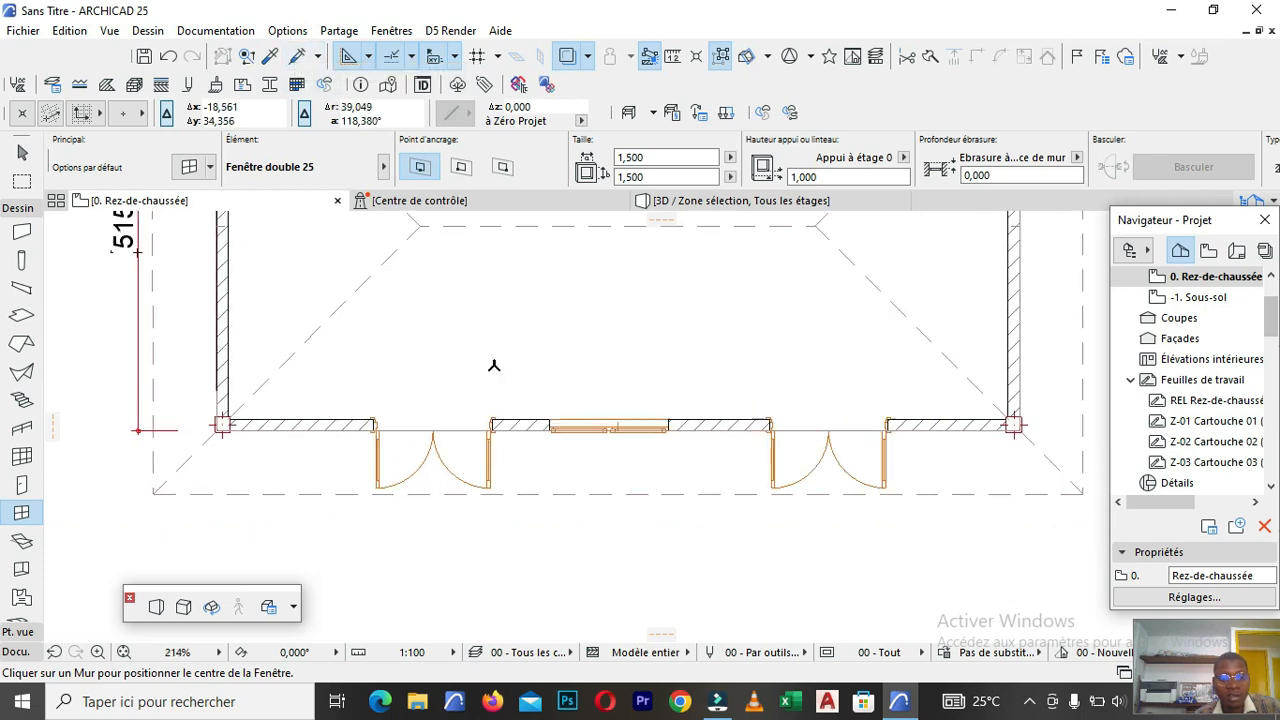
pyautogui.scroll(-1, 242, 297)
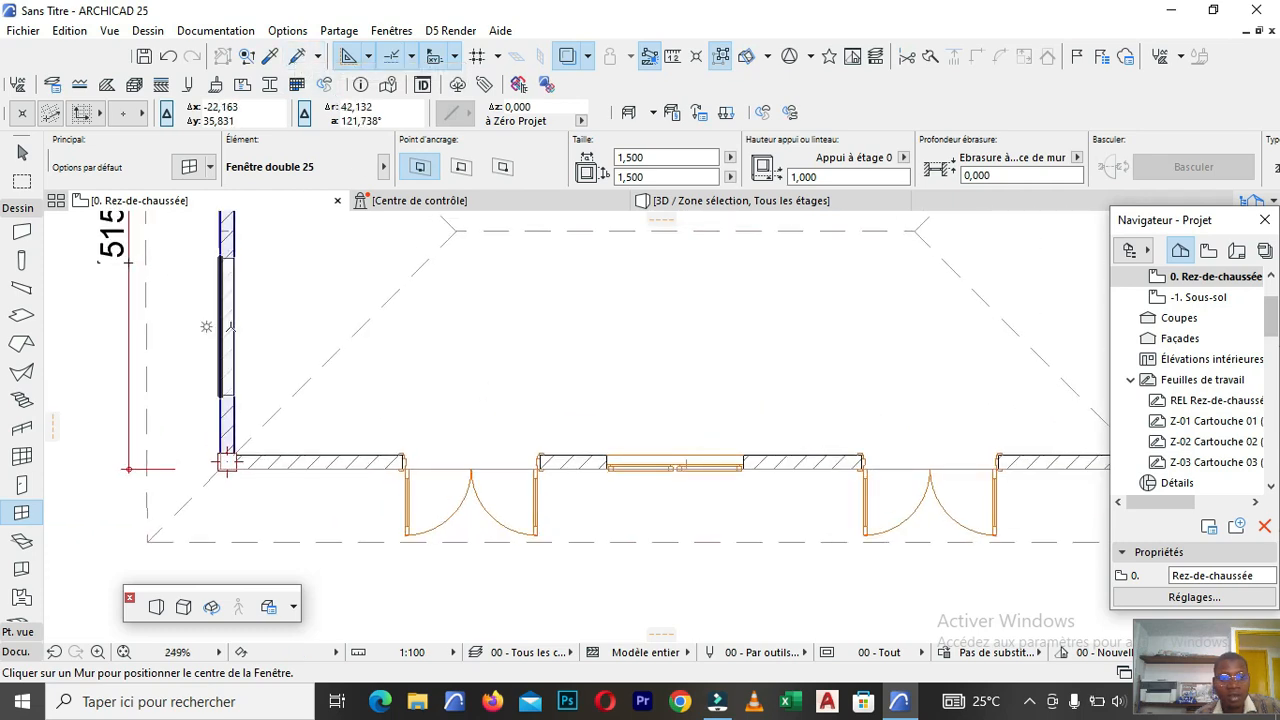
pyautogui.click(230, 327)
pyautogui.click(436, 328)
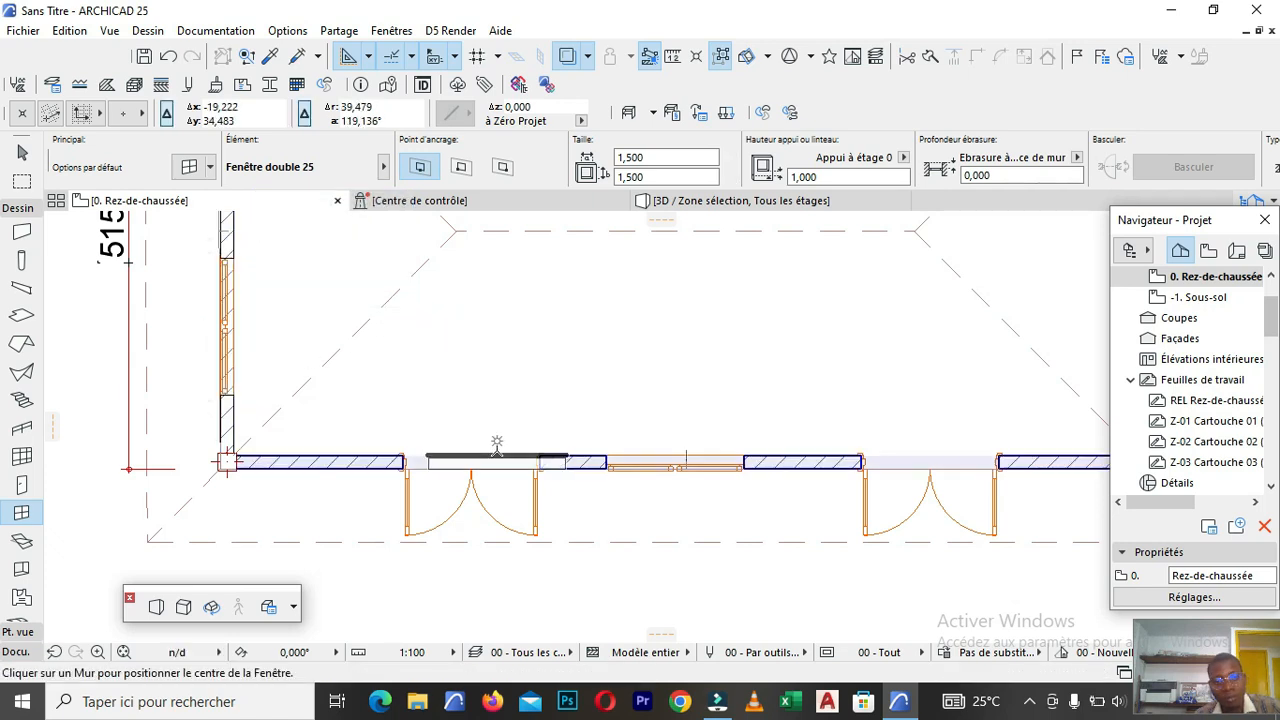
# Move the left wall's double window upward along the wall, starting from its upper inner corner.
pyautogui.scroll(-5, 455, 377)
pyautogui.scroll(4, 389, 355)
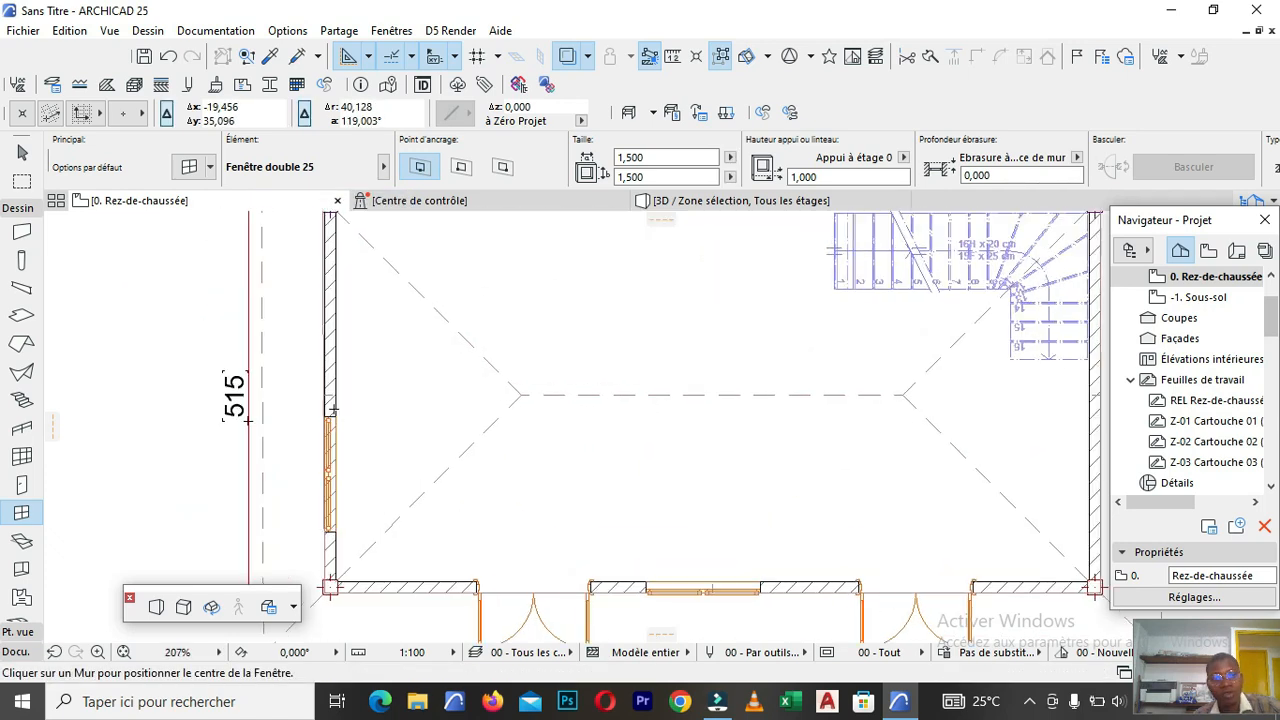
pyautogui.click(340, 420)
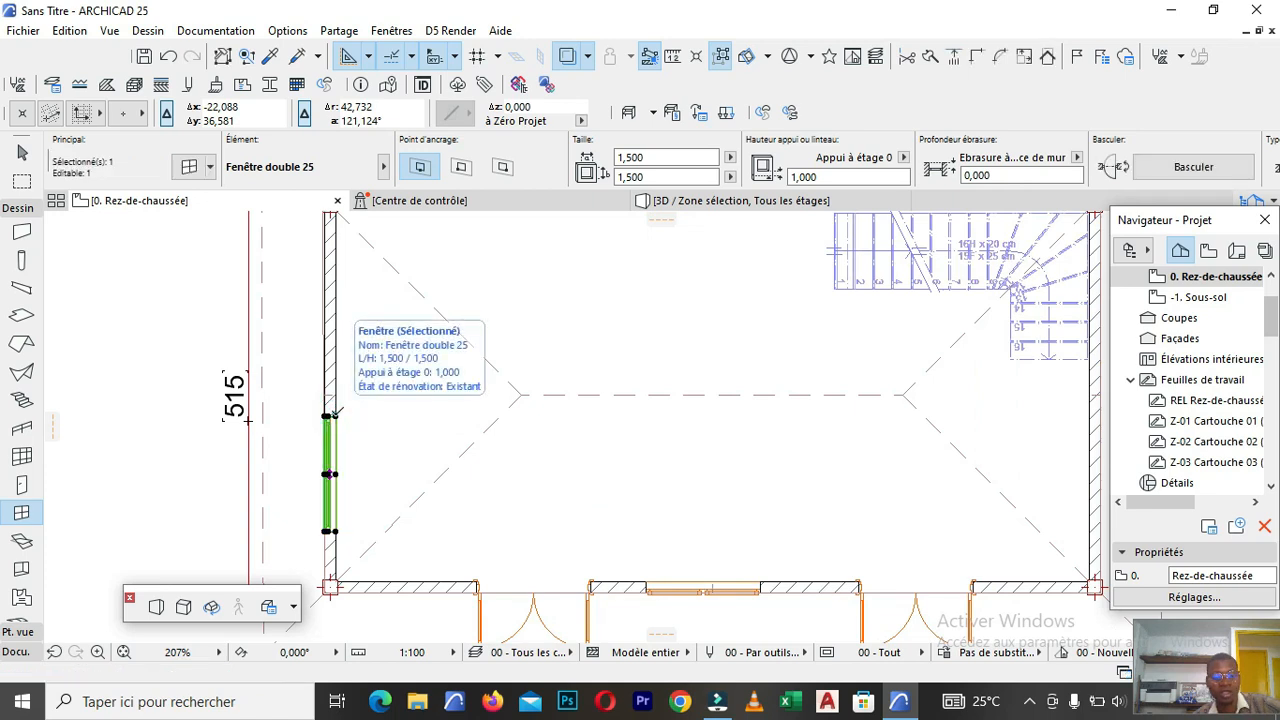
pyautogui.click(332, 416)
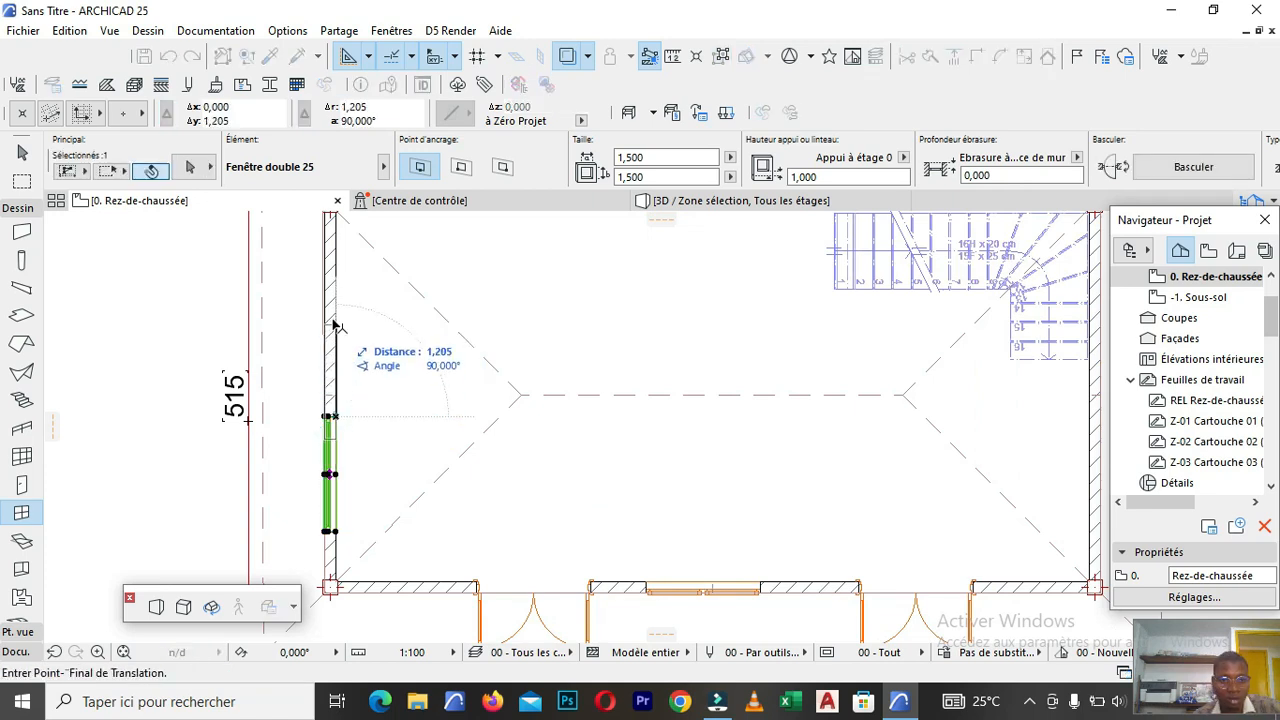
# Move the double window upward along the plan's left wall to near the wall's midpoint.
pyautogui.click(196, 313)
pyautogui.scroll(-1, 272, 441)
pyautogui.scroll(-3, 272, 441)
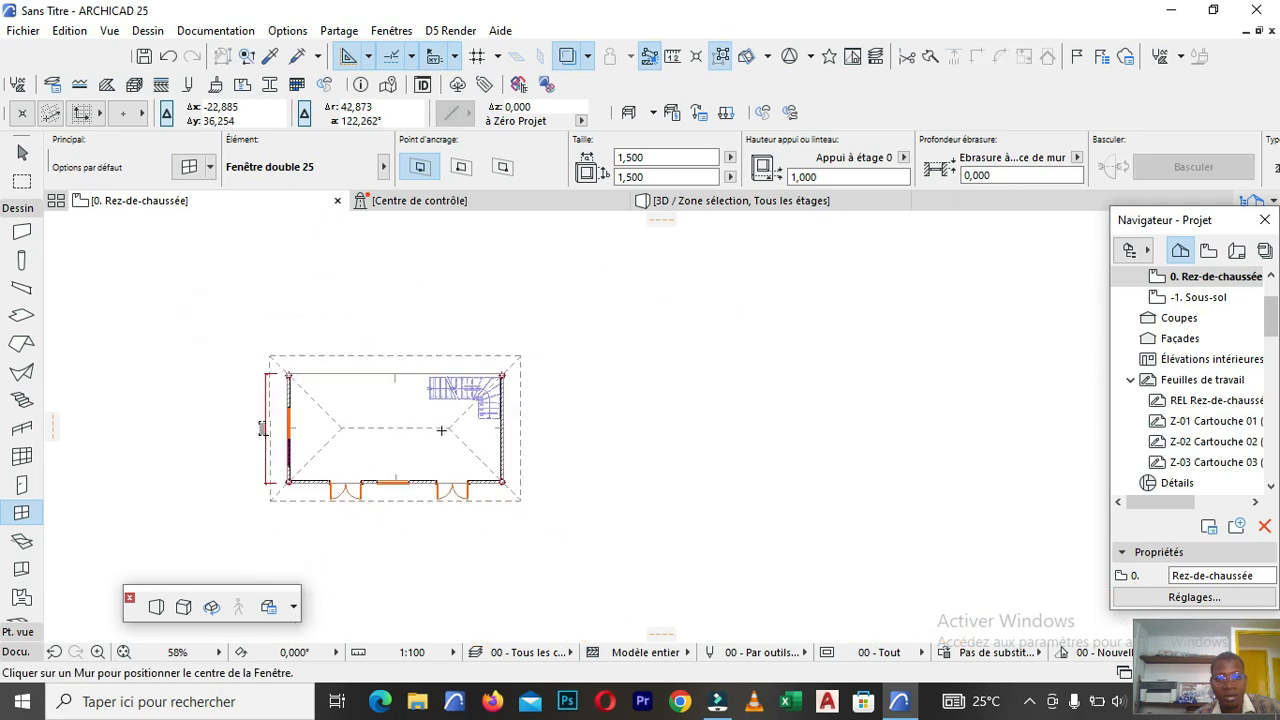
# Place a 1.500 by 1.500 Fenêtre double 25 window near the middle of the plan's right wall and set its opening direction.
pyautogui.click(501, 447)
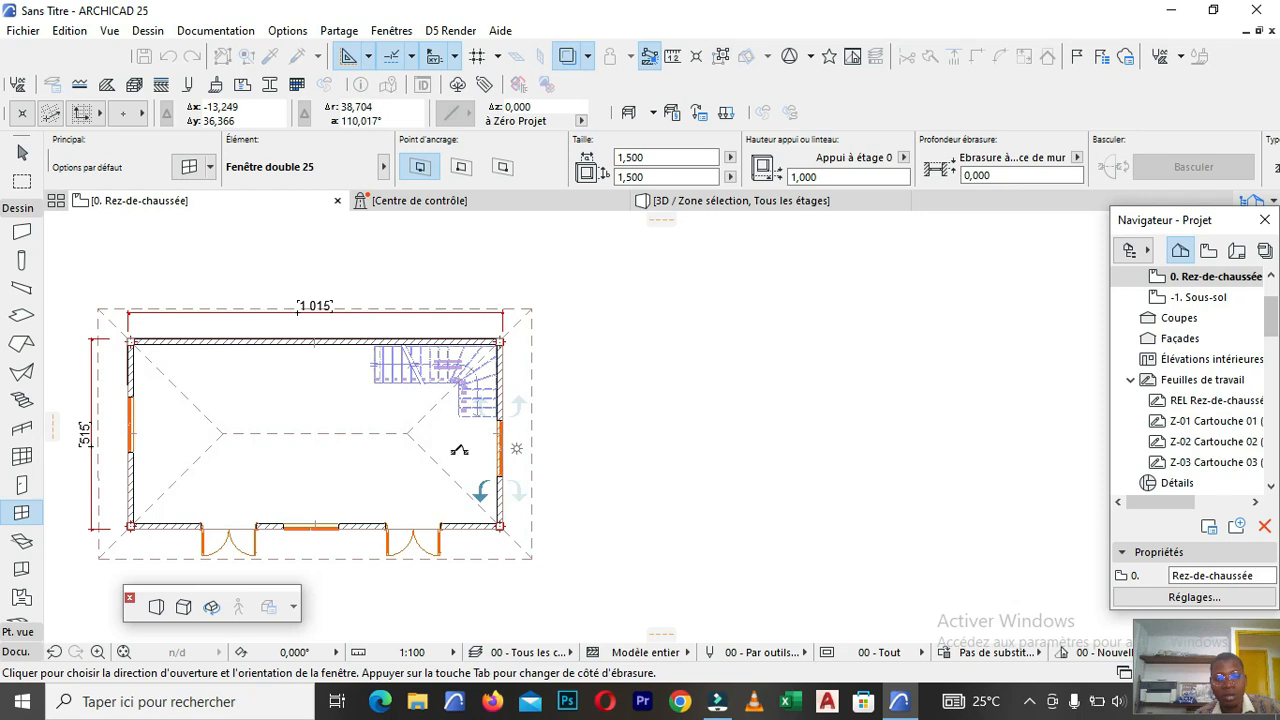
pyautogui.click(459, 451)
pyautogui.scroll(-3, 560, 420)
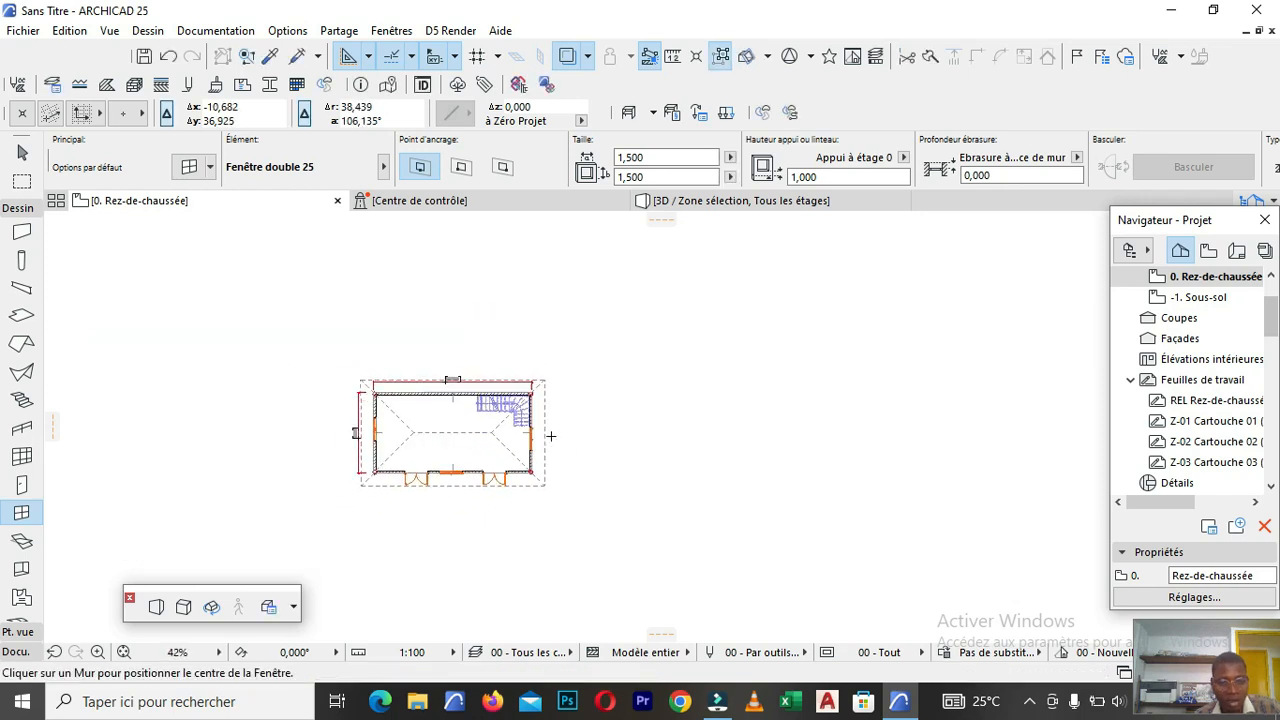
pyautogui.scroll(3, 485, 438)
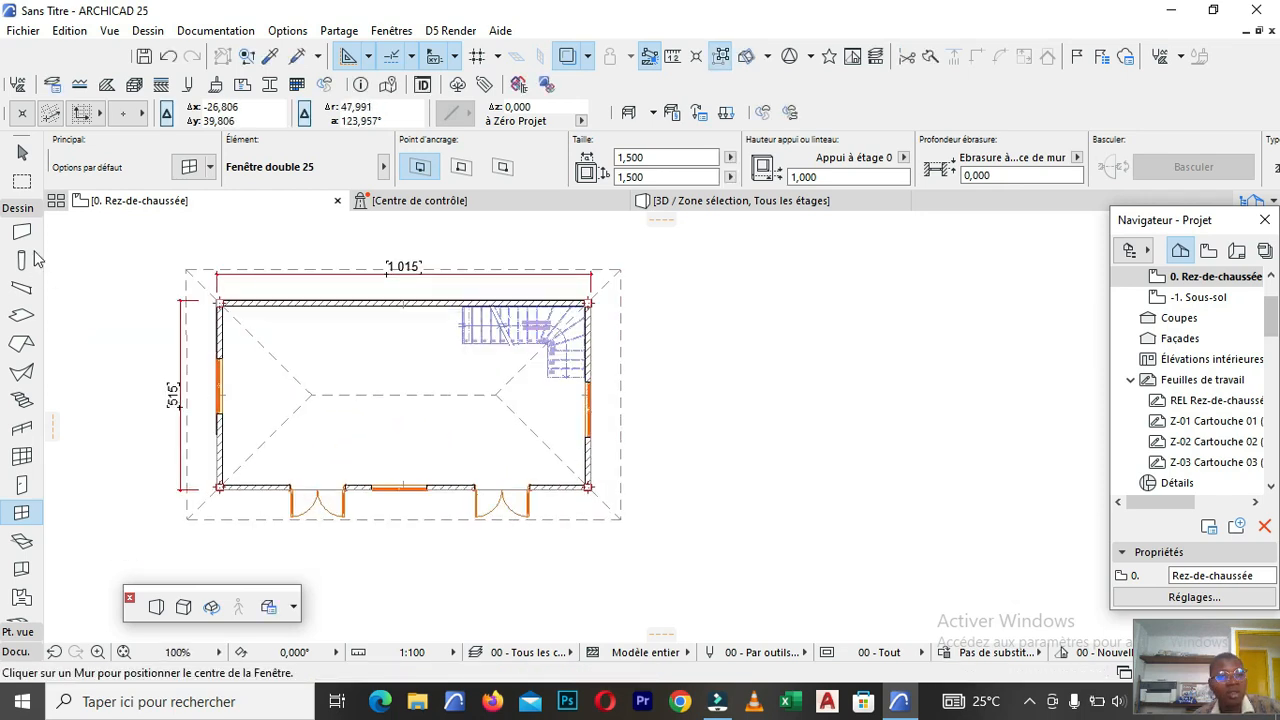
# Enclose the whole ground-floor plan in a rectangular marquee and show that selection zone in 3D.
pyautogui.click(21, 180)
pyautogui.scroll(-3, 494, 410)
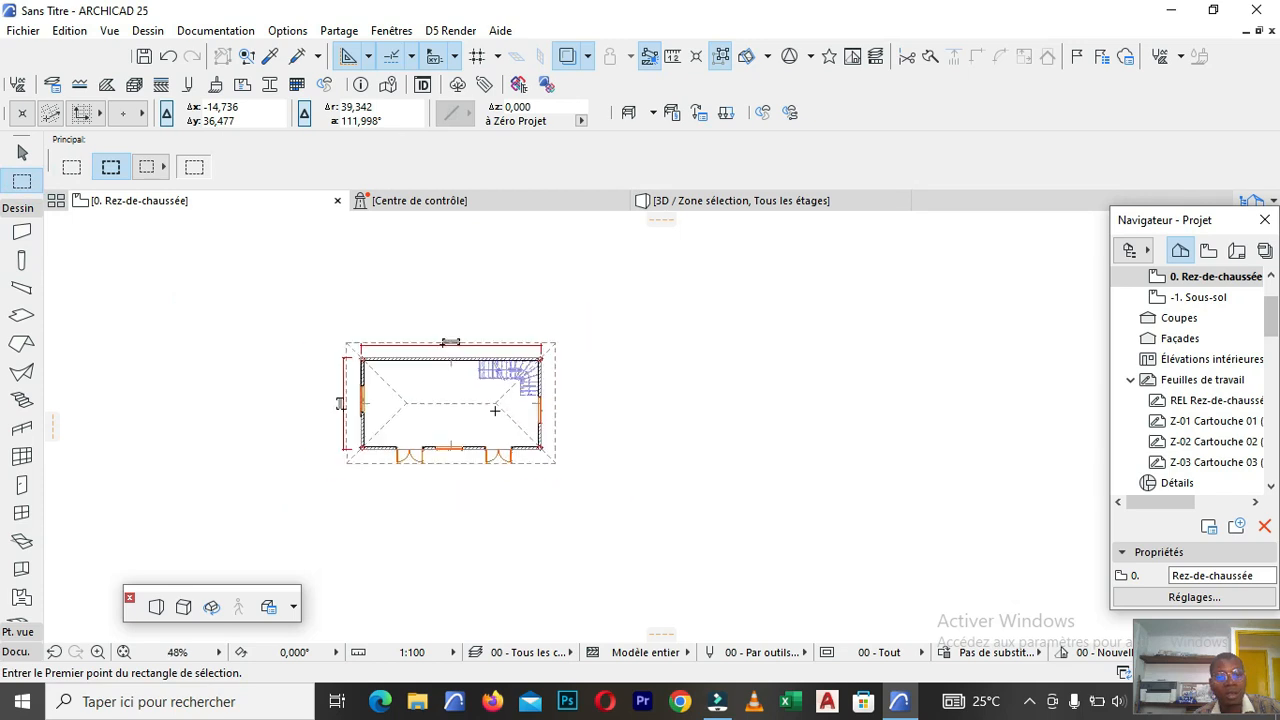
pyautogui.click(288, 297)
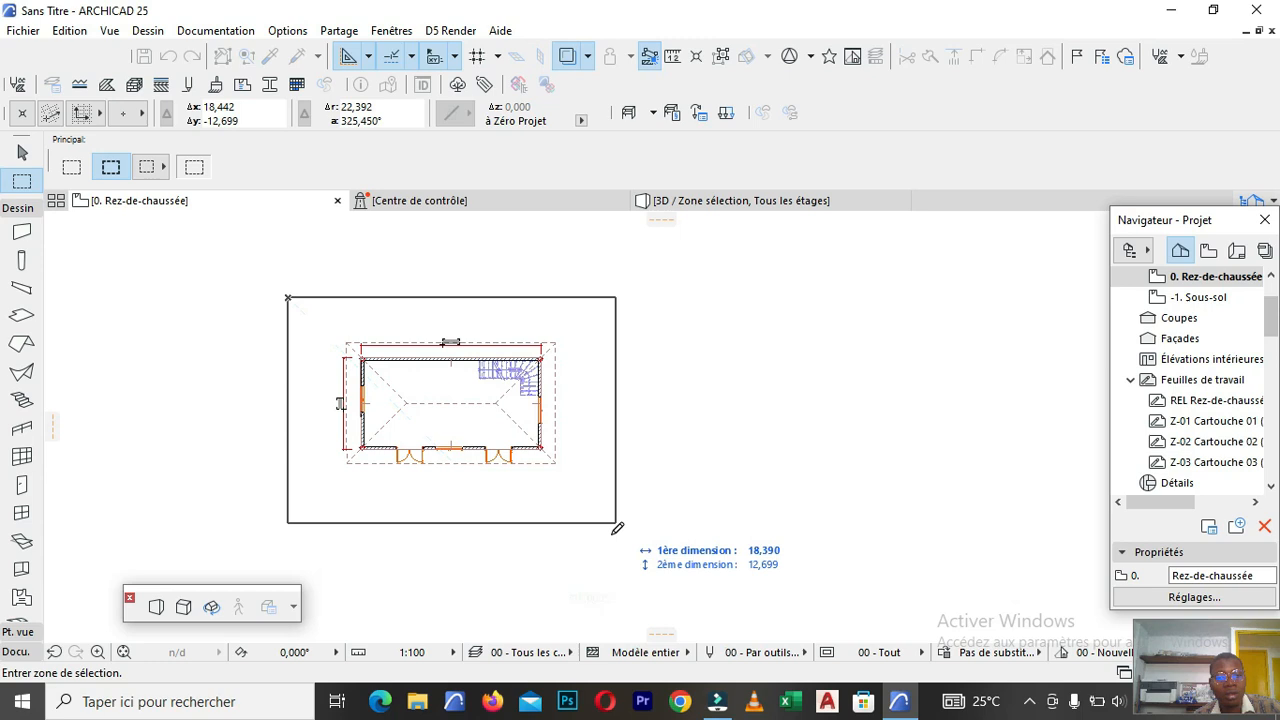
pyautogui.doubleClick(581, 513)
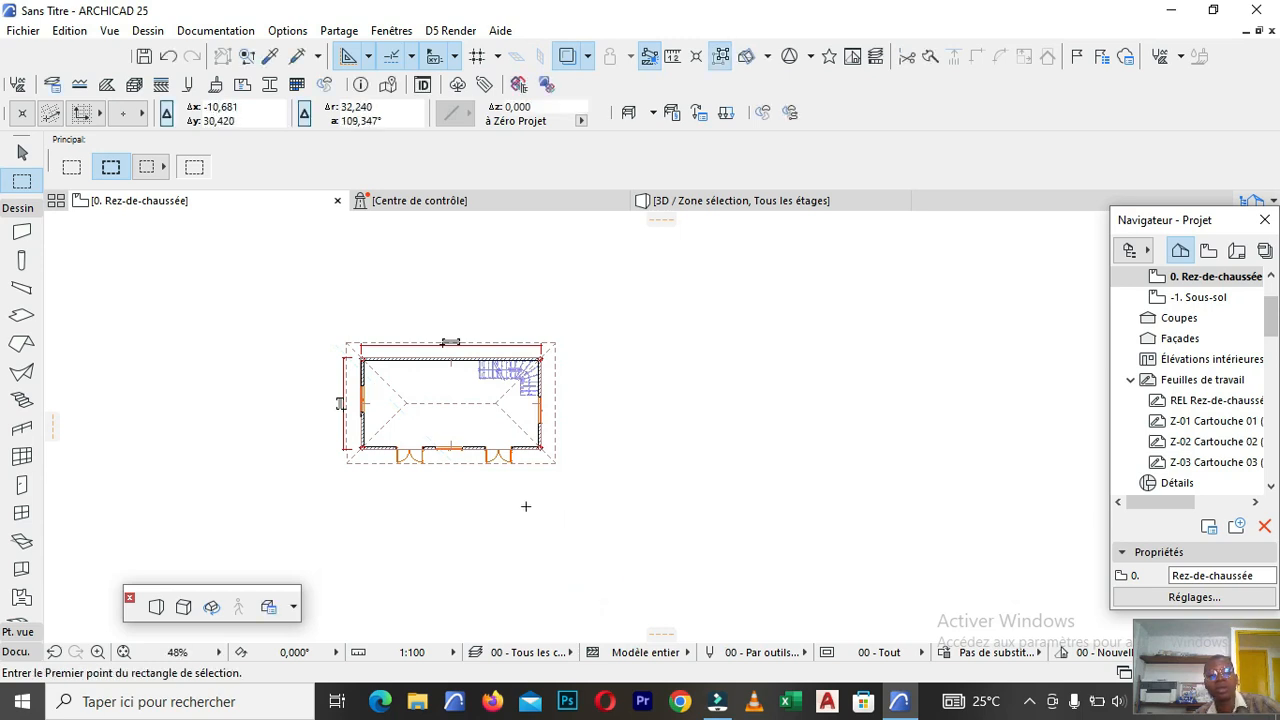
pyautogui.scroll(-5, 441, 483)
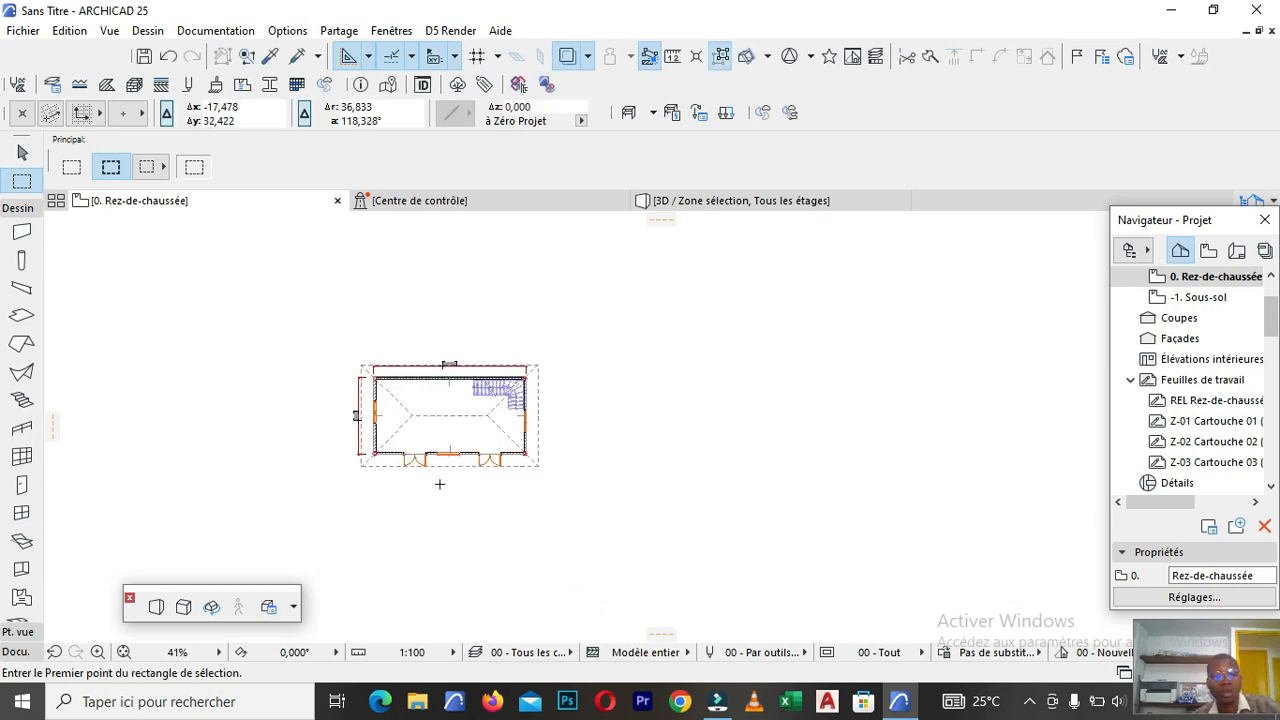
pyautogui.click(242, 314)
pyautogui.click(646, 587)
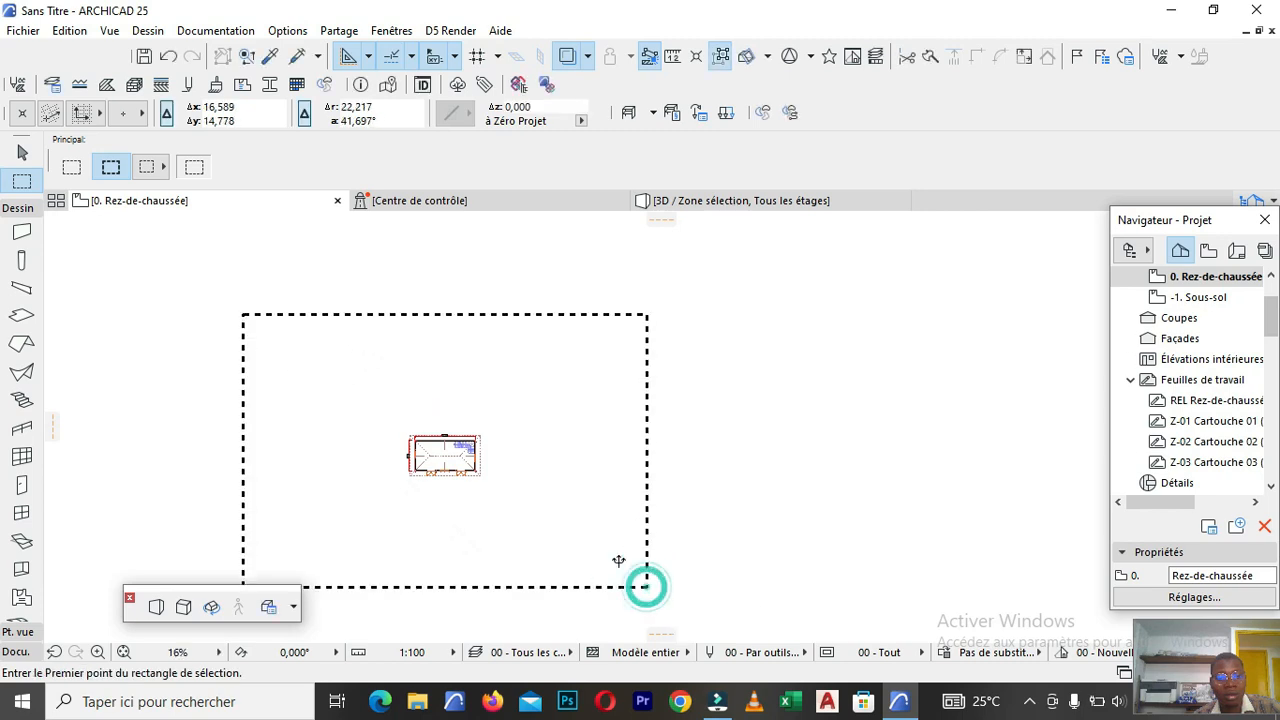
pyautogui.rightClick(590, 504)
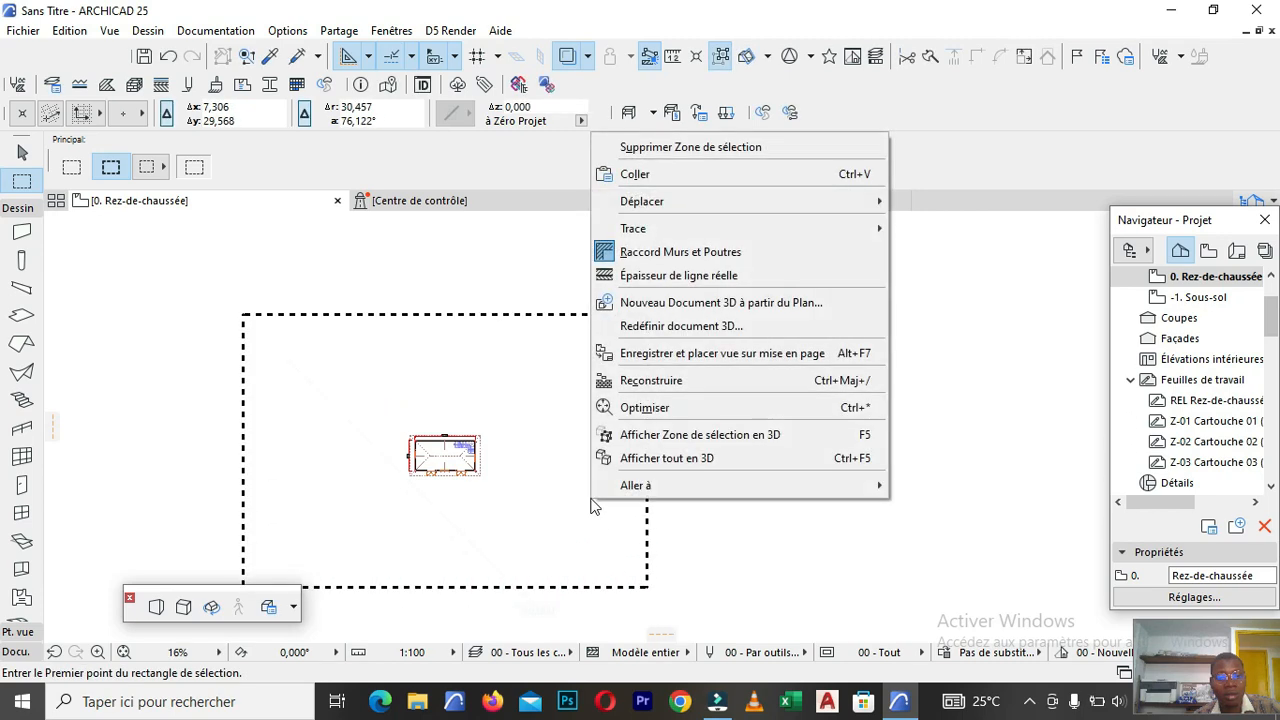
pyautogui.click(613, 437)
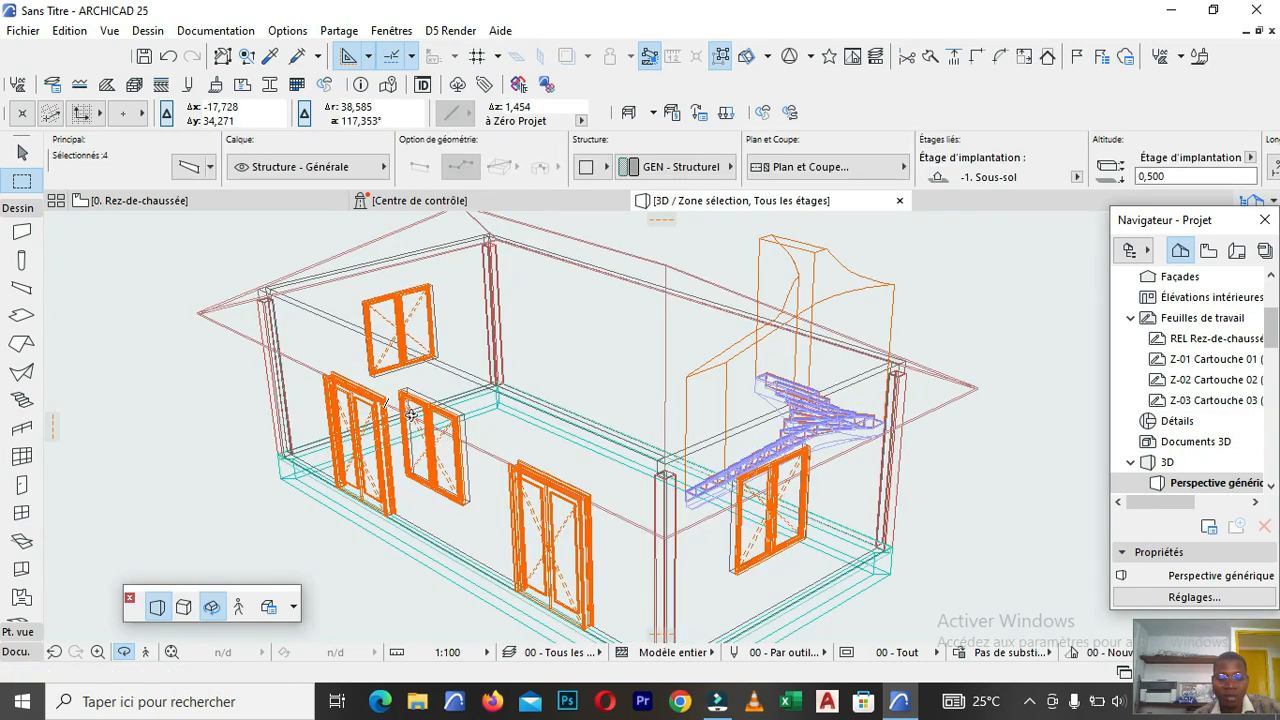
# Delete the hip roof covering the house in the 3D view.
pyautogui.moveTo(416, 352); pyautogui.dragTo(423, 425)
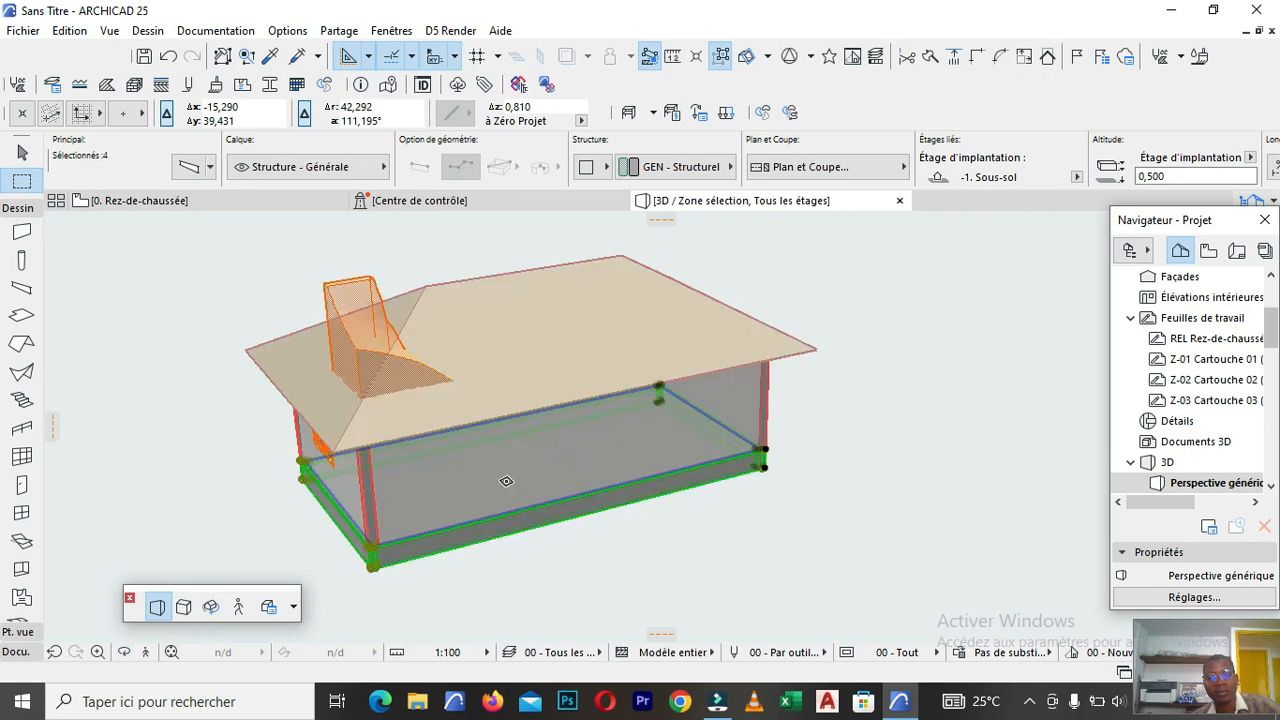
pyautogui.scroll(3, 348, 380)
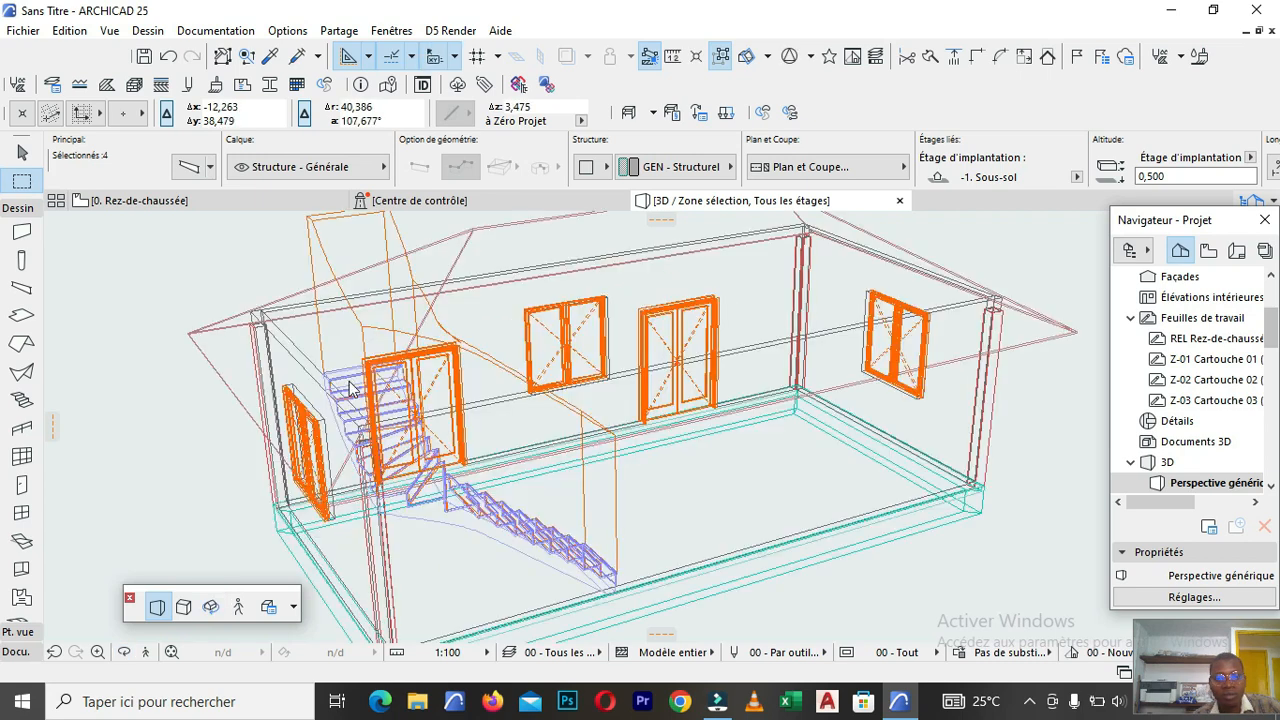
pyautogui.click(144, 362)
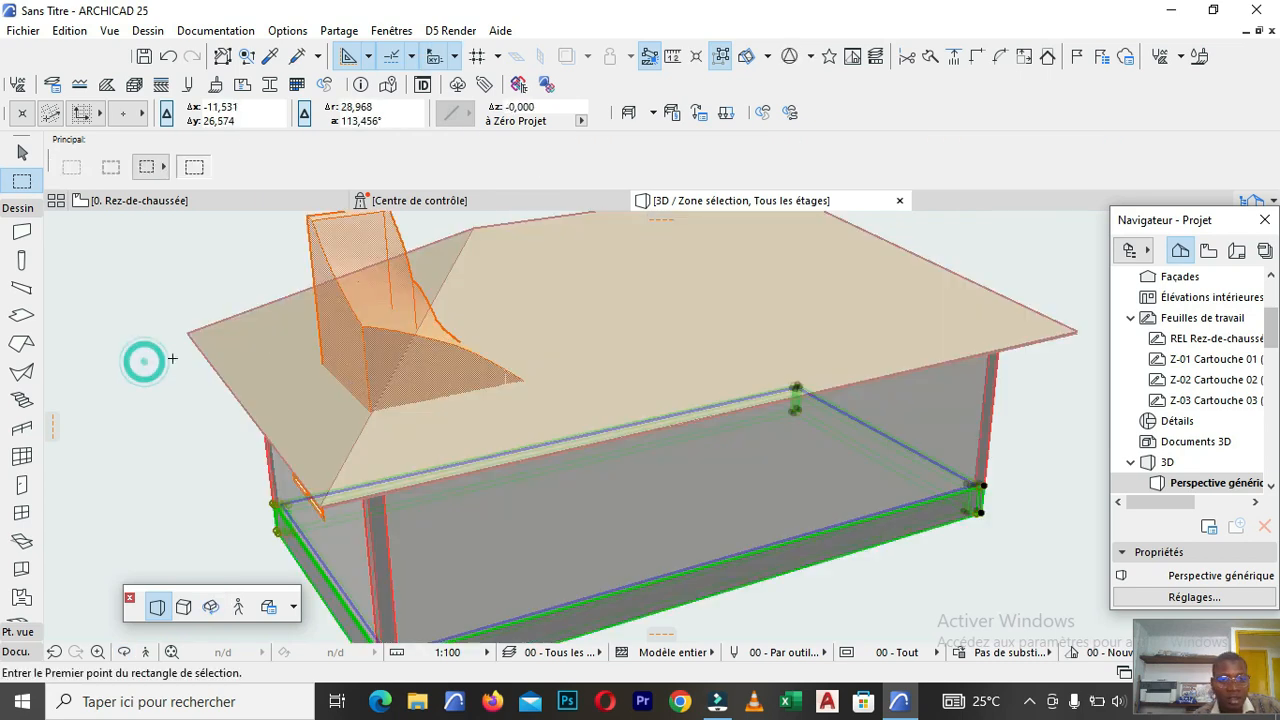
pyautogui.click(391, 343)
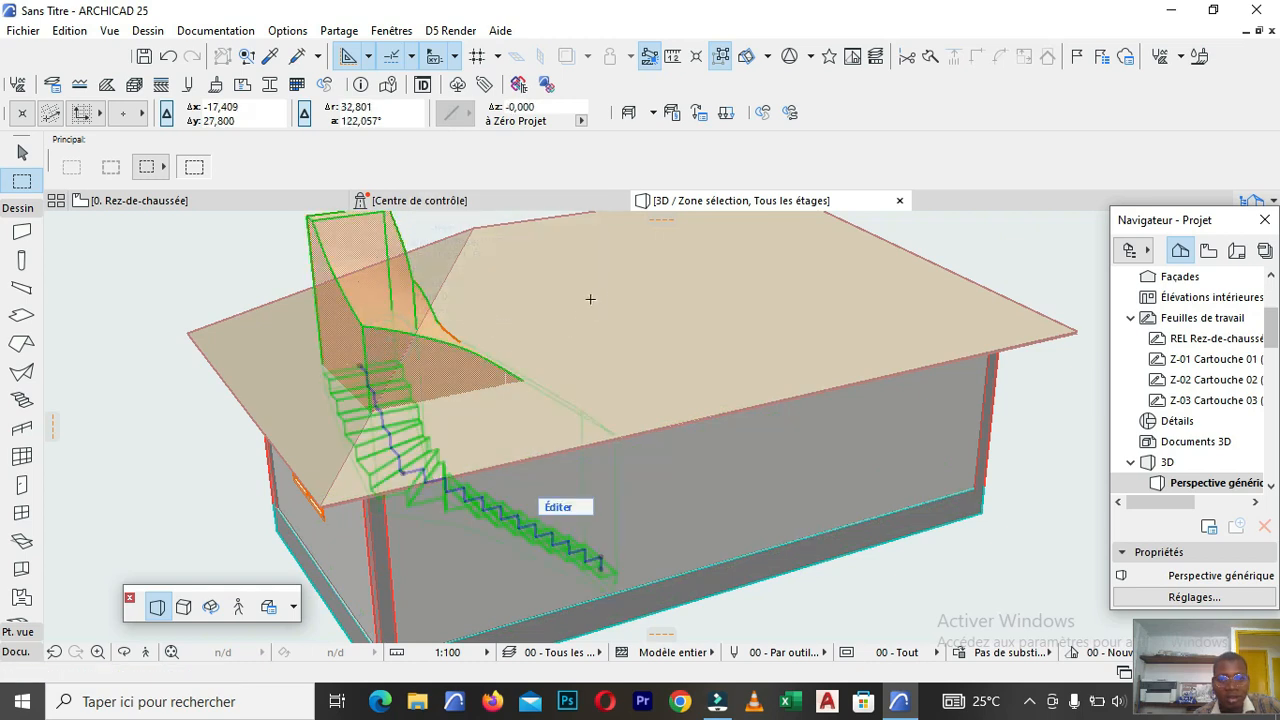
pyautogui.press('Escape')
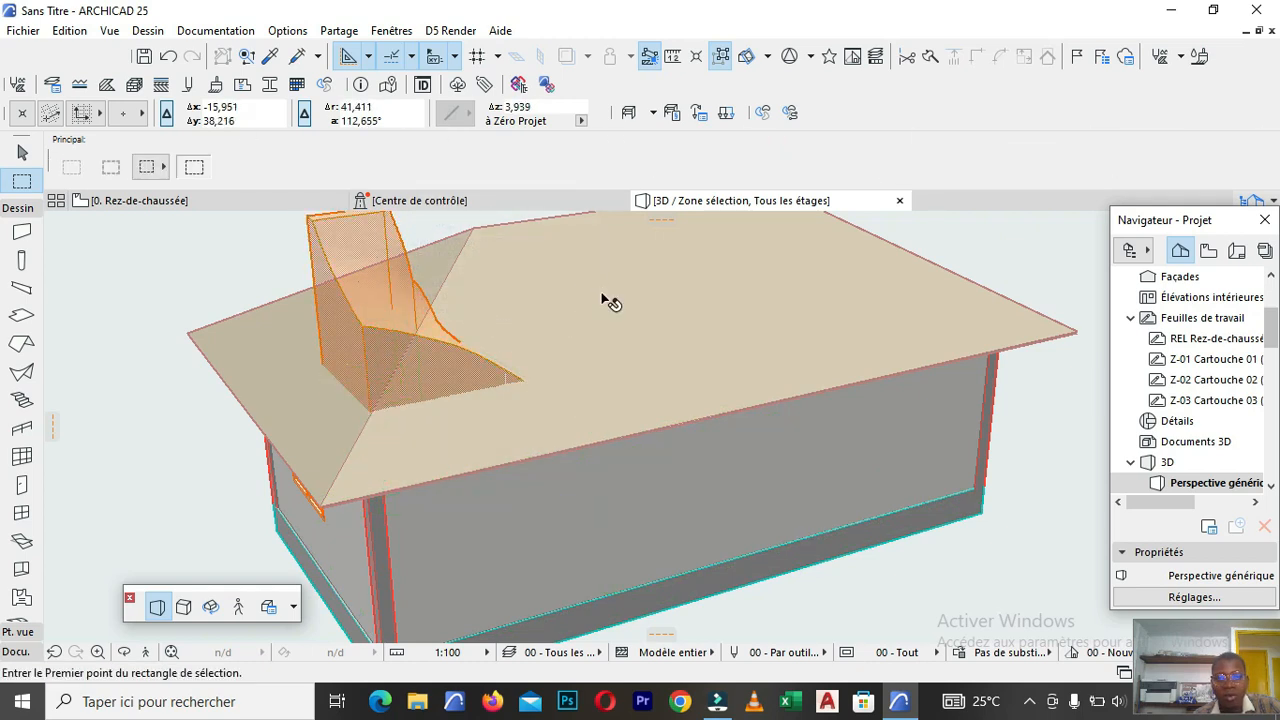
pyautogui.click(604, 297)
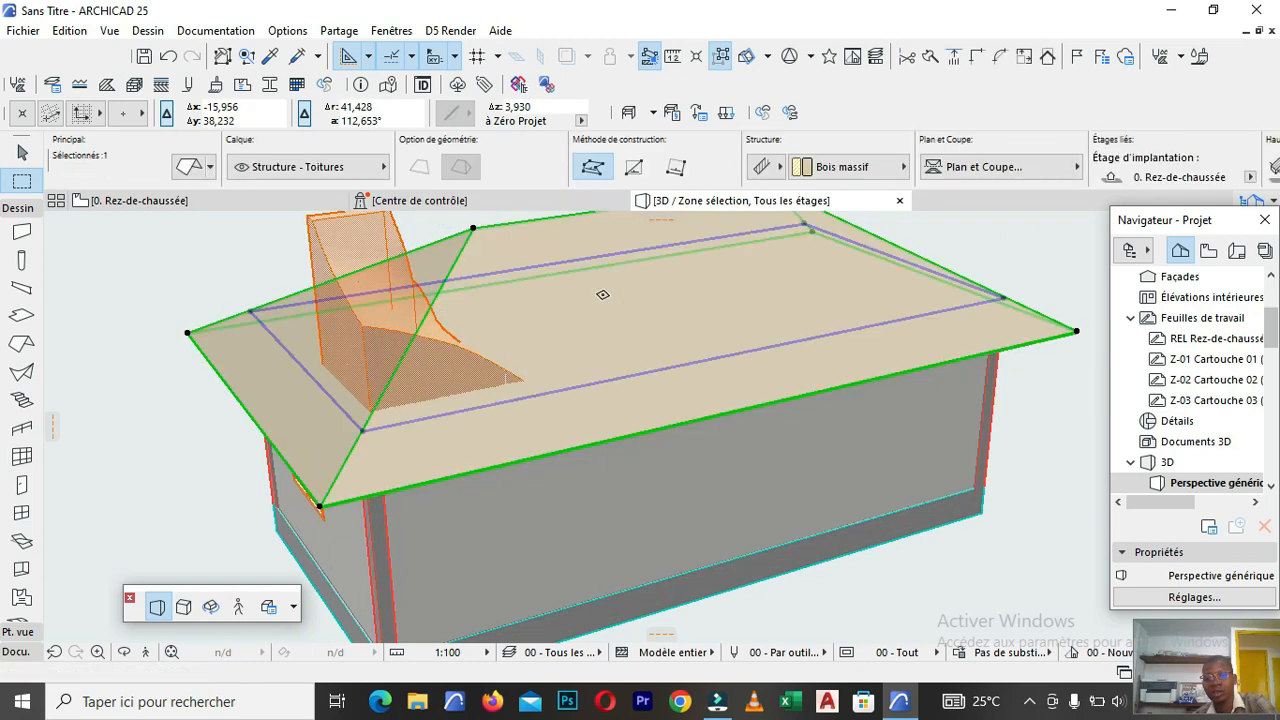
pyautogui.press('Delete')
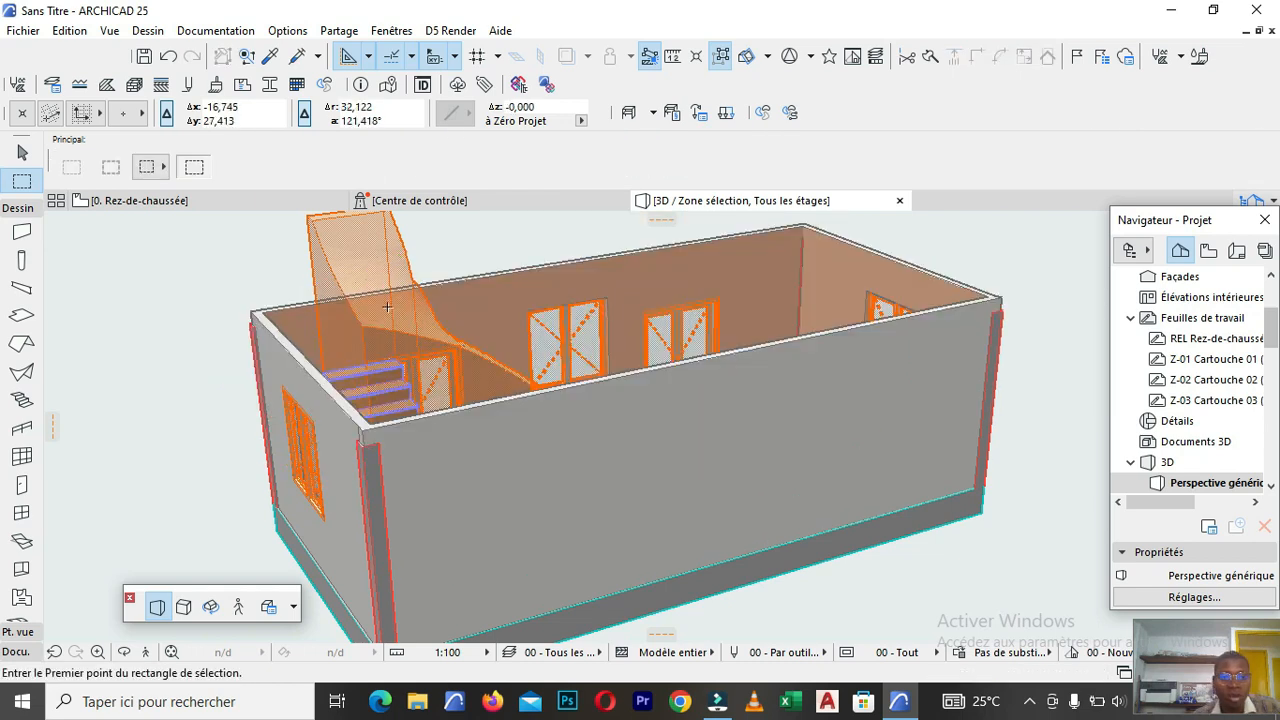
# Examine the staircase and its surrounding clearance volume inside the roofless house from several angles.
pyautogui.scroll(-2, 405, 393)
pyautogui.scroll(2, 416, 371)
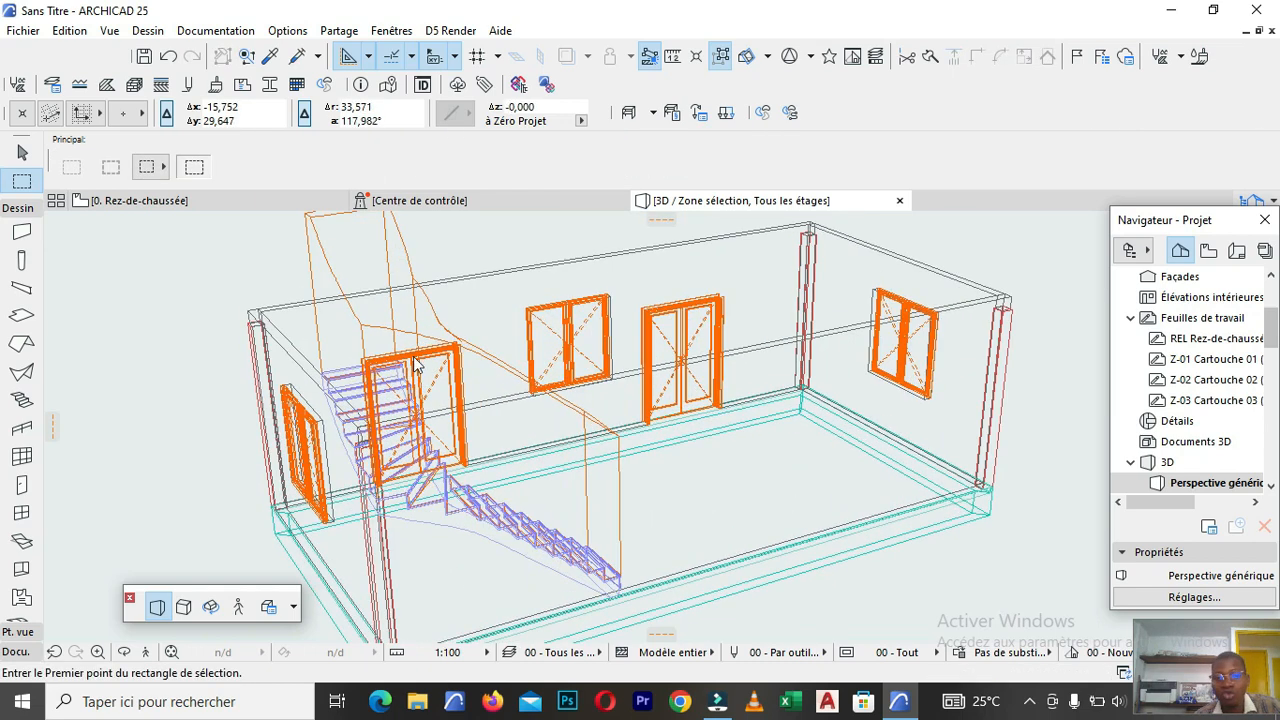
pyautogui.scroll(-3, 429, 348)
pyautogui.scroll(4, 429, 346)
pyautogui.scroll(-2, 576, 425)
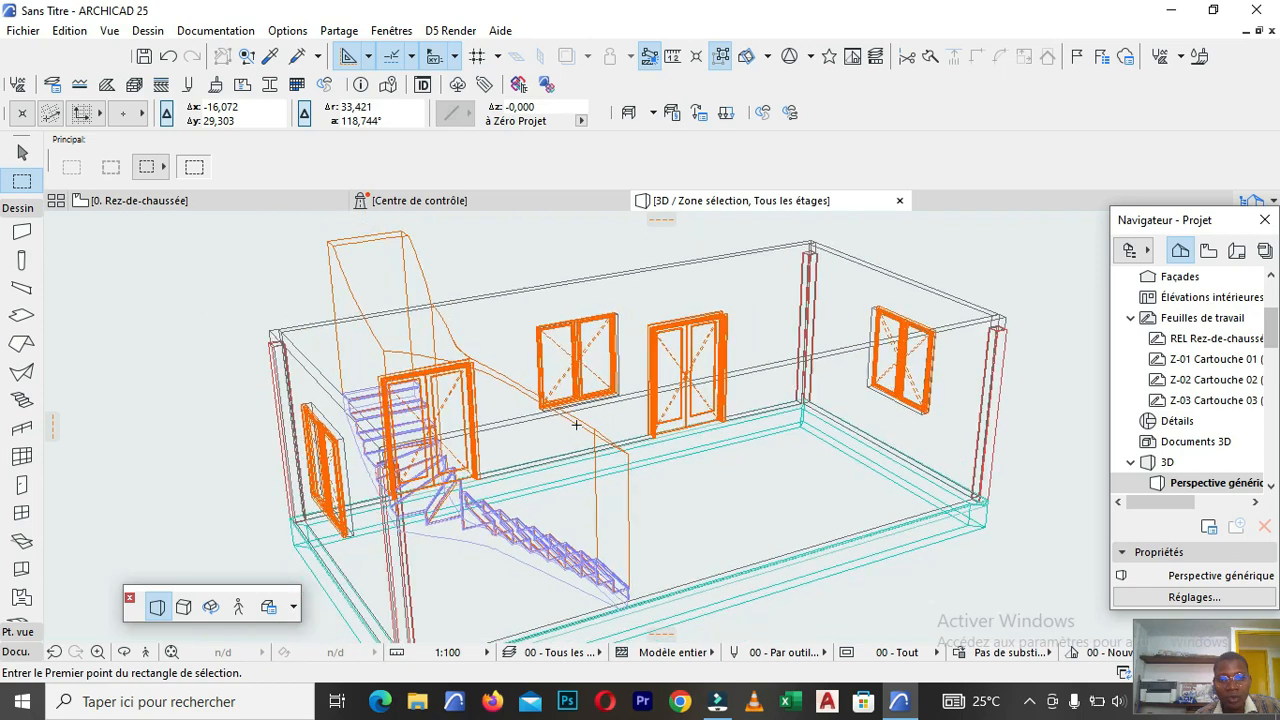
pyautogui.scroll(3, 390, 329)
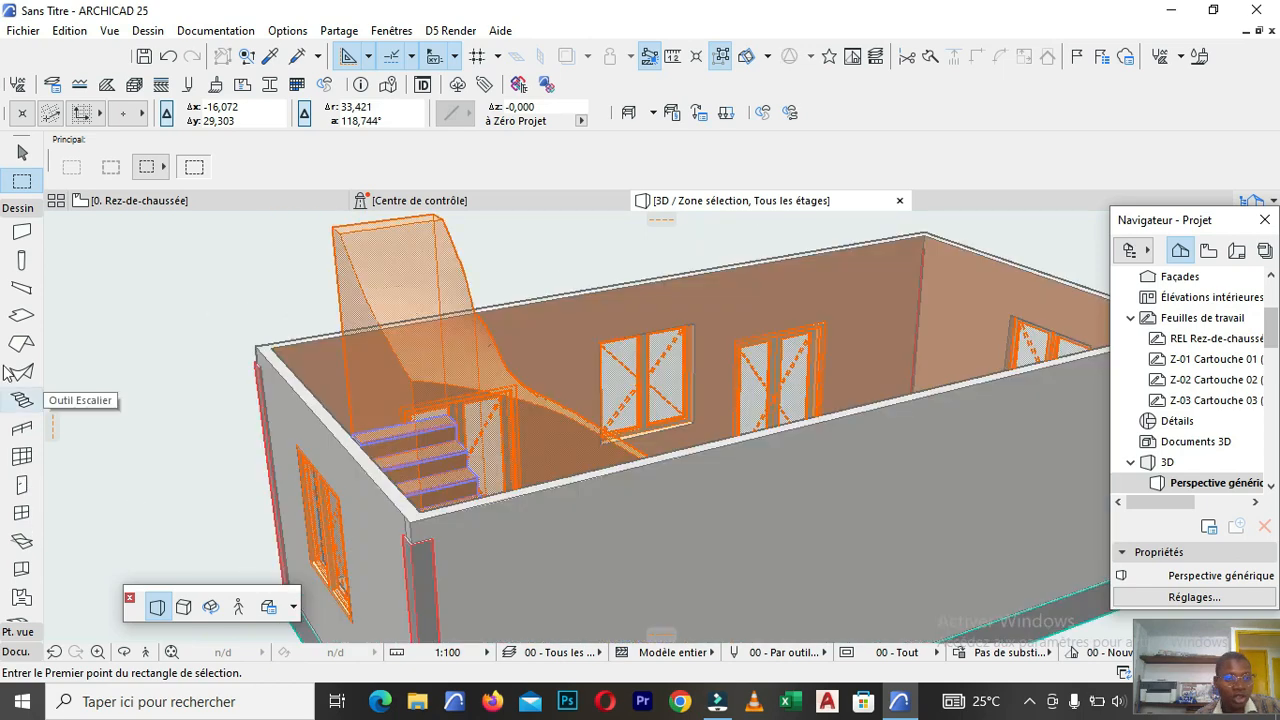
pyautogui.scroll(-3, 401, 291)
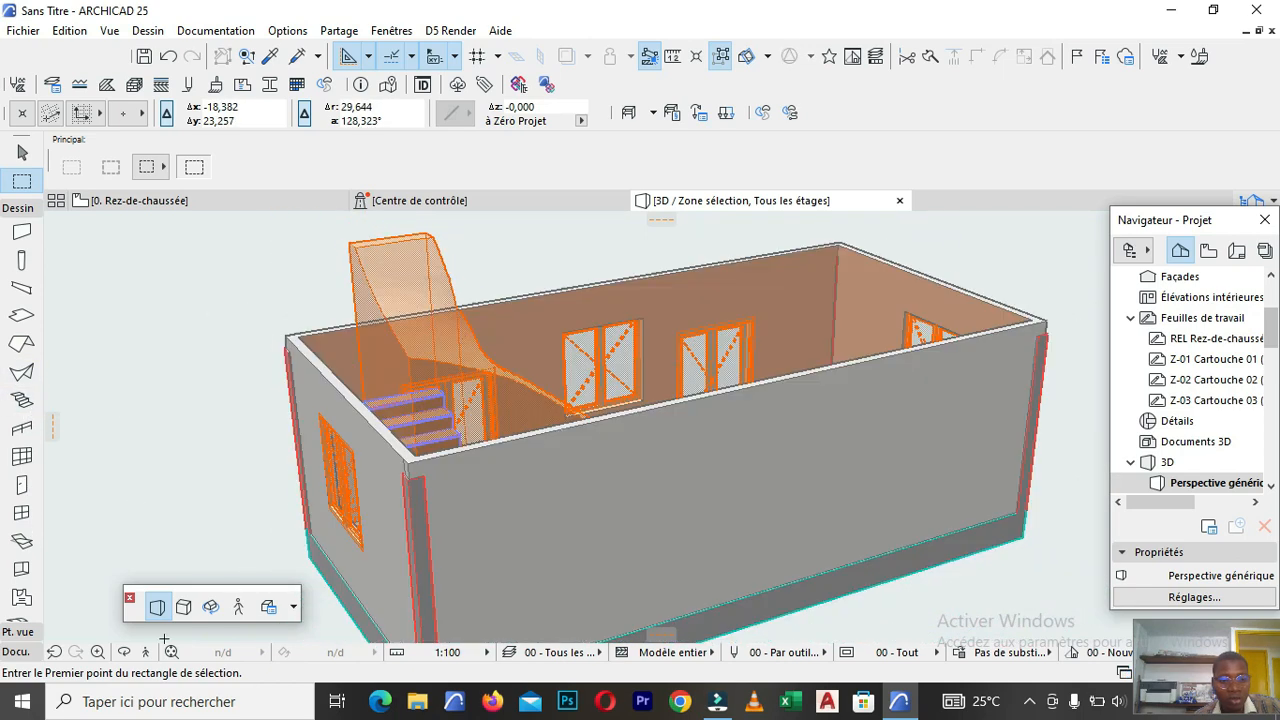
pyautogui.click(210, 610)
pyautogui.moveTo(291, 326)
pyautogui.mouseDown()
pyautogui.moveTo(543, 407)
pyautogui.moveTo(589, 374)
pyautogui.moveTo(466, 320)
pyautogui.moveTo(497, 575)
pyautogui.moveTo(464, 528)
pyautogui.mouseUp()
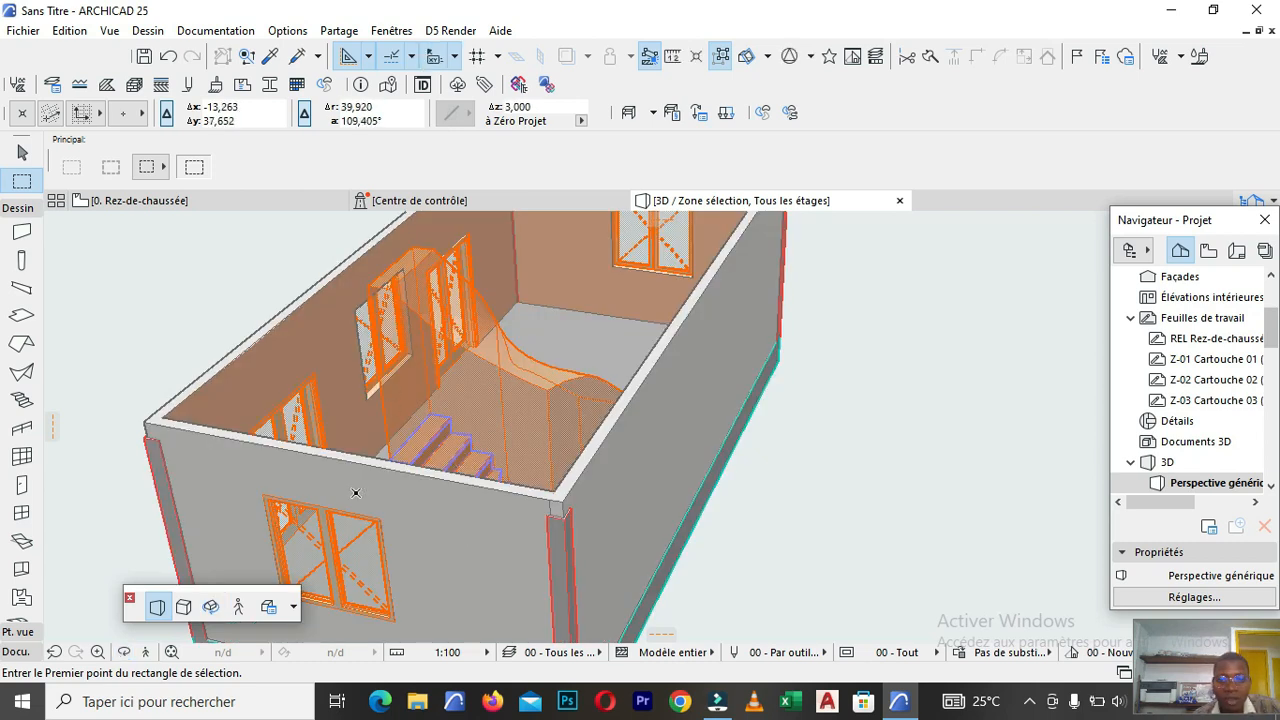
pyautogui.moveTo(208, 610)
pyautogui.mouseDown()
pyautogui.moveTo(380, 540)
pyautogui.moveTo(494, 468)
pyautogui.moveTo(472, 466)
pyautogui.mouseUp()
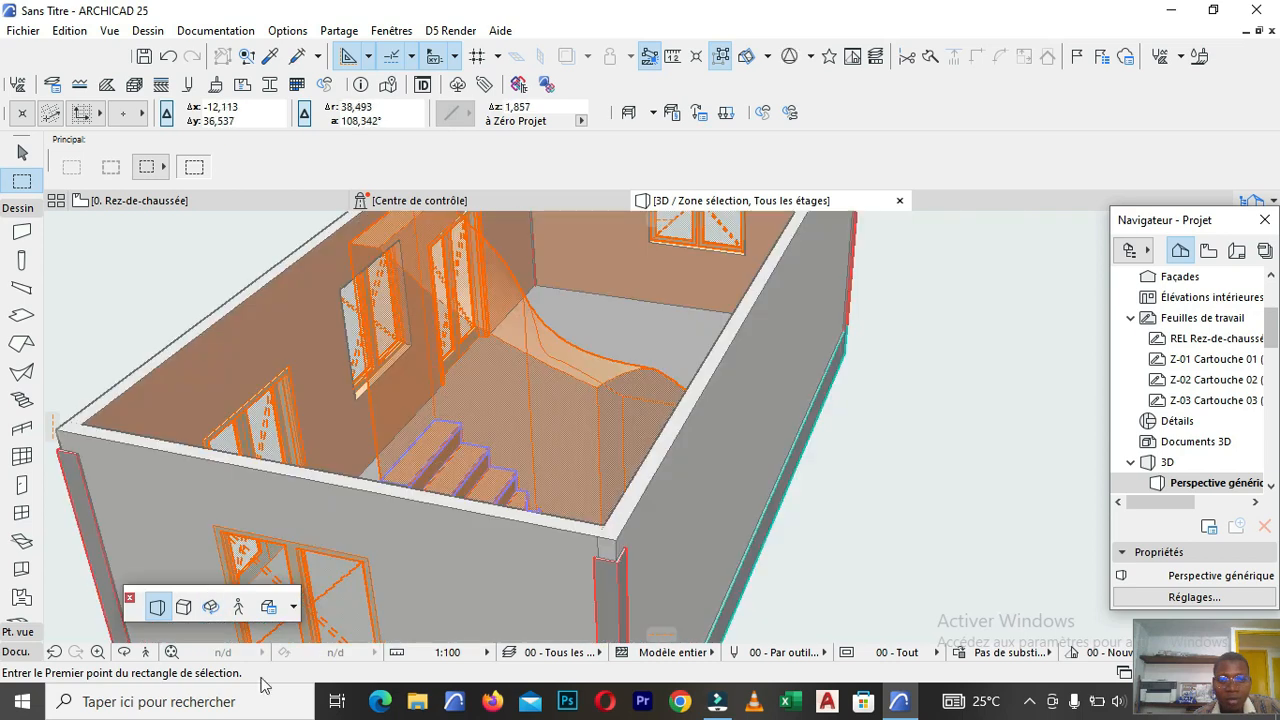
pyautogui.click(211, 607)
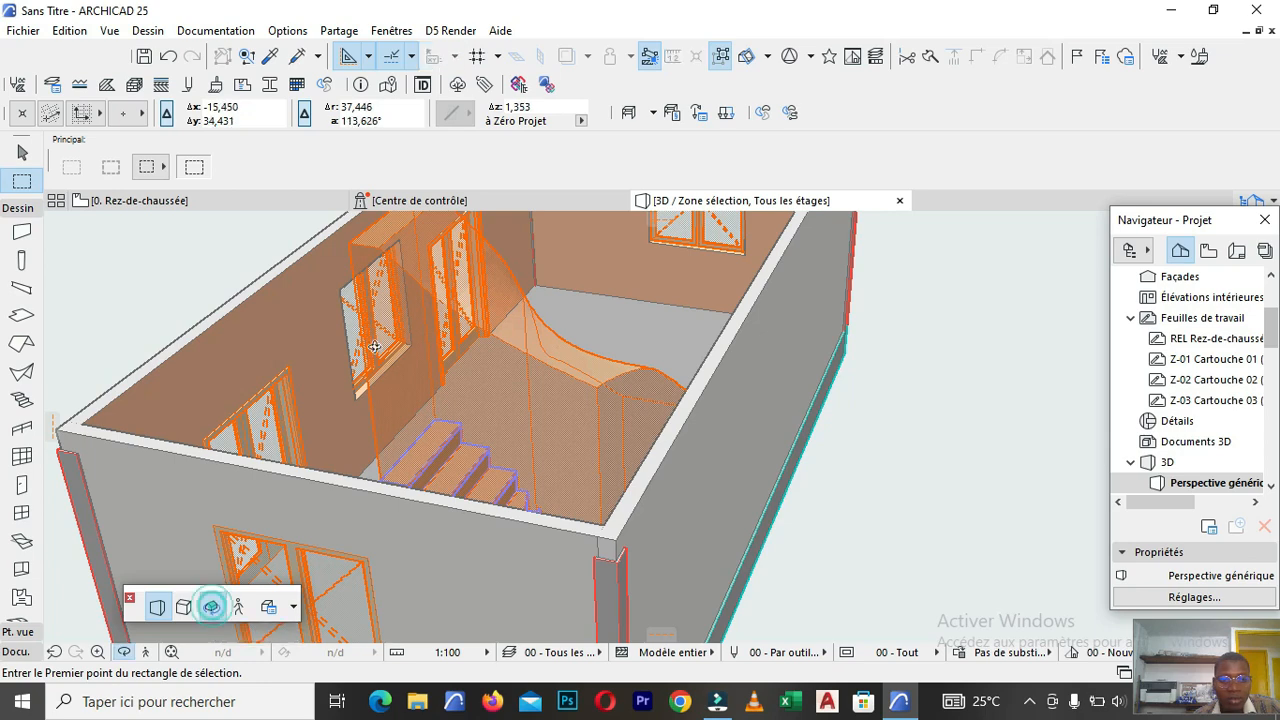
pyautogui.moveTo(418, 338); pyautogui.dragTo(723, 390)
pyautogui.press('Escape')
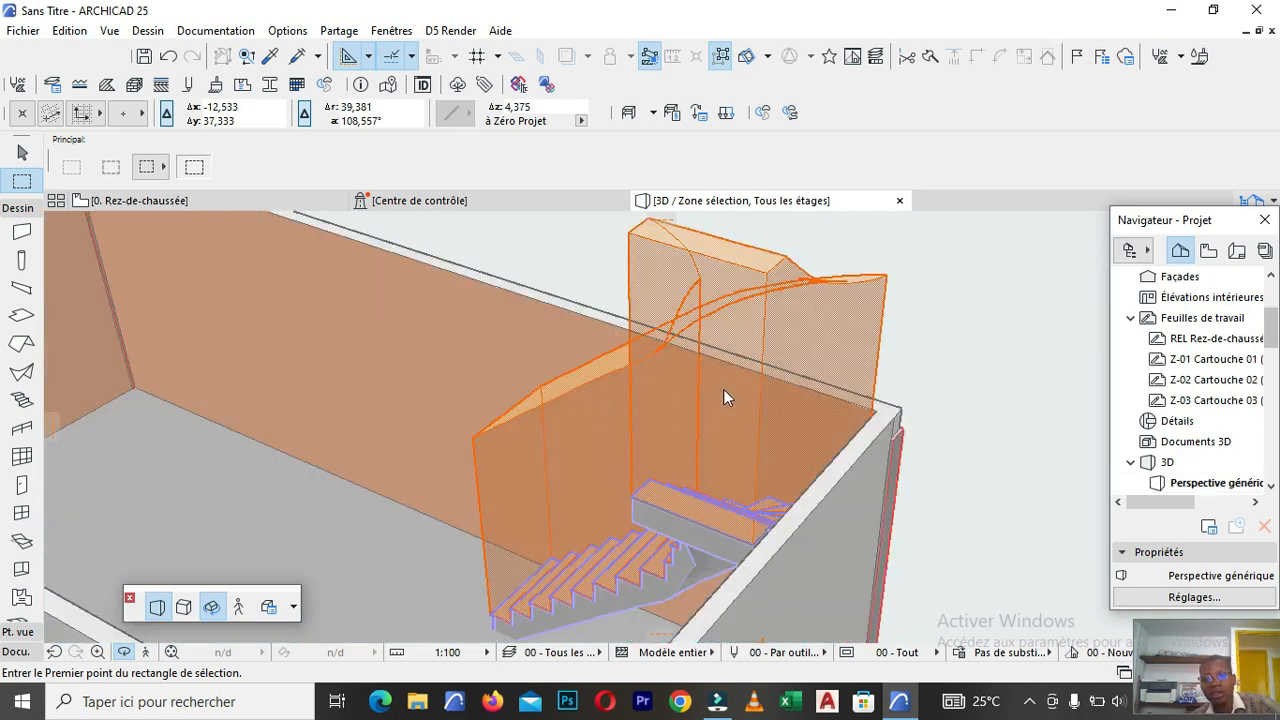
pyautogui.click(745, 390)
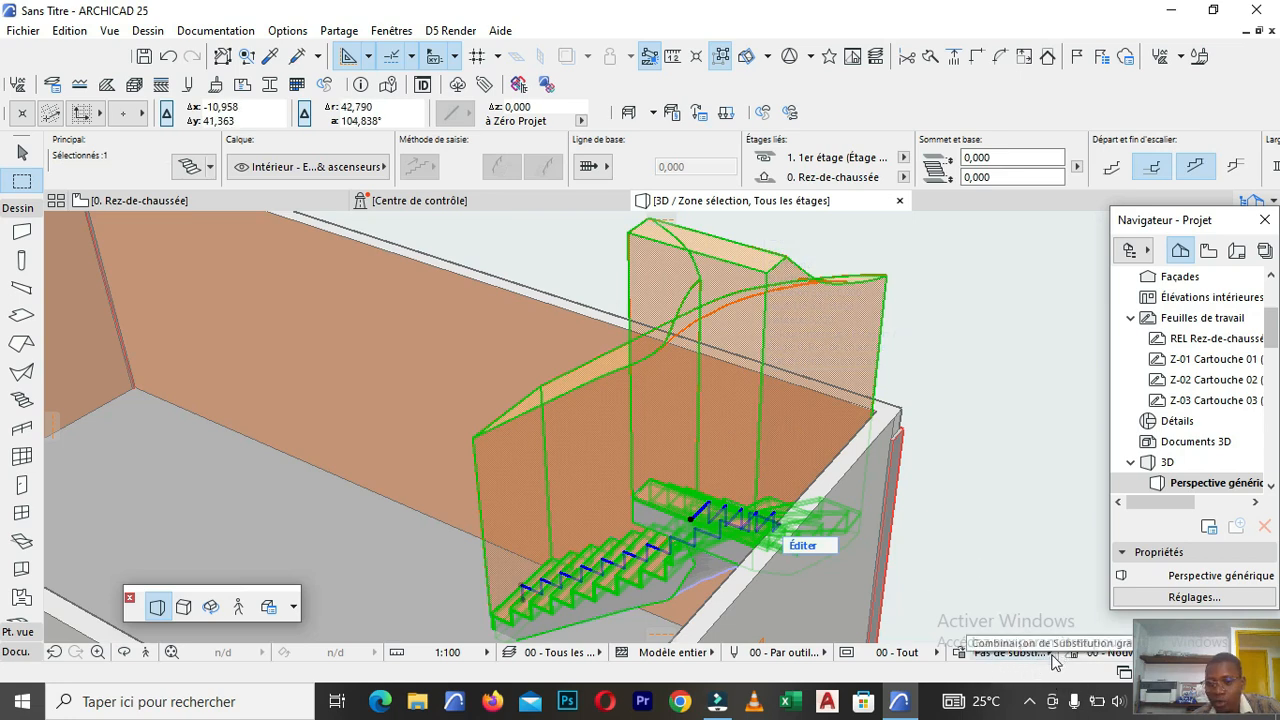
pyautogui.click(1050, 656)
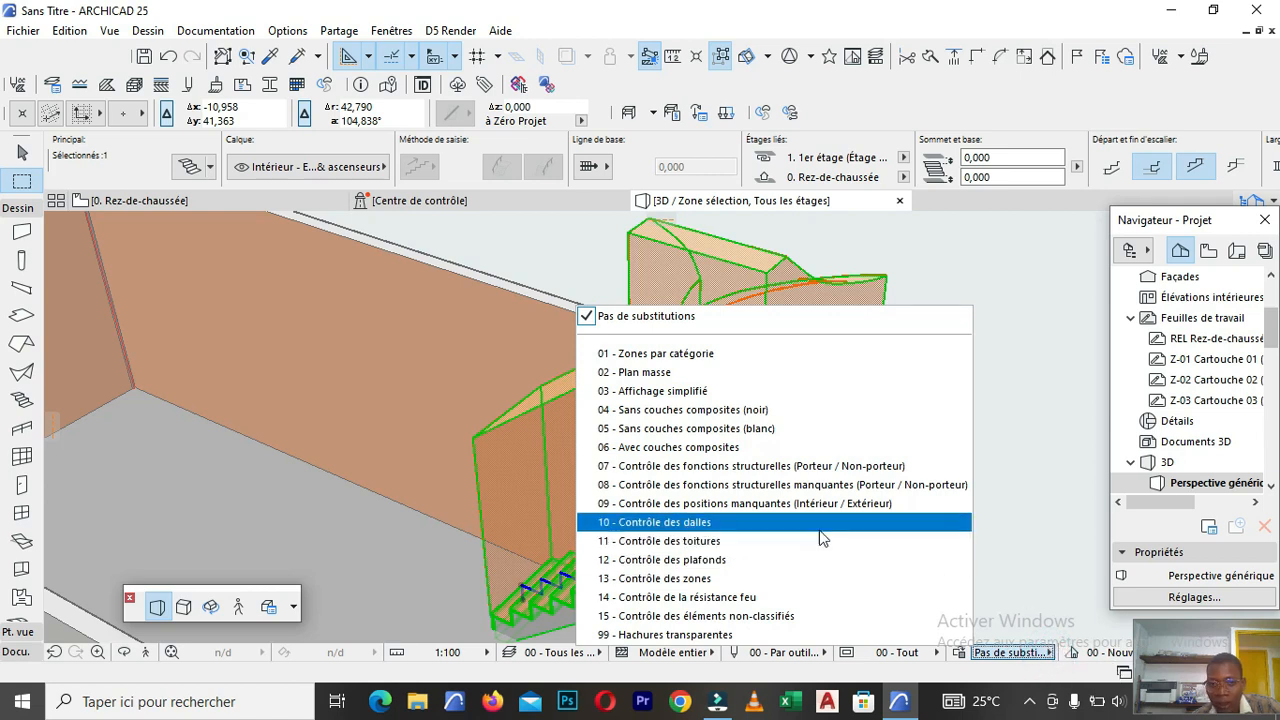
pyautogui.click(1030, 518)
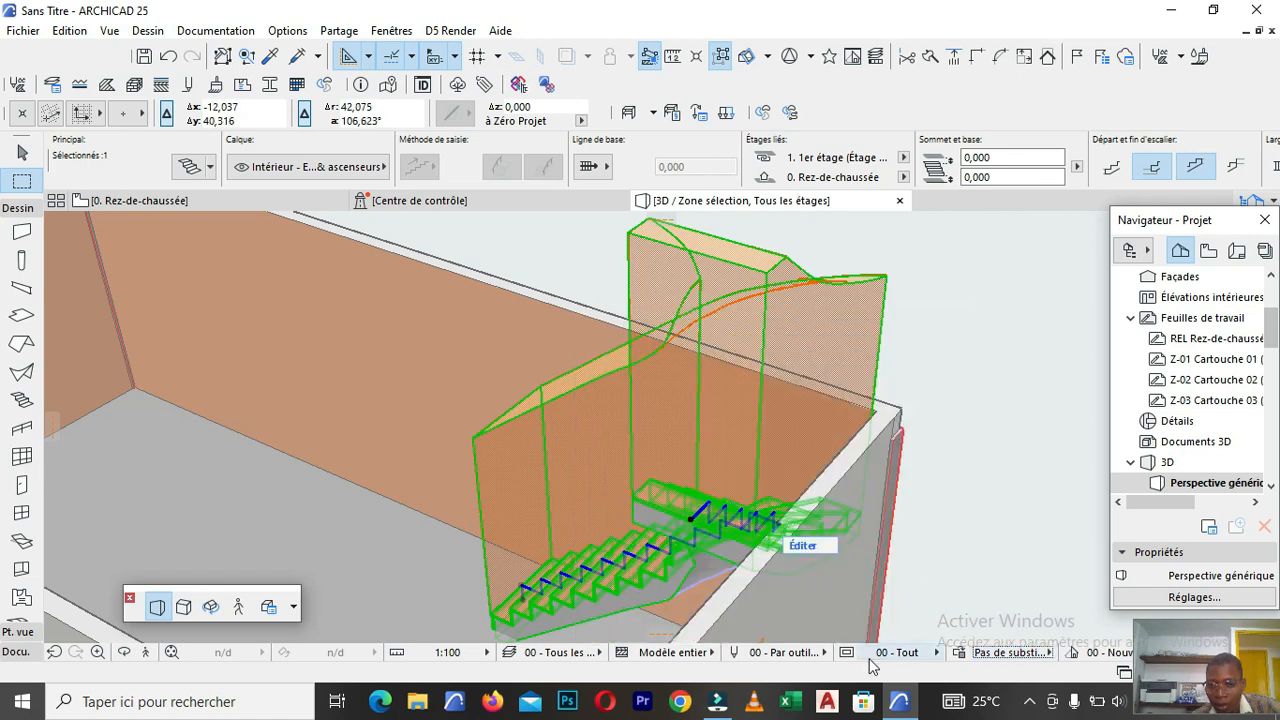
pyautogui.click(824, 652)
pyautogui.click(825, 653)
pyautogui.click(825, 653)
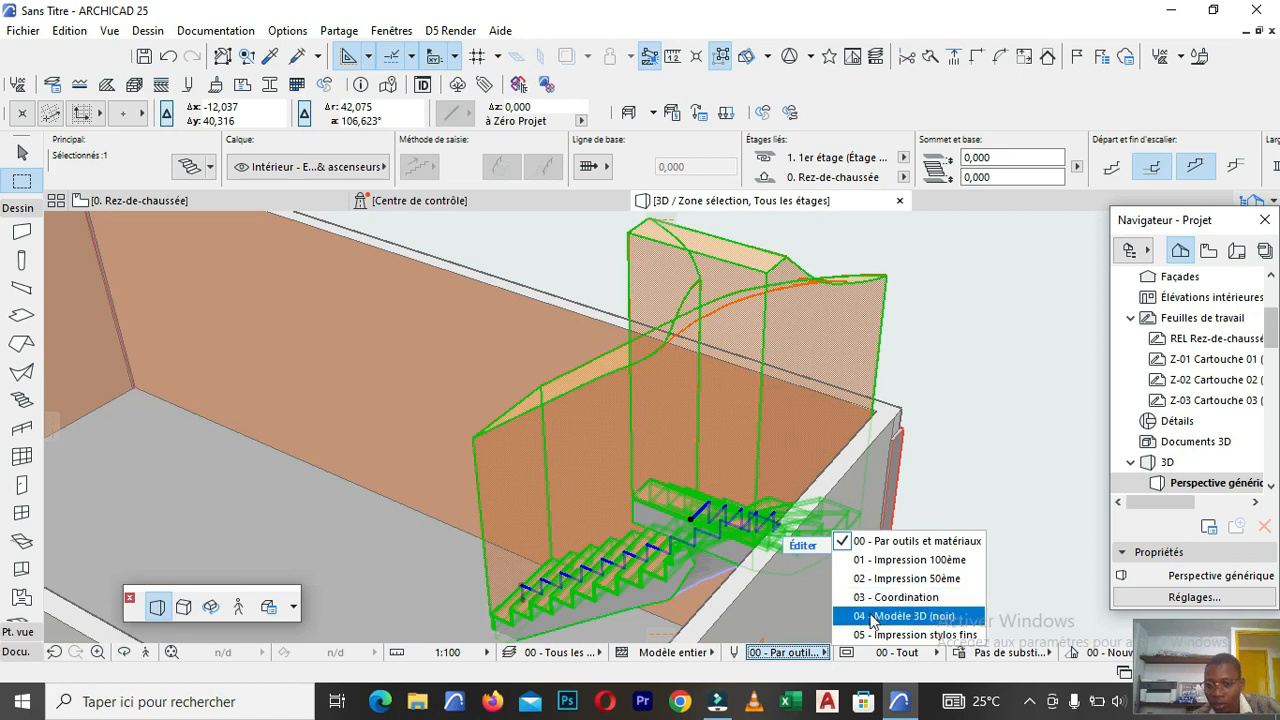
pyautogui.click(1003, 560)
# Set the model view options to 04 - Exécution (LOD 300) to hide the staircase's clearance volume, and deselect the staircase.
pyautogui.click(935, 653)
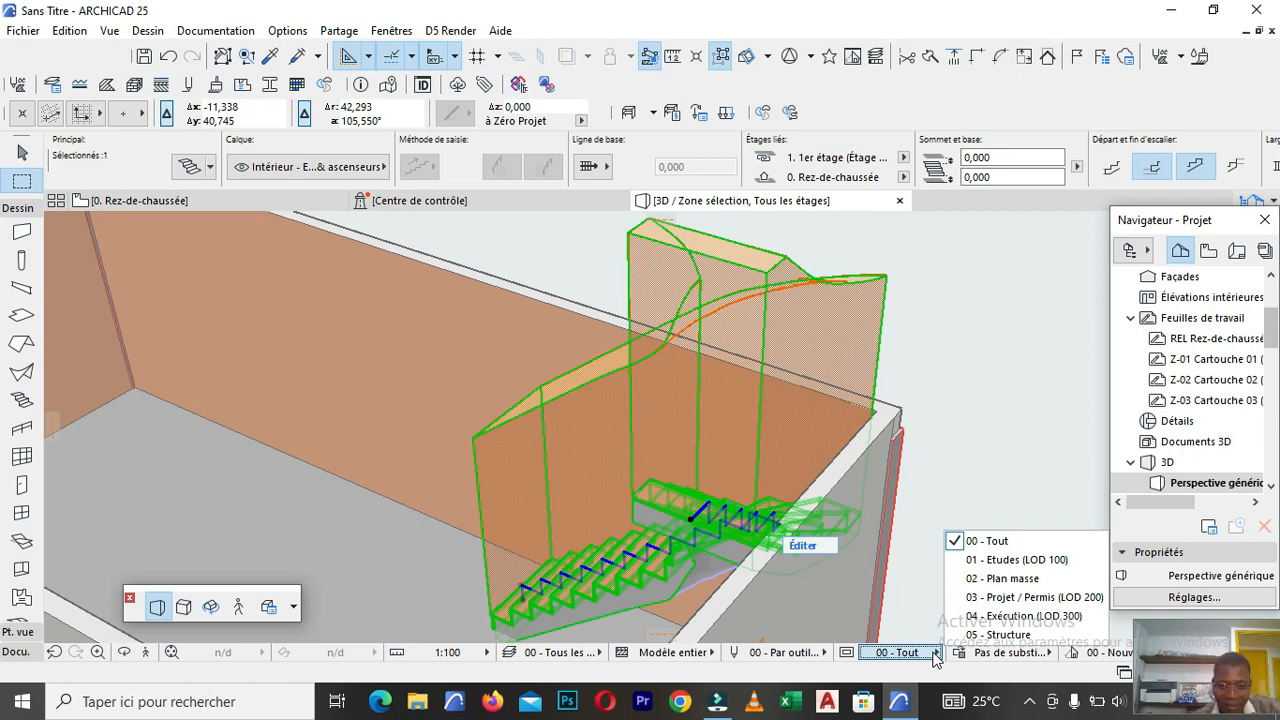
pyautogui.click(1016, 617)
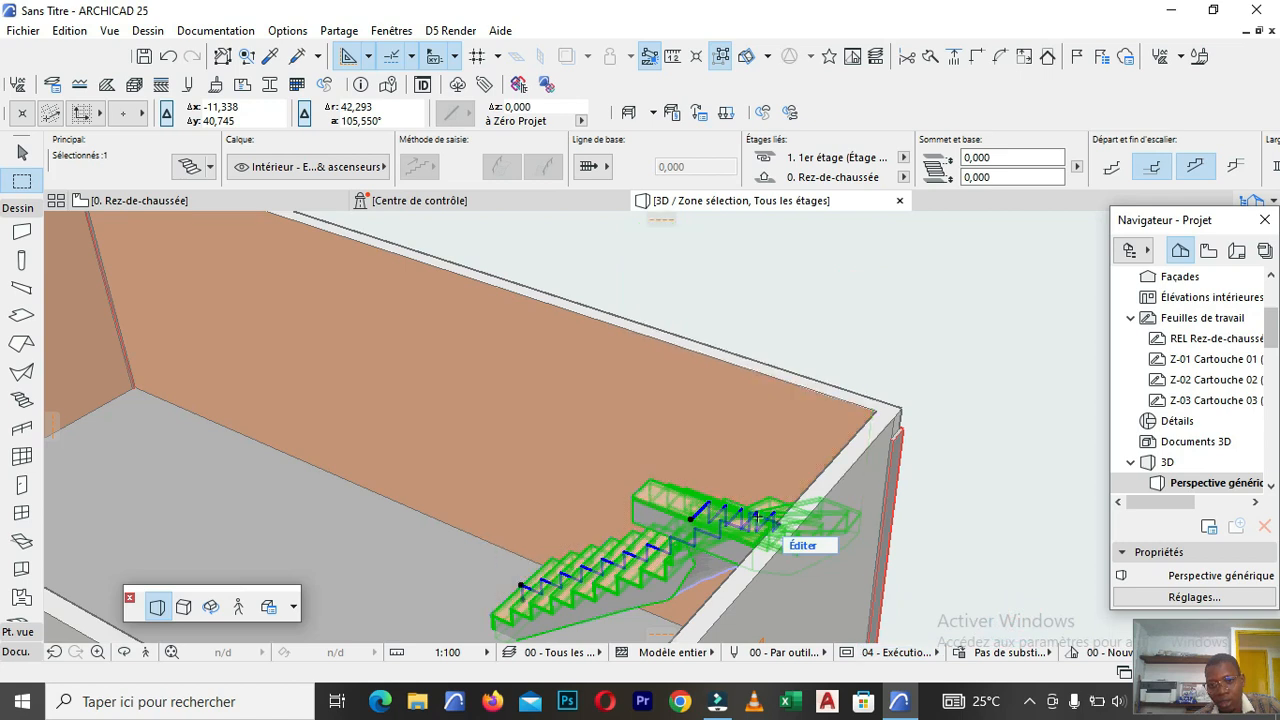
pyautogui.scroll(-3, 677, 508)
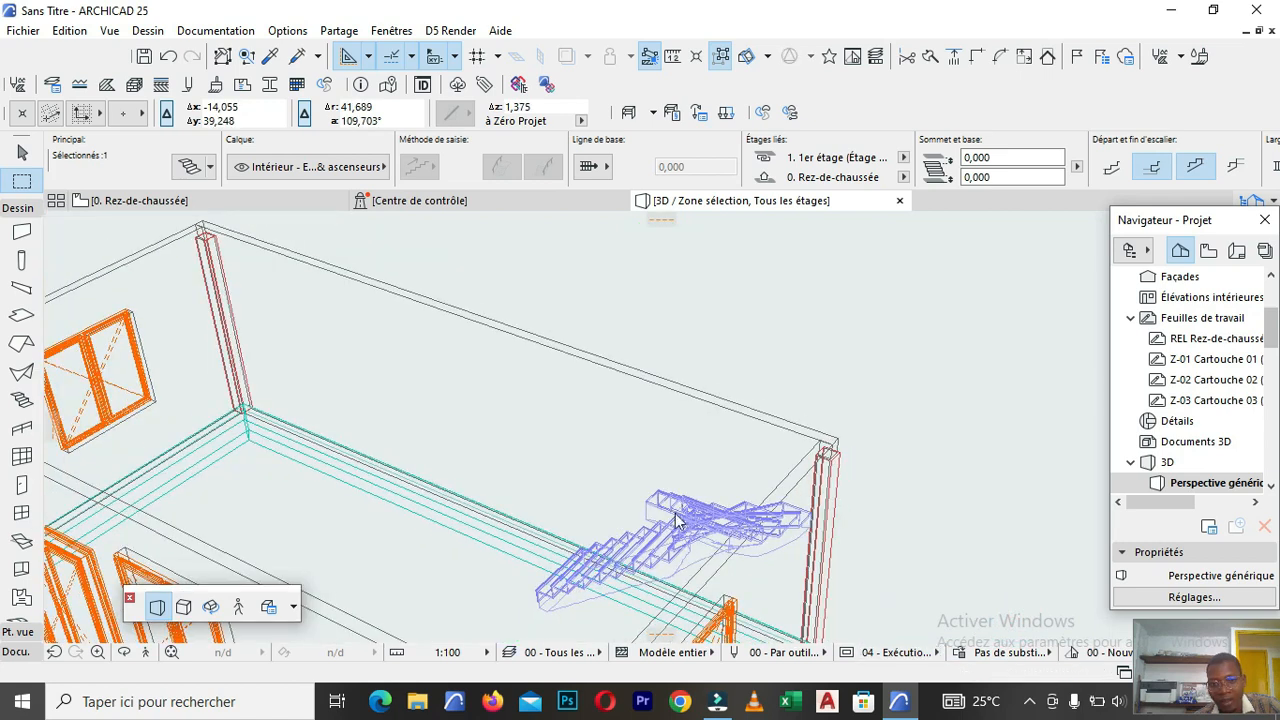
pyautogui.press('Escape')
pyautogui.scroll(3, 686, 534)
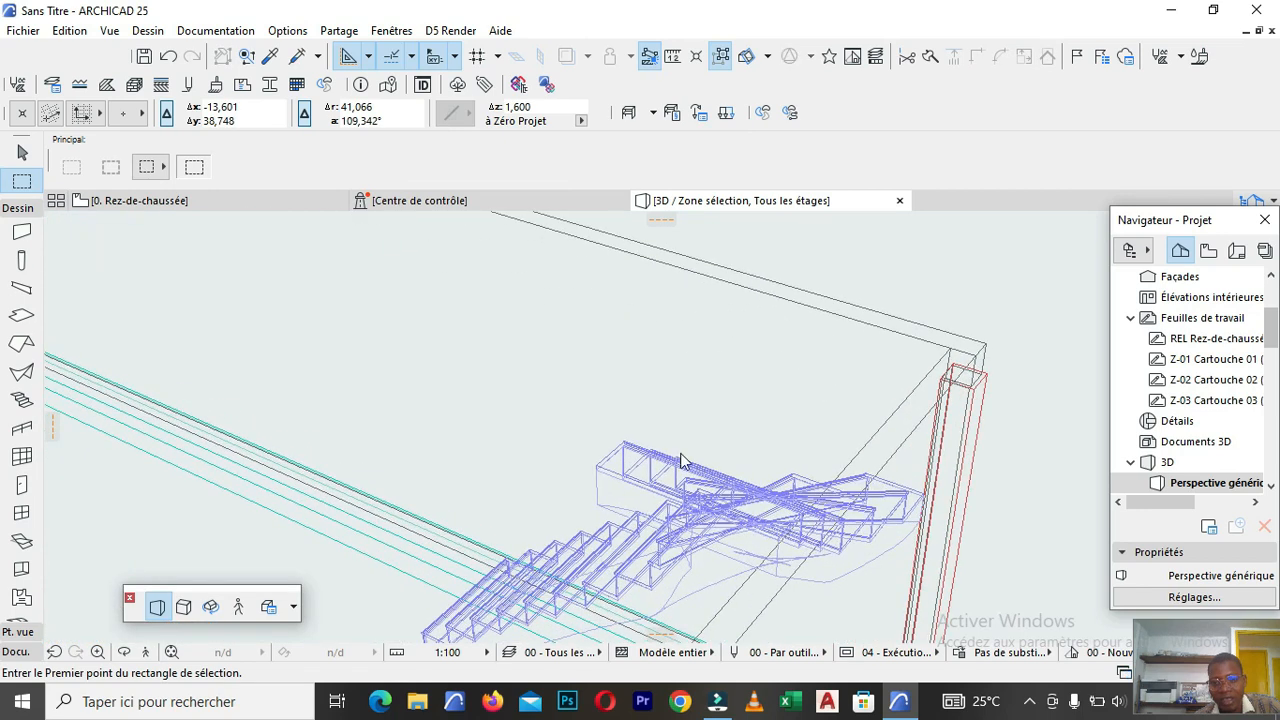
pyautogui.scroll(-1, 608, 411)
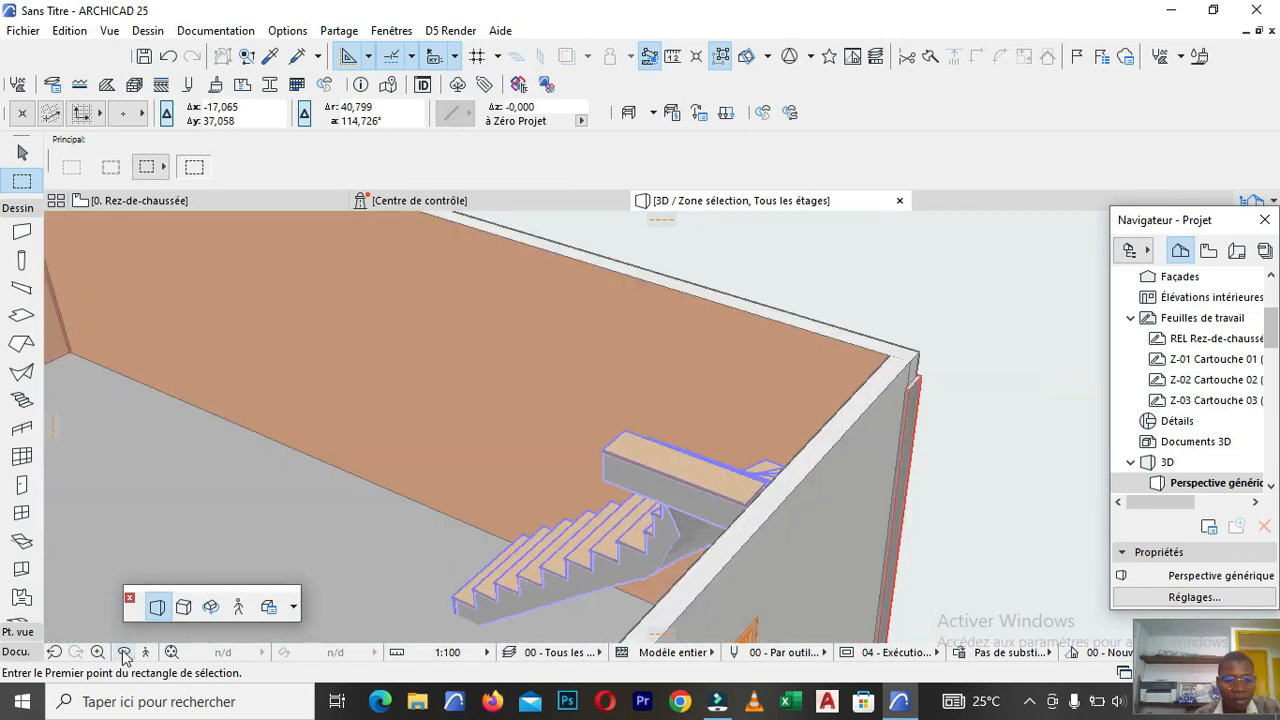
# Examine the staircase and the whole roofless house in 3D from the opposite side.
pyautogui.click(124, 652)
pyautogui.moveTo(737, 389)
pyautogui.mouseDown()
pyautogui.moveTo(389, 434)
pyautogui.moveTo(626, 404)
pyautogui.moveTo(325, 392)
pyautogui.moveTo(340, 424)
pyautogui.moveTo(424, 393)
pyautogui.moveTo(416, 368)
pyautogui.mouseUp()
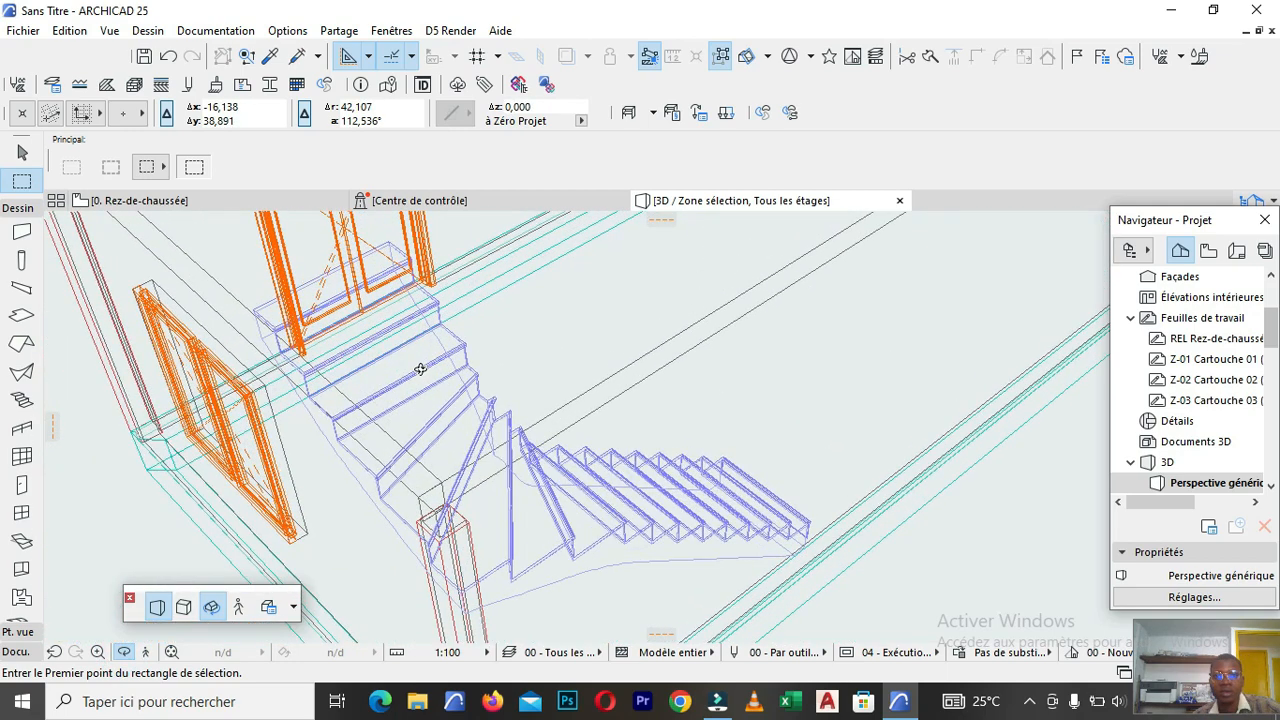
pyautogui.scroll(-5, 414, 360)
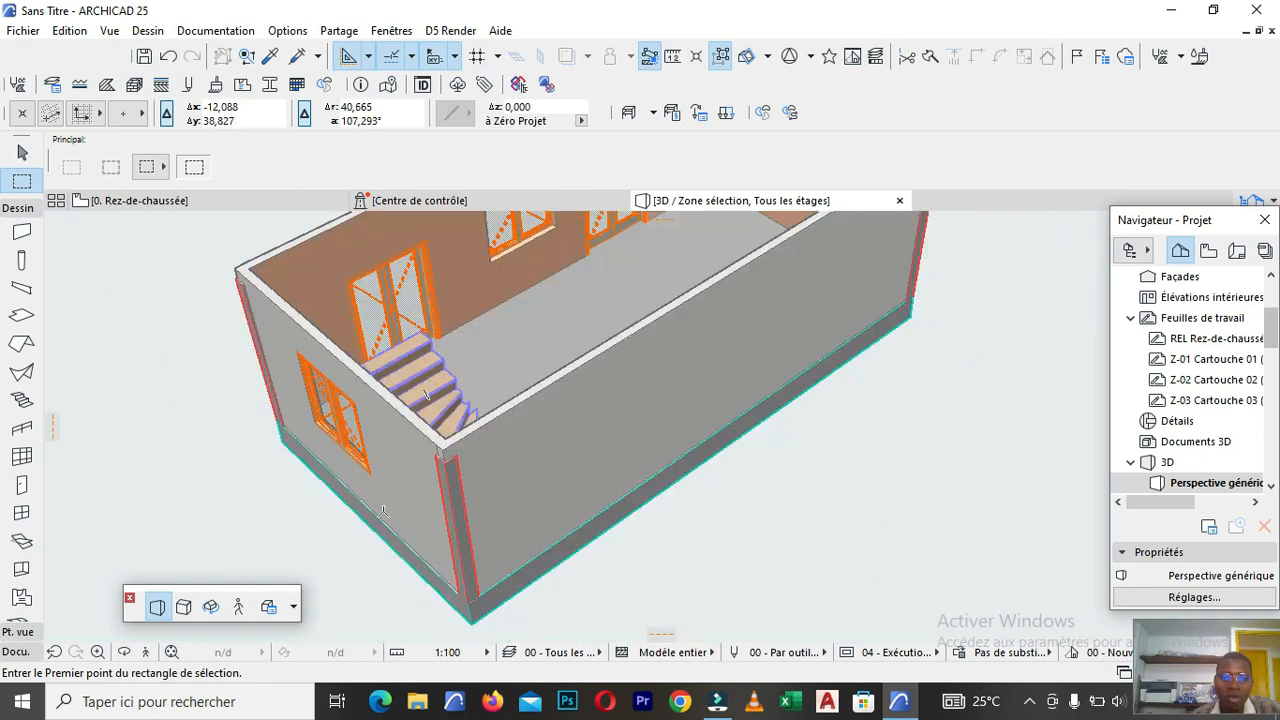
pyautogui.scroll(-6, 583, 422)
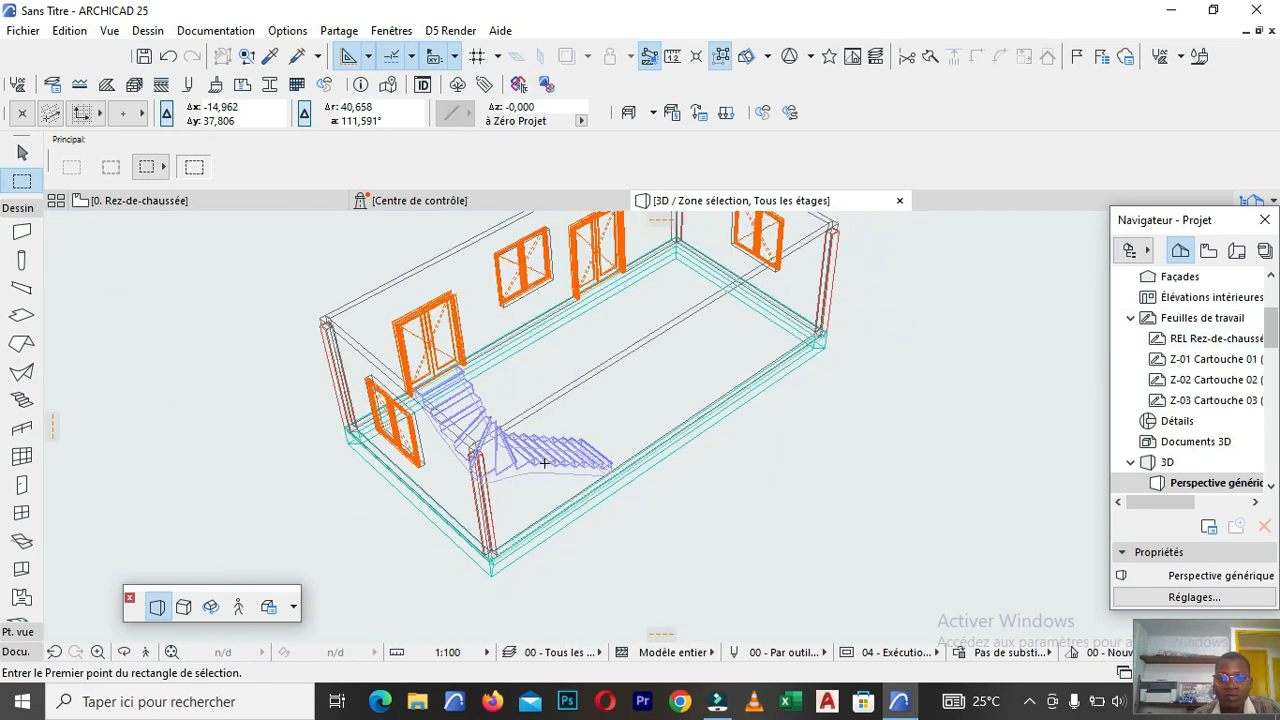
pyautogui.scroll(1, 533, 404)
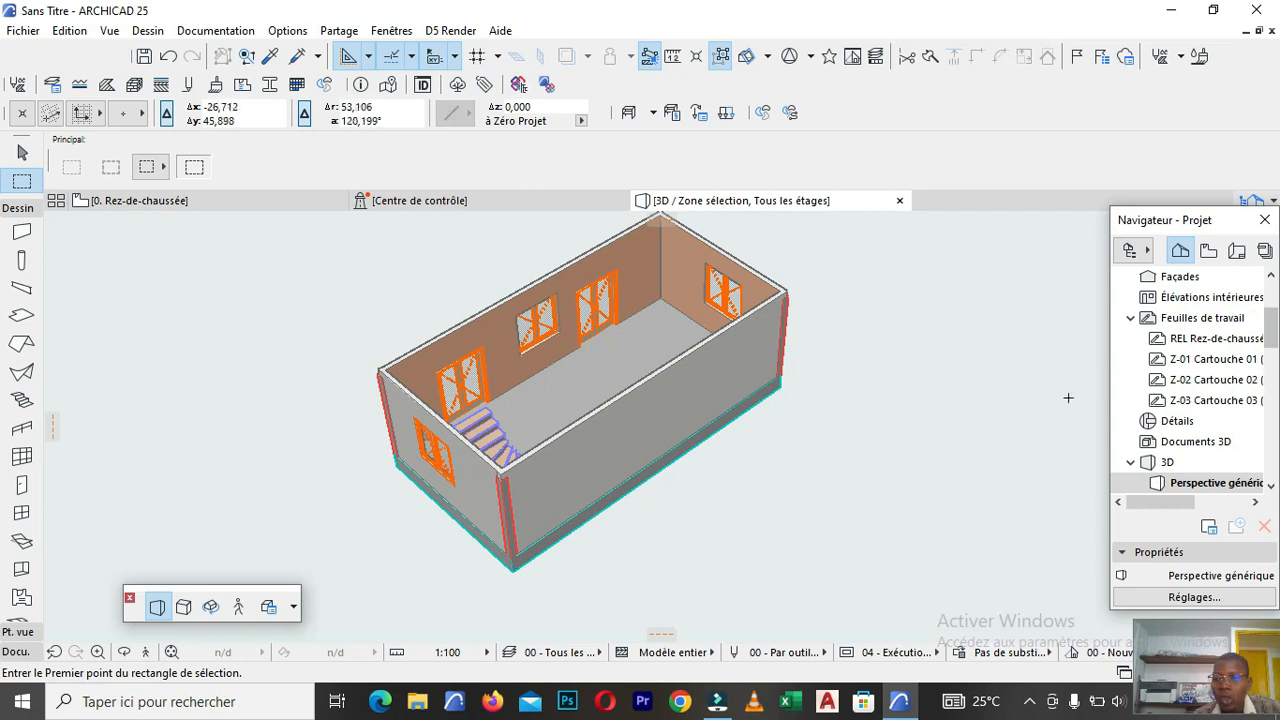
# Return to the Rez-de-chaussée floor plan and select all of its elements.
pyautogui.click(148, 203)
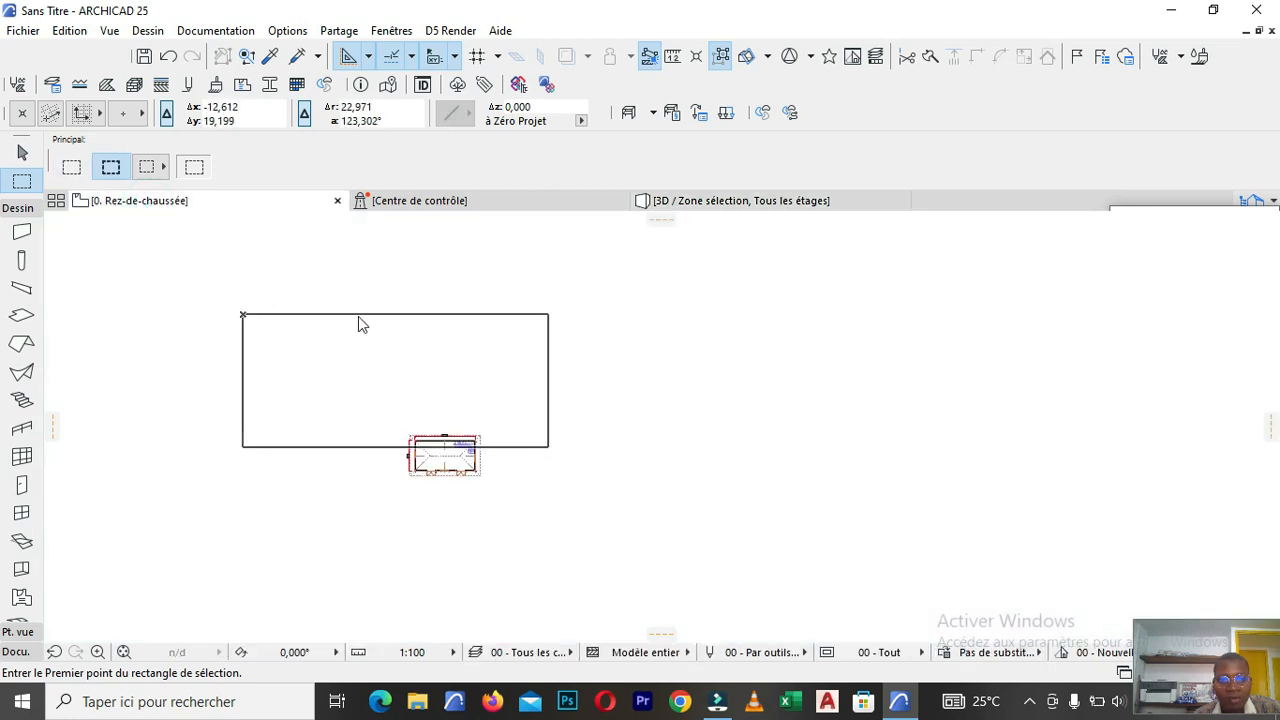
pyautogui.scroll(5, 426, 446)
pyautogui.scroll(1, 575, 449)
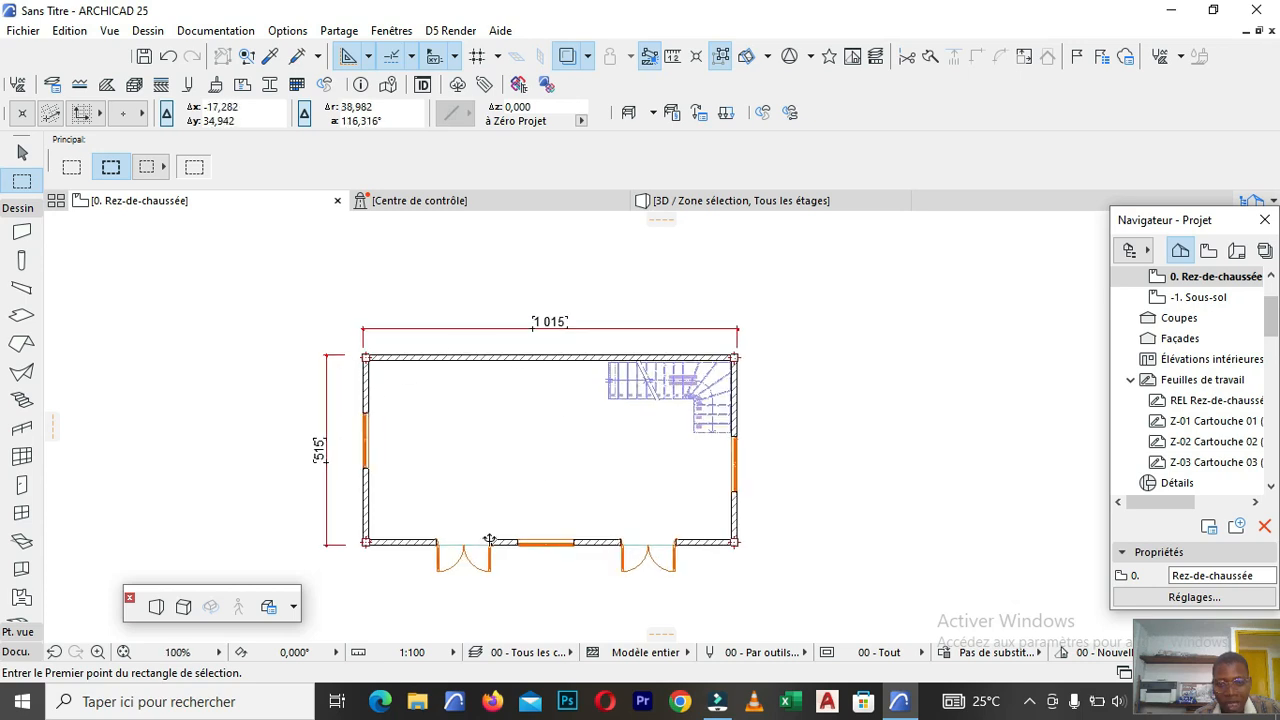
pyautogui.scroll(-5, 421, 380)
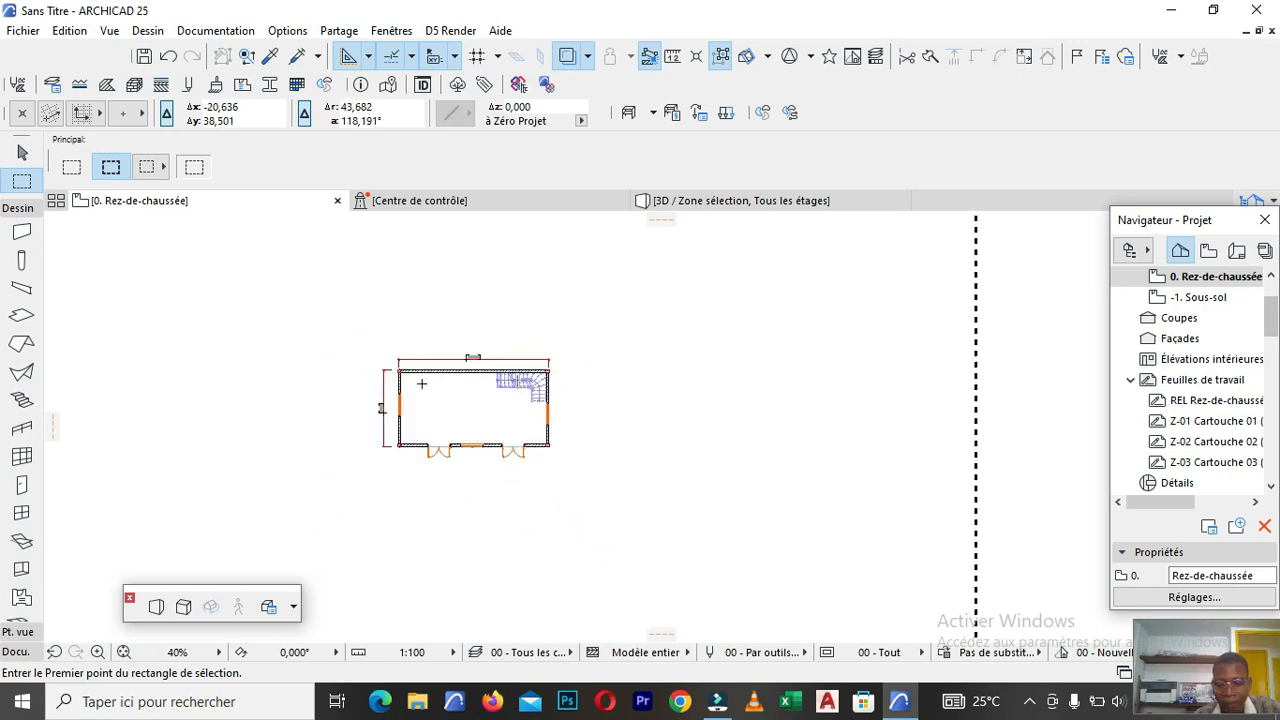
pyautogui.click(22, 151)
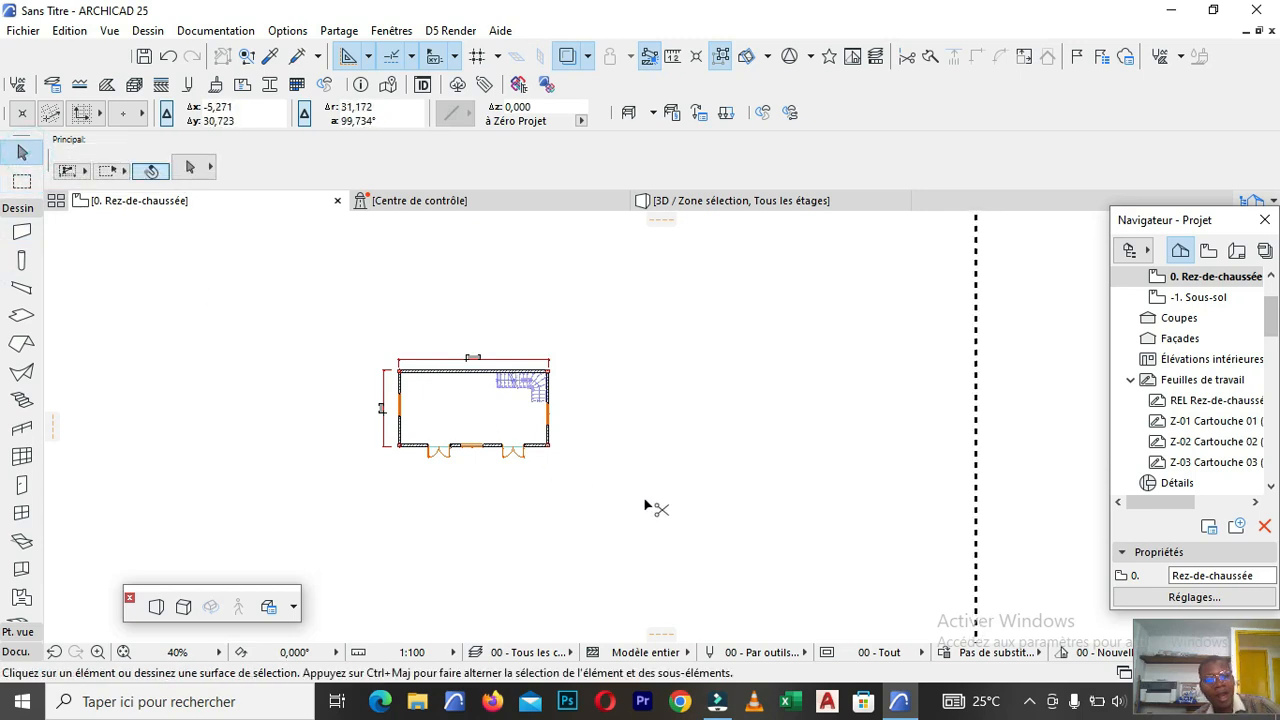
pyautogui.hotkey('ctrl', 'a')
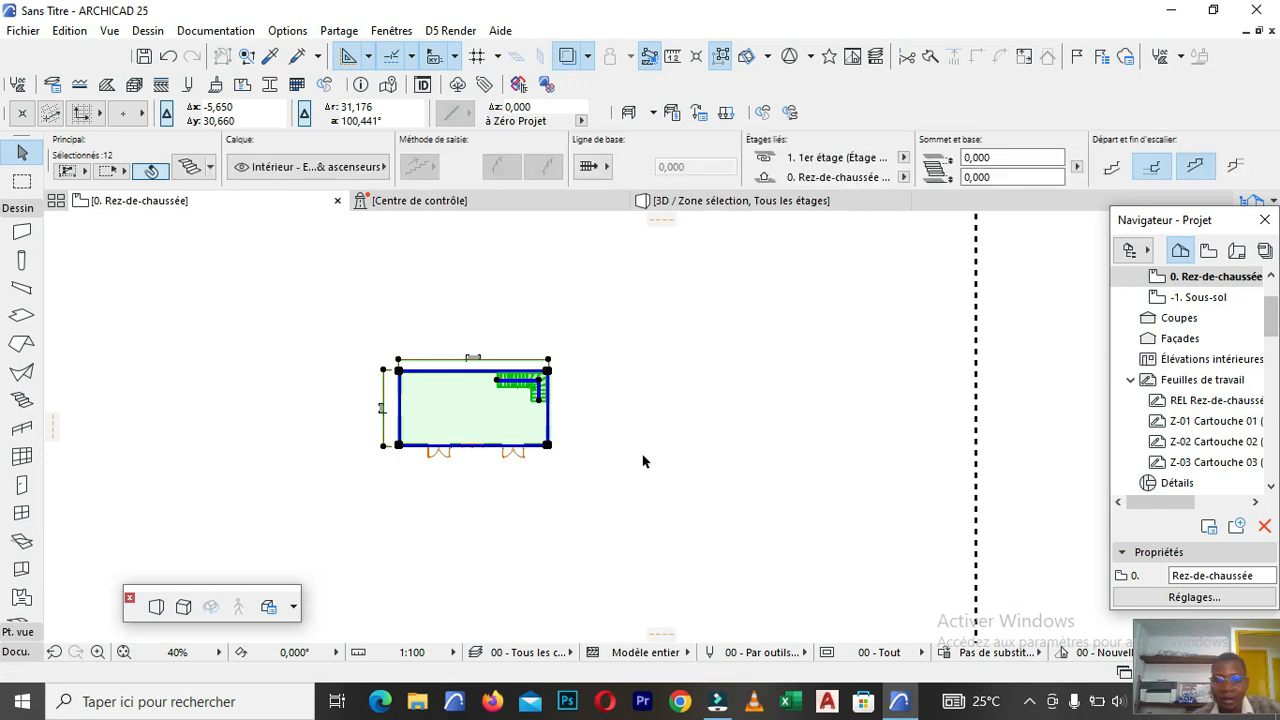
pyautogui.scroll(-5, 643, 459)
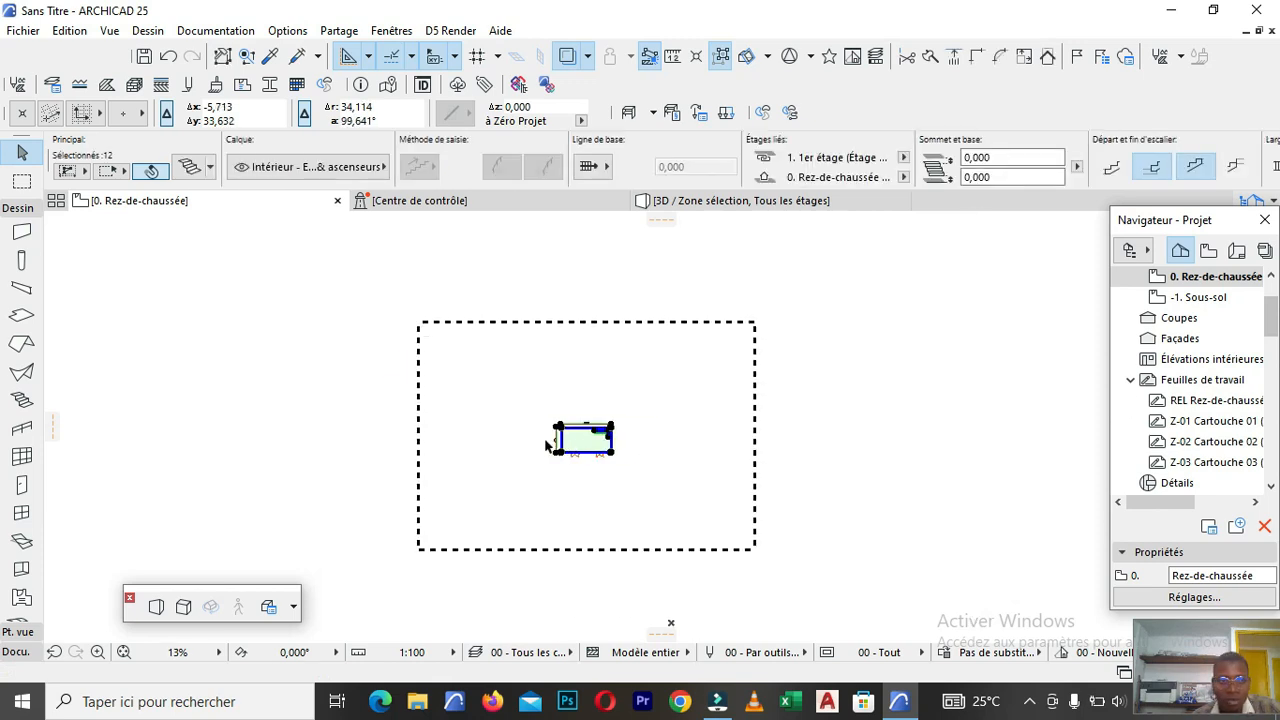
pyautogui.scroll(3, 620, 441)
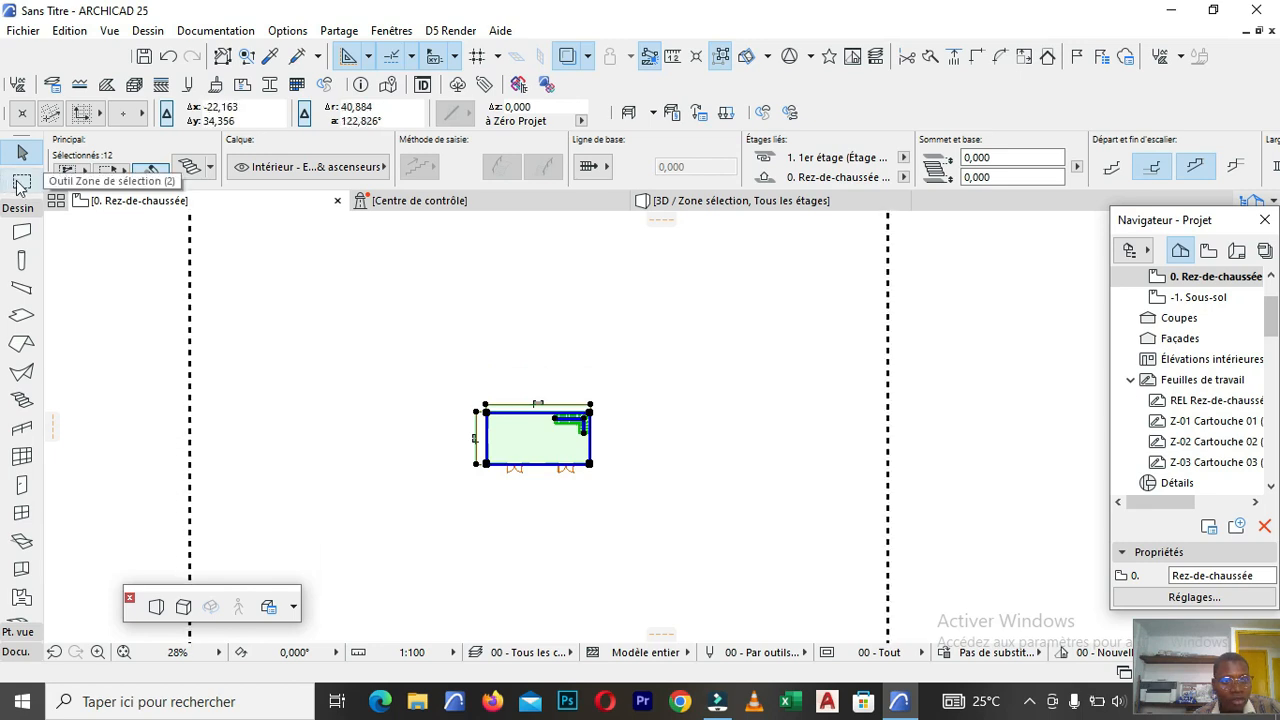
pyautogui.scroll(-2, 596, 360)
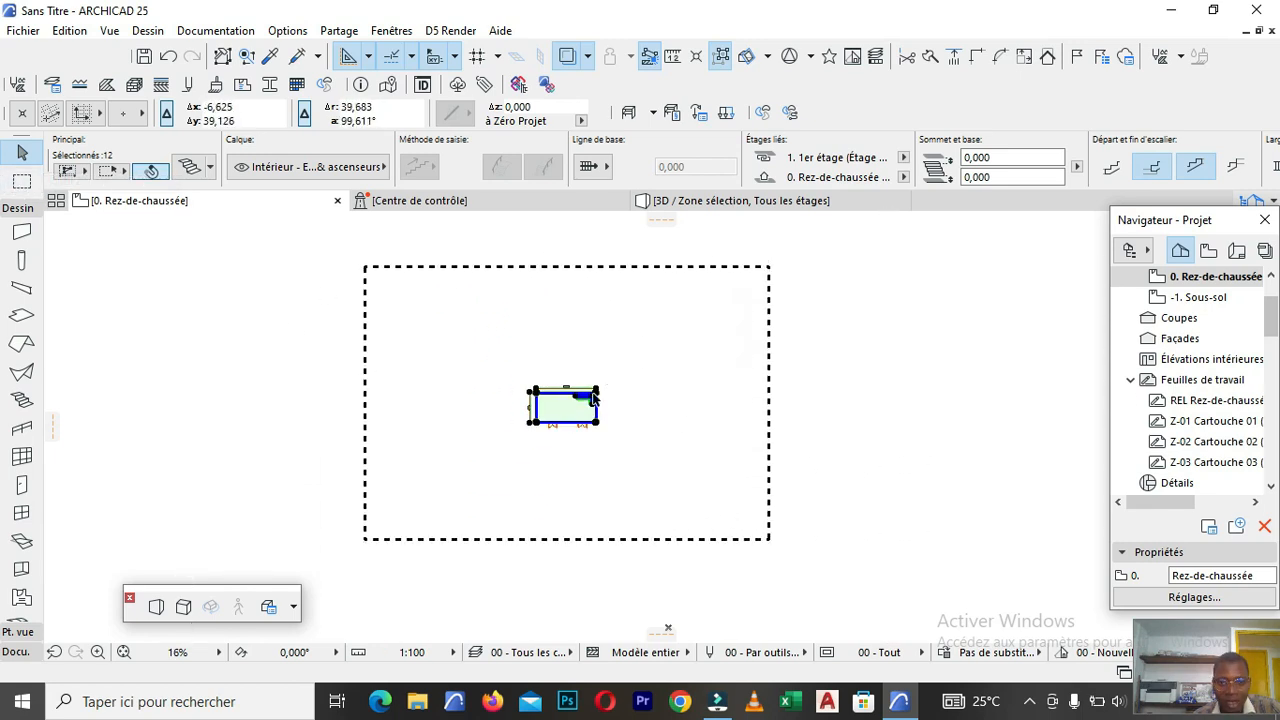
pyautogui.scroll(8, 570, 418)
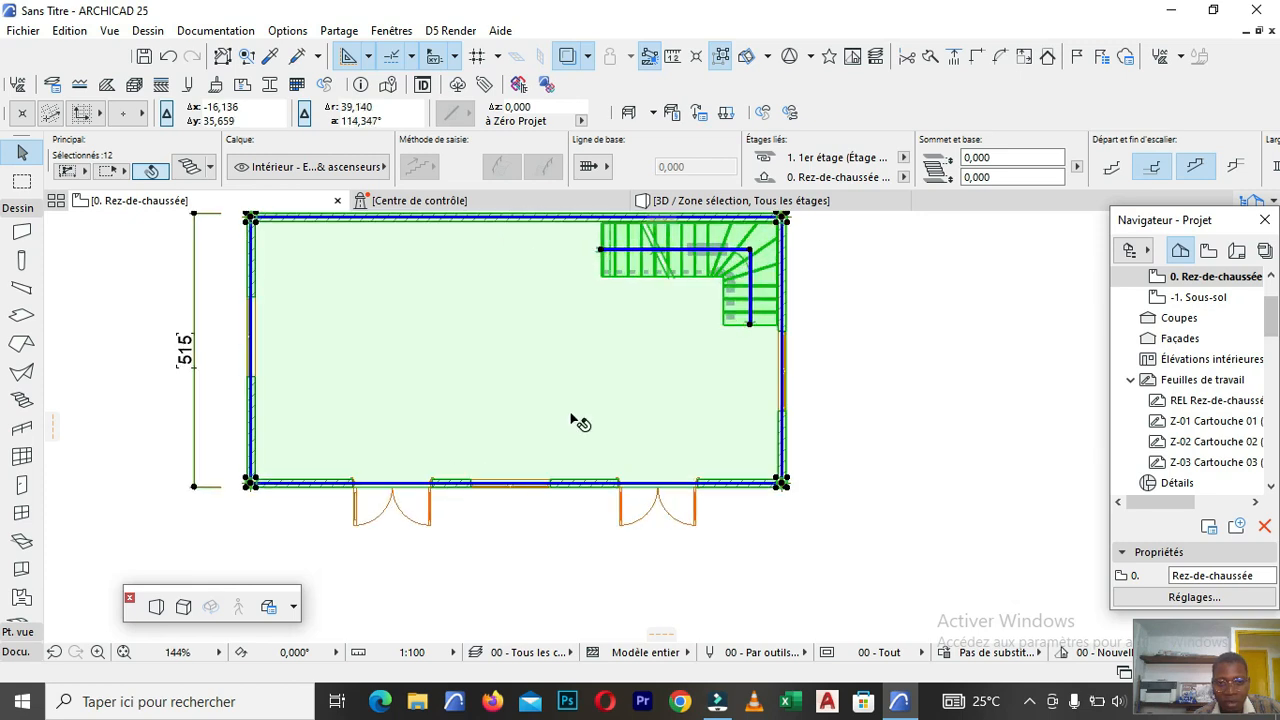
pyautogui.scroll(-3, 526, 460)
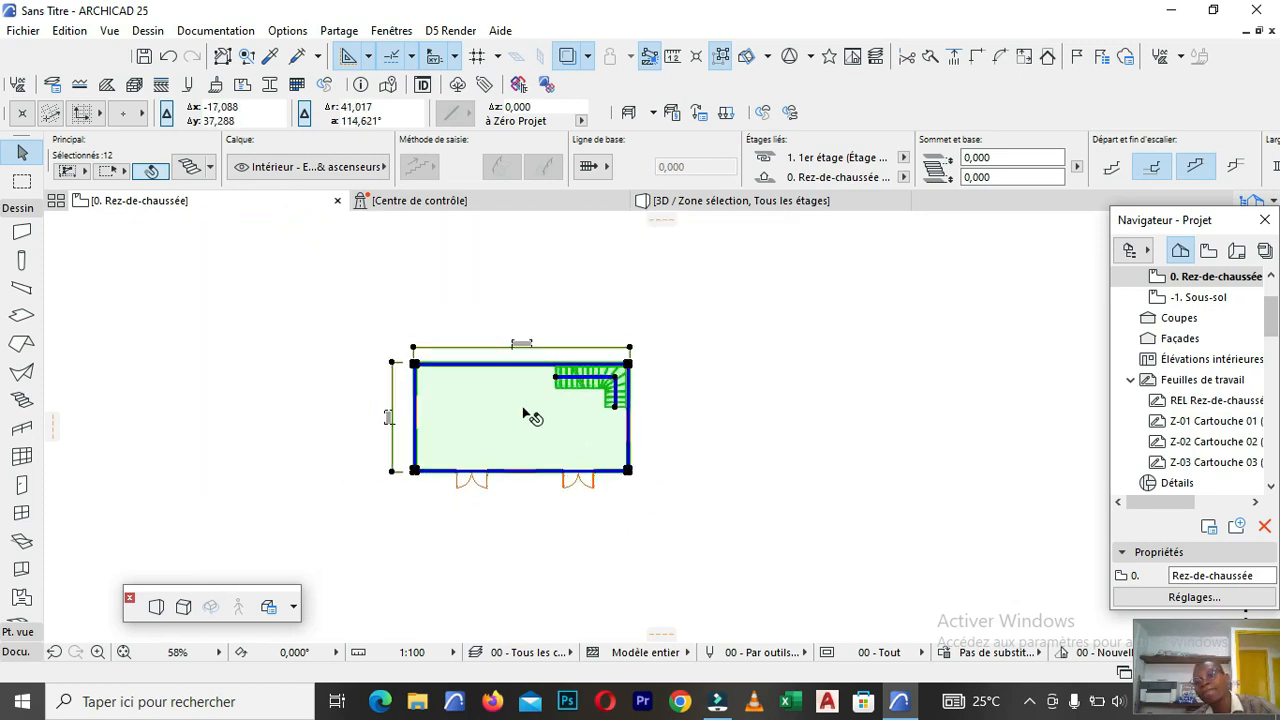
pyautogui.scroll(1, 477, 388)
pyautogui.scroll(2, 477, 388)
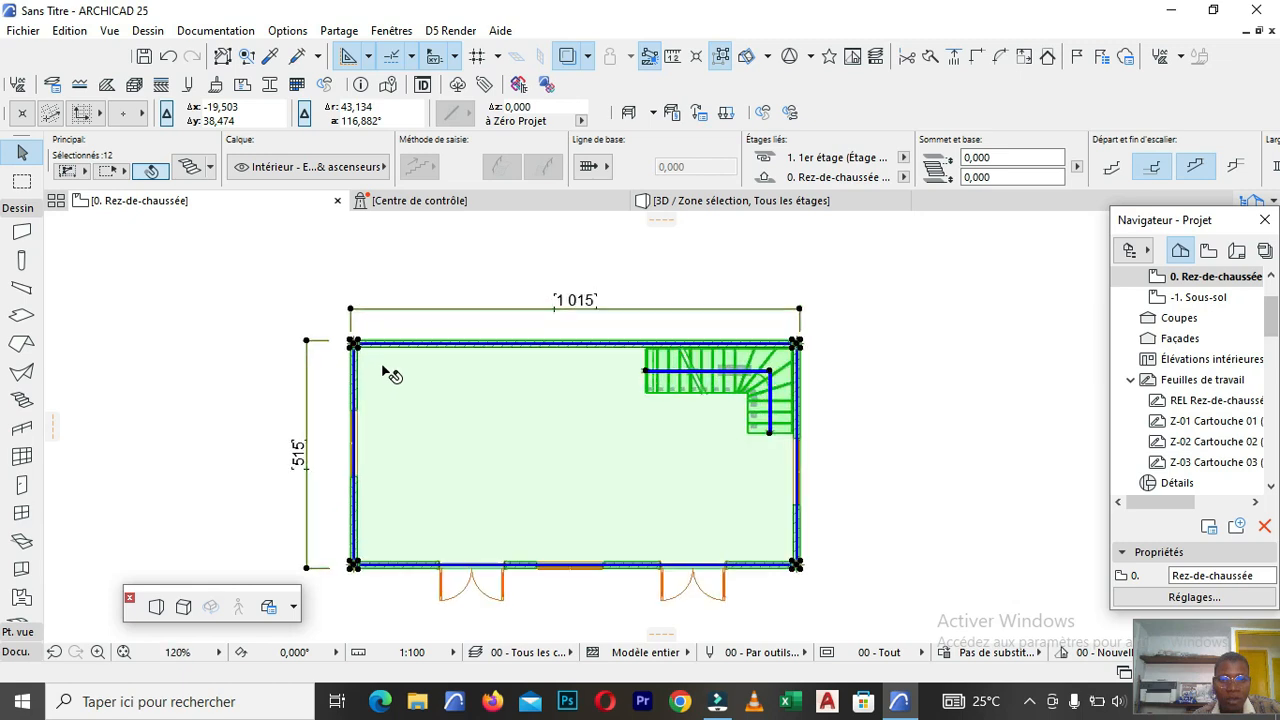
pyautogui.scroll(-3, 597, 398)
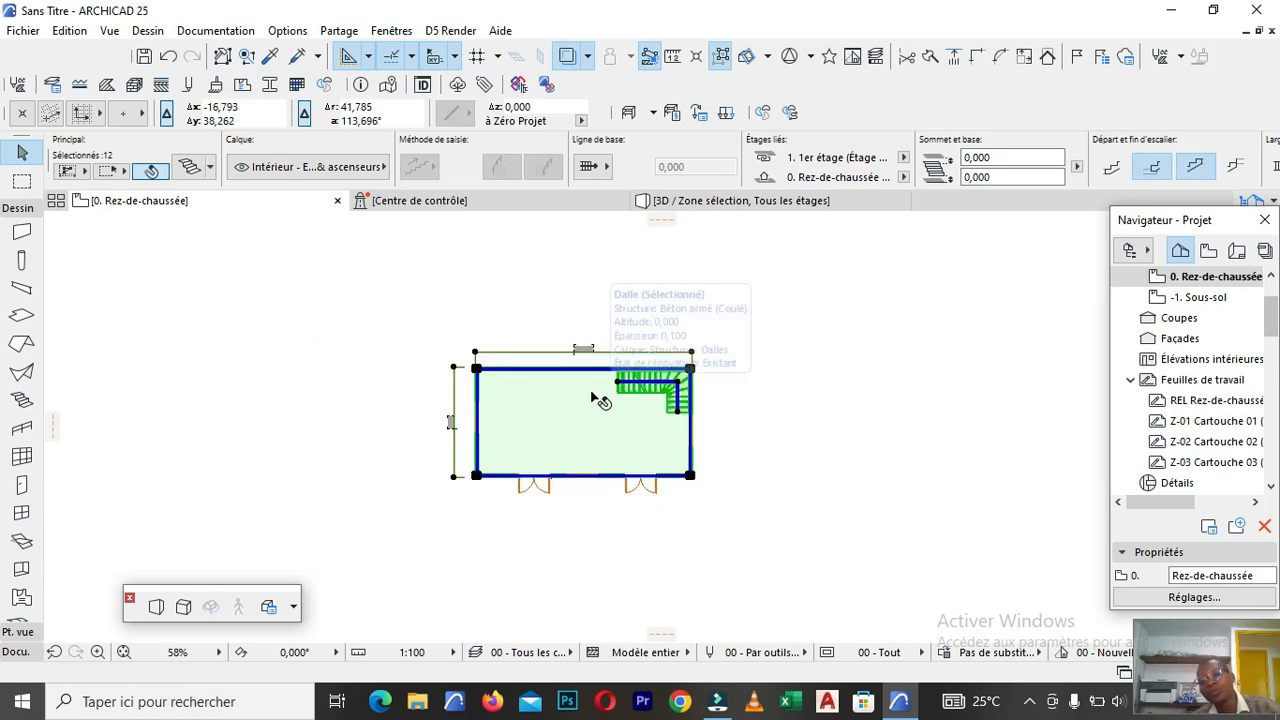
pyautogui.scroll(2, 603, 400)
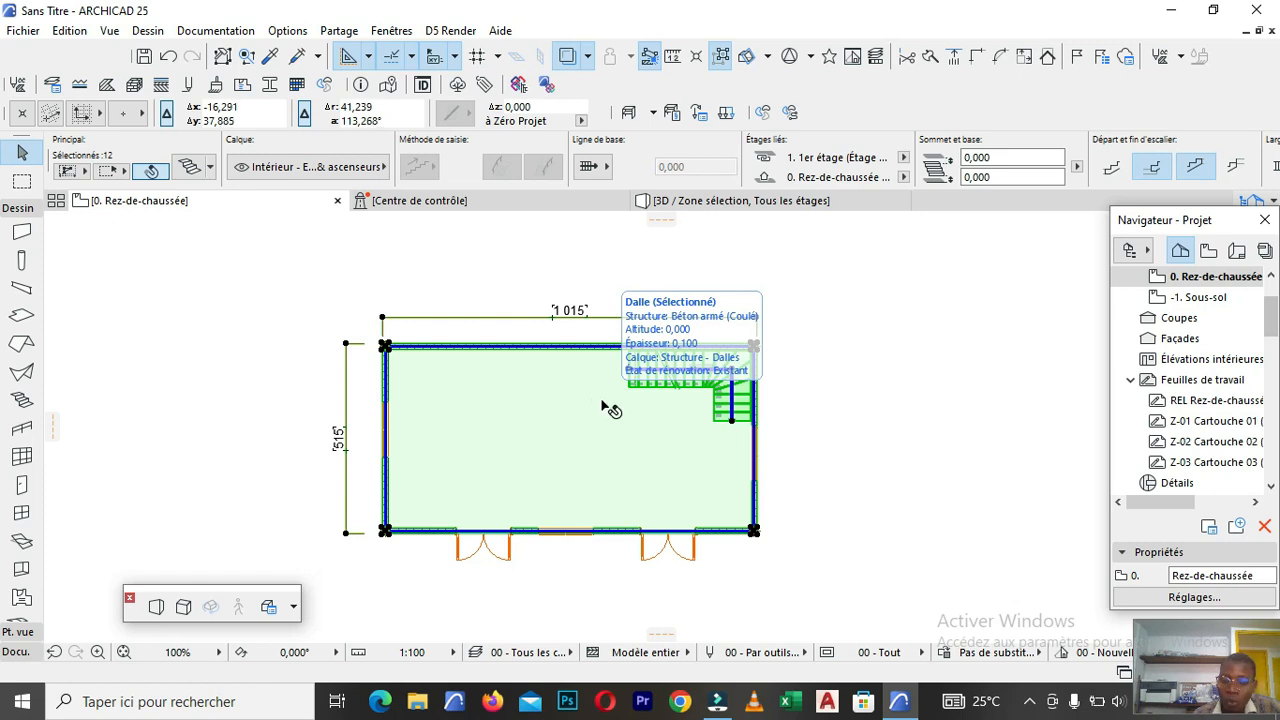
# Open the 1er étage floor plan and paste the copied ground-floor elements there, fixing them in place.
pyautogui.click(1271, 277)
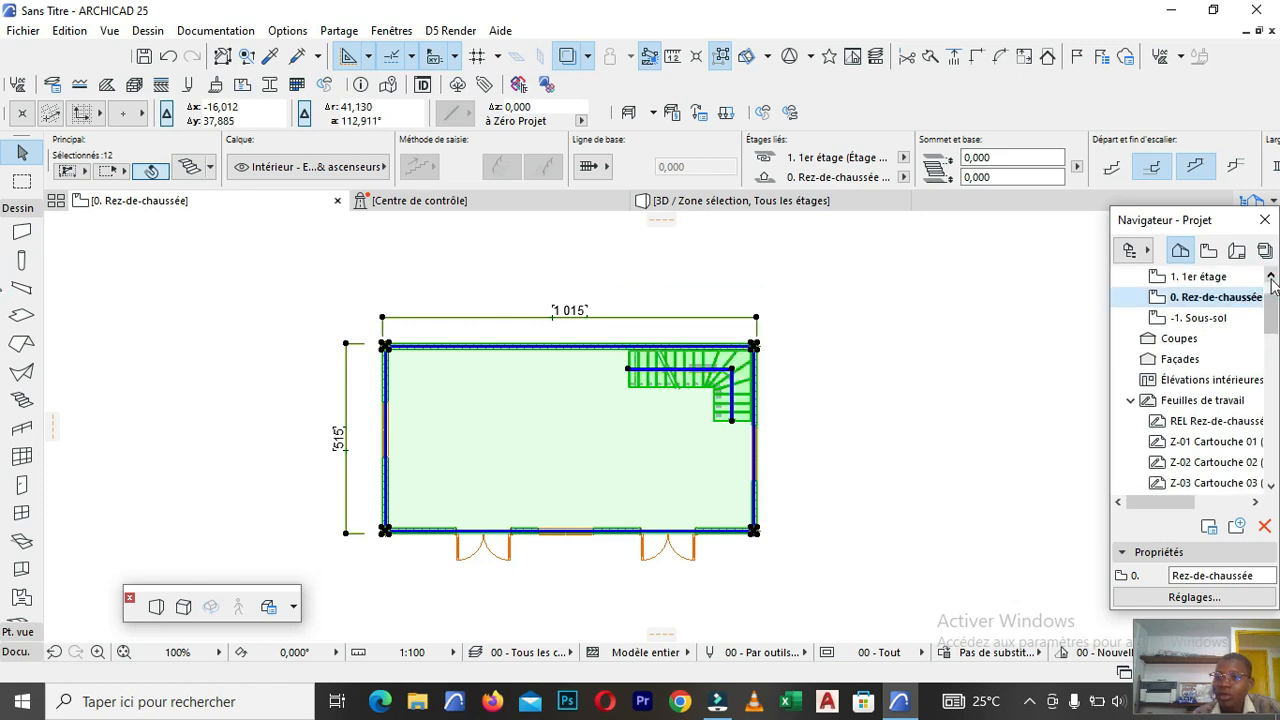
pyautogui.click(1199, 278)
pyautogui.doubleClick(1199, 278)
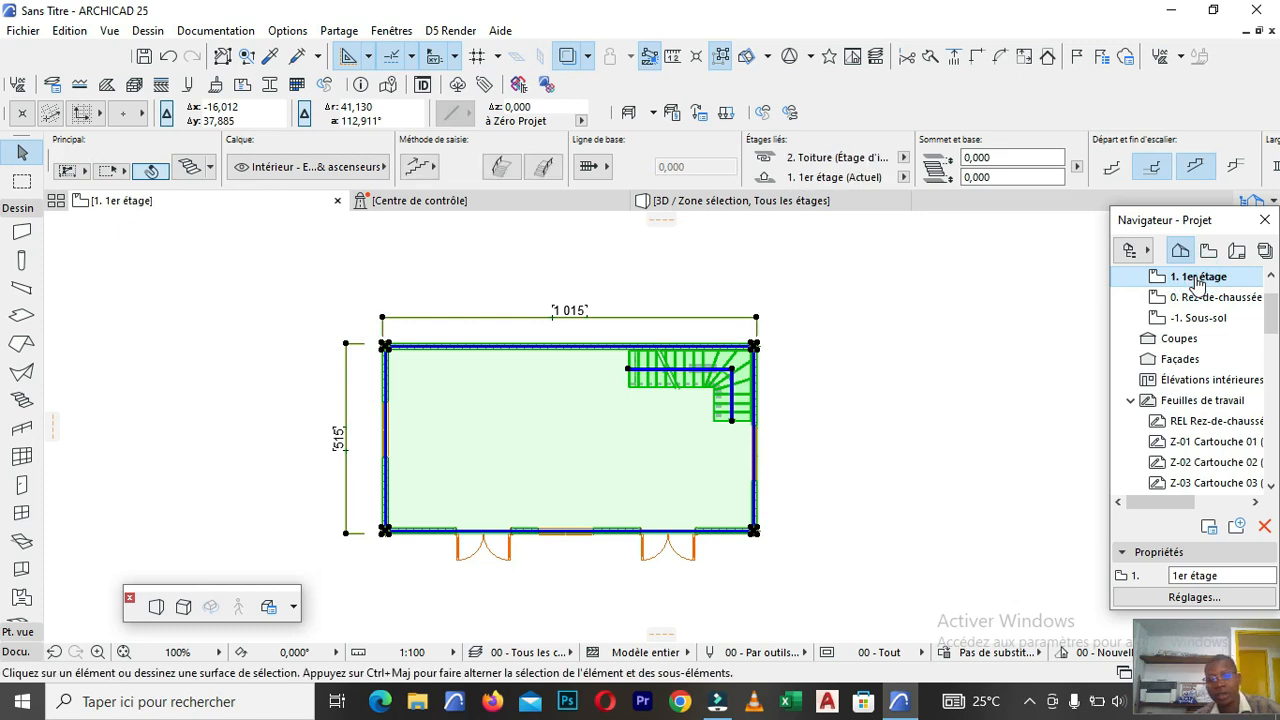
pyautogui.scroll(-2, 650, 360)
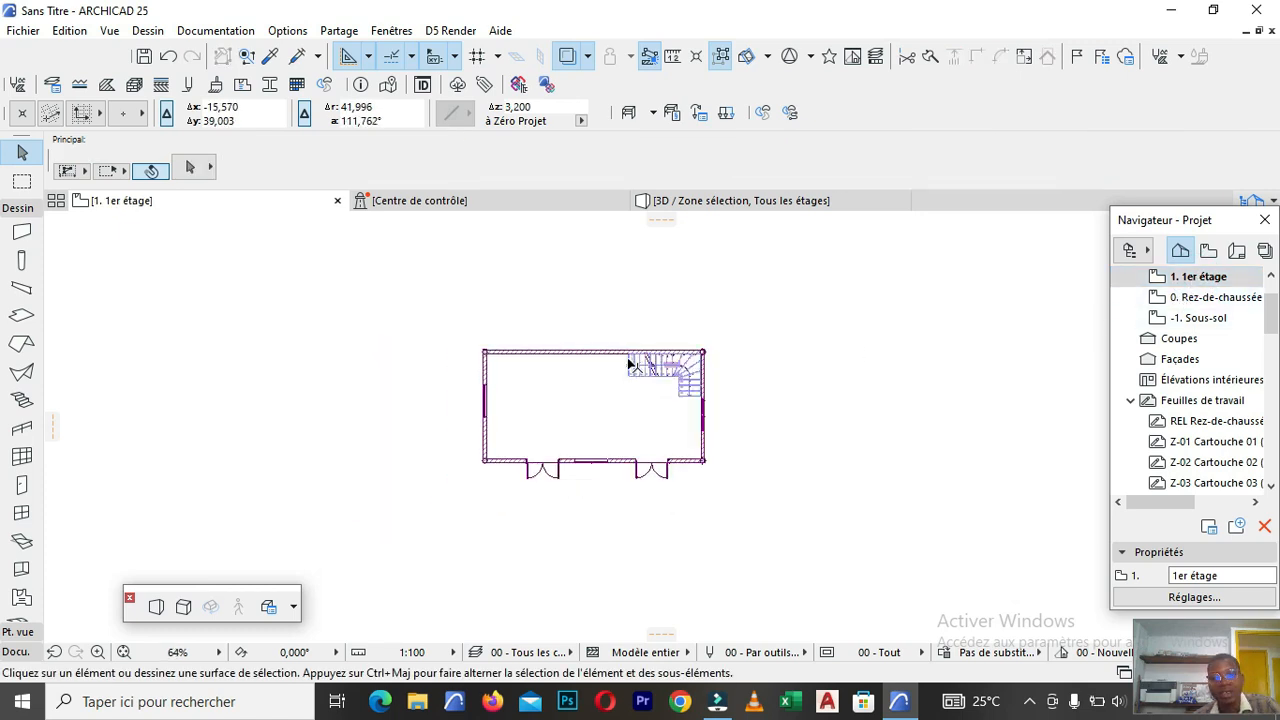
pyautogui.scroll(2, 546, 445)
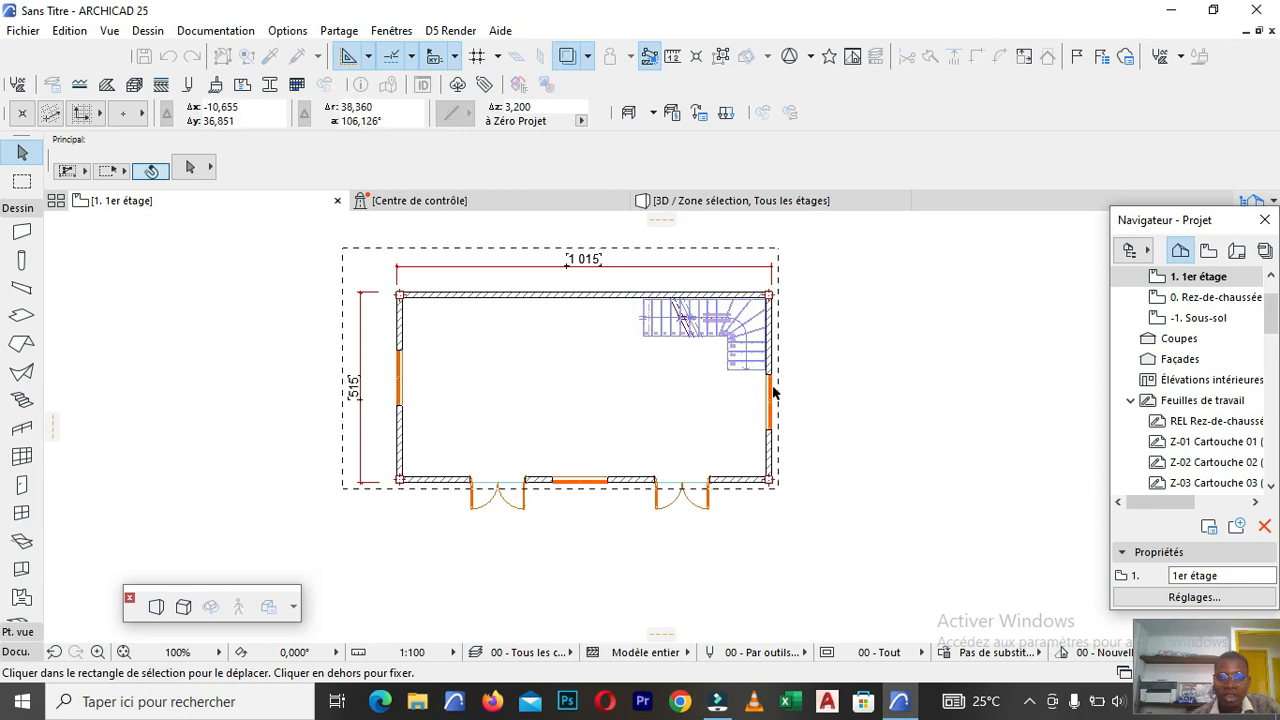
pyautogui.click(967, 380)
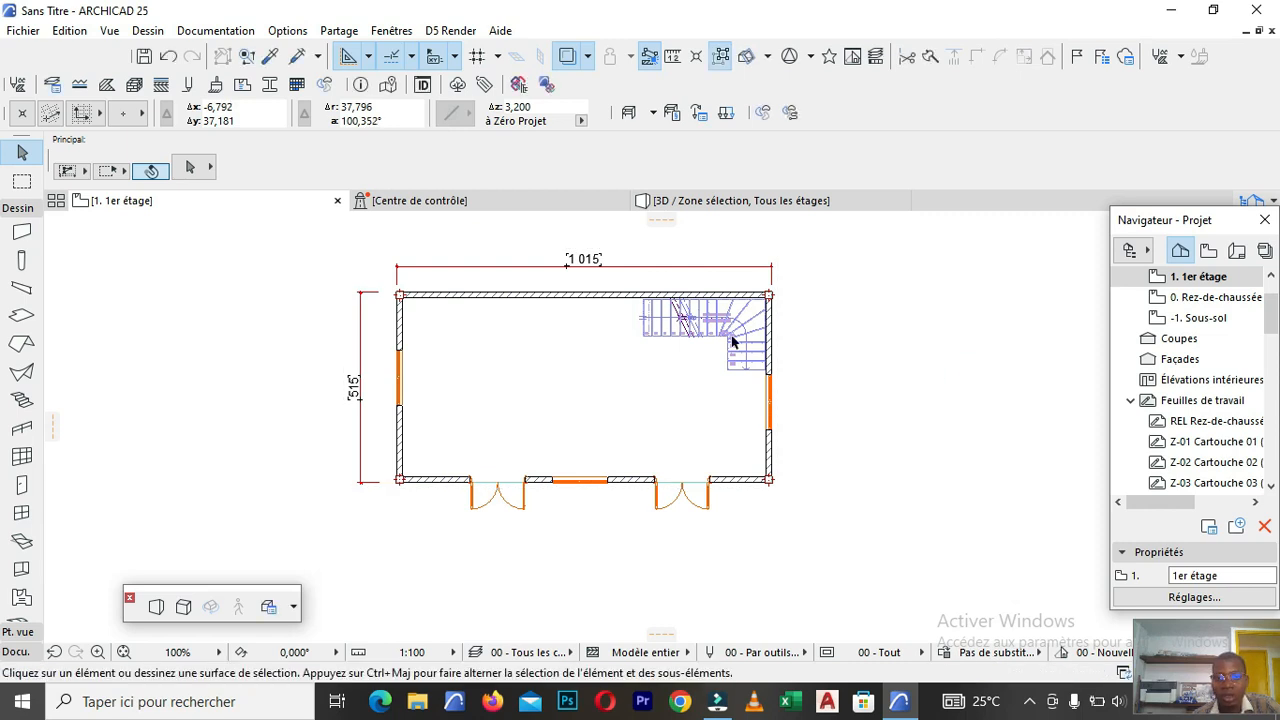
# Enclose the whole 1er étage plan in a rectangular marquee across all storeys and show that selection zone in 3D.
pyautogui.scroll(-4, 732, 342)
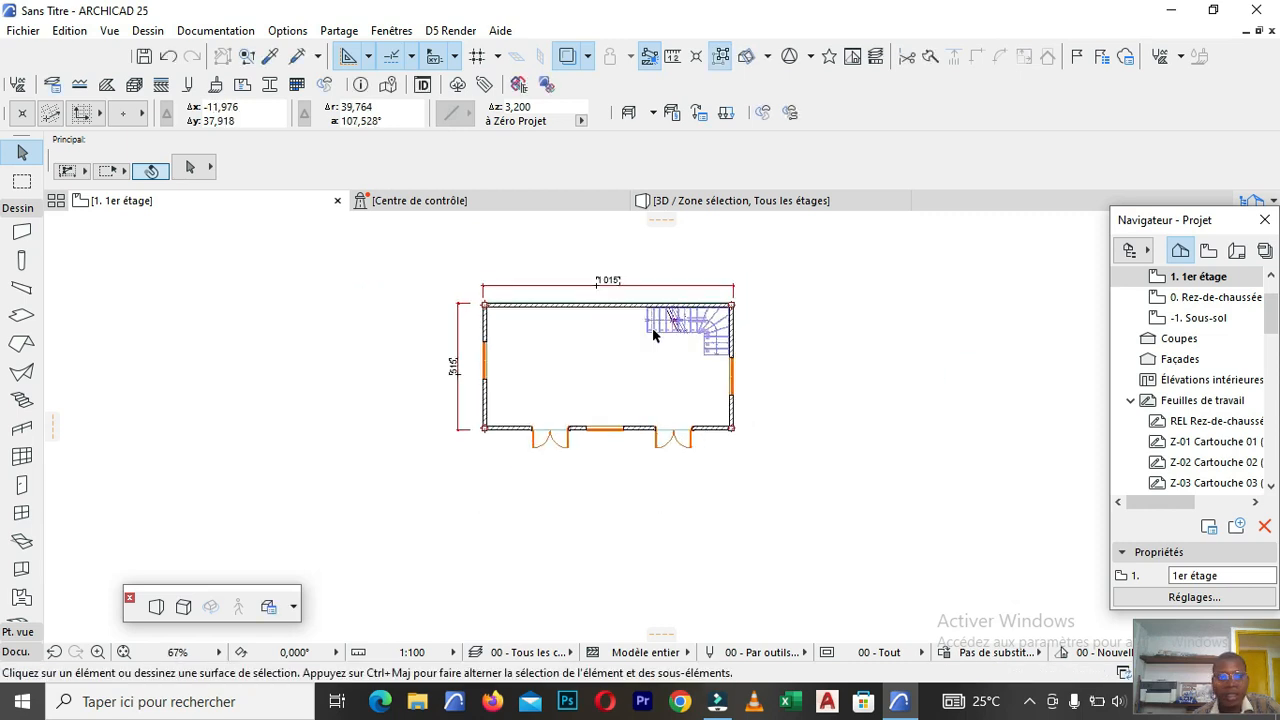
pyautogui.click(22, 181)
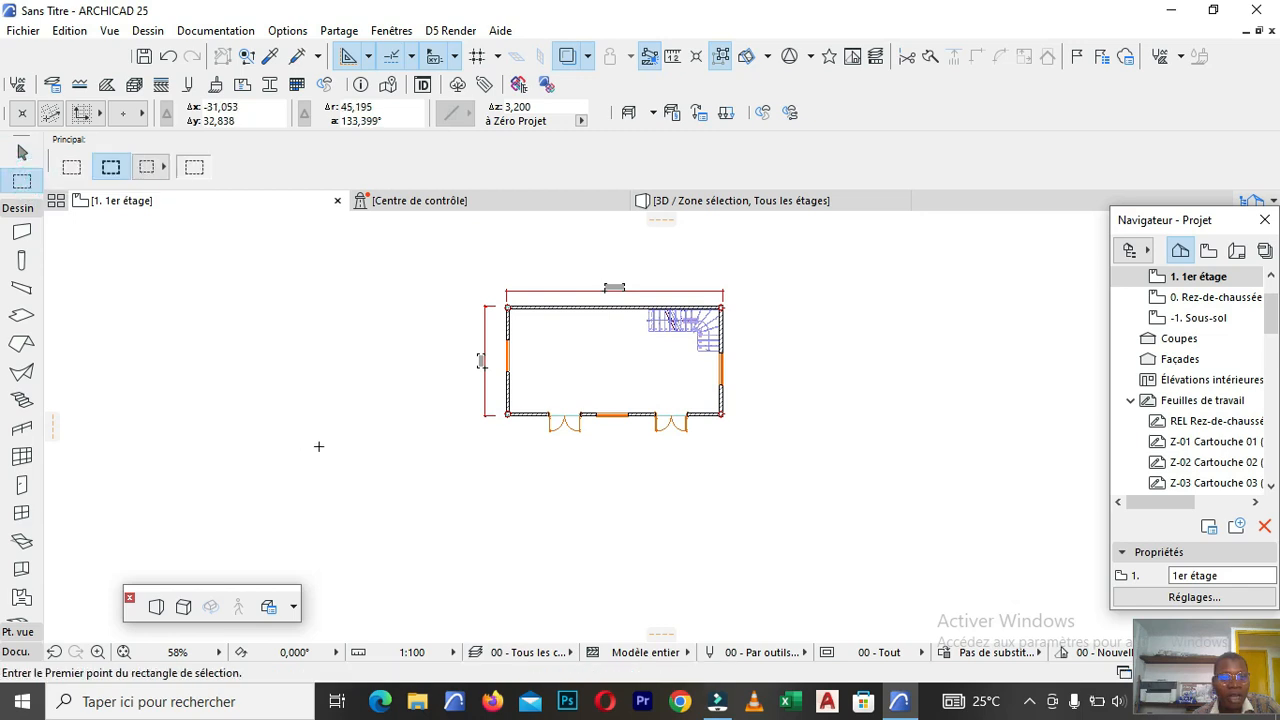
pyautogui.scroll(-3, 317, 444)
pyautogui.click(329, 298)
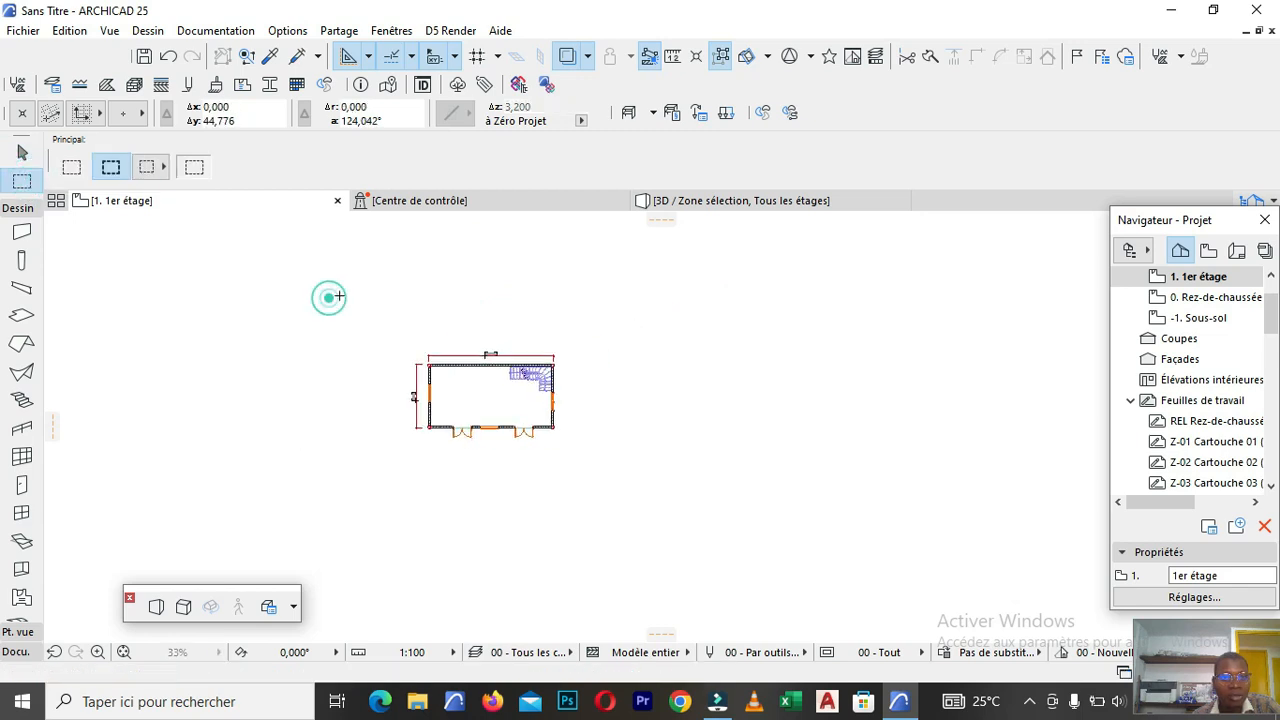
pyautogui.click(655, 519)
pyautogui.rightClick(612, 398)
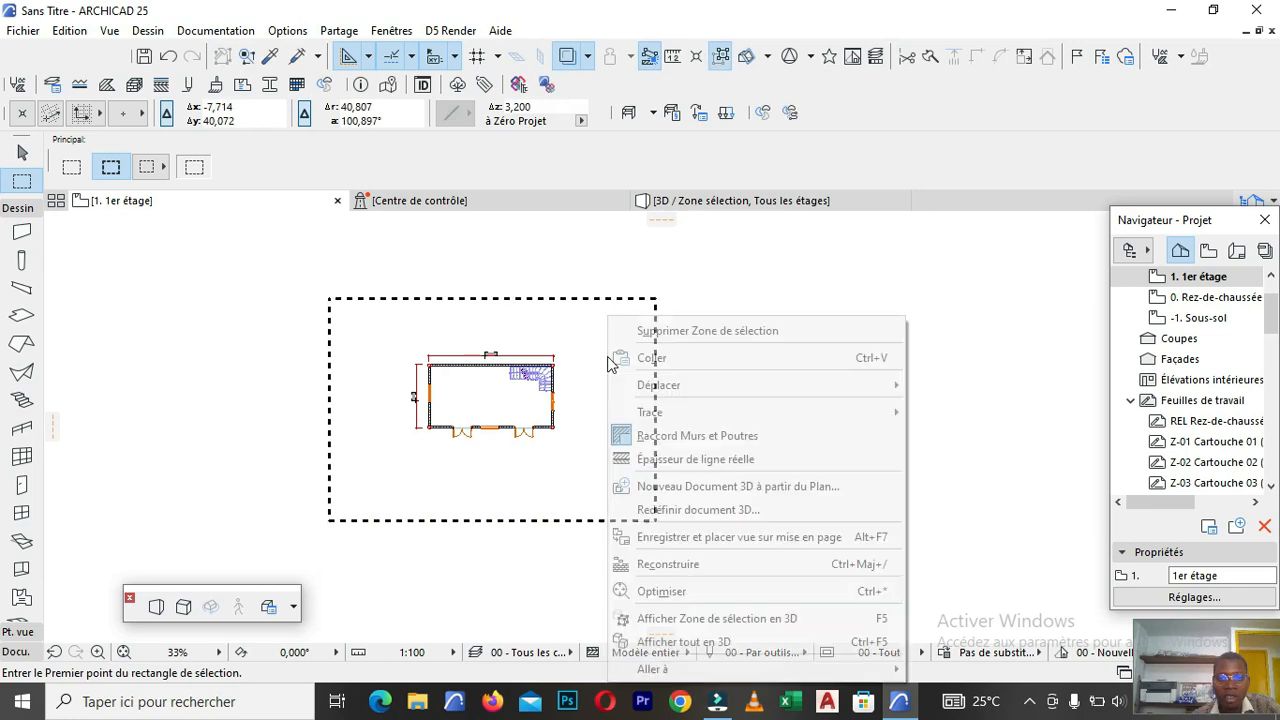
pyautogui.click(727, 623)
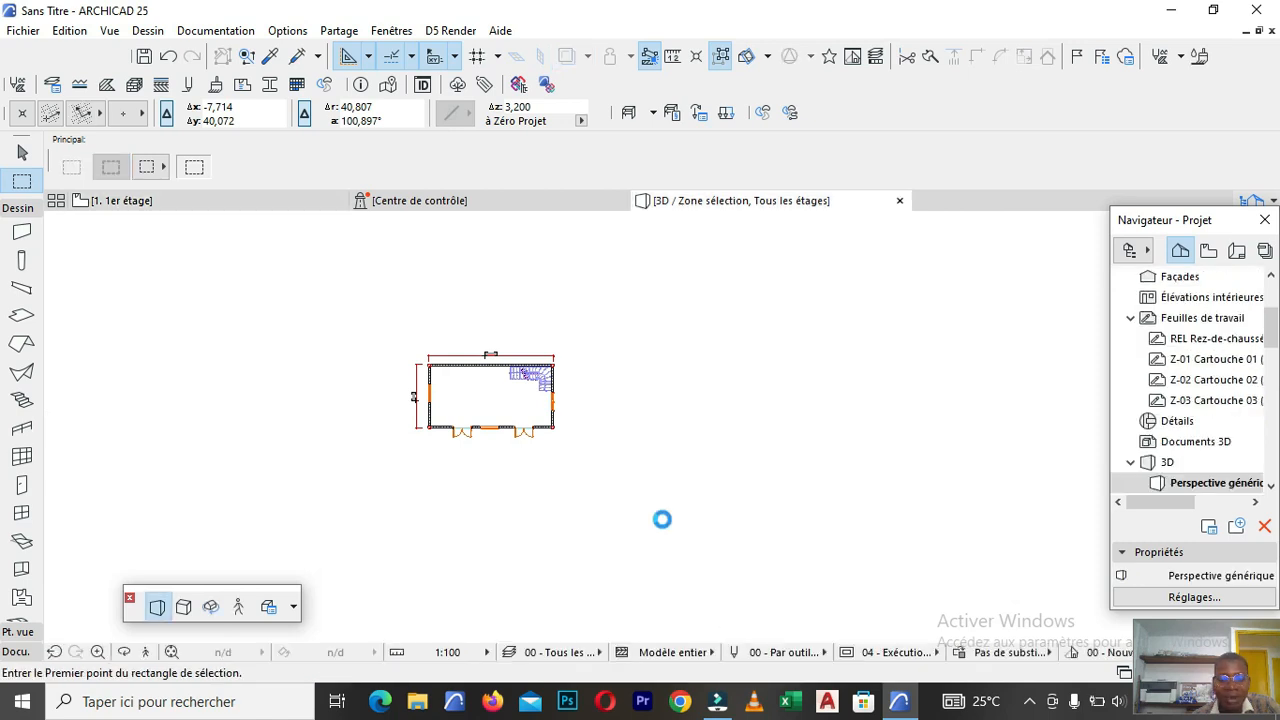
# Examine the two-storey house in 3D, including both staircases and the clearance volume rising above the upper walls.
pyautogui.scroll(3, 493, 445)
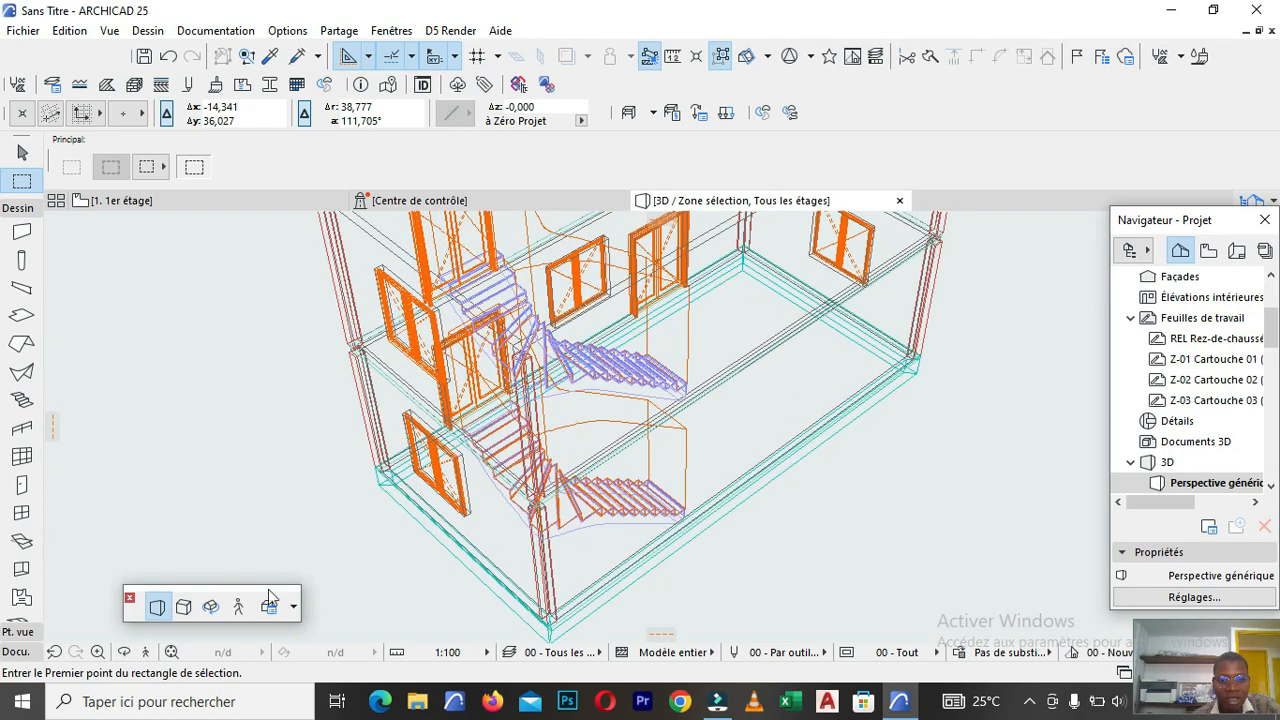
pyautogui.click(124, 652)
pyautogui.moveTo(200, 414); pyautogui.dragTo(773, 331)
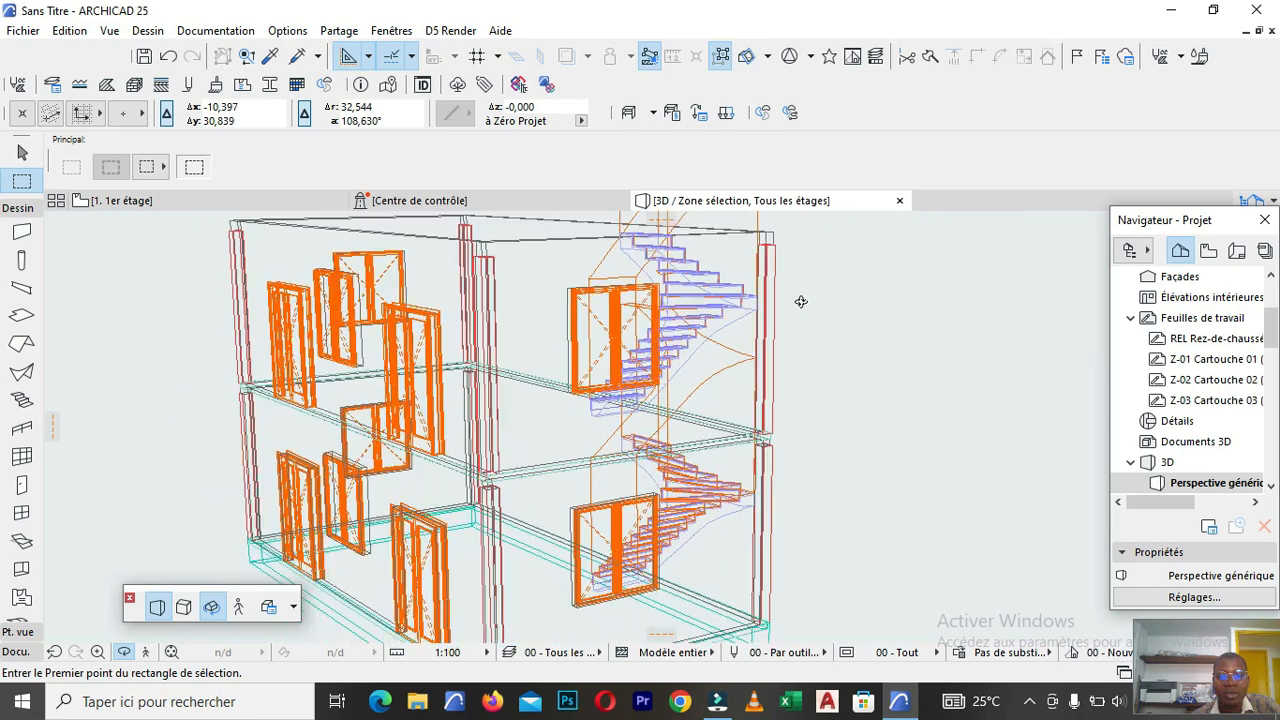
pyautogui.click(800, 311)
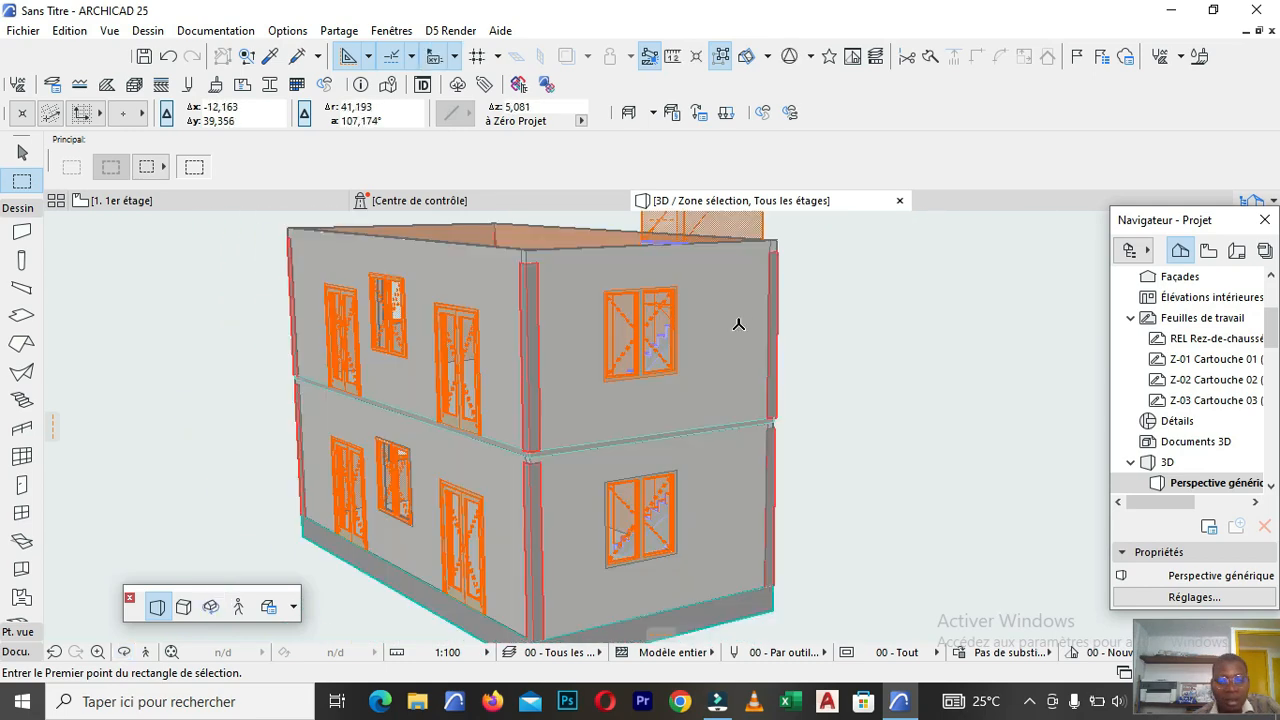
pyautogui.scroll(5, 522, 458)
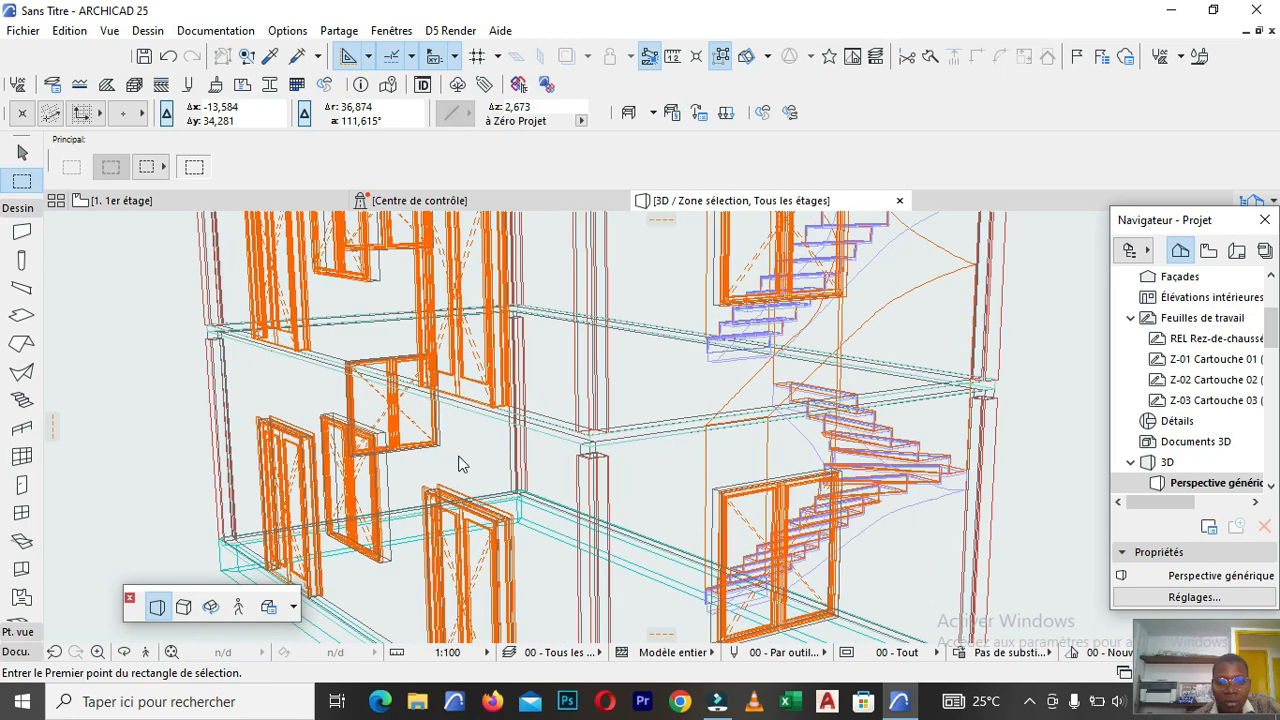
pyautogui.scroll(-6, 470, 447)
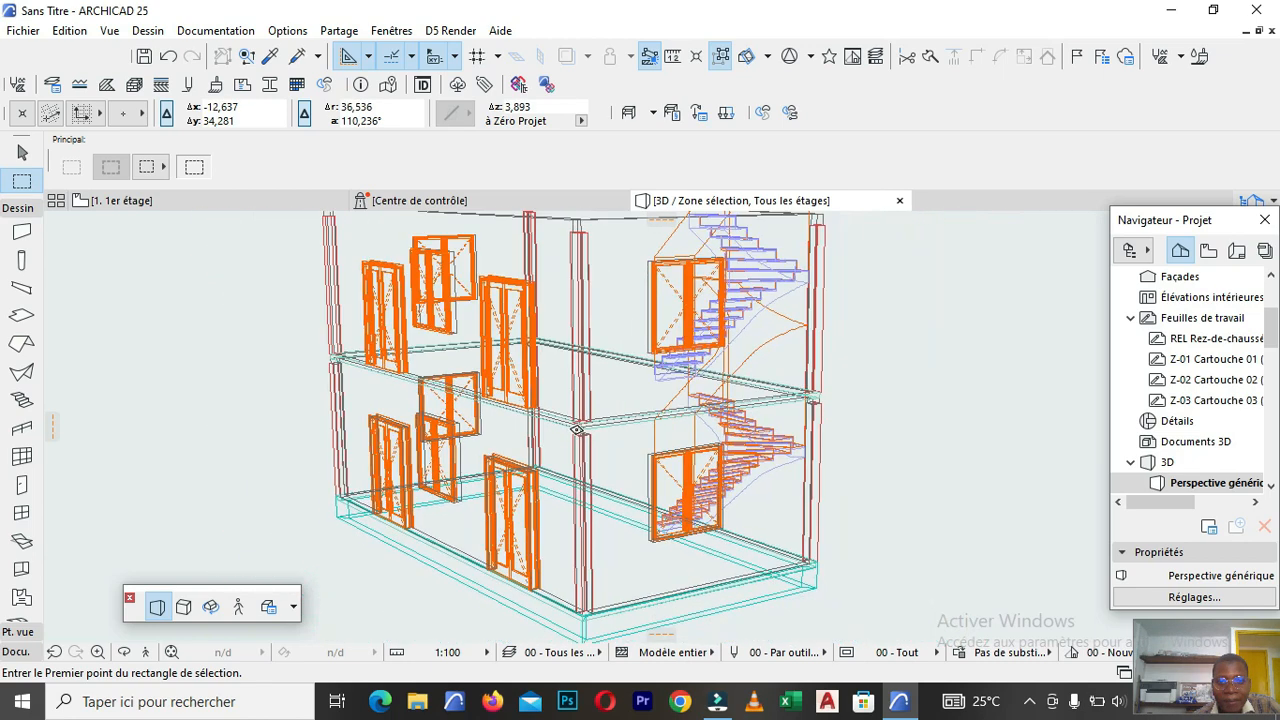
pyautogui.scroll(1, 588, 264)
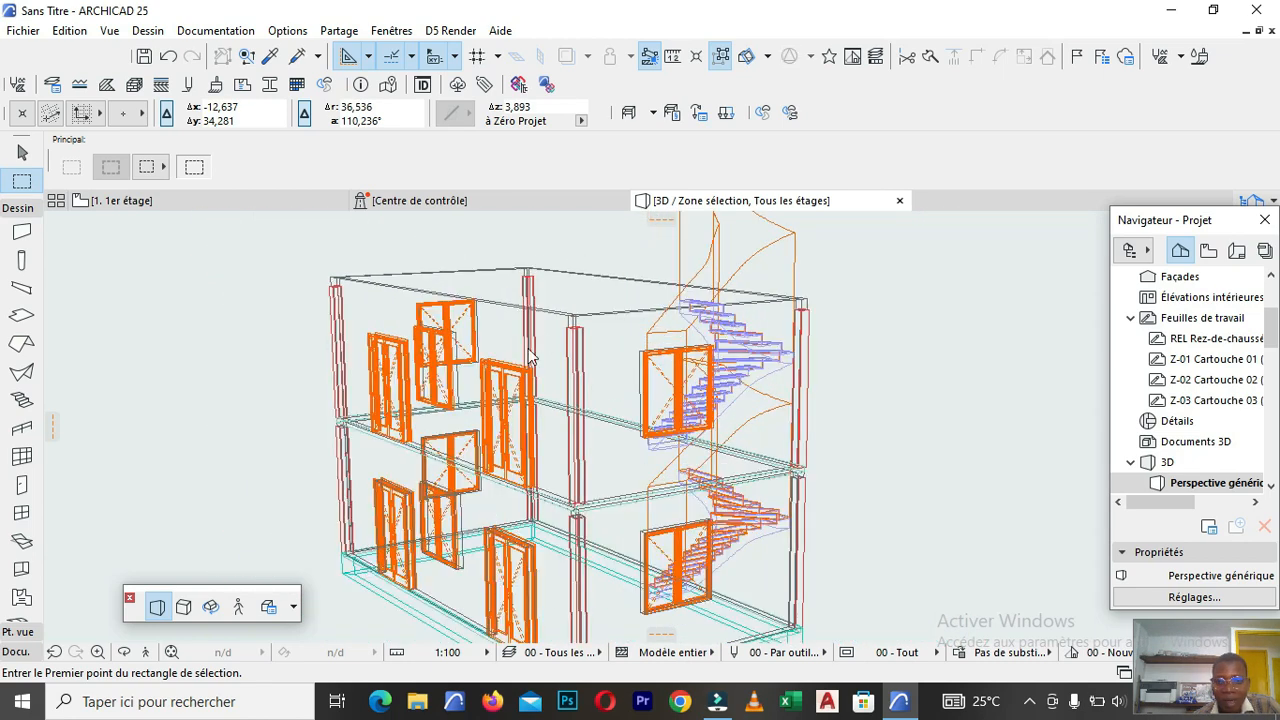
pyautogui.scroll(-2, 506, 331)
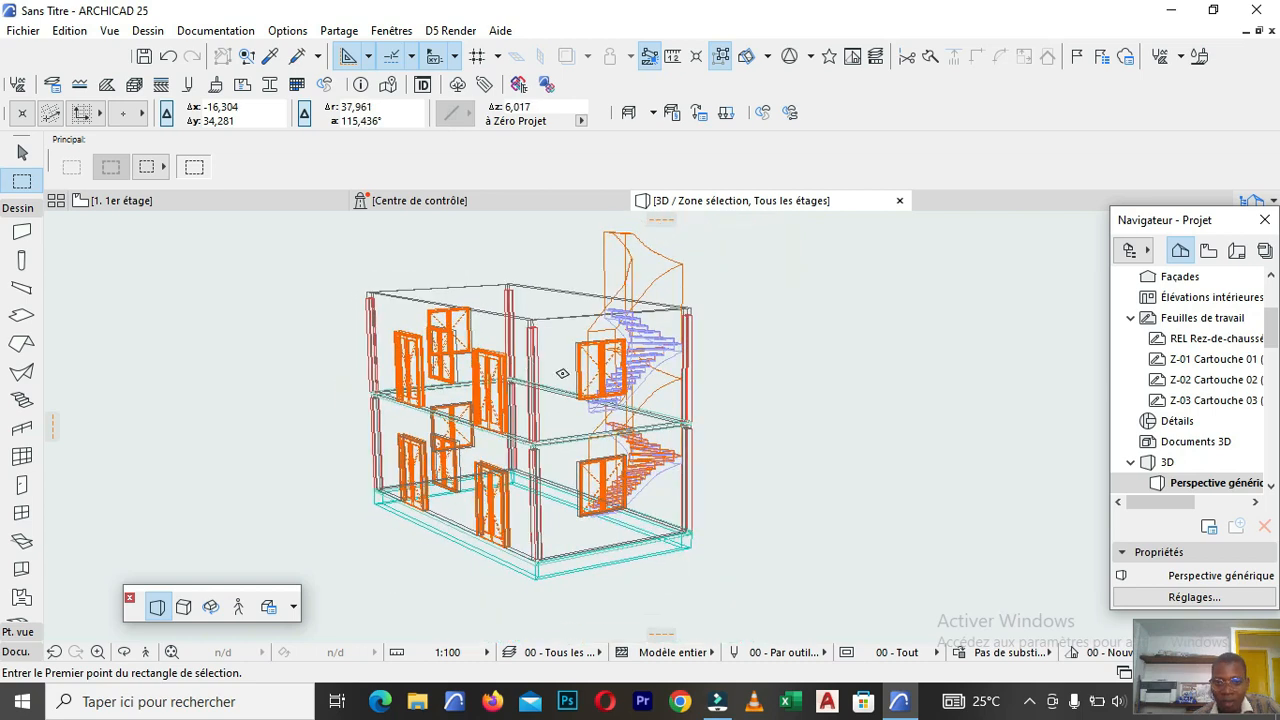
# Select the upper staircase and set the model view options to 04 - Exécution (LOD 300) to hide its clearance volume.
pyautogui.click(635, 285)
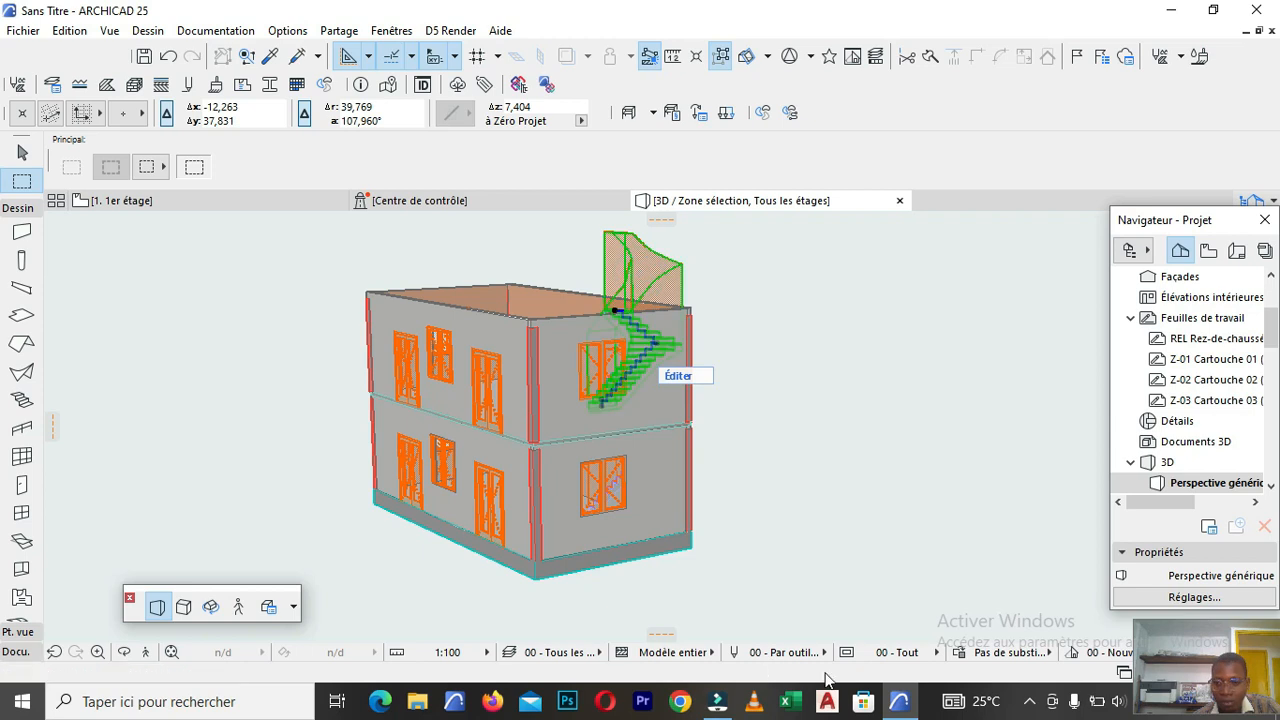
pyautogui.click(937, 652)
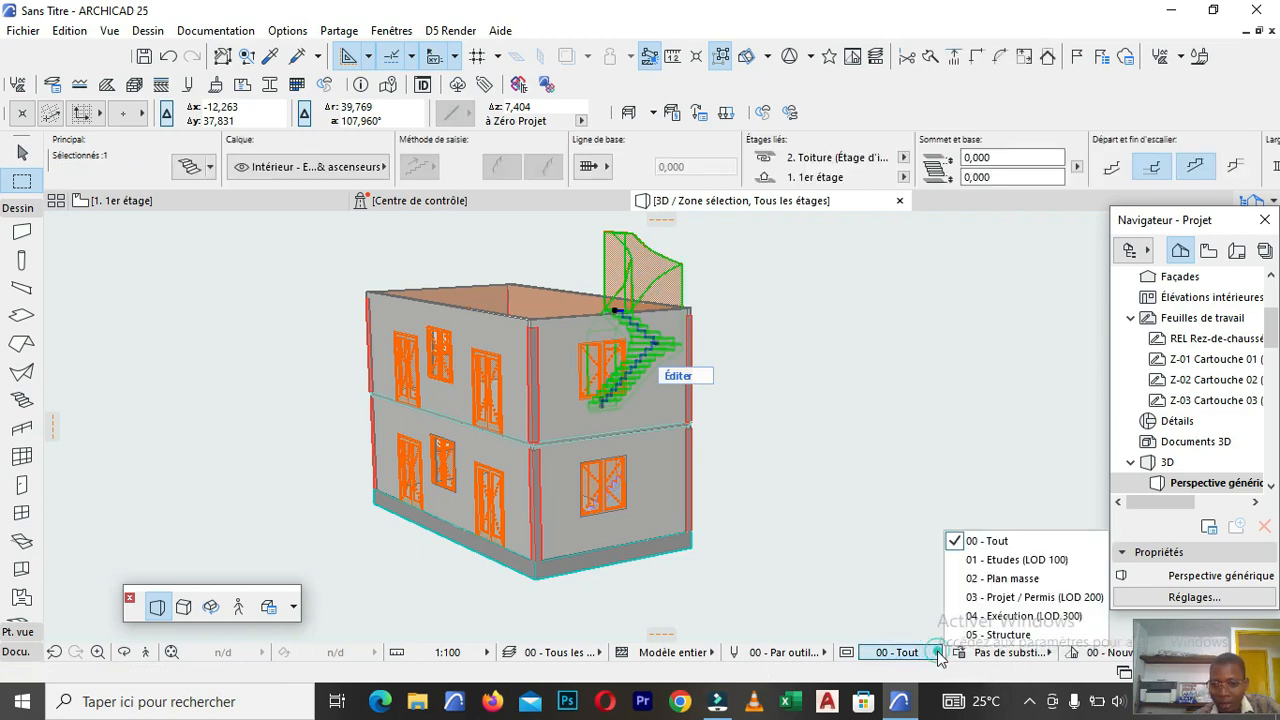
pyautogui.click(1010, 616)
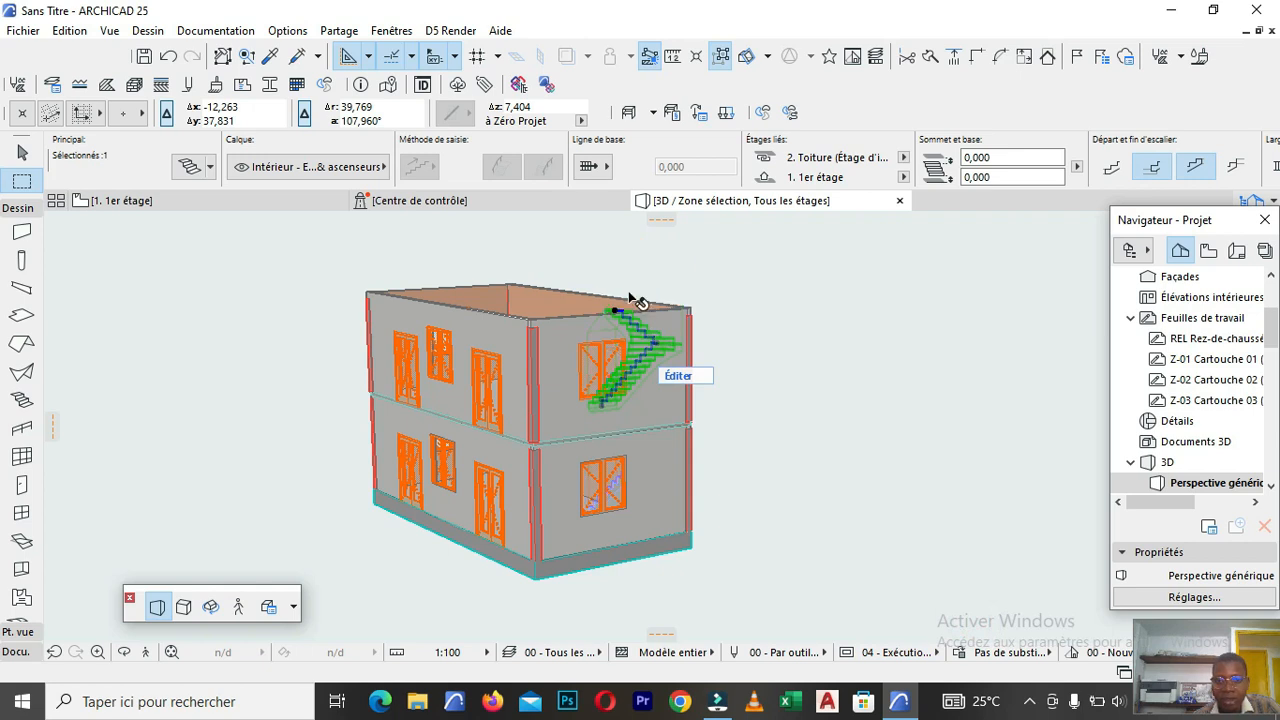
# Examine the upper staircase and both storeys from another angle in 3D, and clear the staircase selection.
pyautogui.scroll(4, 632, 300)
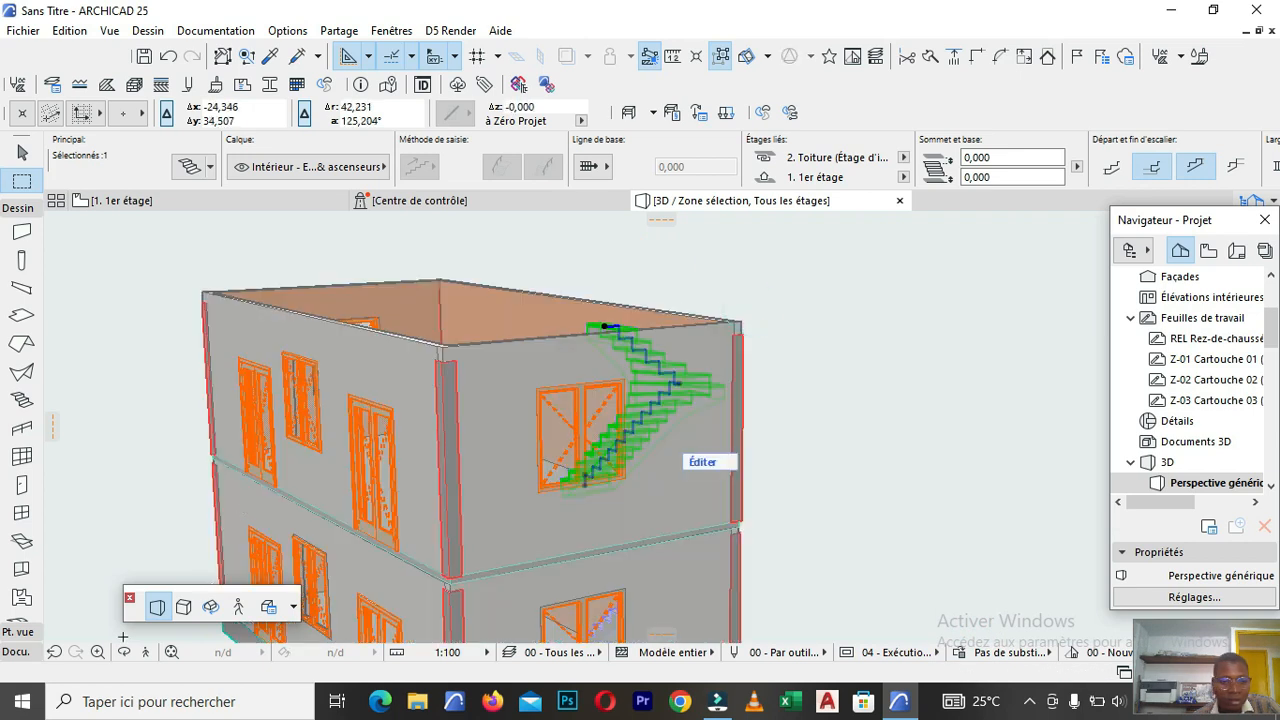
pyautogui.click(123, 652)
pyautogui.moveTo(320, 320); pyautogui.dragTo(573, 423)
pyautogui.scroll(-5, 610, 326)
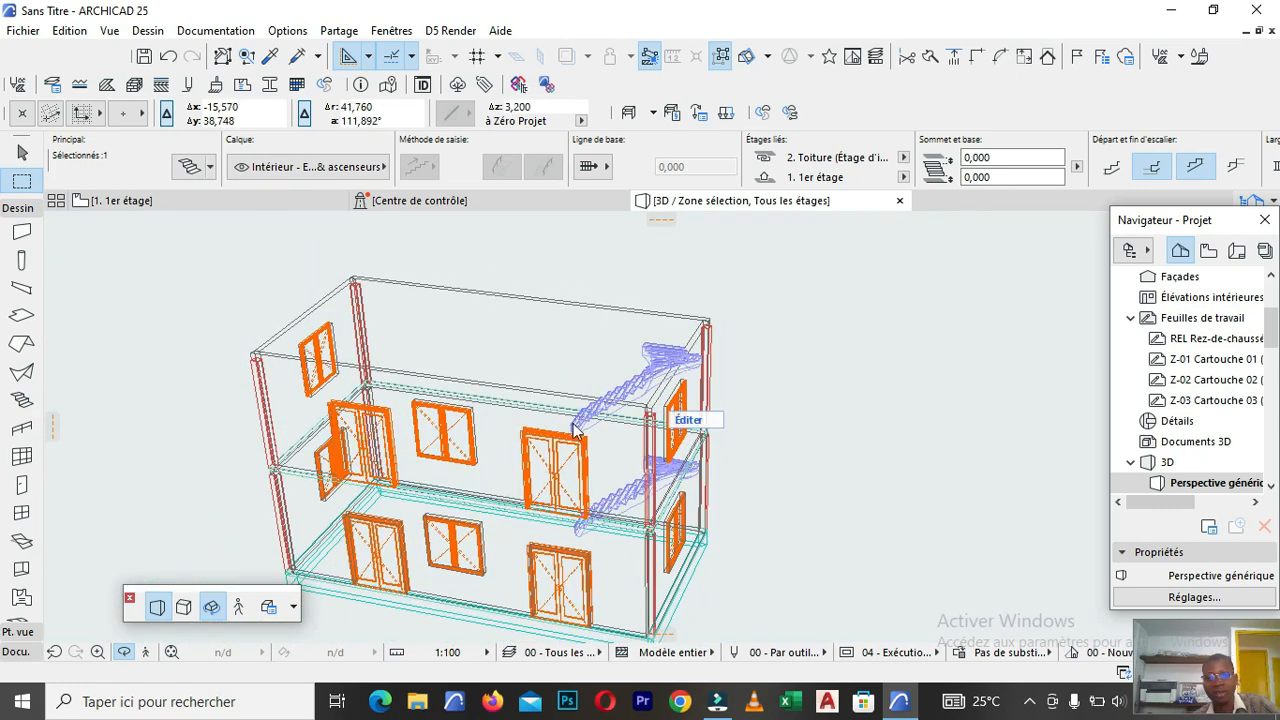
pyautogui.press('Escape')
pyautogui.press('Escape')
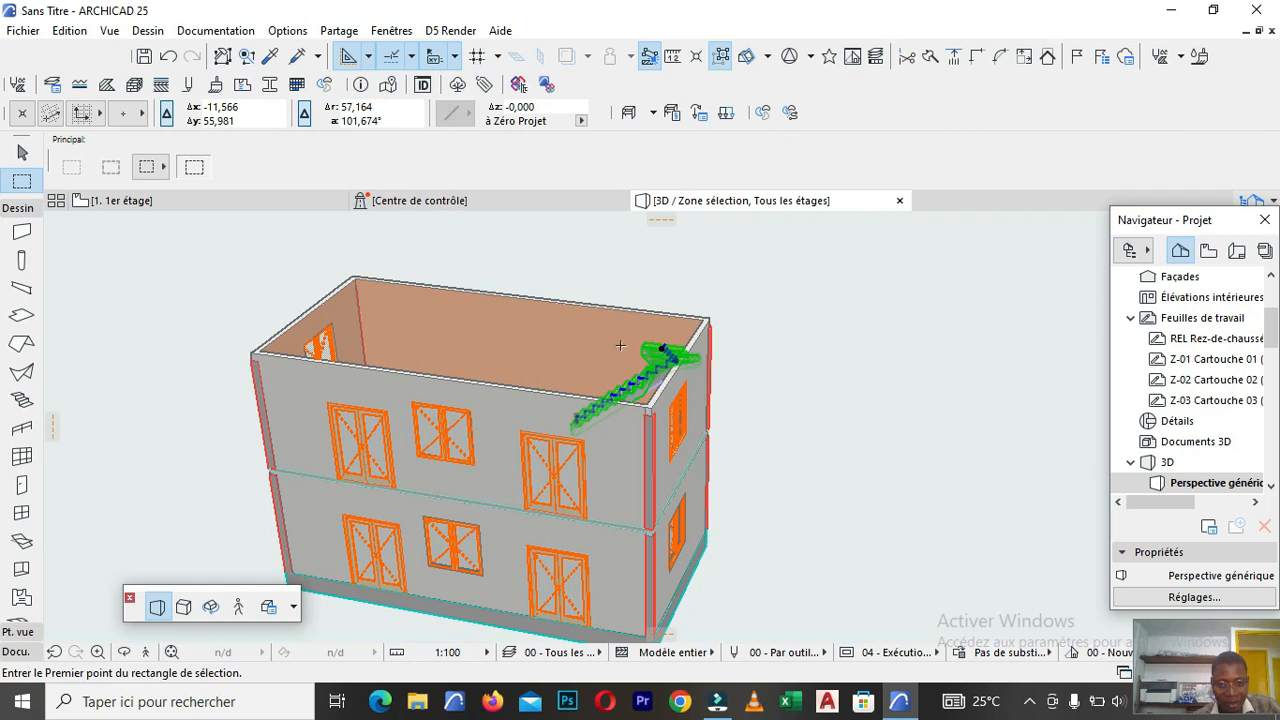
pyautogui.scroll(-3, 585, 326)
pyautogui.scroll(-1, 578, 380)
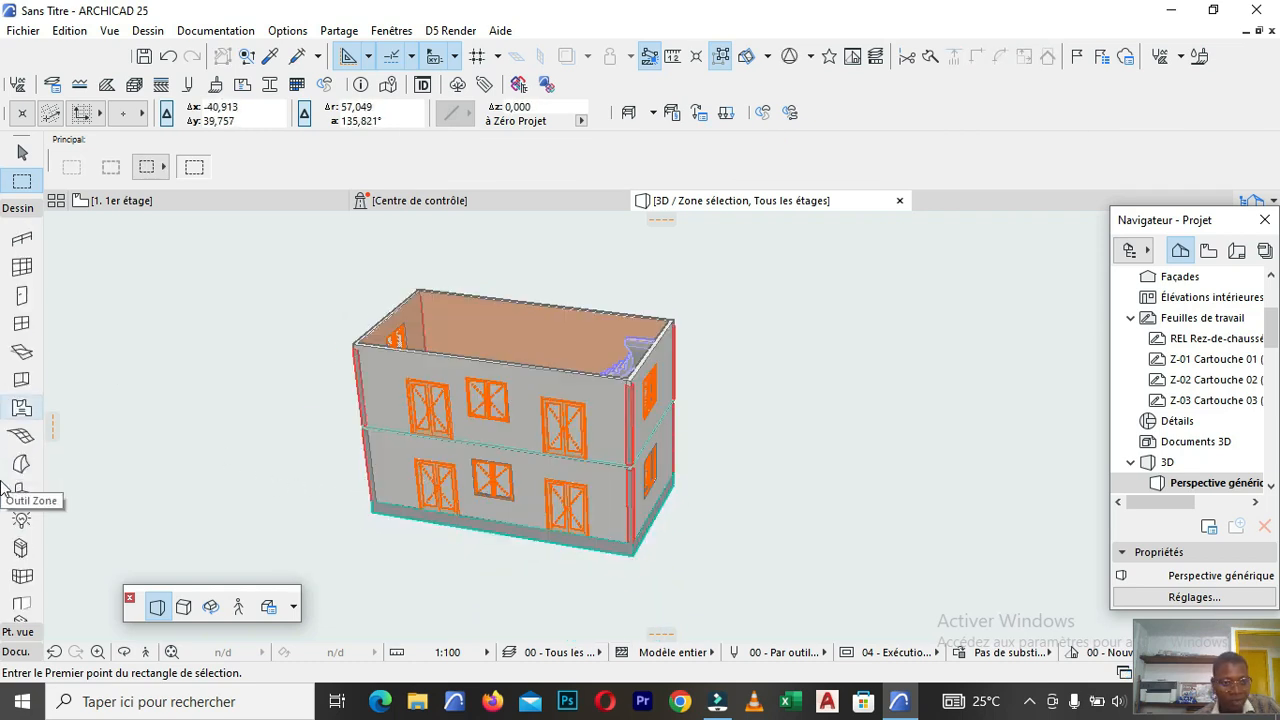
# Cut four 0,300 x 0,300 rectangular openings in the first-floor front wall: near its window-side end, above both doors and above the window.
pyautogui.scroll(-3, 14, 481)
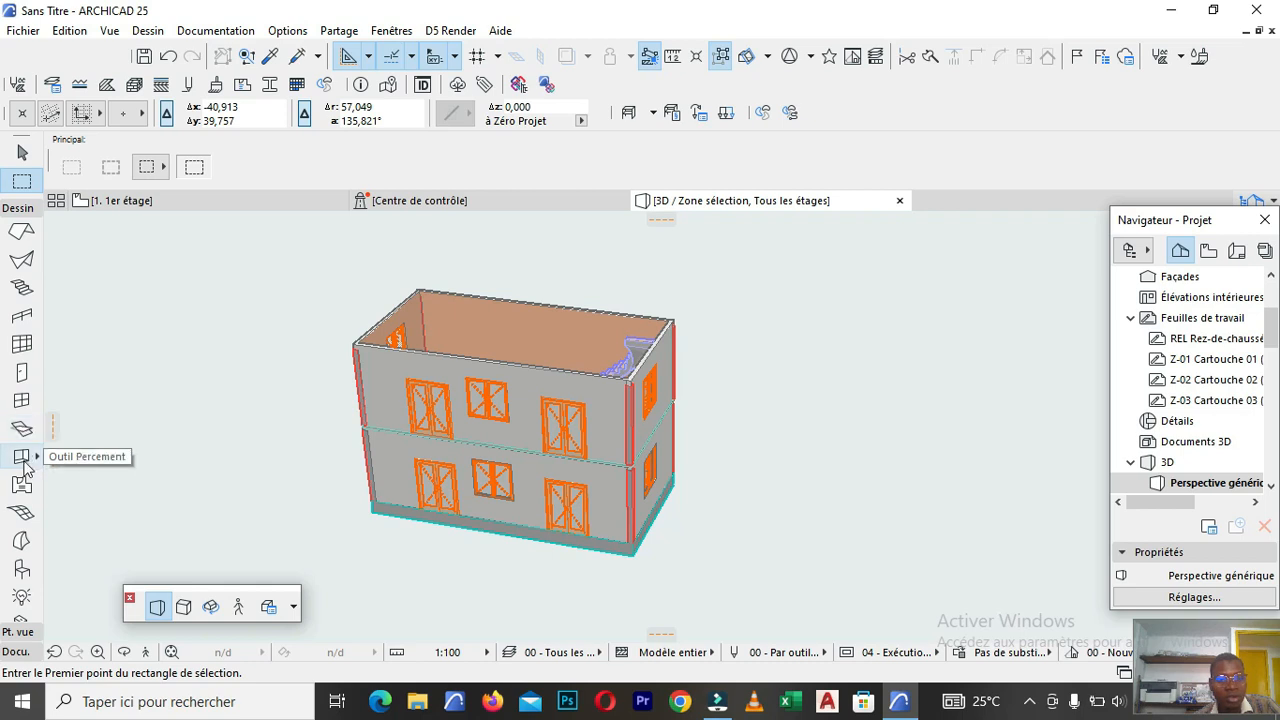
pyautogui.click(22, 457)
pyautogui.scroll(5, 449, 390)
pyautogui.scroll(5, 226, 300)
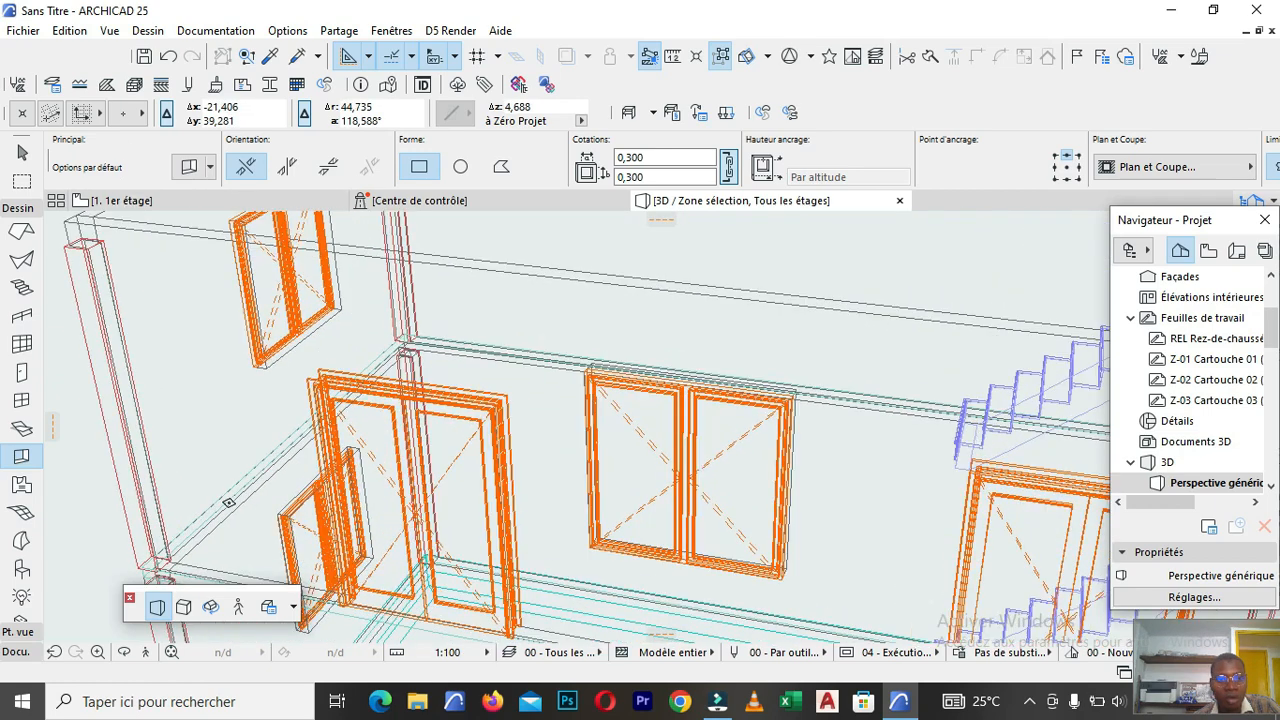
pyautogui.moveTo(229, 503); pyautogui.dragTo(198, 627, button='middle')
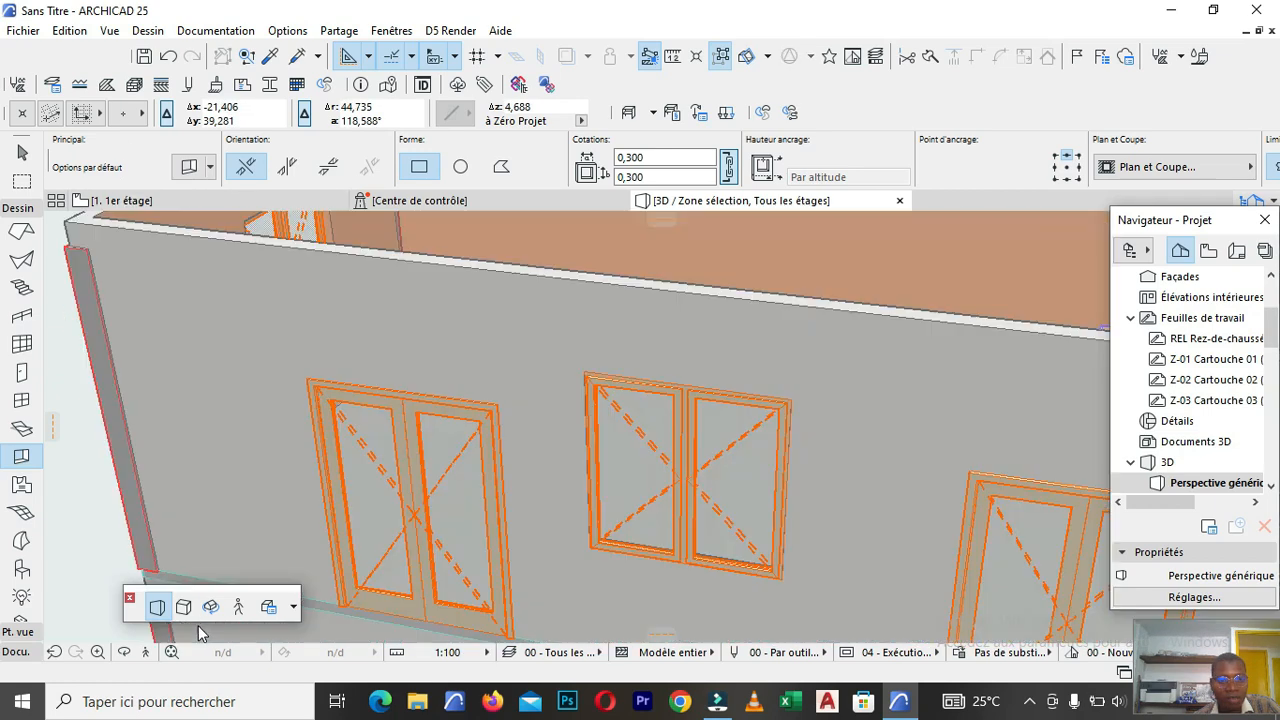
pyautogui.click(126, 651)
pyautogui.moveTo(186, 488); pyautogui.dragTo(320, 421)
pyautogui.moveTo(554, 403); pyautogui.dragTo(301, 458)
pyautogui.hotkey('ctrl', 'a')
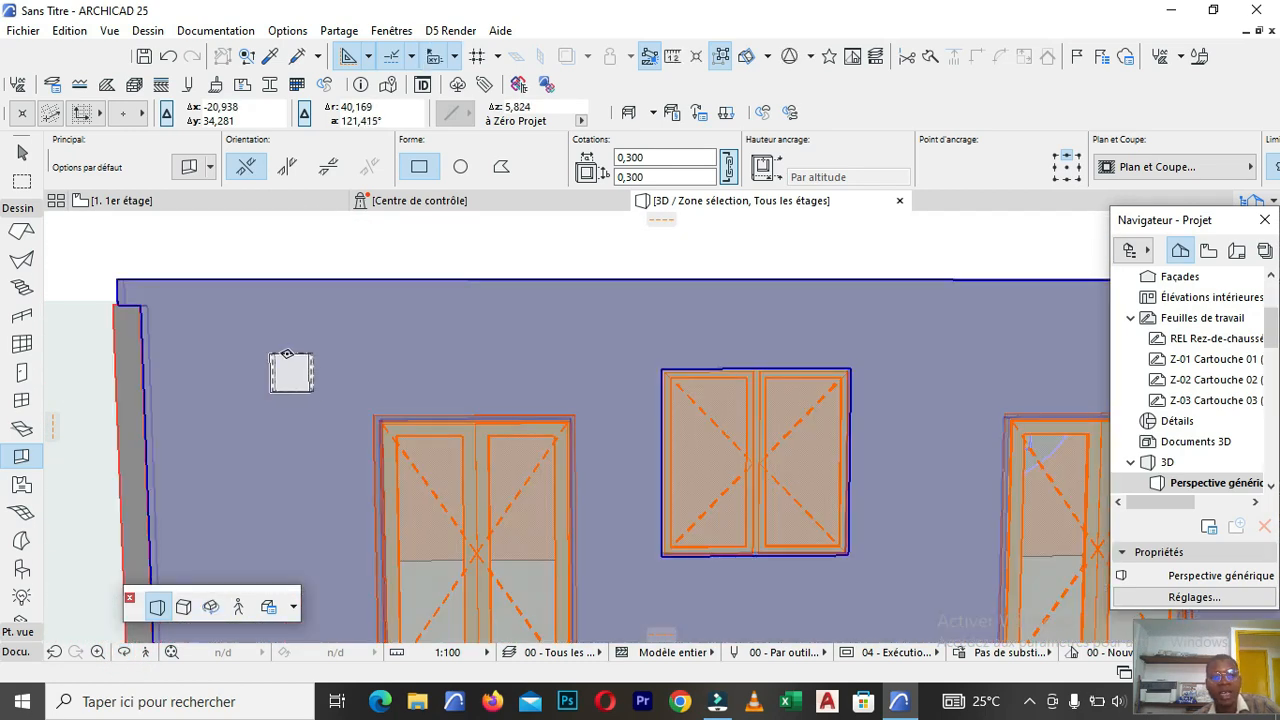
pyautogui.click(285, 353)
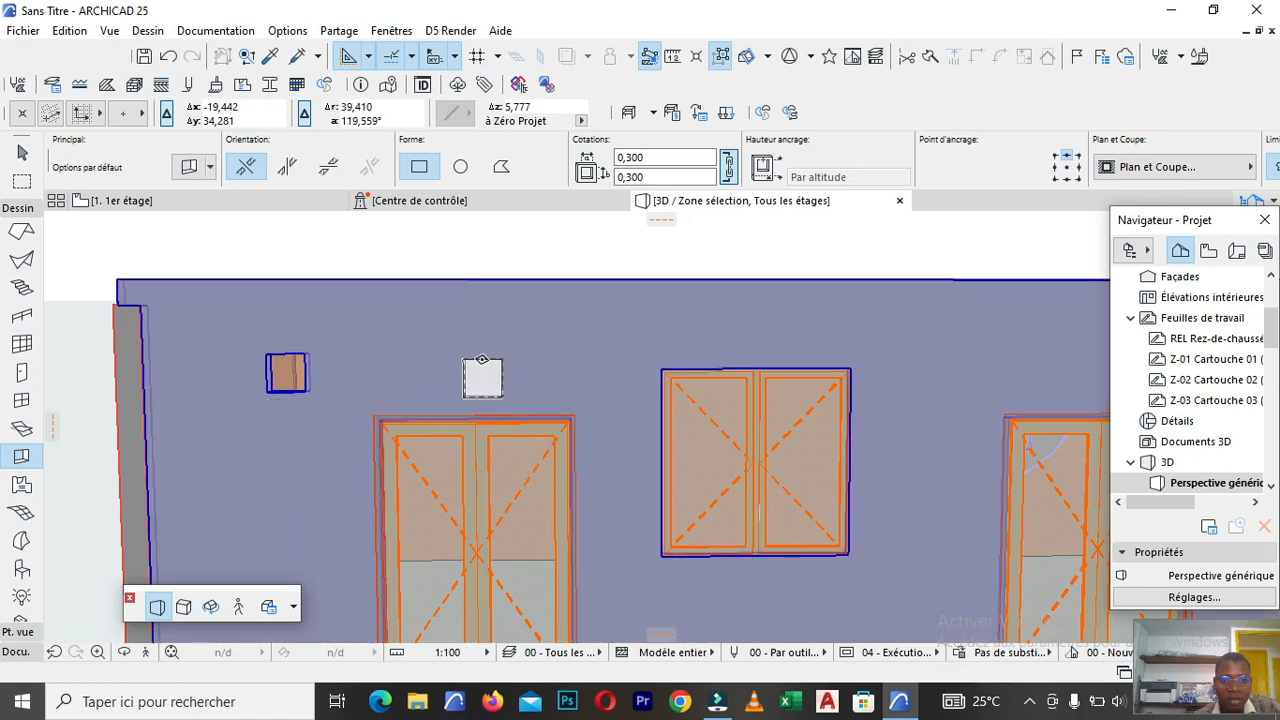
pyautogui.click(480, 356)
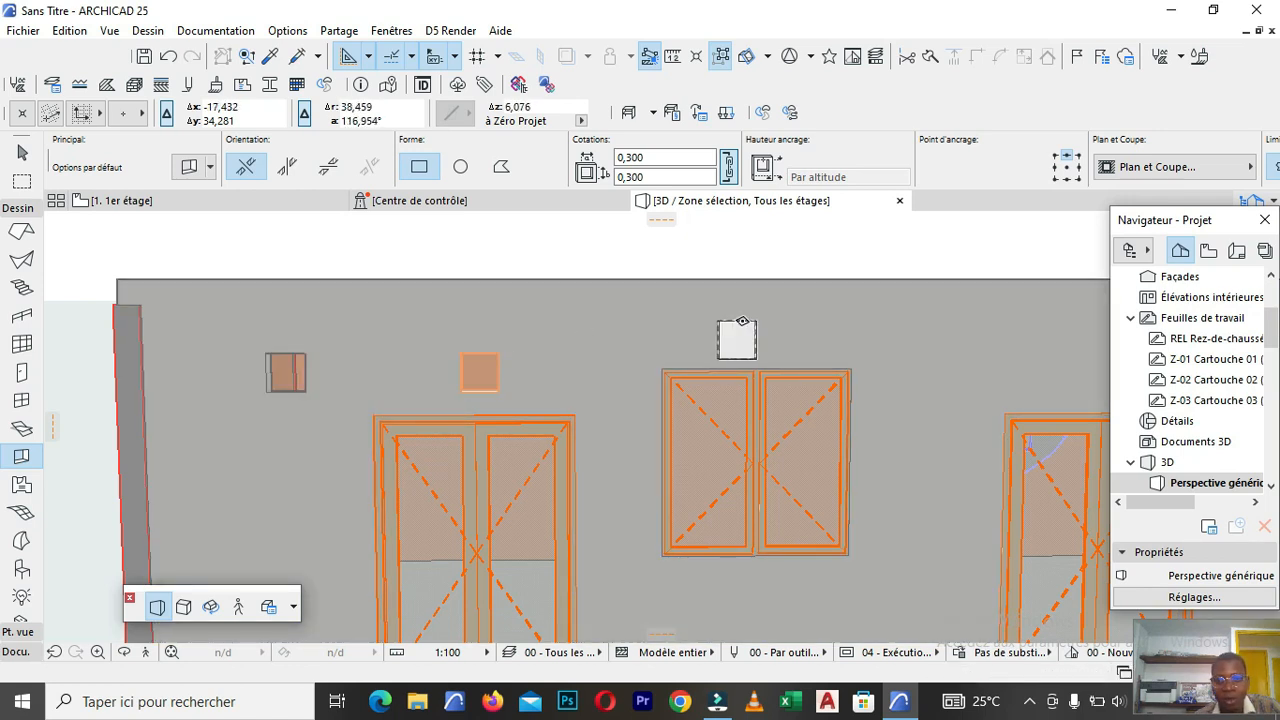
pyautogui.scroll(-3, 267, 458)
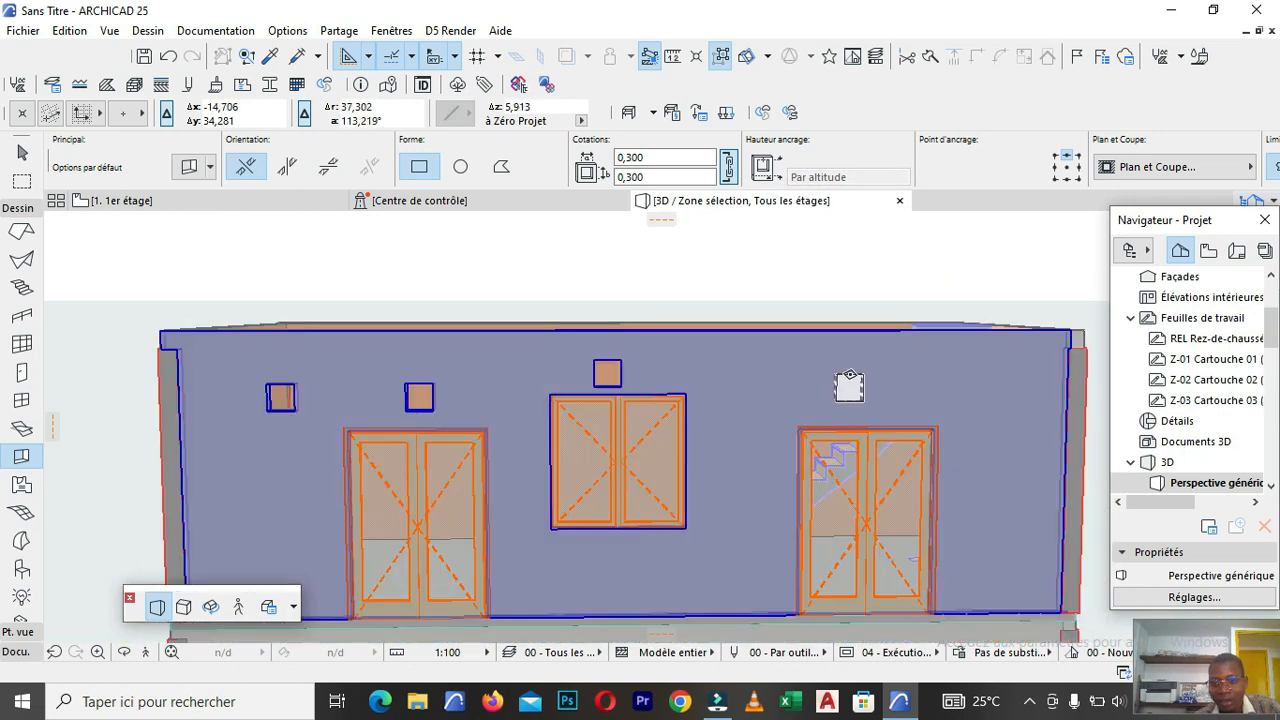
pyautogui.click(432, 435)
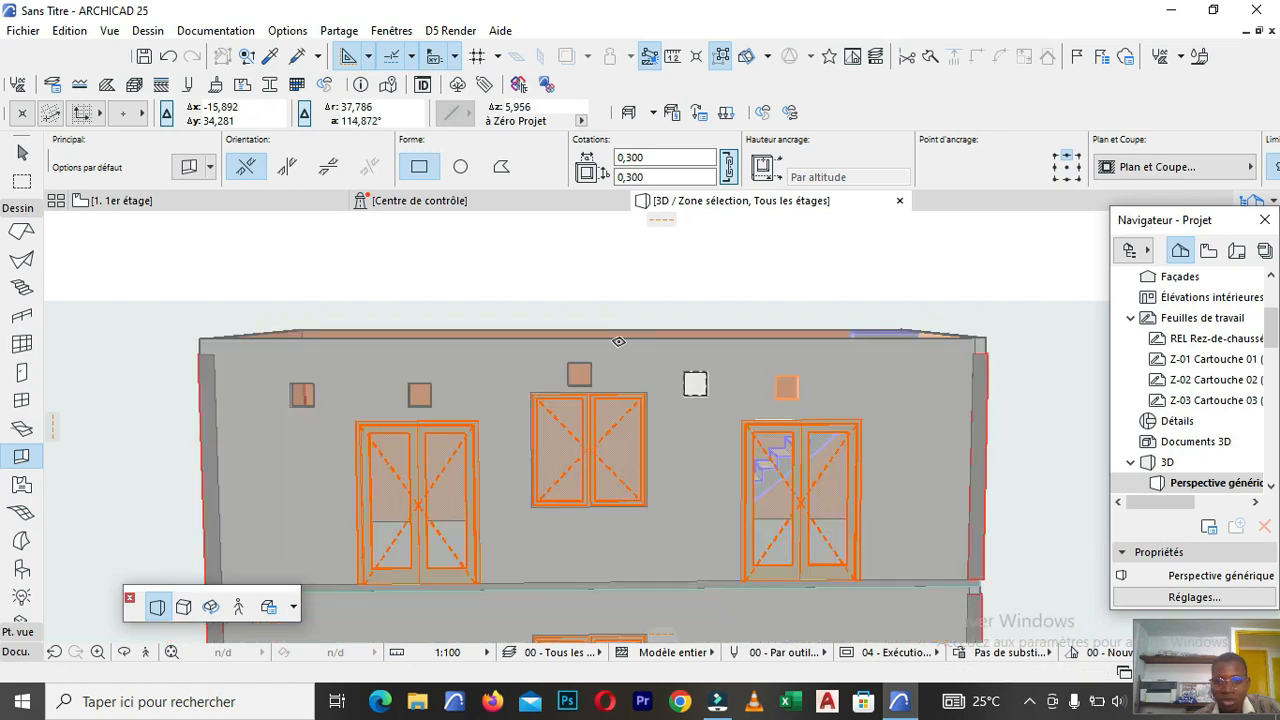
# Cut a freehand polygonal opening in the first-floor front wall, between the corner column and the nearest door.
pyautogui.click(501, 166)
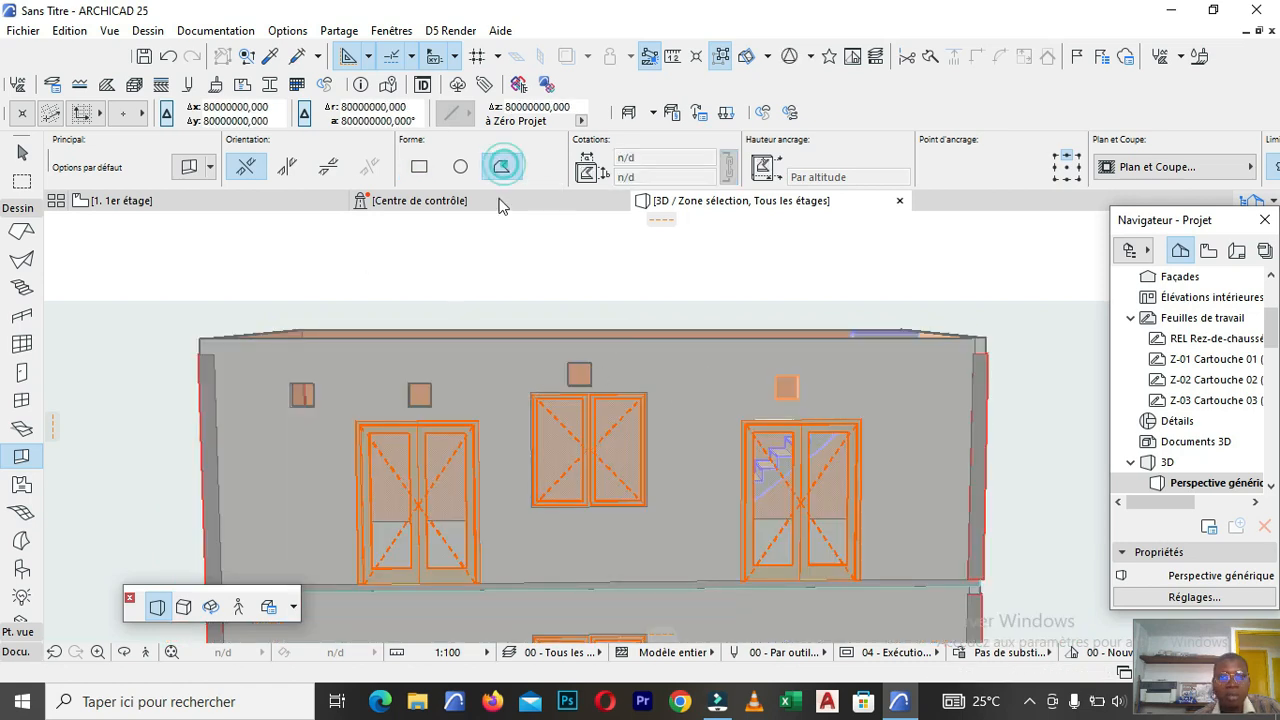
pyautogui.scroll(5, 521, 404)
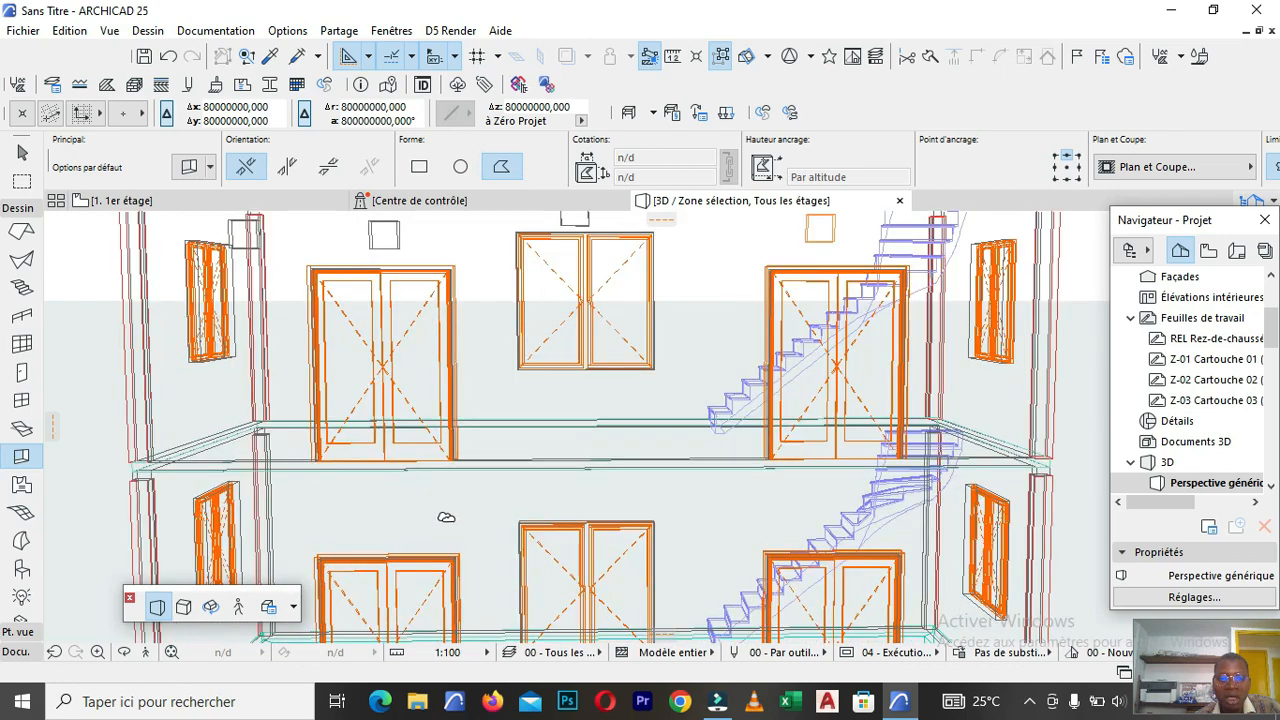
pyautogui.scroll(-5, 443, 517)
pyautogui.scroll(6, 357, 423)
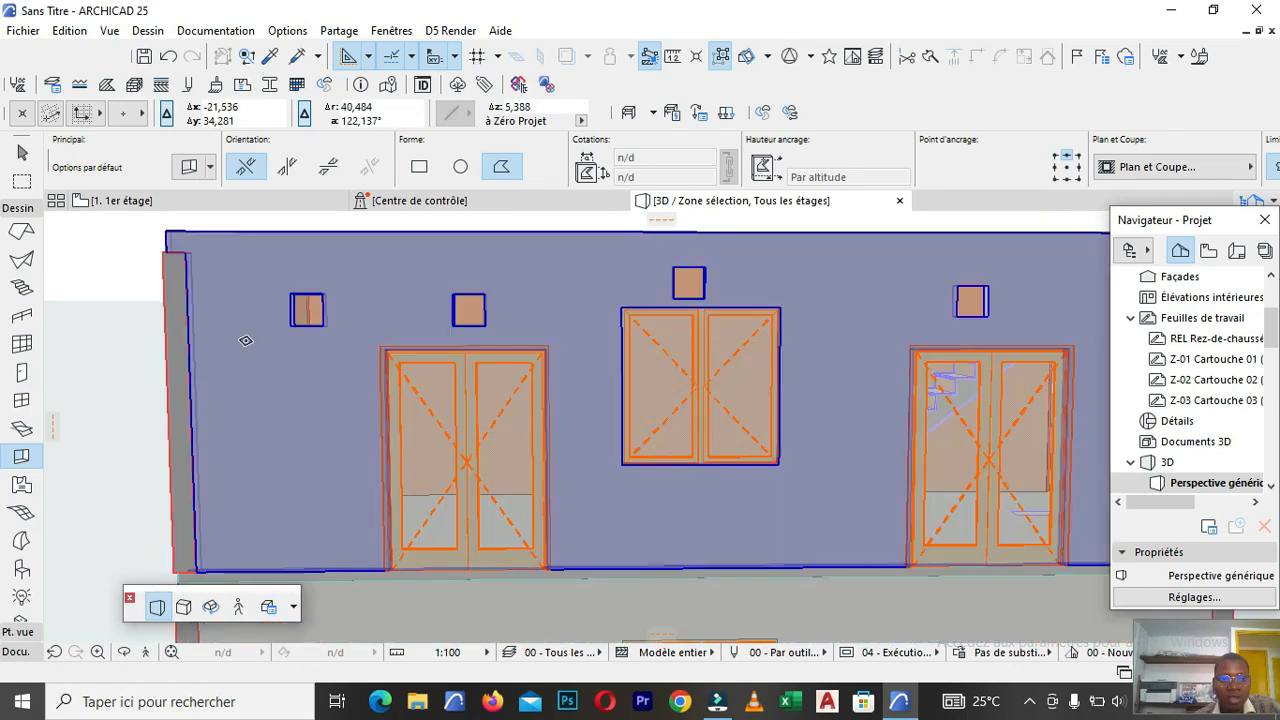
pyautogui.click(245, 340)
pyautogui.click(325, 423)
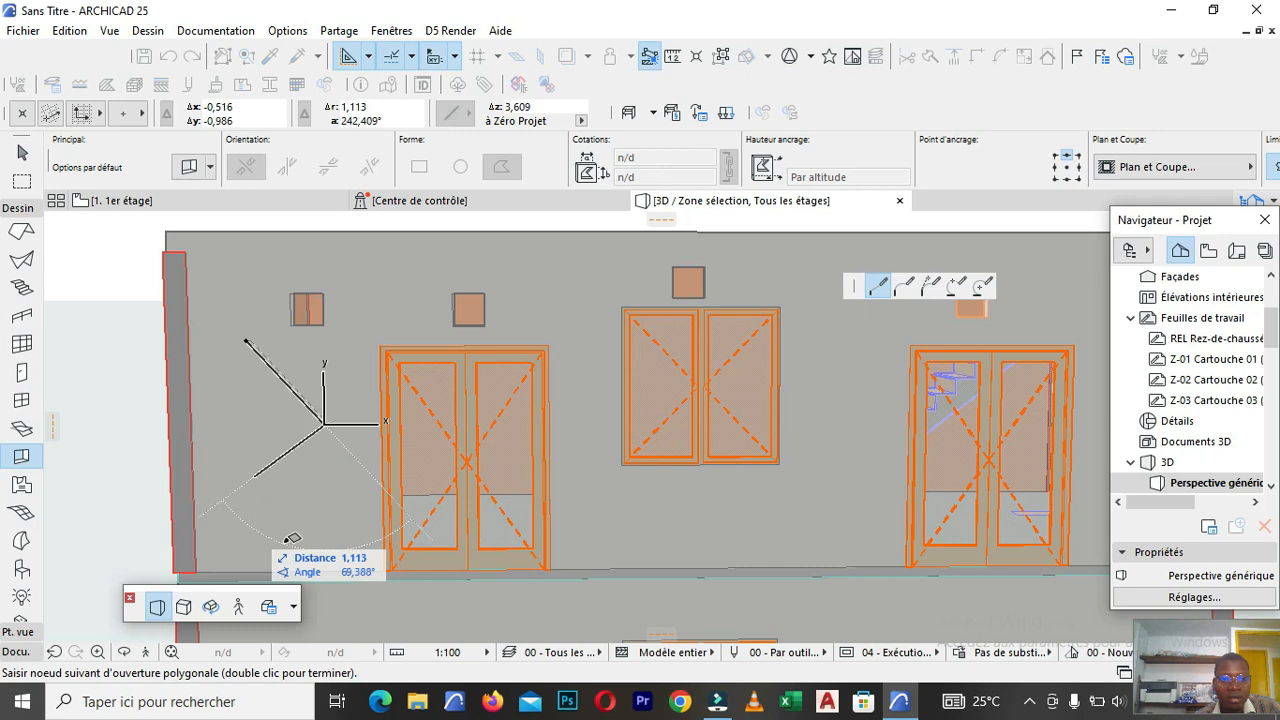
pyautogui.click(250, 518)
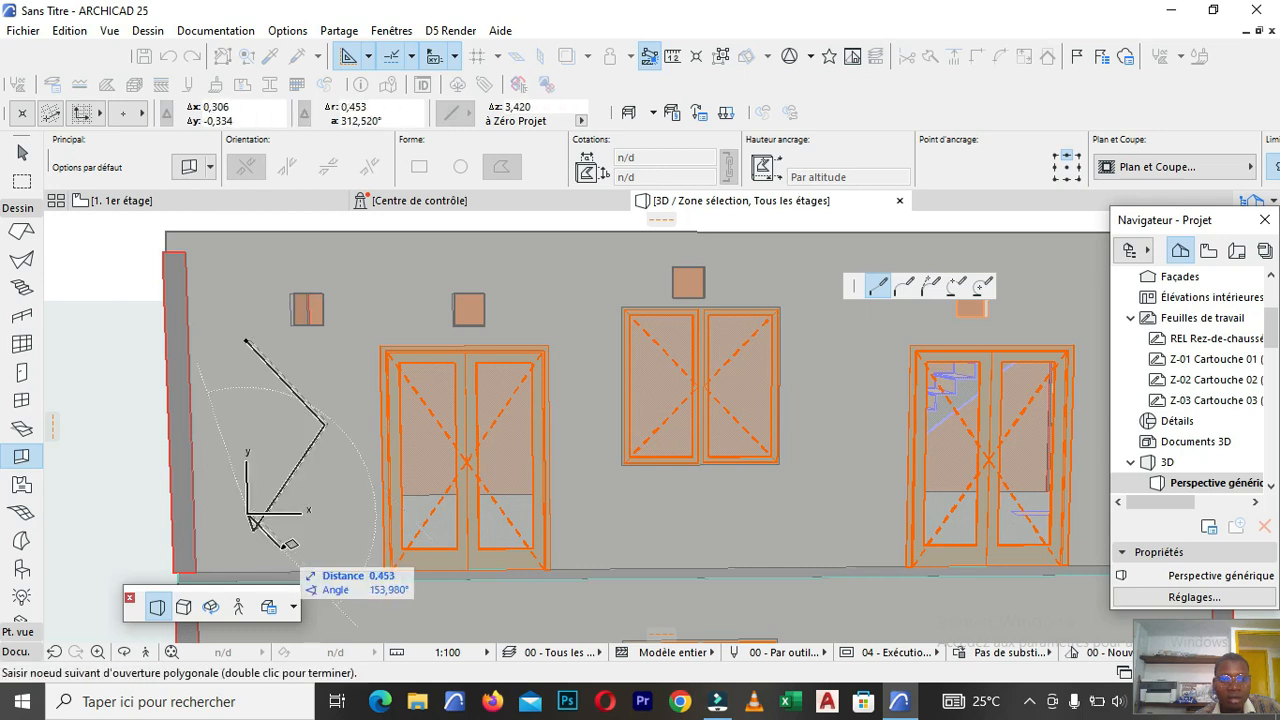
pyautogui.click(281, 545)
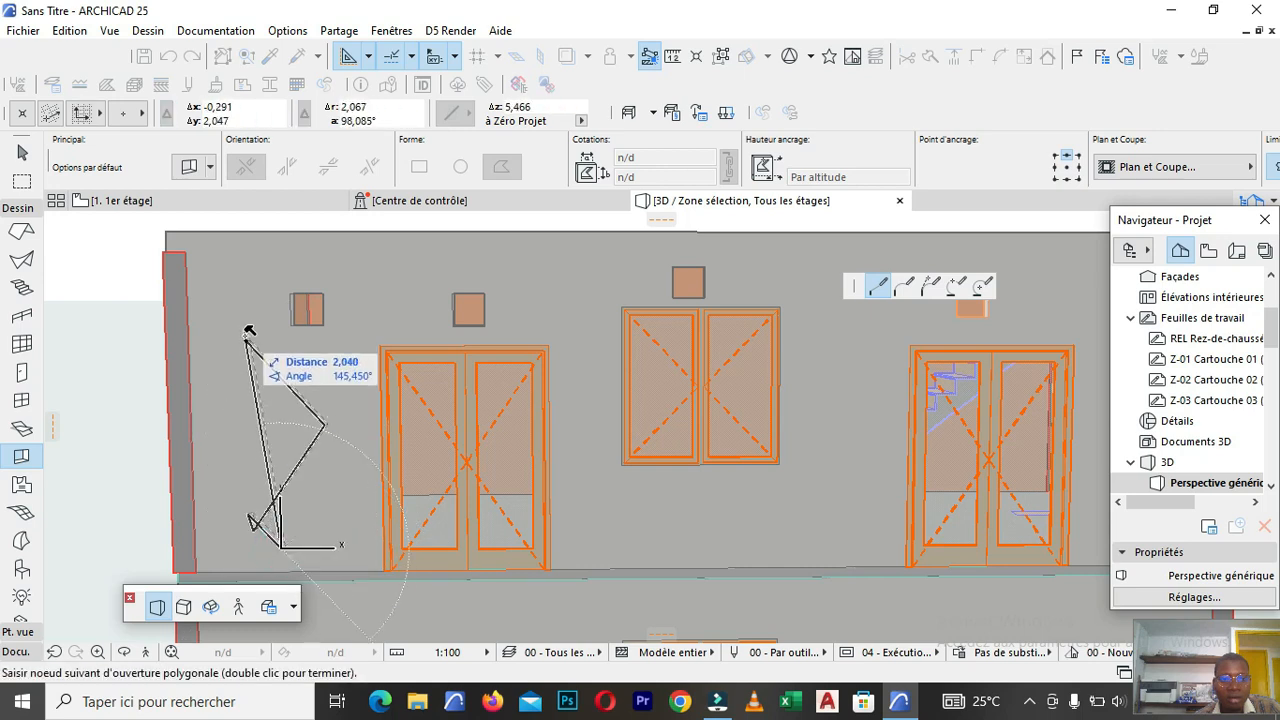
pyautogui.click(249, 332)
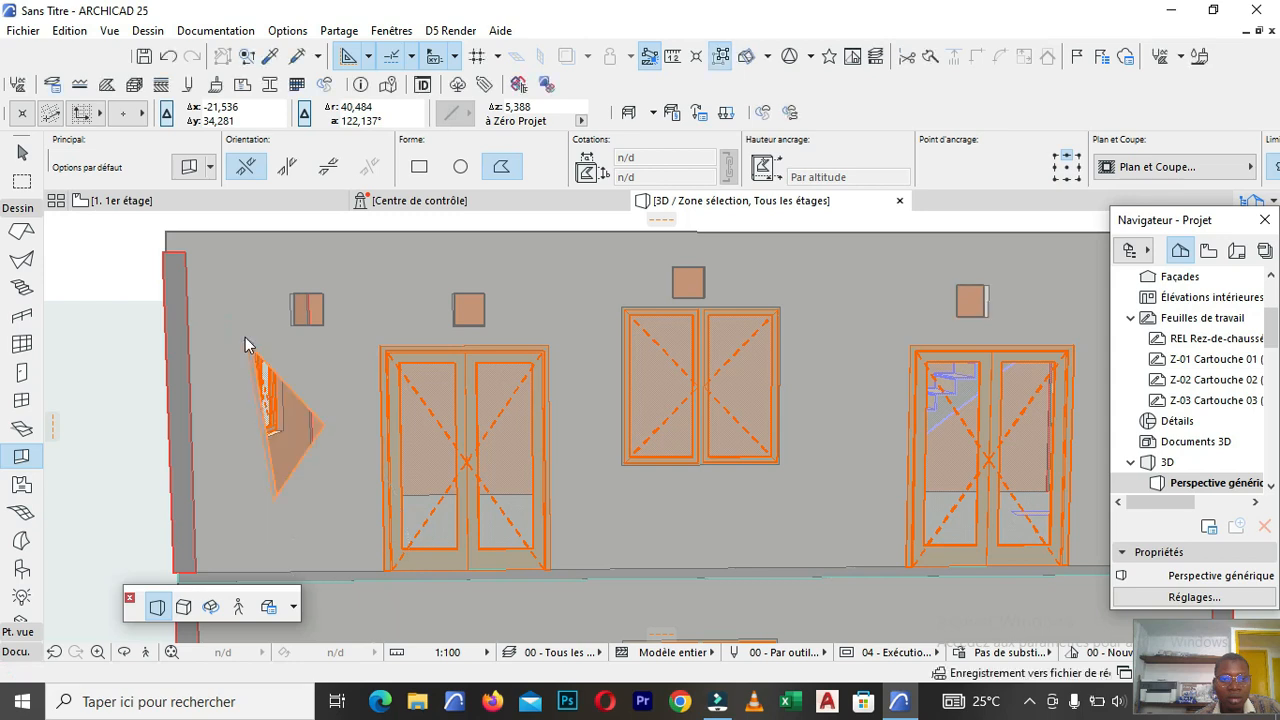
pyautogui.scroll(2, 237, 440)
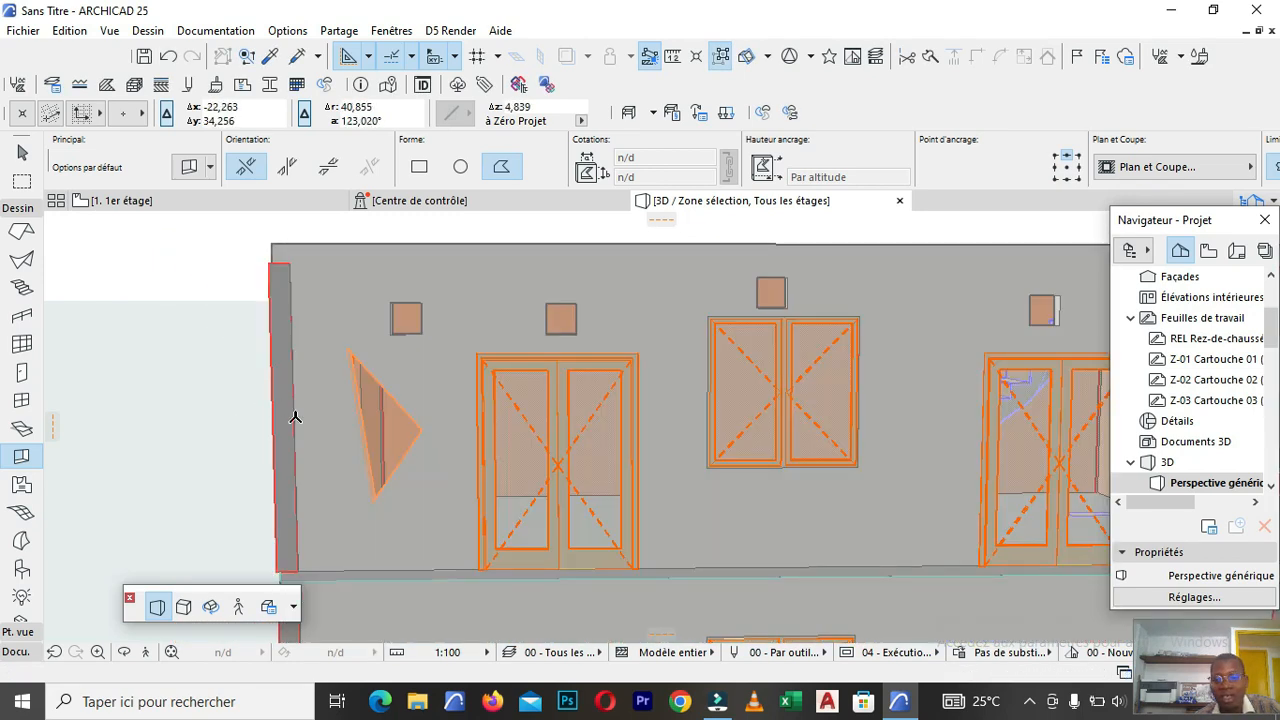
pyautogui.scroll(-2, 384, 451)
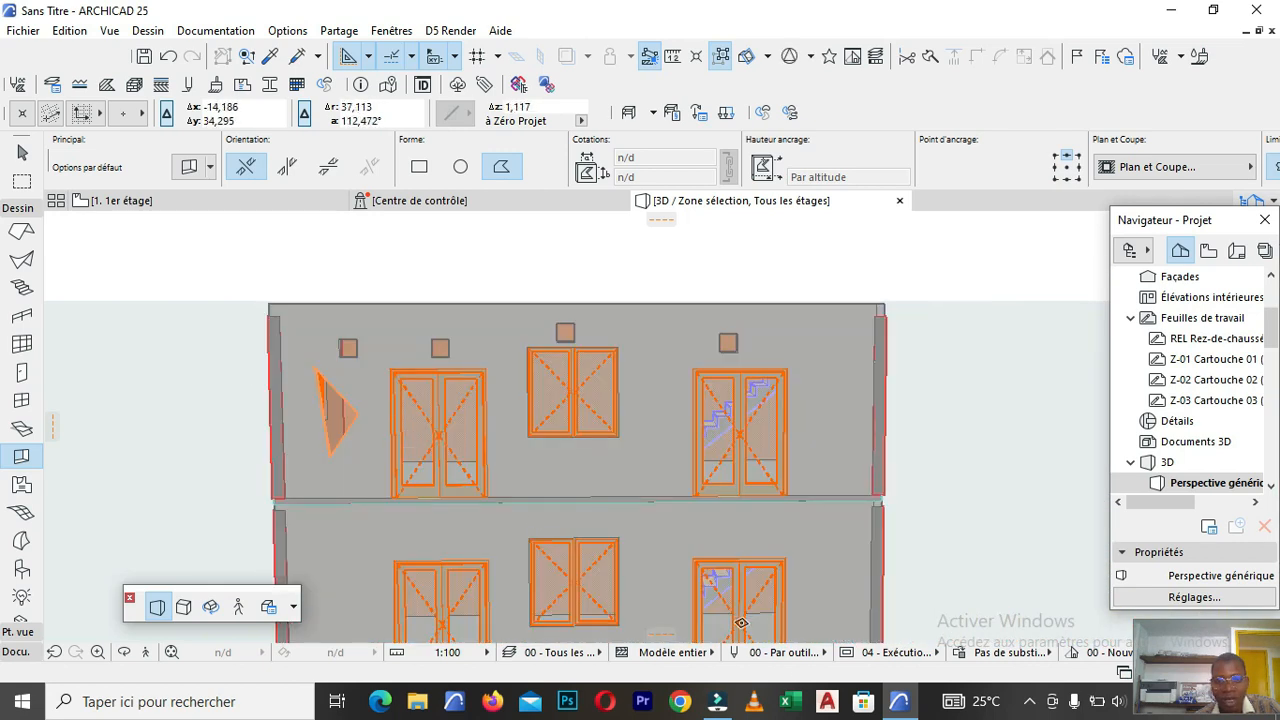
pyautogui.scroll(3, 521, 430)
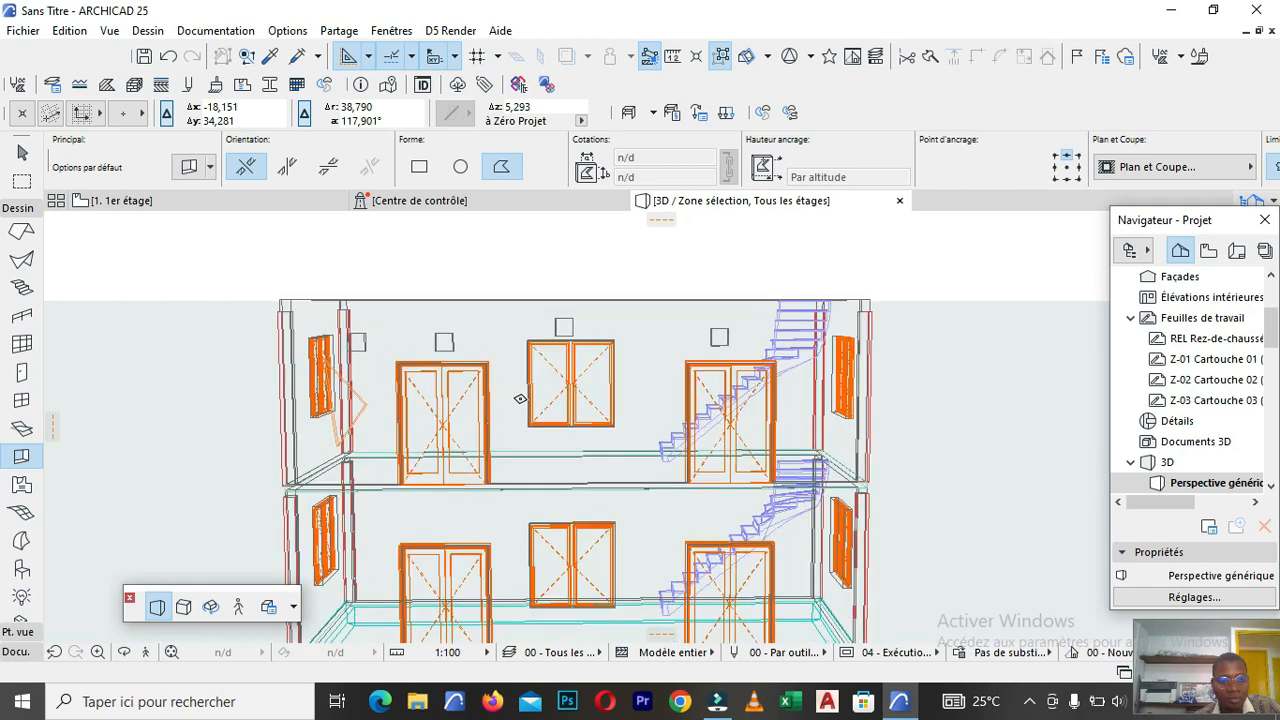
# Open the 1er étage plan, review the Zone tool's default name, position and plan settings, and accept them.
pyautogui.click(24, 487)
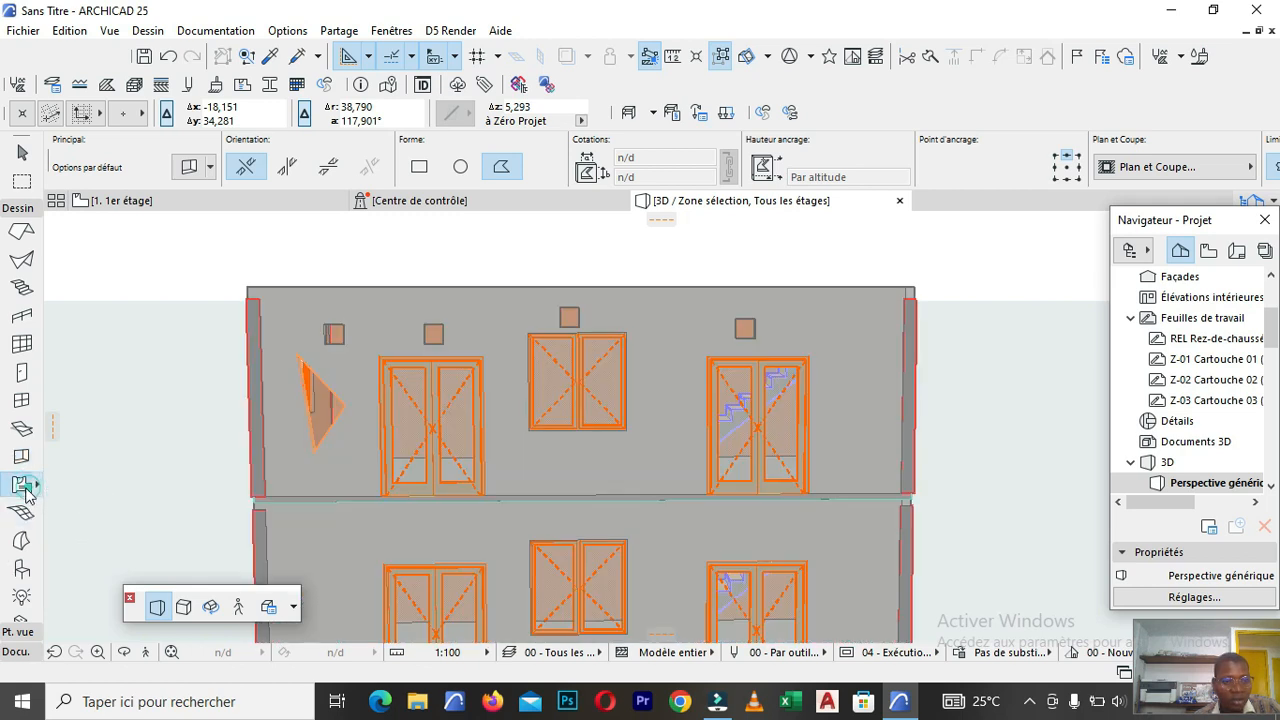
pyautogui.click(140, 200)
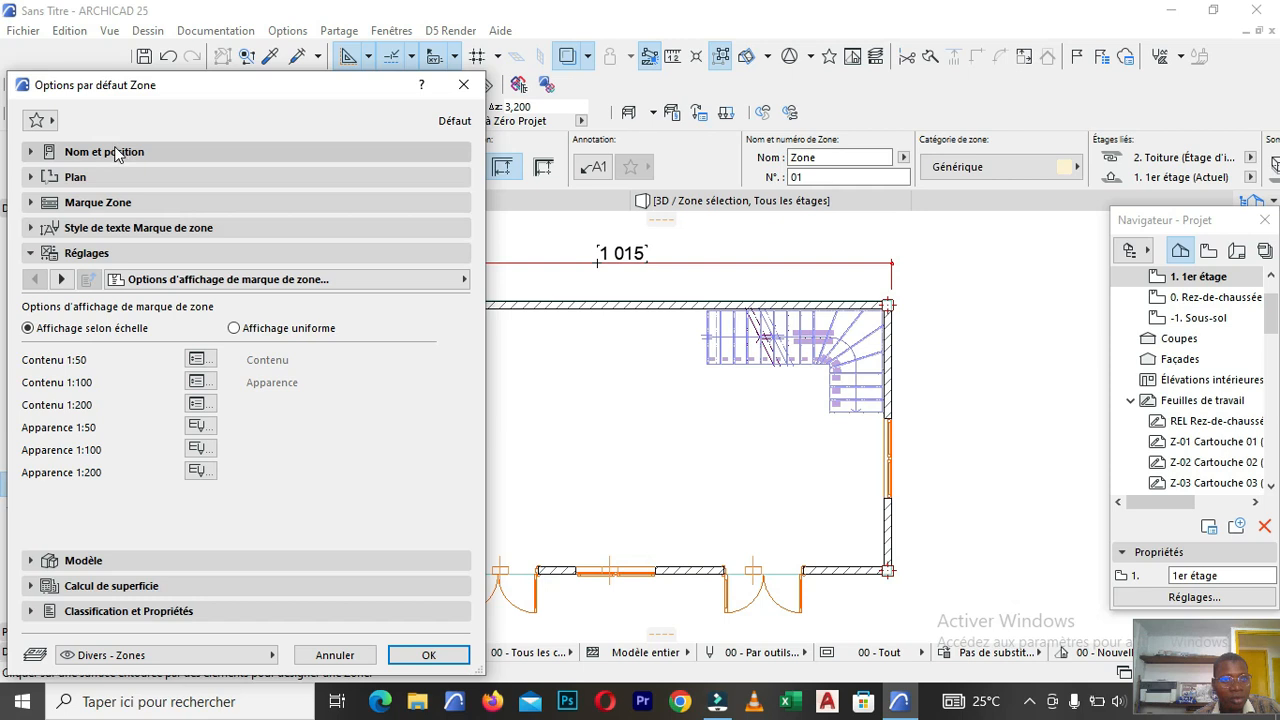
pyautogui.click(115, 152)
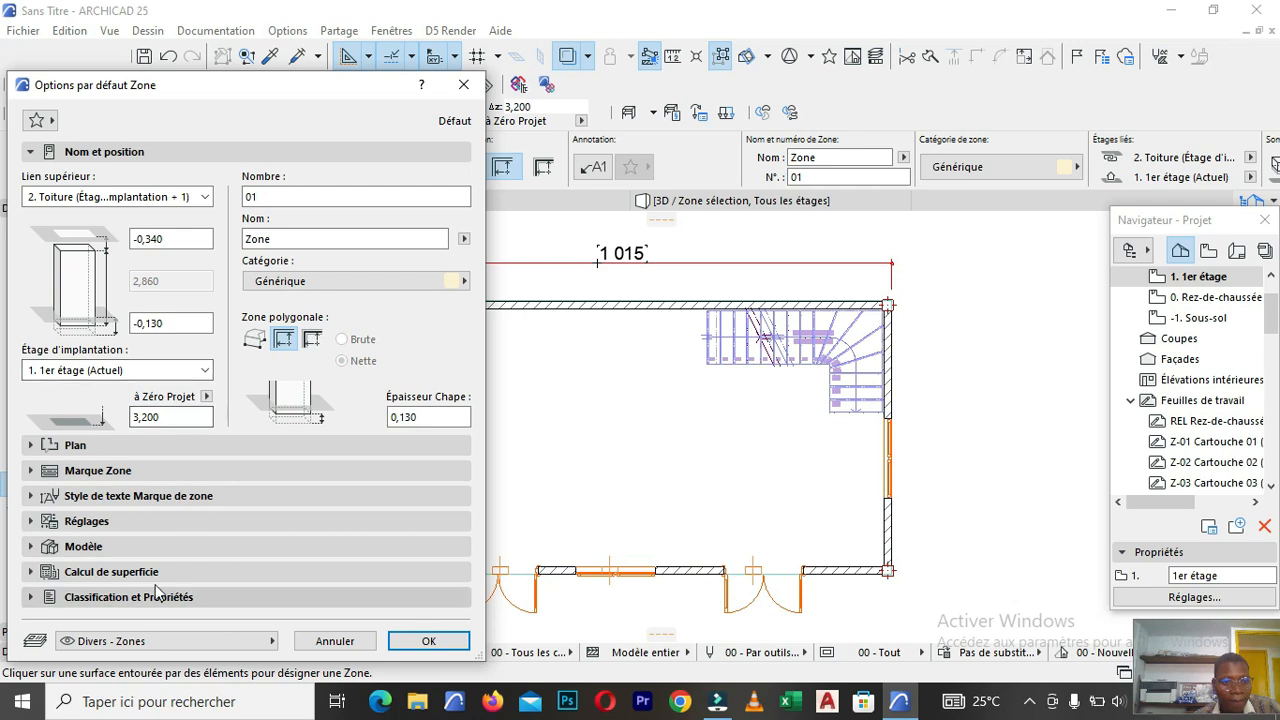
pyautogui.click(101, 447)
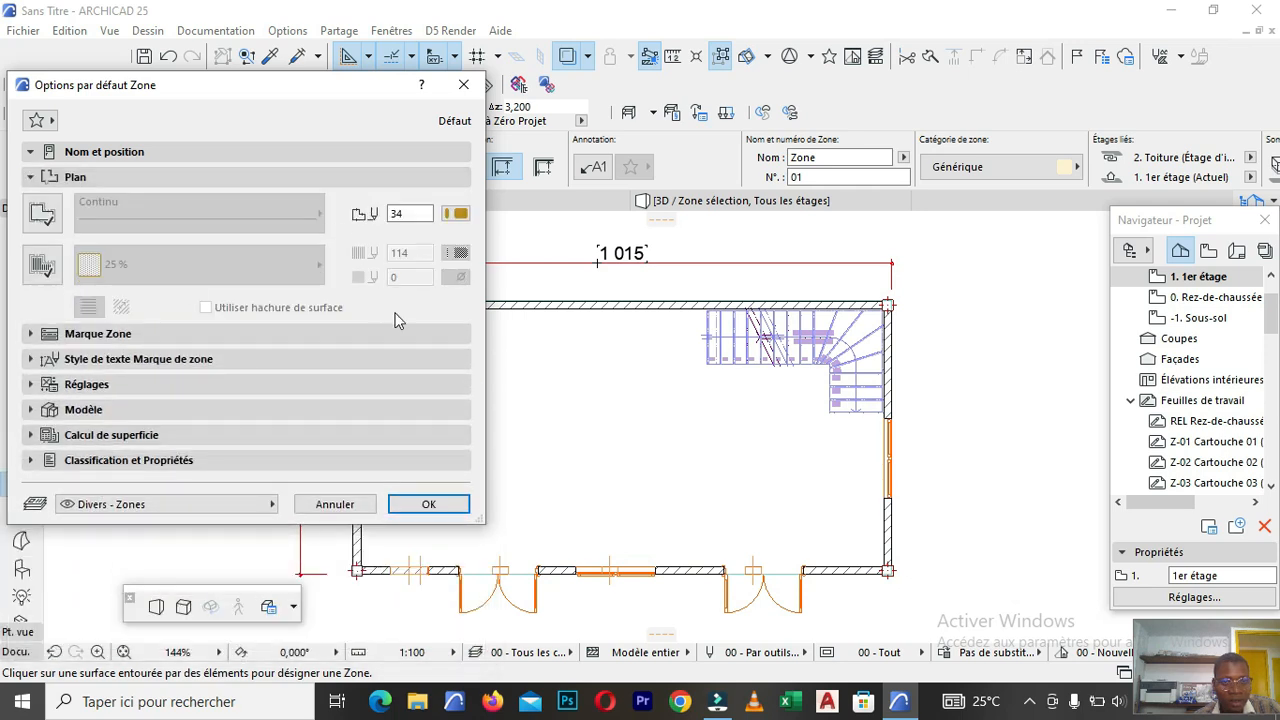
pyautogui.click(455, 506)
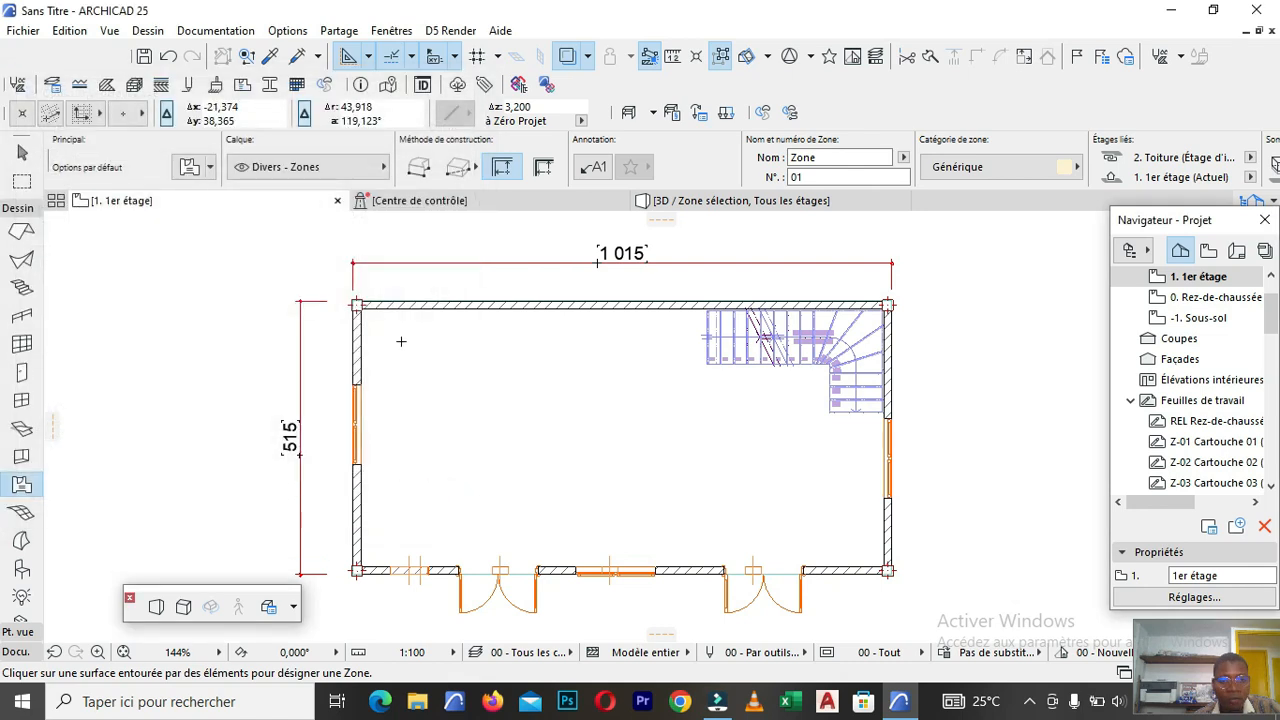
# Try to create a zone automatically from the inner wall edges of the 1er étage room.
pyautogui.scroll(3, 403, 320)
pyautogui.scroll(3, 403, 320)
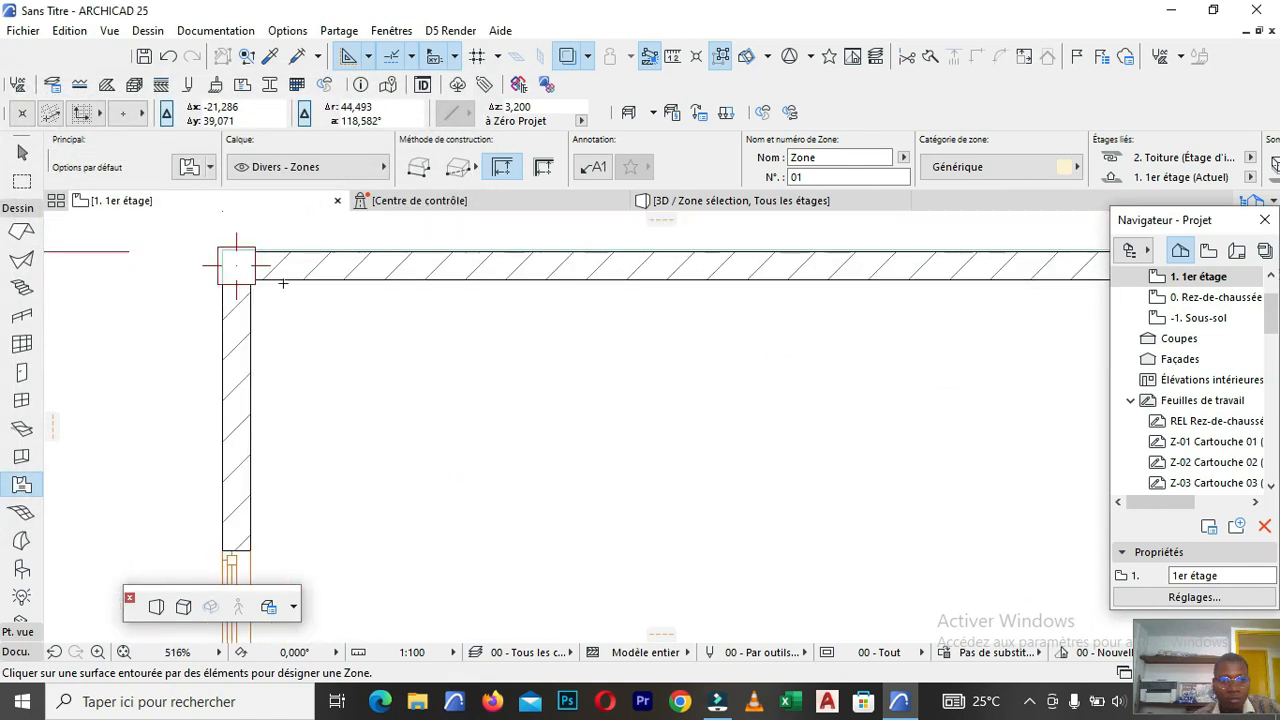
pyautogui.click(331, 377)
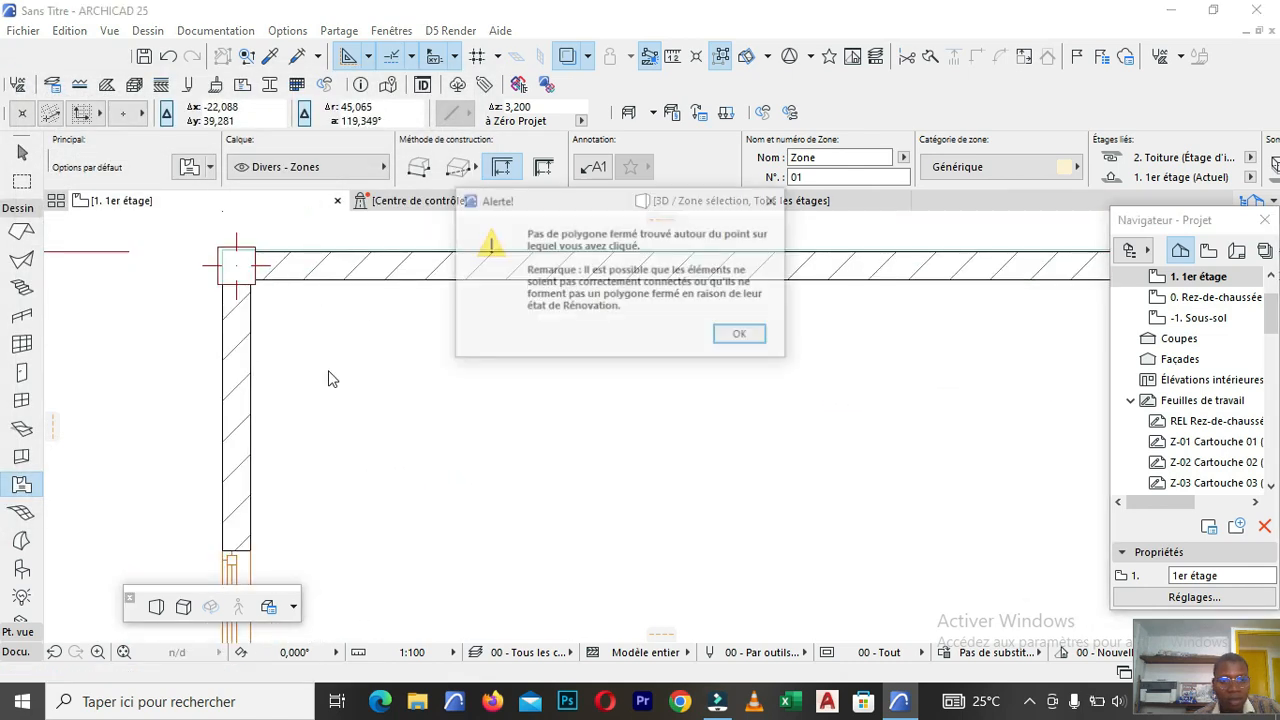
pyautogui.click(743, 336)
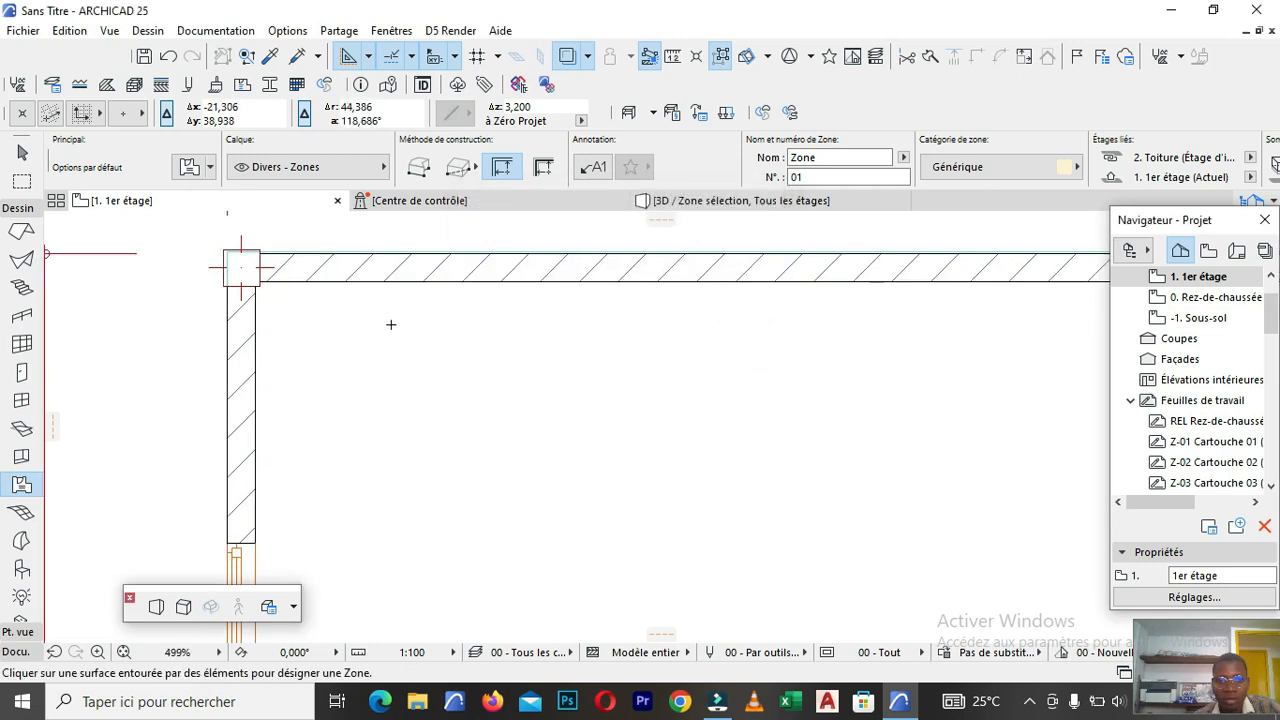
# Create a rectangular zone between two diagonally opposite inner wall corners of the 1er étage room and place its label near the room's centre.
pyautogui.scroll(-6, 390, 325)
pyautogui.click(418, 167)
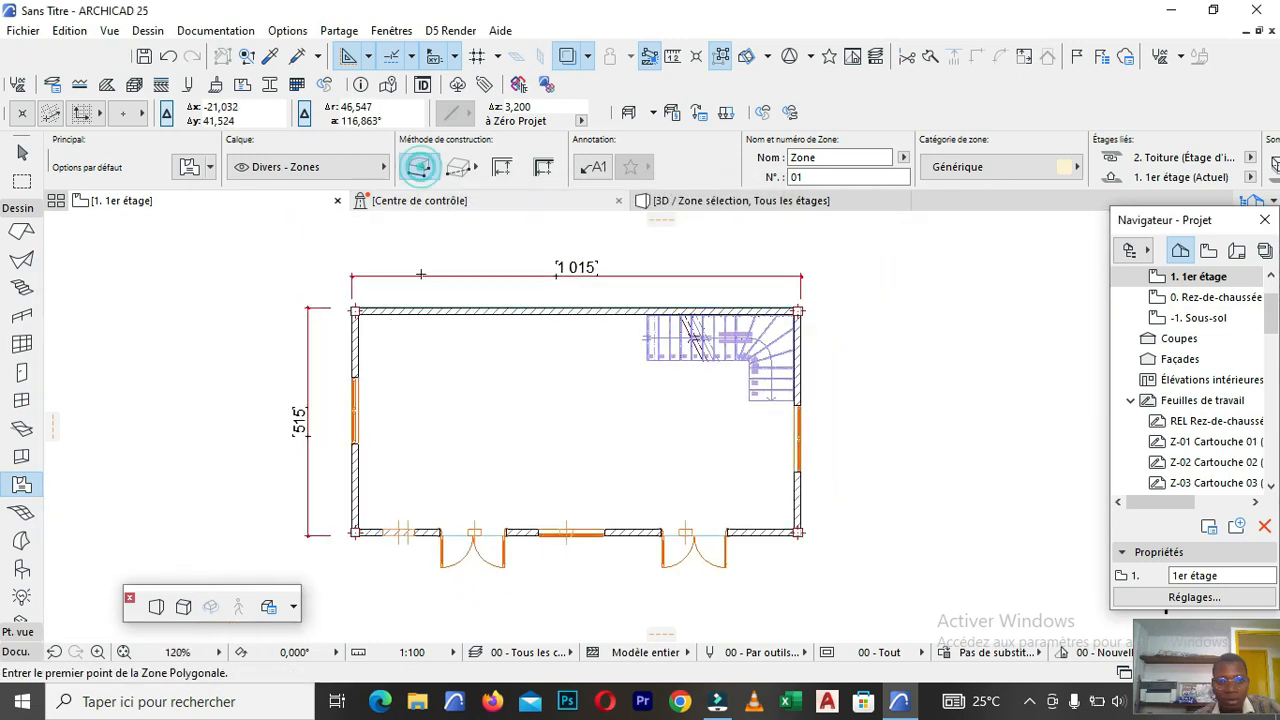
pyautogui.scroll(2, 413, 255)
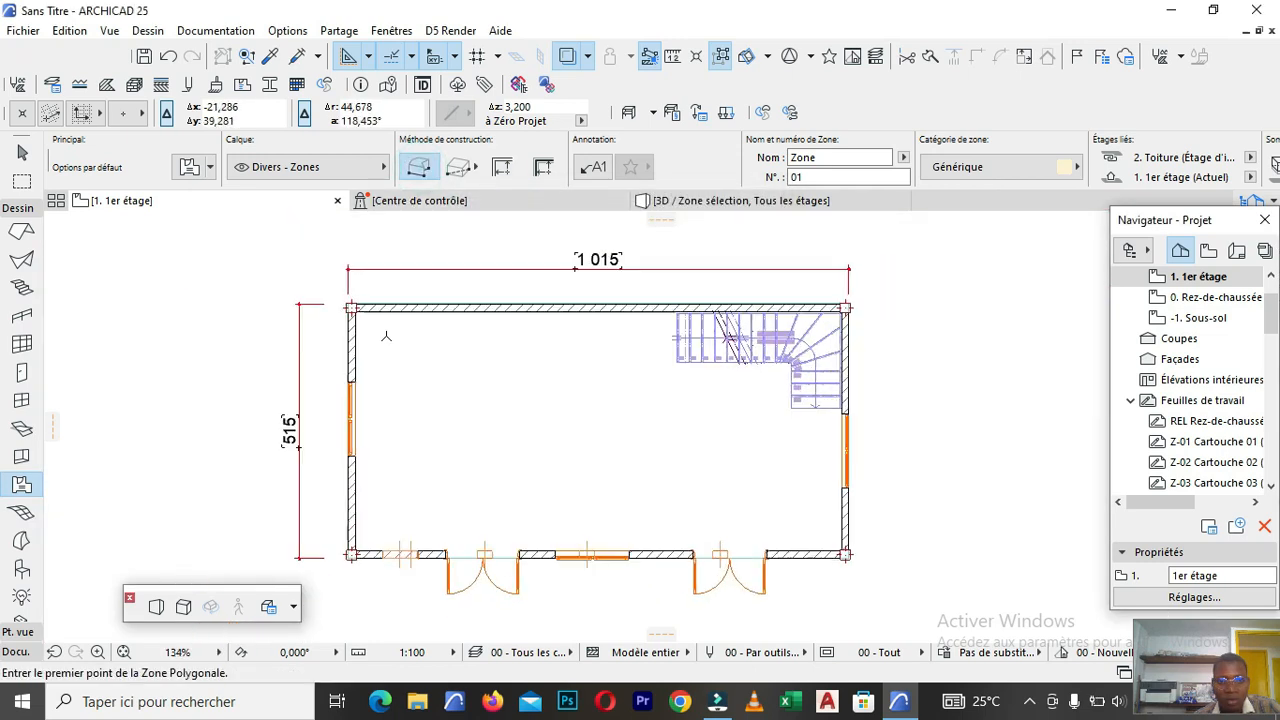
pyautogui.click(465, 169)
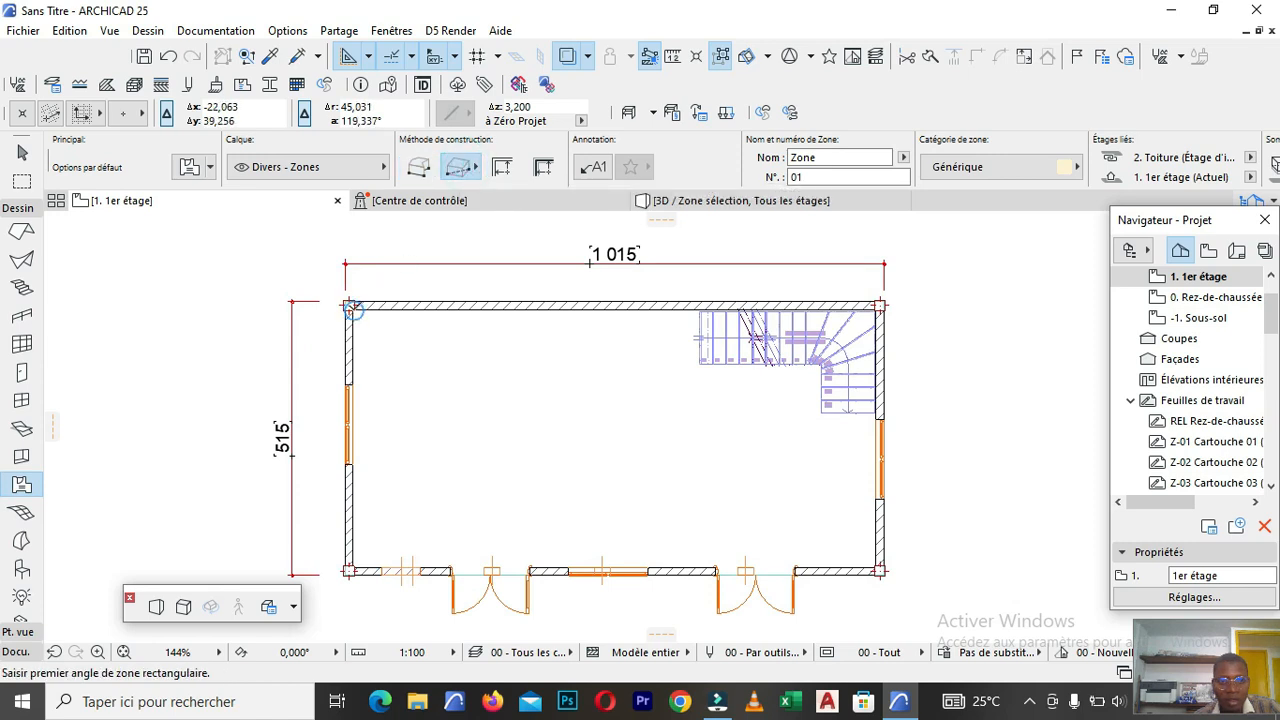
pyautogui.click(351, 307)
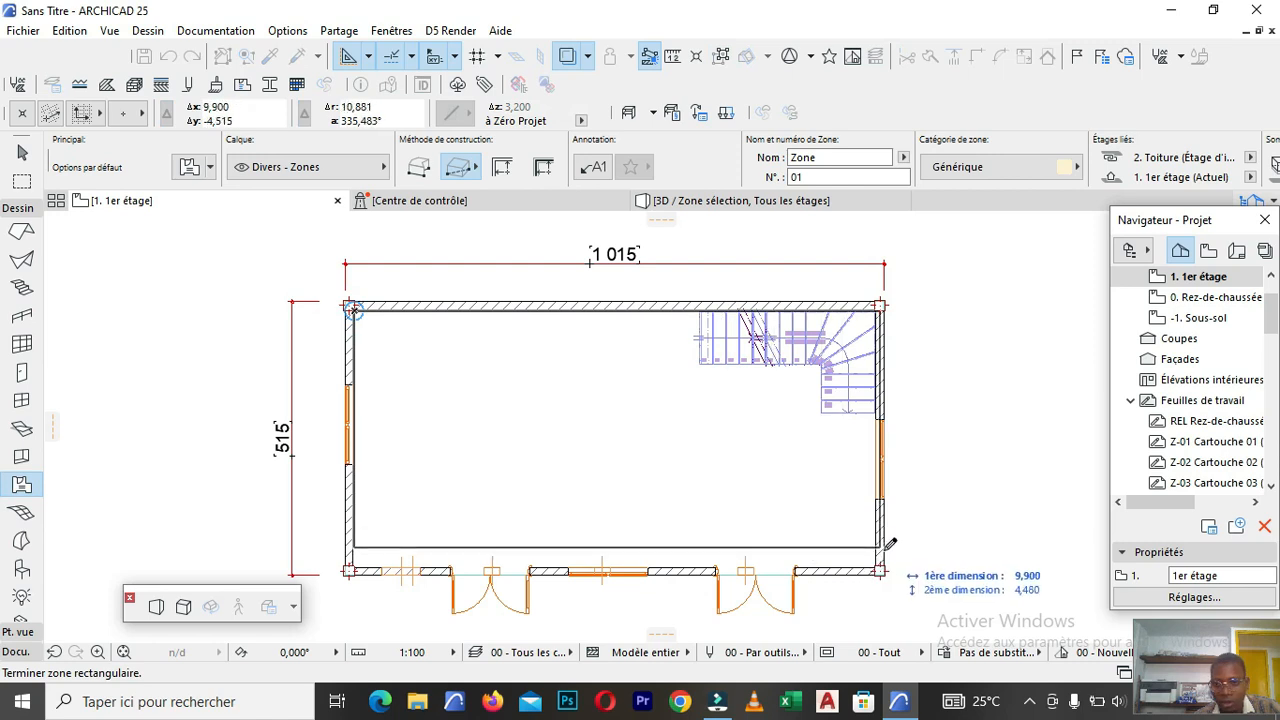
pyautogui.click(877, 564)
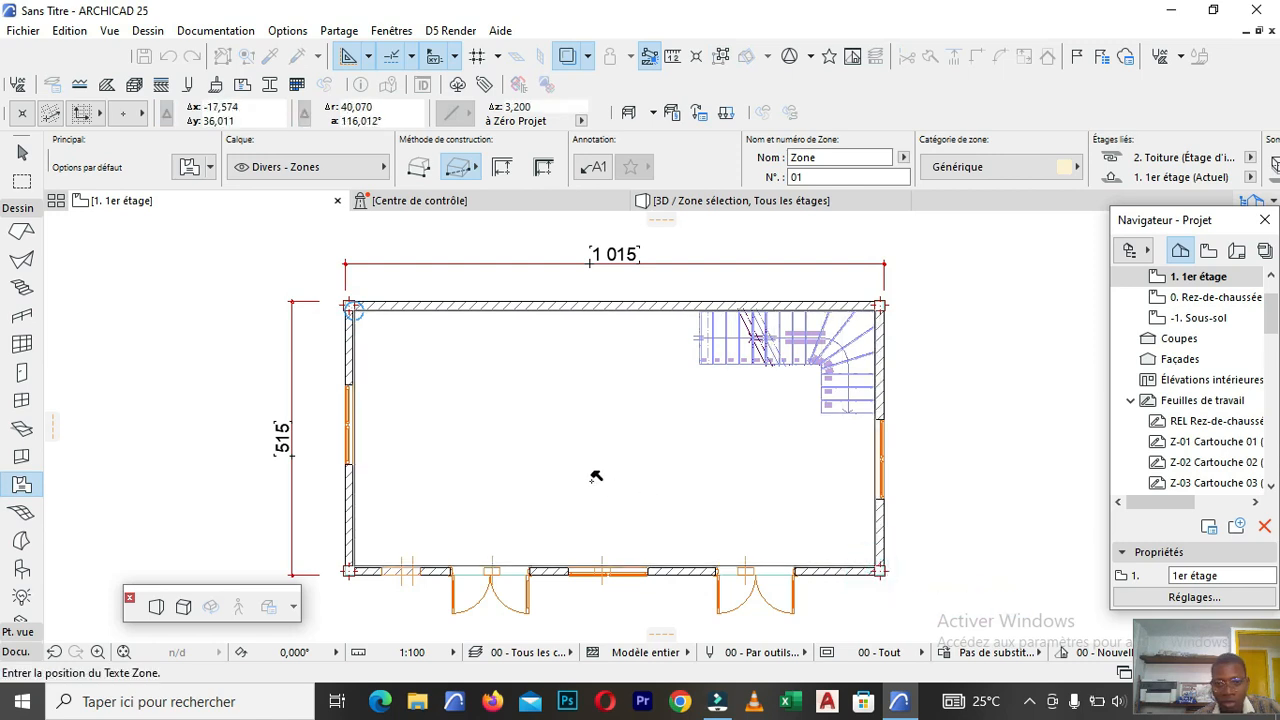
pyautogui.click(589, 446)
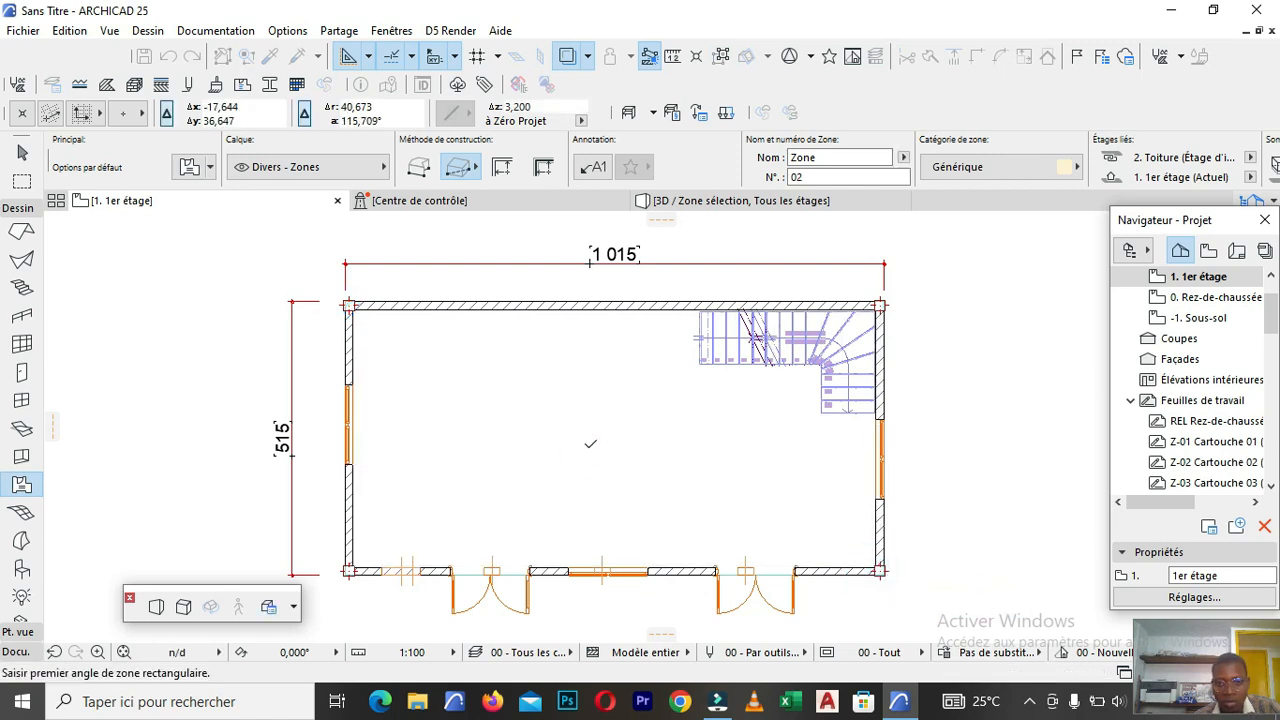
# Select the new zone on the 1er étage and review its marker, marker text style and marker display settings.
pyautogui.scroll(5, 585, 441)
pyautogui.scroll(-4, 585, 441)
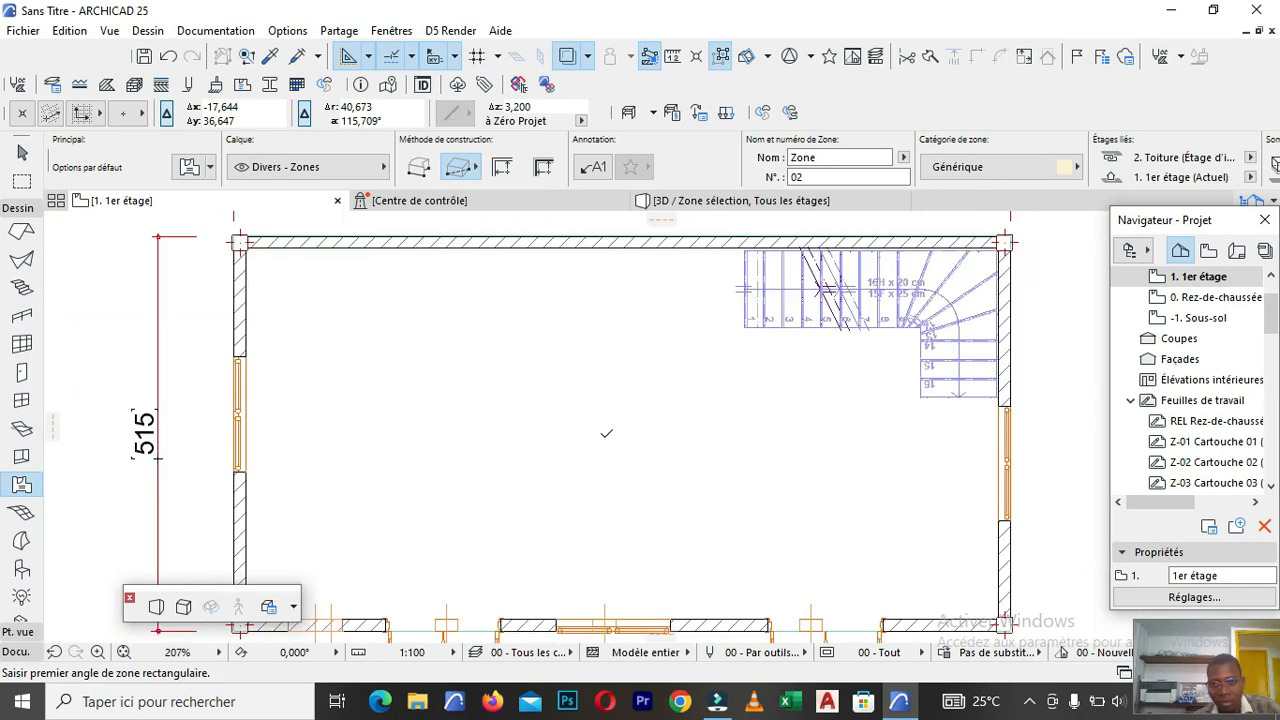
pyautogui.click(529, 403)
pyautogui.scroll(-3, 531, 403)
pyautogui.scroll(-1, 532, 403)
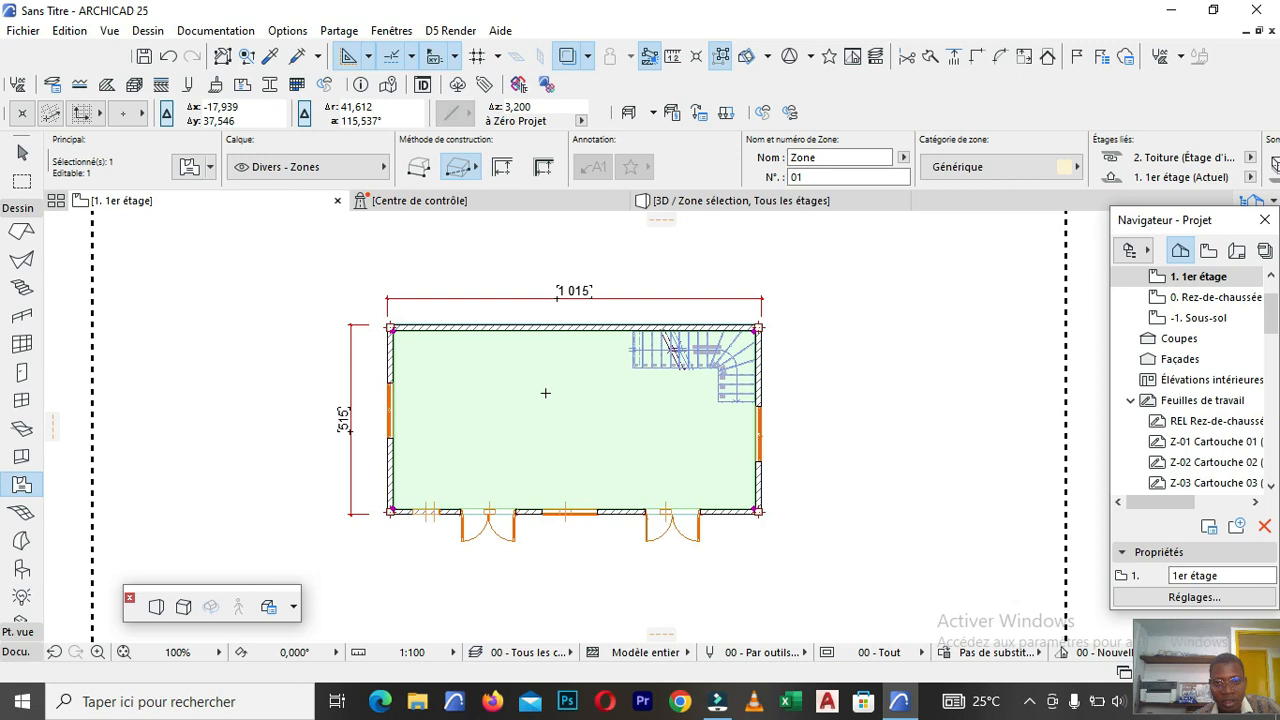
pyautogui.scroll(4, 545, 393)
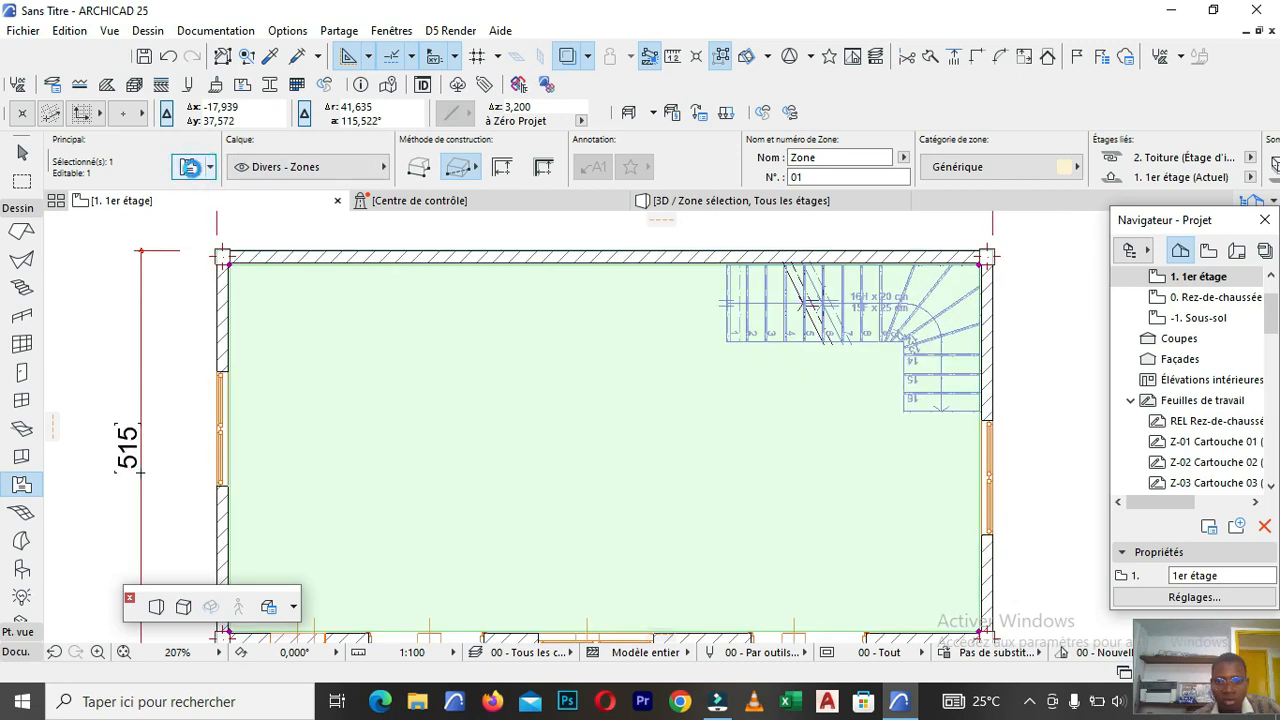
pyautogui.click(189, 167)
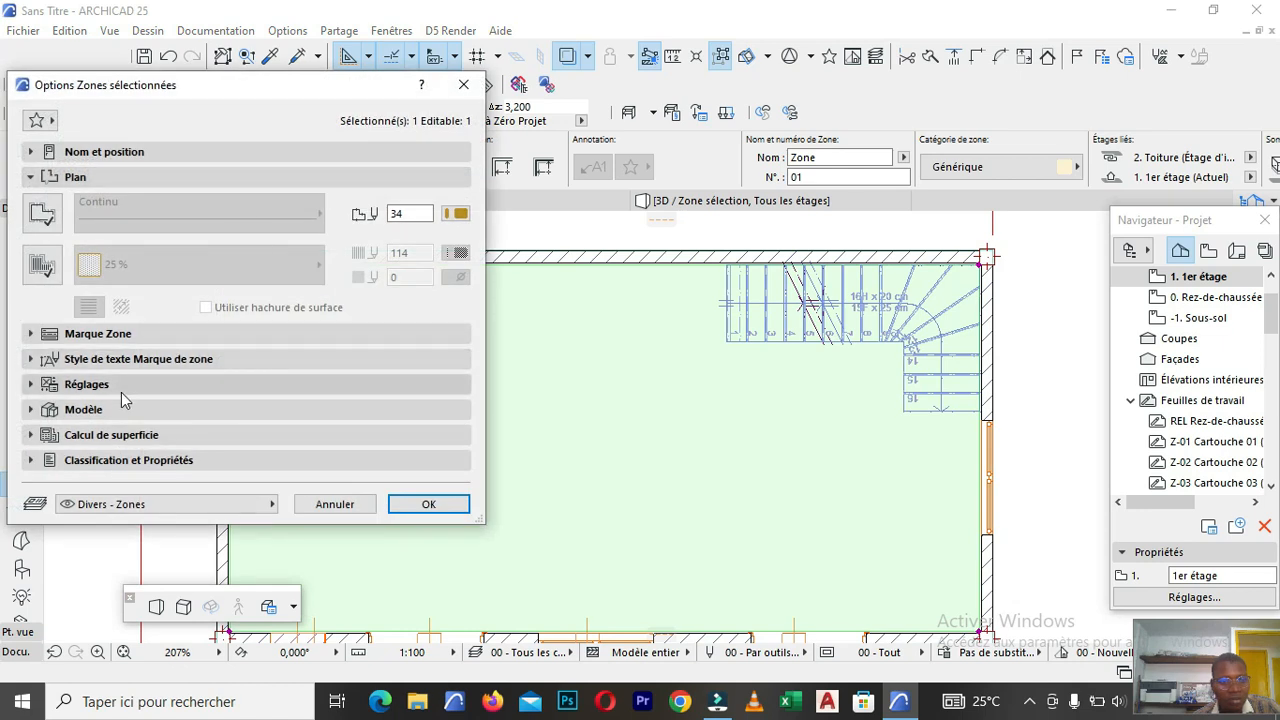
pyautogui.click(135, 359)
pyautogui.click(135, 359)
pyautogui.keyDown('ctrl'); pyautogui.click(117, 399); pyautogui.keyUp('ctrl')
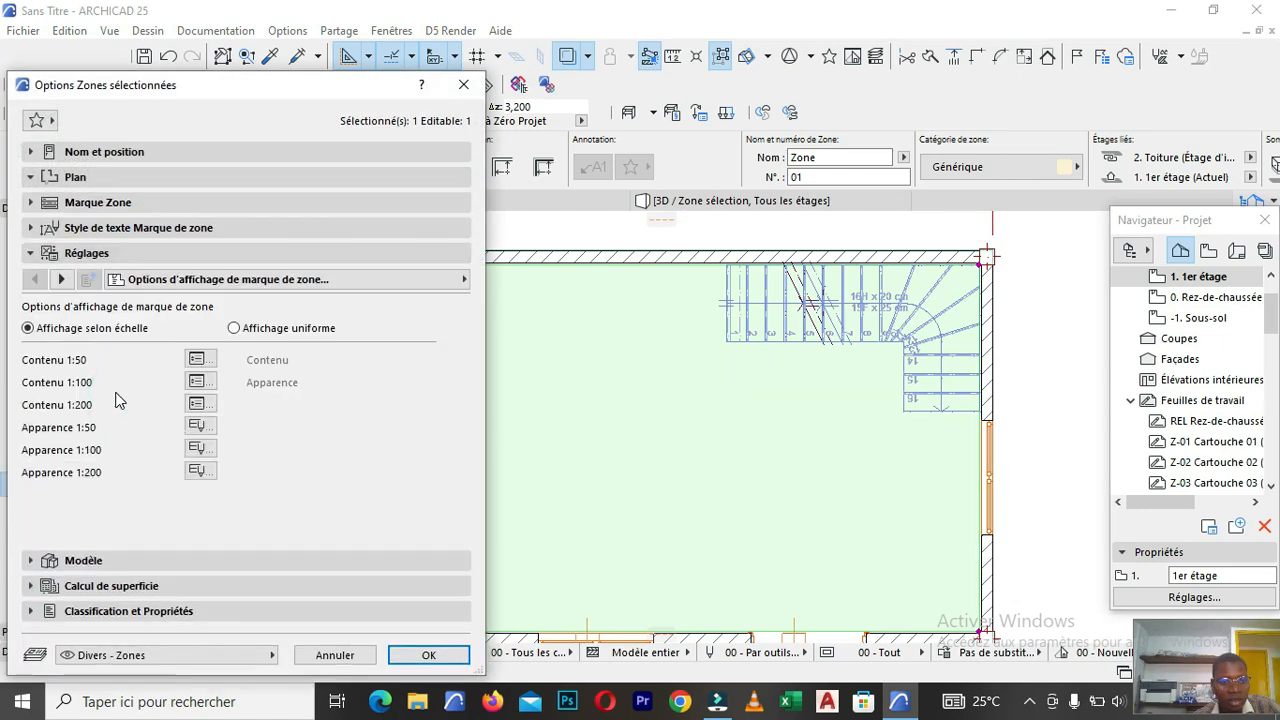
pyautogui.click(132, 204)
pyautogui.click(135, 205)
pyautogui.click(134, 229)
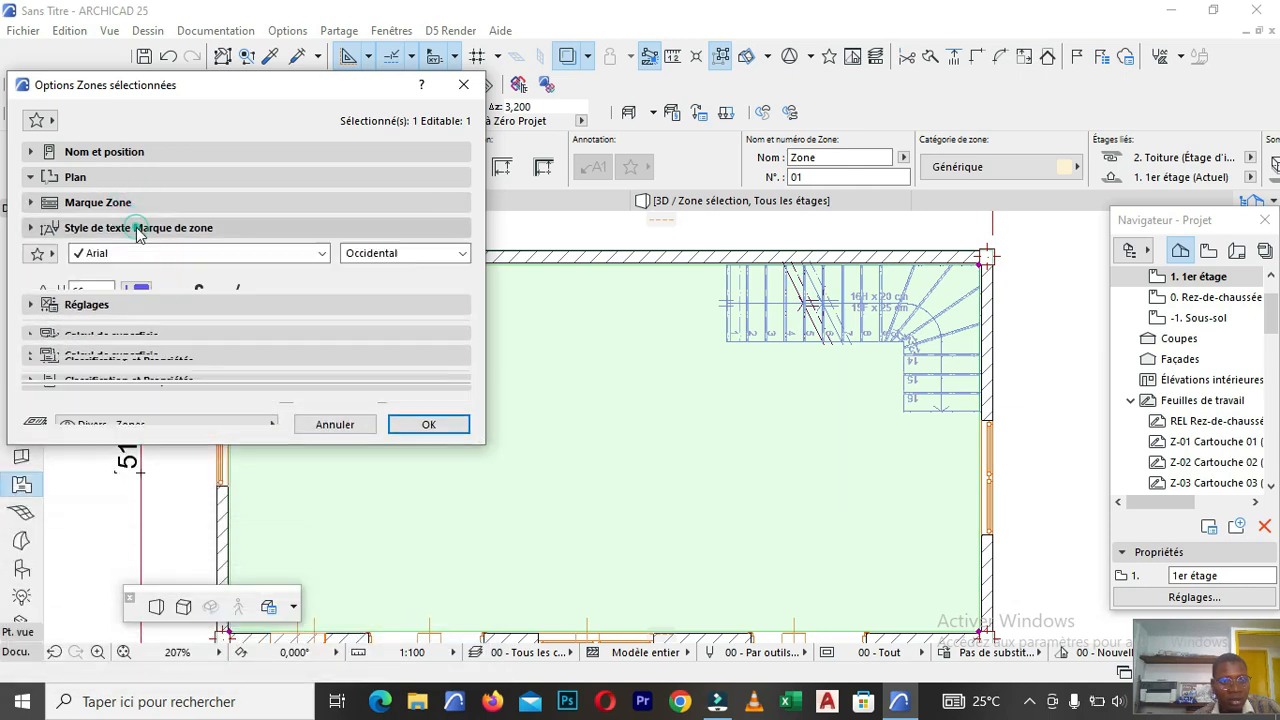
pyautogui.click(145, 205)
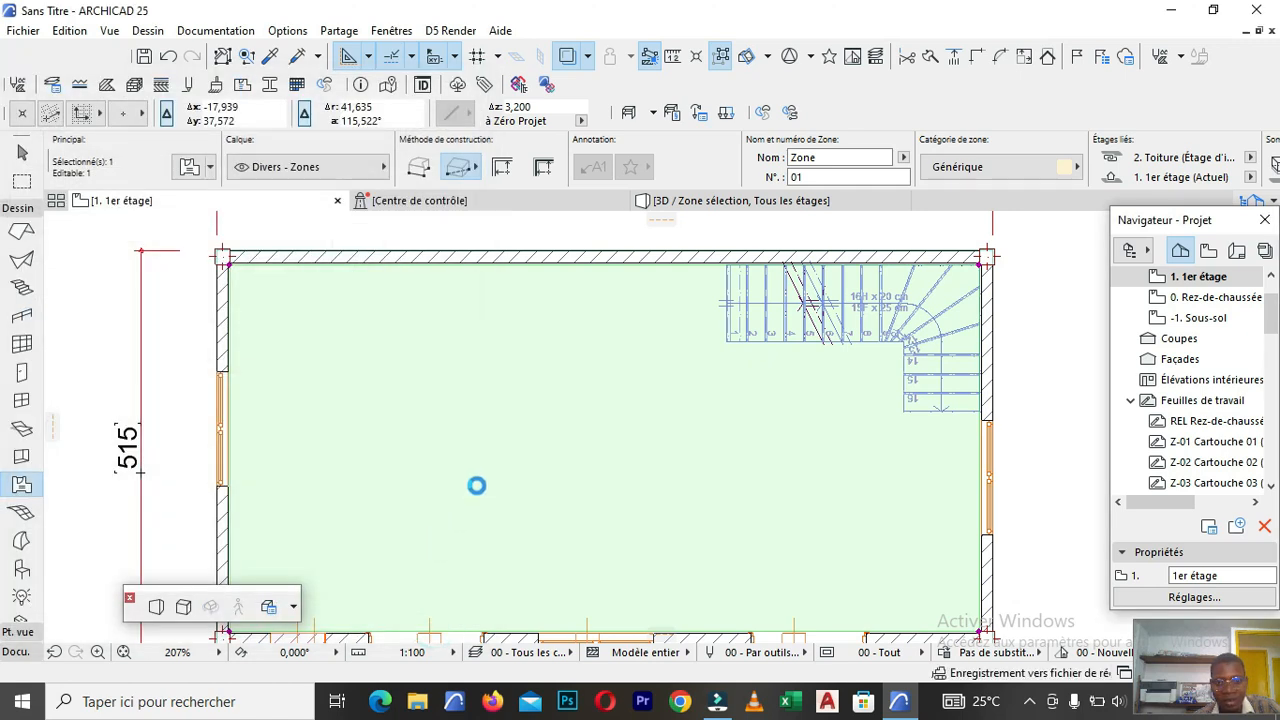
# Examine the selected zone's contour, cover fill, area calculation, area reduction, classification and text style options.
pyautogui.scroll(-4, 550, 422)
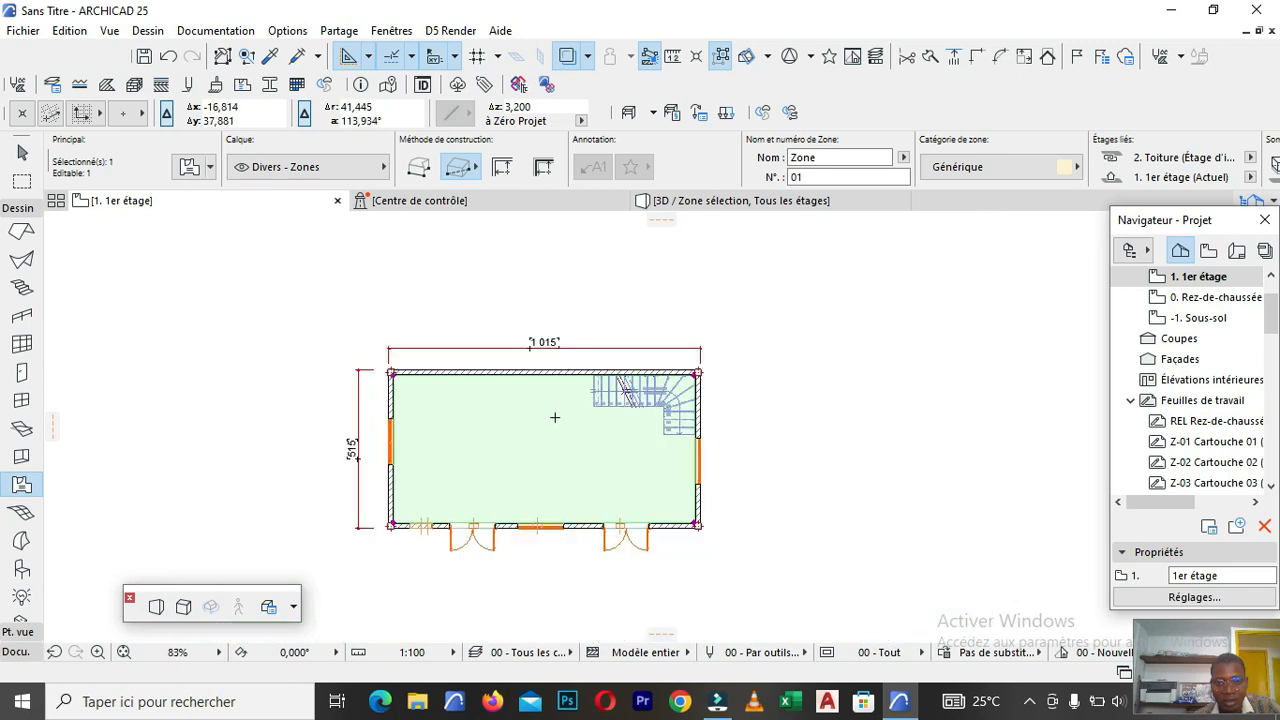
pyautogui.scroll(3, 555, 417)
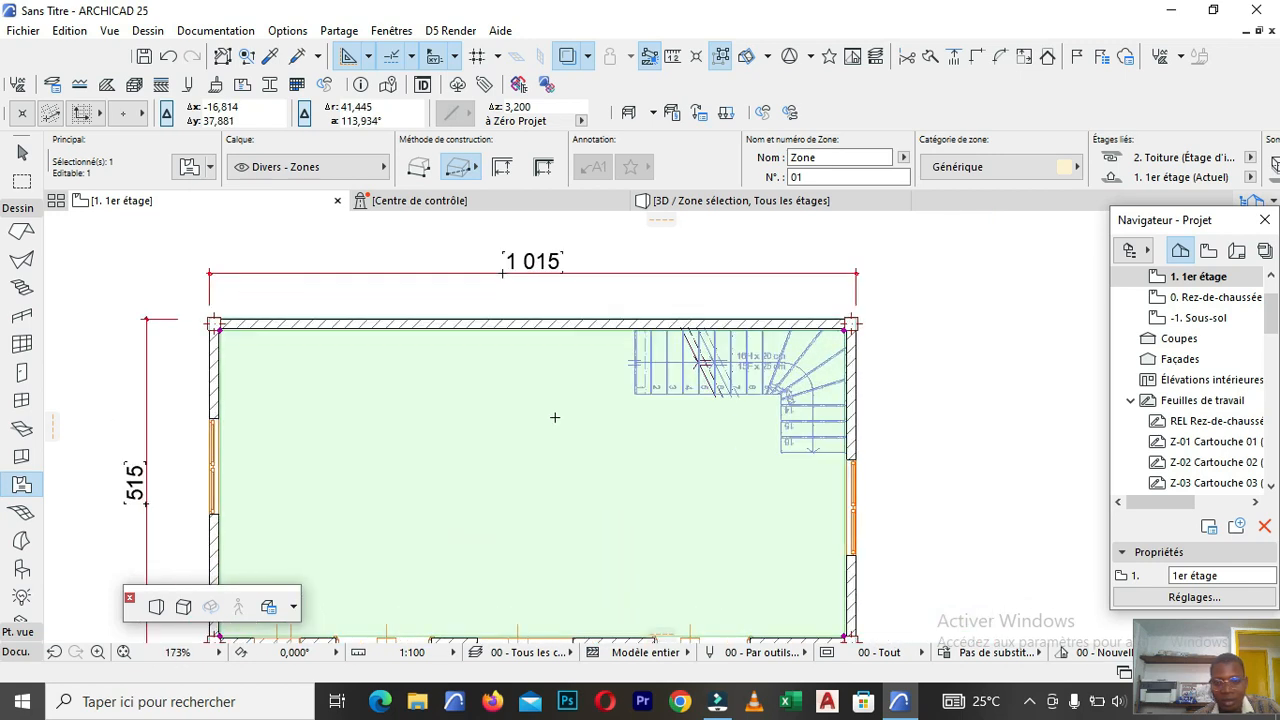
pyautogui.scroll(-3, 559, 419)
pyautogui.scroll(1, 586, 423)
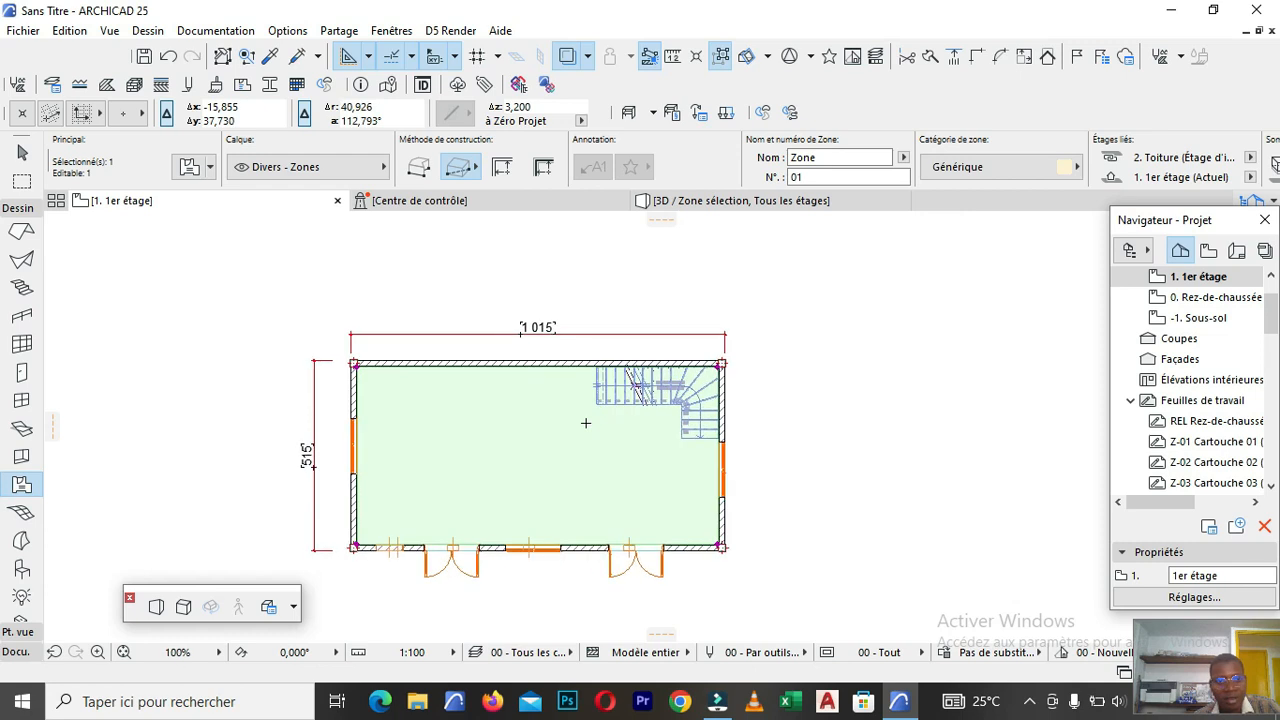
pyautogui.scroll(-10, 727, 182)
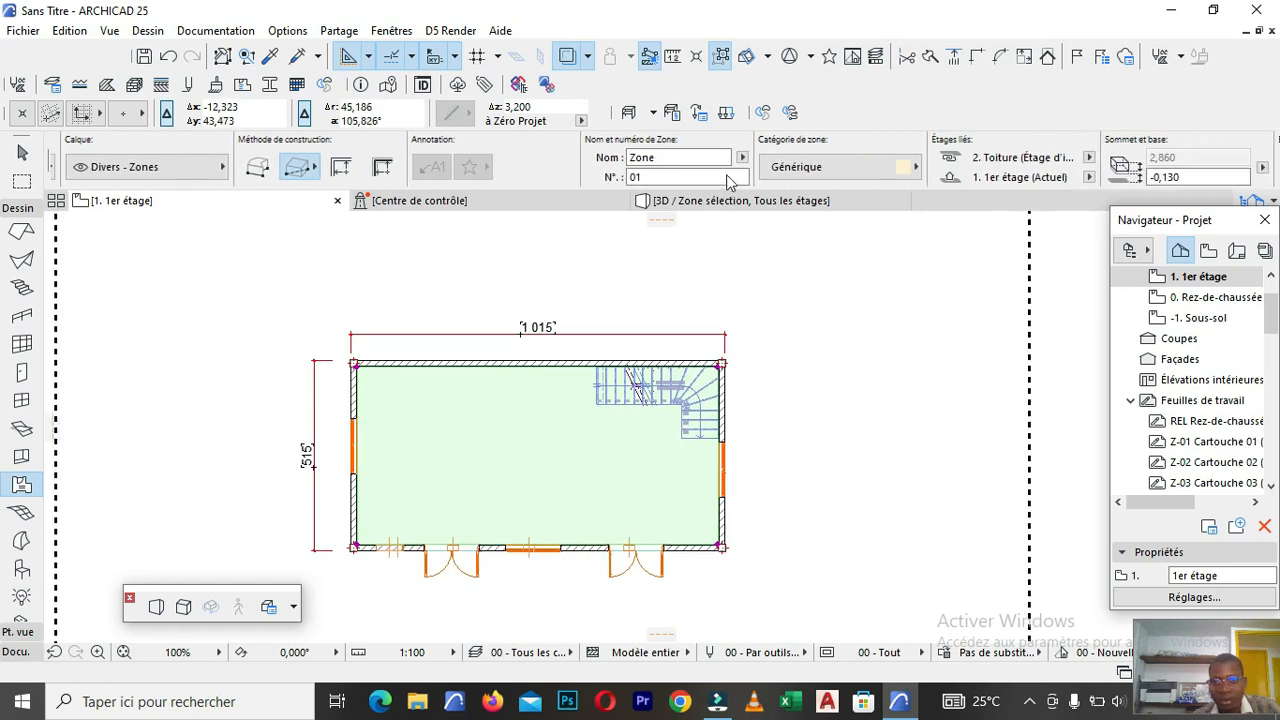
pyautogui.scroll(-2, 727, 182)
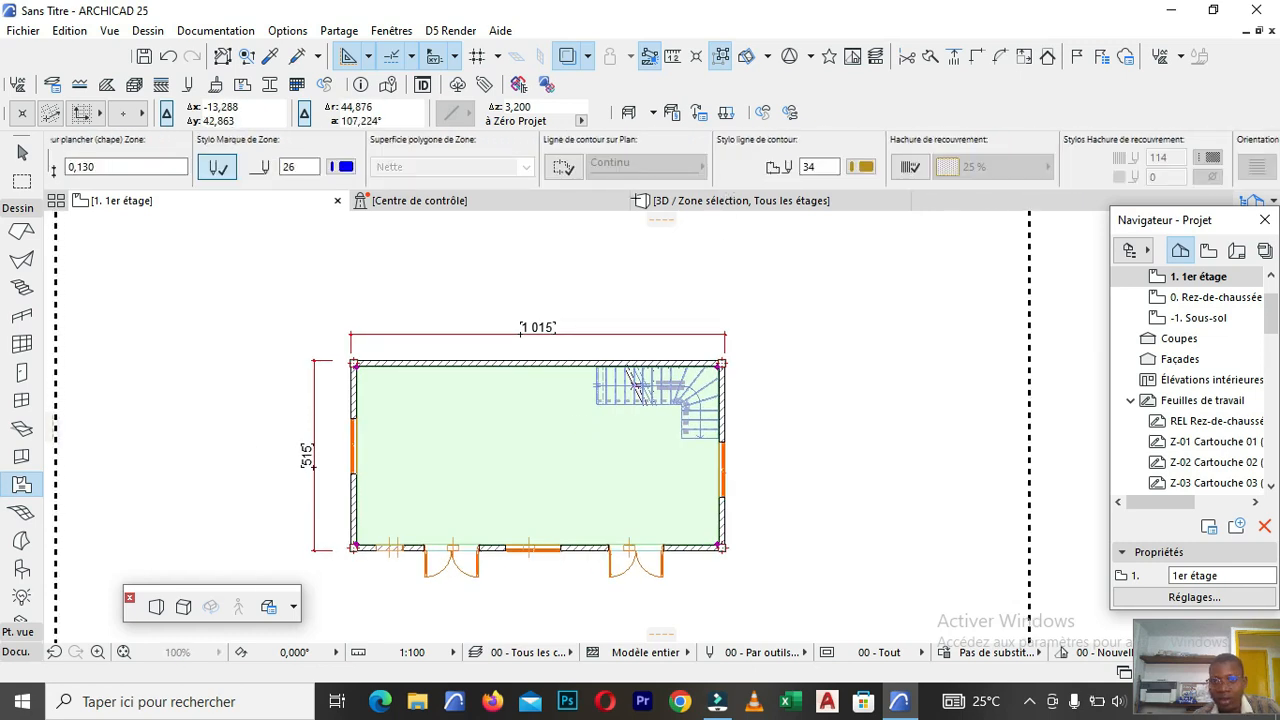
pyautogui.scroll(-12, 590, 185)
pyautogui.scroll(-12, 593, 170)
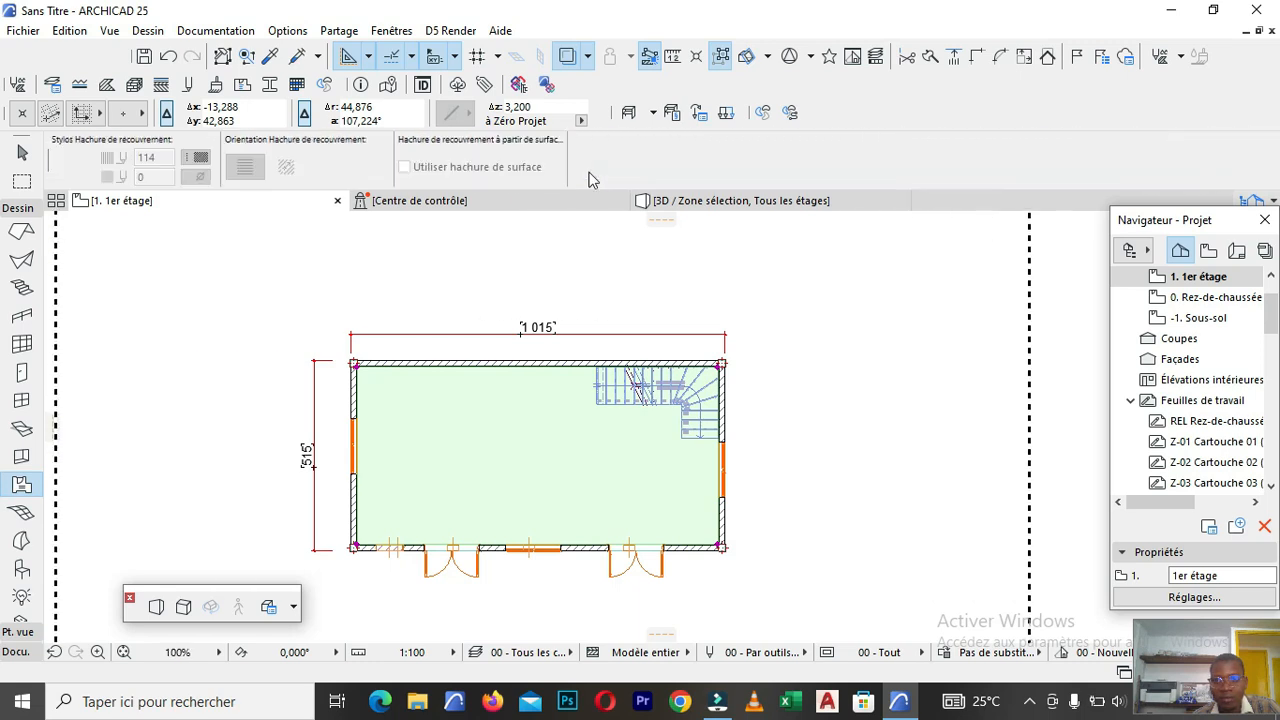
pyautogui.scroll(8, 590, 180)
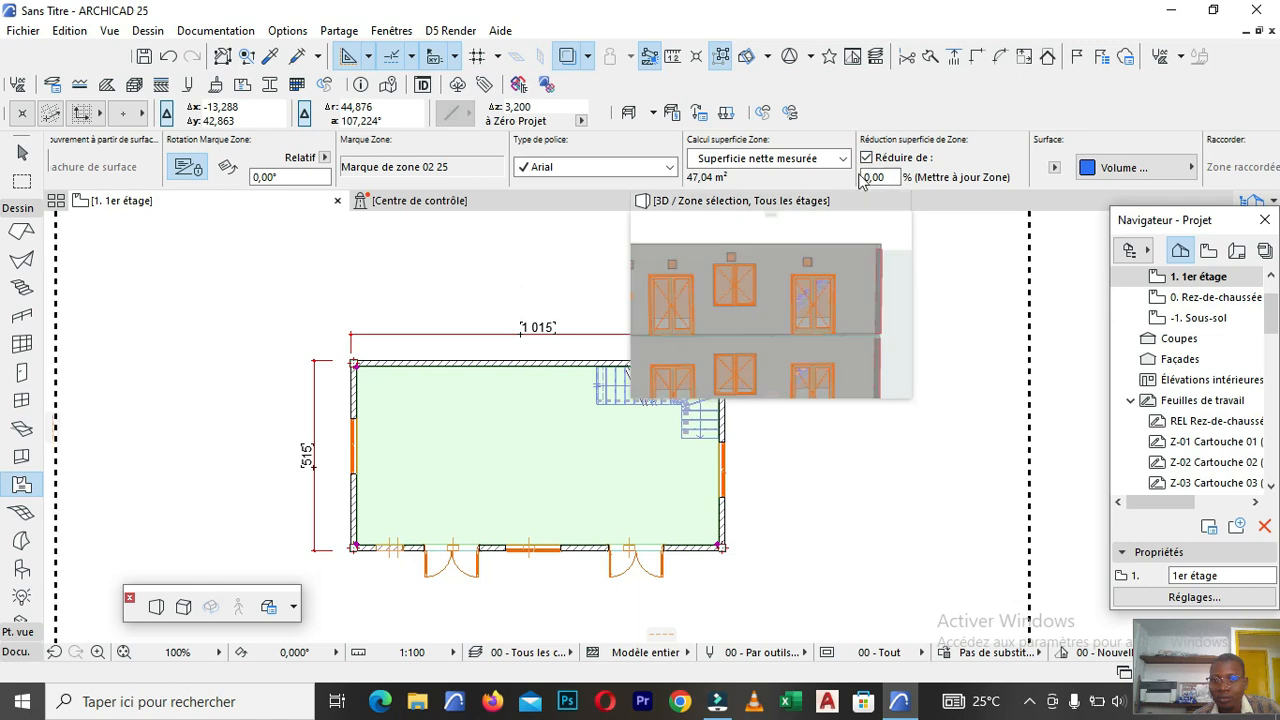
pyautogui.scroll(-5, 866, 176)
pyautogui.scroll(-8, 860, 176)
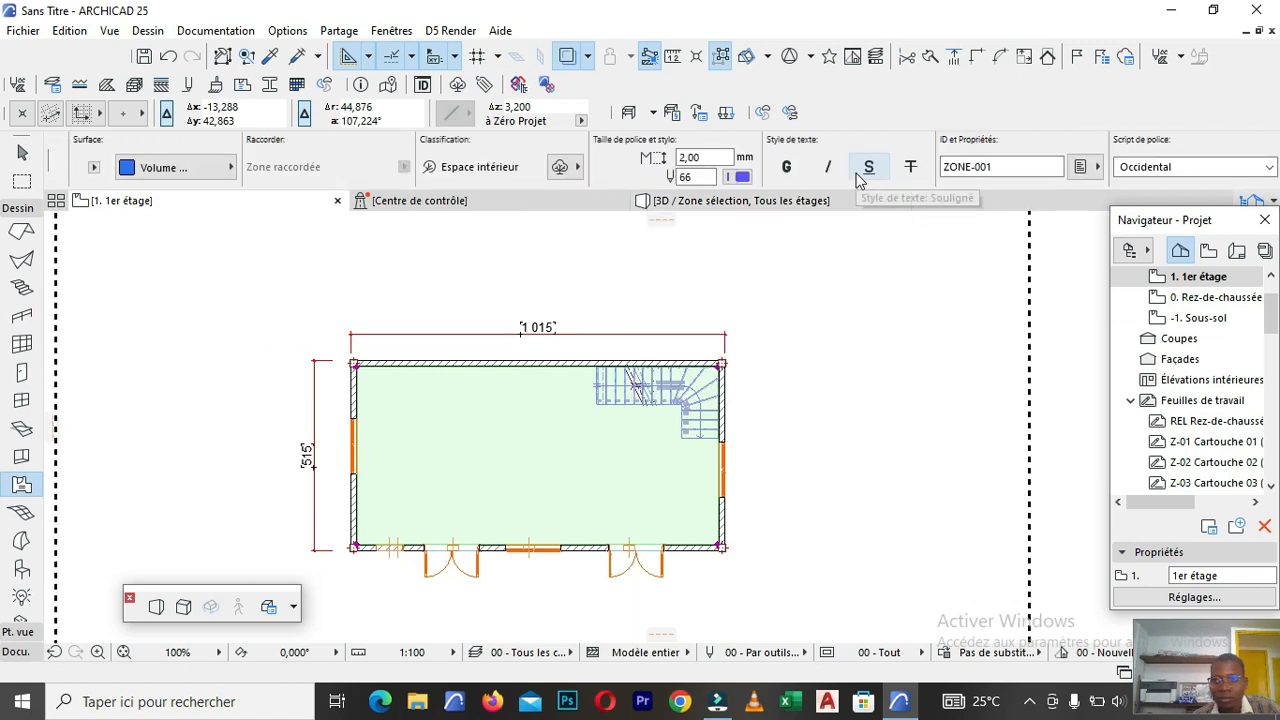
pyautogui.scroll(2, 808, 176)
pyautogui.scroll(-2, 808, 178)
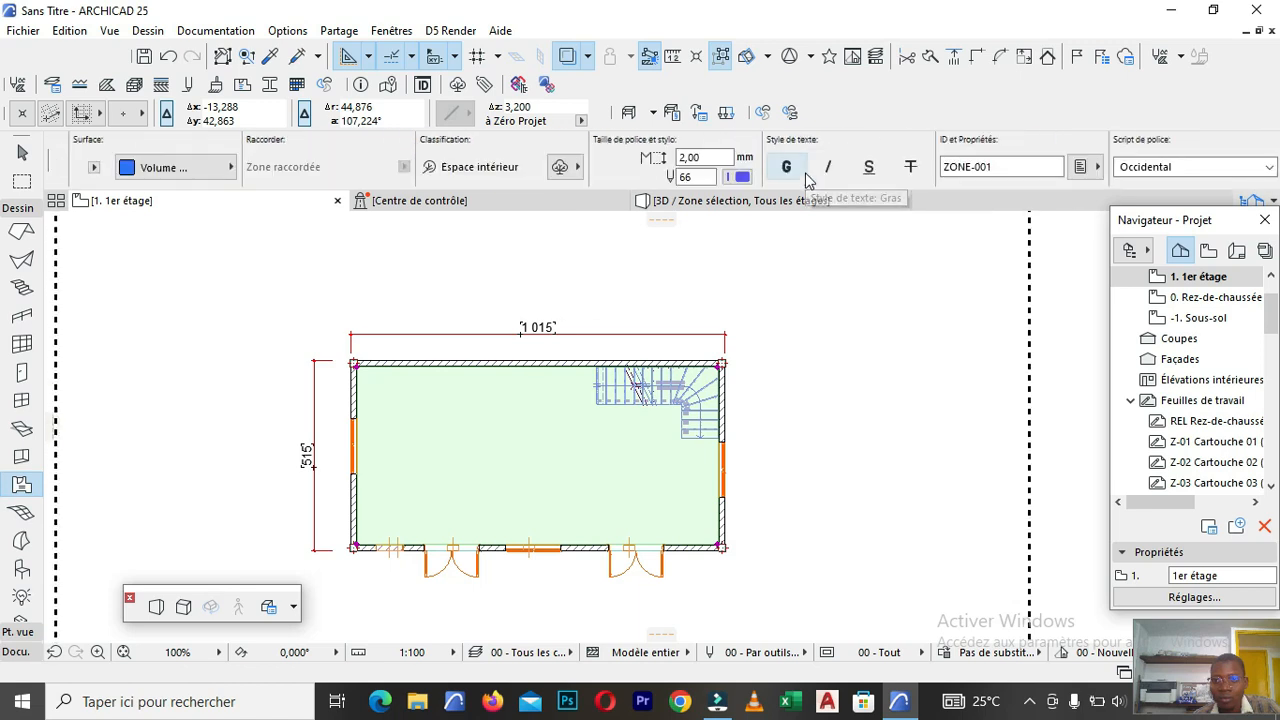
# Inspect the selected zone's ID and its list of classification properties.
pyautogui.click(1083, 170)
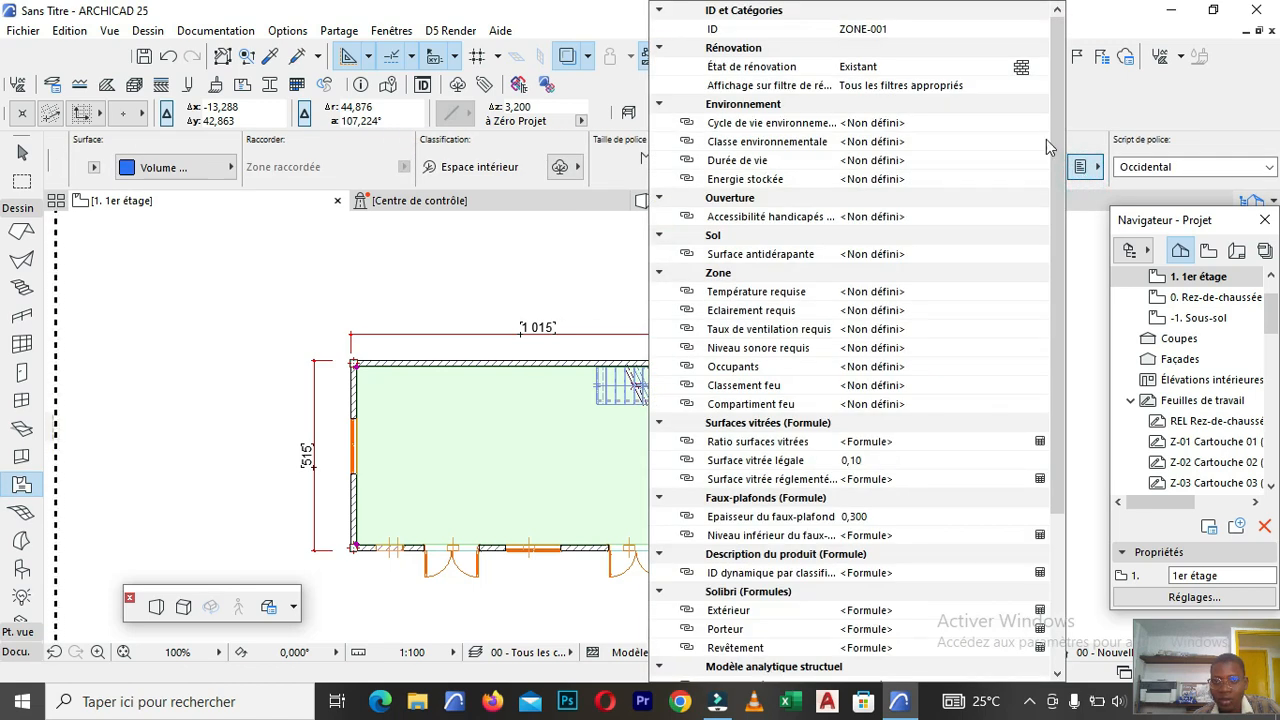
pyautogui.click(888, 29)
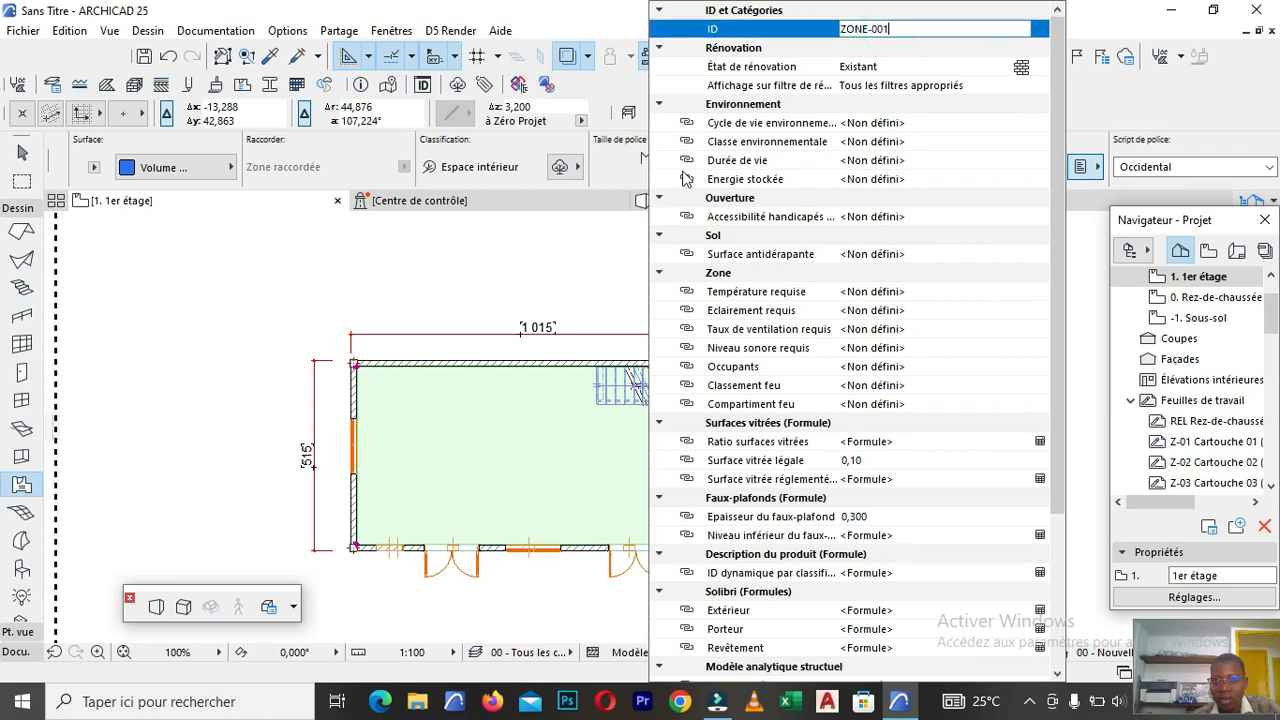
pyautogui.click(446, 288)
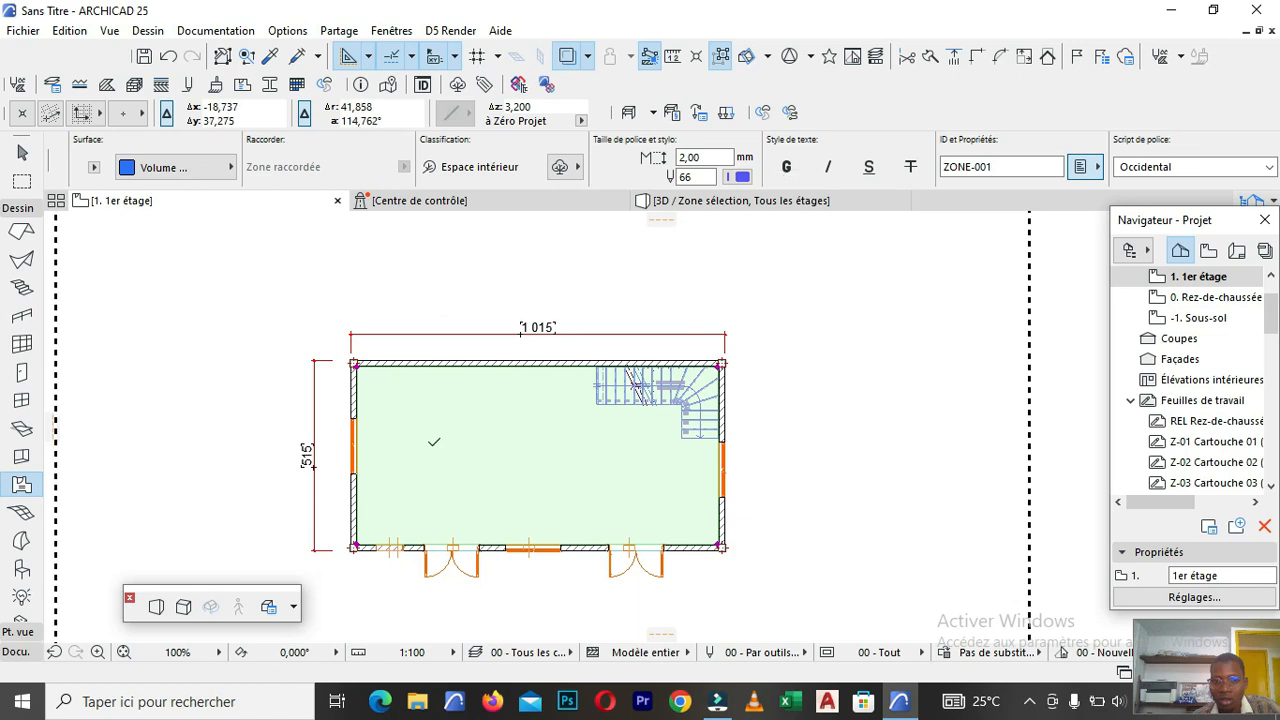
pyautogui.scroll(5, 432, 470)
pyautogui.scroll(-4, 440, 477)
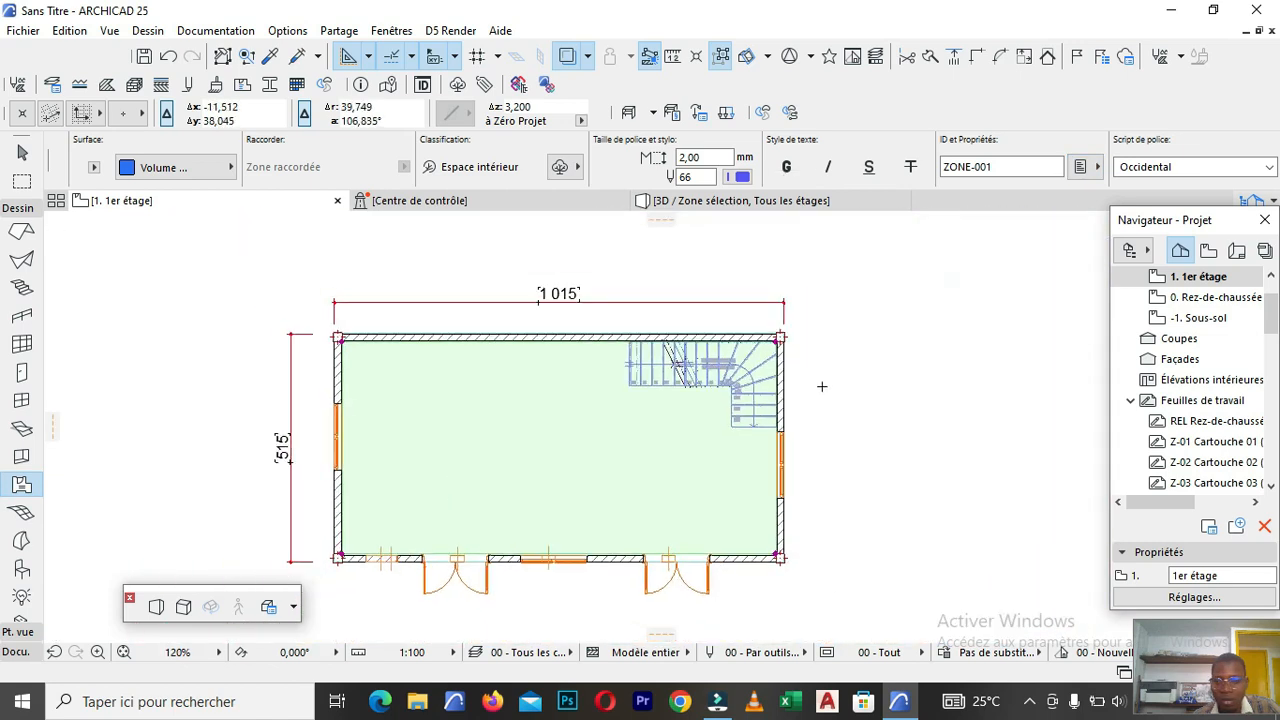
# Open the Rez-de-chaussée floor plan and return to the Zone tool's default options with nothing selected.
pyautogui.click(1193, 297)
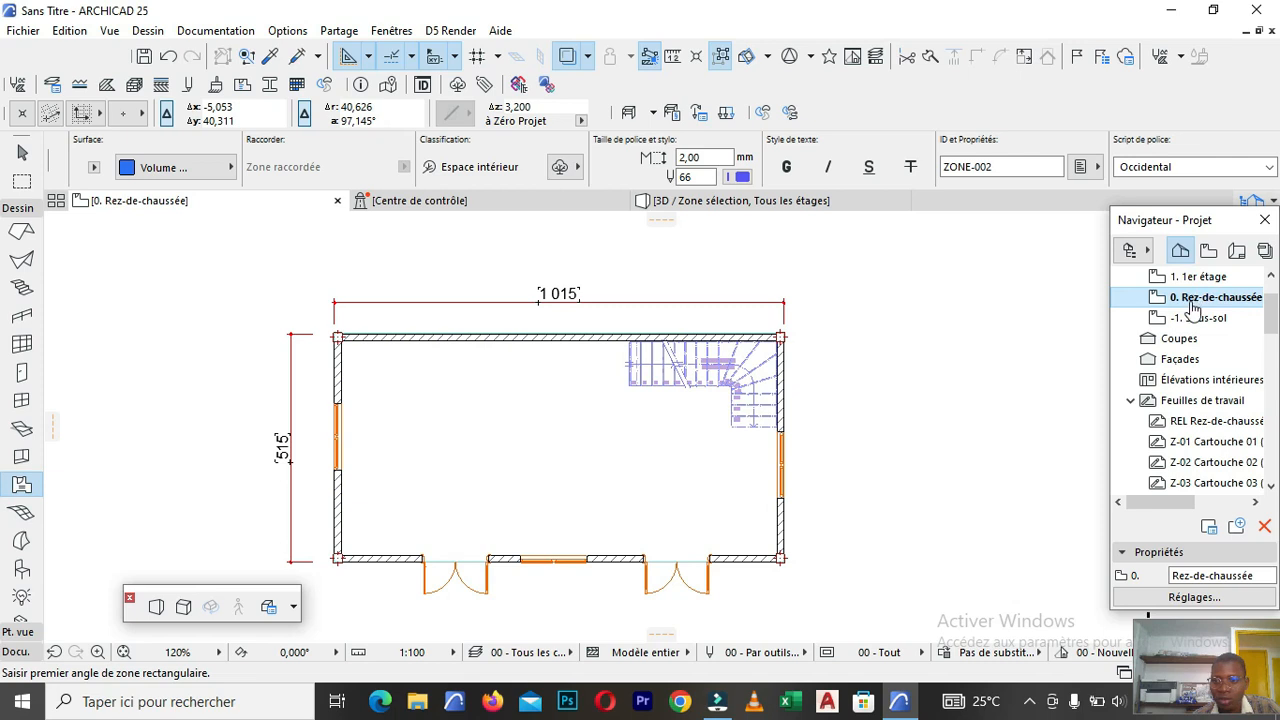
pyautogui.scroll(-3, 600, 463)
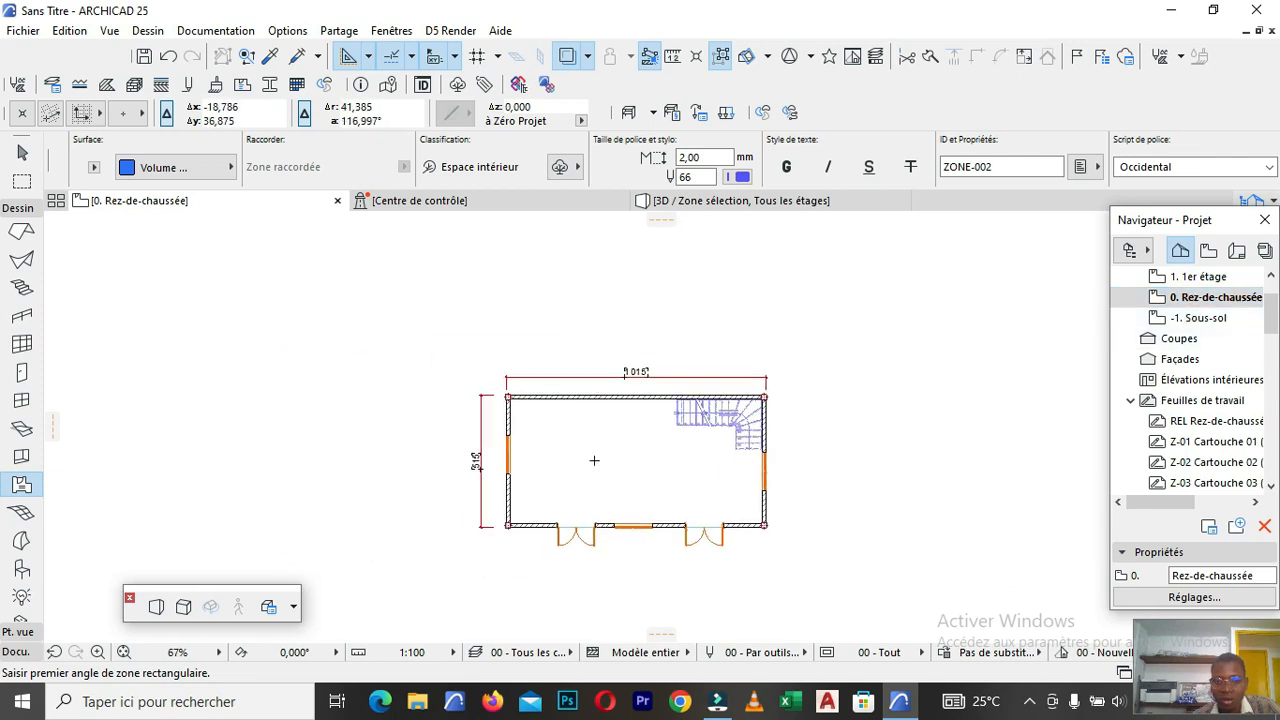
pyautogui.scroll(2, 594, 460)
pyautogui.keyDown('shift'); pyautogui.click(535, 437); pyautogui.keyUp('shift')
pyautogui.click(308, 311)
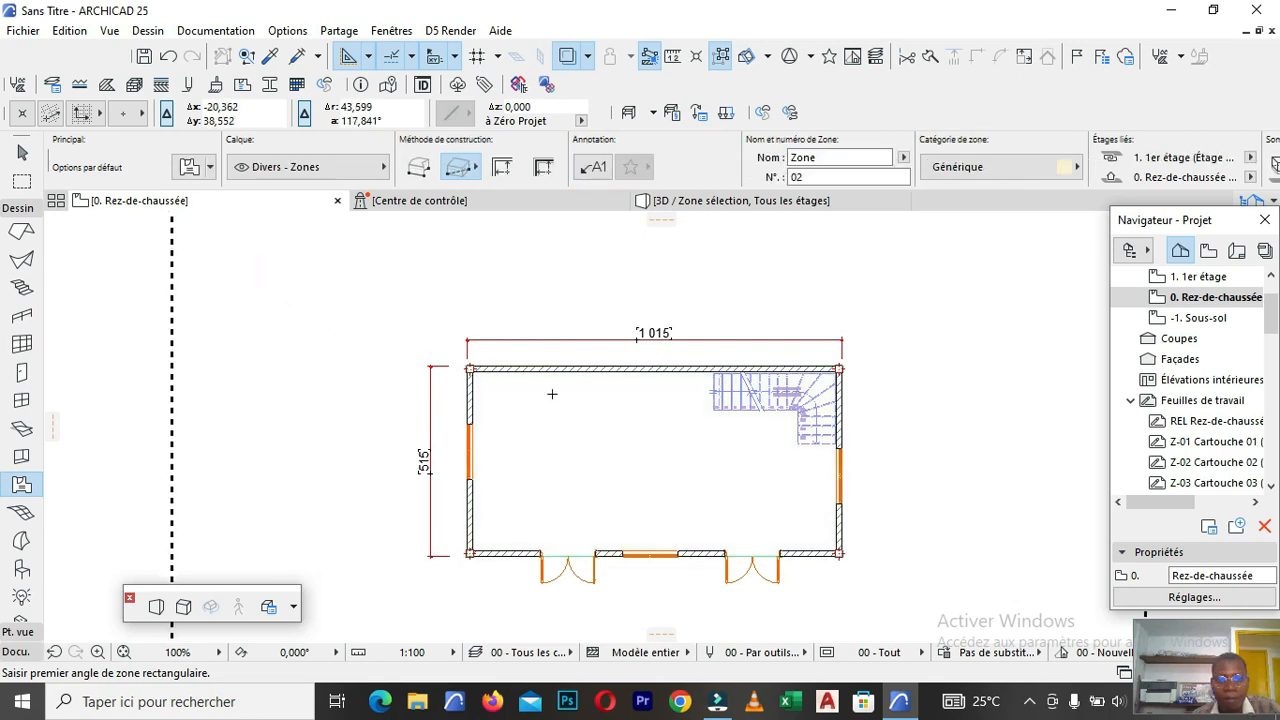
pyautogui.scroll(-4, 531, 443)
pyautogui.scroll(5, 551, 433)
pyautogui.scroll(1, 540, 430)
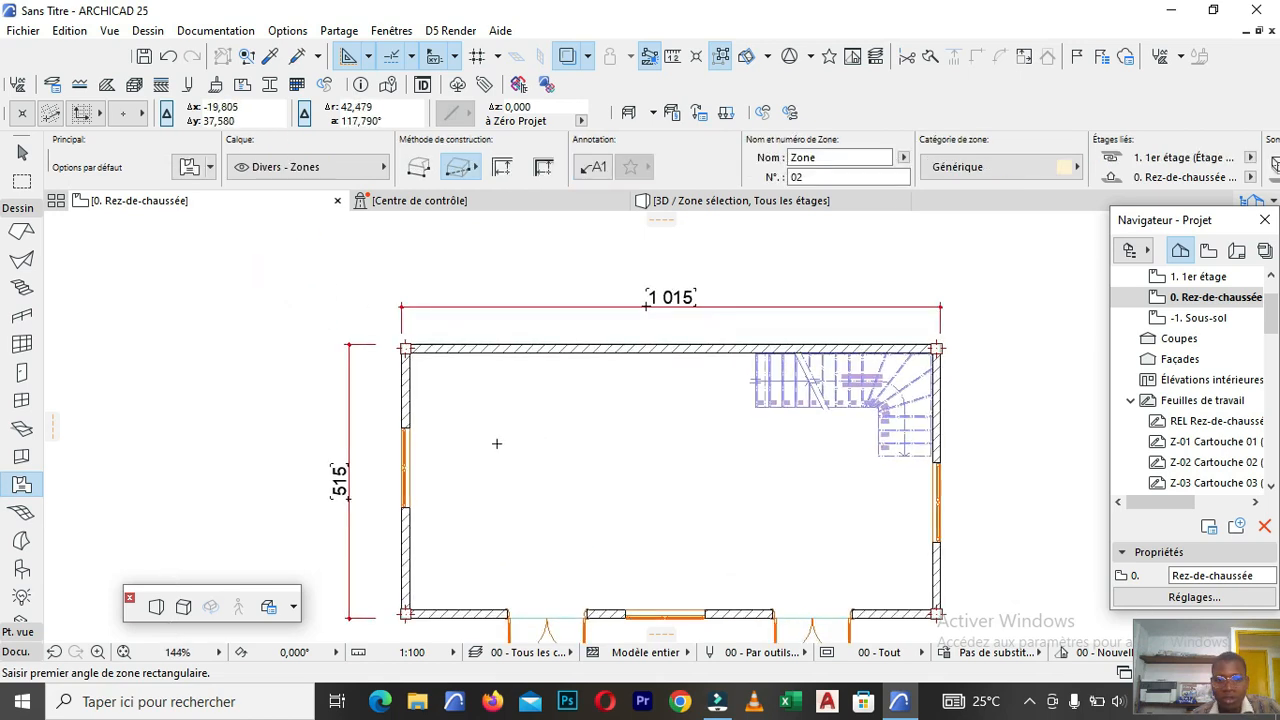
pyautogui.scroll(-7, 412, 300)
pyautogui.scroll(7, 505, 386)
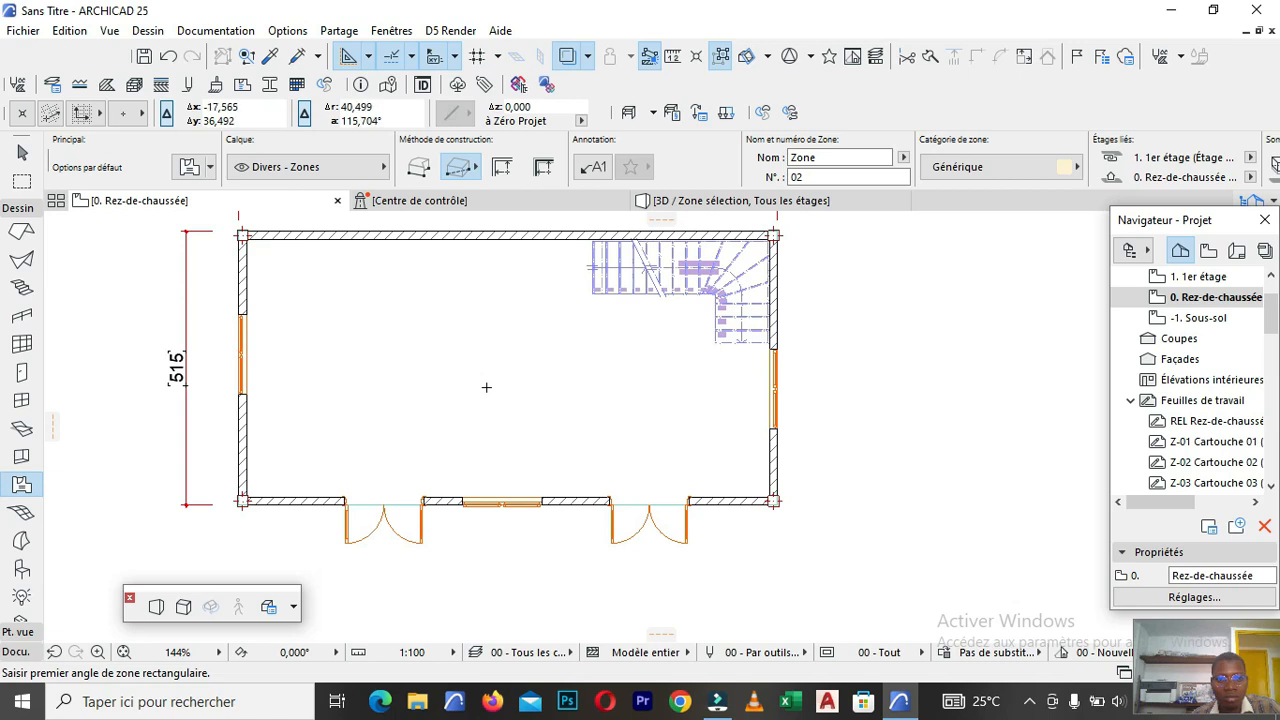
pyautogui.scroll(5, 450, 288)
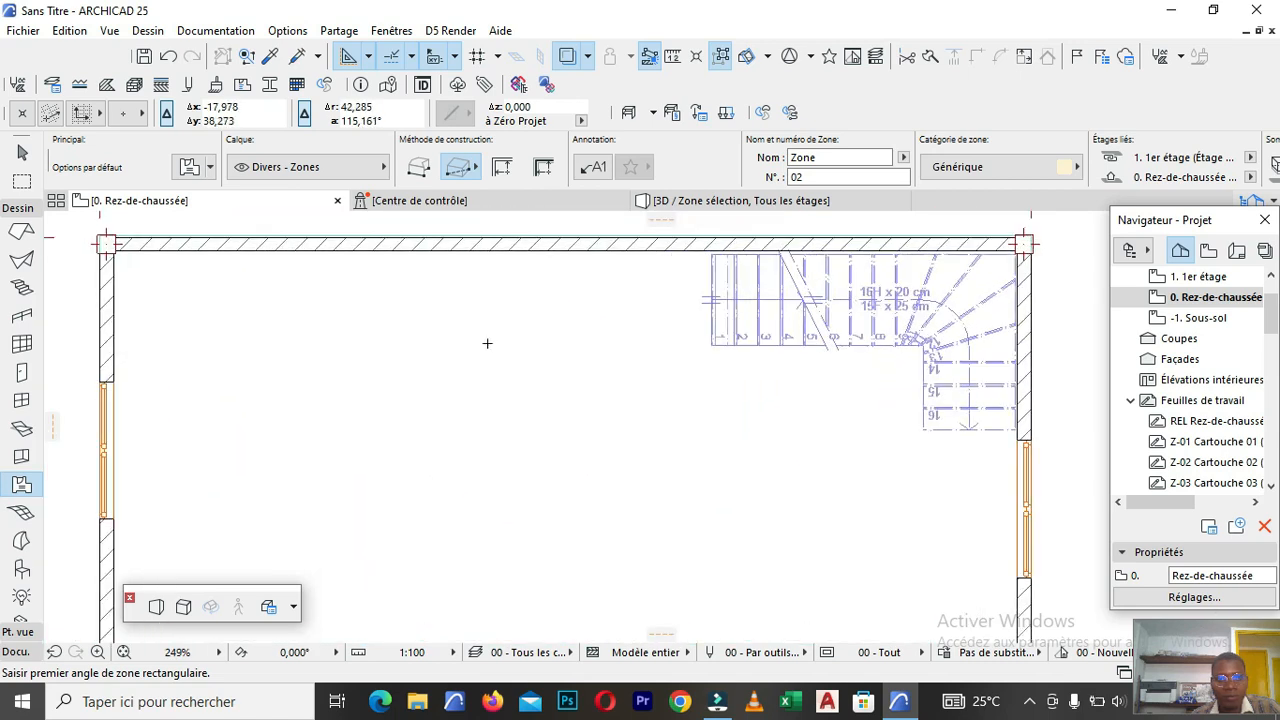
pyautogui.scroll(-6, 487, 343)
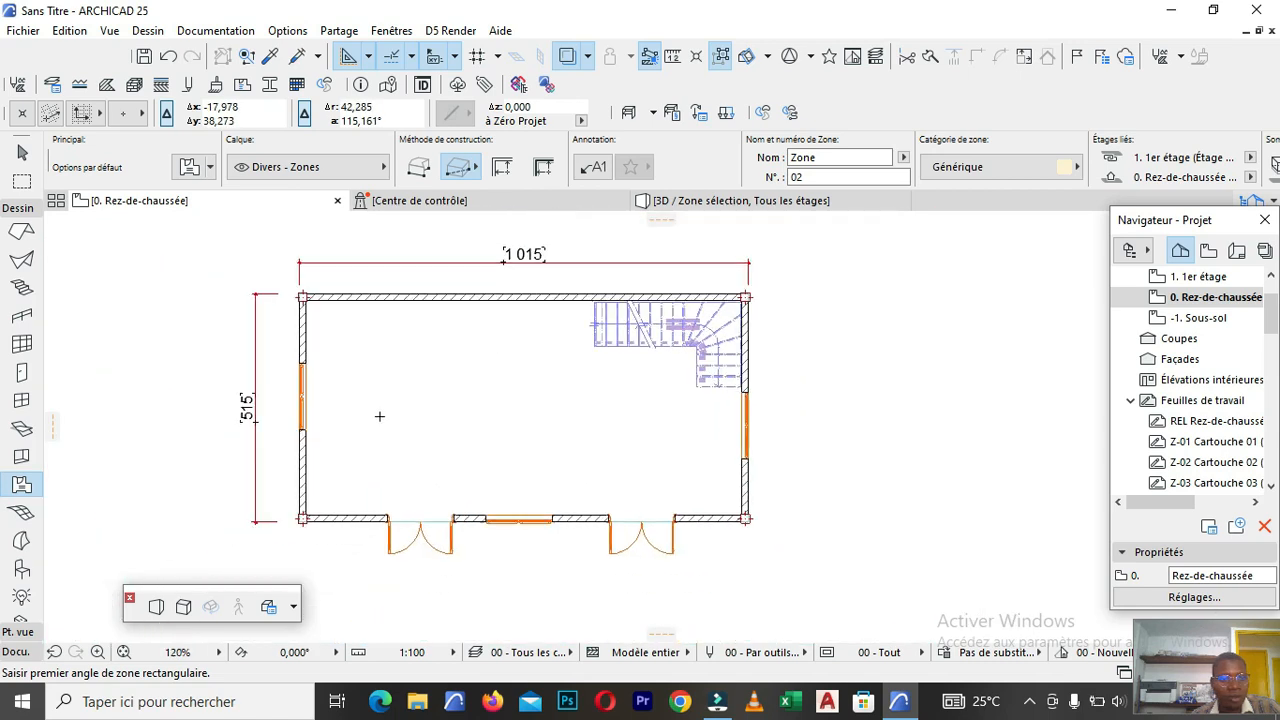
# Draw a rectangular Terre mesh on the Terrain - Original layer, enclosing the ground-floor plan and the dashed marquee around it.
pyautogui.click(21, 515)
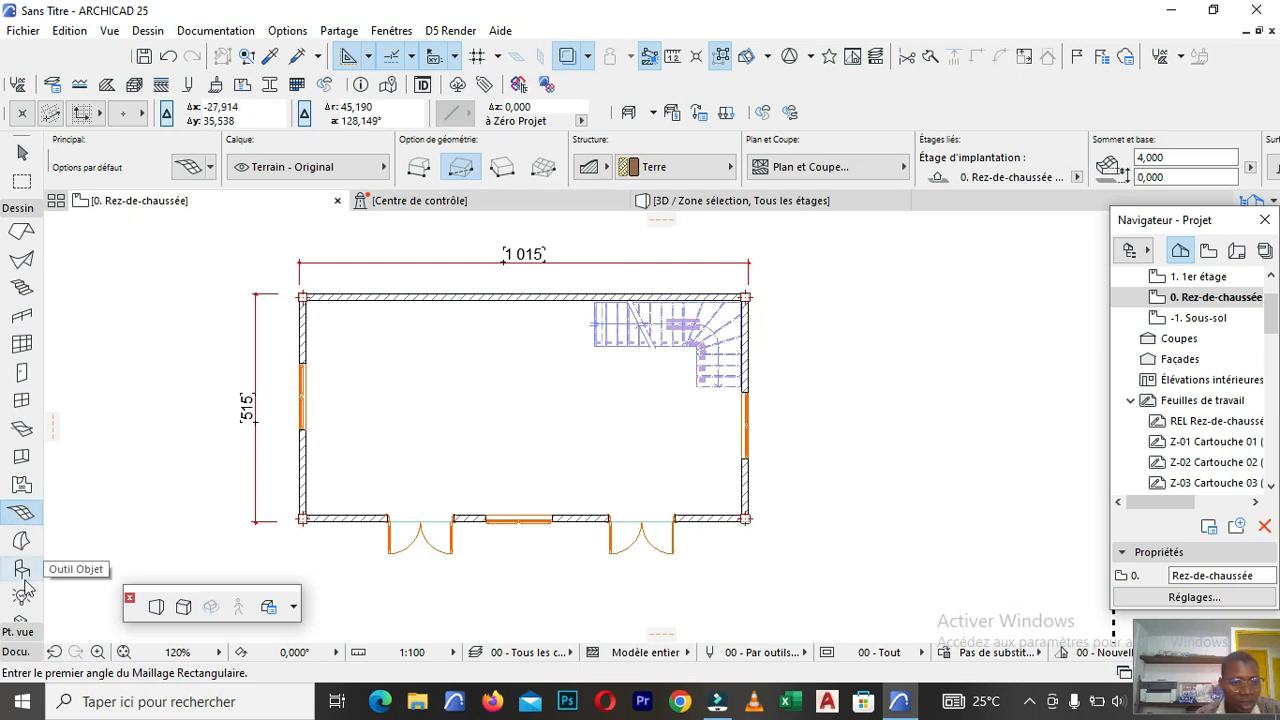
pyautogui.scroll(-3, 288, 370)
pyautogui.scroll(-2, 570, 407)
pyautogui.scroll(3, 312, 238)
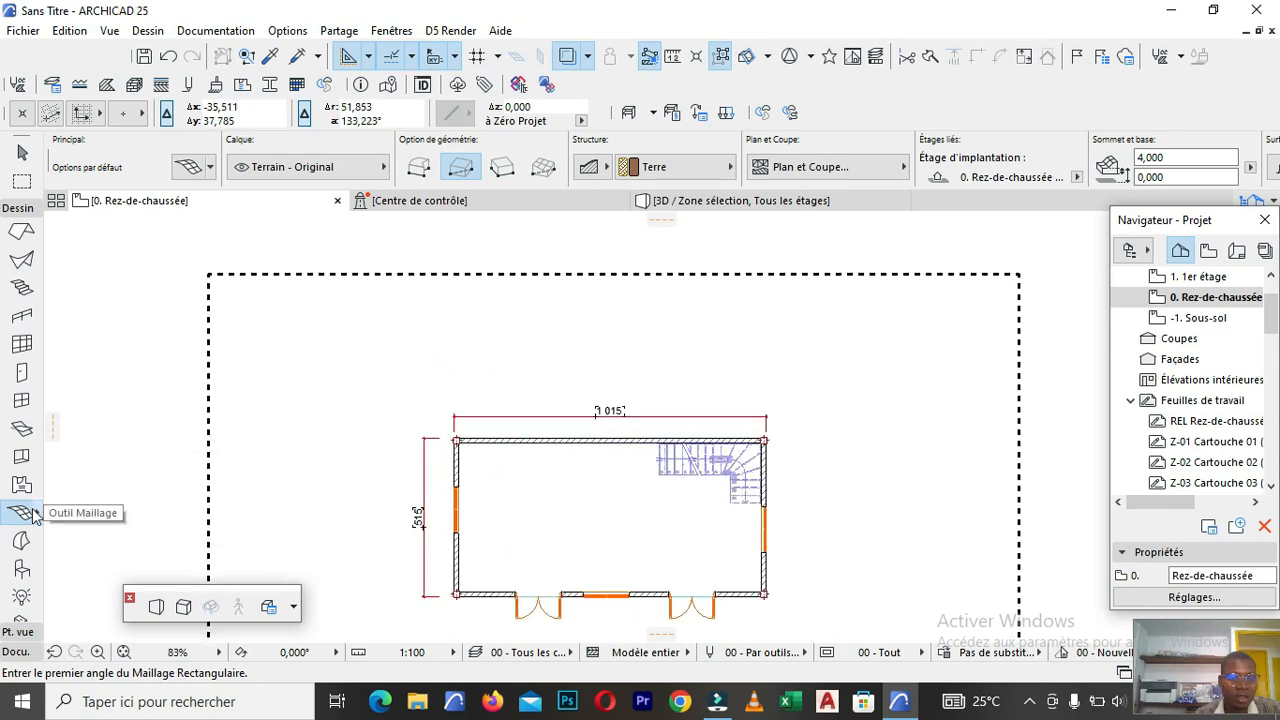
pyautogui.scroll(-3, 293, 294)
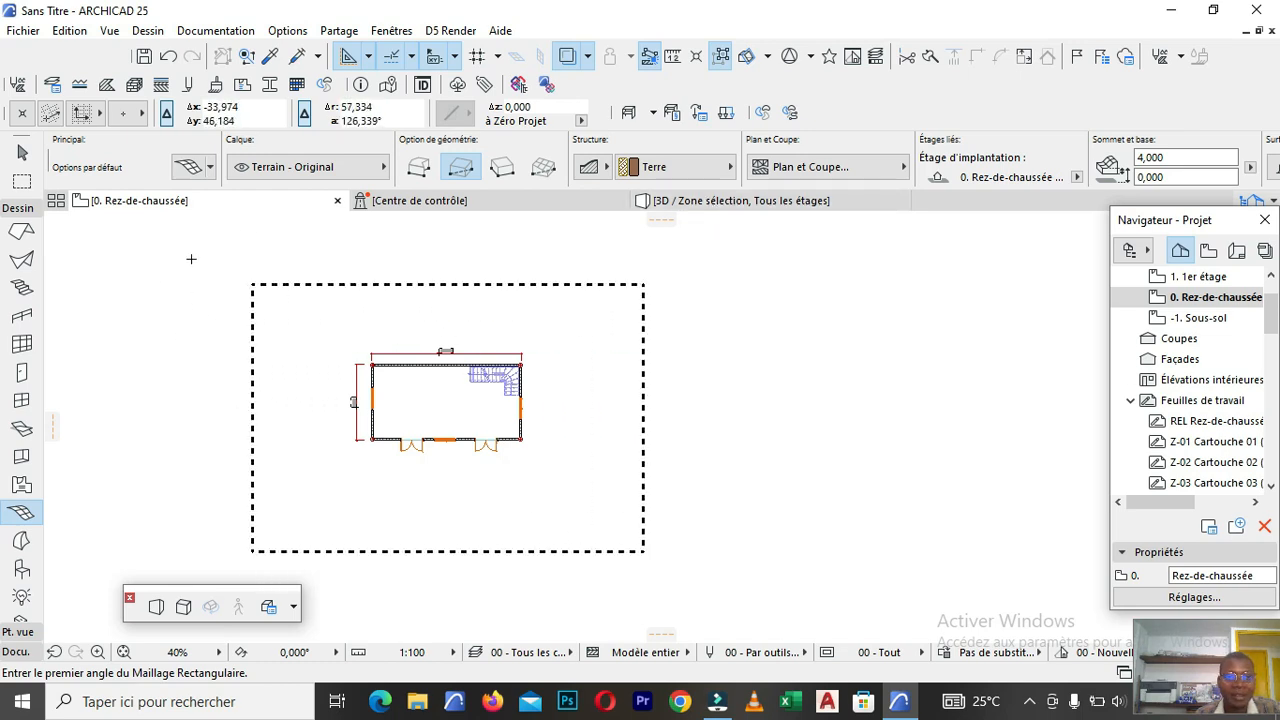
pyautogui.click(160, 245)
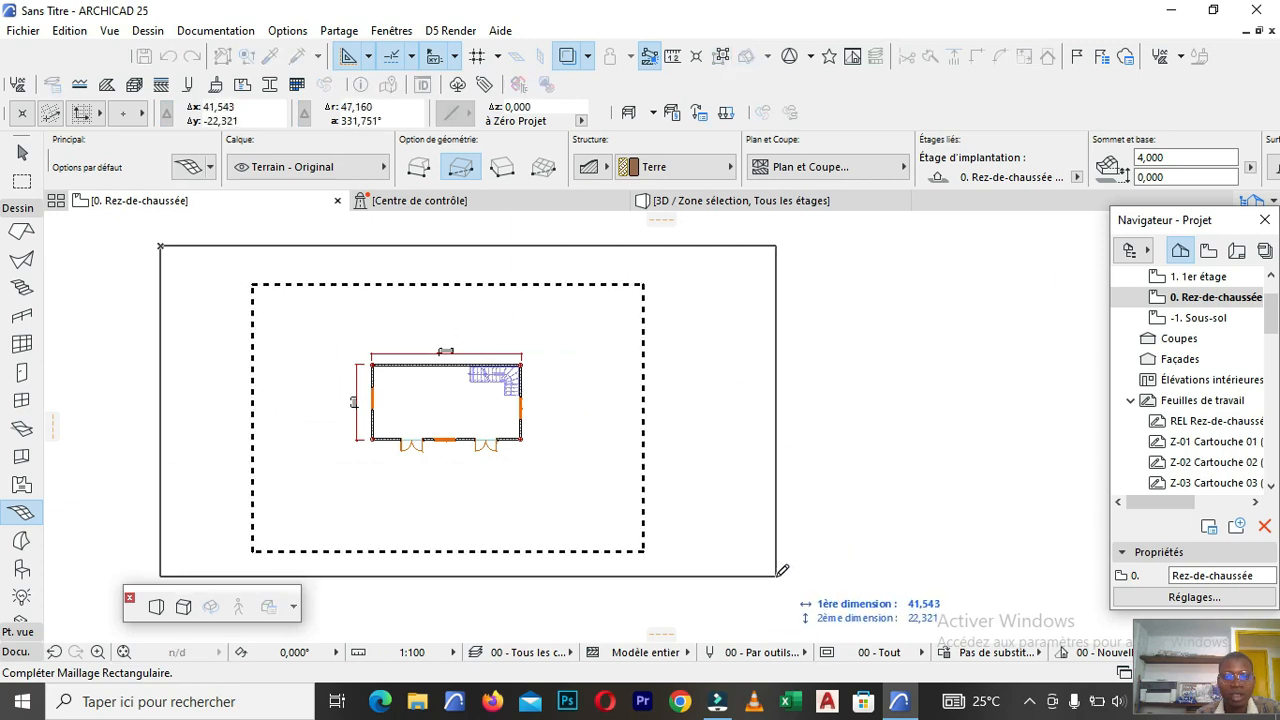
pyautogui.click(736, 590)
pyautogui.scroll(-4, 690, 420)
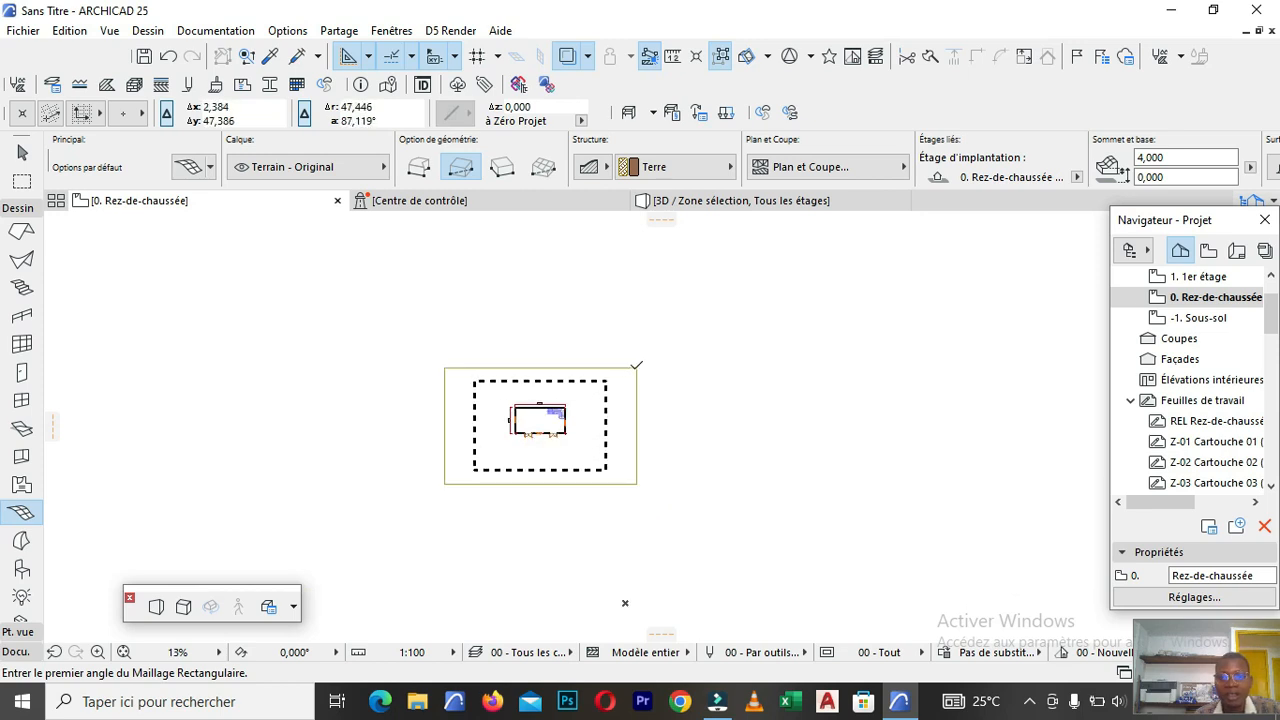
# Offset all edges of the terrain mesh well outward from the house and deselect it.
pyautogui.click(636, 367)
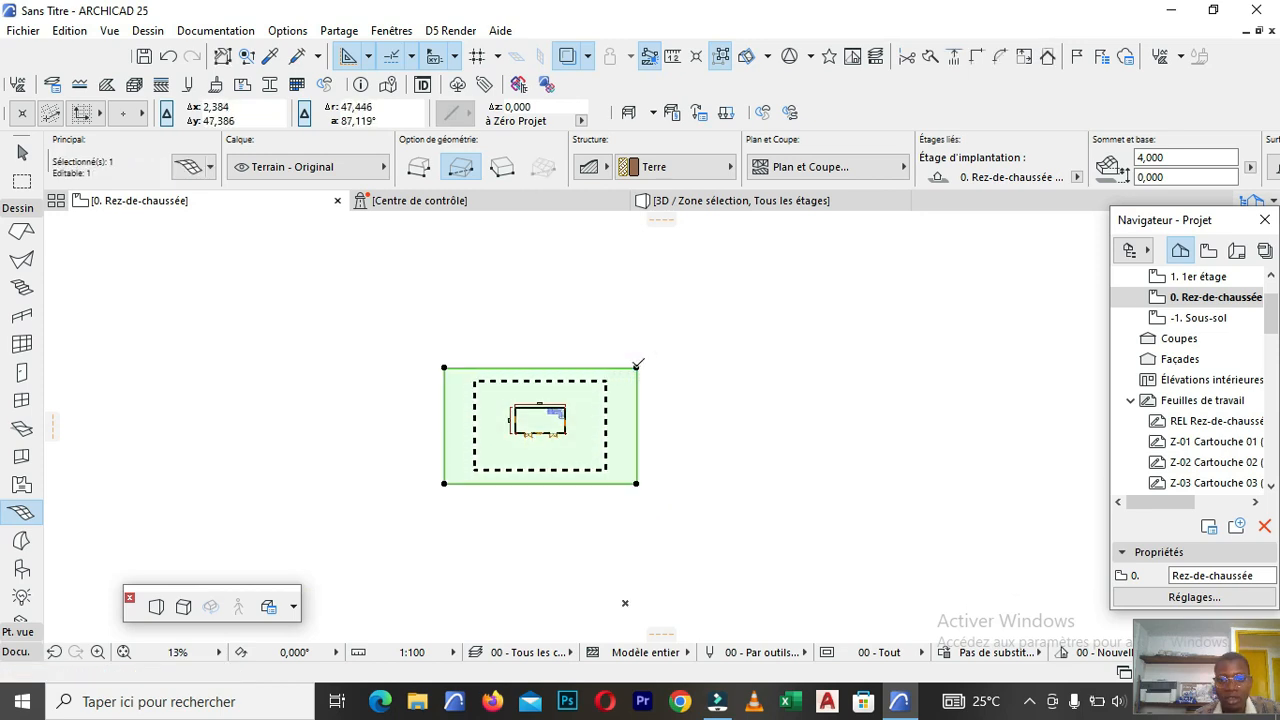
pyautogui.click(636, 367)
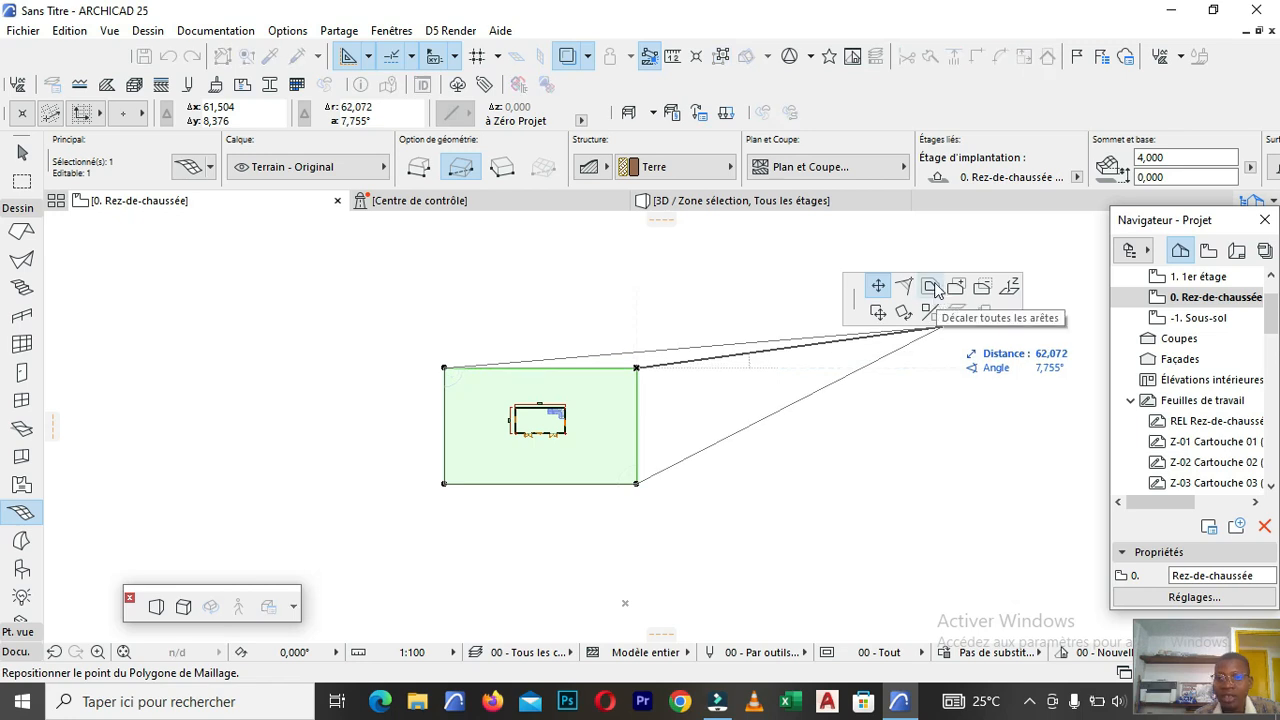
pyautogui.click(930, 289)
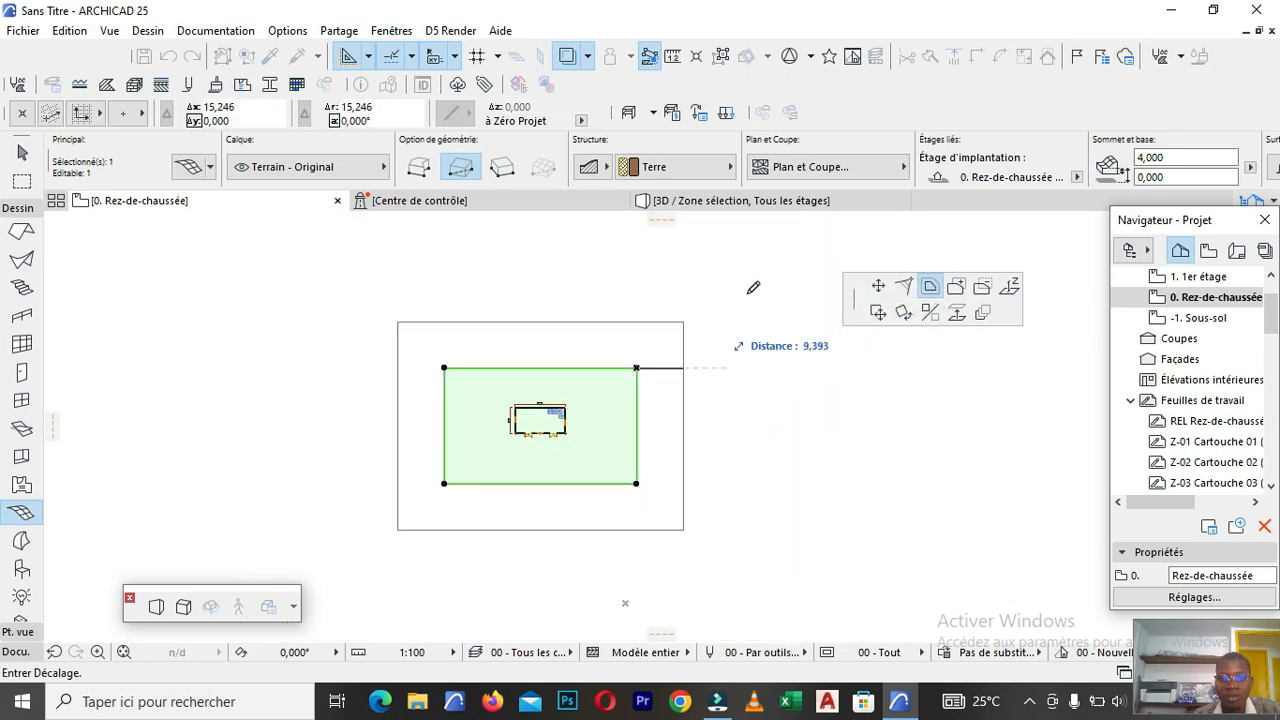
pyautogui.click(822, 251)
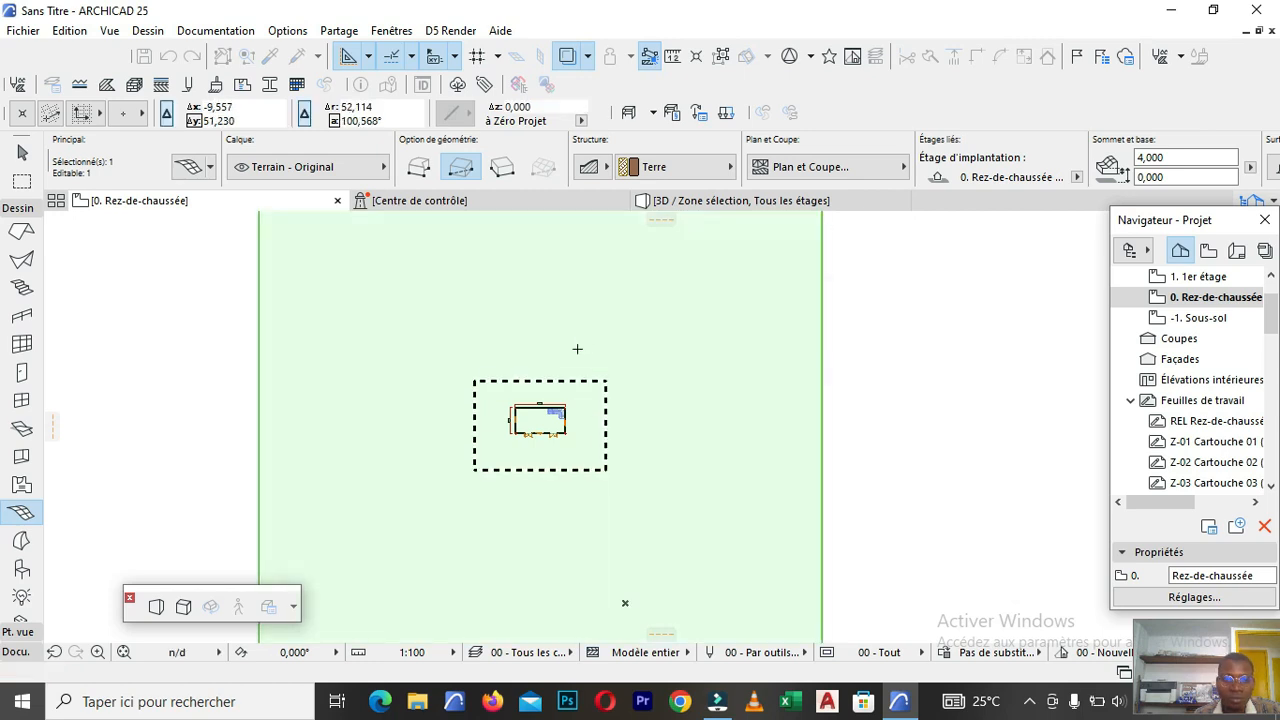
pyautogui.scroll(-3, 586, 354)
pyautogui.click(848, 403)
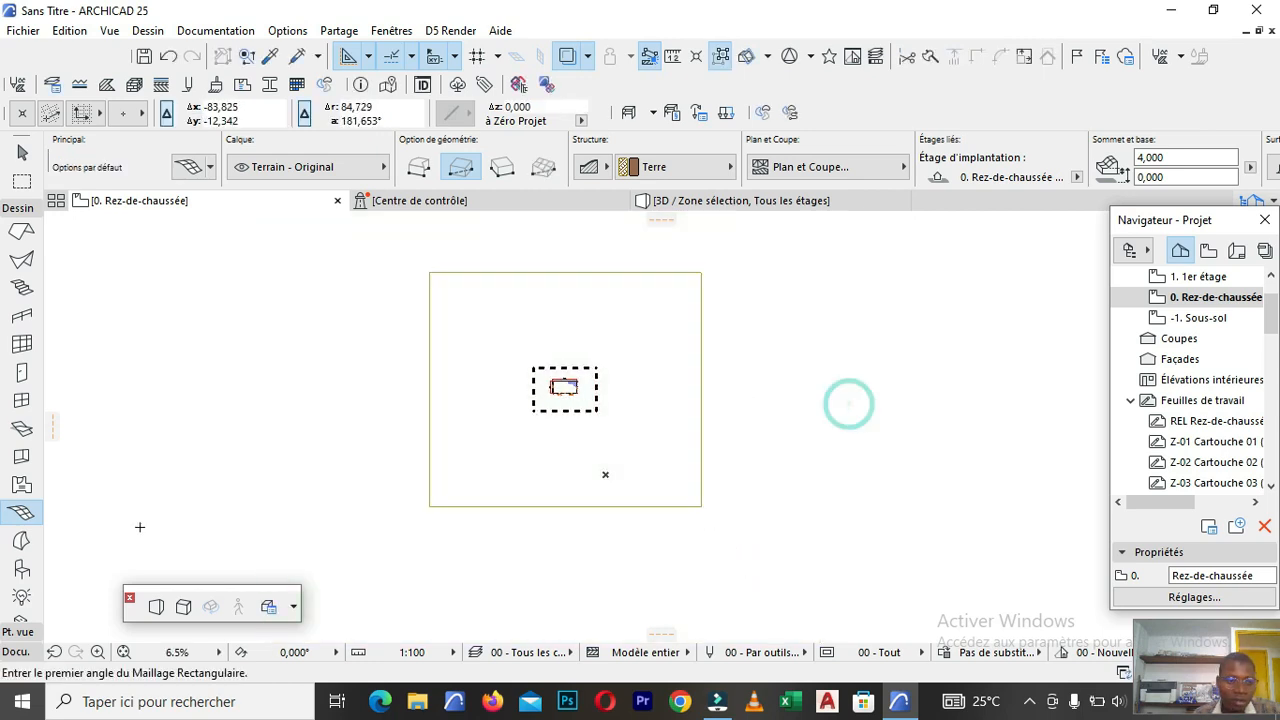
# Look through the design and documentation tools available for the ground-floor plan.
pyautogui.scroll(-2, 24, 549)
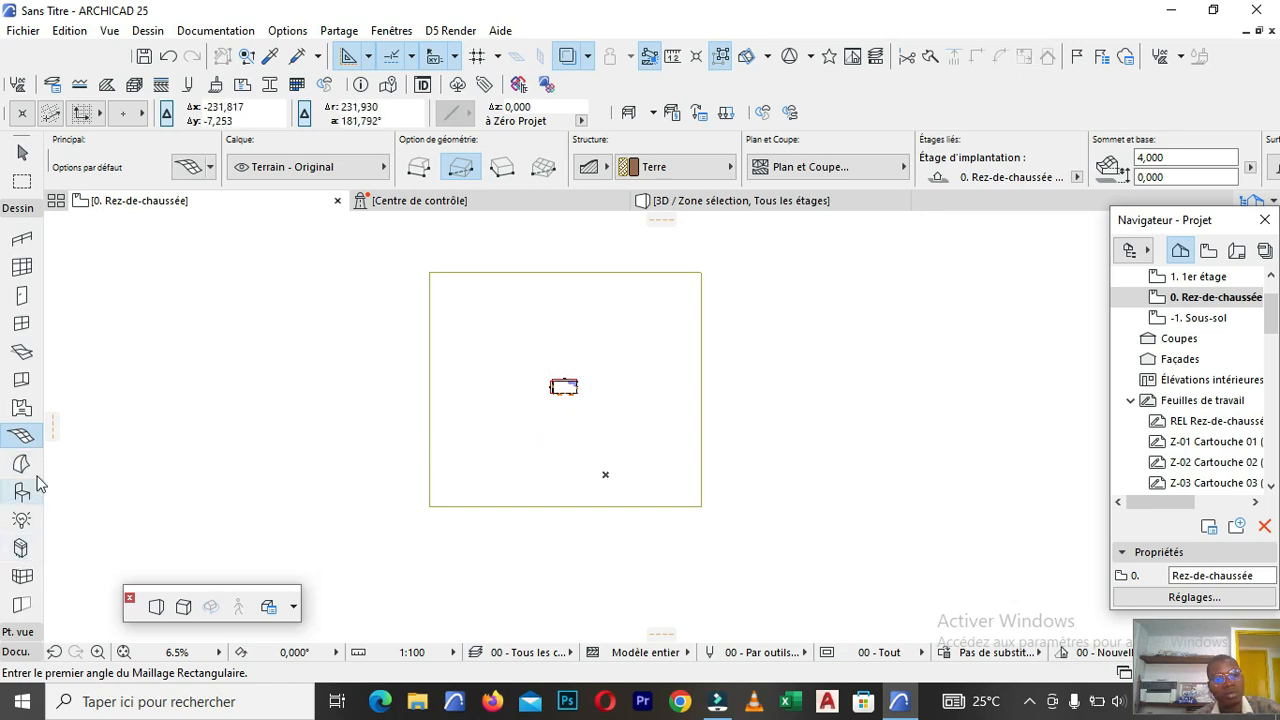
pyautogui.scroll(1, 57, 457)
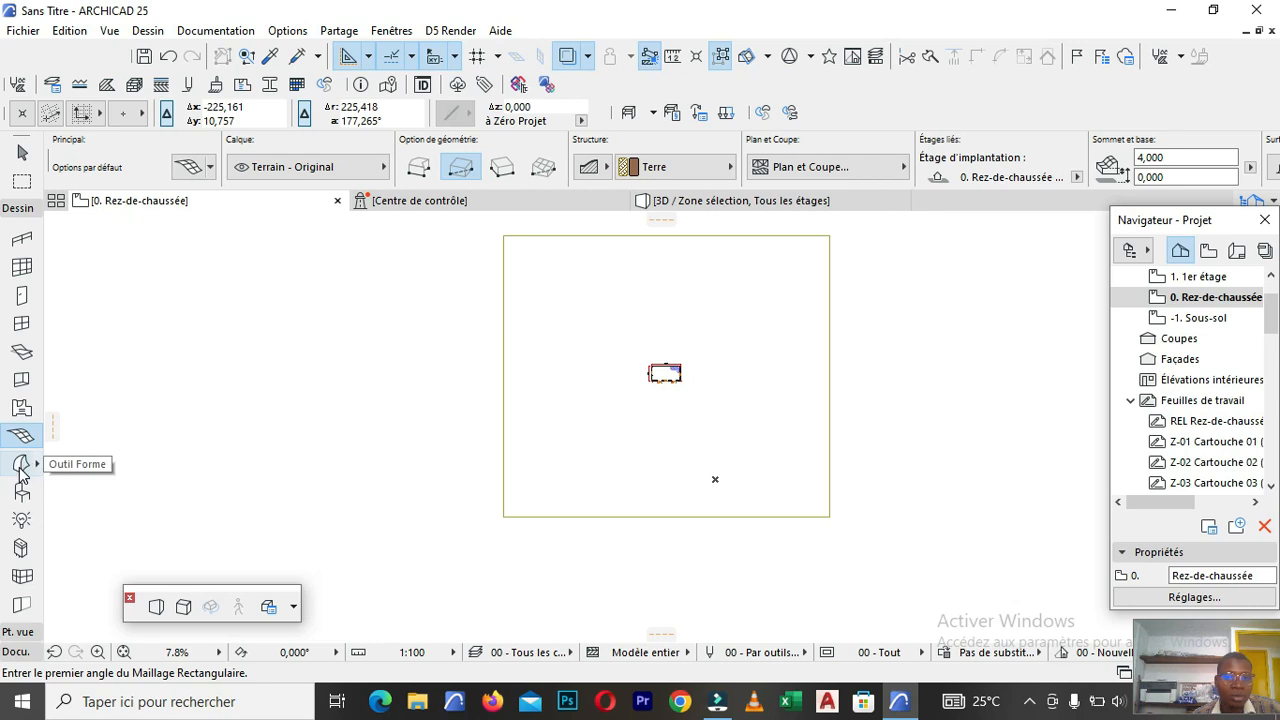
pyautogui.scroll(1, 650, 420)
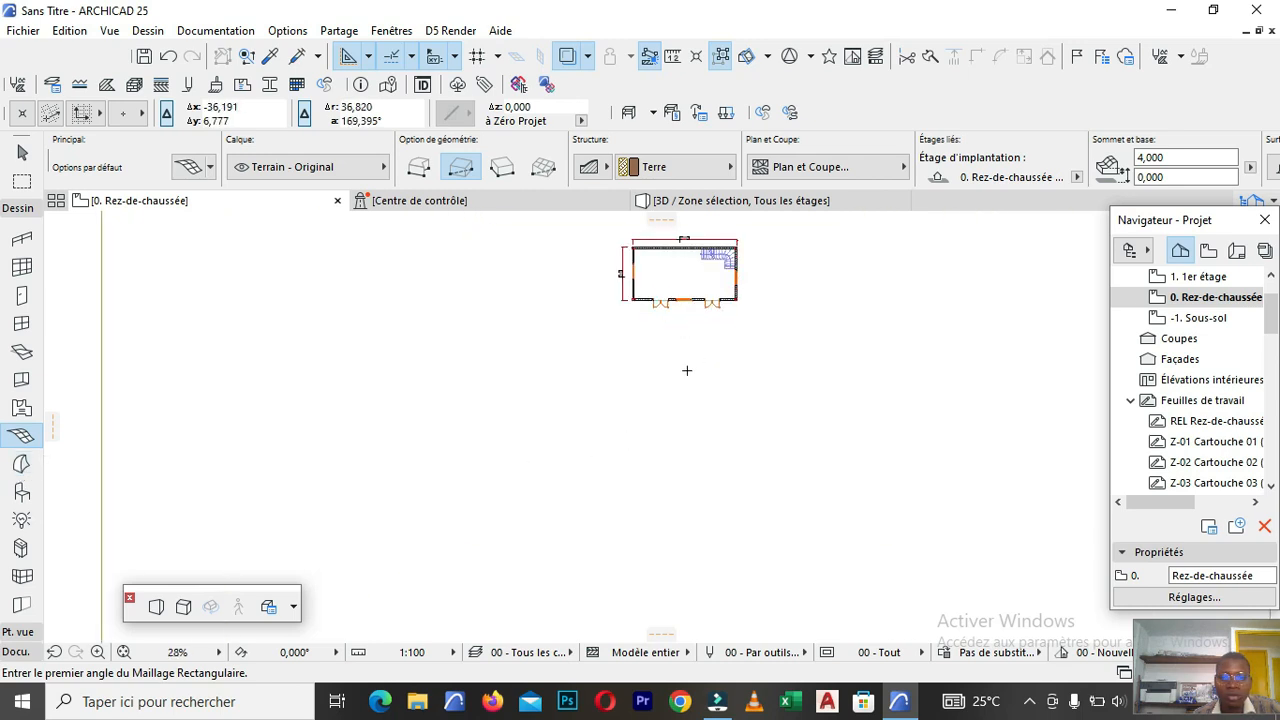
pyautogui.scroll(6, 690, 360)
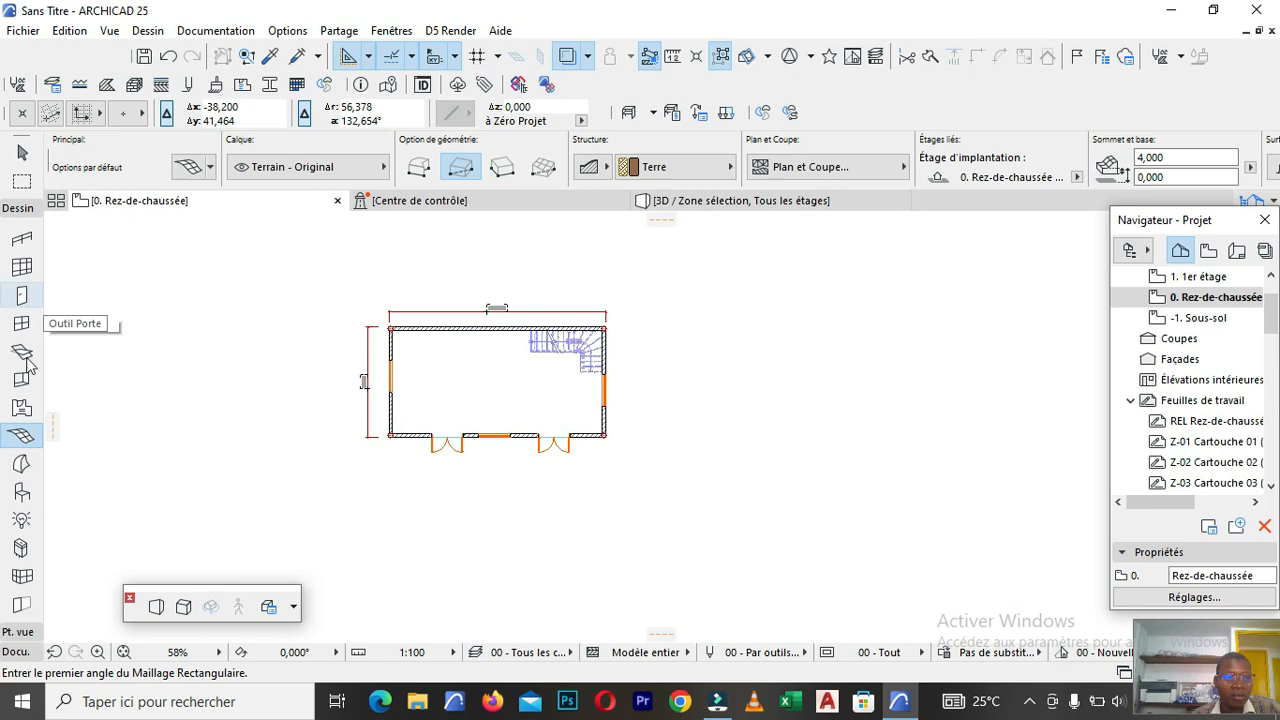
pyautogui.click(20, 208)
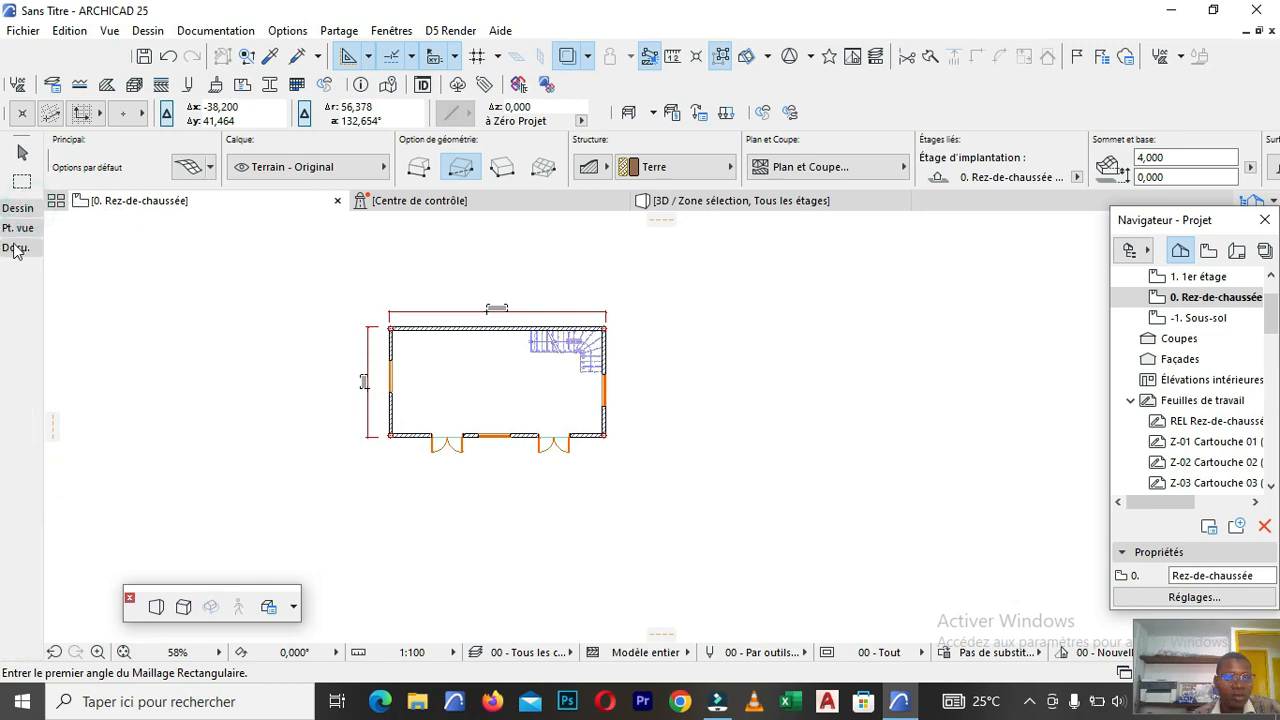
pyautogui.click(15, 248)
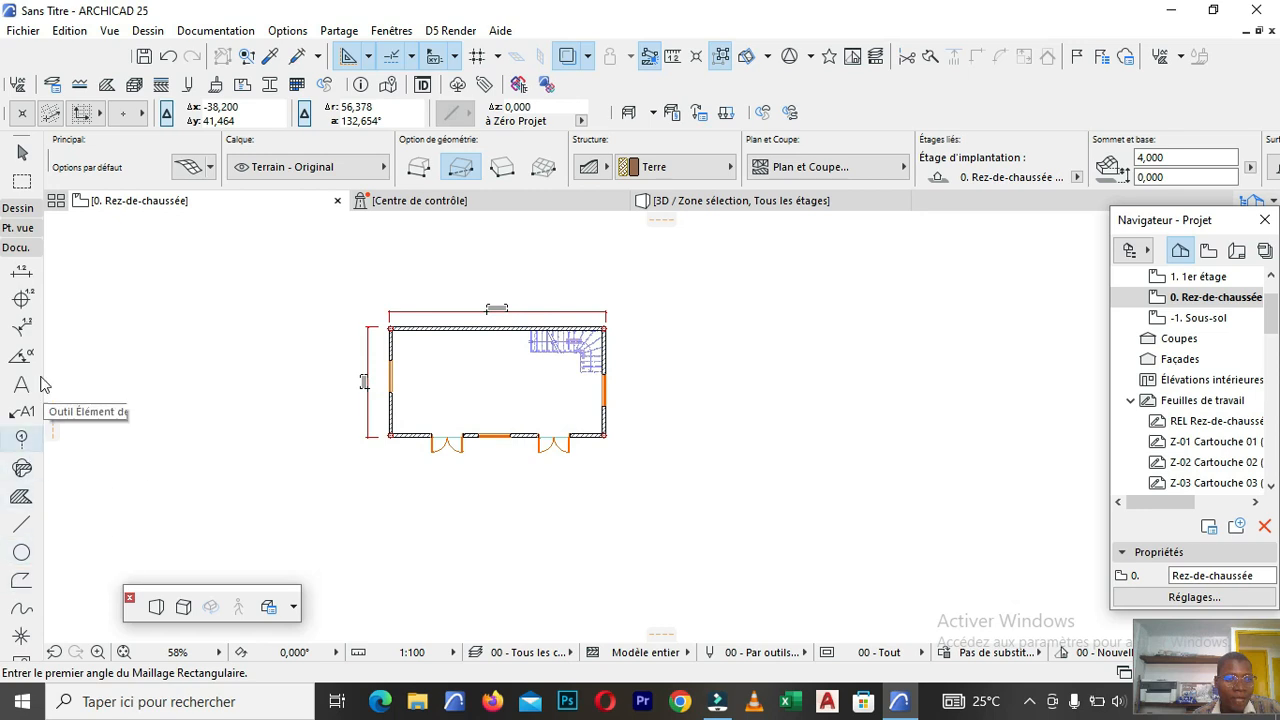
pyautogui.scroll(-1, 20, 510)
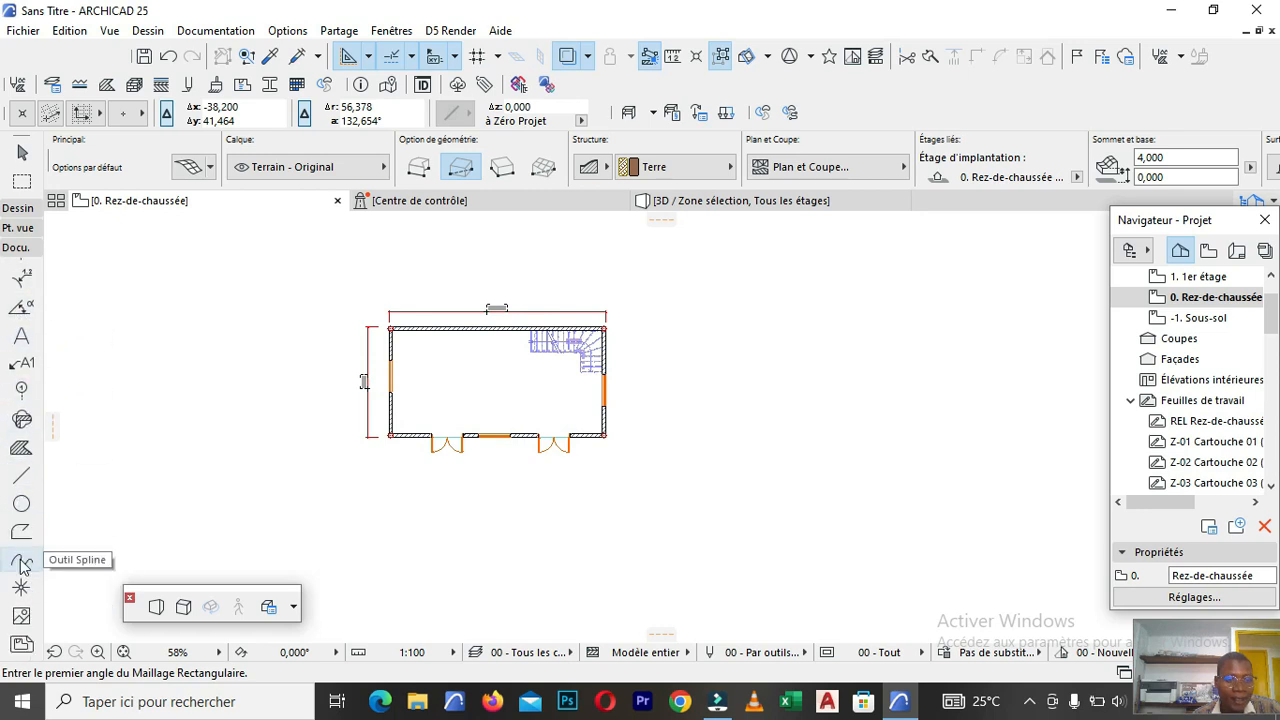
pyautogui.scroll(1, 22, 630)
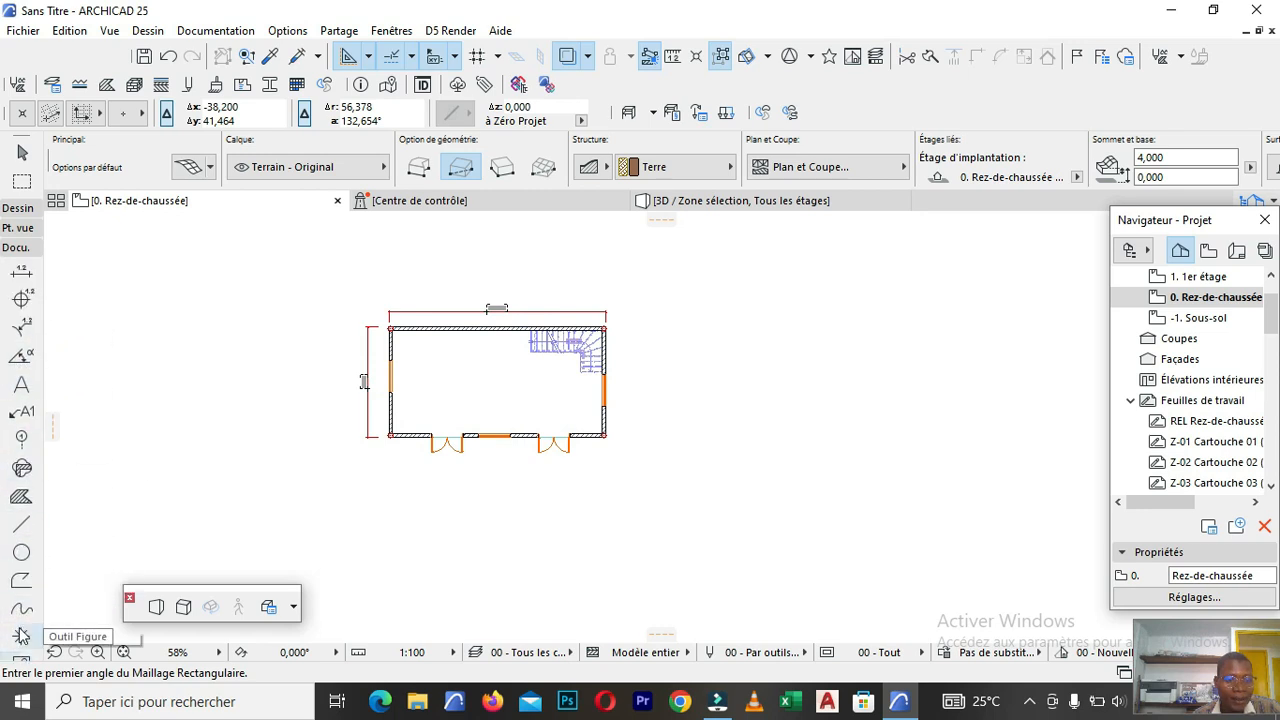
pyautogui.click(25, 238)
pyautogui.click(20, 208)
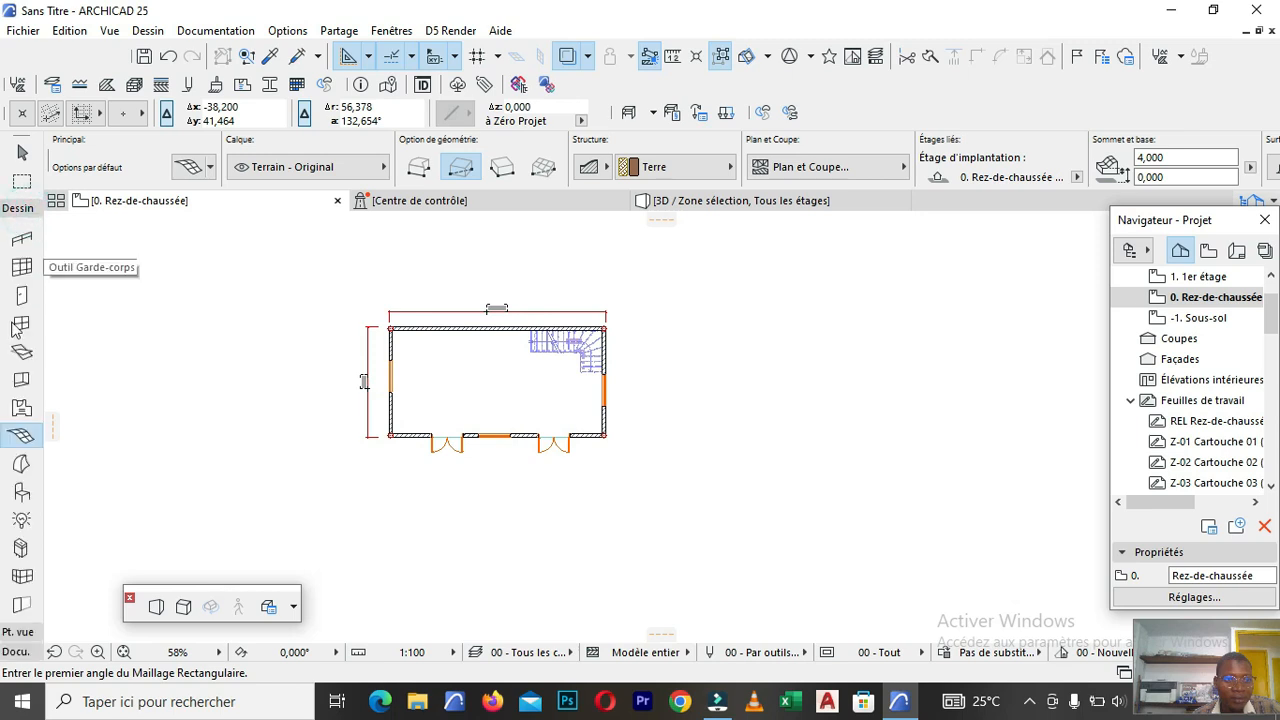
pyautogui.click(20, 210)
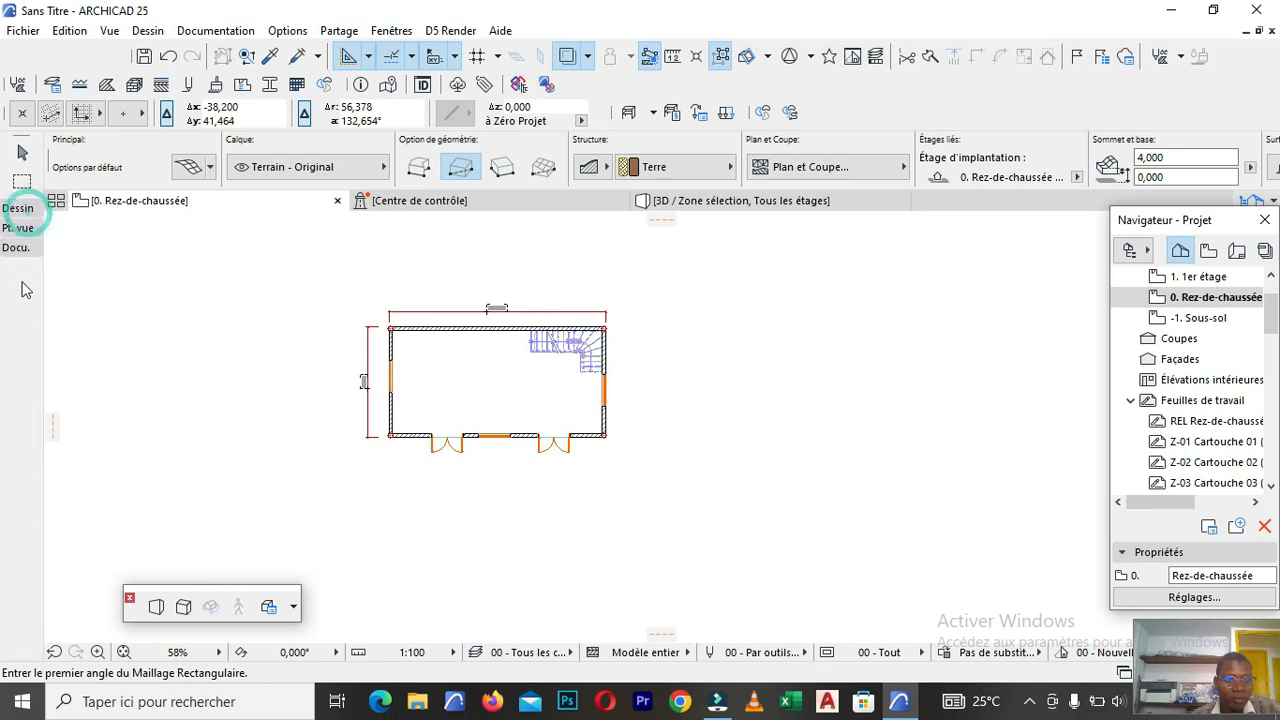
pyautogui.click(20, 248)
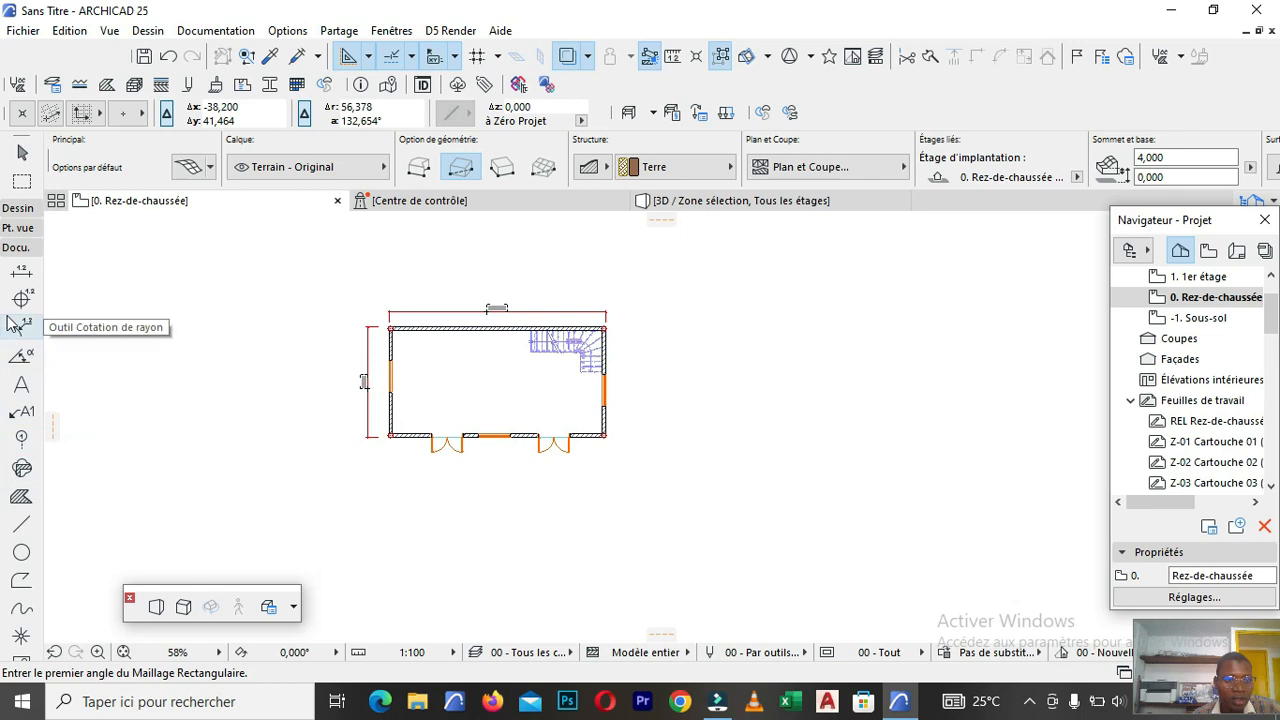
# Place a straight façade line in front of the wall with the two double doors, facing the house.
pyautogui.click(19, 229)
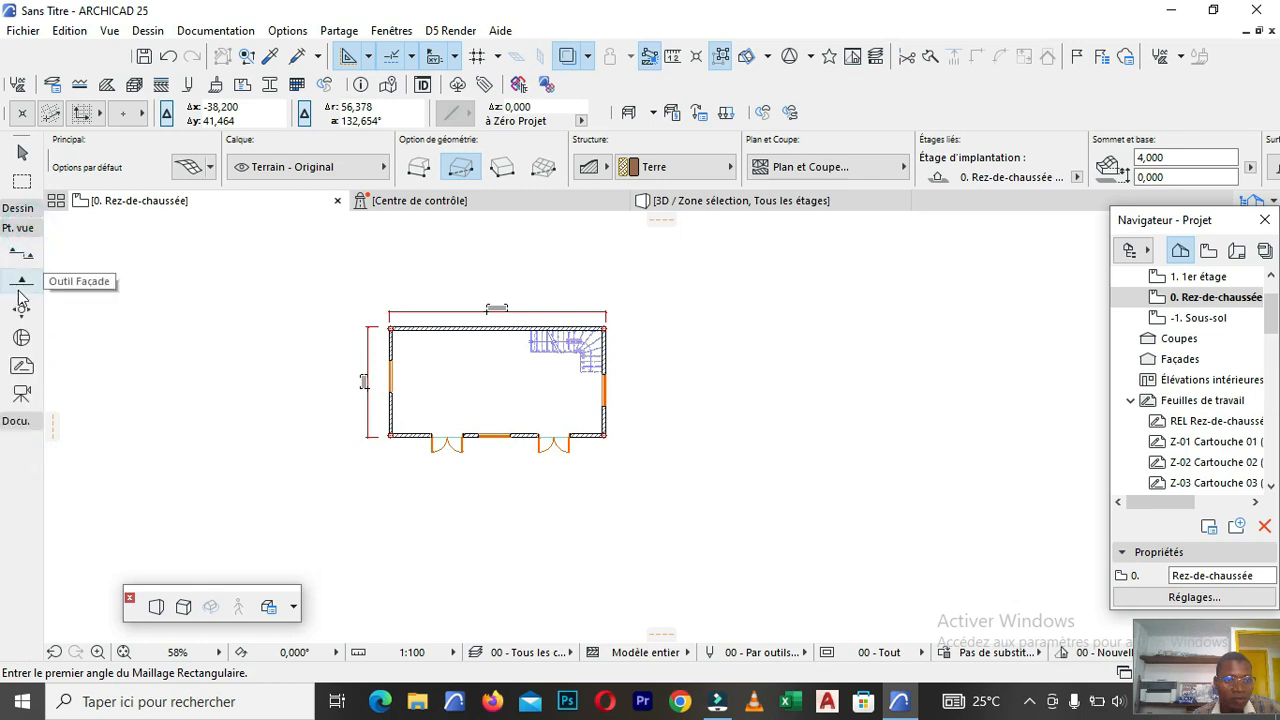
pyautogui.scroll(5, 455, 505)
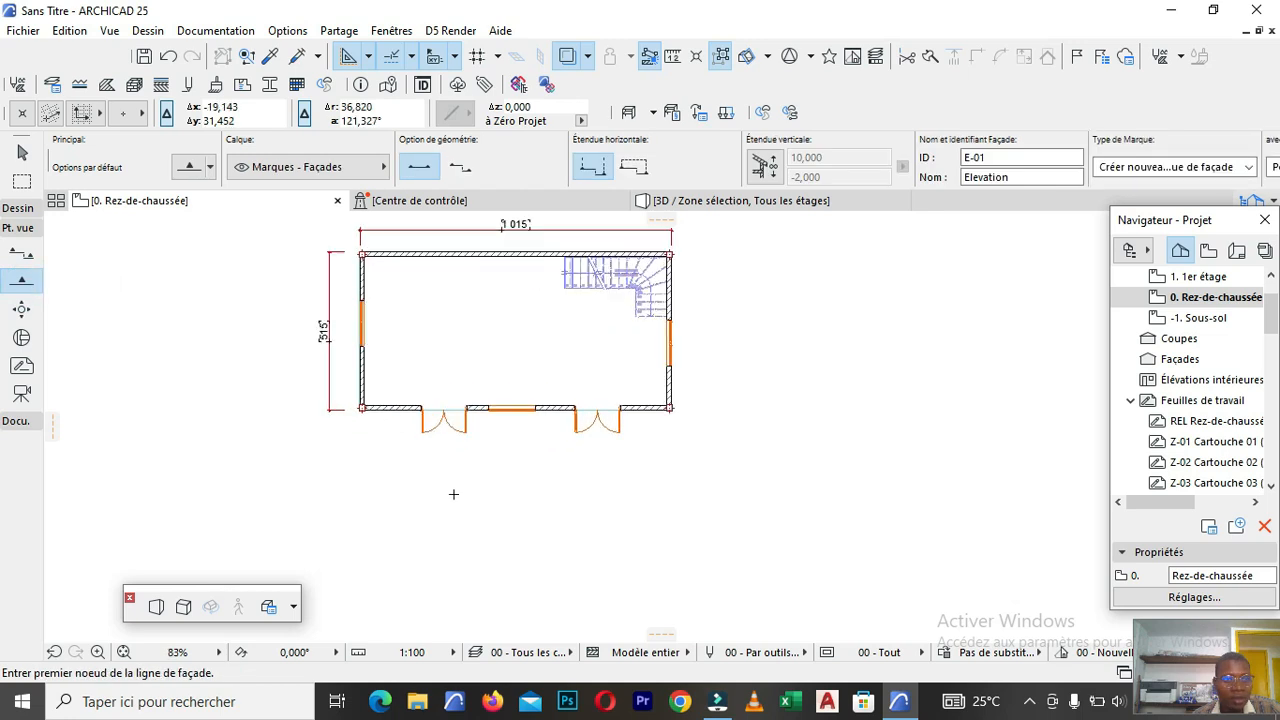
pyautogui.click(290, 461)
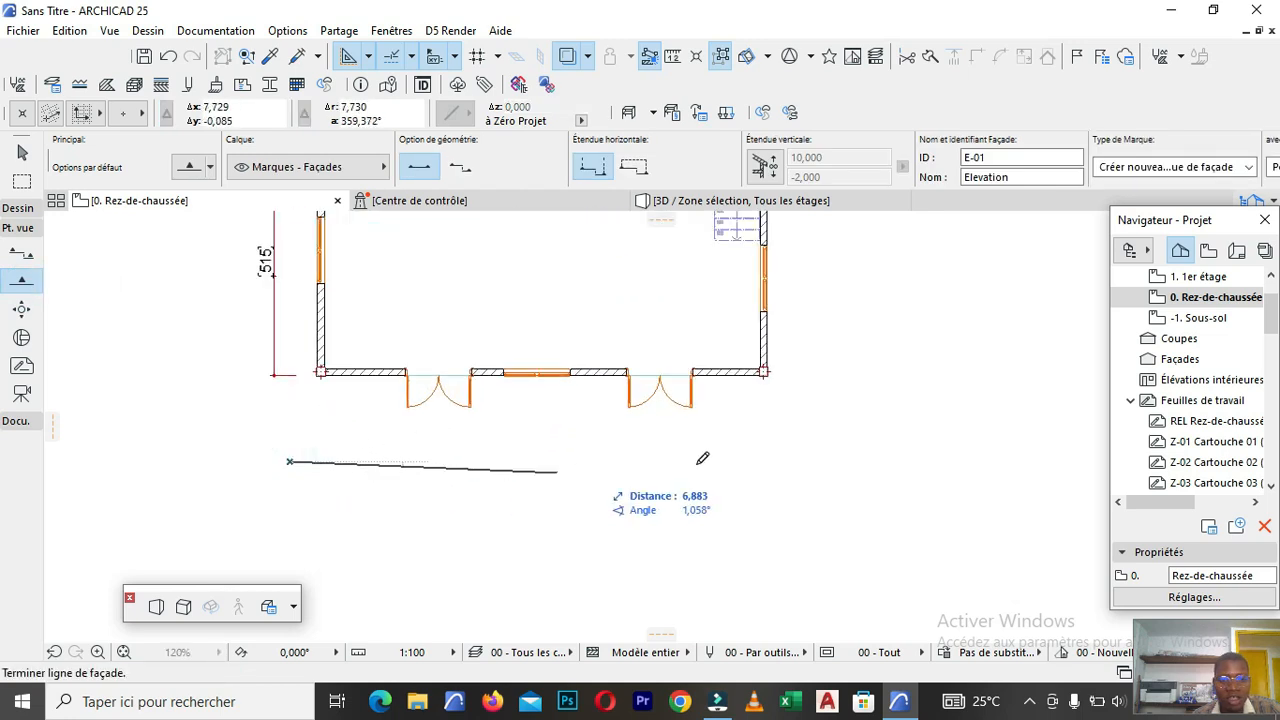
pyautogui.click(832, 460)
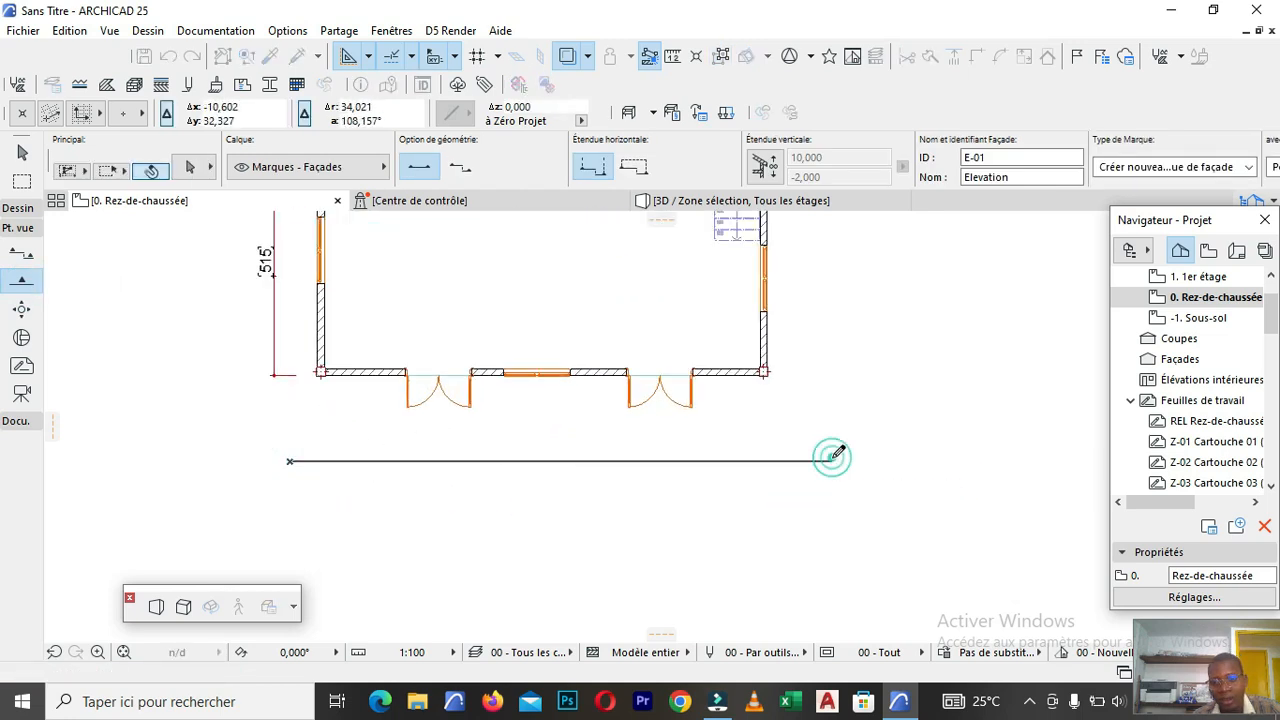
pyautogui.click(560, 432)
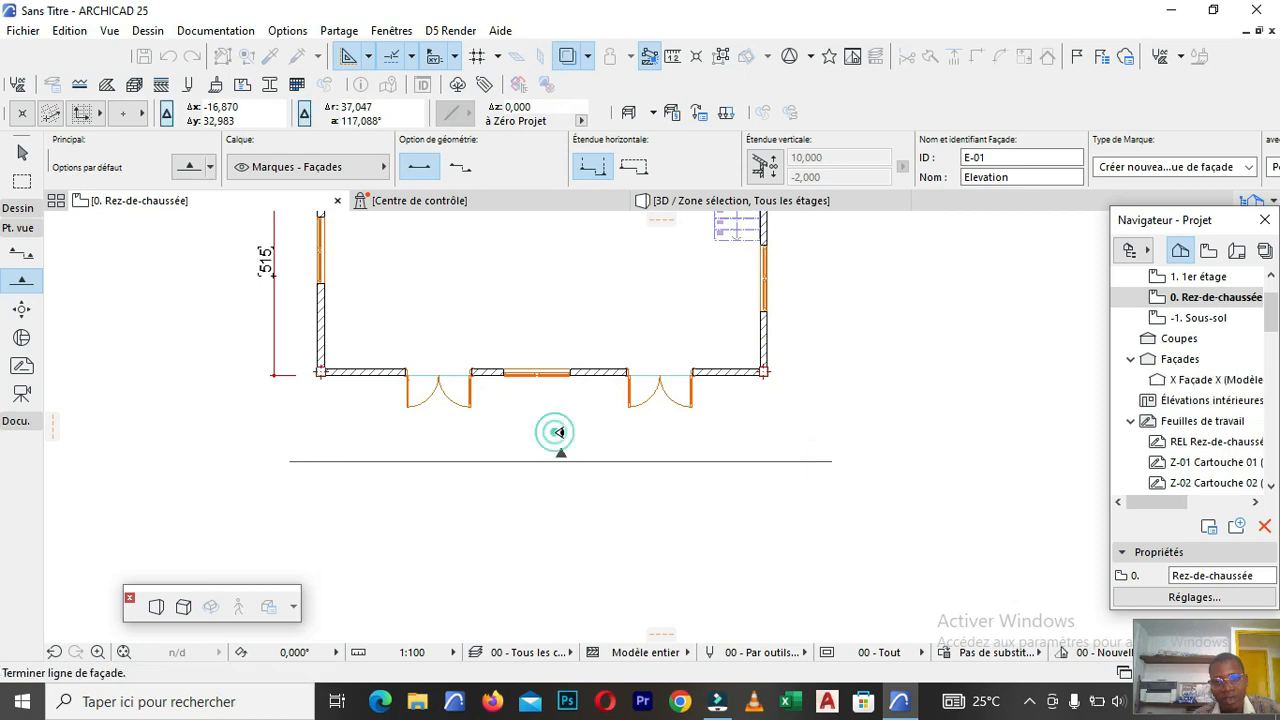
# Select the new façade marker and open its elevation view with the current view settings.
pyautogui.click(562, 460)
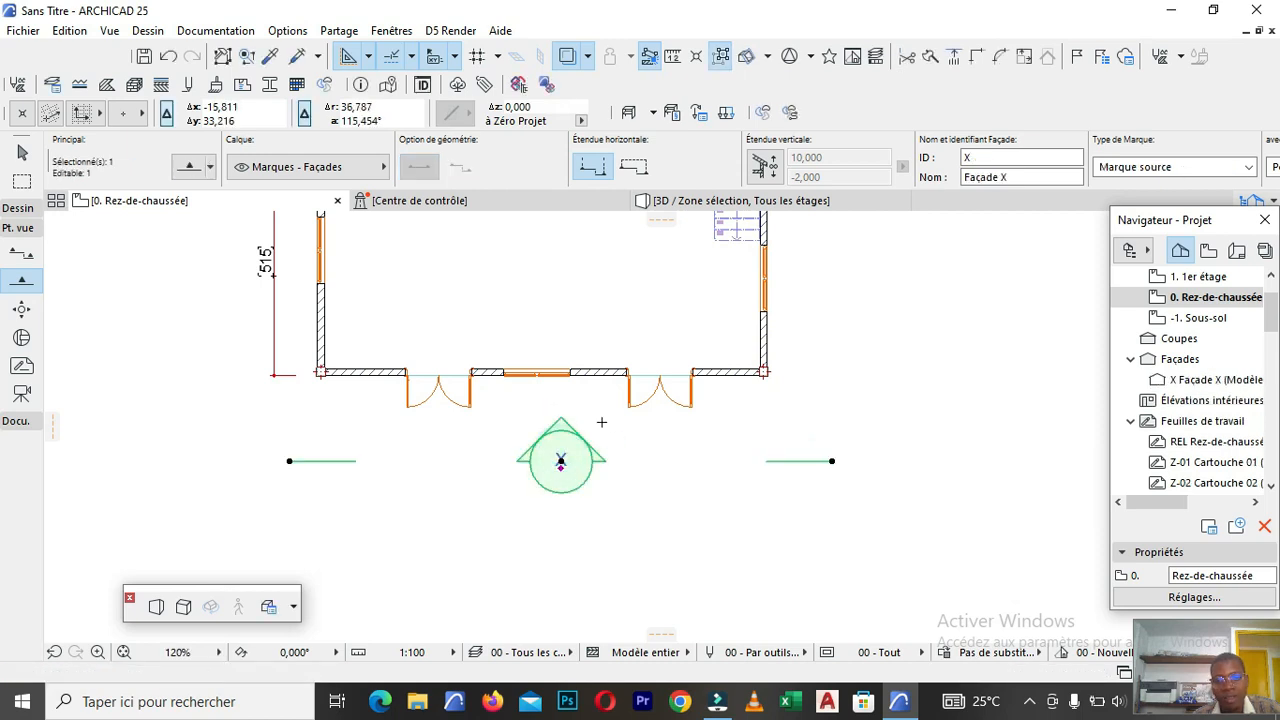
pyautogui.rightClick(603, 428)
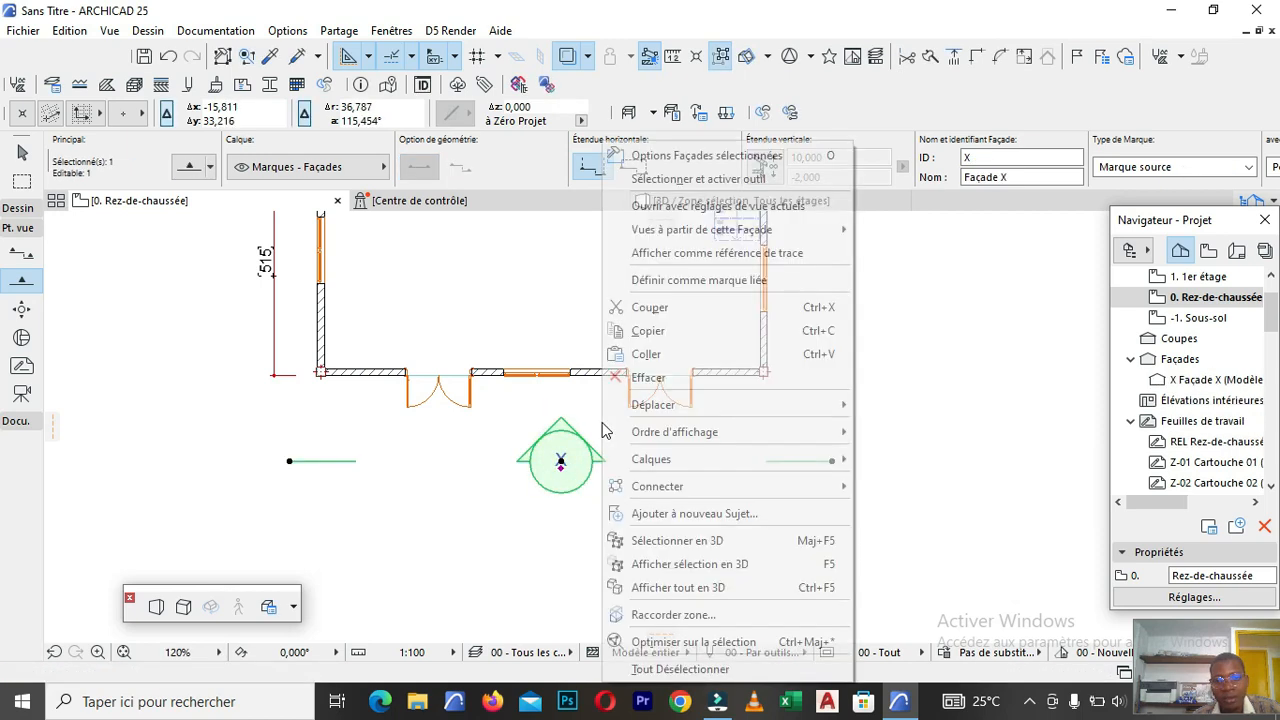
pyautogui.click(695, 206)
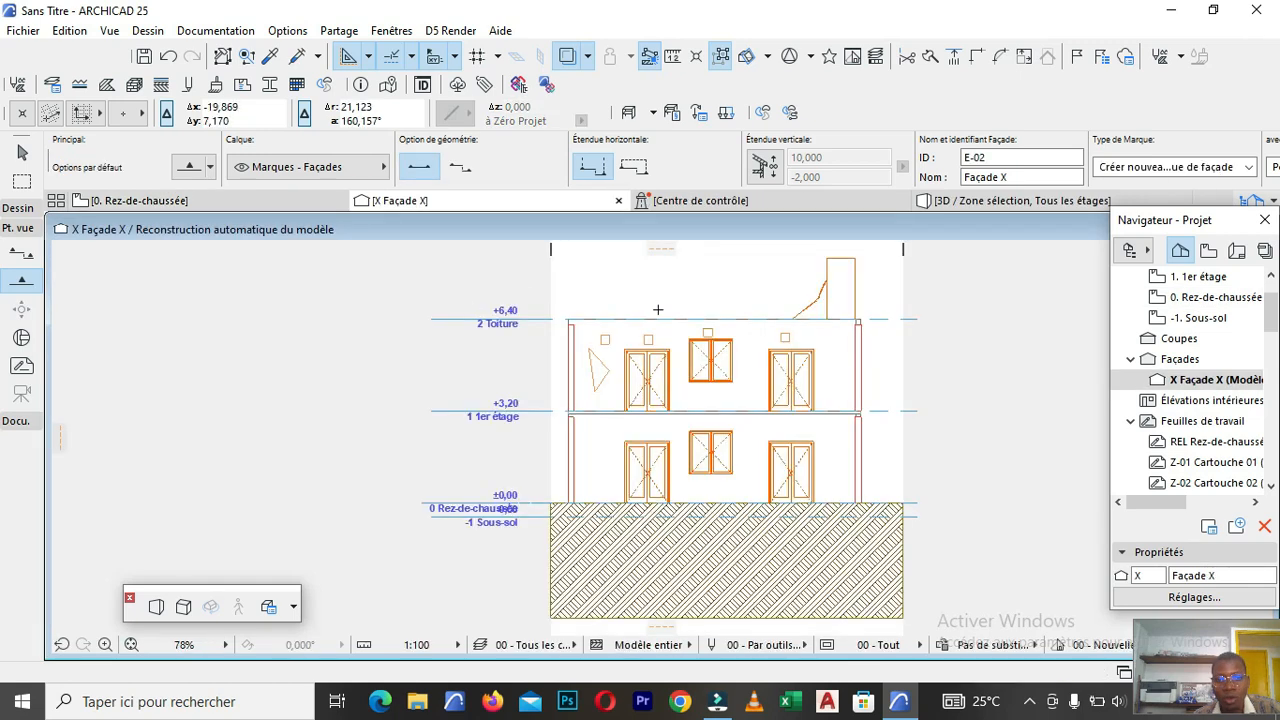
# Examine the doors, windows, wall ends and intermediate floor in the façade view.
pyautogui.scroll(4, 710, 455)
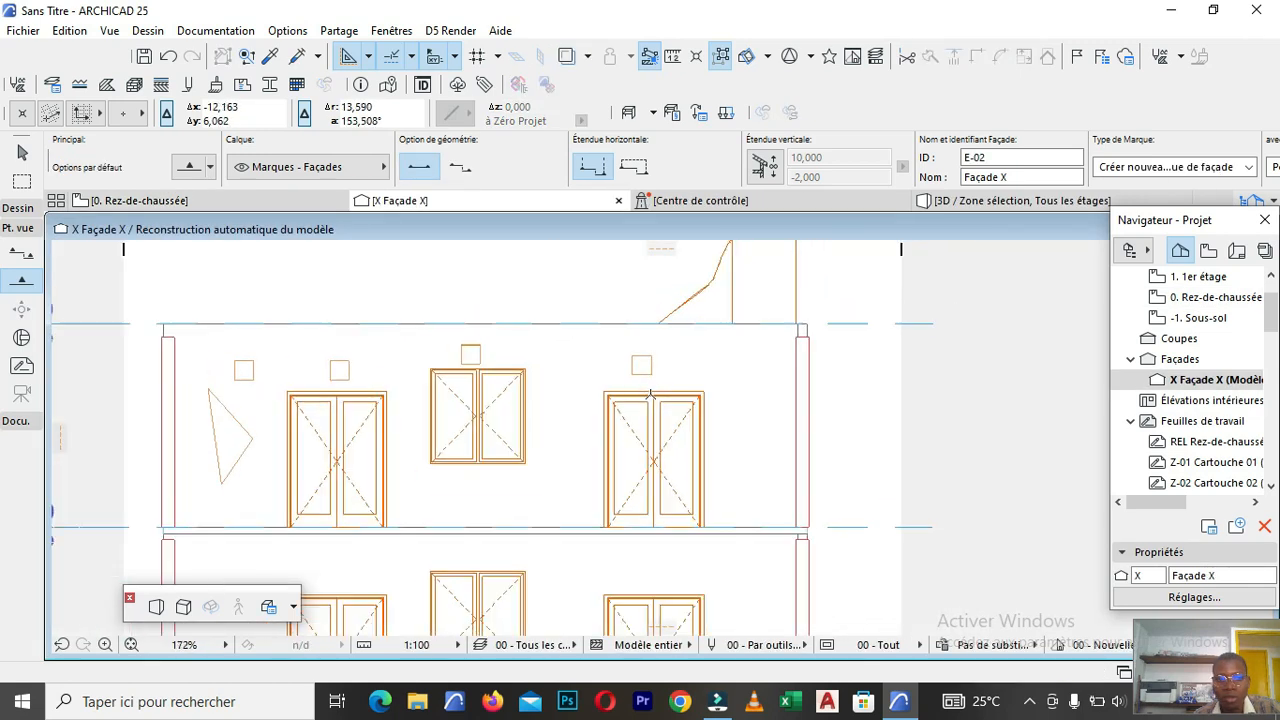
pyautogui.scroll(-2, 550, 490)
pyautogui.scroll(5, 550, 490)
pyautogui.scroll(-4, 319, 441)
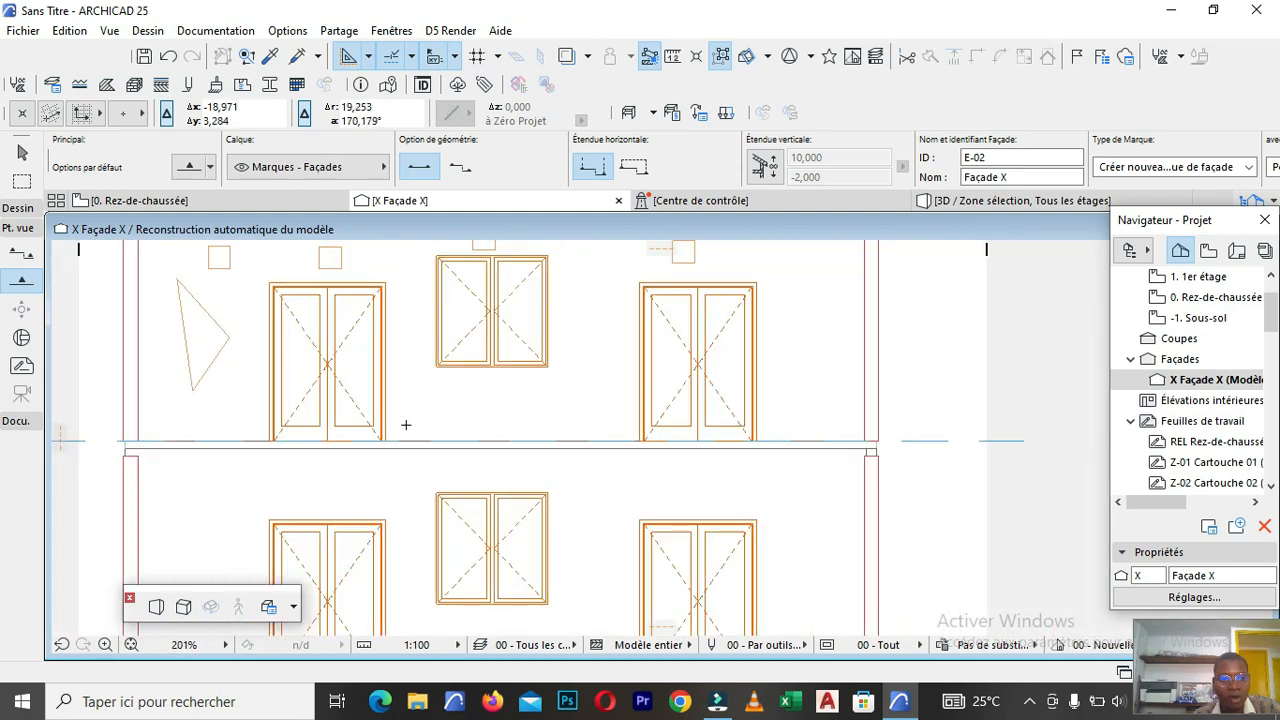
pyautogui.scroll(5, 288, 421)
pyautogui.scroll(-4, 253, 403)
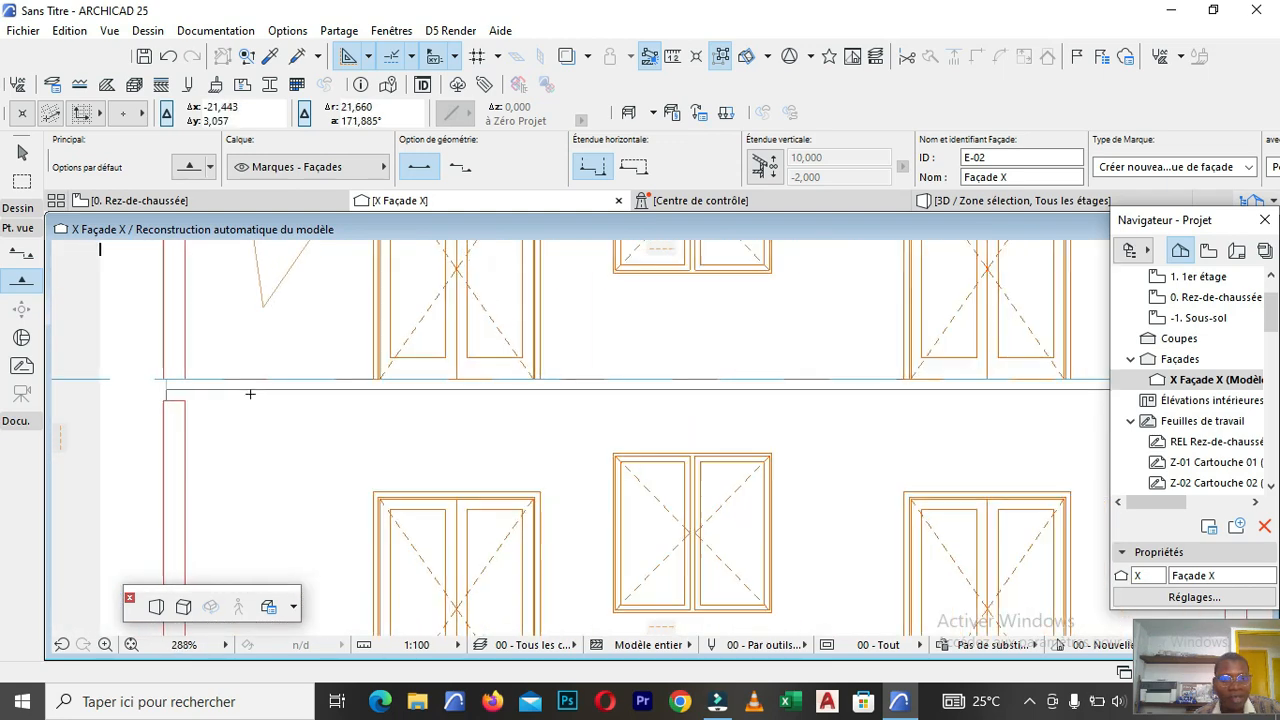
pyautogui.scroll(3, 271, 400)
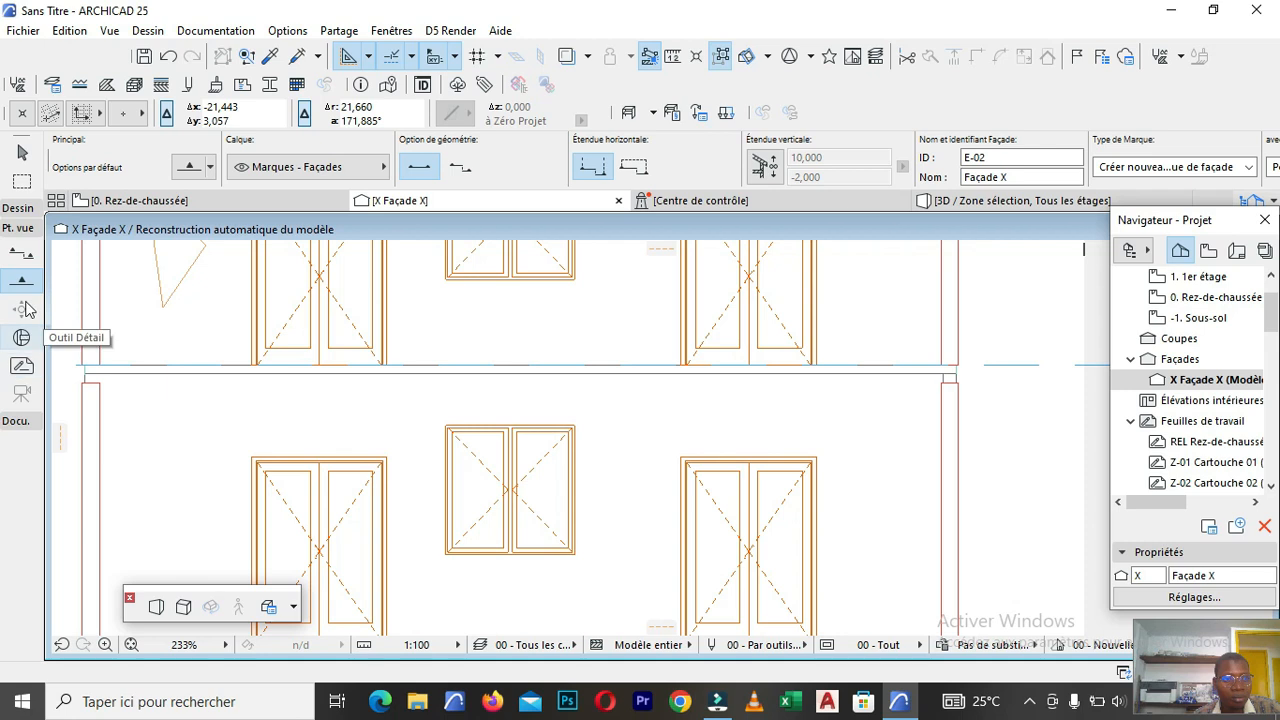
# Start a morph outline between the ground-floor left double door and the intermediate floor, with an upward arc of about 0.43 m radius.
pyautogui.click(31, 227)
pyautogui.click(18, 208)
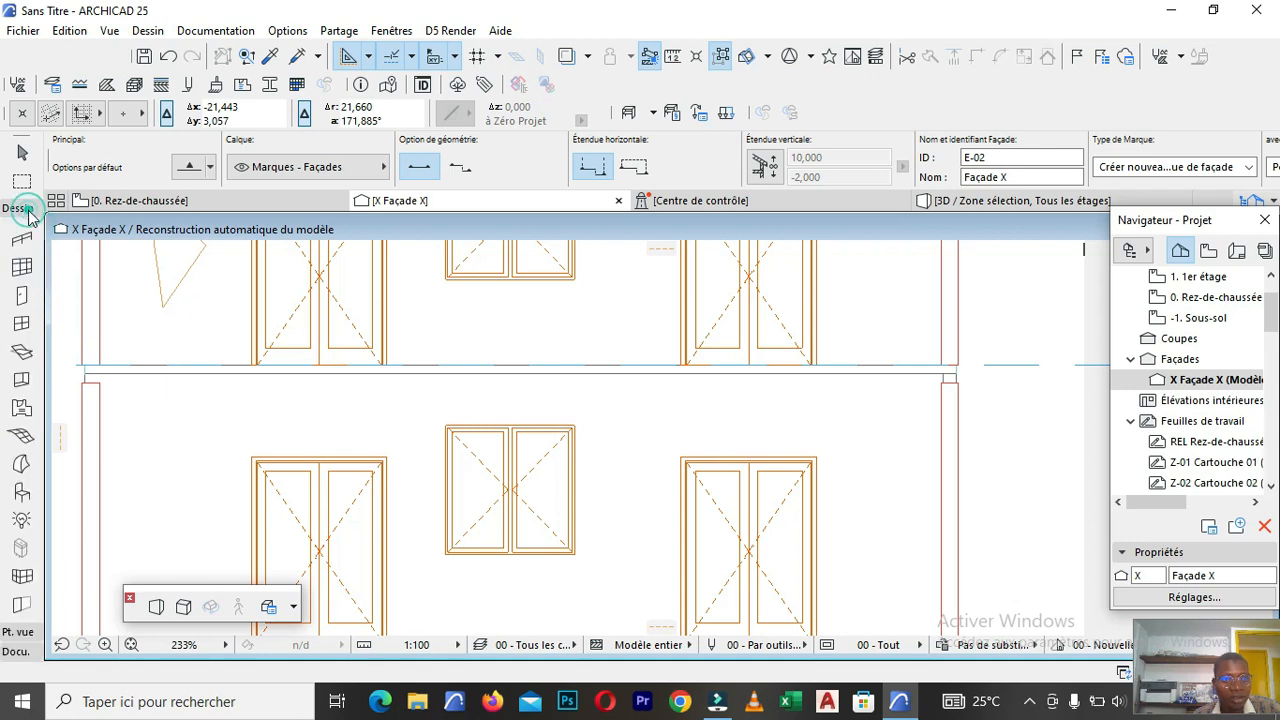
pyautogui.click(21, 465)
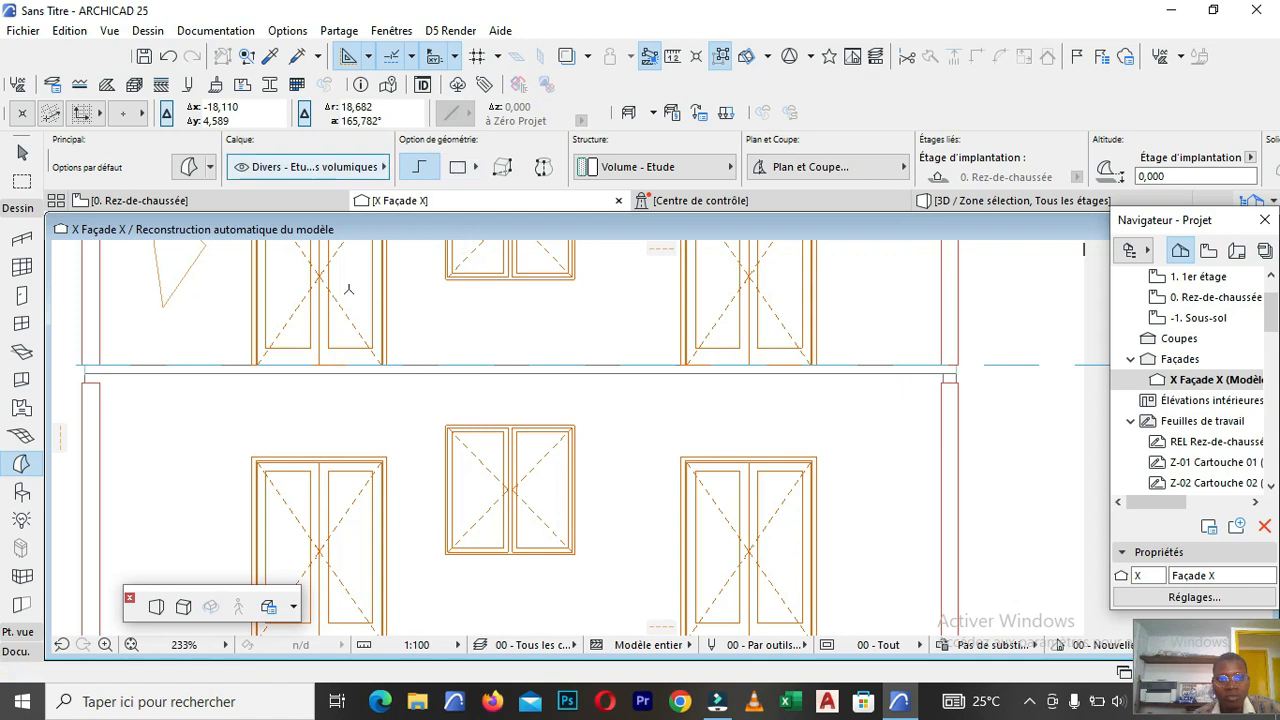
pyautogui.click(283, 432)
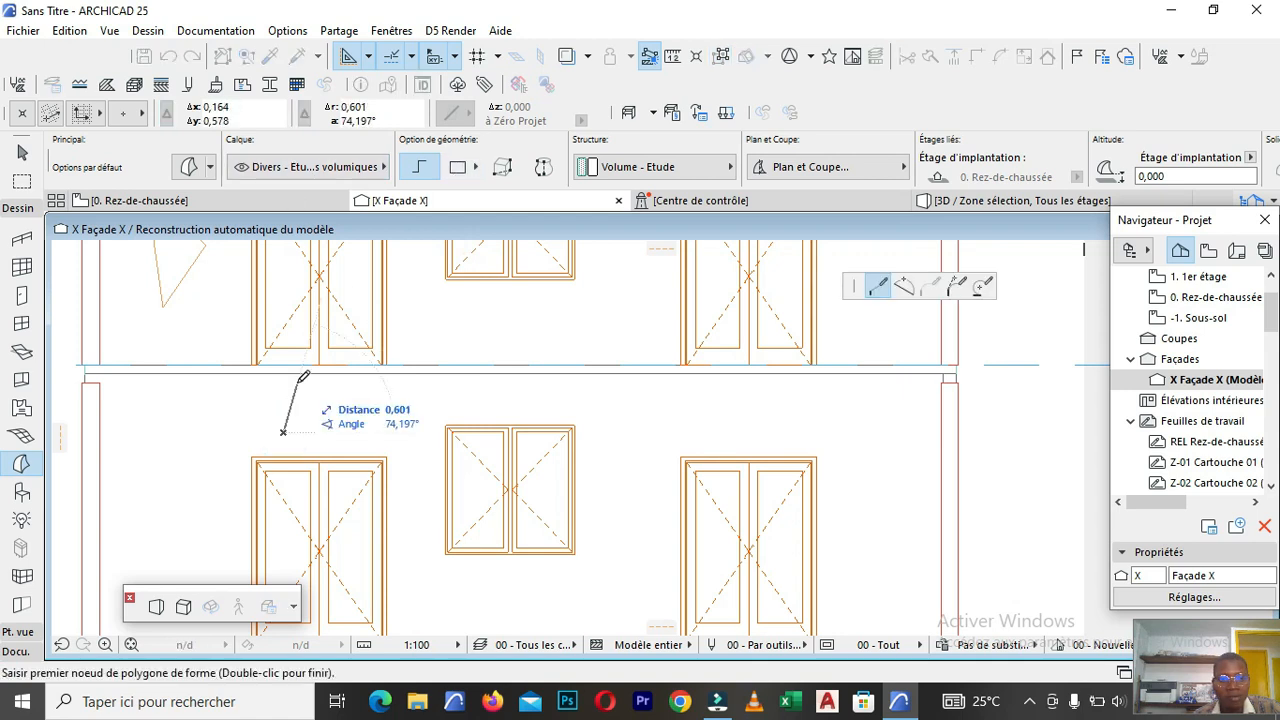
pyautogui.scroll(-3, 547, 418)
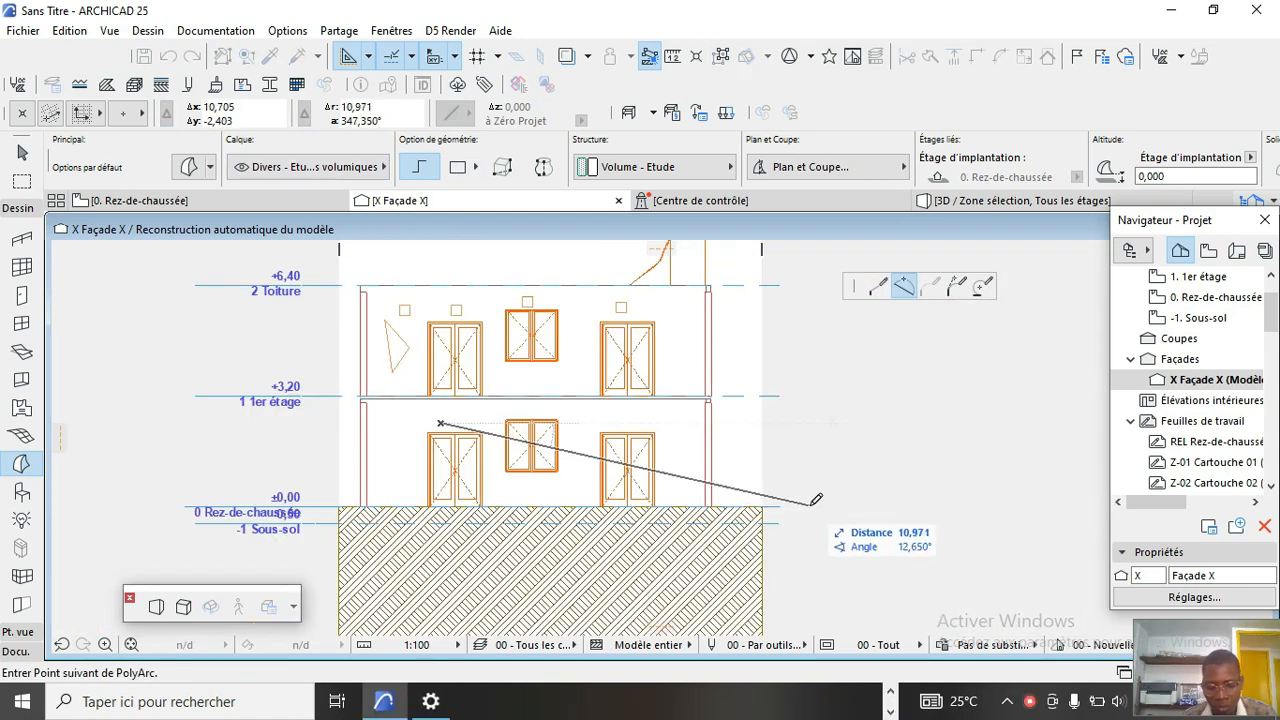
pyautogui.scroll(-2, 563, 314)
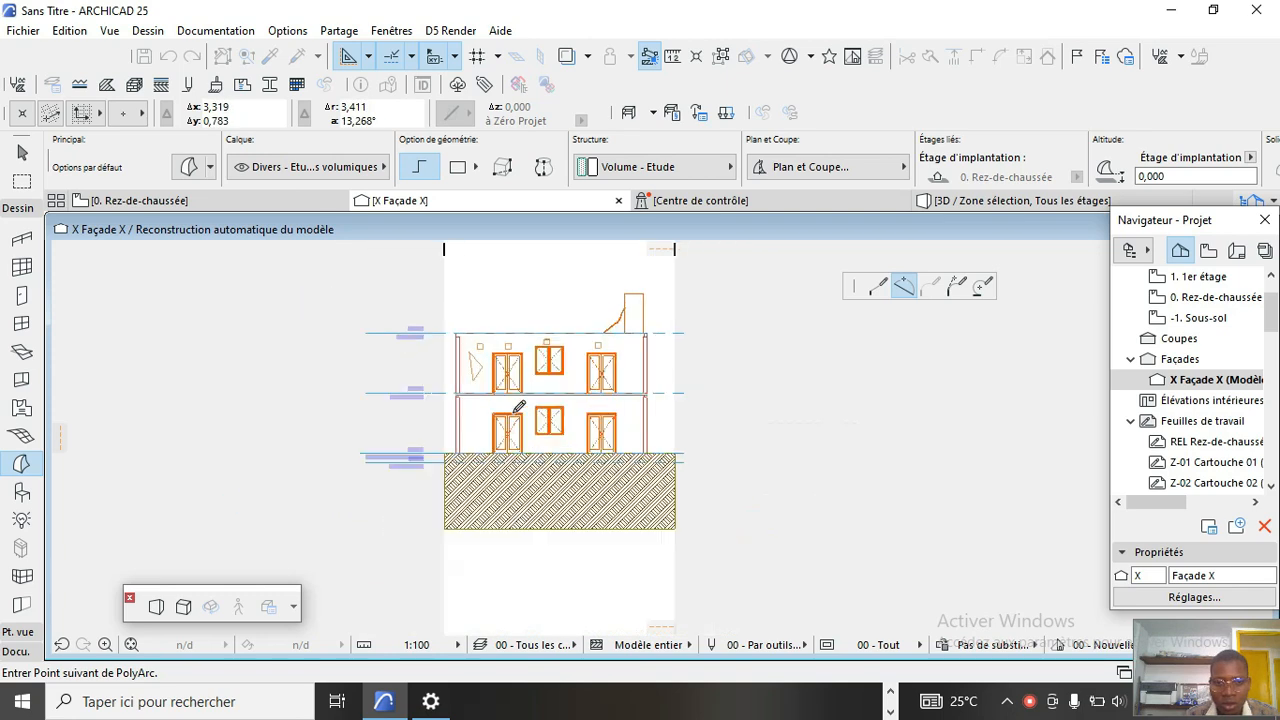
pyautogui.scroll(5, 508, 394)
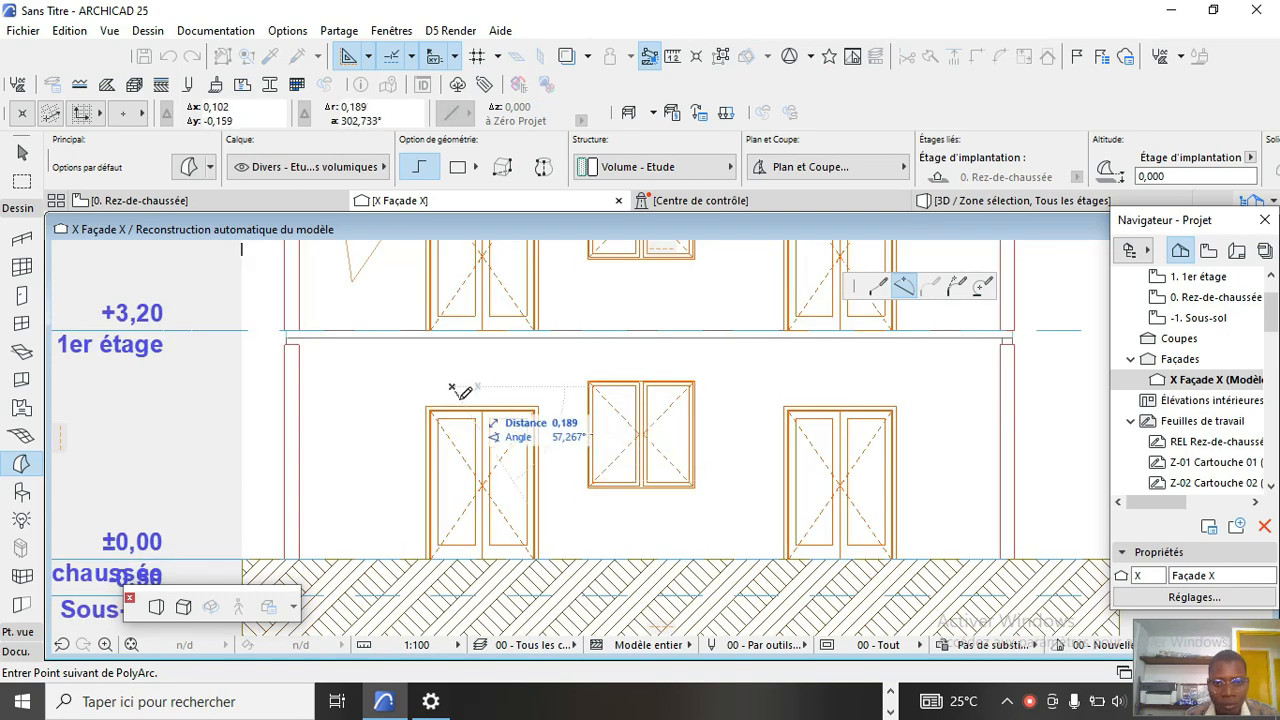
pyautogui.scroll(-3, 463, 390)
pyautogui.scroll(5, 475, 394)
pyautogui.scroll(-3, 465, 393)
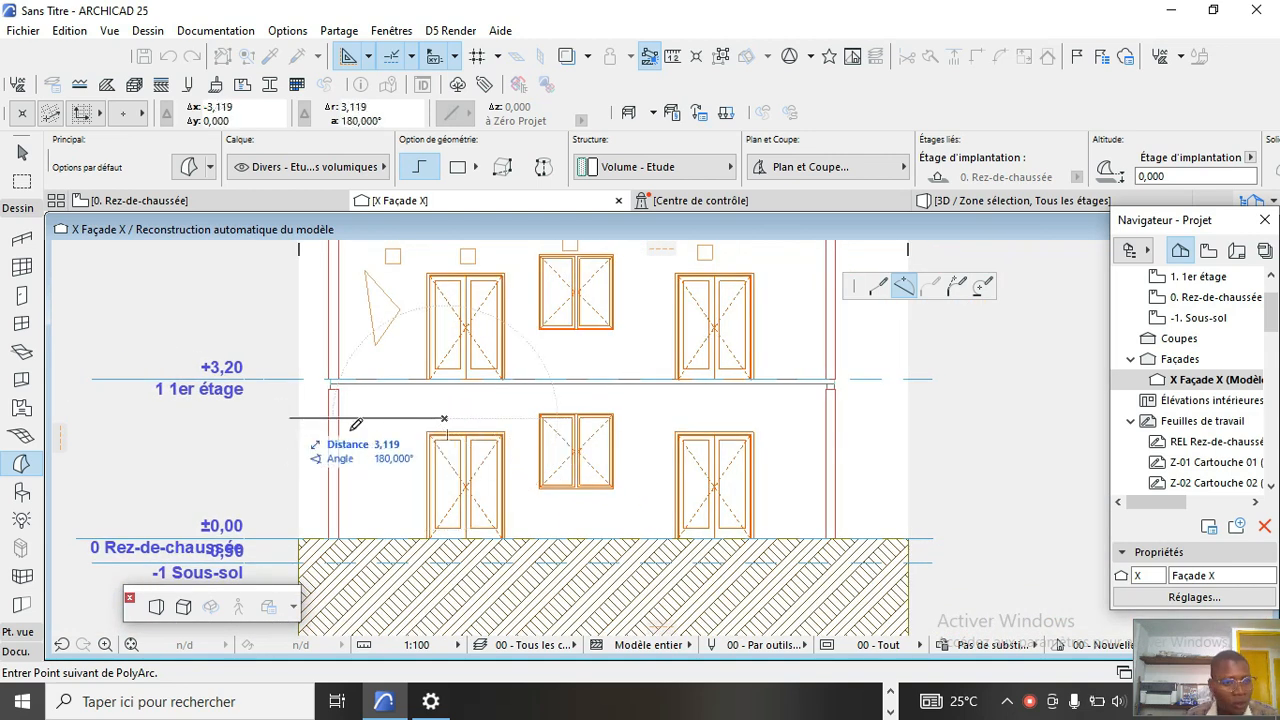
pyautogui.scroll(4, 503, 415)
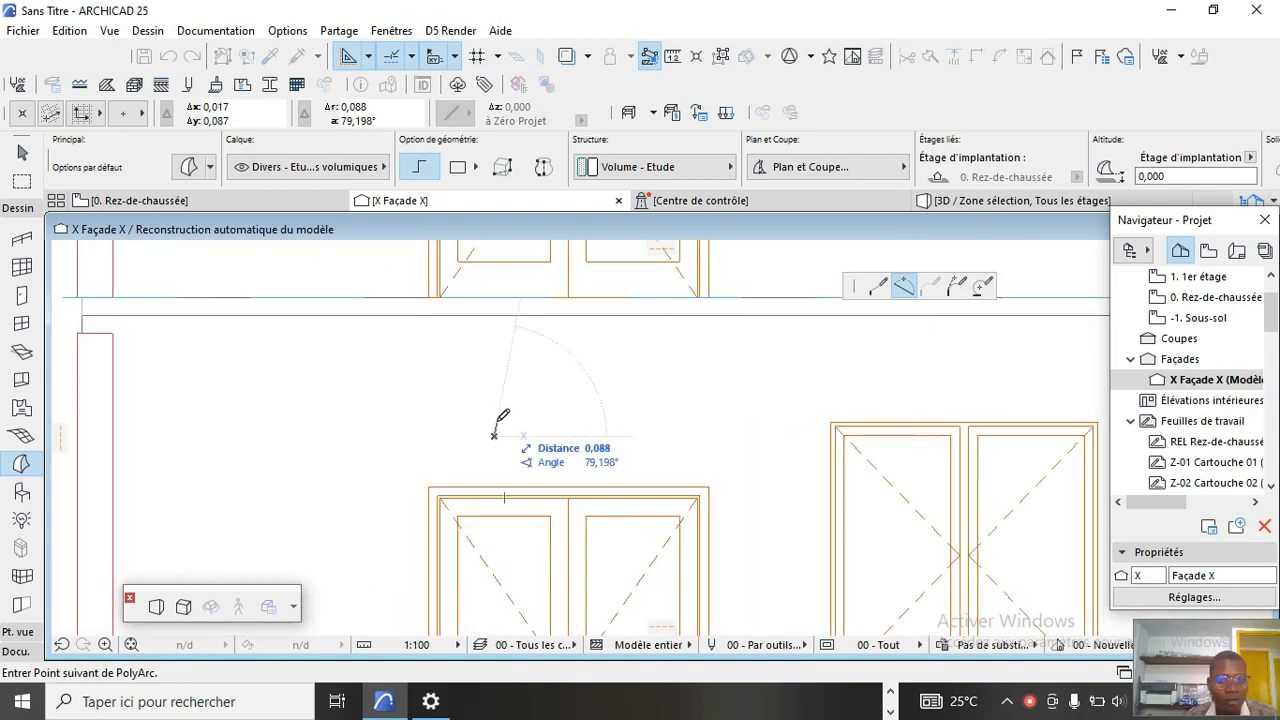
pyautogui.scroll(-3, 471, 381)
pyautogui.scroll(5, 446, 369)
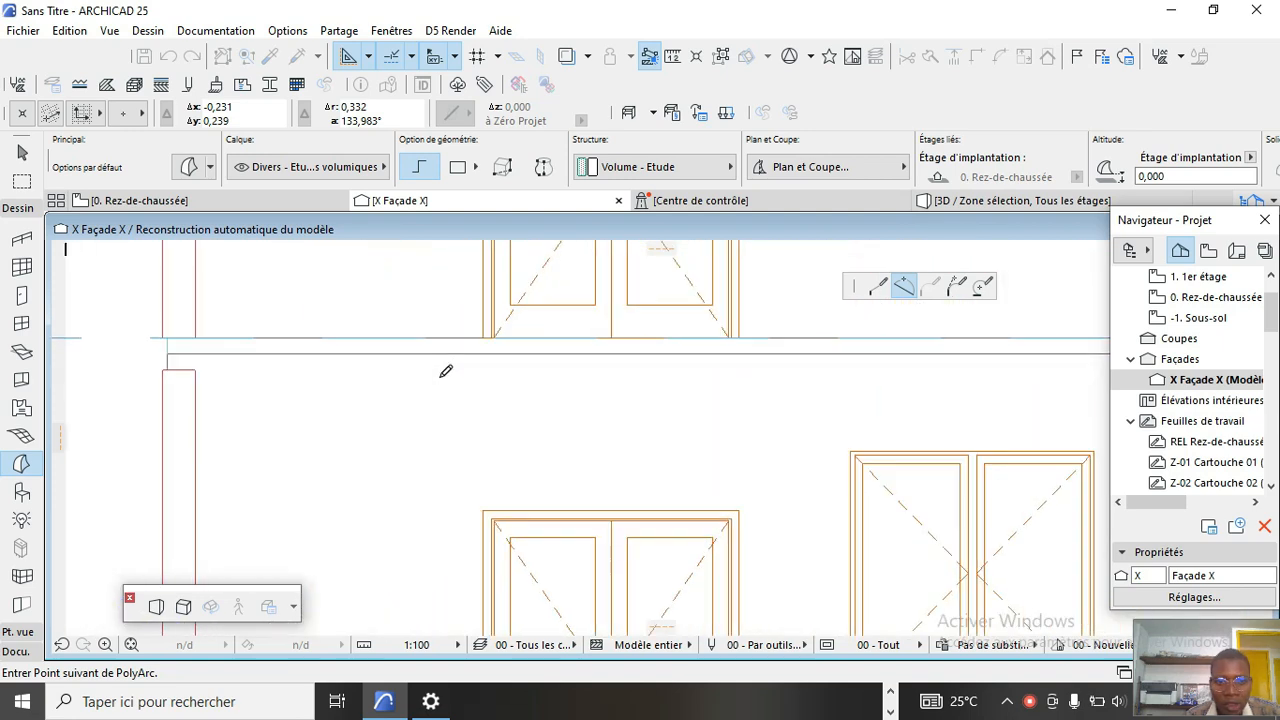
pyautogui.scroll(-3, 229, 364)
pyautogui.scroll(4, 263, 394)
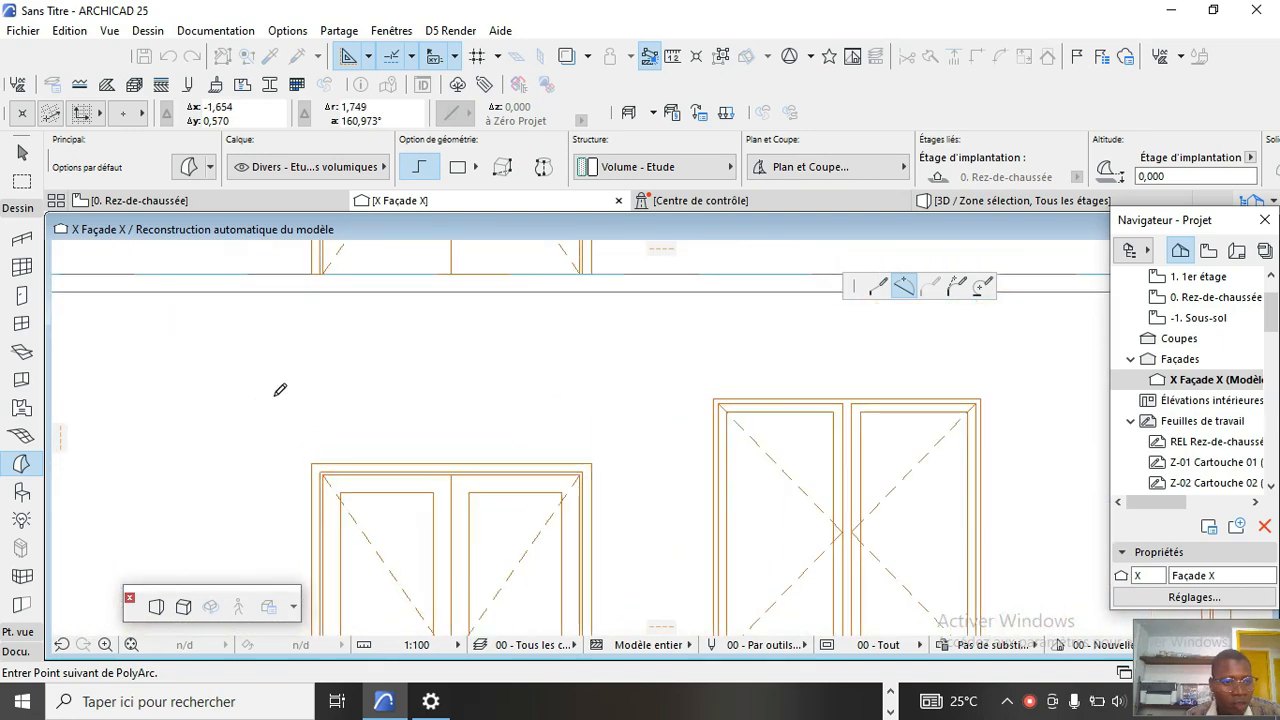
pyautogui.scroll(-3, 514, 346)
pyautogui.scroll(4, 528, 374)
pyautogui.scroll(-3, 484, 432)
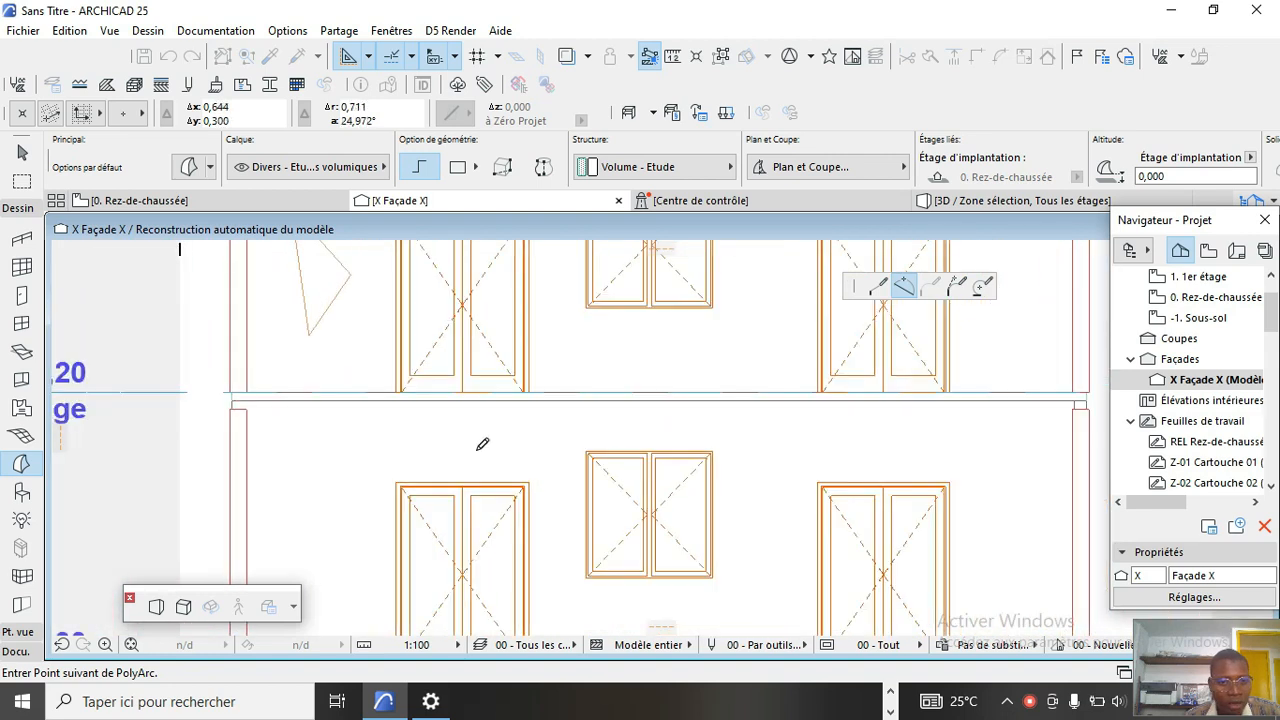
pyautogui.scroll(2, 480, 443)
pyautogui.scroll(1, 480, 446)
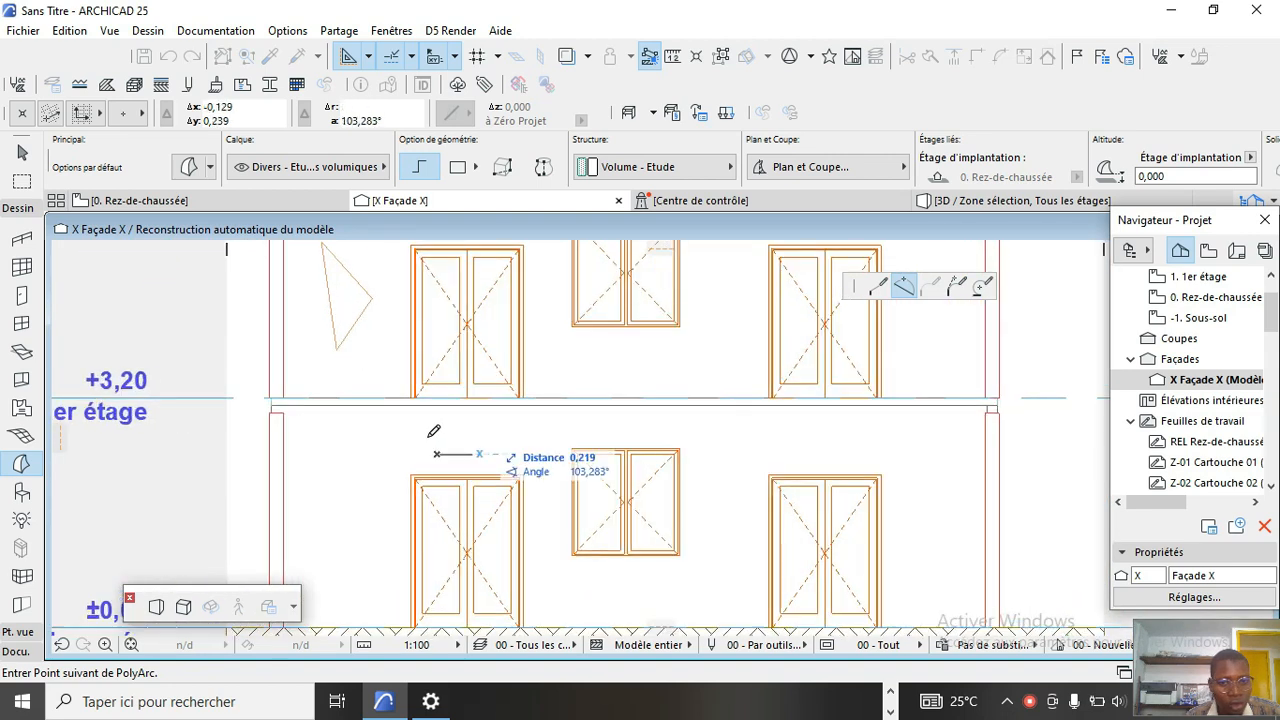
pyautogui.scroll(2, 434, 432)
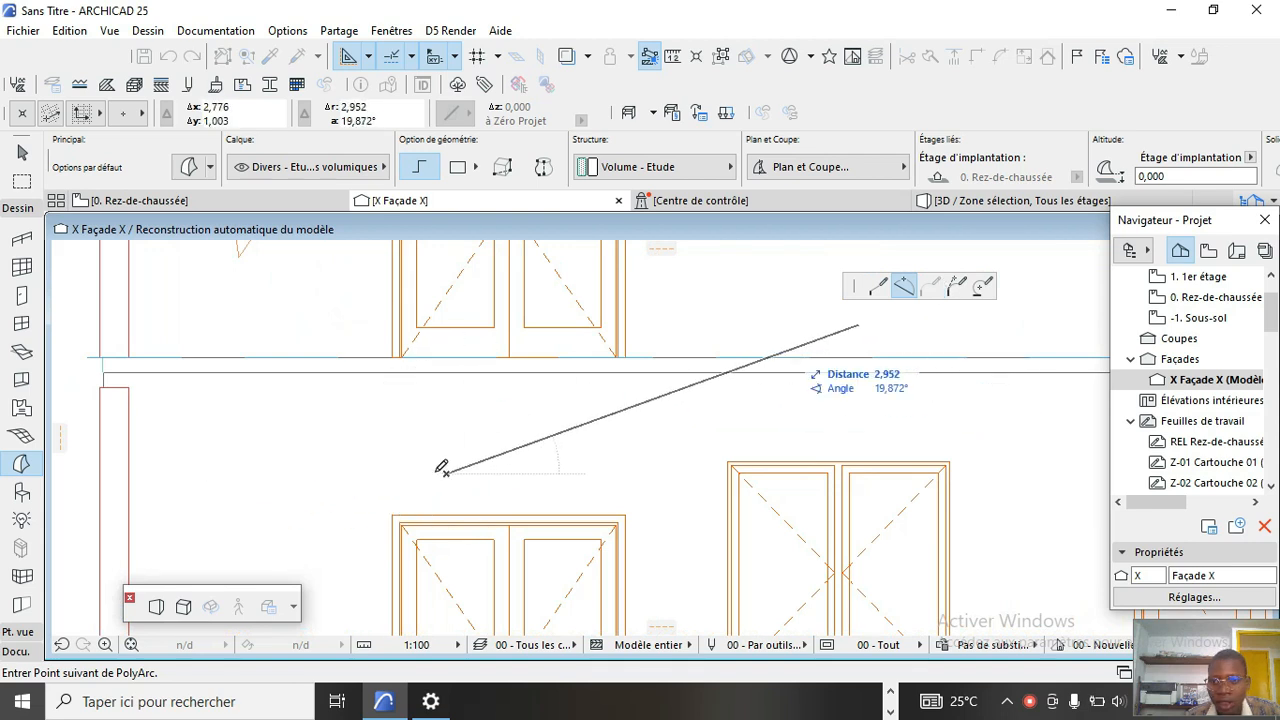
pyautogui.click(320, 486)
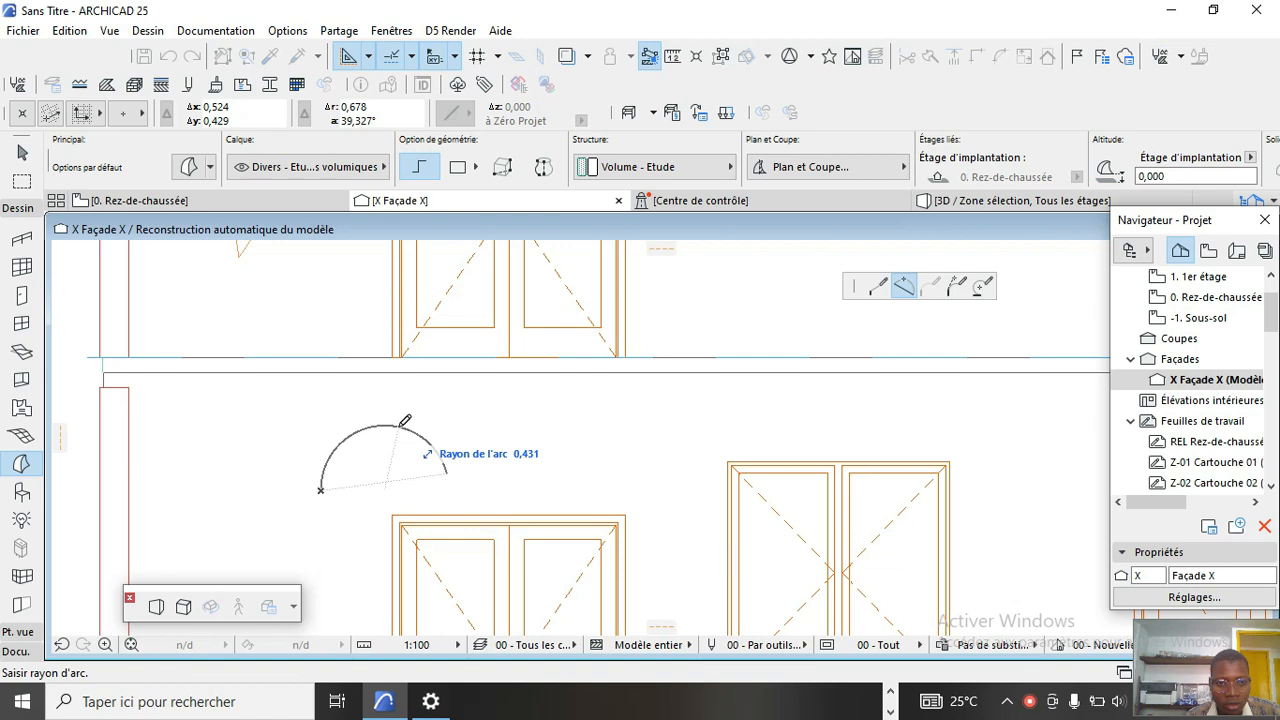
pyautogui.click(400, 425)
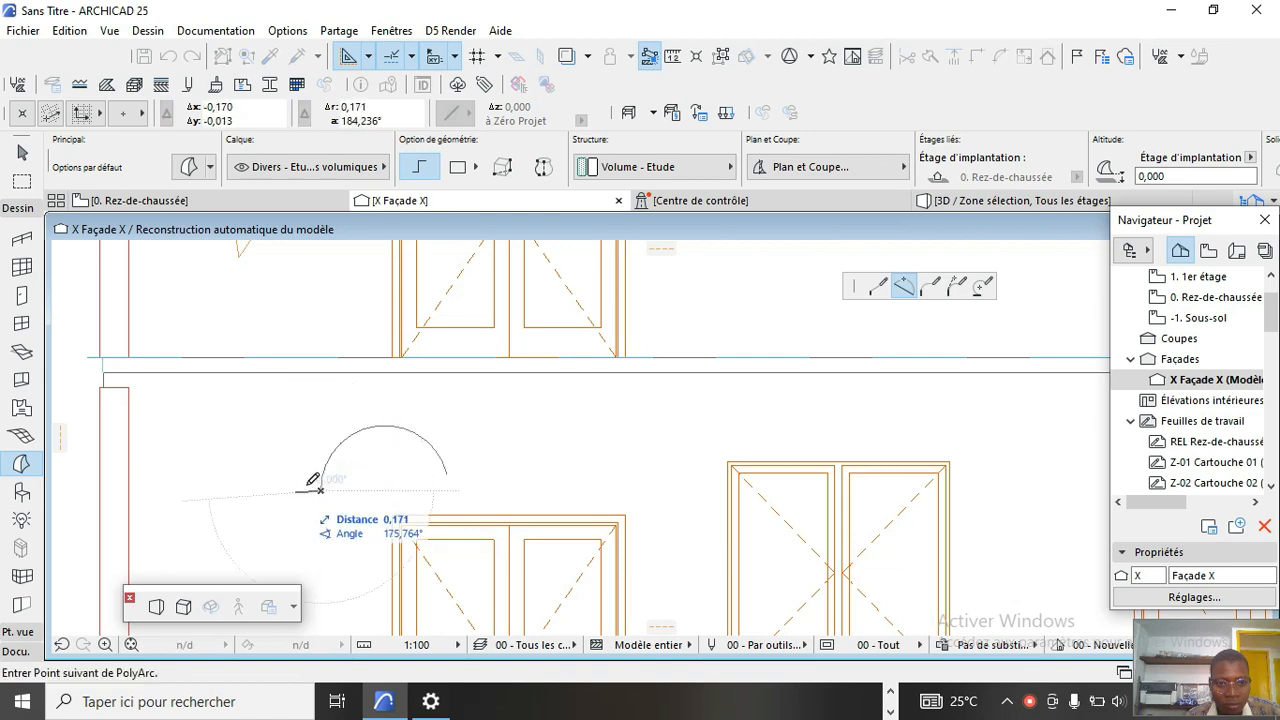
# Close the morph outline with straight segments running around and over the arc and back to its starting point.
pyautogui.click(877, 287)
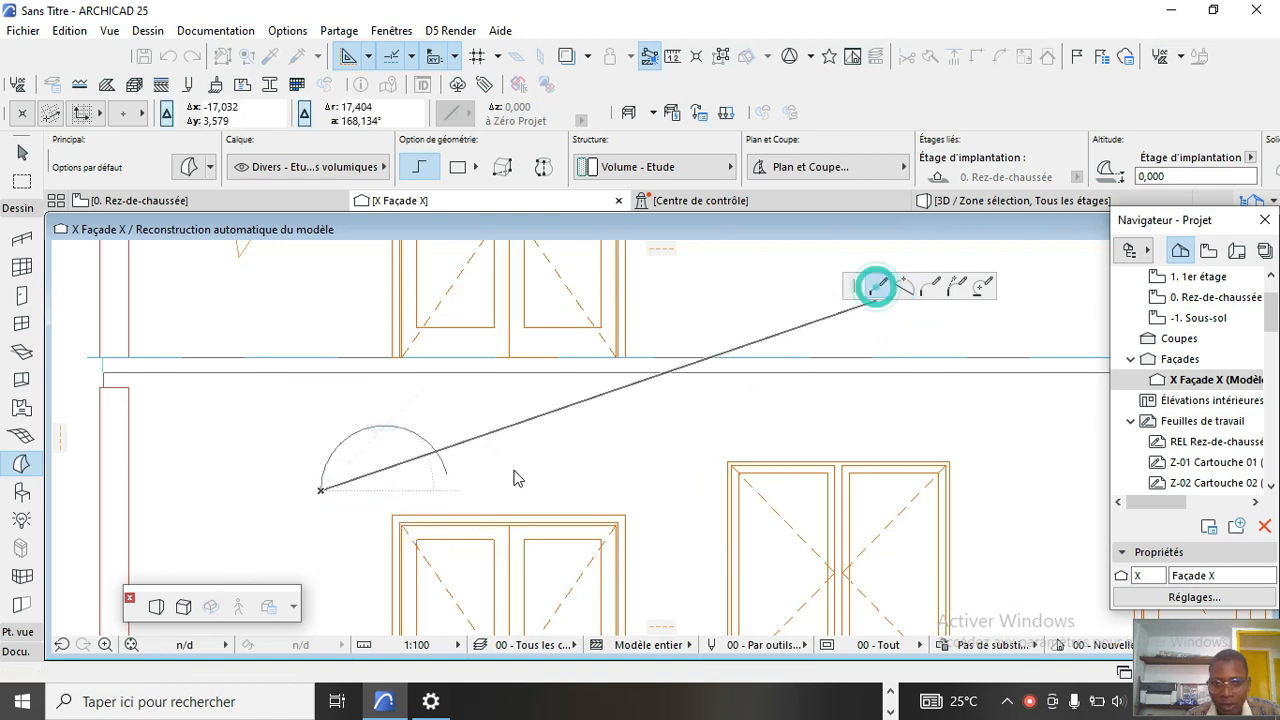
pyautogui.click(255, 489)
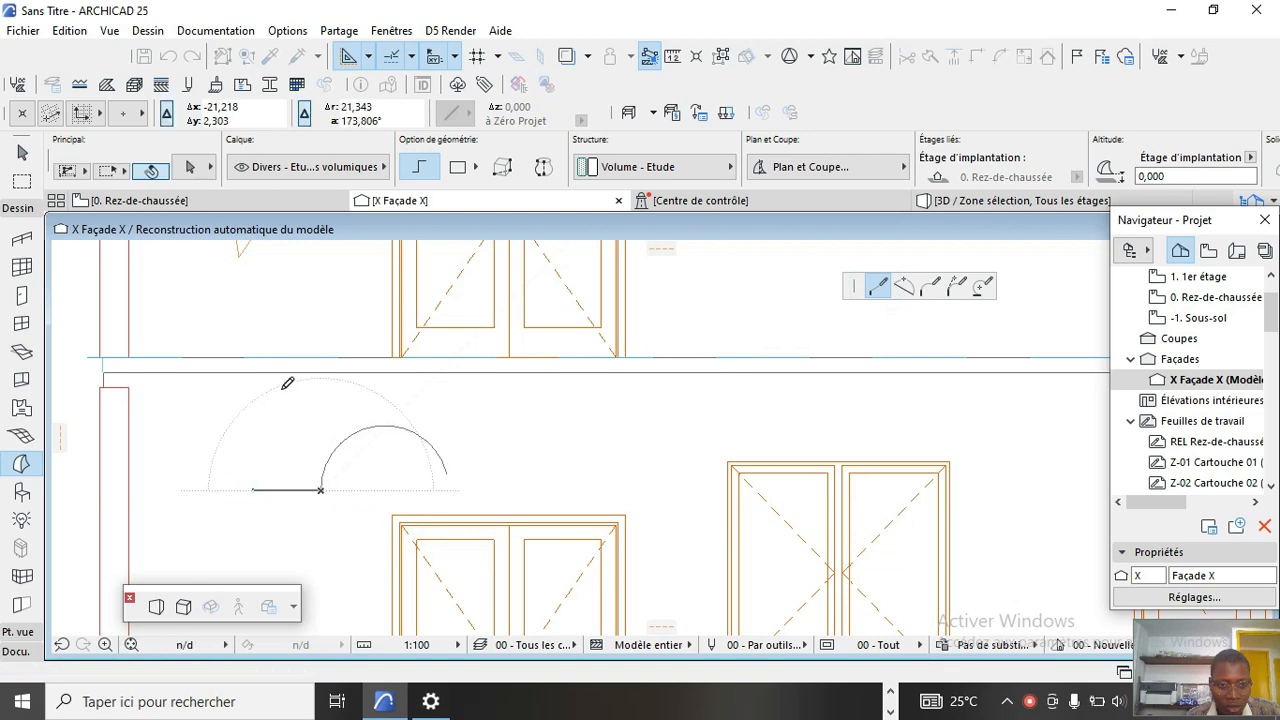
pyautogui.click(271, 399)
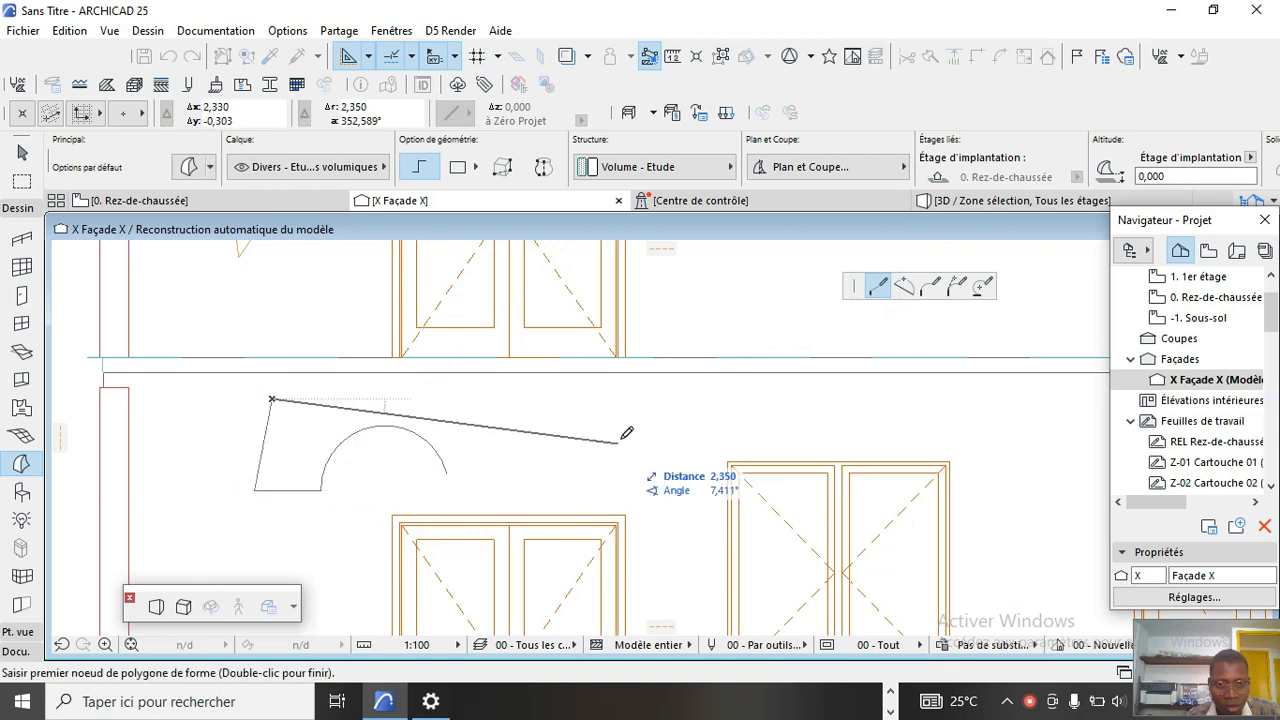
pyautogui.click(670, 414)
pyautogui.click(572, 483)
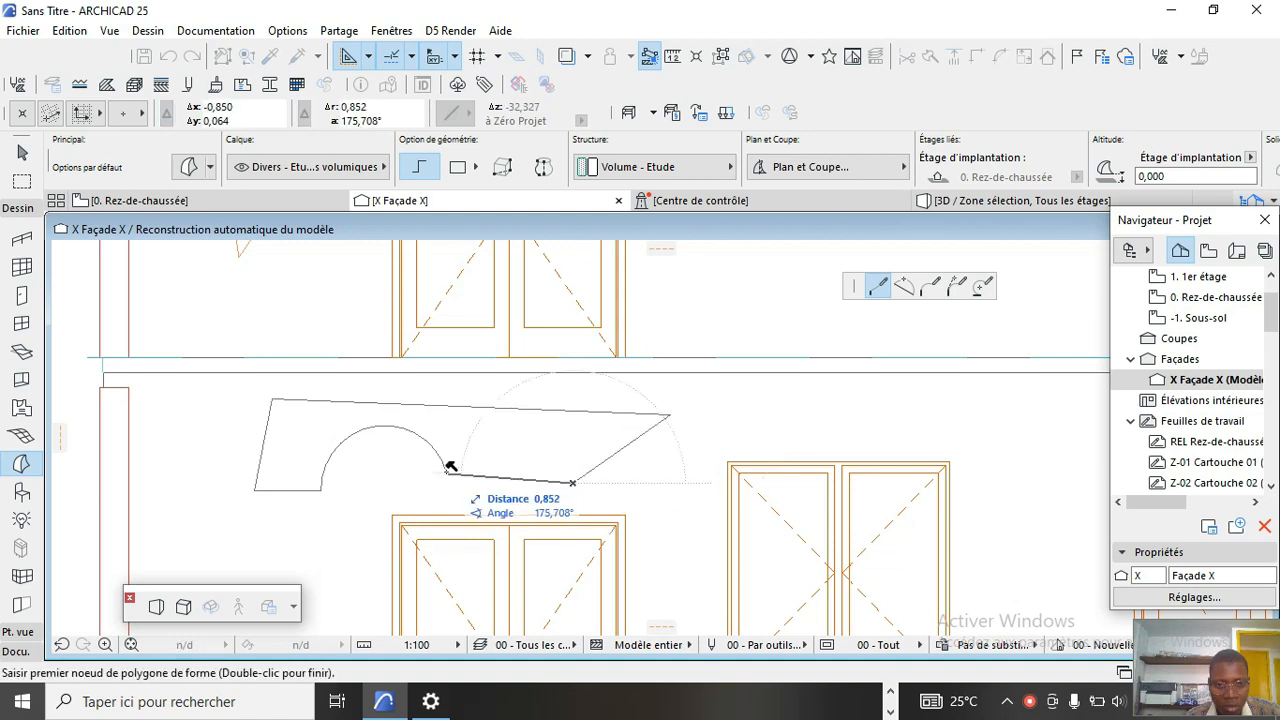
pyautogui.click(445, 472)
# Examine the closed morph outline against the doors and intermediate floor in the façade view.
pyautogui.scroll(-5, 509, 431)
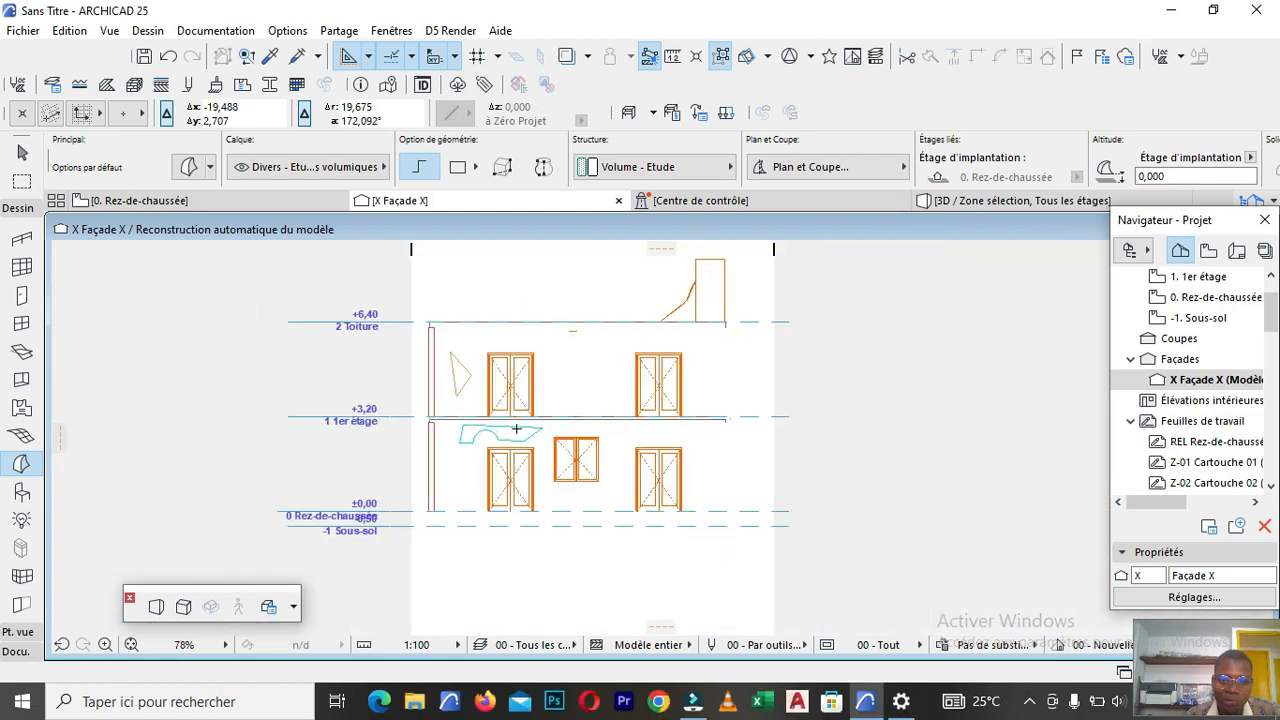
pyautogui.scroll(5, 514, 431)
pyautogui.scroll(-3, 300, 420)
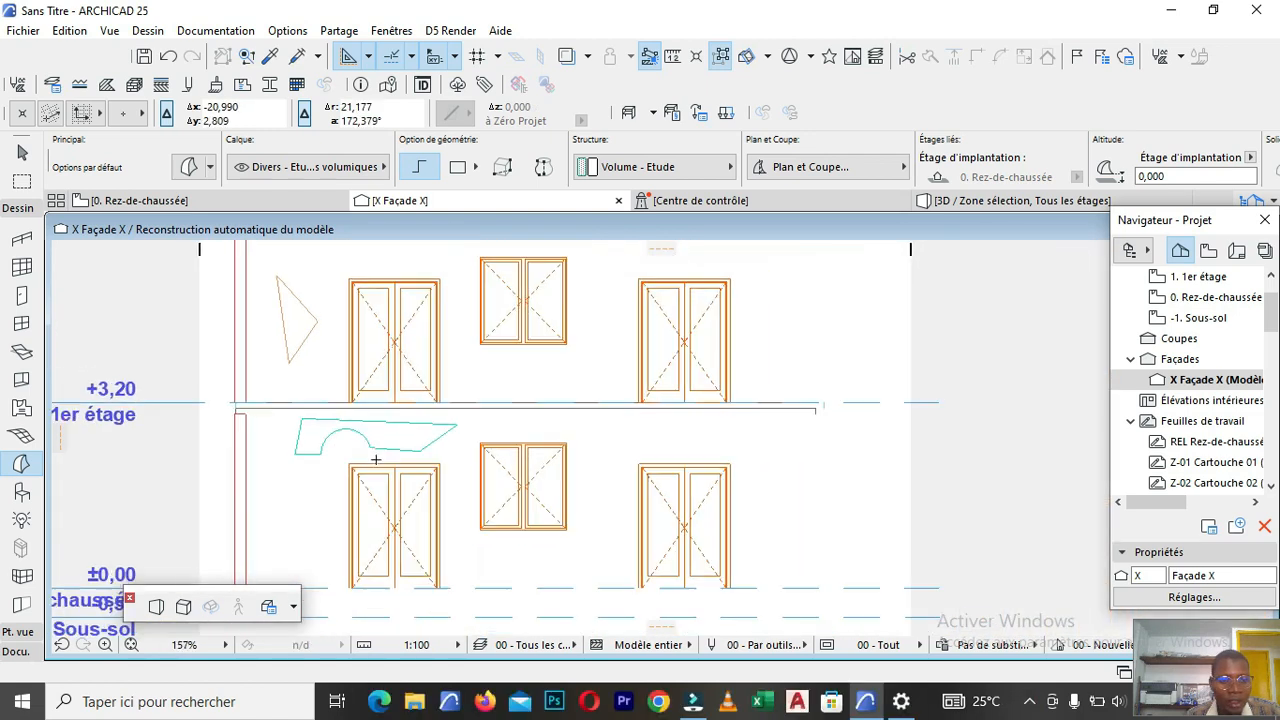
pyautogui.scroll(2, 417, 429)
pyautogui.scroll(-3, 450, 427)
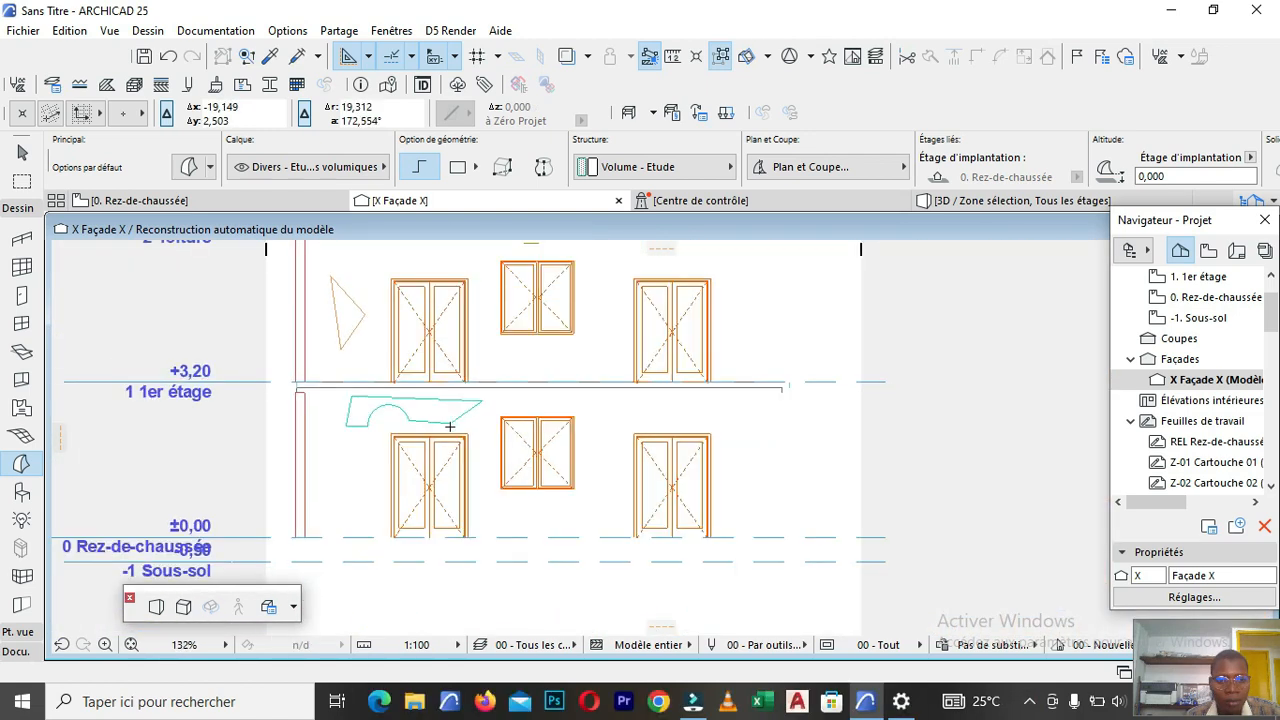
pyautogui.scroll(-1, 494, 426)
pyautogui.scroll(3, 440, 420)
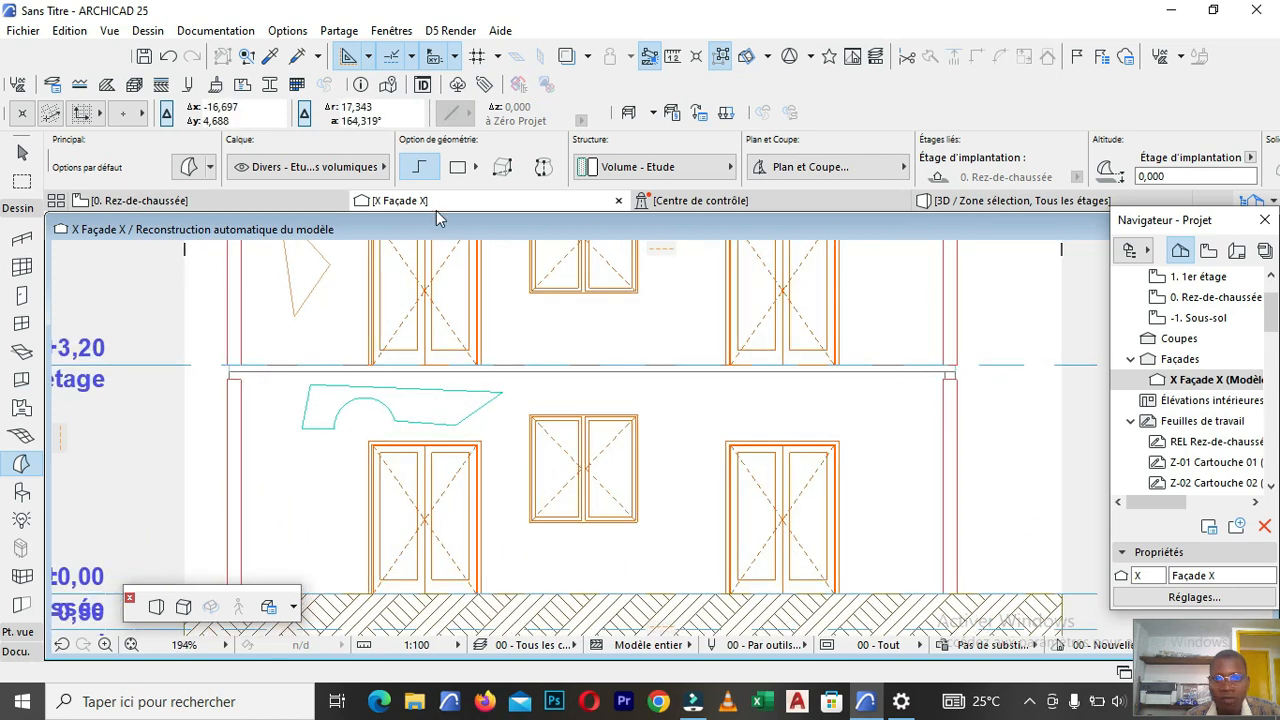
# Return to the ground-floor plan, clear the façade marker selection and select the new morph on the façade line.
pyautogui.click(140, 201)
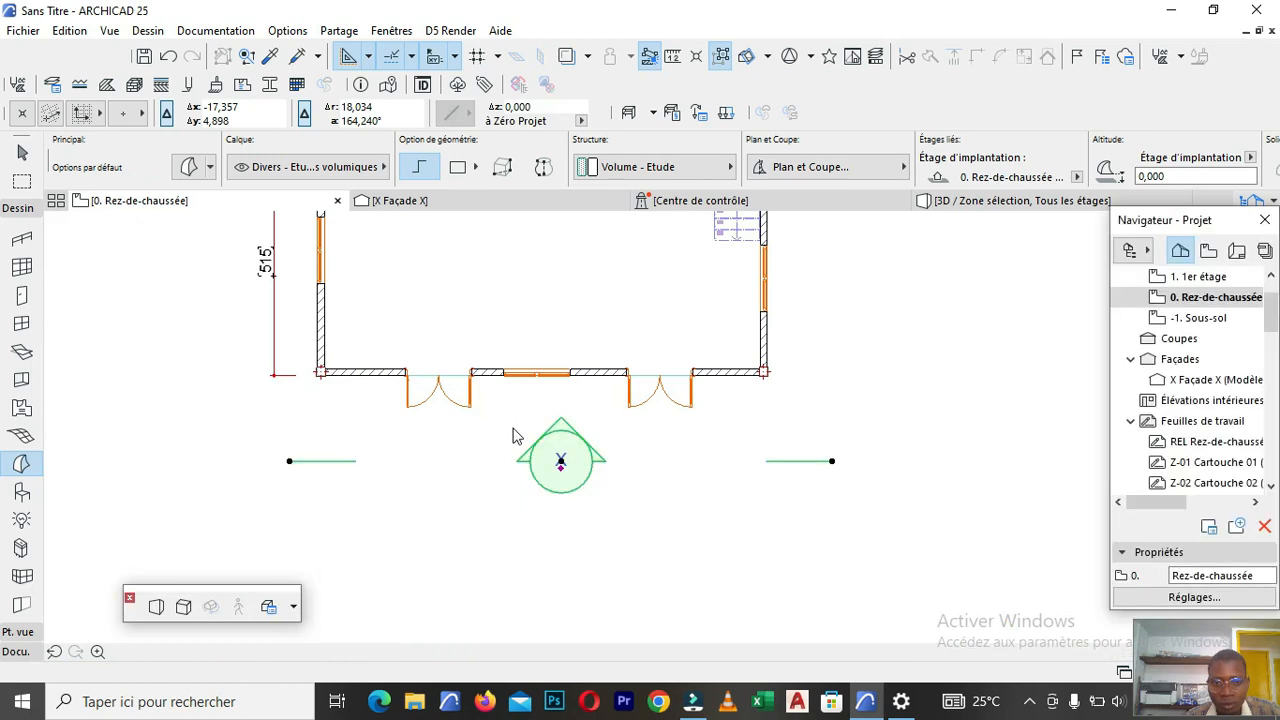
pyautogui.click(514, 436)
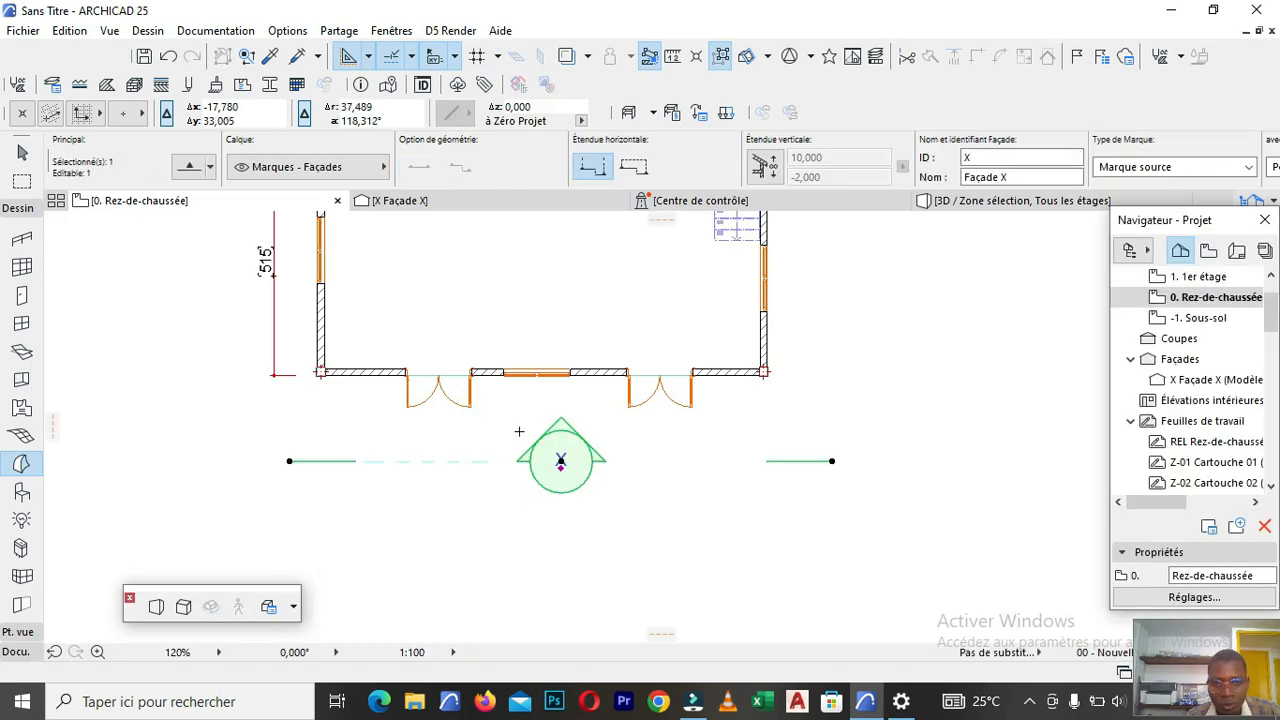
pyautogui.scroll(5, 530, 458)
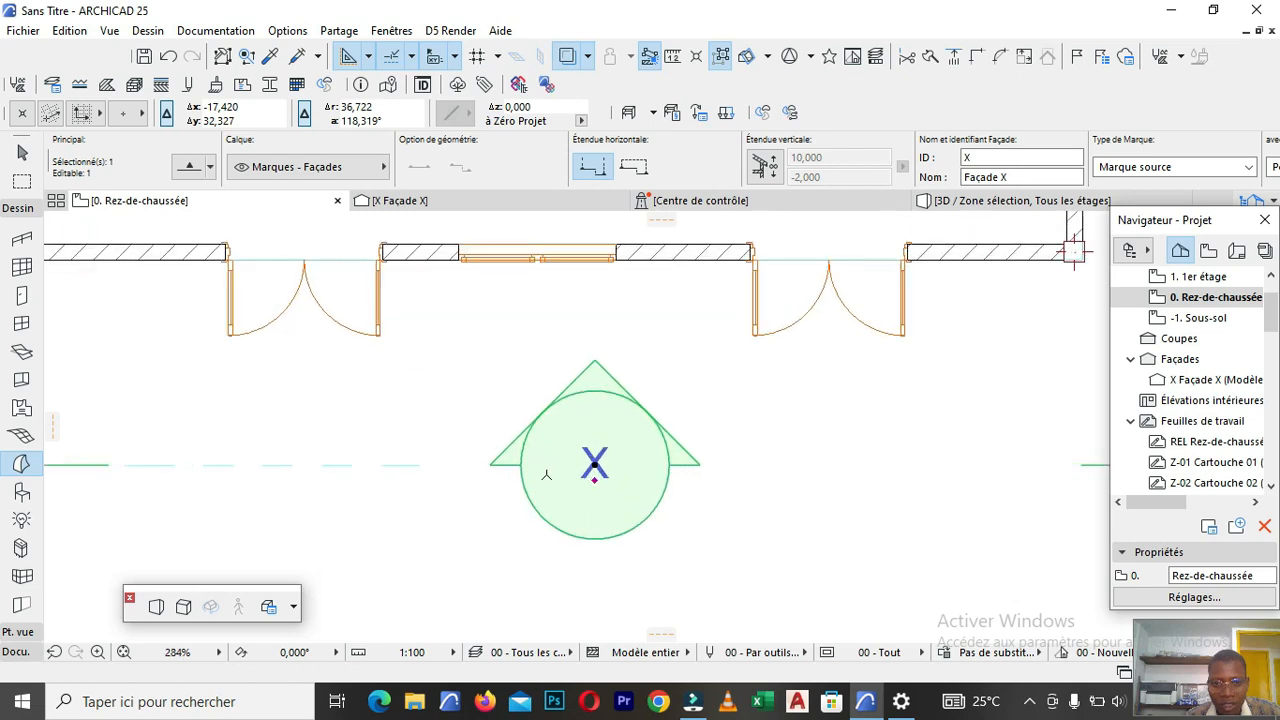
pyautogui.press('Escape')
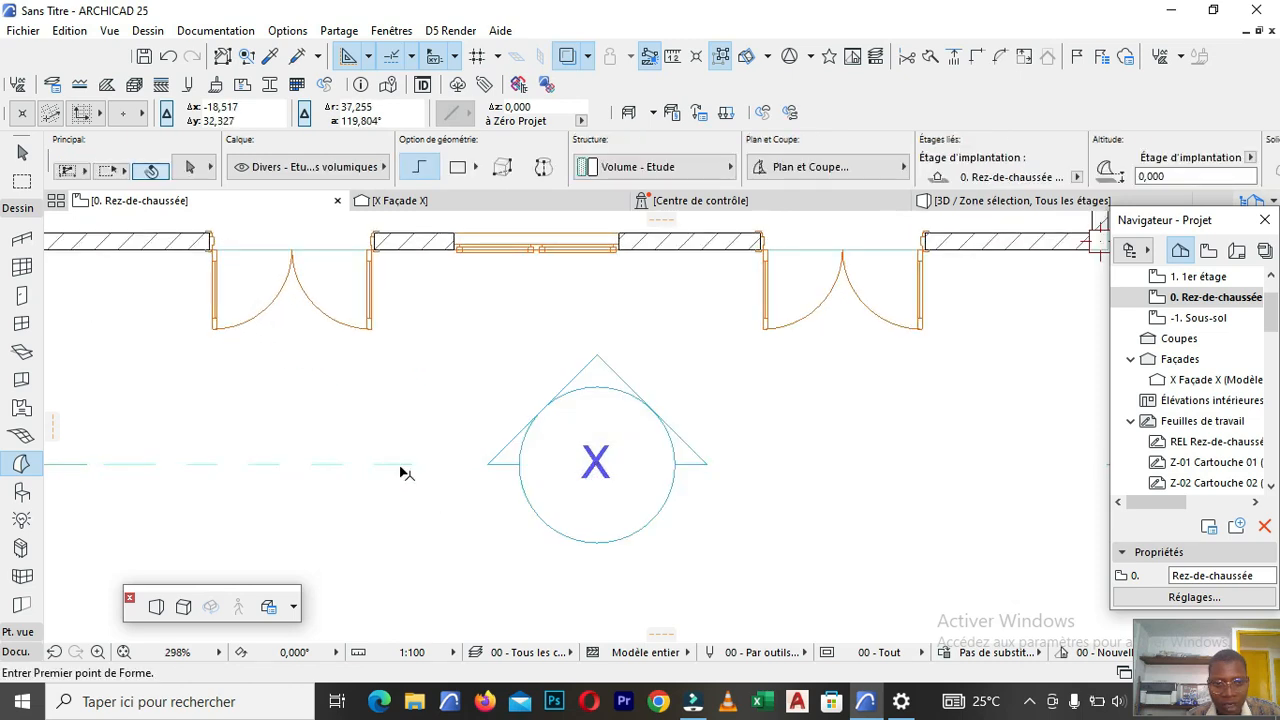
pyautogui.click(402, 464)
# Examine the selected morph's position along the façade line in front of the house on the ground-floor plan.
pyautogui.scroll(-4, 457, 423)
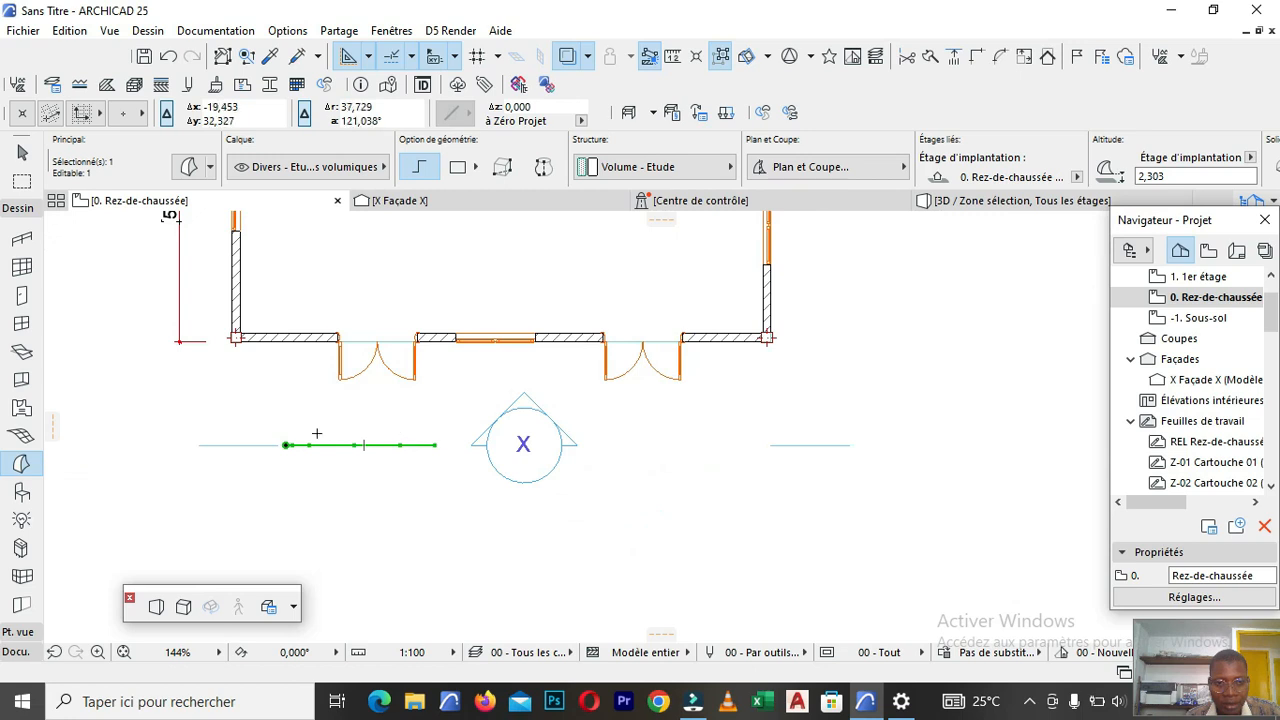
pyautogui.scroll(5, 316, 433)
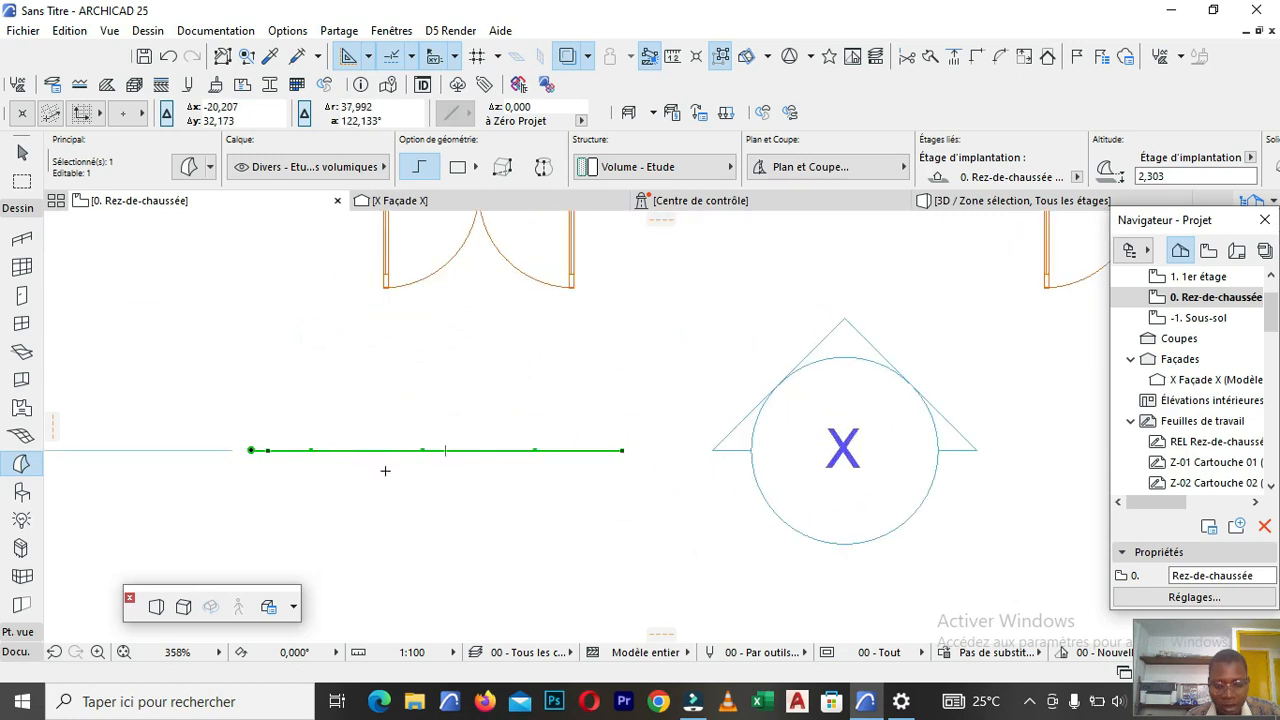
pyautogui.scroll(-3, 385, 470)
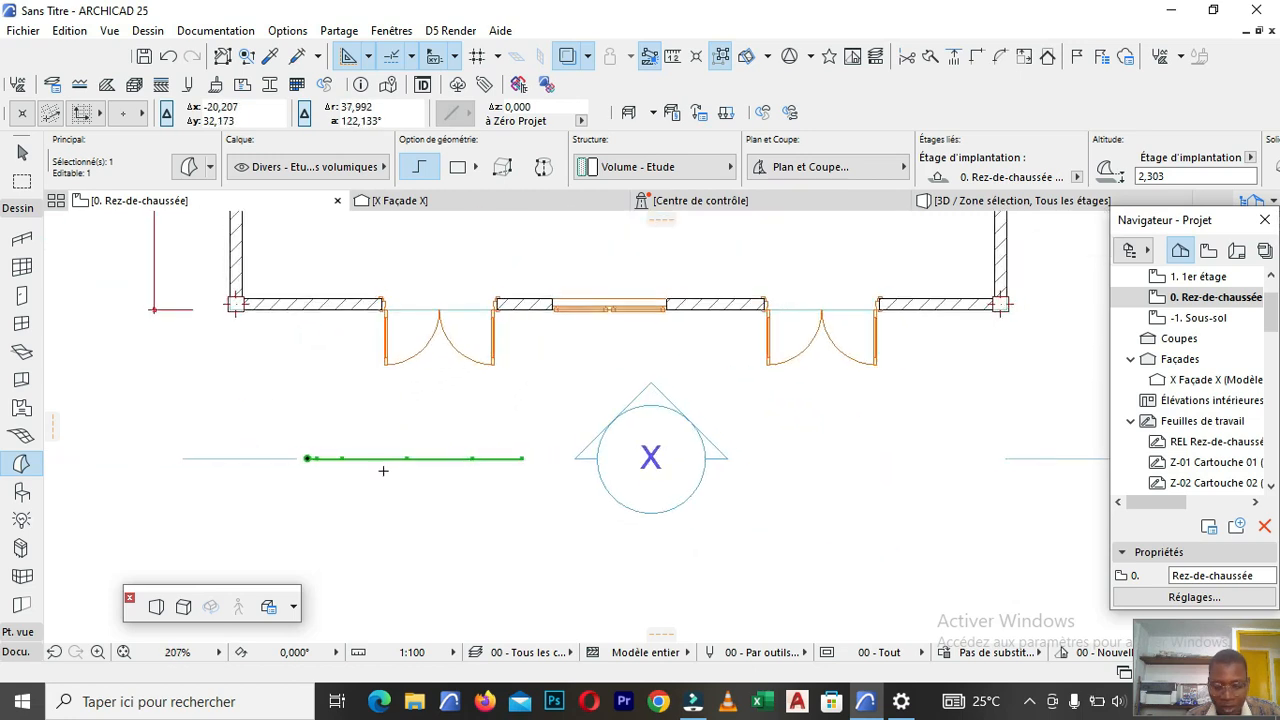
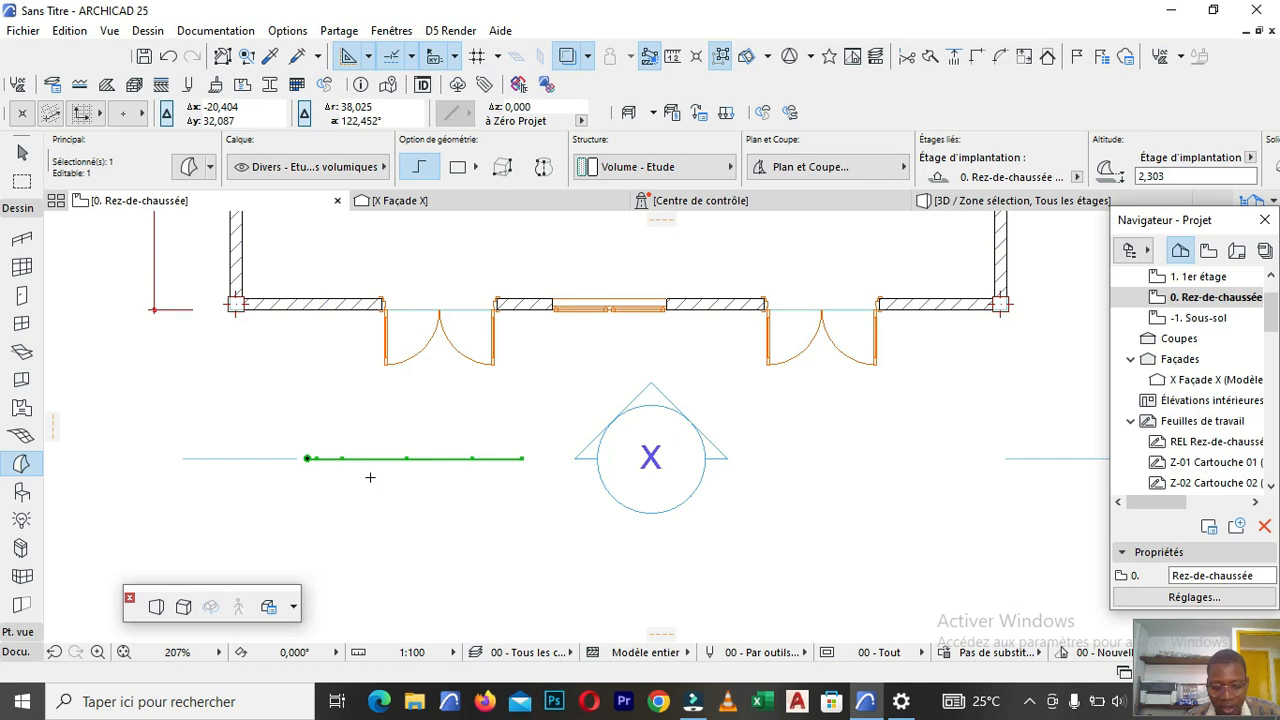
pyautogui.scroll(5, 411, 472)
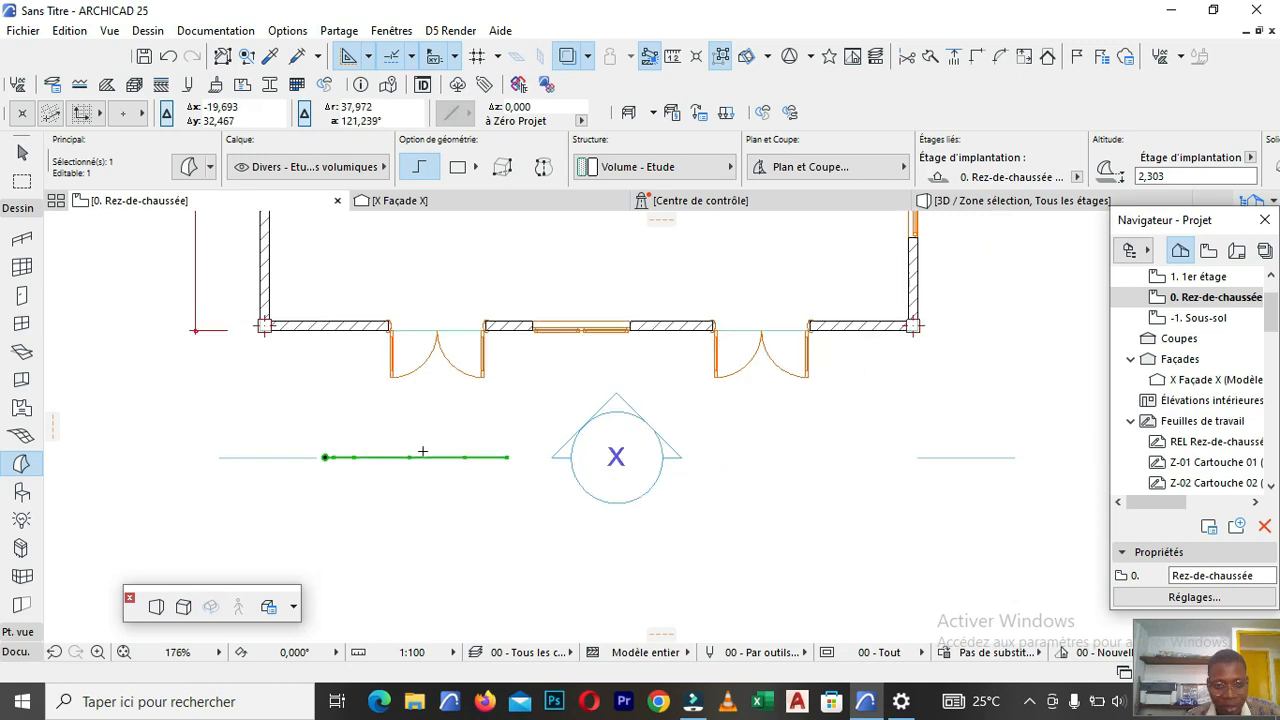
pyautogui.scroll(-4, 409, 455)
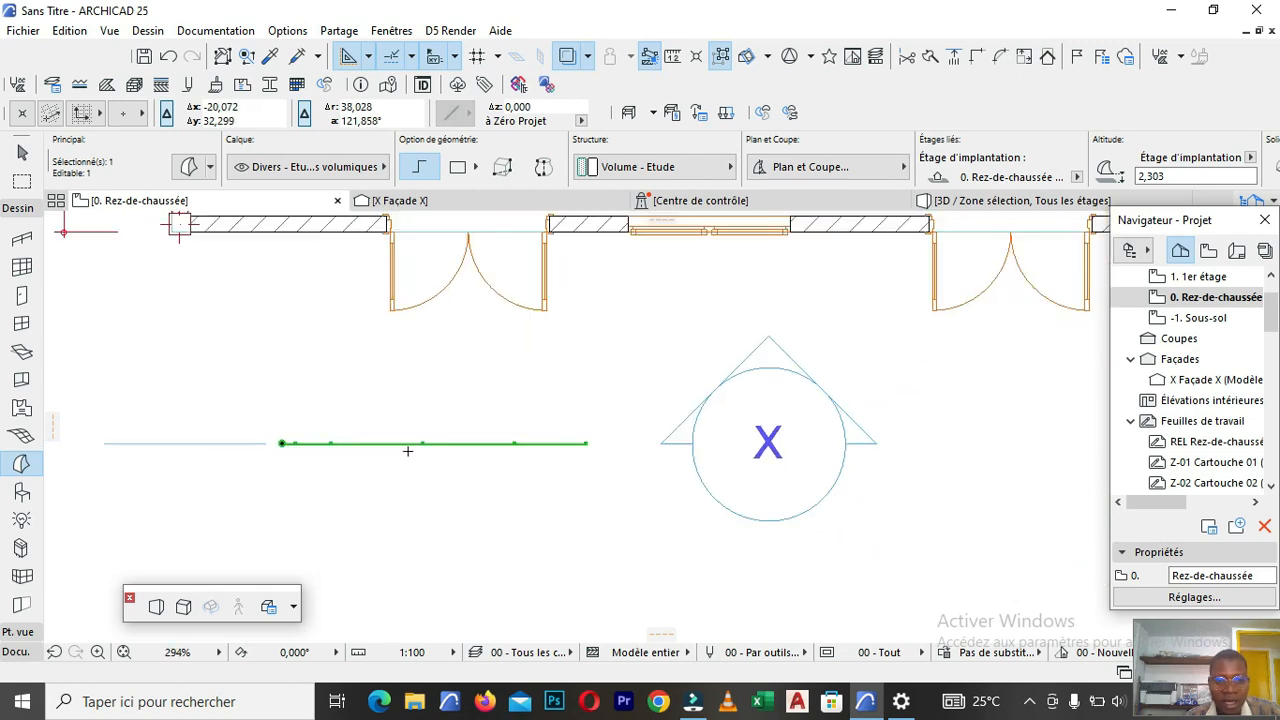
pyautogui.scroll(-5, 411, 461)
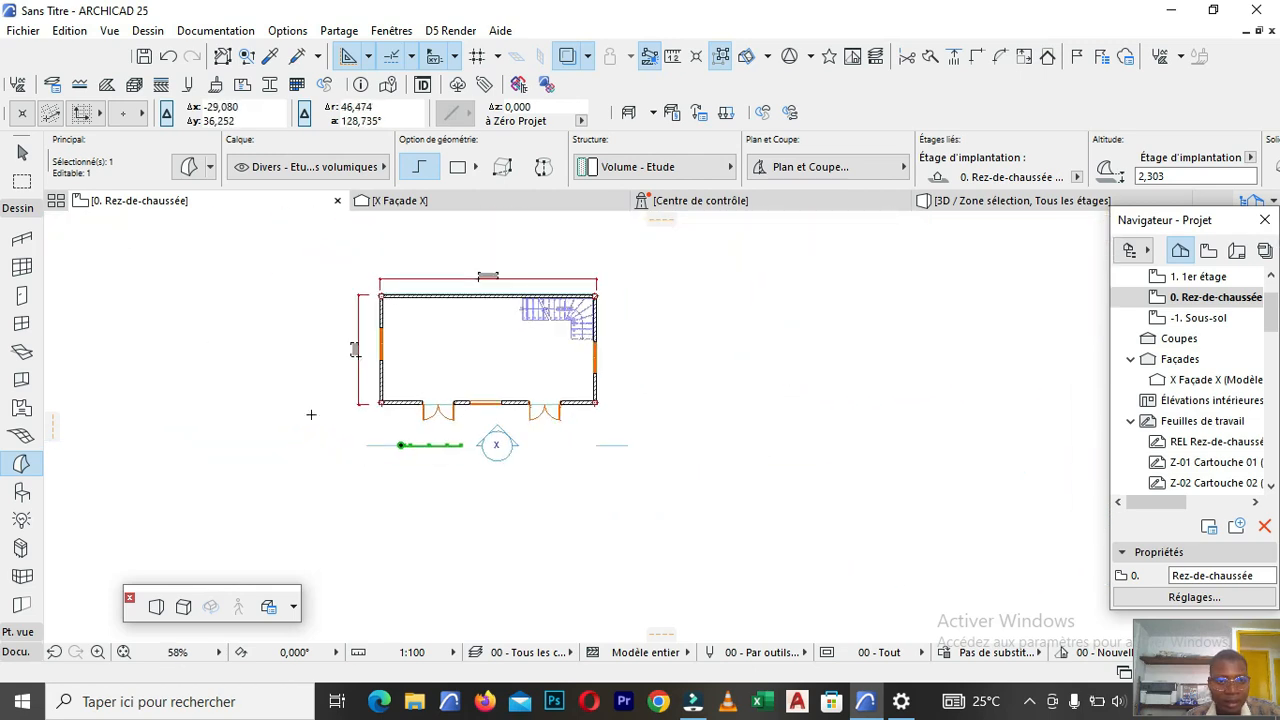
pyautogui.scroll(-2, 340, 422)
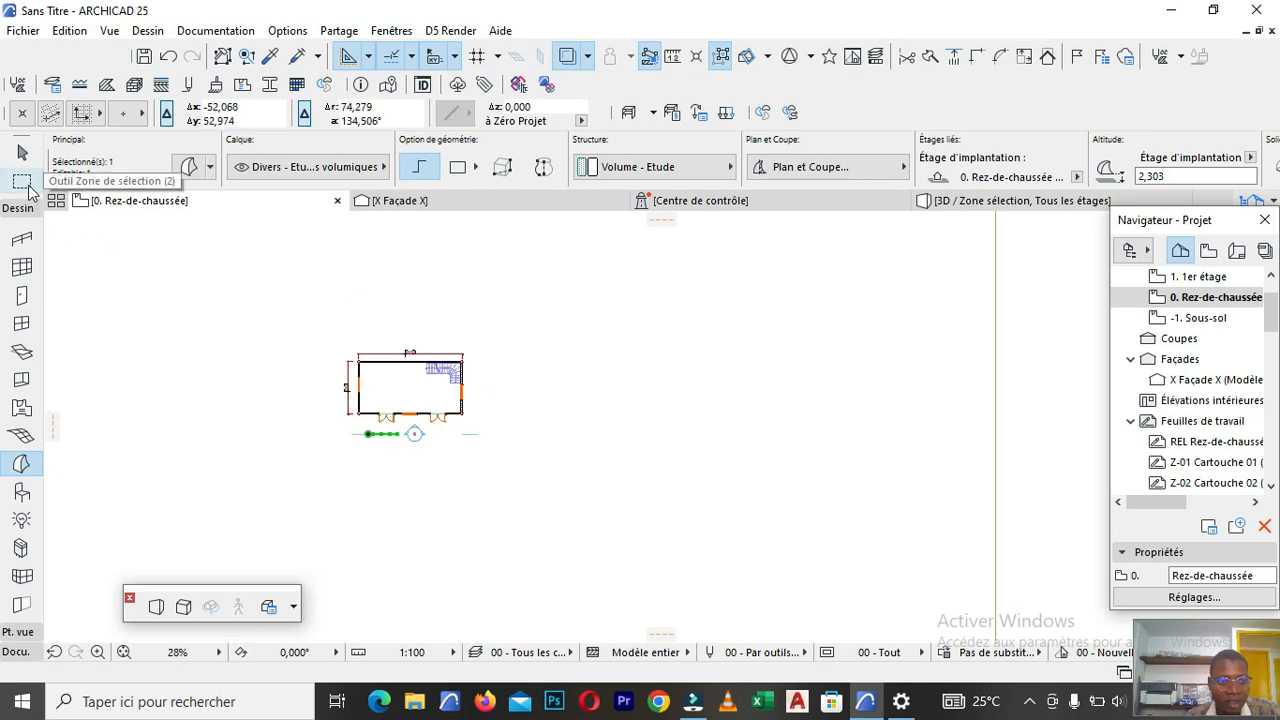
# Enclose the house and façade morph in a marquee on the ground-floor plan and display the marquee area in 3D.
pyautogui.click(22, 181)
pyautogui.click(258, 264)
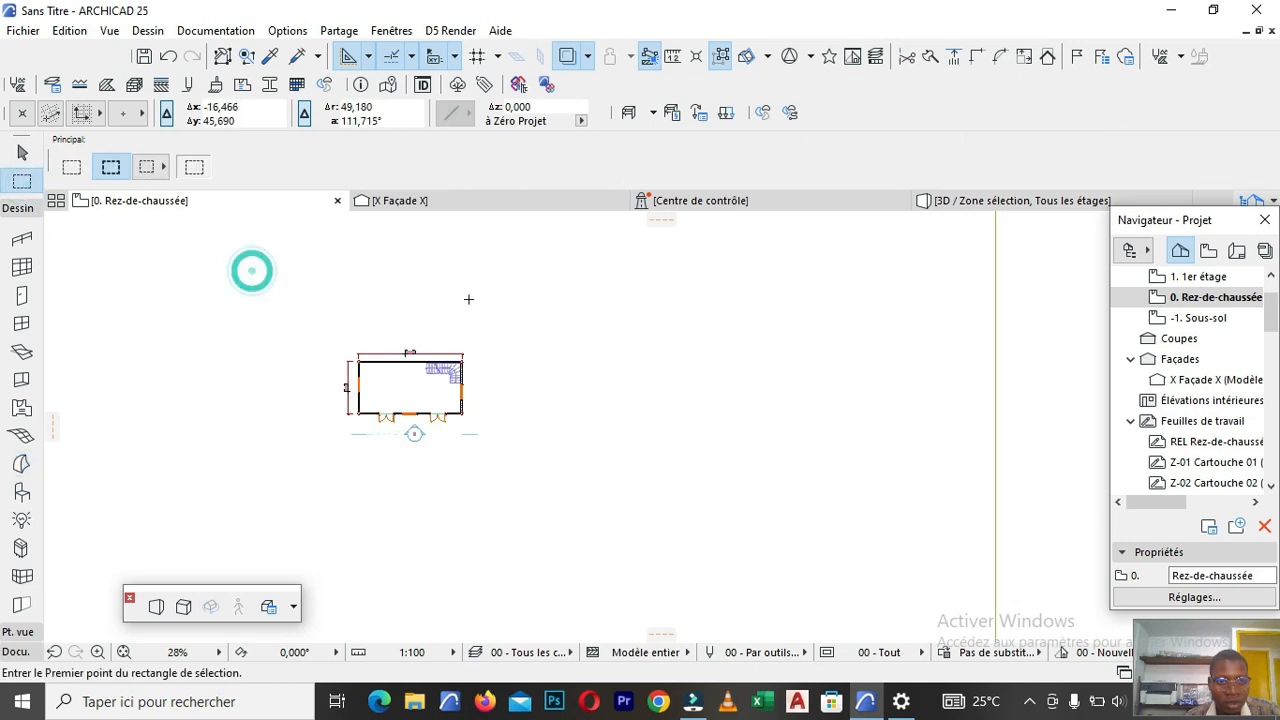
pyautogui.scroll(-2, 639, 452)
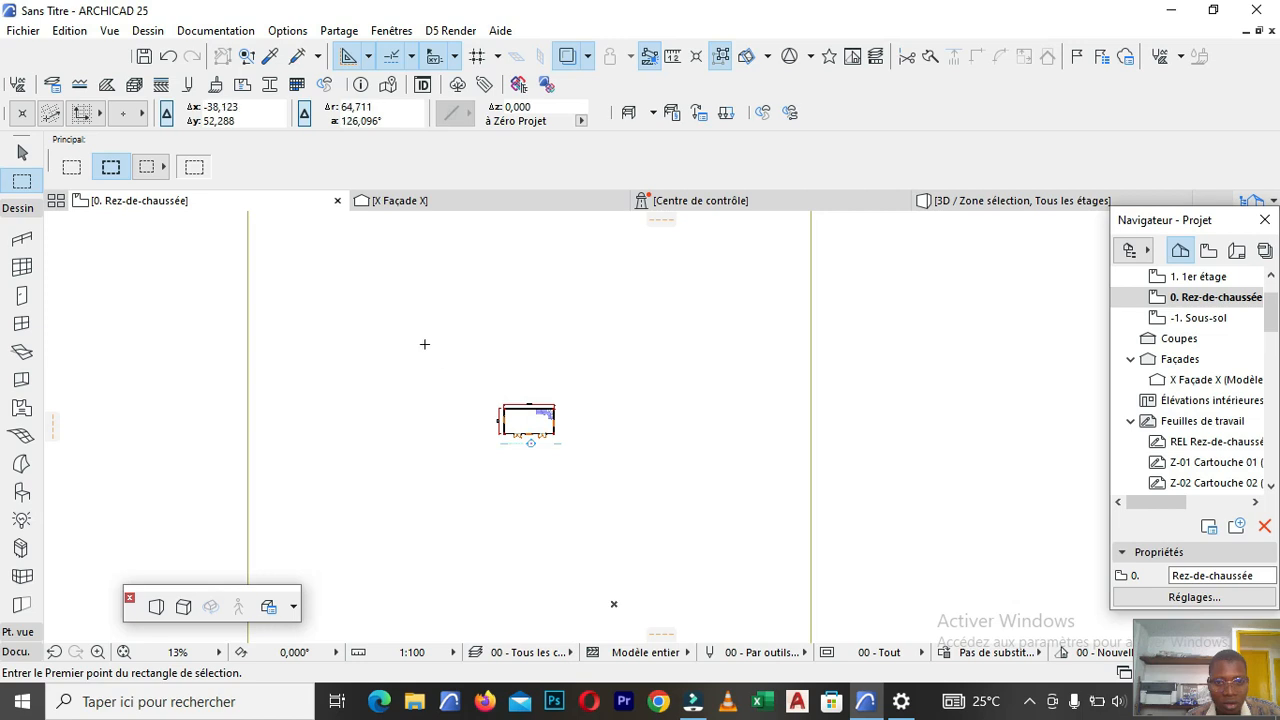
pyautogui.click(424, 344)
pyautogui.click(636, 552)
pyautogui.press('F5')
pyautogui.scroll(4, 566, 393)
pyautogui.rightClick(577, 363)
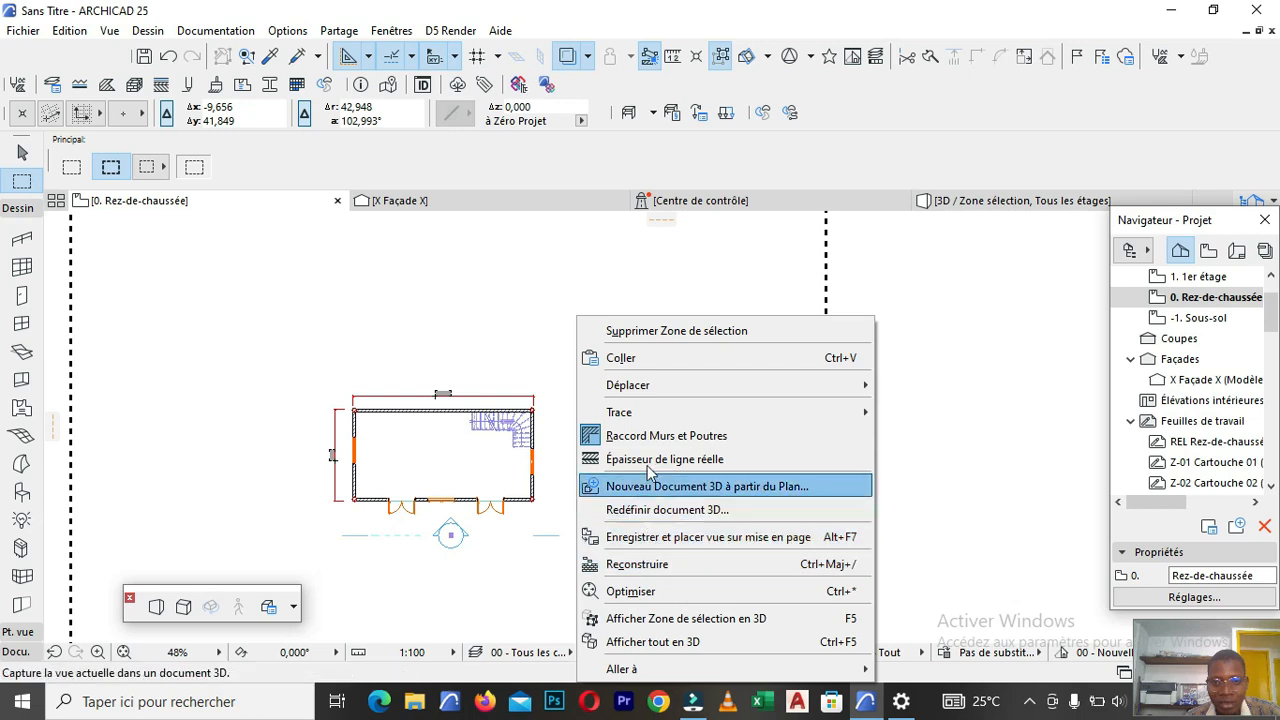
pyautogui.click(648, 618)
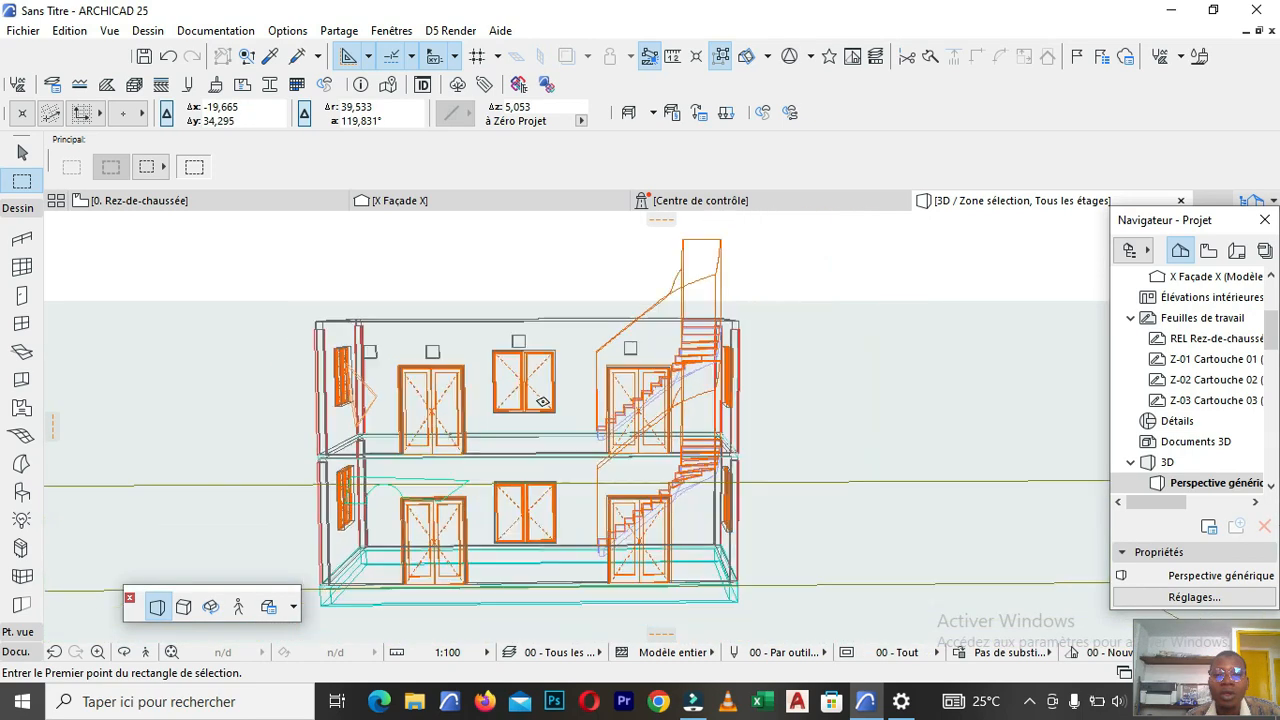
pyautogui.scroll(-5, 674, 394)
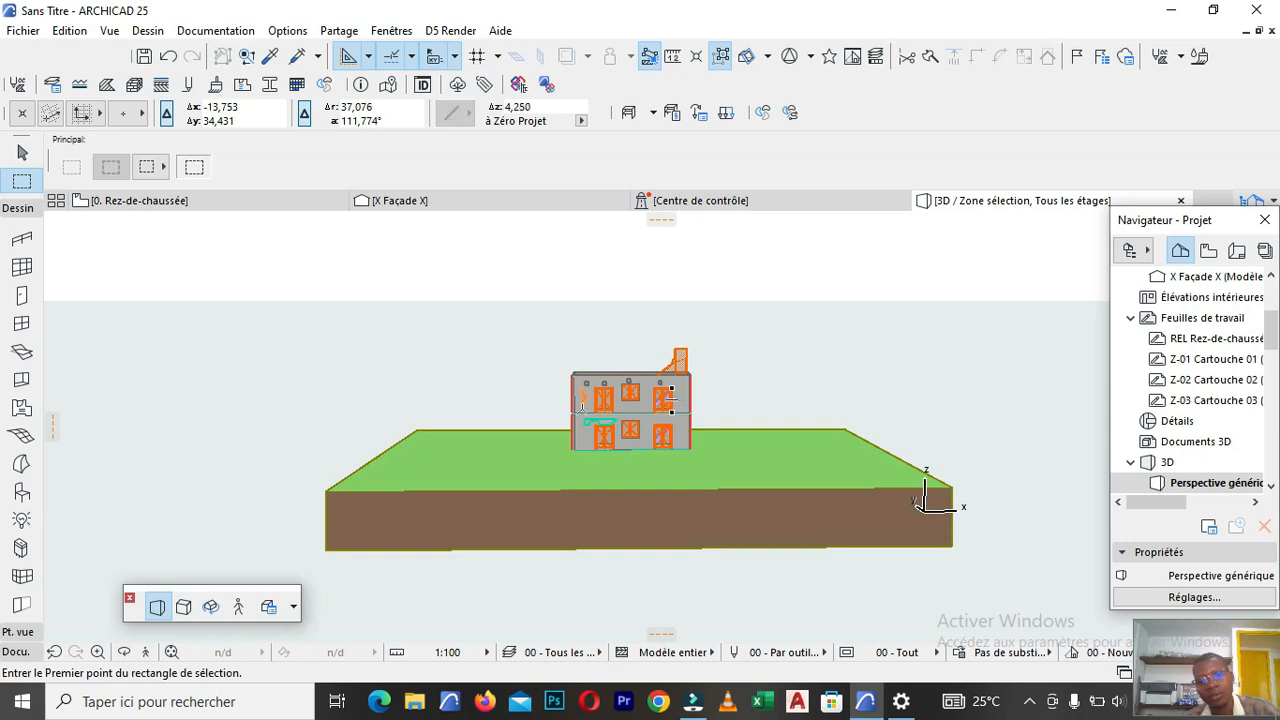
pyautogui.scroll(-3, 672, 399)
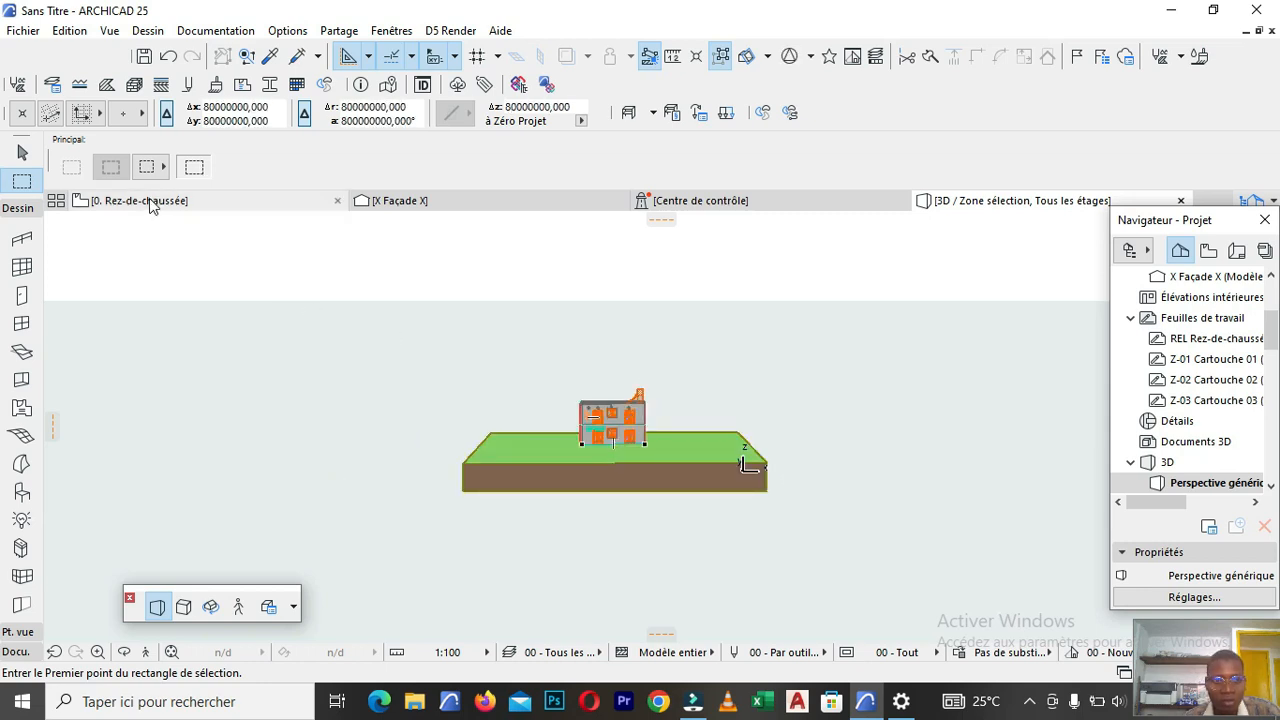
# On the ground-floor plan, move the morph 1.954 m at 90° from the façade line onto the front wall's outer face.
pyautogui.click(150, 200)
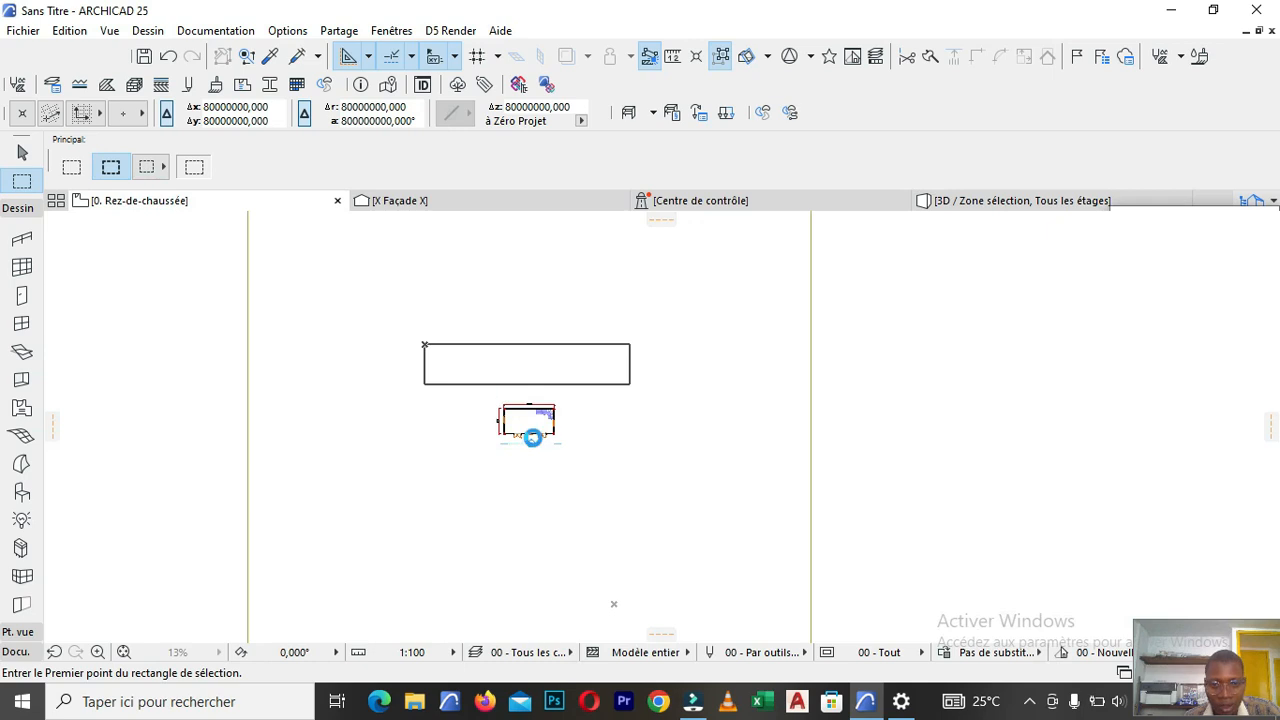
pyautogui.scroll(3, 420, 550)
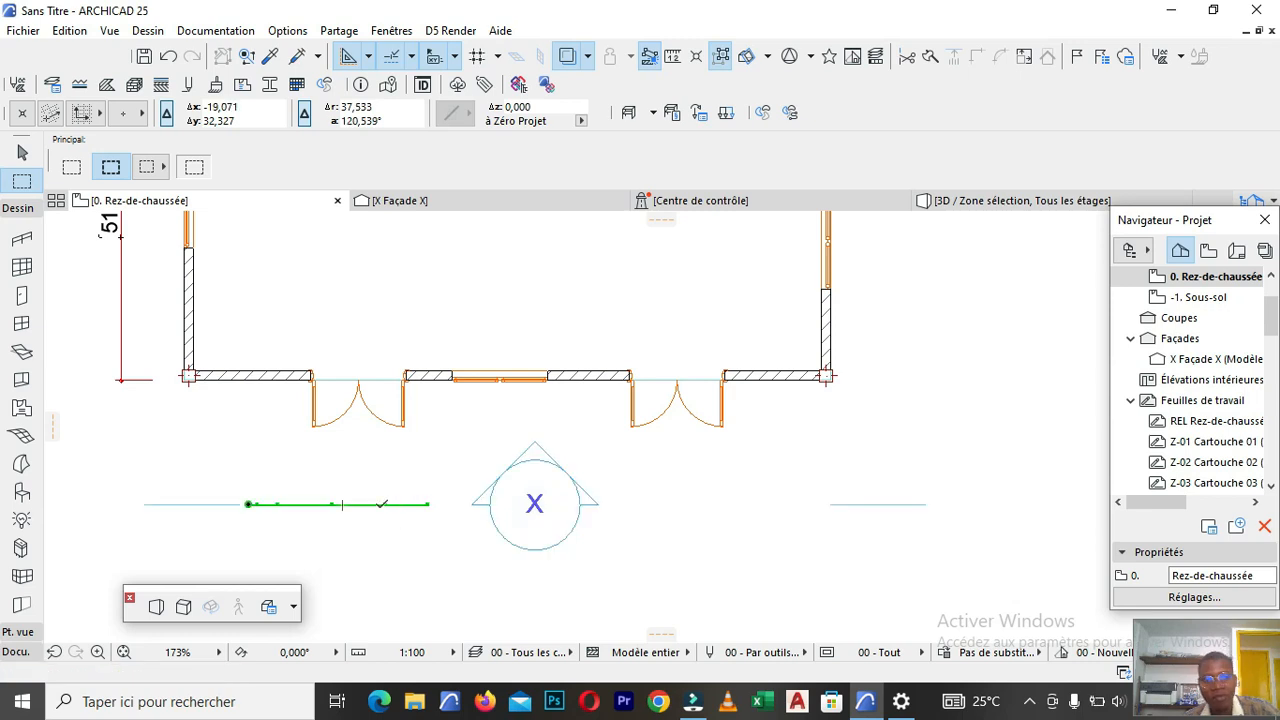
pyautogui.click(381, 504)
pyautogui.click(380, 505)
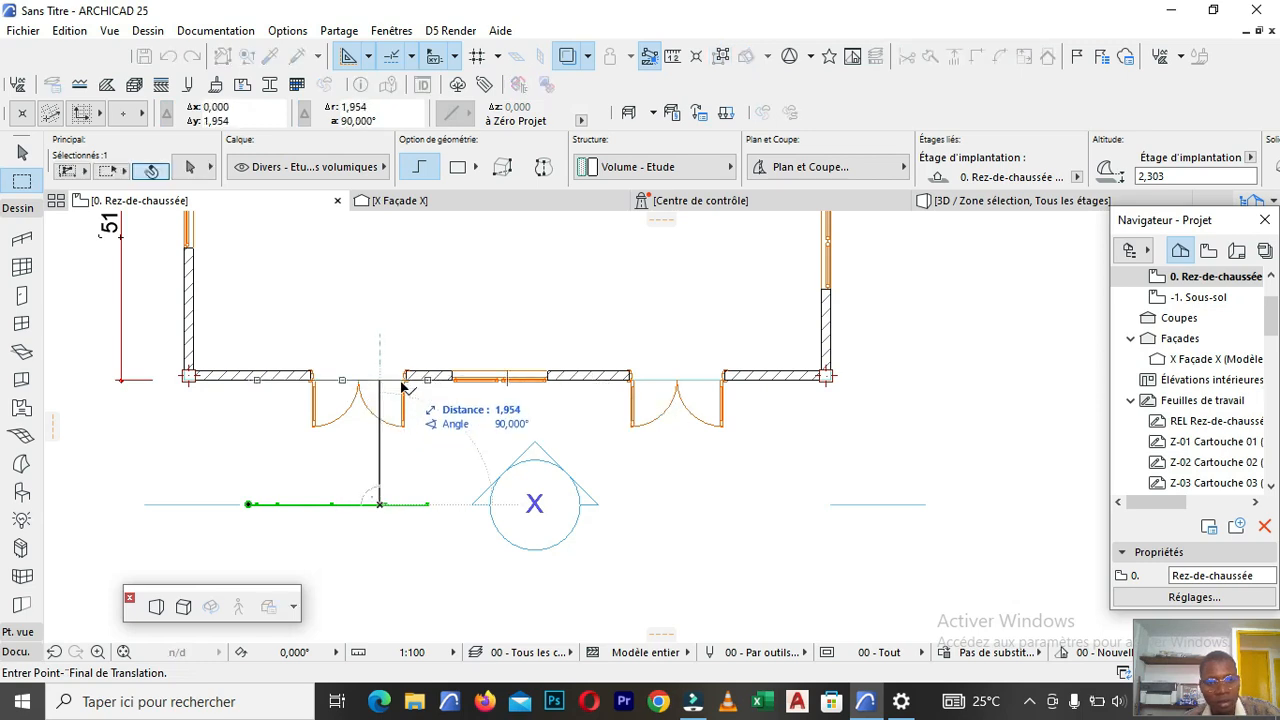
pyautogui.click(405, 381)
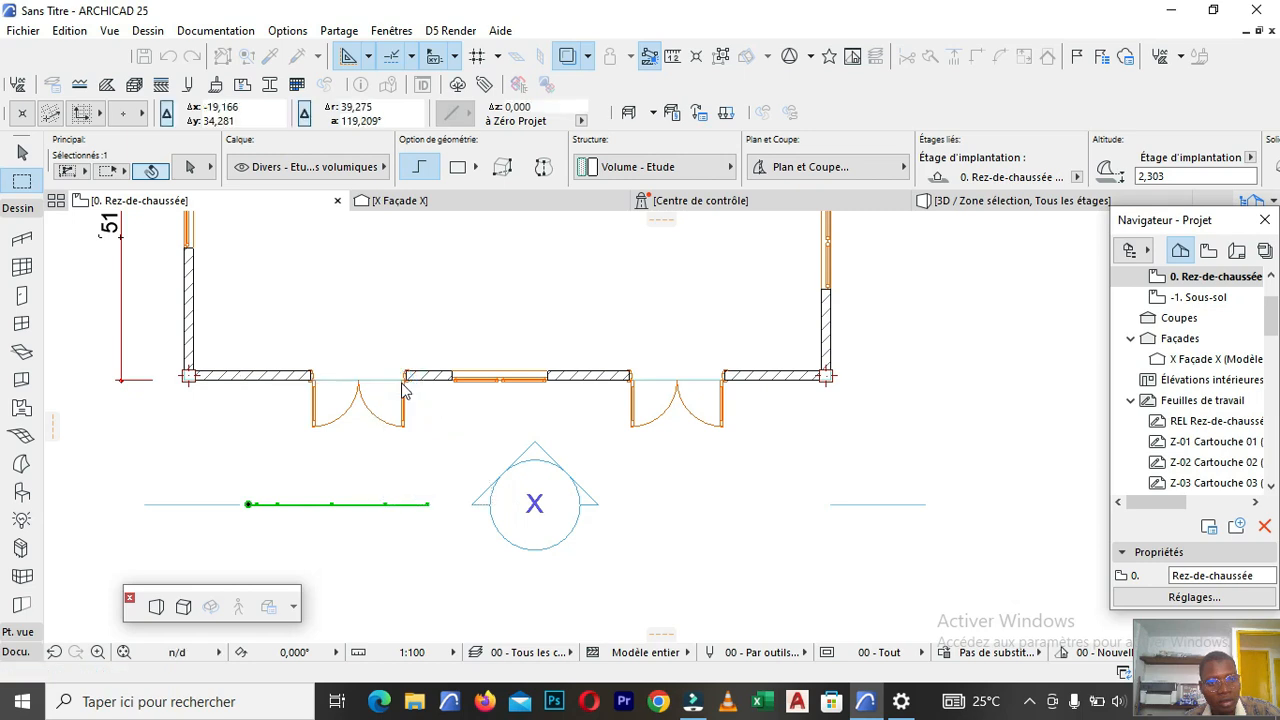
# In the 3D view, extrude the morph's face outward from the front wall into a solid canopy above the ground-floor door.
pyautogui.click(966, 201)
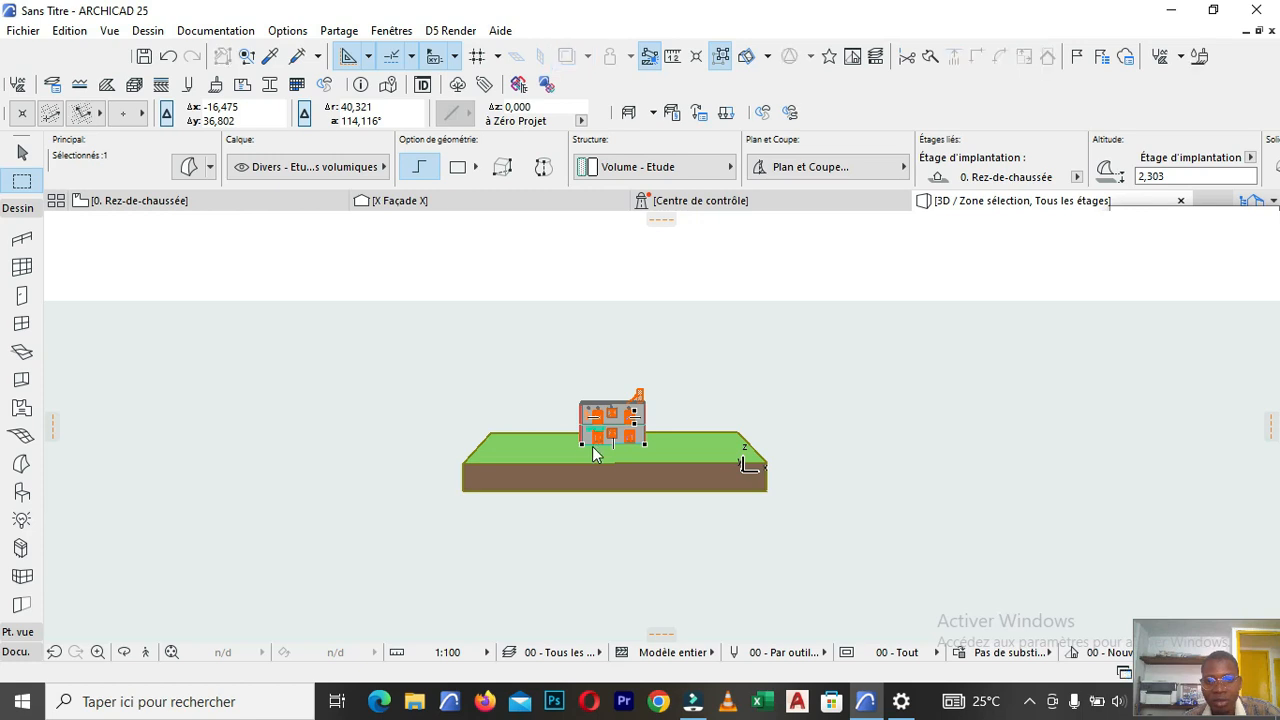
pyautogui.scroll(5, 745, 465)
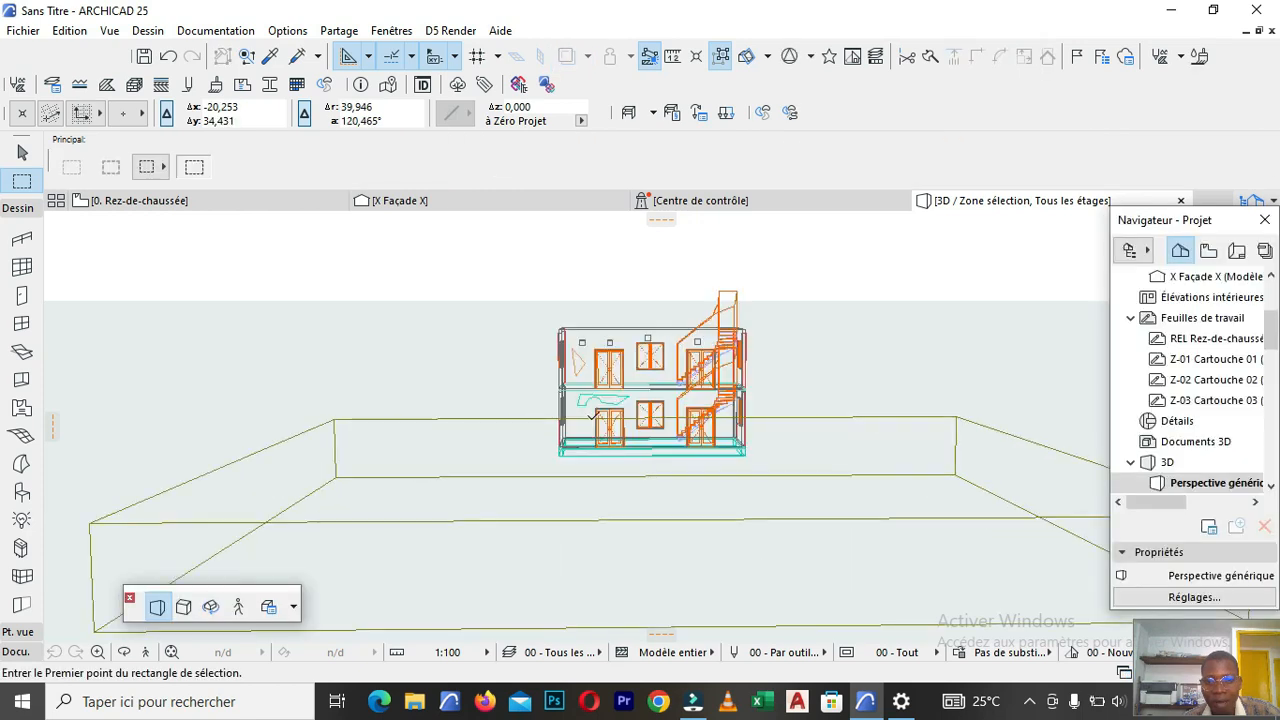
pyautogui.scroll(10, 614, 398)
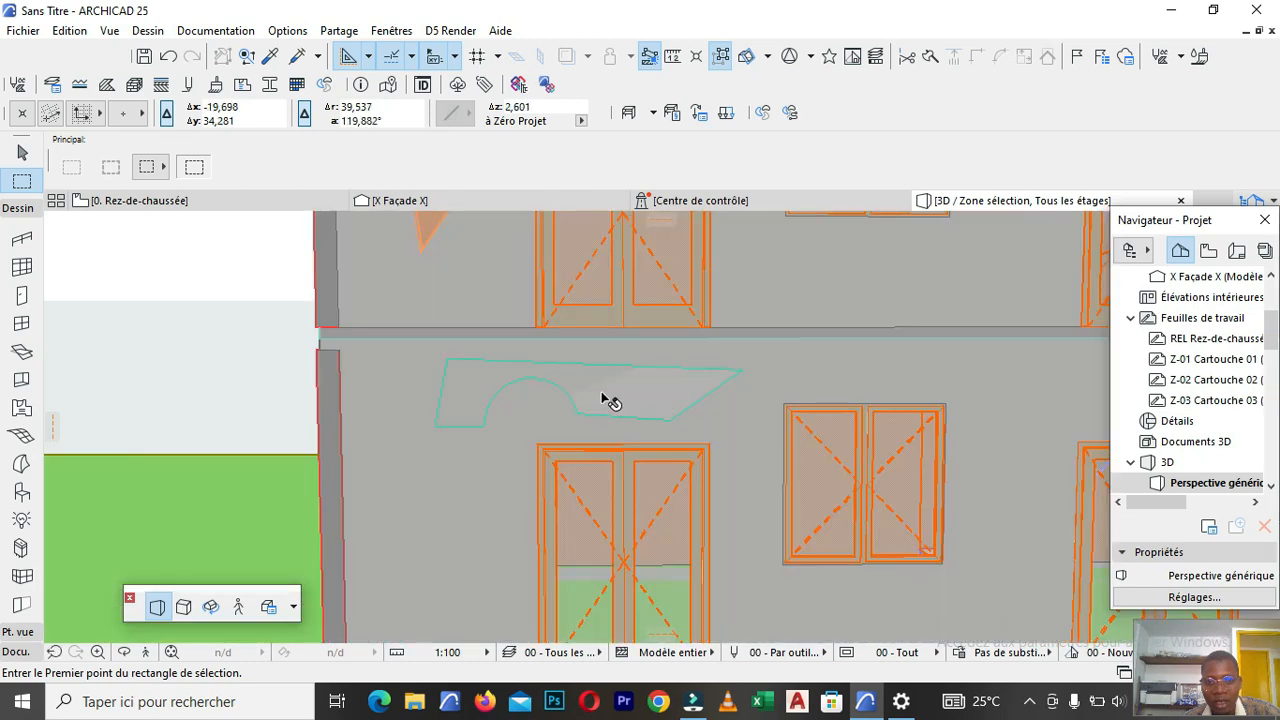
pyautogui.click(605, 400)
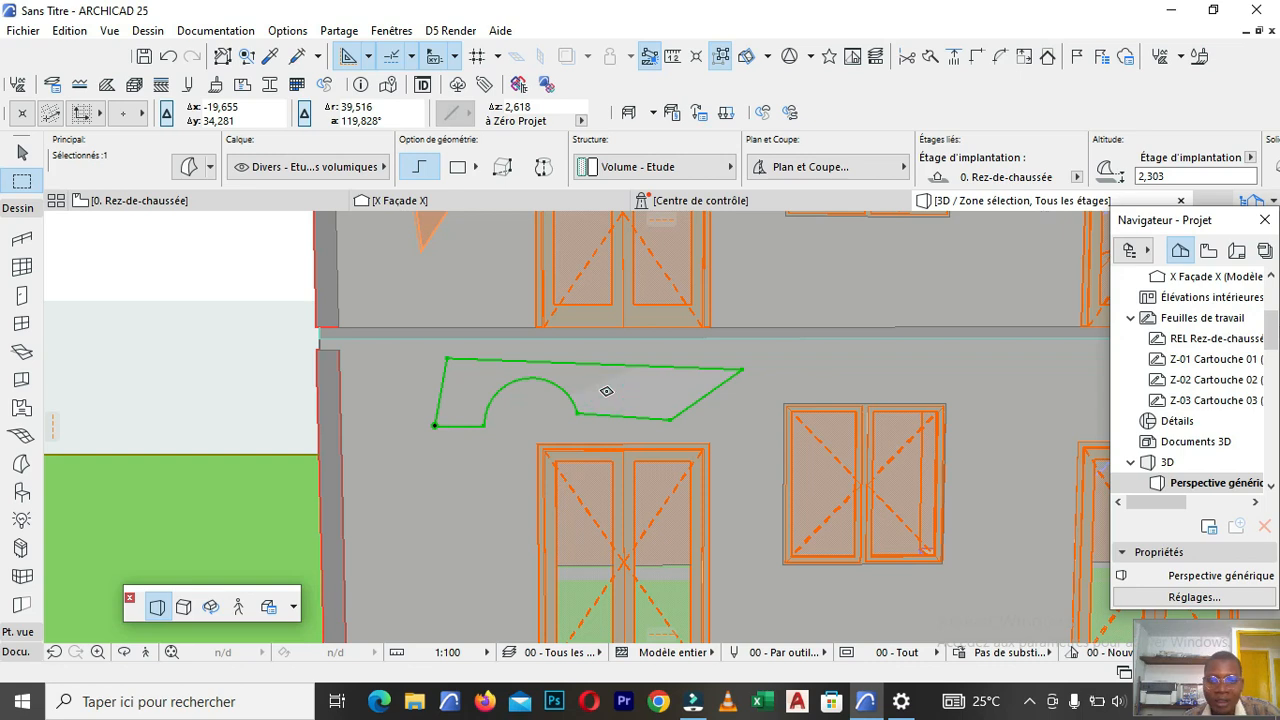
pyautogui.click(606, 391)
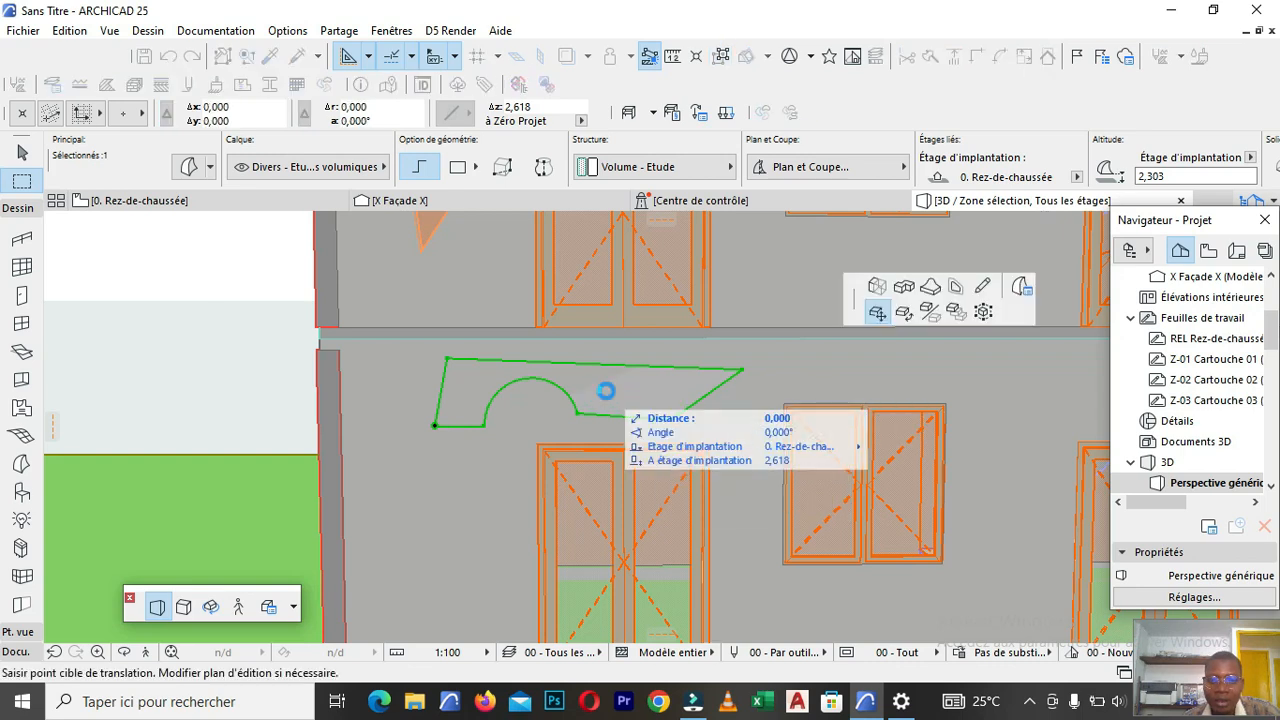
pyautogui.click(904, 288)
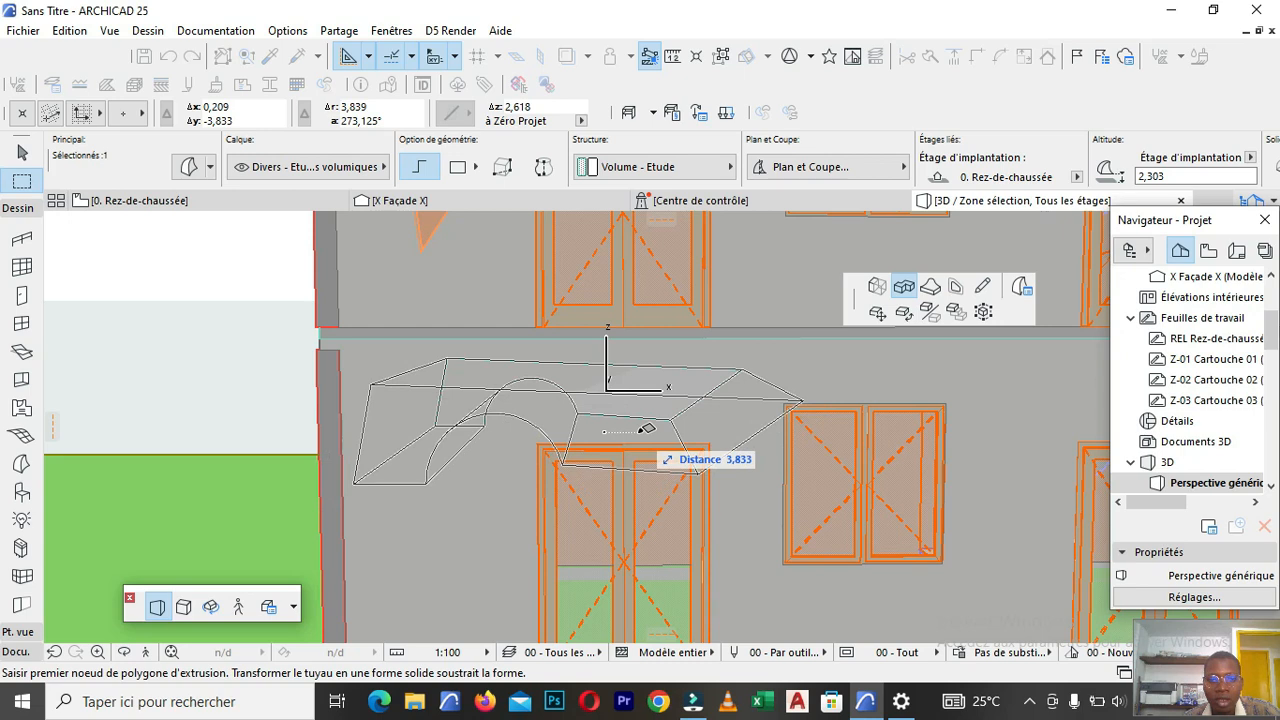
pyautogui.click(609, 477)
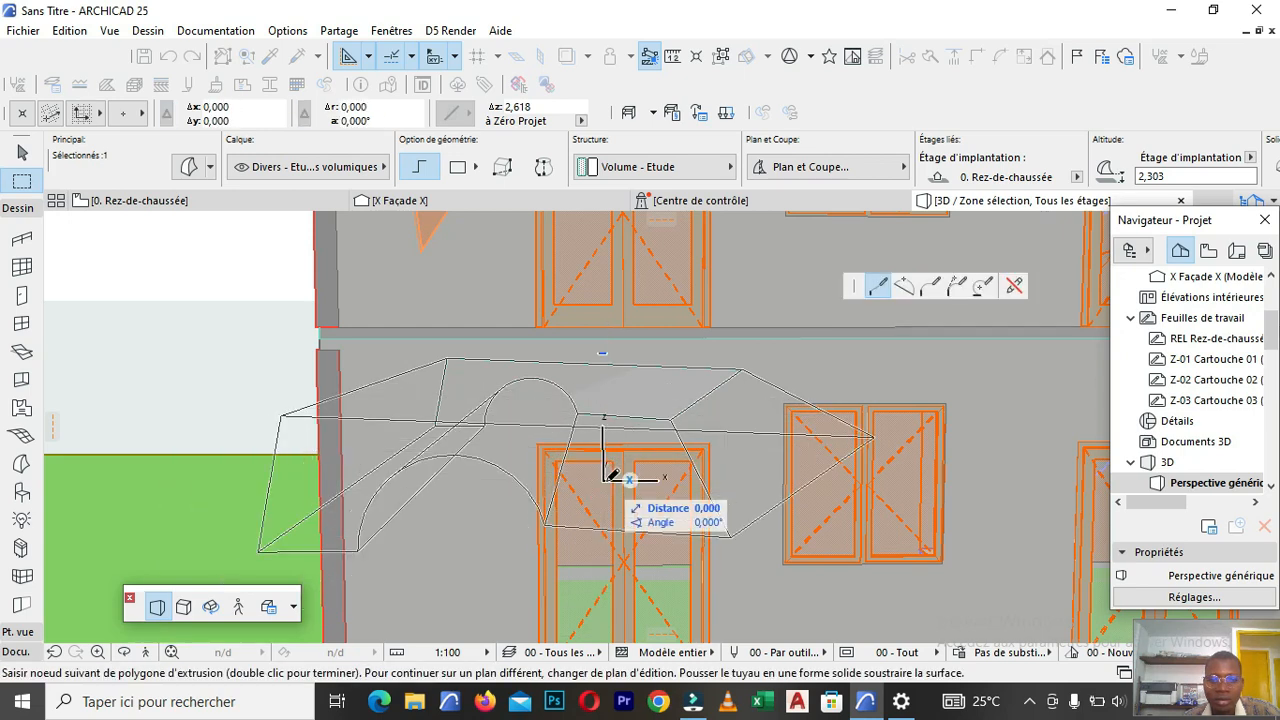
pyautogui.doubleClick(612, 477)
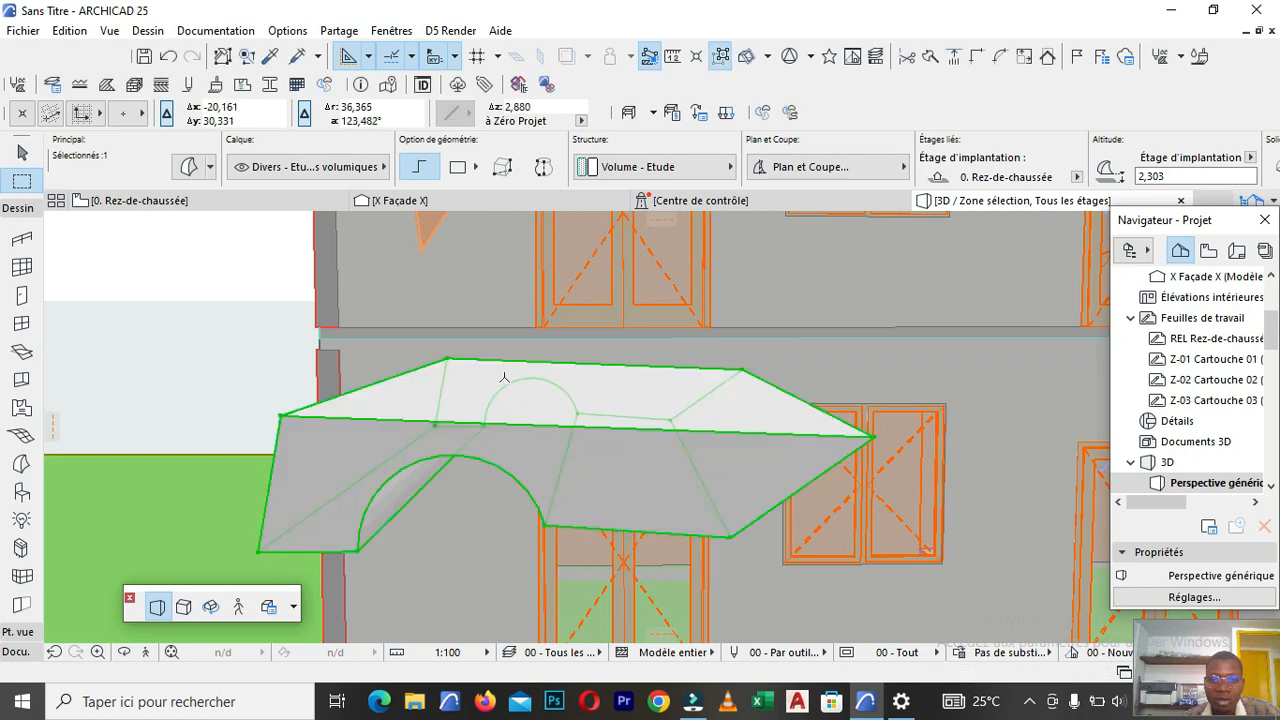
# Clear the morph selection and orbit the 3D view to examine the extruded canopy from the side of the house.
pyautogui.scroll(-3, 524, 383)
pyautogui.scroll(-2, 524, 401)
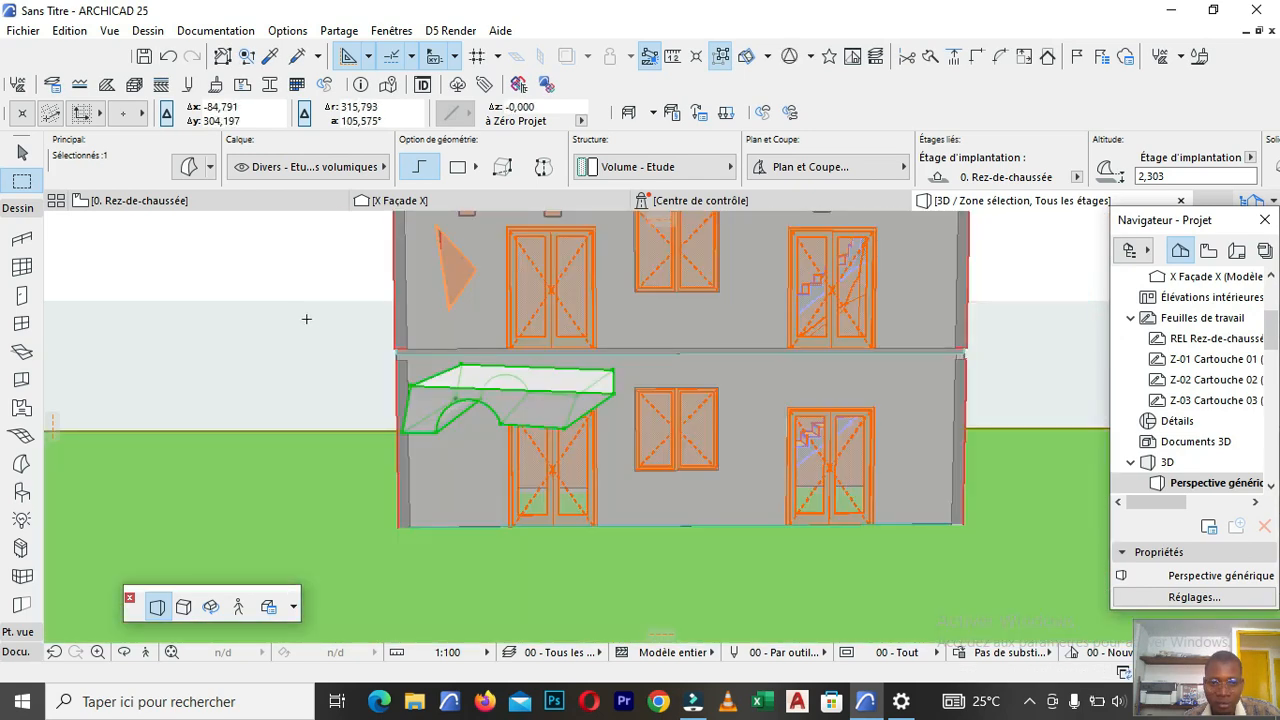
pyautogui.click(306, 320)
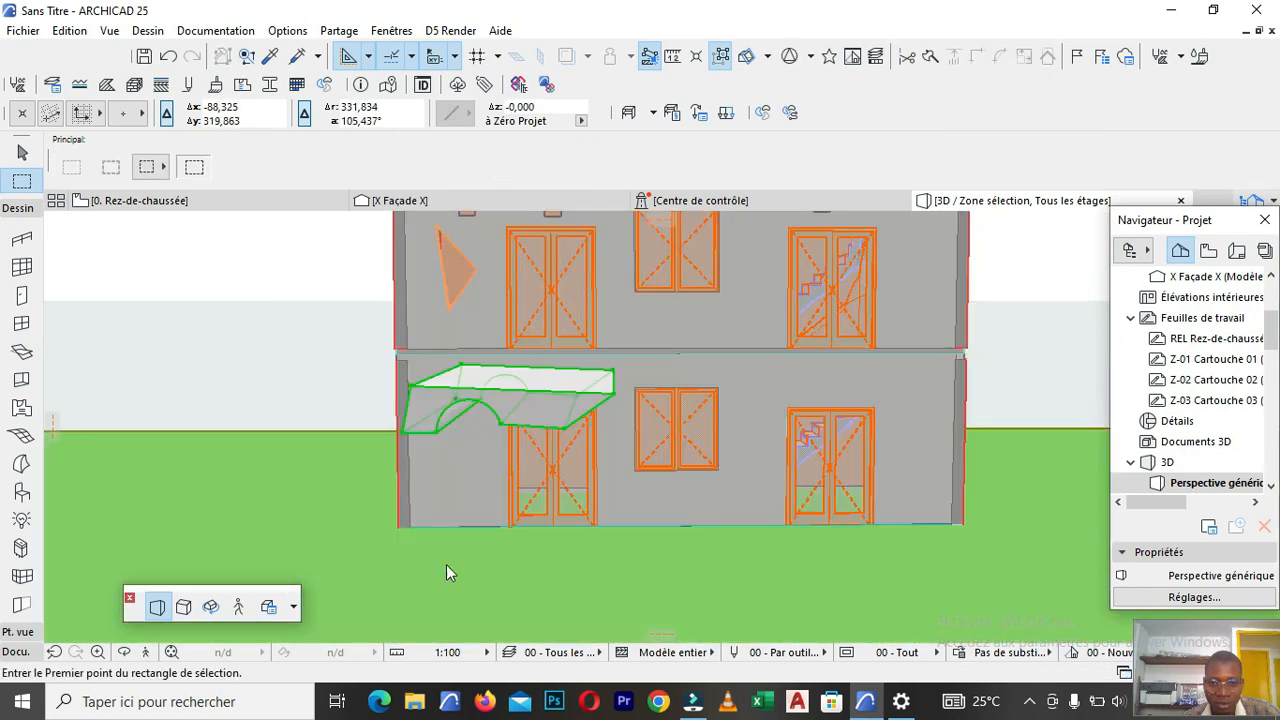
pyautogui.click(210, 607)
pyautogui.moveTo(541, 444); pyautogui.dragTo(286, 430)
pyautogui.scroll(4, 462, 374)
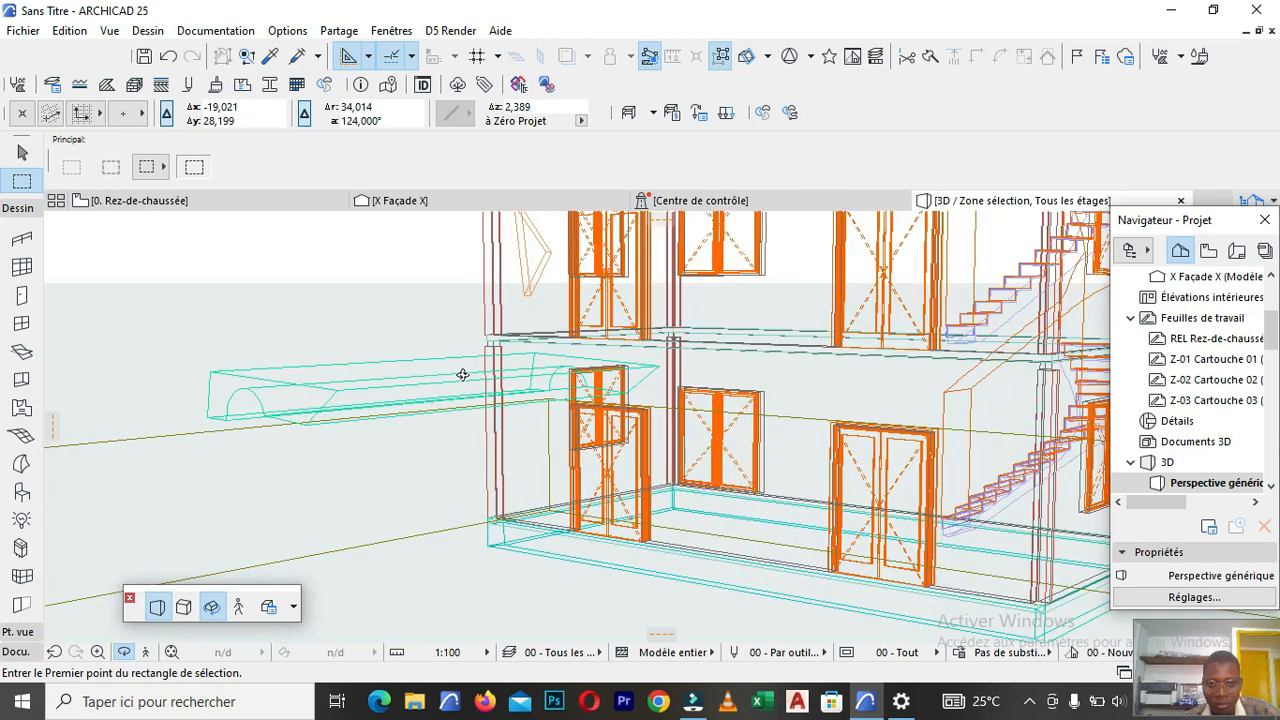
pyautogui.click(462, 378)
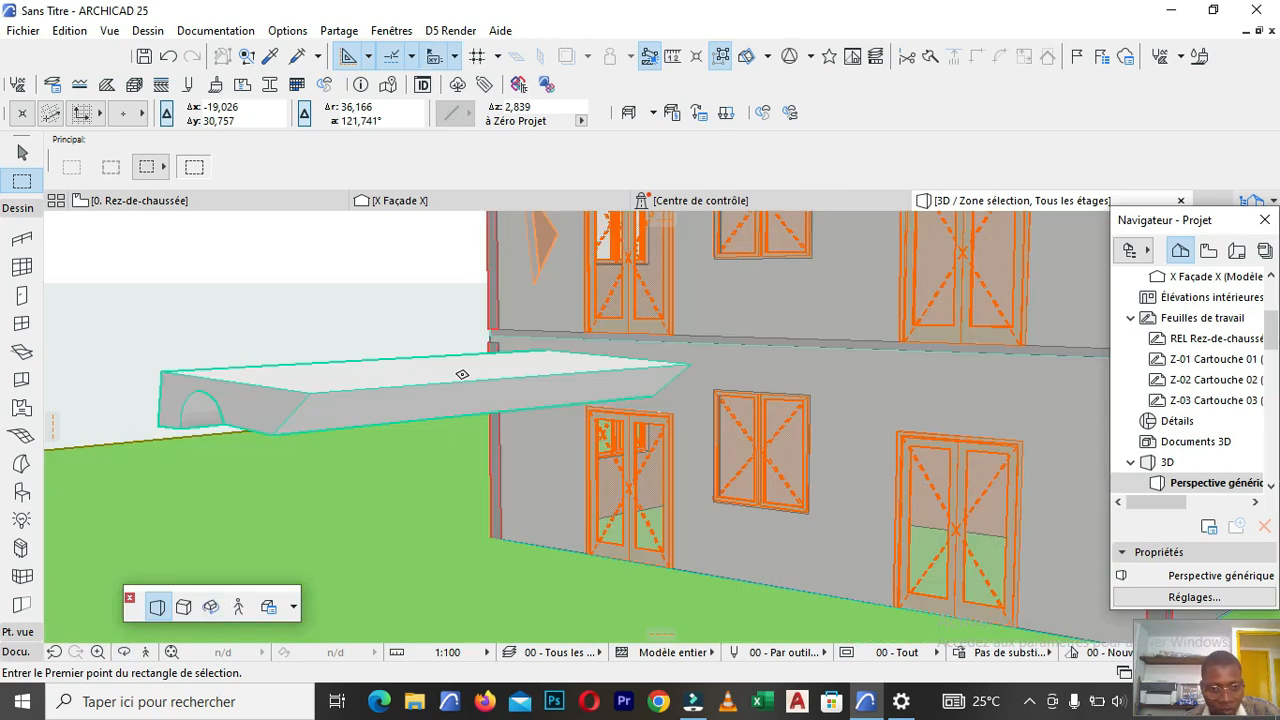
pyautogui.keyDown('shift'); pyautogui.moveTo(341, 357); pyautogui.dragTo(297, 378, button='middle'); pyautogui.keyUp('shift')
pyautogui.scroll(-3, 302, 378)
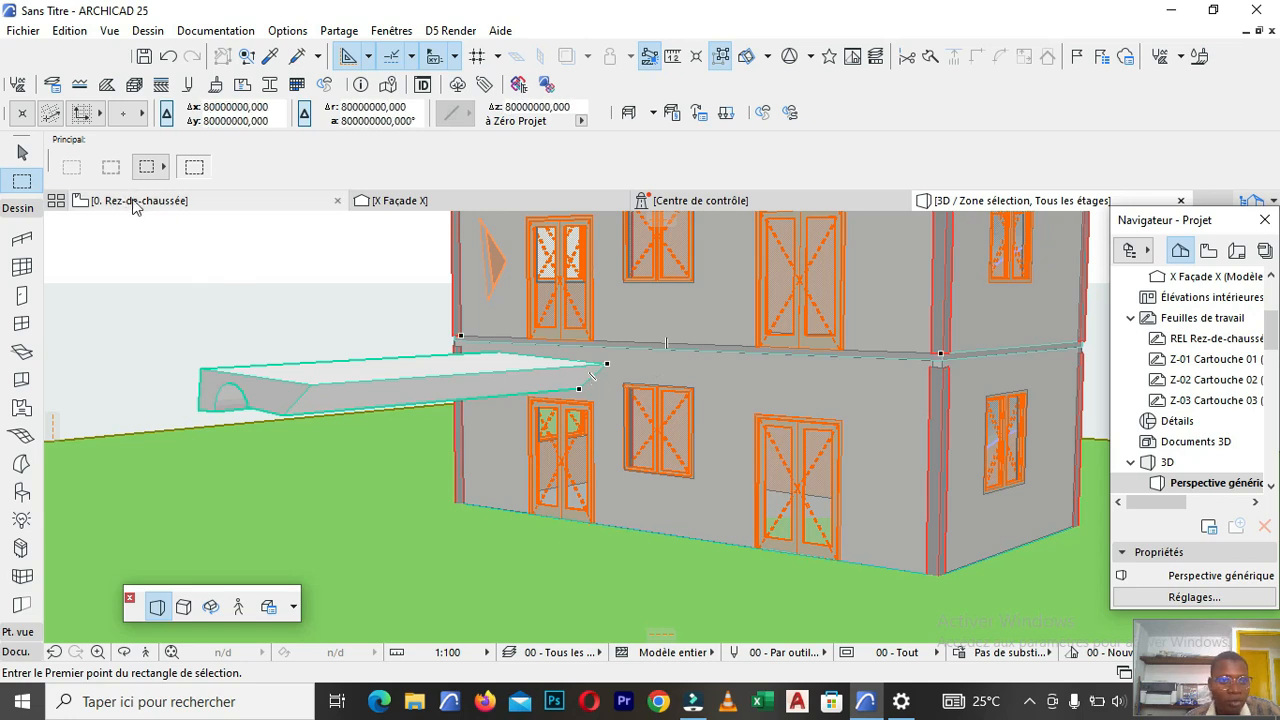
# Return to the ground-floor plan, check the extruded morph's footprint in front of the house and deselect it.
pyautogui.click(135, 202)
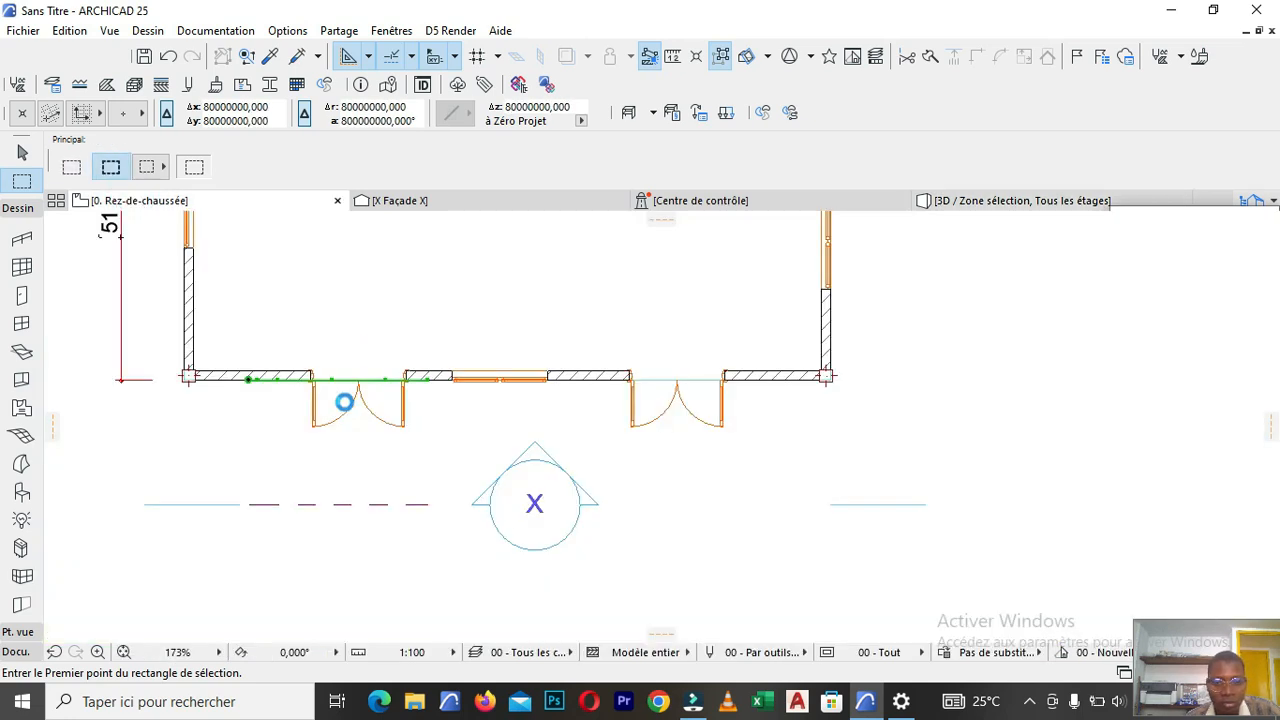
pyautogui.scroll(-3, 357, 390)
pyautogui.scroll(2, 388, 366)
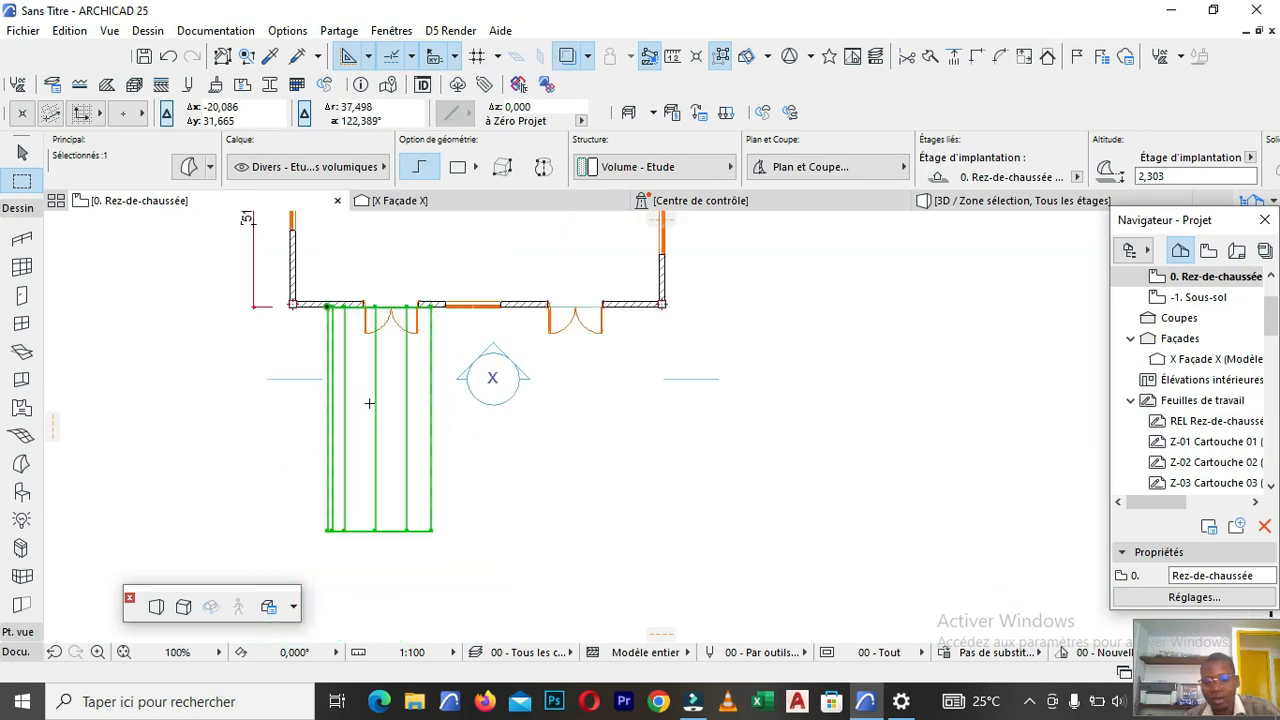
pyautogui.press('Escape')
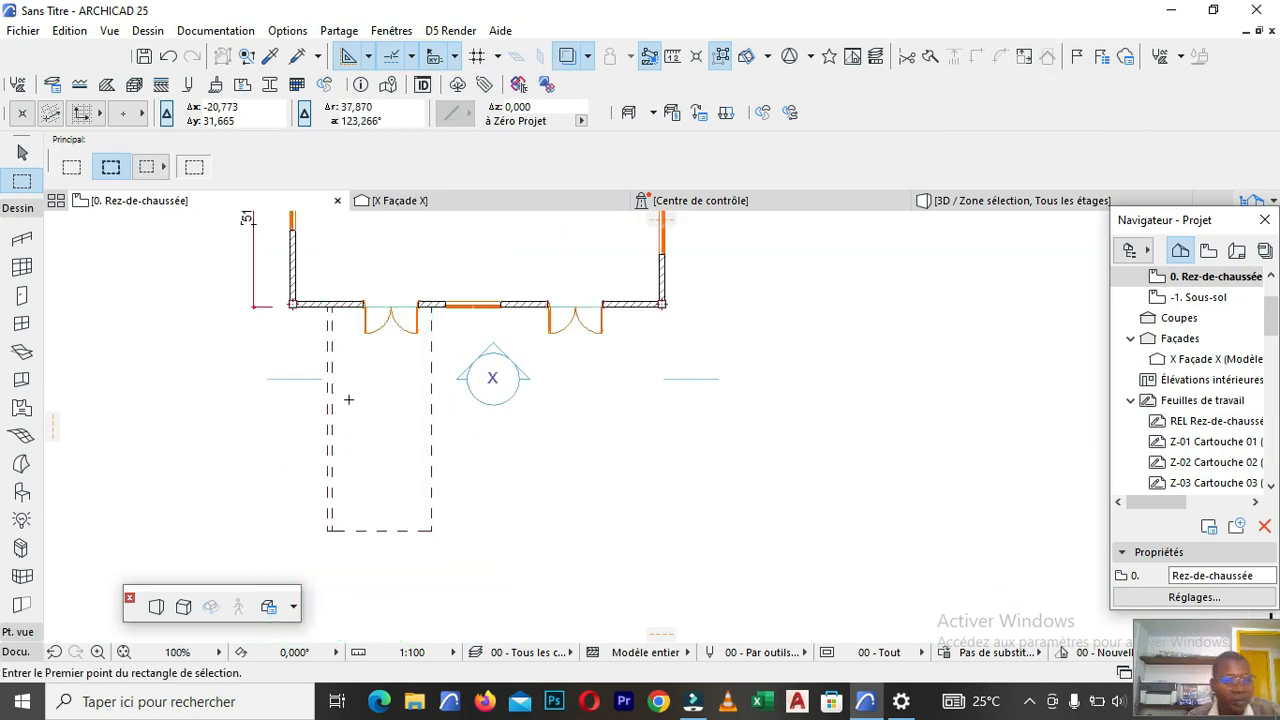
pyautogui.scroll(-3, 348, 399)
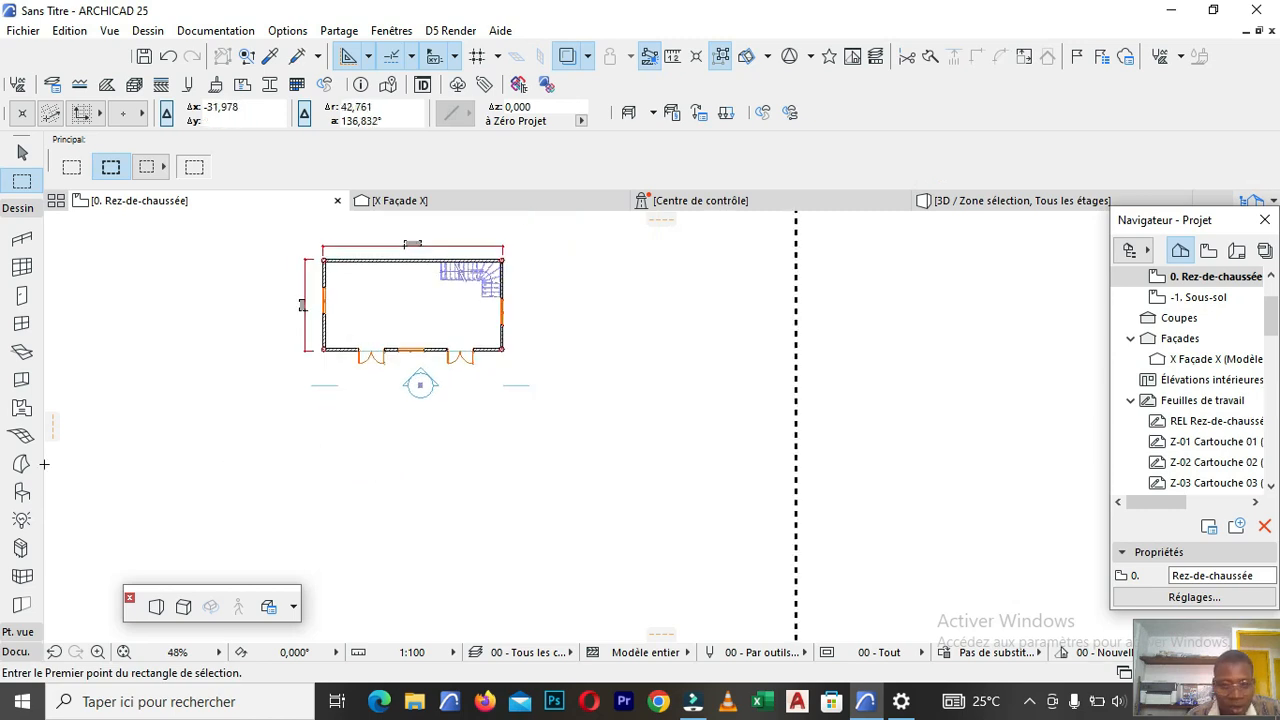
# Open the Lamp tool's default settings and browse the street lamp models in the Lampadaires 25 library folder.
pyautogui.click(20, 522)
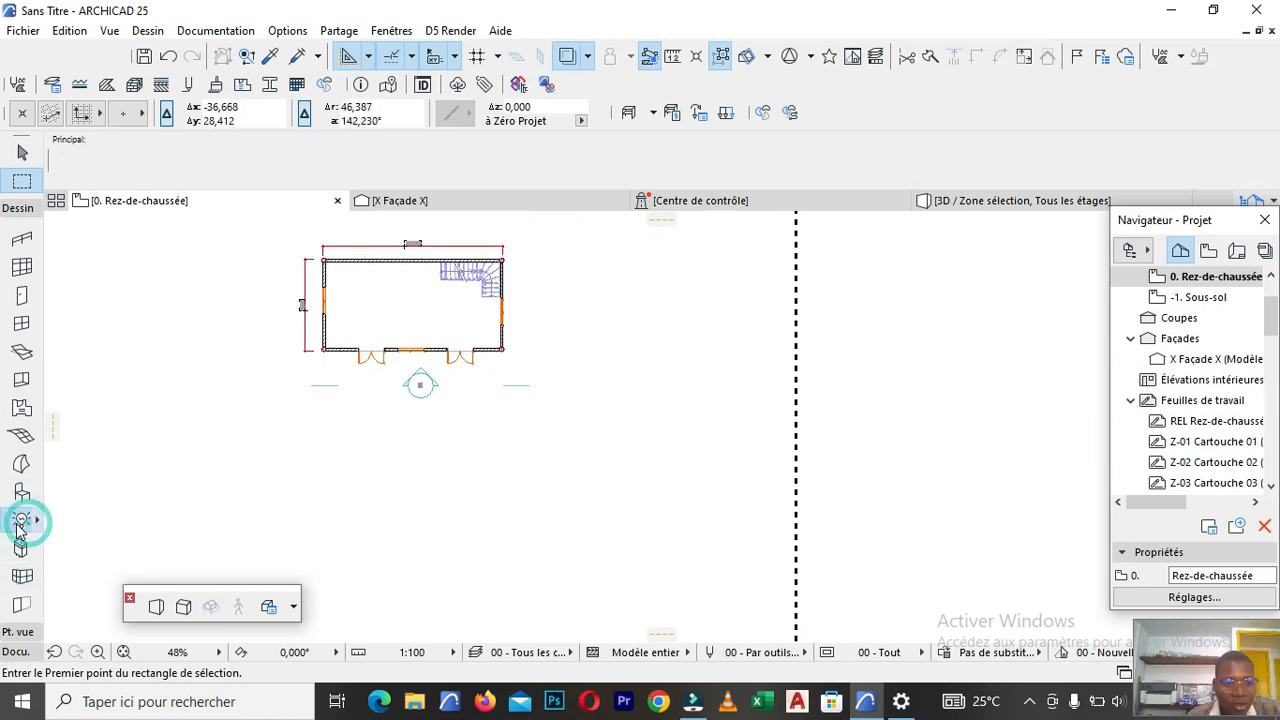
pyautogui.click(191, 168)
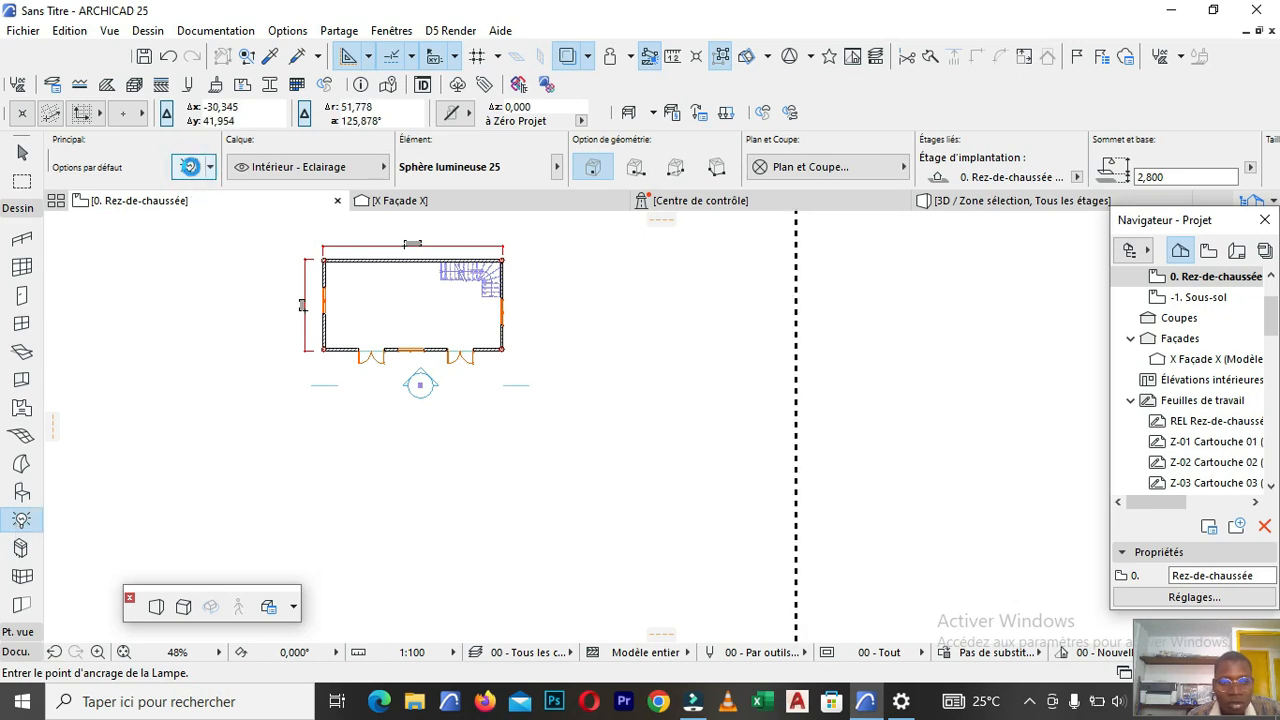
pyautogui.scroll(-5, 486, 345)
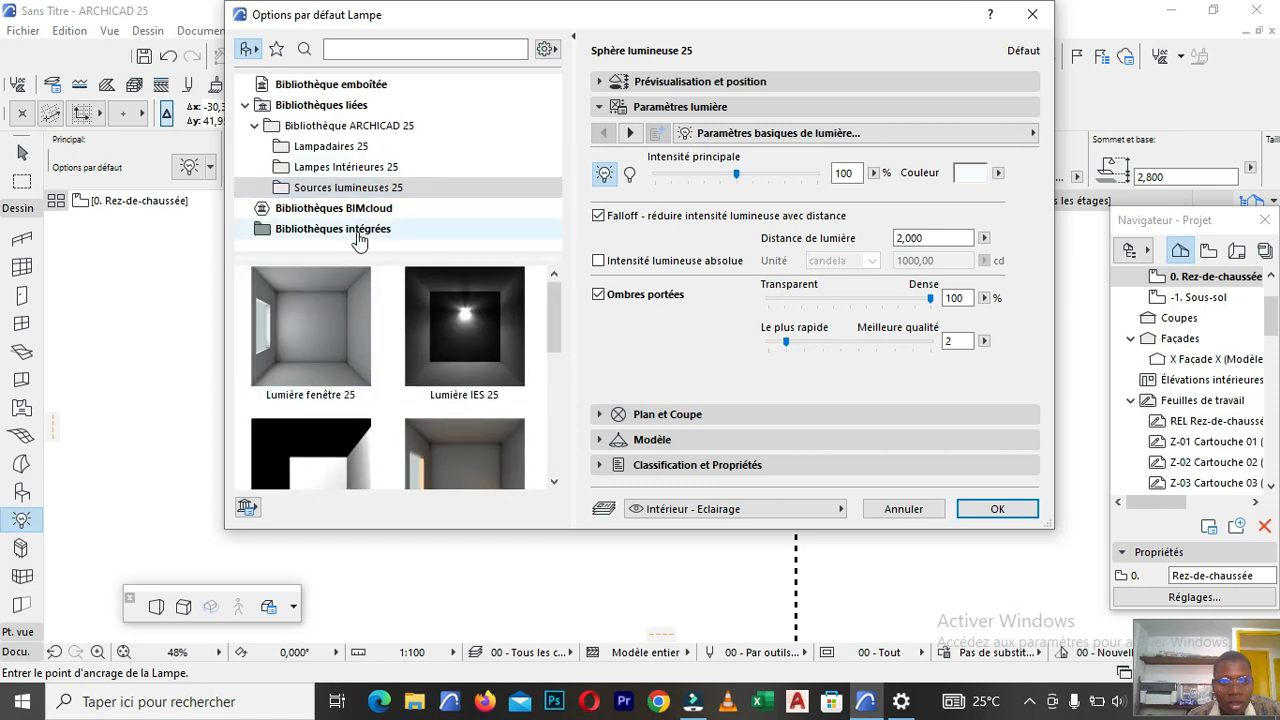
pyautogui.click(330, 146)
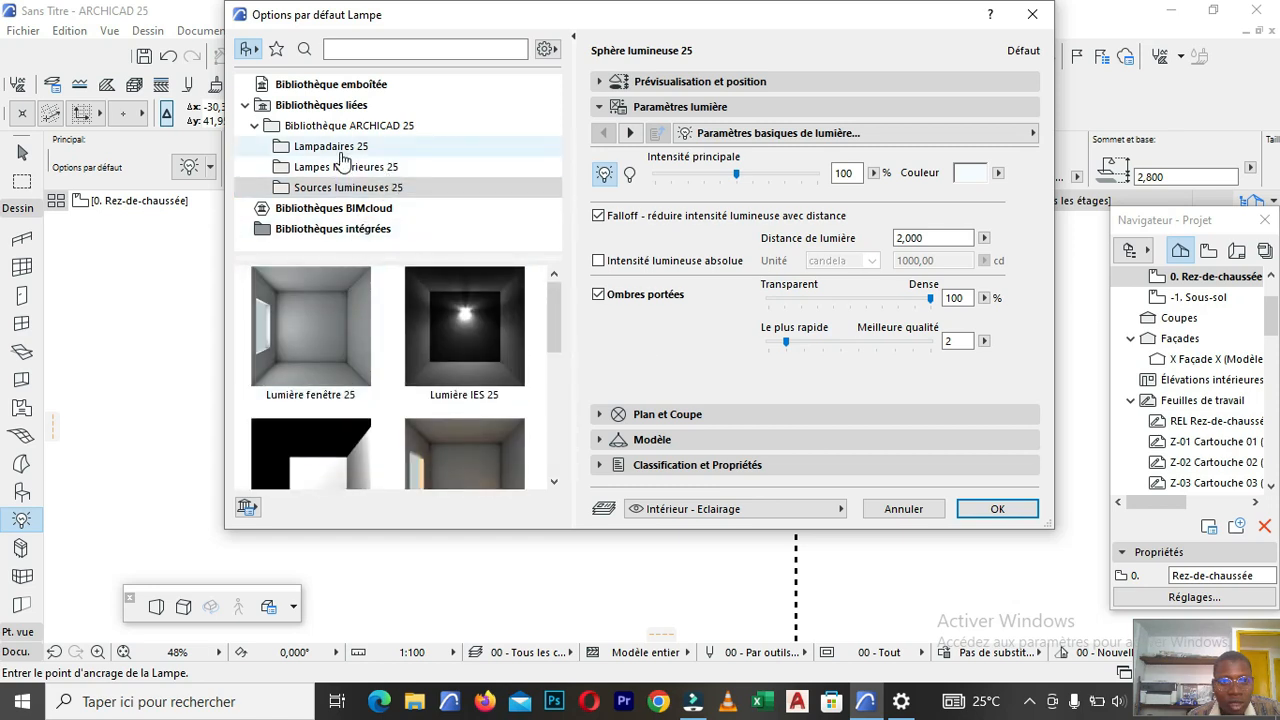
pyautogui.scroll(-3, 401, 374)
pyautogui.scroll(2, 337, 320)
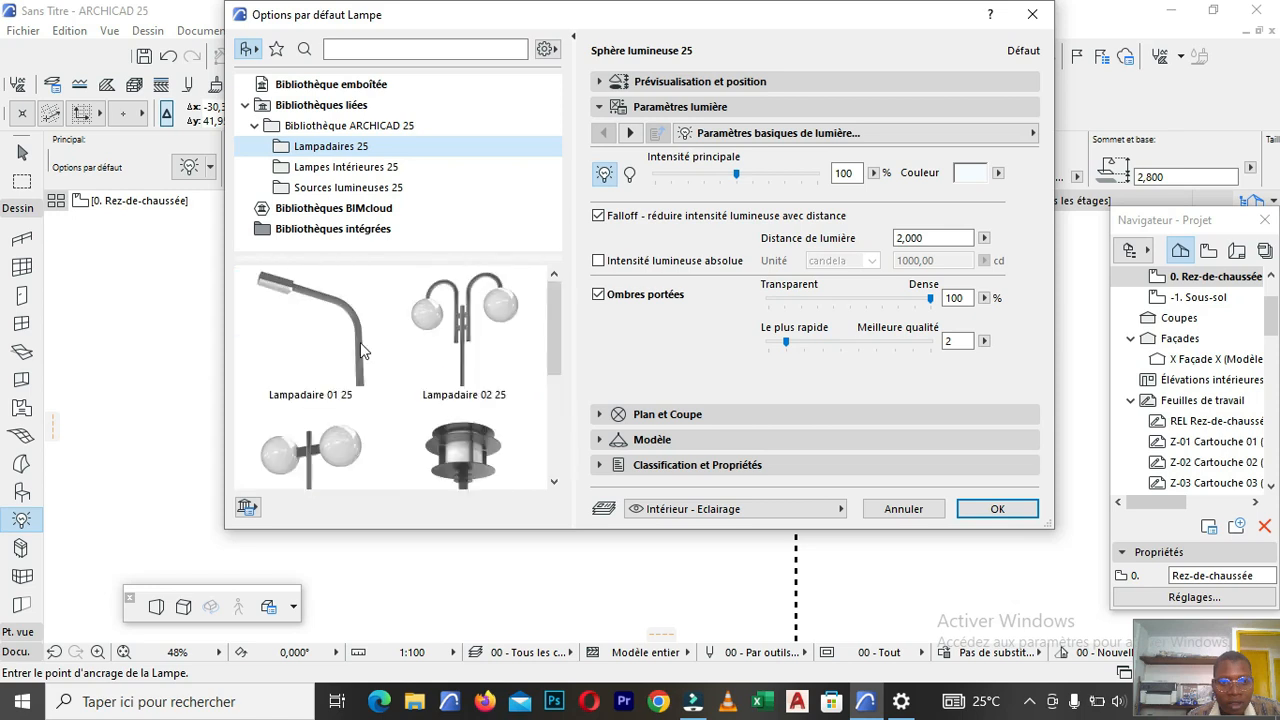
pyautogui.scroll(-2, 337, 337)
pyautogui.scroll(1, 333, 337)
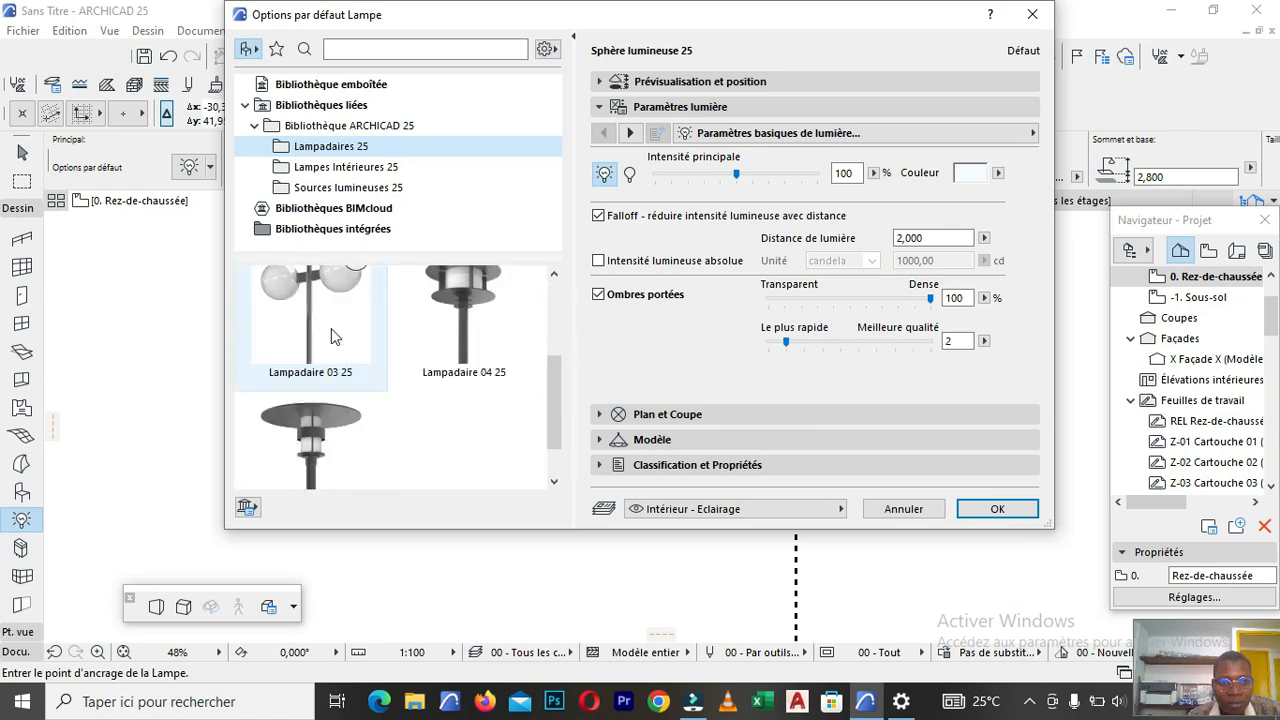
# Browse the indoor lamp models in the Lampes Intérieures 25 library folder and close the lamp settings without placing one.
pyautogui.click(335, 167)
pyautogui.scroll(-10, 330, 408)
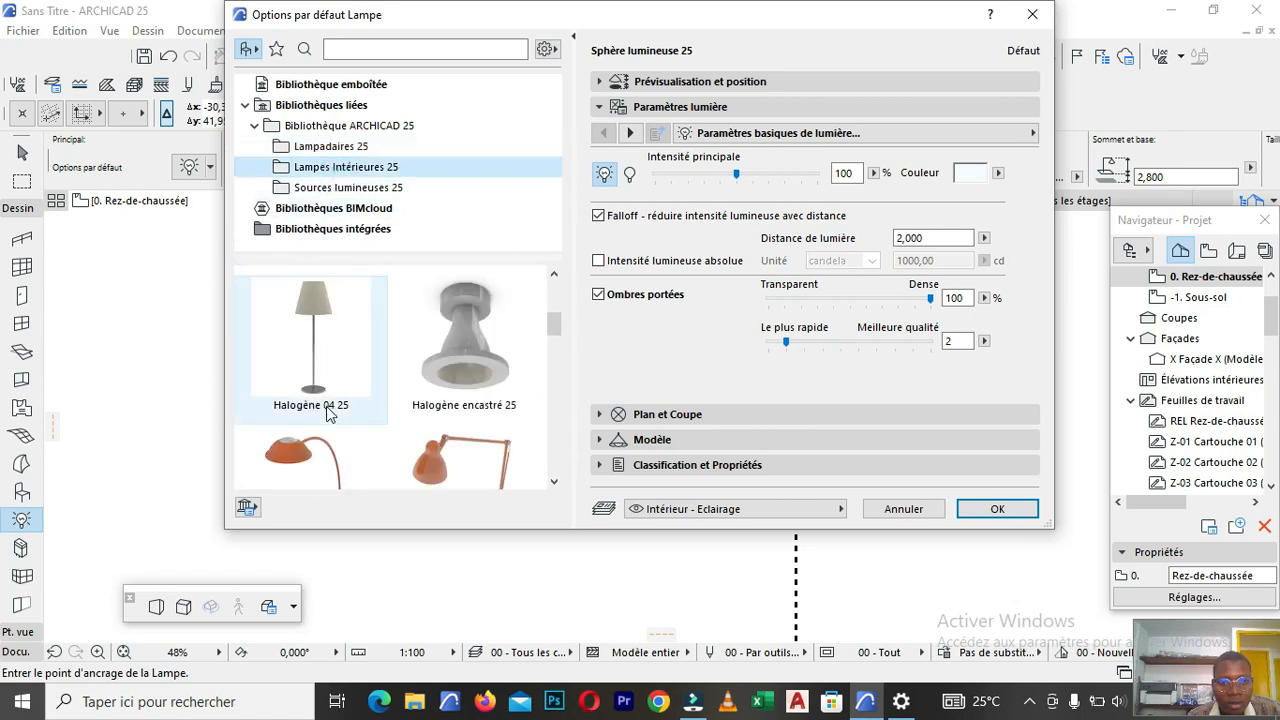
pyautogui.scroll(-4, 337, 407)
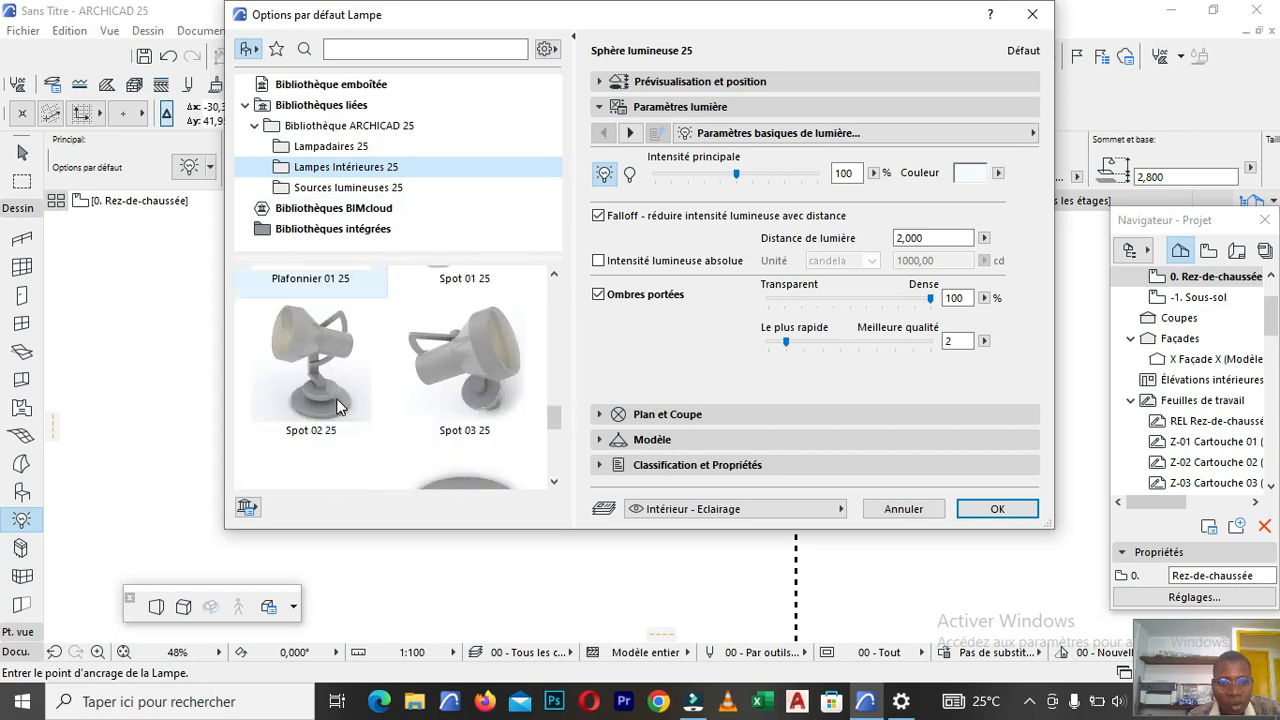
pyautogui.scroll(5, 337, 400)
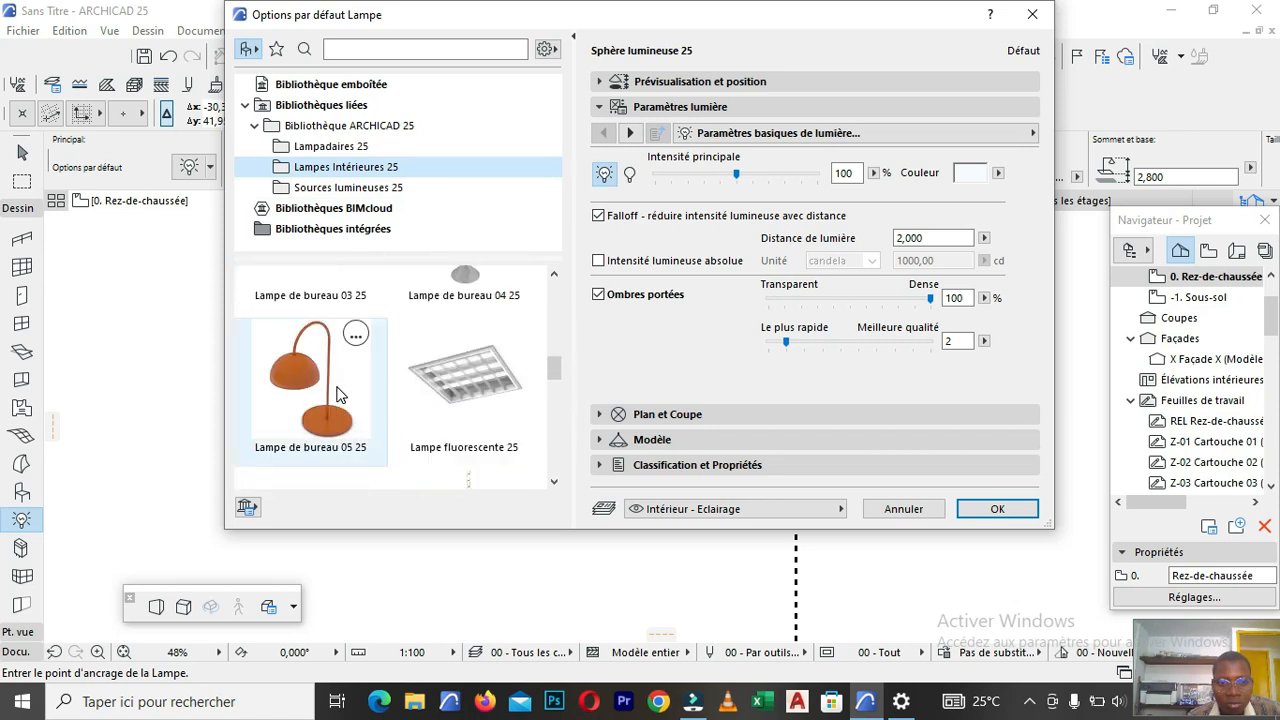
pyautogui.scroll(-6, 345, 392)
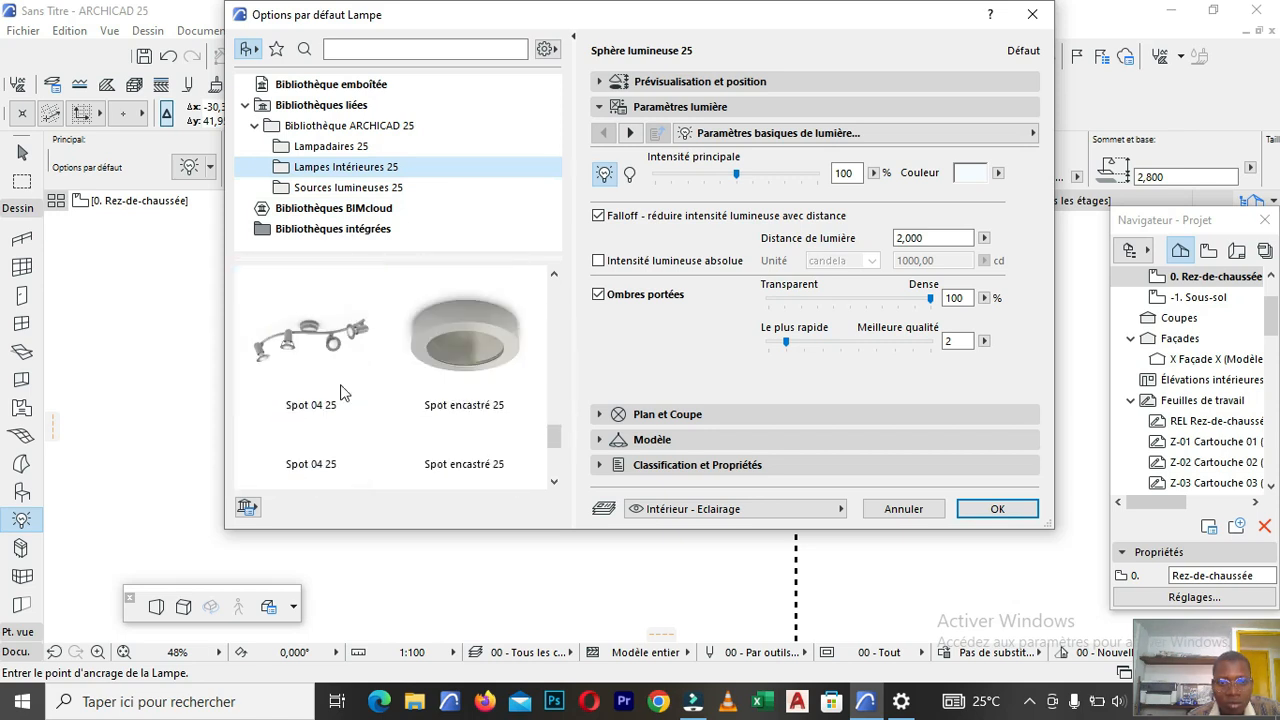
pyautogui.click(1032, 14)
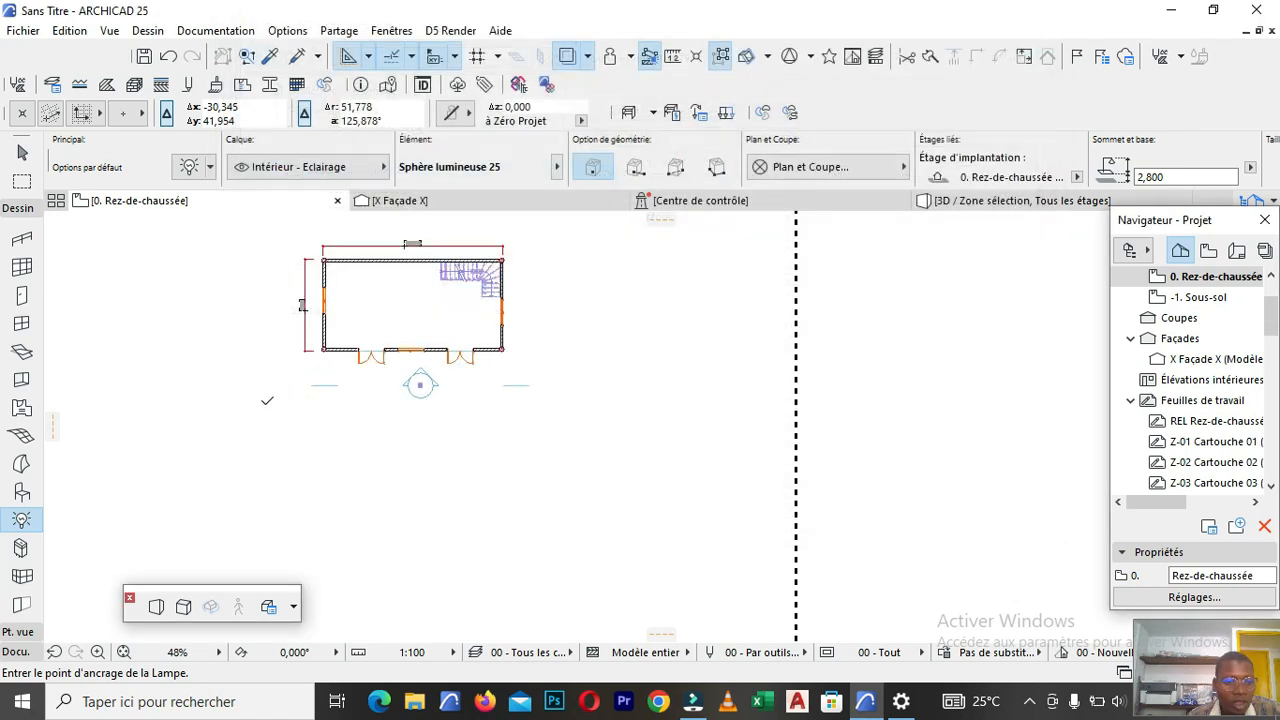
# Place a Pompe à aspiration couplée fermée 25 equipment object inside the upper-left corner of the ground-floor plan.
pyautogui.click(20, 550)
pyautogui.scroll(-3, 390, 275)
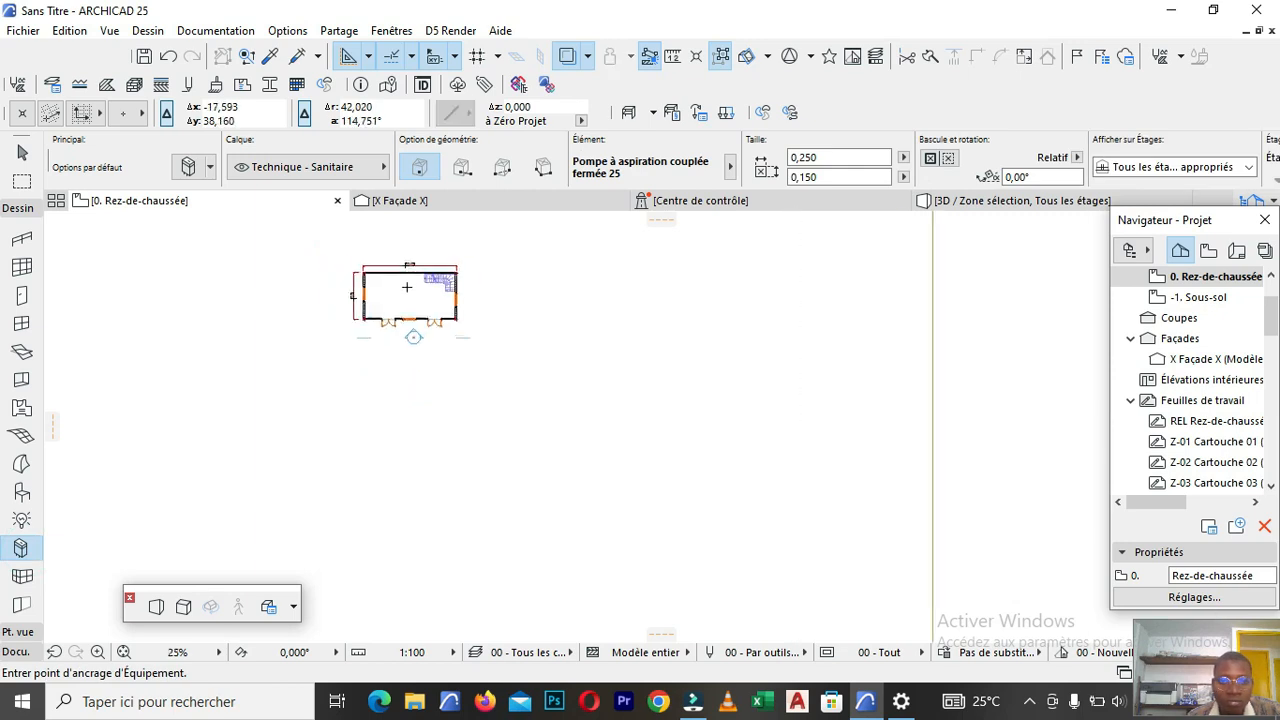
pyautogui.scroll(5, 370, 280)
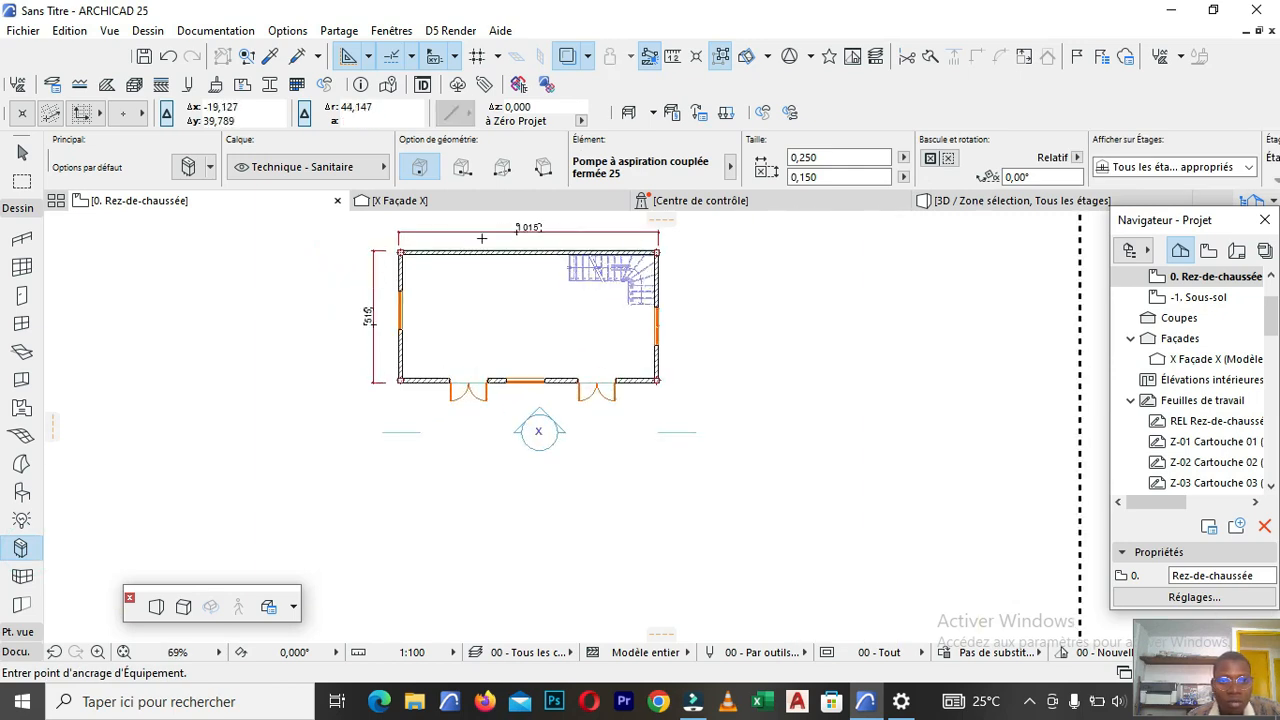
pyautogui.scroll(8, 495, 235)
pyautogui.click(295, 322)
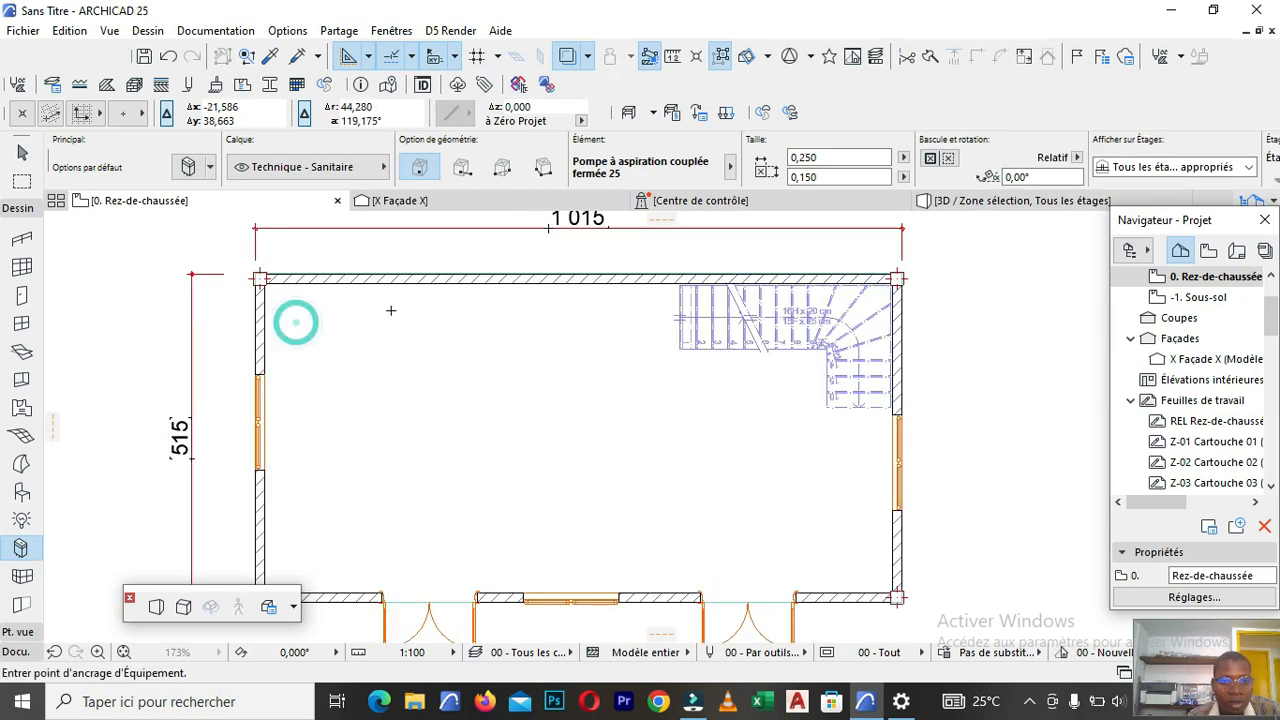
pyautogui.scroll(5, 262, 330)
pyautogui.scroll(-4, 344, 387)
pyautogui.scroll(-2, 344, 387)
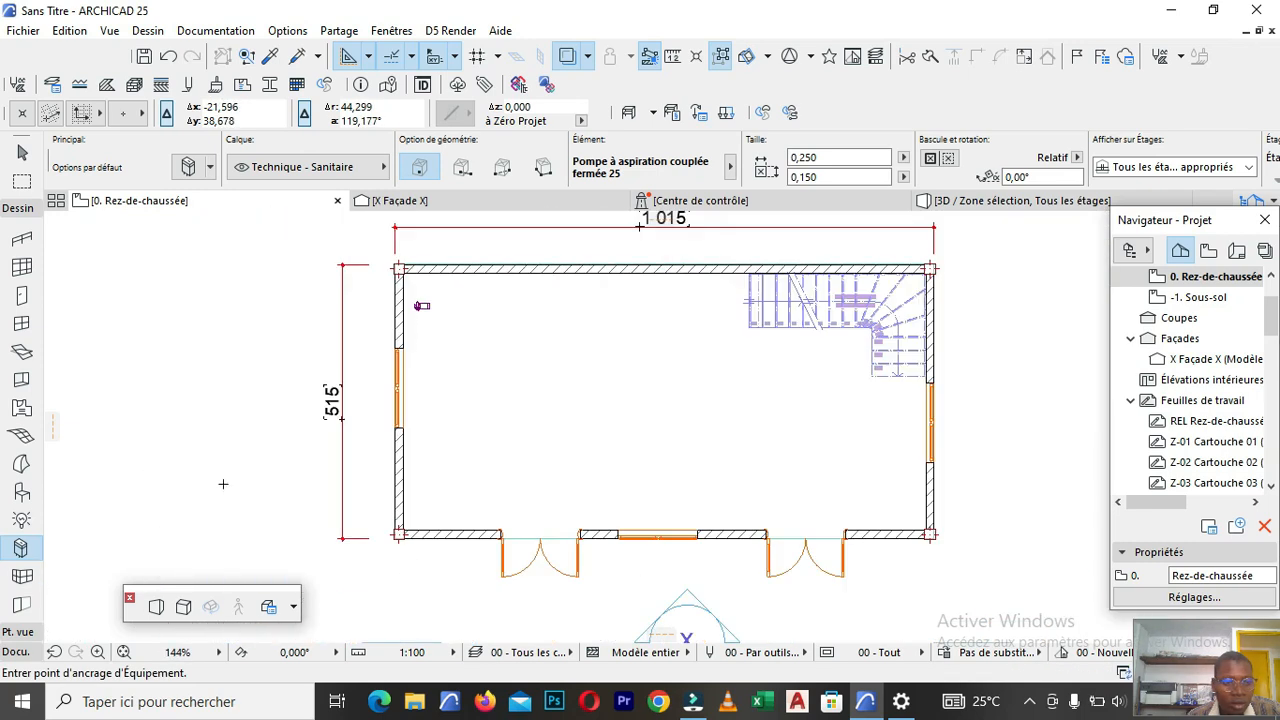
# Insert a 0.900 × 1.500 Fenêtre 25 corner window at the lower-left wall corner of the ground-floor plan.
pyautogui.click(22, 578)
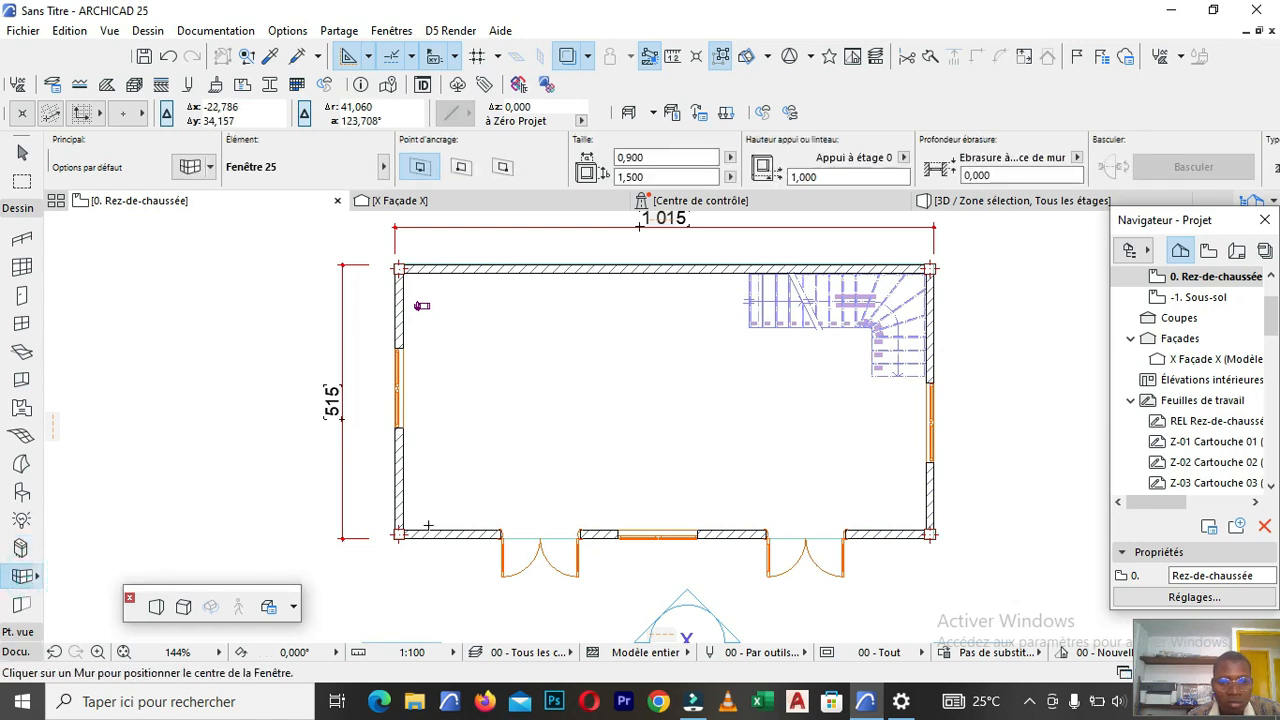
pyautogui.scroll(1, 420, 535)
pyautogui.scroll(4, 420, 535)
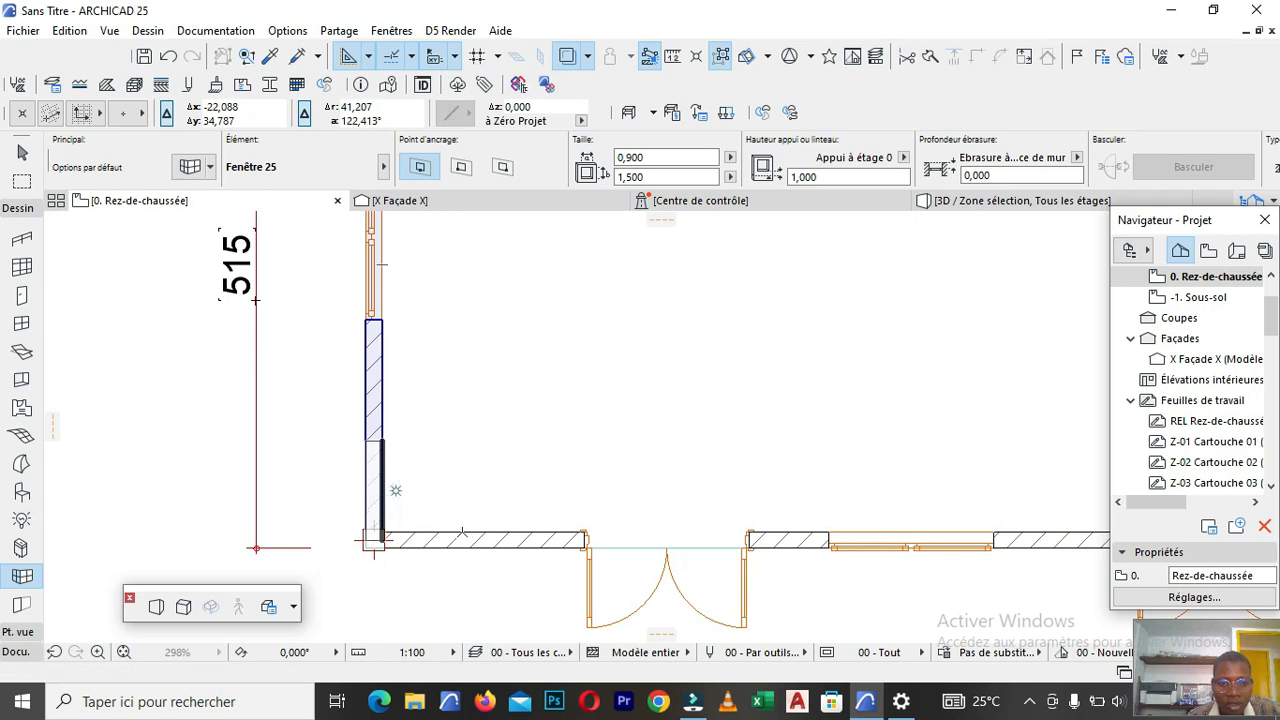
pyautogui.click(385, 491)
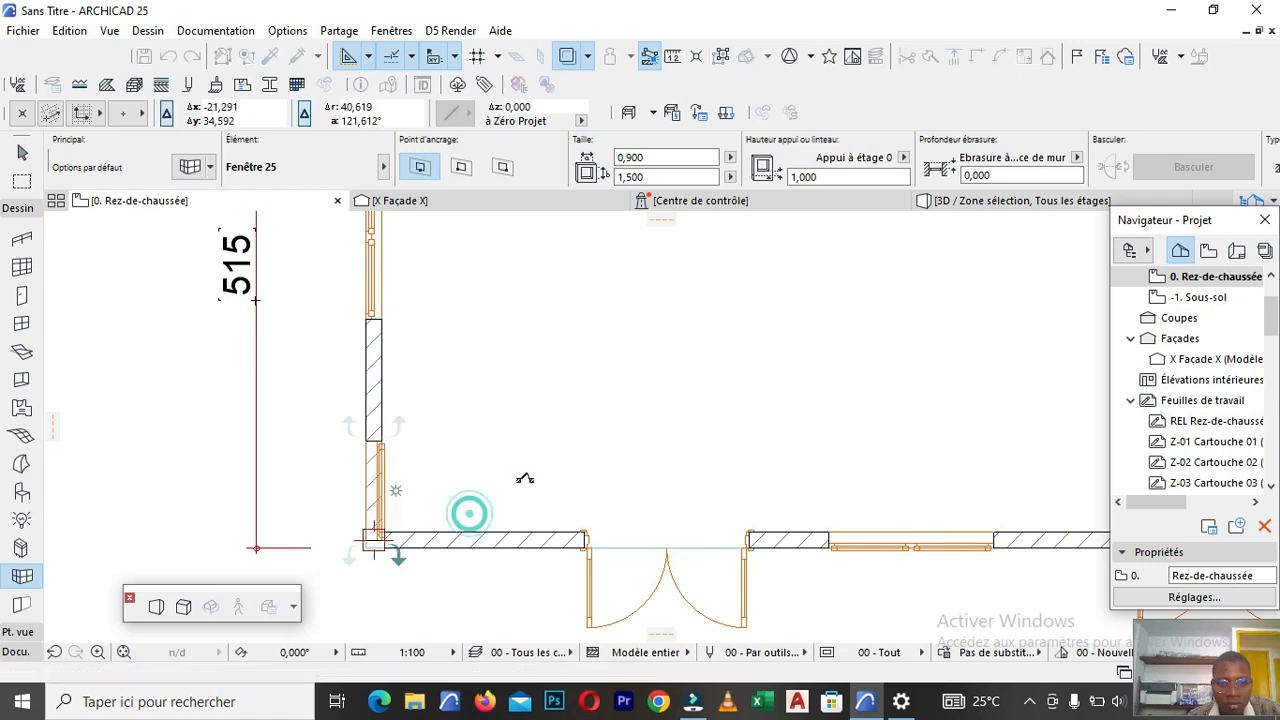
pyautogui.click(403, 548)
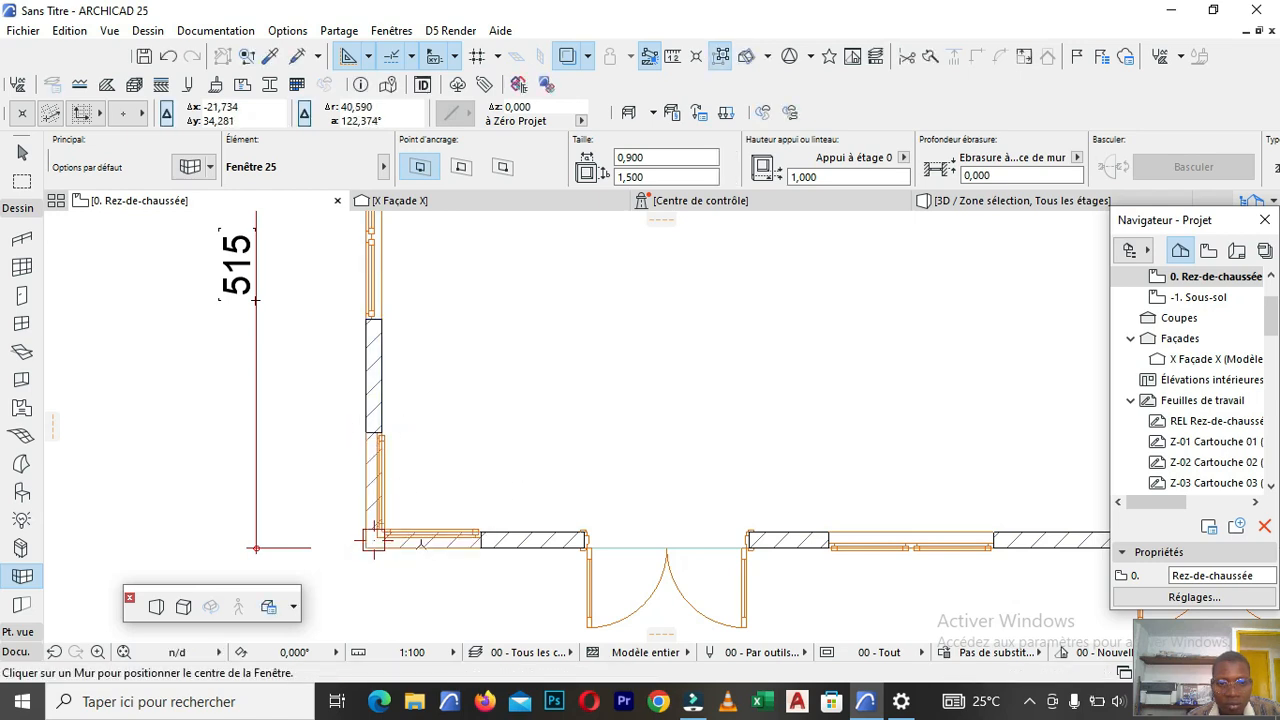
pyautogui.scroll(2, 376, 445)
pyautogui.scroll(-3, 380, 452)
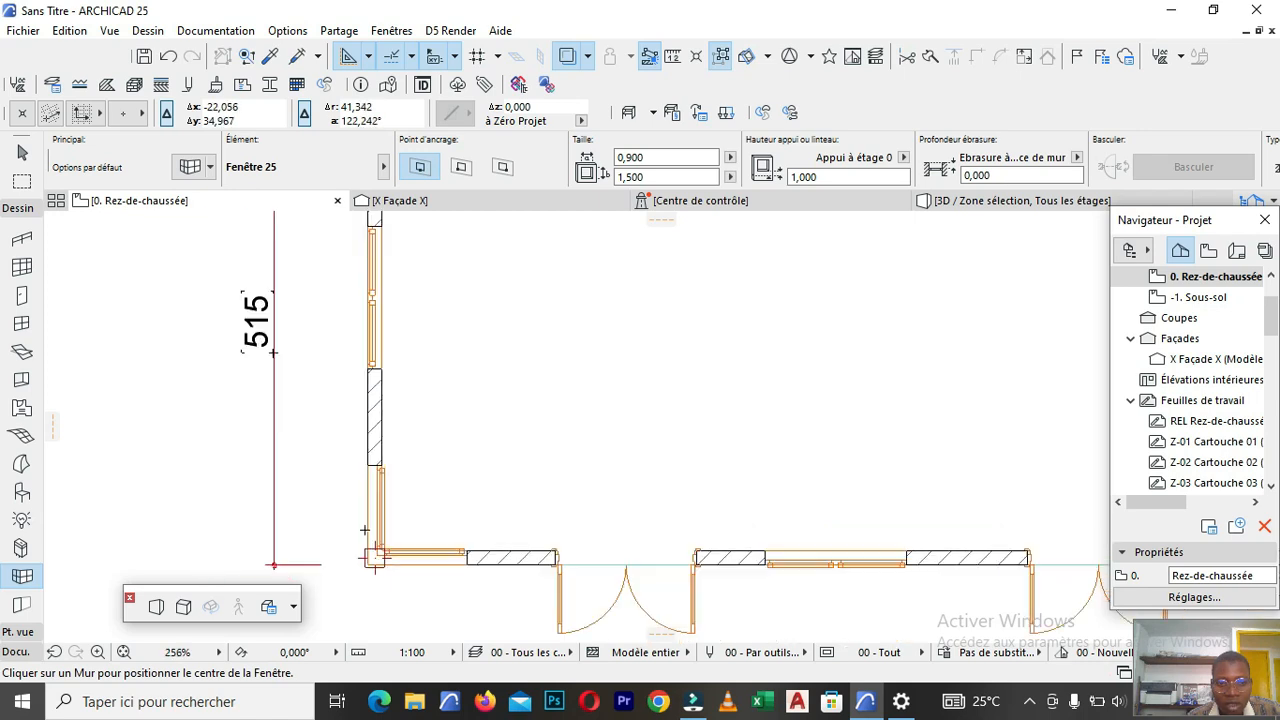
# Insert a matching Fenêtre 25 corner window at the lower-right wall corner of the ground-floor plan.
pyautogui.scroll(-5, 389, 449)
pyautogui.scroll(5, 540, 470)
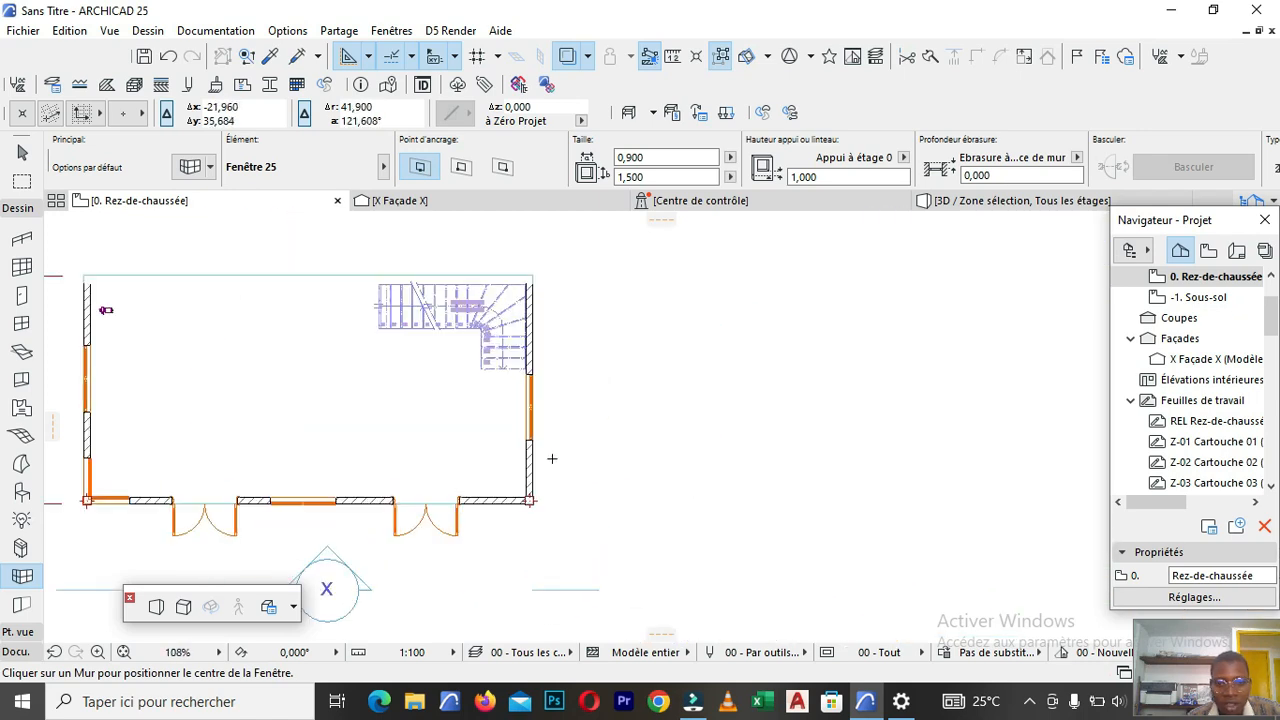
pyautogui.click(503, 500)
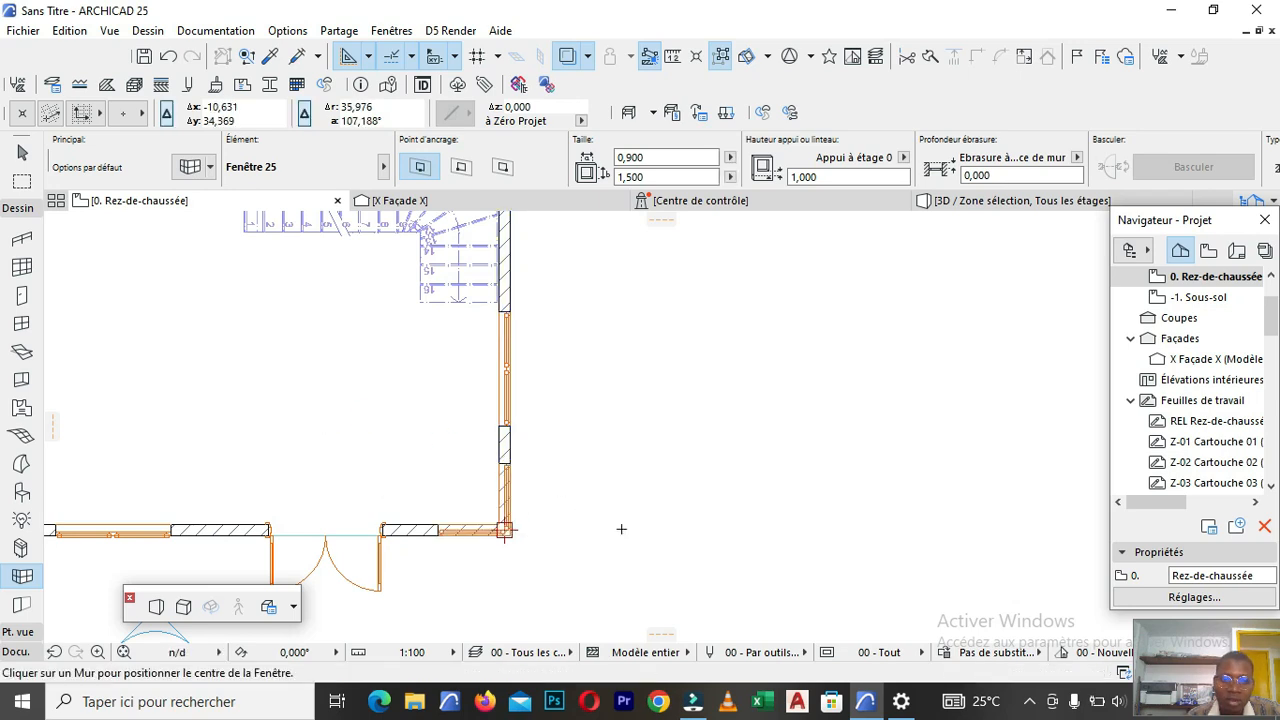
pyautogui.scroll(-6, 700, 575)
pyautogui.scroll(4, 512, 470)
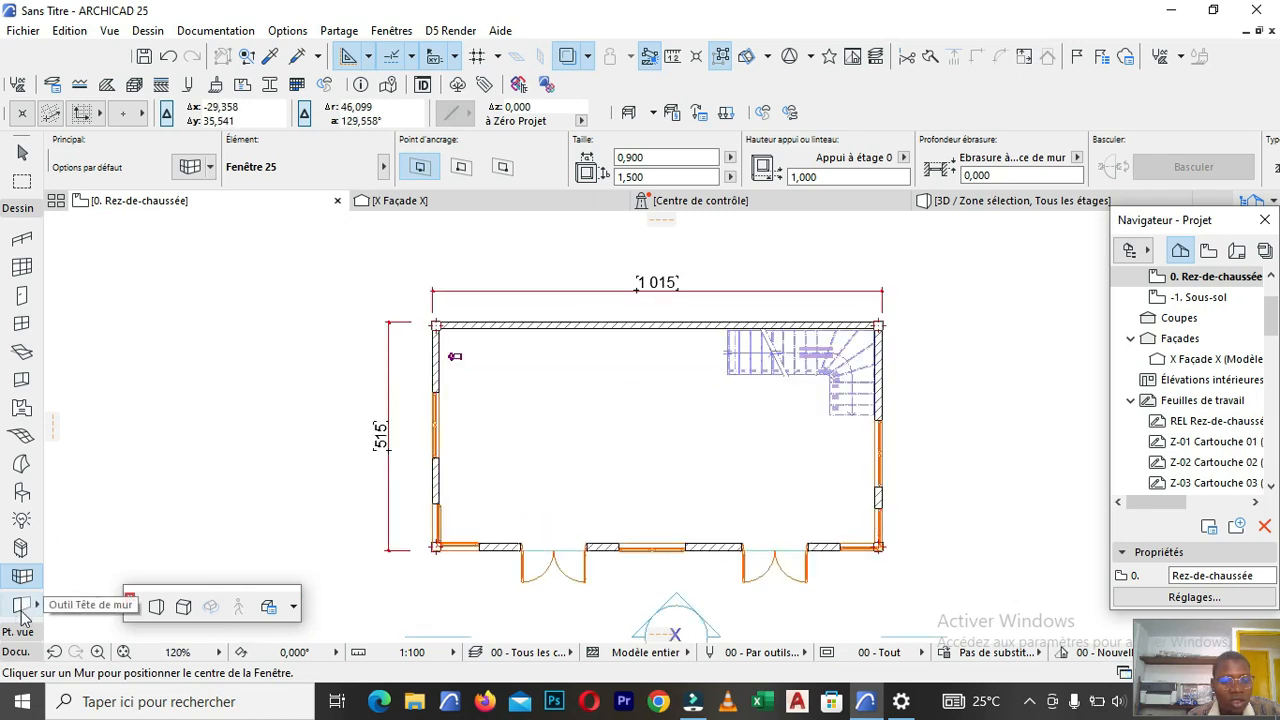
# Activate the Wall End tool with Tête de mur enveloppée 25 and examine the upper-left wall corner in the plan.
pyautogui.click(21, 608)
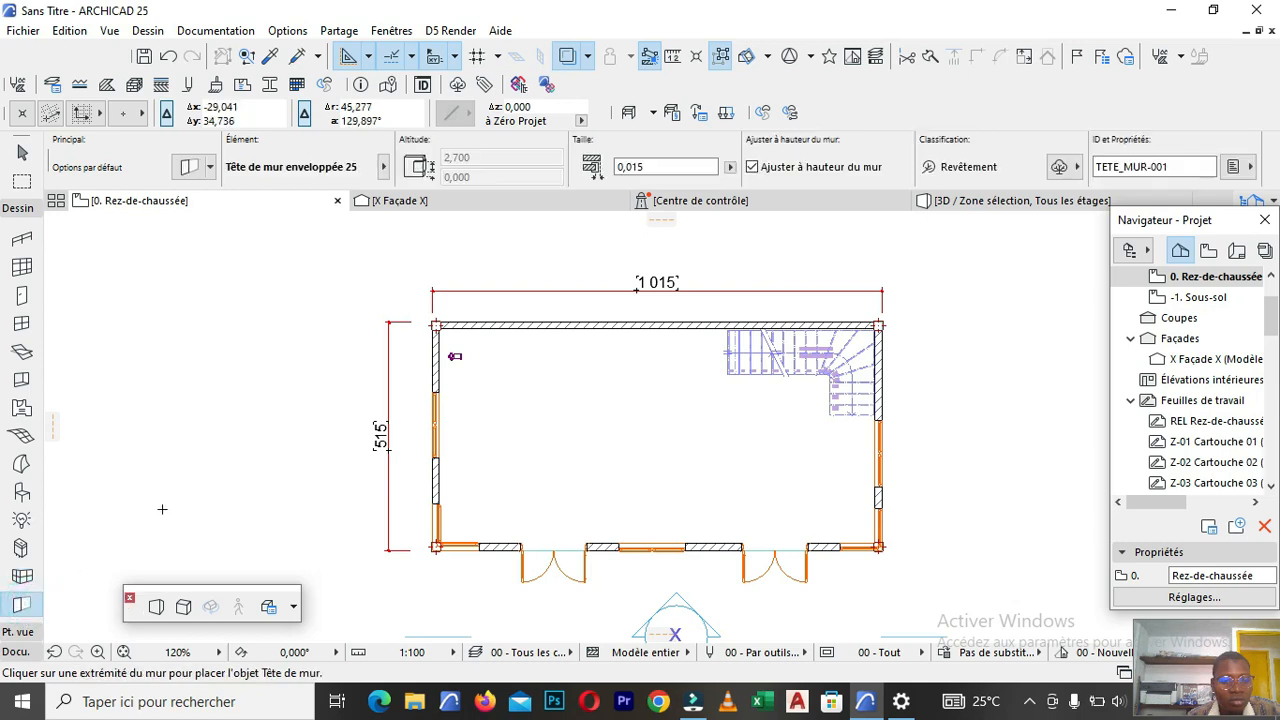
pyautogui.scroll(6, 450, 262)
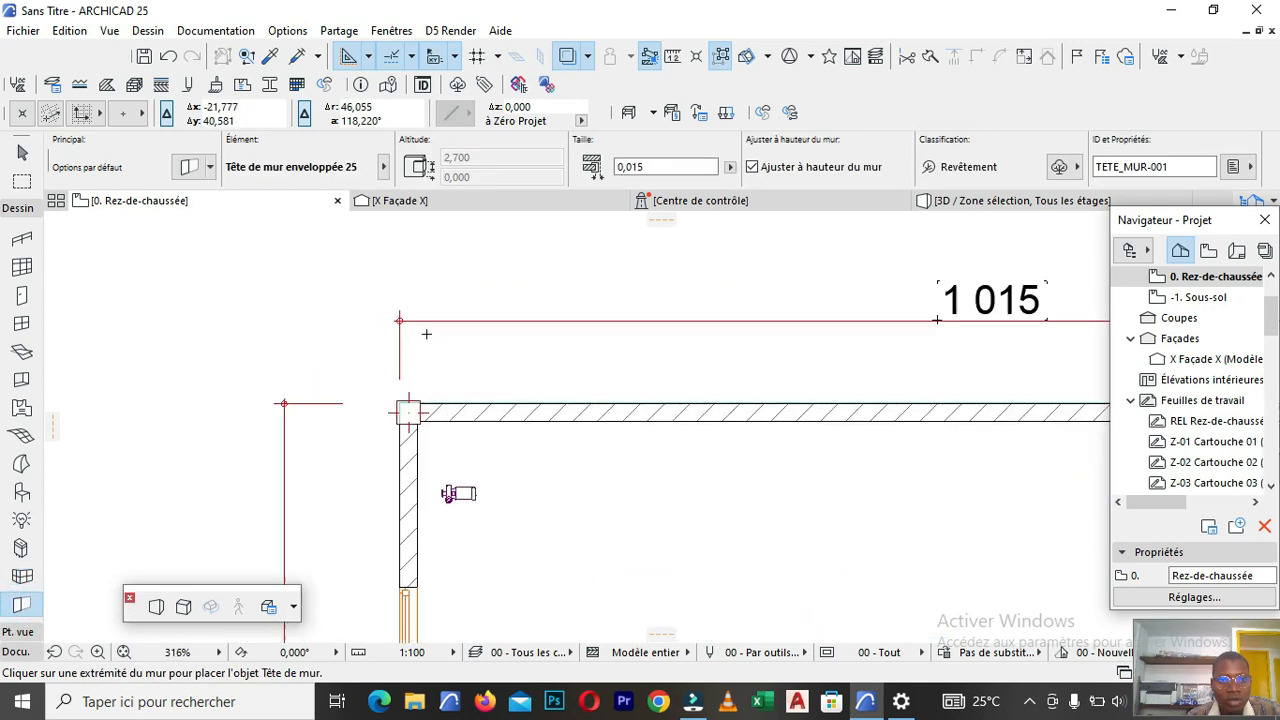
pyautogui.scroll(3, 441, 506)
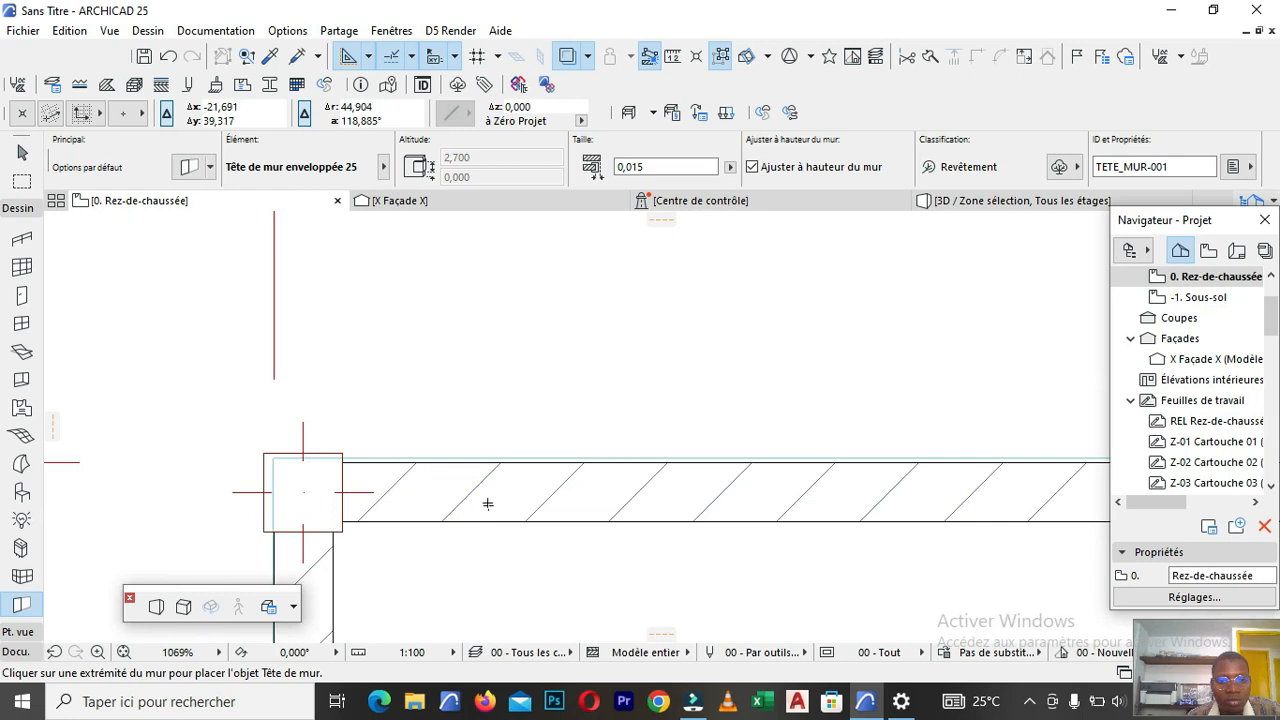
pyautogui.scroll(-3, 491, 422)
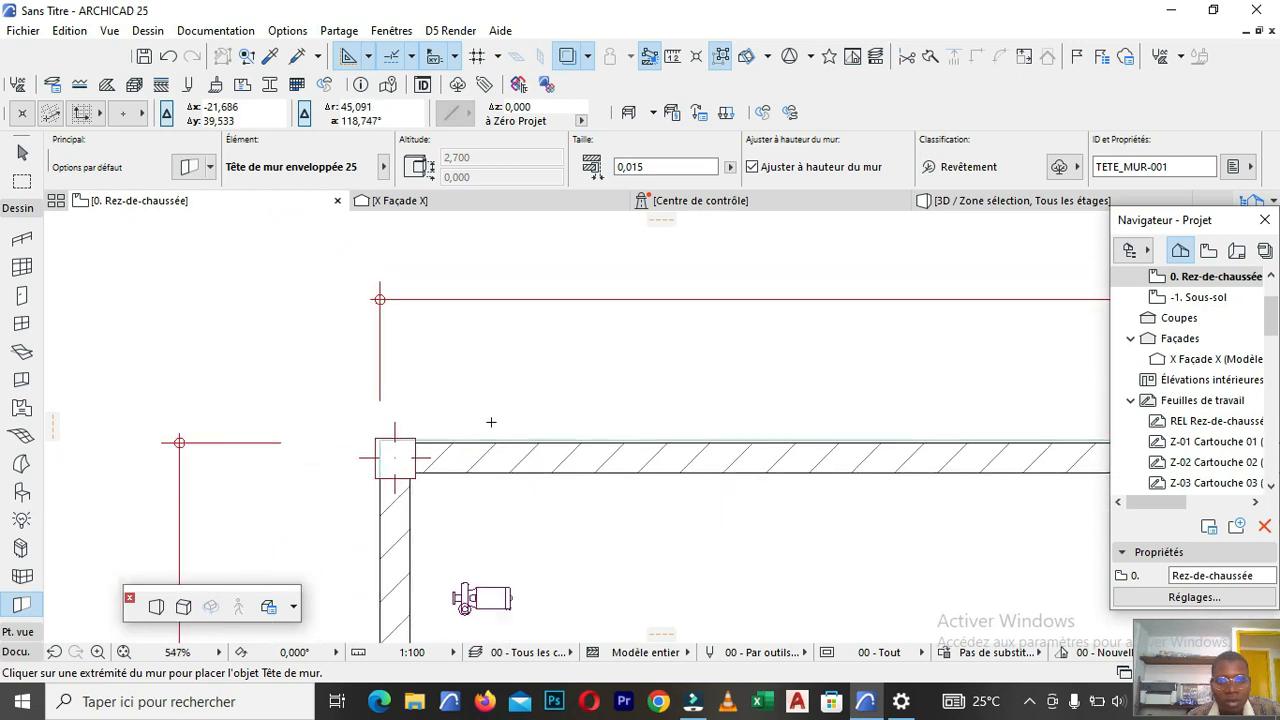
pyautogui.scroll(-2, 297, 328)
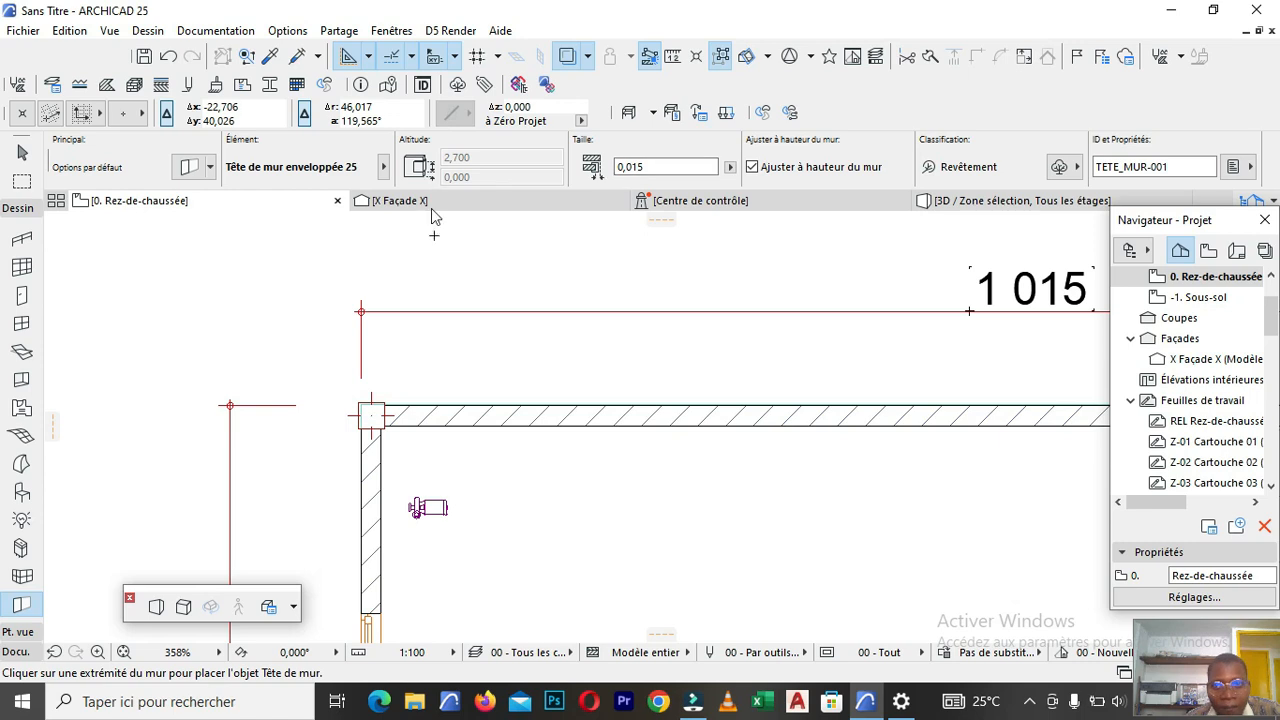
pyautogui.scroll(-3, 398, 353)
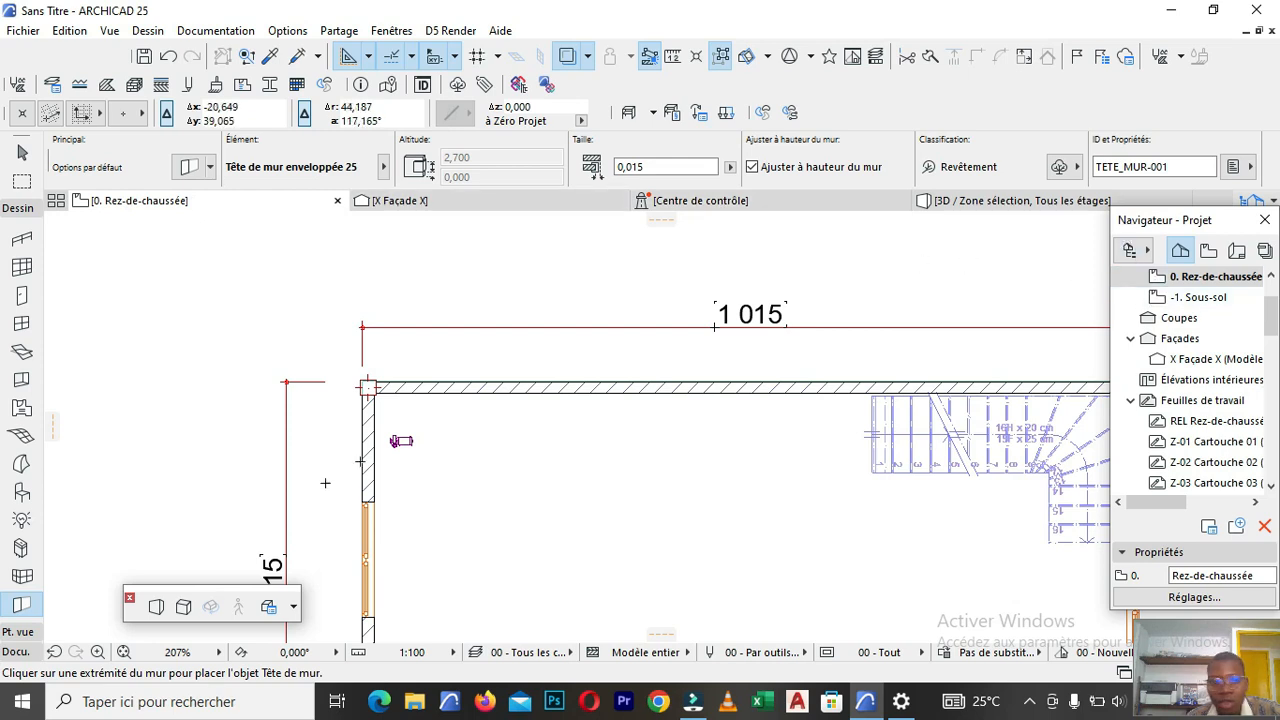
pyautogui.scroll(5, 20, 480)
pyautogui.scroll(-5, 12, 520)
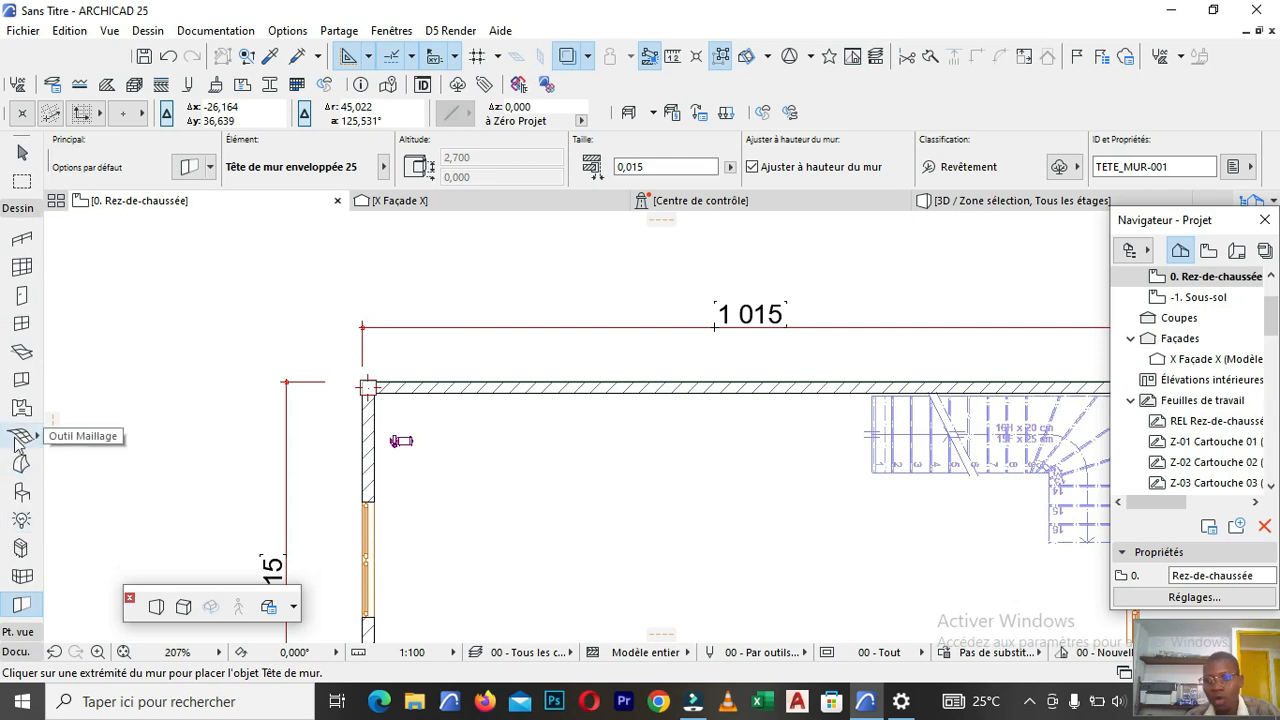
pyautogui.scroll(5, 18, 437)
pyautogui.scroll(-3, 348, 393)
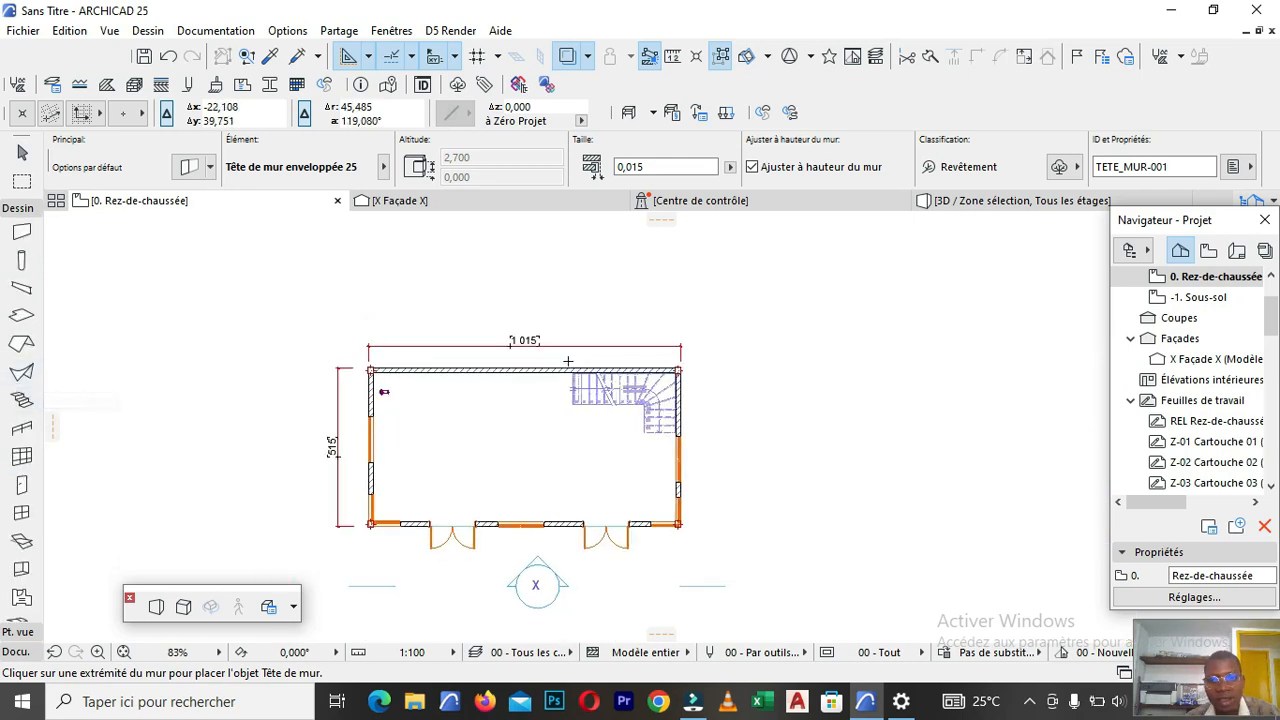
pyautogui.scroll(-2, 260, 410)
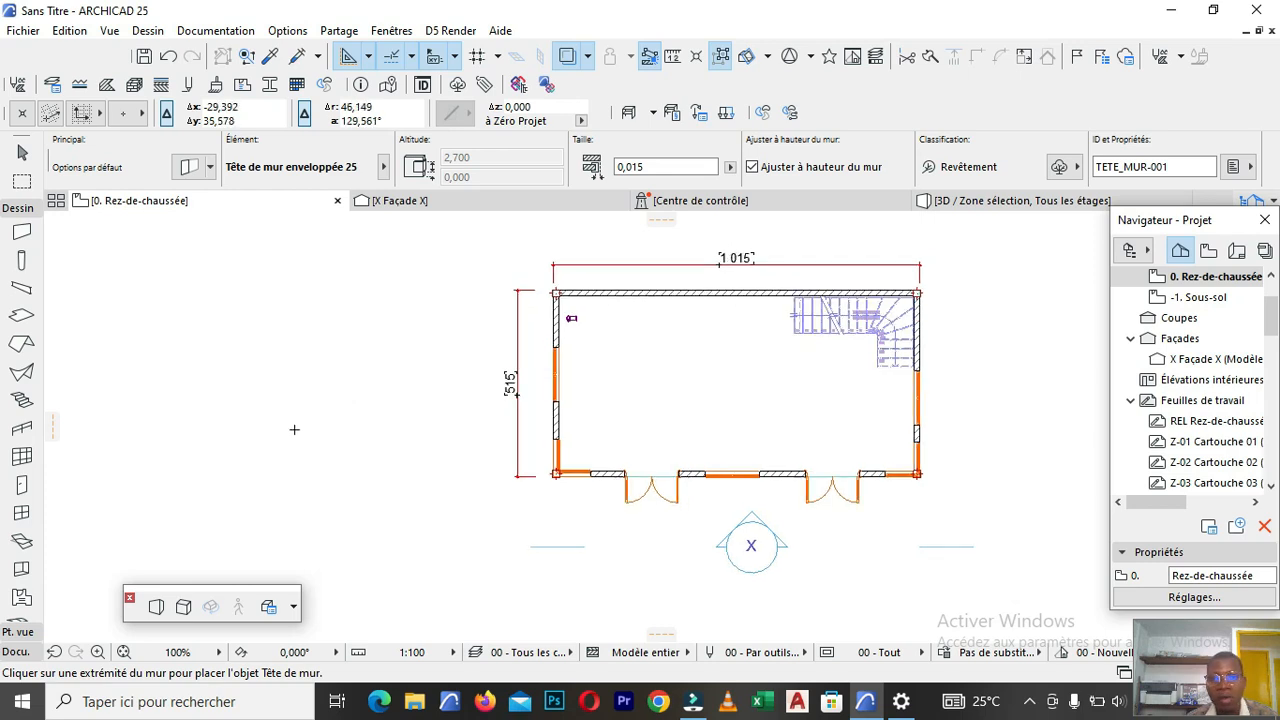
pyautogui.scroll(2, 466, 360)
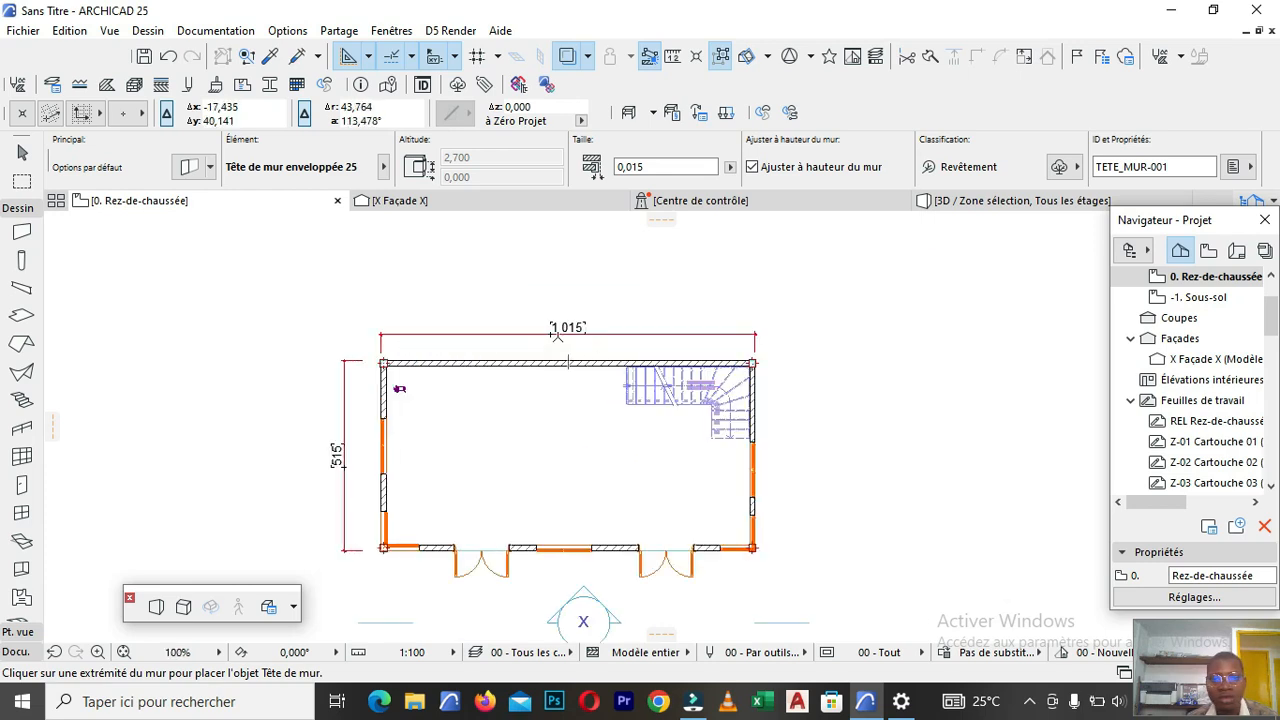
pyautogui.scroll(-2, 594, 361)
pyautogui.scroll(1, 598, 390)
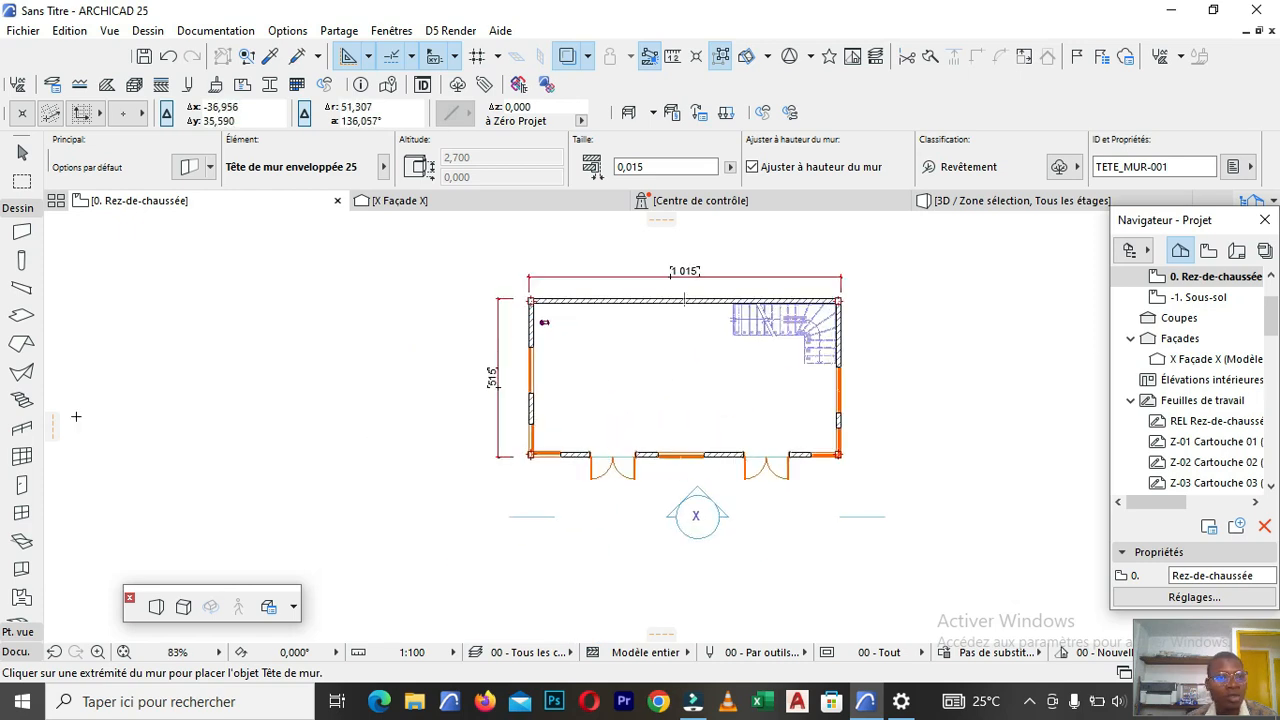
pyautogui.scroll(-2, 271, 440)
pyautogui.scroll(2, 440, 375)
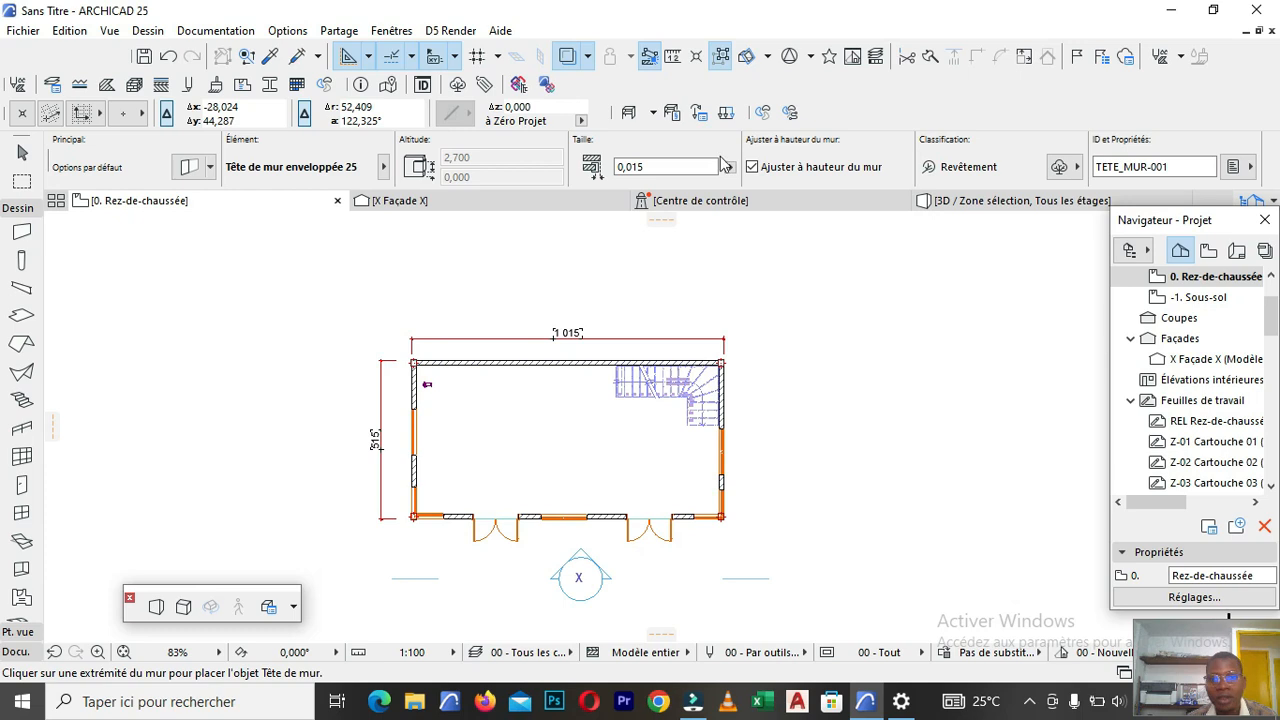
# Open the 3D view and examine the two-storey house and its ground-floor corner windows from outside.
pyautogui.click(958, 203)
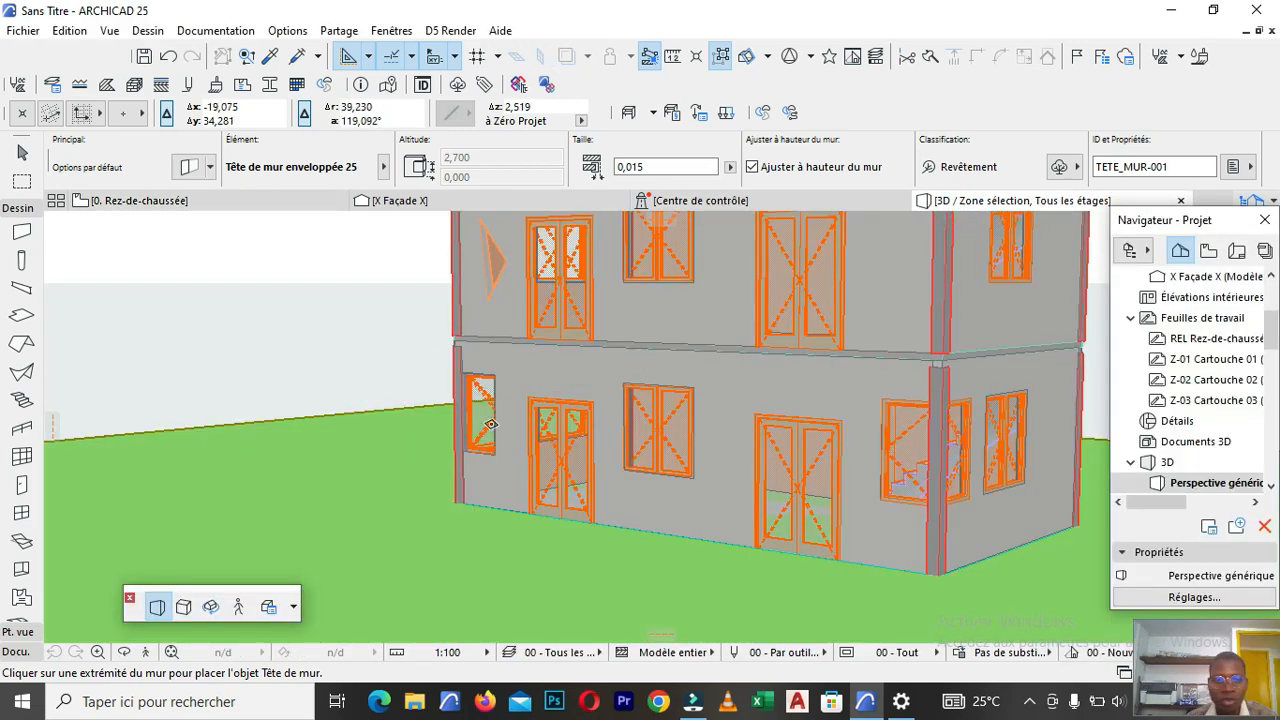
pyautogui.hotkey('ctrl', 'shift', 'x')
pyautogui.scroll(-5, 305, 397)
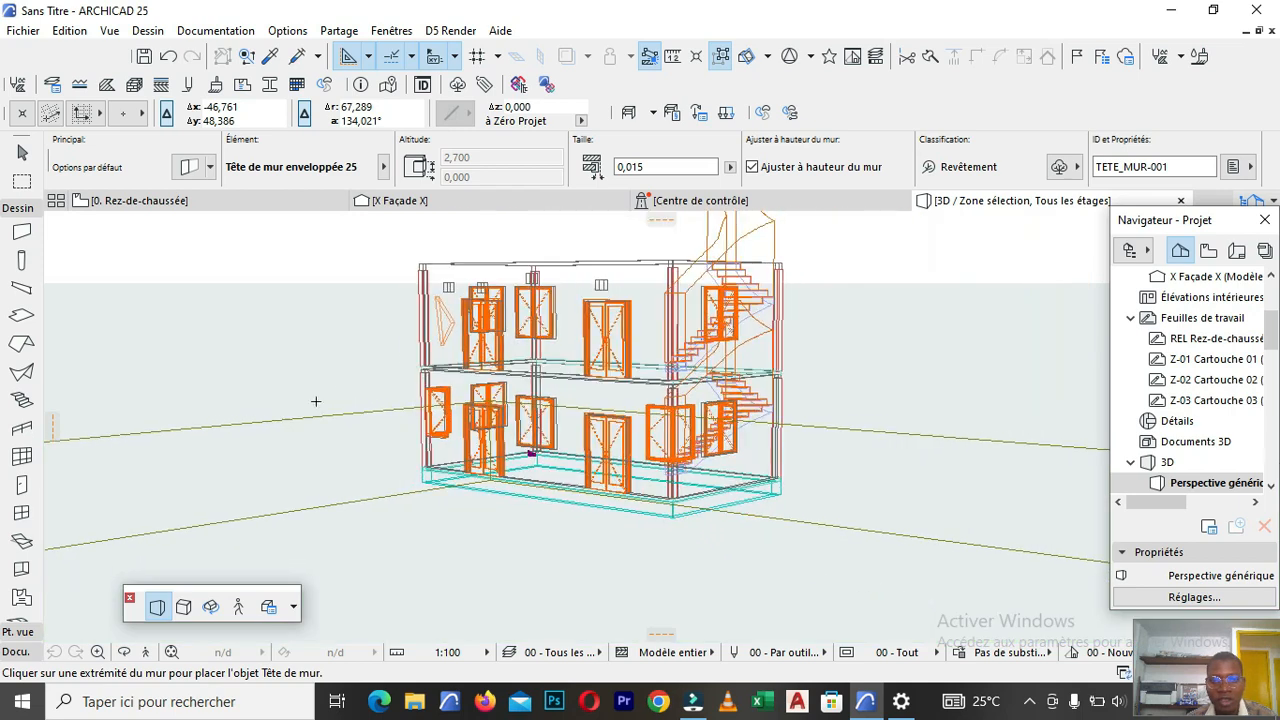
pyautogui.hotkey('ctrl', 'shift', 'x')
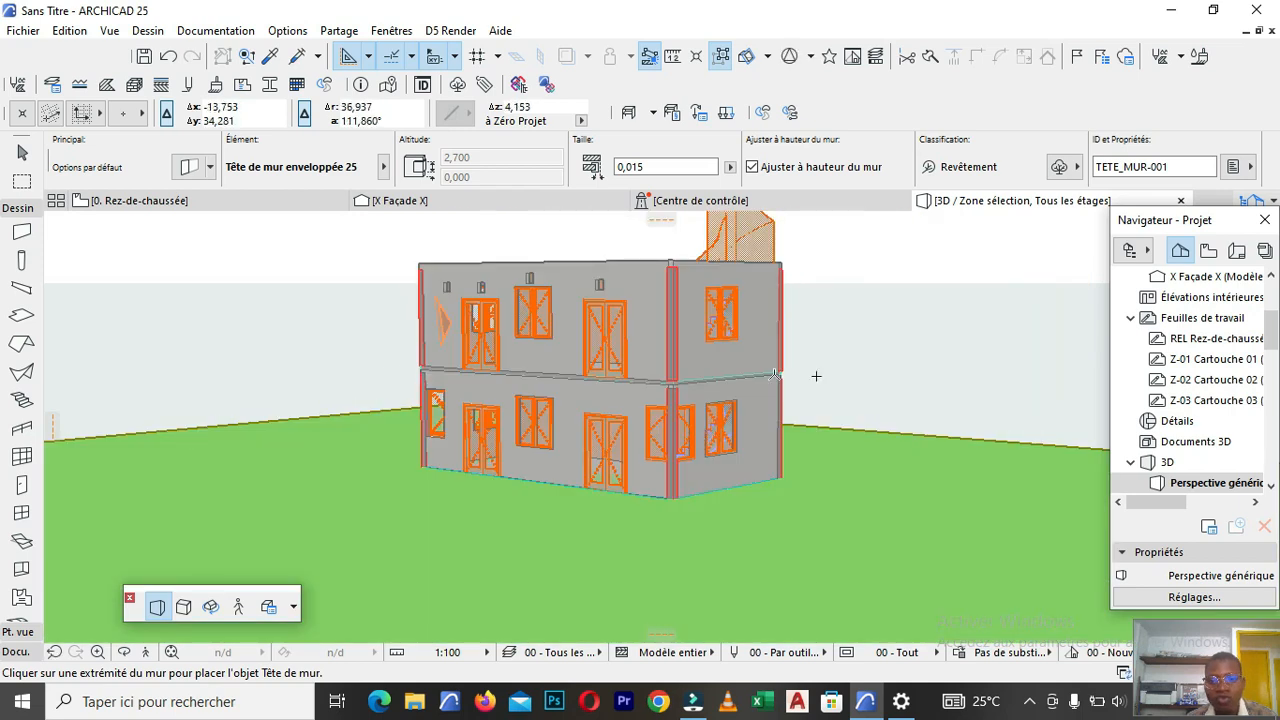
pyautogui.hotkey('ctrl', 'shift', 'x')
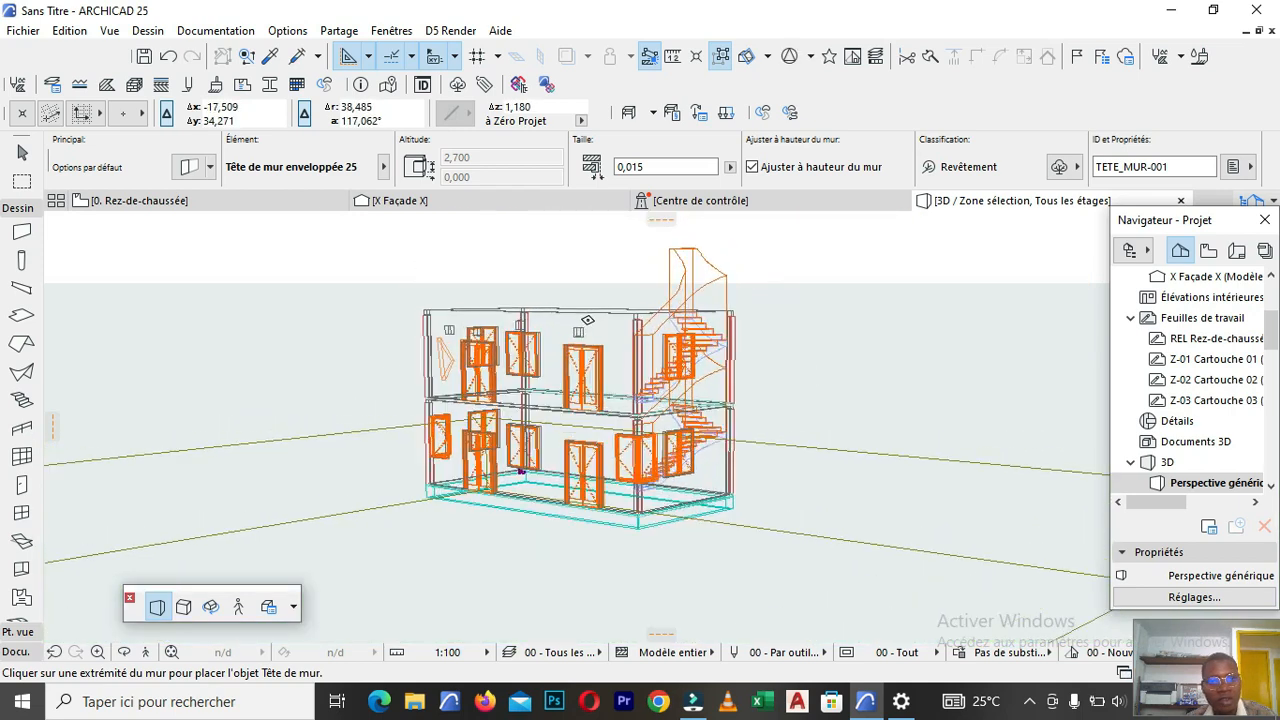
pyautogui.scroll(2, 505, 510)
pyautogui.hotkey('ctrl', 'shift', 'x')
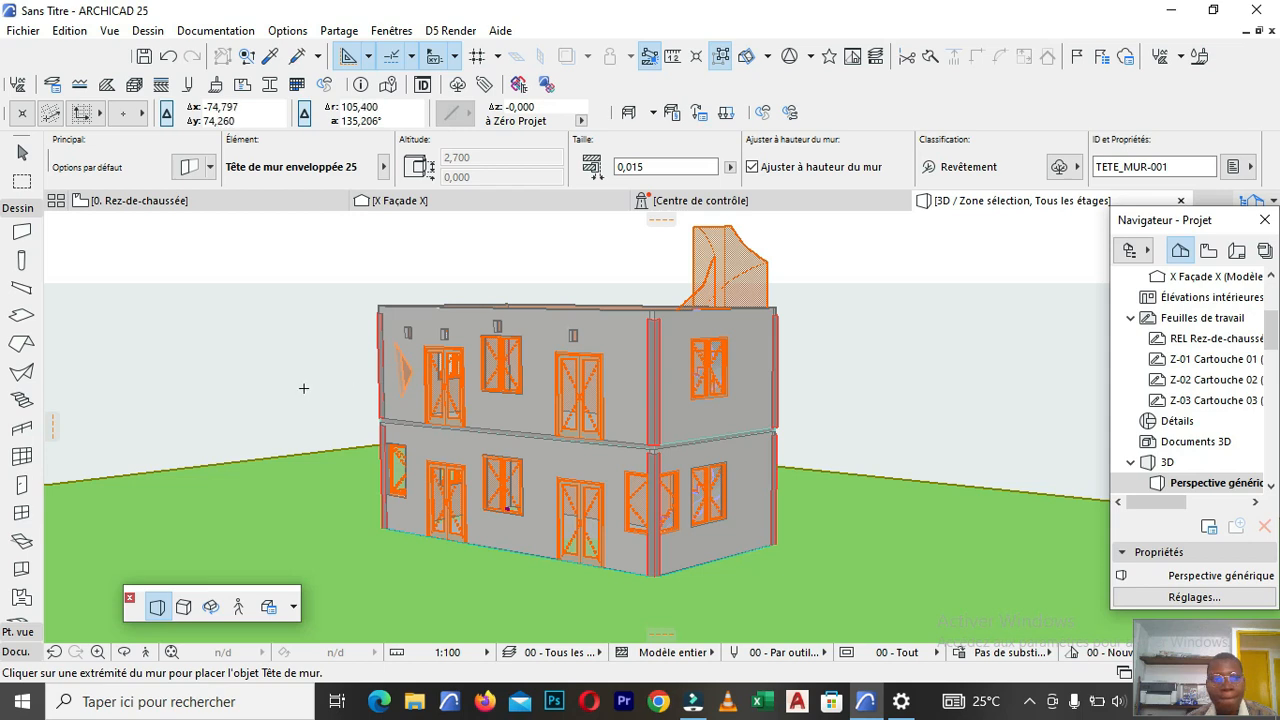
pyautogui.hotkey('ctrl', 'shift', 'x')
pyautogui.scroll(-2, 544, 410)
pyautogui.scroll(3, 544, 410)
pyautogui.hotkey('ctrl', 'shift', 'x')
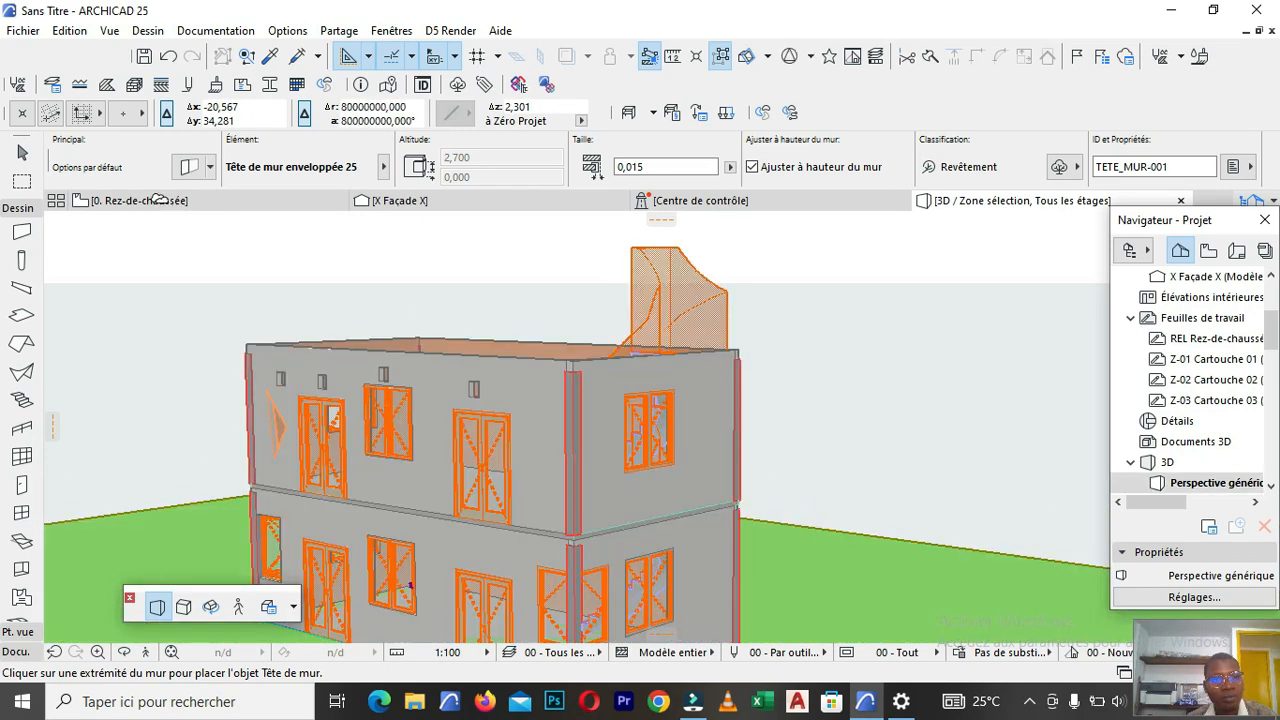
# Return to the Rez-de-chaussée floor plan and examine the ground-floor layout.
pyautogui.click(140, 201)
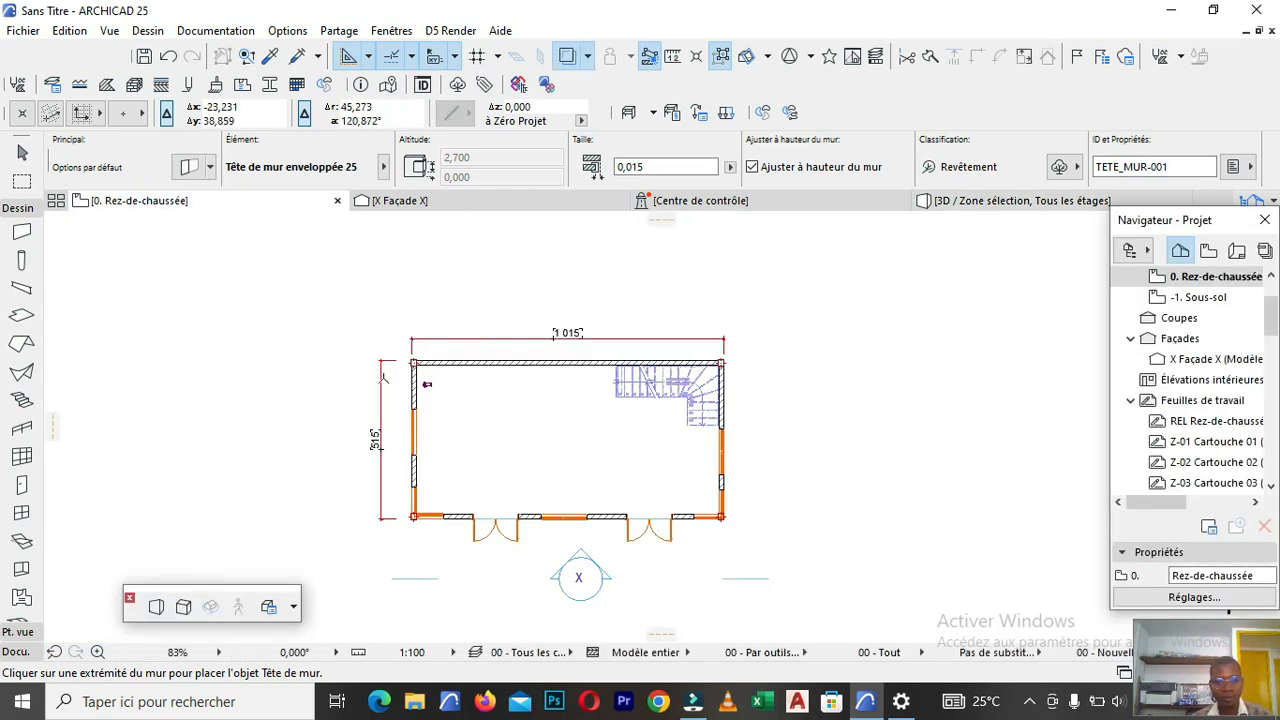
pyautogui.scroll(2, 433, 460)
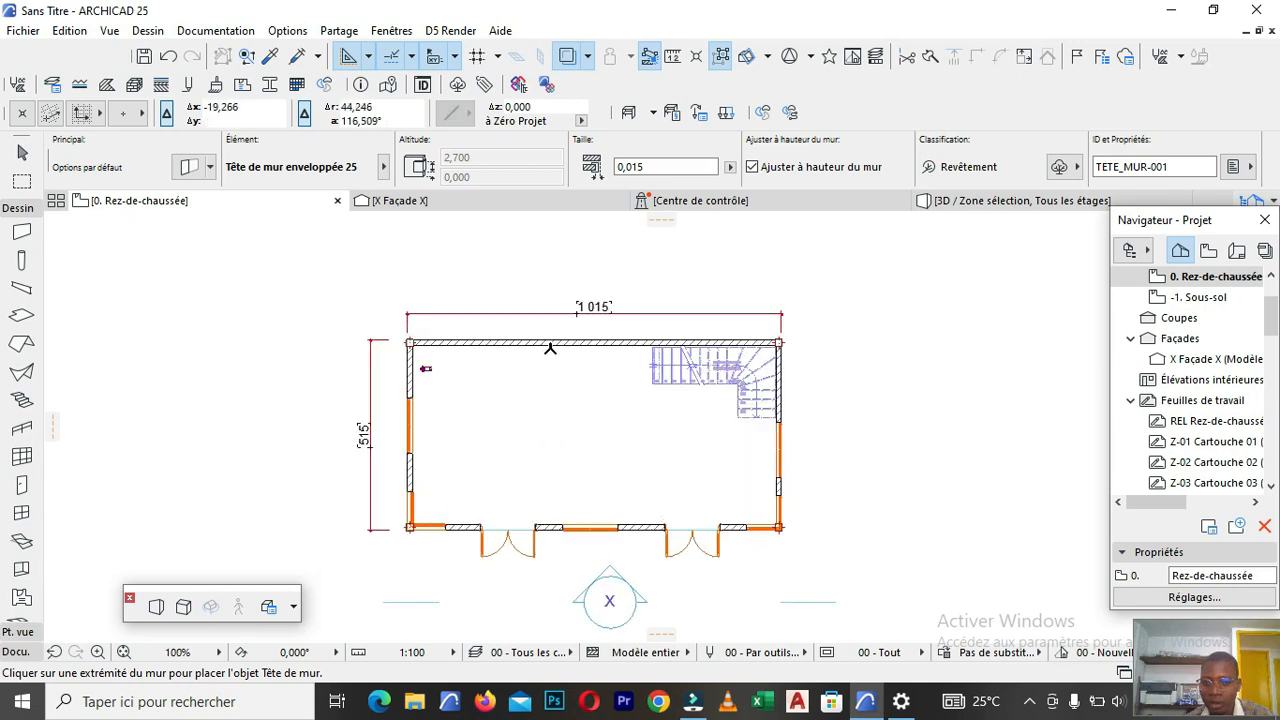
pyautogui.scroll(-2, 552, 348)
pyautogui.scroll(2, 569, 352)
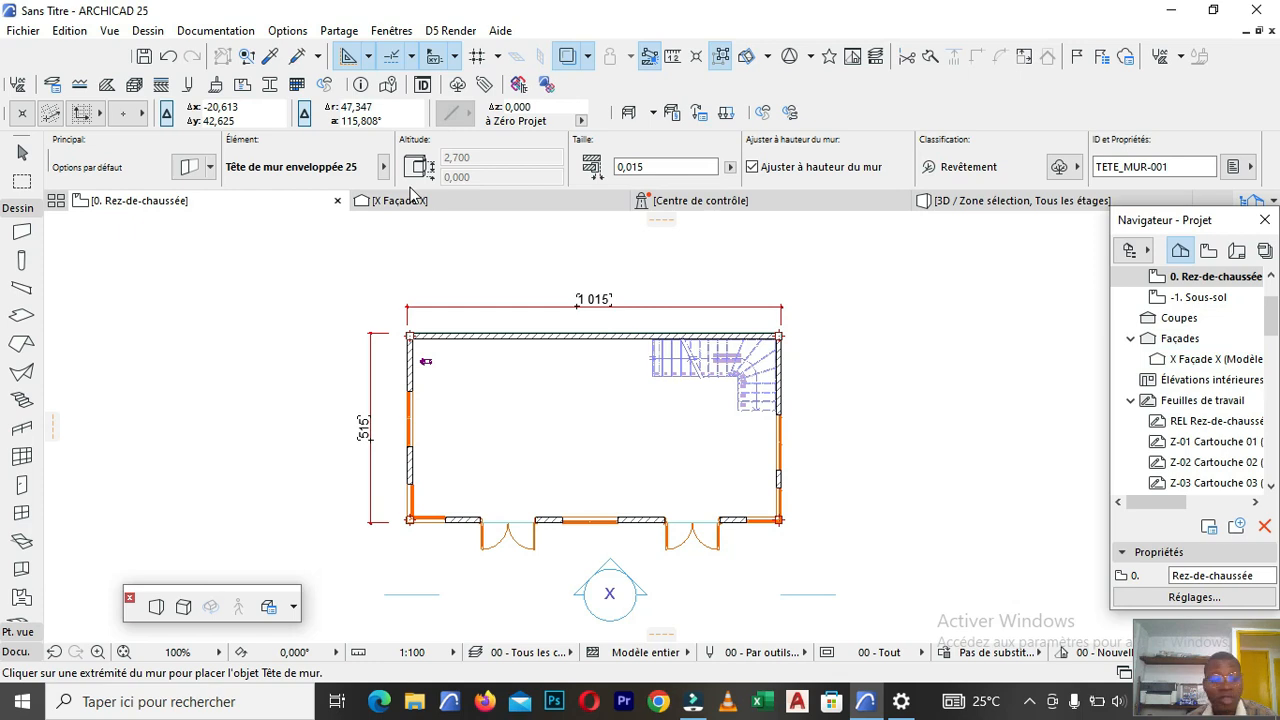
pyautogui.moveTo(410, 195)
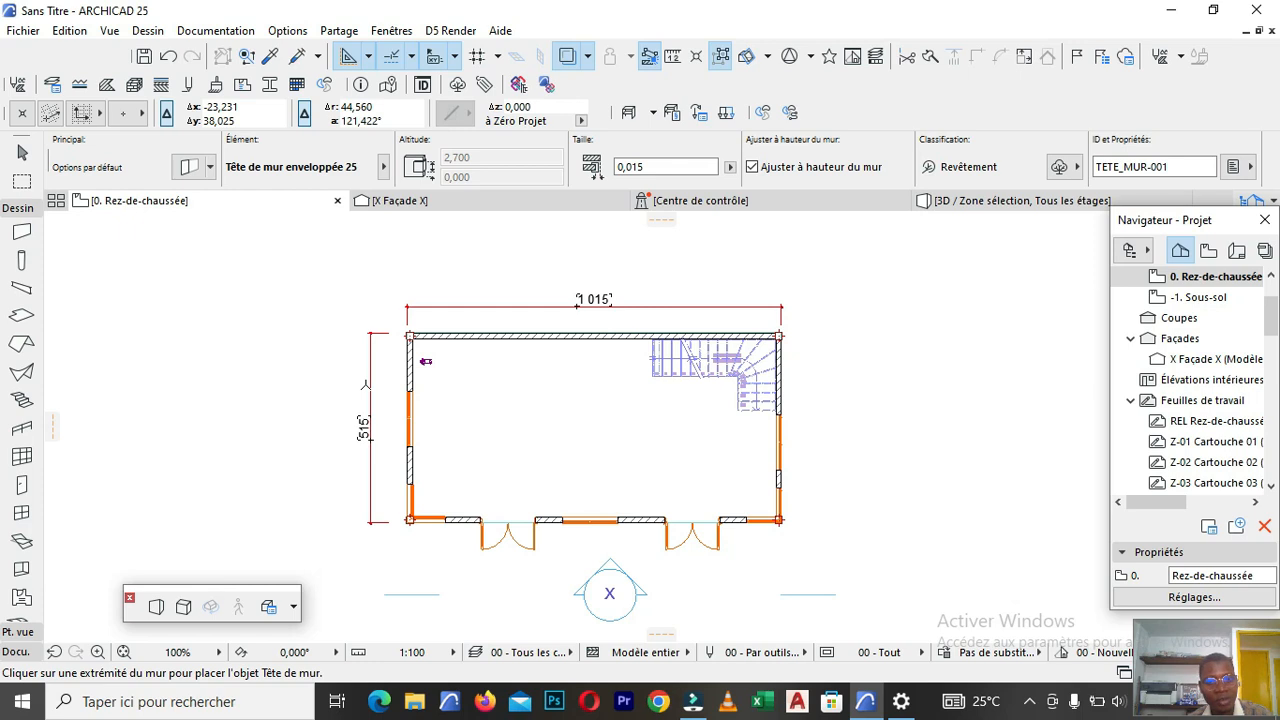
pyautogui.scroll(-3, 355, 342)
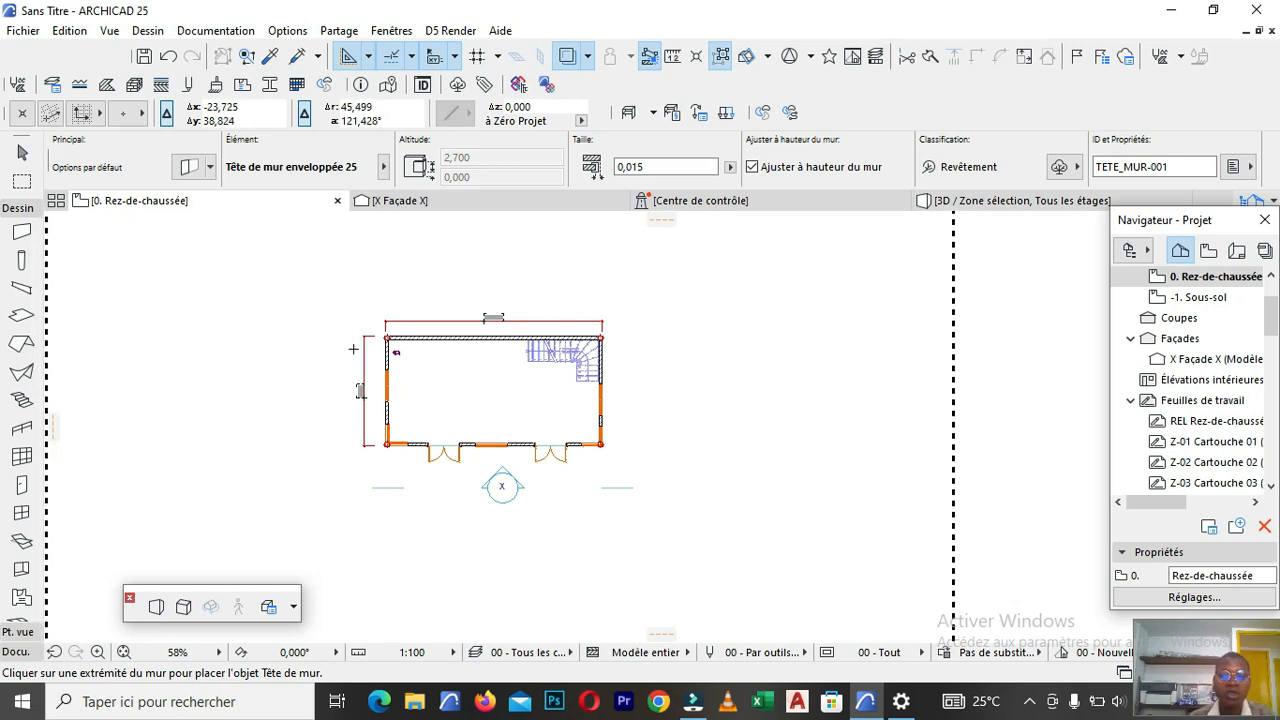
pyautogui.scroll(-3, 240, 371)
pyautogui.scroll(3, 207, 361)
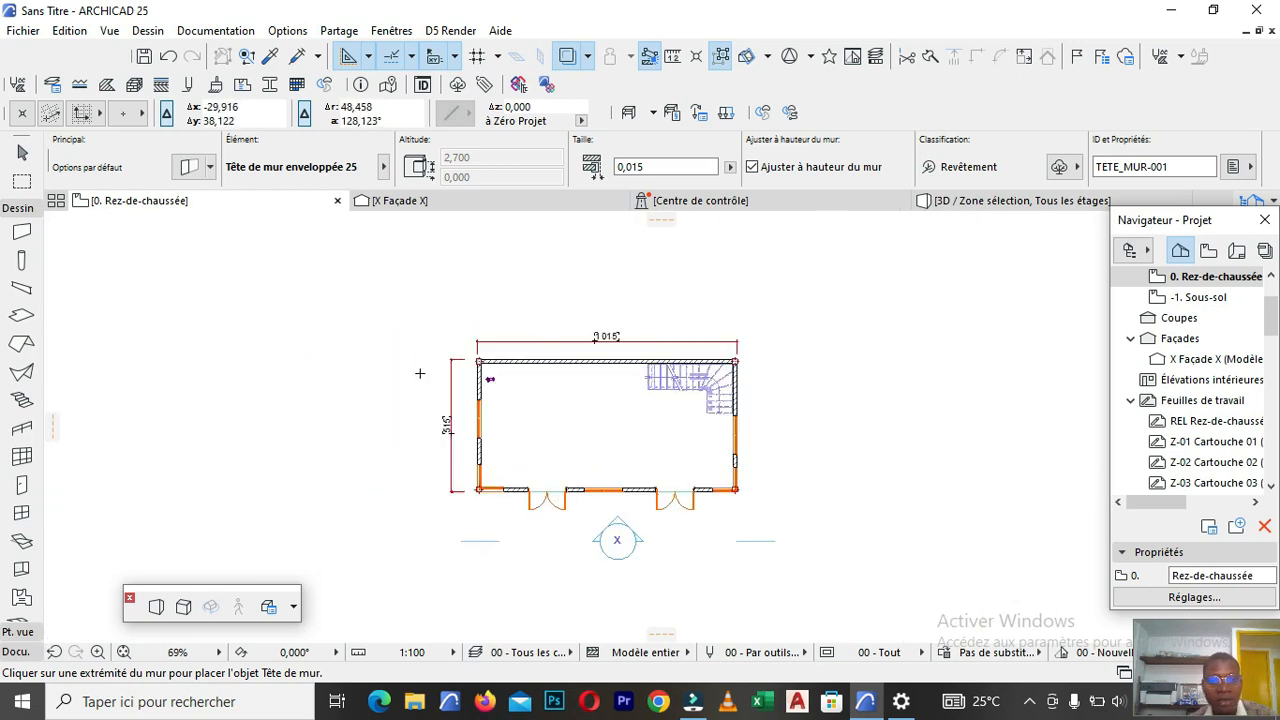
pyautogui.scroll(-3, 601, 400)
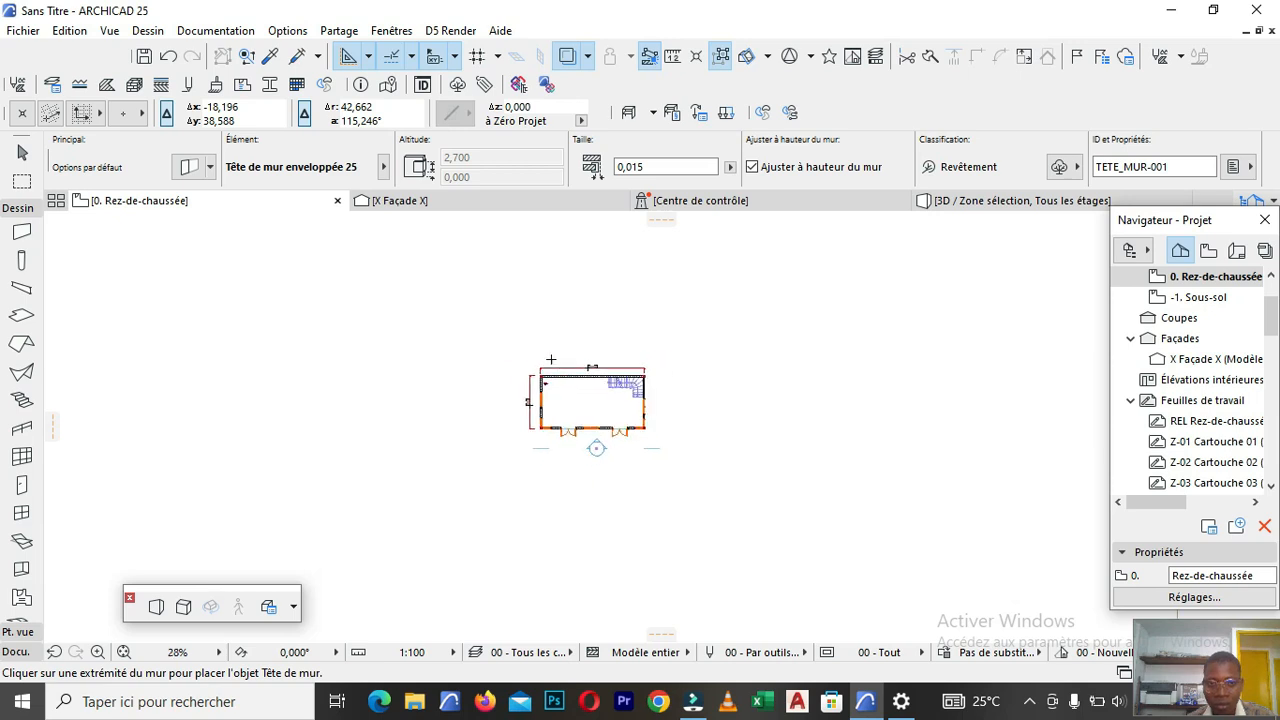
pyautogui.scroll(3, 672, 401)
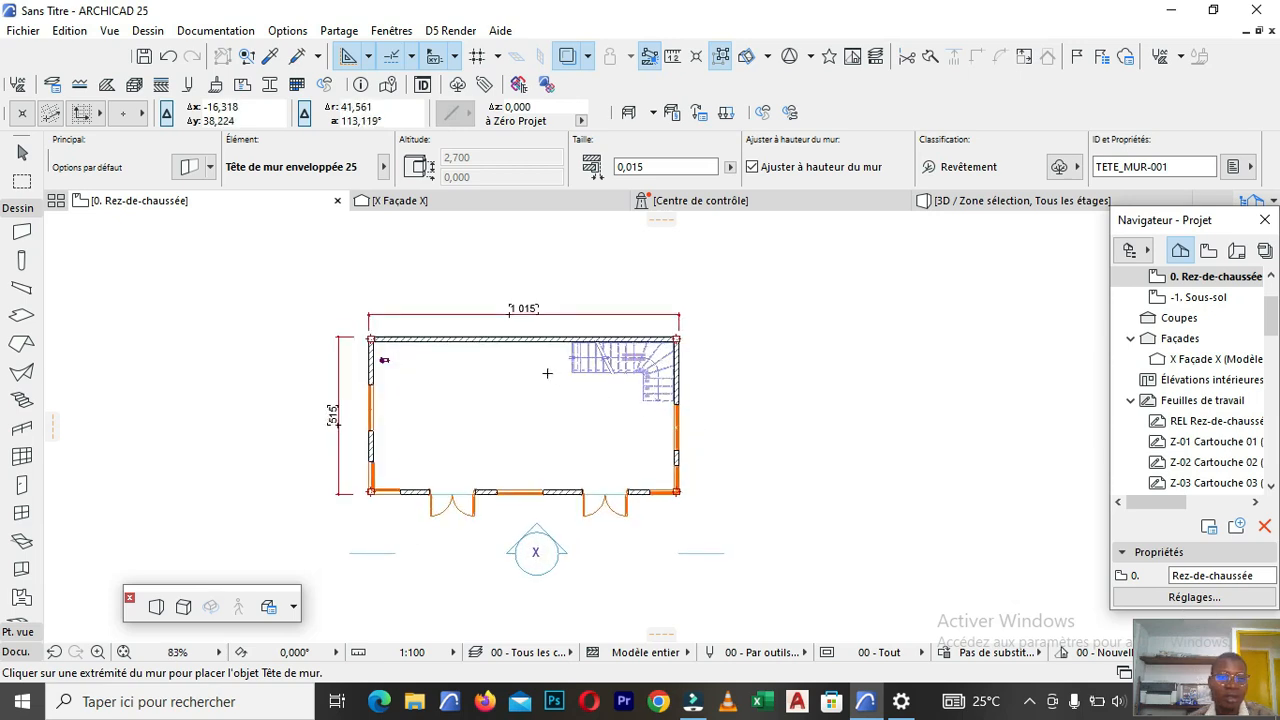
pyautogui.scroll(-3, 480, 371)
pyautogui.scroll(5, 480, 371)
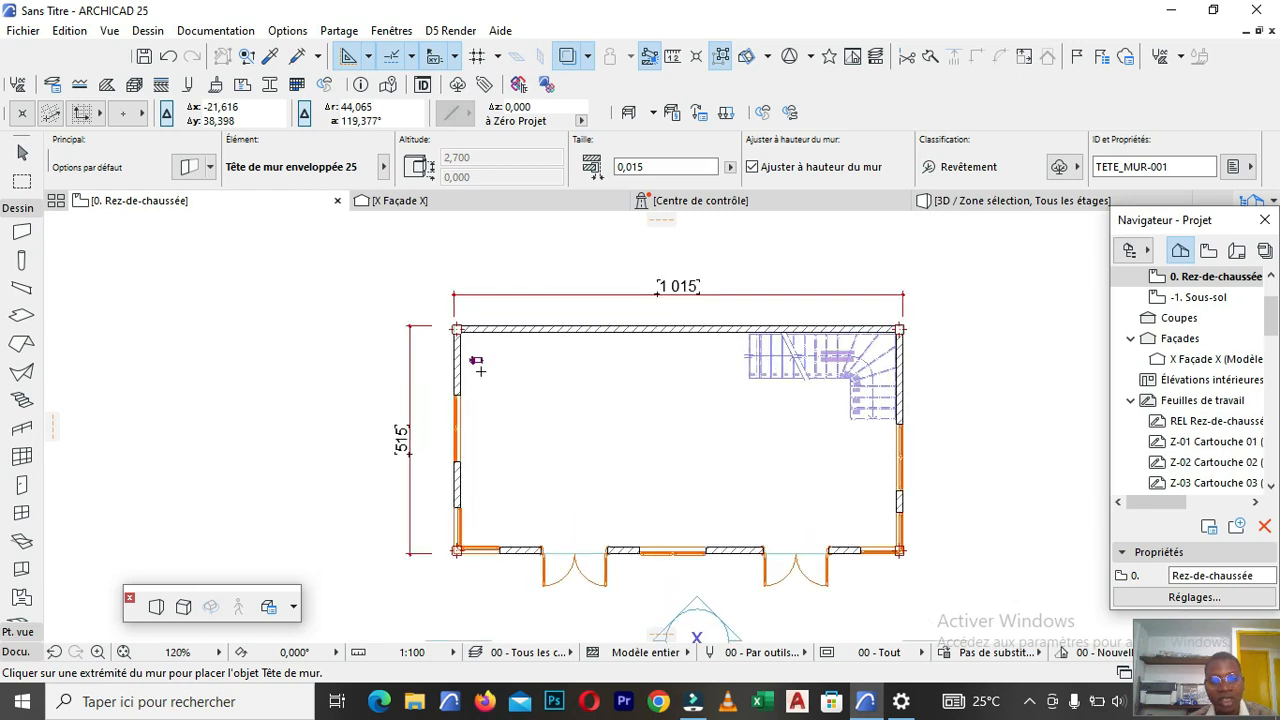
pyautogui.scroll(-3, 480, 371)
pyautogui.scroll(3, 645, 379)
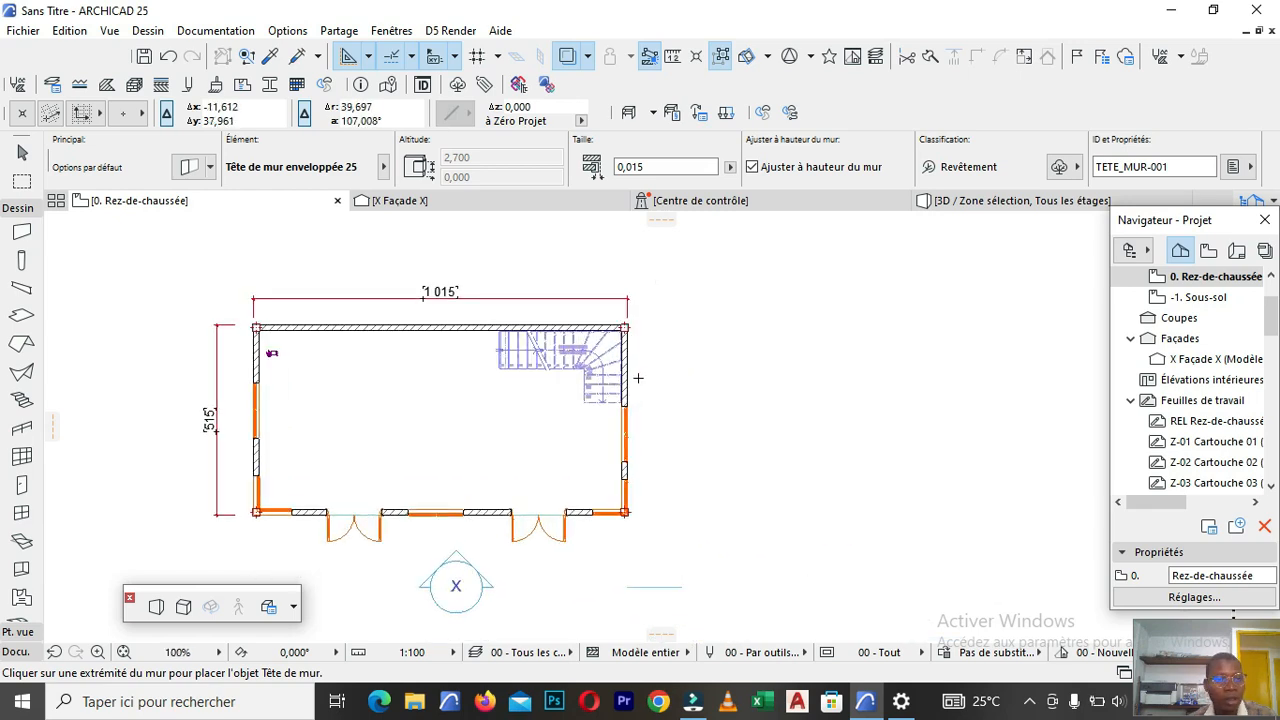
pyautogui.scroll(-3, 638, 378)
pyautogui.scroll(4, 600, 386)
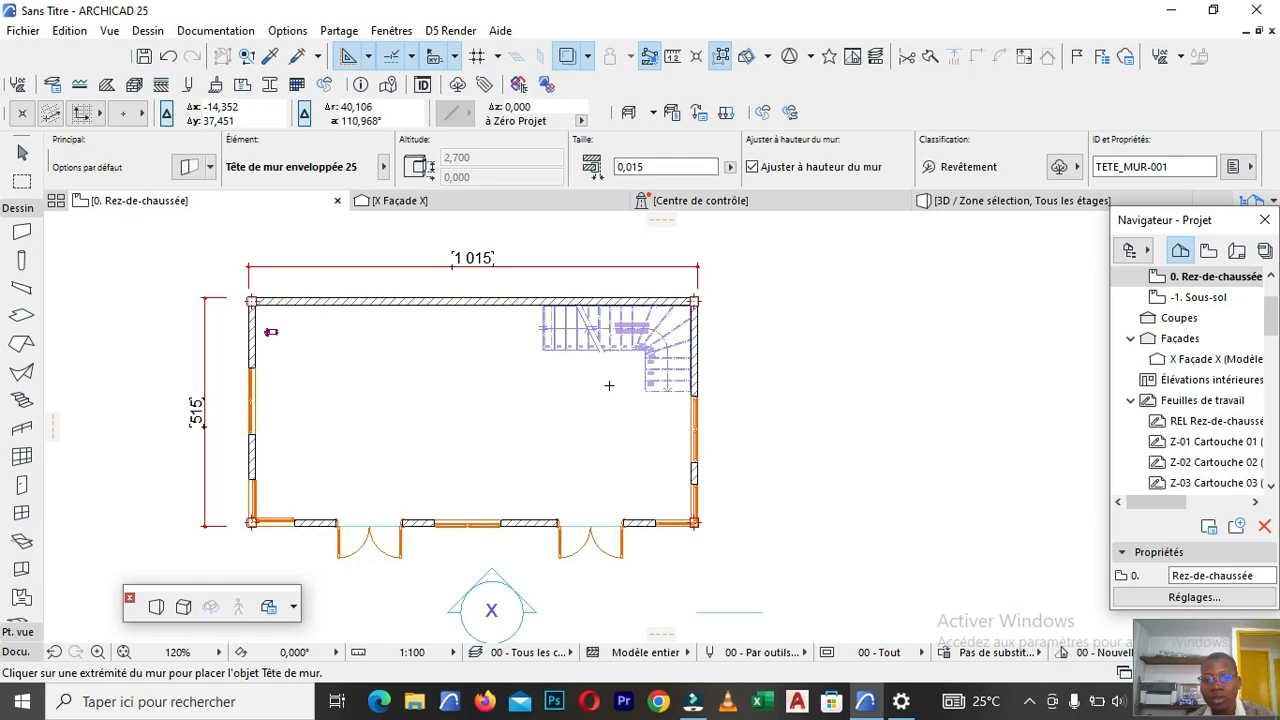
pyautogui.scroll(-2, 597, 385)
pyautogui.scroll(1, 516, 381)
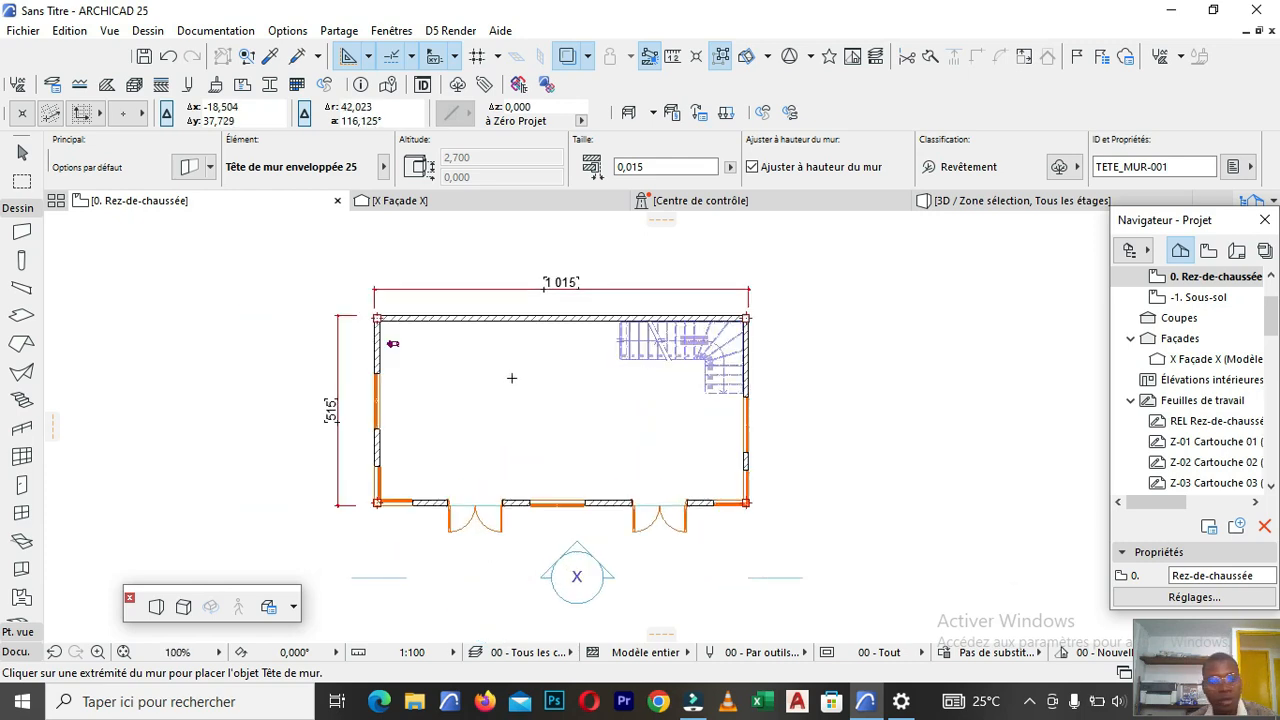
pyautogui.scroll(-3, 645, 355)
pyautogui.scroll(3, 651, 367)
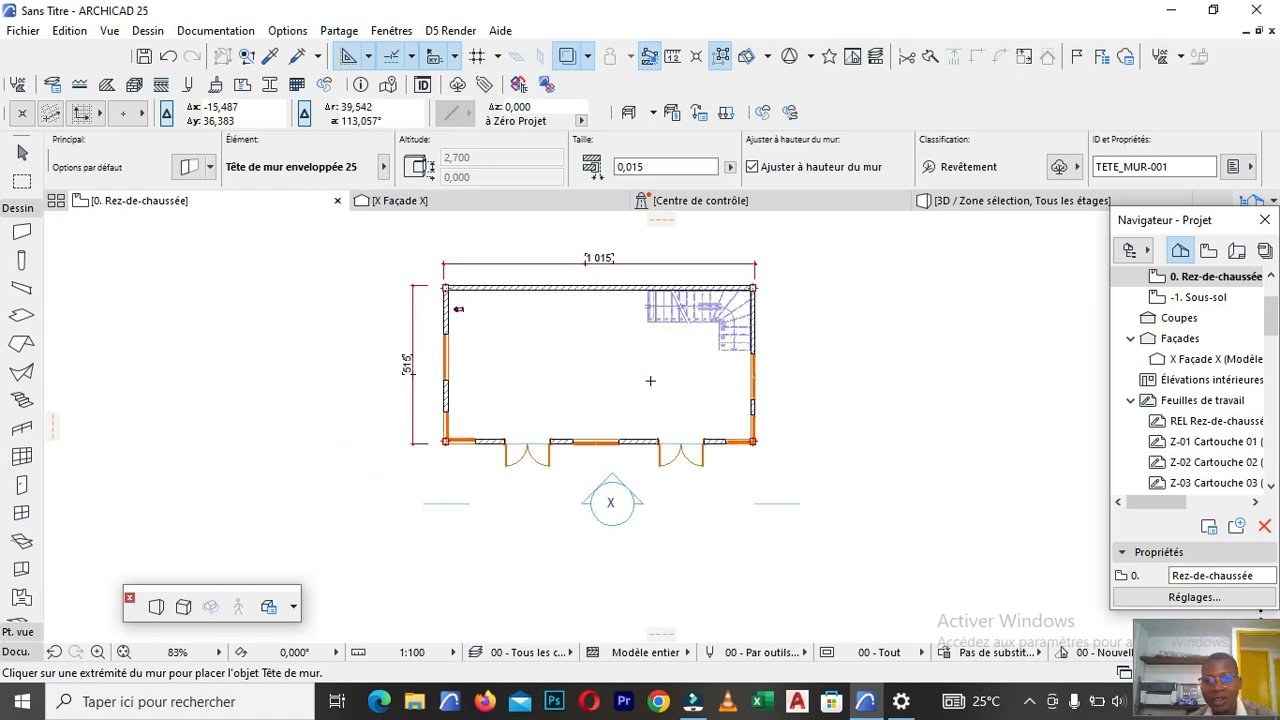
pyautogui.scroll(-1, 650, 380)
pyautogui.scroll(2, 631, 363)
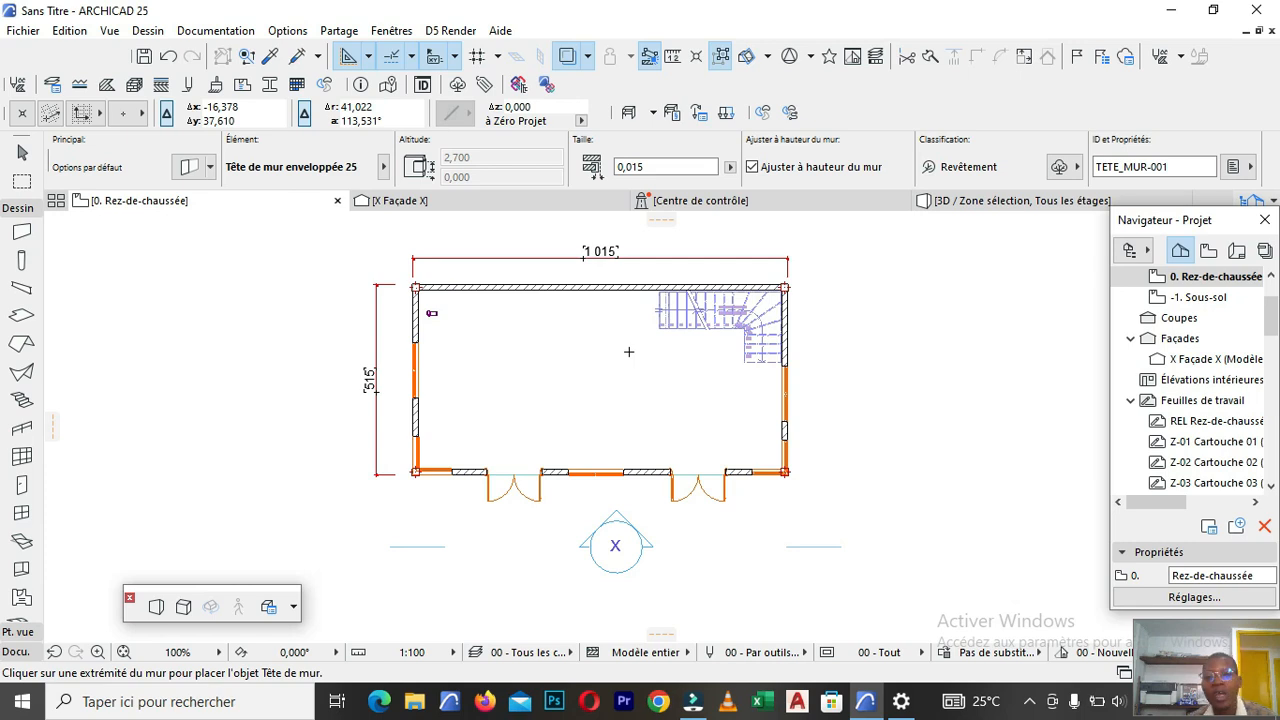
pyautogui.scroll(-1, 628, 375)
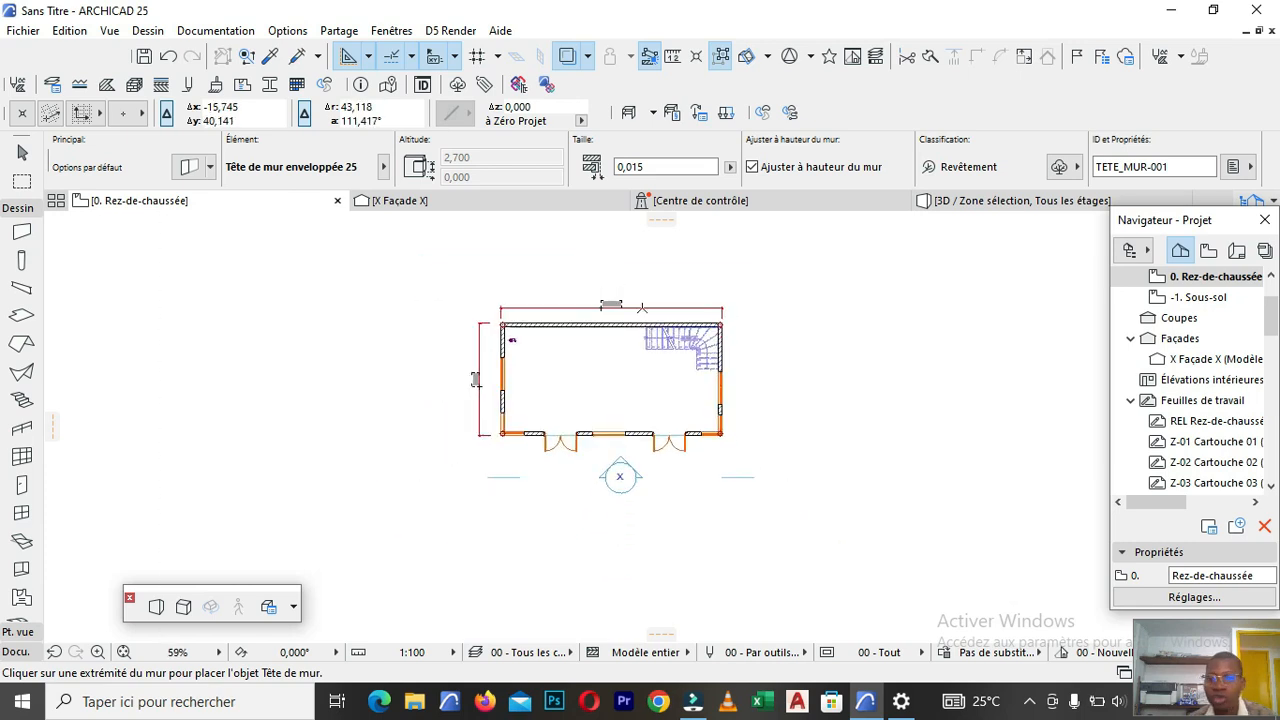
pyautogui.scroll(1, 641, 307)
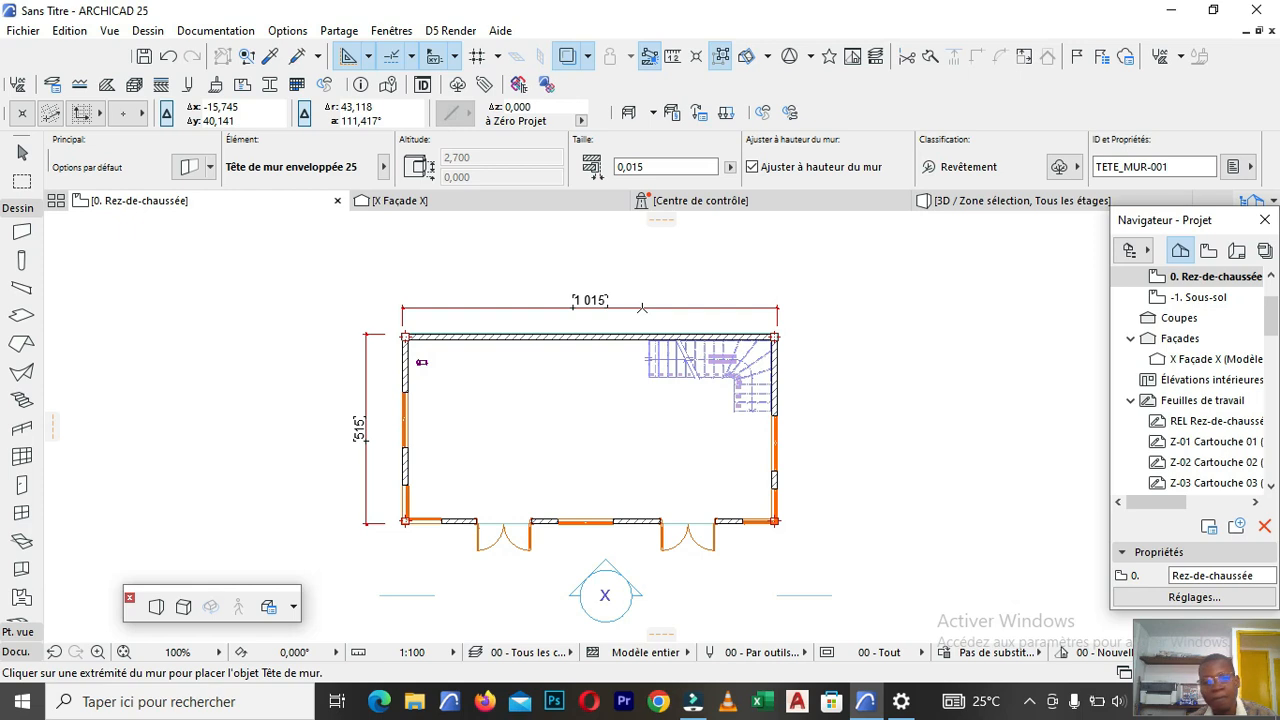
pyautogui.scroll(-3, 481, 300)
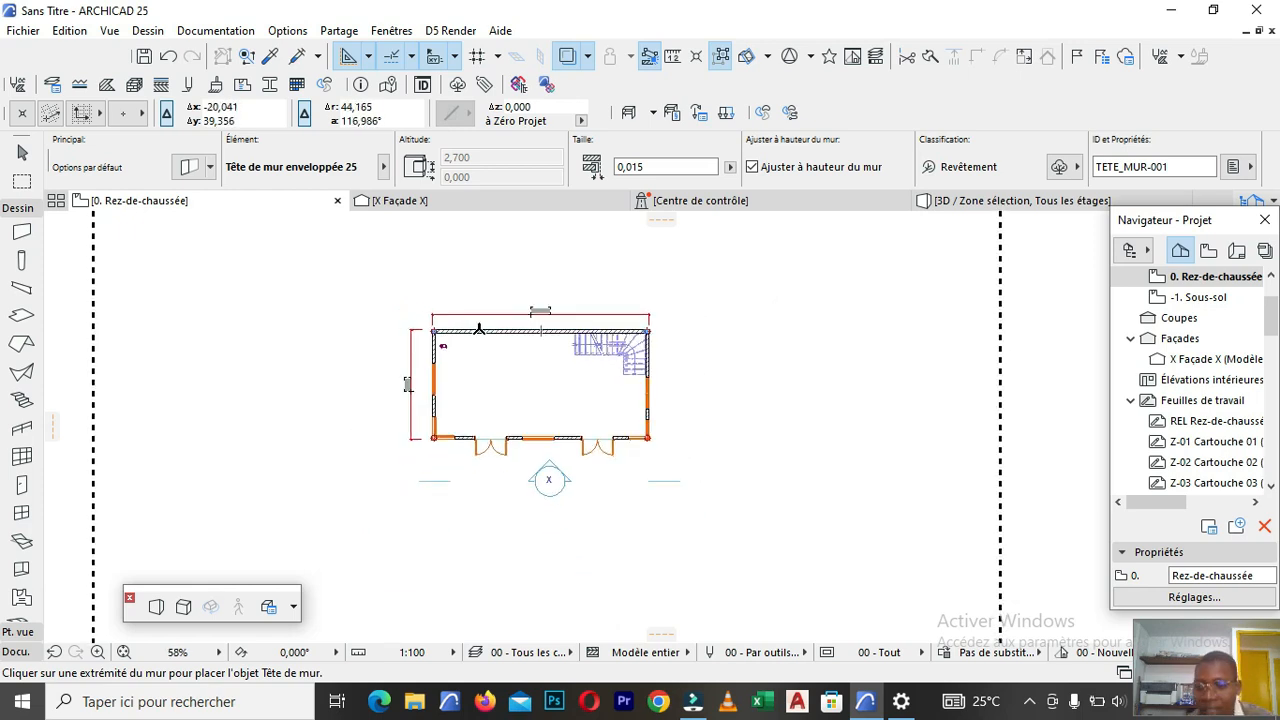
pyautogui.scroll(4, 516, 377)
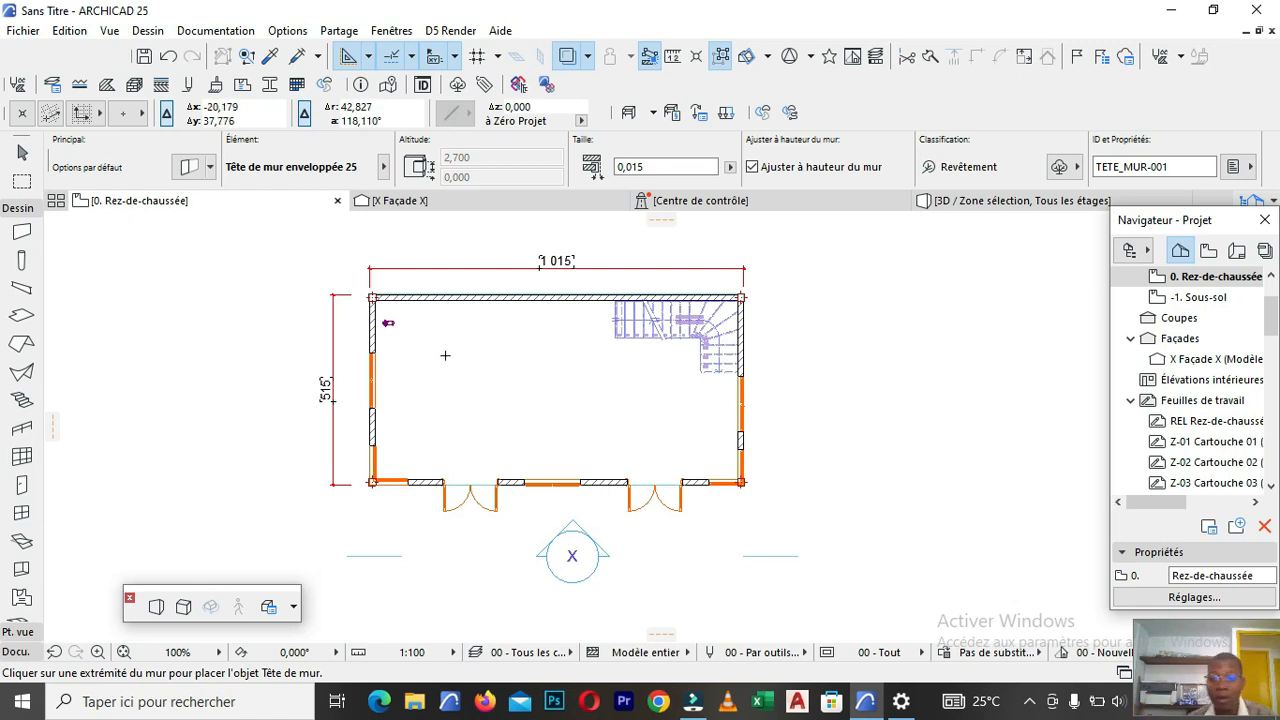
pyautogui.click(1031, 703)
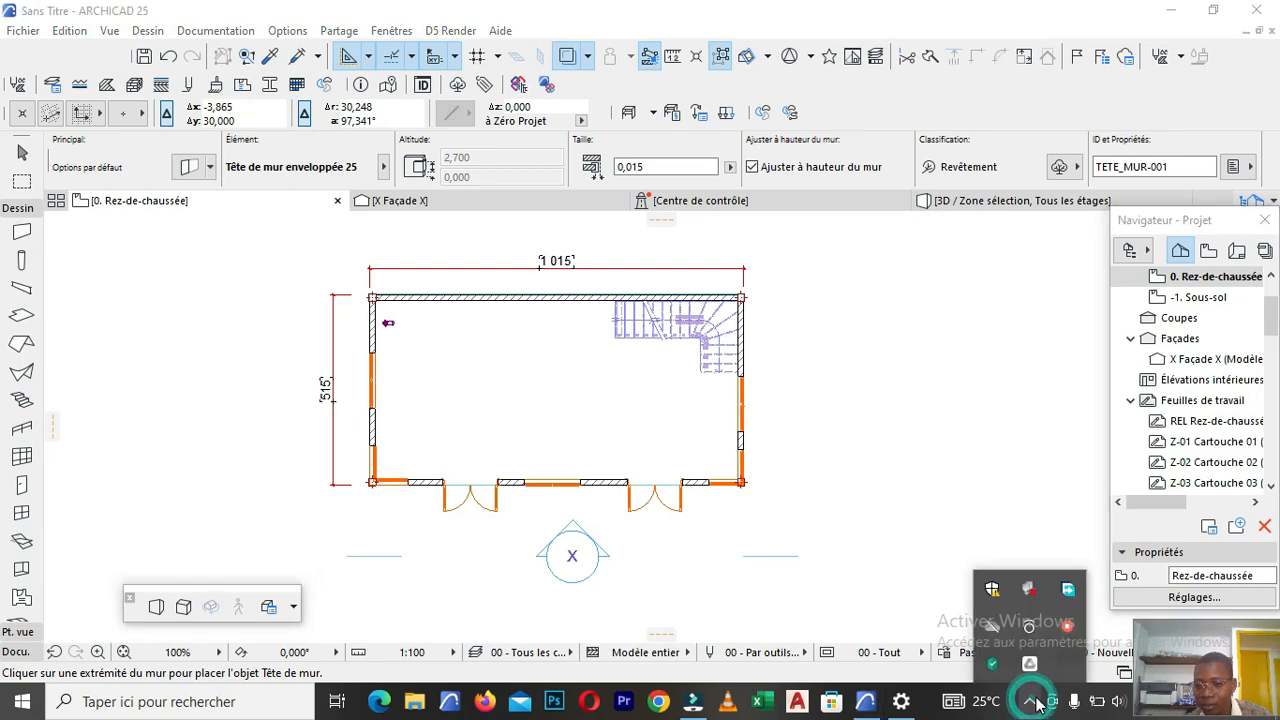